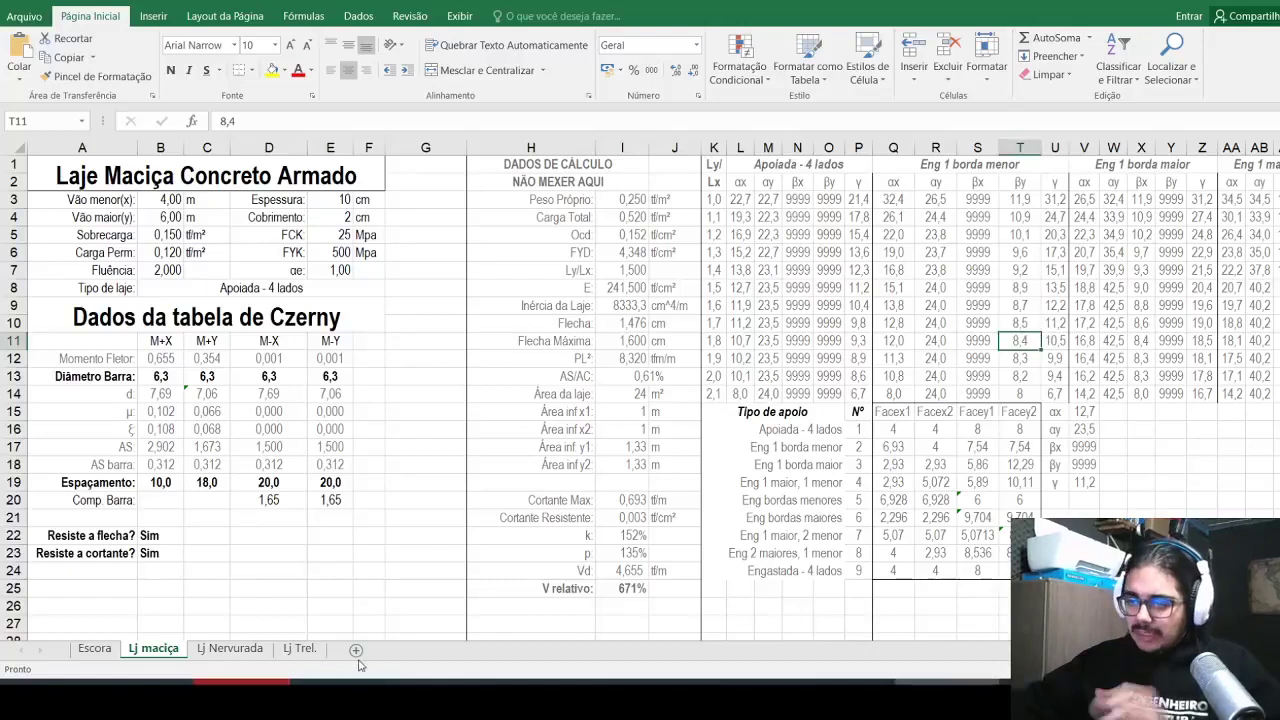
Step: Add a new worksheet after Lj maciça and name it "Laje maciça Nervurada"
{"action": "left_click", "coordinate": [355, 649]}
{"action": "double_click", "coordinate": [199, 654]}
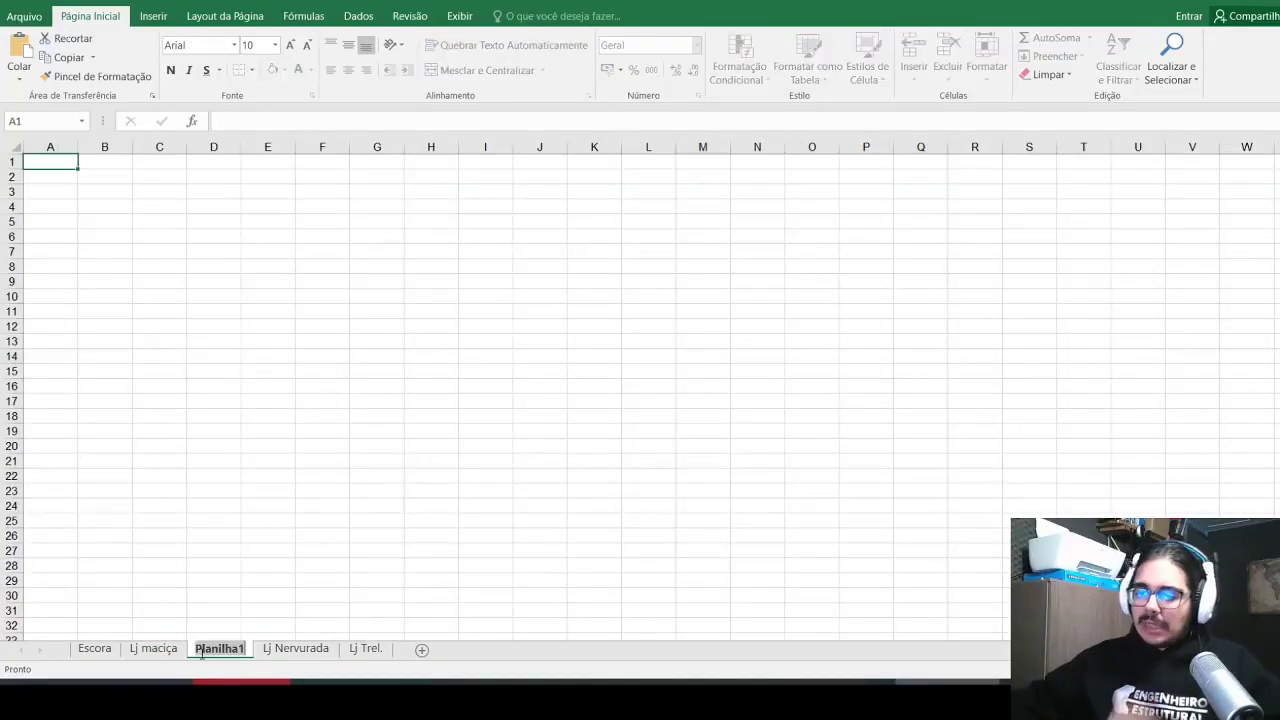
{"action": "type", "text": "Laje maci"}
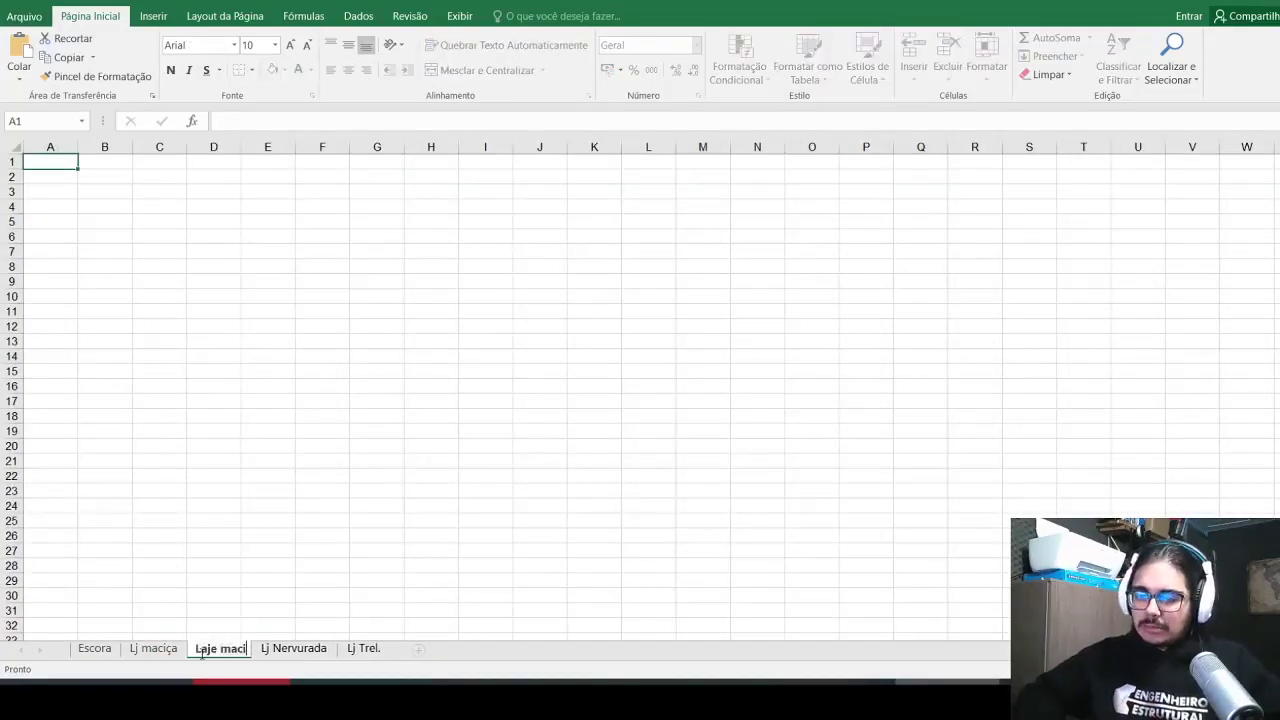
{"action": "type", "text": "ça Nervurada"}
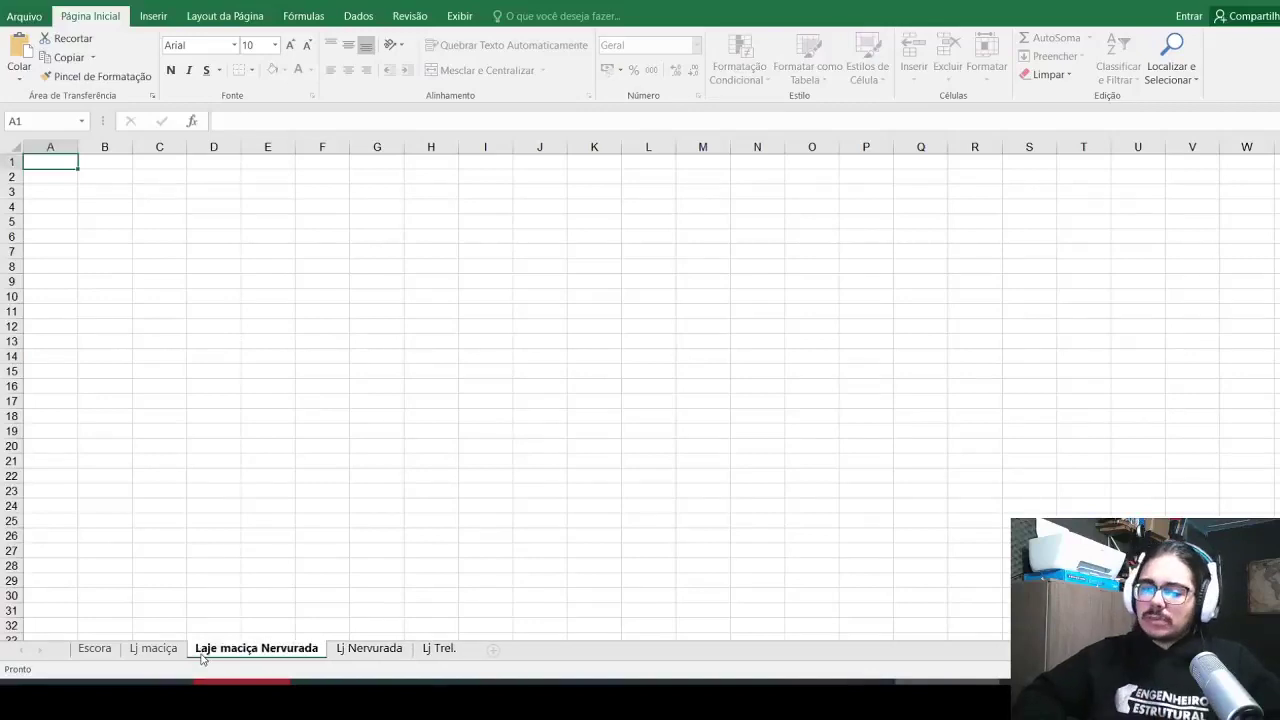
{"action": "key", "text": "Return"}
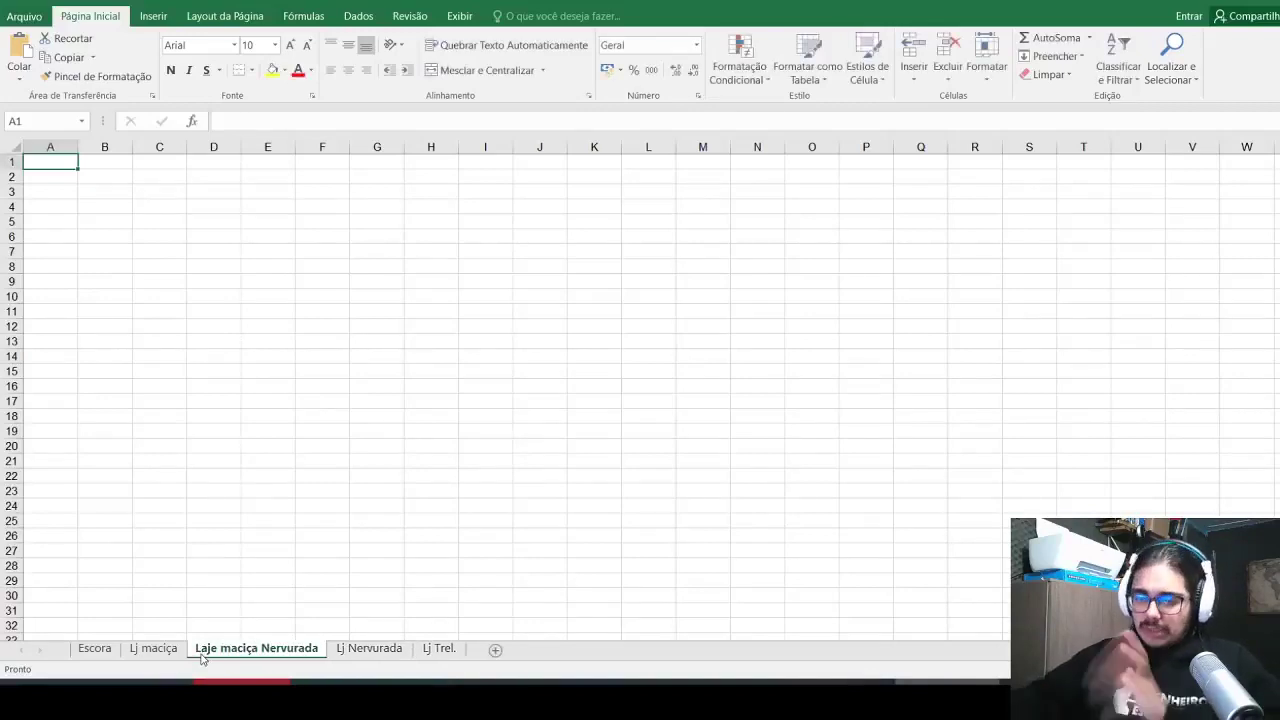
Step: Copy the title and input data block A1:F7 from the Lj maciça sheet to cell A1 of the Laje maciça Nervurada sheet
{"action": "left_click", "coordinate": [165, 651]}
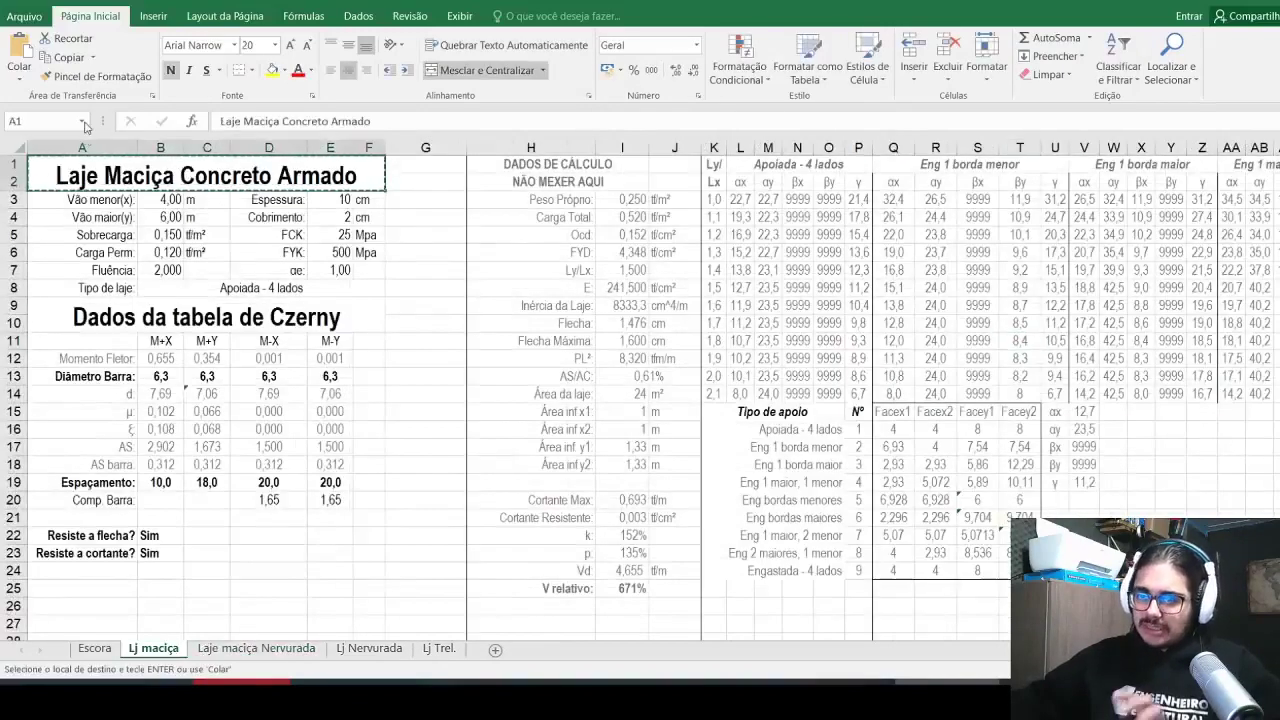
{"action": "left_click_drag", "start_coordinate": [180, 170], "coordinate": [265, 318]}
{"action": "key", "text": "ctrl+c"}
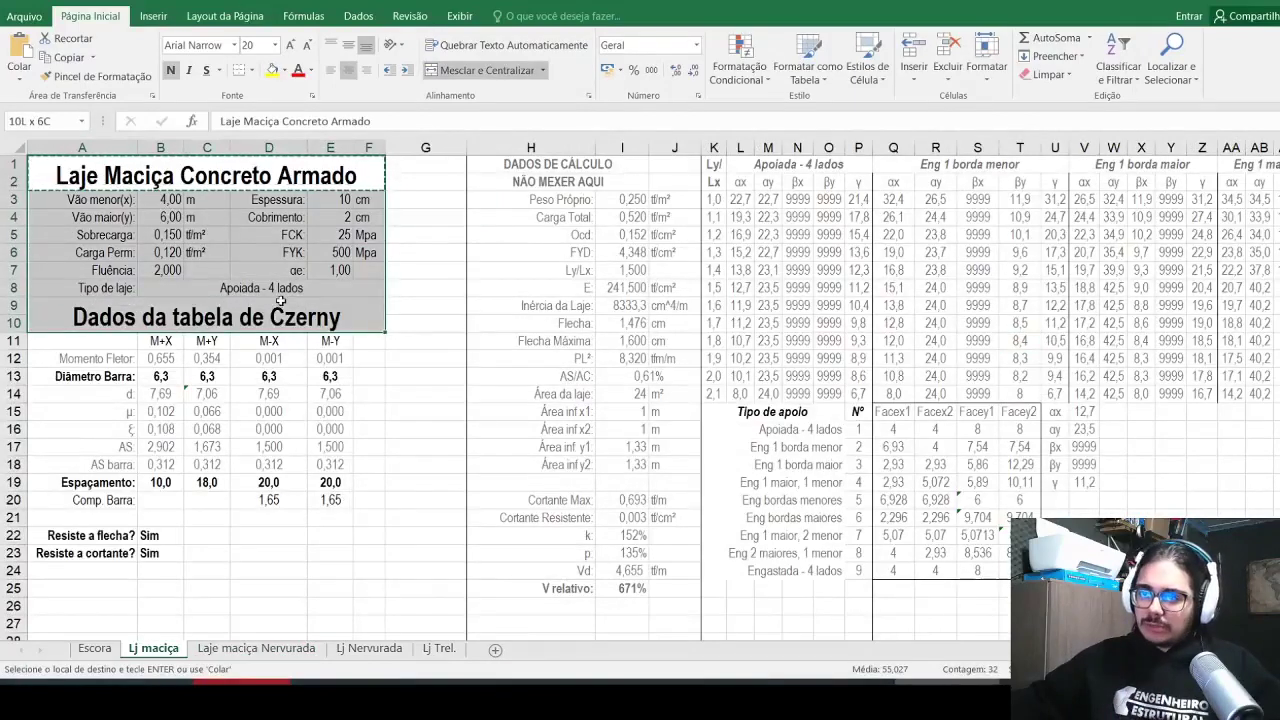
{"action": "key", "text": "shift+Up"}
{"action": "key", "text": "shift+Up"}
{"action": "key", "text": "ctrl+c"}
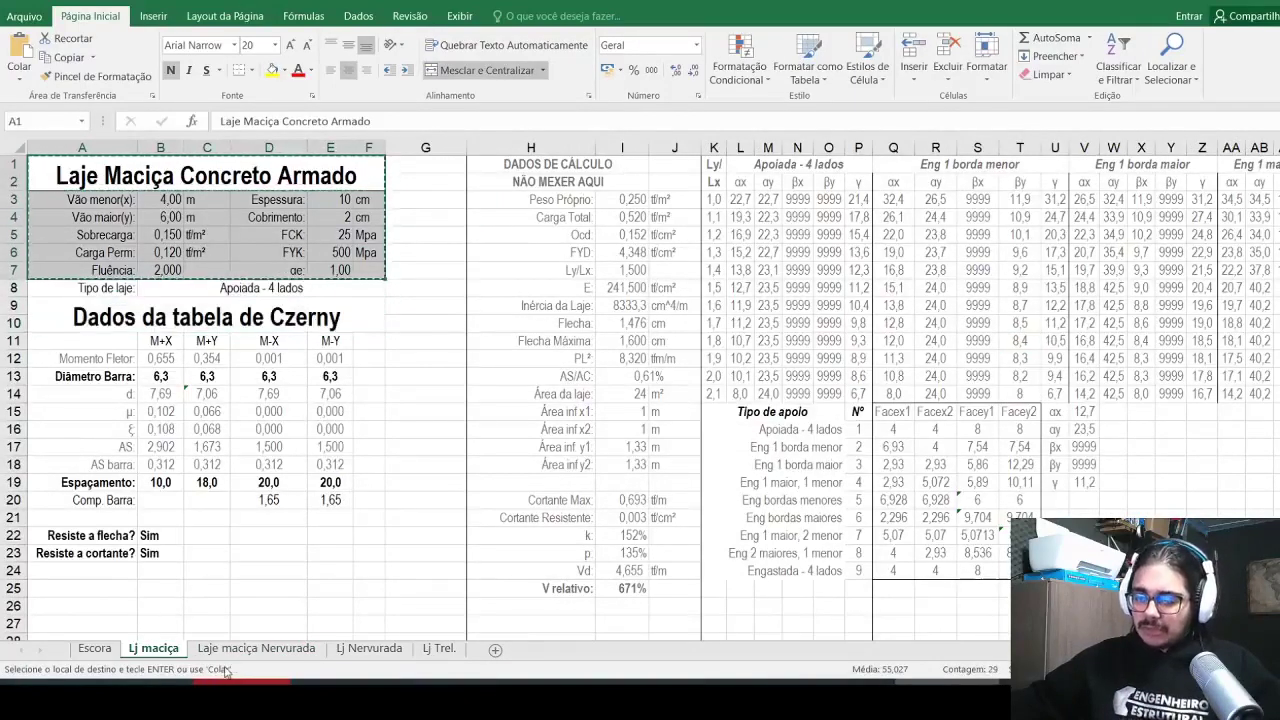
{"action": "left_click", "coordinate": [256, 648]}
{"action": "key", "text": "ctrl+v"}
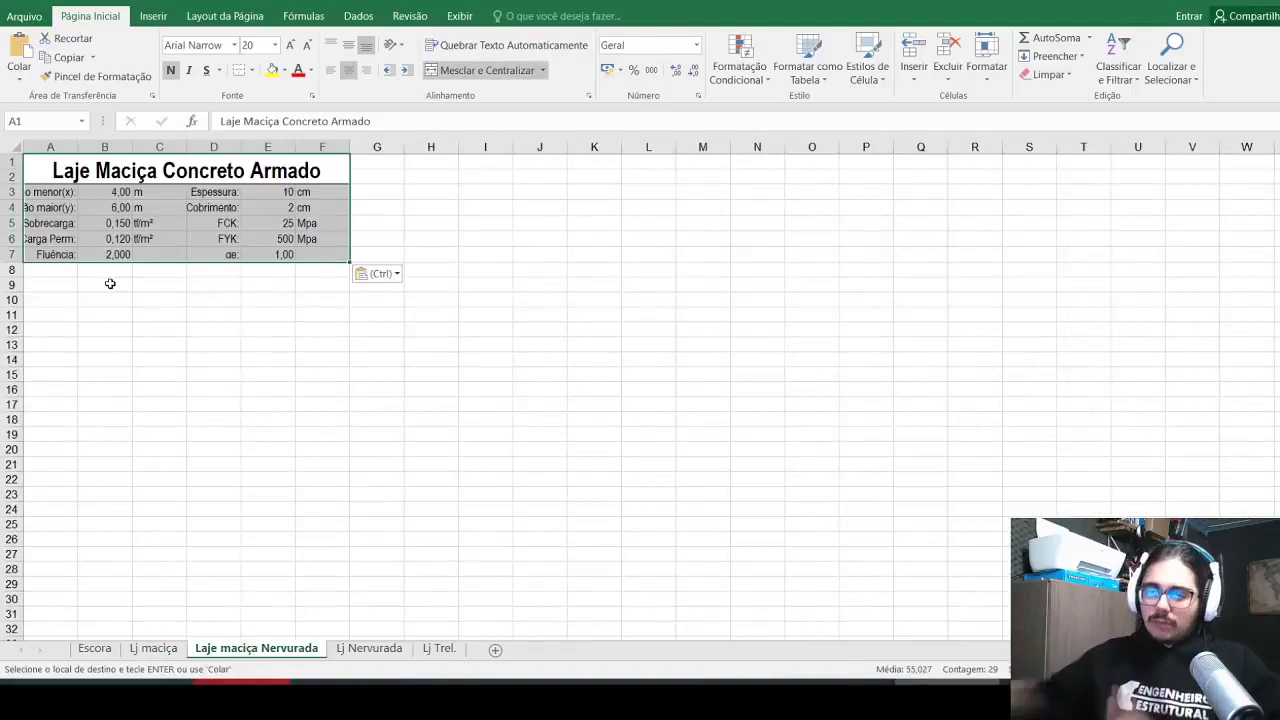
Step: Change the title in A1 to "Laje Maciça Plana armada"
{"action": "left_click", "coordinate": [200, 175]}
{"action": "left_click_drag", "start_coordinate": [283, 121], "coordinate": [851, 128]}
{"action": "key", "text": "BackSpace"}
{"action": "type", "text": "Plana armada"}
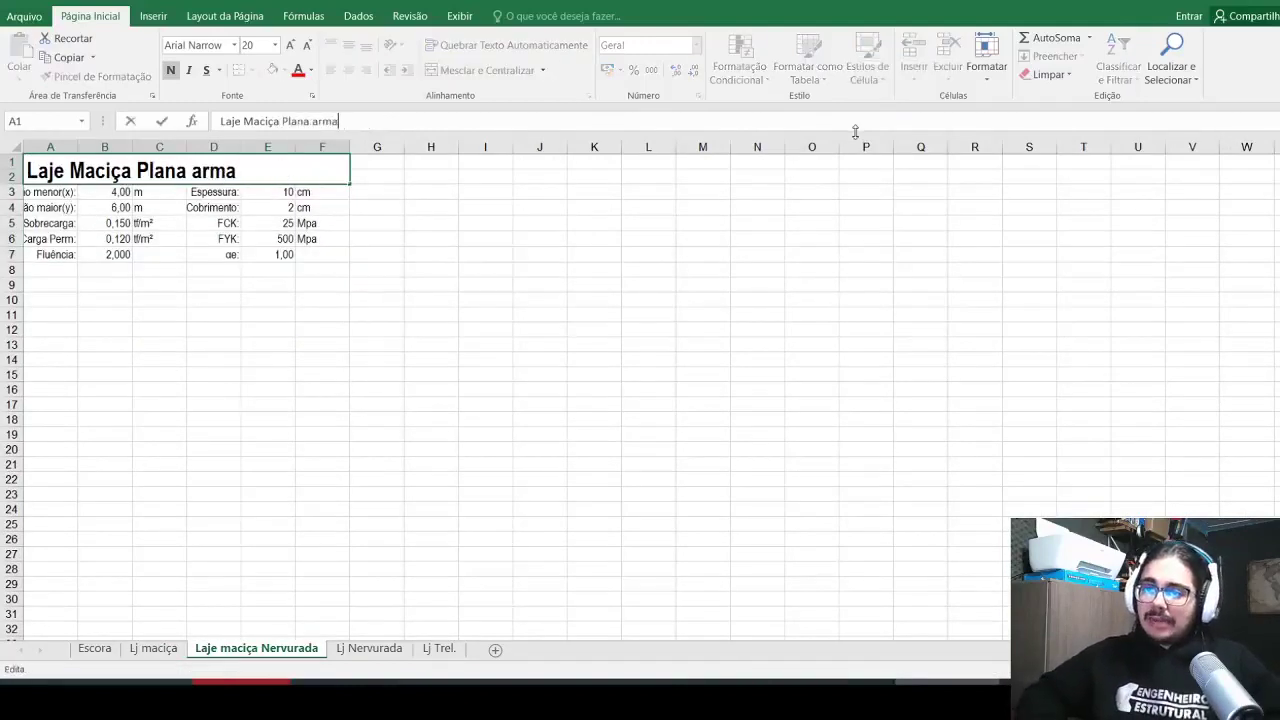
{"action": "key", "text": "Return"}
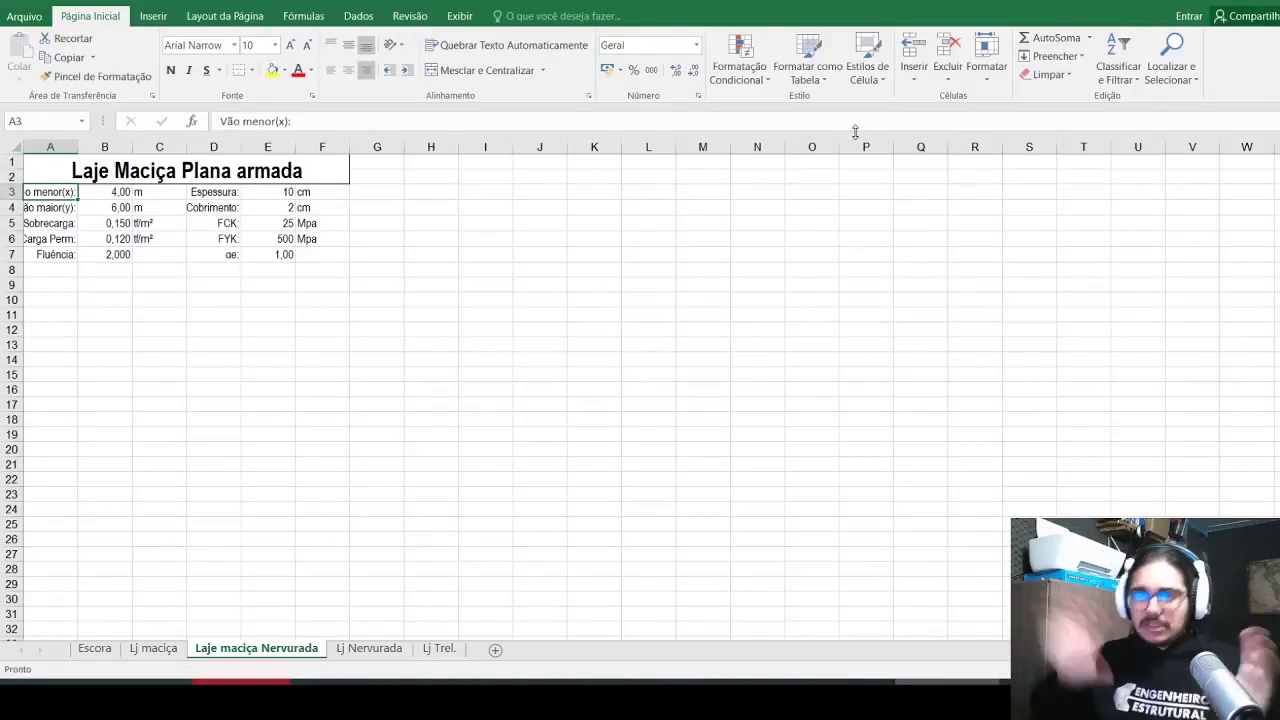
Step: Autofit the widths of columns A to D to their contents
{"action": "left_click", "coordinate": [74, 145]}
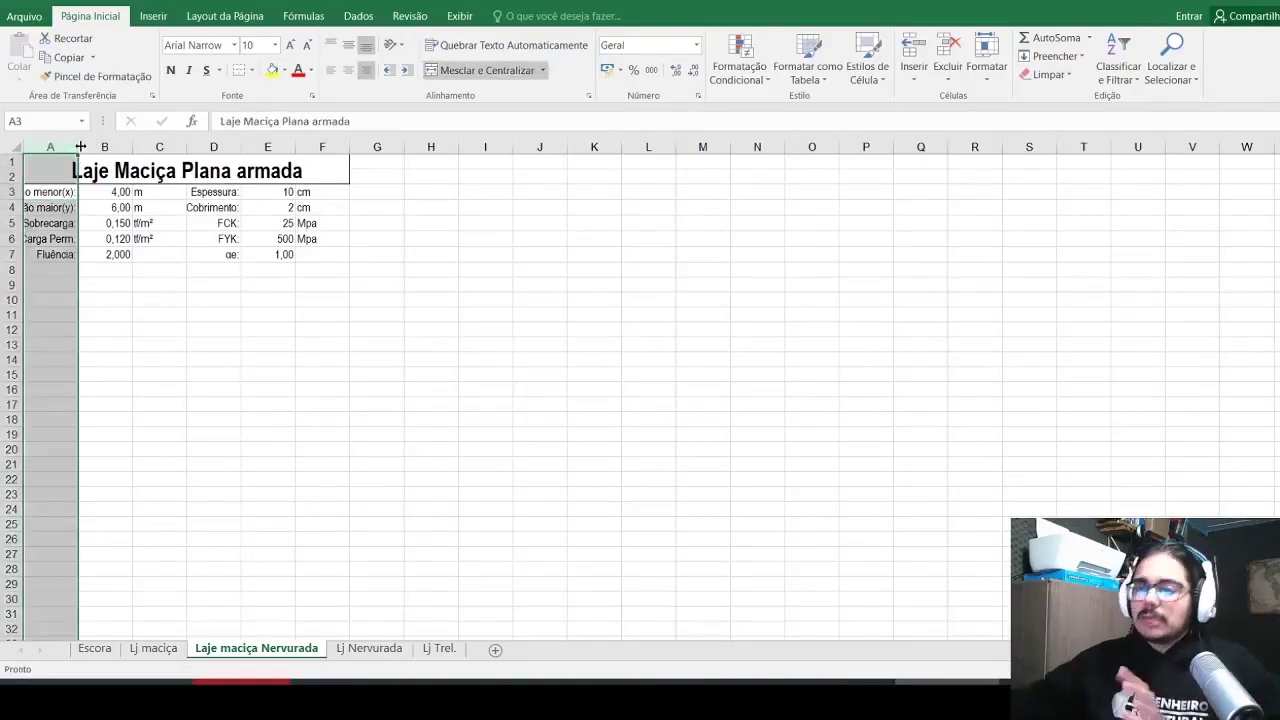
{"action": "double_click", "coordinate": [77, 145]}
{"action": "double_click", "coordinate": [145, 150]}
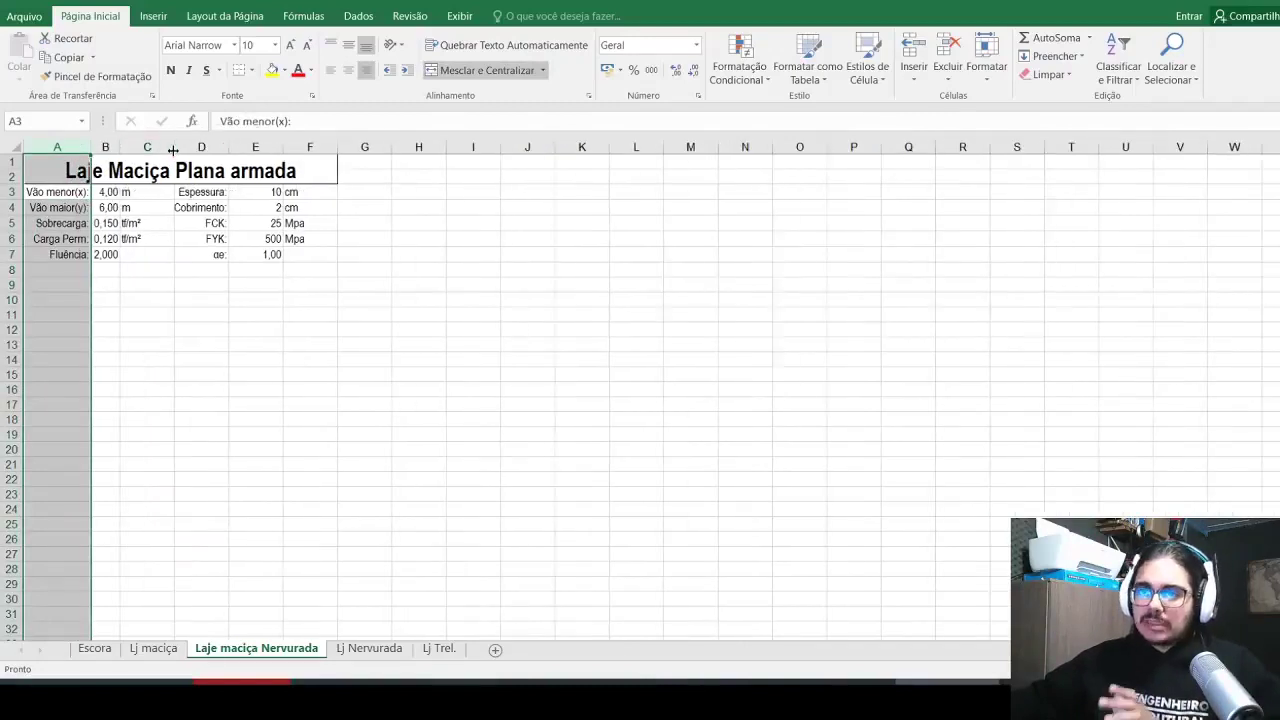
{"action": "double_click", "coordinate": [175, 146]}
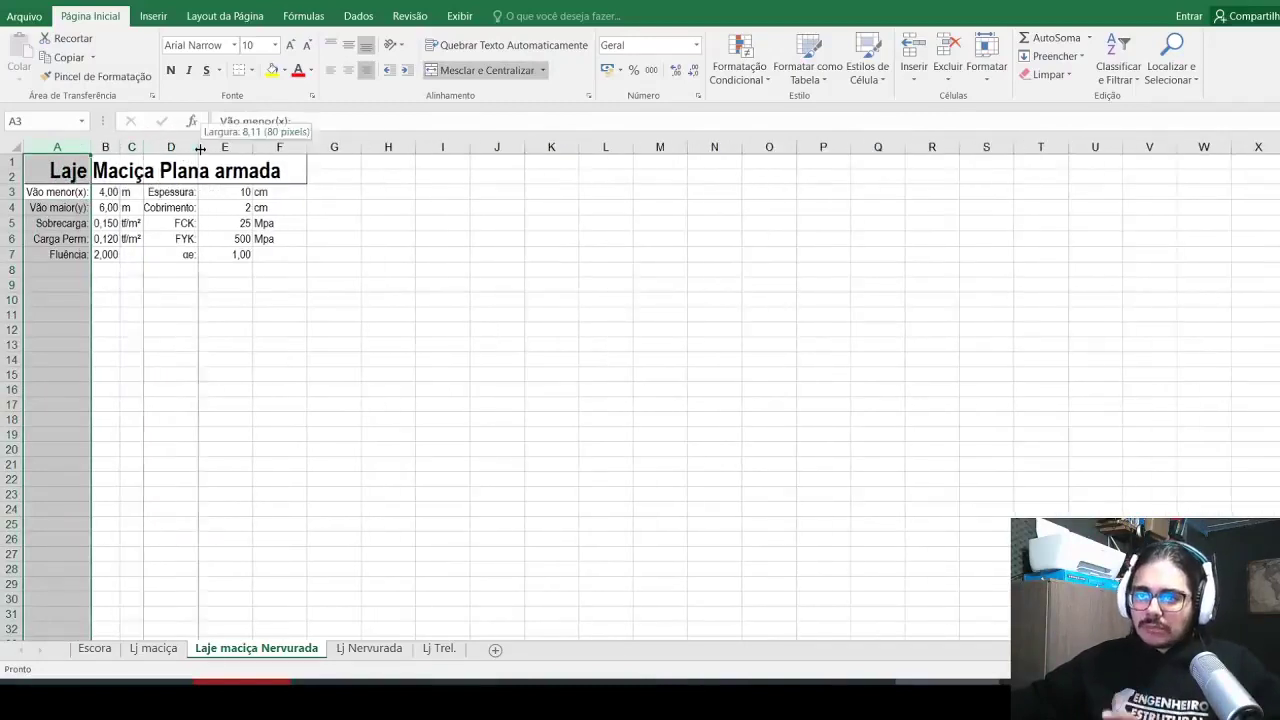
{"action": "double_click", "coordinate": [200, 148]}
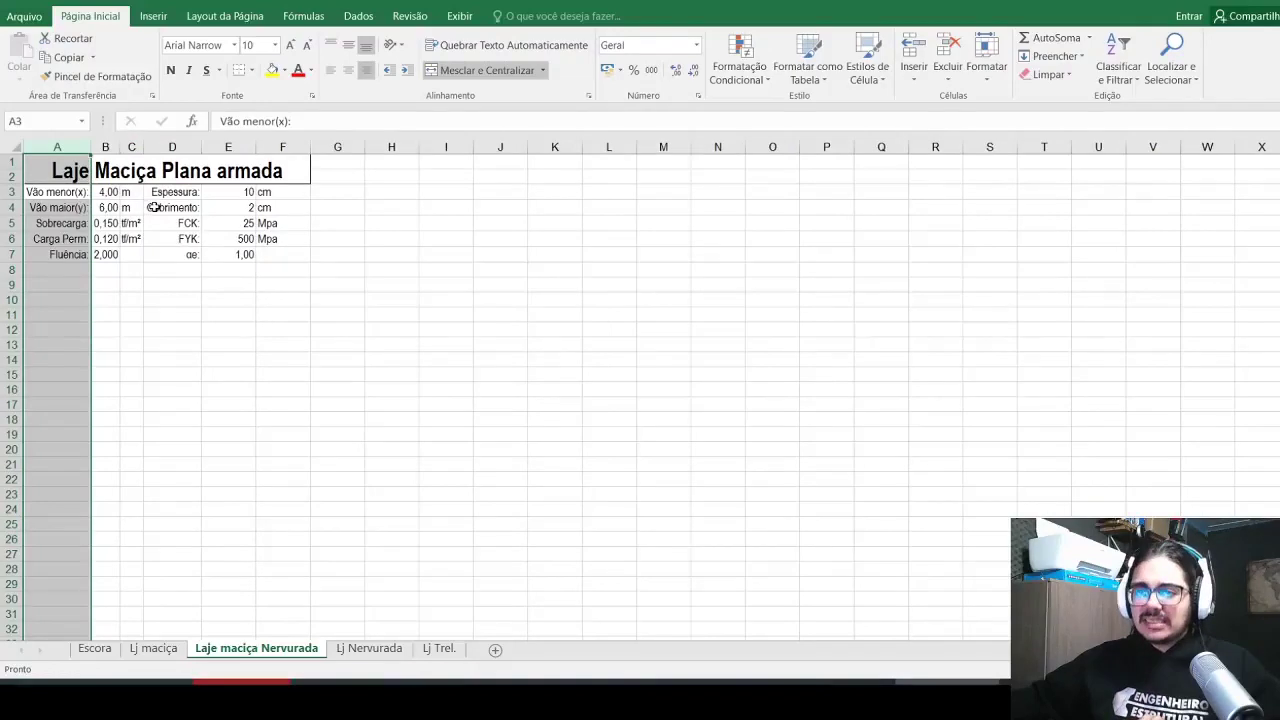
{"action": "left_click", "coordinate": [153, 207]}
{"action": "scroll", "coordinate": [141, 205], "scroll_direction": "up", "scroll_amount": 1}
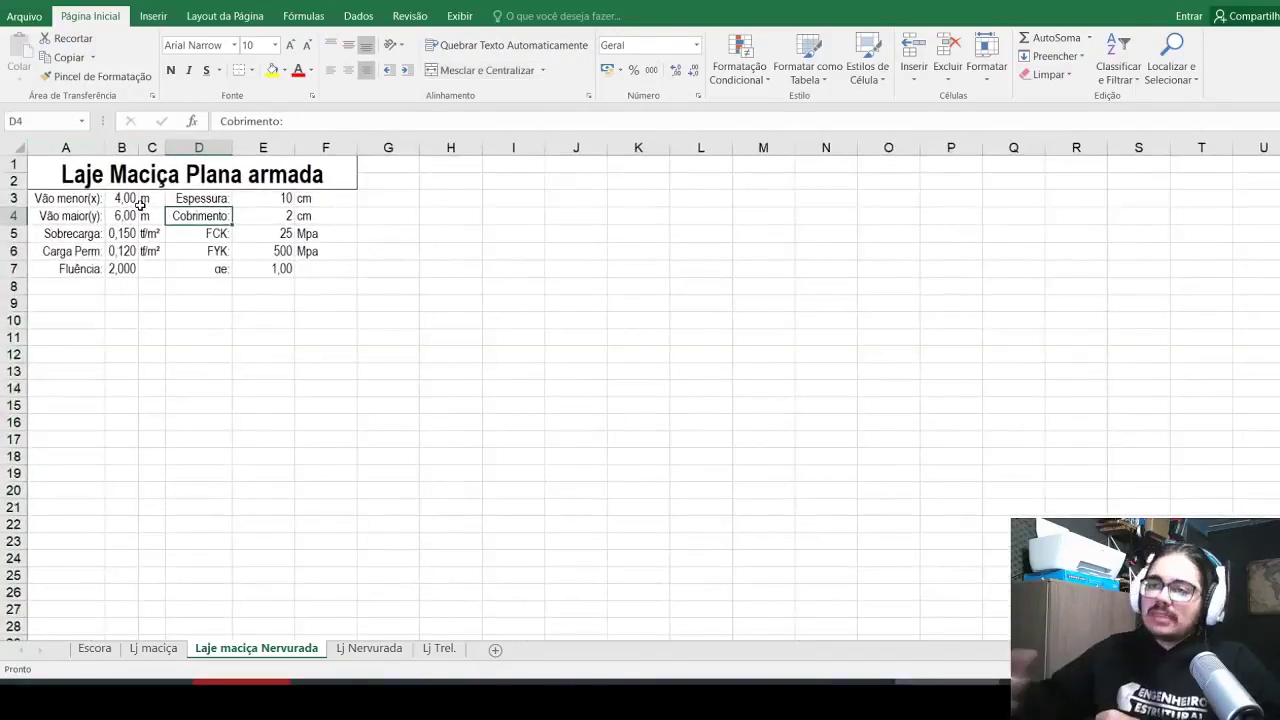
Step: Switch to the ABNT NBR 6118:2014 PDF and search it for "garage"
{"action": "key", "text": "alt+Tab"}
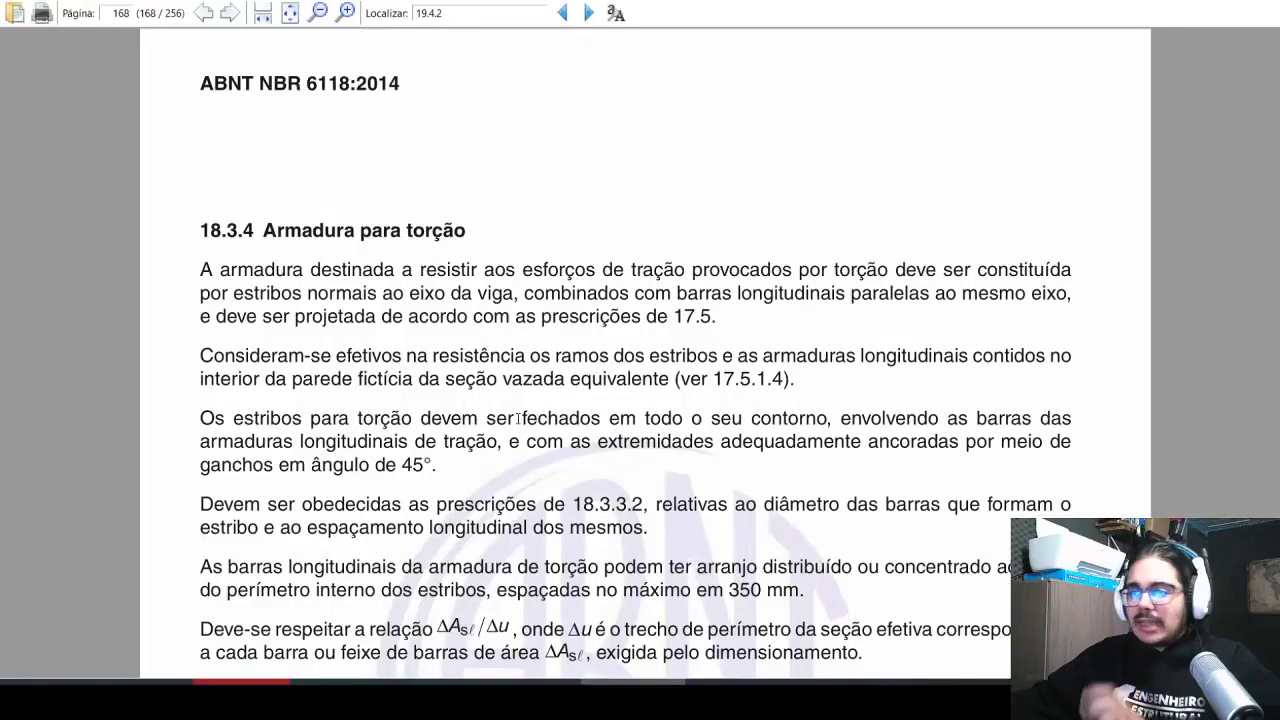
{"action": "scroll", "coordinate": [518, 414], "scroll_direction": "up", "scroll_amount": 3}
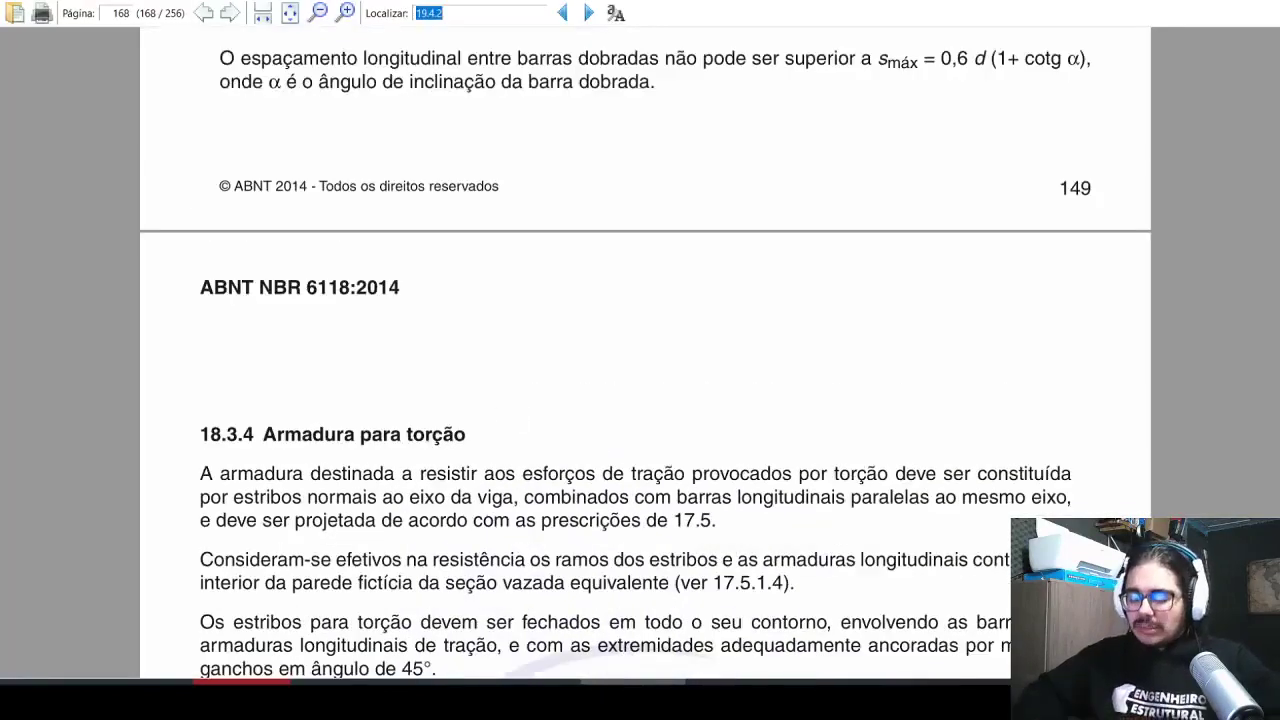
{"action": "type", "text": "garage"}
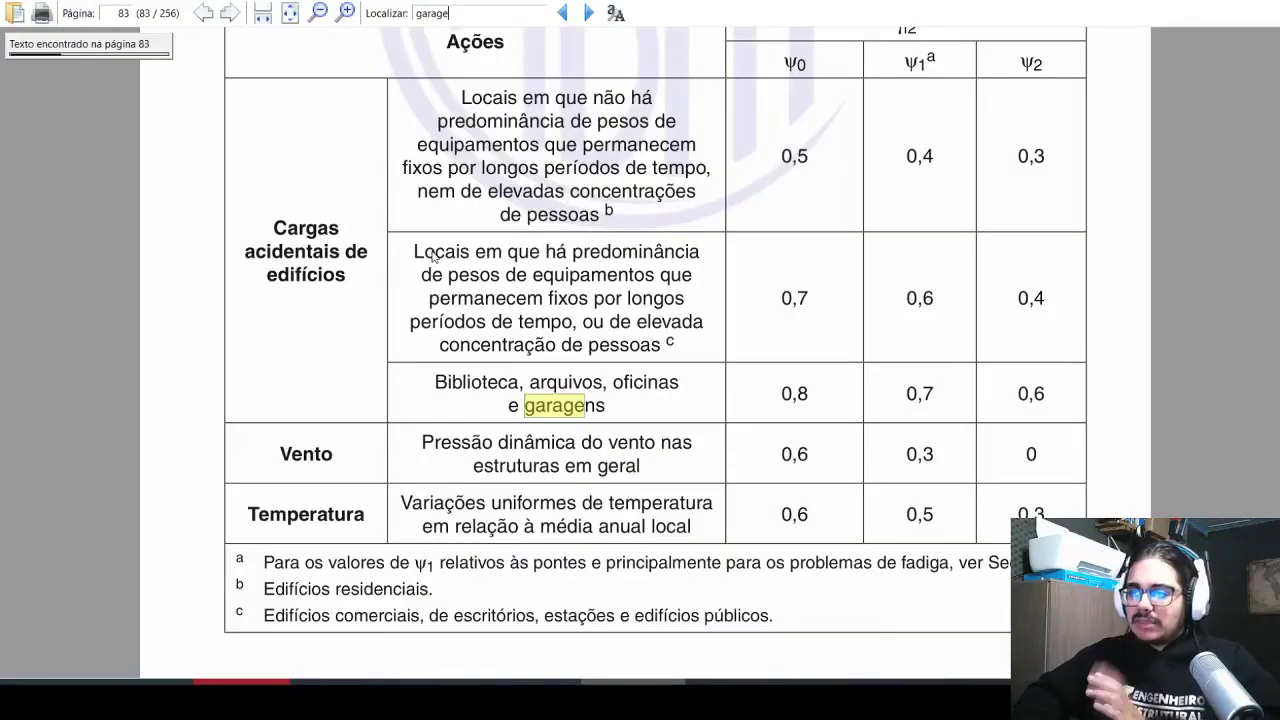
{"action": "key", "text": "Return"}
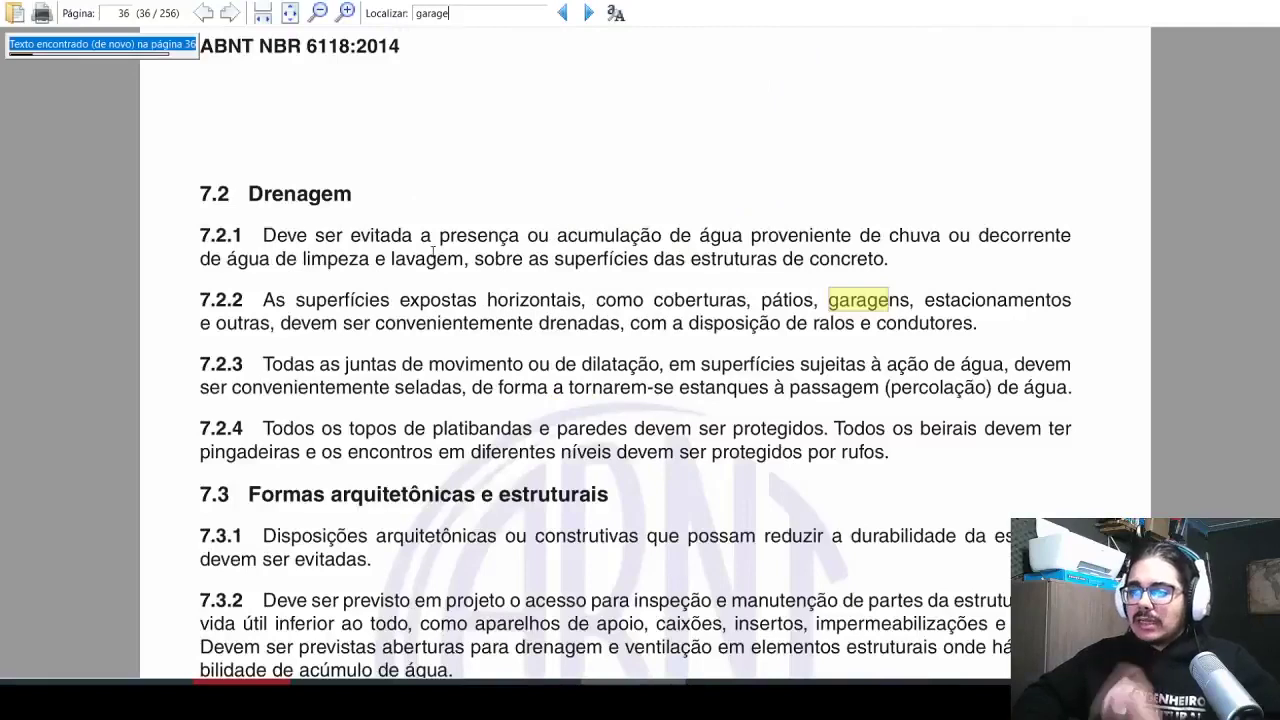
Step: Search the standard for "veícu" and examine the minimum thickness limits for solid slabs, especially item g on lajes lisas and lajes-cogumelo
{"action": "key", "text": "ctrl+f"}
{"action": "type", "text": "veícu"}
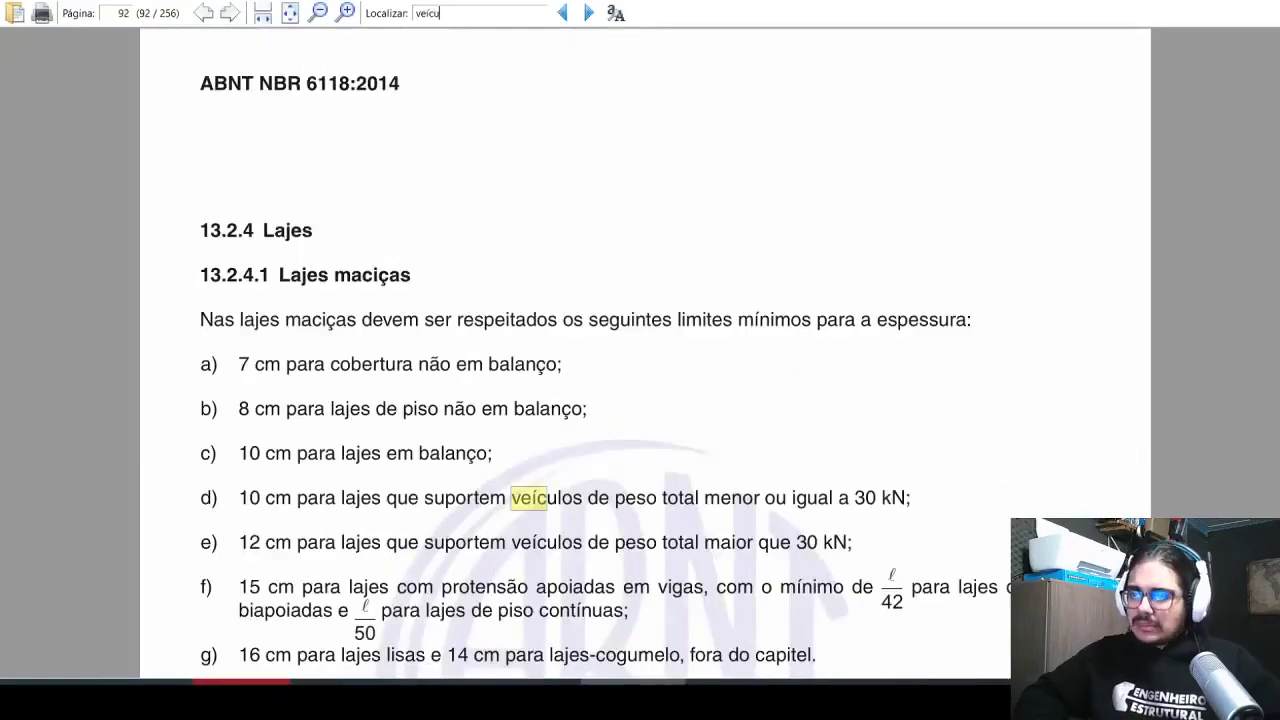
{"action": "scroll", "coordinate": [546, 410], "scroll_direction": "down", "scroll_amount": 4}
{"action": "scroll", "coordinate": [546, 410], "scroll_direction": "down", "scroll_amount": 2}
{"action": "left_click_drag", "start_coordinate": [283, 410], "coordinate": [380, 414]}
{"action": "scroll", "coordinate": [272, 435], "scroll_direction": "up", "scroll_amount": 1}
{"action": "left_click_drag", "start_coordinate": [172, 405], "coordinate": [310, 416]}
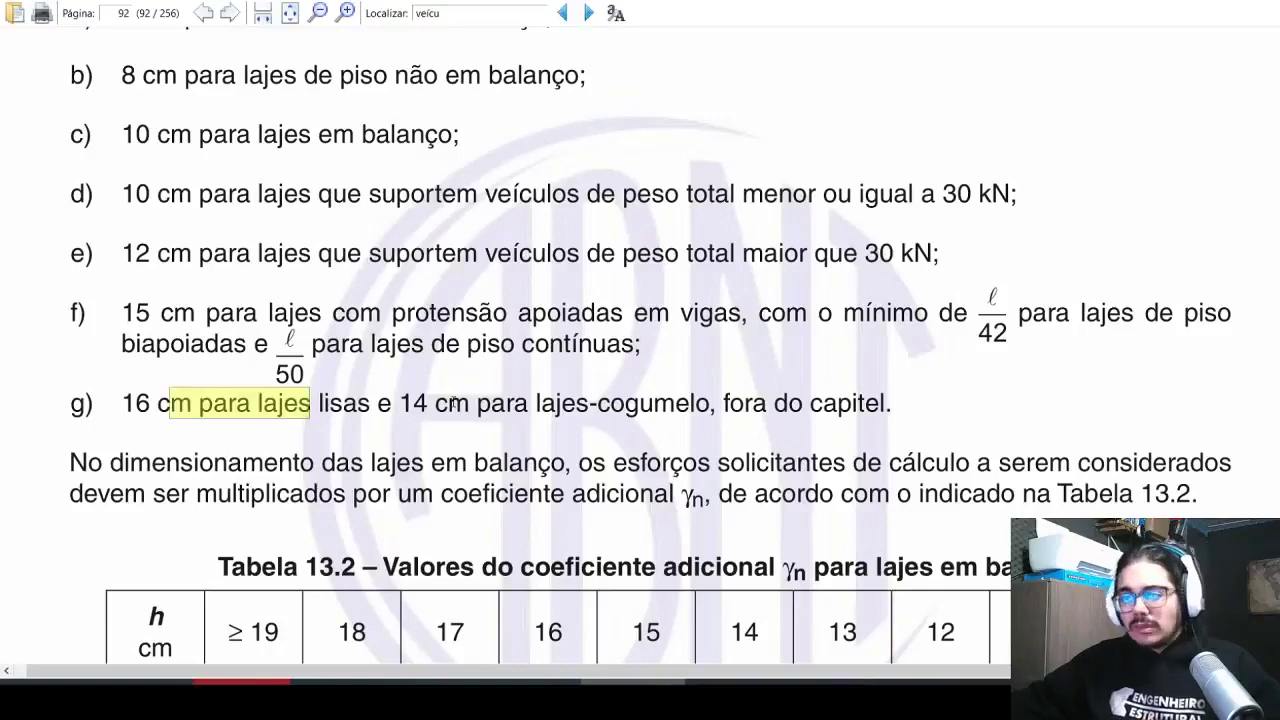
{"action": "left_click_drag", "start_coordinate": [470, 400], "coordinate": [765, 413]}
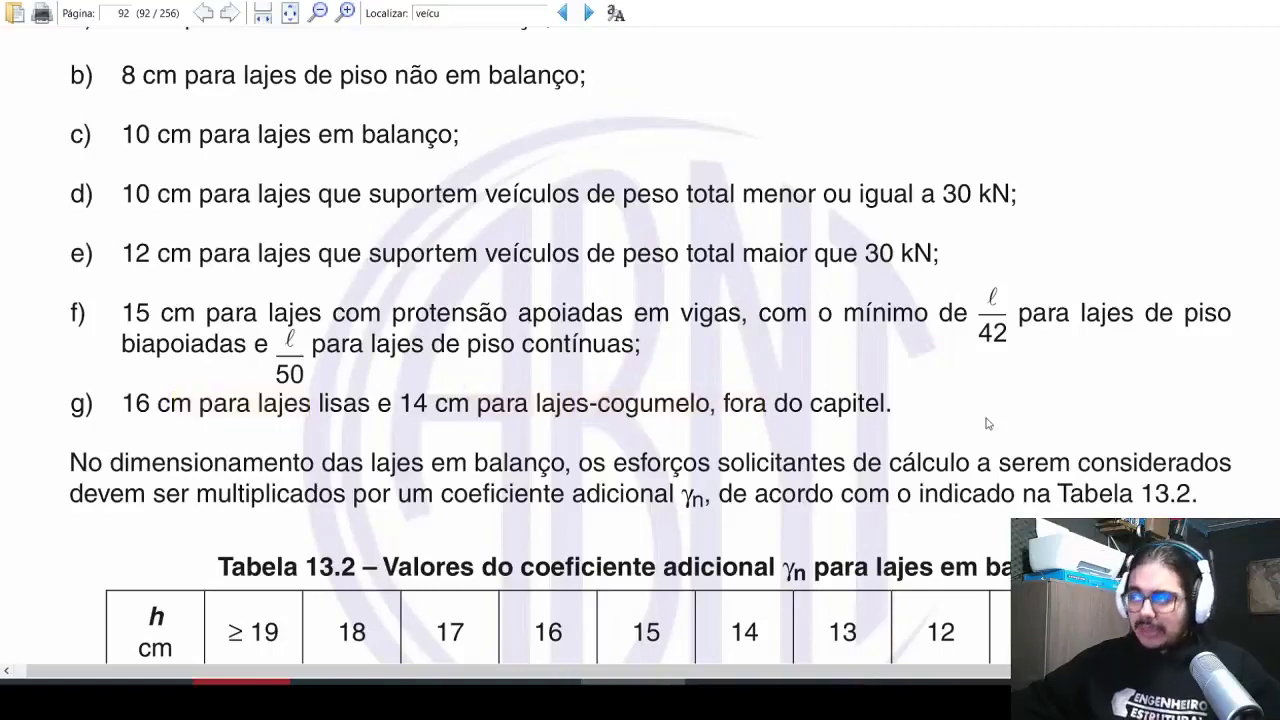
Step: Return to the Excel workbook and set the slab's Espessura to 16 cm and its FCK to 40 MPa
{"action": "key", "text": "alt+Tab"}
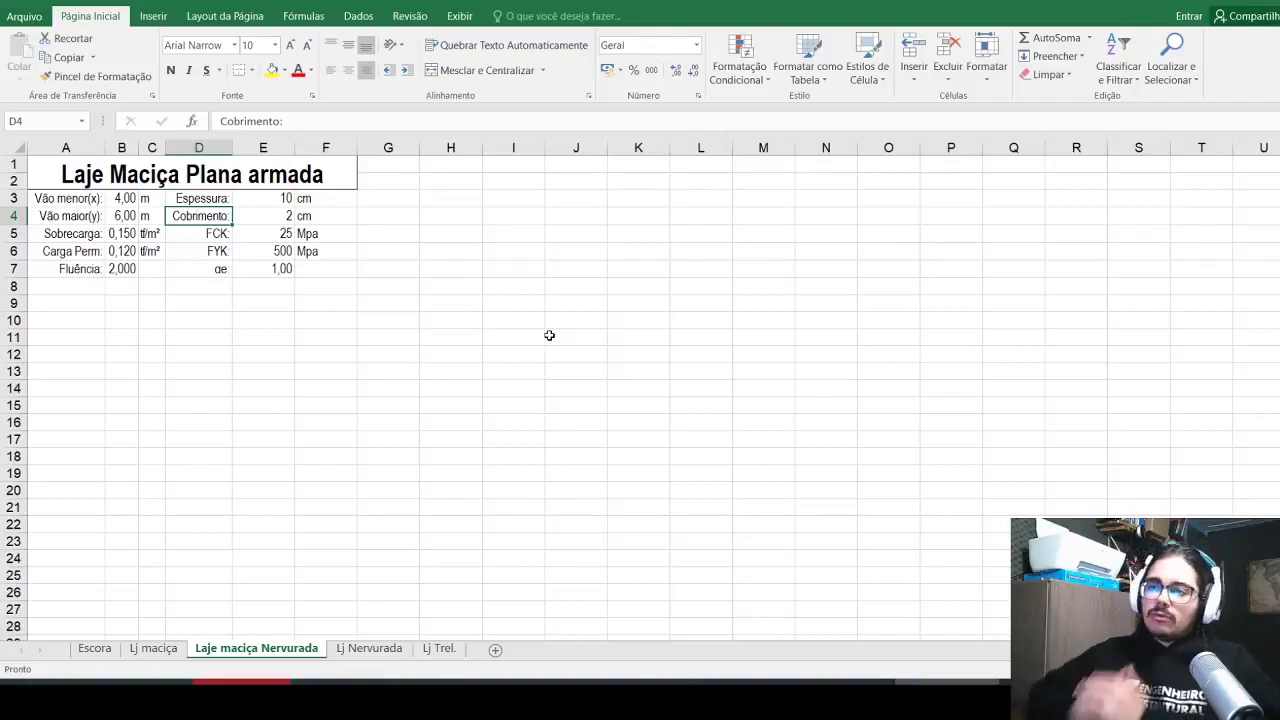
{"action": "key", "text": "Up"}
{"action": "key", "text": "Right"}
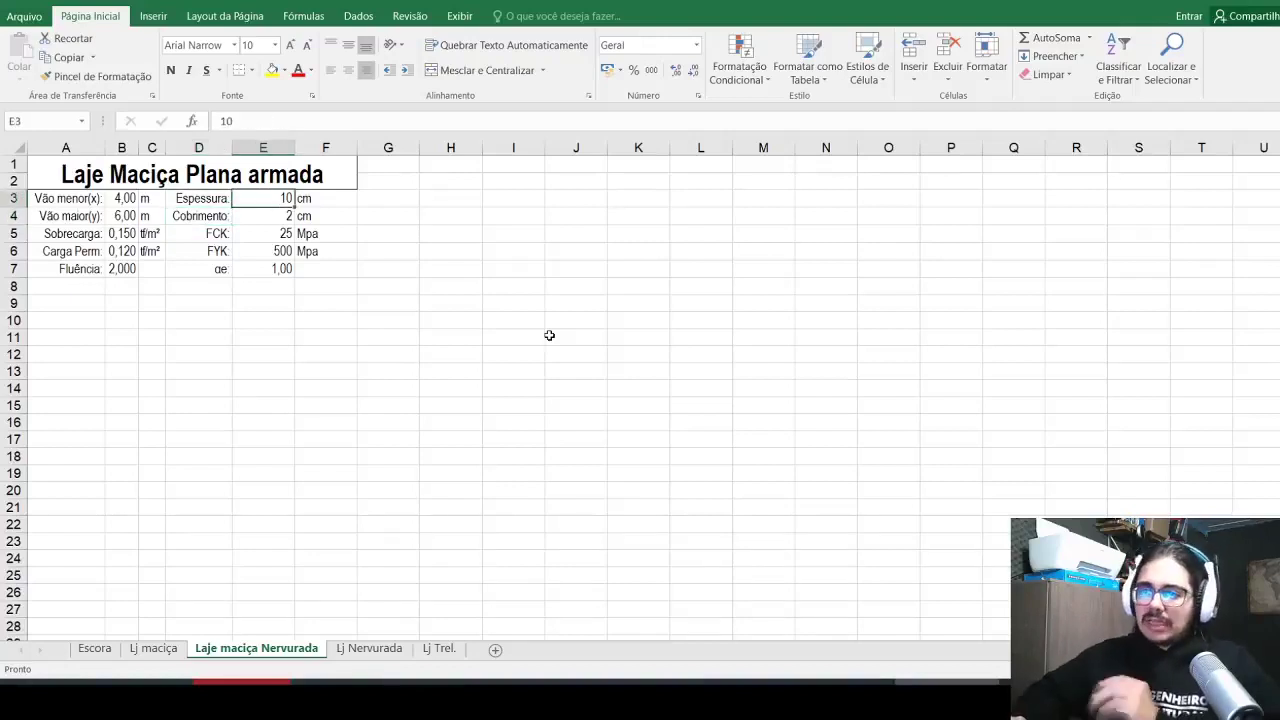
{"action": "type", "text": "16"}
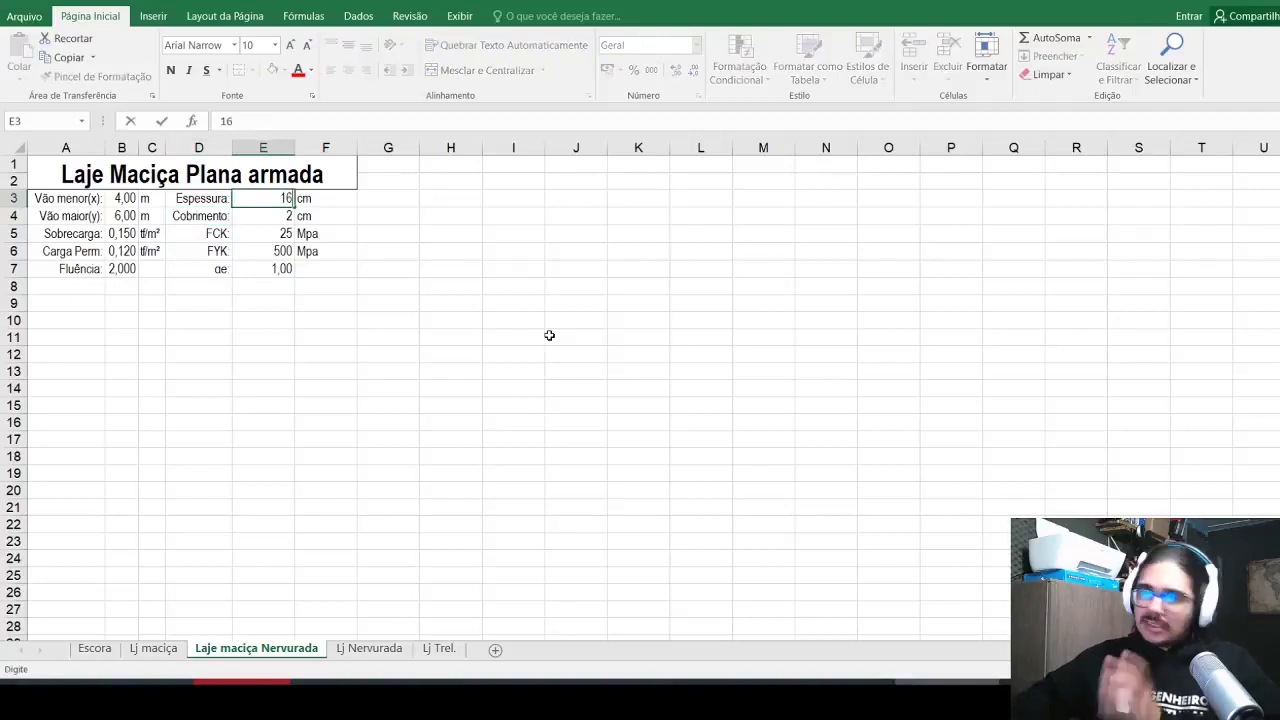
{"action": "key", "text": "Return"}
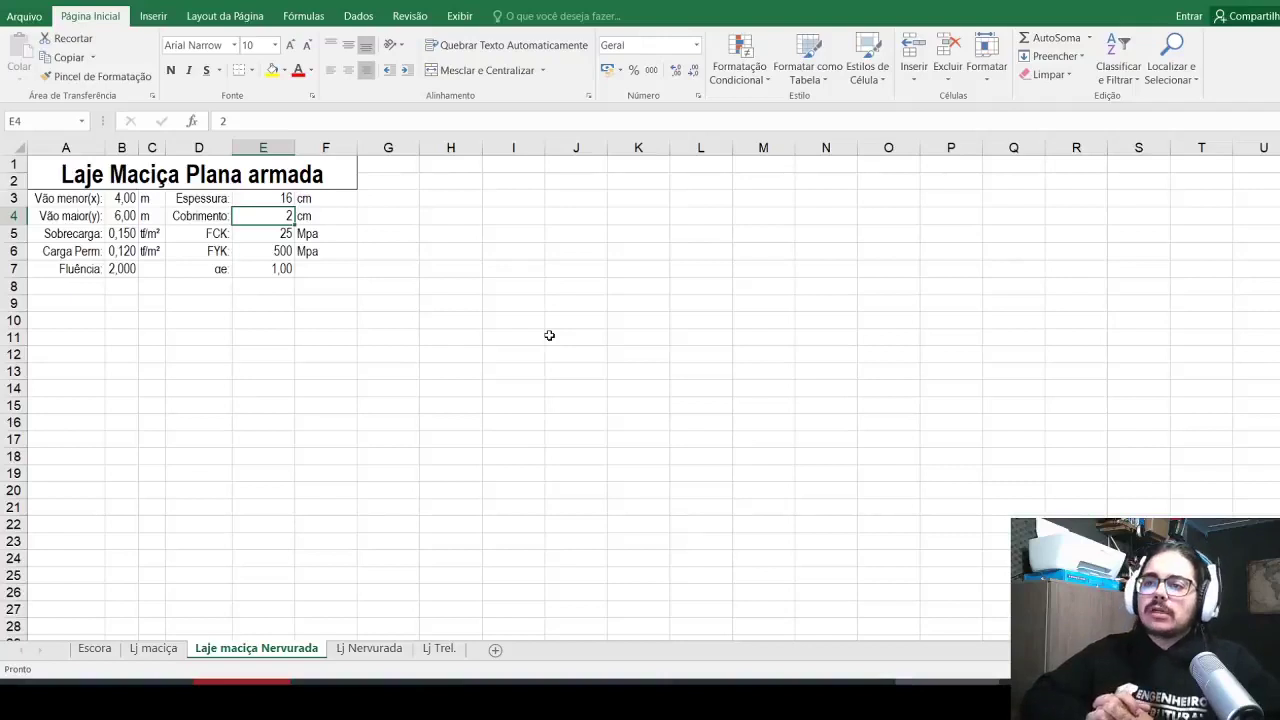
{"action": "key", "text": "Down"}
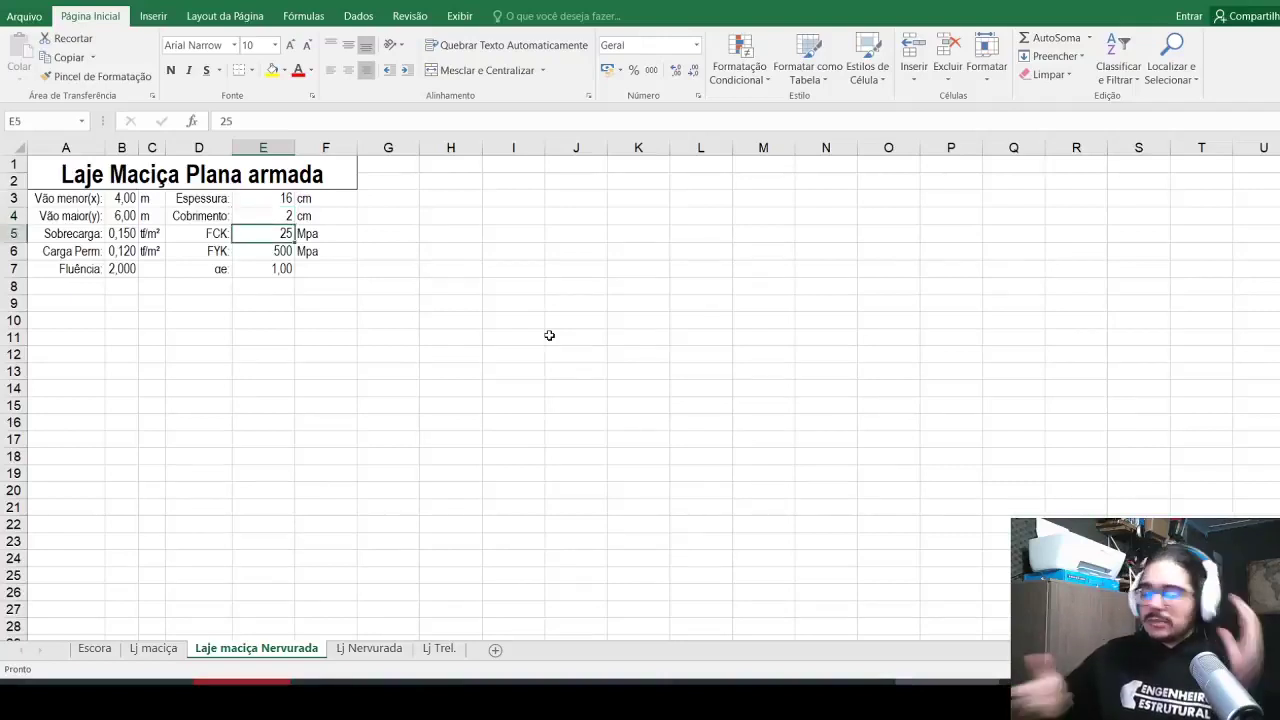
{"action": "type", "text": "40"}
{"action": "key", "text": "Return"}
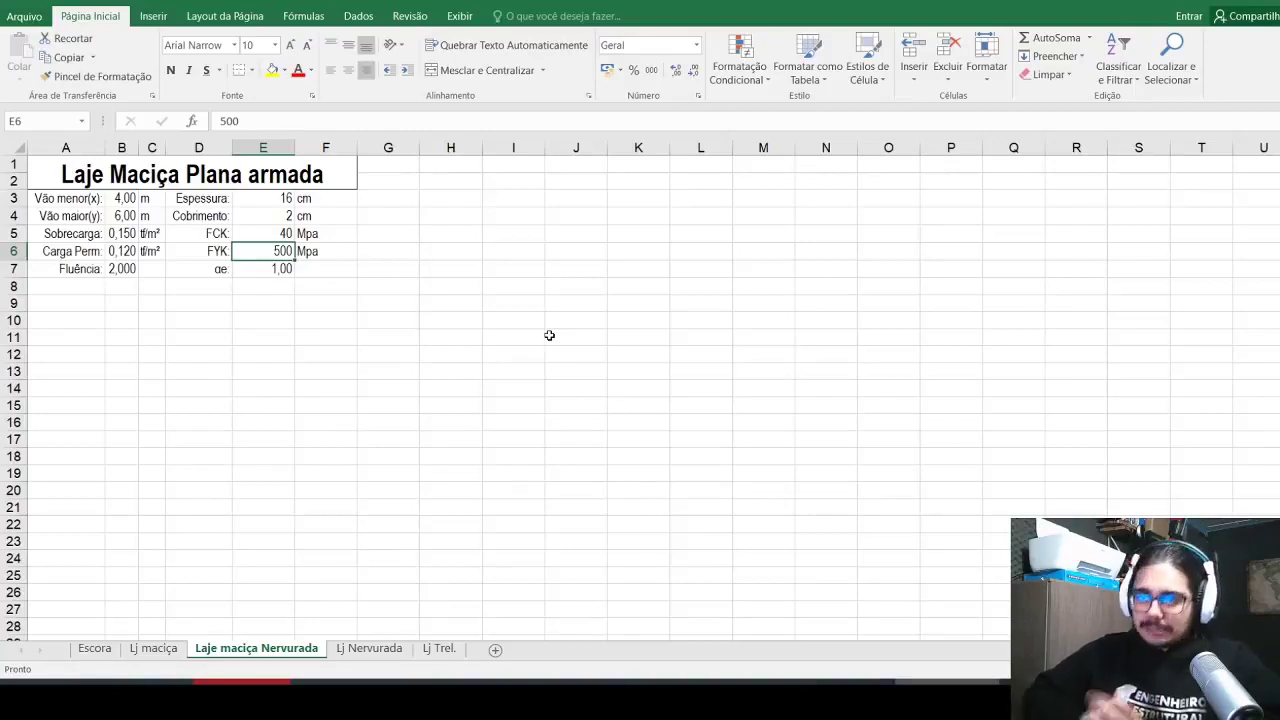
Step: Review the span and load inputs, and inspect the AS/AC formula in the Lj maciça sheet
{"action": "key", "text": "Left"}
{"action": "key", "text": "Left"}
{"action": "key", "text": "Up"}
{"action": "key", "text": "Left"}
{"action": "key", "text": "Down"}
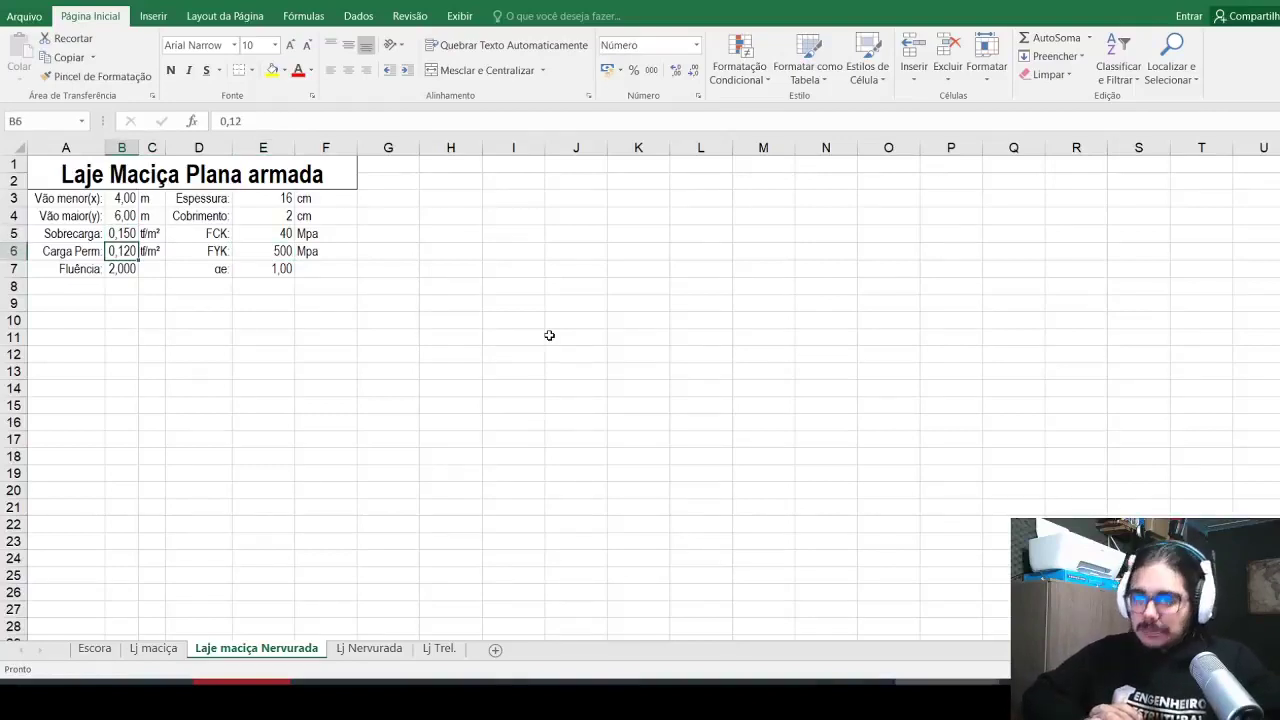
{"action": "key", "text": "Up"}
{"action": "key", "text": "Up"}
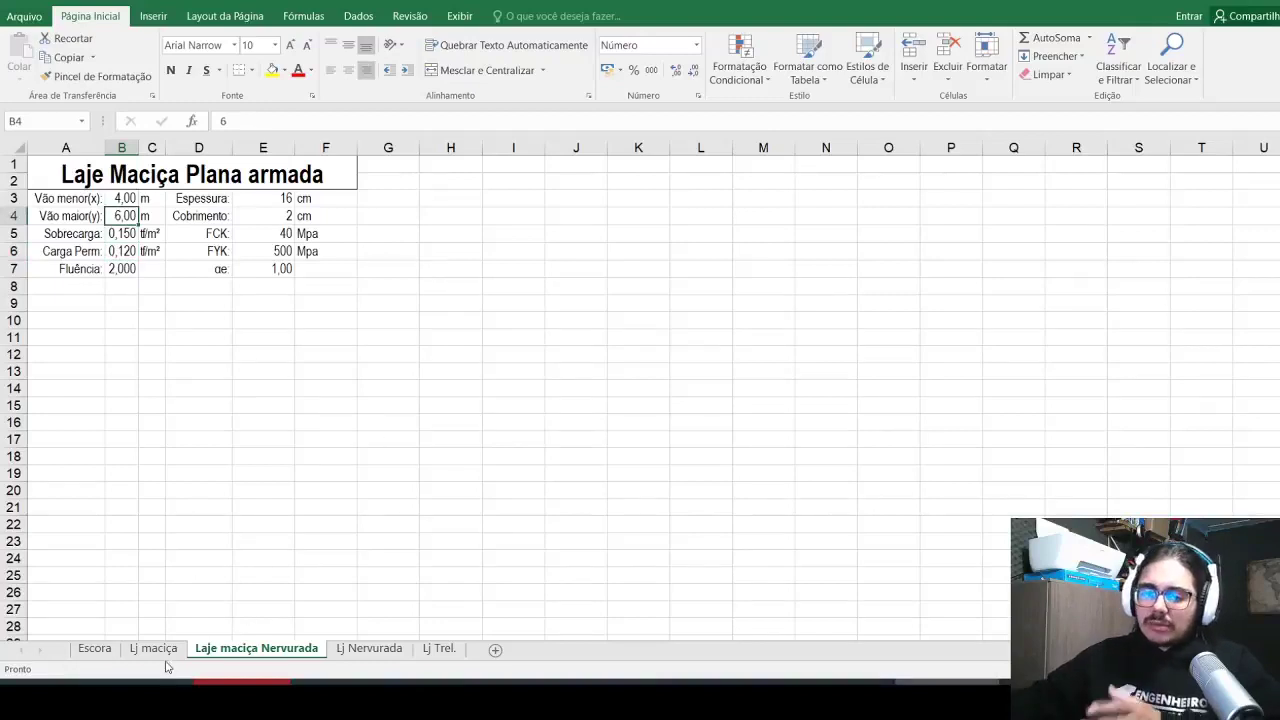
{"action": "left_click", "coordinate": [153, 648]}
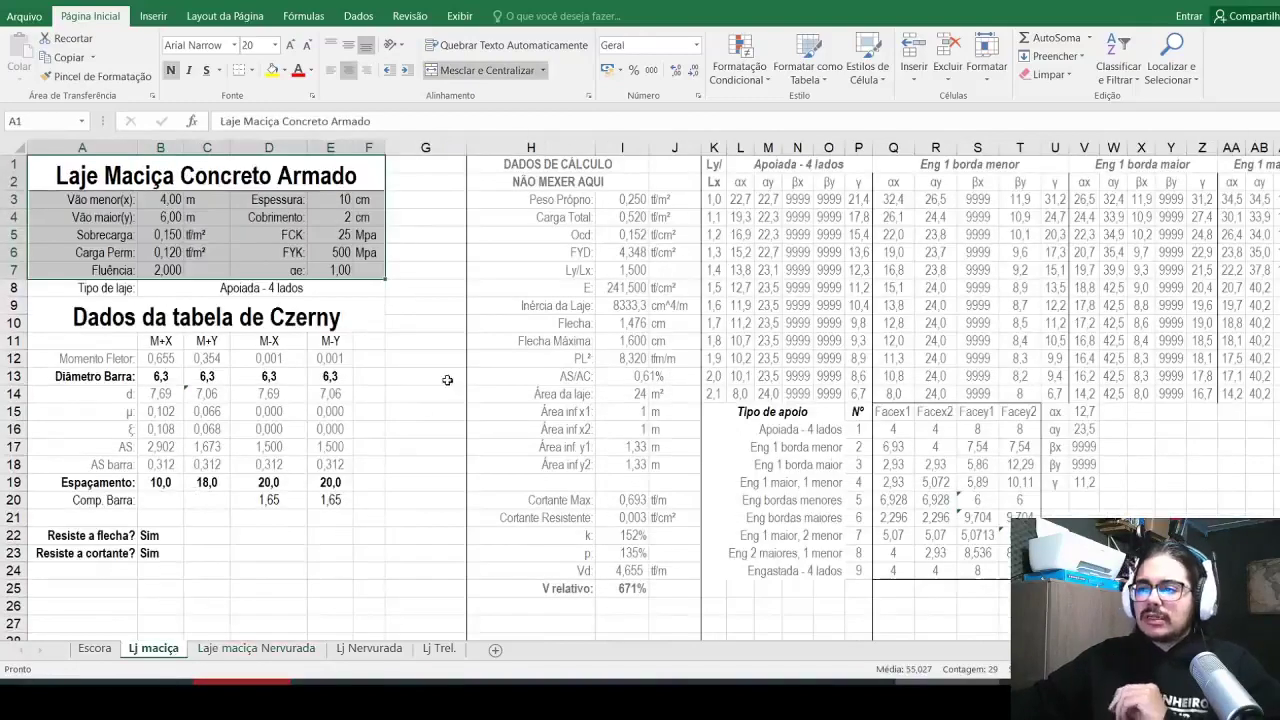
{"action": "left_click", "coordinate": [622, 377]}
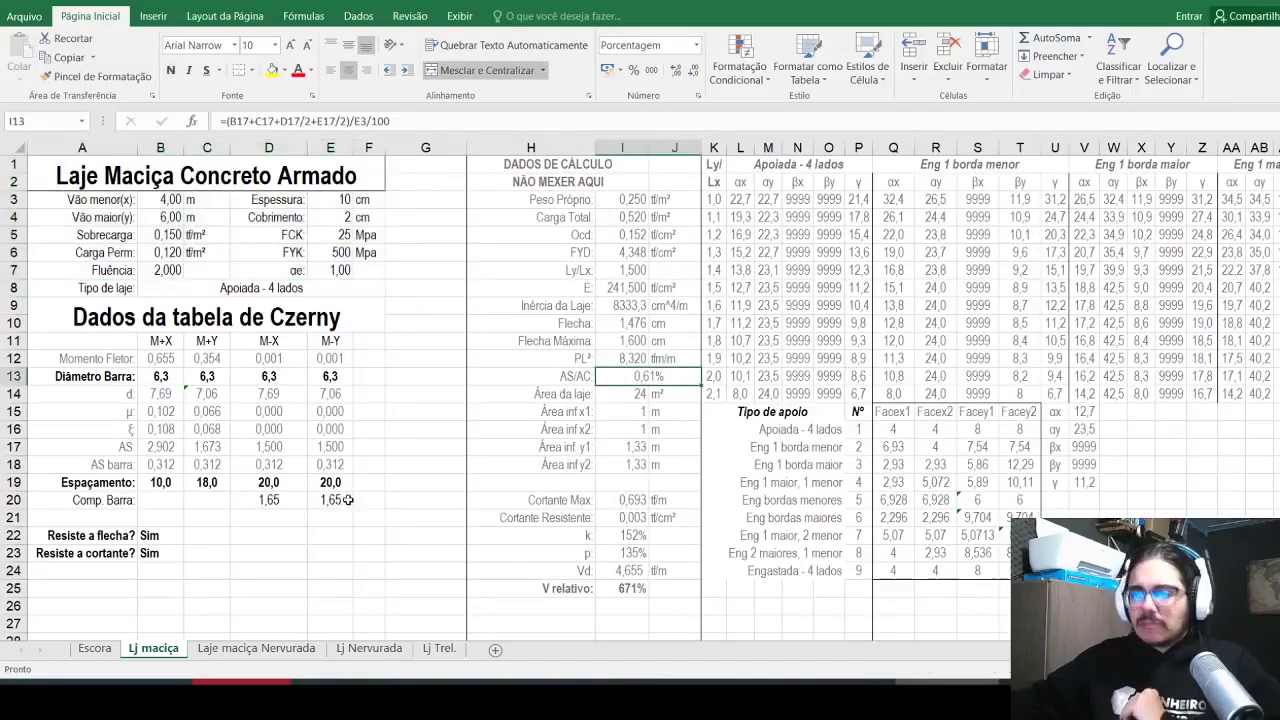
Step: Rename the Laje maciça Nervurada sheet as Laje maciça Plana
{"action": "left_click", "coordinate": [240, 652]}
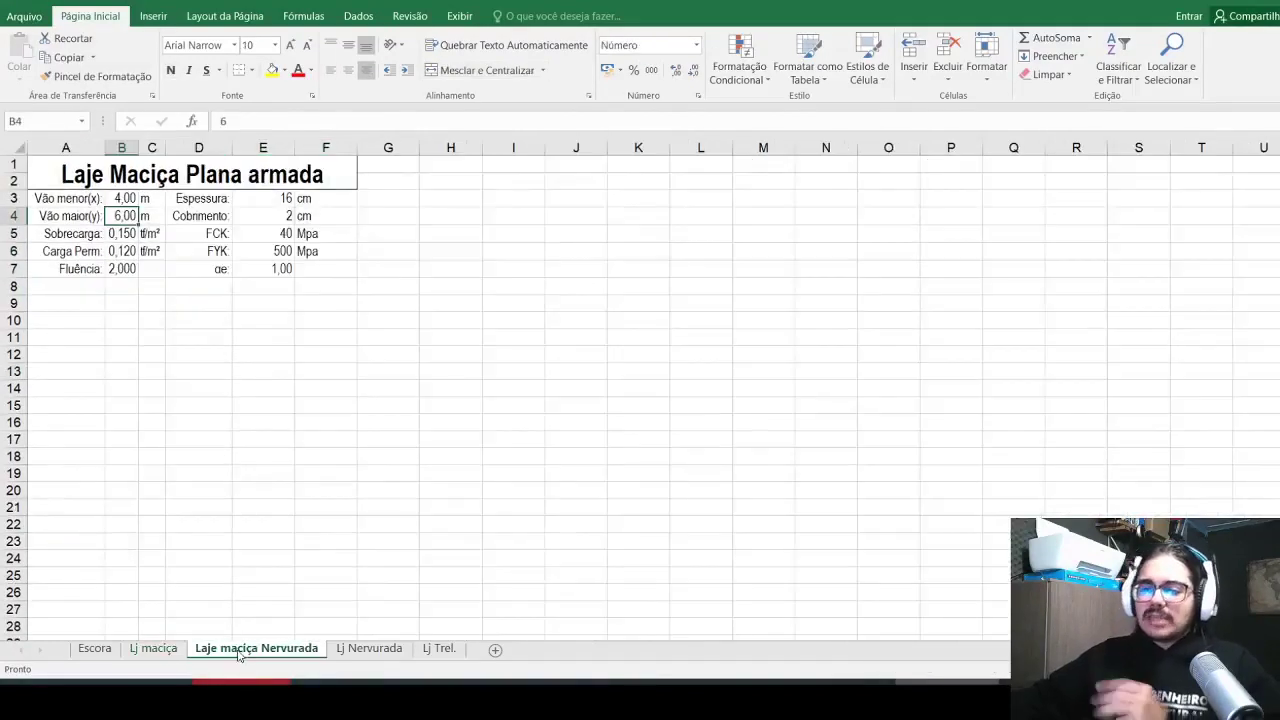
{"action": "double_click", "coordinate": [240, 652]}
{"action": "double_click", "coordinate": [265, 650]}
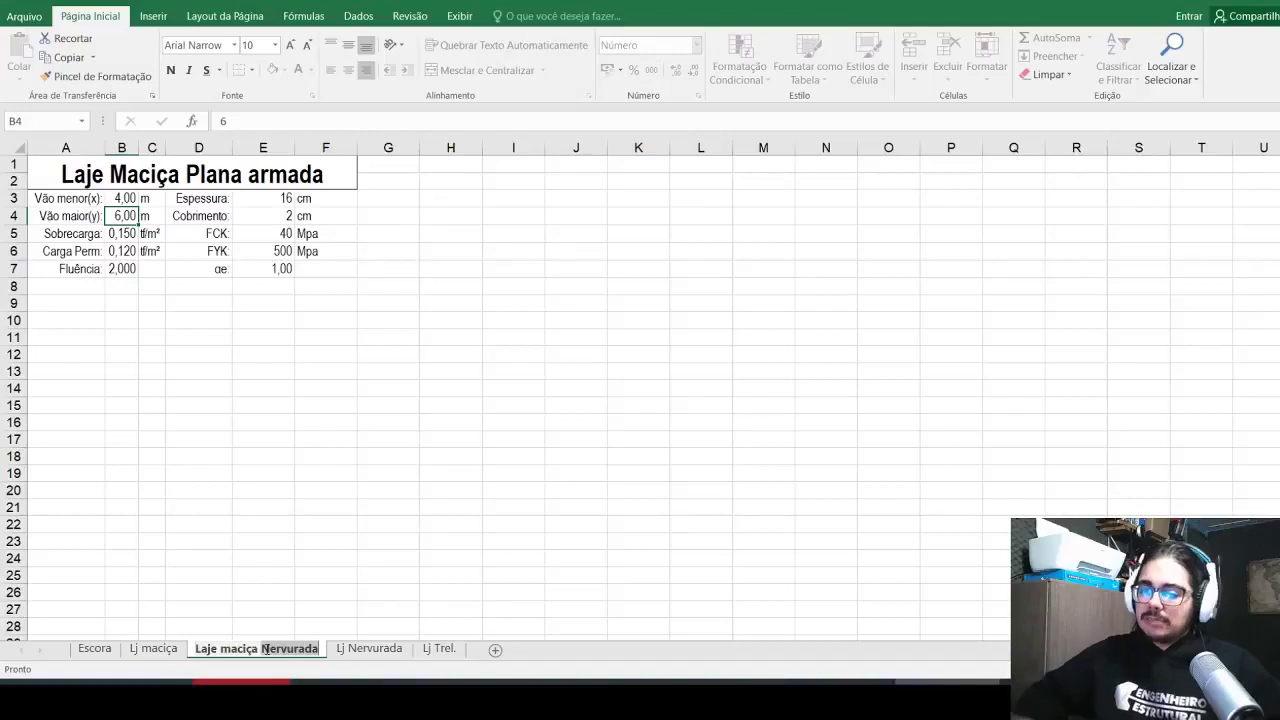
{"action": "type", "text": "Plana"}
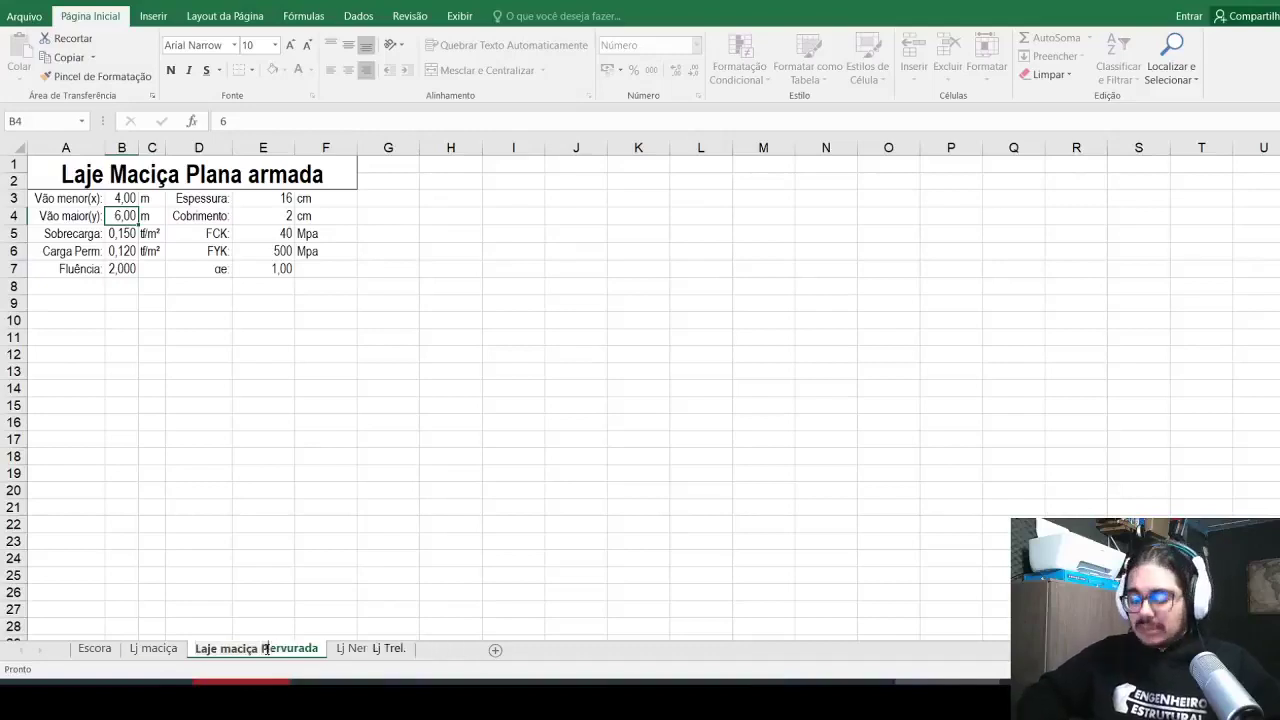
{"action": "key", "text": "Return"}
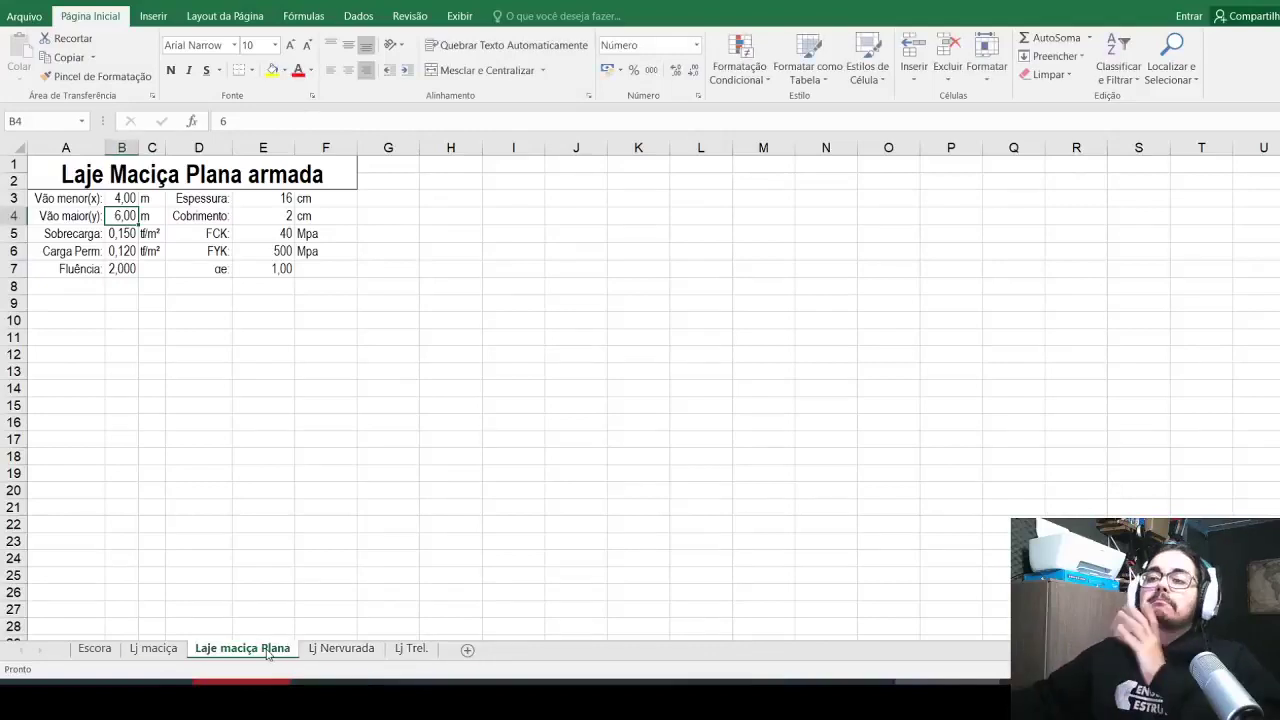
Step: Add a left border along the whole of column G to close off the input area
{"action": "left_click", "coordinate": [388, 148]}
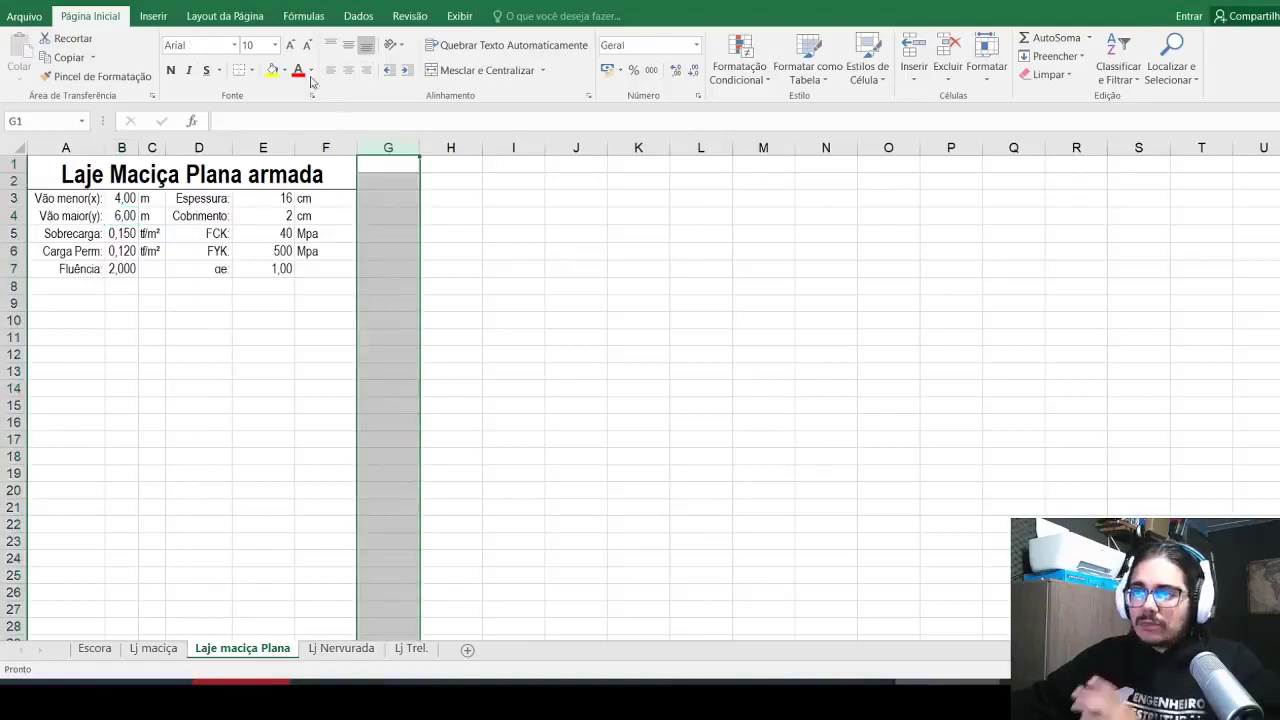
{"action": "left_click", "coordinate": [251, 70]}
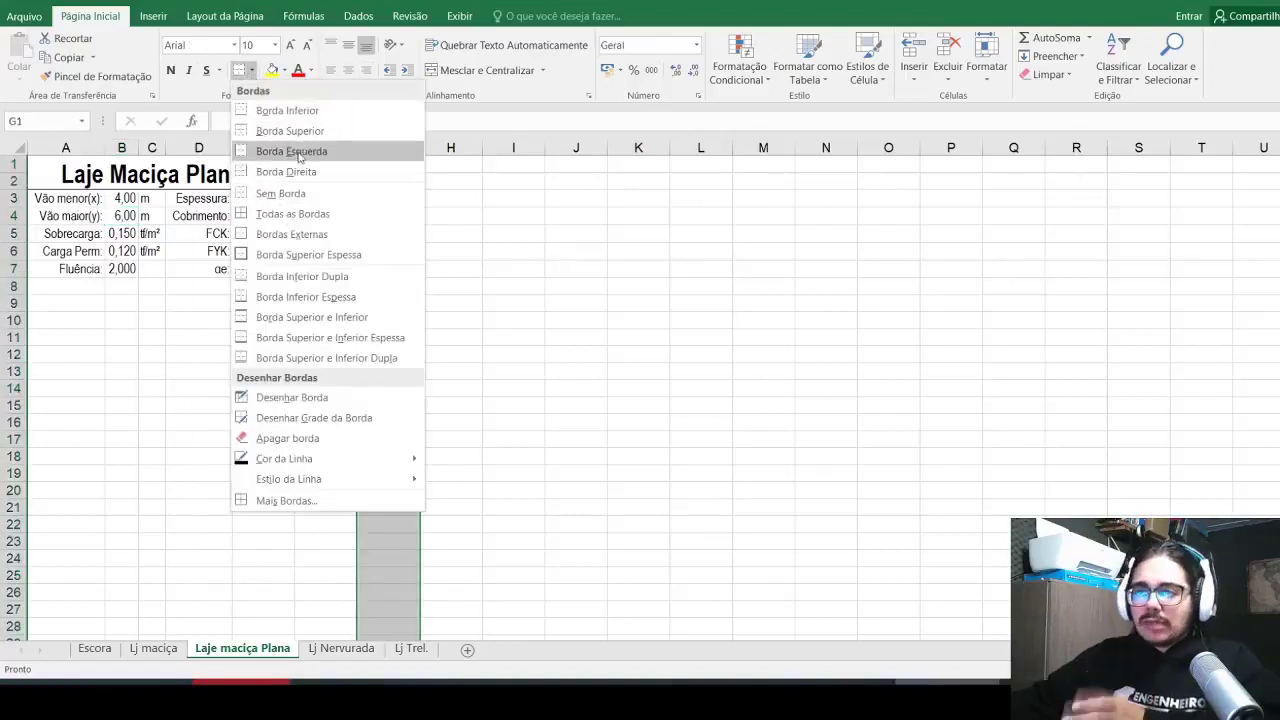
{"action": "left_click", "coordinate": [291, 151]}
{"action": "left_click", "coordinate": [325, 405]}
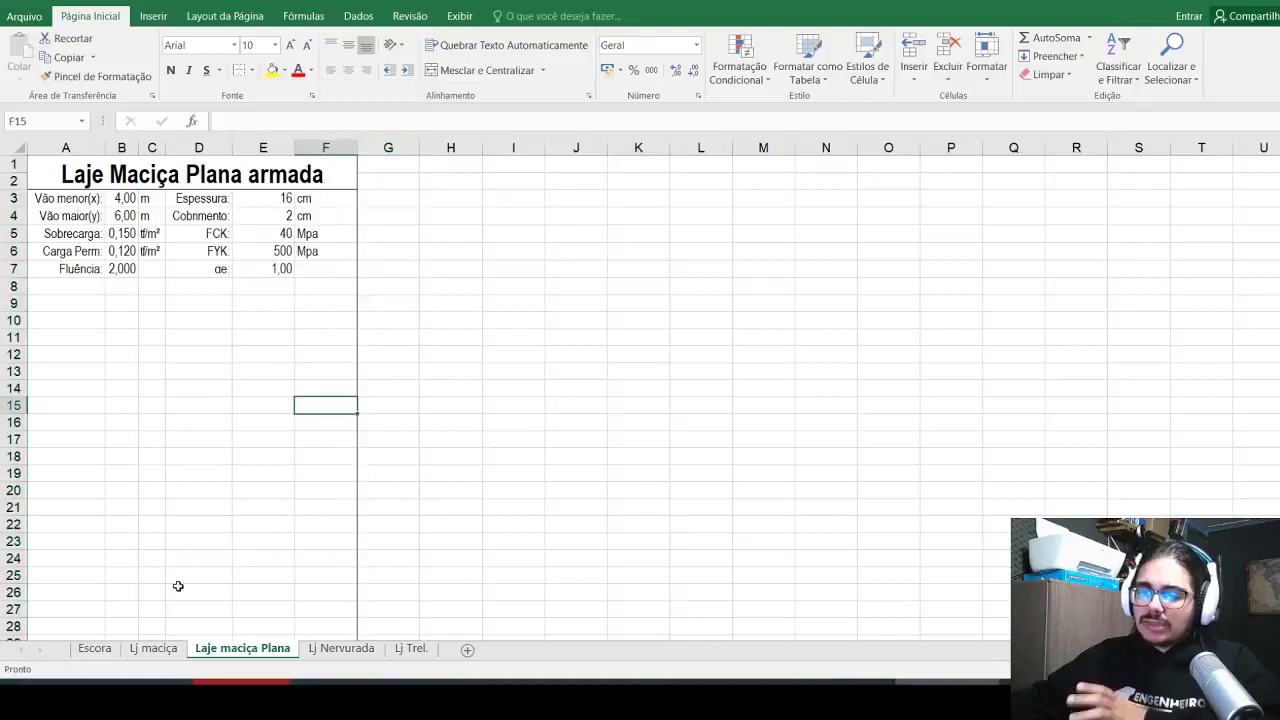
Step: Copy the DADOS DE CÁLCULO block, from its heading through the FYD row, from the Lj maciça sheet for use in Laje maciça Plana
{"action": "left_click", "coordinate": [151, 649]}
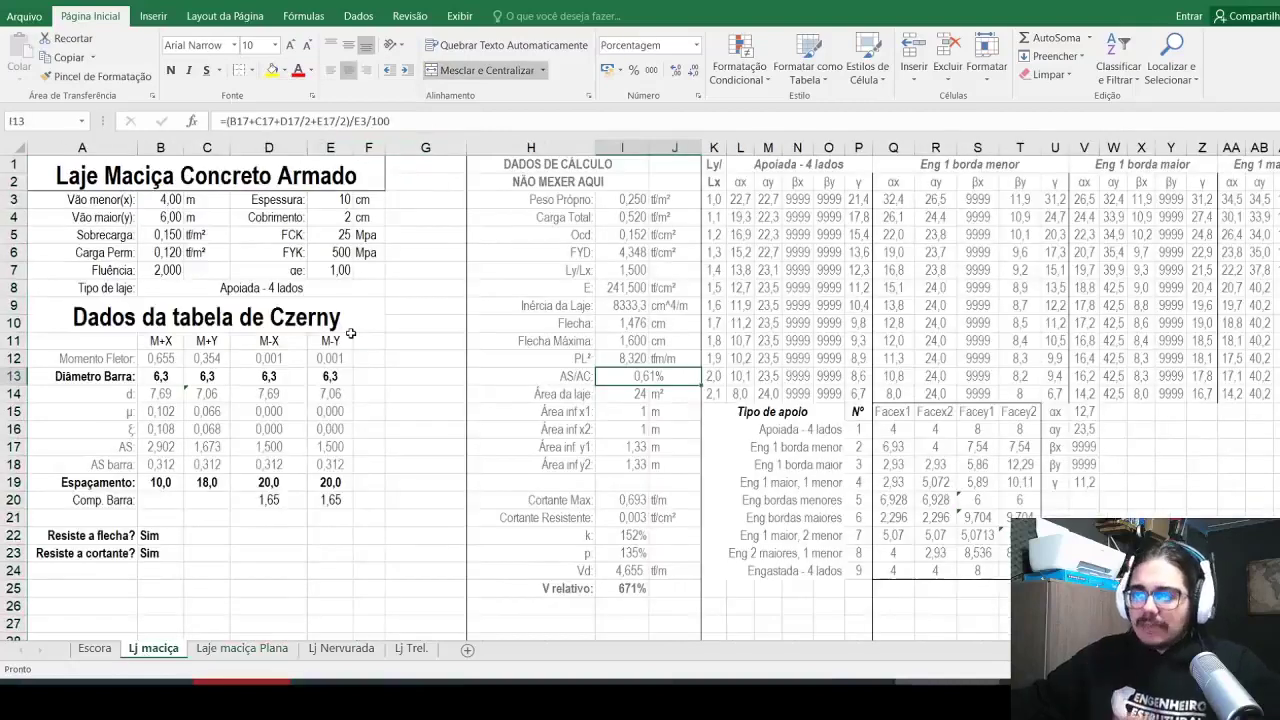
{"action": "left_click_drag", "start_coordinate": [535, 165], "coordinate": [673, 263]}
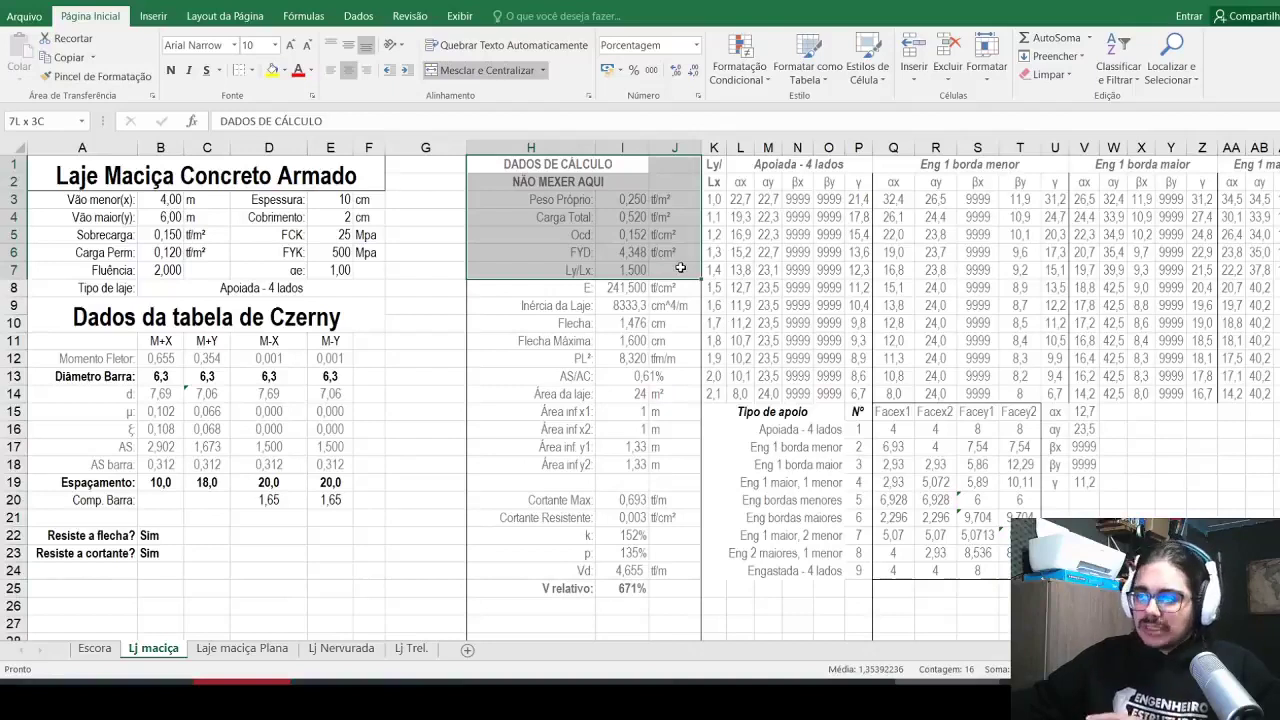
{"action": "key", "text": "ctrl+c"}
{"action": "left_click", "coordinate": [242, 648]}
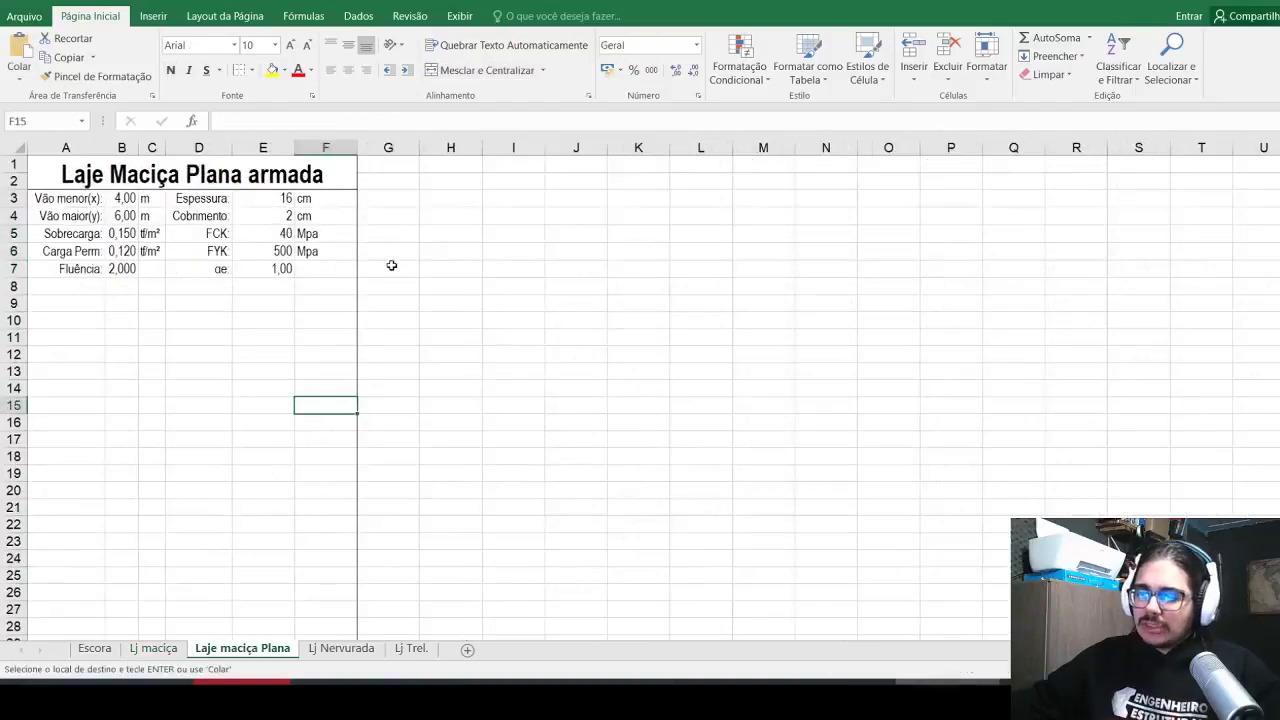
{"action": "left_click", "coordinate": [380, 165]}
{"action": "key", "text": "ctrl+v"}
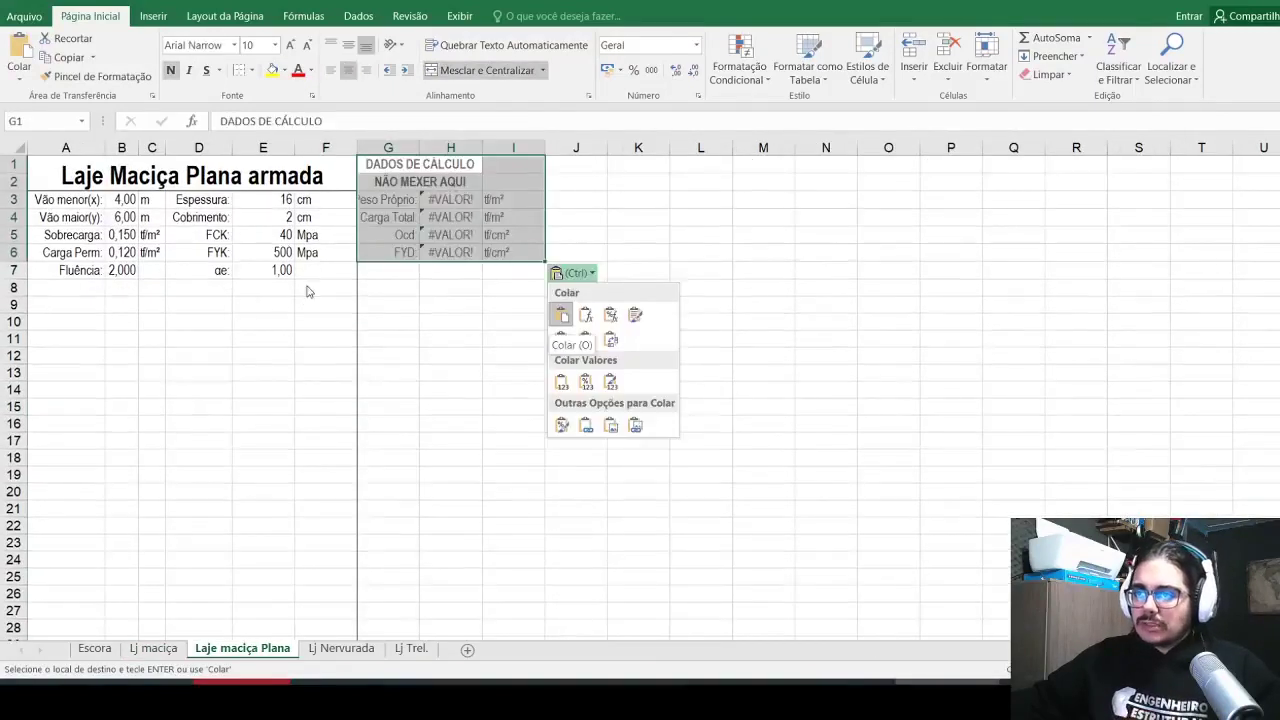
{"action": "key", "text": "ctrl+z"}
Step: Paste the copied calculation block at H1 and fit column H's width to its labels
{"action": "left_click", "coordinate": [443, 166]}
{"action": "key", "text": "ctrl+v"}
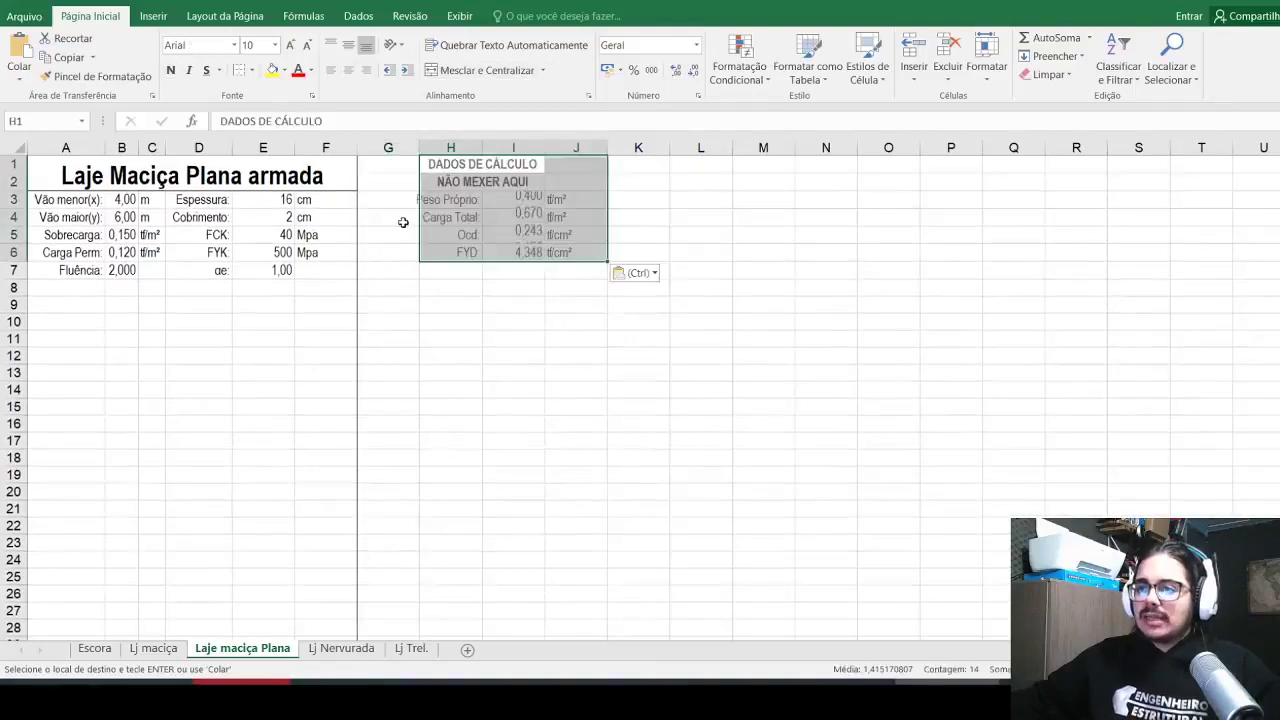
{"action": "left_click", "coordinate": [321, 313]}
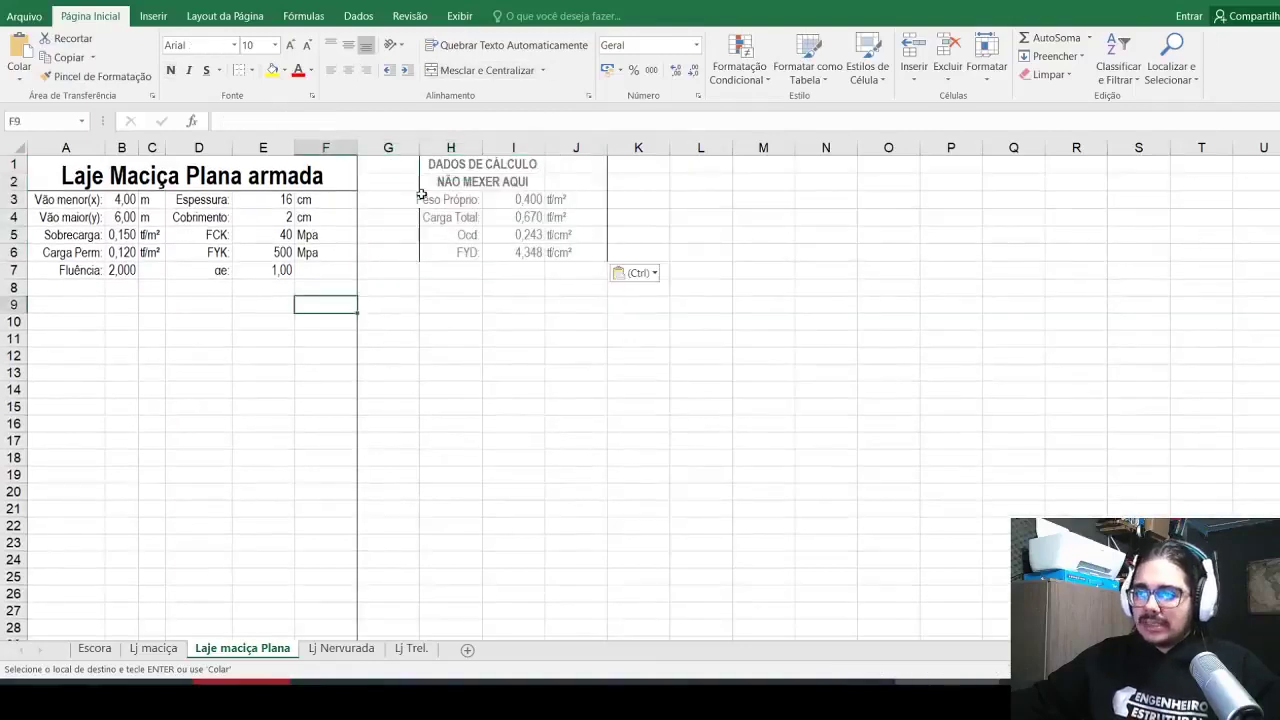
{"action": "double_click", "coordinate": [482, 147]}
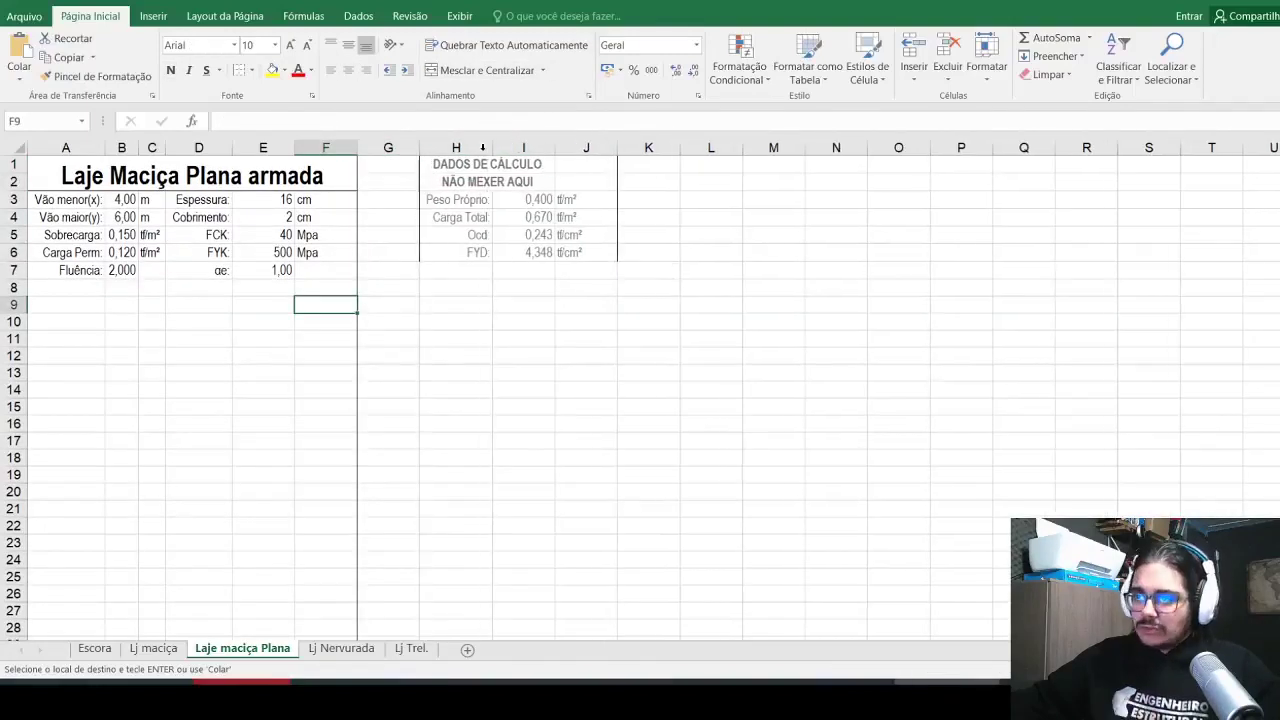
{"action": "left_click", "coordinate": [521, 188]}
{"action": "left_click", "coordinate": [521, 195]}
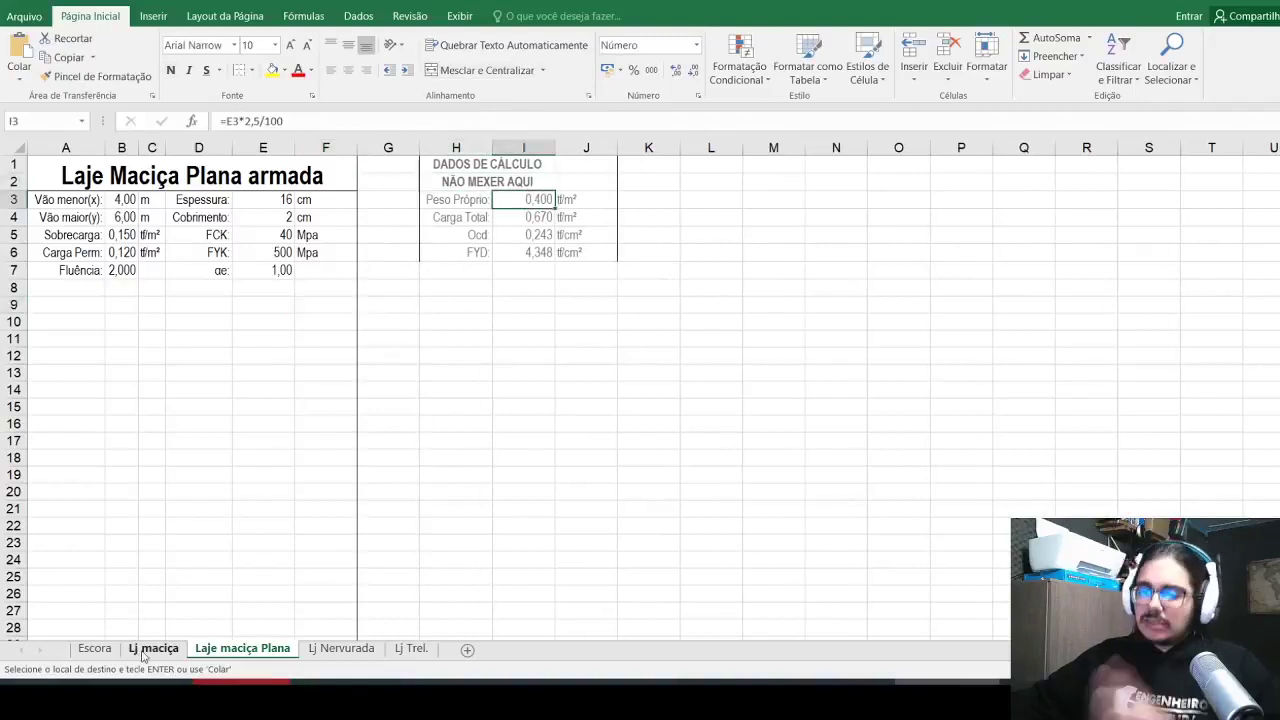
Step: Copy the calculation rows from Ly/Lx through V relativo in the Lj maciça sheet and paste them into Laje maciça Plana at H7
{"action": "left_click", "coordinate": [153, 648]}
{"action": "left_click_drag", "start_coordinate": [563, 271], "coordinate": [666, 588]}
{"action": "key", "text": "ctrl+c"}
{"action": "left_click", "coordinate": [242, 648]}
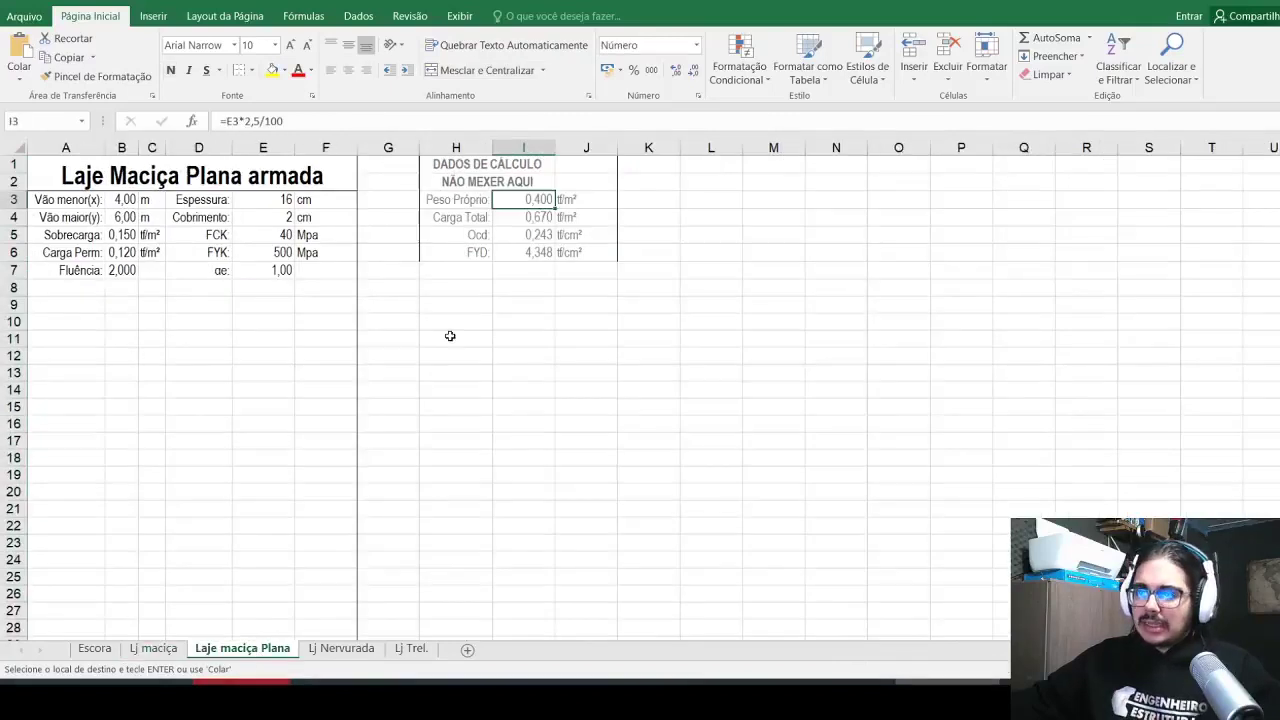
{"action": "left_click", "coordinate": [442, 267]}
{"action": "key", "text": "ctrl+v"}
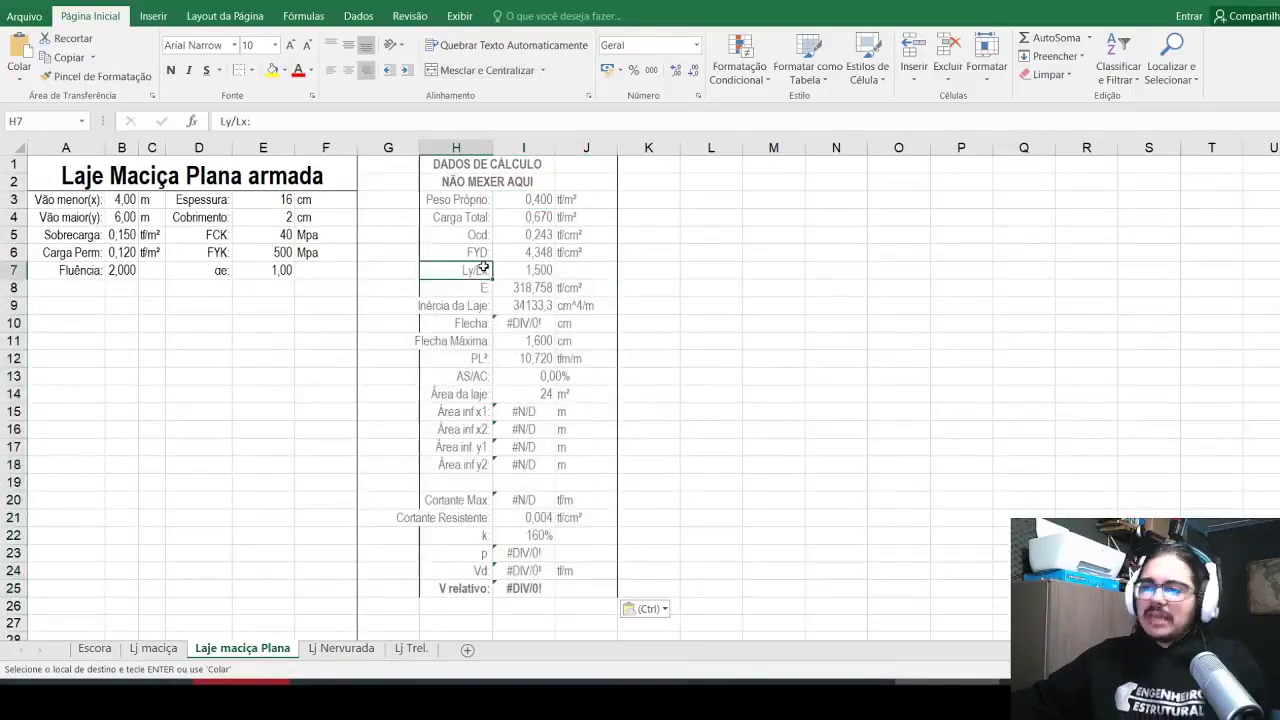
Step: Clear the Ly/Lx row and move the E and Inércia da Laje rows up to rows 7 and 8
{"action": "left_click_drag", "start_coordinate": [440, 270], "coordinate": [572, 273]}
{"action": "key", "text": "Delete"}
{"action": "left_click_drag", "start_coordinate": [460, 288], "coordinate": [524, 273]}
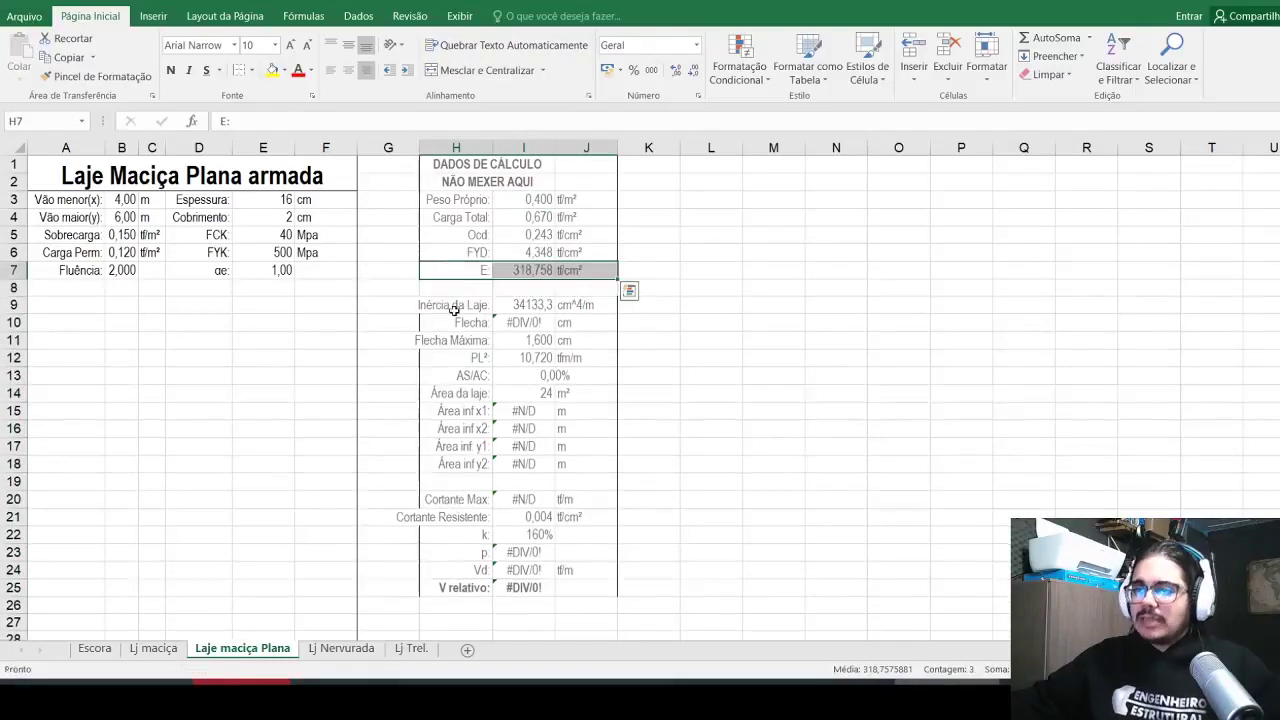
{"action": "key", "text": "Down"}
{"action": "key", "text": "Down"}
{"action": "left_click", "coordinate": [541, 310]}
{"action": "left_click_drag", "start_coordinate": [458, 305], "coordinate": [594, 281]}
Step: Clear the Flecha value and move the Flecha and Flecha Máxima rows up to rows 9 and 10
{"action": "left_click", "coordinate": [535, 320]}
{"action": "key", "text": "Delete"}
{"action": "mouse_move", "coordinate": [468, 322]}
{"action": "left_mouse_down"}
{"action": "mouse_move", "coordinate": [563, 323]}
{"action": "mouse_move", "coordinate": [585, 340]}
{"action": "mouse_move", "coordinate": [478, 305]}
{"action": "left_mouse_up"}
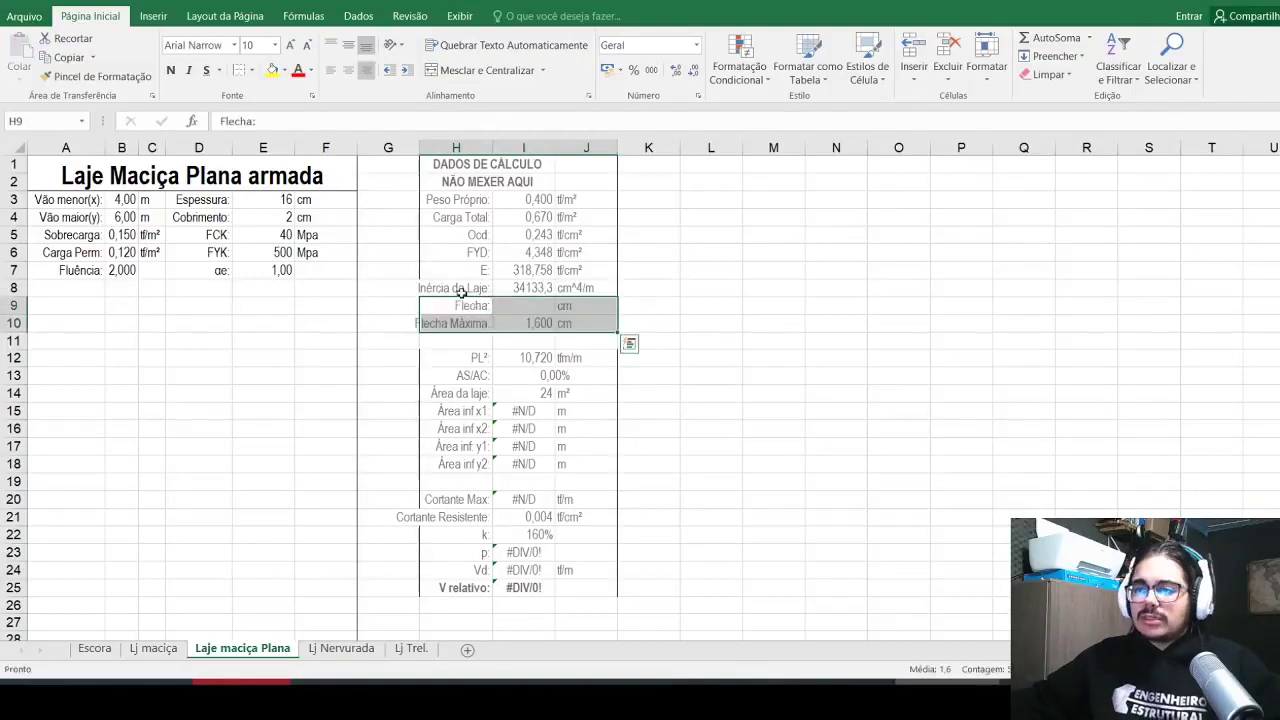
Step: Widen column H to fit its longest labels and narrow columns I and J
{"action": "left_click_drag", "start_coordinate": [492, 148], "coordinate": [524, 148]}
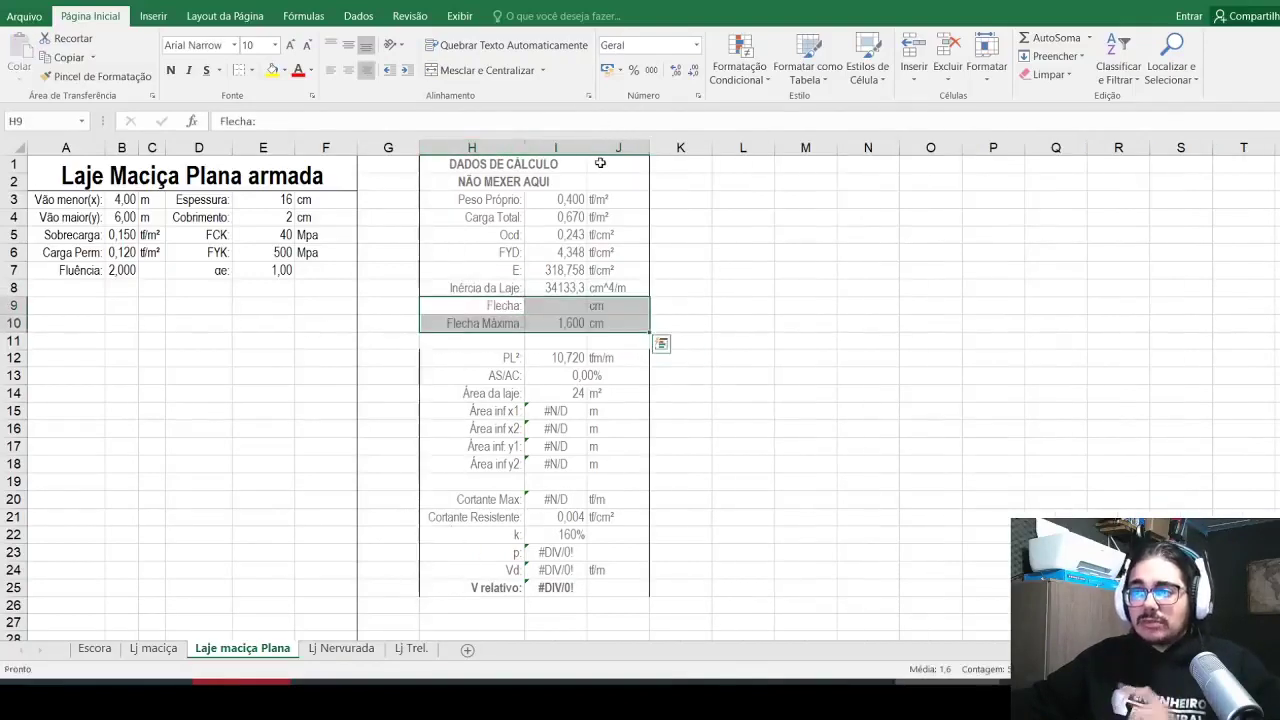
{"action": "left_click_drag", "start_coordinate": [590, 148], "coordinate": [617, 148]}
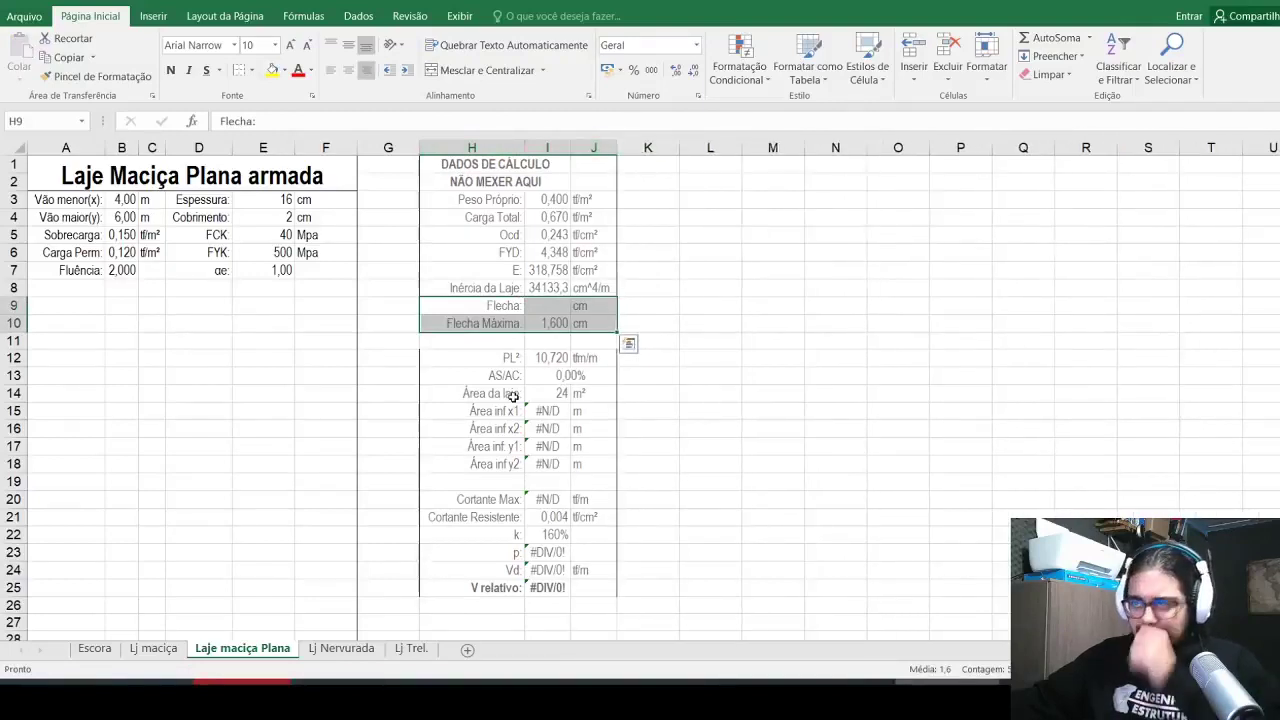
Step: Clear the PL² row and the AS/AC value, and move the AS/AC label up to row 11
{"action": "left_click_drag", "start_coordinate": [500, 358], "coordinate": [590, 357]}
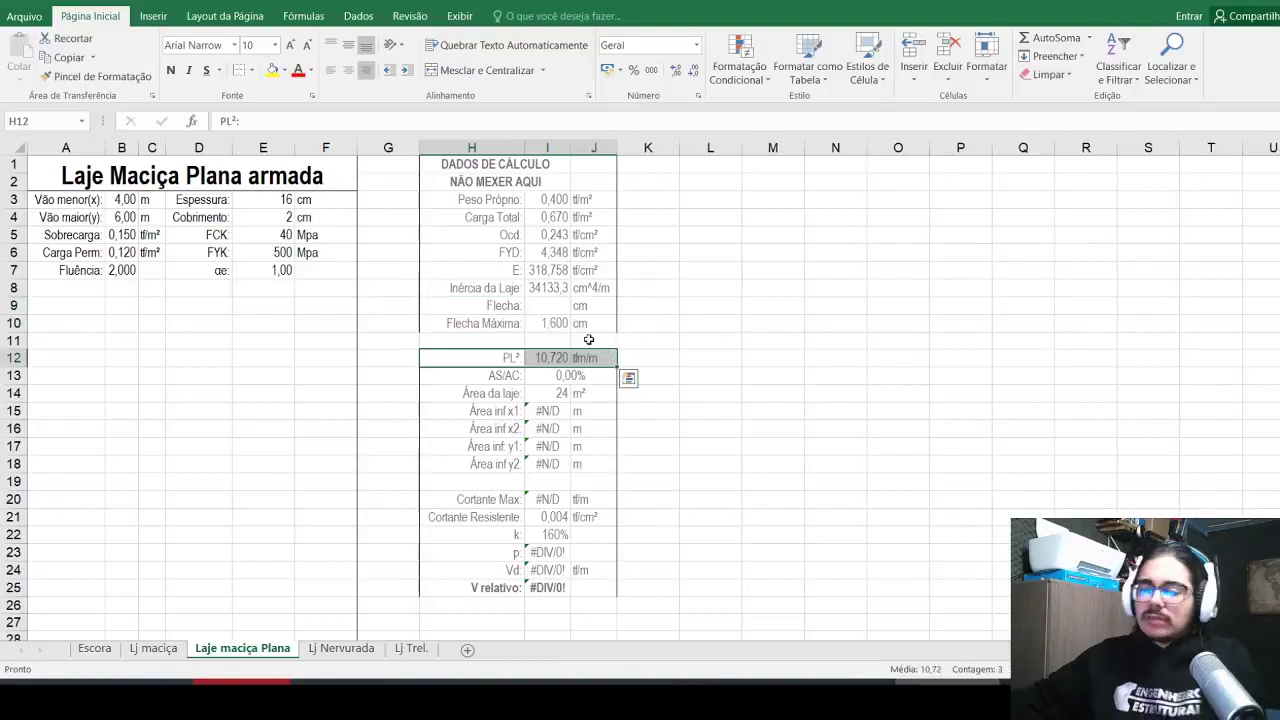
{"action": "key", "text": "Delete"}
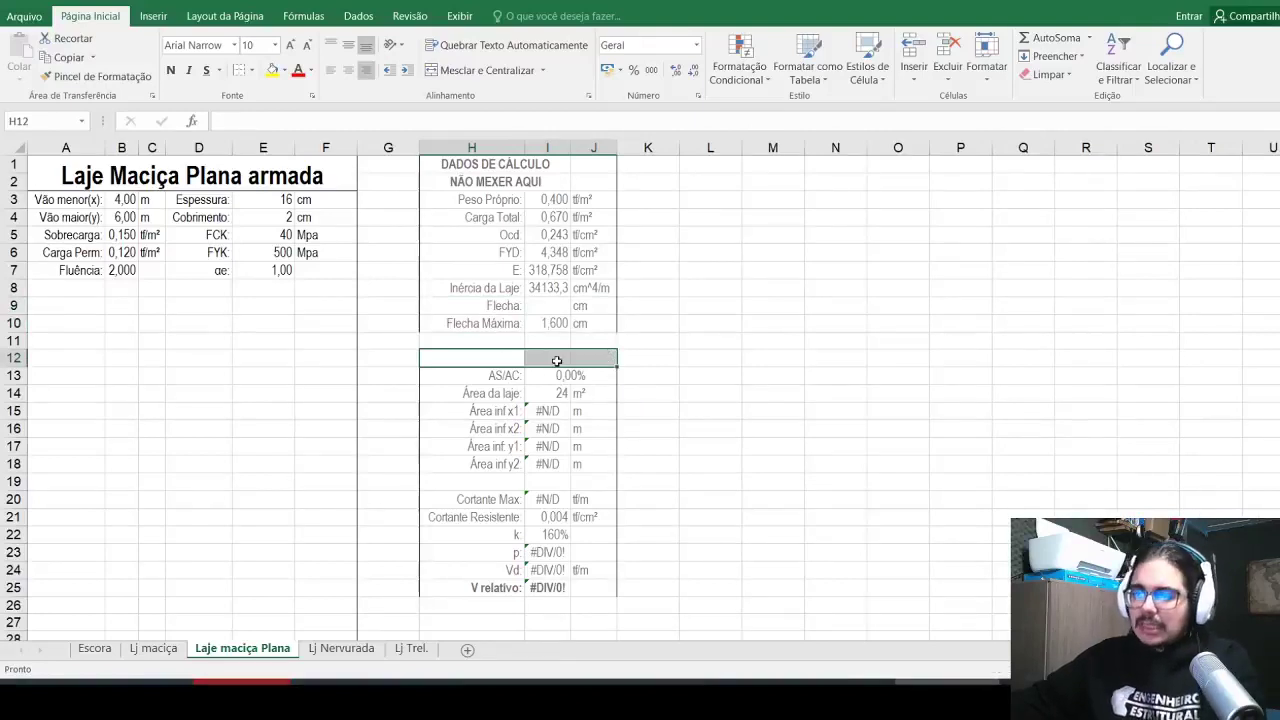
{"action": "left_click", "coordinate": [466, 381]}
{"action": "left_click", "coordinate": [552, 375]}
{"action": "key", "text": "Delete"}
{"action": "left_click", "coordinate": [500, 375]}
Step: Clear the Área da laje row and the four Área inf rows for x1, x2, y1 and y2
{"action": "left_click_drag", "start_coordinate": [490, 383], "coordinate": [580, 392]}
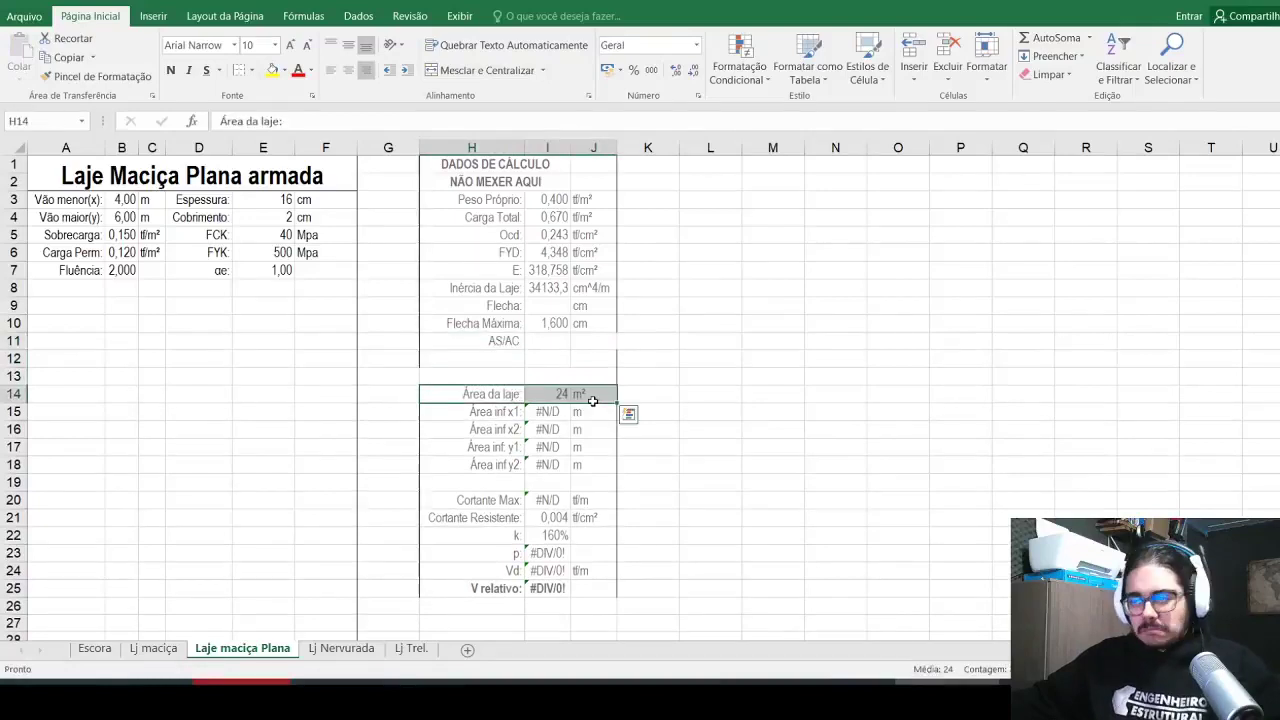
{"action": "key", "text": "Delete"}
{"action": "left_click_drag", "start_coordinate": [496, 395], "coordinate": [601, 478]}
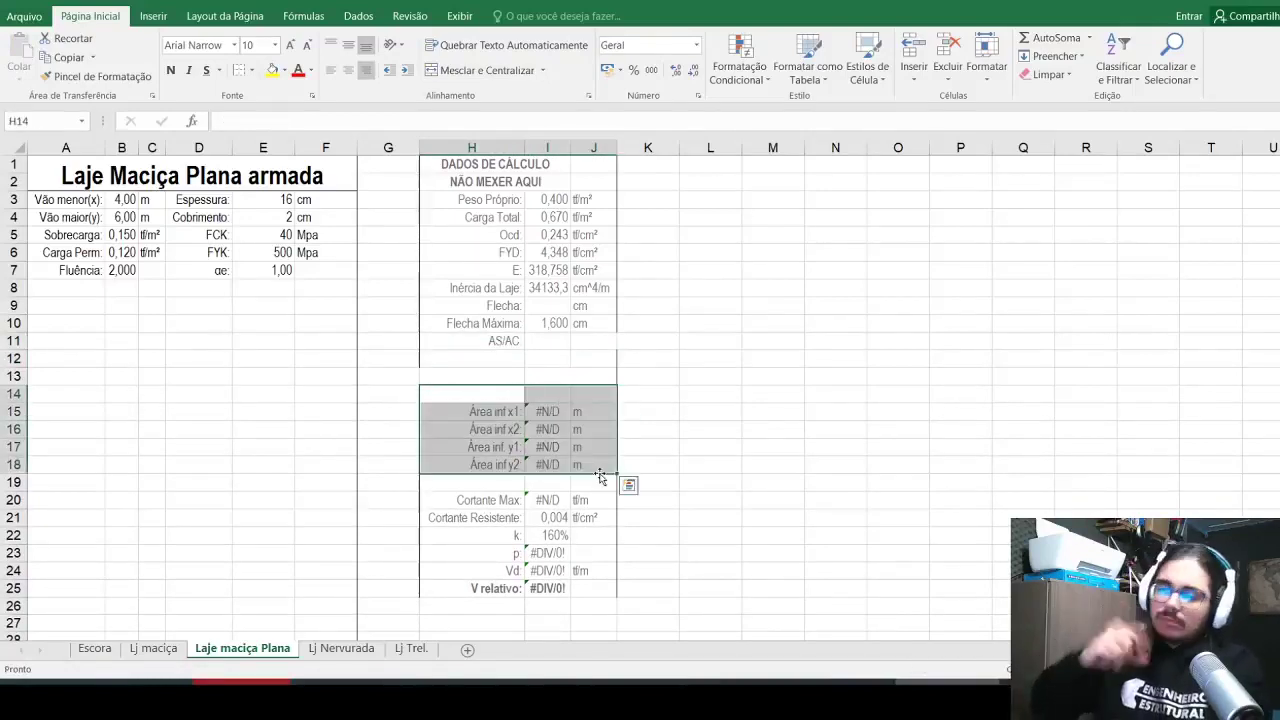
{"action": "key", "text": "Delete"}
Step: Move the Cortante Max row to row 12 and the rows from Cortante Resistente through V relativo to rows 13–17
{"action": "left_click_drag", "start_coordinate": [506, 497], "coordinate": [609, 500]}
{"action": "key", "text": "ctrl+x"}
{"action": "left_click", "coordinate": [490, 358]}
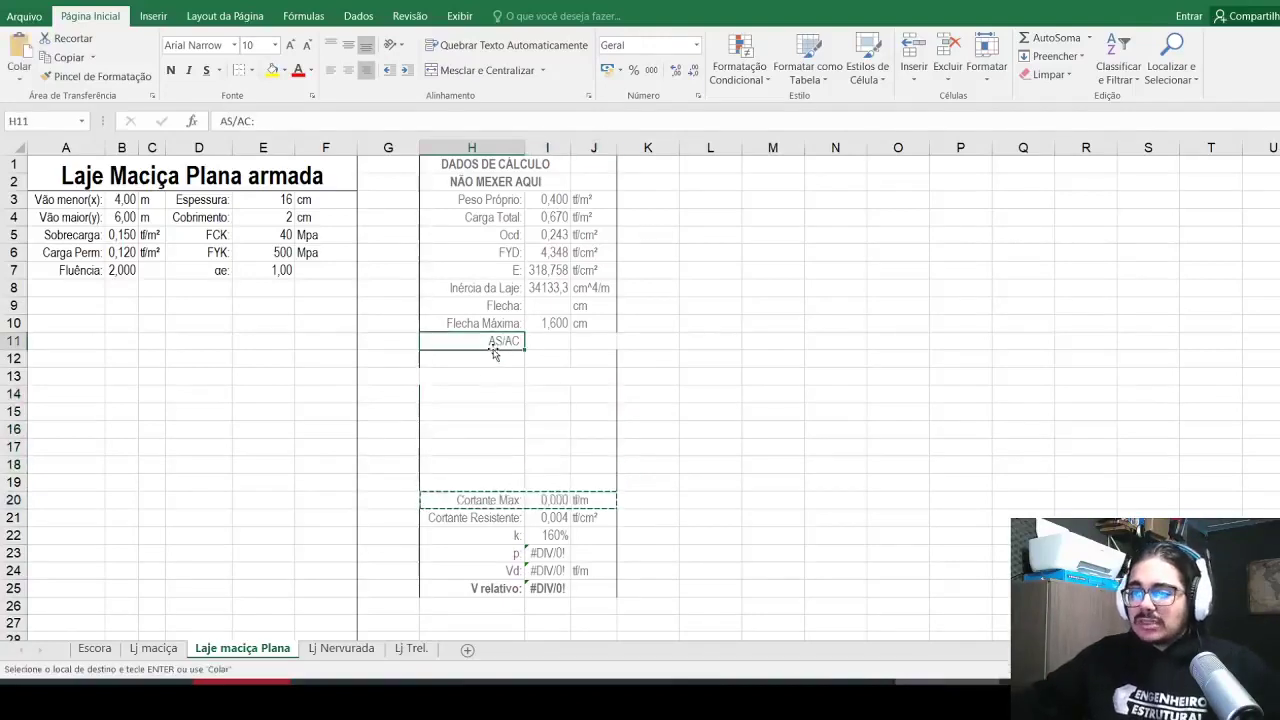
{"action": "key", "text": "ctrl+v"}
{"action": "left_click_drag", "start_coordinate": [478, 535], "coordinate": [568, 534]}
{"action": "left_click_drag", "start_coordinate": [488, 516], "coordinate": [600, 588]}
{"action": "key", "text": "ctrl+x"}
{"action": "left_click", "coordinate": [465, 383]}
{"action": "key", "text": "ctrl+v"}
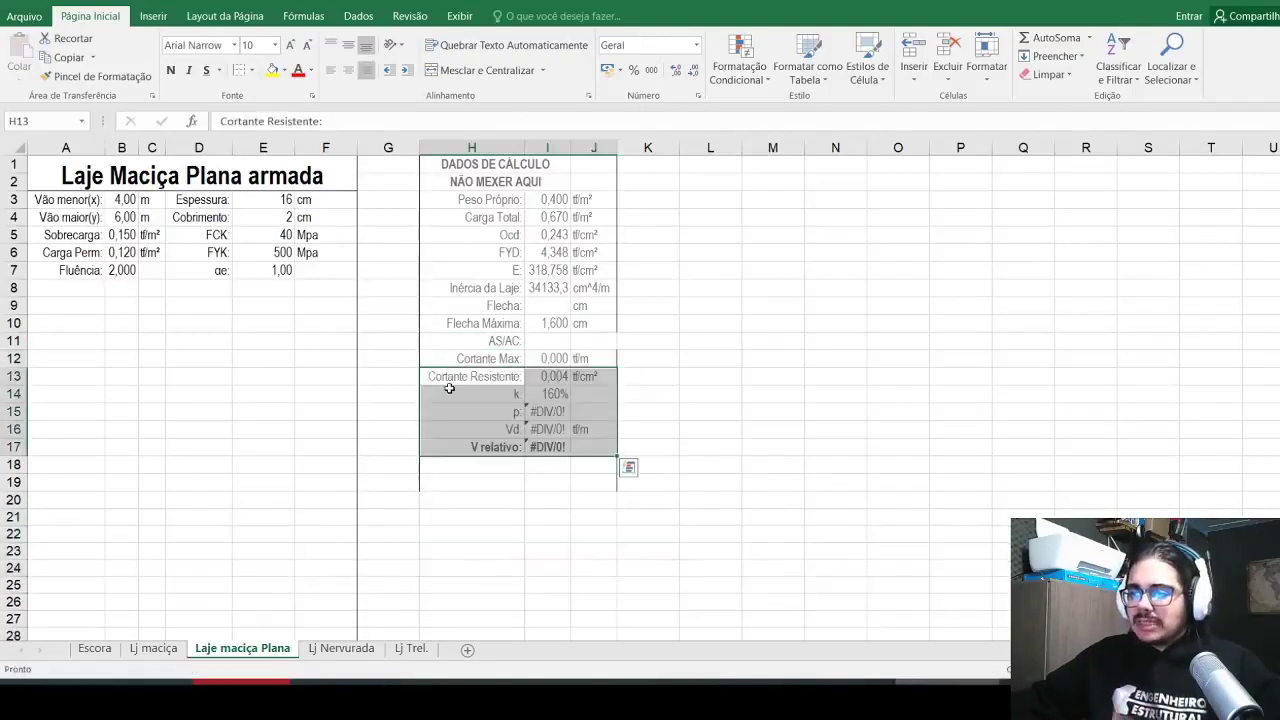
Step: Clear the k, p, Vd and V relativo values while keeping their labels
{"action": "left_click_drag", "start_coordinate": [556, 411], "coordinate": [560, 429]}
{"action": "key", "text": "Delete"}
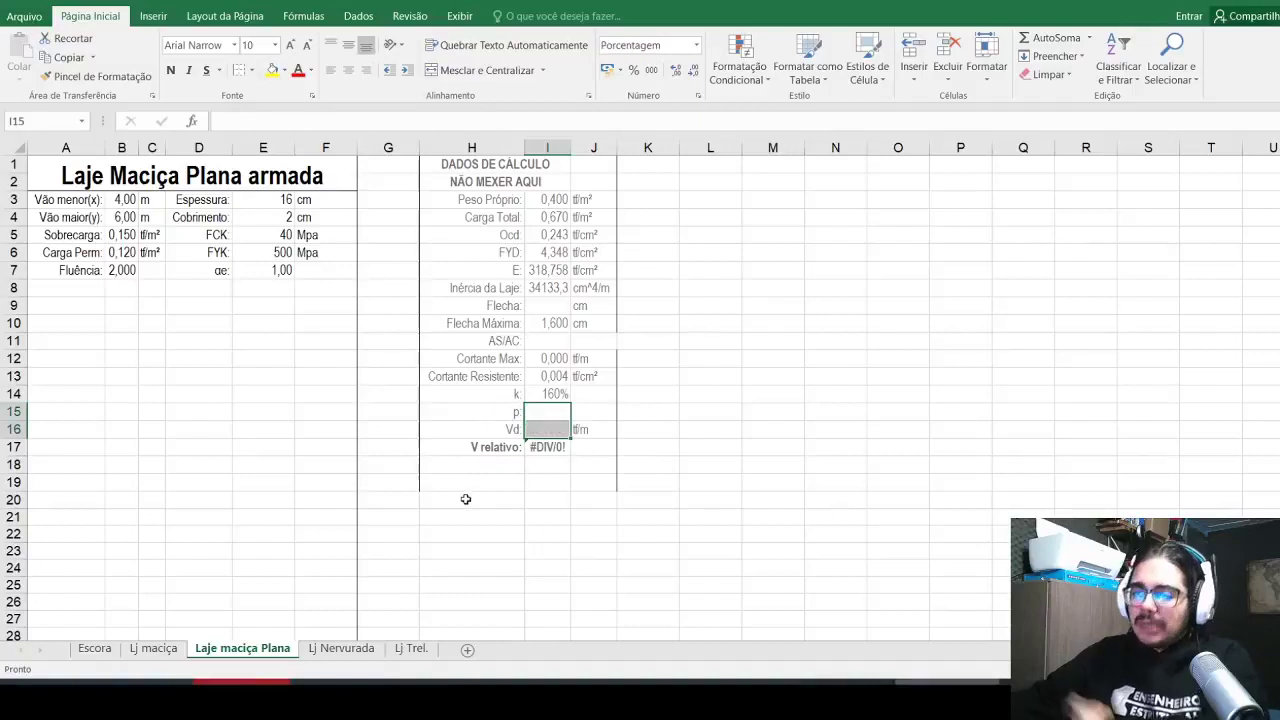
{"action": "left_click", "coordinate": [554, 392]}
{"action": "key", "text": "Delete"}
{"action": "left_click", "coordinate": [540, 446]}
{"action": "key", "text": "Delete"}
Step: Apply a left border along the whole of columns H and K to frame the calculation block
{"action": "left_click", "coordinate": [471, 147]}
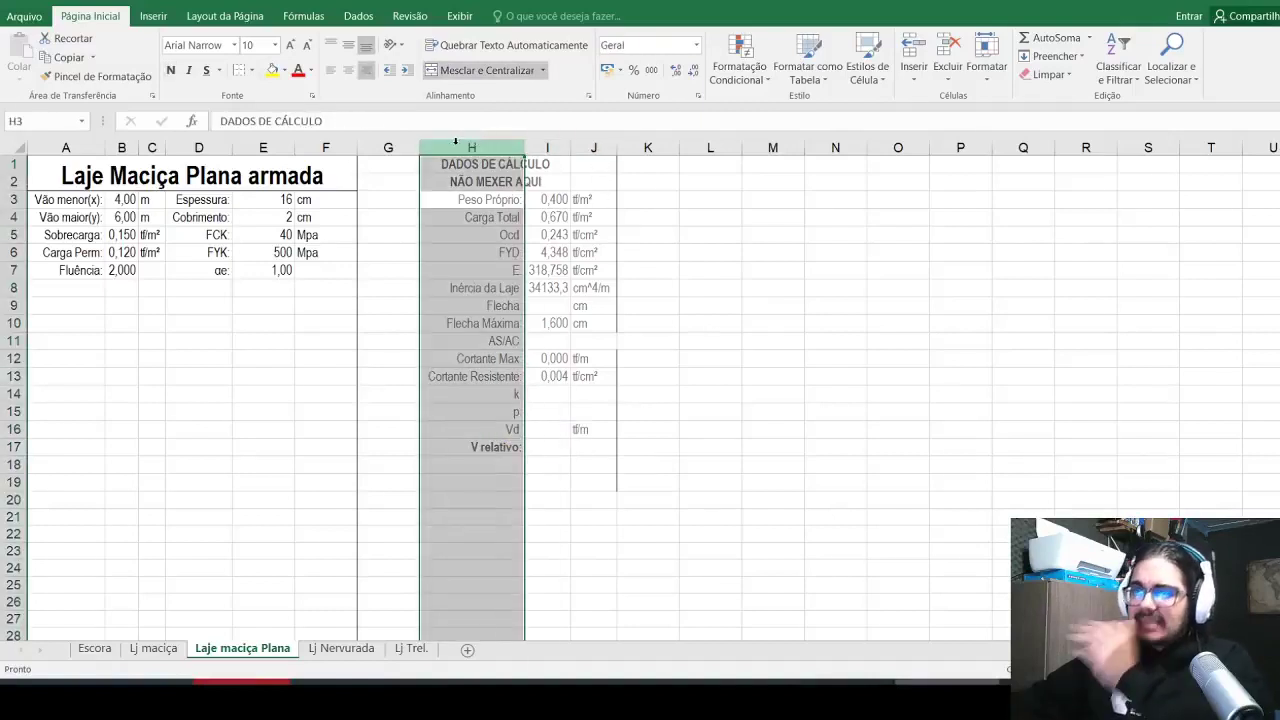
{"action": "left_click", "coordinate": [624, 147]}
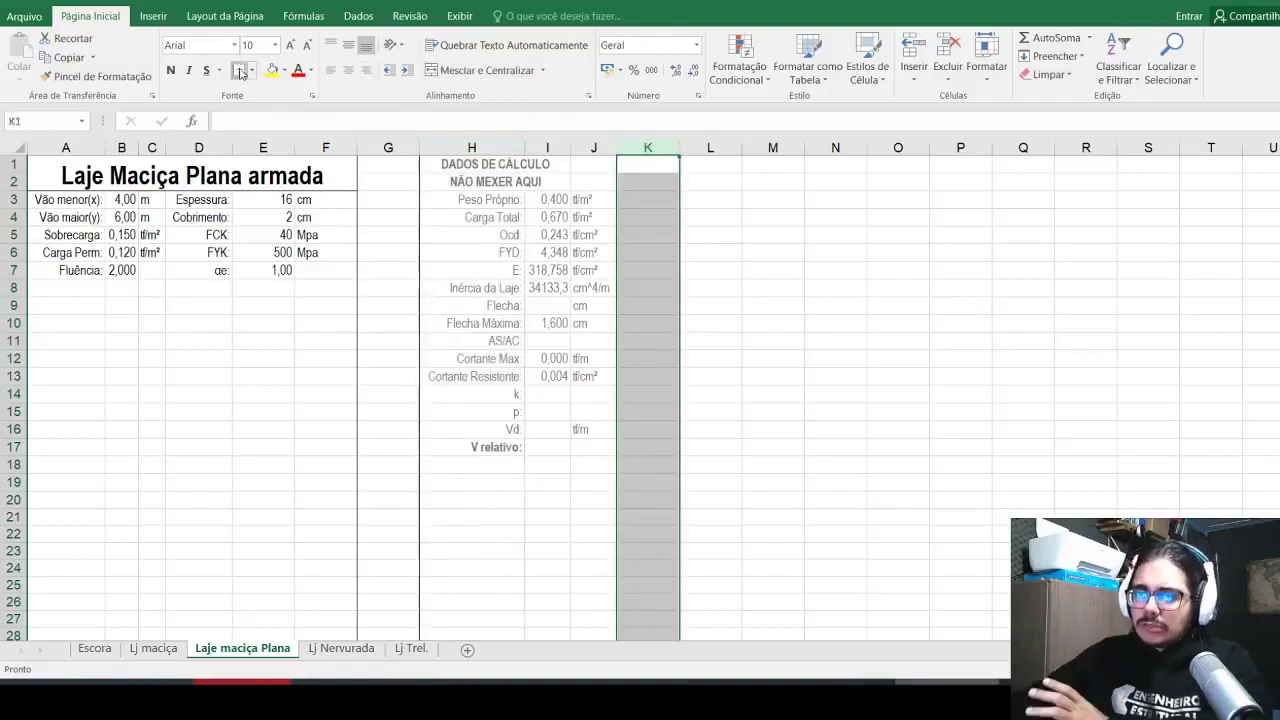
Step: Delete the empty column G between the slab inputs and the calculation block
{"action": "left_click", "coordinate": [389, 147]}
{"action": "right_click", "coordinate": [389, 147]}
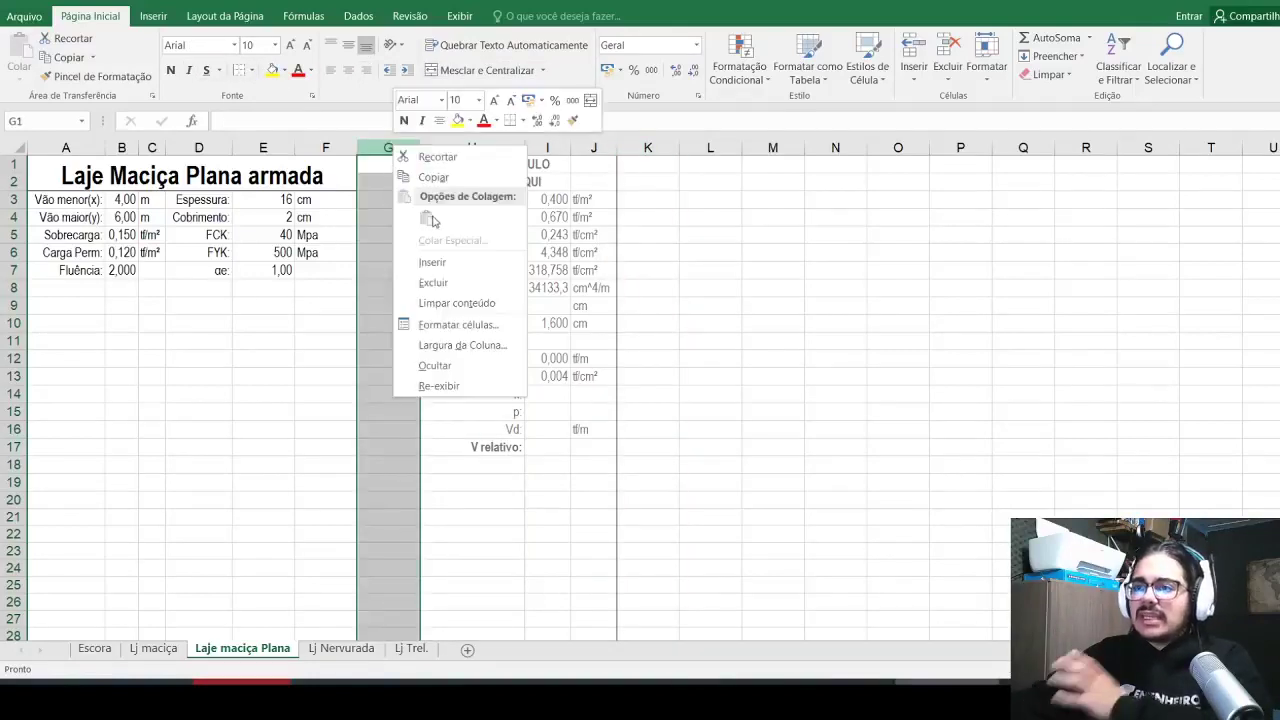
{"action": "left_click", "coordinate": [452, 283]}
{"action": "left_click", "coordinate": [437, 320]}
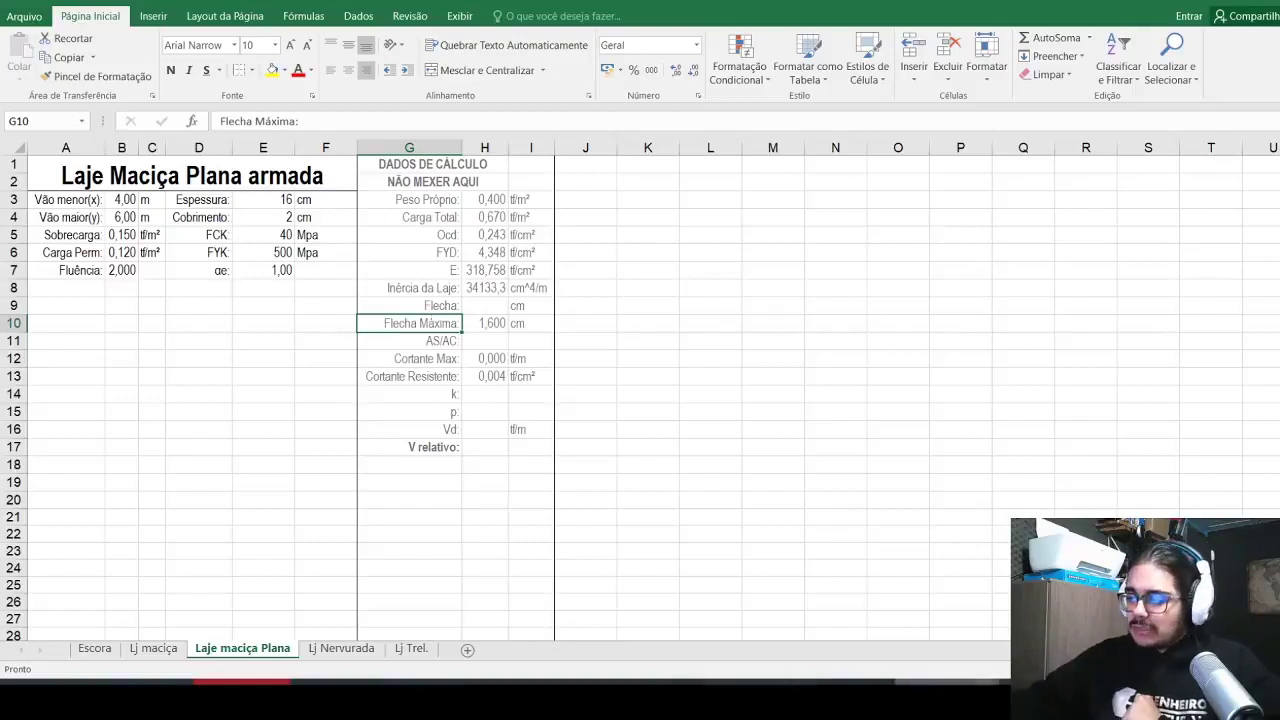
Step: Switch to the beam workbook's Viga 2.0 sheet and examine its shear calculations and support-condition coefficient table
{"action": "key", "text": "ctrl+Tab"}
{"action": "scroll", "coordinate": [959, 180], "scroll_direction": "left", "scroll_amount": 3}
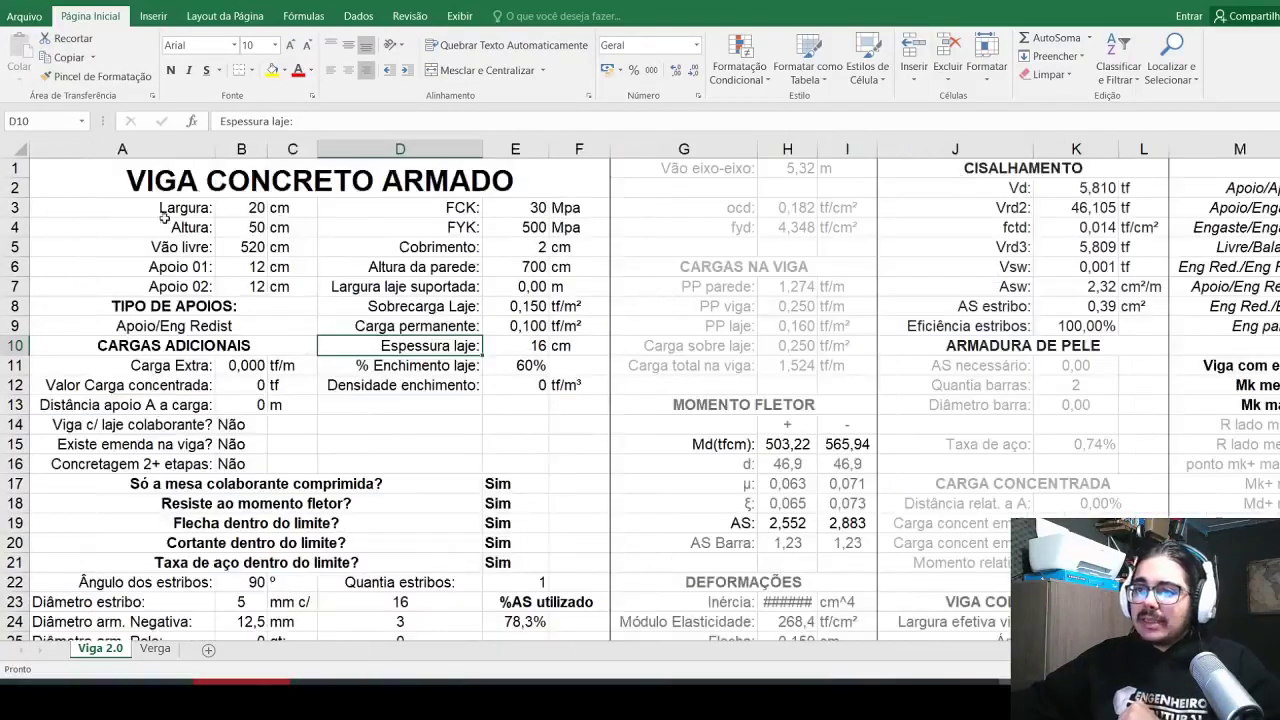
{"action": "scroll", "coordinate": [176, 227], "scroll_direction": "right", "scroll_amount": 6}
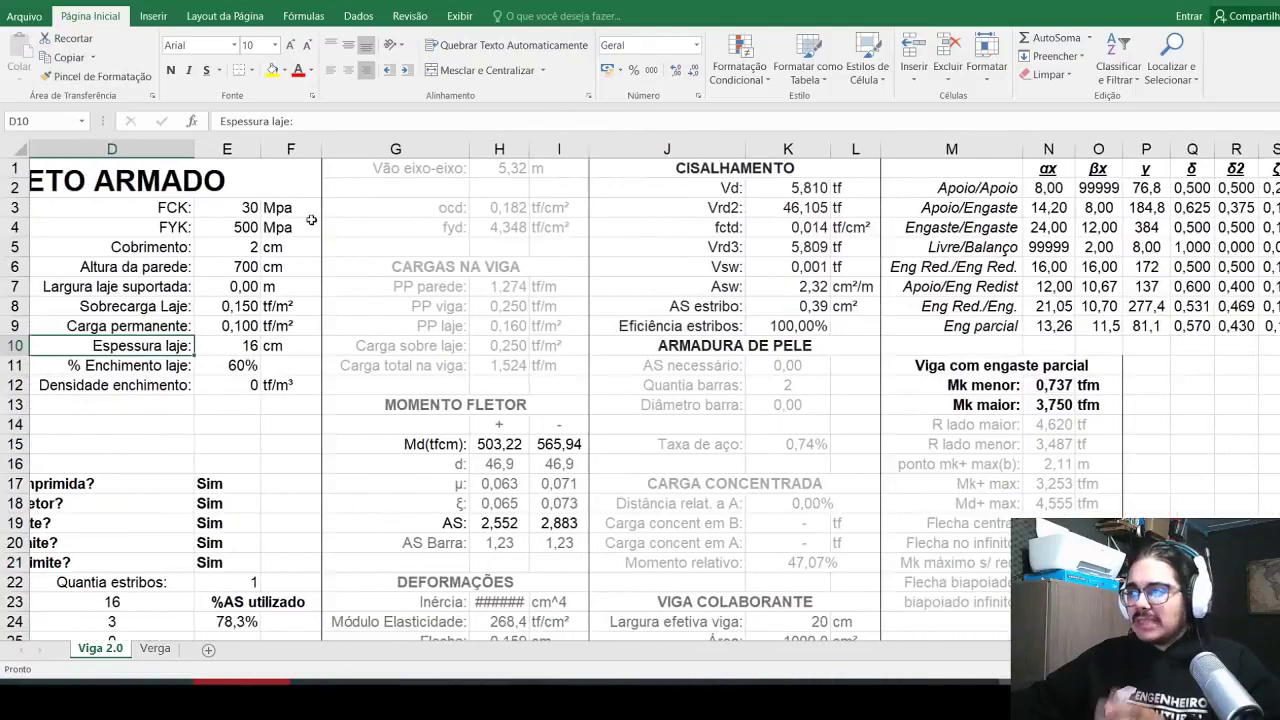
{"action": "scroll", "coordinate": [454, 240], "scroll_direction": "right", "scroll_amount": 1}
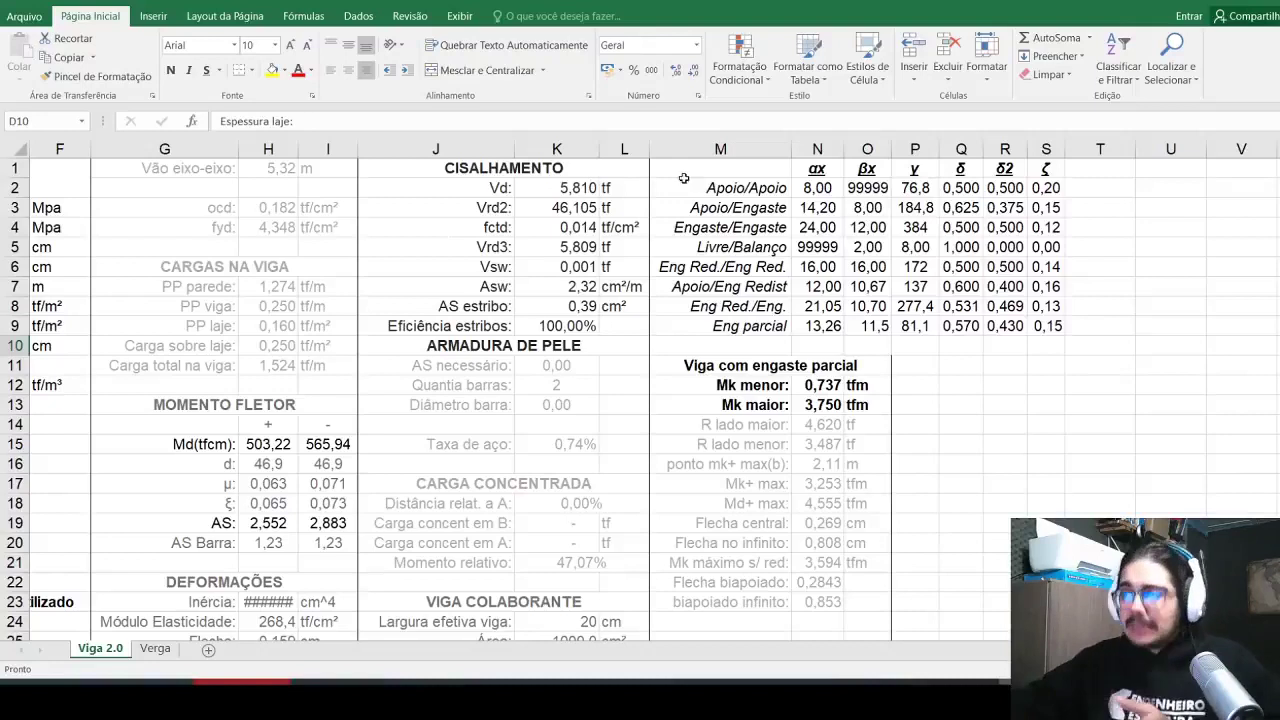
Step: Copy the support-condition coefficient table M1:S9 from the Viga 2.0 sheet and paste it at M1 of the Laje maciça Plana sheet
{"action": "left_click_drag", "start_coordinate": [718, 168], "coordinate": [1047, 320]}
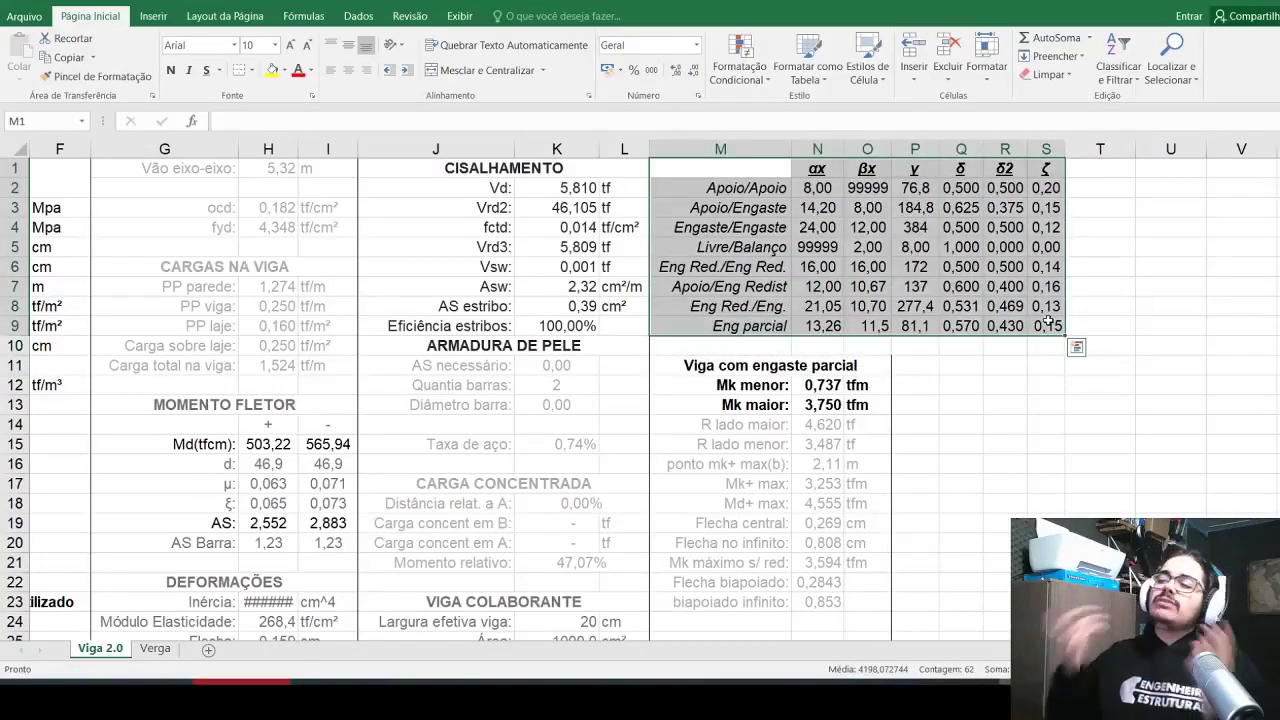
{"action": "key", "text": "ctrl+c"}
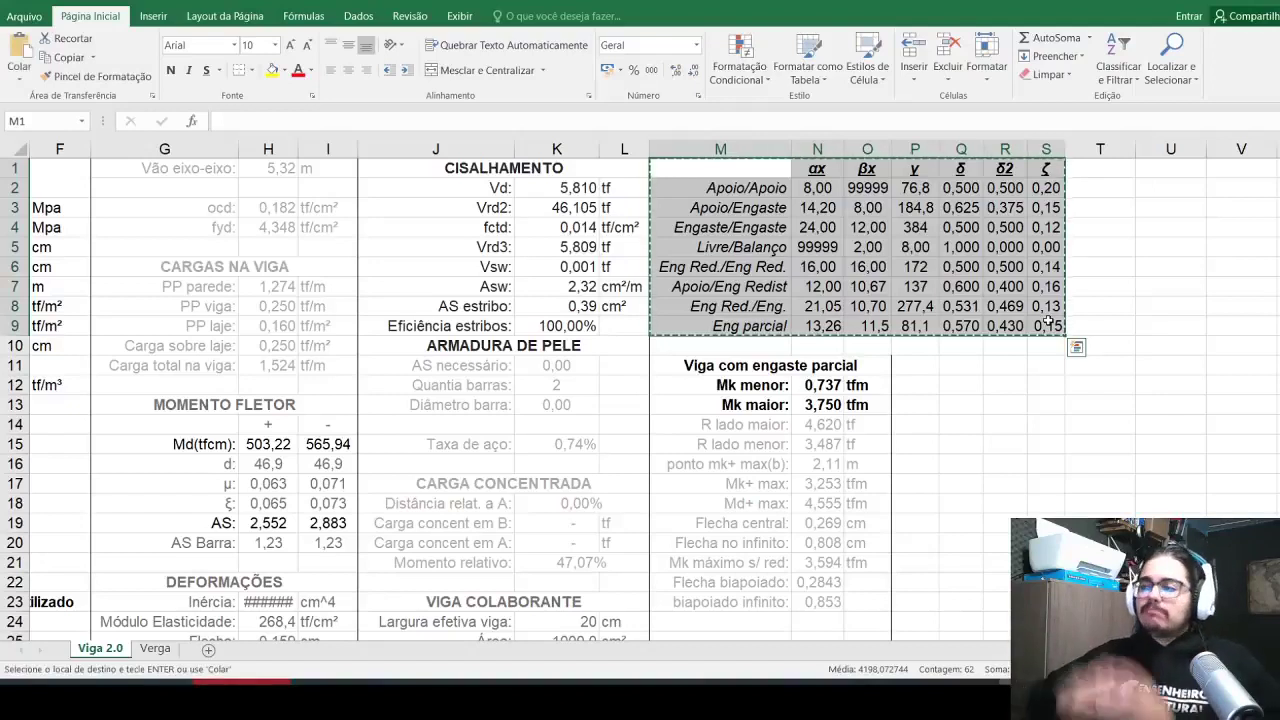
{"action": "key", "text": "Print"}
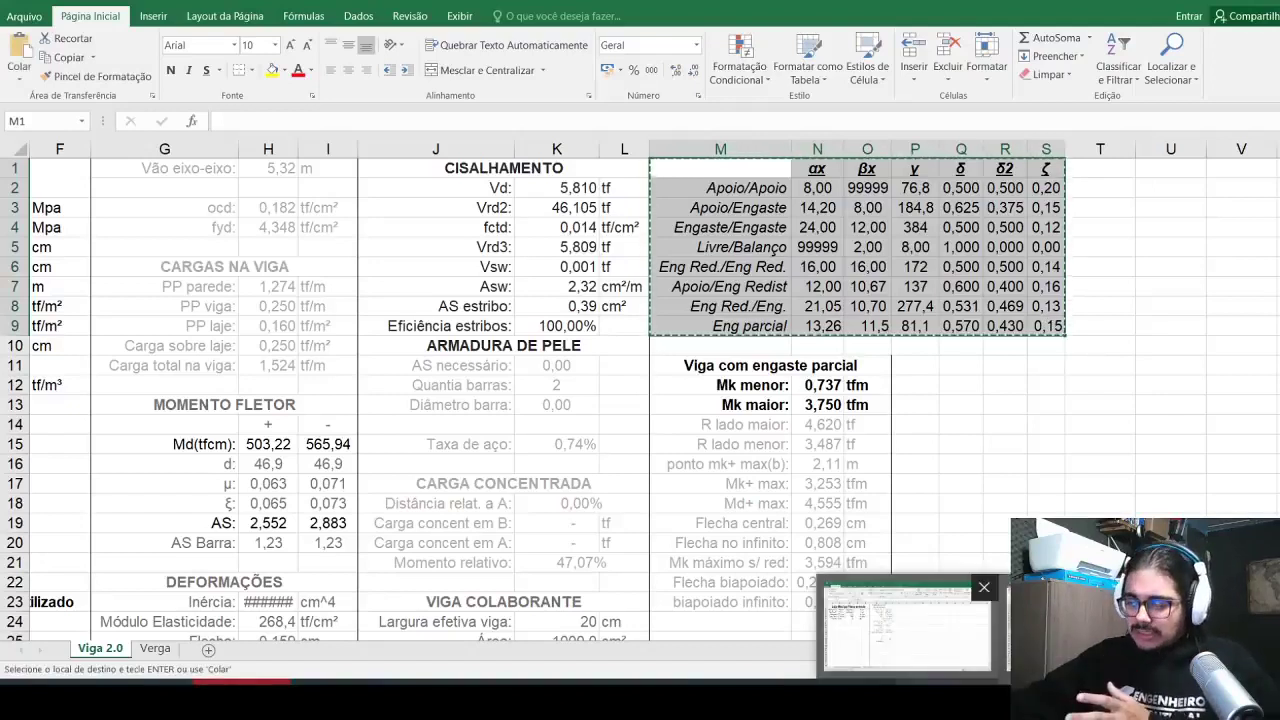
{"action": "key", "text": "alt+Tab"}
{"action": "left_click", "coordinate": [593, 163]}
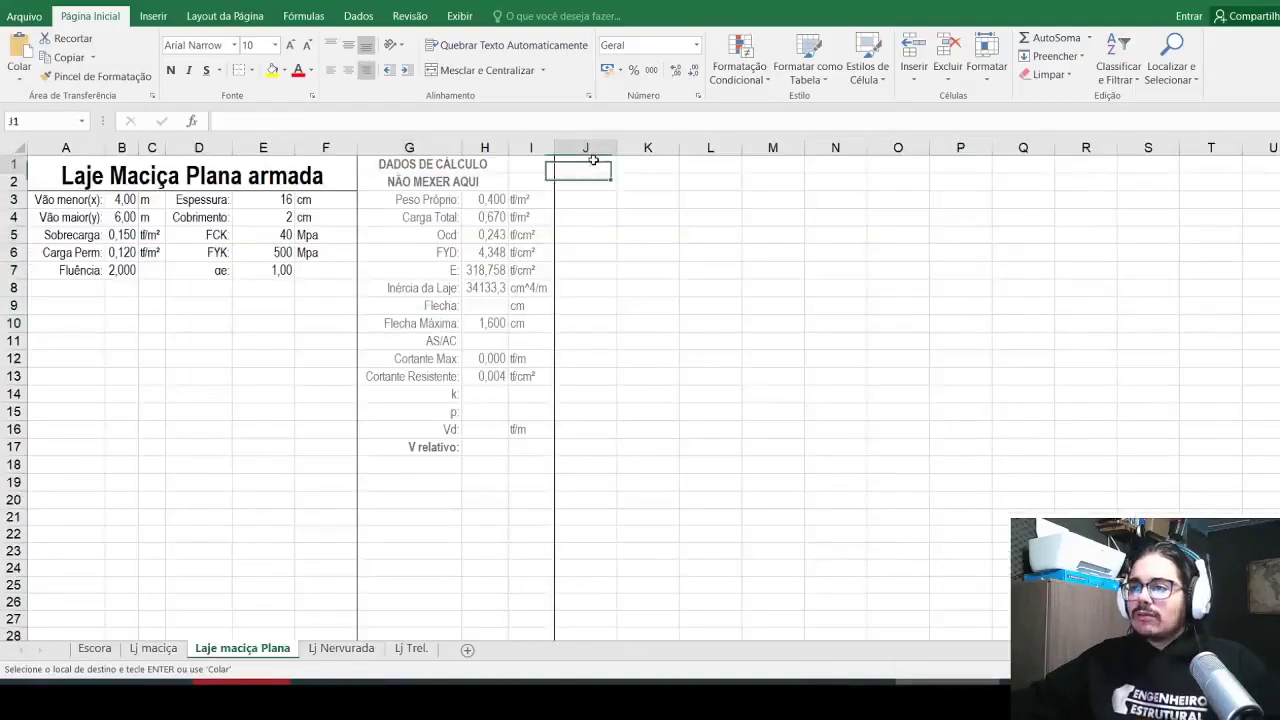
{"action": "left_click", "coordinate": [773, 160]}
{"action": "key", "text": "ctrl+v"}
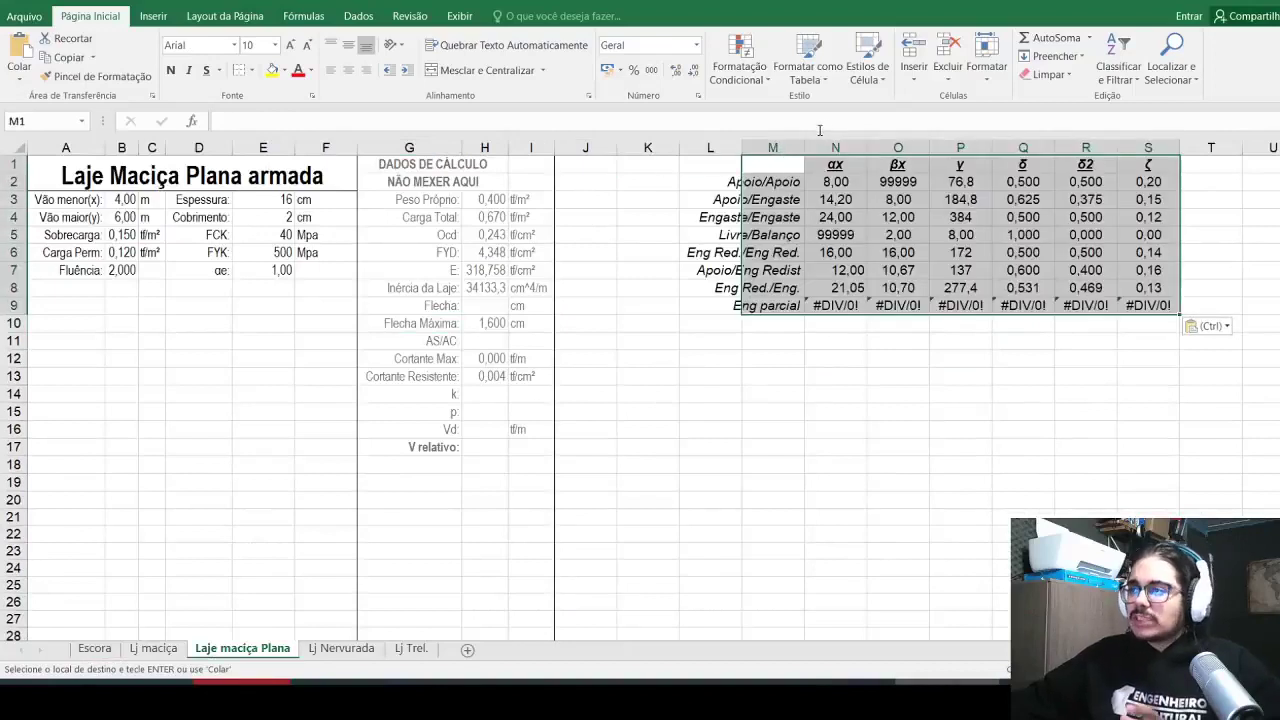
Step: Fit column M to its support-condition labels and clear the Eng parcial row from the pasted table
{"action": "double_click", "coordinate": [804, 147]}
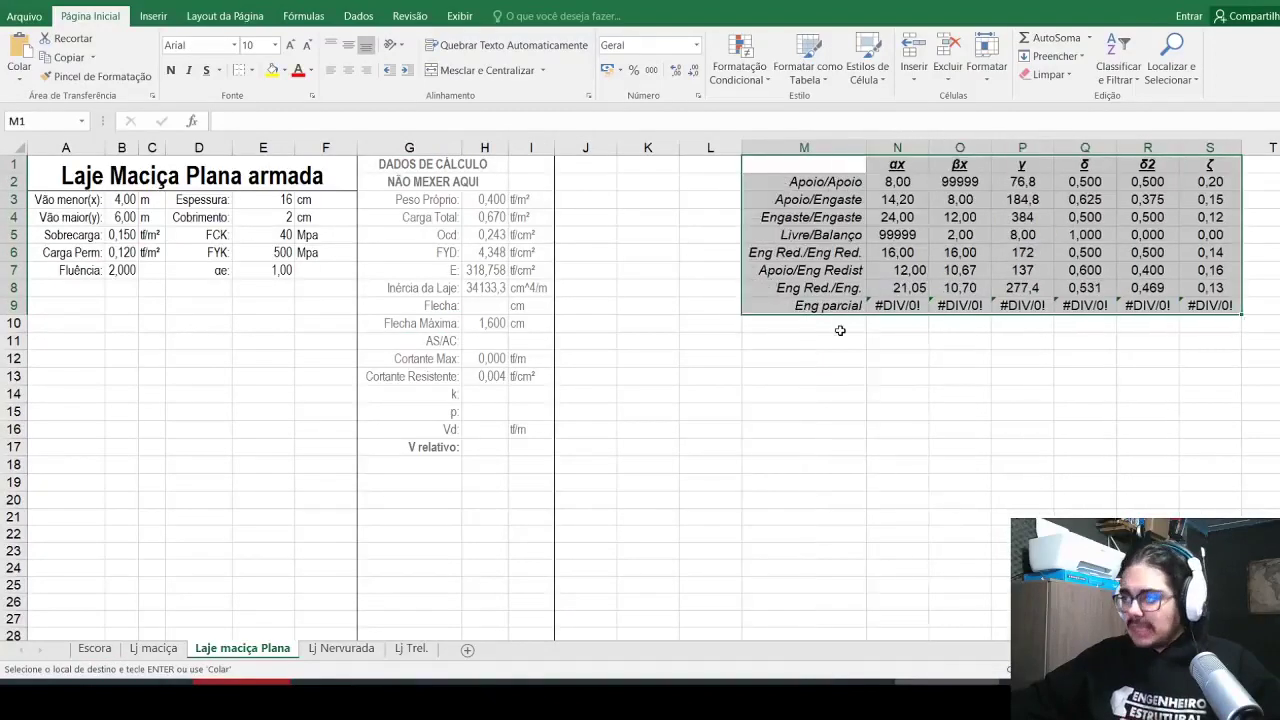
{"action": "left_click_drag", "start_coordinate": [838, 307], "coordinate": [1210, 305]}
{"action": "key", "text": "Delete"}
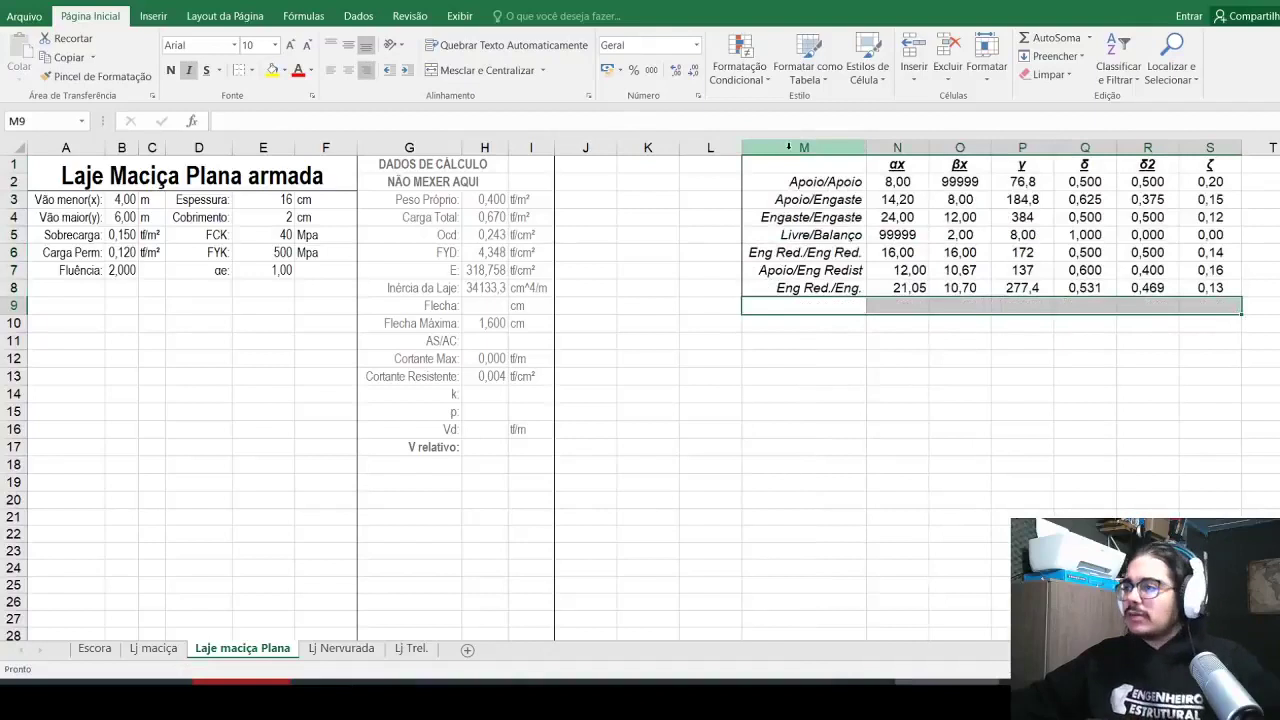
Step: Autofit the widths of columns M to S to the coefficient table's contents
{"action": "left_click", "coordinate": [804, 147]}
{"action": "left_click", "coordinate": [1210, 148], "text": "shift"}
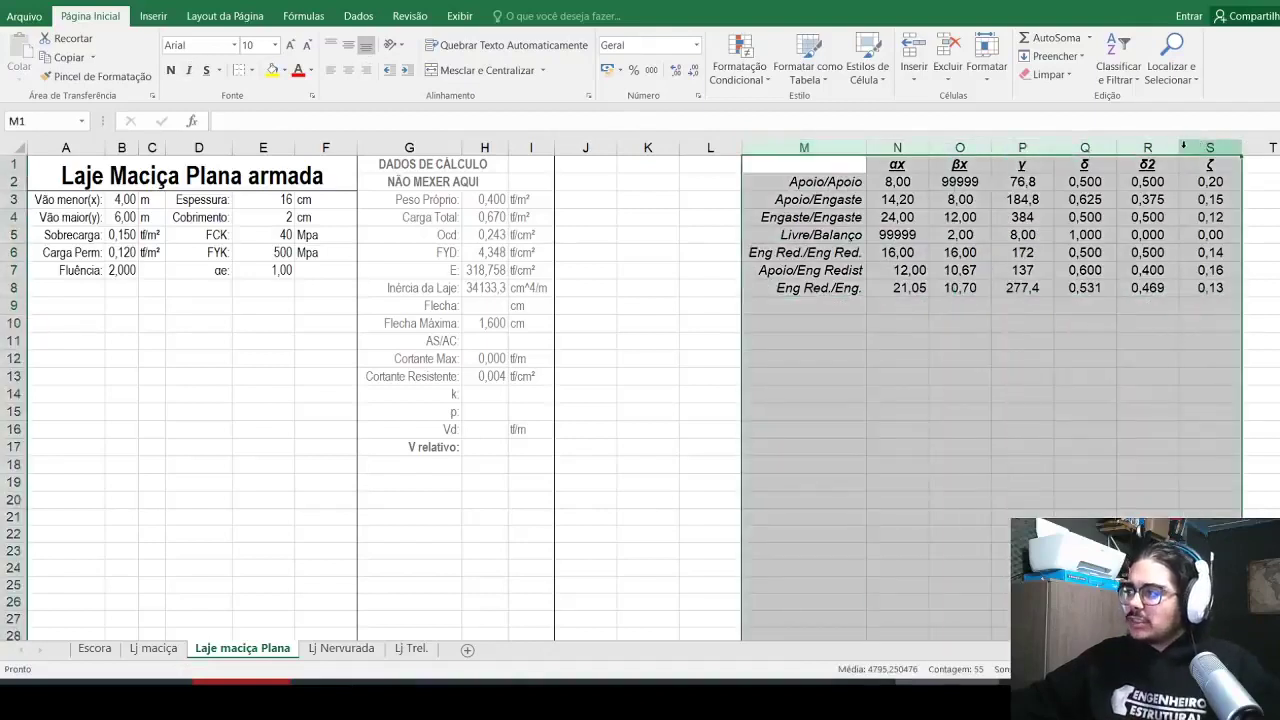
{"action": "double_click", "coordinate": [1179, 148]}
{"action": "left_click", "coordinate": [766, 320]}
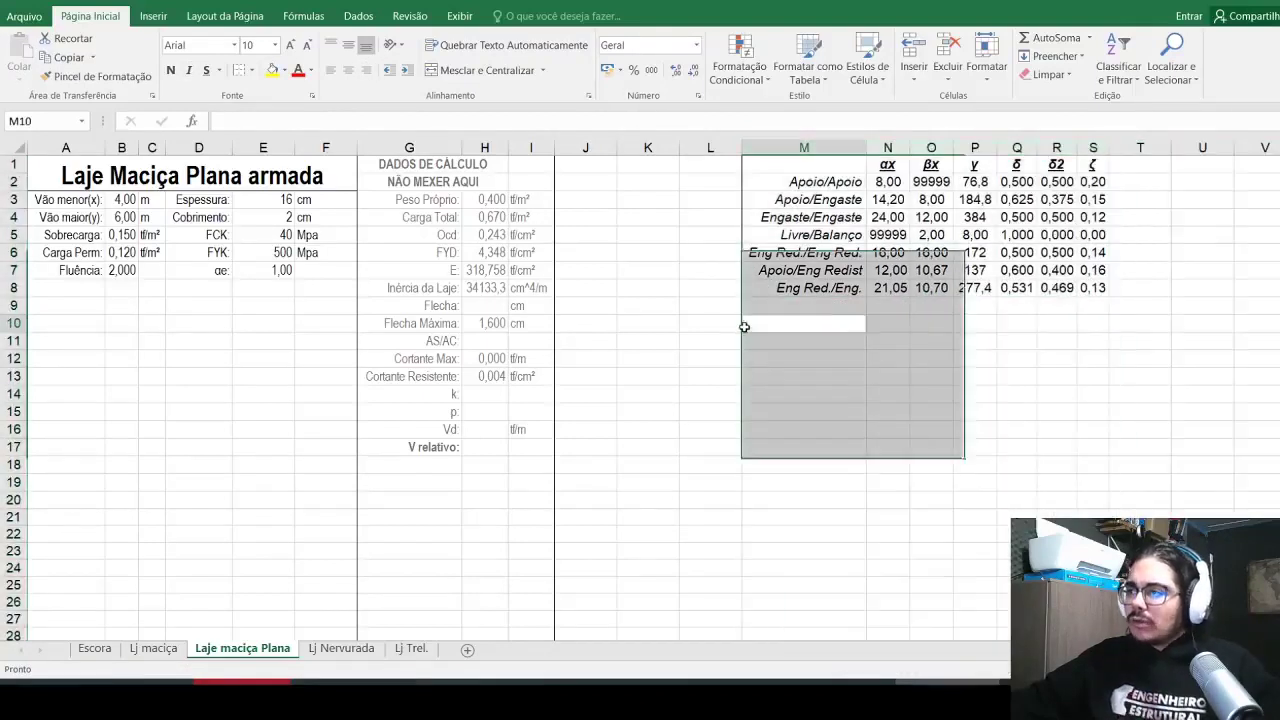
Step: Set the font of the whole sheet to Arial Narrow and refit columns M to S to the narrower text
{"action": "left_click", "coordinate": [12, 149]}
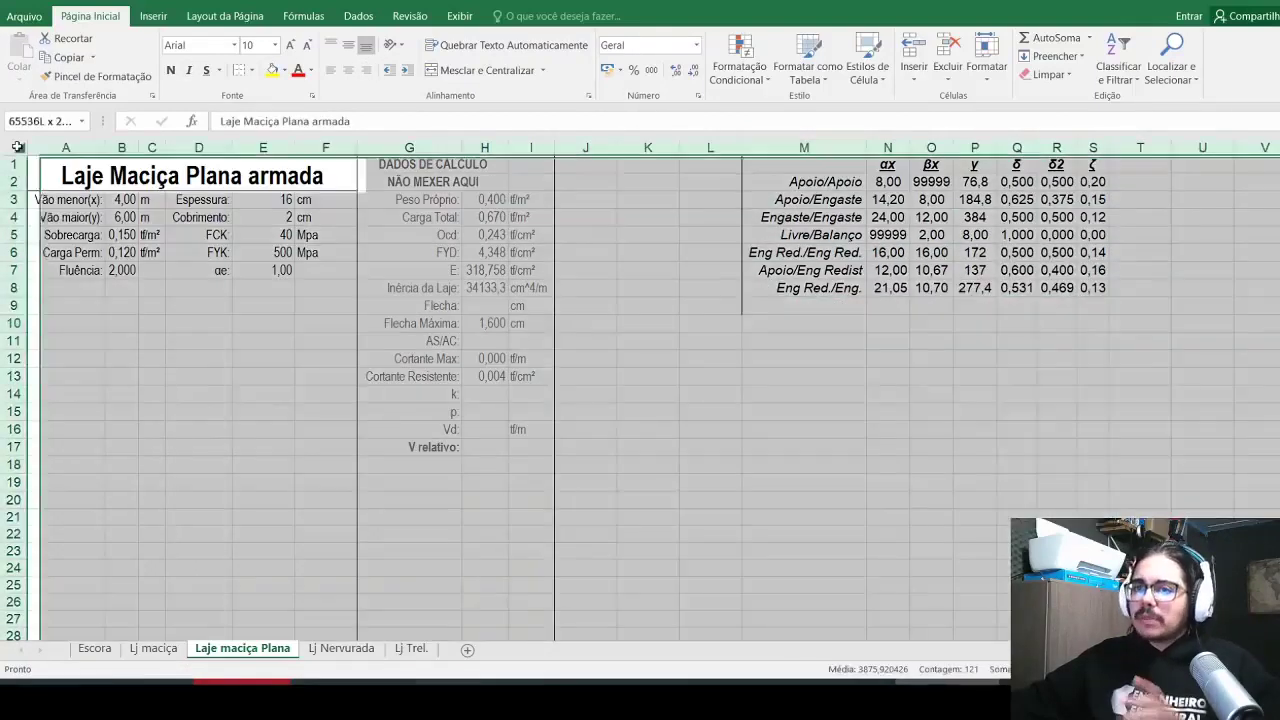
{"action": "left_click", "coordinate": [235, 45]}
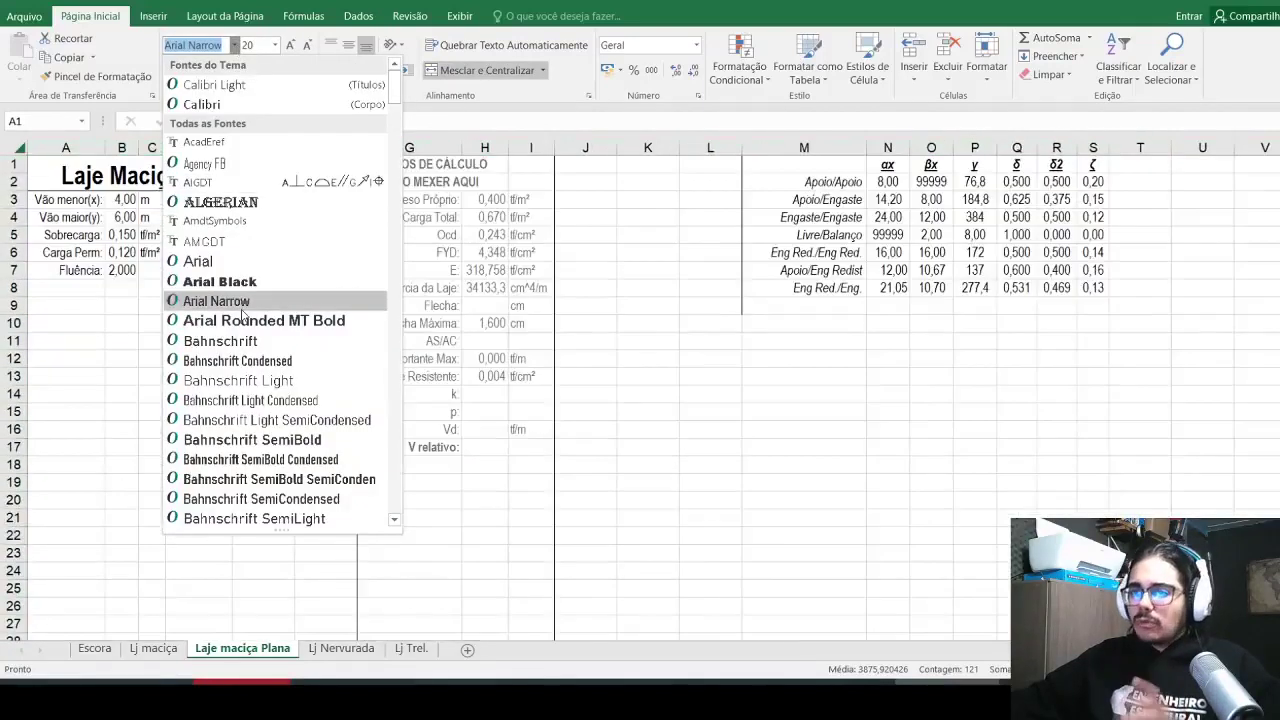
{"action": "left_click", "coordinate": [230, 301]}
{"action": "left_click", "coordinate": [804, 148]}
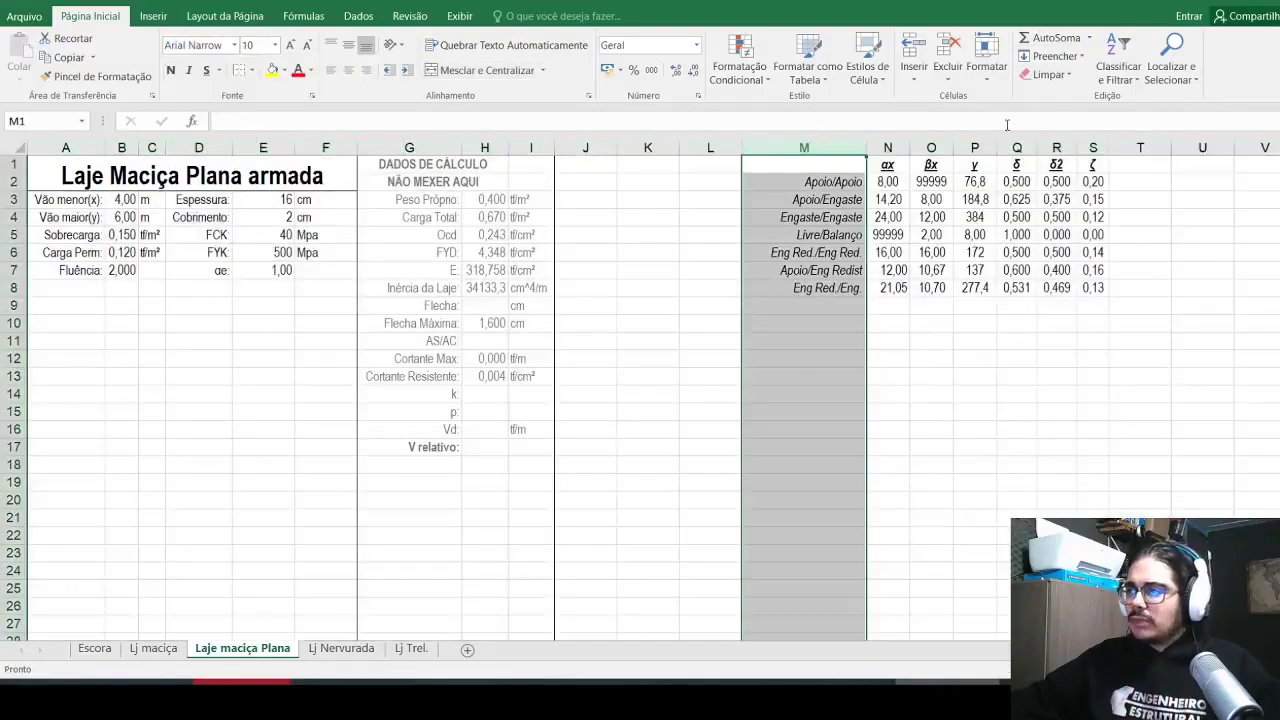
{"action": "left_click", "coordinate": [1094, 148], "text": "shift"}
{"action": "double_click", "coordinate": [1110, 148]}
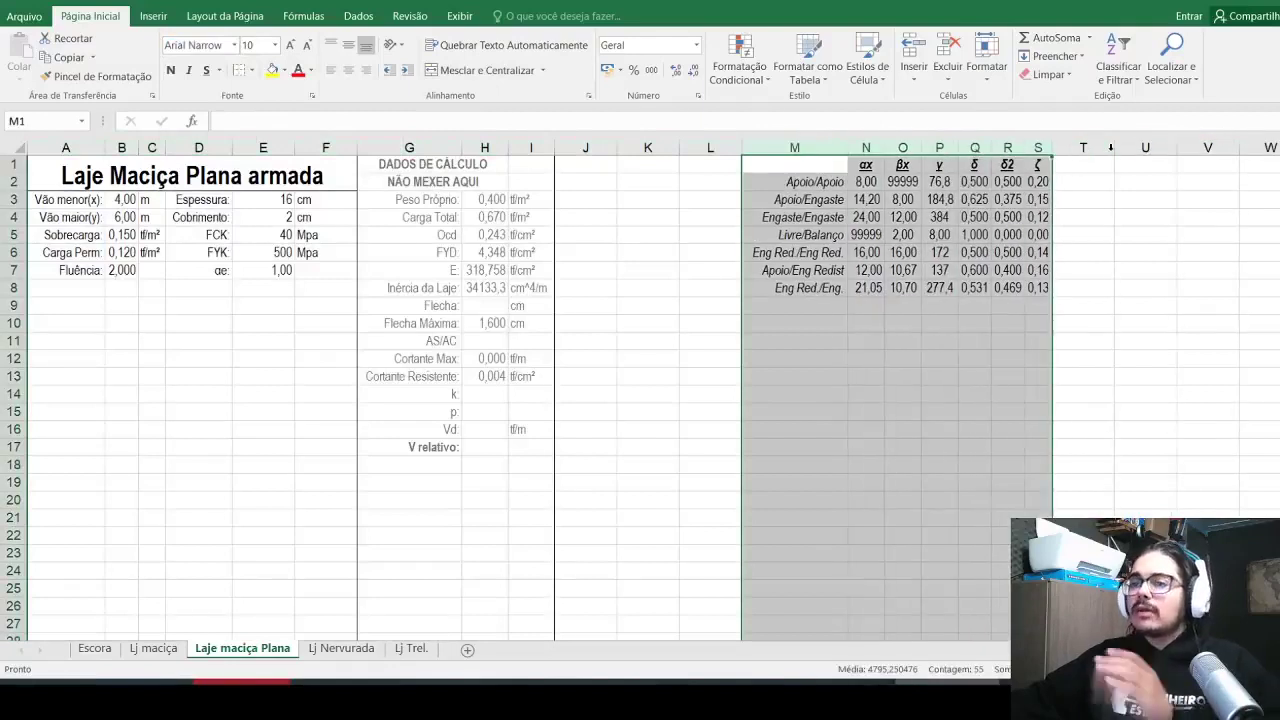
{"action": "left_click", "coordinate": [765, 406]}
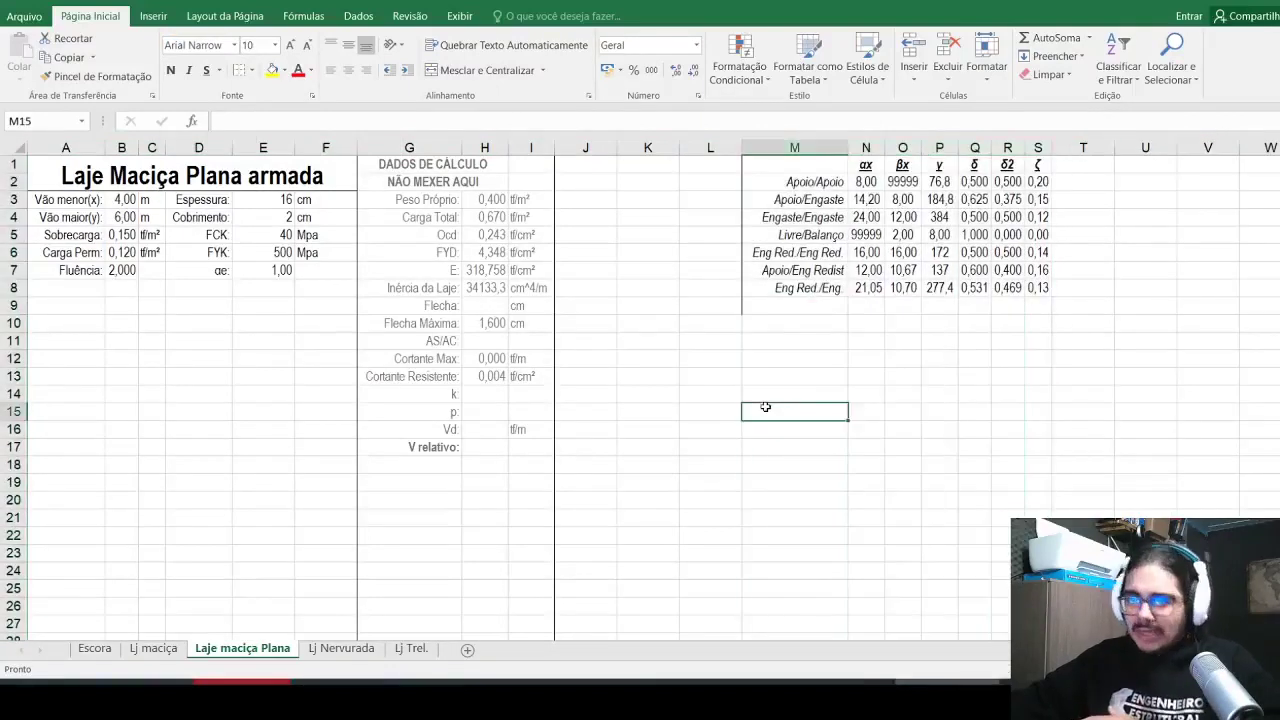
Step: Enter the label "Vinculação no vão menor:" in A9 and widen column A until the label fits
{"action": "left_click", "coordinate": [43, 305]}
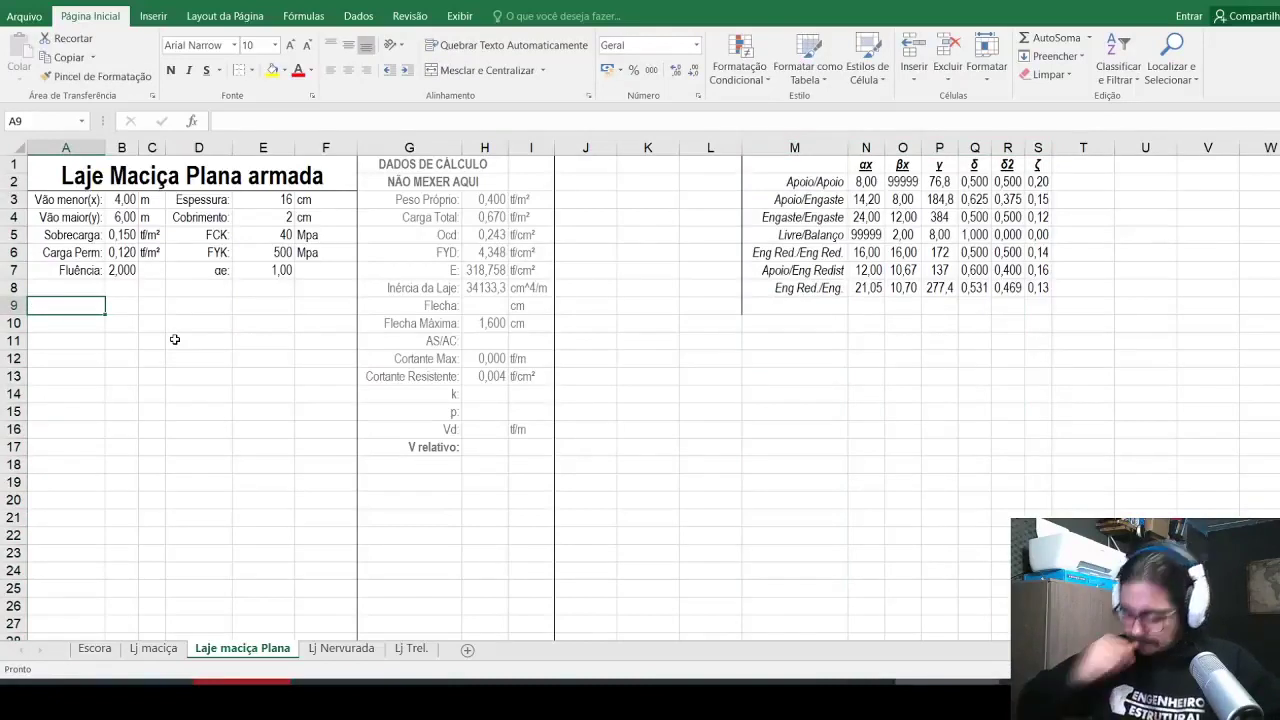
{"action": "type", "text": "Vinculação no vão menor:"}
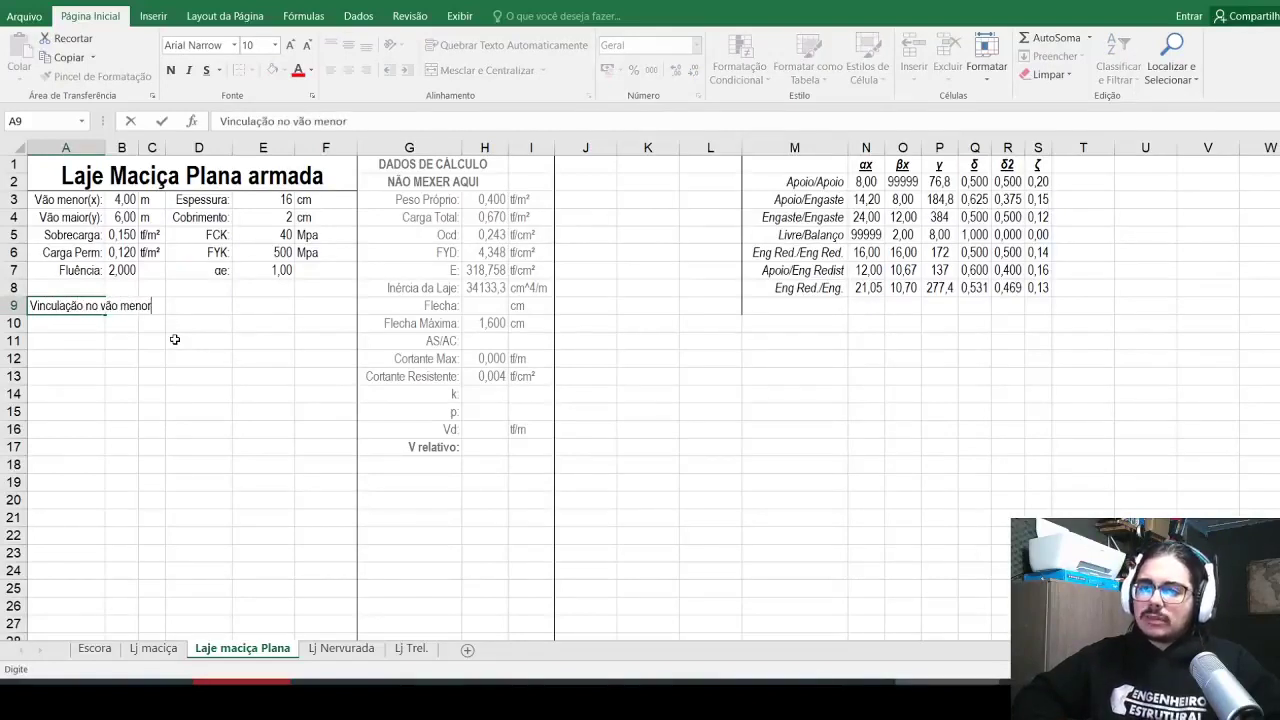
{"action": "key", "text": "Return"}
{"action": "left_click_drag", "start_coordinate": [85, 306], "coordinate": [165, 305]}
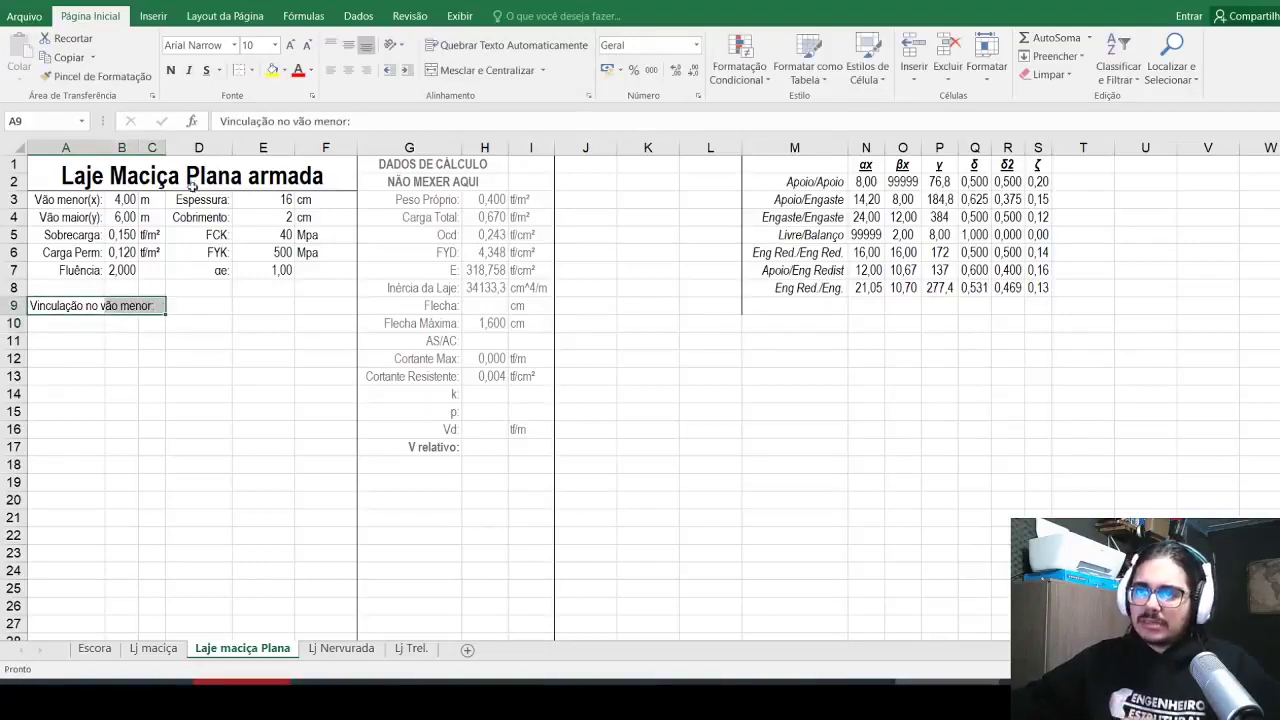
{"action": "left_click_drag", "start_coordinate": [106, 147], "coordinate": [165, 147]}
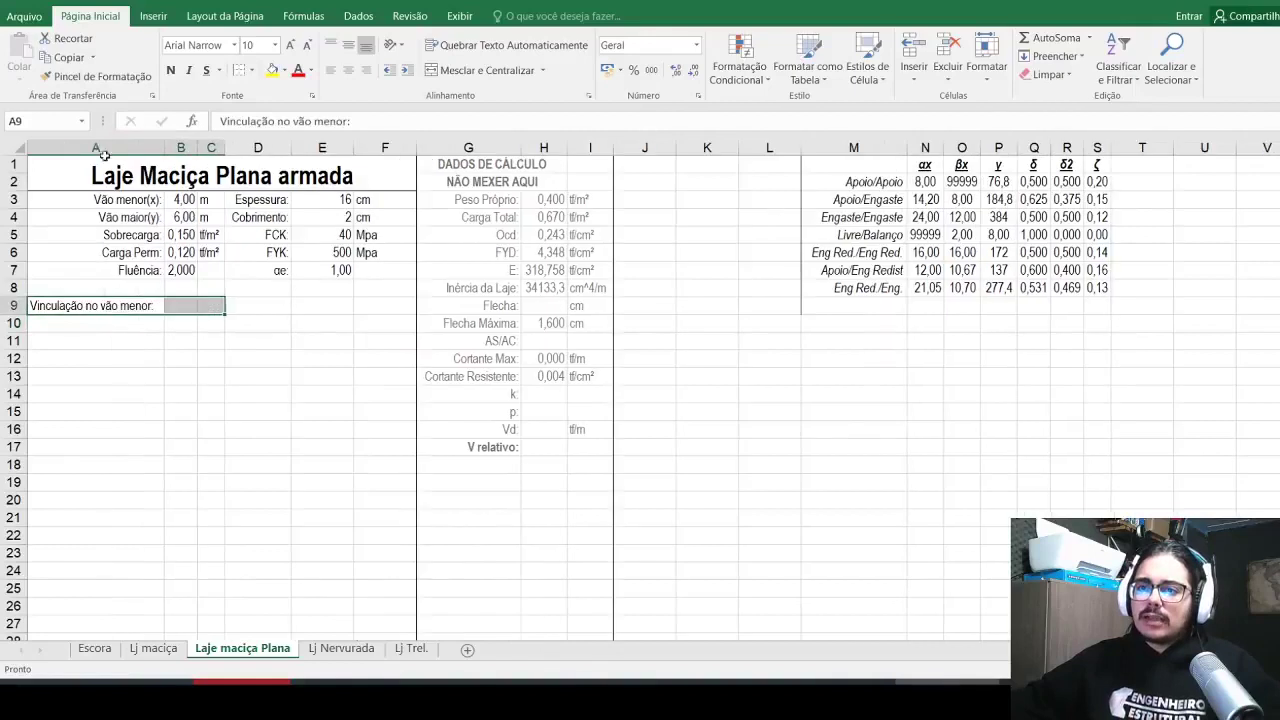
Step: Merge B9:C9 and add a data-validation dropdown list sourced from the support-condition names in M2:M8
{"action": "left_click", "coordinate": [183, 306]}
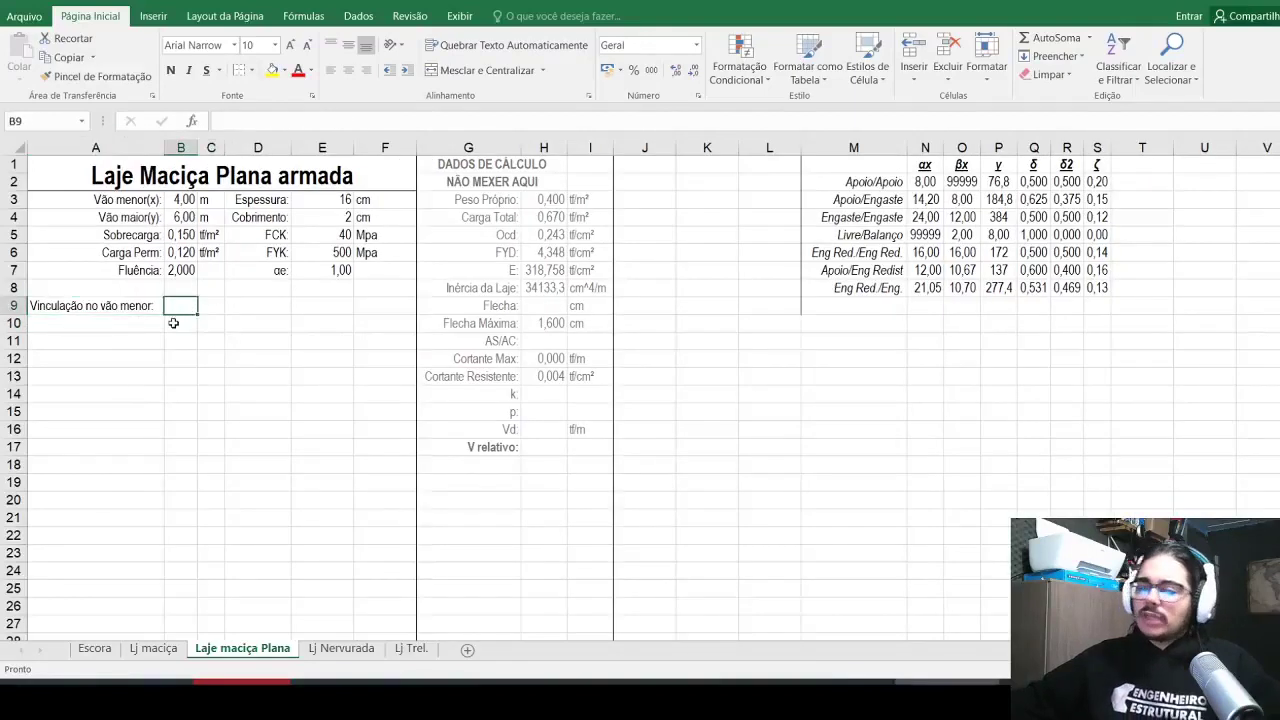
{"action": "left_click_drag", "start_coordinate": [205, 305], "coordinate": [212, 305]}
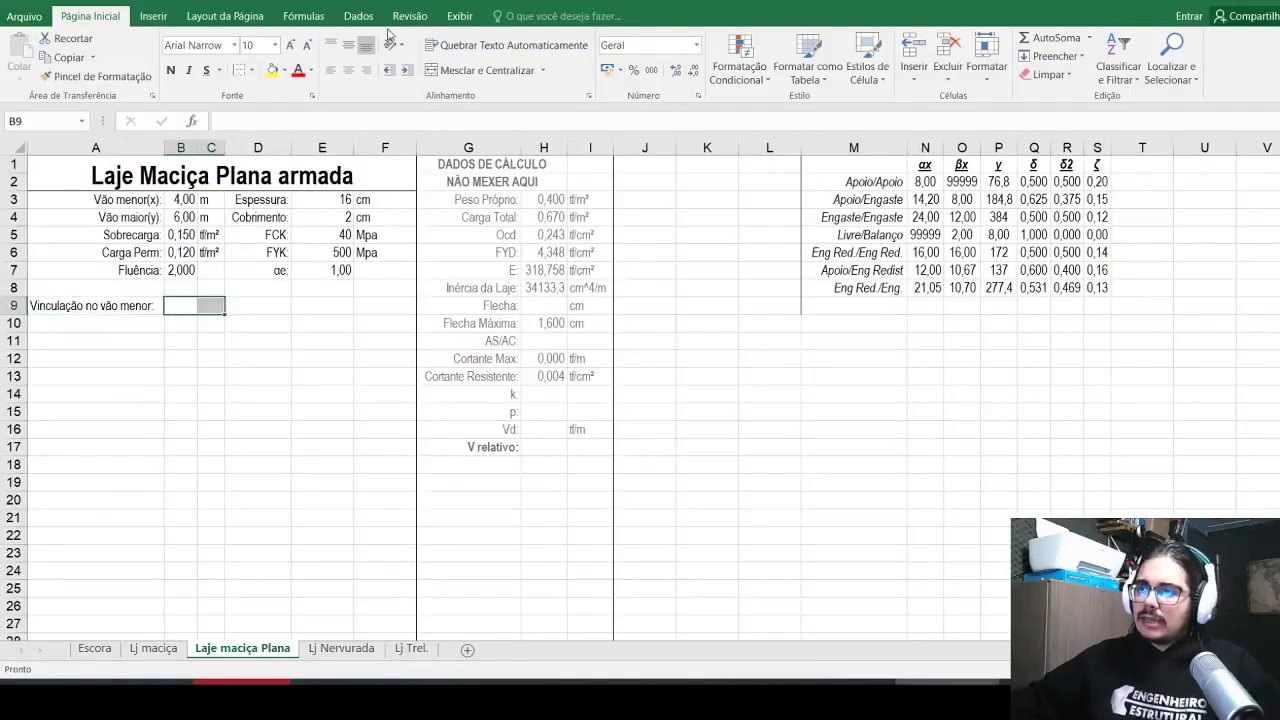
{"action": "left_click", "coordinate": [475, 70]}
{"action": "left_click", "coordinate": [368, 22]}
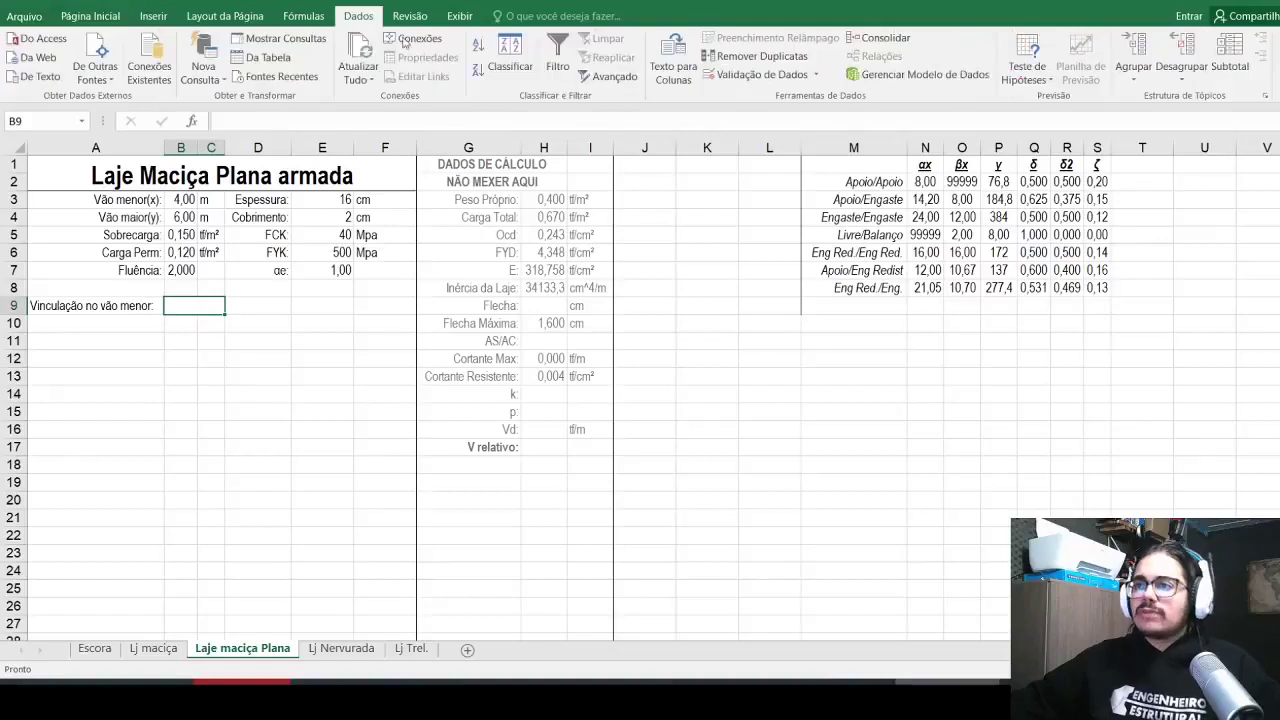
{"action": "left_click", "coordinate": [755, 74]}
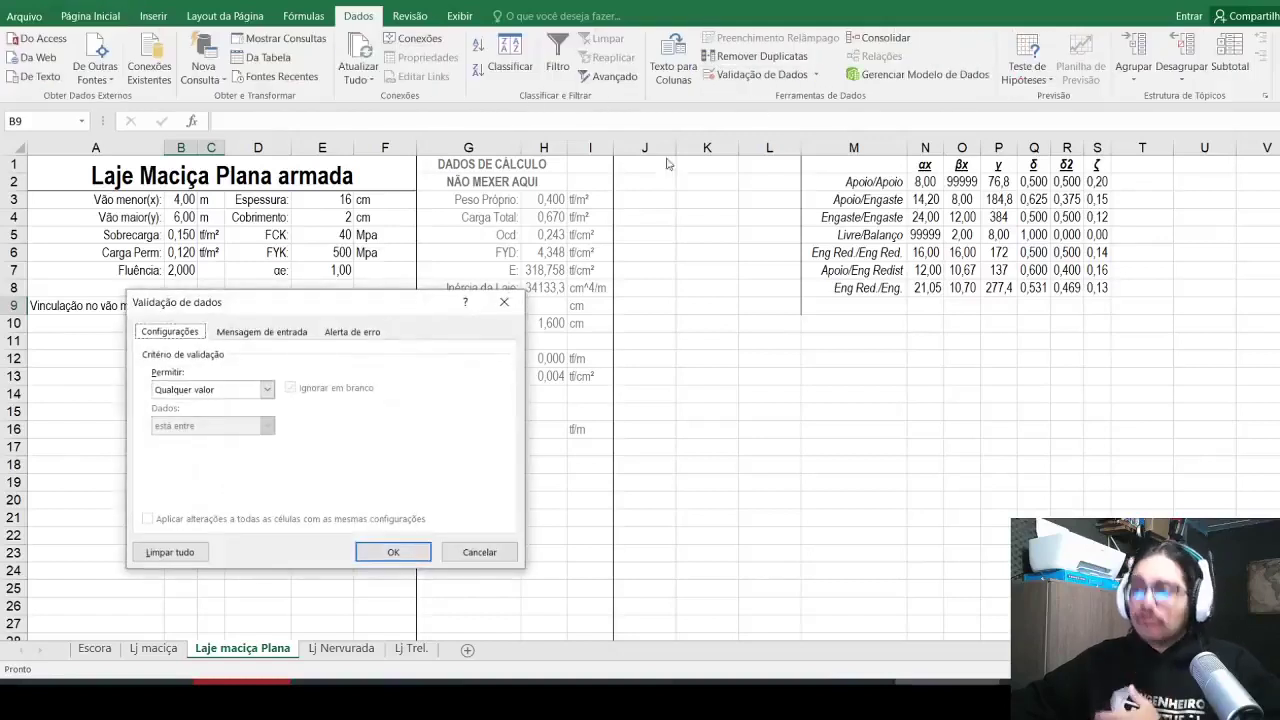
{"action": "left_click", "coordinate": [266, 389]}
{"action": "left_click", "coordinate": [195, 443]}
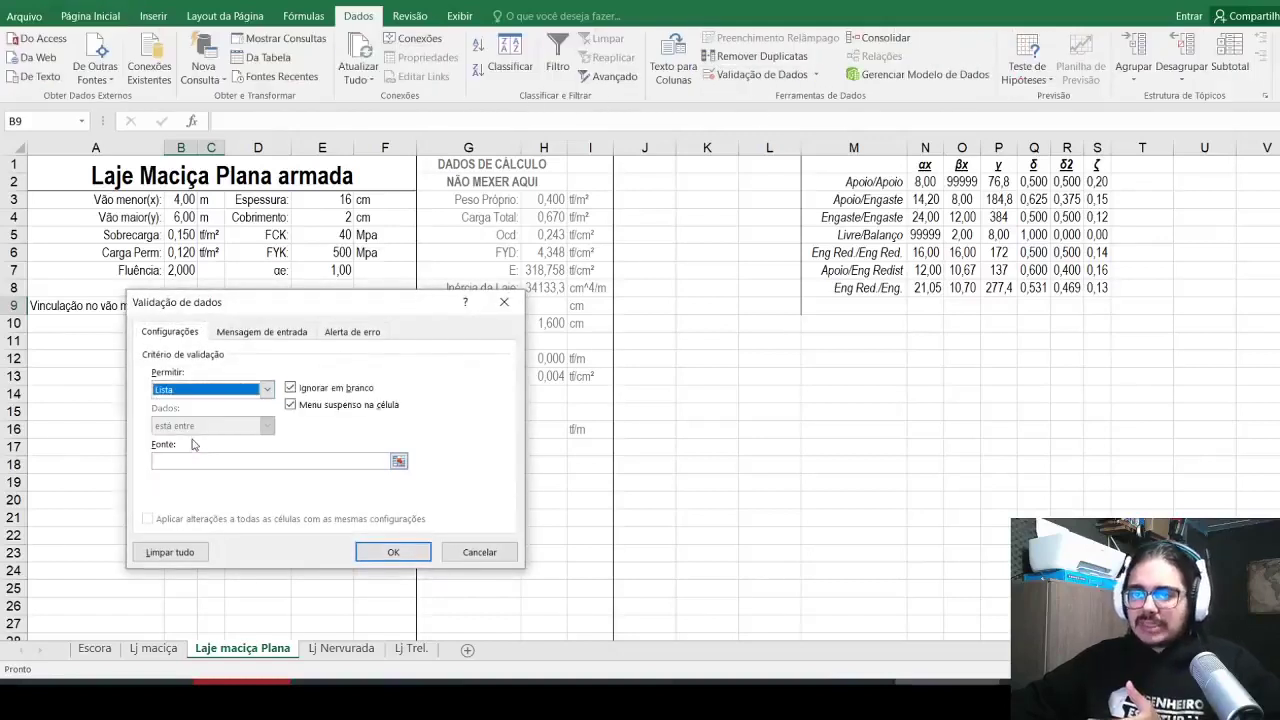
{"action": "left_click_drag", "start_coordinate": [893, 181], "coordinate": [866, 292]}
{"action": "left_click", "coordinate": [369, 557]}
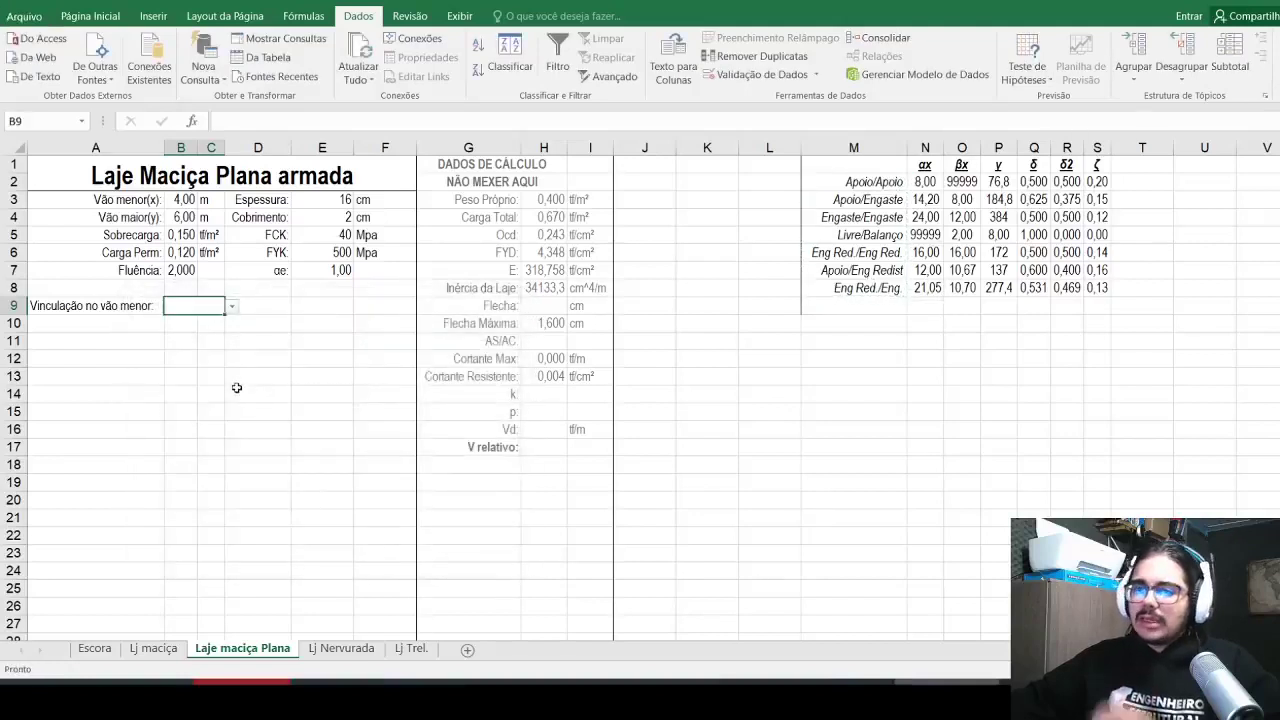
Step: Choose Eng Red./Eng Red. as the short-span support condition and widen columns B and C to show it fully
{"action": "left_click", "coordinate": [232, 307]}
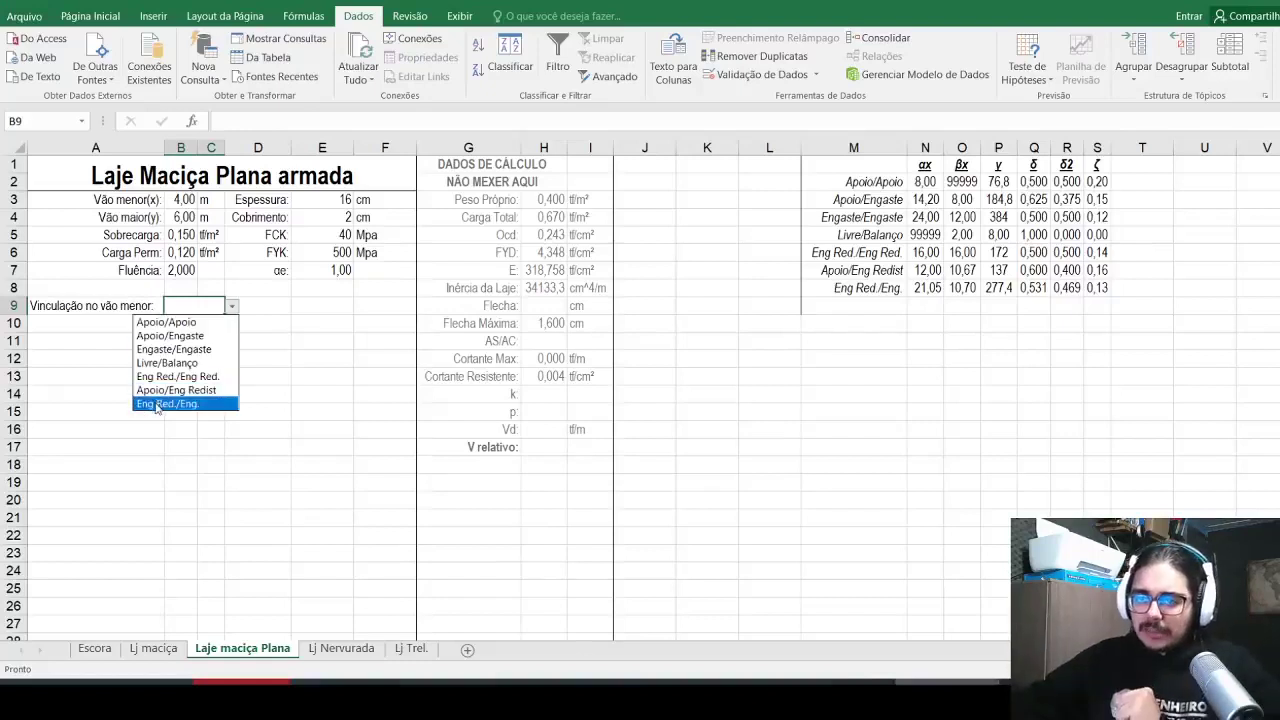
{"action": "left_click", "coordinate": [177, 377]}
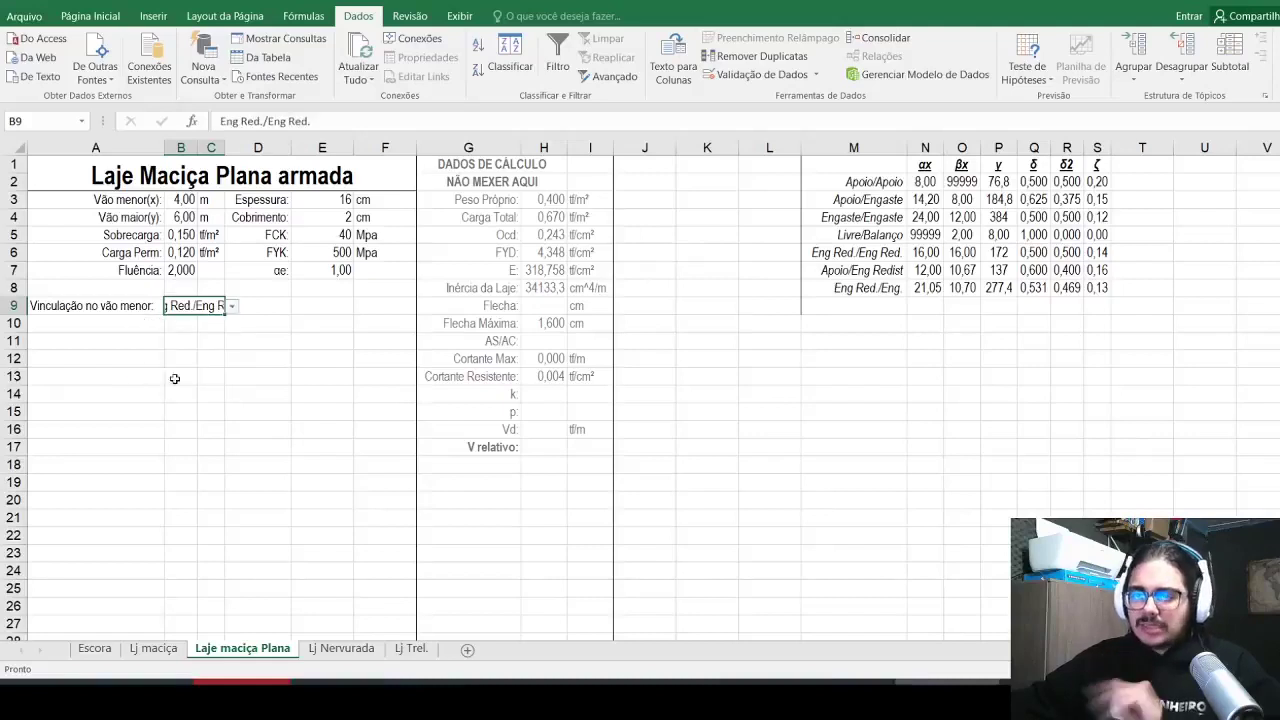
{"action": "left_click_drag", "start_coordinate": [224, 147], "coordinate": [242, 147]}
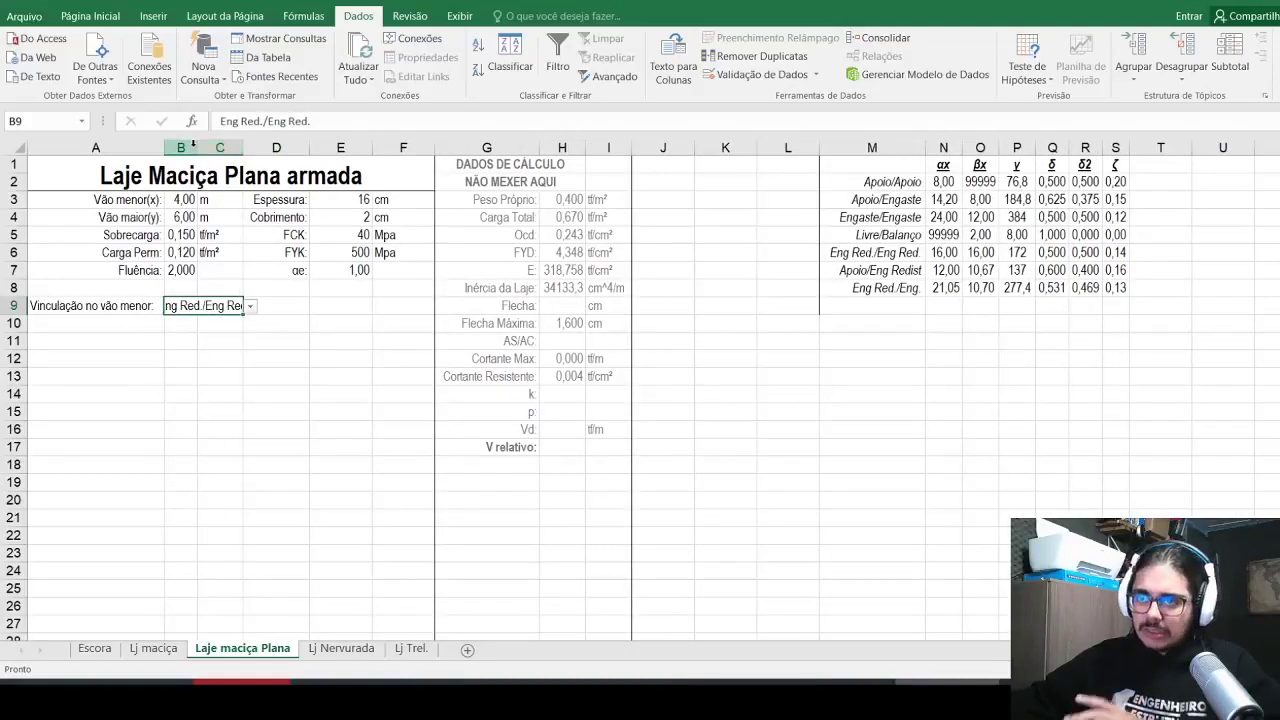
{"action": "left_click_drag", "start_coordinate": [196, 147], "coordinate": [212, 147]}
Step: Copy the short-span support row down to row 10, check its validation list source, and relabel A10 "Vinculação no vão maior:"
{"action": "left_click_drag", "start_coordinate": [130, 297], "coordinate": [230, 323]}
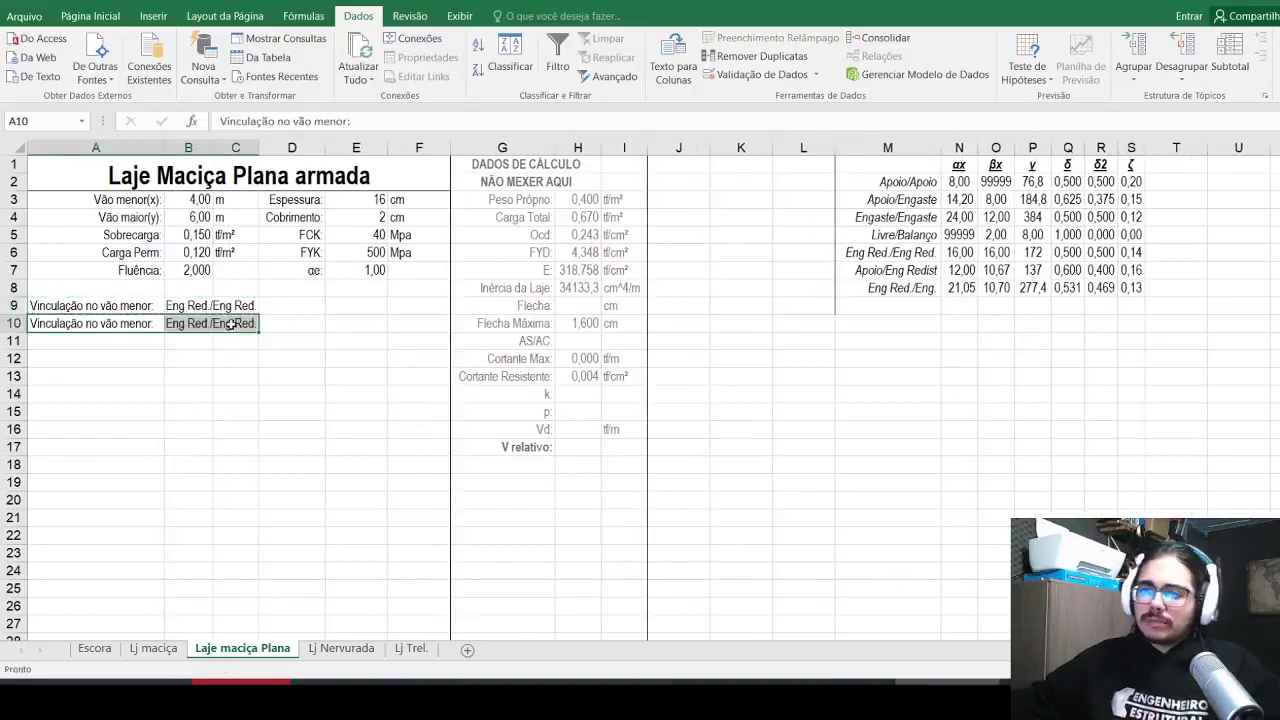
{"action": "left_click", "coordinate": [230, 323]}
{"action": "left_click", "coordinate": [760, 74]}
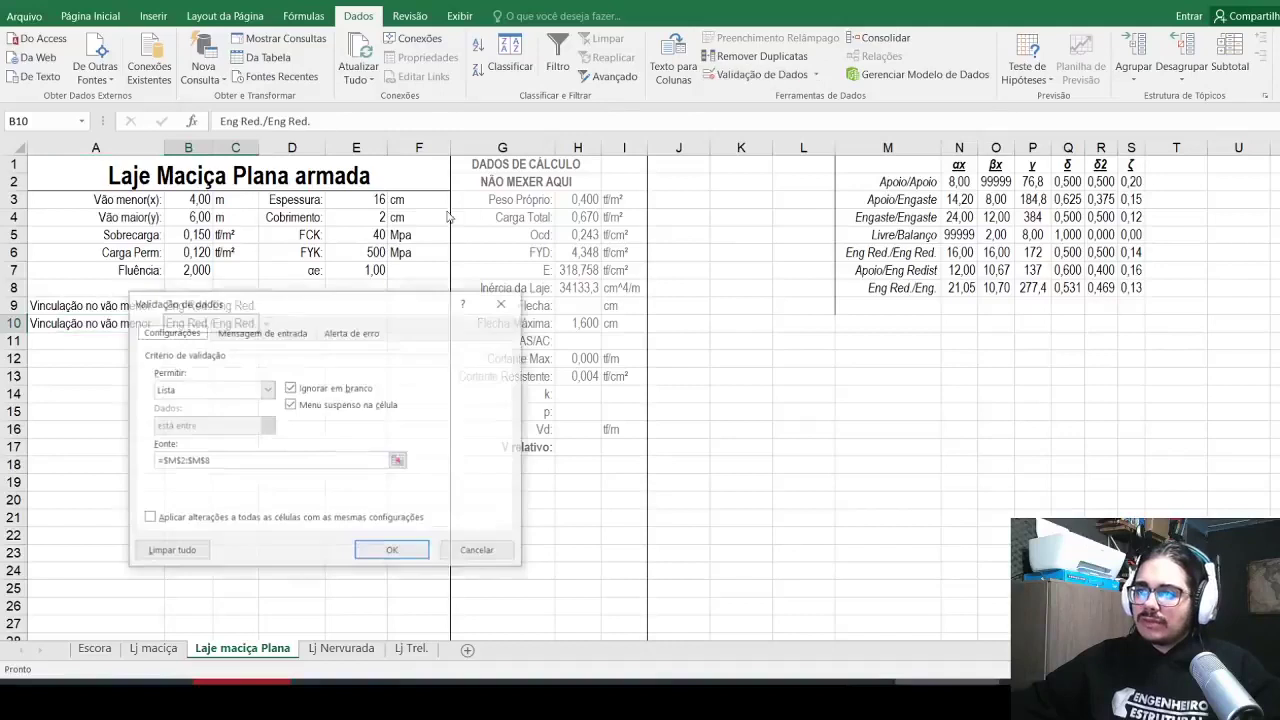
{"action": "key", "text": "Return"}
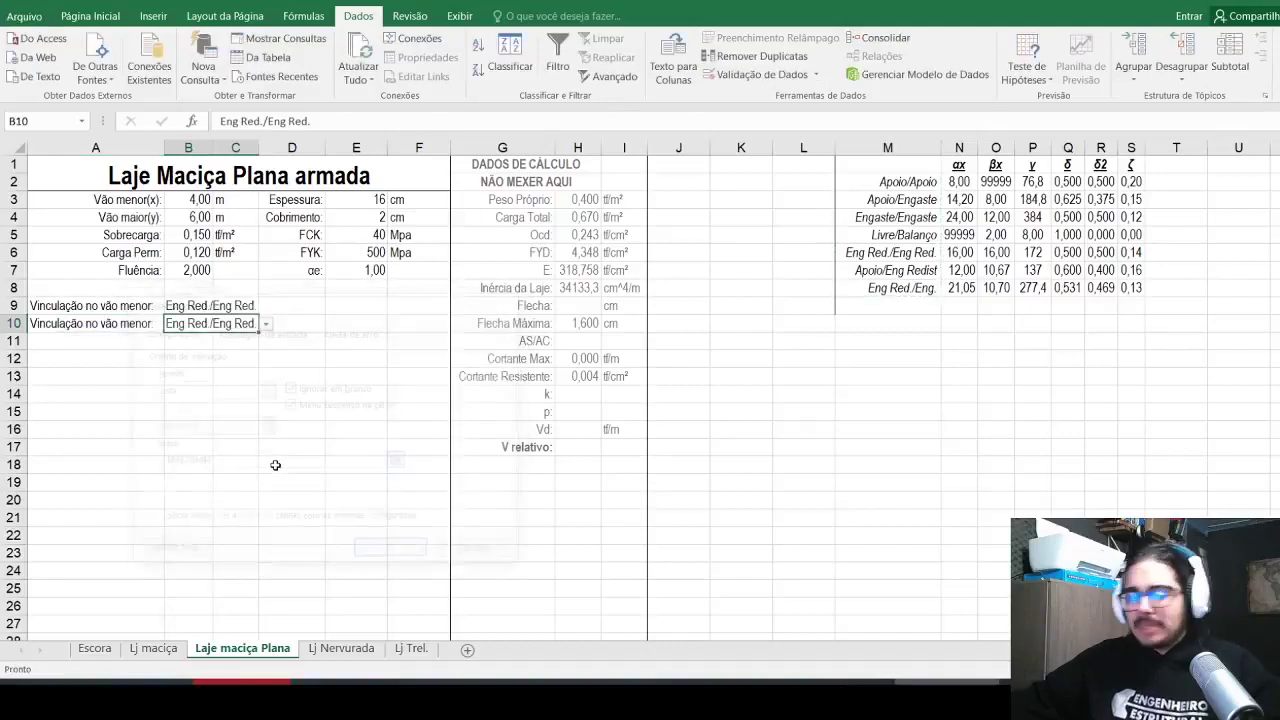
{"action": "left_click", "coordinate": [130, 322]}
{"action": "double_click", "coordinate": [322, 121]}
{"action": "type", "text": "maior:"}
{"action": "key", "text": "Return"}
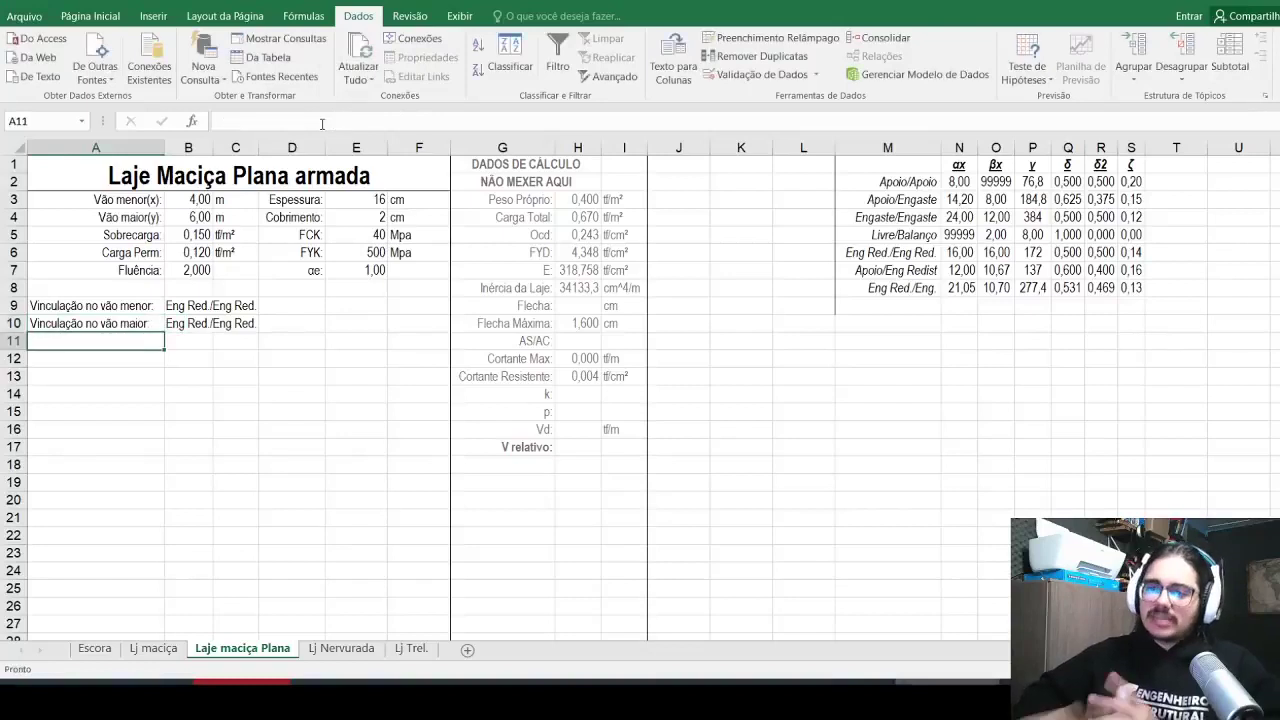
Step: Right-align the two Vinculação labels in A9:A10
{"action": "key", "text": "Up"}
{"action": "key", "text": "Up"}
{"action": "key", "text": "shift+Down"}
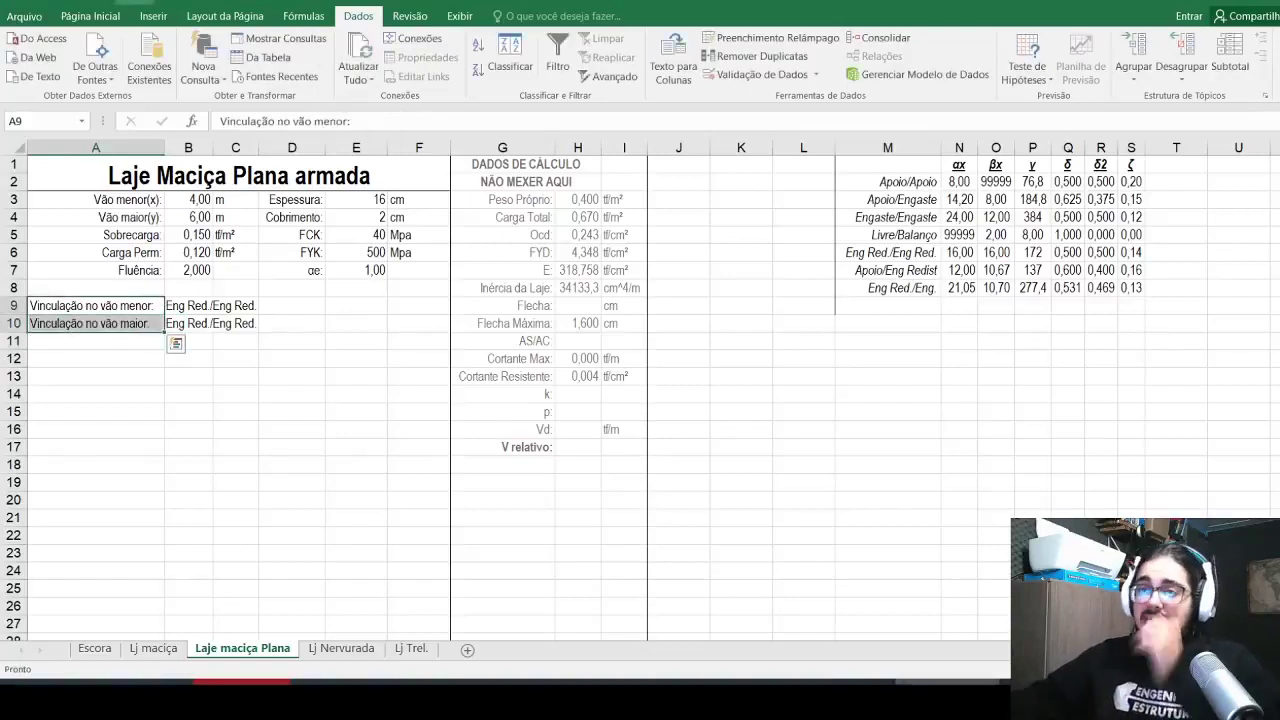
{"action": "left_click", "coordinate": [90, 16]}
{"action": "left_click", "coordinate": [366, 70]}
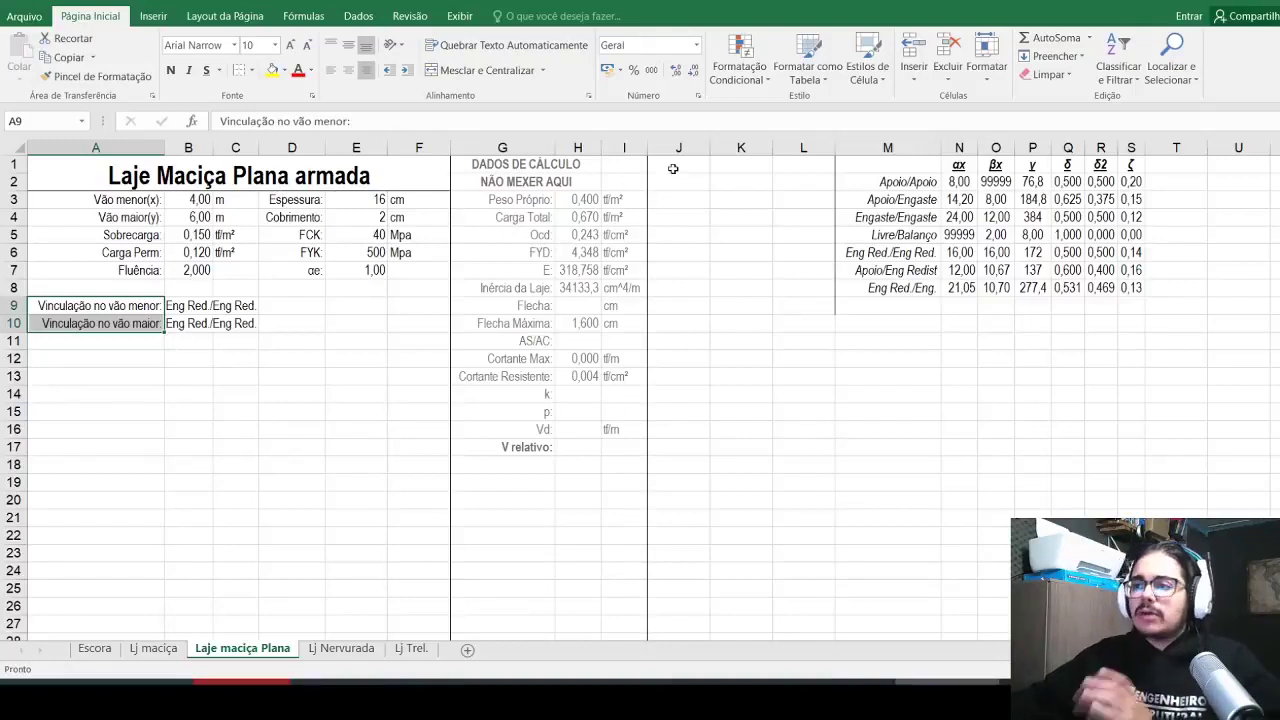
Step: Enter the headings X in H18 and Y in I18 below V relativo, and center them
{"action": "left_click", "coordinate": [573, 460]}
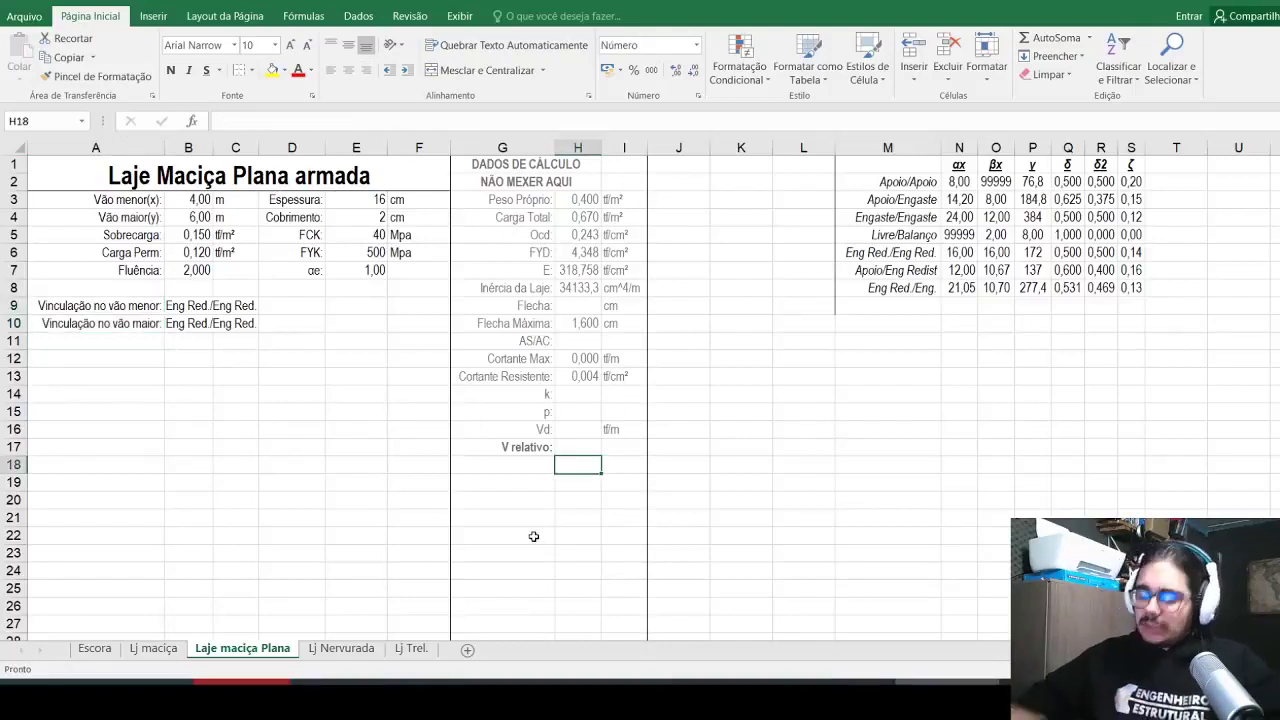
{"action": "type", "text": "X"}
{"action": "key", "text": "Tab"}
{"action": "type", "text": "Y"}
{"action": "key", "text": "Return"}
{"action": "left_click_drag", "start_coordinate": [575, 464], "coordinate": [624, 464]}
{"action": "left_click", "coordinate": [348, 70]}
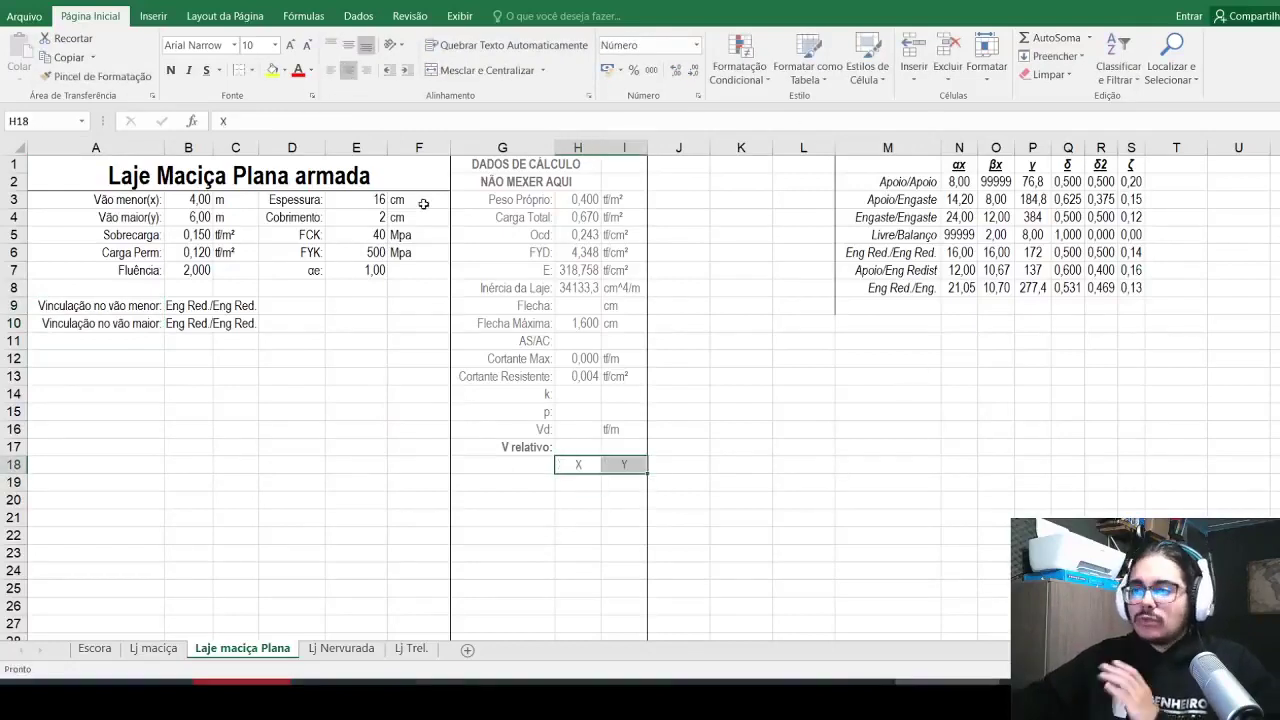
Step: Enter the row label "Mom pos:" in G19, below the V relativo heading row
{"action": "left_click", "coordinate": [526, 488]}
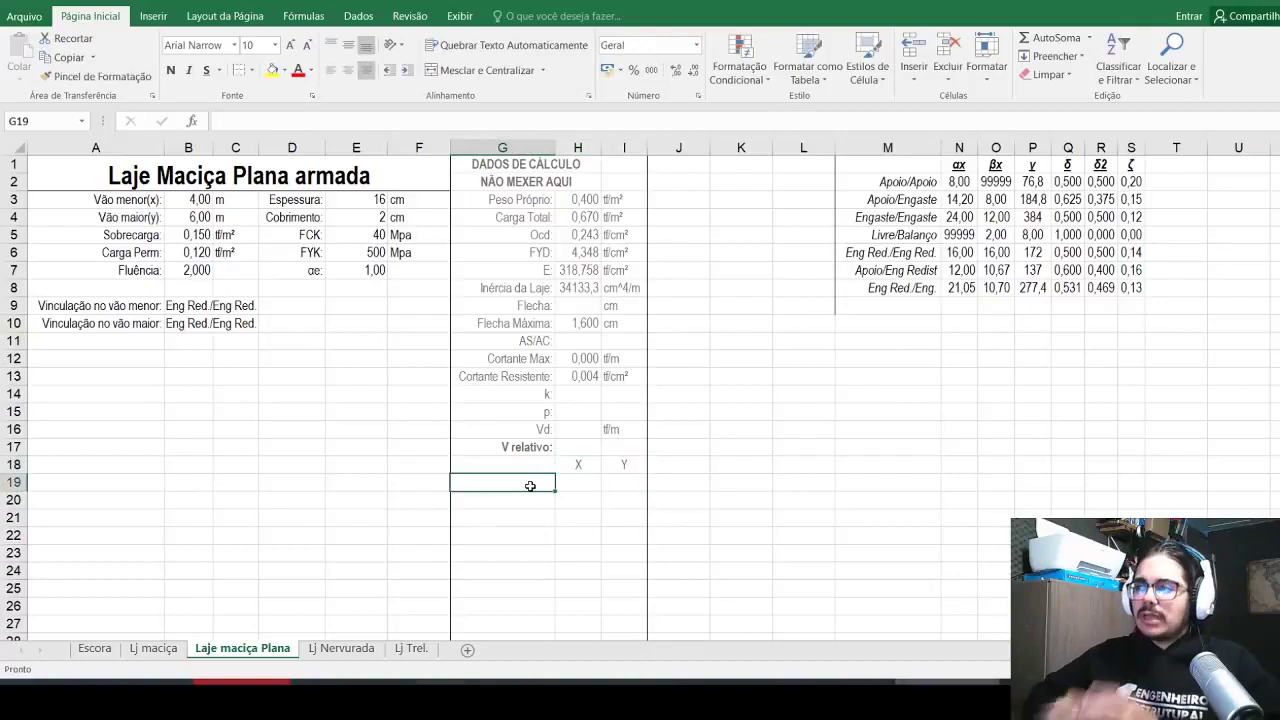
{"action": "type", "text": "Mo"}
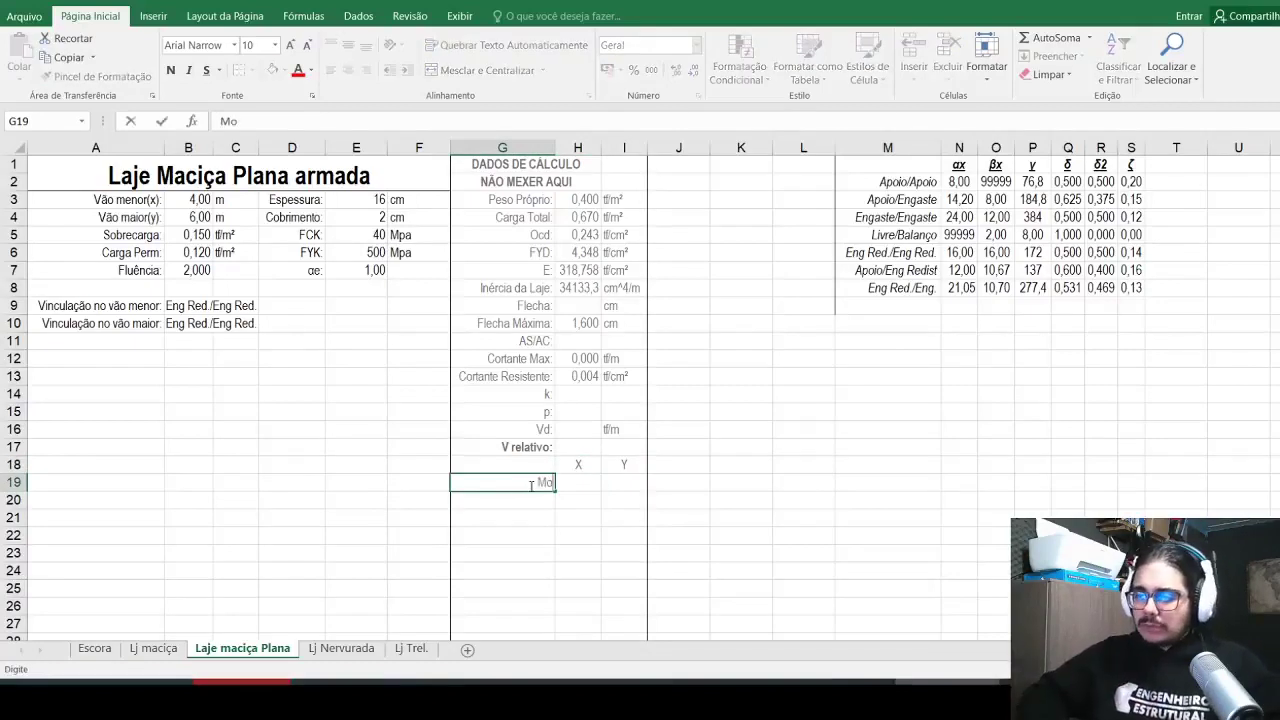
{"action": "type", "text": "m pos X"}
{"action": "key", "text": "BackSpace"}
{"action": "key", "text": "BackSpace"}
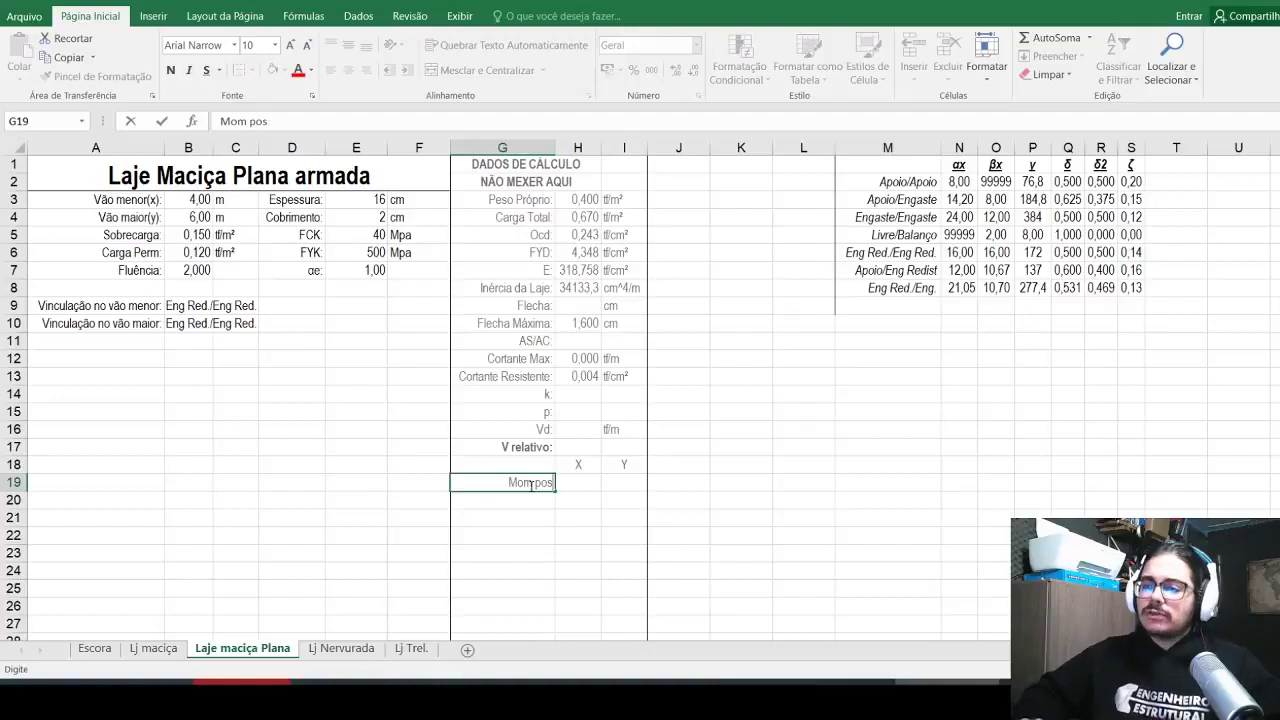
{"action": "type", "text": ":"}
{"action": "key", "text": "Return"}
Step: Set the font color of the calculation block G1:I22 to black and make the X and Y headings in H18:I18 bold
{"action": "left_click_drag", "start_coordinate": [515, 535], "coordinate": [620, 162]}
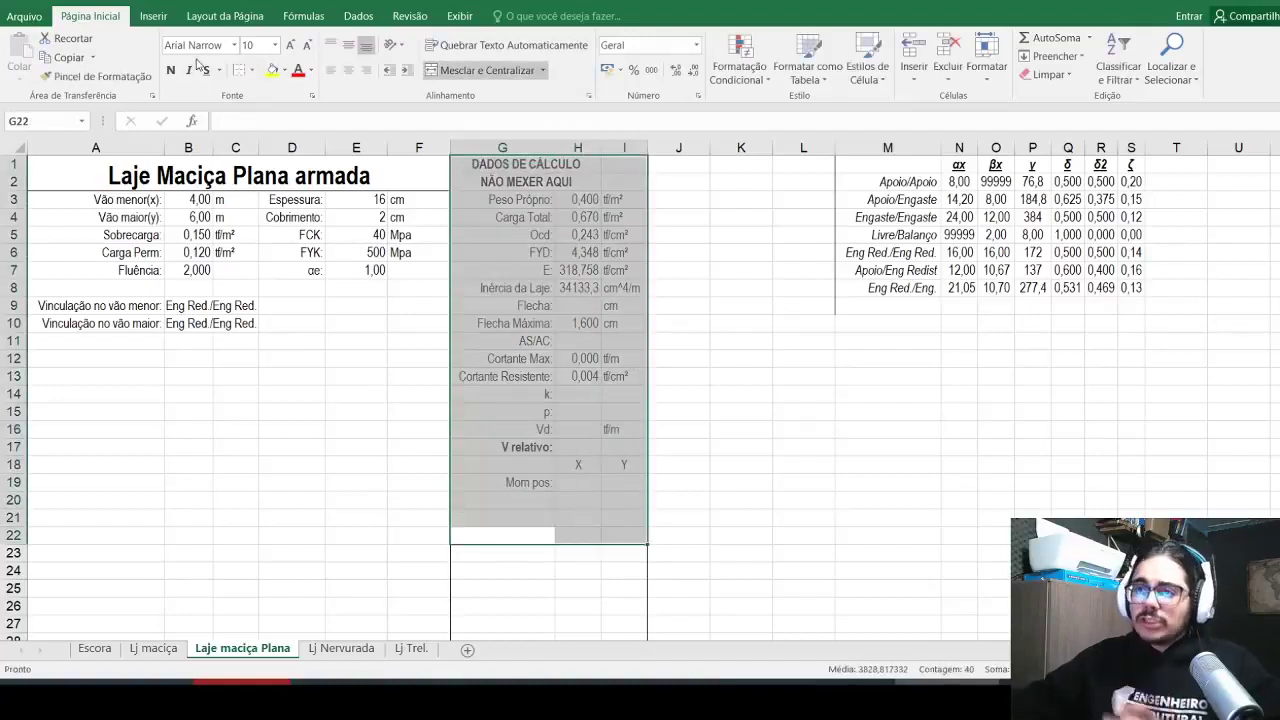
{"action": "left_click", "coordinate": [311, 70]}
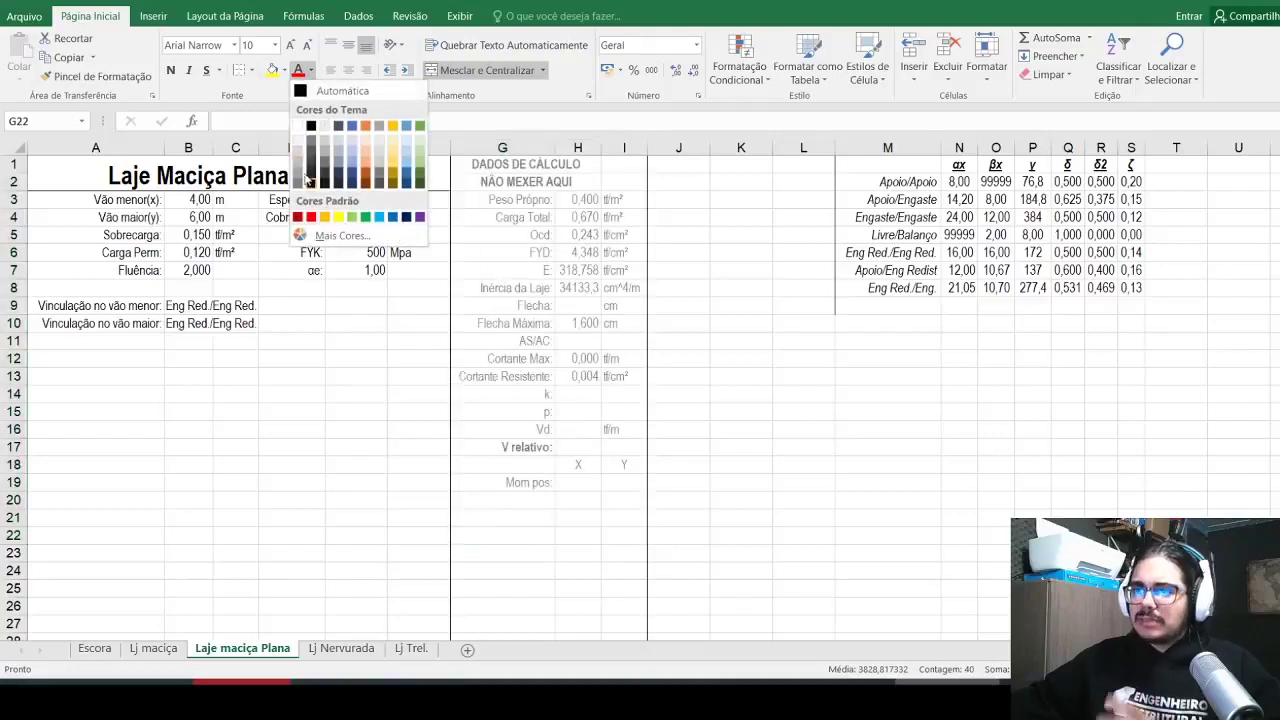
{"action": "left_click", "coordinate": [311, 126]}
{"action": "left_click", "coordinate": [572, 487]}
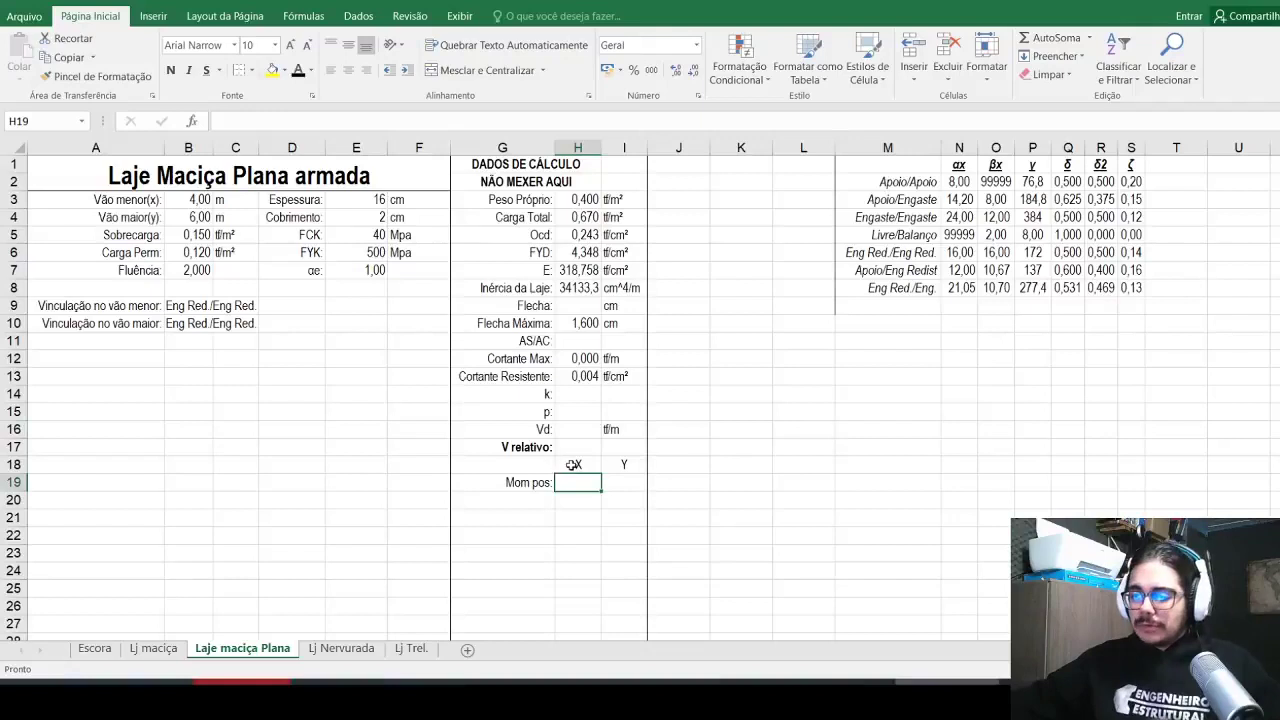
{"action": "left_click_drag", "start_coordinate": [572, 464], "coordinate": [620, 464]}
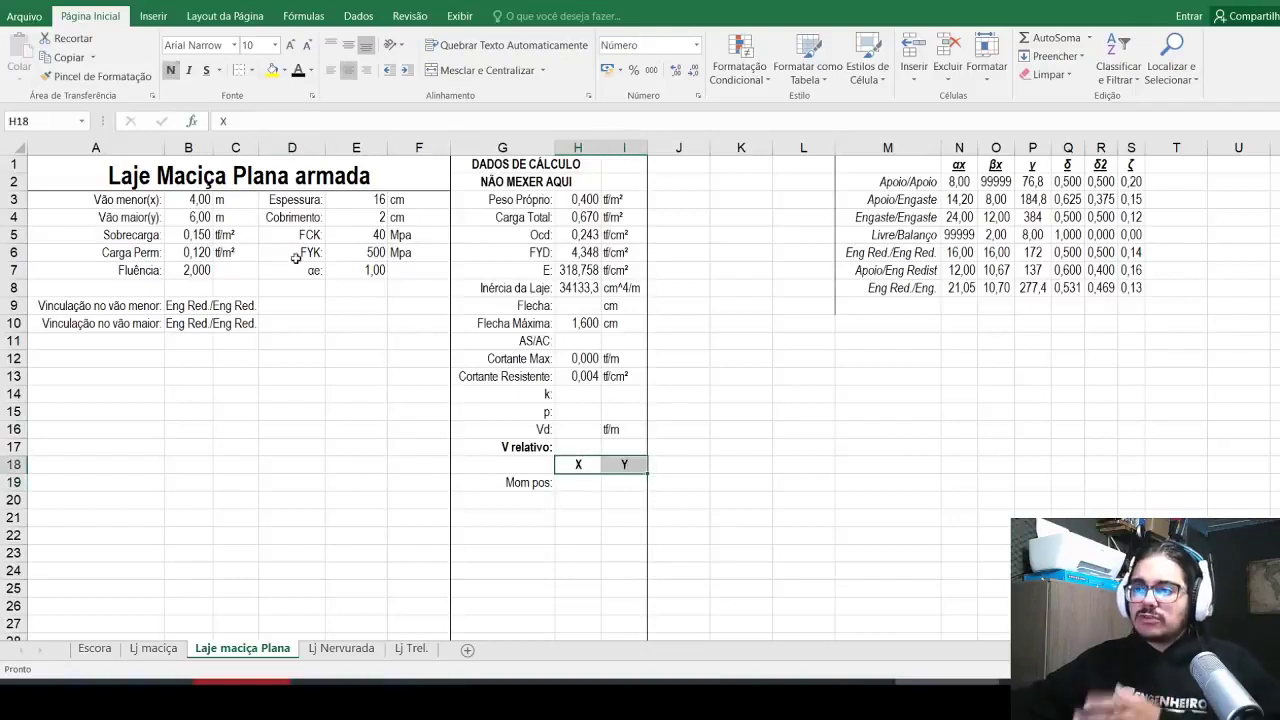
Step: Begin the X positive moment formula in H19 as =(B4*H4)*B3^2, from the long span, total load and squared short span
{"action": "left_click", "coordinate": [568, 485]}
{"action": "type", "text": "="}
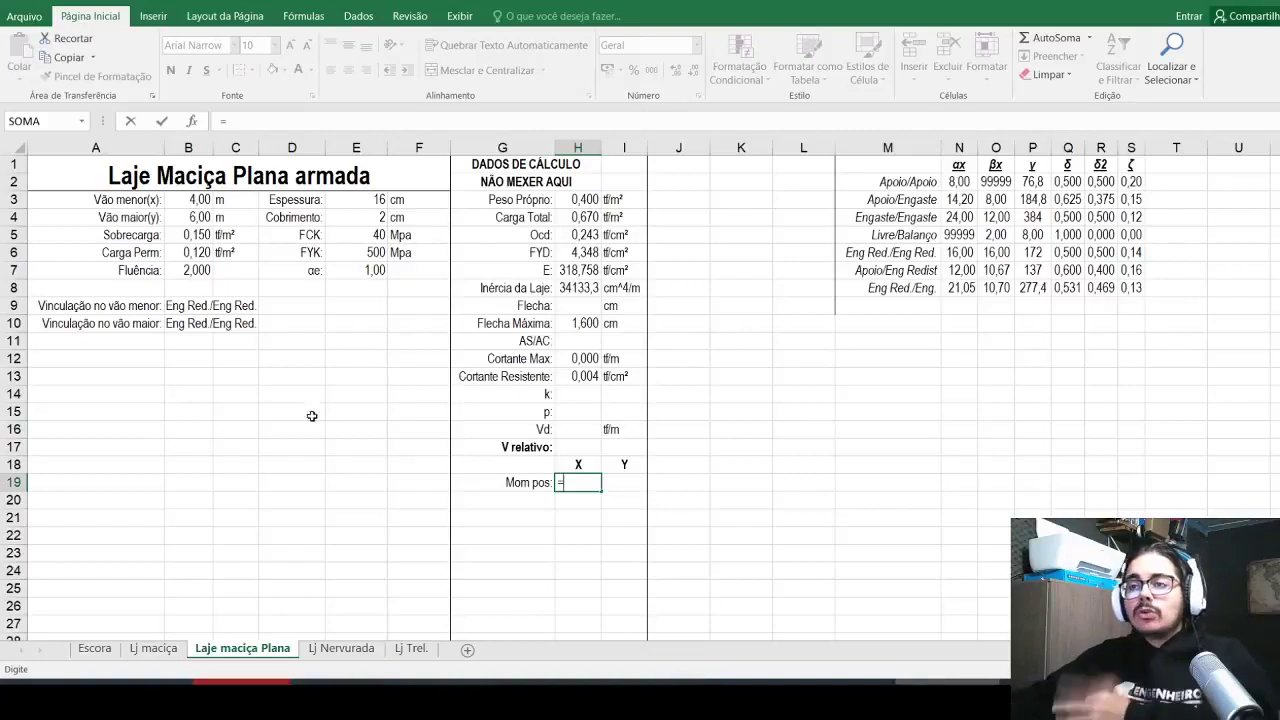
{"action": "type", "text": "("}
{"action": "left_click", "coordinate": [197, 217]}
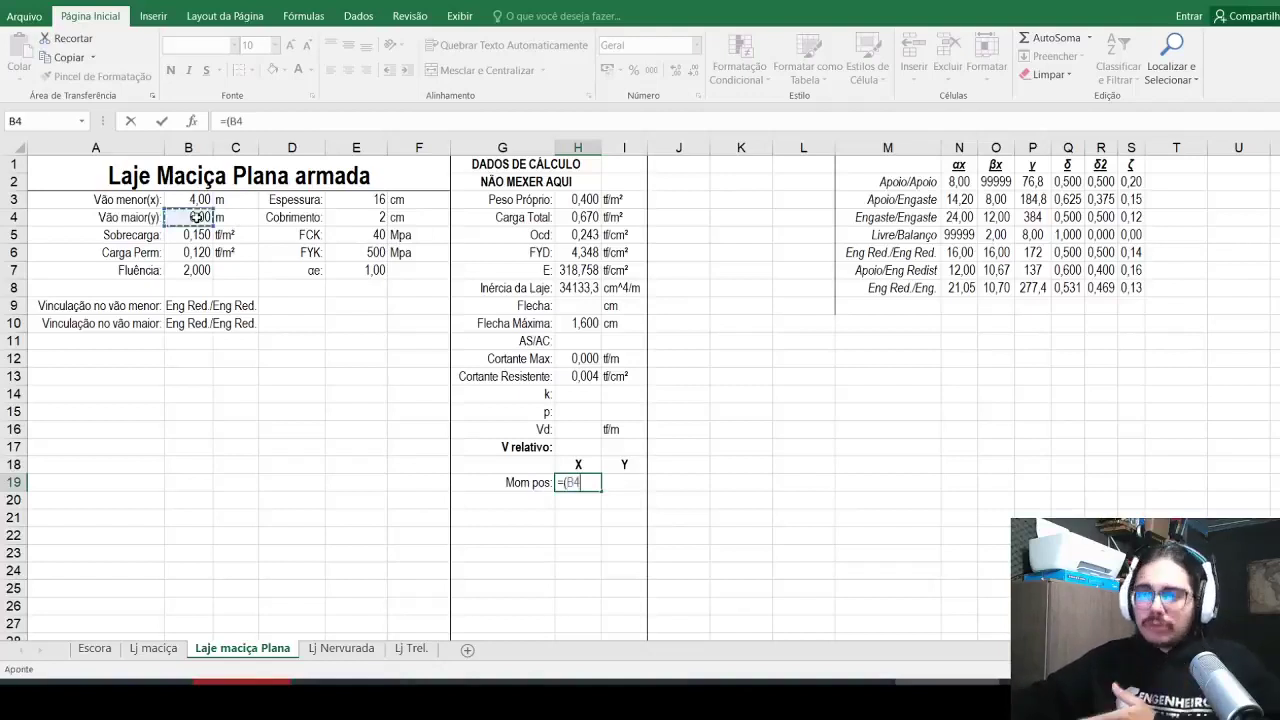
{"action": "type", "text": "*"}
{"action": "left_click", "coordinate": [585, 217]}
{"action": "type", "text": ")"}
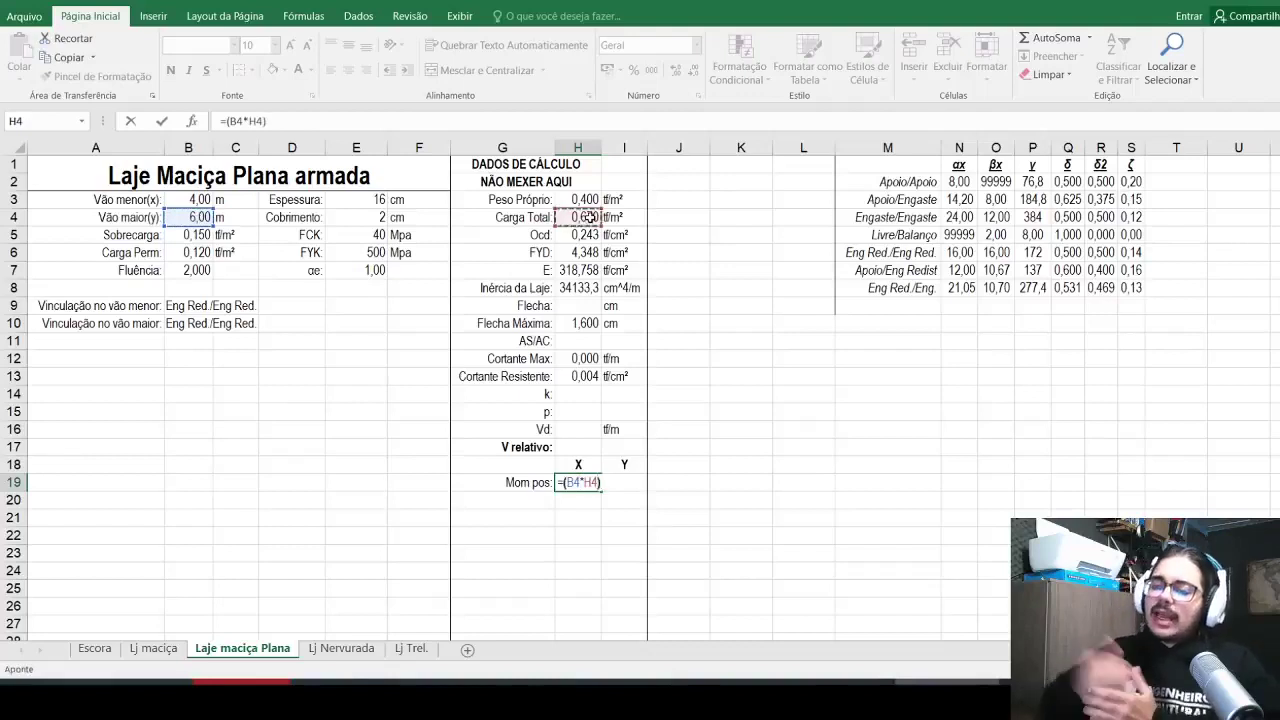
{"action": "type", "text": "*"}
{"action": "left_click", "coordinate": [194, 202]}
{"action": "type", "text": "^2"}
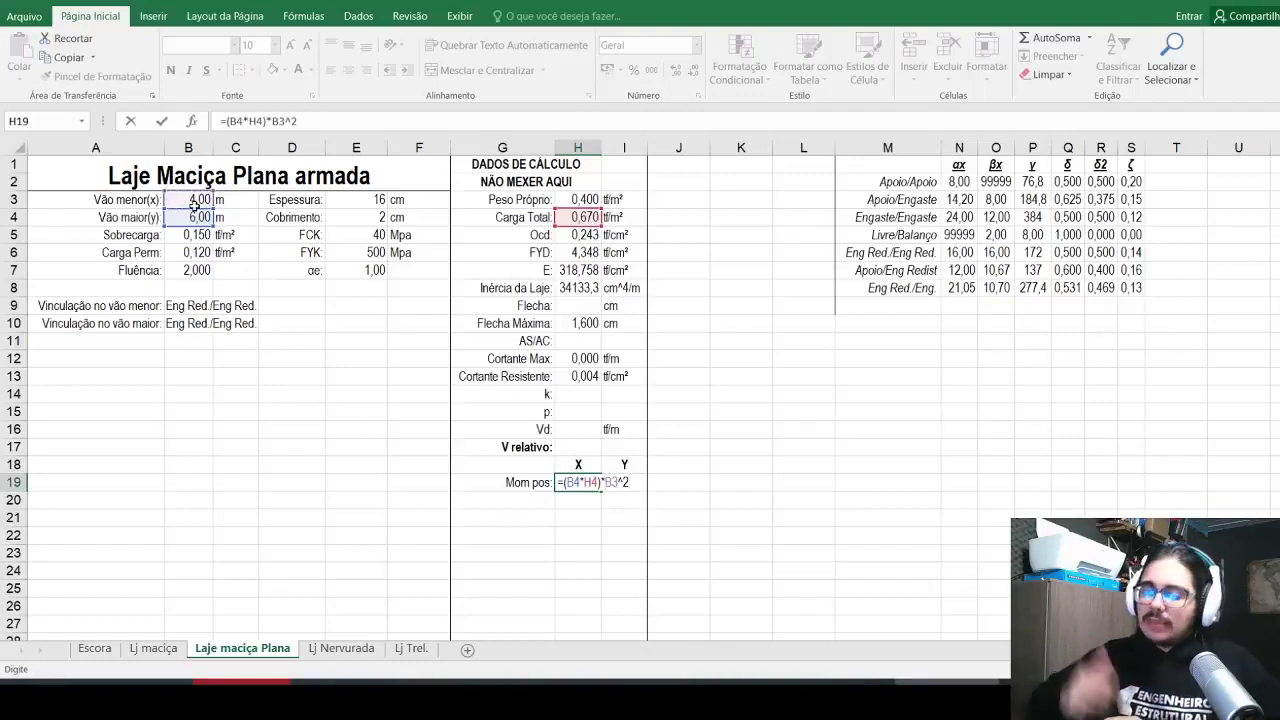
Step: Complete the H19 formula by dividing by PROCV(B9;M2:S8;2;FALSO), and center the cell
{"action": "type", "text": "/procv("}
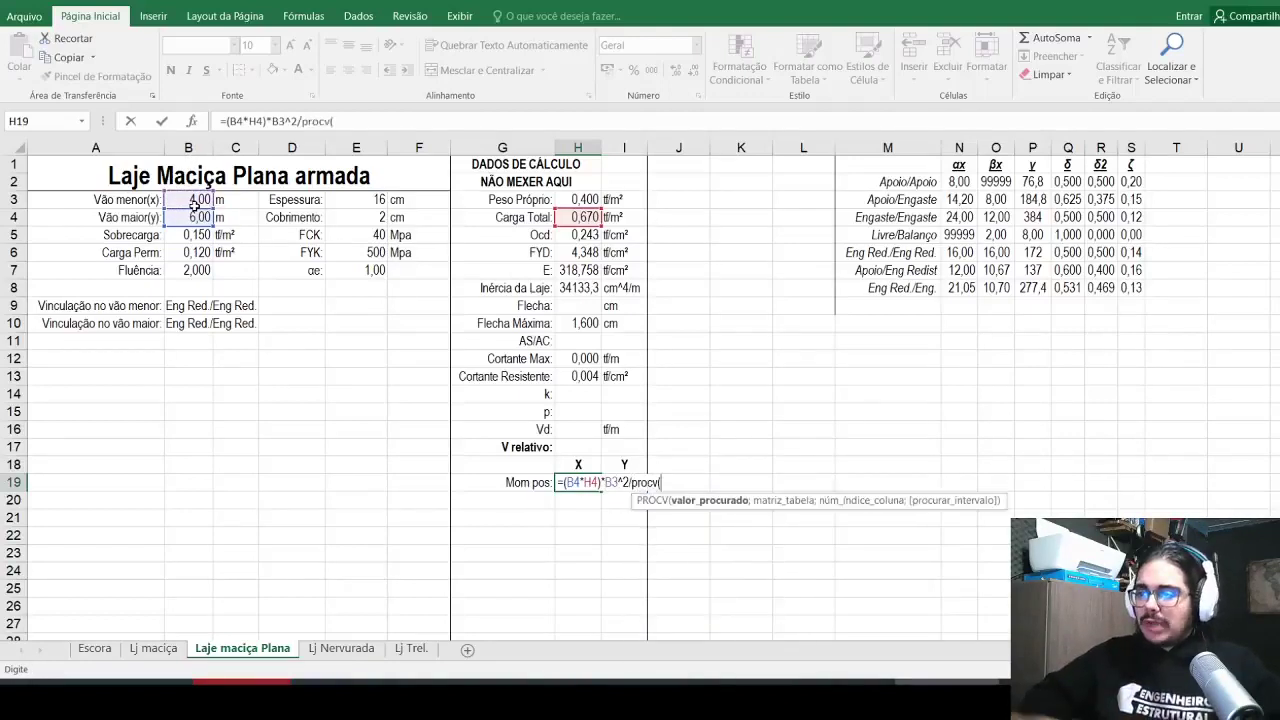
{"action": "left_click", "coordinate": [211, 310]}
{"action": "type", "text": ";"}
{"action": "left_click_drag", "start_coordinate": [902, 287], "coordinate": [1135, 178]}
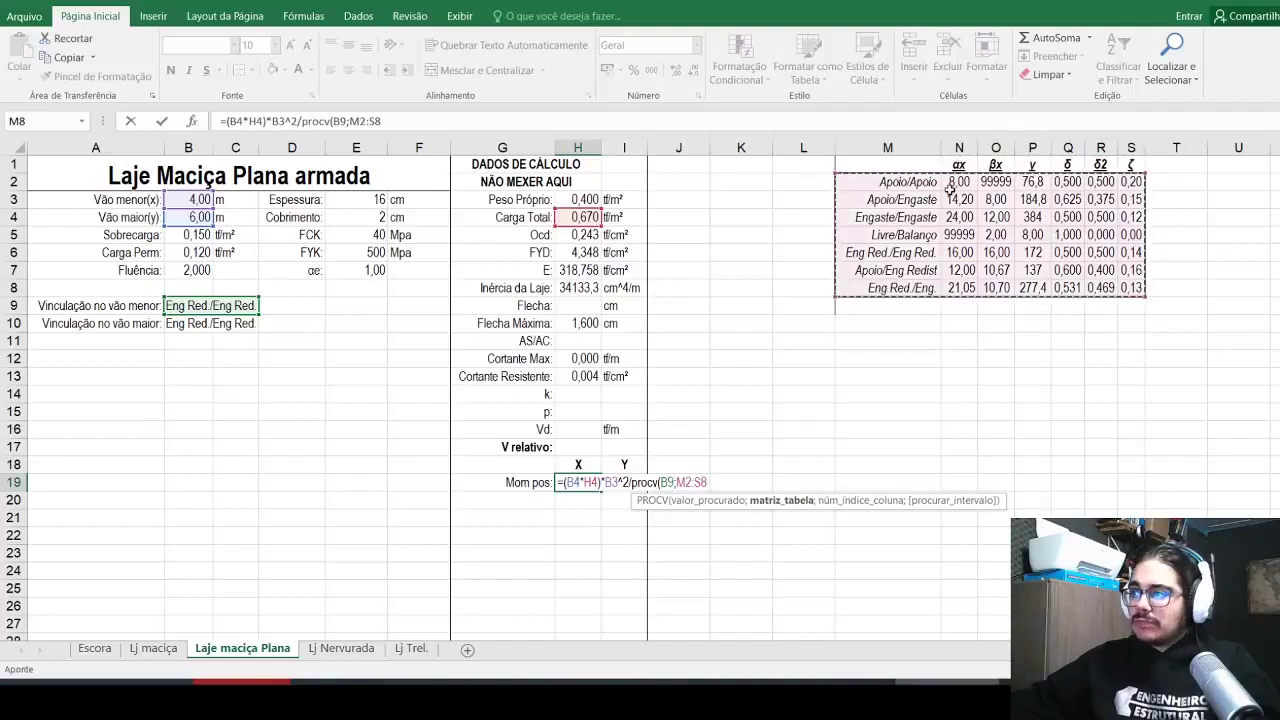
{"action": "type", "text": ";"}
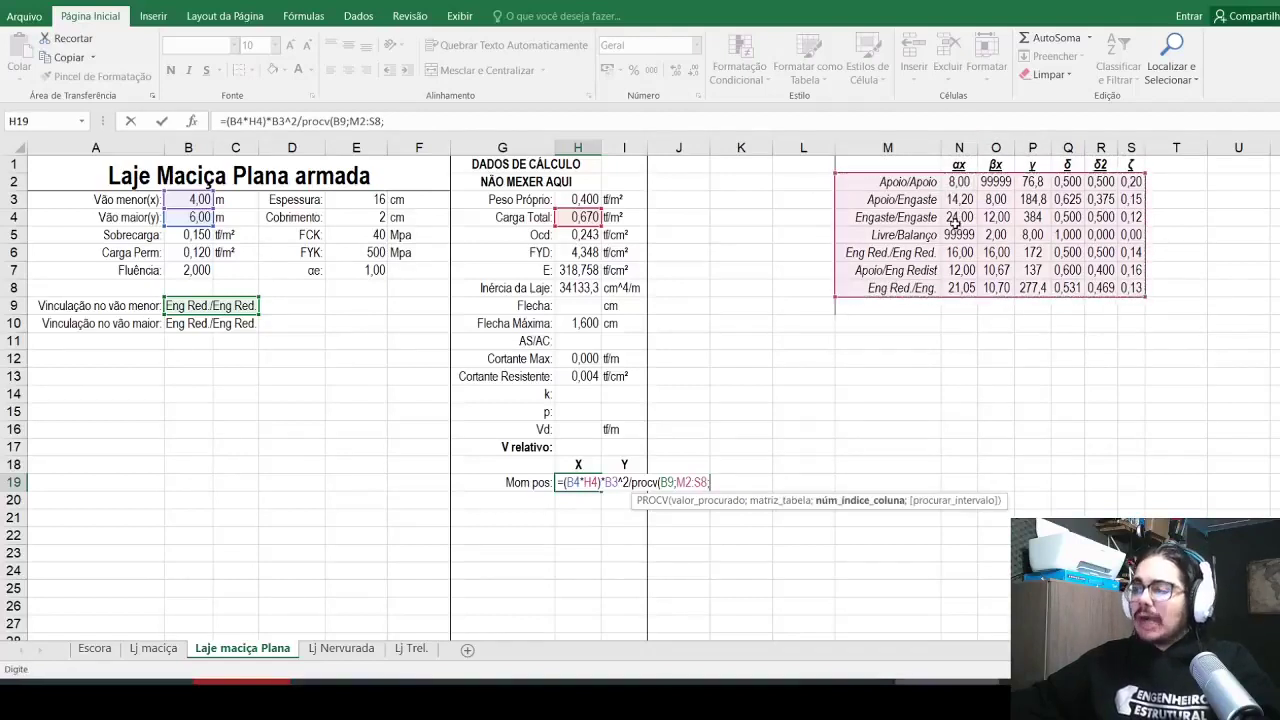
{"action": "type", "text": "2;falso)"}
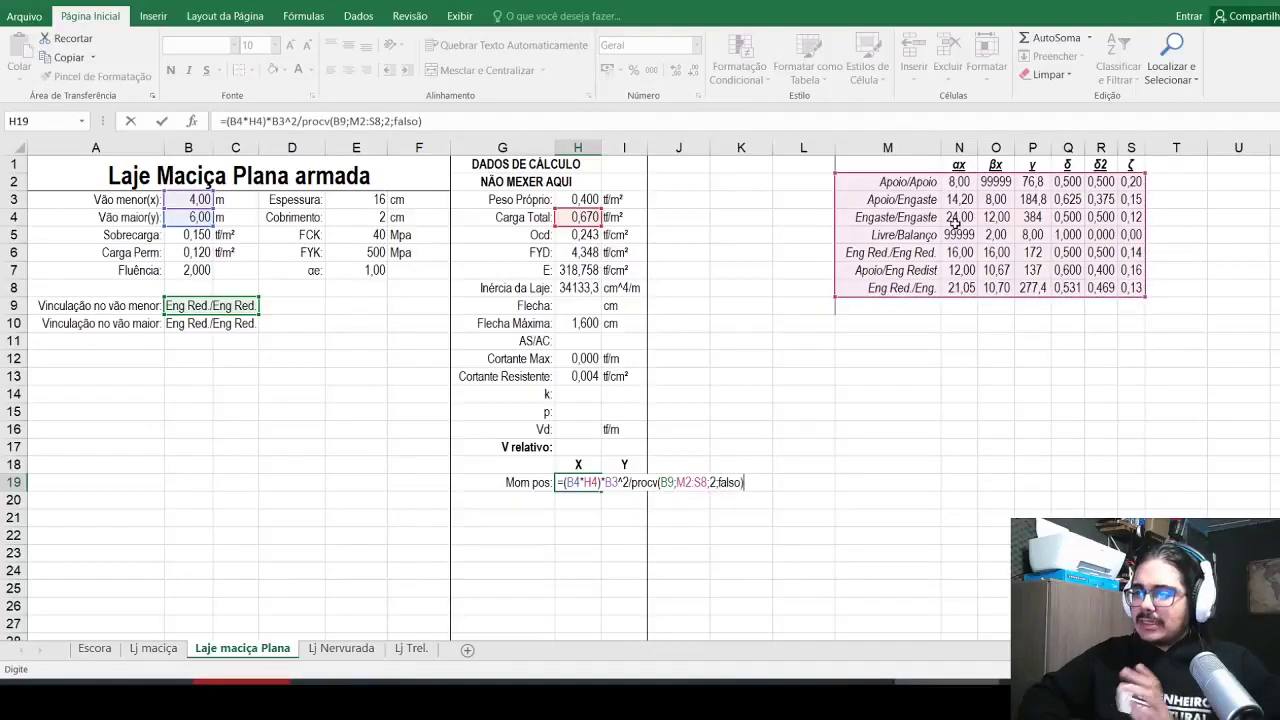
{"action": "key", "text": "Return"}
{"action": "key", "text": "Up"}
{"action": "left_click", "coordinate": [348, 72]}
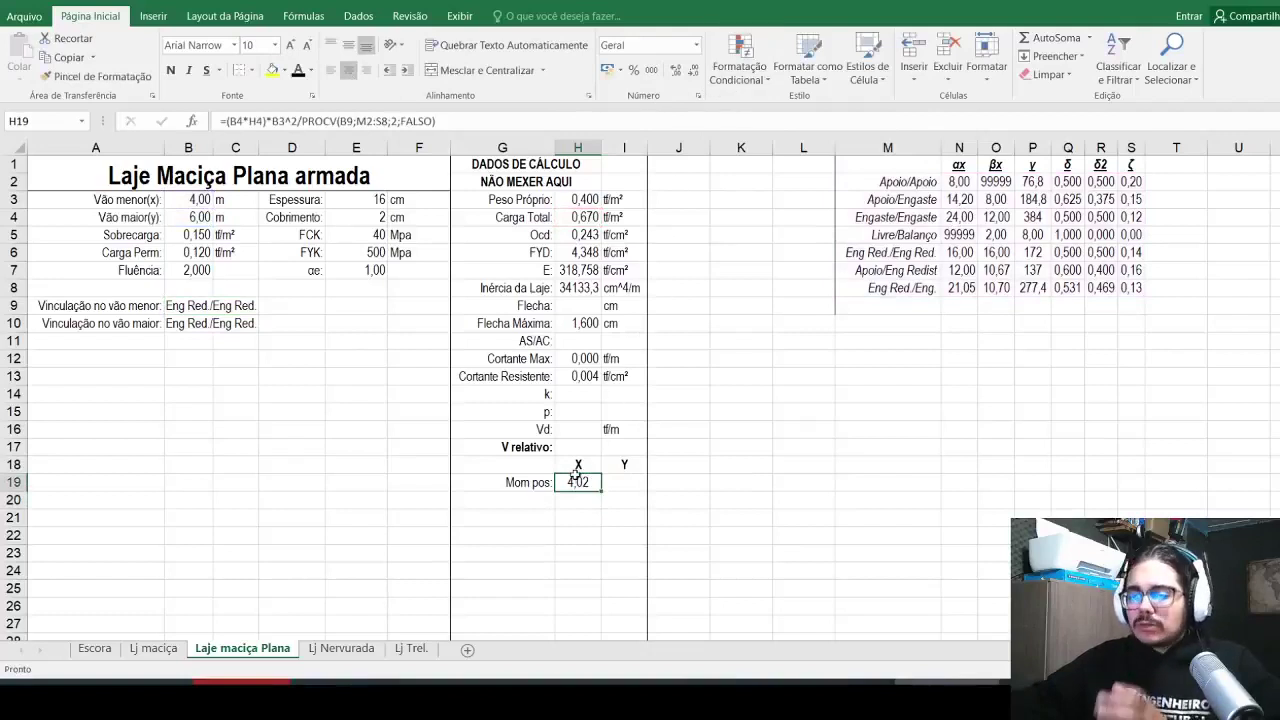
Step: Enter the unit tfm in J19 and copy it to J20:J22
{"action": "left_click", "coordinate": [668, 478]}
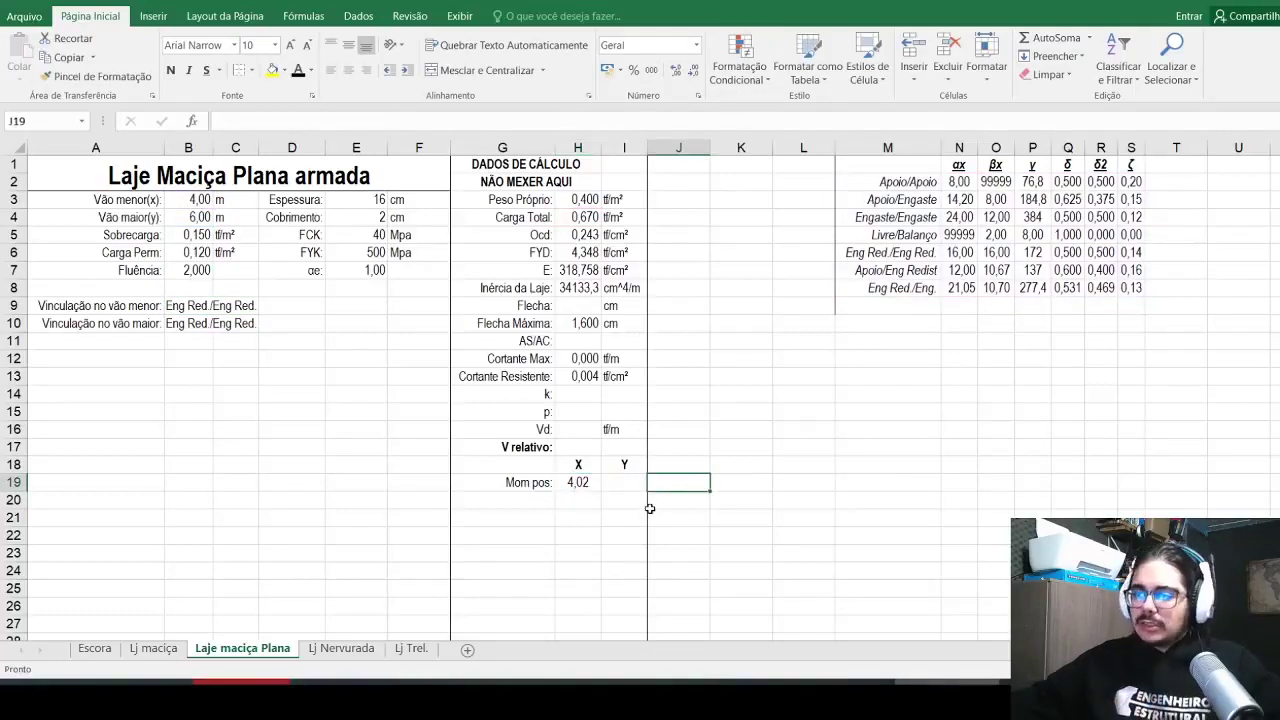
{"action": "type", "text": "tfm"}
{"action": "key", "text": "ctrl+Return"}
{"action": "key", "text": "ctrl+c"}
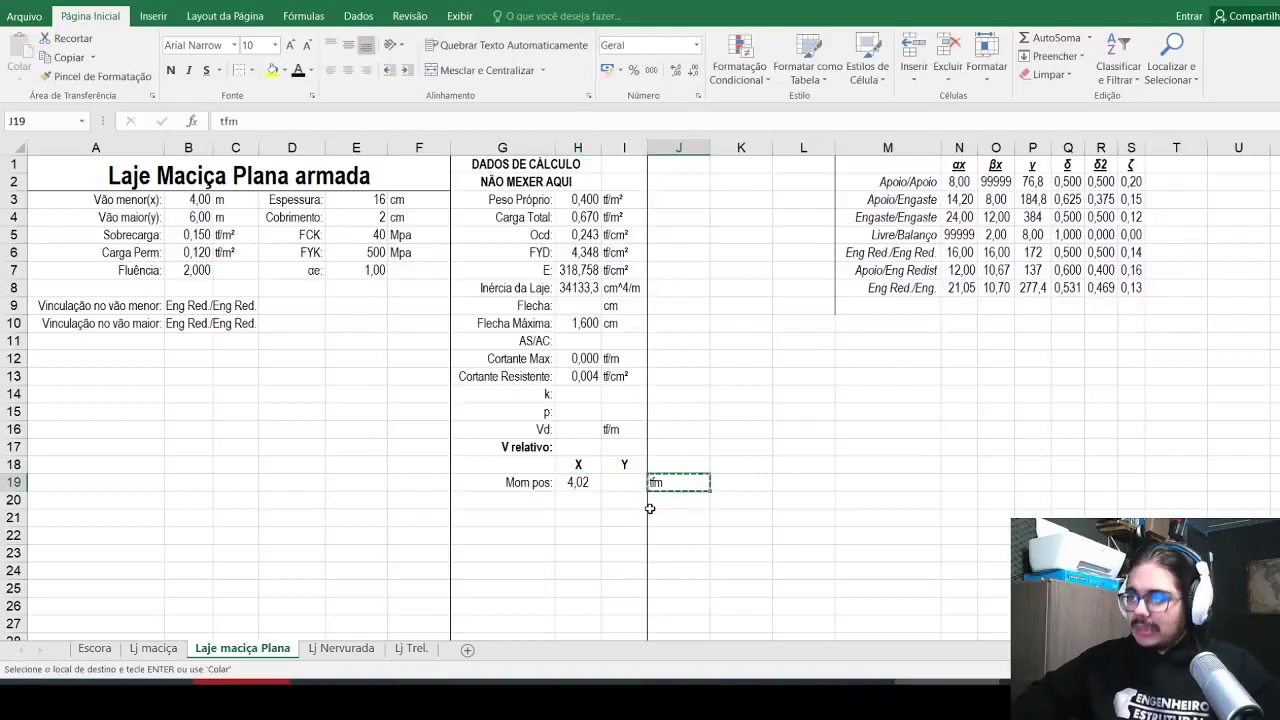
{"action": "left_click", "coordinate": [650, 500]}
{"action": "key", "text": "ctrl+v"}
{"action": "left_click", "coordinate": [652, 514]}
{"action": "key", "text": "ctrl+v"}
{"action": "left_click", "coordinate": [655, 533]}
{"action": "key", "text": "ctrl+v"}
{"action": "key", "text": "Down"}
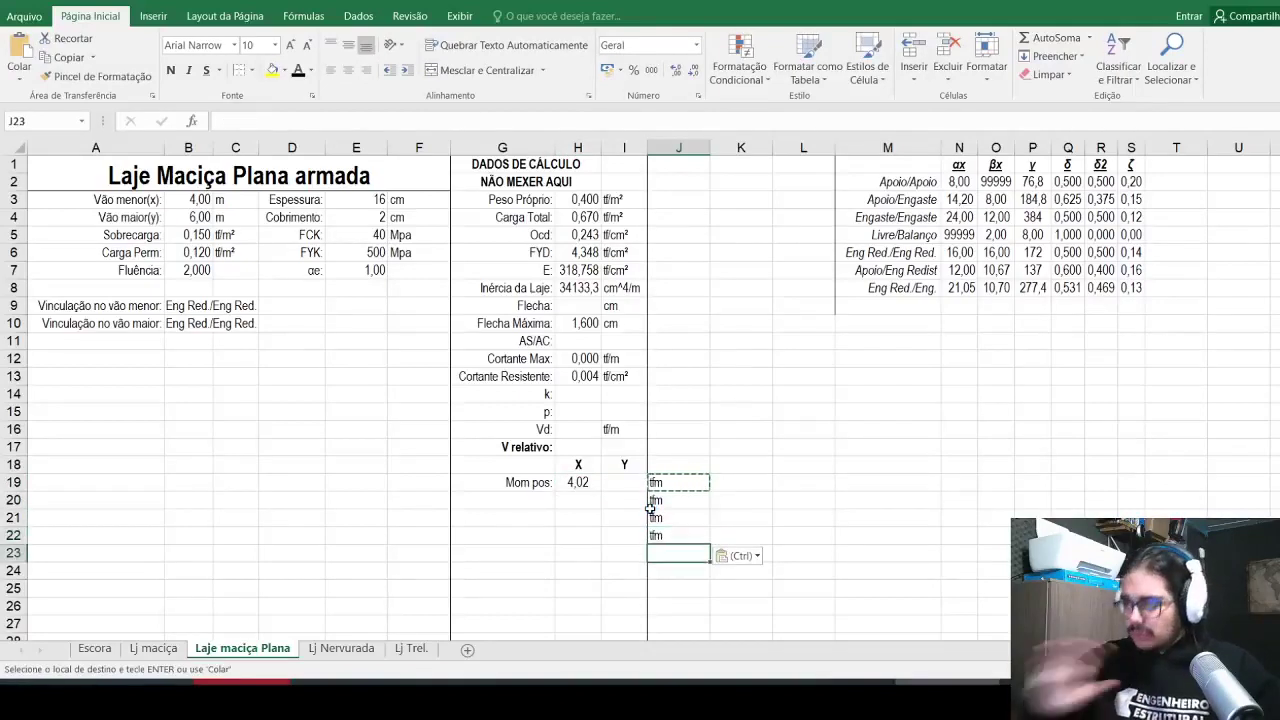
{"action": "key", "text": "Escape"}
Step: Reuse the H19 formula text in I19 for the Y positive moment, changing its lookup reference to the long-span support condition in B10
{"action": "left_click", "coordinate": [590, 483]}
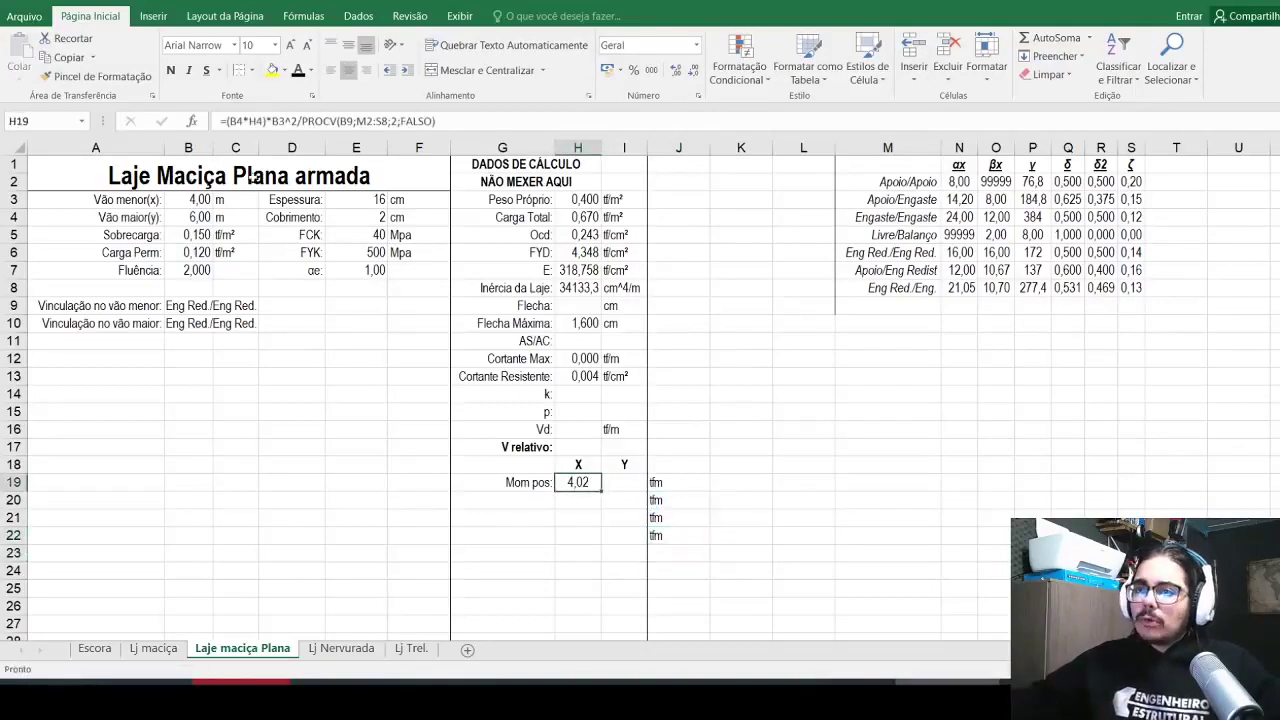
{"action": "key", "text": "F2"}
{"action": "key", "text": "Tab"}
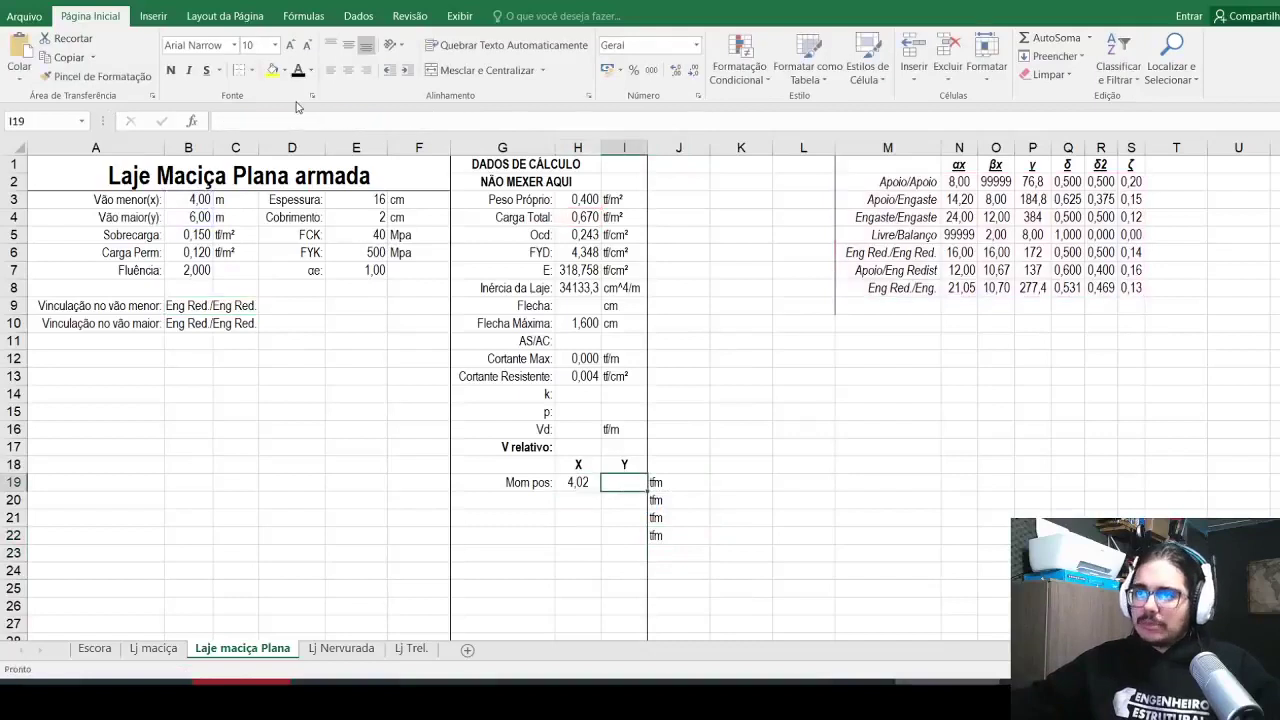
{"action": "left_click", "coordinate": [290, 121]}
{"action": "key", "text": "ctrl+v"}
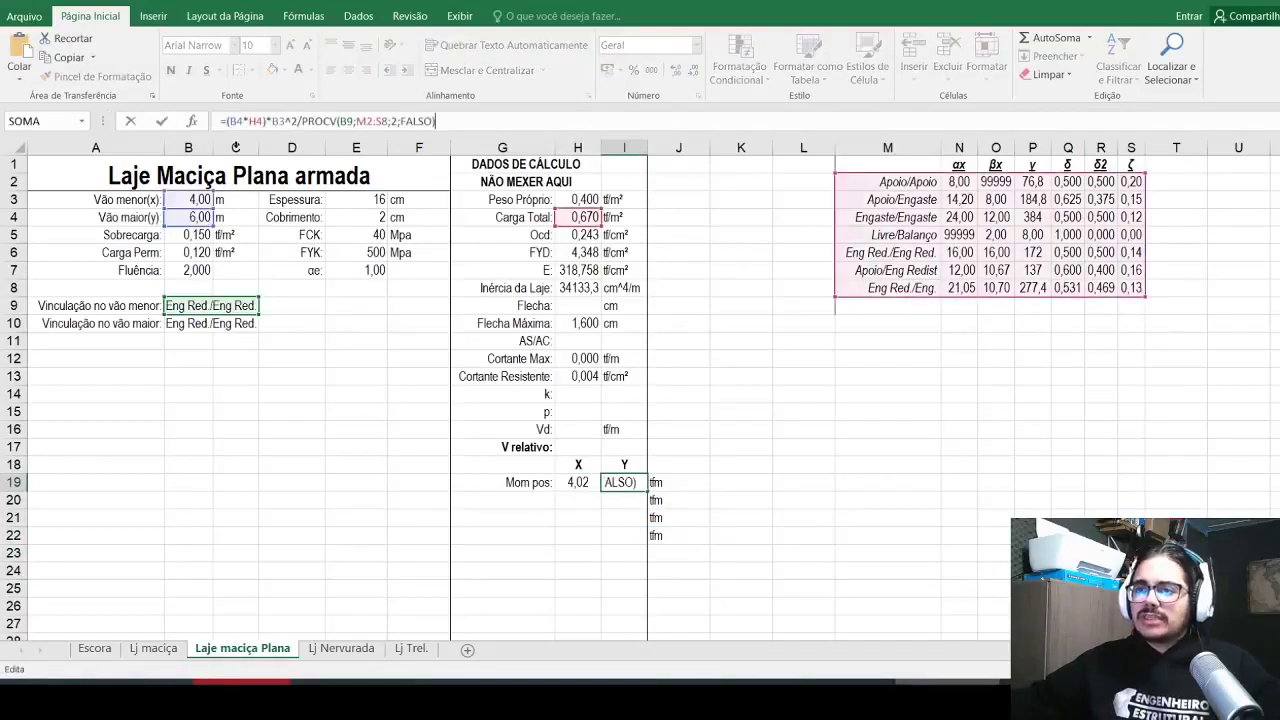
{"action": "left_click_drag", "start_coordinate": [200, 305], "coordinate": [202, 323]}
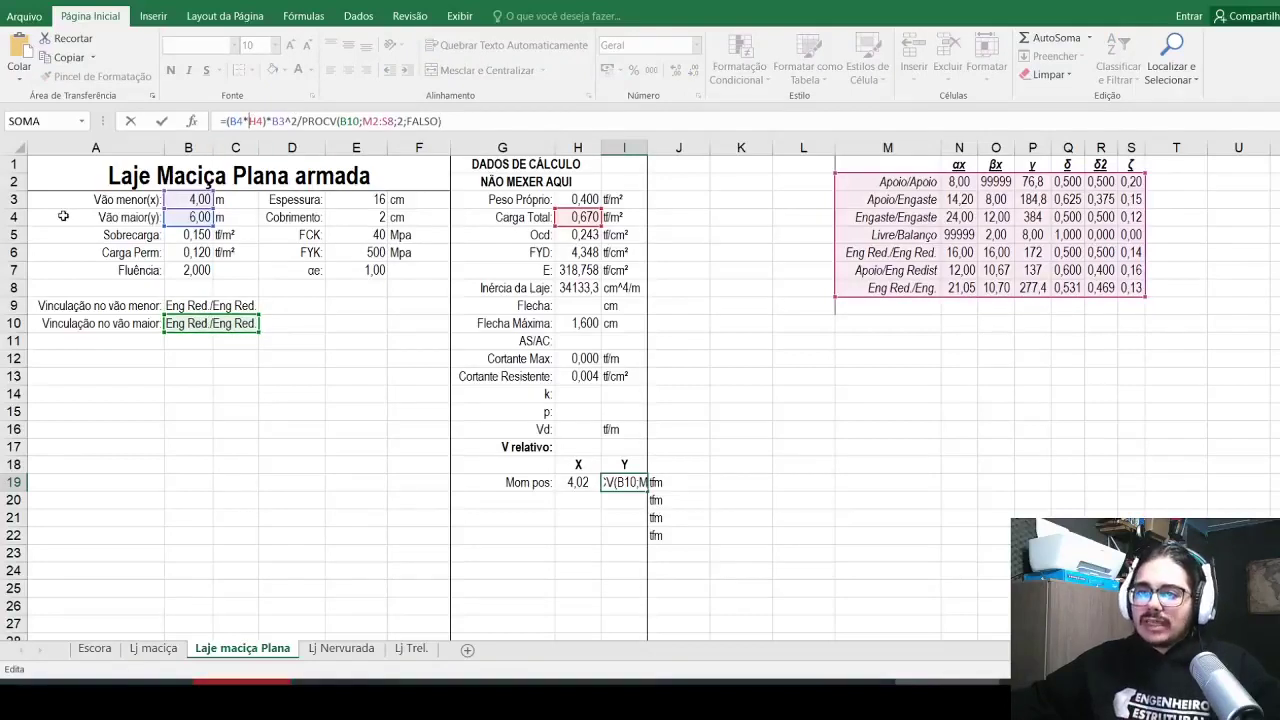
Step: Swap the span references in the I19 formula so it reads =(B3*H4)*B4^2/PROCV(B10;M2:S8;2;FALSO)
{"action": "key", "text": "Home"}
{"action": "key", "text": "Right"}
{"action": "key", "text": "Right"}
{"action": "key", "text": "Right"}
{"action": "key", "text": "Right"}
{"action": "key", "text": "Right"}
{"action": "key", "text": "Right"}
{"action": "key", "text": "Right"}
{"action": "key", "text": "BackSpace"}
{"action": "type", "text": "4"}
{"action": "key", "text": "BackSpace"}
{"action": "type", "text": "4"}
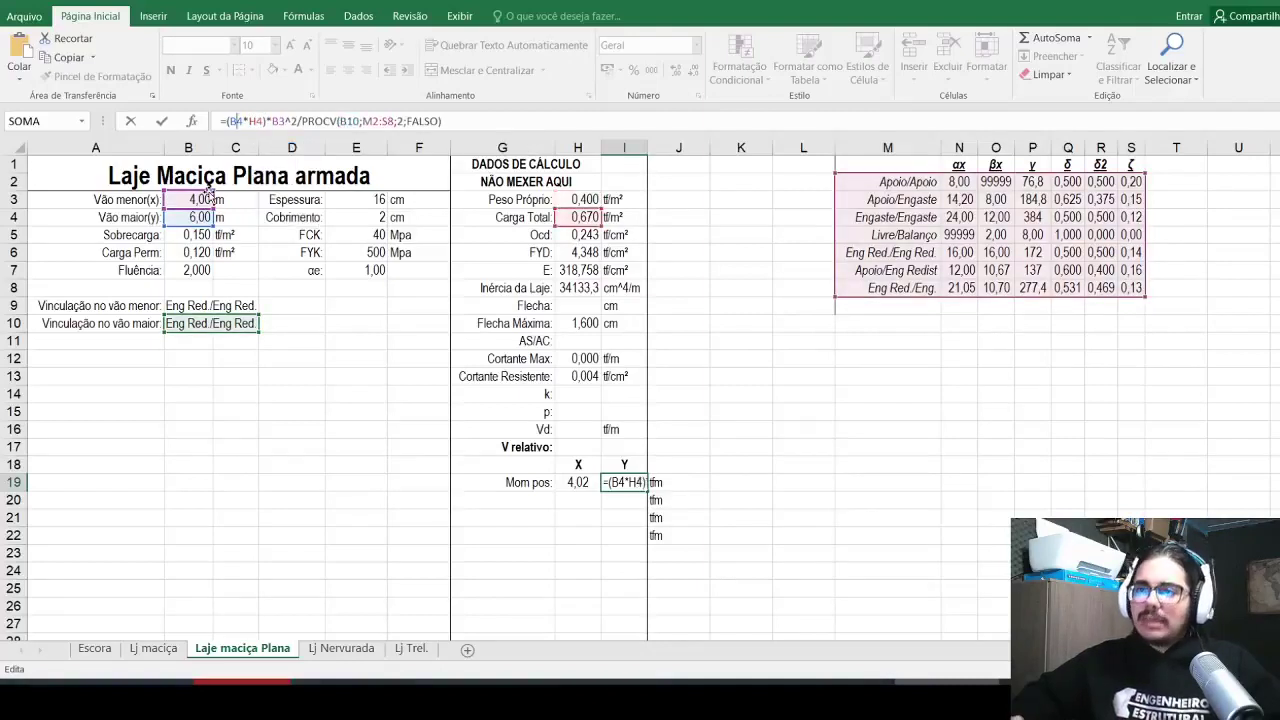
{"action": "key", "text": "Right"}
{"action": "key", "text": "Right"}
{"action": "key", "text": "BackSpace"}
{"action": "type", "text": "3"}
{"action": "key", "text": "Right"}
{"action": "key", "text": "Right"}
{"action": "key", "text": "Right"}
{"action": "key", "text": "Right"}
{"action": "key", "text": "Right"}
{"action": "key", "text": "Right"}
{"action": "key", "text": "Right"}
{"action": "key", "text": "BackSpace"}
{"action": "type", "text": "4"}
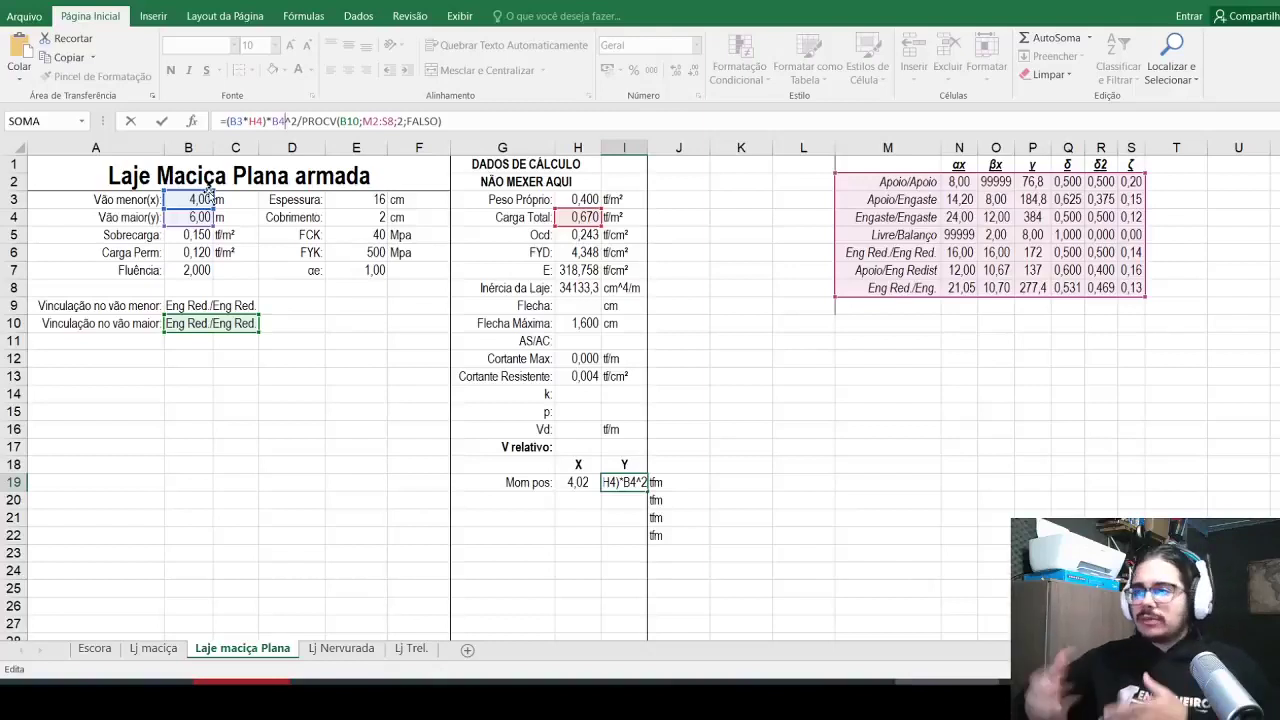
{"action": "key", "text": "Return"}
{"action": "key", "text": "Up"}
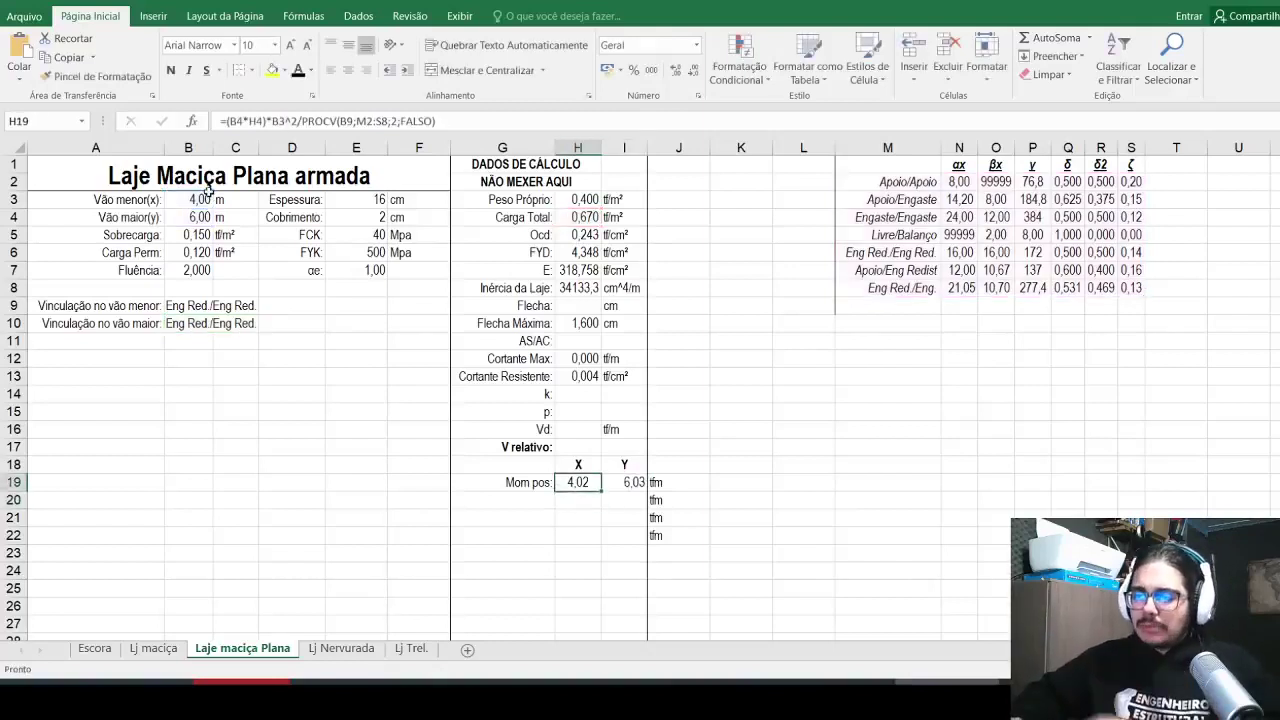
Step: Center the contents of the moment cells H19:I22
{"action": "left_click_drag", "start_coordinate": [577, 482], "coordinate": [626, 517]}
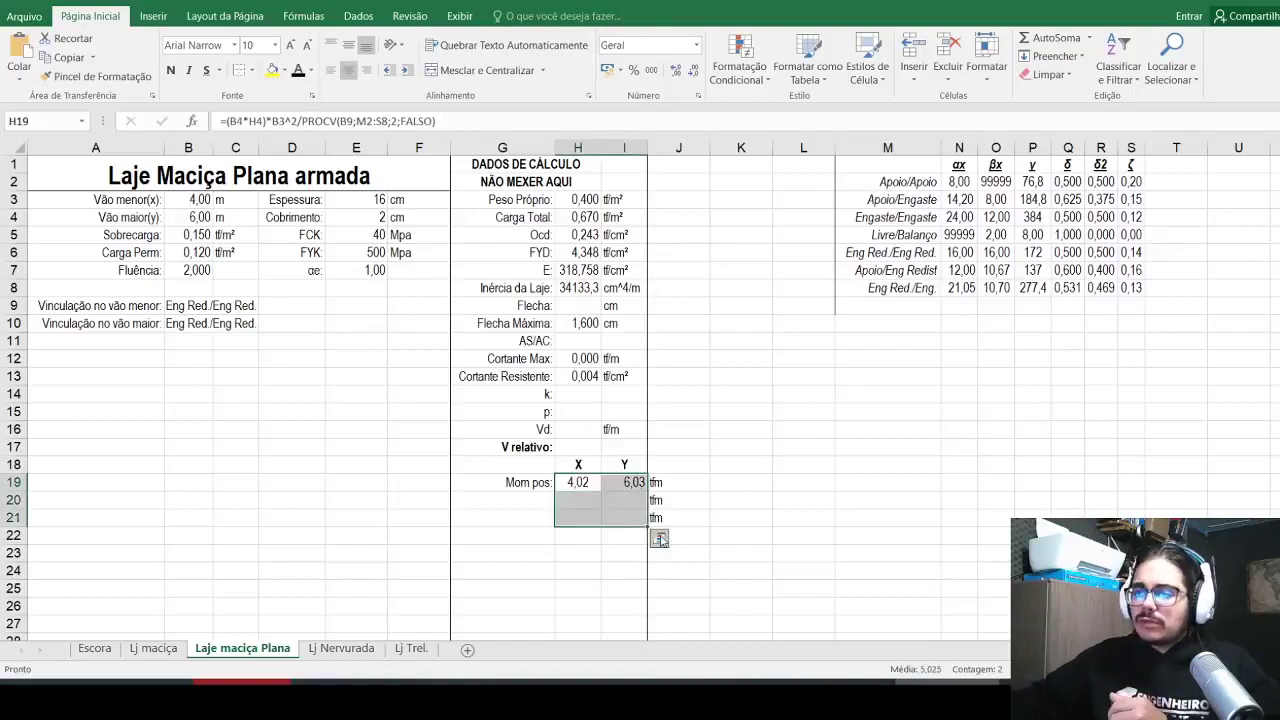
{"action": "left_click_drag", "start_coordinate": [638, 542], "coordinate": [577, 482]}
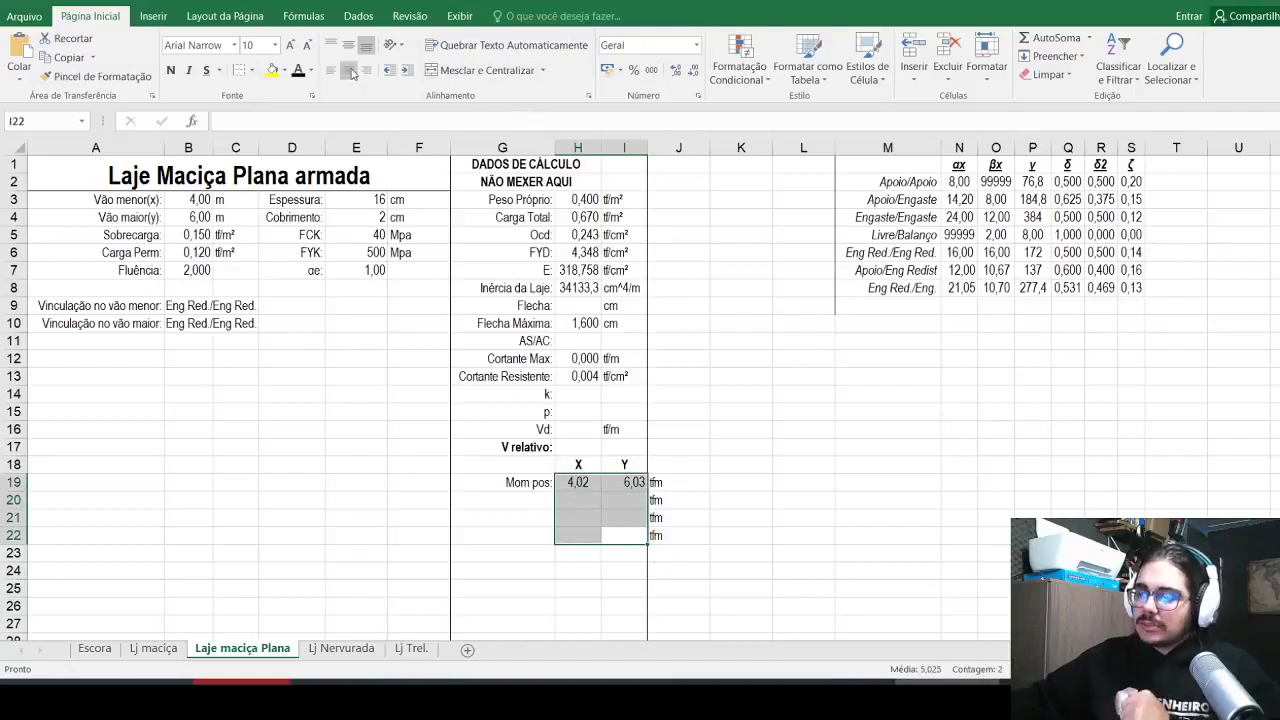
{"action": "key", "text": "Return"}
Step: Enter the label "Mom neg:" in G20 and right-align it
{"action": "left_click", "coordinate": [534, 503]}
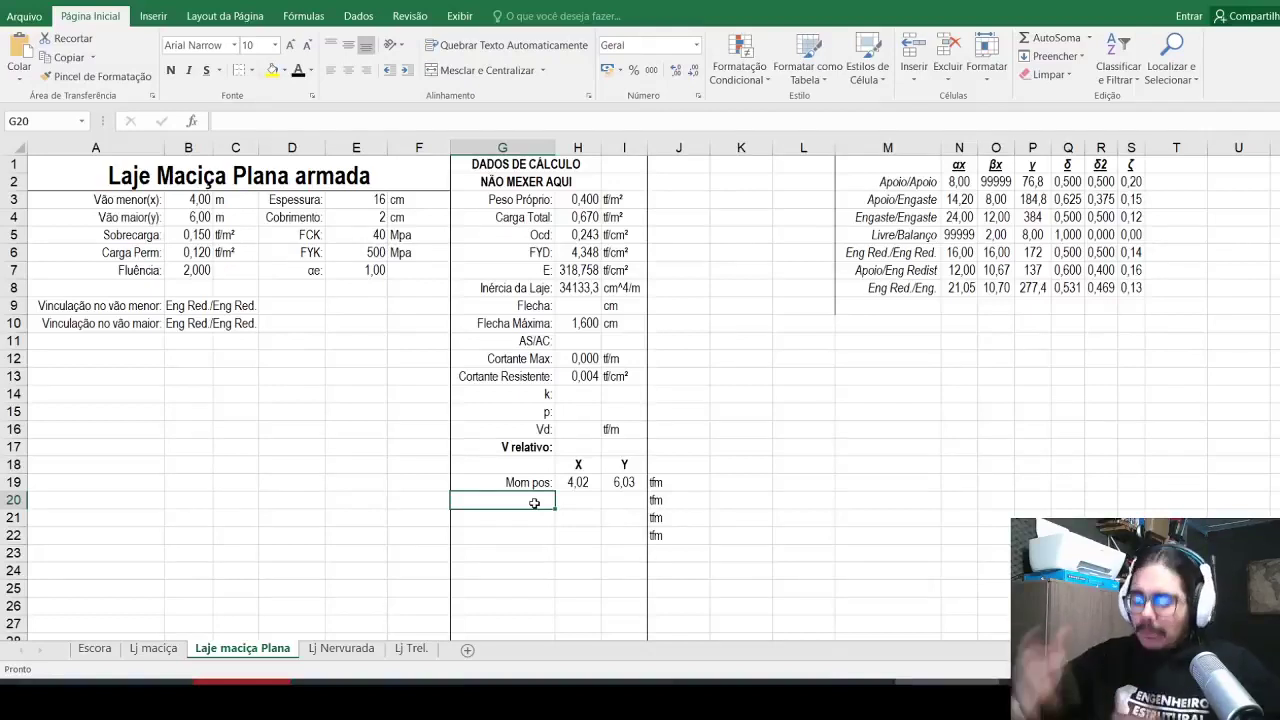
{"action": "type", "text": "Mom neg:"}
{"action": "key", "text": "Return"}
{"action": "left_click", "coordinate": [535, 503]}
{"action": "left_click", "coordinate": [368, 70]}
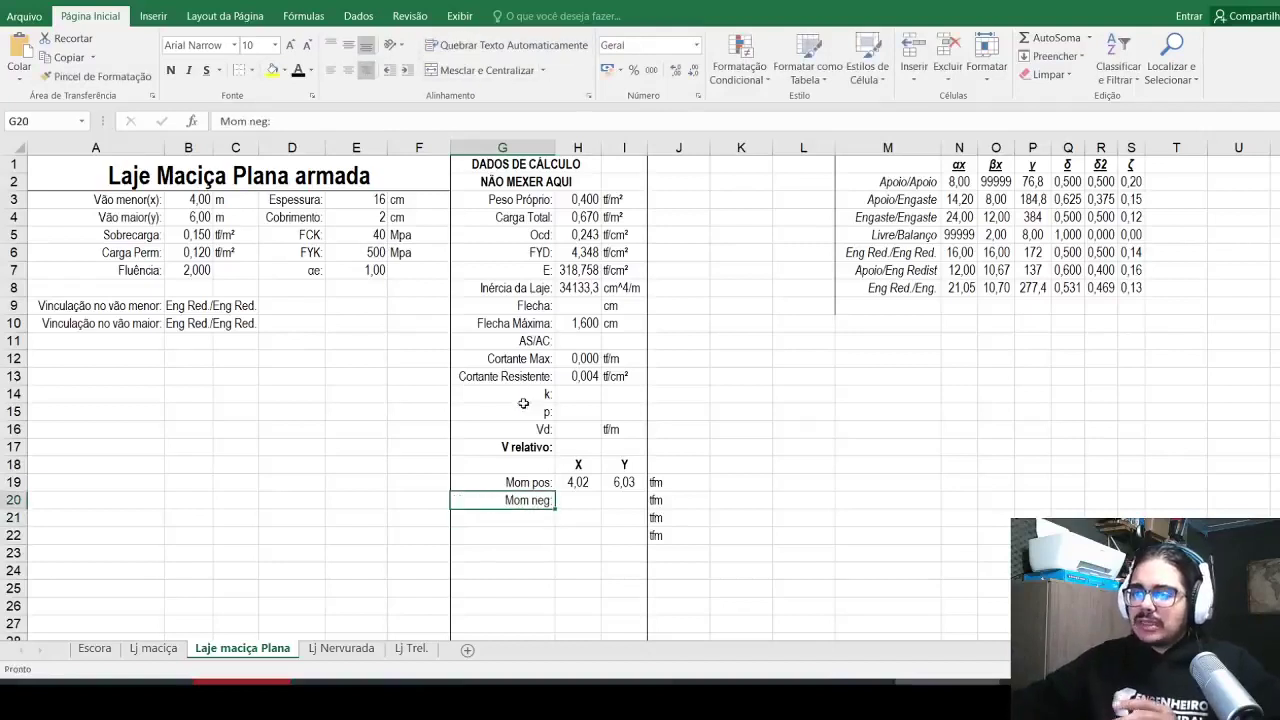
Step: Reuse the H19 formula text in H20 for the X negative moment, changing the PROCV column index to 3
{"action": "left_click", "coordinate": [580, 480]}
{"action": "left_click", "coordinate": [430, 121]}
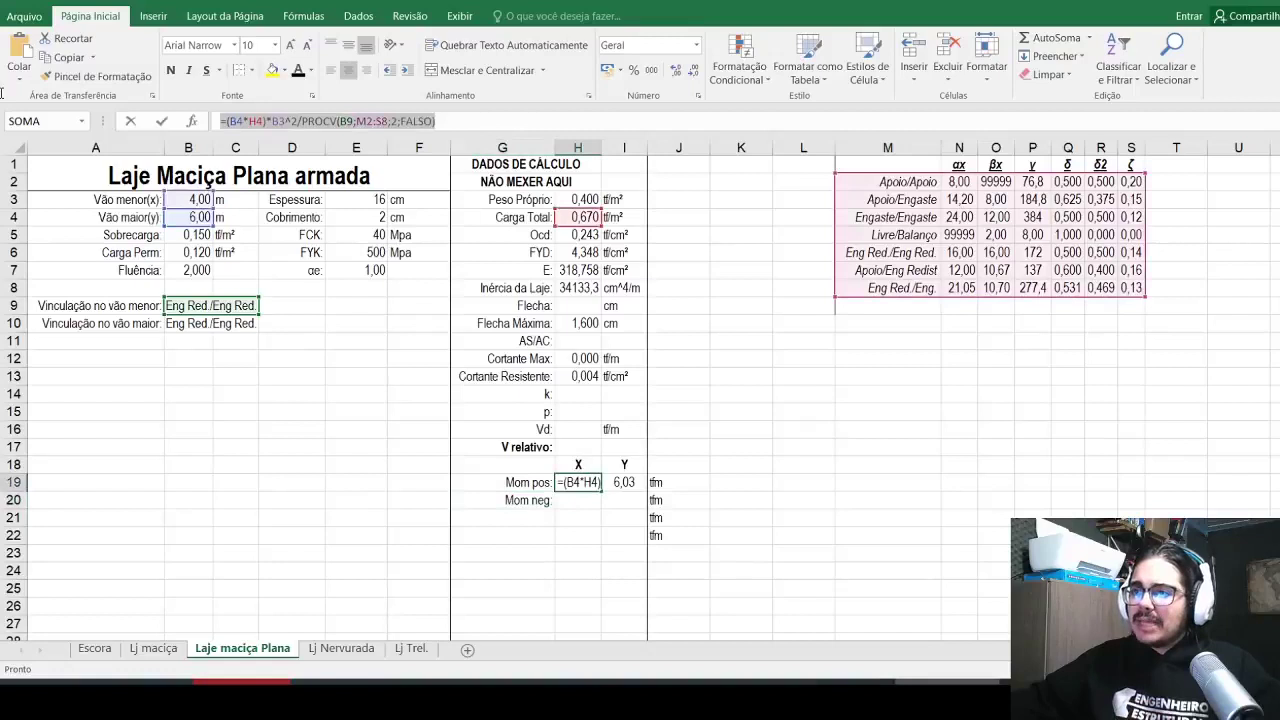
{"action": "key", "text": "Escape"}
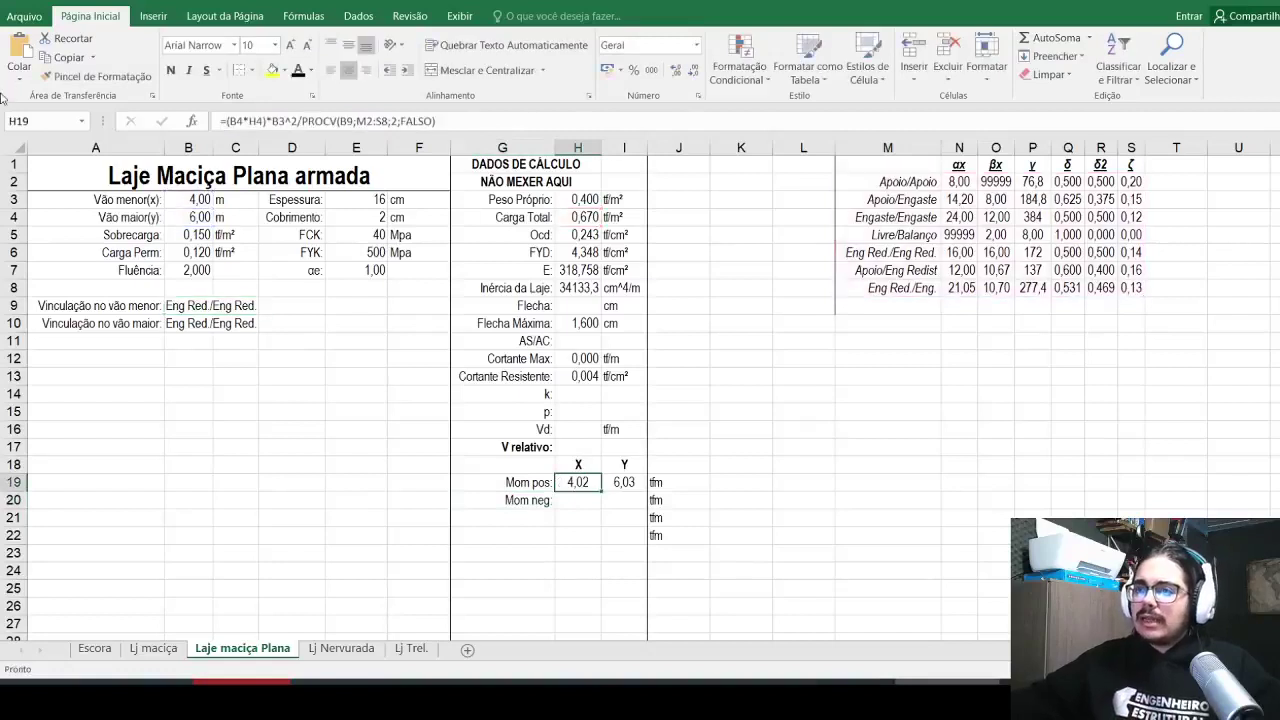
{"action": "key", "text": "Down"}
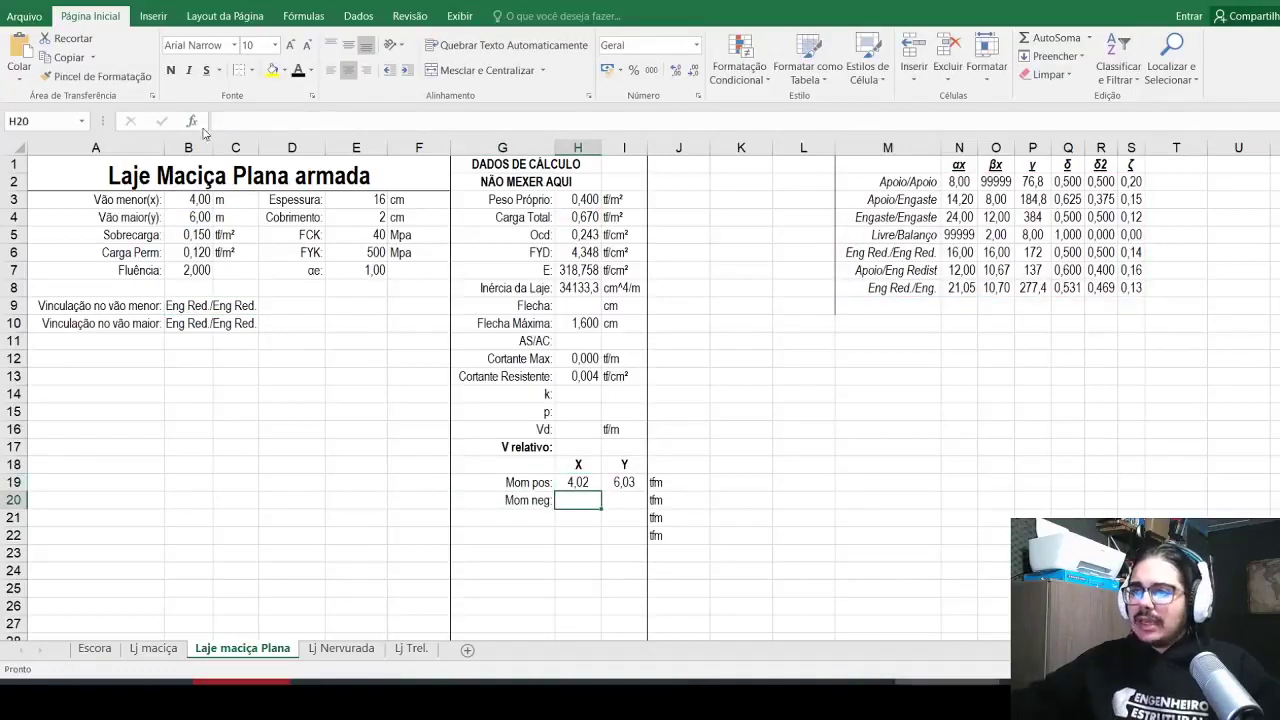
{"action": "left_click", "coordinate": [296, 121]}
{"action": "key", "text": "ctrl+v"}
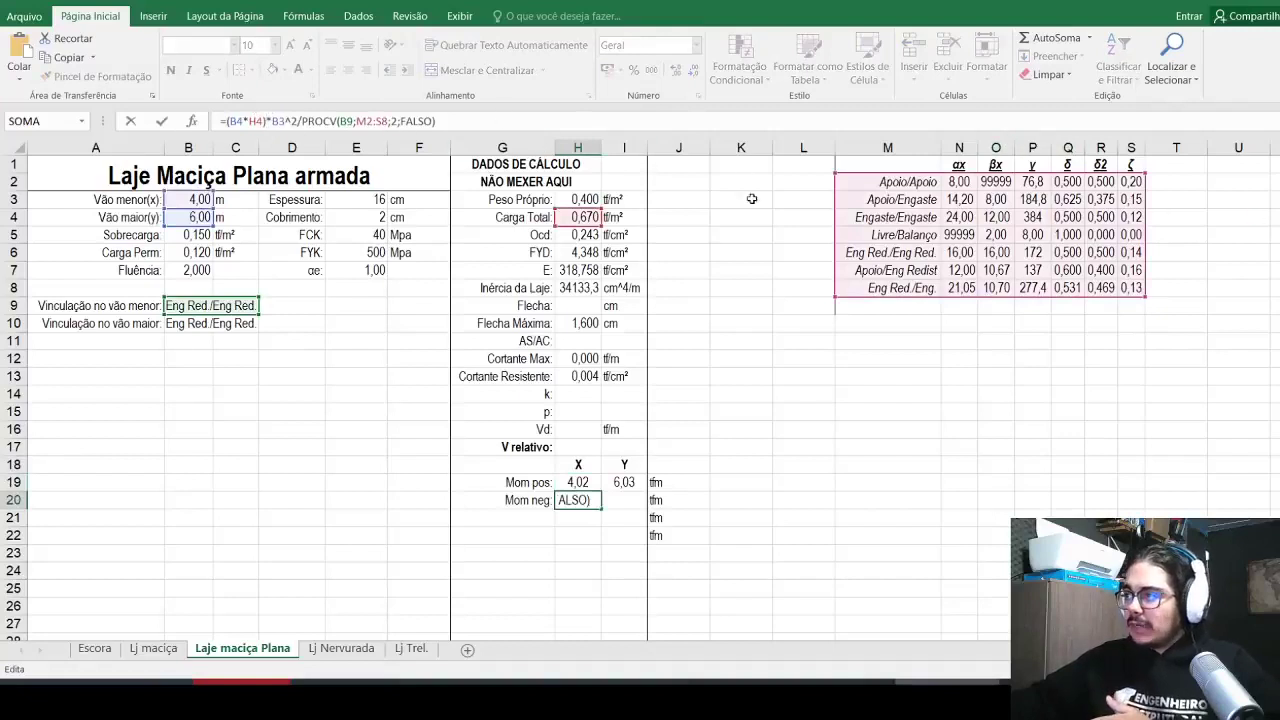
{"action": "double_click", "coordinate": [394, 121]}
{"action": "type", "text": "3"}
{"action": "key", "text": "Return"}
Step: Reuse the I19 formula text in I20 for the Y negative moment, changing the PROCV column index to 3
{"action": "key", "text": "Up"}
{"action": "key", "text": "Right"}
{"action": "key", "text": "Up"}
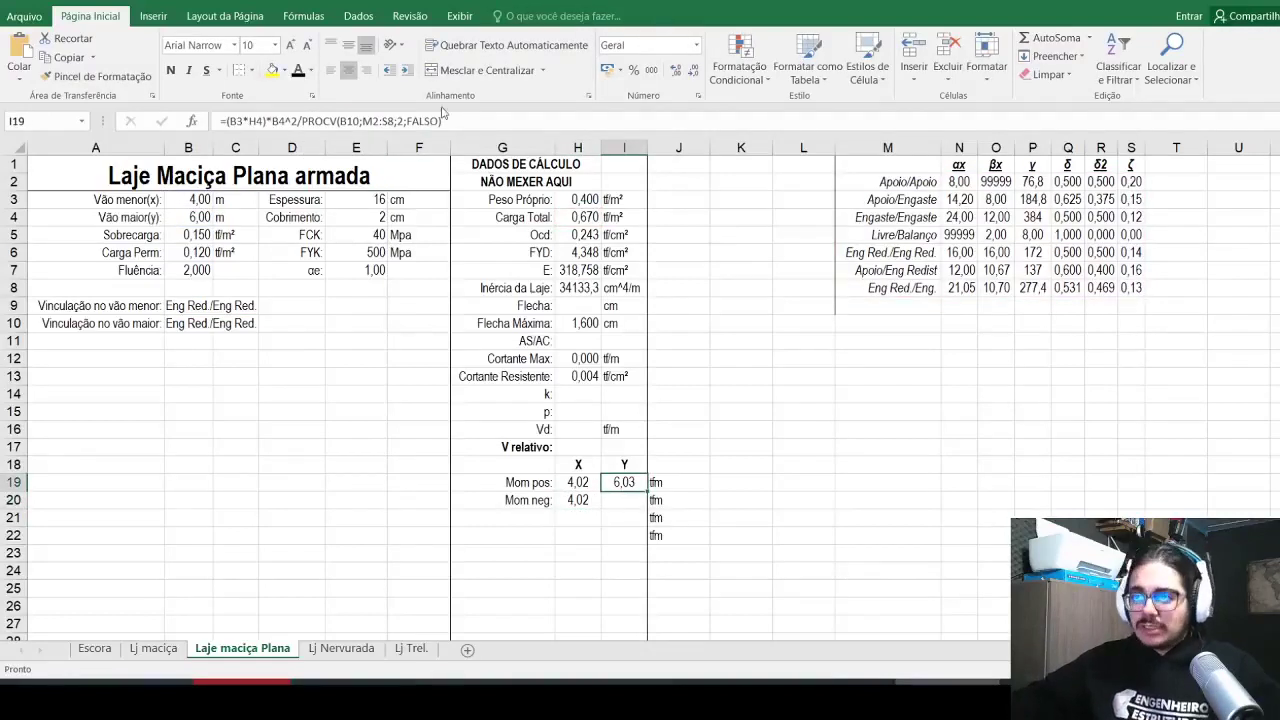
{"action": "key", "text": "F2"}
{"action": "key", "text": "Return"}
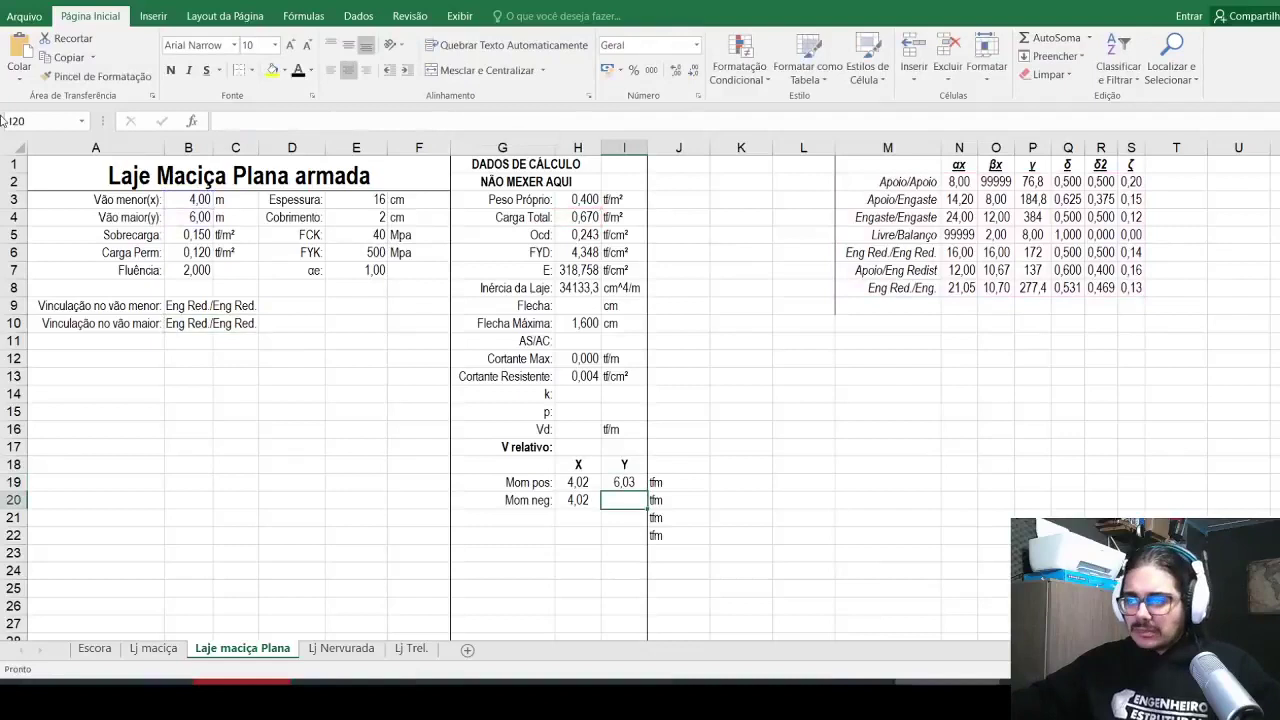
{"action": "left_click", "coordinate": [248, 122]}
{"action": "key", "text": "ctrl+v"}
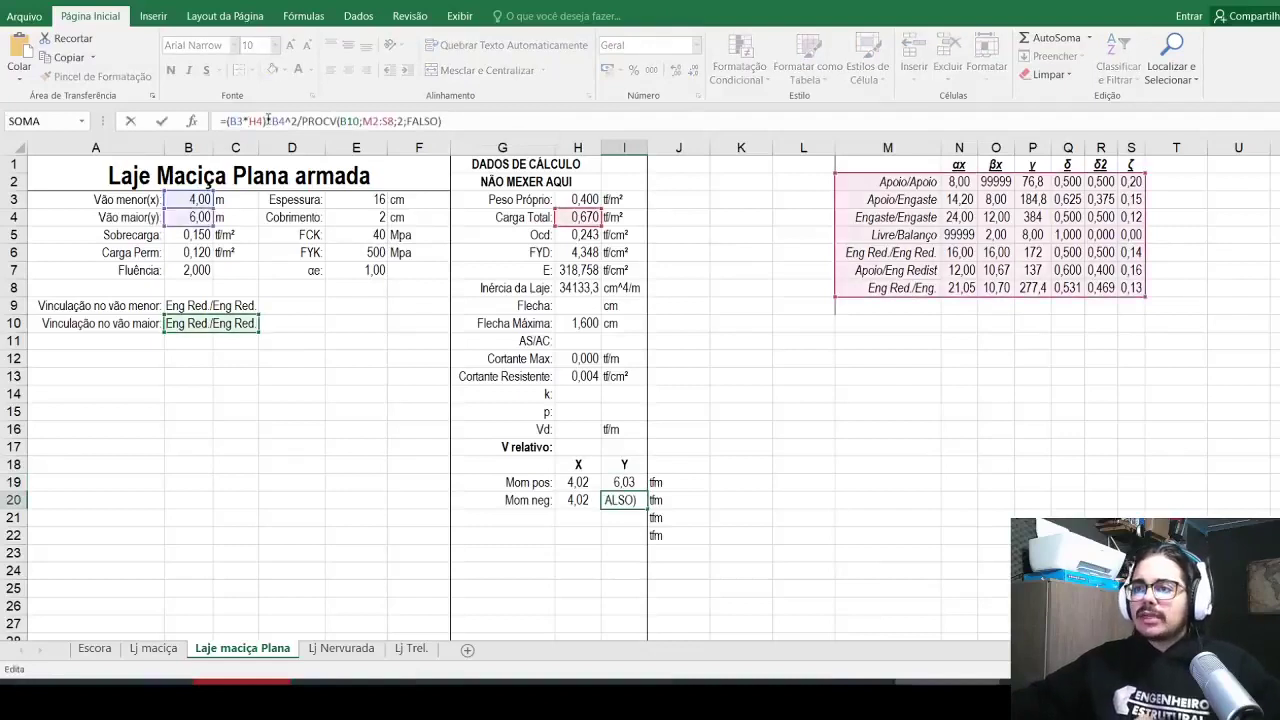
{"action": "left_click", "coordinate": [393, 121]}
{"action": "double_click", "coordinate": [399, 121]}
{"action": "type", "text": "3"}
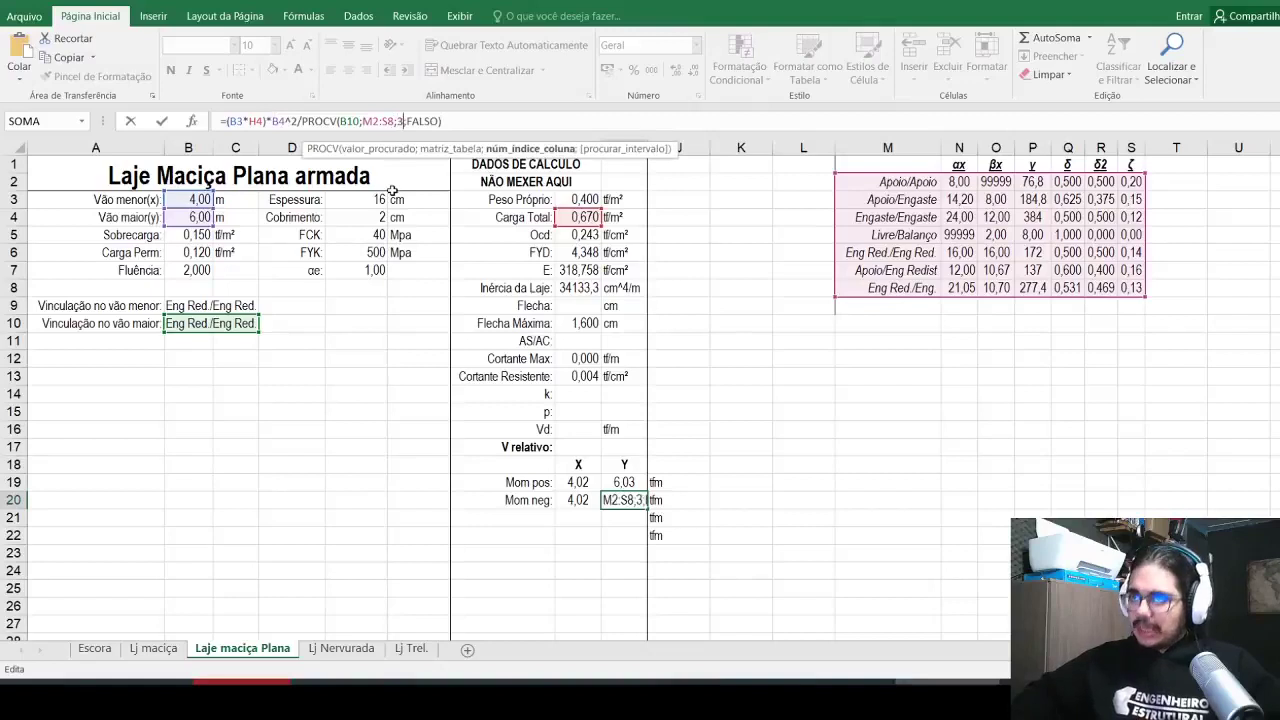
{"action": "key", "text": "Return"}
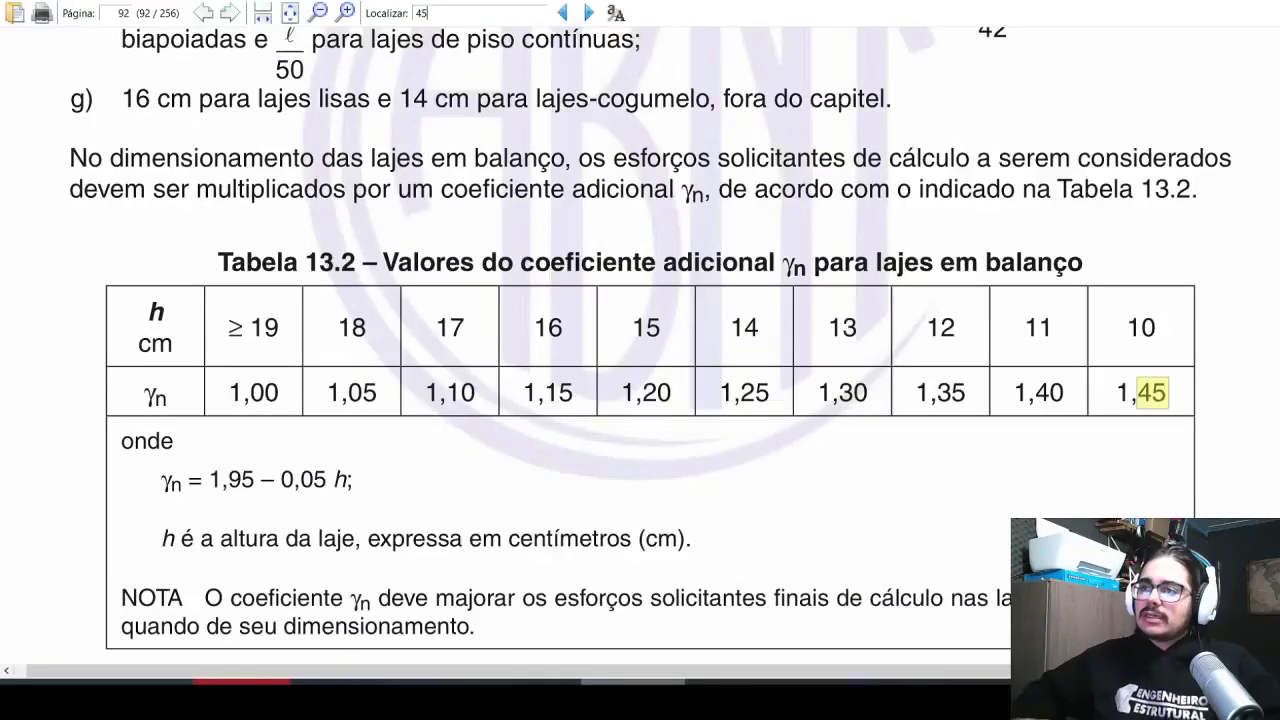
Step: Search the NBR 6118:2014 PDF for "45 %" and read the moment distribution rules and the strip layout in Figura 14.9
{"action": "type", "text": "%"}
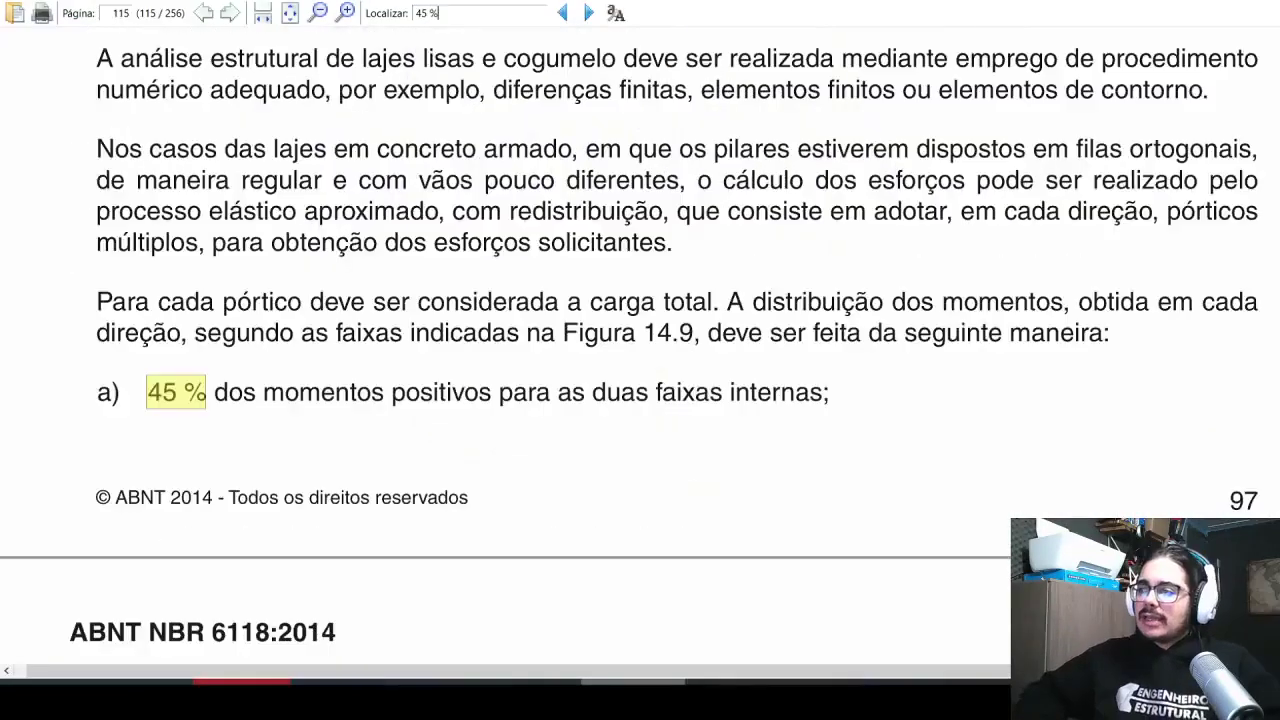
{"action": "scroll", "coordinate": [634, 640], "scroll_direction": "down", "scroll_amount": 4, "text": "ctrl"}
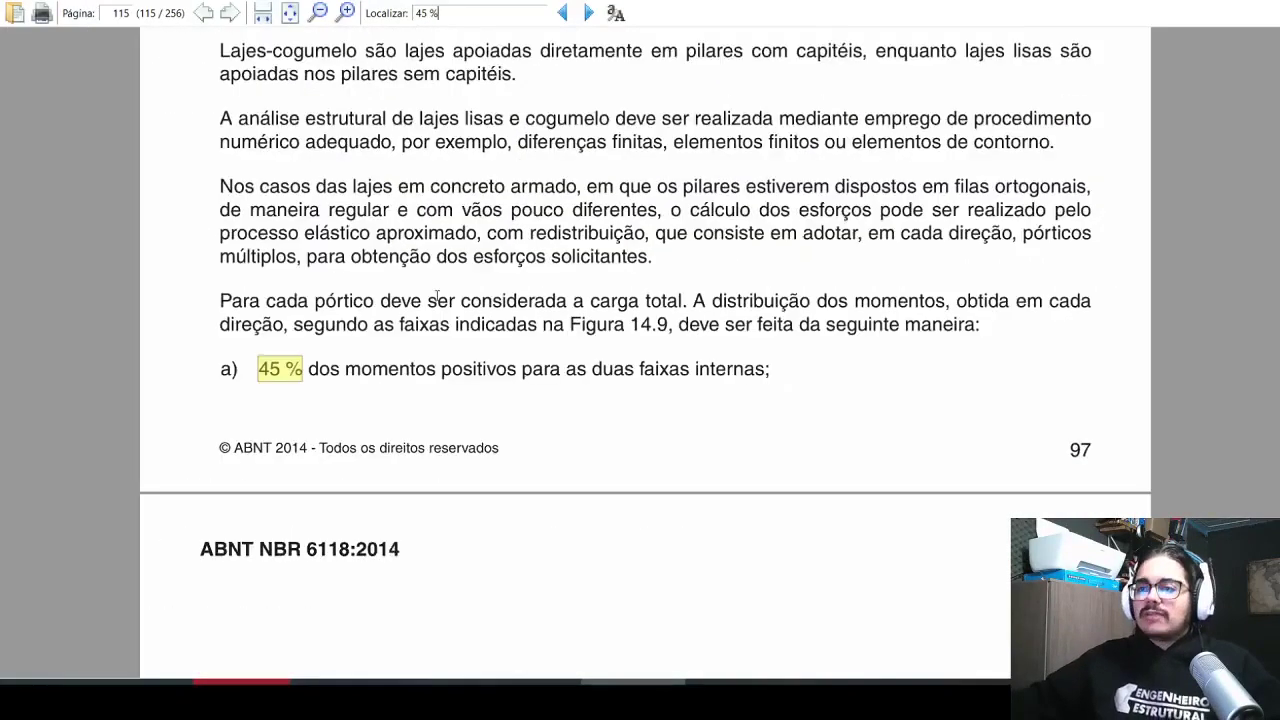
{"action": "scroll", "coordinate": [435, 250], "scroll_direction": "down", "scroll_amount": 3}
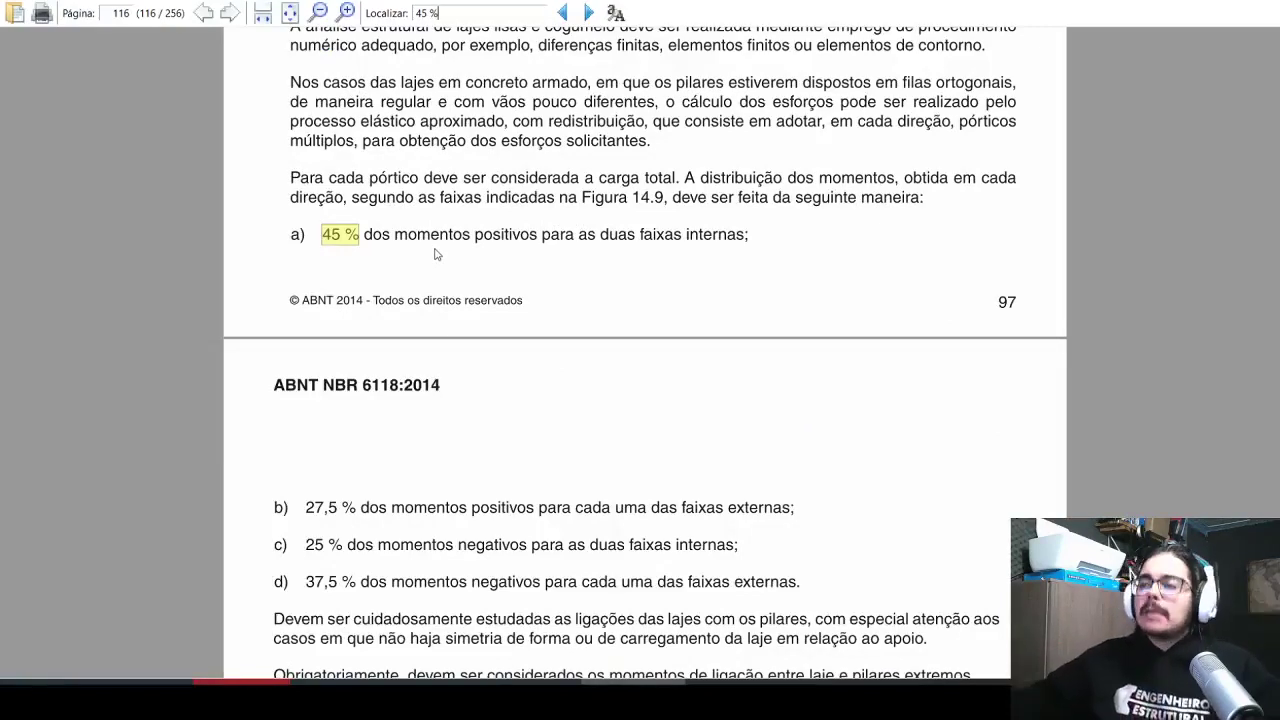
{"action": "scroll", "coordinate": [435, 254], "scroll_direction": "down", "scroll_amount": 3}
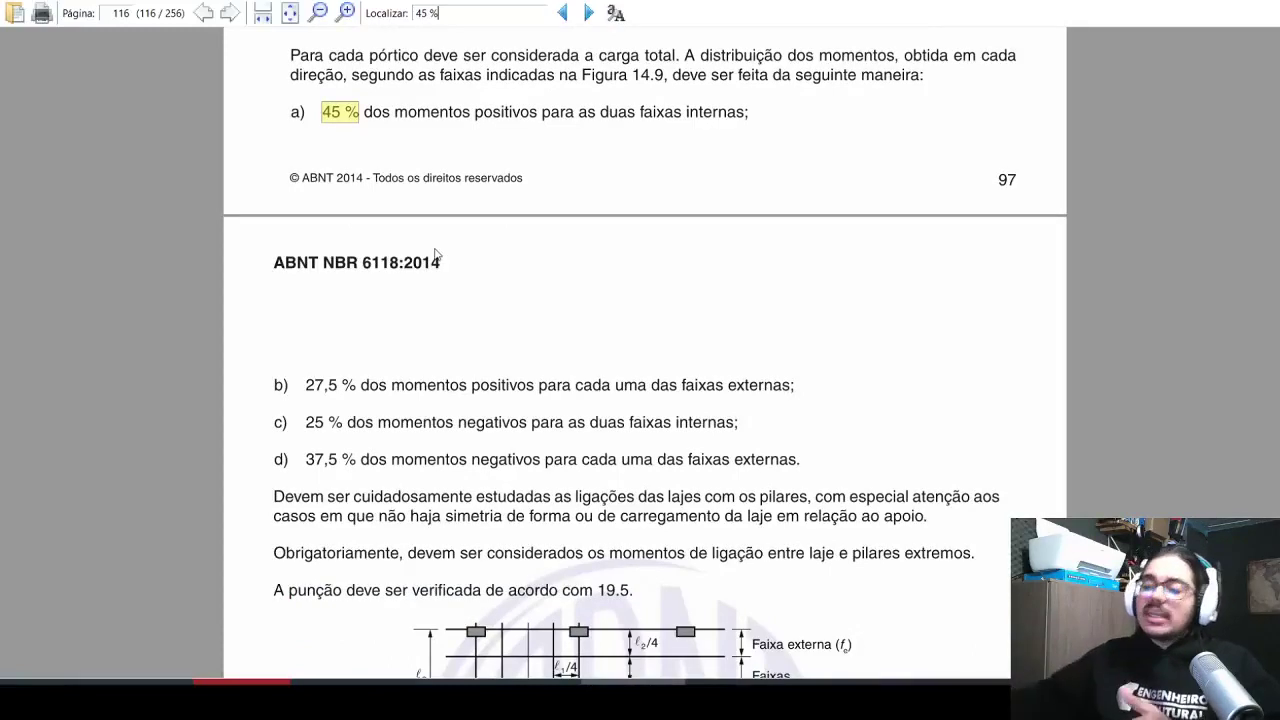
{"action": "scroll", "coordinate": [435, 254], "scroll_direction": "down", "scroll_amount": 7}
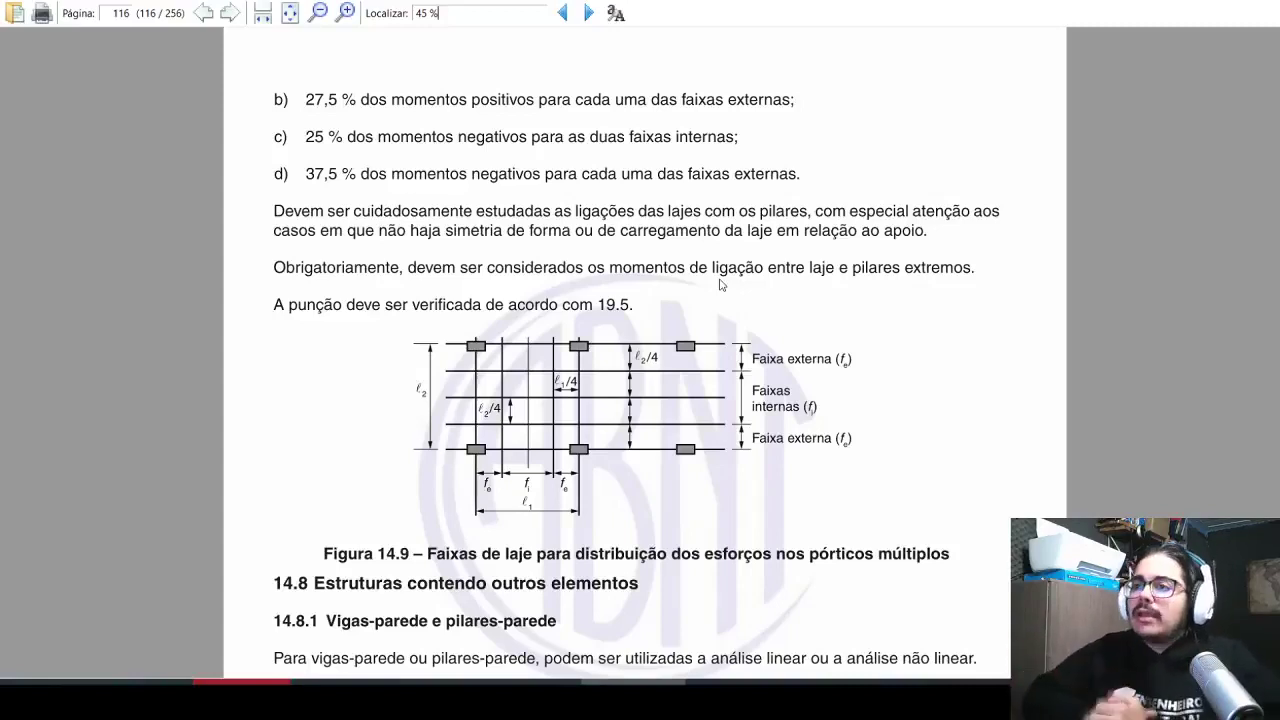
{"action": "scroll", "coordinate": [620, 248], "scroll_direction": "up", "scroll_amount": 3}
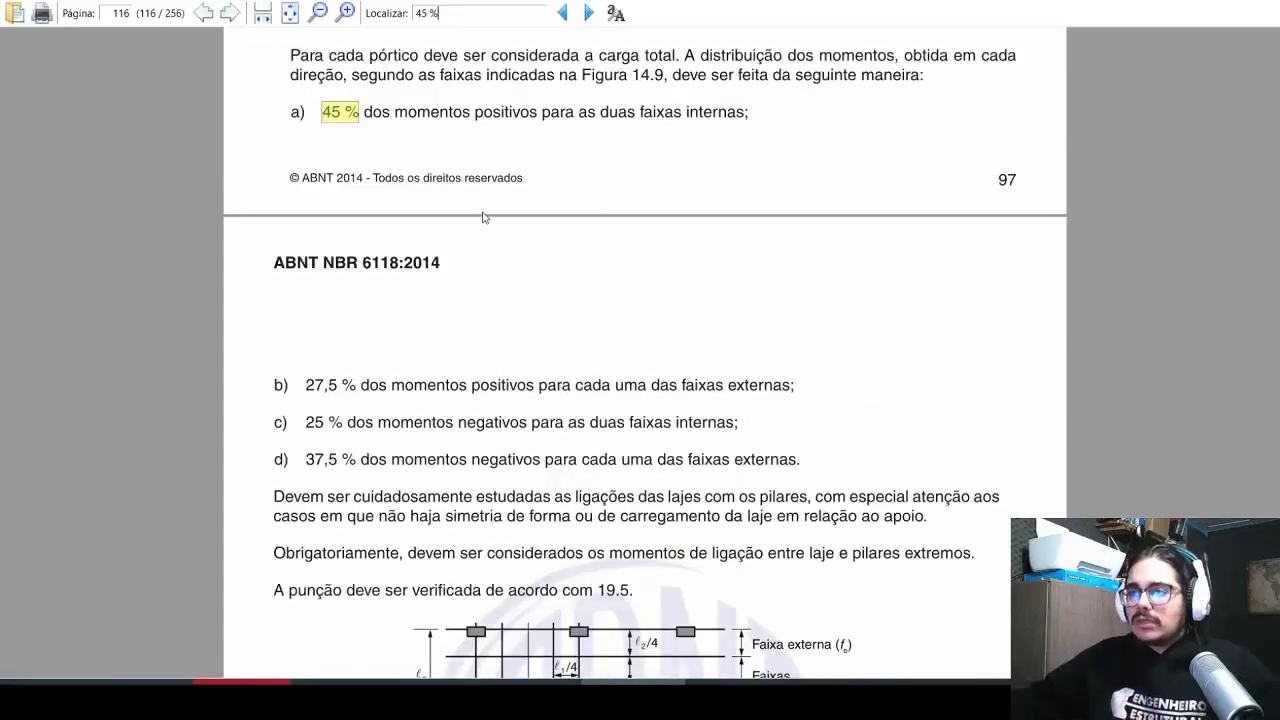
{"action": "scroll", "coordinate": [483, 217], "scroll_direction": "up", "scroll_amount": 2}
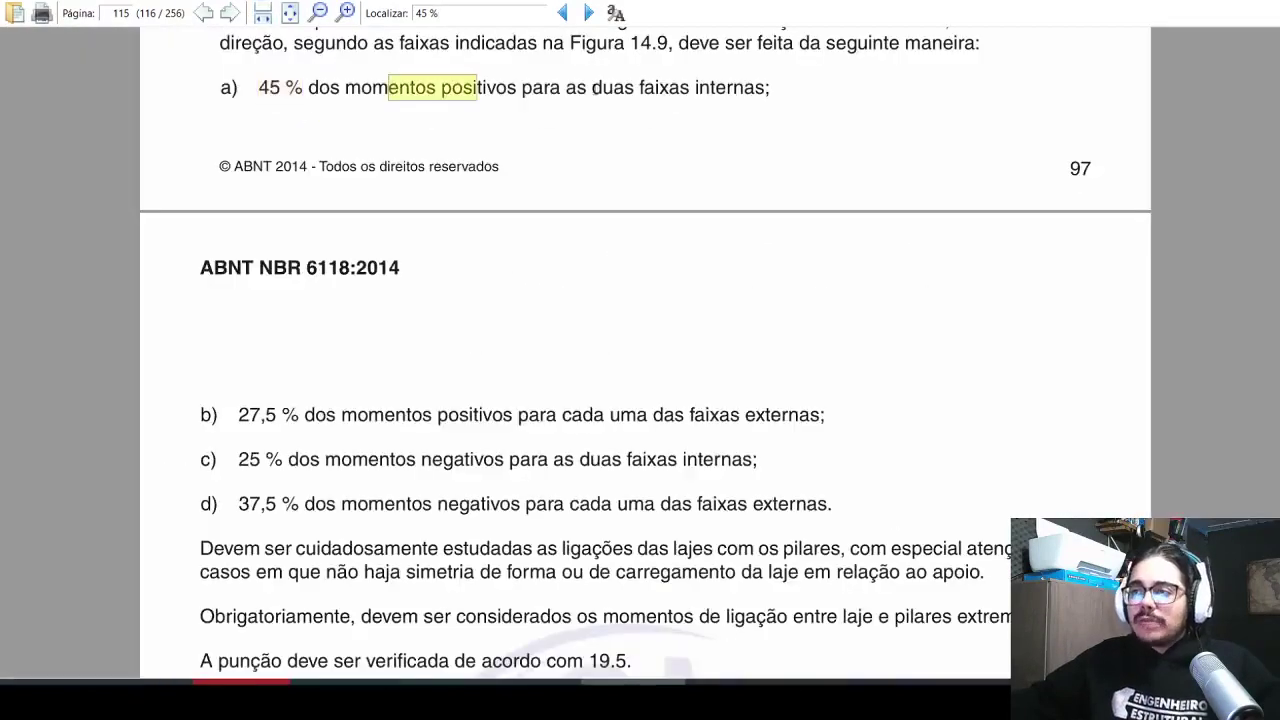
{"action": "scroll", "coordinate": [500, 245], "scroll_direction": "down", "scroll_amount": 5}
{"action": "scroll", "coordinate": [497, 249], "scroll_direction": "up", "scroll_amount": 2}
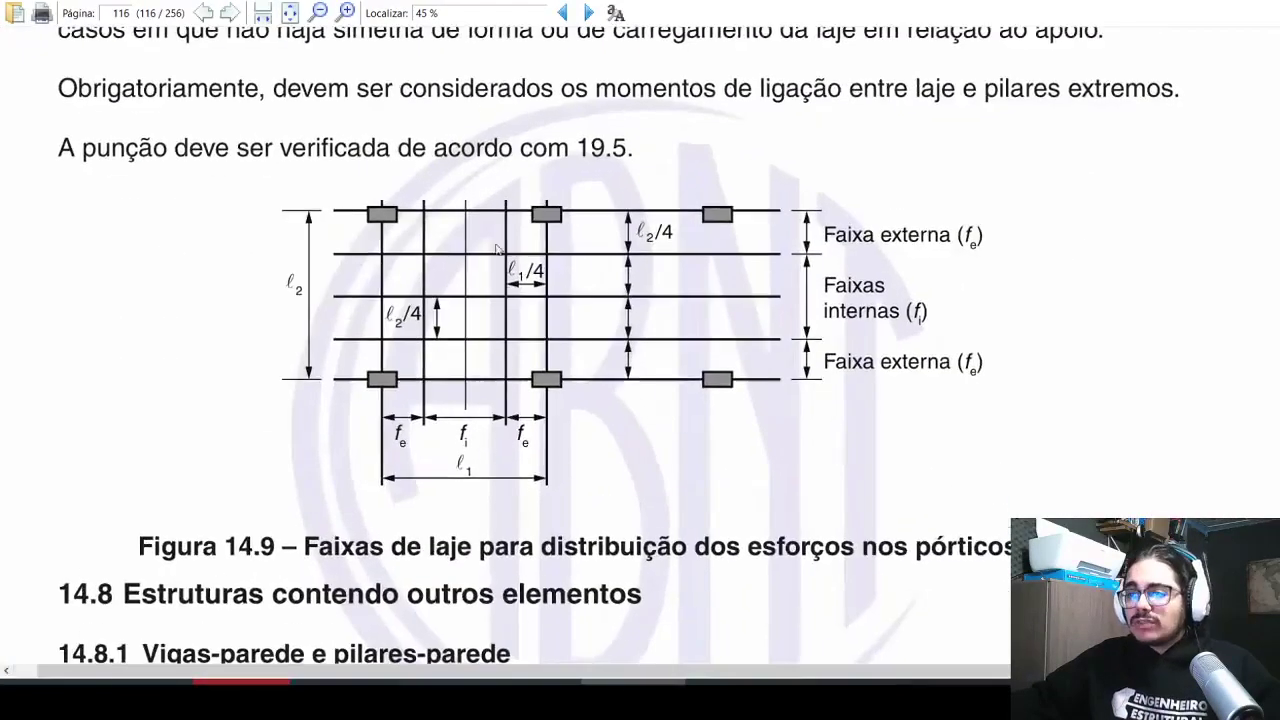
Step: Switch back to Excel, enter the label "Mom pos interno:" in G21 and right-align it
{"action": "key", "text": "alt+Tab"}
{"action": "left_click", "coordinate": [518, 498]}
{"action": "left_click", "coordinate": [516, 518]}
{"action": "type", "text": "M"}
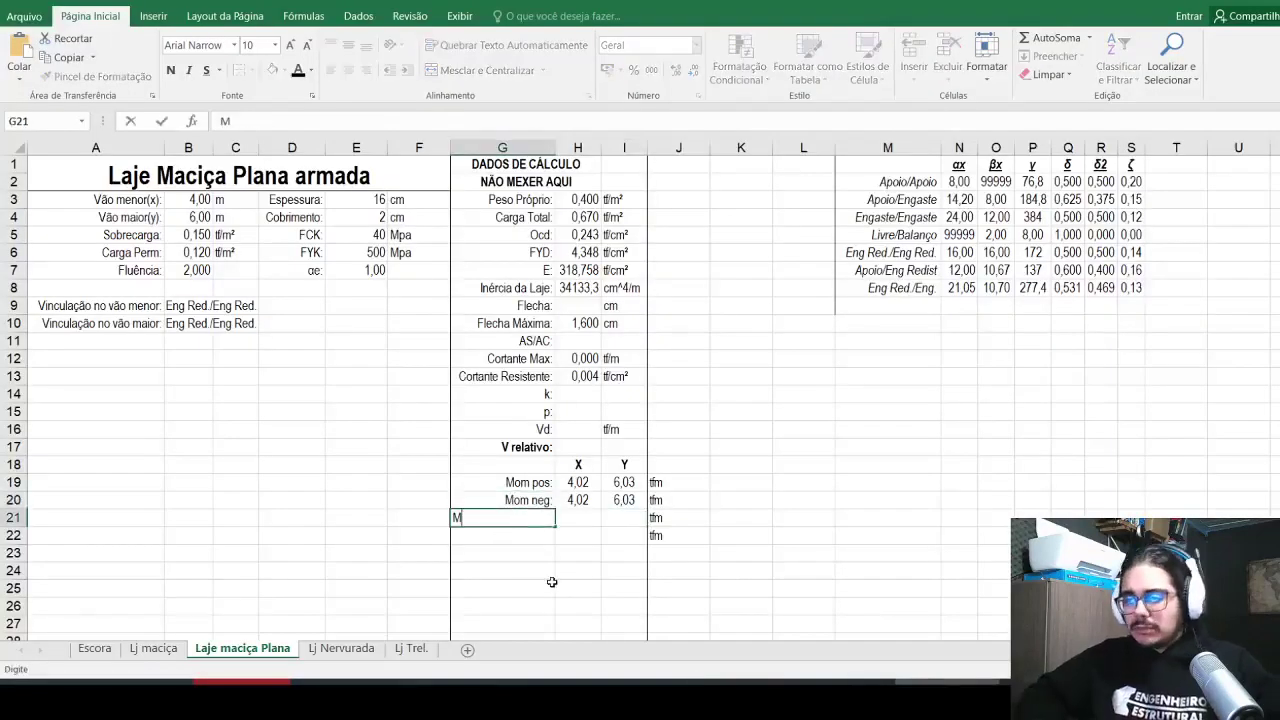
{"action": "type", "text": "om pos interno:"}
{"action": "key", "text": "Return"}
{"action": "key", "text": "Up"}
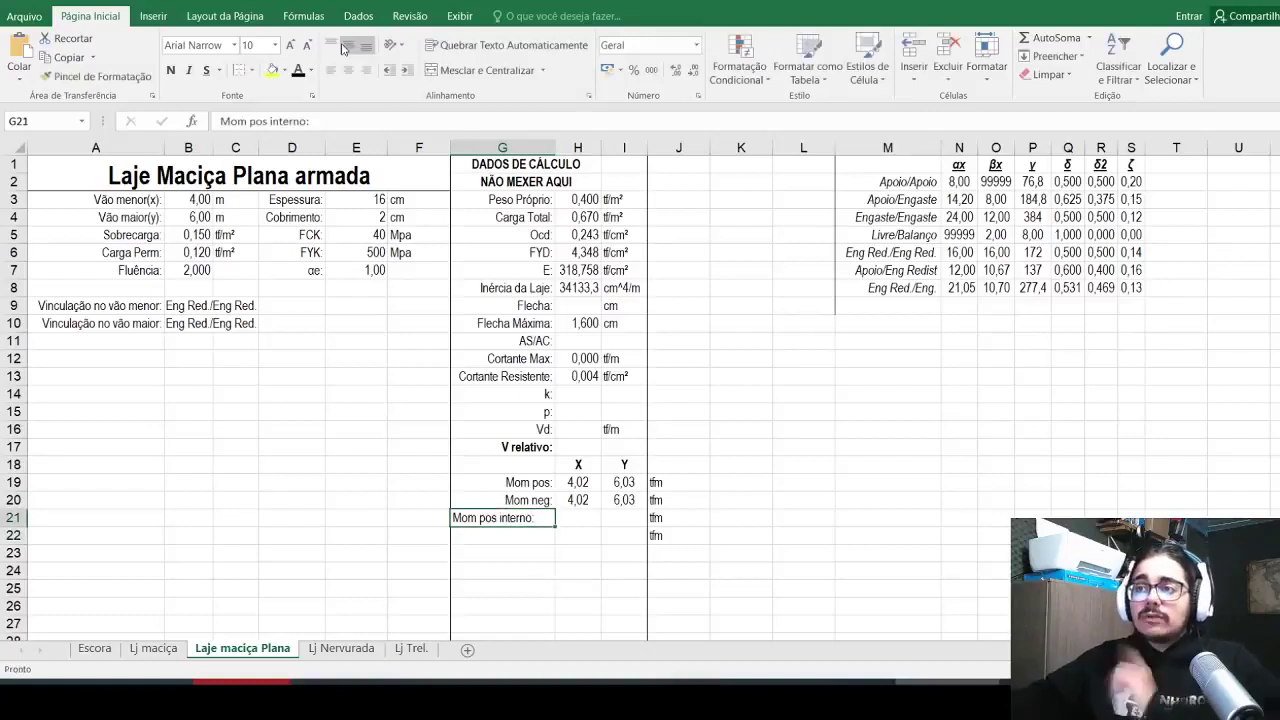
{"action": "left_click", "coordinate": [366, 70]}
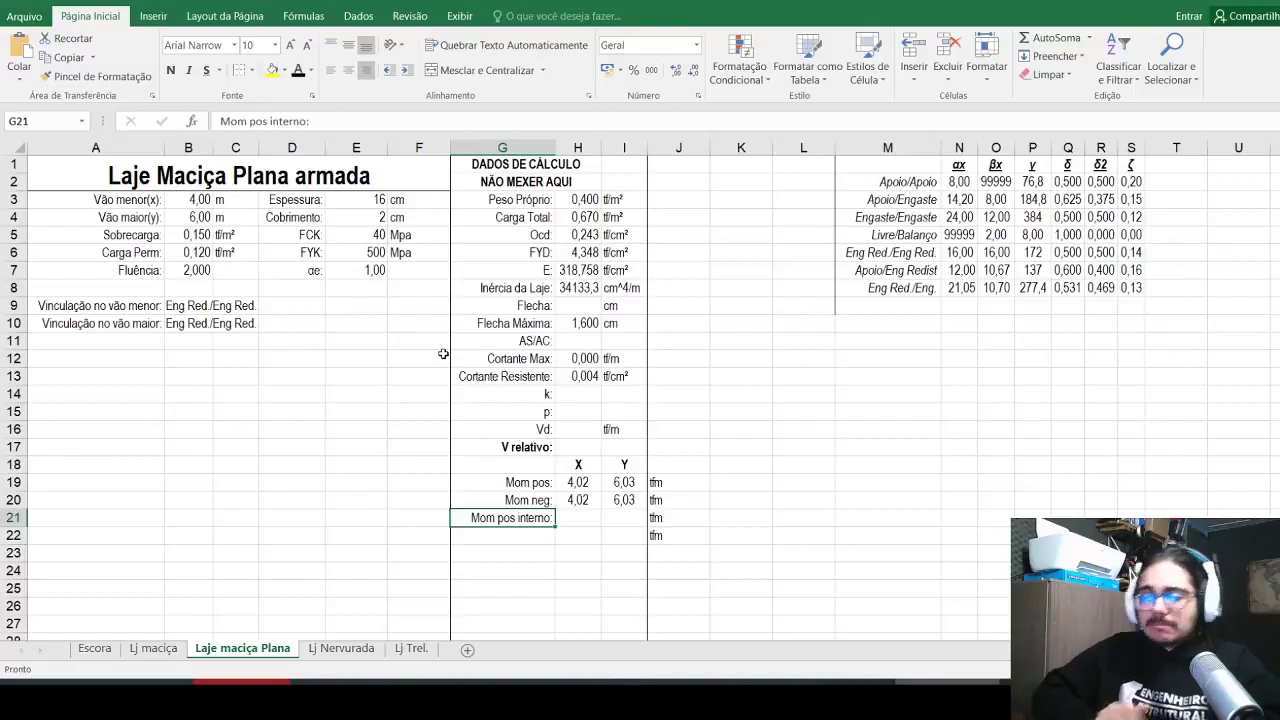
Step: Recheck in the NBR 6118 PDF the share of positive moments for the two internal strips, then return to cell H21
{"action": "key", "text": "Right"}
{"action": "type", "text": "="}
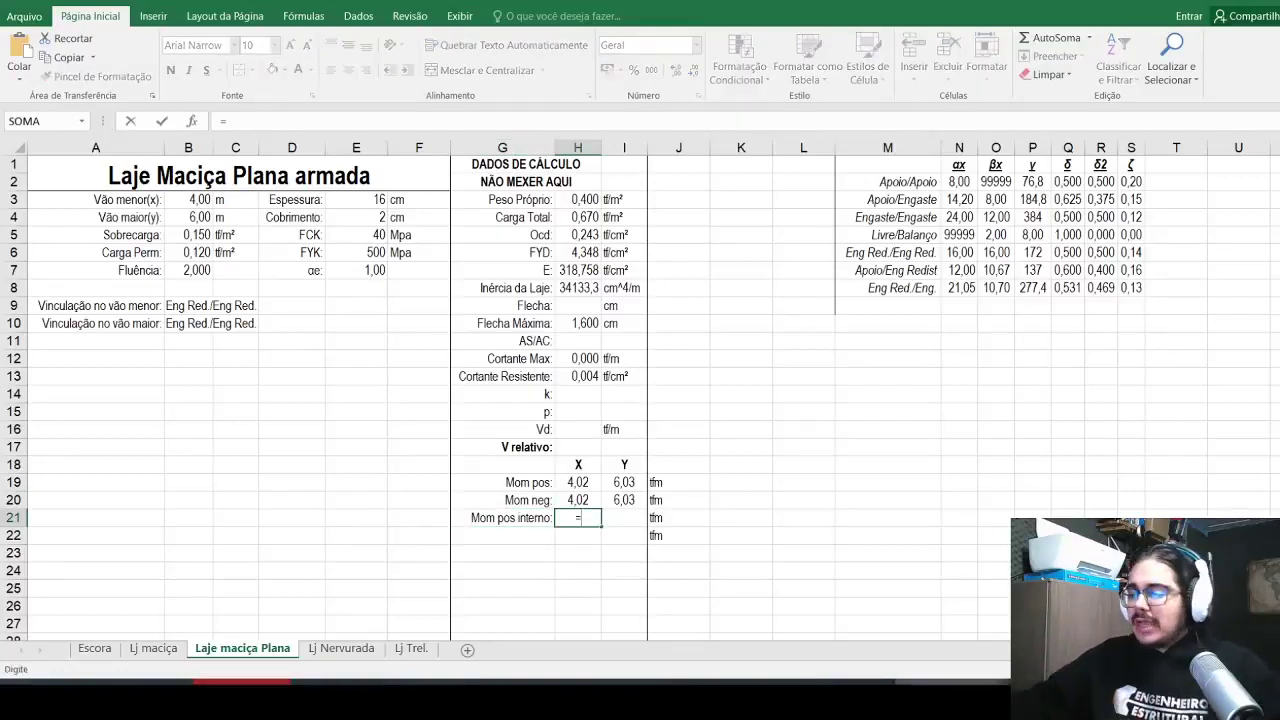
{"action": "key", "text": "alt+Tab"}
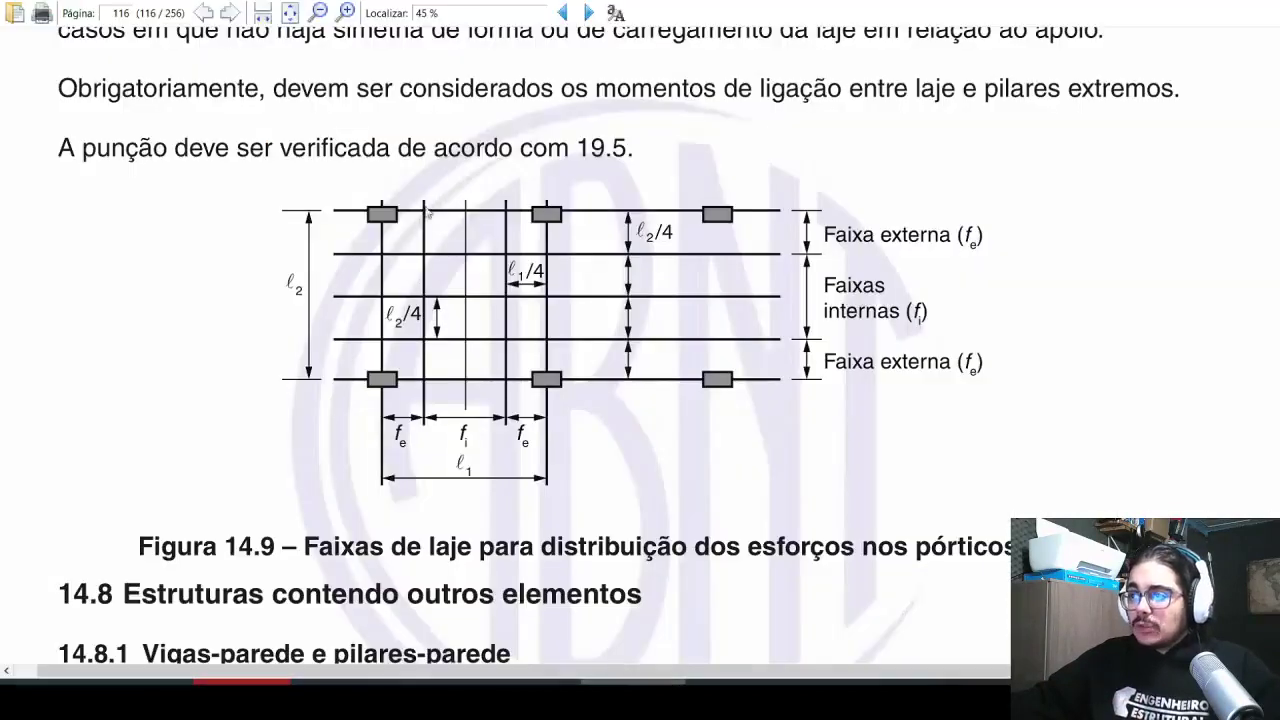
{"action": "scroll", "coordinate": [441, 274], "scroll_direction": "up", "scroll_amount": 10}
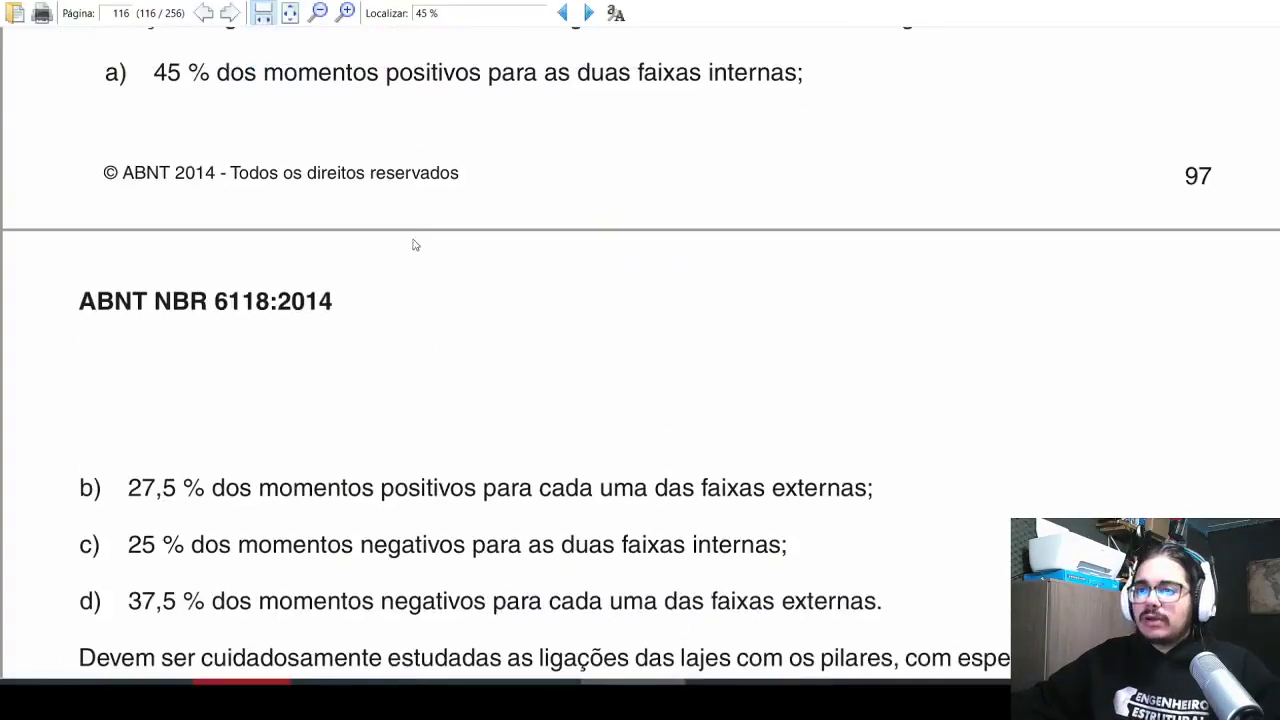
{"action": "left_click_drag", "start_coordinate": [242, 263], "coordinate": [630, 268]}
{"action": "left_click", "coordinate": [646, 337]}
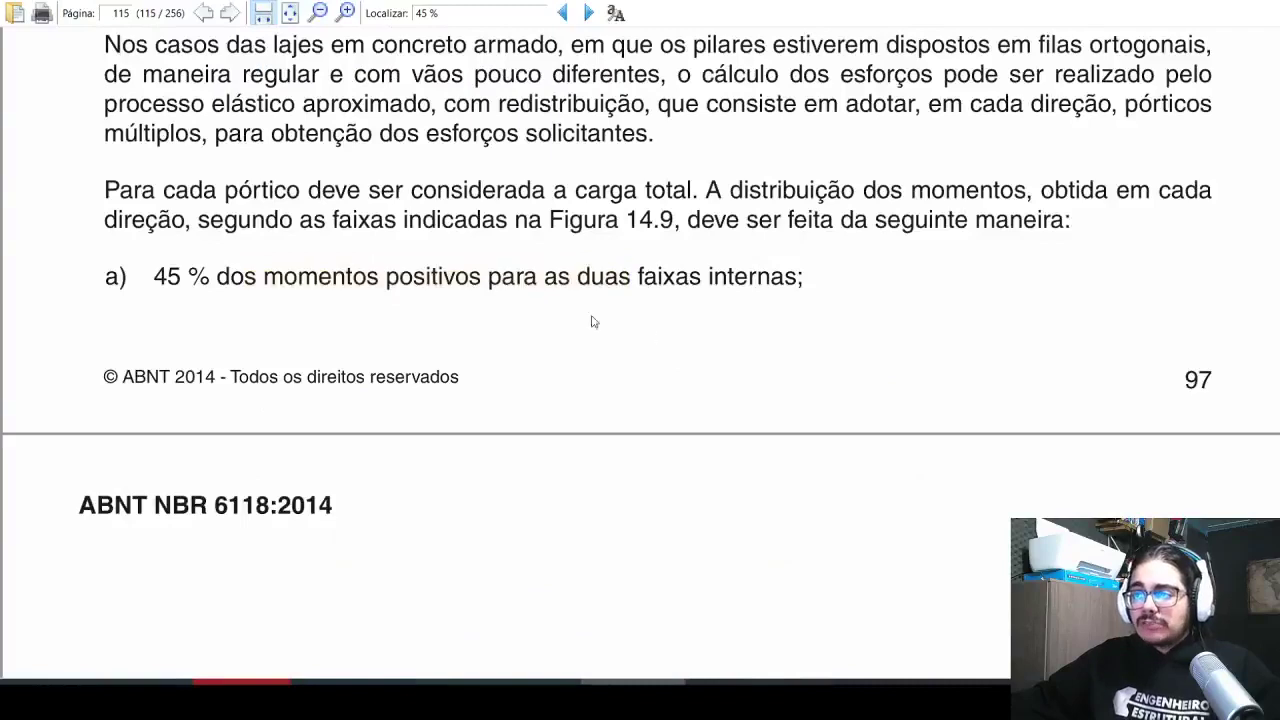
{"action": "key", "text": "alt+Tab"}
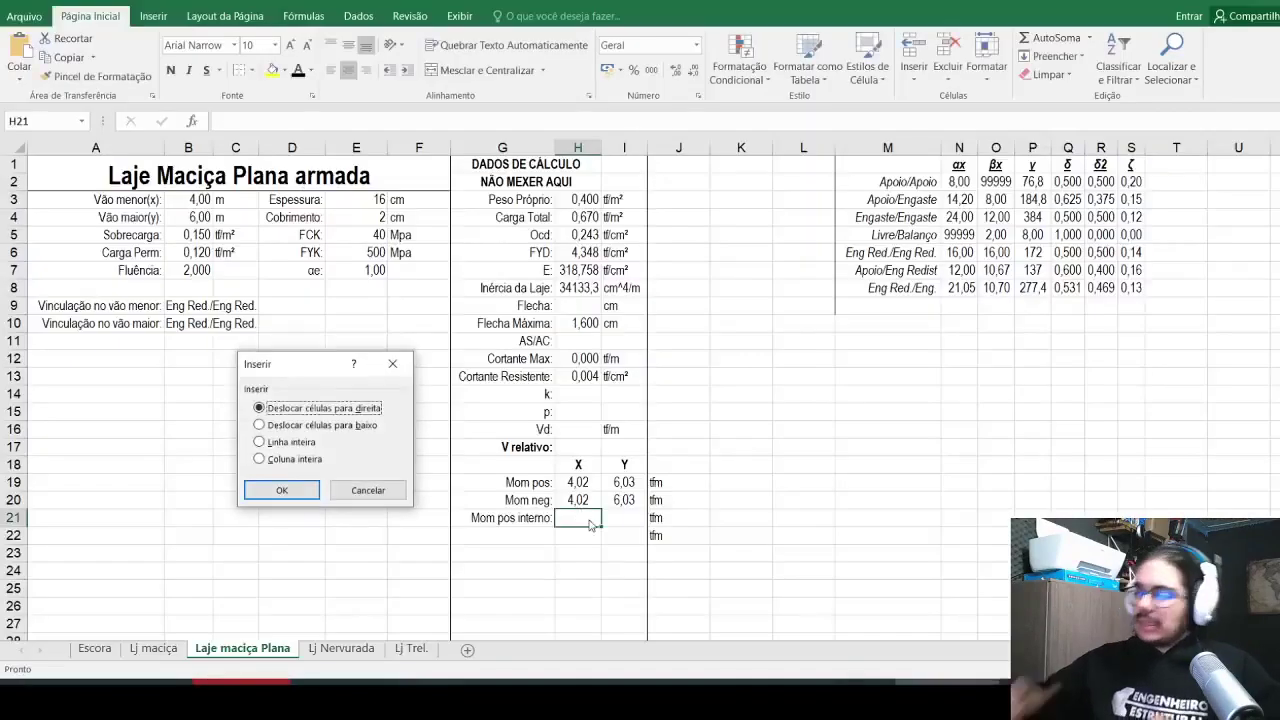
{"action": "key", "text": "Escape"}
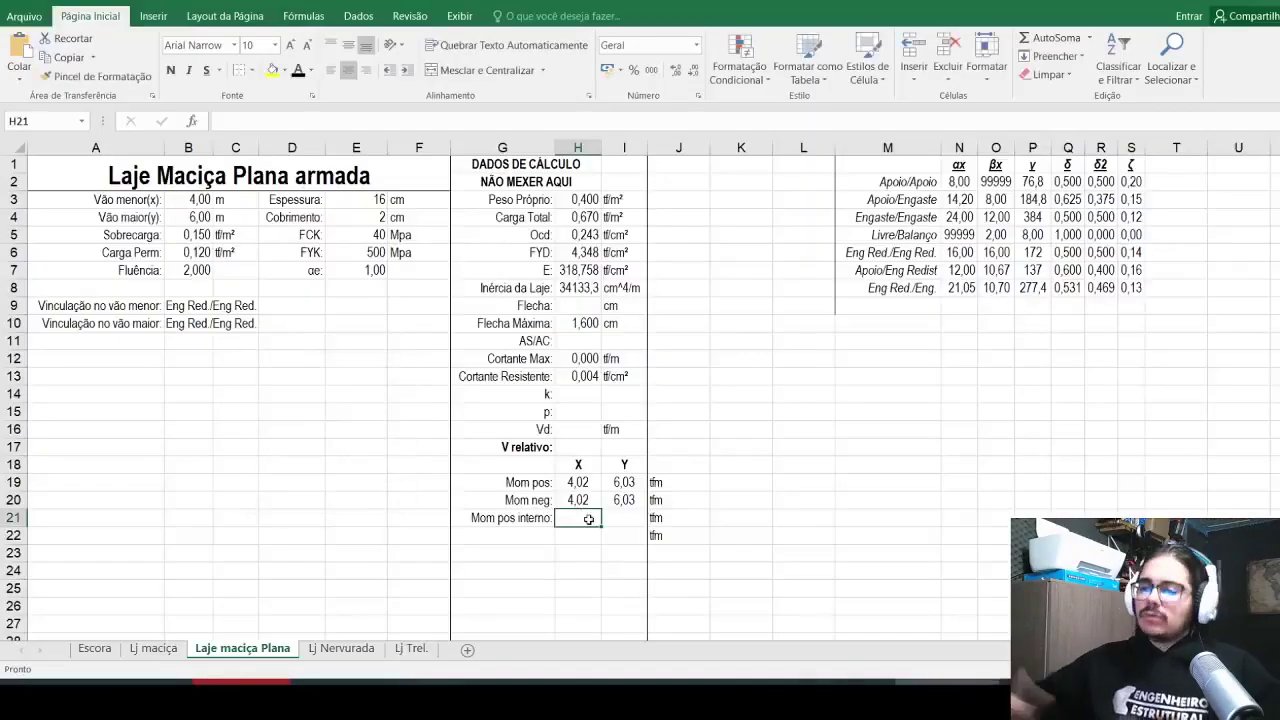
Step: Enter the formula =H19*0,45/(B4/2) in H21 for the internal positive moment in X
{"action": "type", "text": "="}
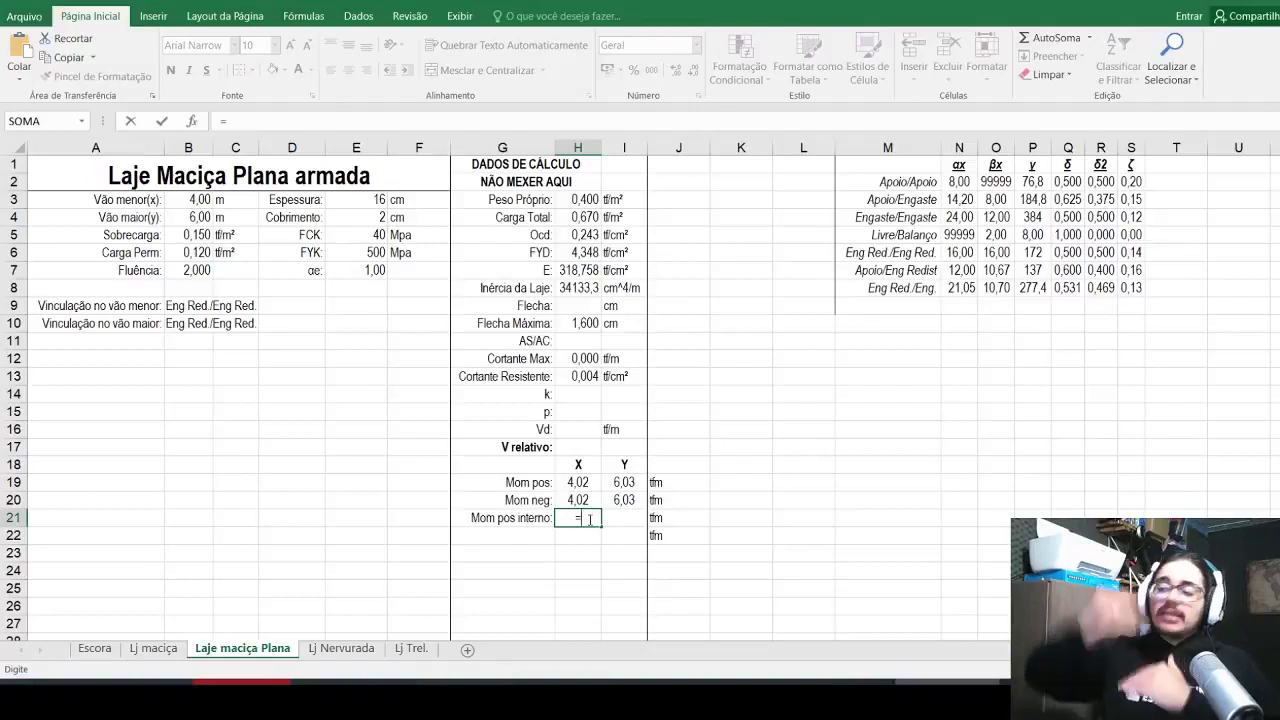
{"action": "left_click", "coordinate": [578, 483]}
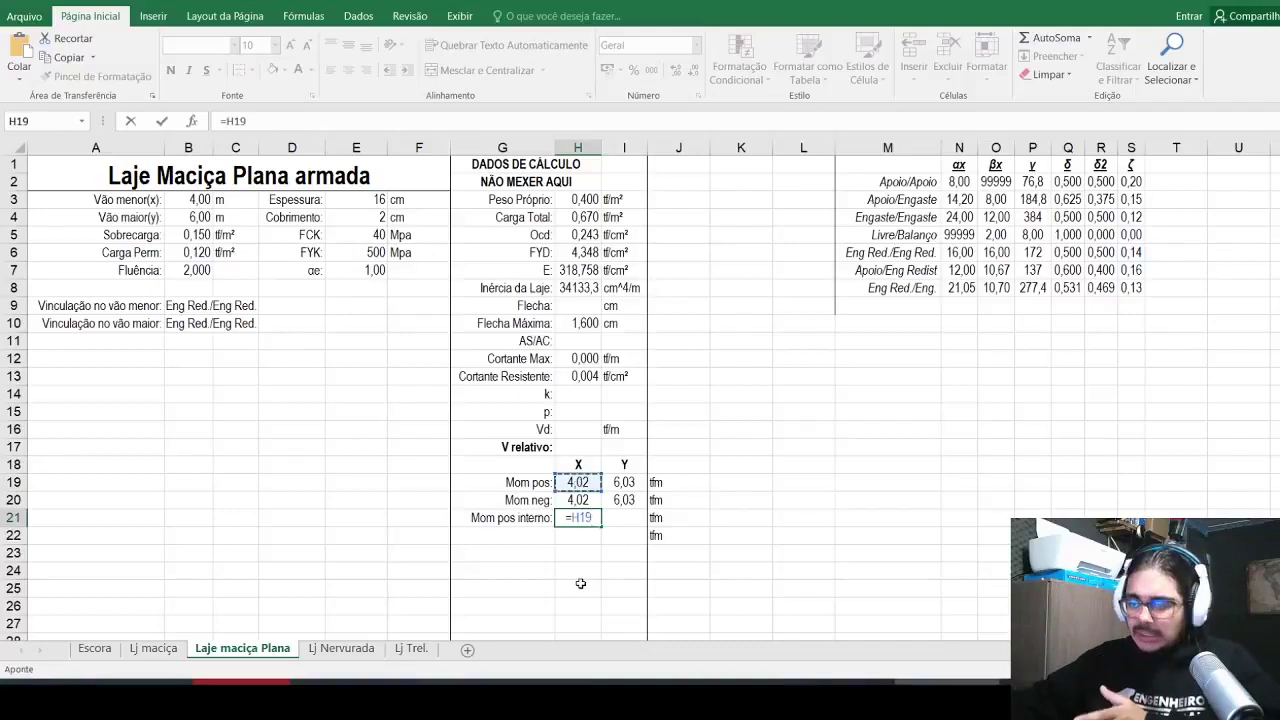
{"action": "type", "text": "*0,45"}
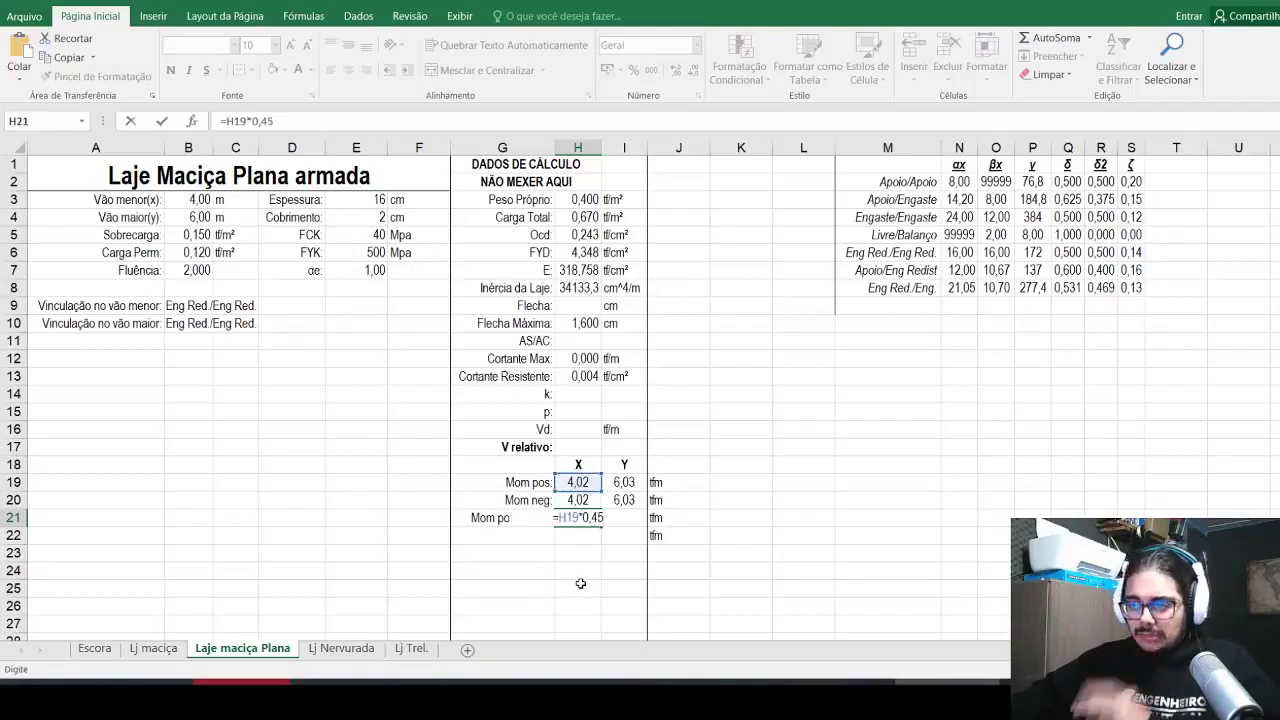
{"action": "type", "text": "/("}
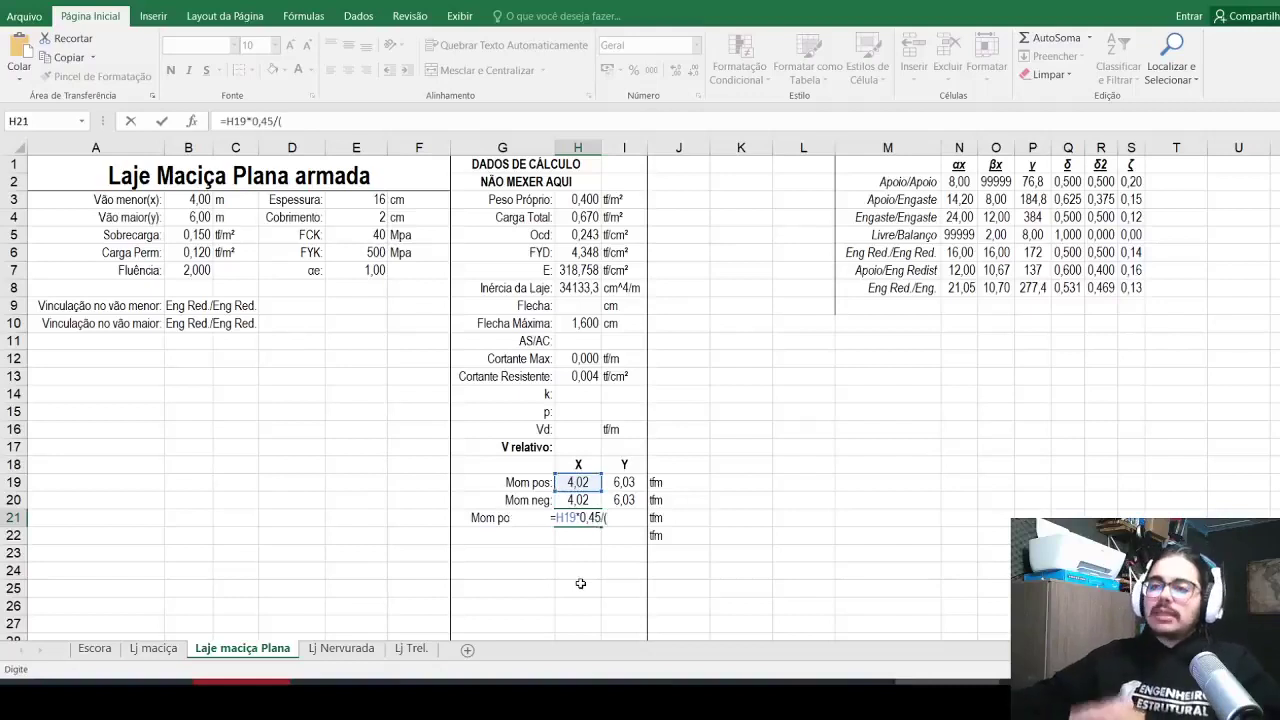
{"action": "left_click", "coordinate": [188, 214]}
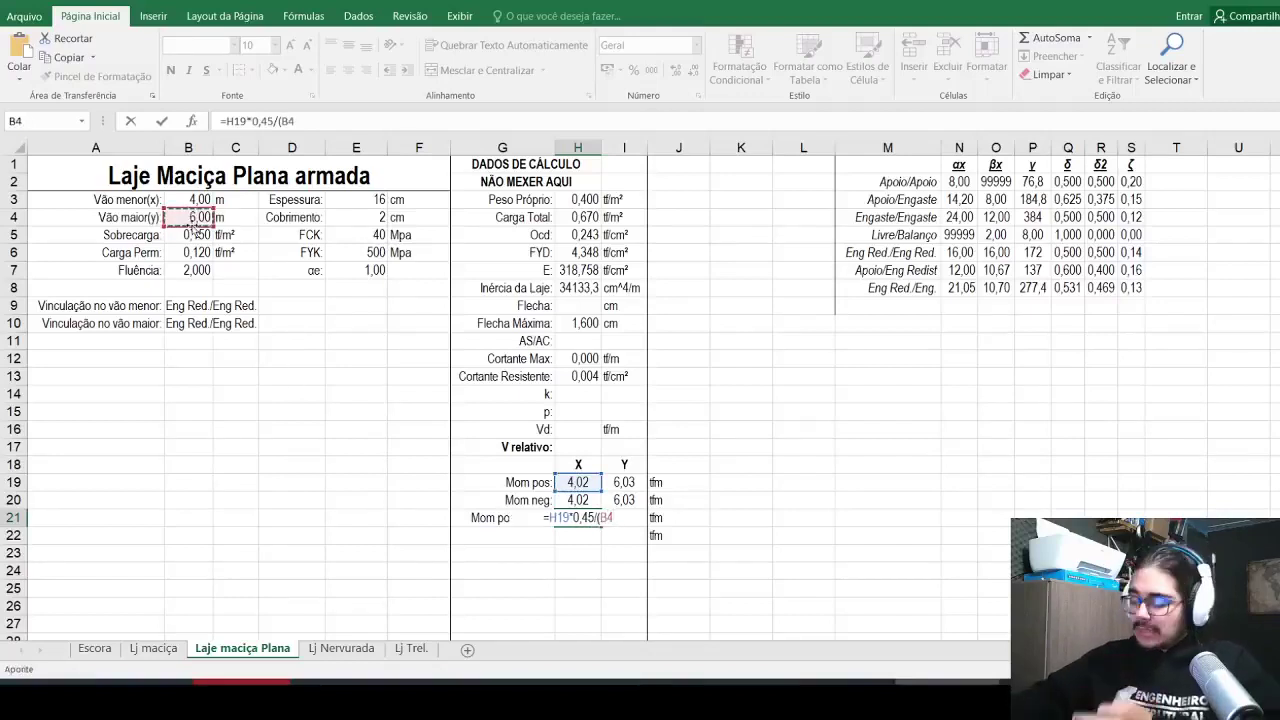
{"action": "type", "text": "/2"}
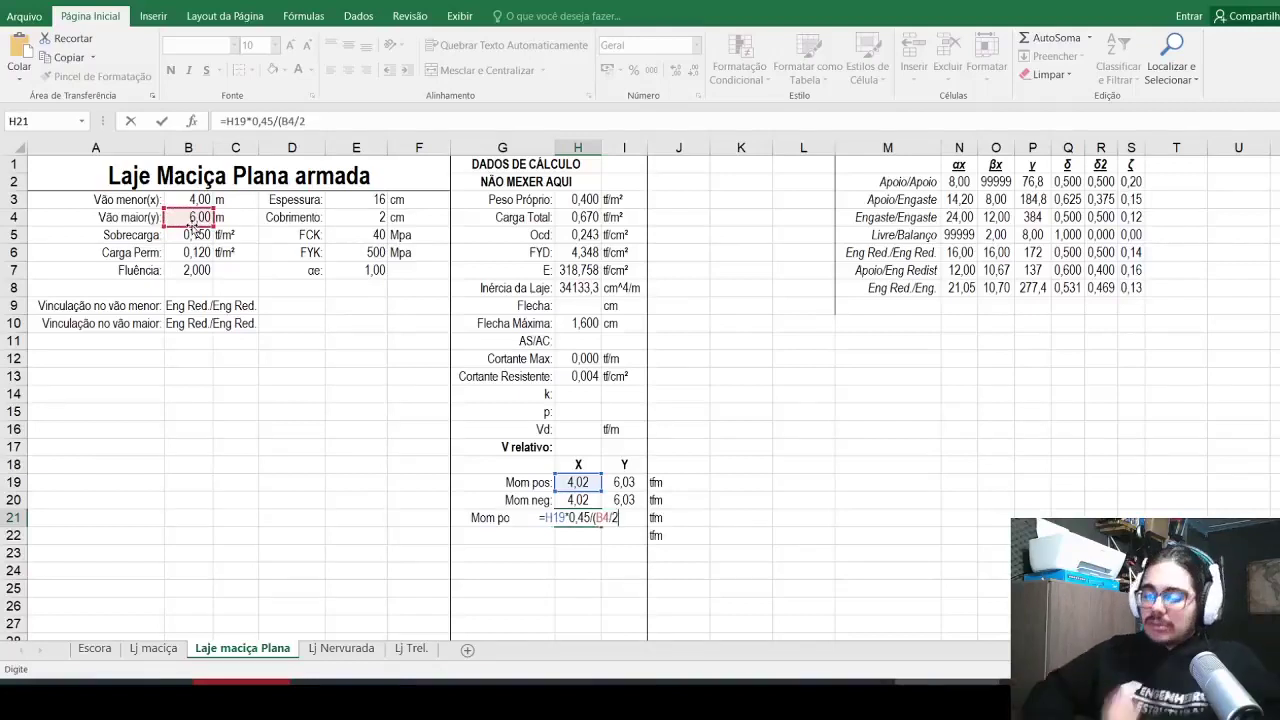
{"action": "type", "text": ")"}
{"action": "key", "text": "Return"}
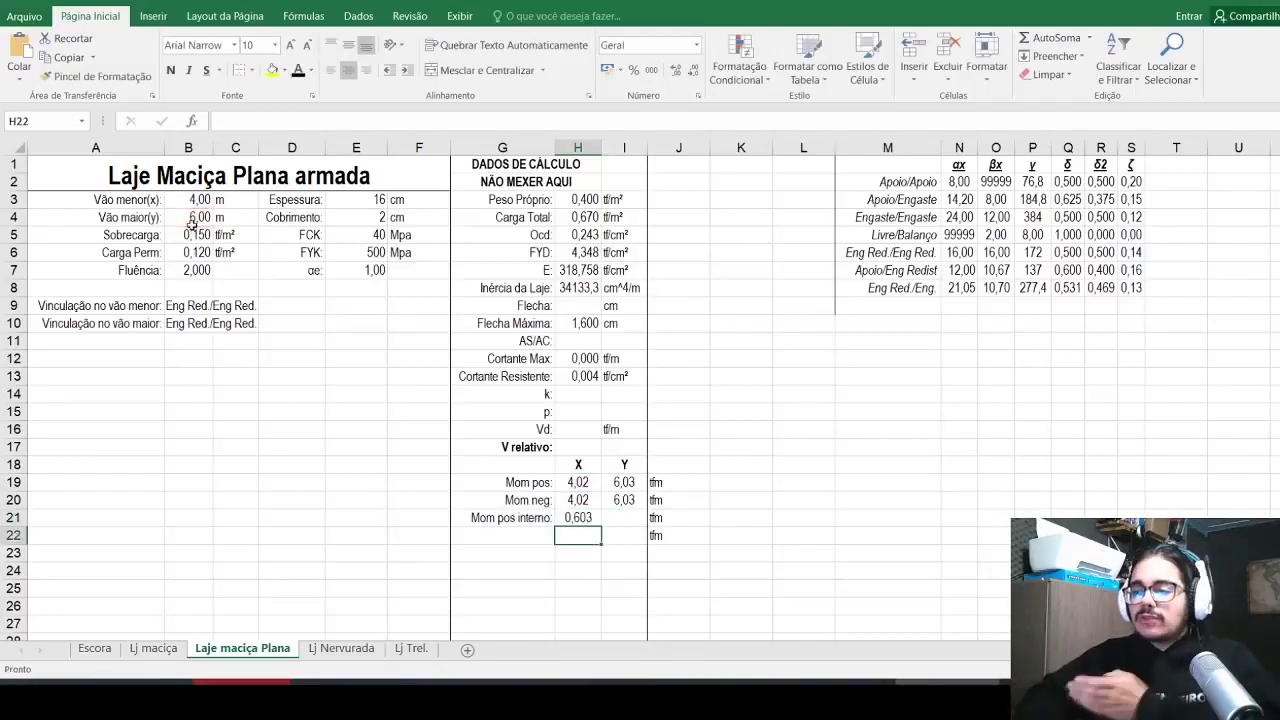
Step: Change the unit of the internal positive moment in J21 to tfm/m
{"action": "key", "text": "Up"}
{"action": "key", "text": "Right"}
{"action": "key", "text": "Right"}
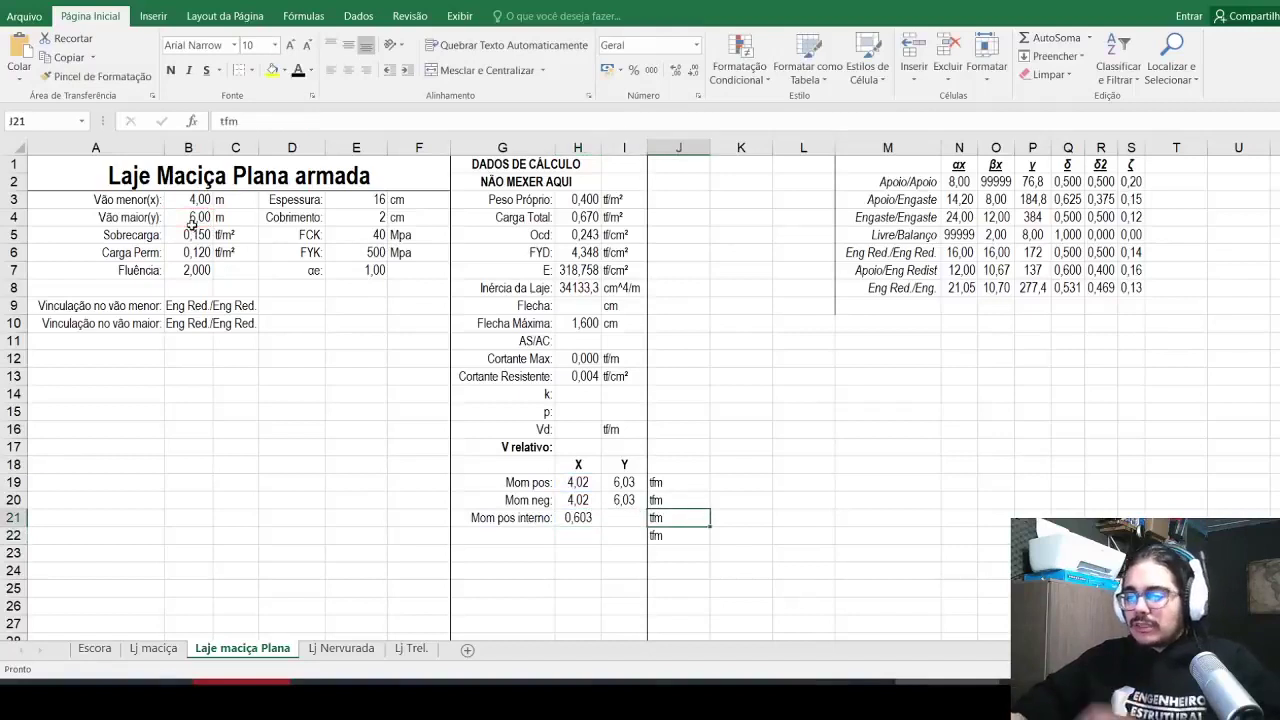
{"action": "type", "text": "tfm/m"}
{"action": "key", "text": "Return"}
Step: Enter the label "Mom pos pilares:" in G22 and right-align the cells G22:G25
{"action": "key", "text": "Left"}
{"action": "key", "text": "Left"}
{"action": "key", "text": "Left"}
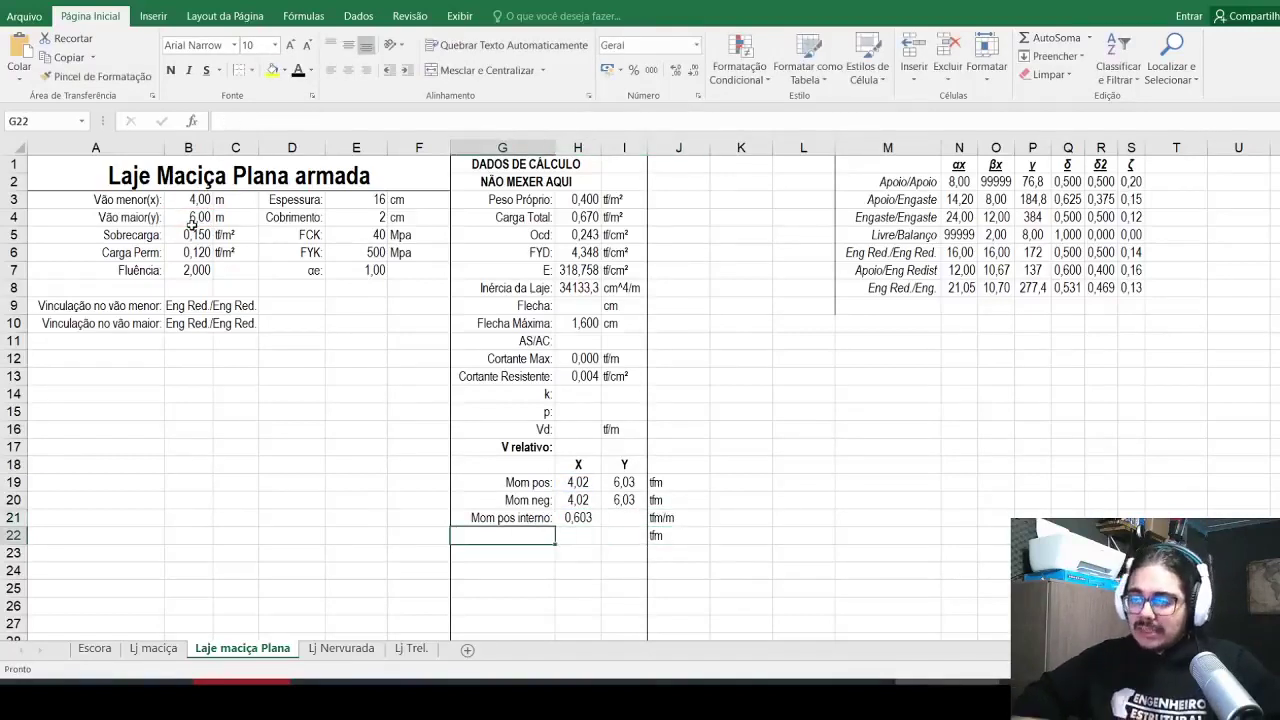
{"action": "type", "text": "Mom pos"}
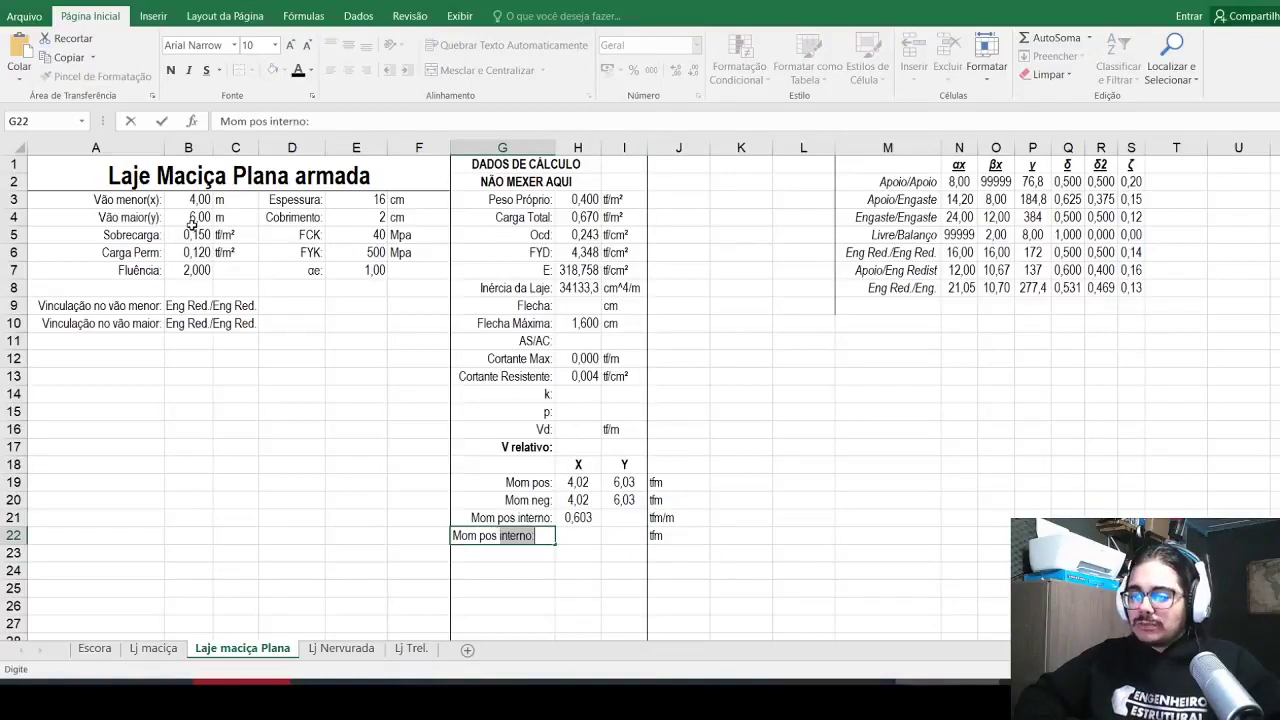
{"action": "type", "text": " pilares:"}
{"action": "key", "text": "Return"}
{"action": "key", "text": "Up"}
{"action": "key", "text": "shift+Down"}
{"action": "key", "text": "shift+Down"}
{"action": "key", "text": "shift+Down"}
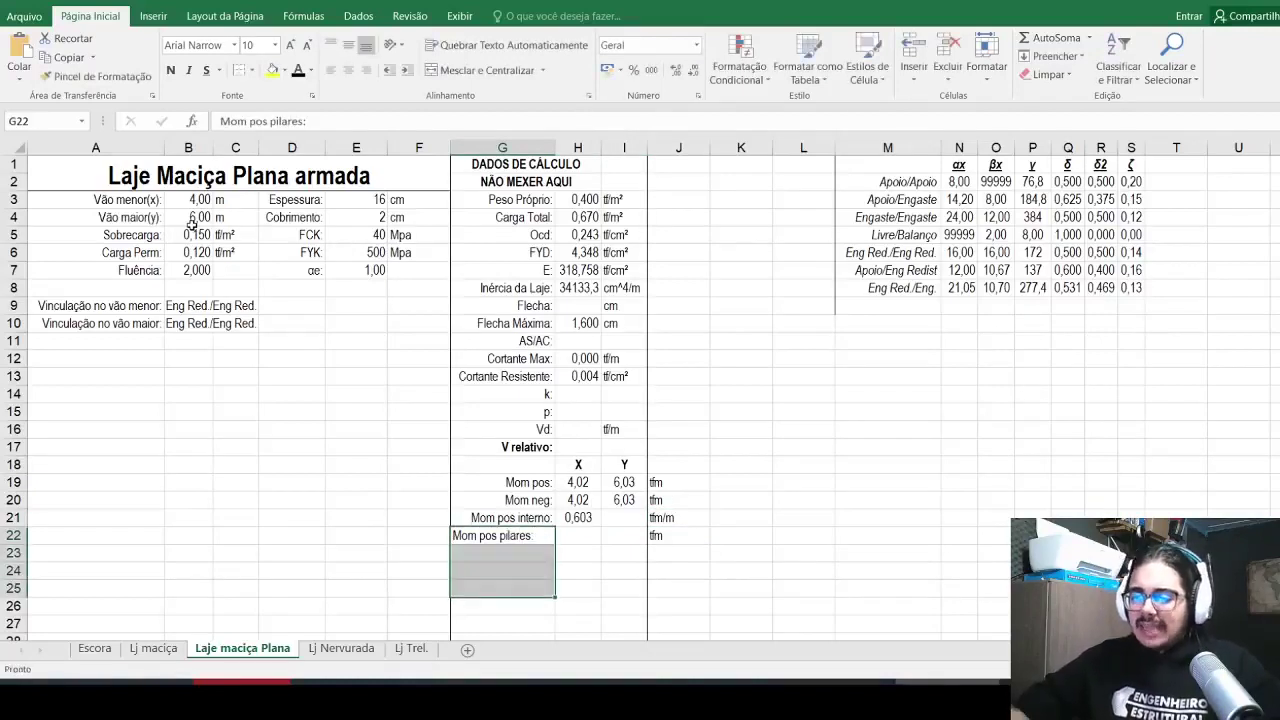
{"action": "left_click", "coordinate": [366, 70]}
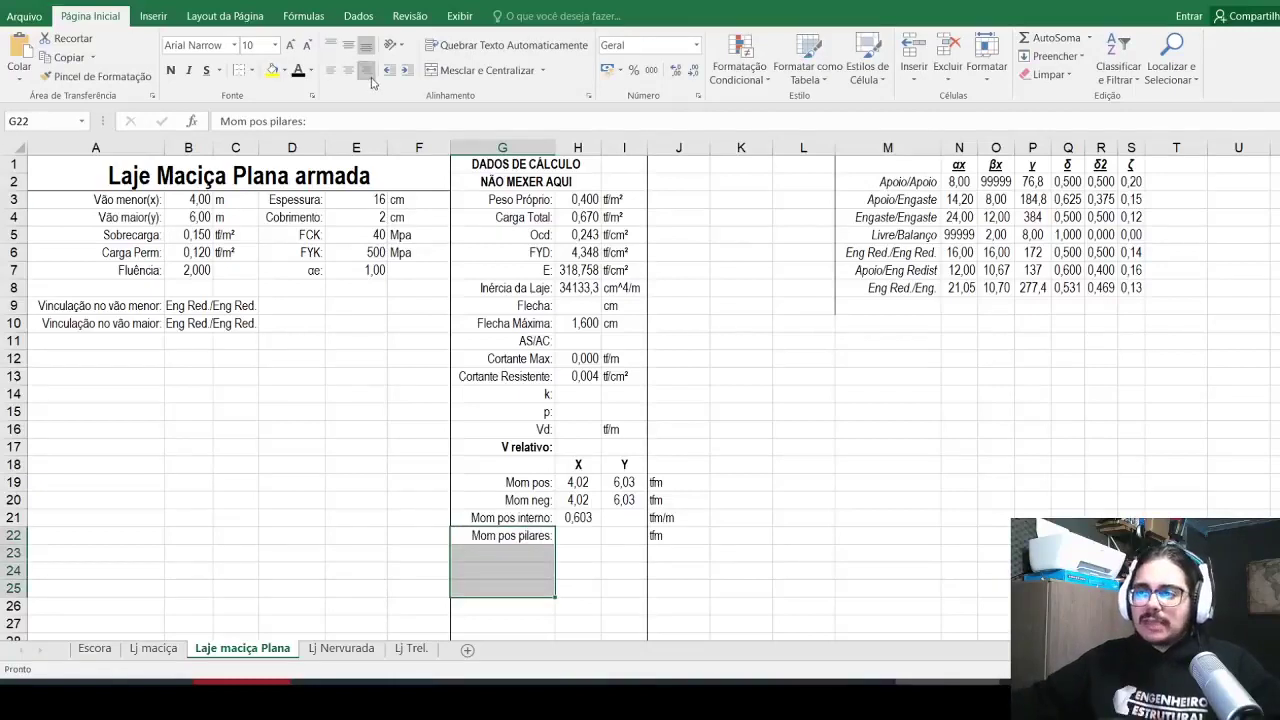
Step: Review in the NBR 6118 PDF the moment shares for the external strips and the strip layout in Figura 14.9, then return to the sheet
{"action": "left_click", "coordinate": [635, 682]}
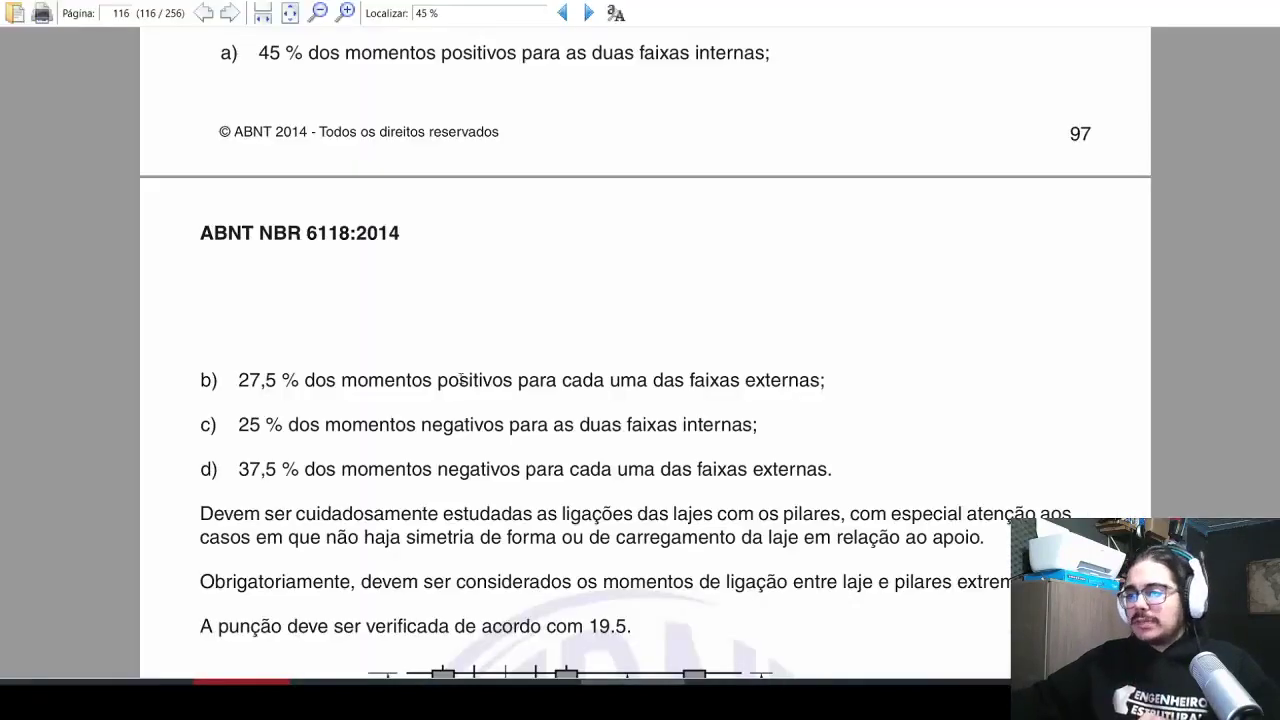
{"action": "scroll", "coordinate": [520, 420], "scroll_direction": "down", "scroll_amount": 5}
{"action": "scroll", "coordinate": [597, 326], "scroll_direction": "up", "scroll_amount": 3}
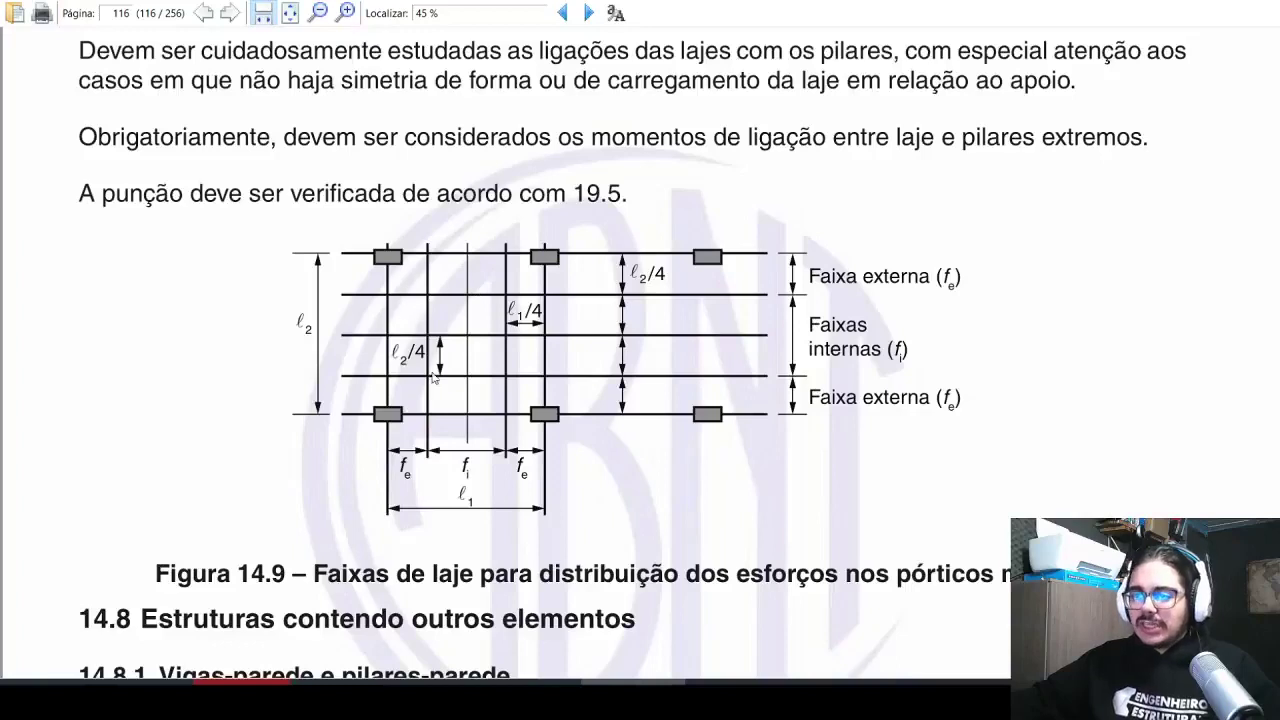
{"action": "key", "text": "alt+Tab"}
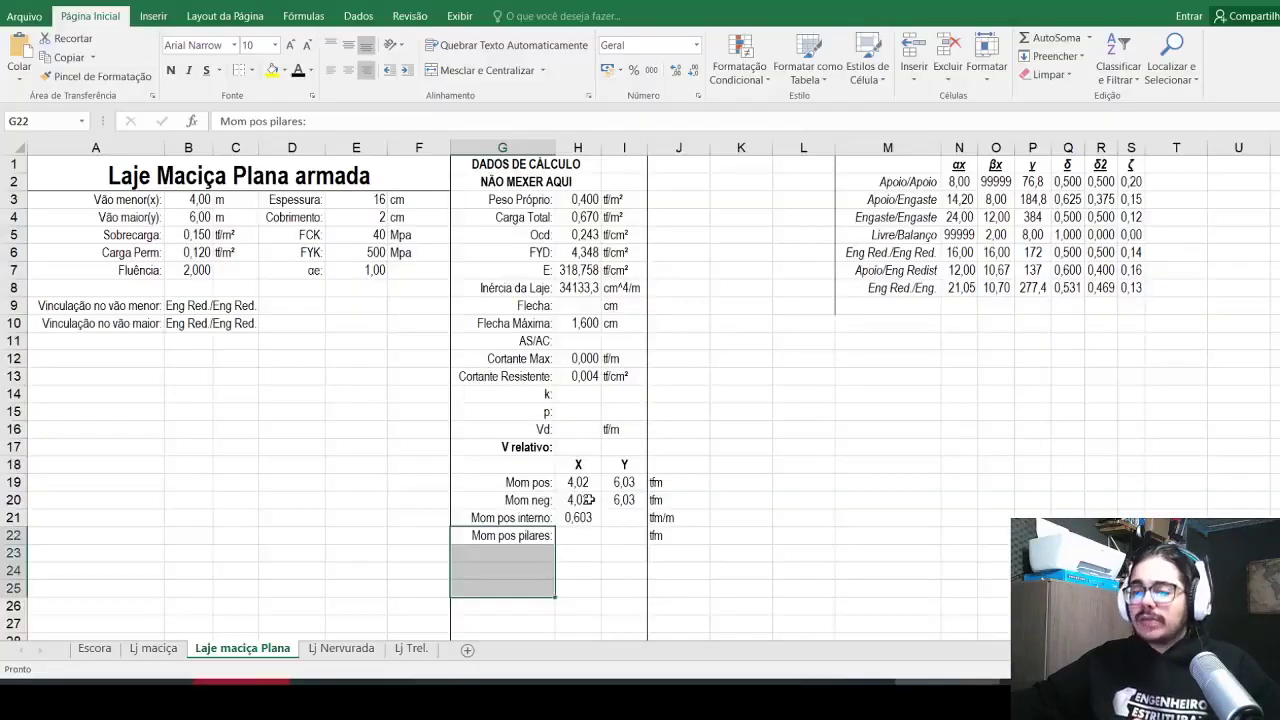
Step: Reuse the internal positive moment formula from H21 to enter =H19*0,55/(B4/2) in H22 for the positive column-strip moment in X
{"action": "left_click", "coordinate": [583, 521]}
{"action": "key", "text": "F2"}
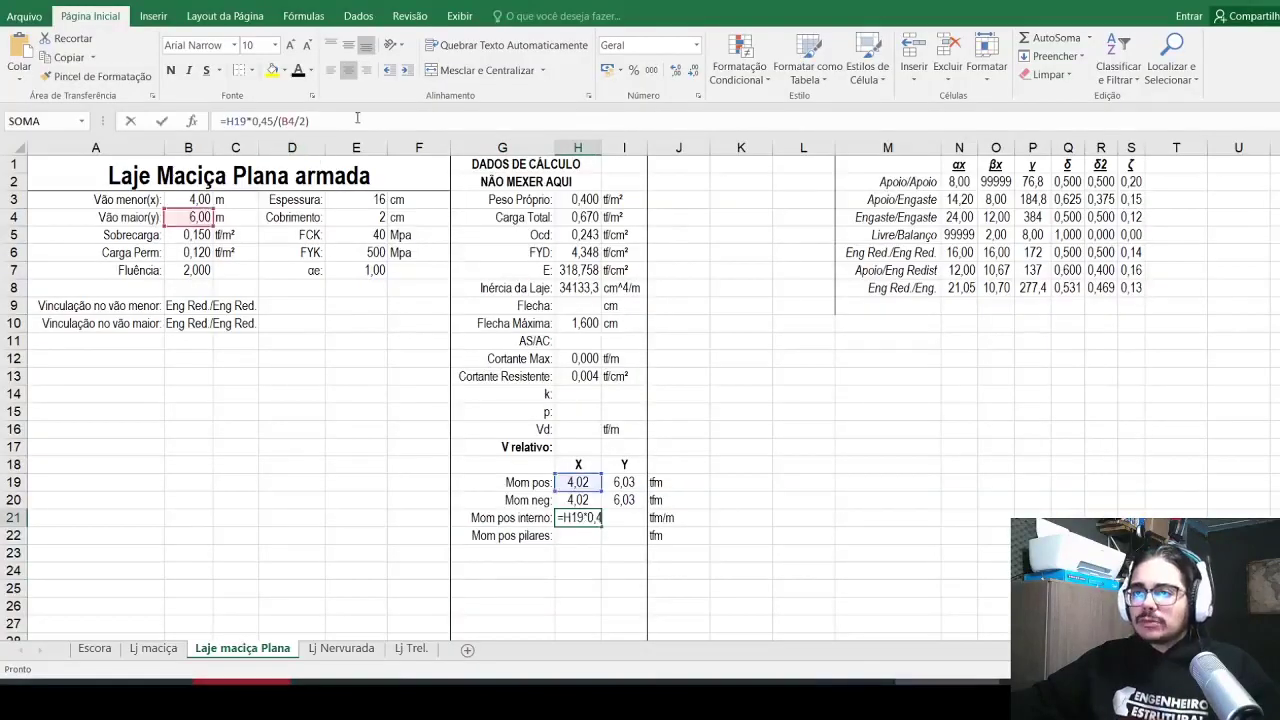
{"action": "key", "text": "shift+Home"}
{"action": "key", "text": "Return"}
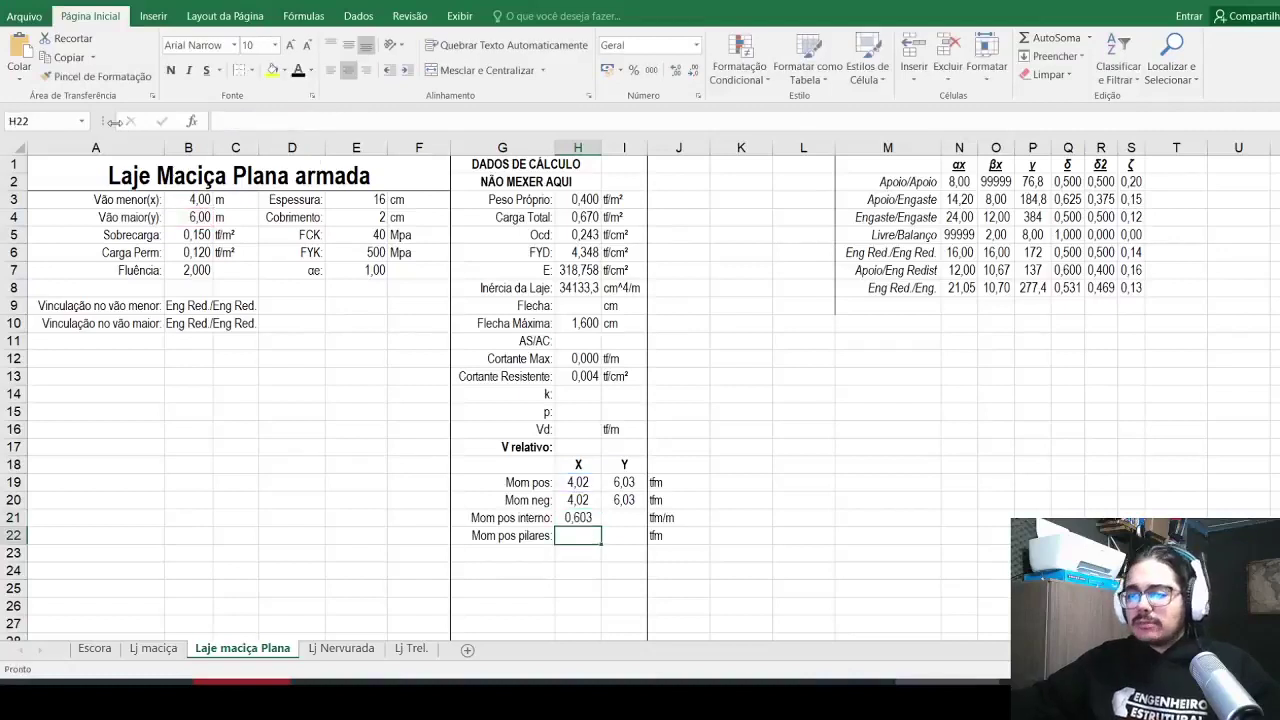
{"action": "left_click", "coordinate": [266, 122]}
{"action": "key", "text": "ctrl+v"}
{"action": "left_click", "coordinate": [264, 122]}
{"action": "key", "text": "BackSpace"}
{"action": "type", "text": "5"}
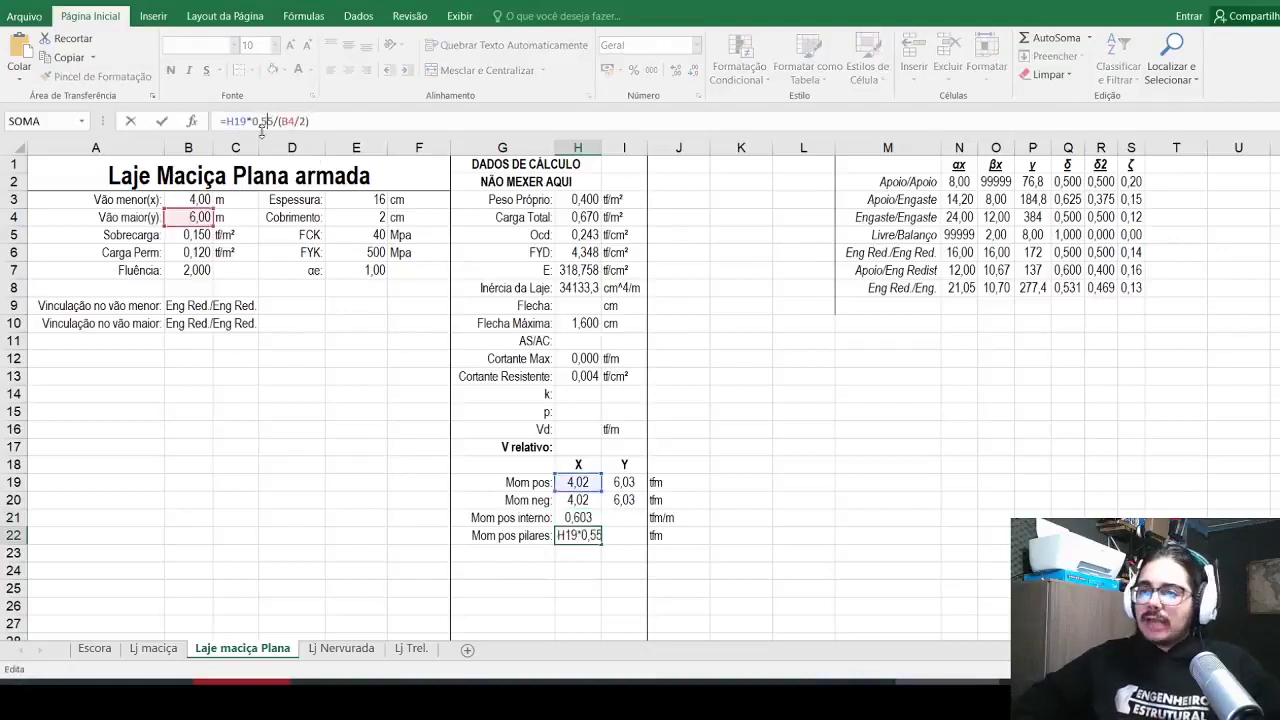
{"action": "key", "text": "Return"}
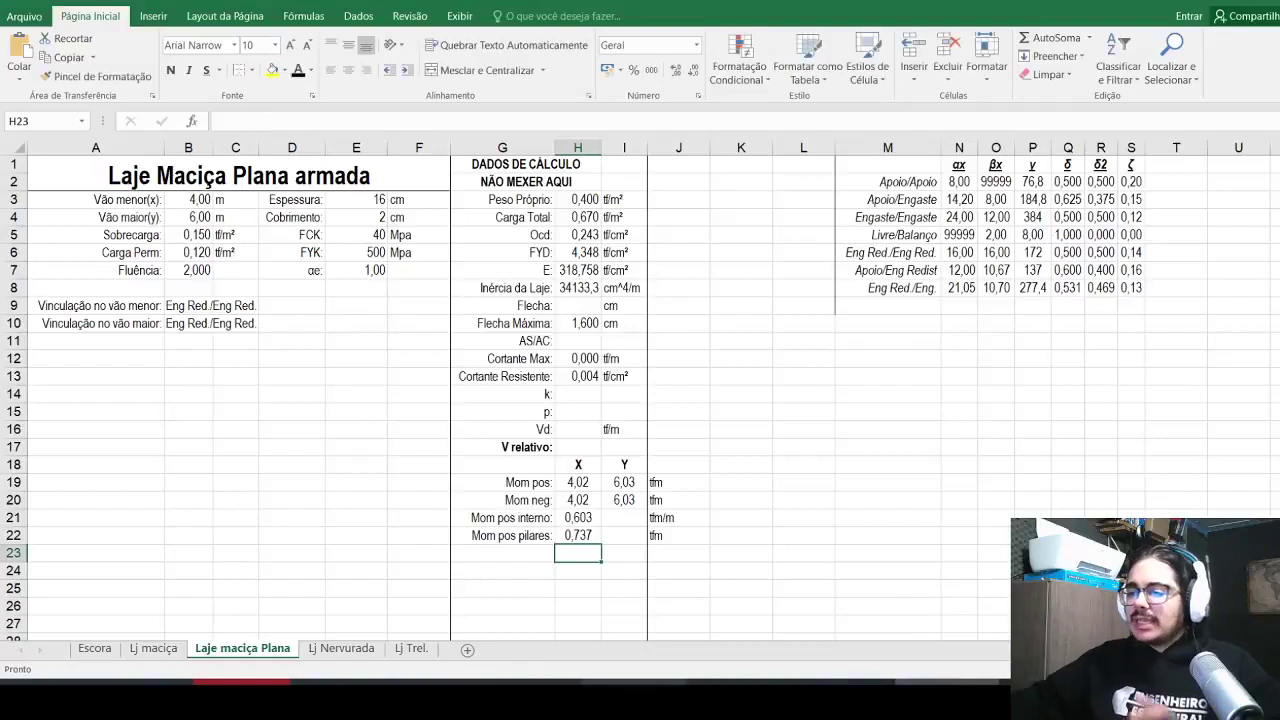
Step: Compare in the NBR 6118 PDF the positive moment shares of the external and internal strips, then return to the sheet
{"action": "key", "text": "alt+Tab"}
{"action": "scroll", "coordinate": [489, 463], "scroll_direction": "up", "scroll_amount": 5}
{"action": "left_click_drag", "start_coordinate": [205, 370], "coordinate": [829, 372]}
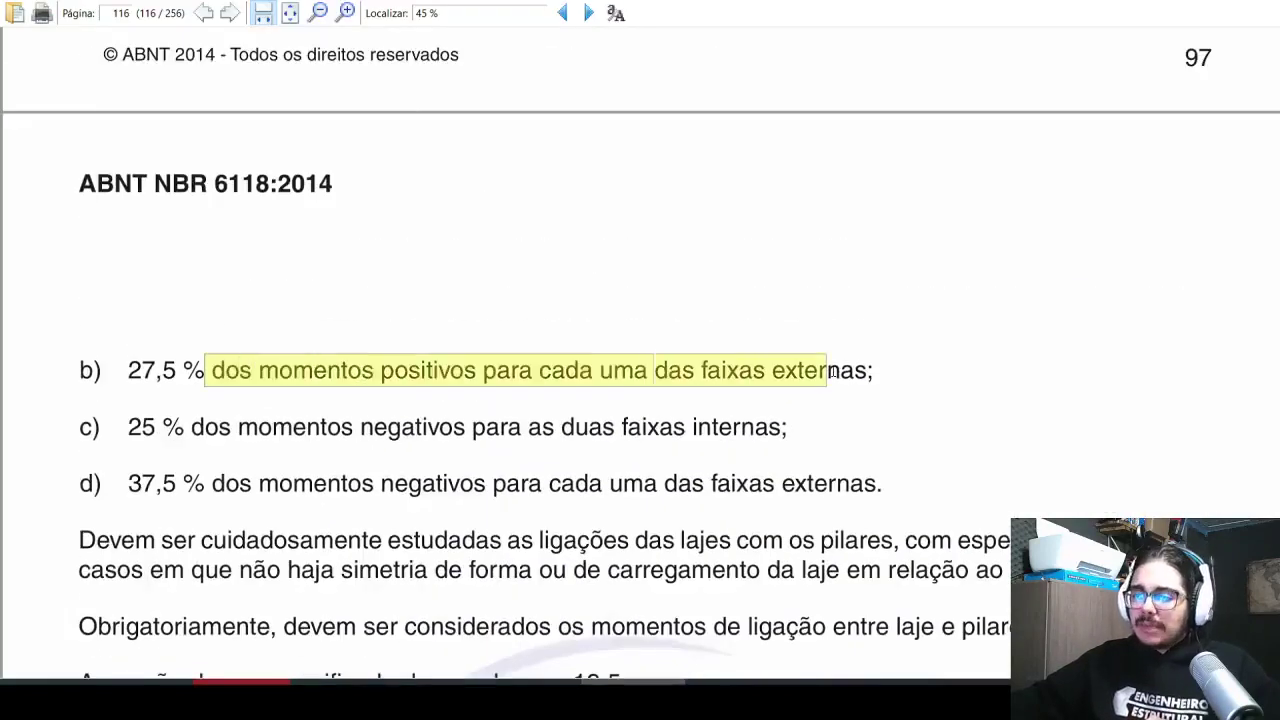
{"action": "scroll", "coordinate": [299, 468], "scroll_direction": "up", "scroll_amount": 3}
{"action": "left_click_drag", "start_coordinate": [285, 192], "coordinate": [686, 217]}
{"action": "left_click", "coordinate": [621, 302]}
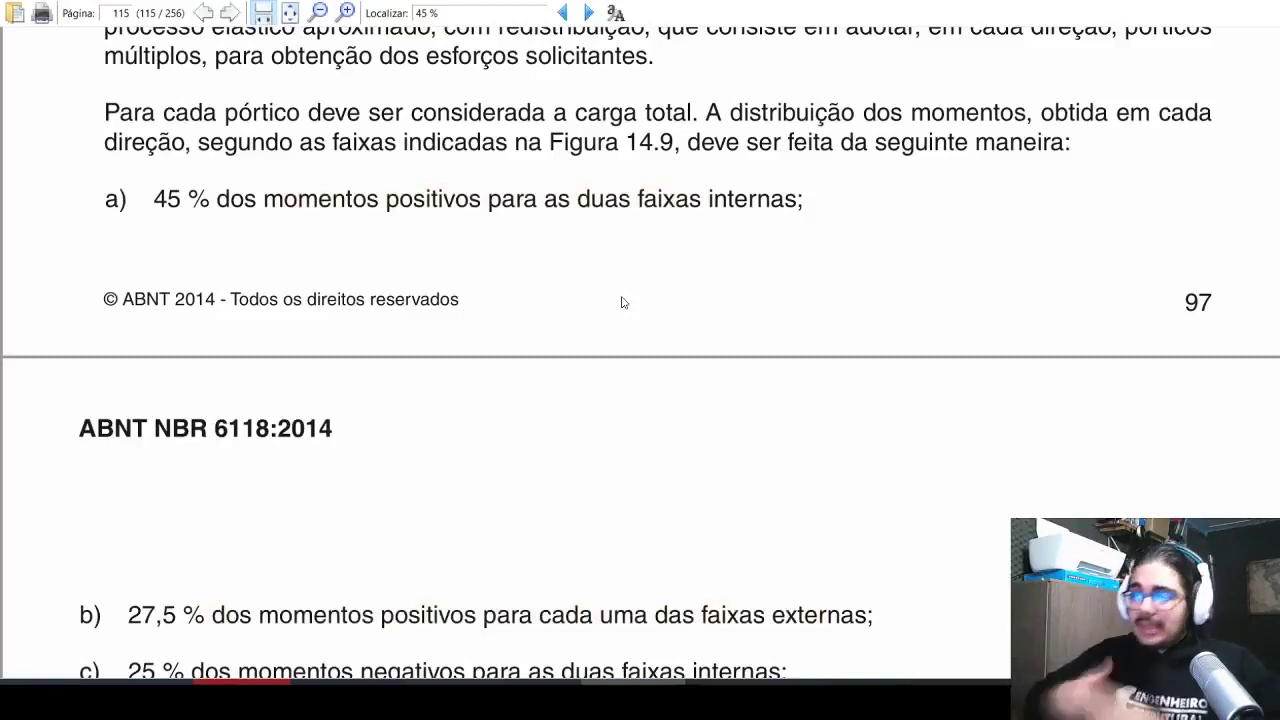
{"action": "scroll", "coordinate": [593, 303], "scroll_direction": "down", "scroll_amount": 3}
{"action": "scroll", "coordinate": [430, 323], "scroll_direction": "down", "scroll_amount": 1, "text": "ctrl"}
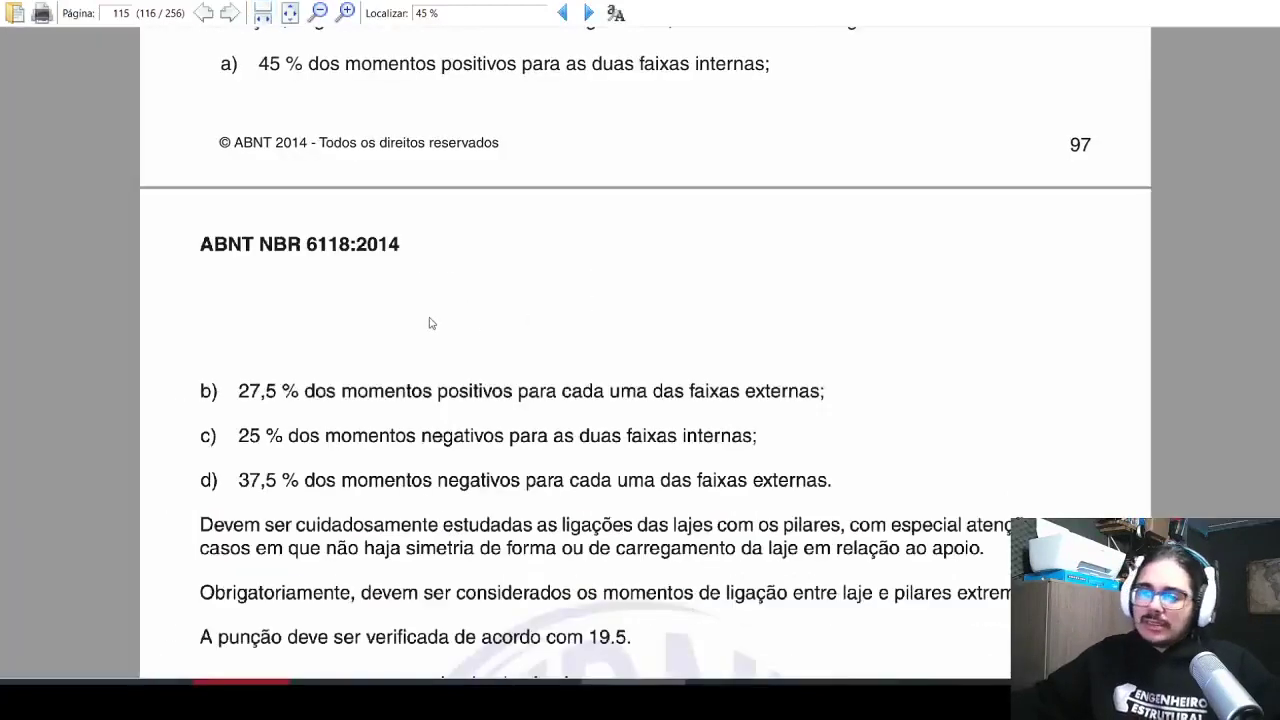
{"action": "key", "text": "alt+Tab"}
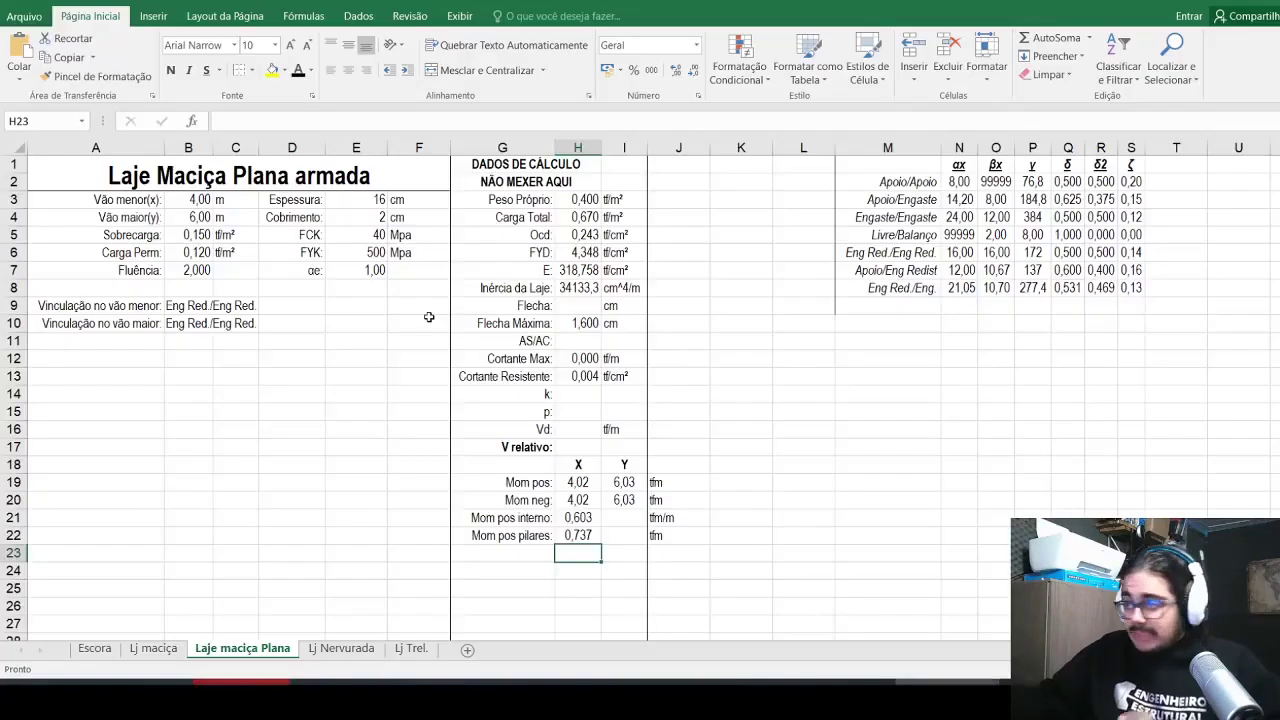
Step: Enter the formula =I19*0,45/(B3/2) in I21 for the internal positive moment in Y and show it with three decimals
{"action": "left_click", "coordinate": [622, 517]}
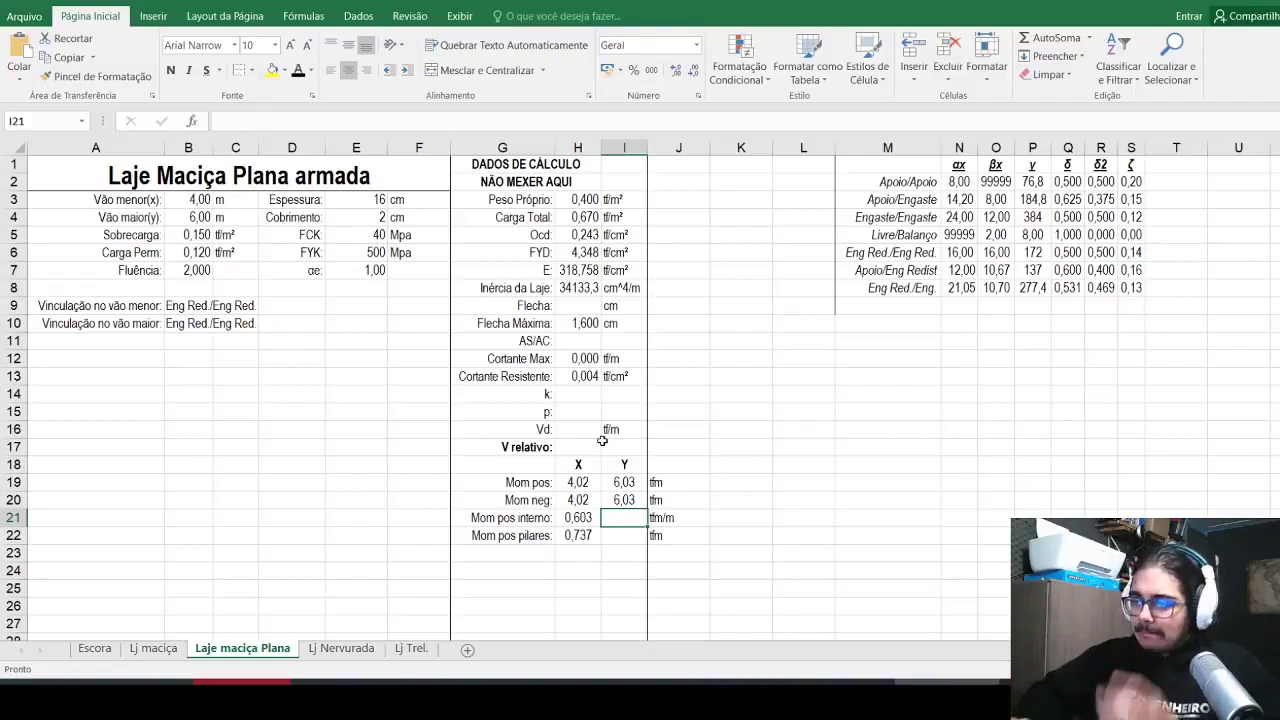
{"action": "key", "text": "Left"}
{"action": "left_click", "coordinate": [348, 121]}
{"action": "key", "text": "shift+Home"}
{"action": "key", "text": "ctrl+c"}
{"action": "key", "text": "Escape"}
{"action": "key", "text": "Right"}
{"action": "key", "text": "F2"}
{"action": "key", "text": "ctrl+v"}
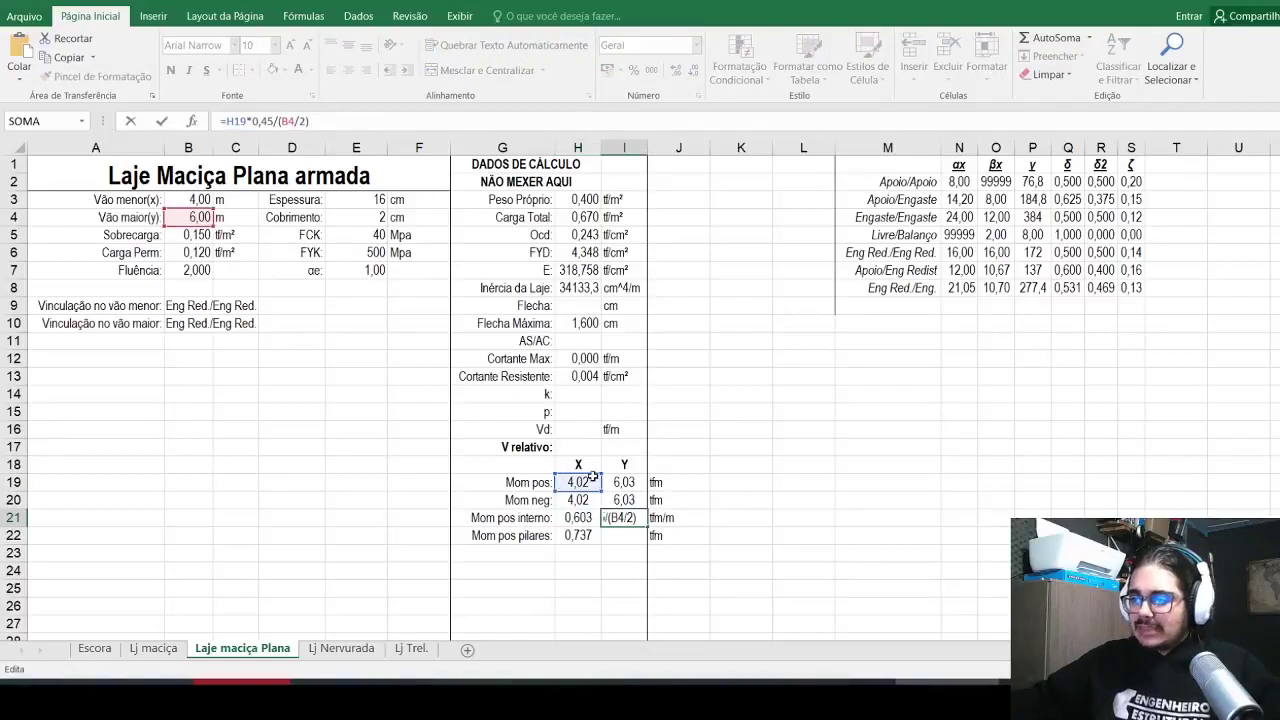
{"action": "left_click_drag", "start_coordinate": [593, 478], "coordinate": [639, 479]}
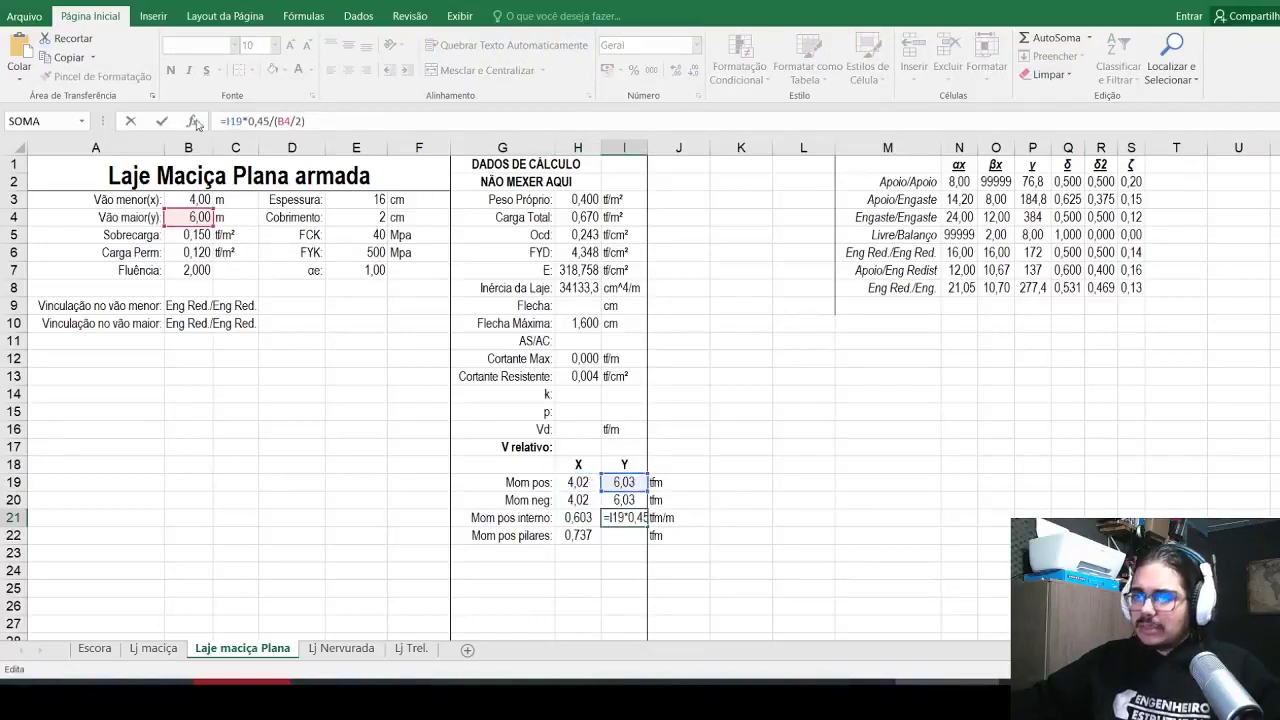
{"action": "left_click_drag", "start_coordinate": [185, 209], "coordinate": [183, 201]}
{"action": "key", "text": "Return"}
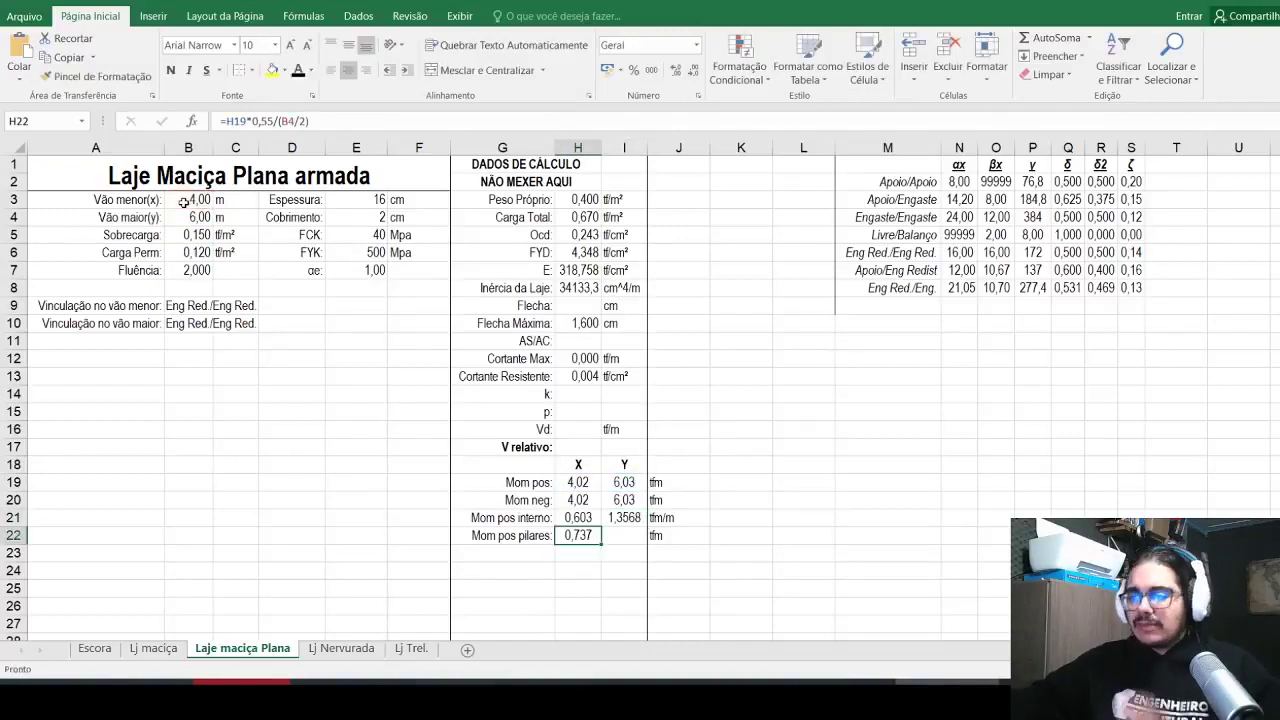
{"action": "left_click", "coordinate": [630, 525]}
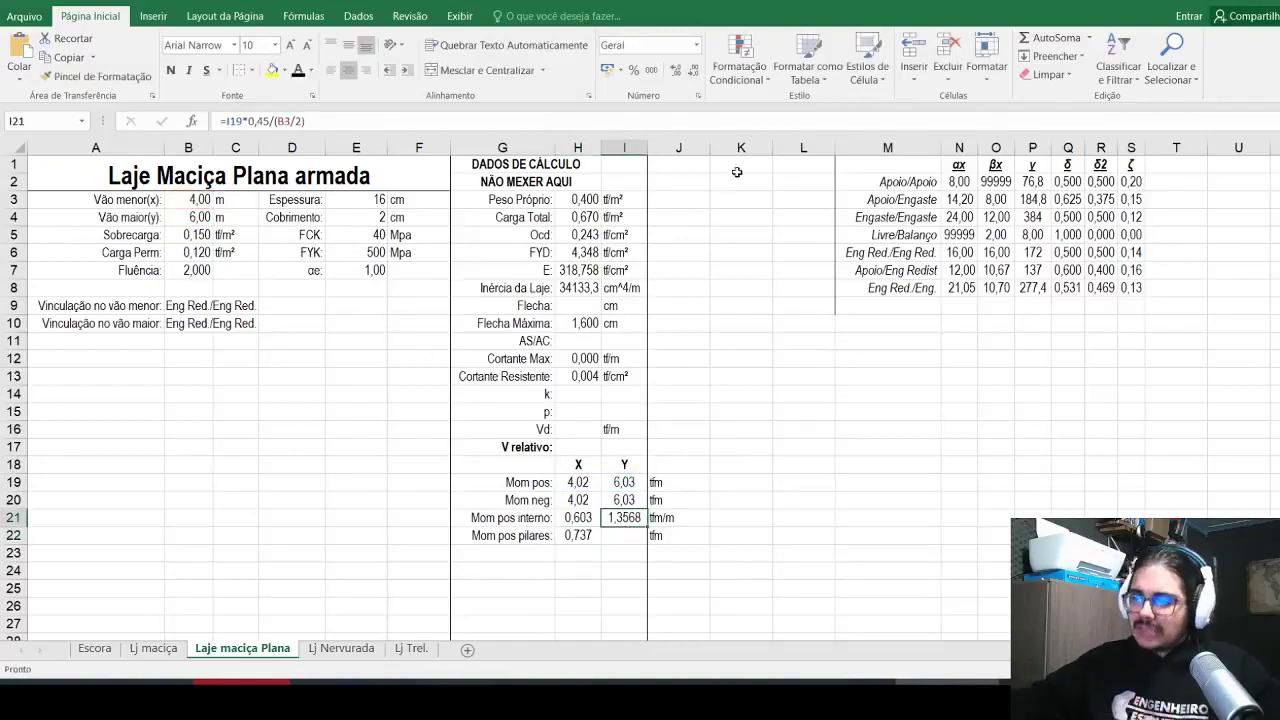
{"action": "left_click", "coordinate": [692, 70]}
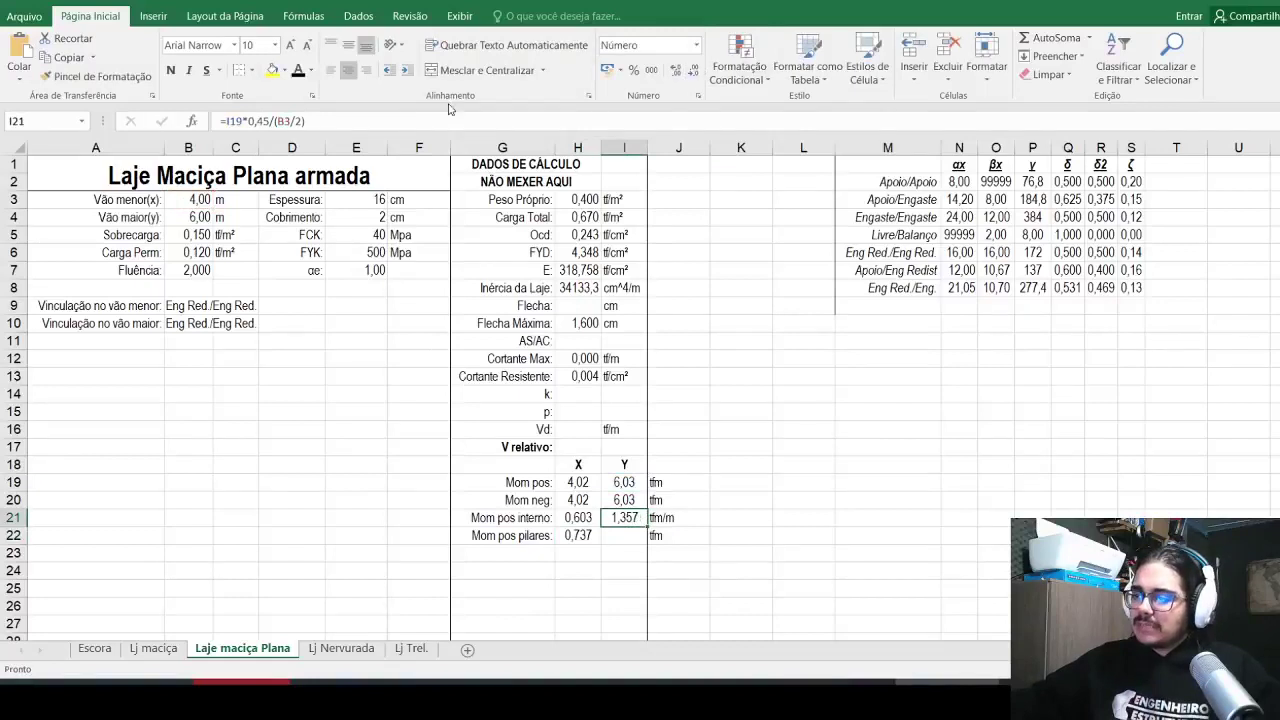
Step: Reuse the I21 formula to enter =I19*0,55/(B3/2) in I22 for the positive column-strip moment in Y
{"action": "left_click", "coordinate": [395, 122]}
{"action": "key", "text": "Return"}
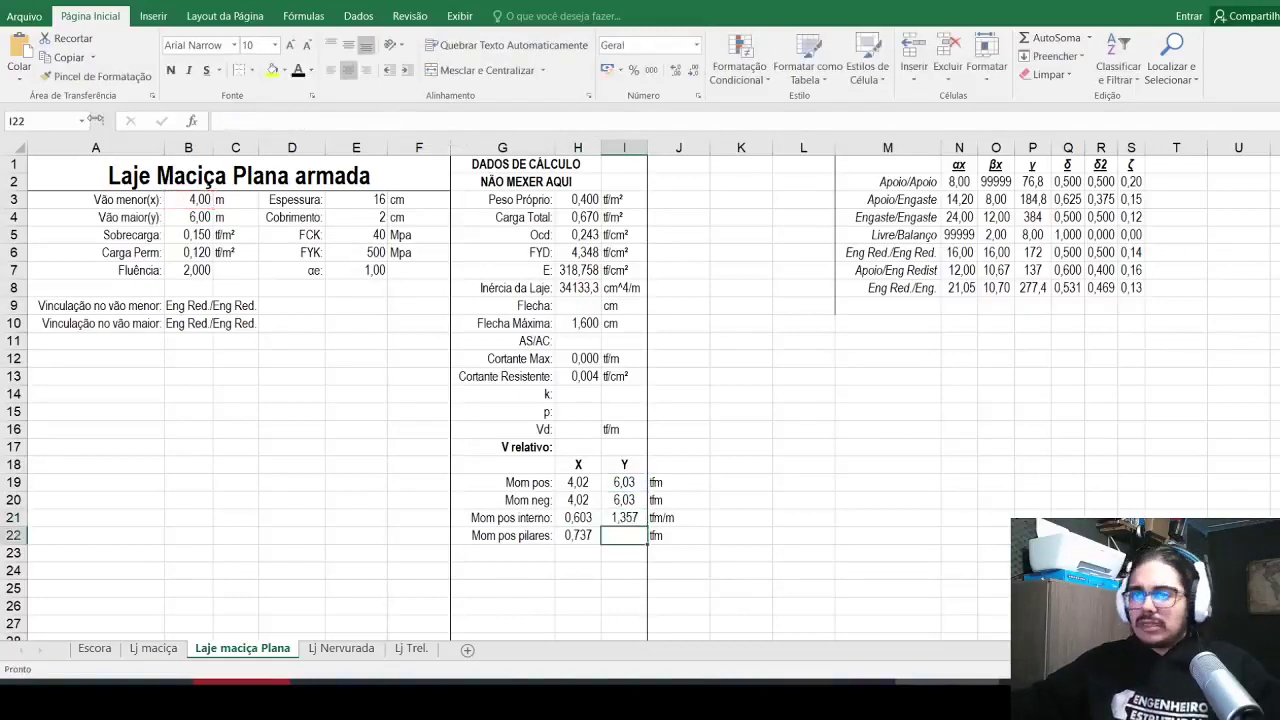
{"action": "left_click", "coordinate": [466, 120]}
{"action": "key", "text": "ctrl+v"}
{"action": "double_click", "coordinate": [265, 120]}
{"action": "type", "text": "0,55"}
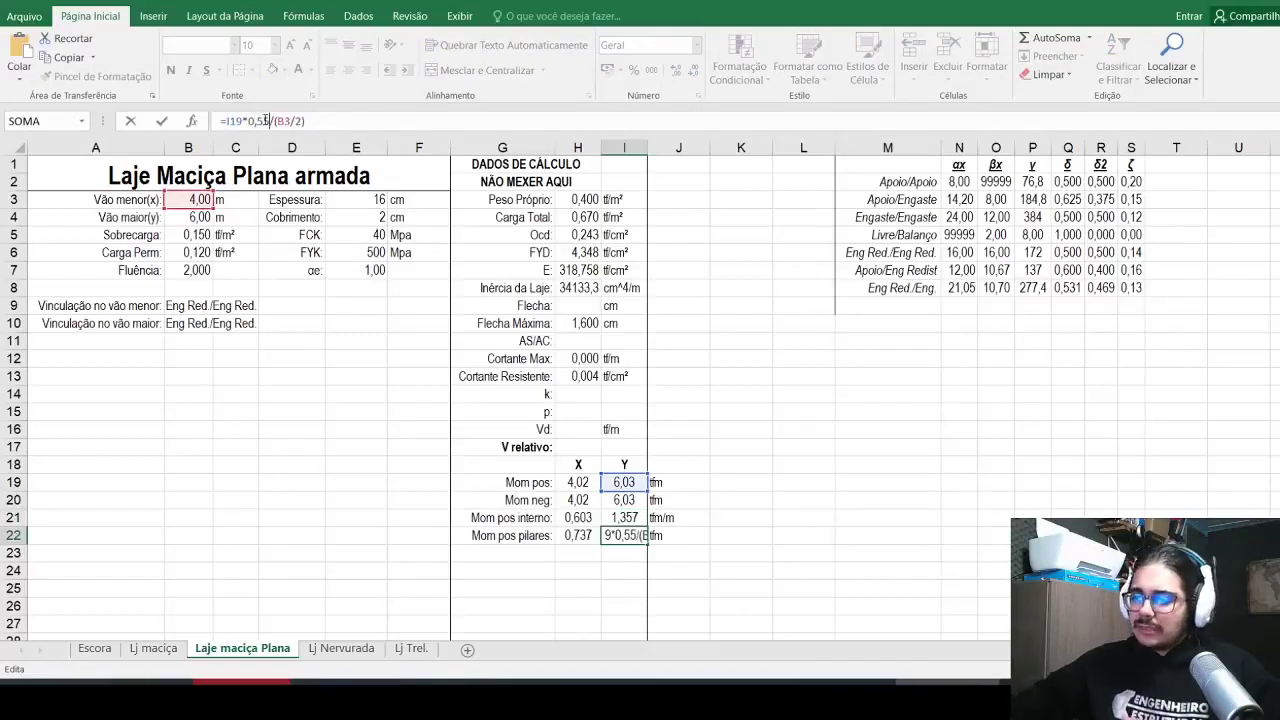
{"action": "key", "text": "Return"}
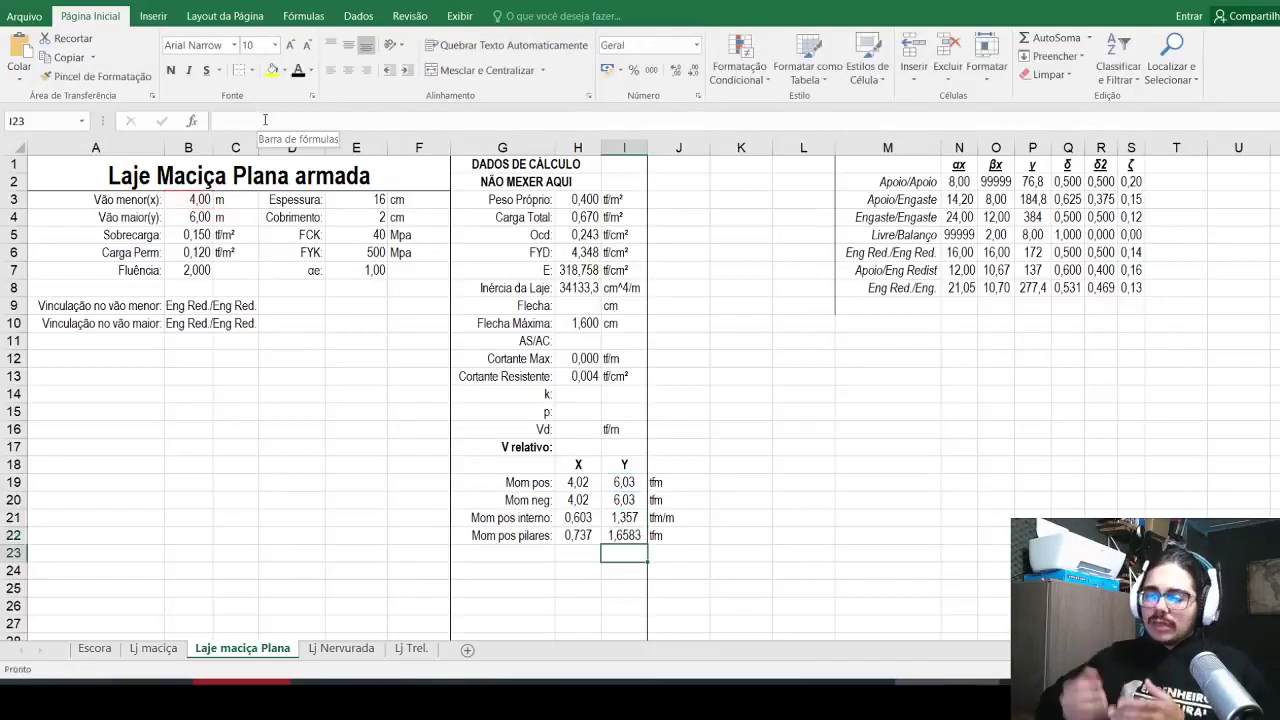
Step: Format the positive moment cells H21:I22 to show two decimals
{"action": "key", "text": "Up"}
{"action": "key", "text": "shift+Left"}
{"action": "key", "text": "shift+Up"}
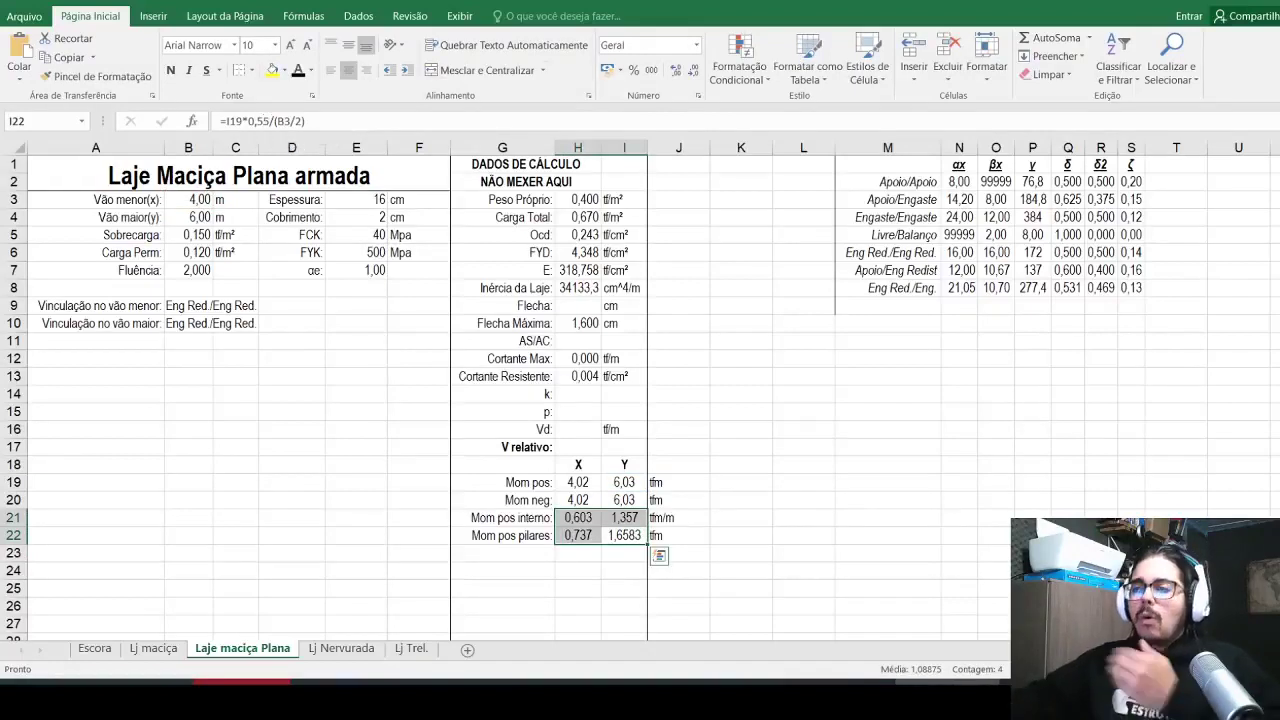
{"action": "left_click", "coordinate": [694, 70]}
{"action": "left_click", "coordinate": [694, 70]}
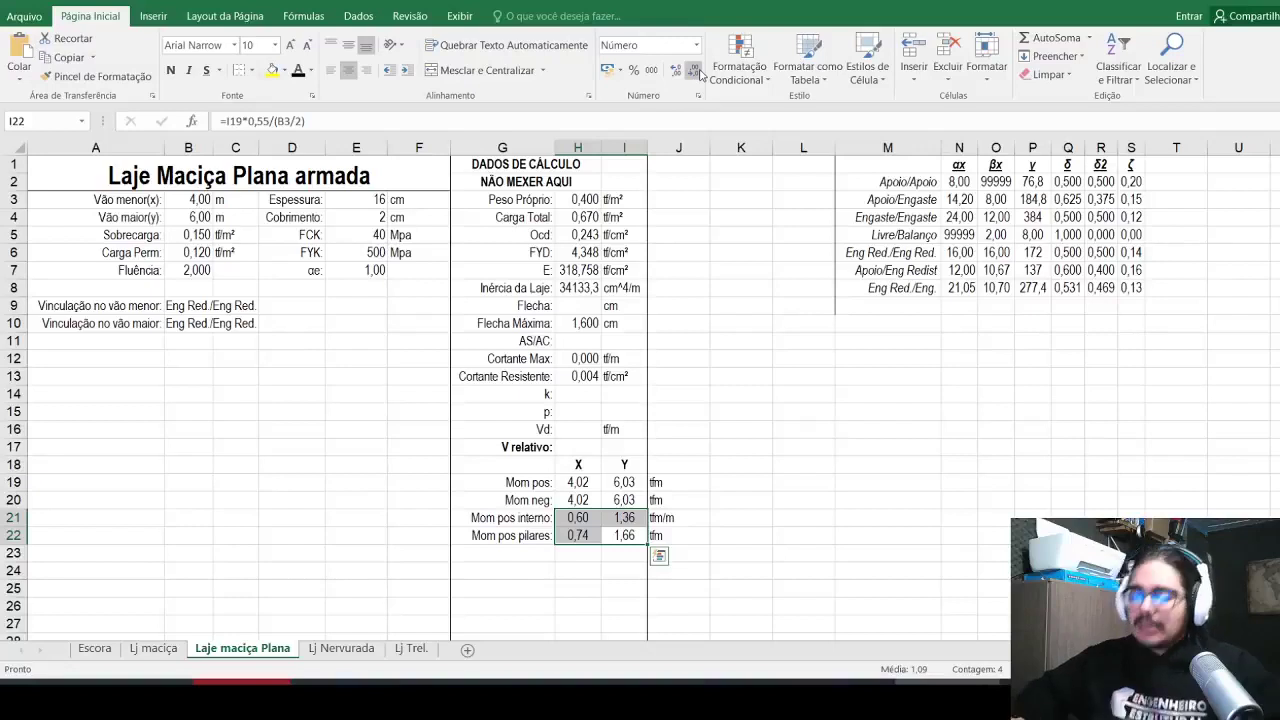
Step: Enter the label "Mom neg interno:" in G23
{"action": "key", "text": "Down"}
{"action": "key", "text": "Left"}
{"action": "key", "text": "Left"}
{"action": "type", "text": "M<"}
{"action": "type", "text": "om neg interno"}
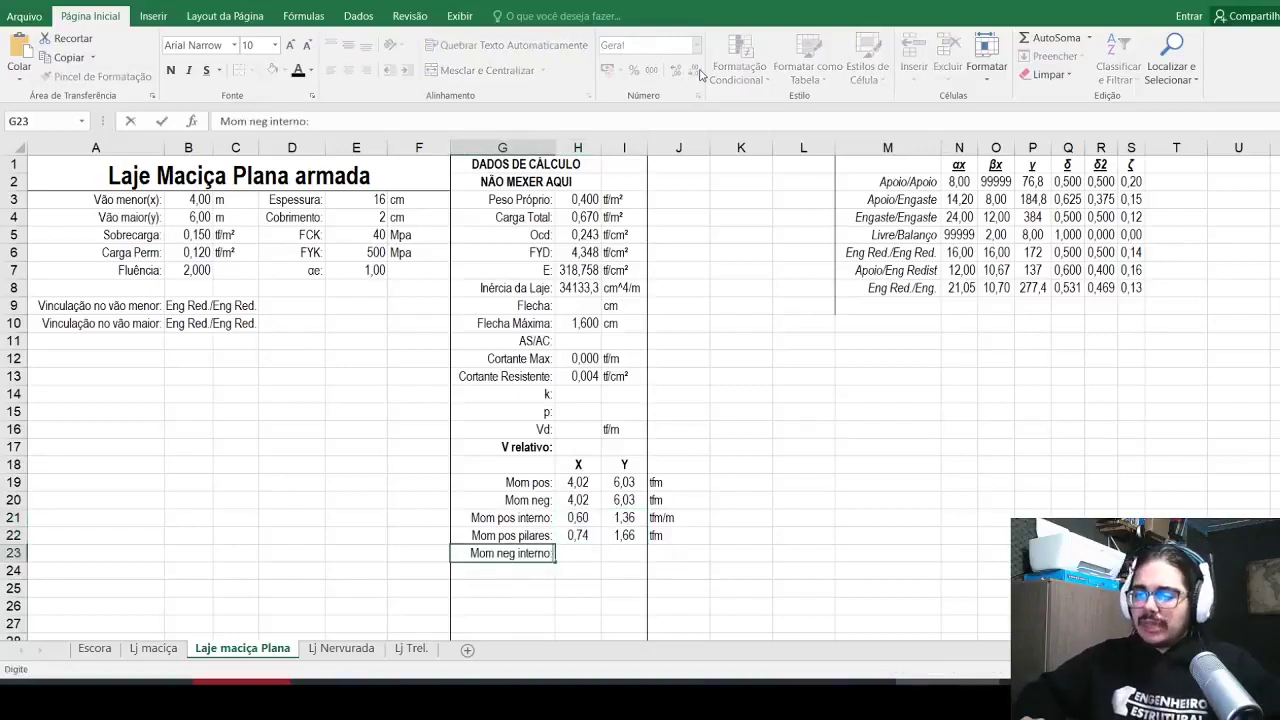
{"action": "key", "text": "Tab"}
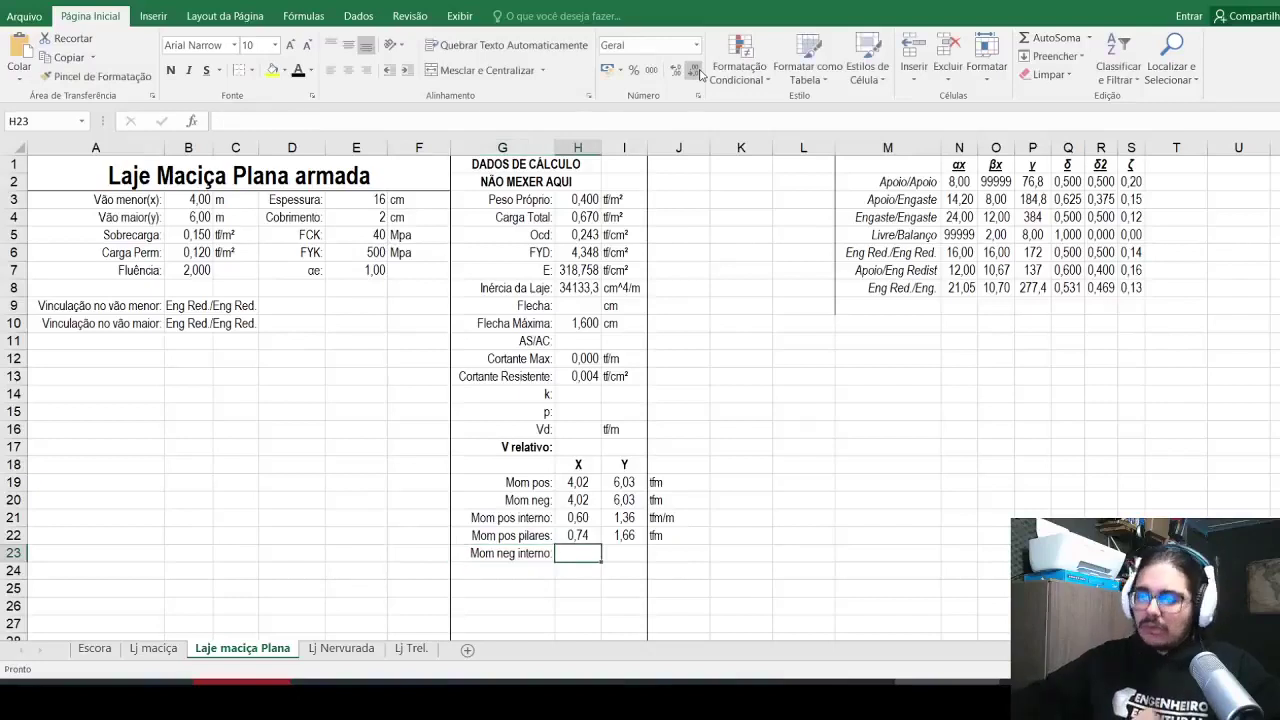
Step: Copy the formula text of the internal positive moment in X from H21 and return to H23
{"action": "left_click", "coordinate": [577, 517]}
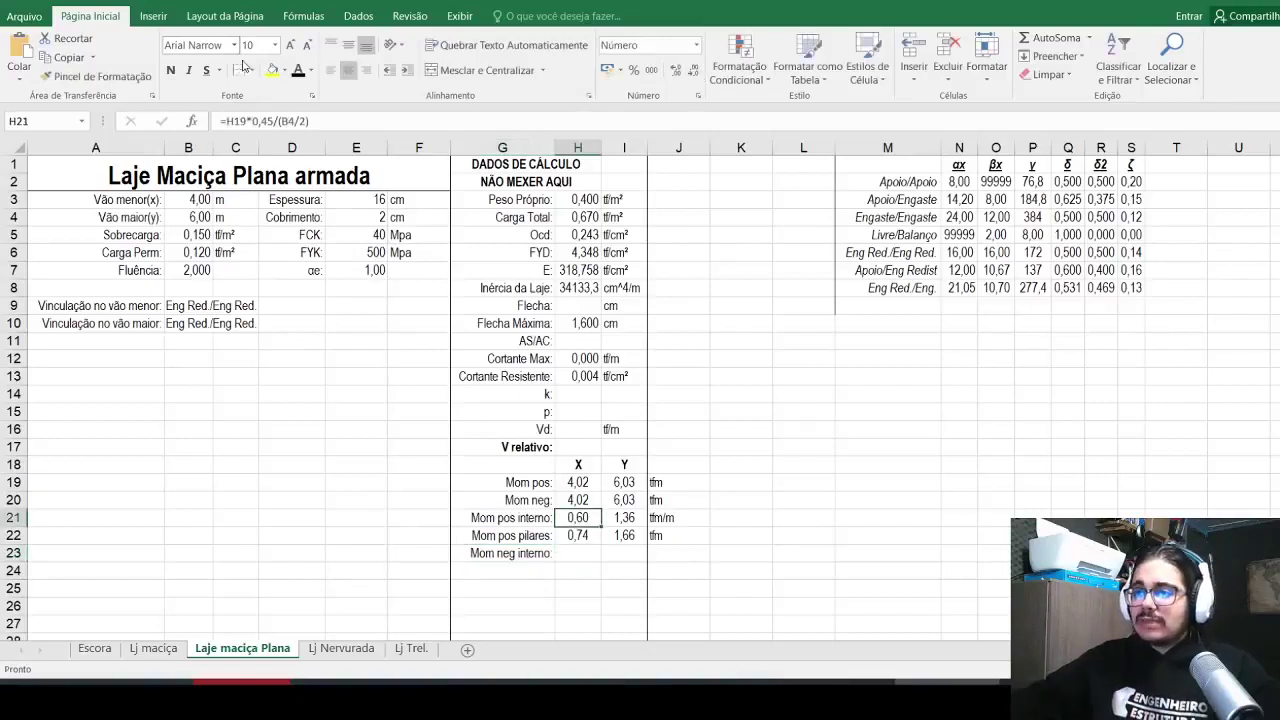
{"action": "double_click", "coordinate": [577, 517]}
{"action": "key", "text": "Return"}
{"action": "key", "text": "Return"}
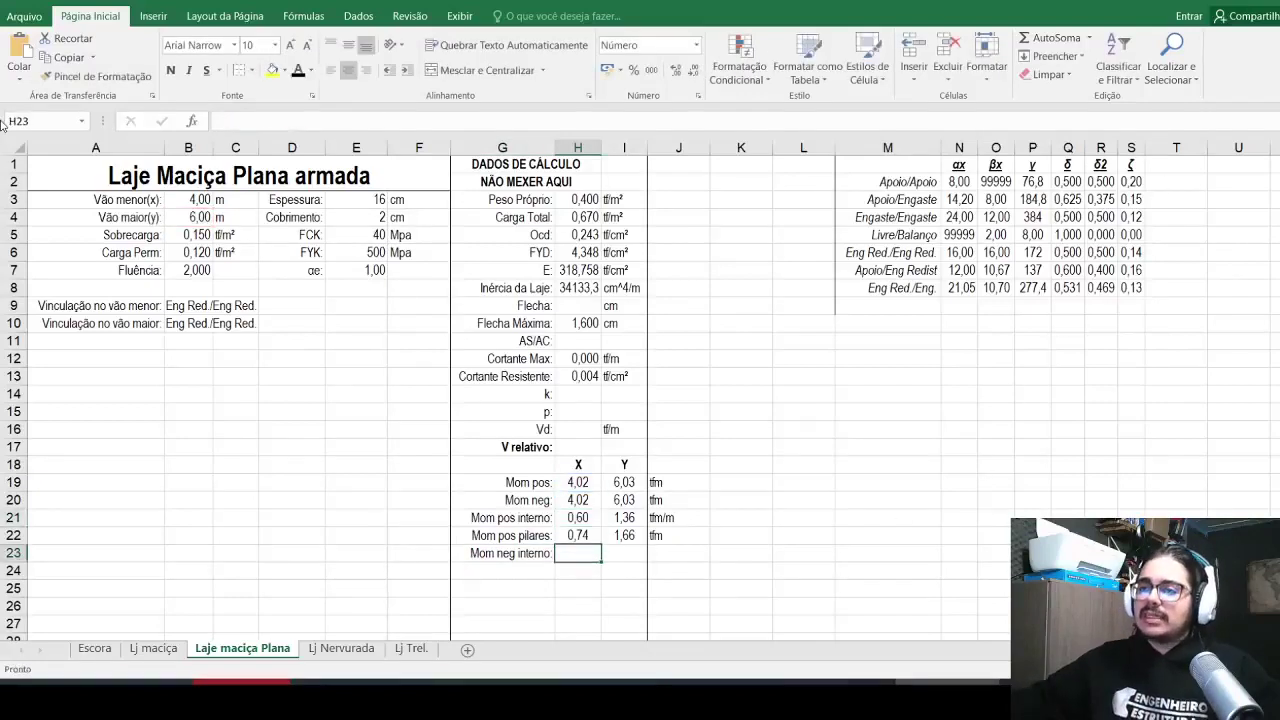
Step: Check in the NBR 6118 PDF the share of negative moments for the two internal strips, then return to the sheet
{"action": "key", "text": "alt+Tab"}
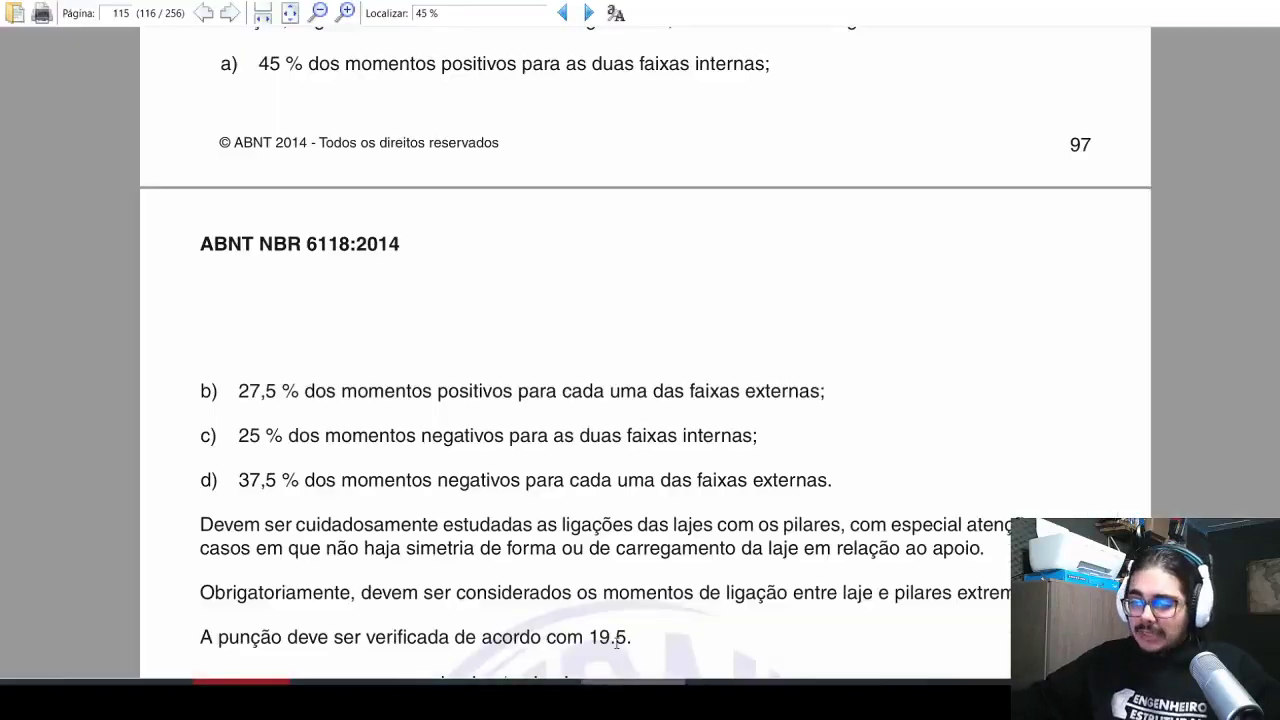
{"action": "scroll", "coordinate": [600, 273], "scroll_direction": "down", "scroll_amount": 3}
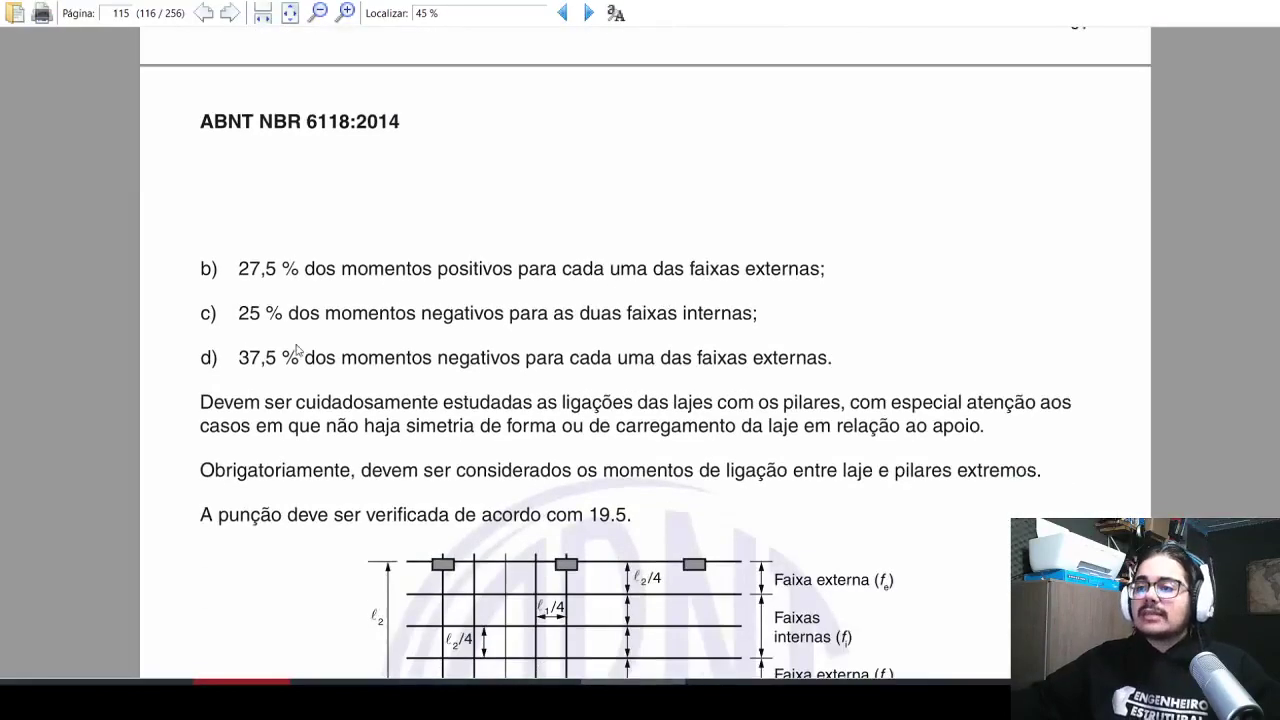
{"action": "key", "text": "ctrl+2"}
{"action": "left_click_drag", "start_coordinate": [211, 300], "coordinate": [997, 293]}
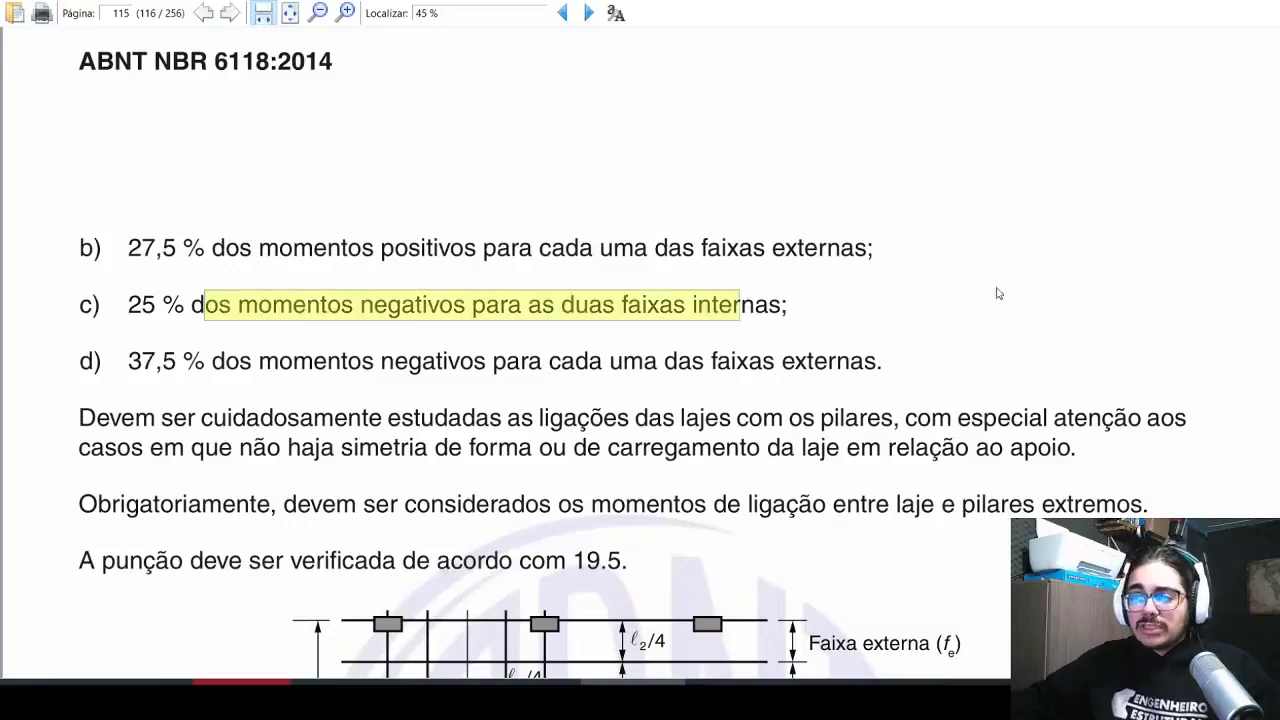
{"action": "key", "text": "alt+Tab"}
Step: Enter the formula =H19*0,25/(B4/2) in H23 for the internal negative moment in X
{"action": "left_click", "coordinate": [267, 121]}
{"action": "type", "text": "=H19*0,45/(B4/2)"}
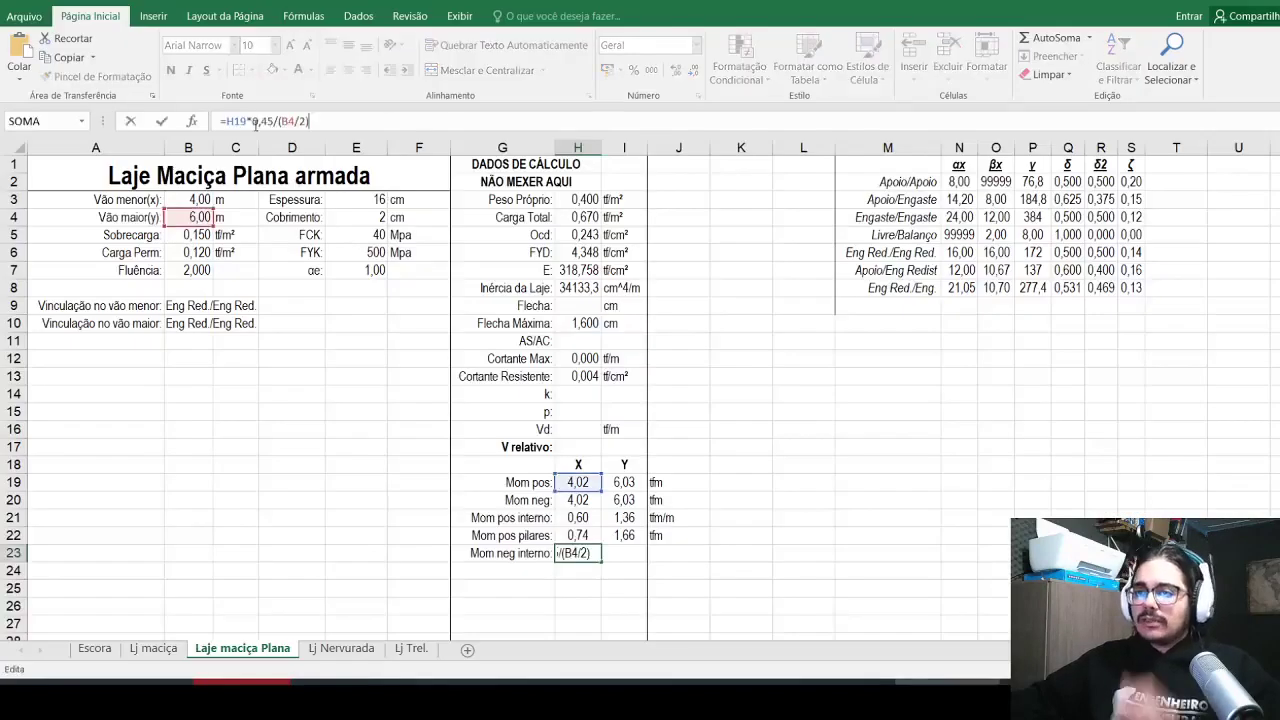
{"action": "key", "text": "BackSpace"}
{"action": "type", "text": "2"}
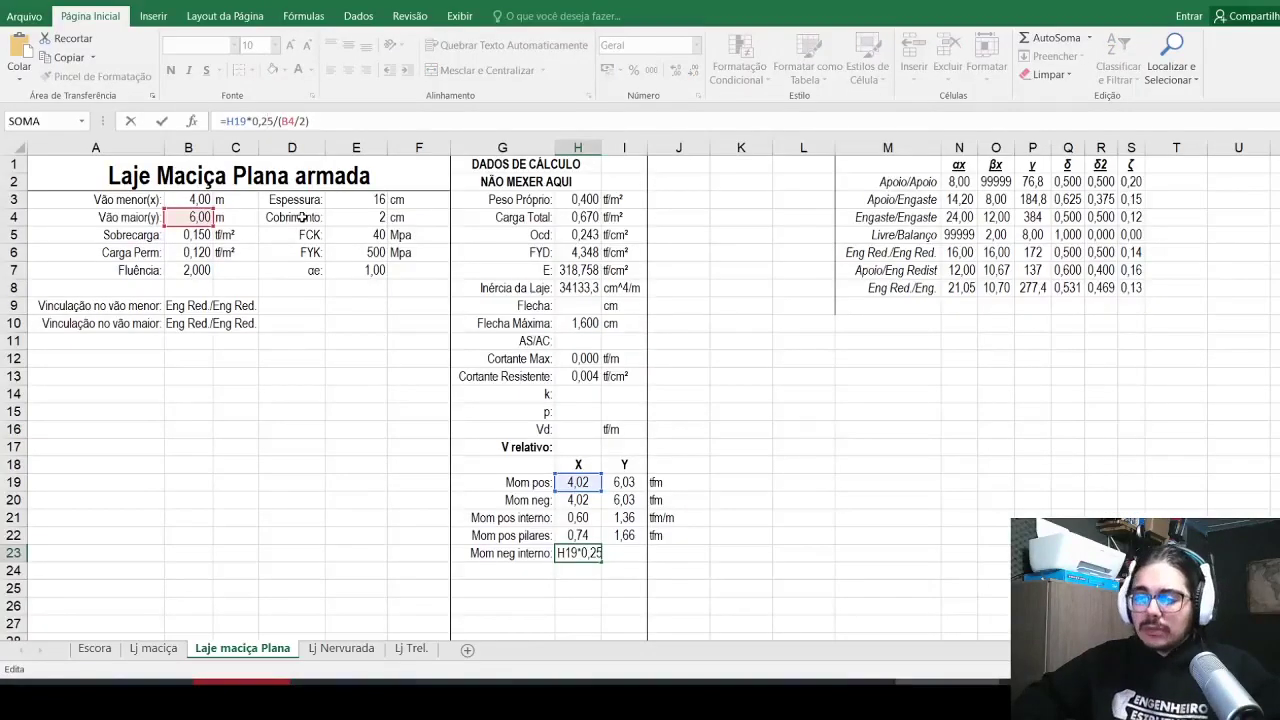
{"action": "key", "text": "Return"}
Step: Centre the contents of the cells H23:I28
{"action": "key", "text": "Up"}
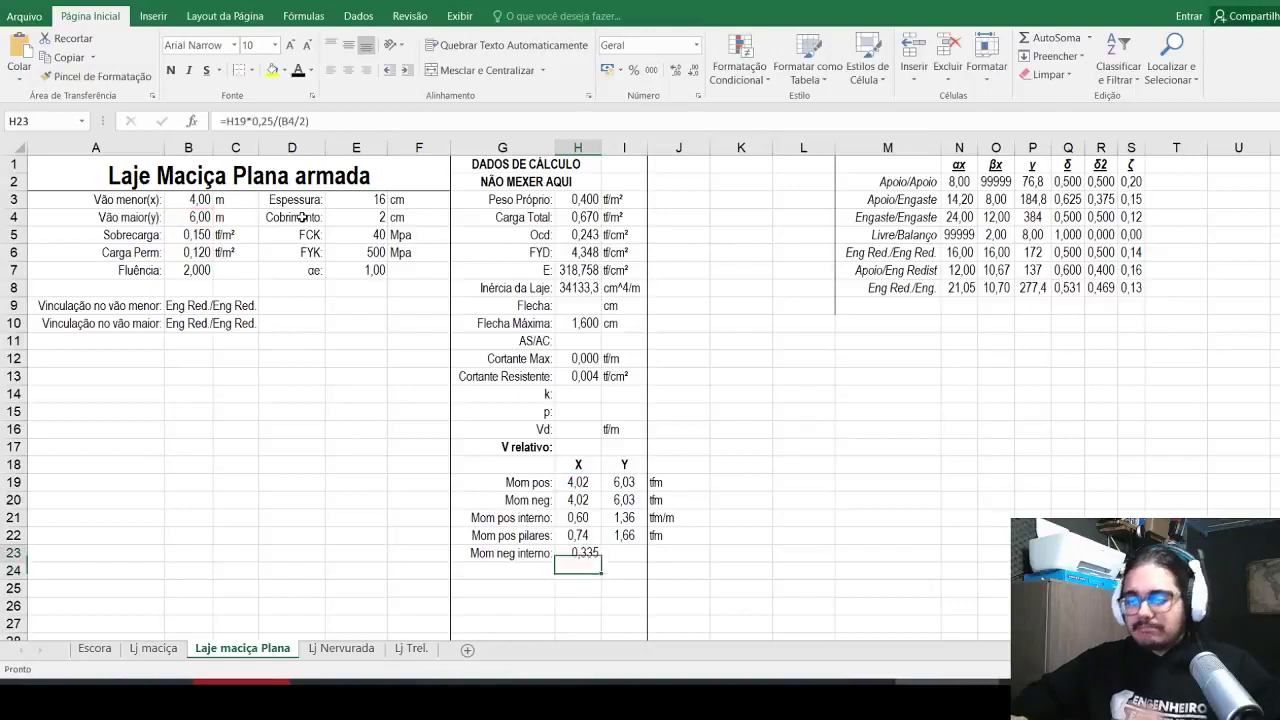
{"action": "key", "text": "shift+Right"}
{"action": "key", "text": "shift+Down"}
{"action": "key", "text": "shift+Down"}
{"action": "key", "text": "shift+Down"}
{"action": "key", "text": "shift+Down"}
{"action": "key", "text": "shift+Down"}
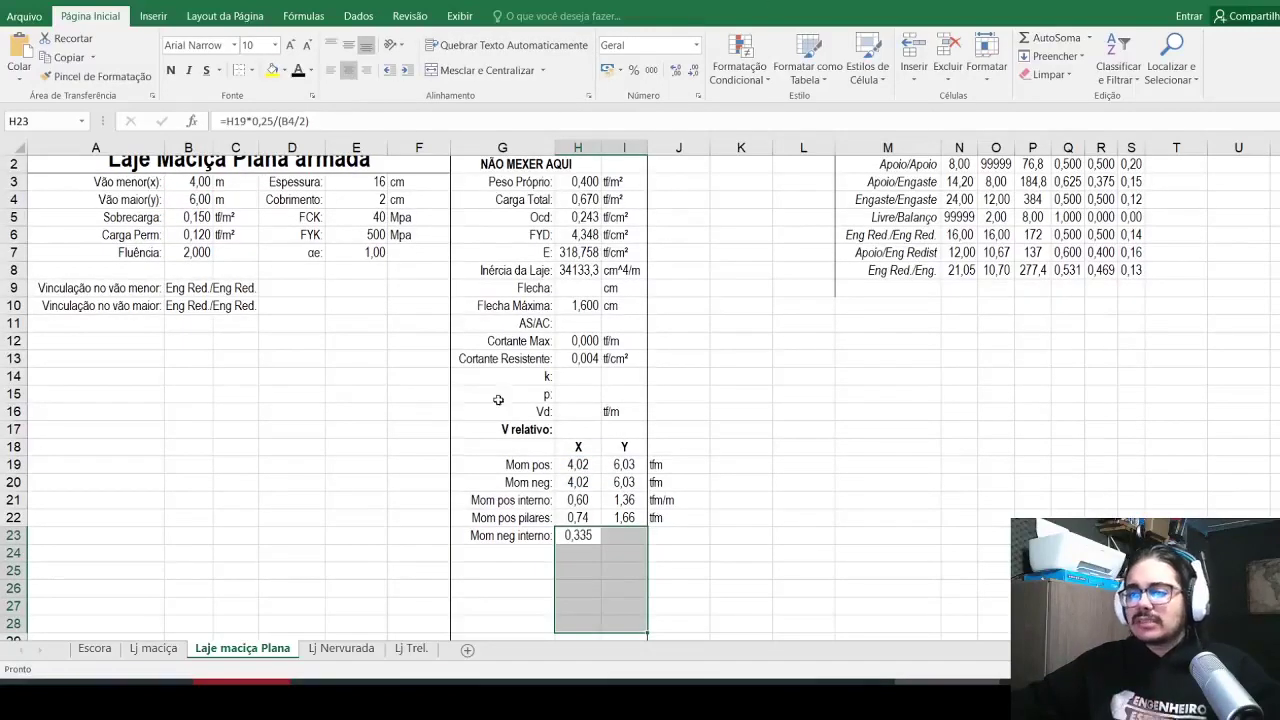
Step: Enter the label "Mom neg pilares:" in G24, below the internal negative moment
{"action": "left_click", "coordinate": [512, 556]}
{"action": "type", "text": "Mom neg e"}
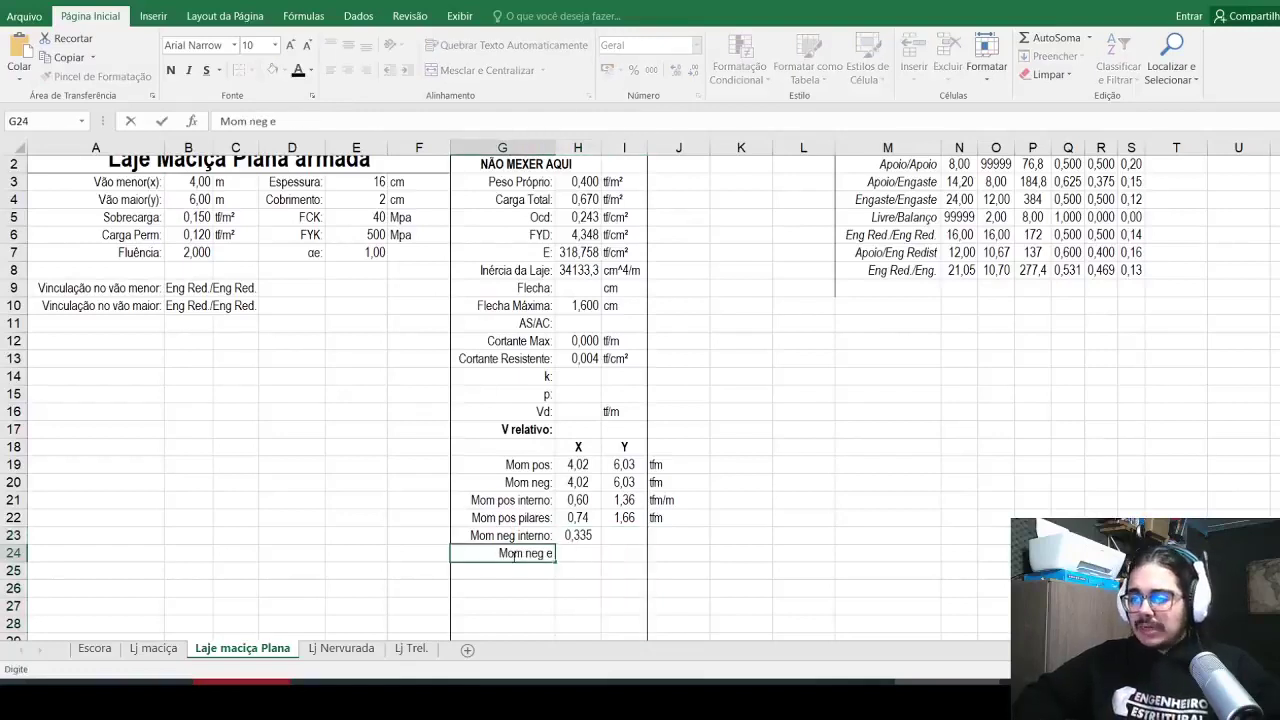
{"action": "key", "text": "BackSpace"}
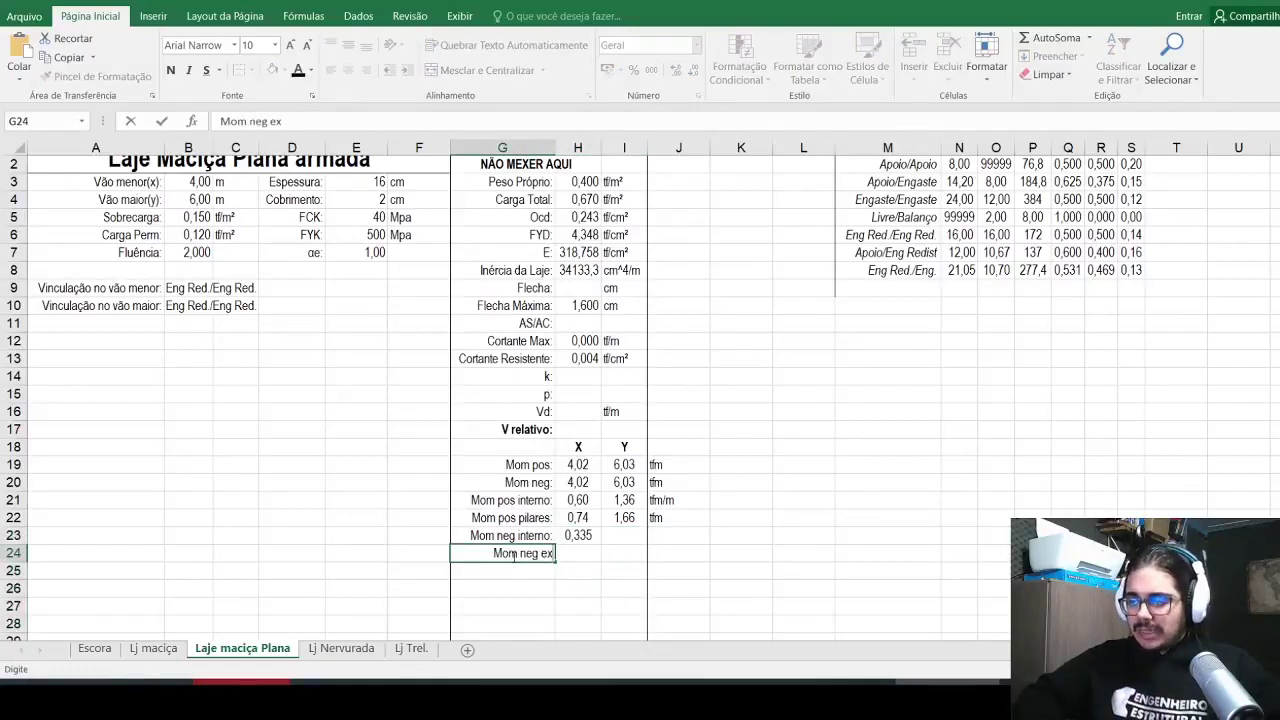
{"action": "type", "text": "pilr"}
{"action": "key", "text": "BackSpace"}
{"action": "type", "text": "ares:"}
{"action": "key", "text": "Tab"}
Step: Correct the internal negative moment formula in H23 to reference the negative moment, making it =H20*0,25/(B4/2)
{"action": "key", "text": "Up"}
{"action": "key", "text": "Up"}
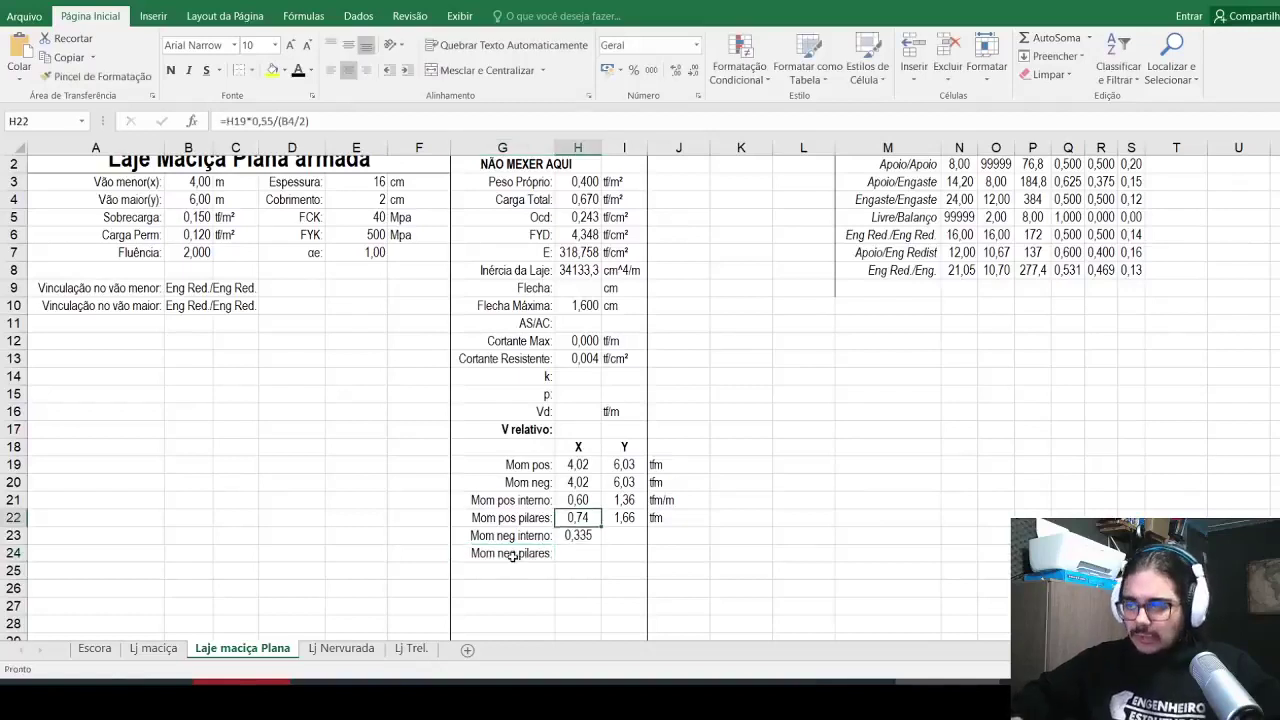
{"action": "key", "text": "F2"}
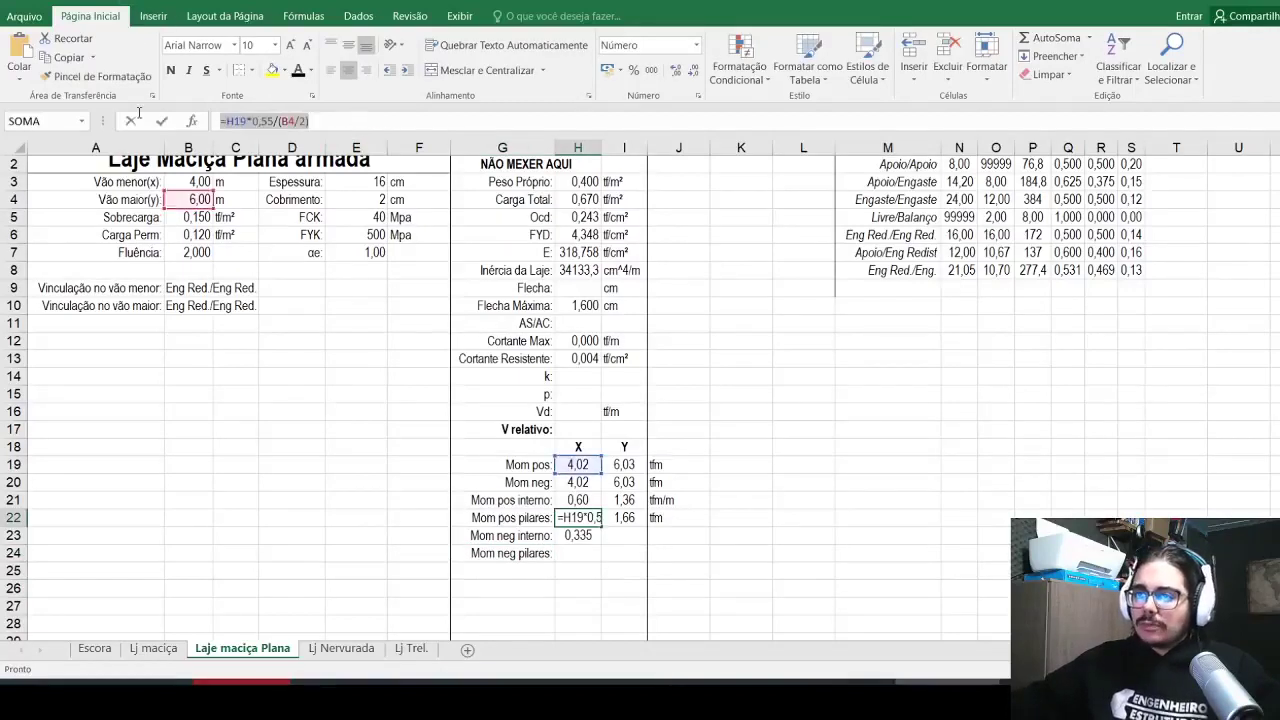
{"action": "key", "text": "Return"}
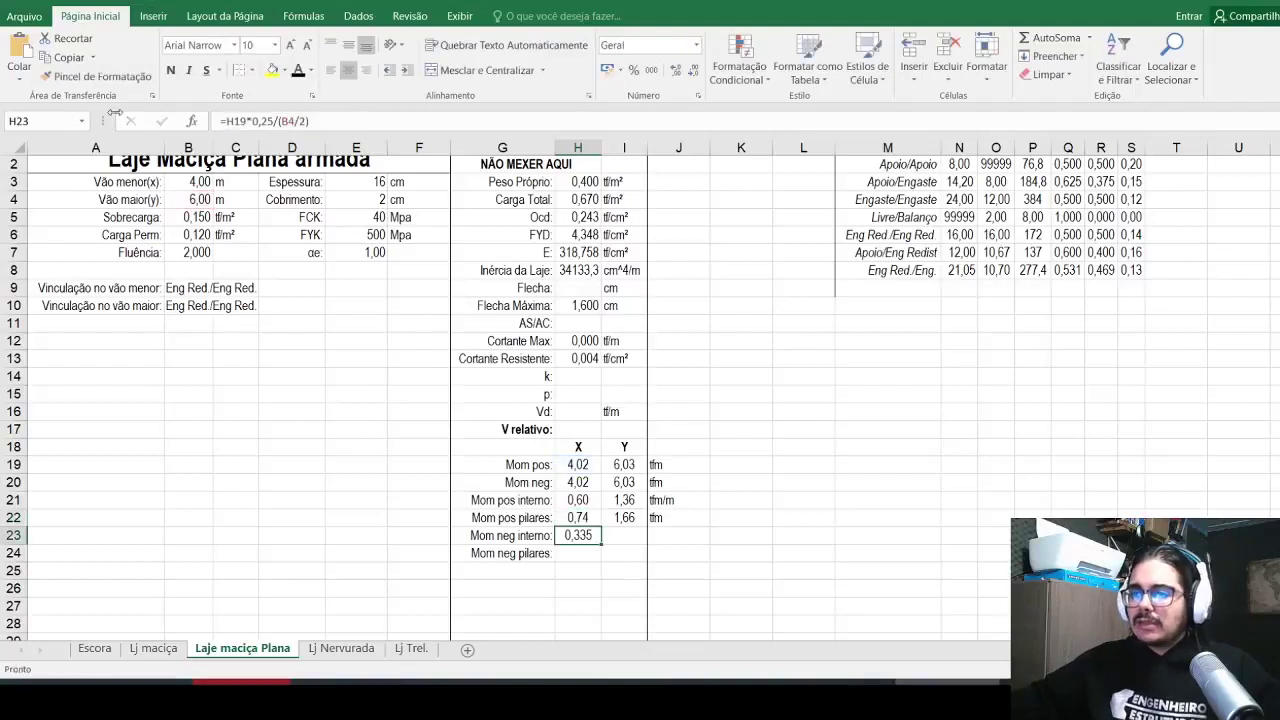
{"action": "key", "text": "F2"}
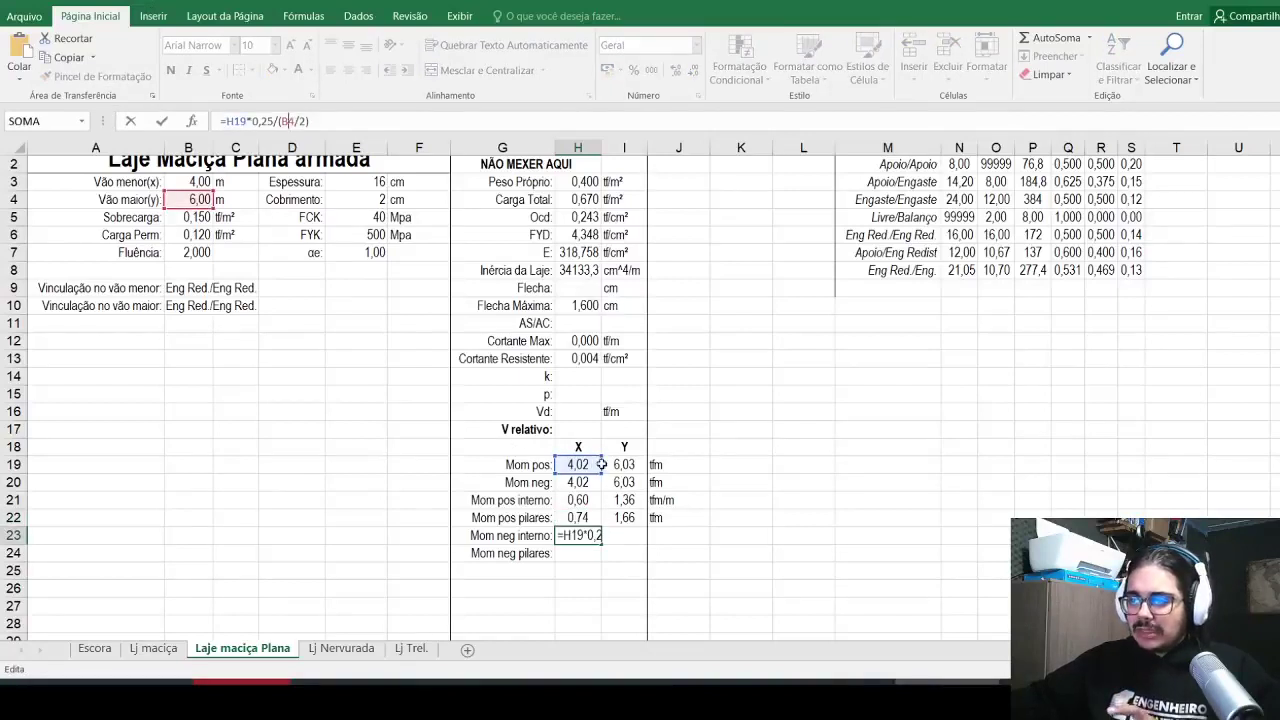
{"action": "left_click_drag", "start_coordinate": [597, 460], "coordinate": [587, 484]}
{"action": "key", "text": "Return"}
{"action": "key", "text": "Up"}
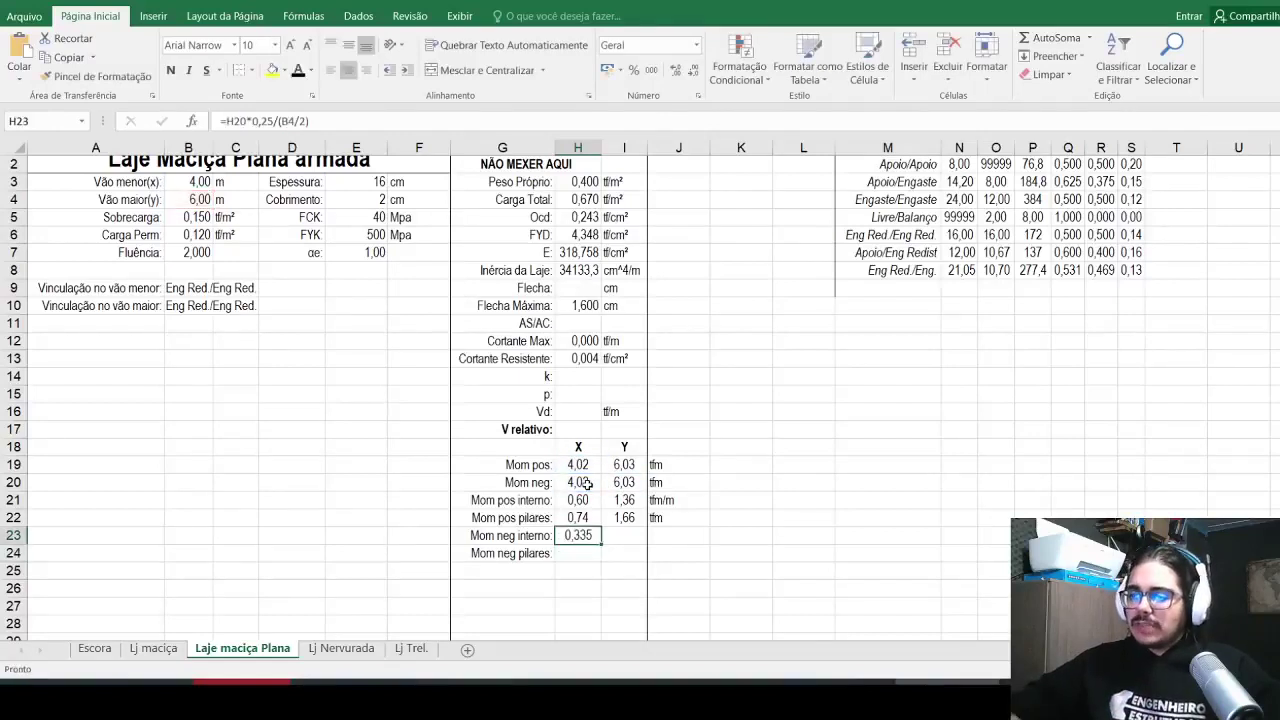
Step: Copy the formula text of H23 into H24 and keep it open for editing
{"action": "left_click_drag", "start_coordinate": [310, 121], "coordinate": [139, 123]}
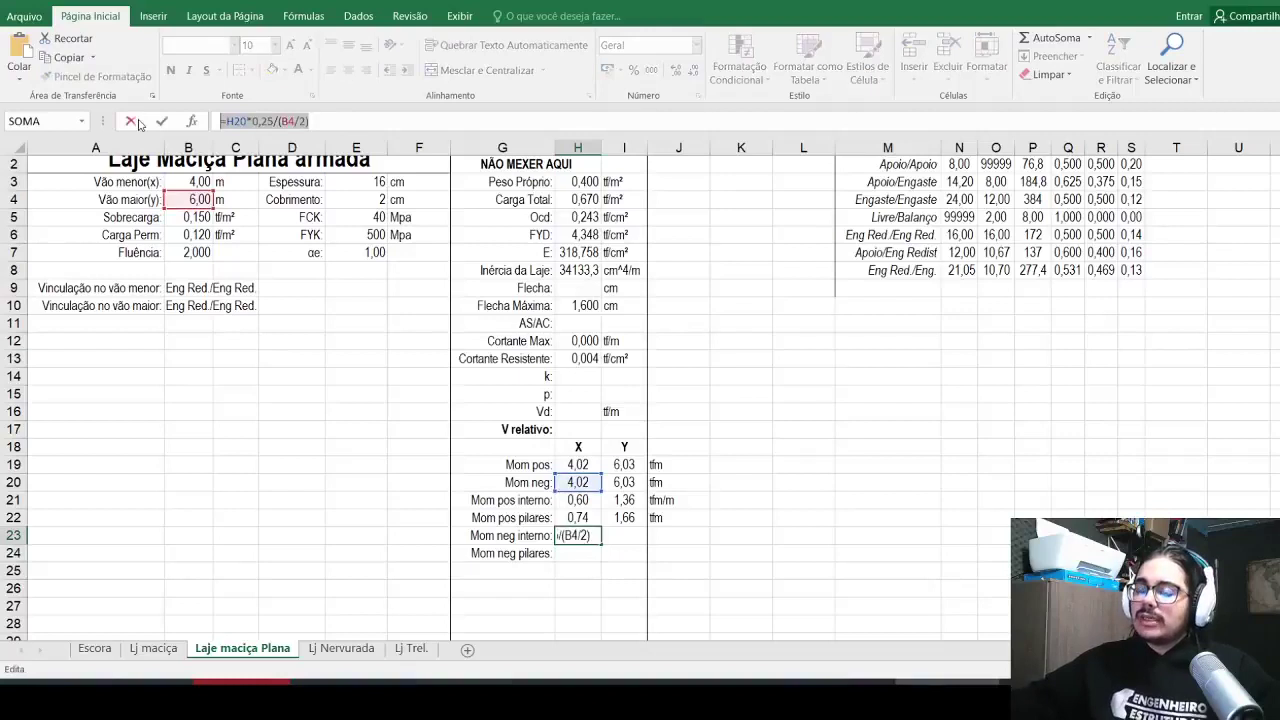
{"action": "key", "text": "Return"}
{"action": "left_click", "coordinate": [228, 122]}
{"action": "key", "text": "ctrl+v"}
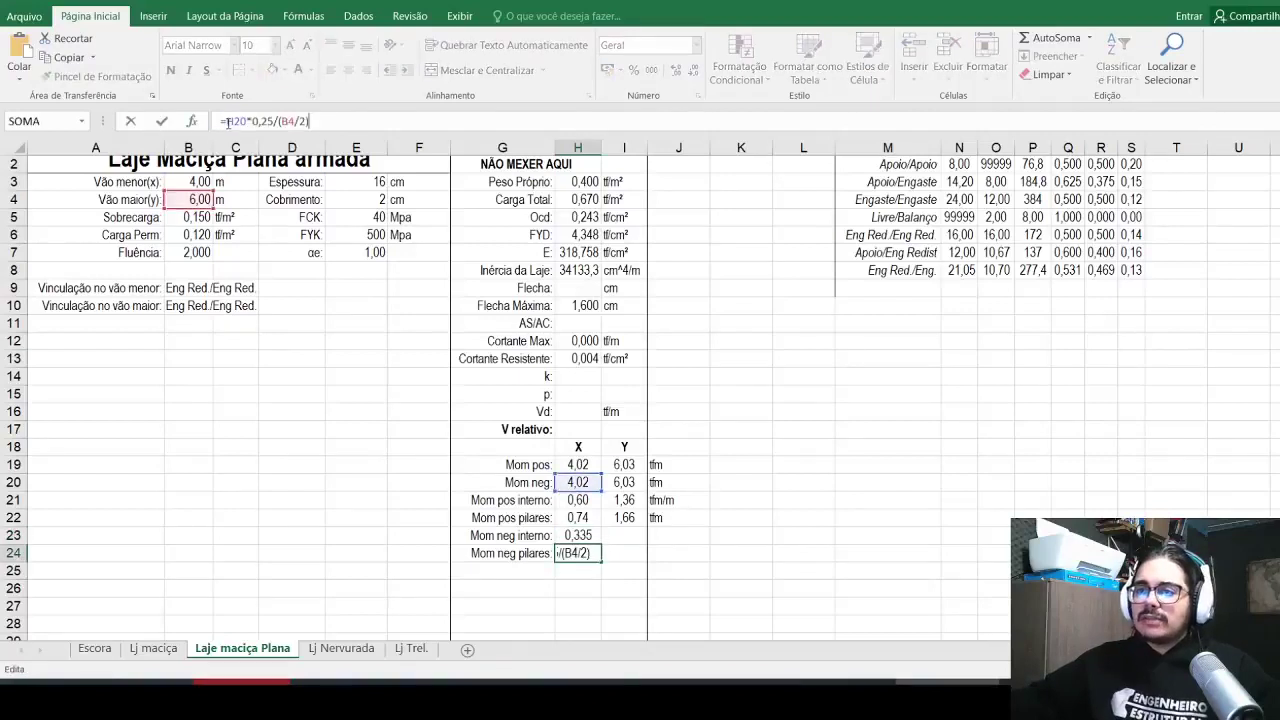
Step: Check in the NBR 6118 PDF the share of negative moments for each external strip, then return to the sheet
{"action": "key", "text": "alt+Tab"}
{"action": "left_click_drag", "start_coordinate": [152, 350], "coordinate": [302, 370]}
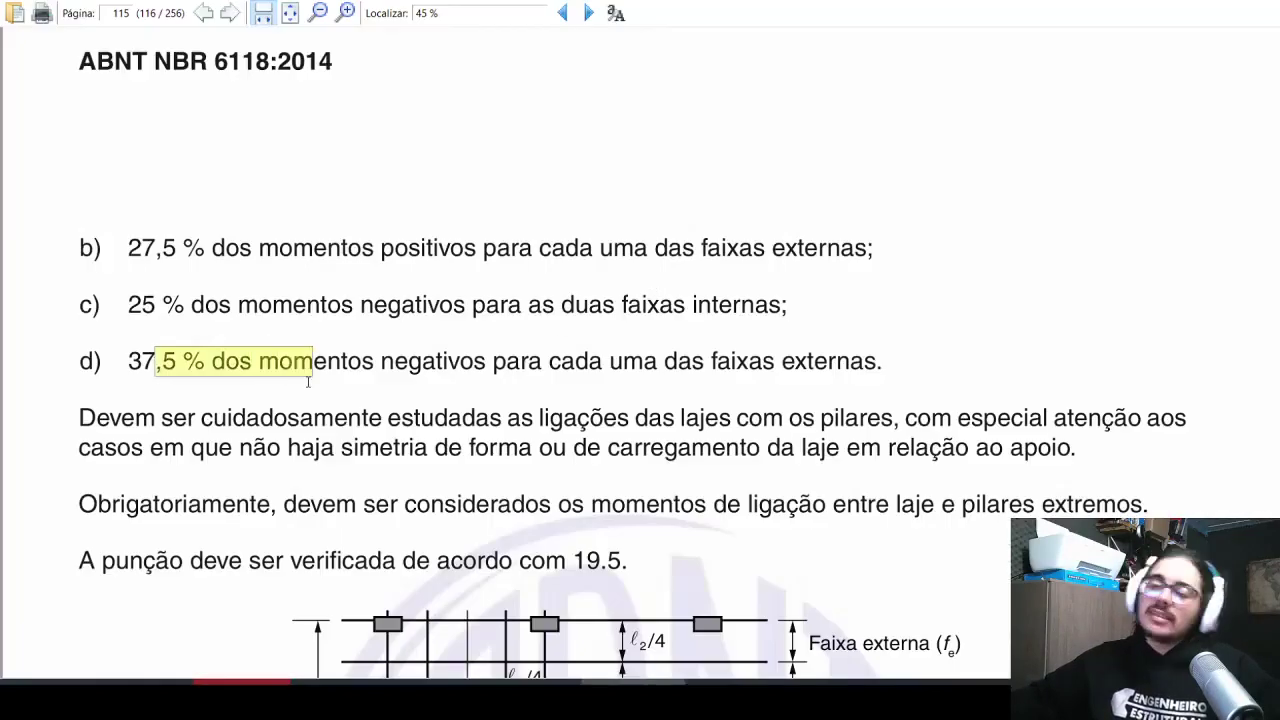
{"action": "left_click_drag", "start_coordinate": [545, 360], "coordinate": [778, 366]}
{"action": "key", "text": "alt+Tab"}
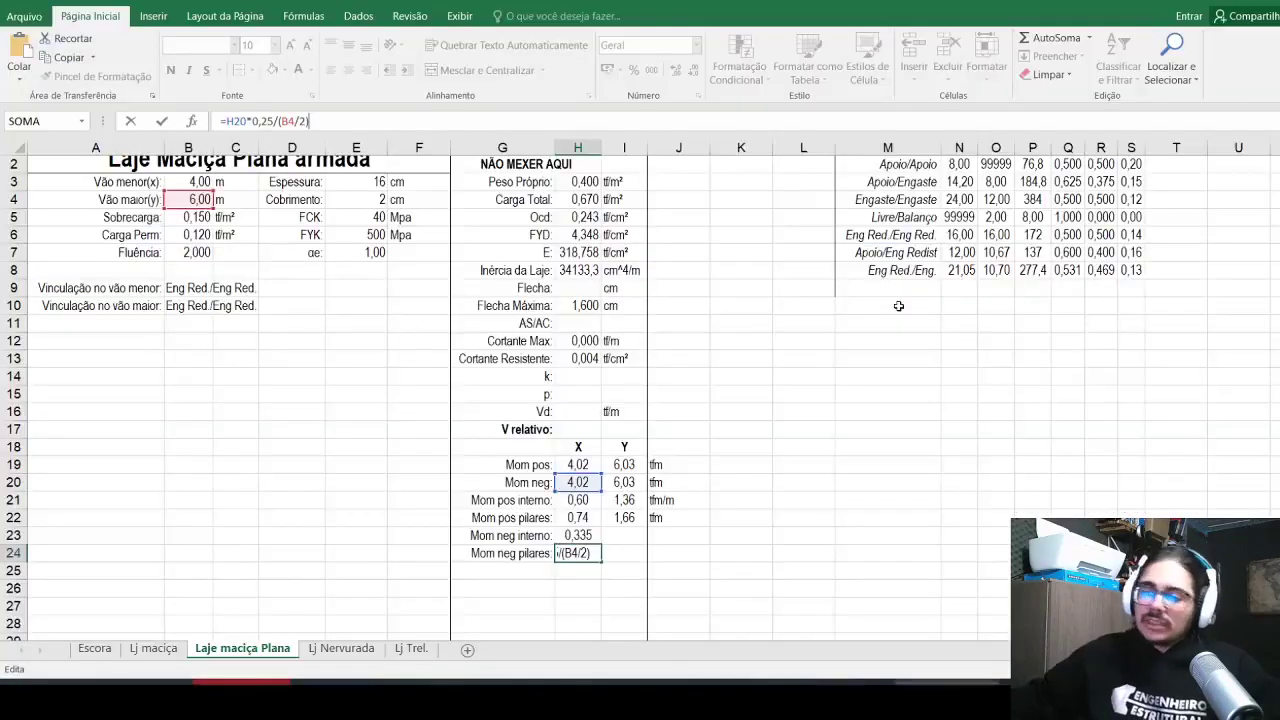
Step: Change the coefficient in H24 to 0,75 so the column-strip negative moment in X is =H20*0,75/(B4/2)
{"action": "key", "text": "Left"}
{"action": "key", "text": "Left"}
{"action": "key", "text": "Left"}
{"action": "key", "text": "Left"}
{"action": "key", "text": "Left"}
{"action": "key", "text": "Left"}
{"action": "key", "text": "Left"}
{"action": "key", "text": "Left"}
{"action": "key", "text": "BackSpace"}
{"action": "type", "text": "7"}
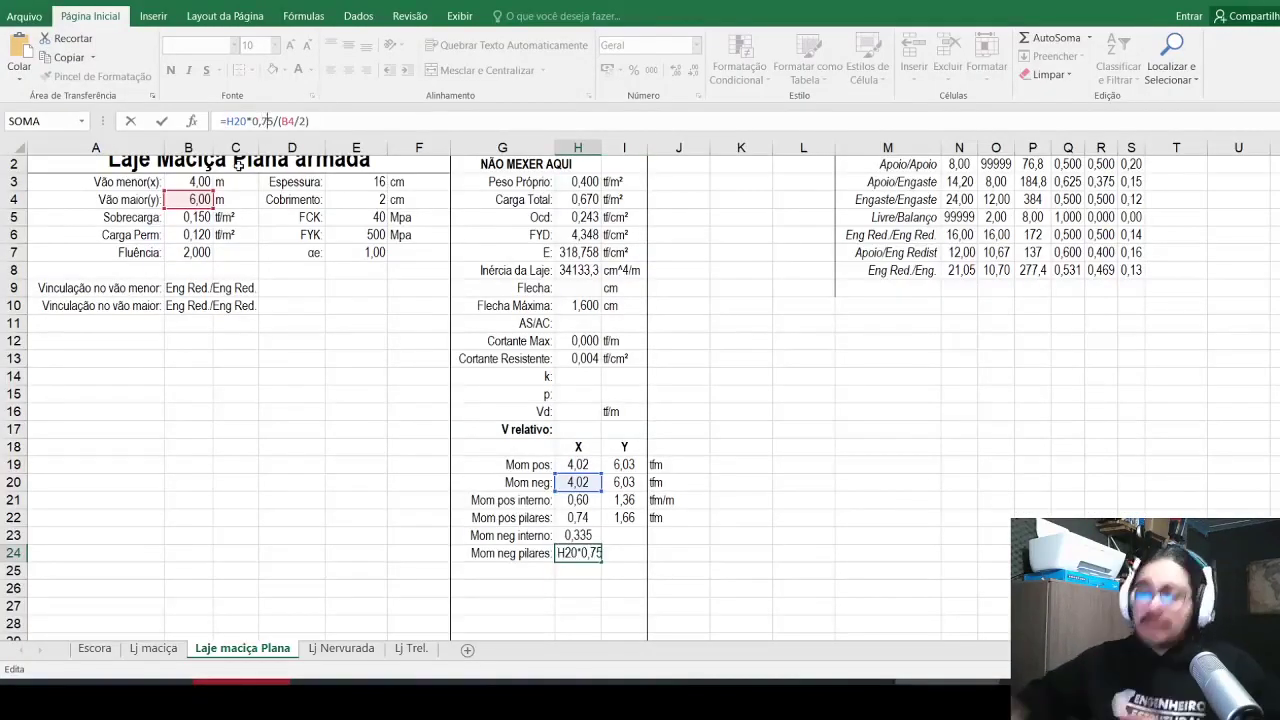
{"action": "key", "text": "Return"}
Step: Enter the formula =I20*0,25/(B3/2) in I23 for the internal negative moment in Y, adapting the formula from I21
{"action": "key", "text": "Up"}
{"action": "key", "text": "Up"}
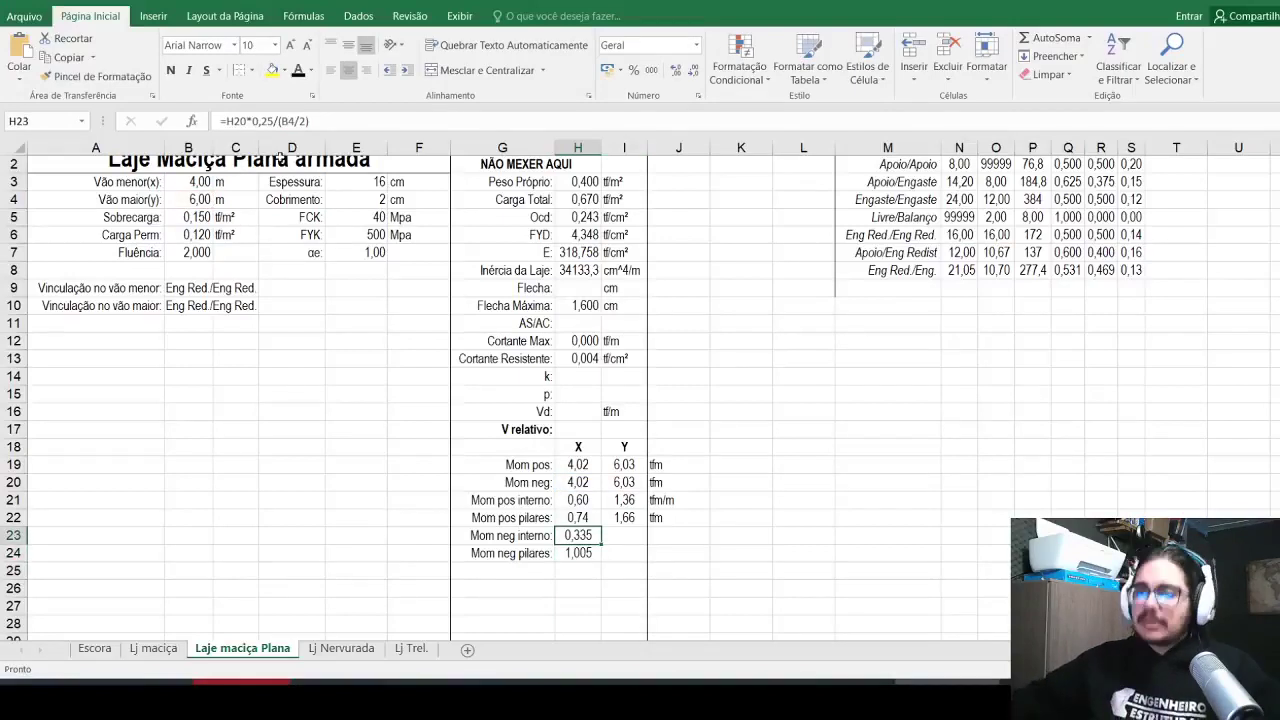
{"action": "left_click", "coordinate": [624, 482]}
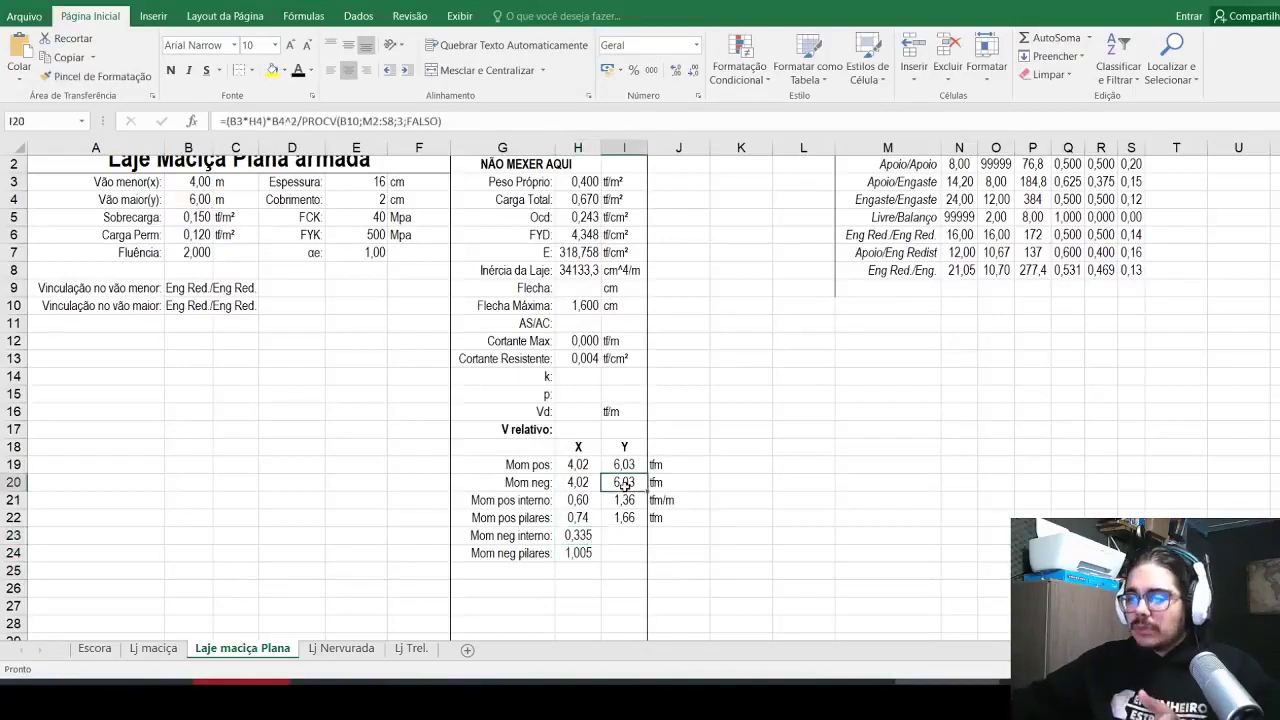
{"action": "double_click", "coordinate": [624, 484]}
{"action": "key", "text": "Escape"}
{"action": "left_click", "coordinate": [624, 500]}
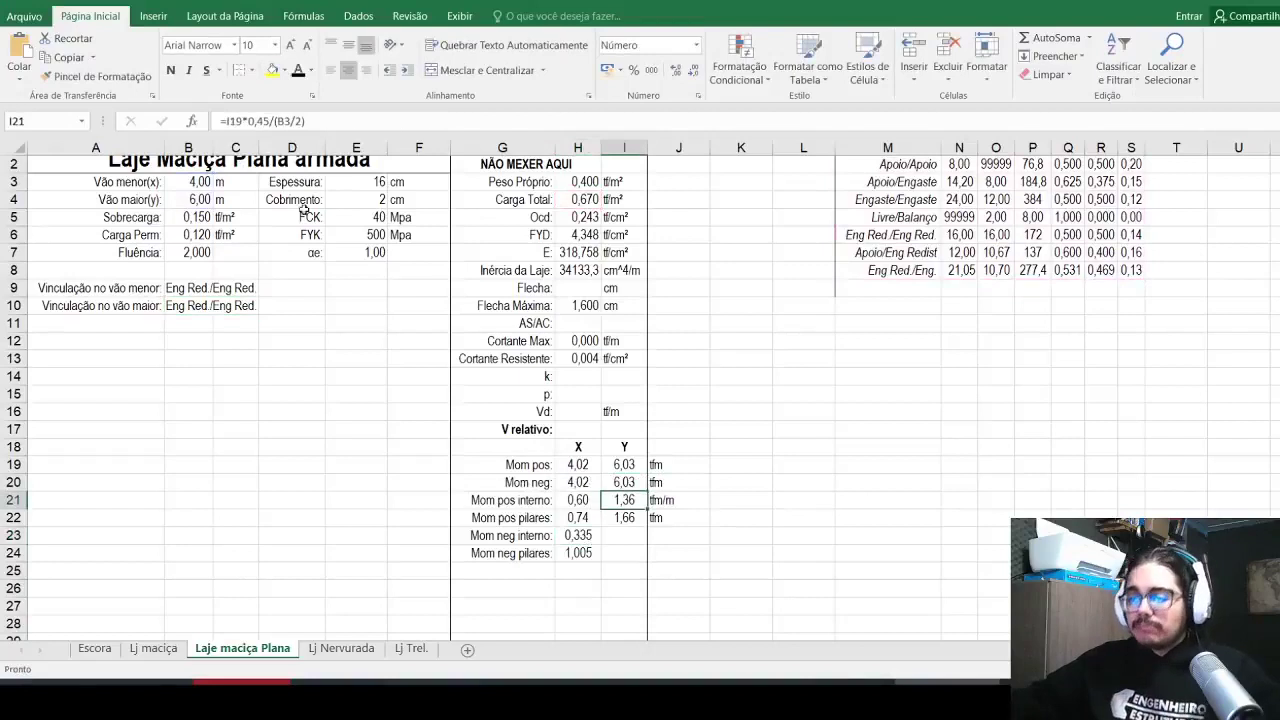
{"action": "left_click", "coordinate": [262, 120]}
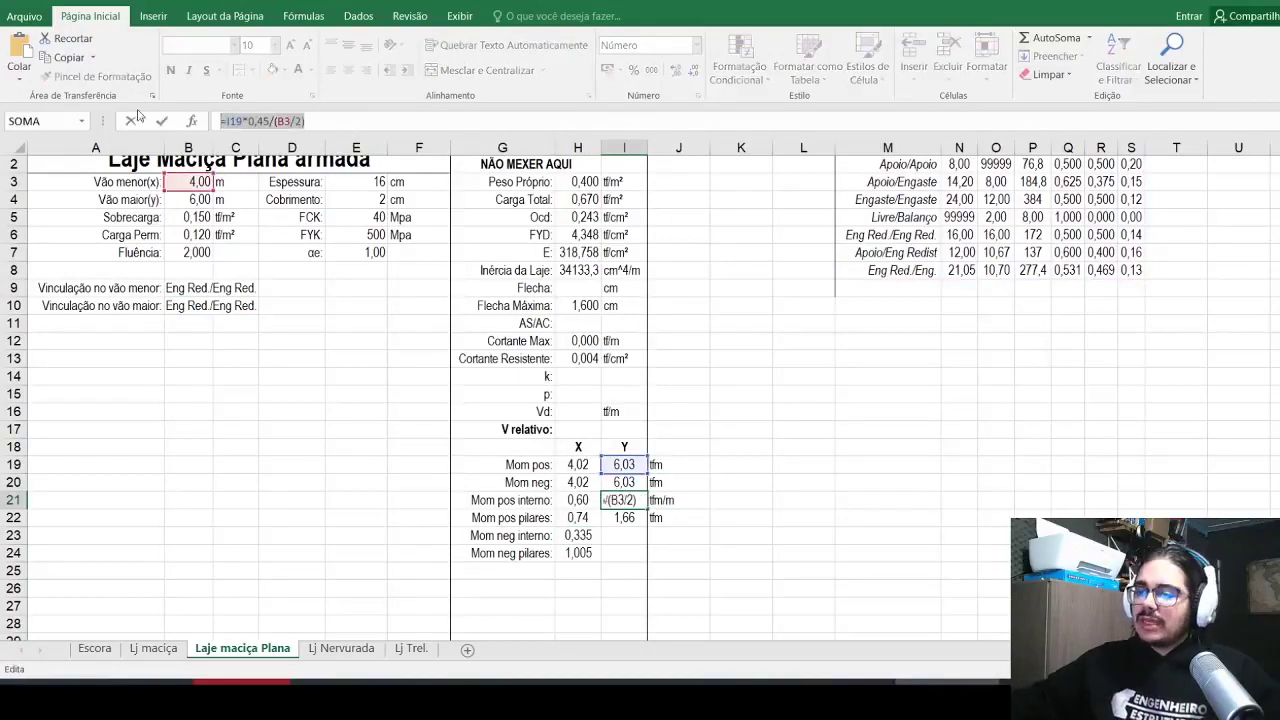
{"action": "key", "text": "Return"}
{"action": "key", "text": "Return"}
{"action": "left_click", "coordinate": [269, 128]}
{"action": "type", "text": "=I19*0,45/(B3/2)"}
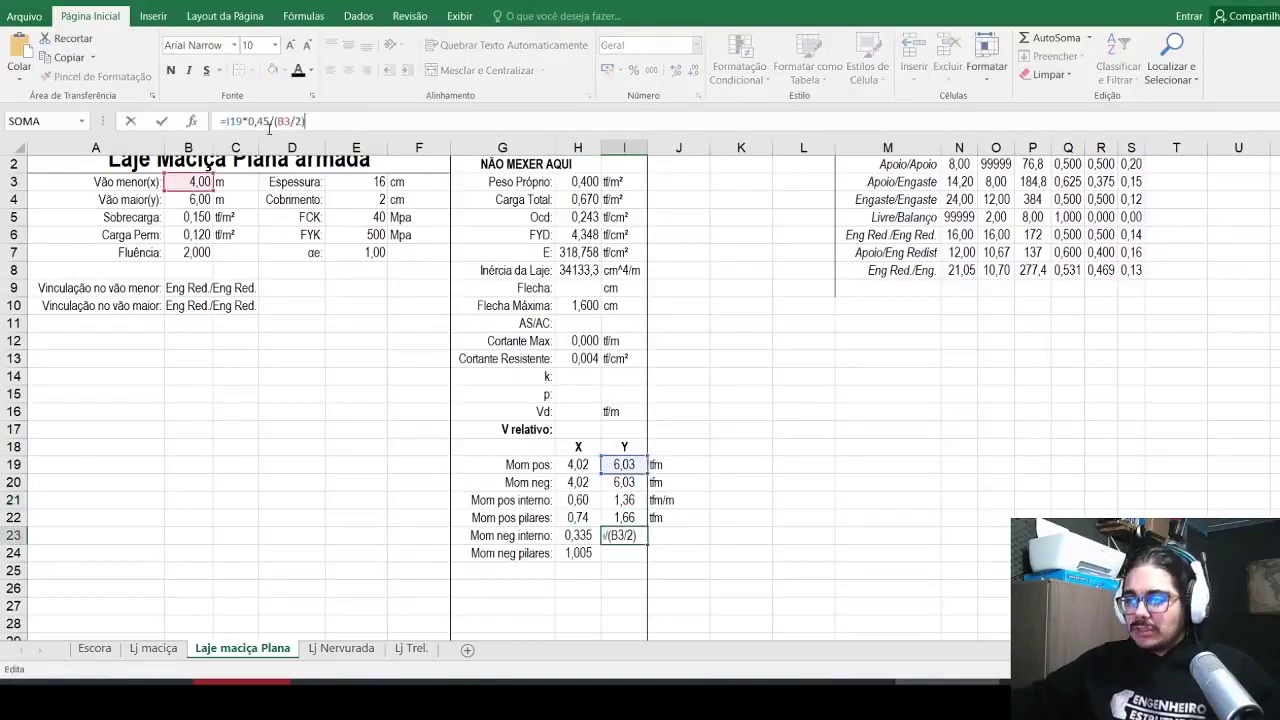
{"action": "left_click", "coordinate": [624, 482]}
{"action": "left_click_drag", "start_coordinate": [248, 121], "coordinate": [269, 121]}
{"action": "type", "text": "0,25"}
{"action": "key", "text": "ctrl+Return"}
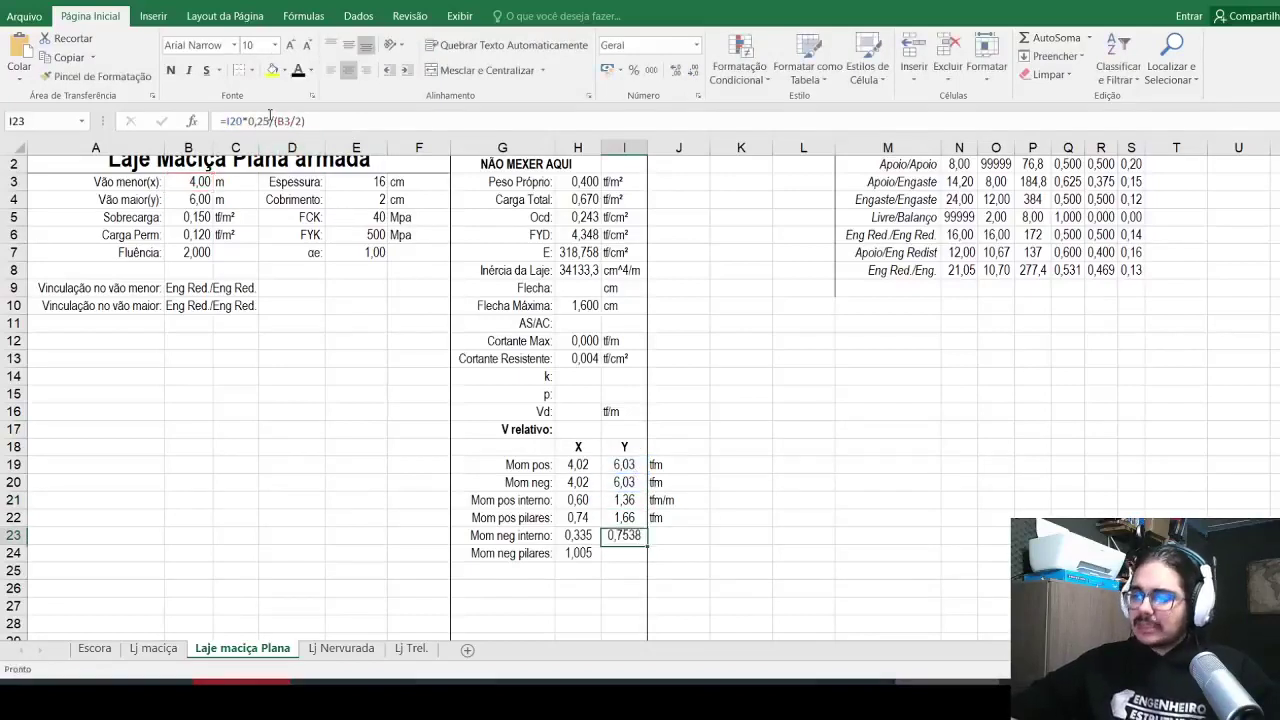
Step: Enter the formula =I20*0,75/(B3/2) in I24 for the column-strip negative moment in Y, reusing the formula from I23
{"action": "left_click", "coordinate": [329, 122]}
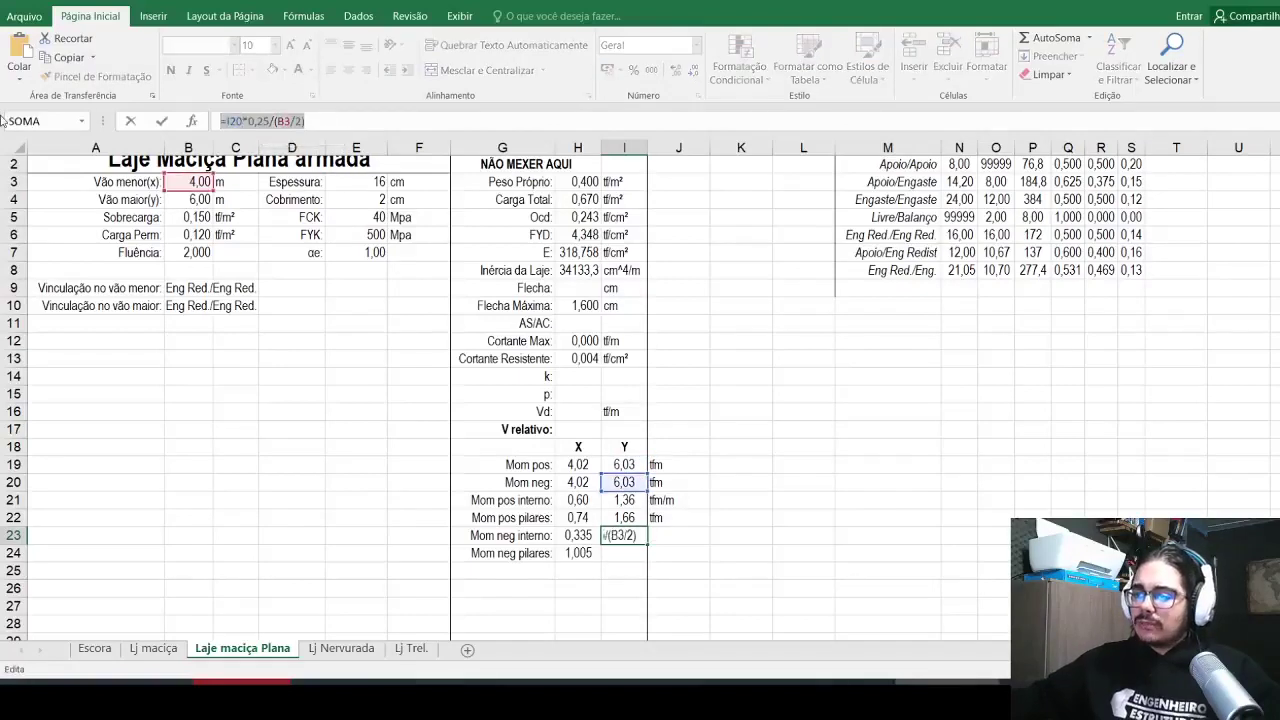
{"action": "key", "text": "Return"}
{"action": "left_click", "coordinate": [264, 120]}
{"action": "type", "text": "=I20*0,25/(B3/2)"}
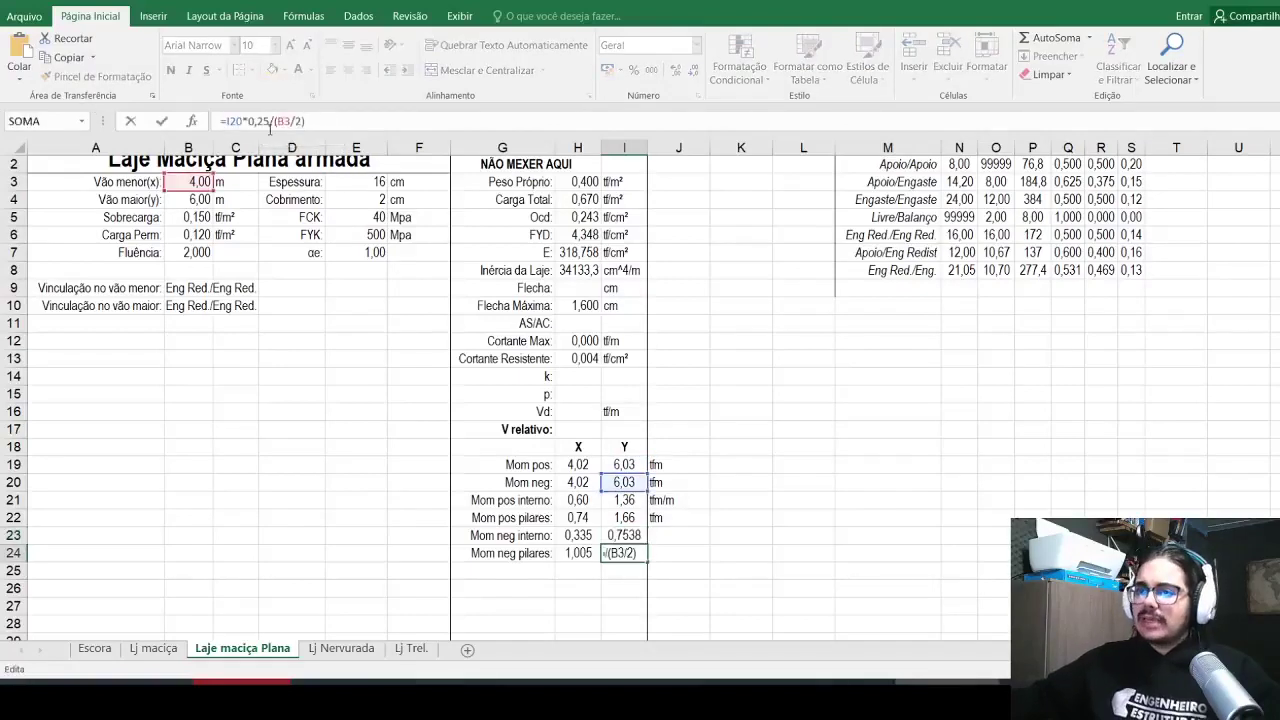
{"action": "left_click_drag", "start_coordinate": [248, 121], "coordinate": [269, 121]}
{"action": "type", "text": "0,75"}
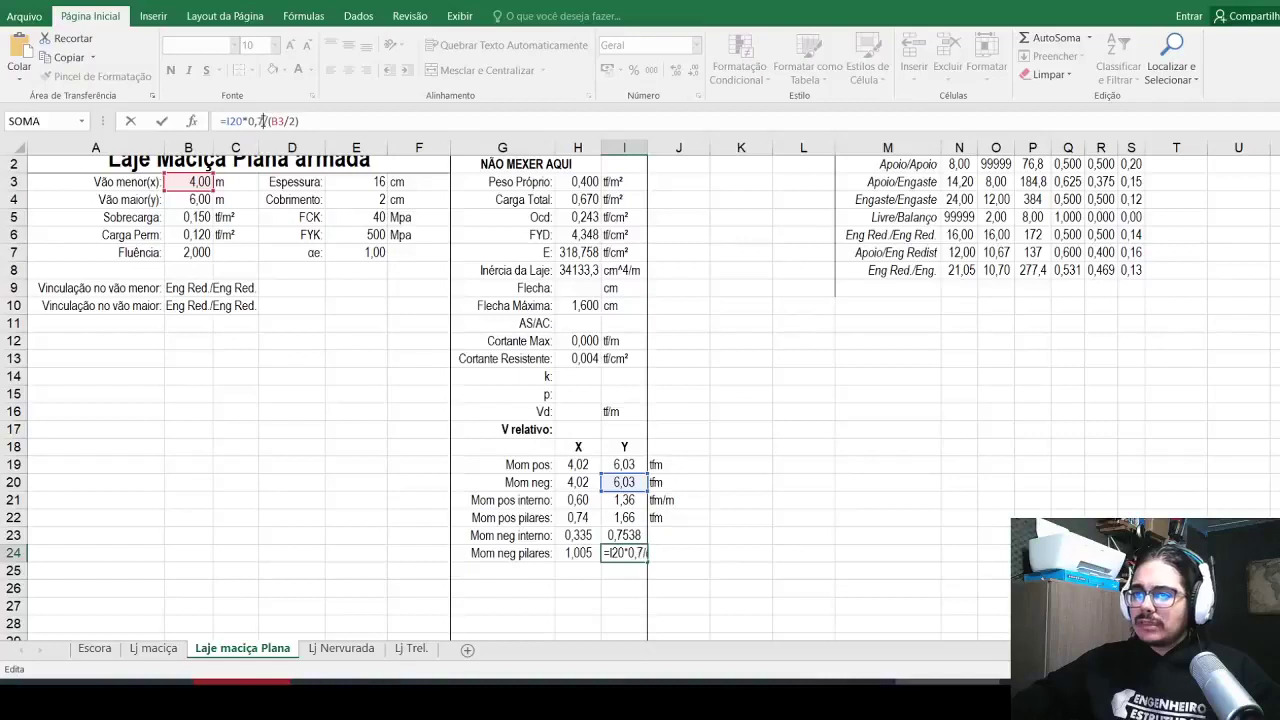
{"action": "key", "text": "Return"}
Step: Copy the unit tfm/m from J21 into J22, J23 and J24
{"action": "key", "text": "Up"}
{"action": "key", "text": "Up"}
{"action": "key", "text": "Right"}
{"action": "key", "text": "Up"}
{"action": "key", "text": "Up"}
{"action": "key", "text": "ctrl+c"}
{"action": "key", "text": "Down"}
{"action": "key", "text": "ctrl+v"}
{"action": "key", "text": "Down"}
{"action": "key", "text": "ctrl+v"}
{"action": "key", "text": "Down"}
{"action": "key", "text": "ctrl+v"}
{"action": "key", "text": "Down"}
Step: Show the strip moments in H21:I24 with two decimal places
{"action": "key", "text": "Up"}
{"action": "key", "text": "Left"}
{"action": "key", "text": "shift+Left"}
{"action": "key", "text": "shift+Up"}
{"action": "key", "text": "shift+Up"}
{"action": "key", "text": "shift+Up"}
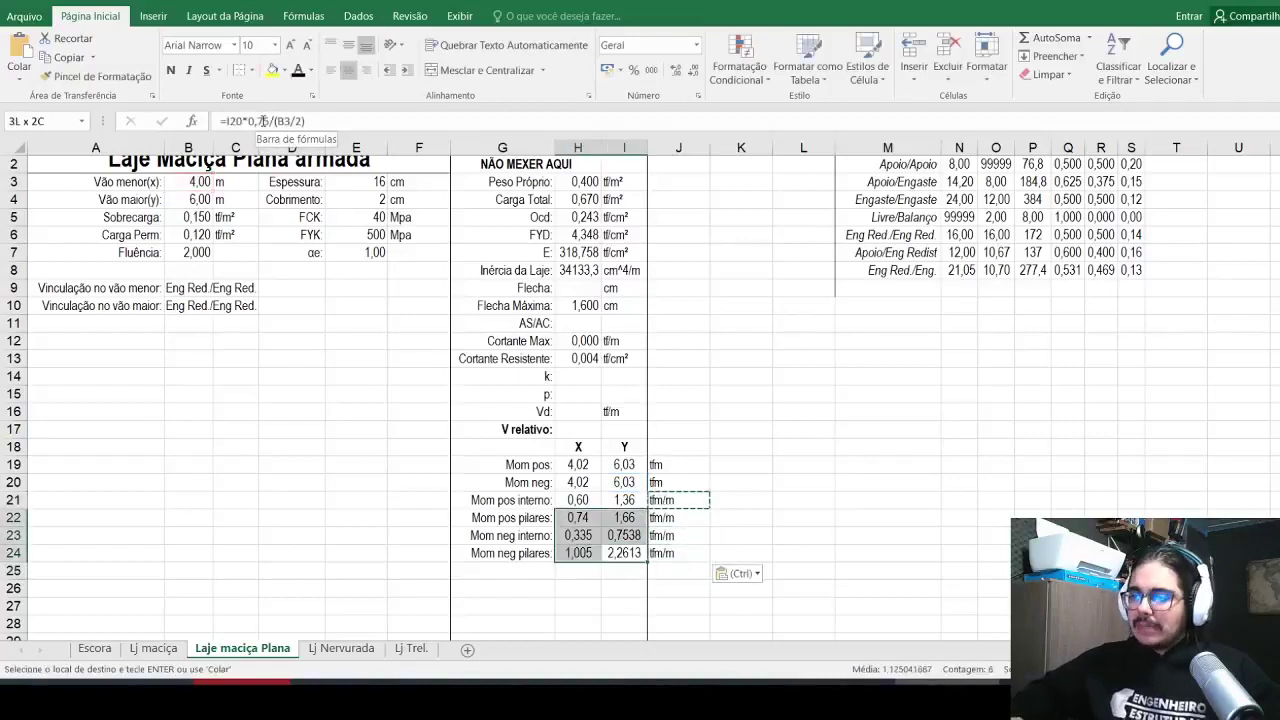
{"action": "left_click", "coordinate": [693, 70]}
{"action": "left_click", "coordinate": [693, 70]}
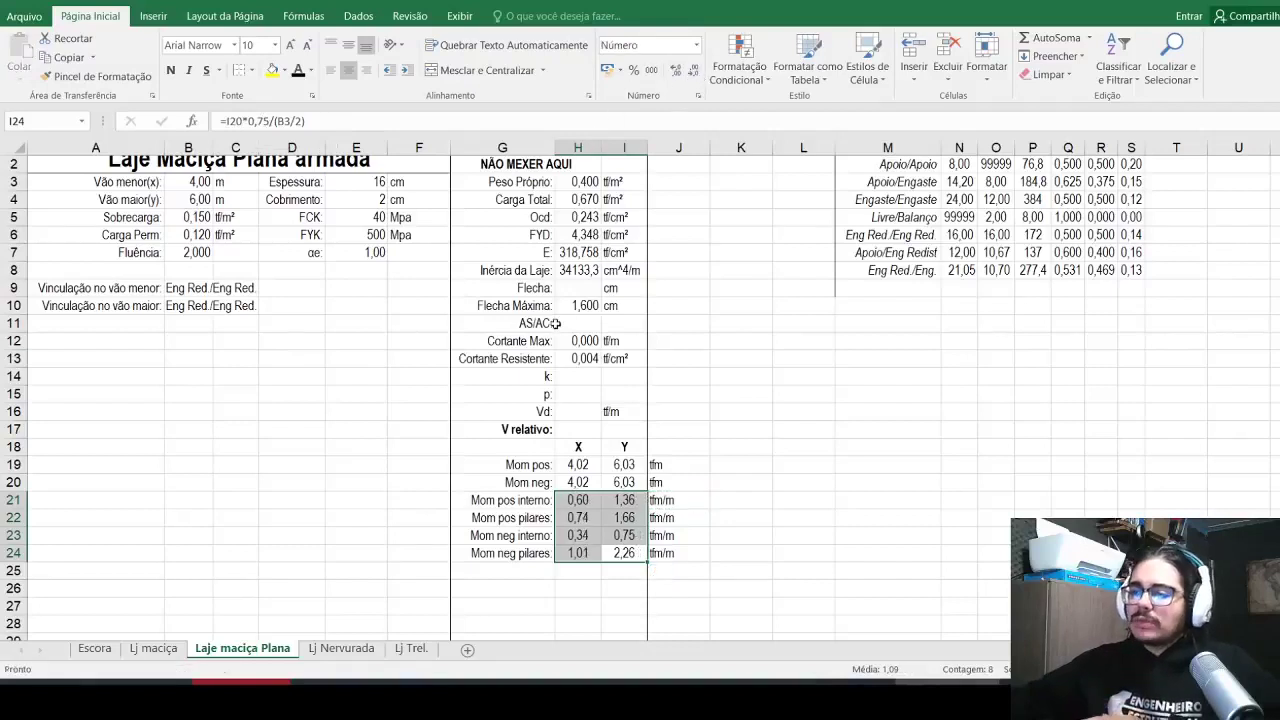
Step: Compare the strip moments in the sheet with the internal and external strips of Figure 14.9 in the NBR 6118 PDF
{"action": "scroll", "coordinate": [579, 489], "scroll_direction": "down", "scroll_amount": 1}
{"action": "left_click", "coordinate": [618, 487]}
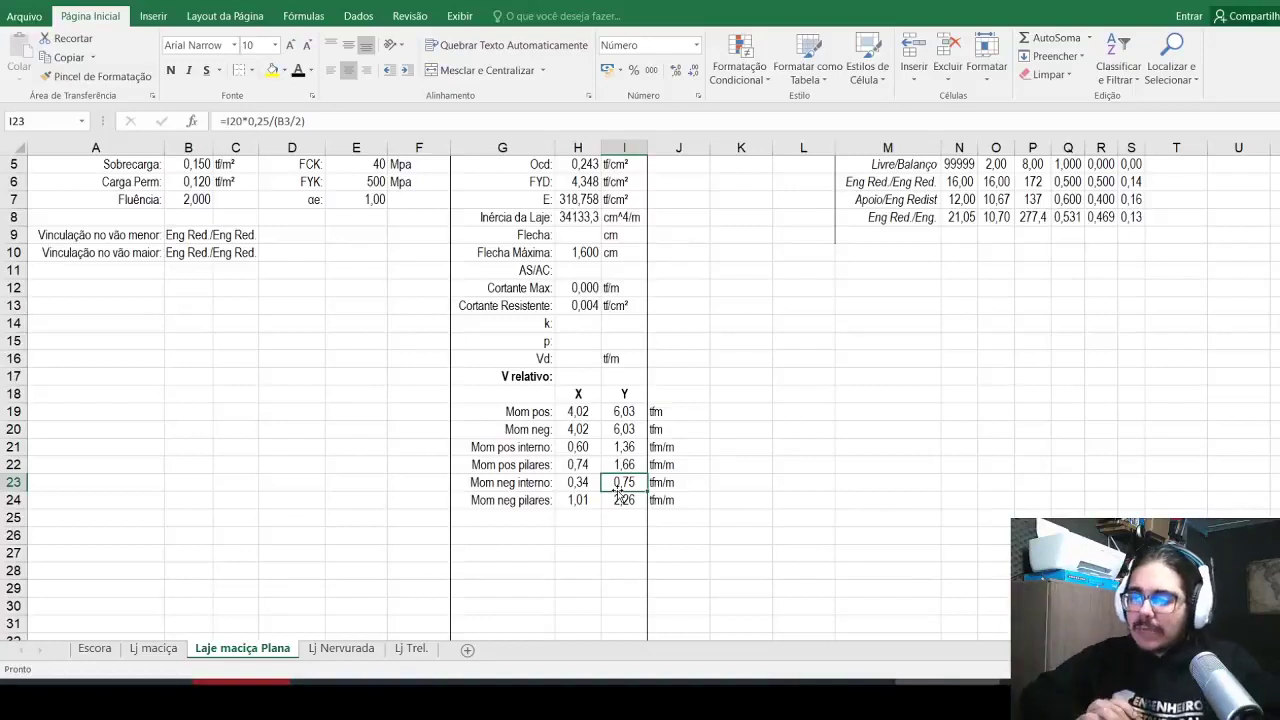
{"action": "key", "text": "alt+Tab"}
{"action": "scroll", "coordinate": [521, 329], "scroll_direction": "down", "scroll_amount": 4}
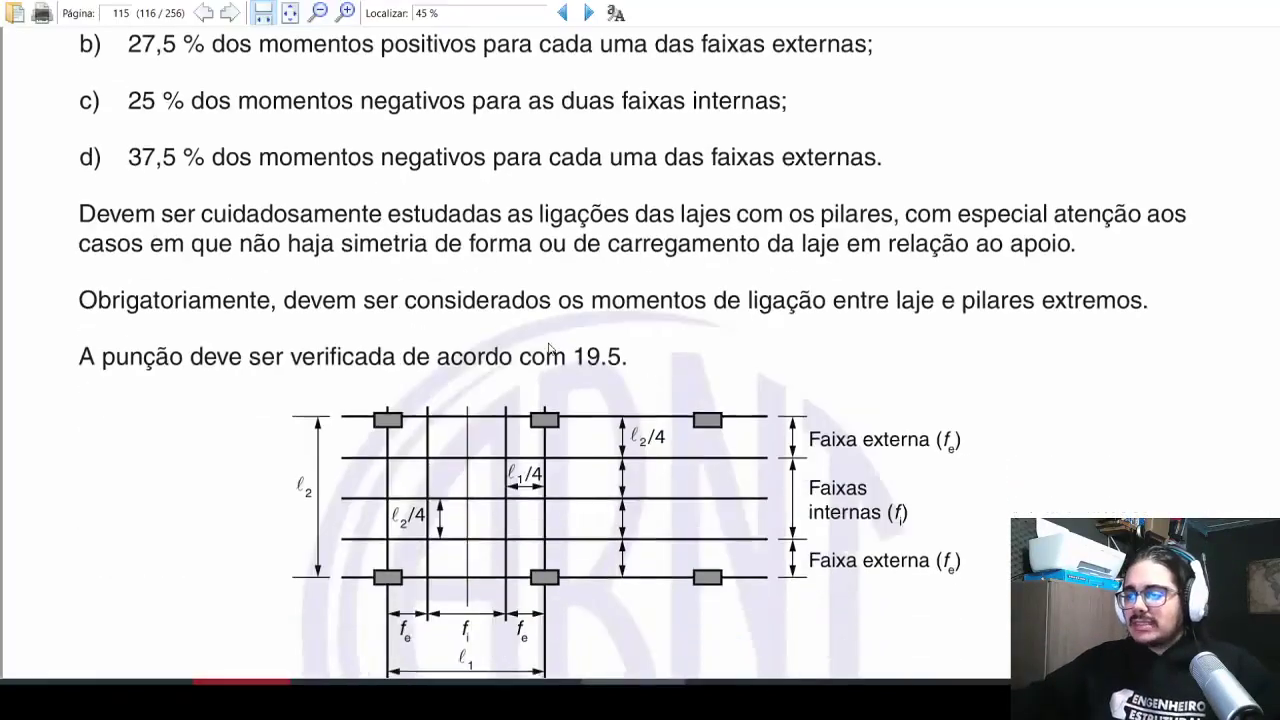
{"action": "scroll", "coordinate": [521, 329], "scroll_direction": "down", "scroll_amount": 3}
{"action": "key", "text": "alt+Tab"}
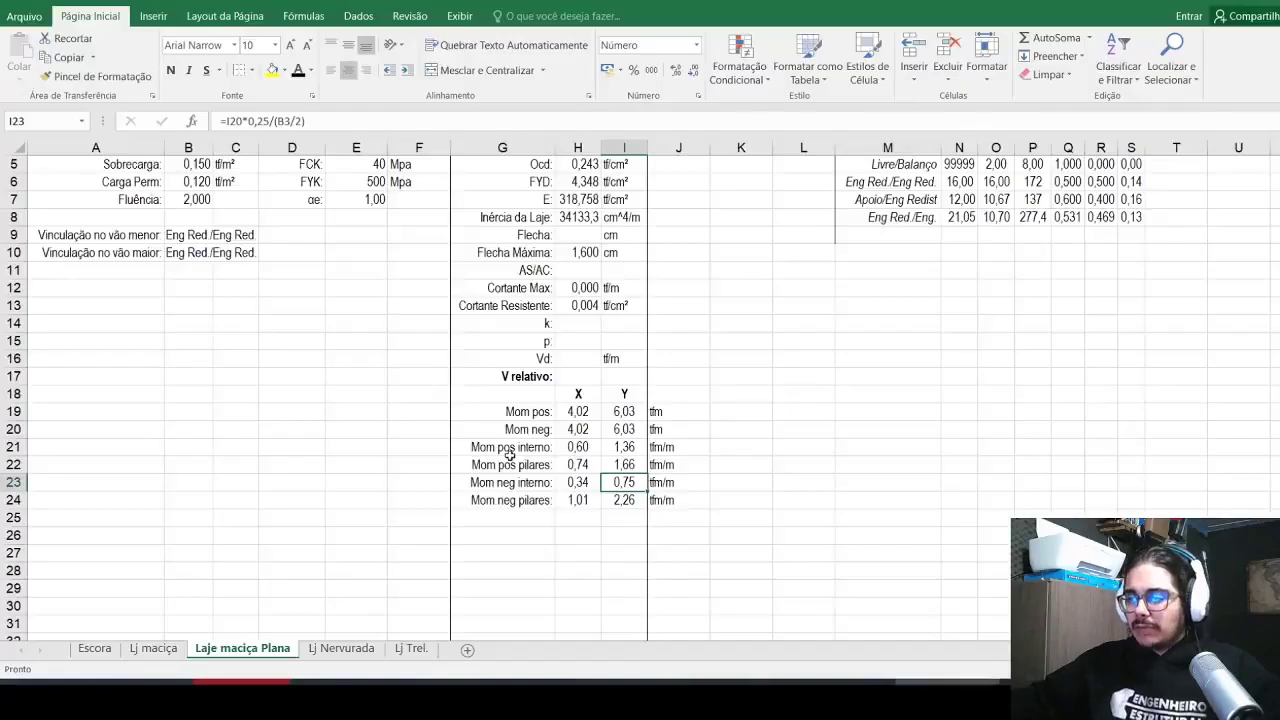
{"action": "left_click", "coordinate": [612, 500]}
{"action": "key", "text": "alt+Tab"}
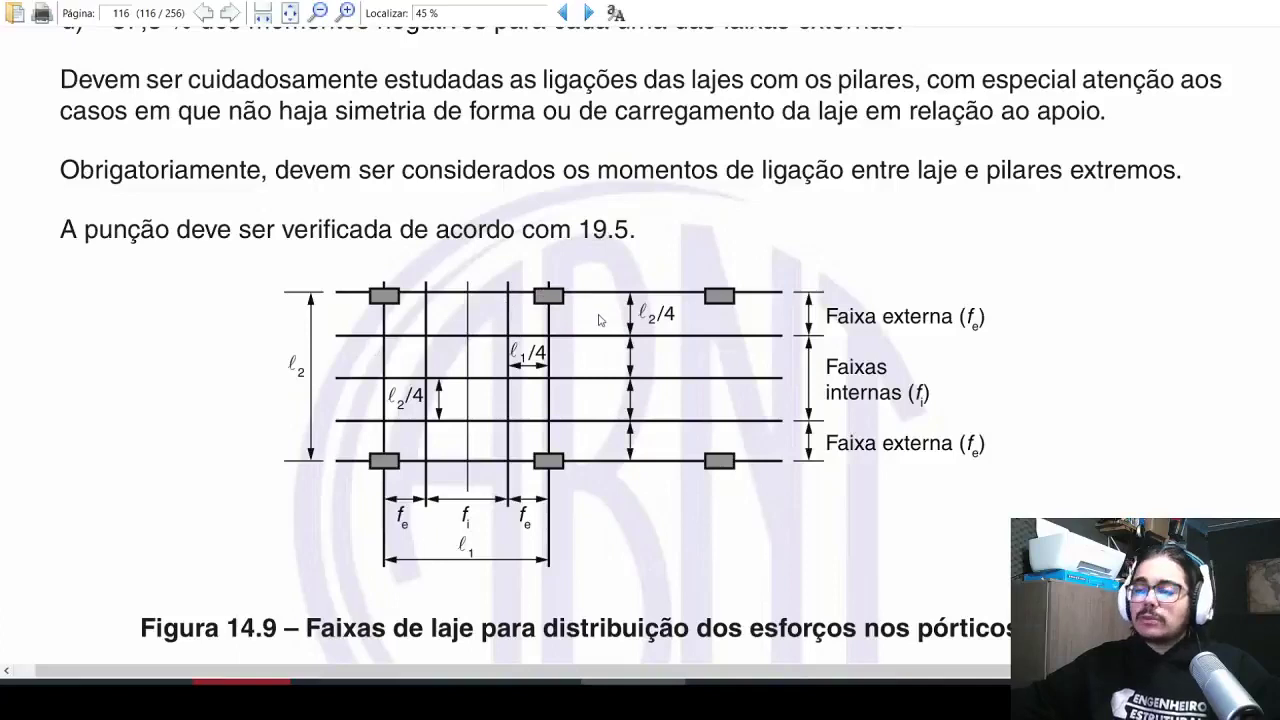
{"action": "key", "text": "alt+Tab"}
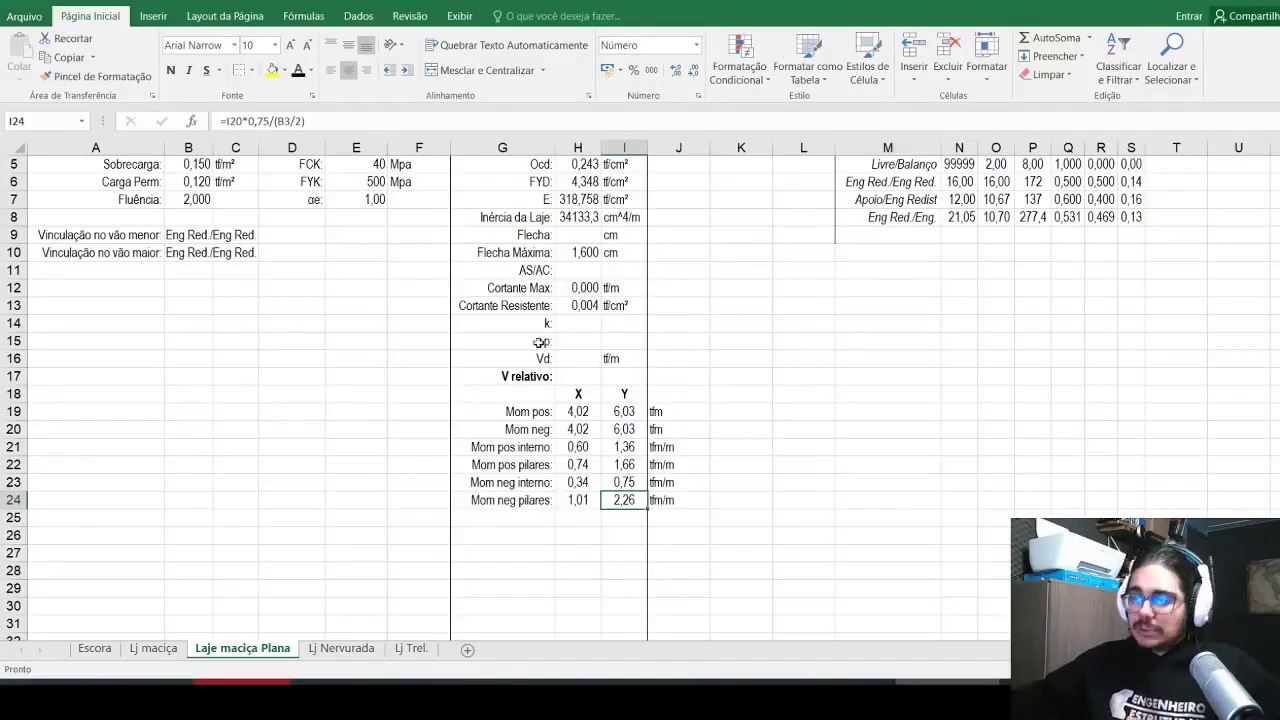
{"action": "scroll", "coordinate": [397, 469], "scroll_direction": "up", "scroll_amount": 2}
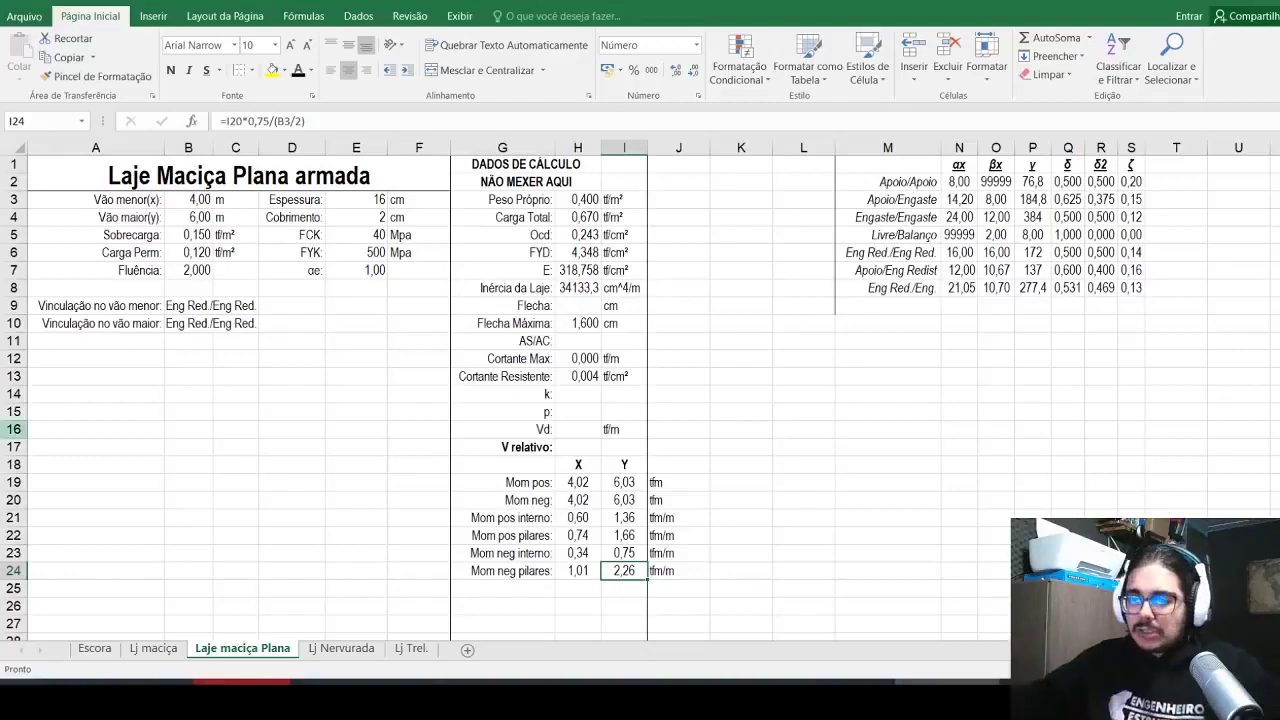
Step: Enter the bold, centred heading "ARMADURA DA LAJE" in A14
{"action": "left_click", "coordinate": [113, 388]}
{"action": "type", "text": "Armadura da laje:"}
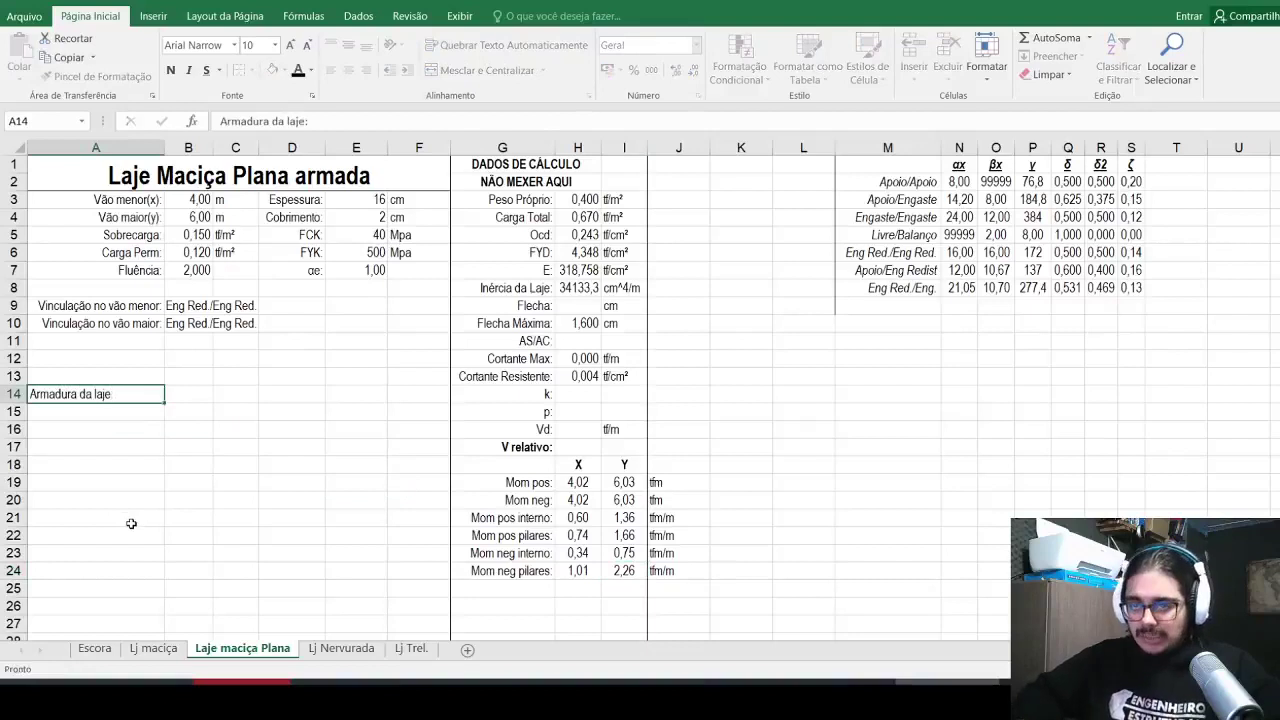
{"action": "key", "text": "ctrl+Return"}
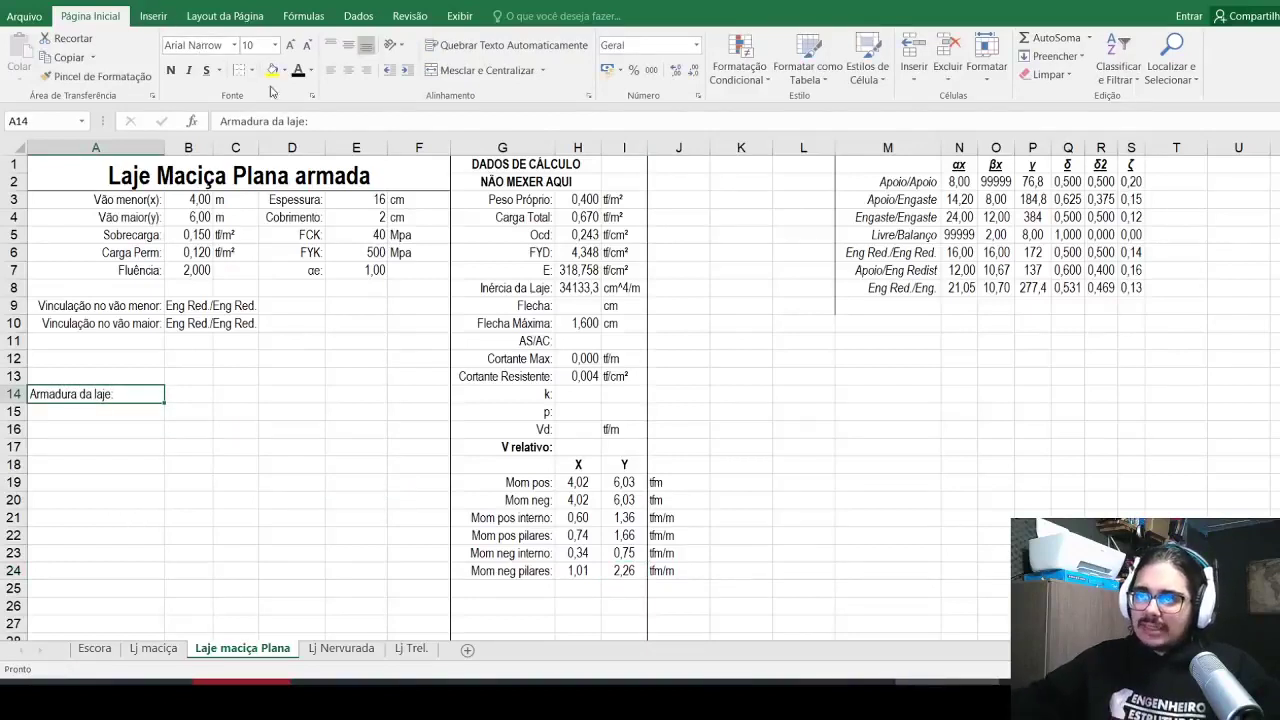
{"action": "left_click", "coordinate": [171, 69]}
{"action": "type", "text": "ARMADURA DA LAJ"}
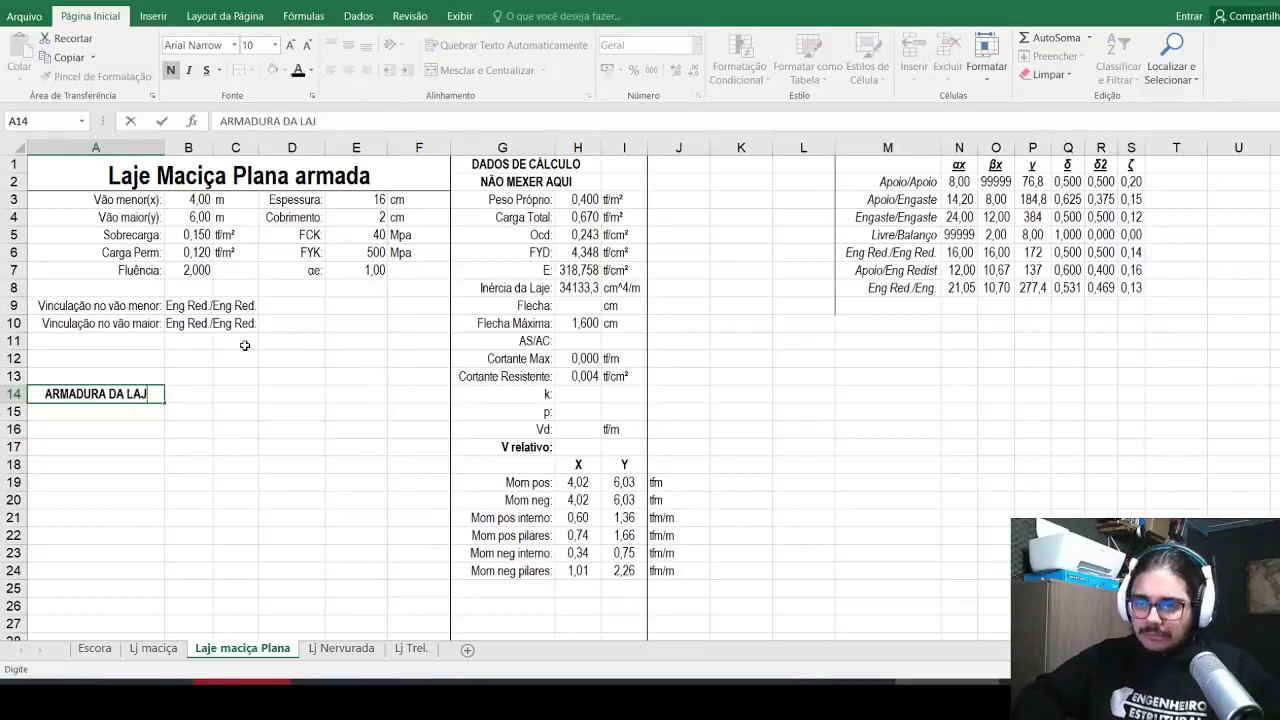
{"action": "type", "text": "E"}
{"action": "key", "text": "Tab"}
Step: Enter the heading ØX in B14 and move on to D14
{"action": "type", "text": "Ø"}
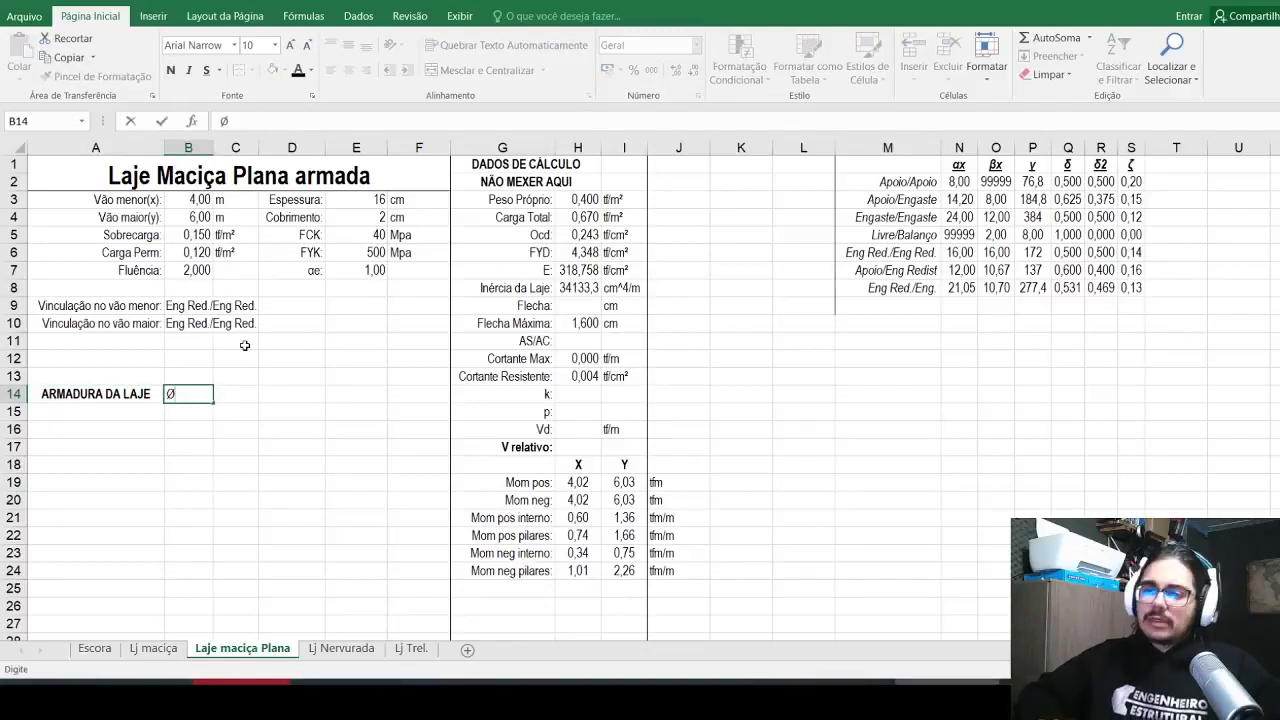
{"action": "key", "text": "Tab"}
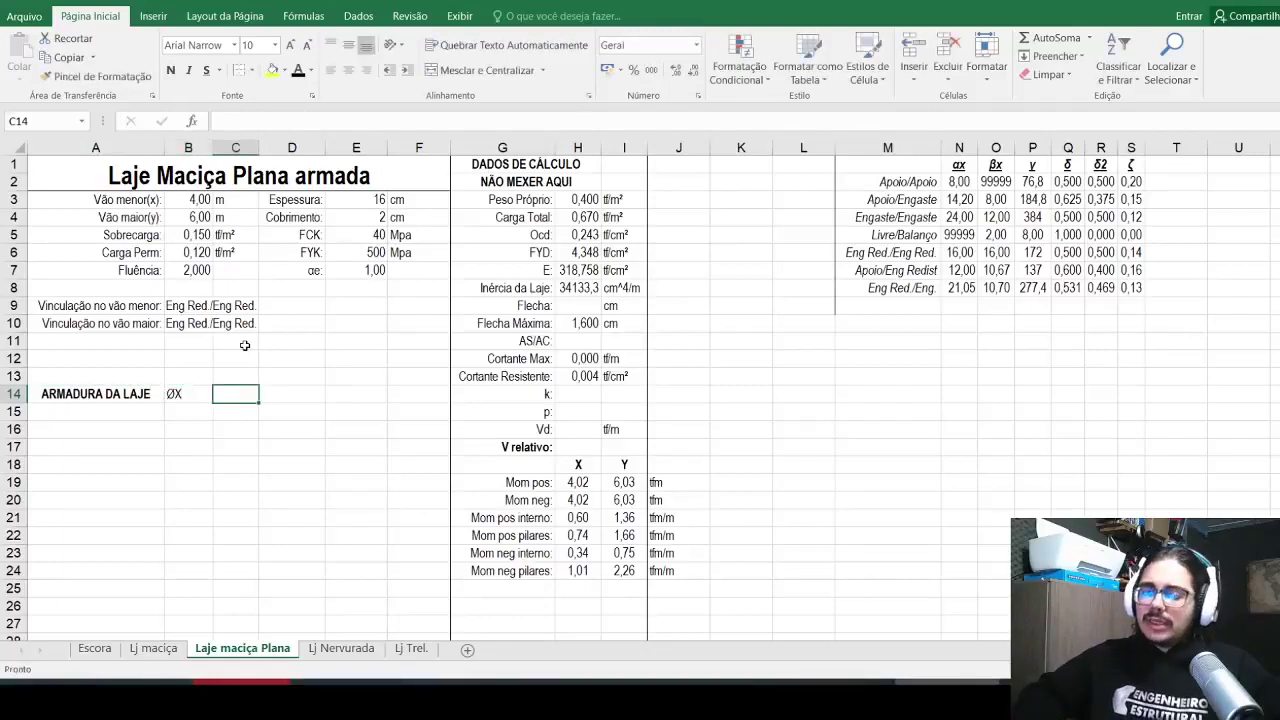
{"action": "key", "text": "Tab"}
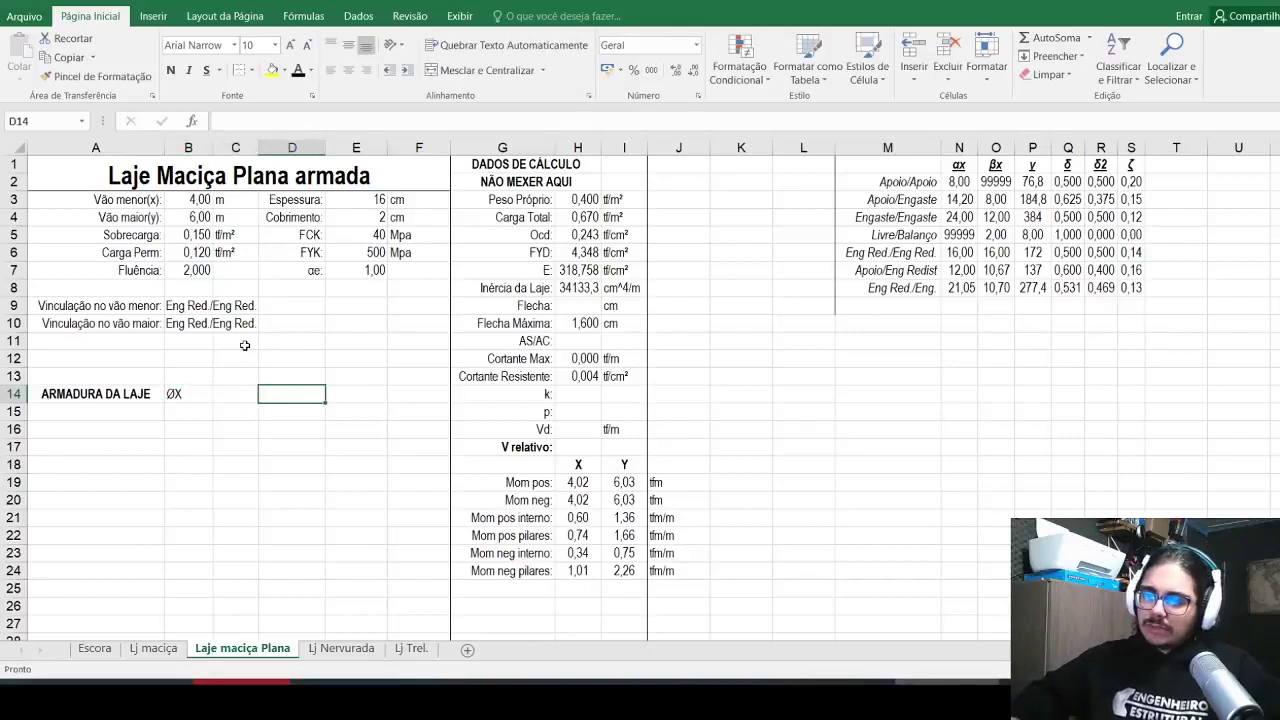
Step: Enter the heading ØY in D14 and the heading "Esp." in C14 and E14
{"action": "type", "text": "Ø"}
{"action": "key", "text": "Return"}
{"action": "key", "text": "Up"}
{"action": "key", "text": "Left"}
{"action": "key", "text": "Left"}
{"action": "key", "text": "Right"}
{"action": "key", "text": "Right"}
{"action": "key", "text": "Left"}
{"action": "type", "text": "Es"}
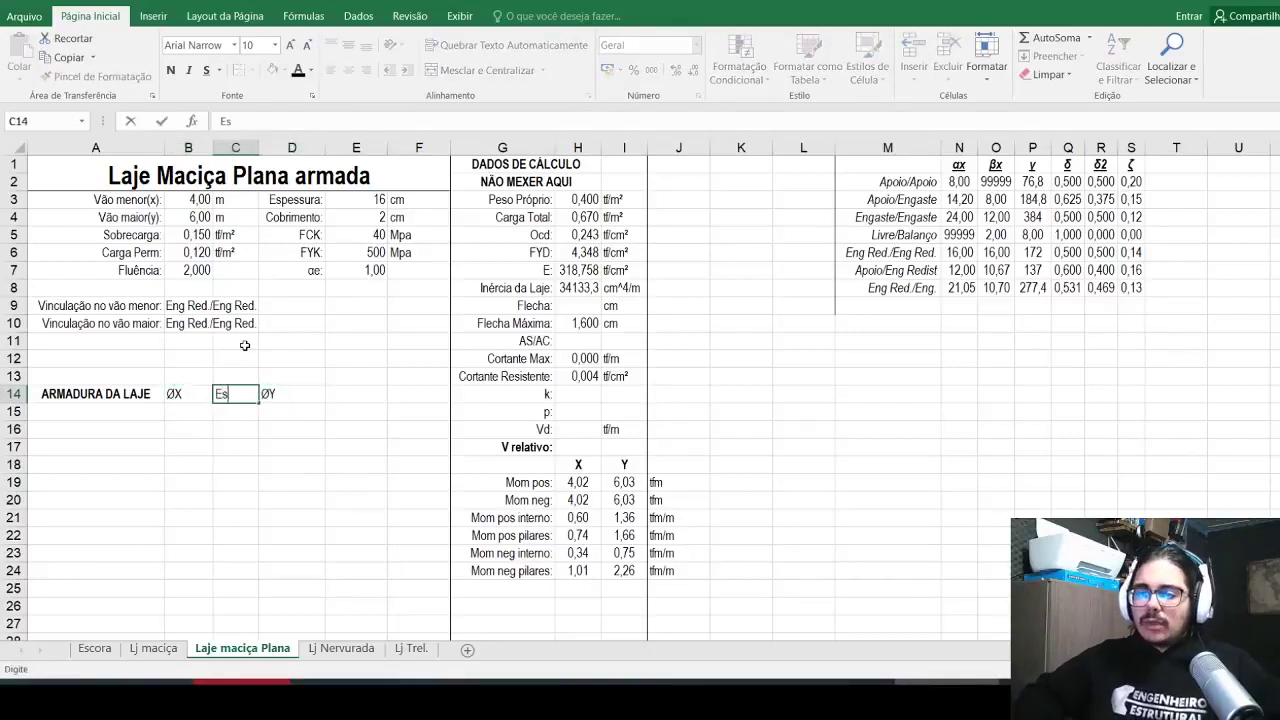
{"action": "type", "text": "p."}
{"action": "key", "text": "Tab"}
{"action": "key", "text": "Tab"}
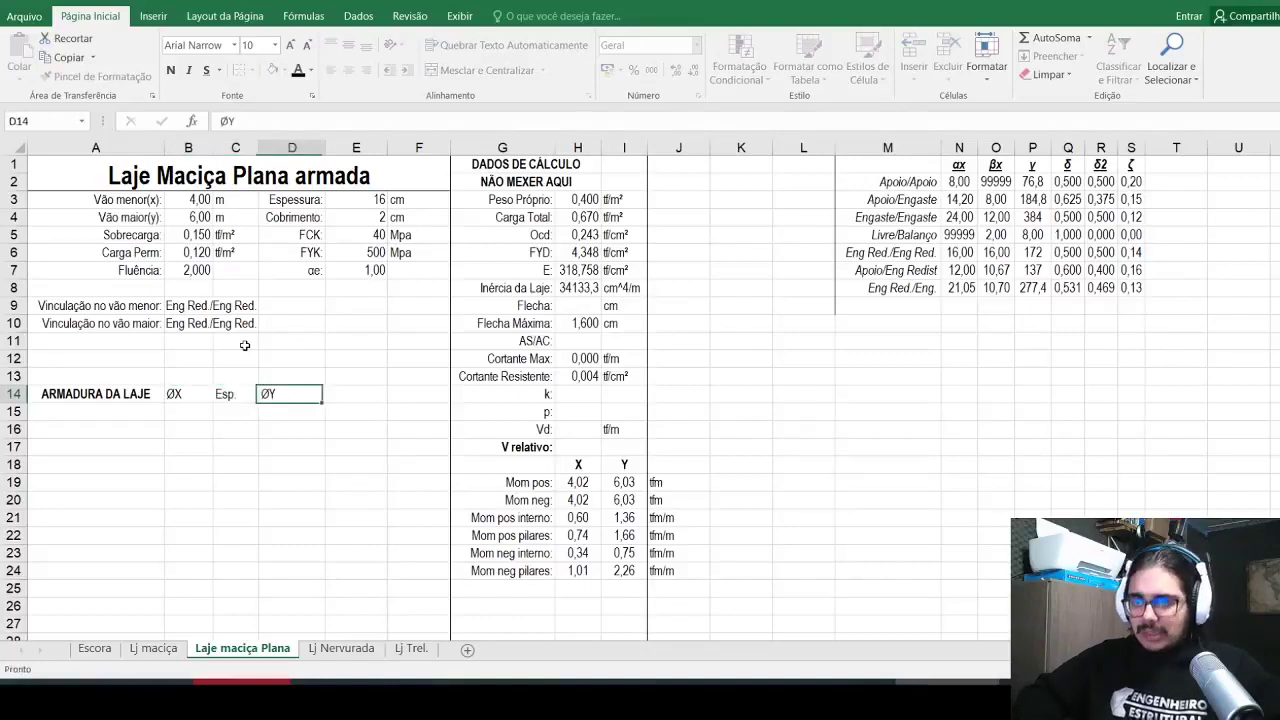
{"action": "type", "text": "Esp."}
{"action": "key", "text": "Return"}
{"action": "key", "text": "Left"}
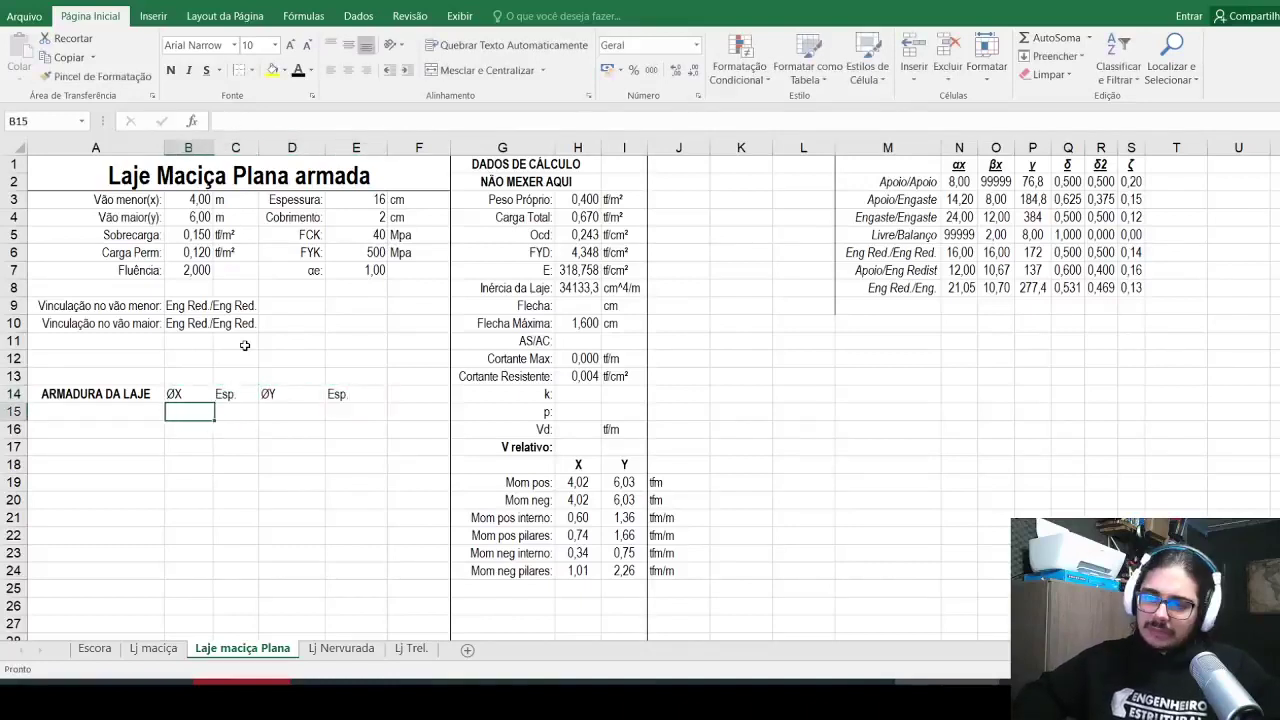
Step: Centre the reinforcement headings in B14:E14
{"action": "key", "text": "Up"}
{"action": "key", "text": "shift+Right"}
{"action": "key", "text": "shift+Right"}
{"action": "key", "text": "shift+Right"}
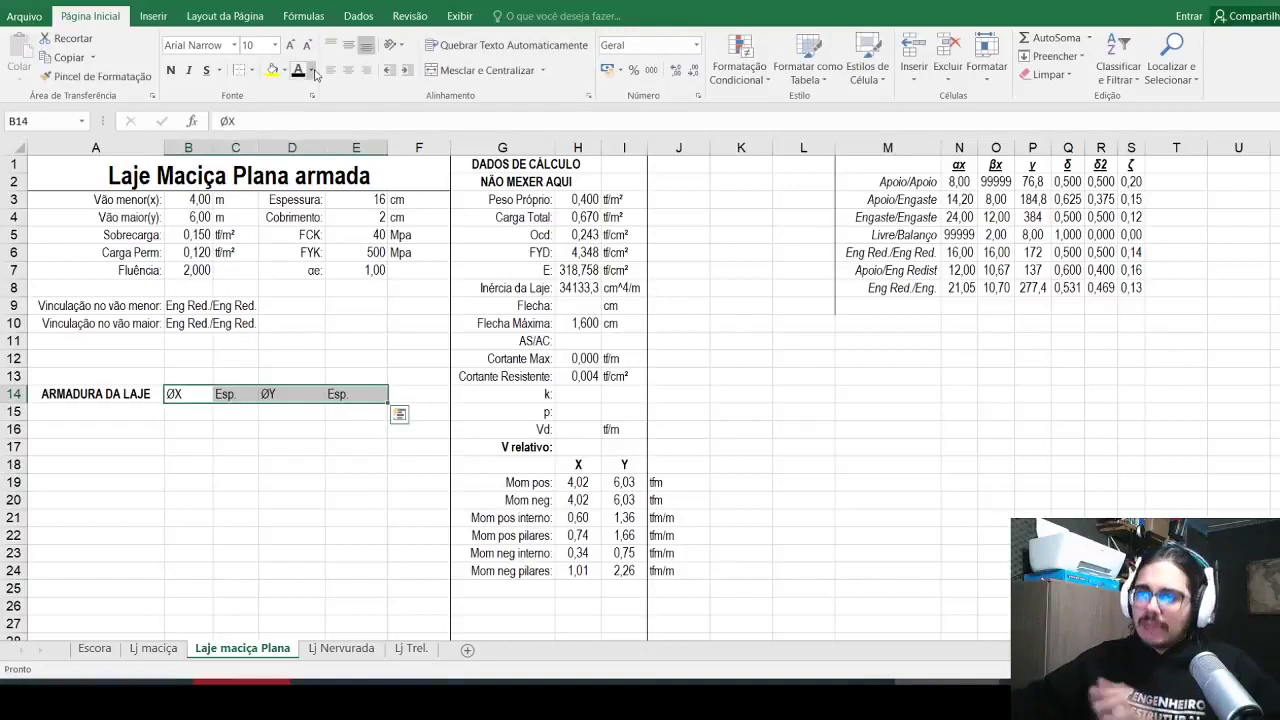
{"action": "left_click", "coordinate": [348, 70]}
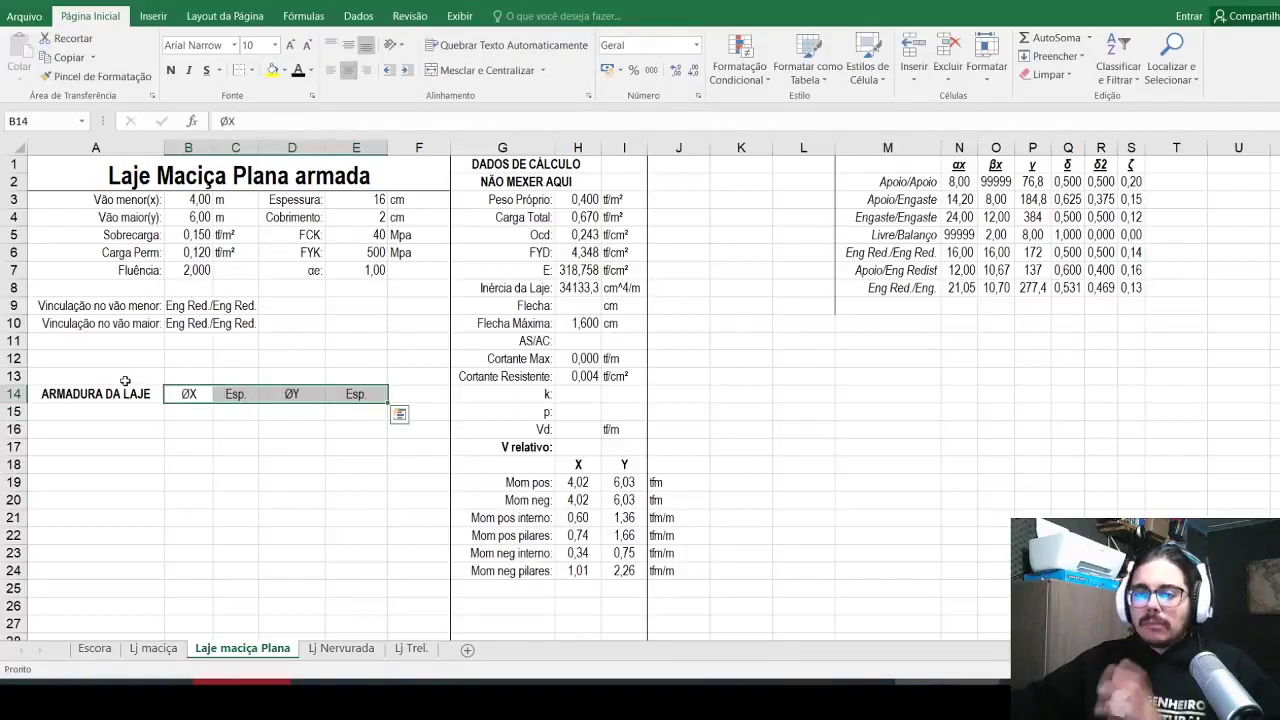
Step: Enter the row label "Positivo interno" in A15 and centre the cells A15:A18
{"action": "left_click", "coordinate": [116, 410]}
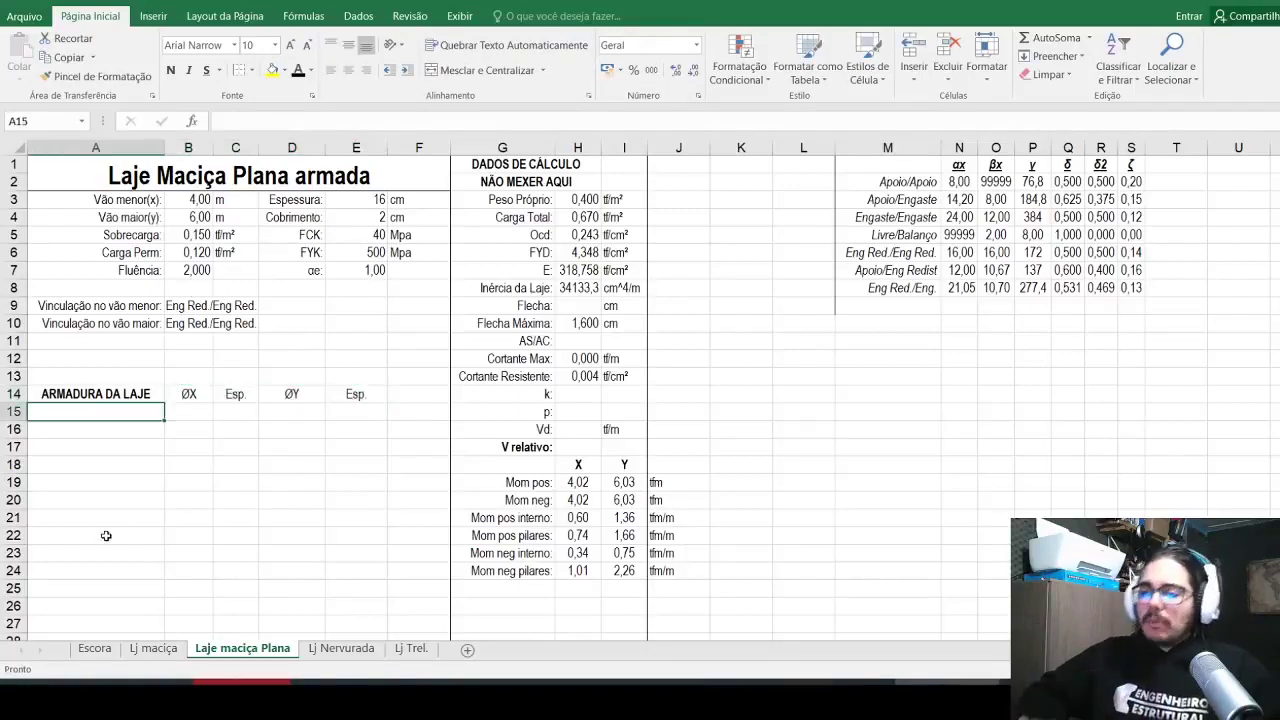
{"action": "type", "text": "Mo"}
{"action": "key", "text": "Escape"}
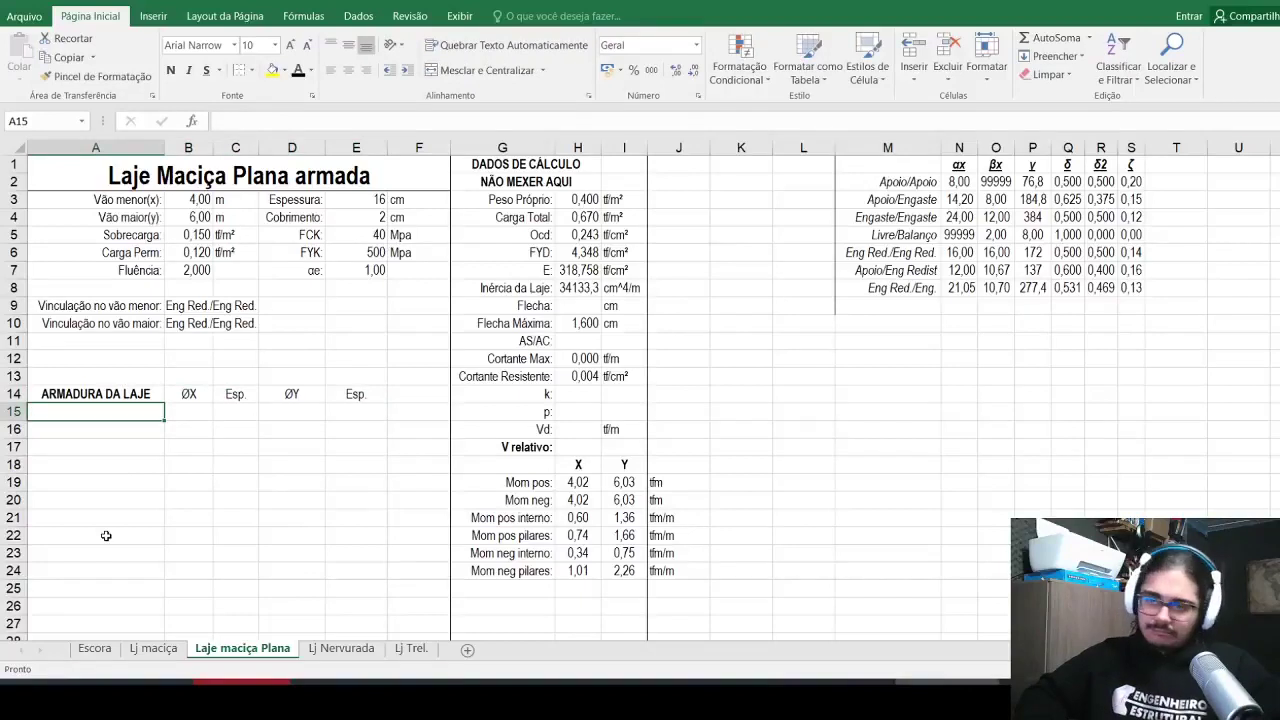
{"action": "key", "text": "BackSpace"}
{"action": "type", "text": "P"}
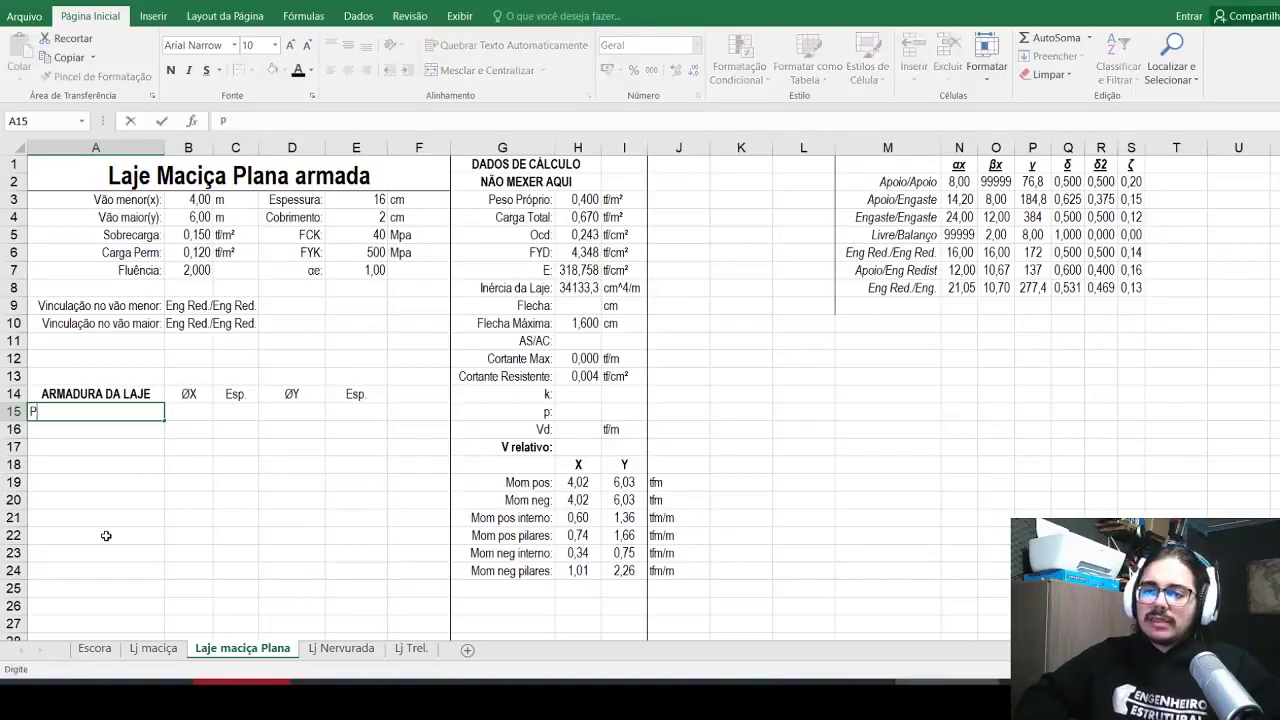
{"action": "type", "text": "isitivo interno"}
{"action": "key", "text": "shift+Down"}
{"action": "key", "text": "shift+Down"}
{"action": "key", "text": "shift+Down"}
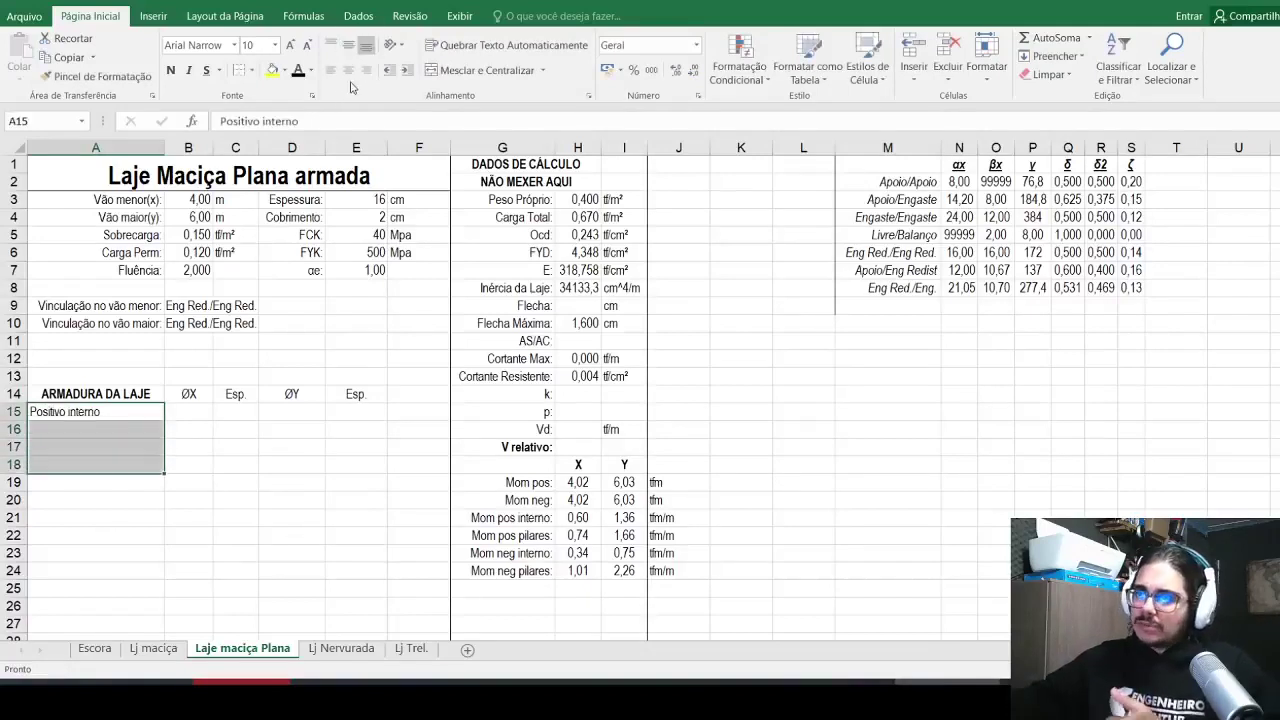
{"action": "left_click", "coordinate": [348, 70]}
Step: Enter 10 as the ØX diameter of the first reinforcement row in B15
{"action": "left_click", "coordinate": [191, 419]}
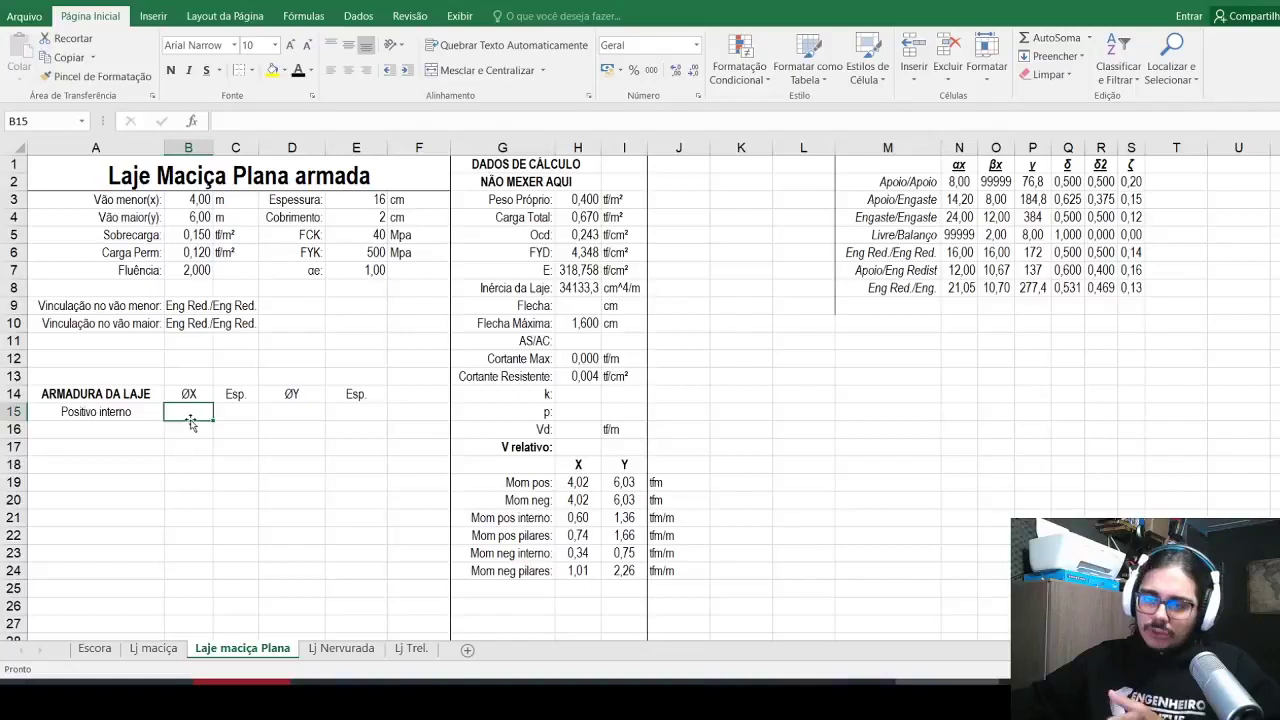
{"action": "type", "text": "="}
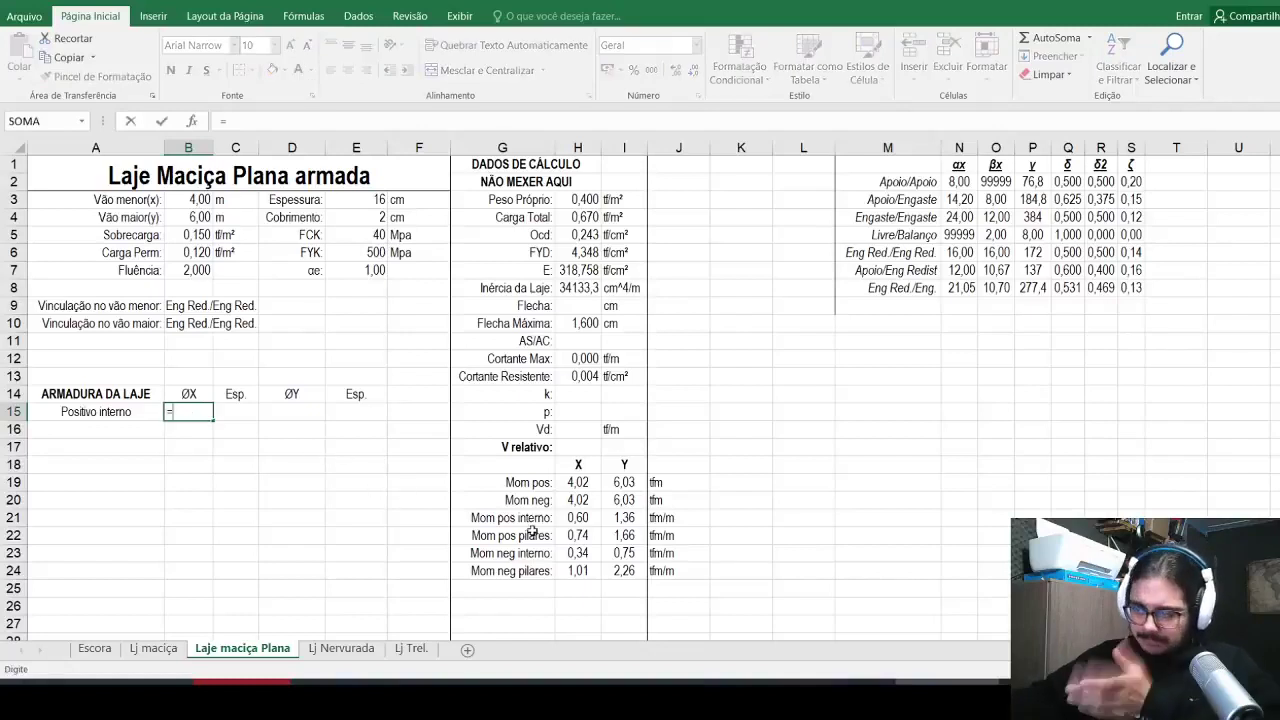
{"action": "key", "text": "Escape"}
{"action": "type", "text": "10"}
{"action": "key", "text": "Return"}
Step: Centre the ØX diameter cells B15:B20
{"action": "key", "text": "Up"}
{"action": "key", "text": "shift+Right"}
{"action": "key", "text": "shift+Right"}
{"action": "key", "text": "shift+Right"}
{"action": "key", "text": "shift+Left"}
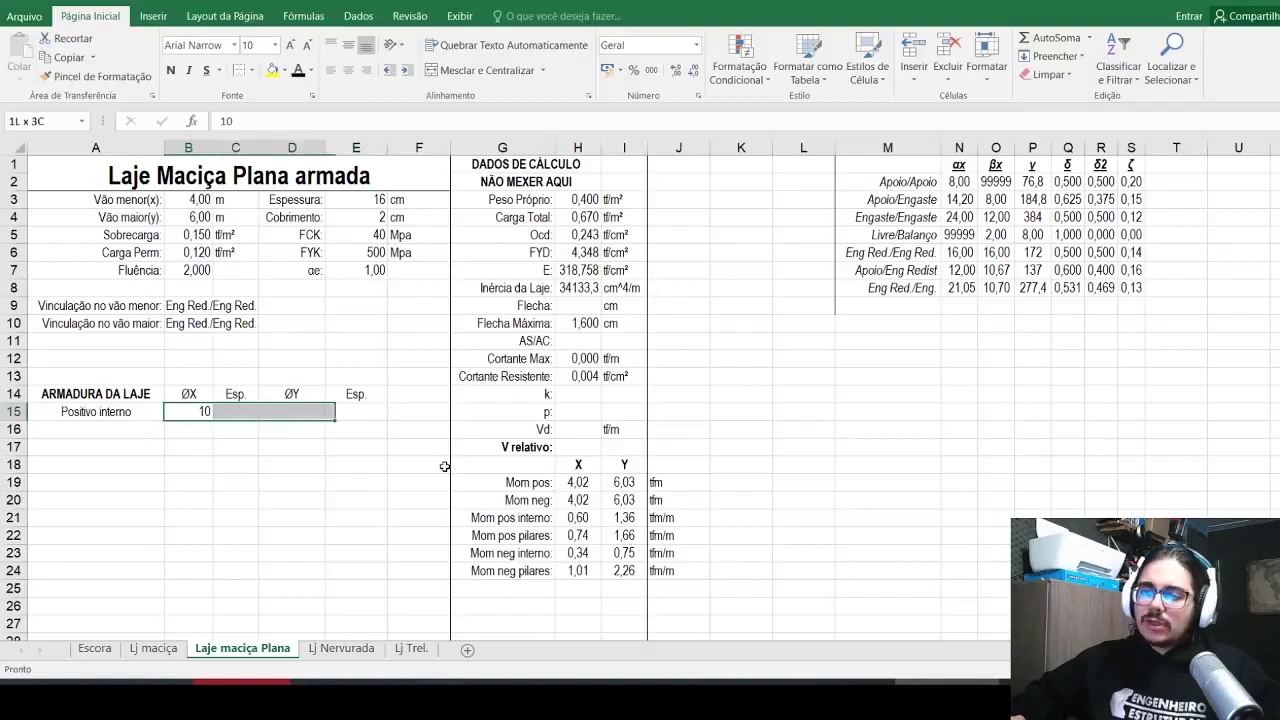
{"action": "key", "text": "shift+Left"}
{"action": "key", "text": "shift+Left"}
{"action": "key", "text": "shift+Down"}
{"action": "key", "text": "shift+Down"}
{"action": "key", "text": "shift+Down"}
{"action": "key", "text": "shift+Down"}
{"action": "key", "text": "shift+Down"}
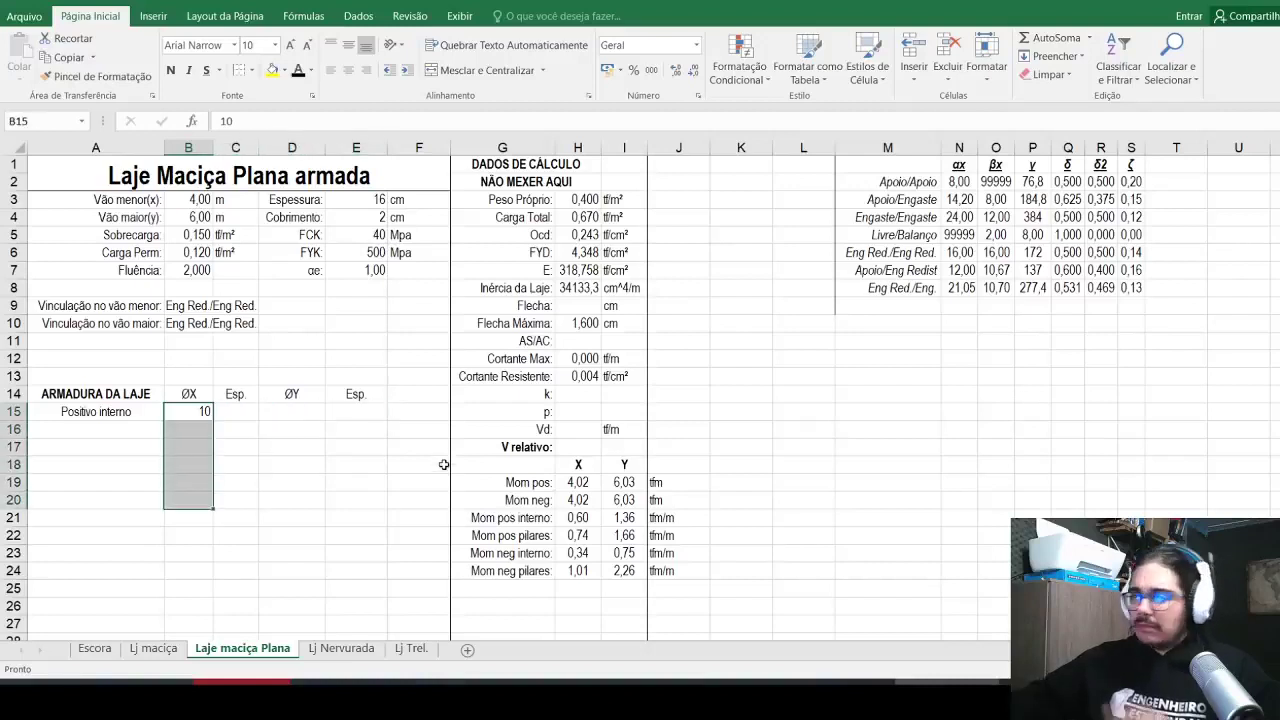
{"action": "left_click", "coordinate": [348, 69]}
Step: Enter the row labels "Positivo pilares" in A16 and "Negativo interno" in A17
{"action": "left_click", "coordinate": [110, 428]}
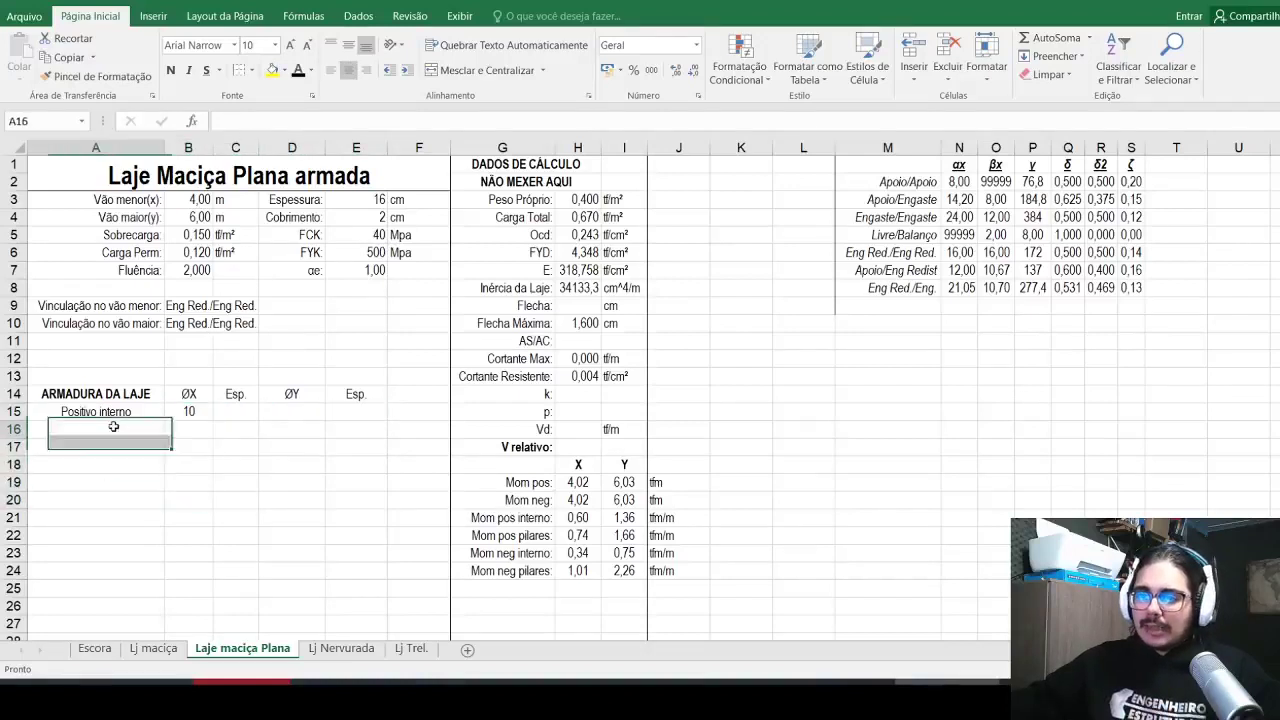
{"action": "type", "text": "Pos"}
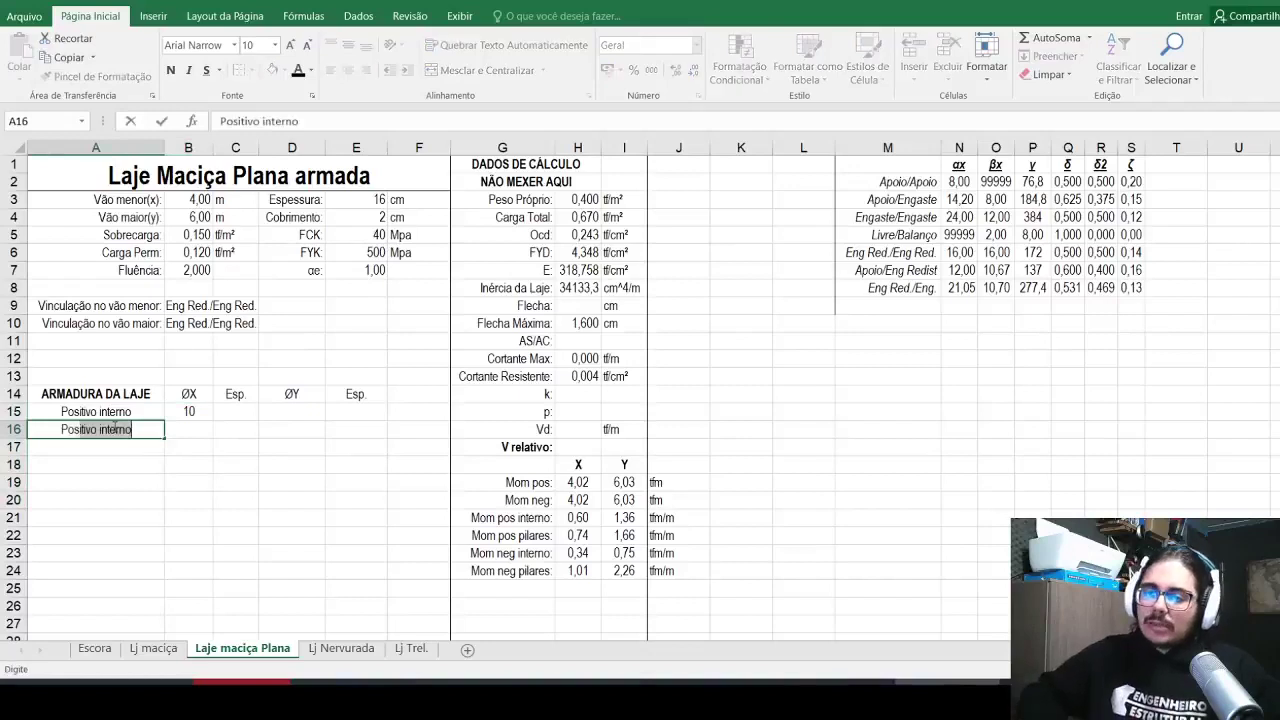
{"action": "type", "text": "itivo pilares"}
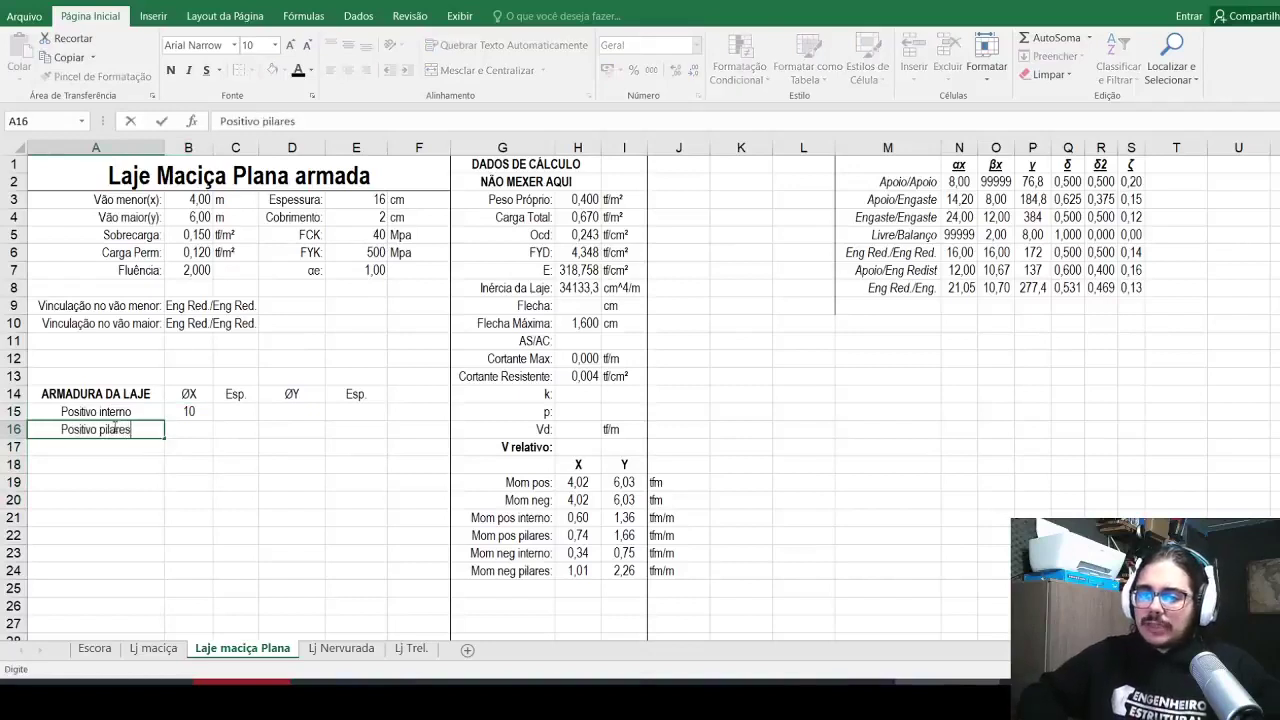
{"action": "key", "text": "Return"}
{"action": "type", "text": "Negativo interno"}
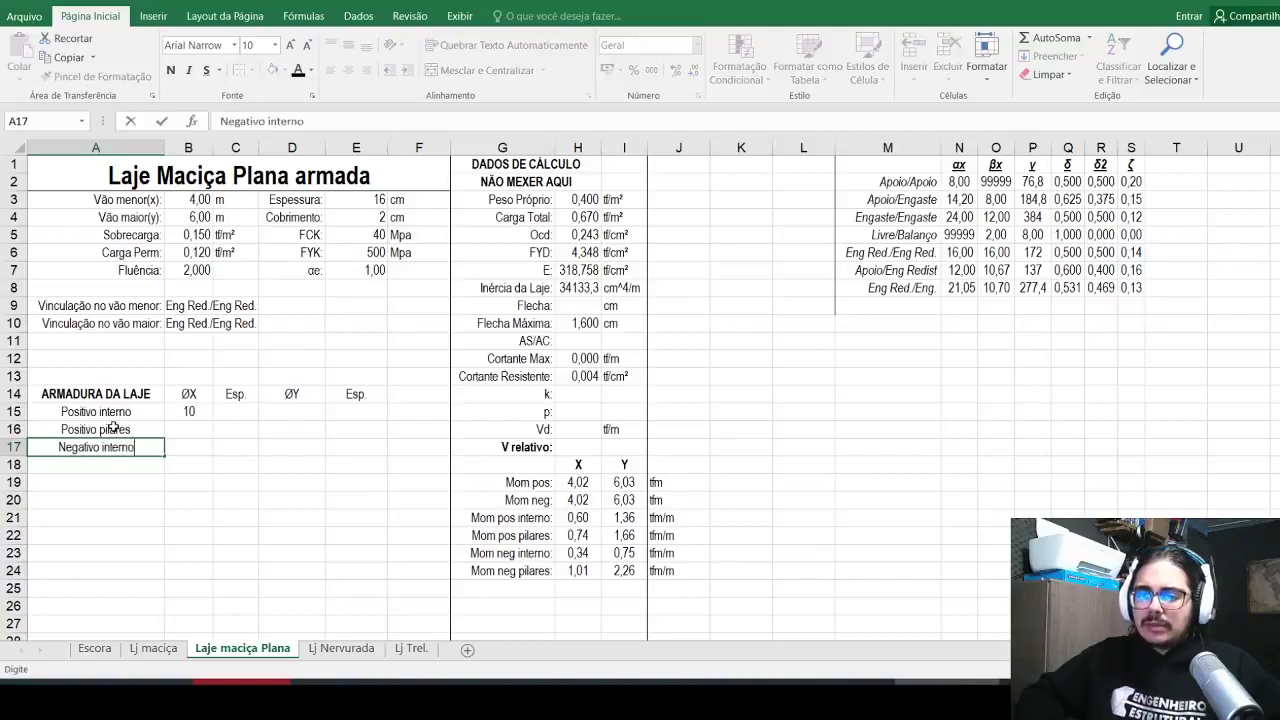
{"action": "key", "text": "Return"}
Step: Enter the row label "Negativo pilares" in A18
{"action": "type", "text": "NE"}
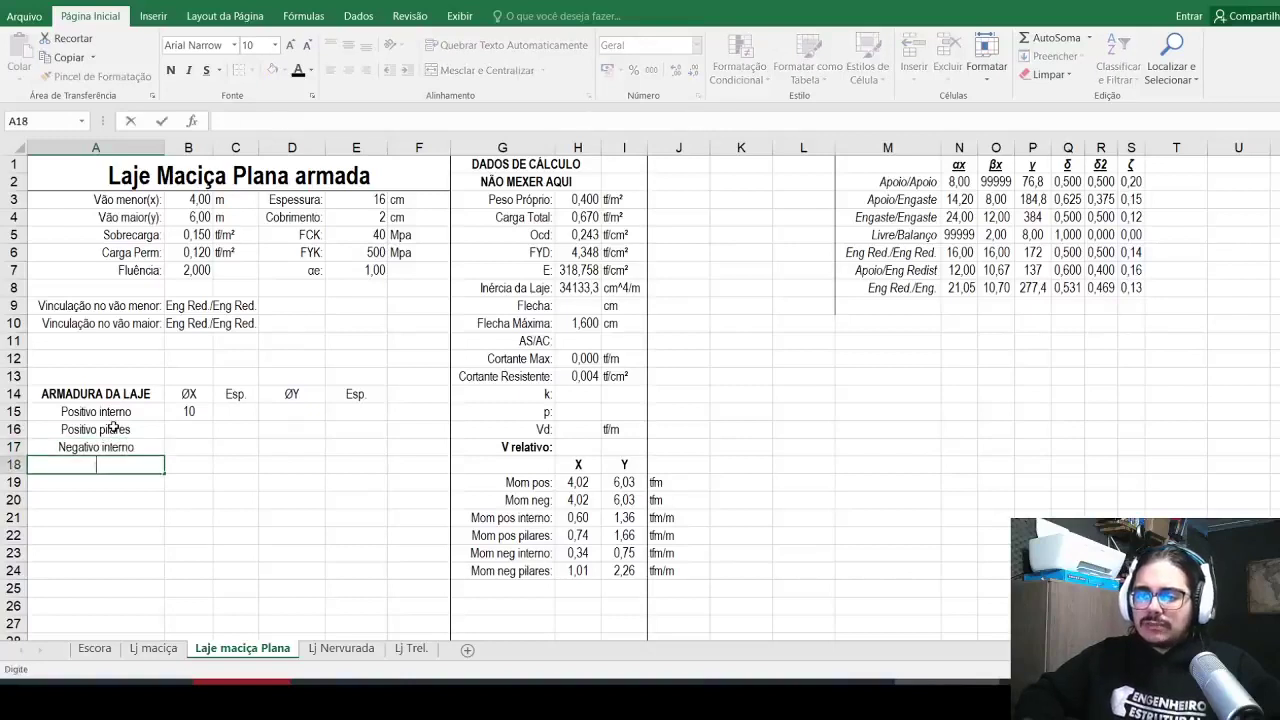
{"action": "key", "text": "BackSpace"}
{"action": "key", "text": "BackSpace"}
{"action": "key", "text": "BackSpace"}
{"action": "type", "text": "Negatic"}
{"action": "key", "text": "BackSpace"}
{"action": "type", "text": "v"}
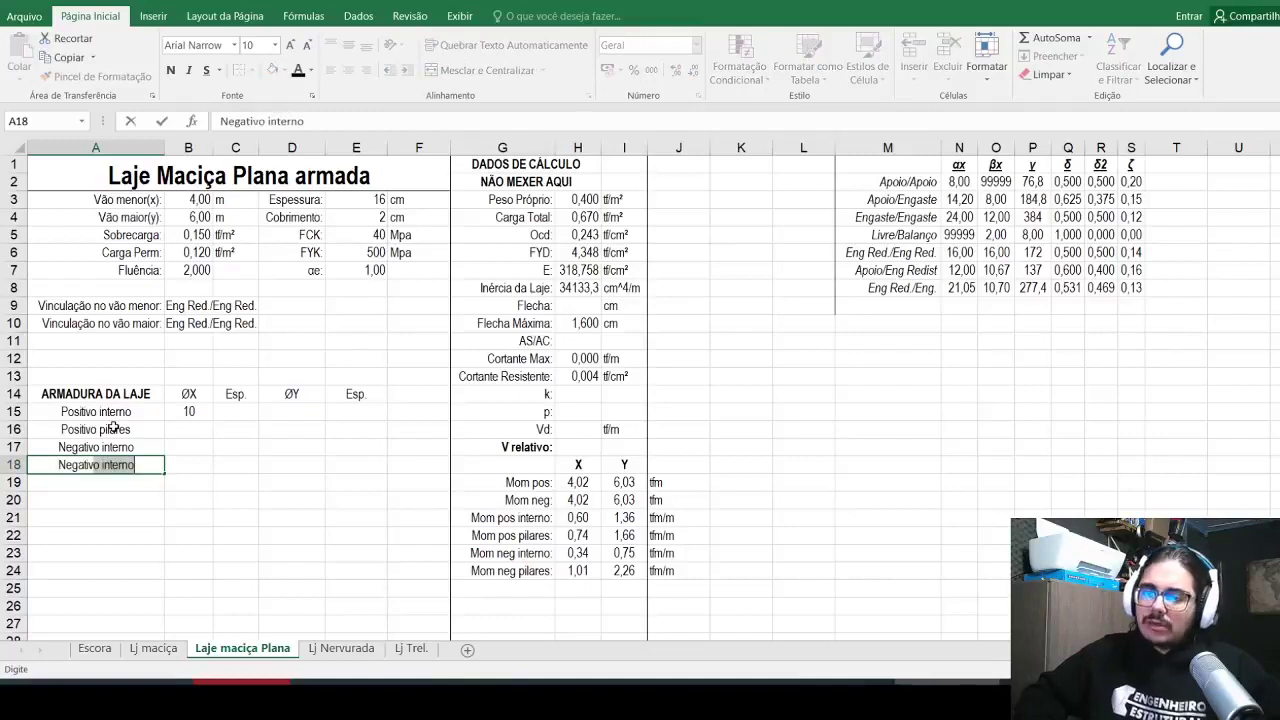
{"action": "type", "text": "o"}
{"action": "key", "text": "BackSpace"}
{"action": "type", "text": "pilares"}
{"action": "key", "text": "Return"}
Step: Replace every occurrence of "interno" with "central" in the sheet
{"action": "key", "text": "ctrl+l"}
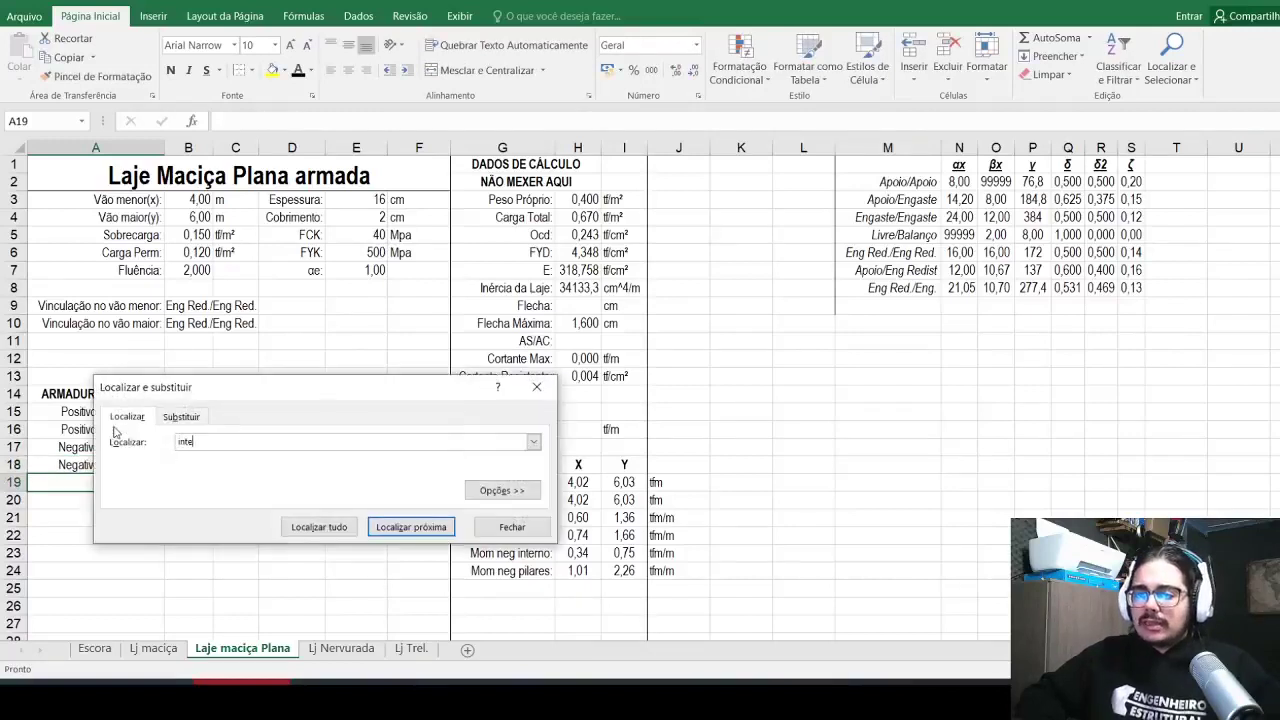
{"action": "left_click", "coordinate": [181, 418]}
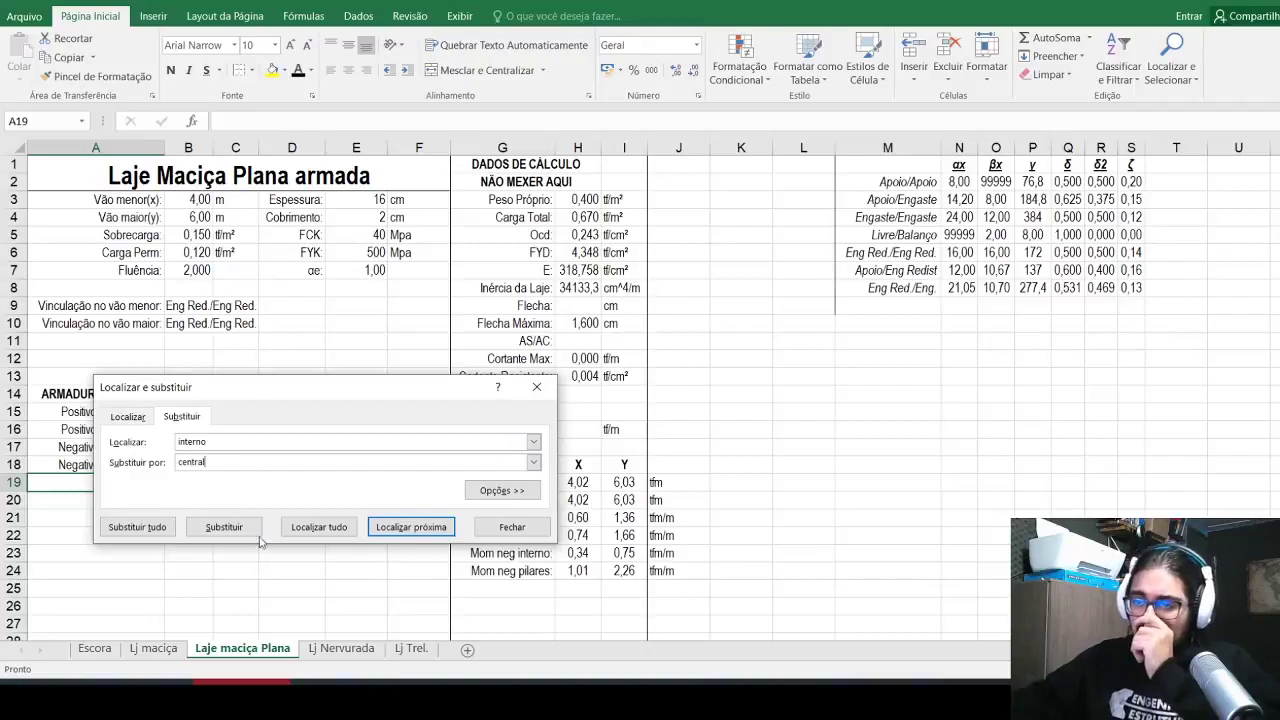
{"action": "left_click", "coordinate": [137, 527]}
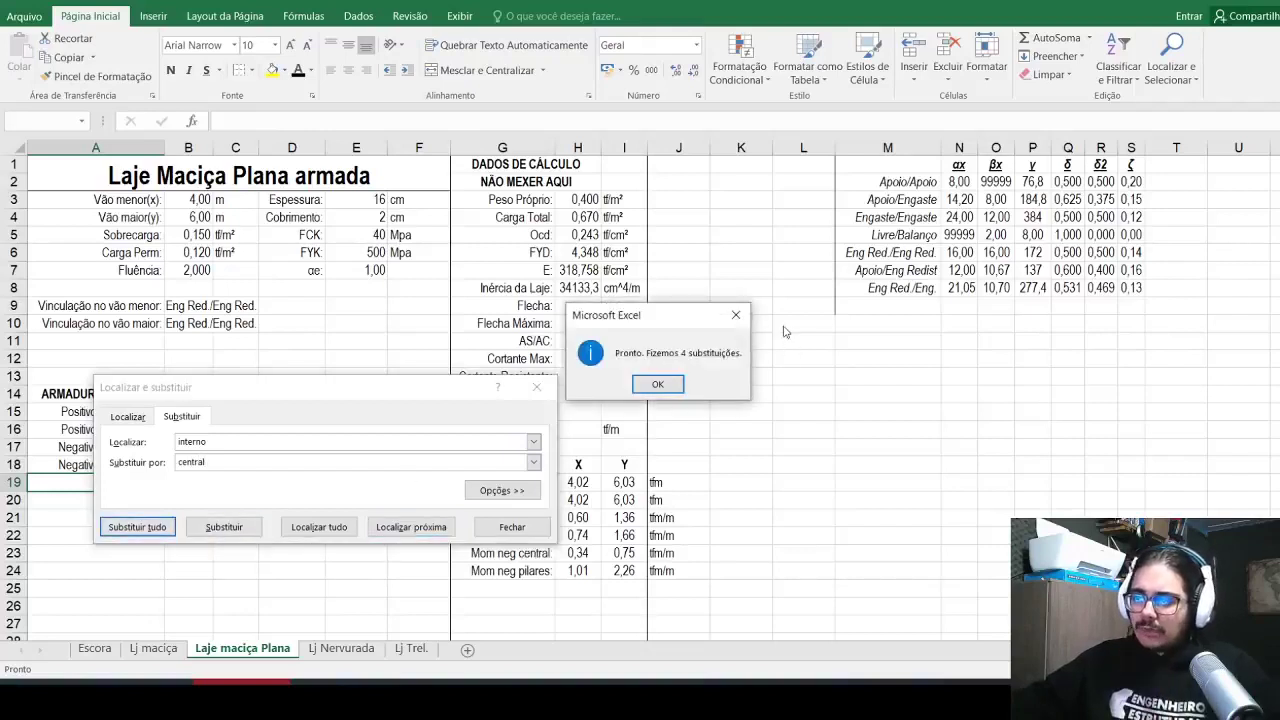
{"action": "left_click", "coordinate": [648, 386]}
{"action": "key", "text": "Escape"}
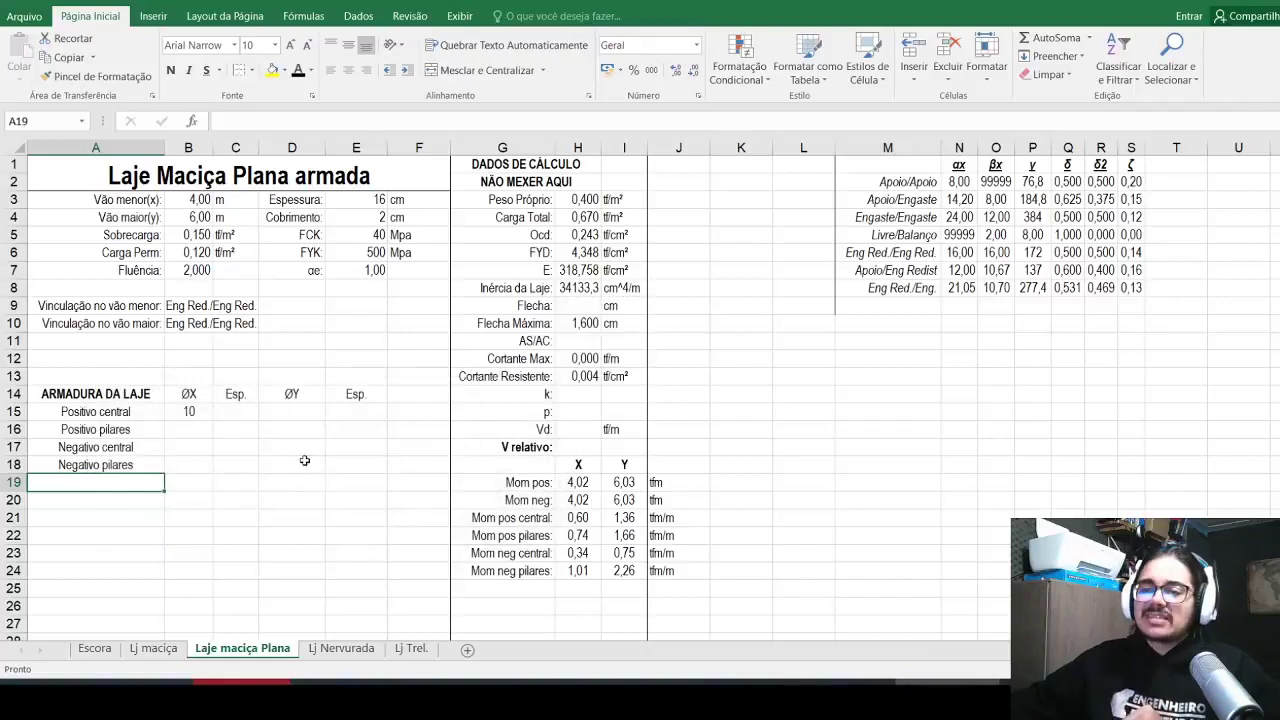
Step: Enter 10 as the ØX diameter in each of the cells B16, B17 and B18
{"action": "left_click", "coordinate": [196, 447]}
{"action": "key", "text": "Up"}
{"action": "type", "text": "10"}
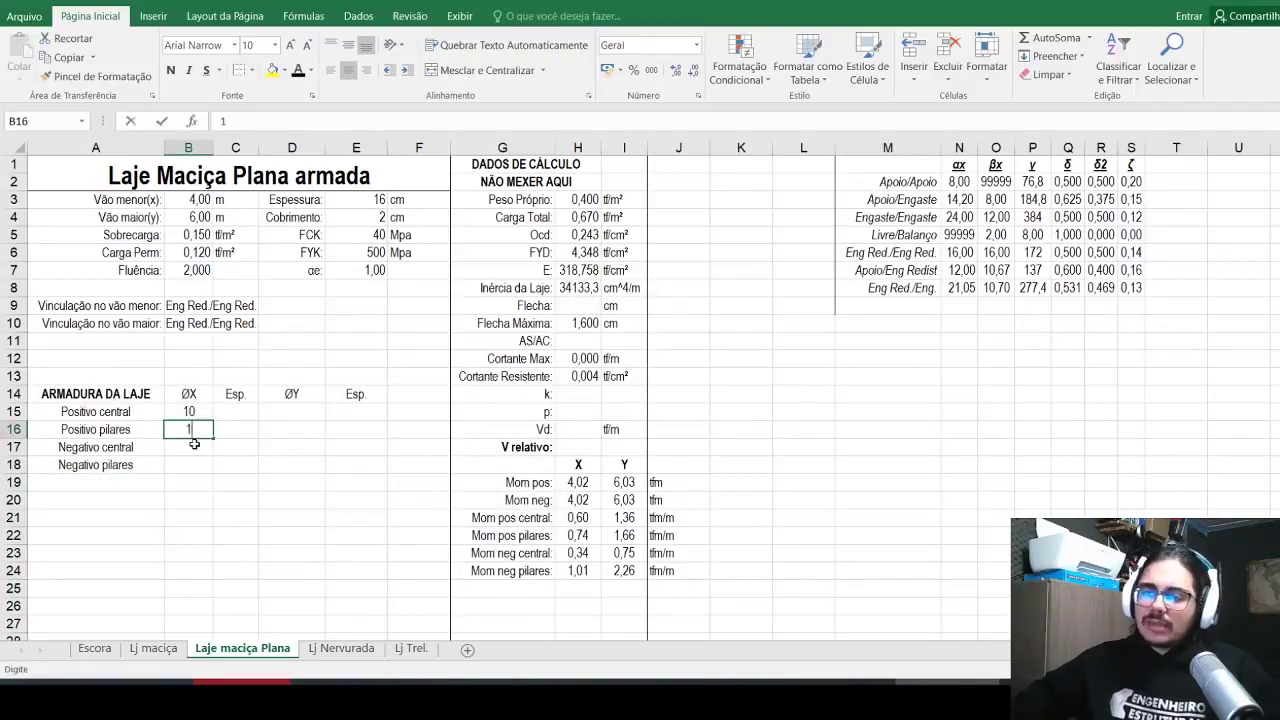
{"action": "key", "text": "Return"}
{"action": "type", "text": "10"}
{"action": "key", "text": "Return"}
{"action": "type", "text": "10"}
{"action": "key", "text": "Return"}
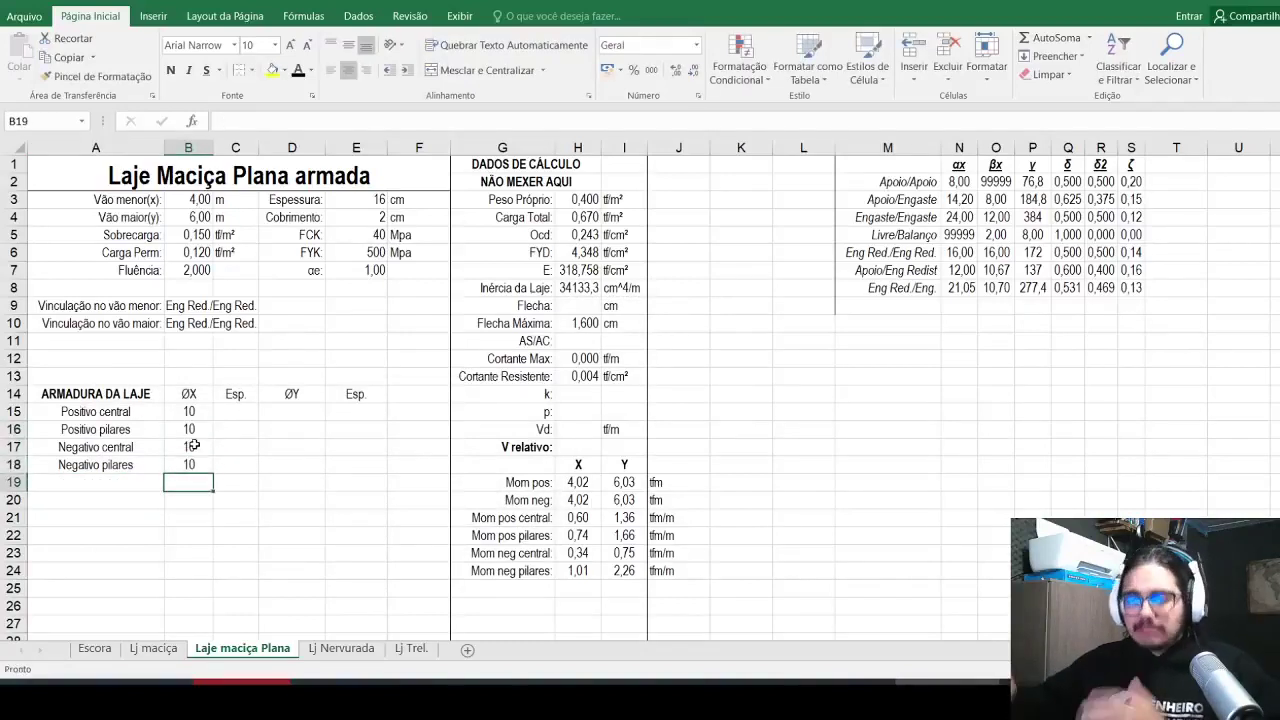
{"action": "key", "text": "Escape"}
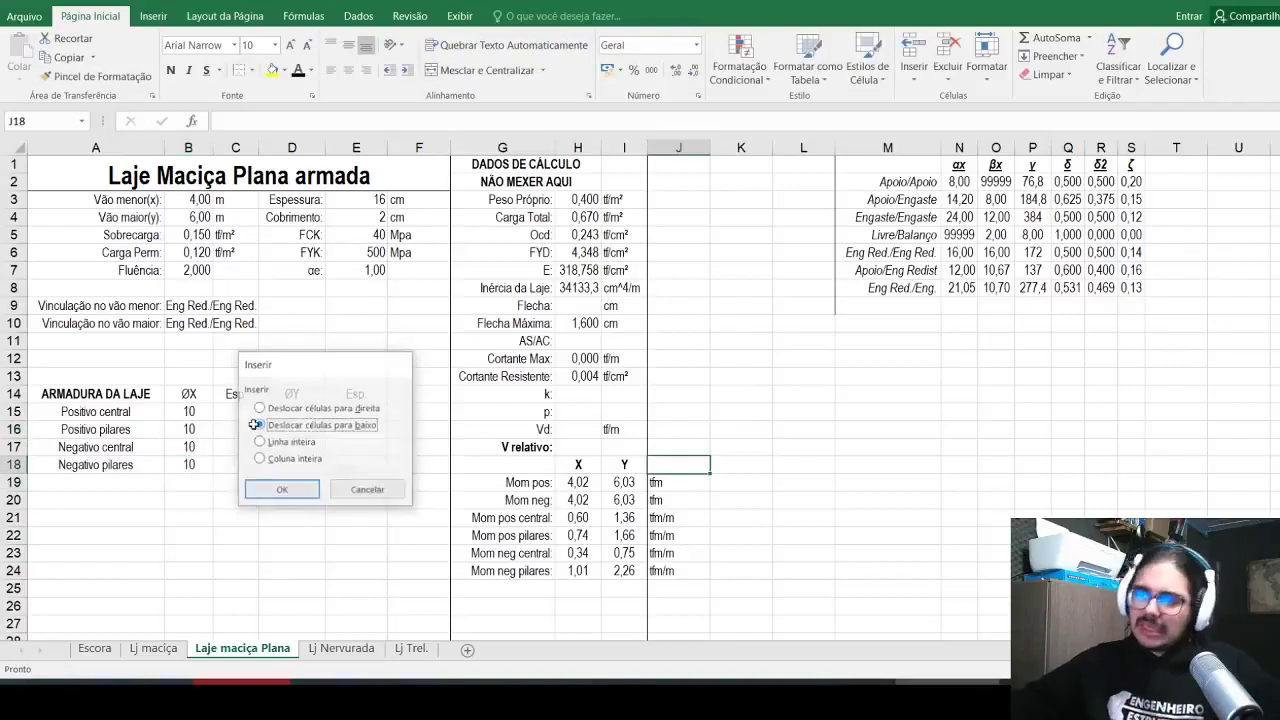
Step: Enter 10 as the ØY diameter in each of the cells D15 to D18
{"action": "left_click", "coordinate": [286, 412]}
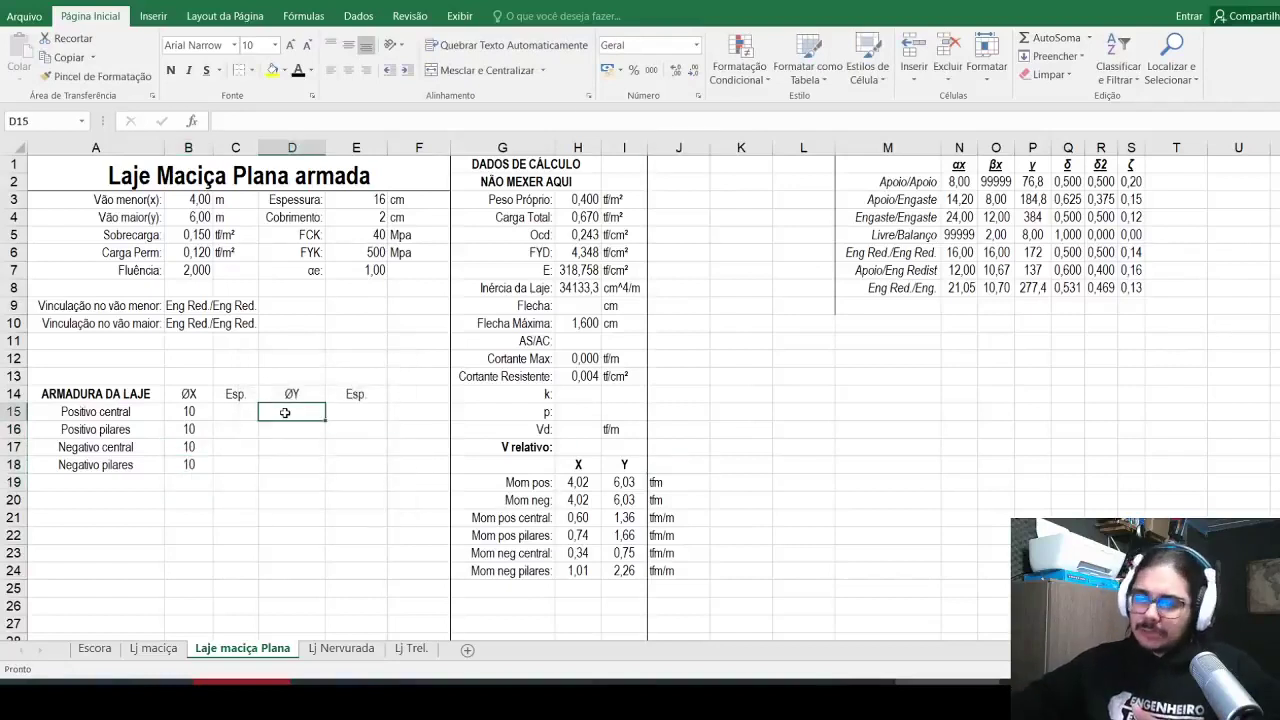
{"action": "type", "text": "10"}
{"action": "key", "text": "Return"}
{"action": "type", "text": "10"}
{"action": "key", "text": "Return"}
{"action": "type", "text": "10"}
{"action": "key", "text": "Return"}
{"action": "type", "text": "10"}
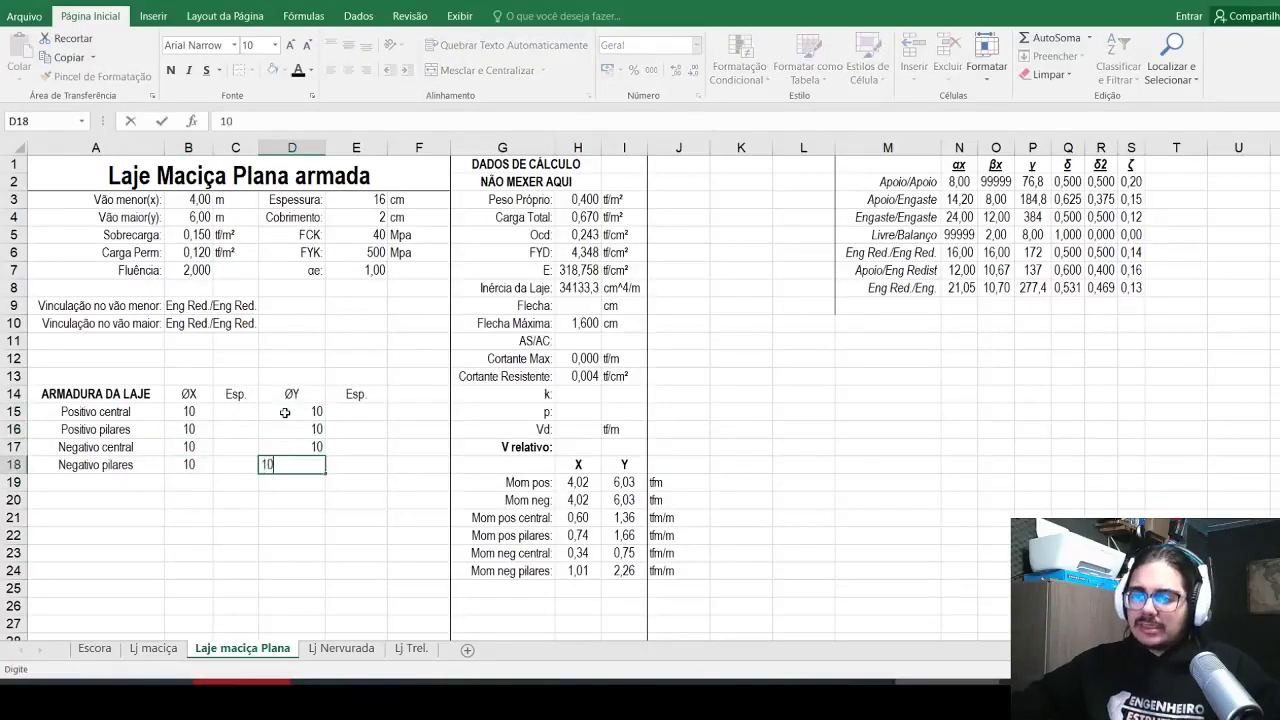
{"action": "key", "text": "Return"}
Step: Centre the contents of the reinforcement table cells B15:E20
{"action": "key", "text": "shift+Up"}
{"action": "key", "text": "shift+Up"}
{"action": "key", "text": "shift+Up"}
{"action": "key", "text": "shift+Up"}
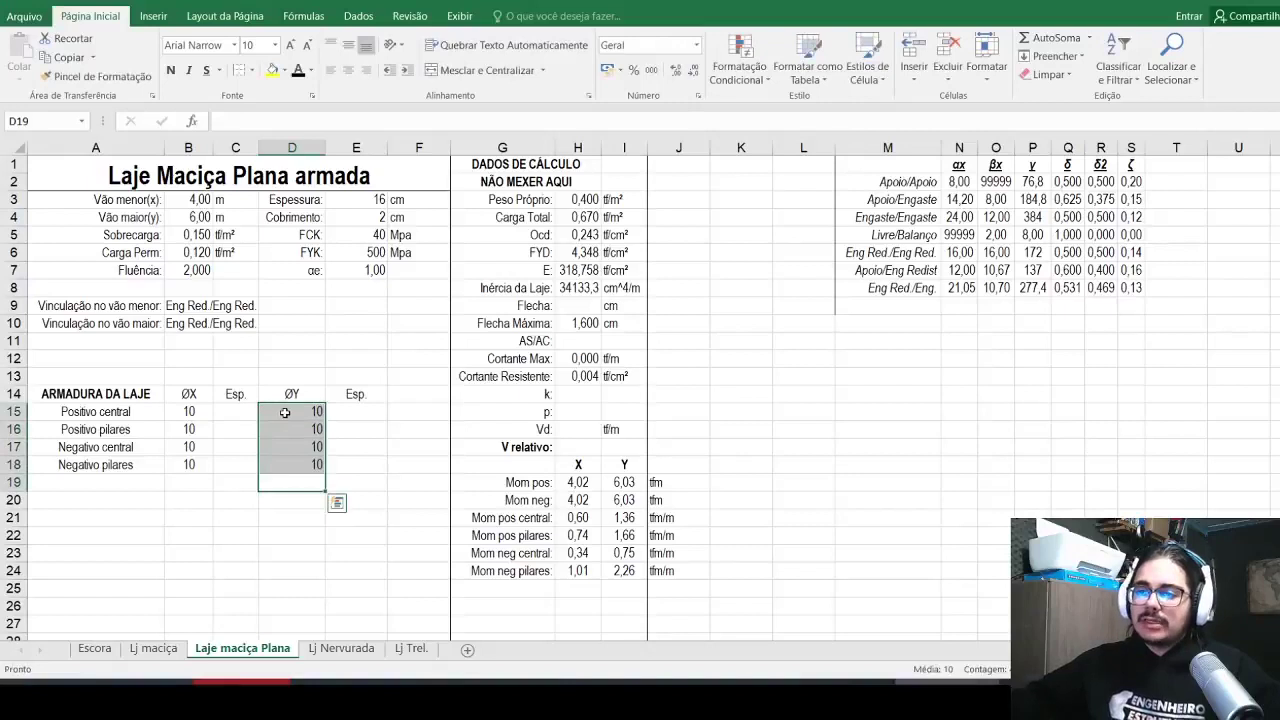
{"action": "left_click_drag", "start_coordinate": [188, 411], "coordinate": [370, 497]}
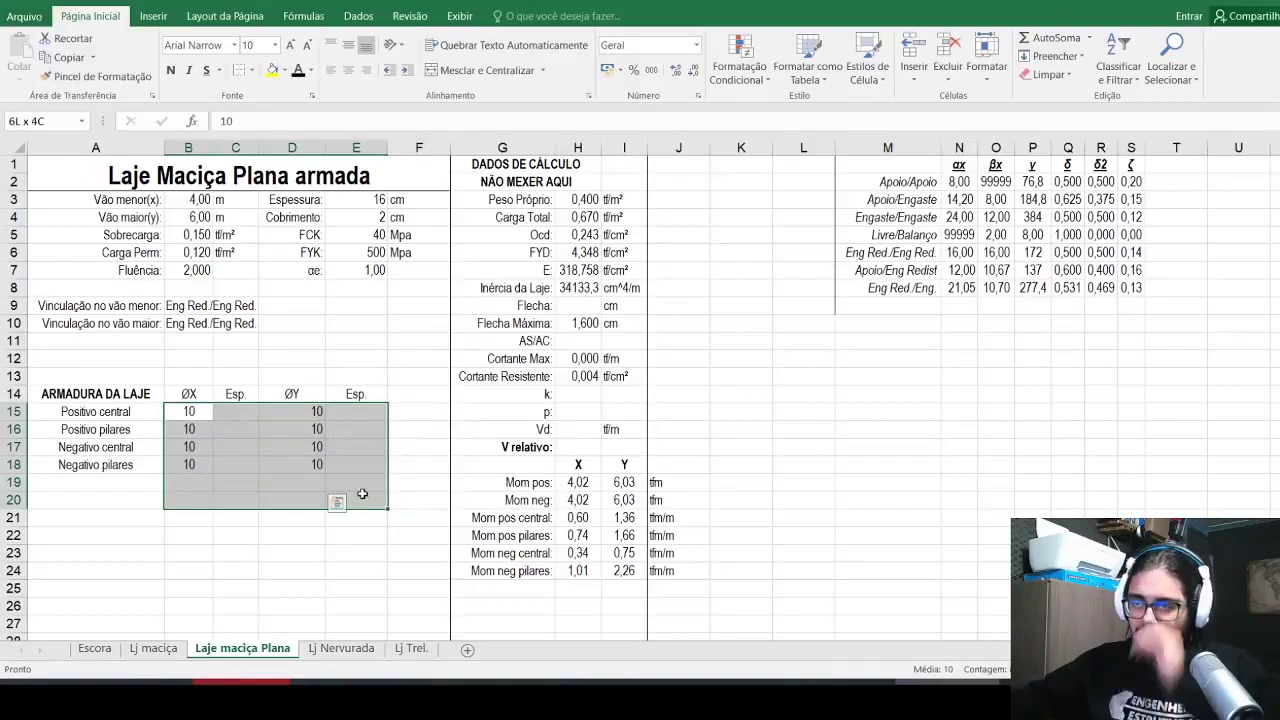
{"action": "left_click", "coordinate": [348, 70]}
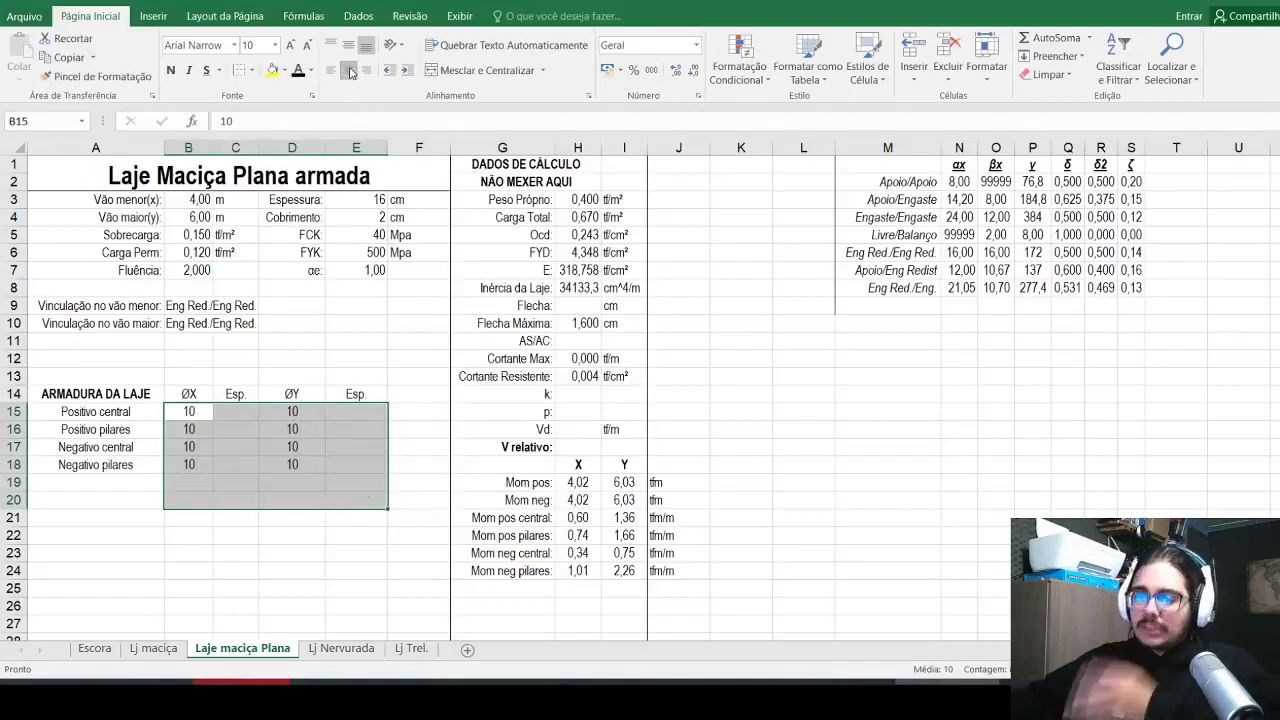
Step: Label cell G25, below the column-strip negative moment row, as "d positivo:"
{"action": "left_click", "coordinate": [481, 451]}
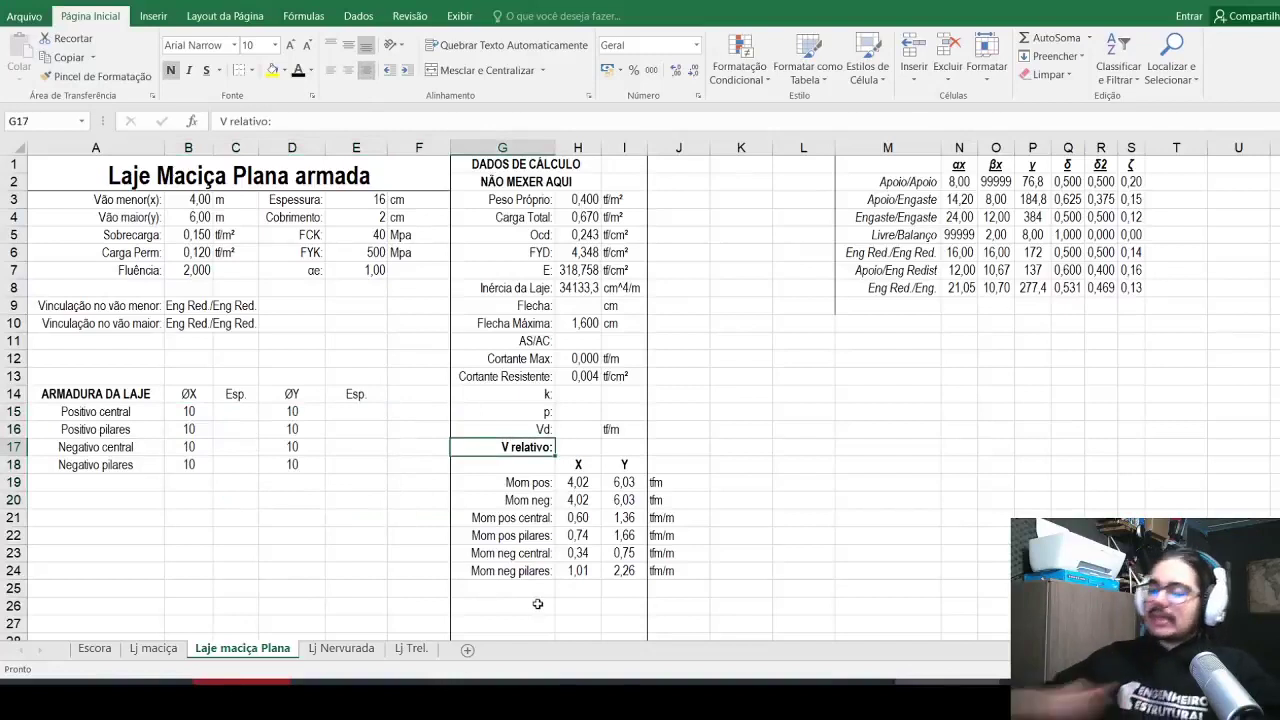
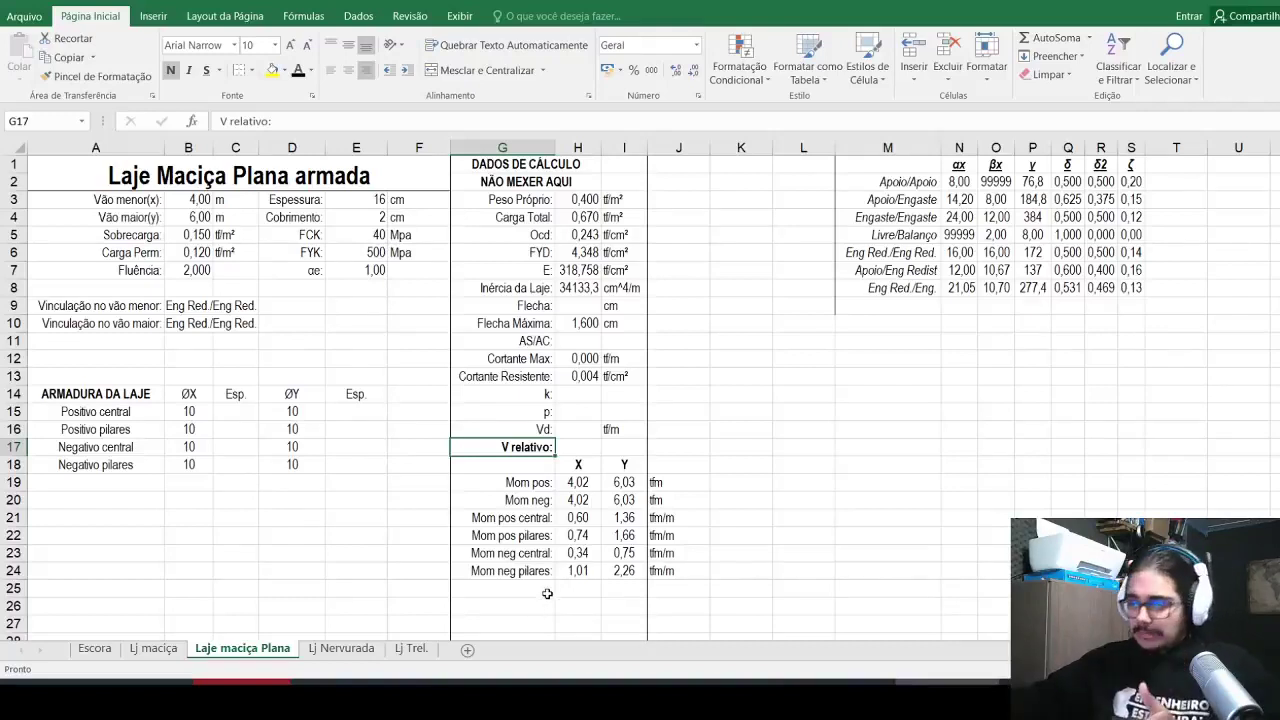
{"action": "left_click", "coordinate": [549, 591]}
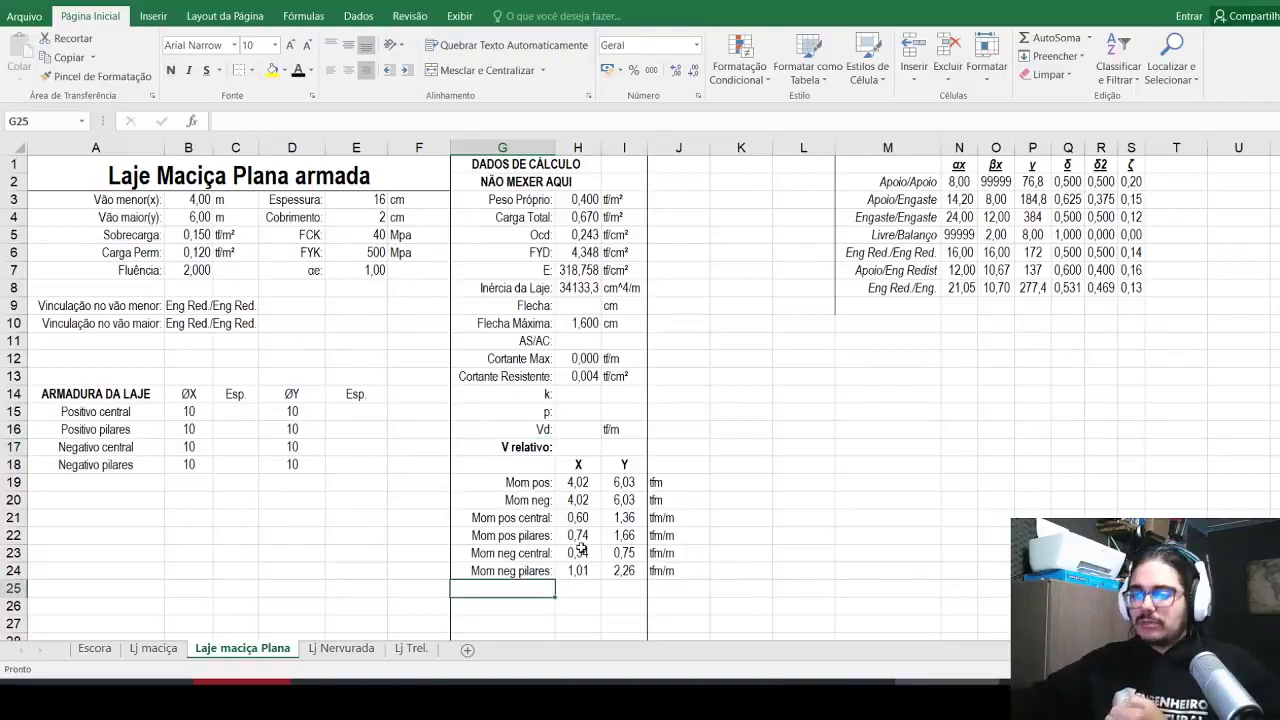
{"action": "scroll", "coordinate": [534, 614], "scroll_direction": "down", "scroll_amount": 1}
{"action": "type", "text": "d positivo:"}
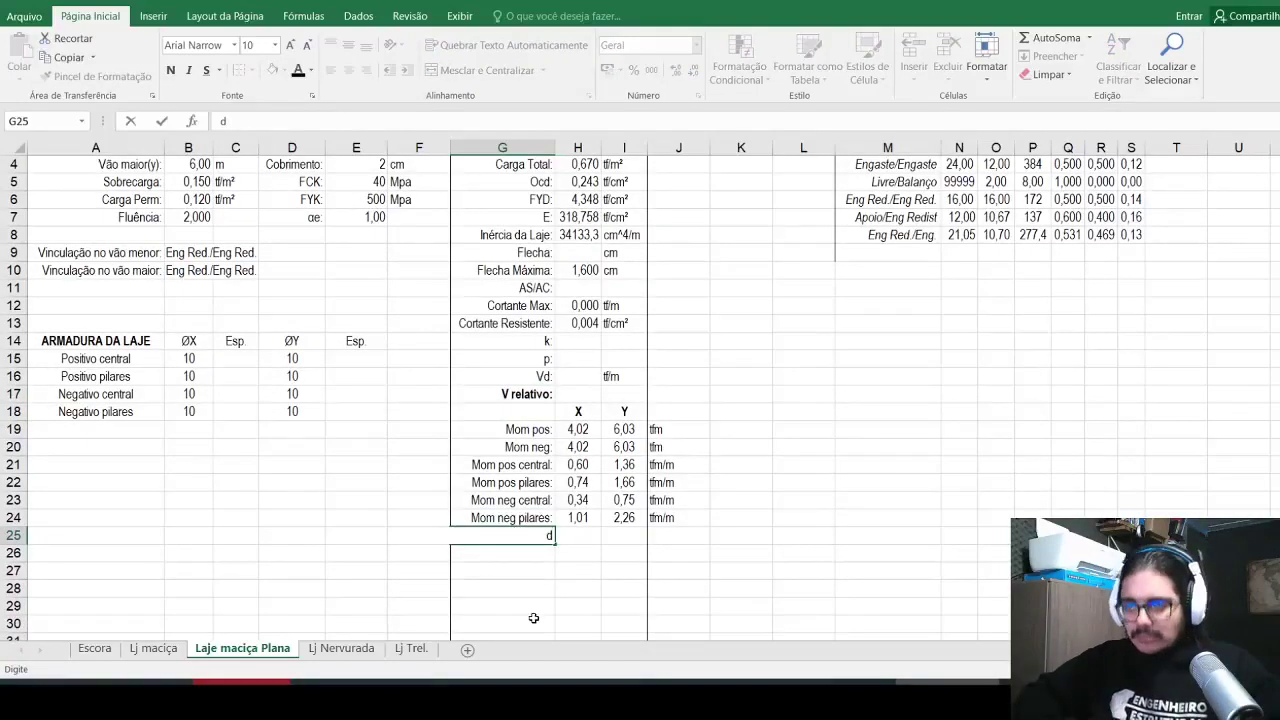
{"action": "key", "text": "Return"}
{"action": "key", "text": "Up"}
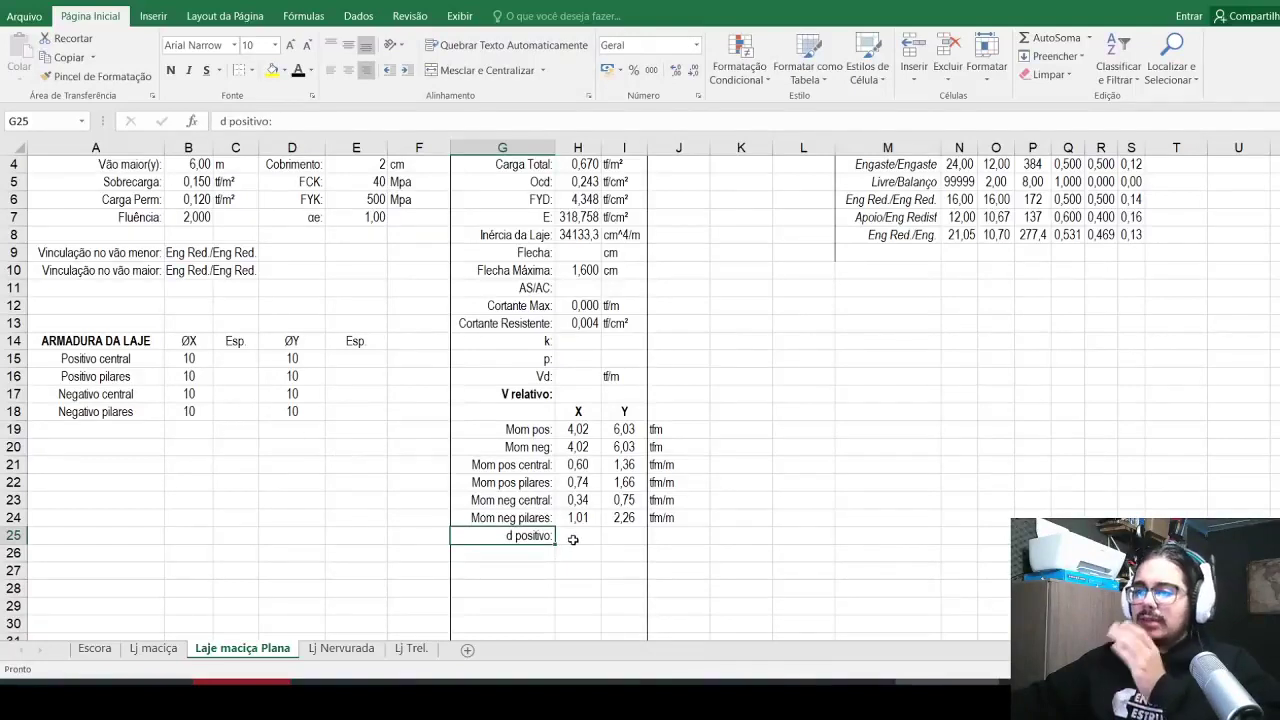
Step: Calculate the Y-direction positive effective depth in I25 with =E3-E4-MÁXIMO(D15:D16)/20
{"action": "left_click", "coordinate": [613, 535]}
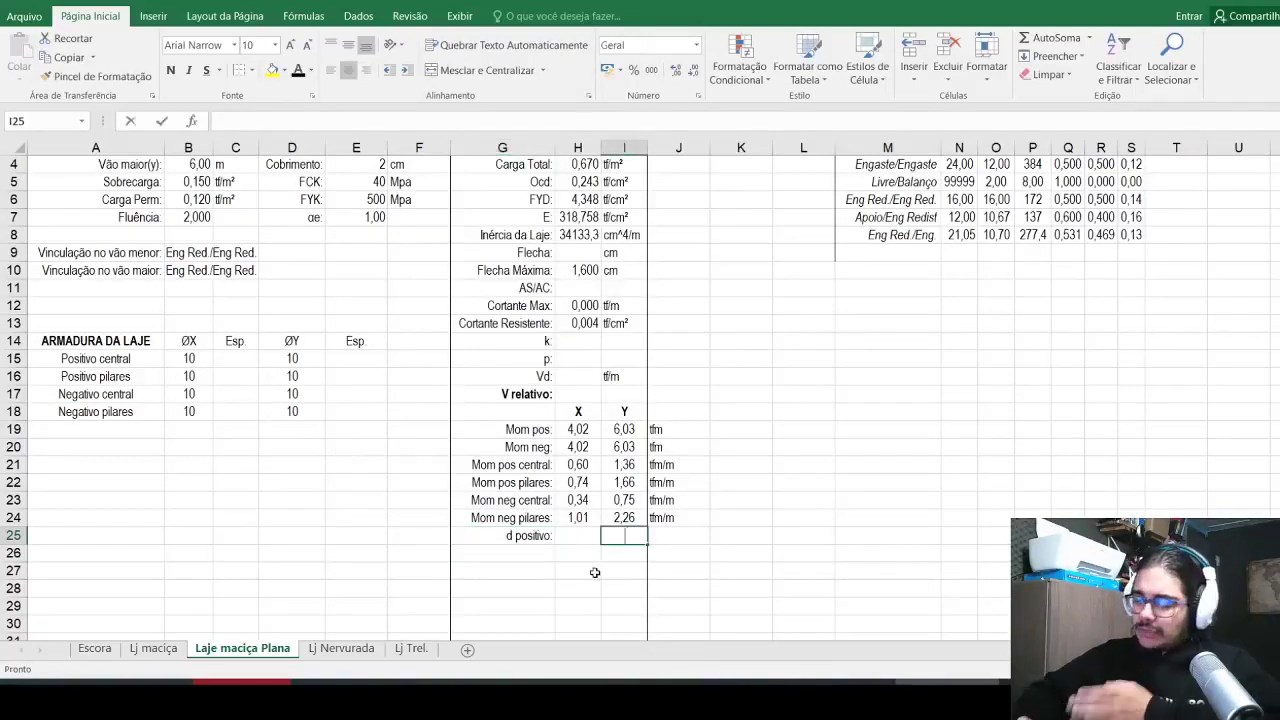
{"action": "type", "text": "="}
{"action": "scroll", "coordinate": [400, 250], "scroll_direction": "up", "scroll_amount": 1}
{"action": "left_click", "coordinate": [359, 198]}
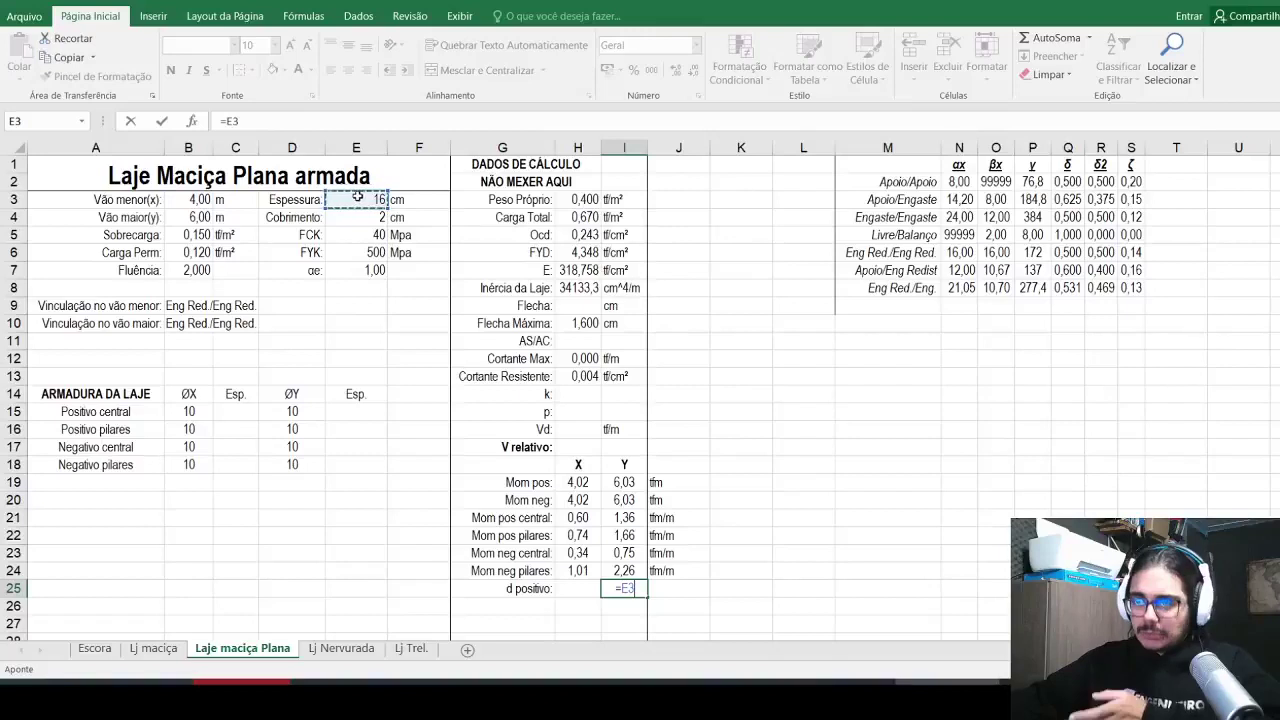
{"action": "type", "text": "-"}
{"action": "left_click", "coordinate": [357, 216]}
{"action": "type", "text": "-máximo("}
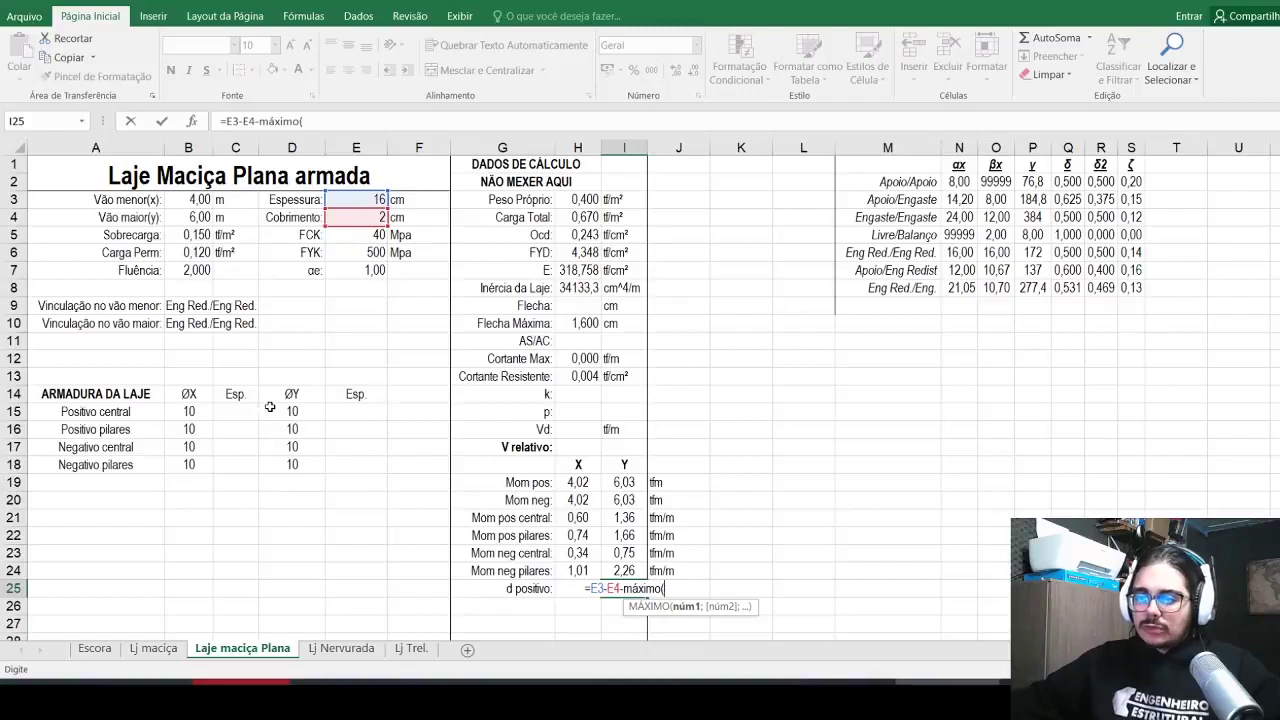
{"action": "left_click_drag", "start_coordinate": [269, 407], "coordinate": [276, 427]}
{"action": "type", "text": "/20"}
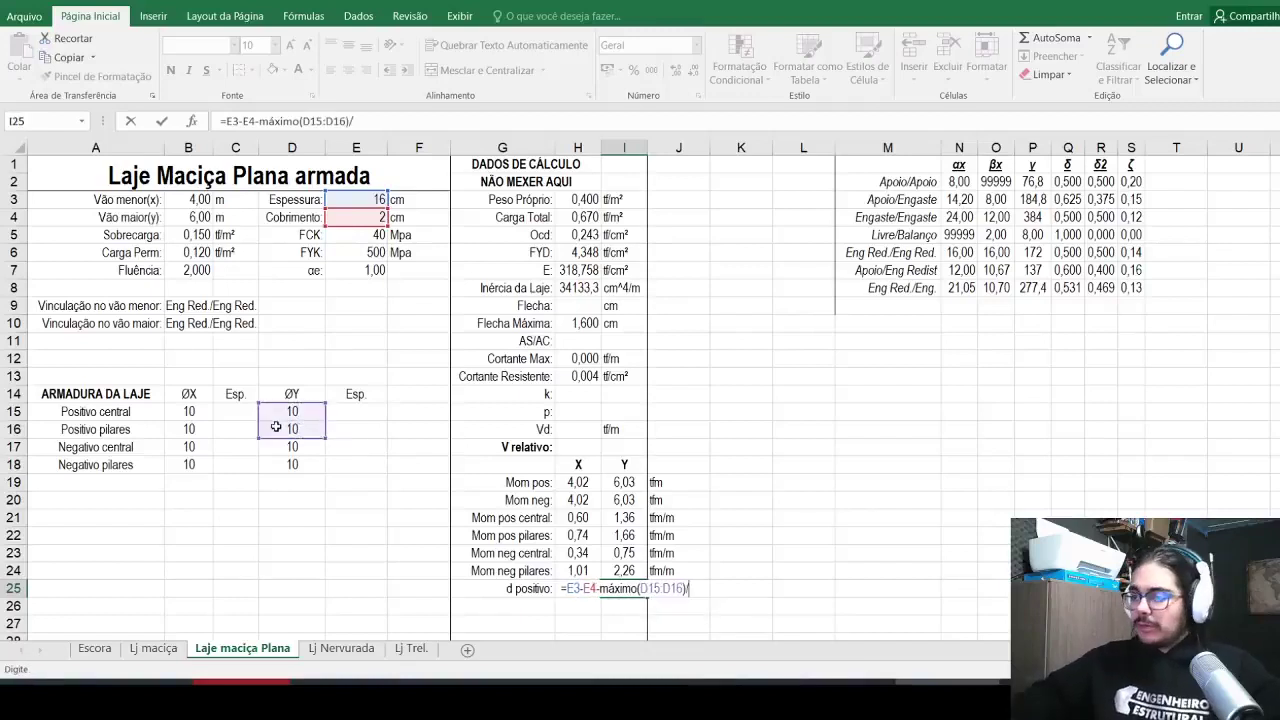
{"action": "key", "text": "ctrl+Return"}
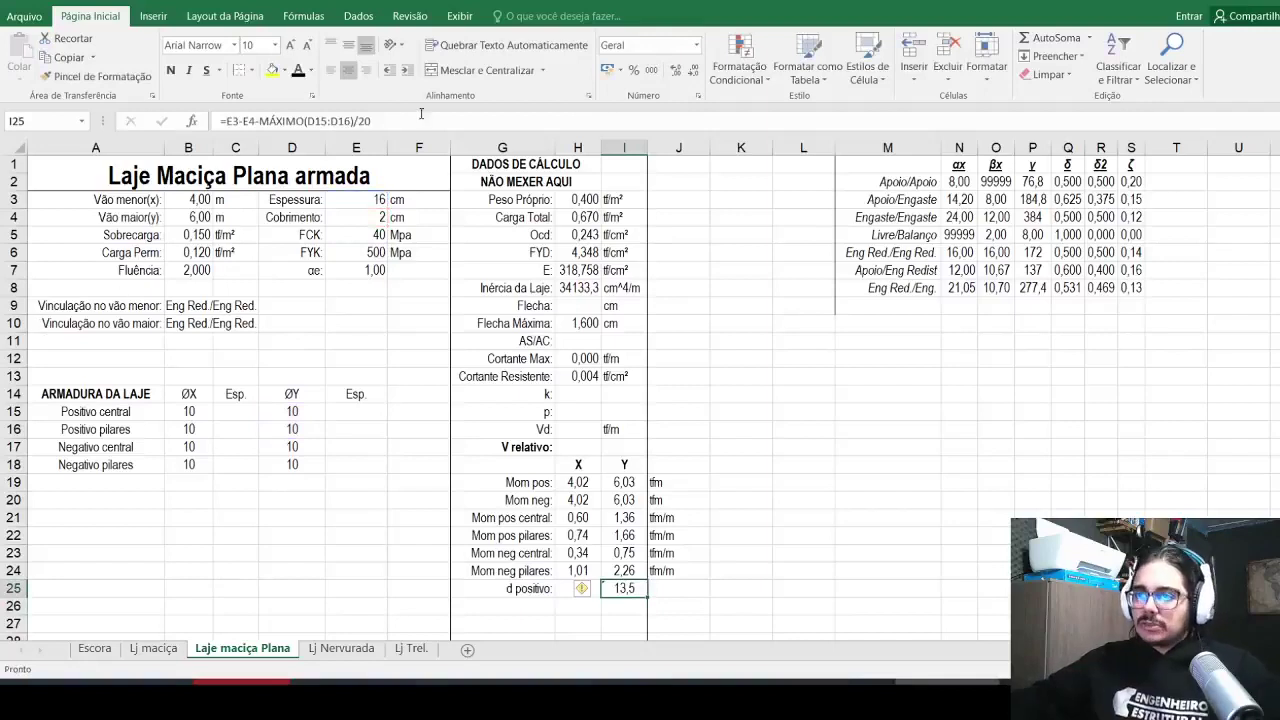
Step: Copy the formula text of I25 unchanged into the X-direction d positivo cell H25
{"action": "left_click", "coordinate": [418, 120]}
{"action": "key", "text": "ctrl+c"}
{"action": "left_click", "coordinate": [572, 586]}
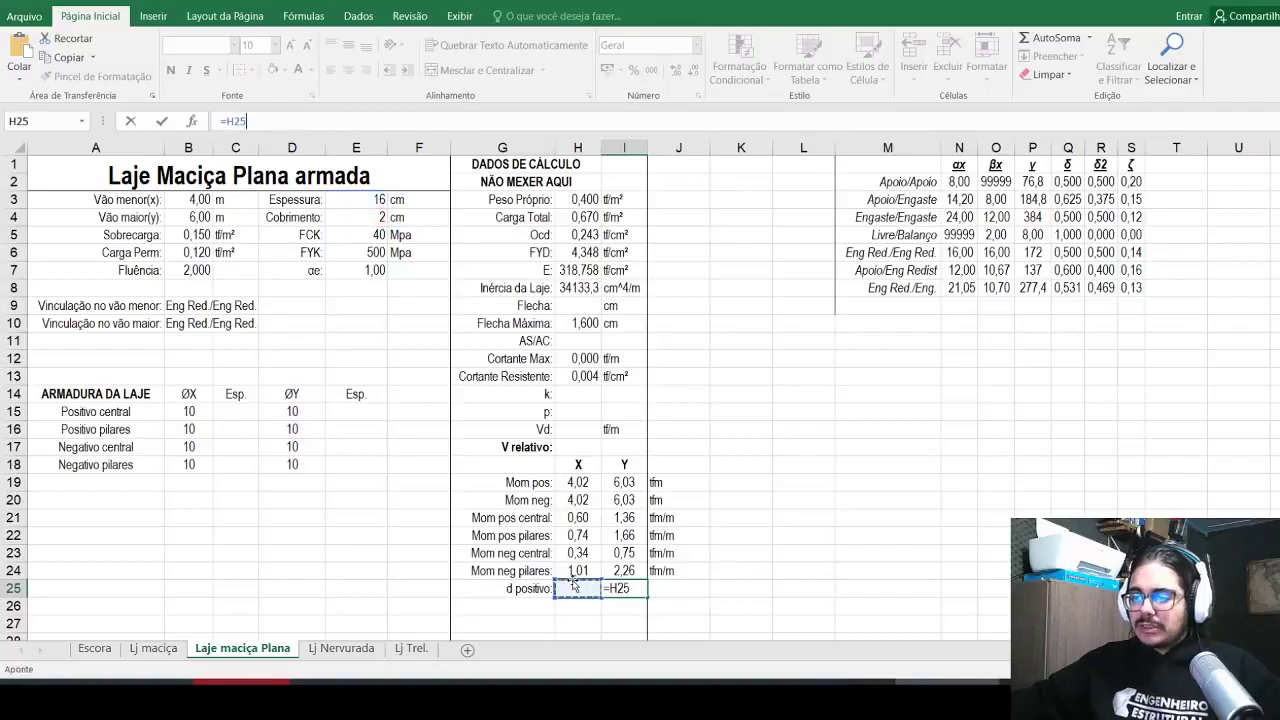
{"action": "key", "text": "Escape"}
{"action": "left_click", "coordinate": [573, 584]}
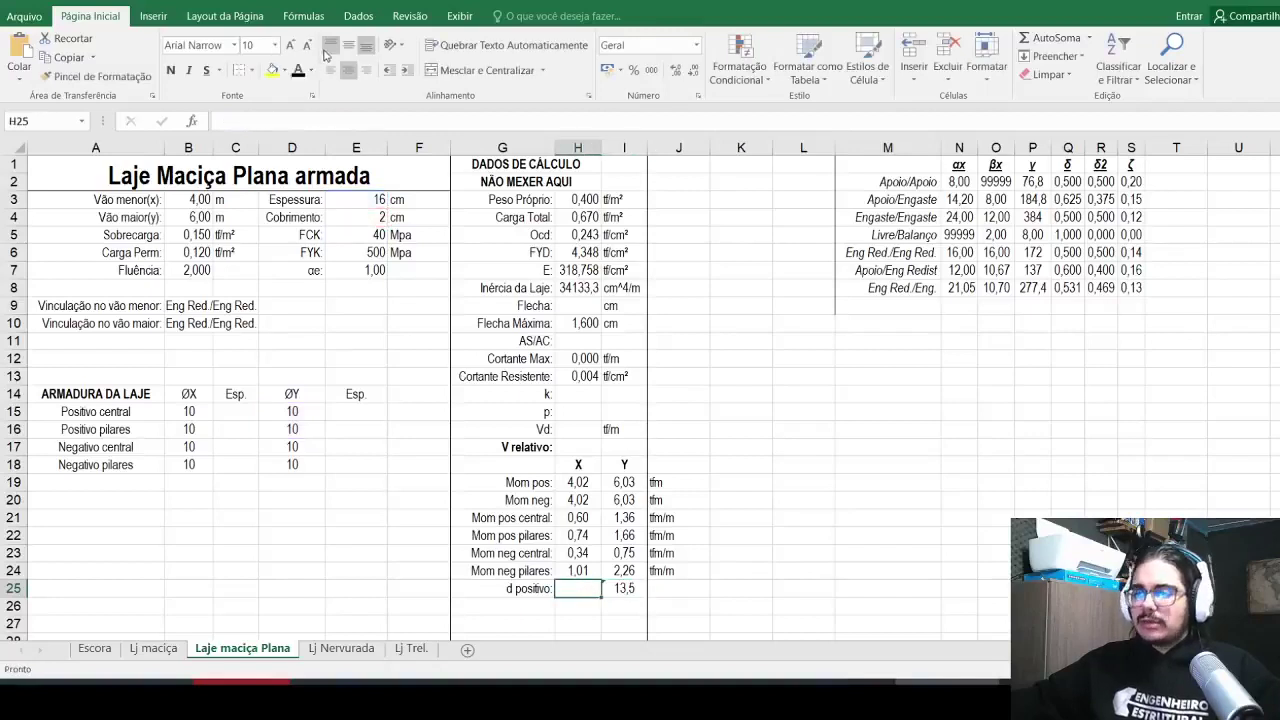
{"action": "left_click", "coordinate": [358, 120]}
{"action": "key", "text": "ctrl+v"}
Step: Extend the H25 formula to =E3-E4-MÁXIMO(D15:D16)/10-MÁXIMO(D17:D18)/20
{"action": "double_click", "coordinate": [378, 120]}
{"action": "type", "text": "1"}
{"action": "type", "text": "0-MÁXIMO("}
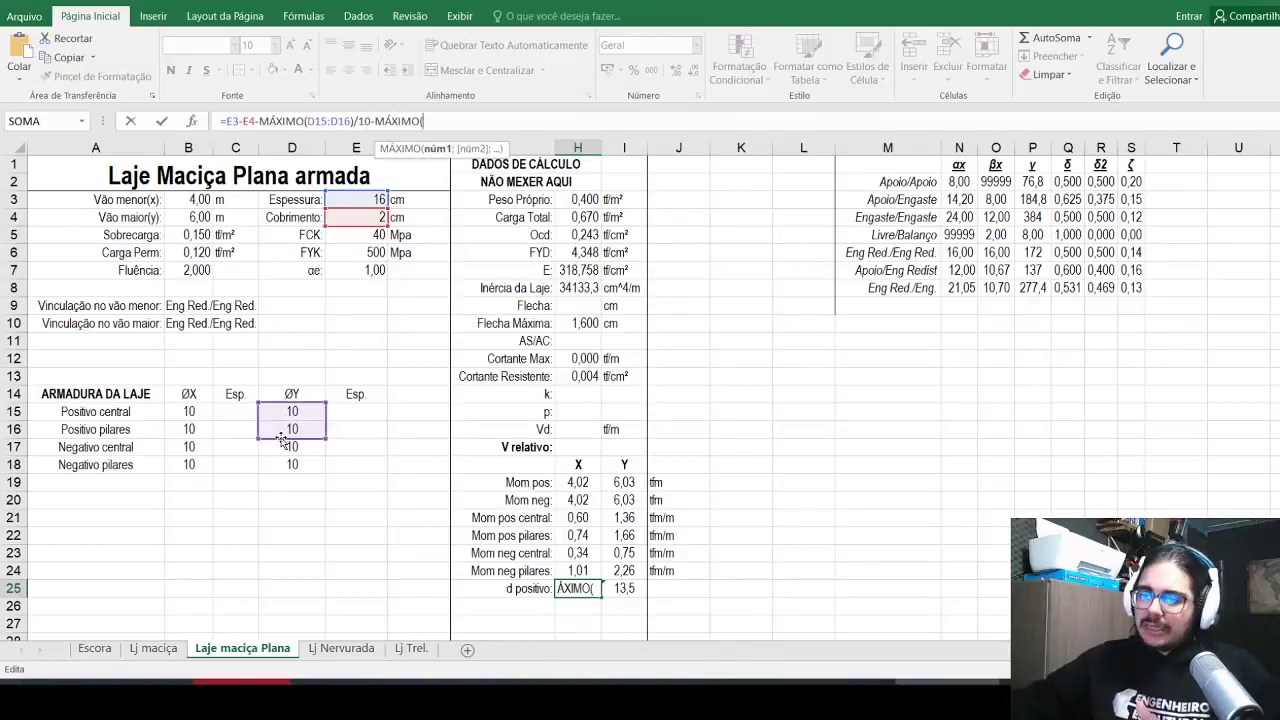
{"action": "left_click_drag", "start_coordinate": [291, 447], "coordinate": [291, 461]}
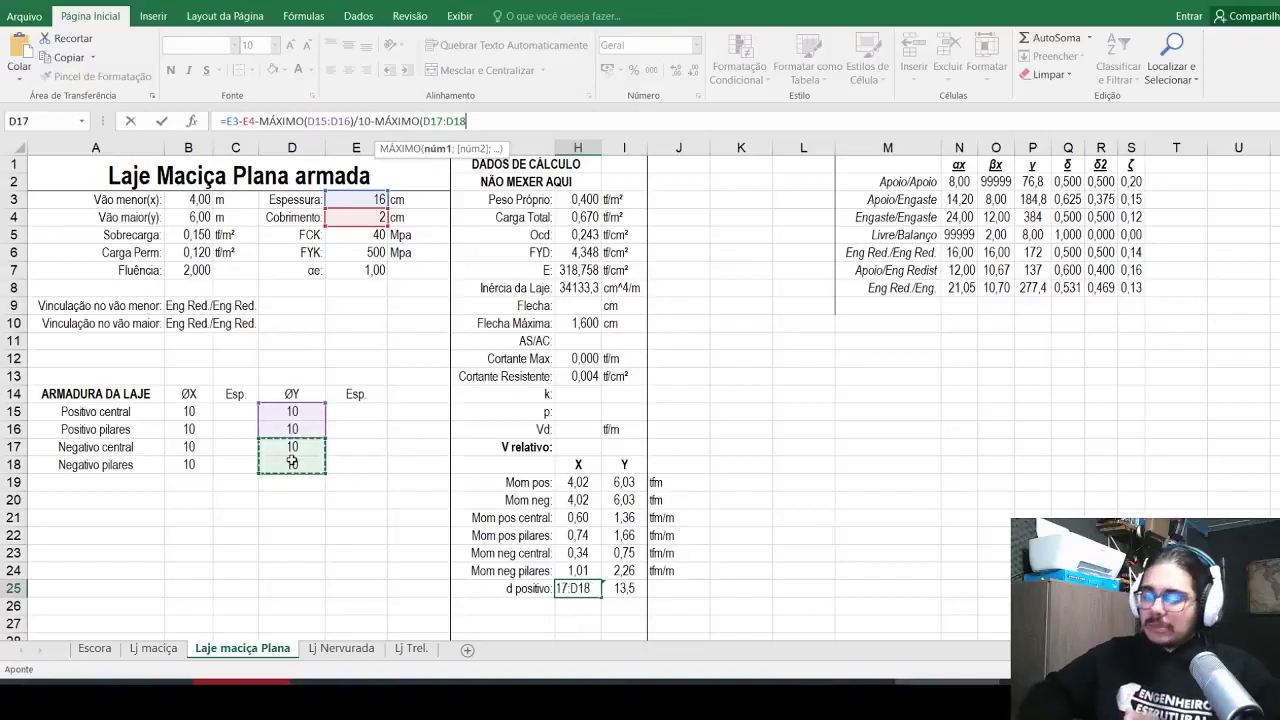
{"action": "type", "text": ")/20"}
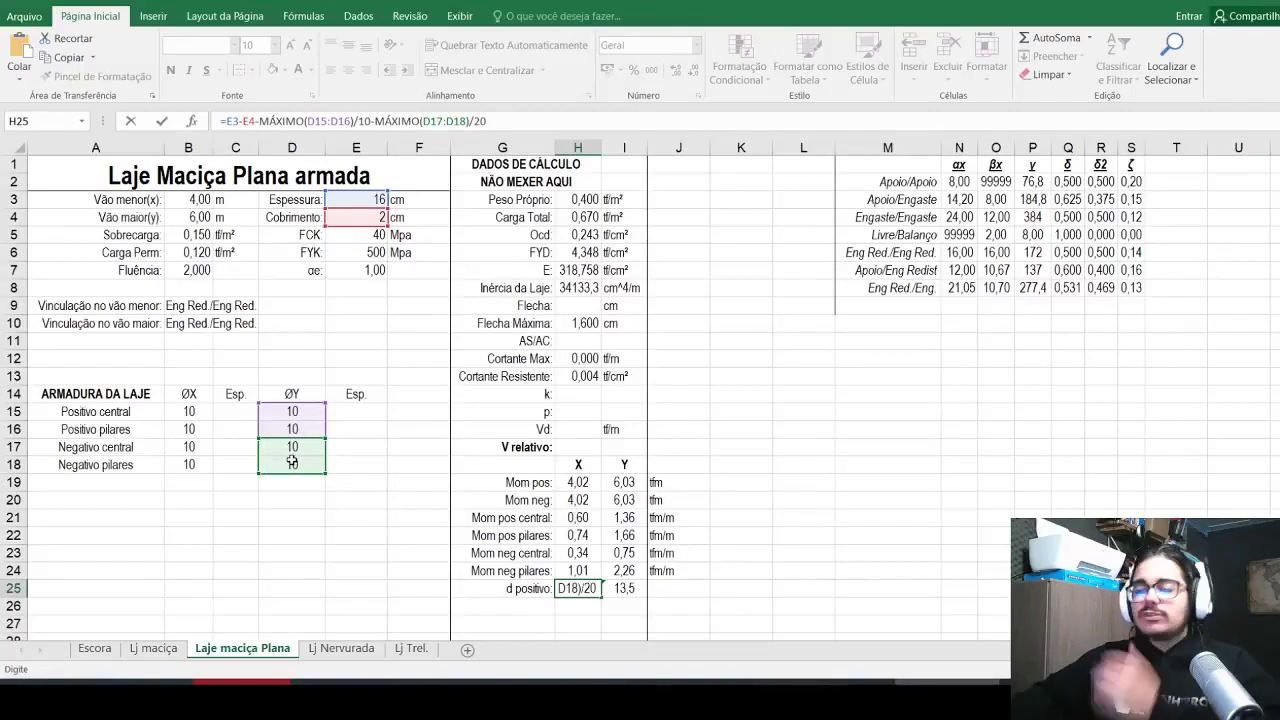
{"action": "key", "text": "Return"}
{"action": "key", "text": "Left"}
{"action": "key", "text": "Up"}
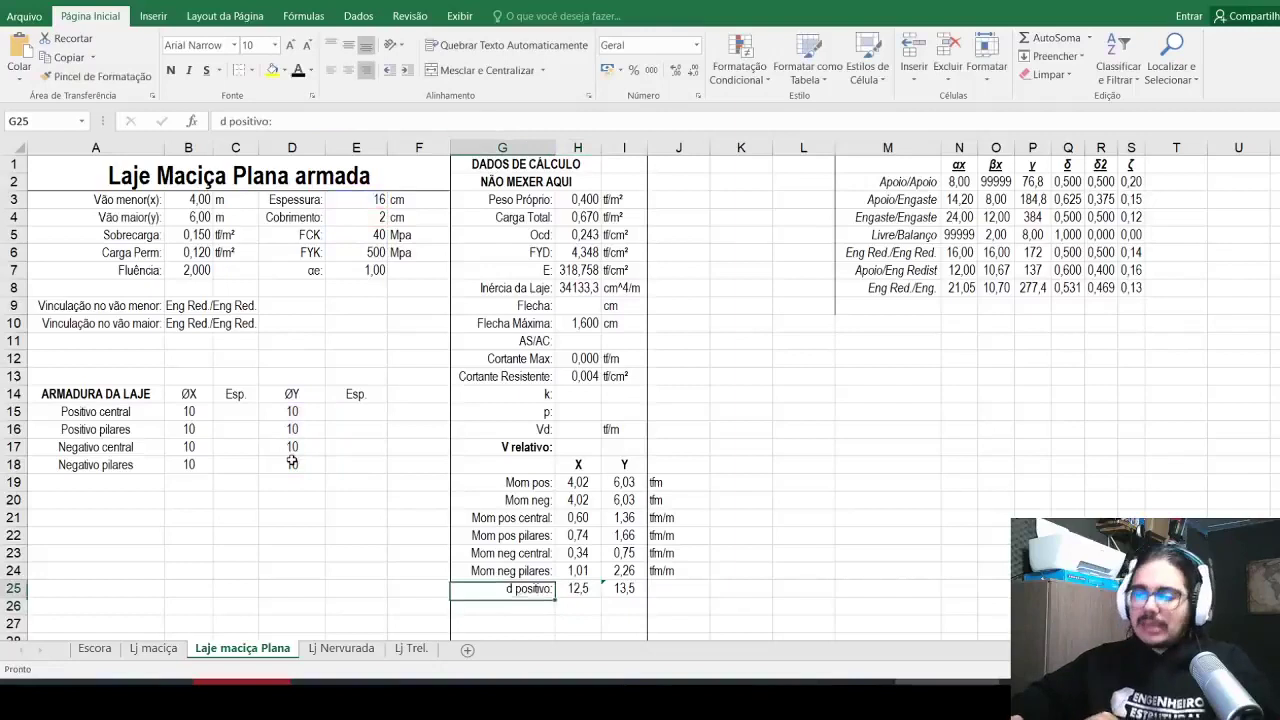
Step: Label cell G26 as "d negativo:"
{"action": "scroll", "coordinate": [431, 602], "scroll_direction": "down", "scroll_amount": 2}
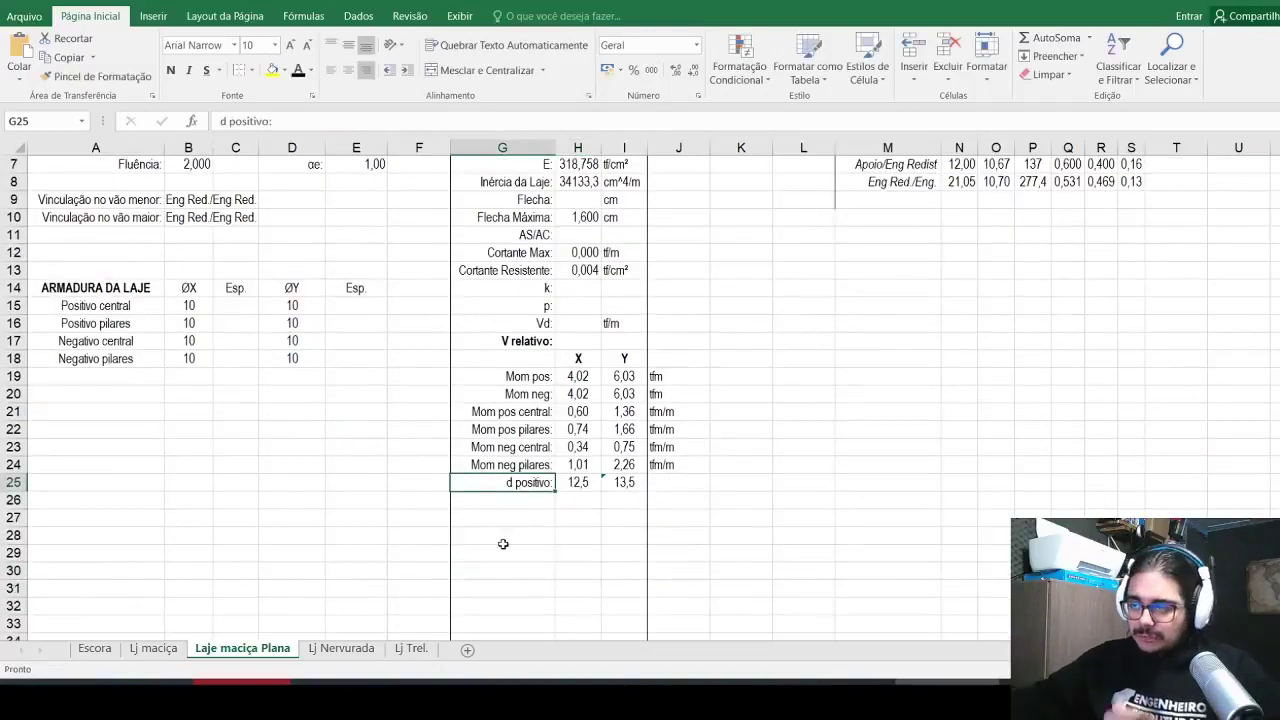
{"action": "left_click", "coordinate": [513, 505]}
{"action": "type", "text": "d"}
{"action": "key", "text": "Escape"}
{"action": "type", "text": "D N"}
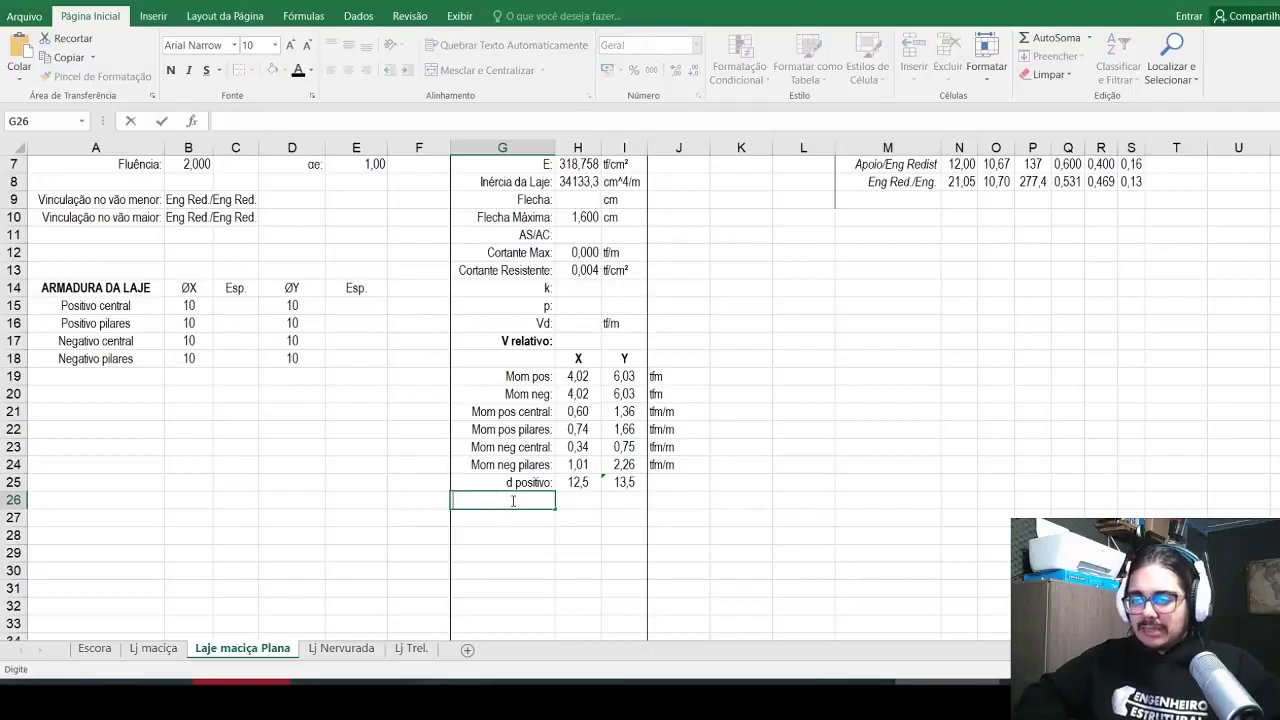
{"action": "type", "text": "egativo:"}
{"action": "key", "text": "Return"}
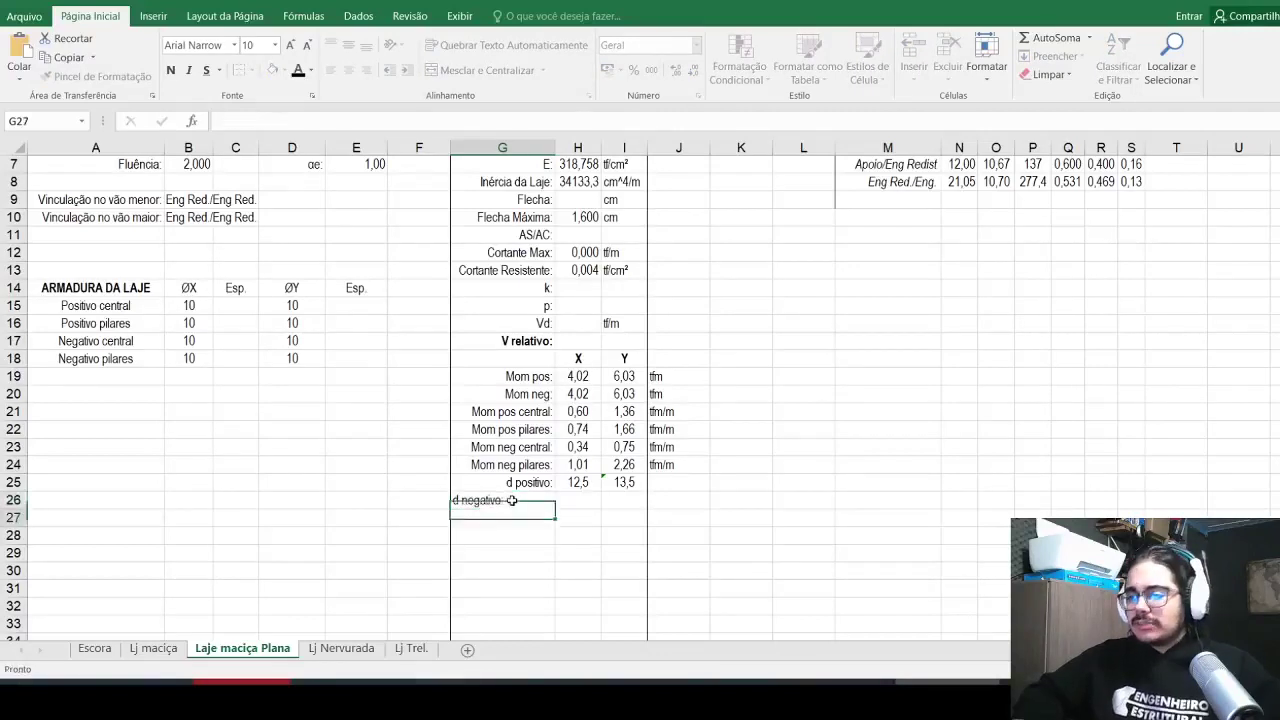
Step: Right-align the row labels in cells G24:G28
{"action": "key", "text": "Up"}
{"action": "key", "text": "Up"}
{"action": "left_click_drag", "start_coordinate": [505, 465], "coordinate": [510, 535]}
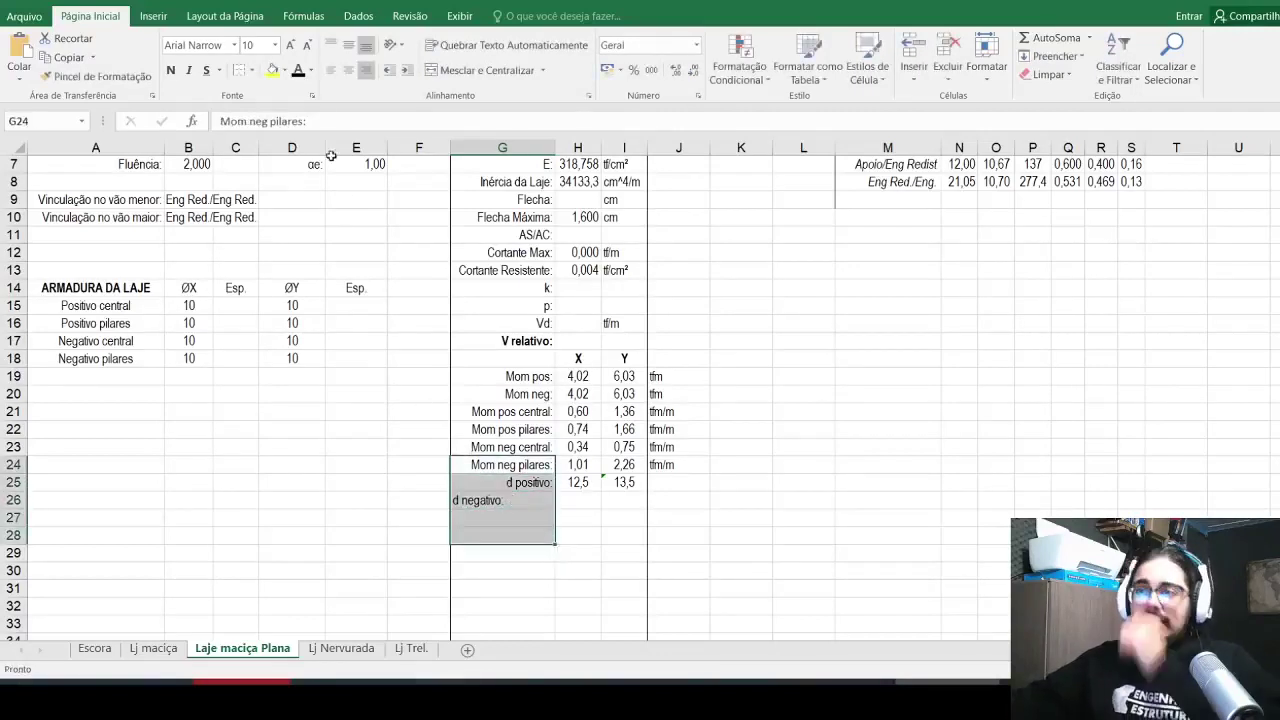
{"action": "left_click", "coordinate": [368, 72]}
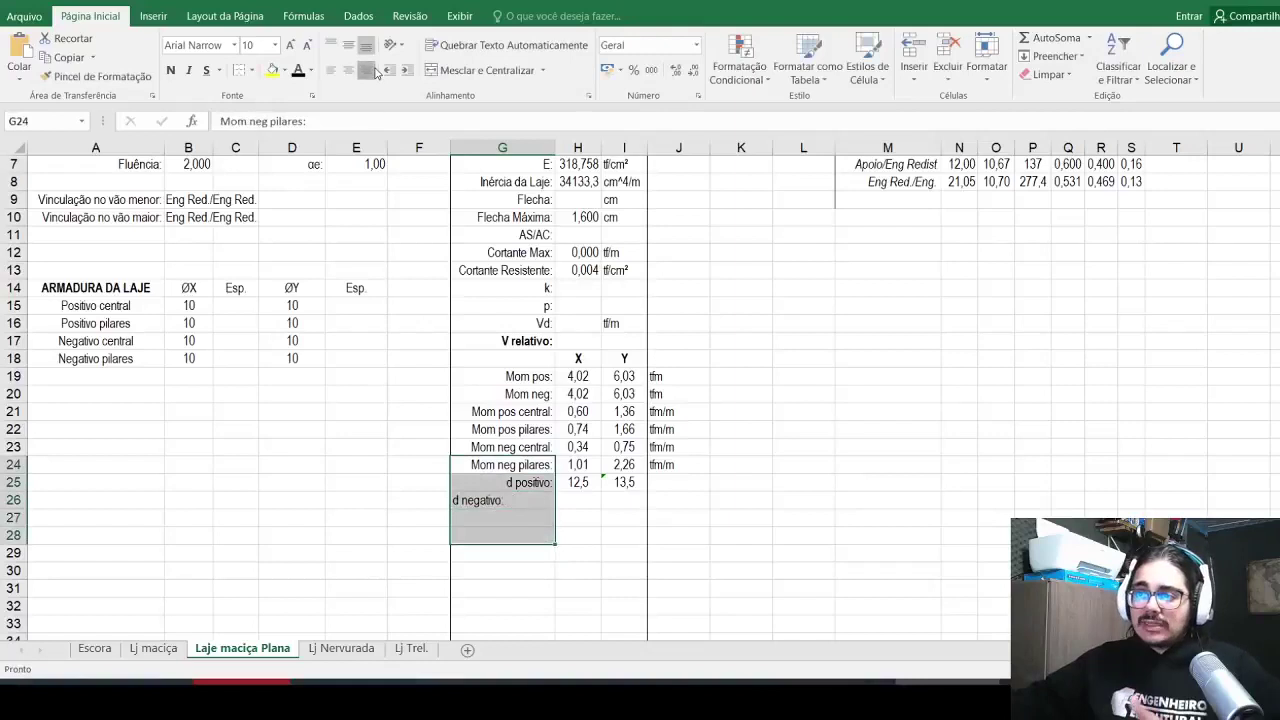
{"action": "left_click", "coordinate": [582, 482]}
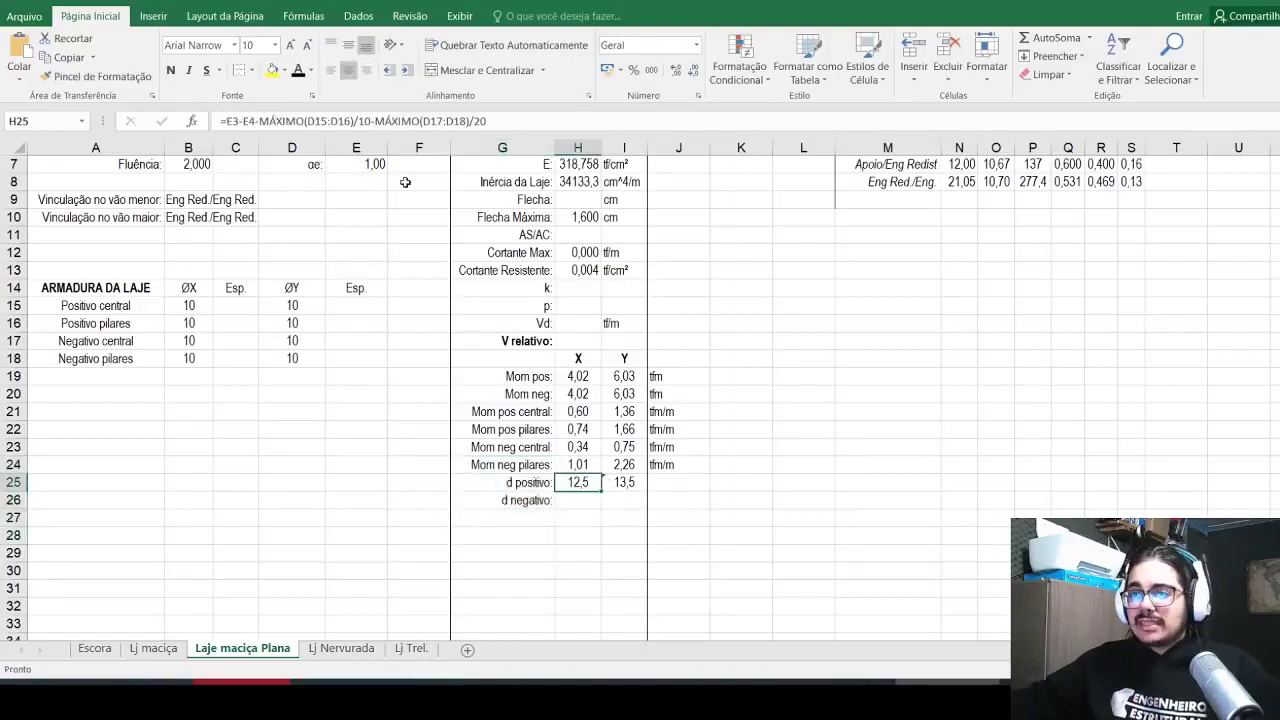
{"action": "left_click", "coordinate": [518, 121]}
{"action": "key", "text": "Return"}
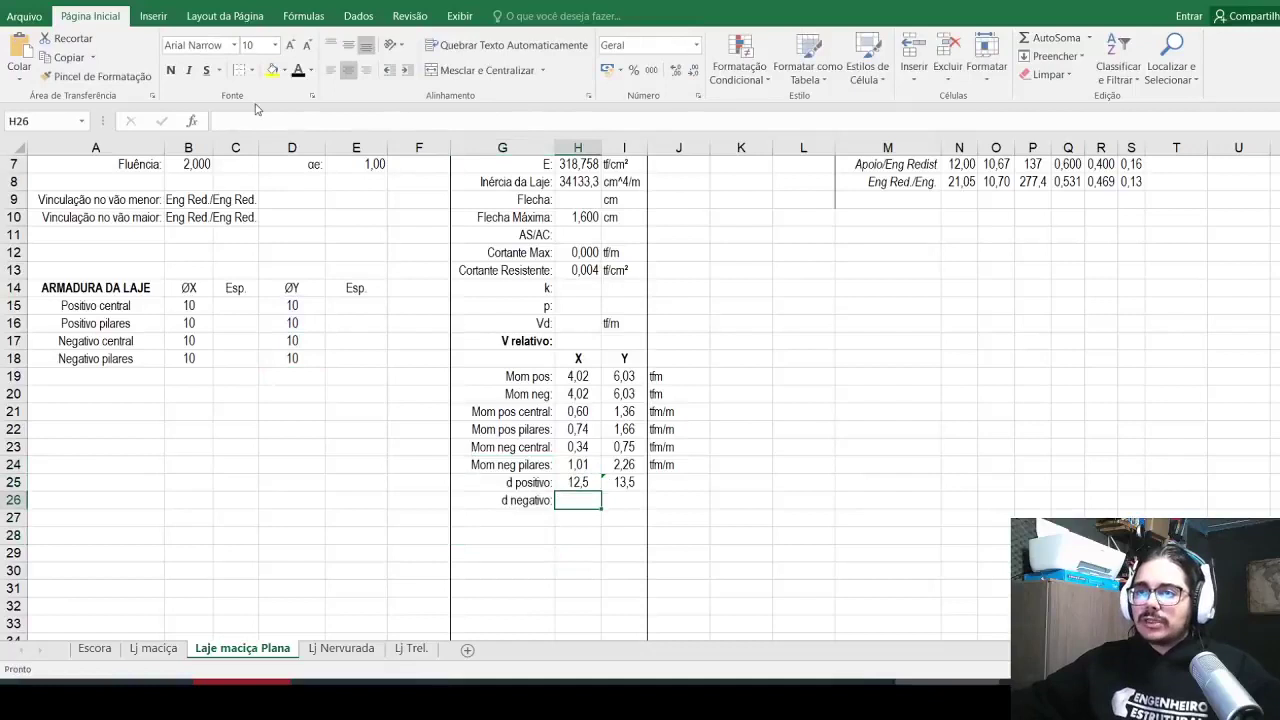
{"action": "key", "text": "F2"}
{"action": "key", "text": "ctrl+v"}
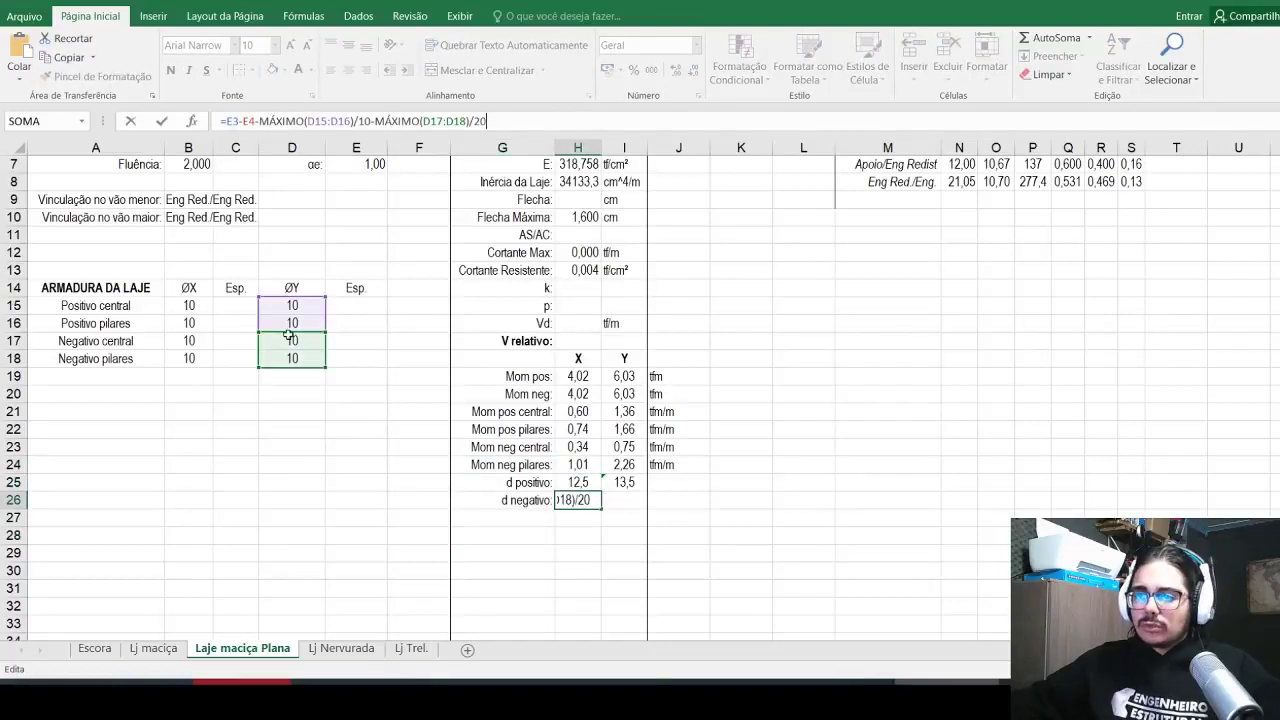
{"action": "key", "text": "Escape"}
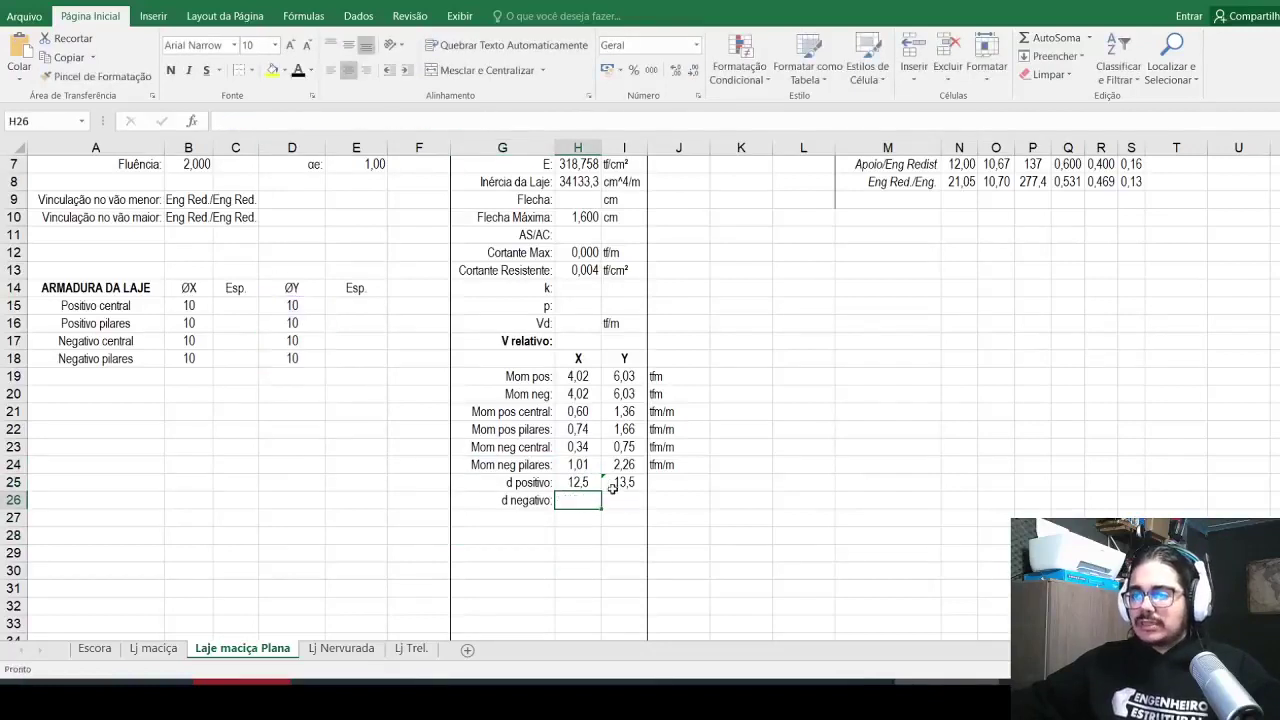
Step: Correct the second MÁXIMO range in the H25 formula to the positive ØX diameters B15:B16
{"action": "left_click", "coordinate": [589, 486]}
{"action": "left_click", "coordinate": [443, 121]}
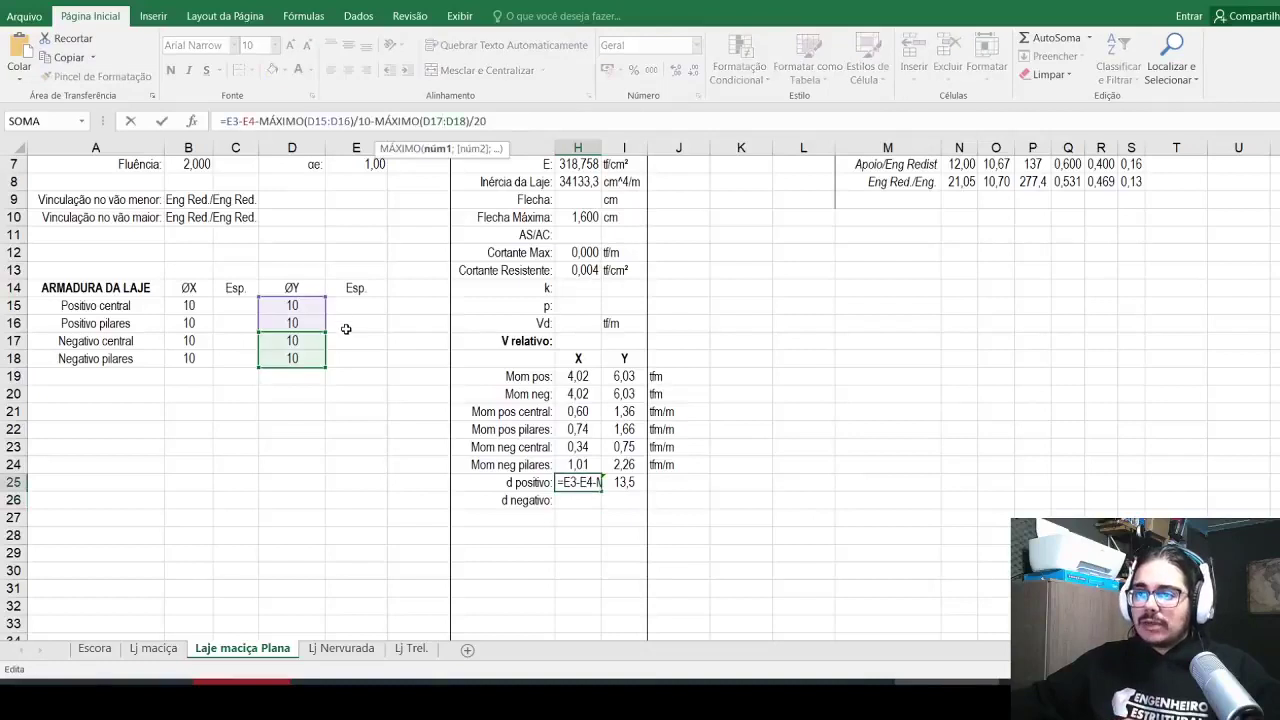
{"action": "left_click_drag", "start_coordinate": [327, 349], "coordinate": [170, 306]}
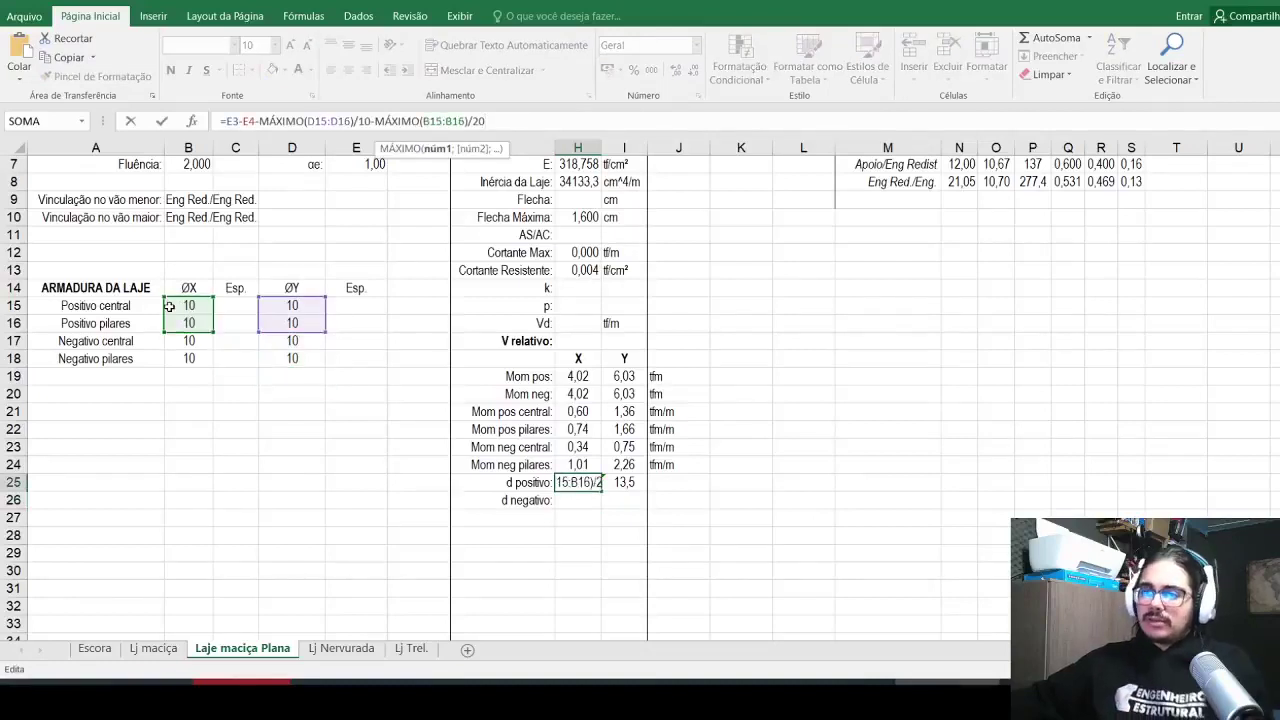
{"action": "key", "text": "Return"}
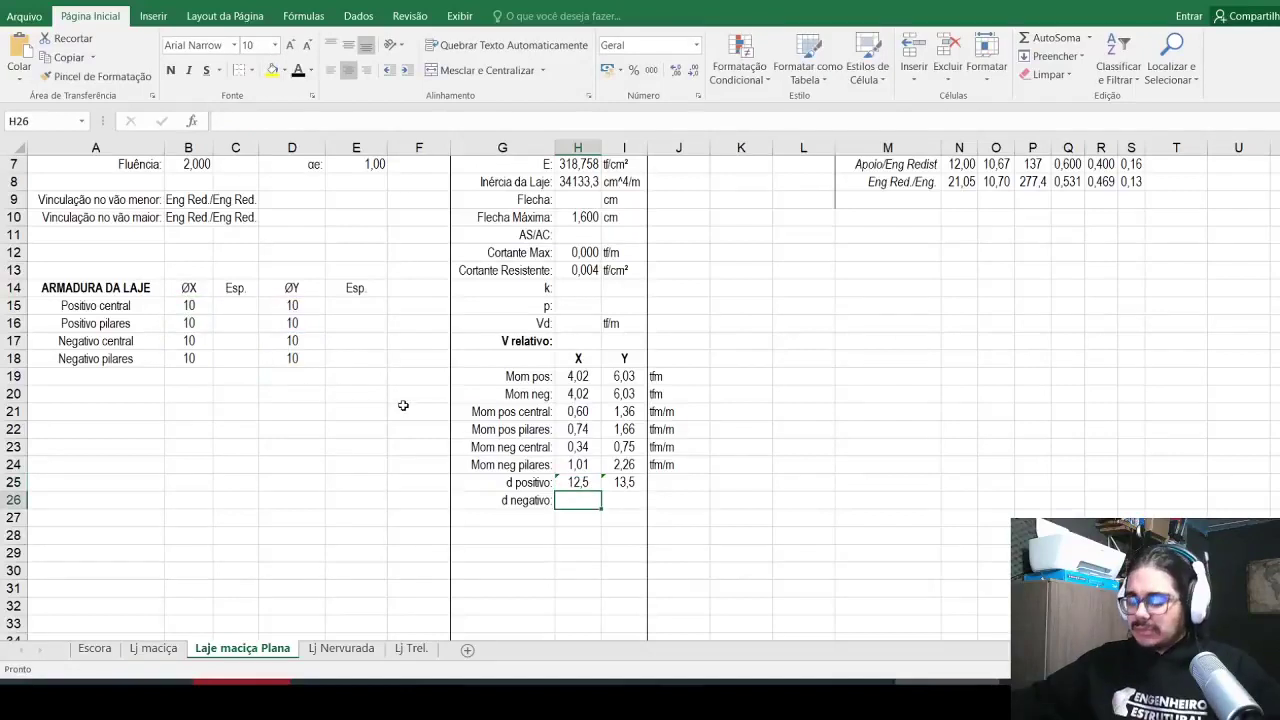
Step: Calculate the X-direction negative effective depth in H26 with =E3-E4-MÁXIMO(D17:D18)/10-MÁXIMO(B17:B18)/20, reusing the H25 formula
{"action": "left_click", "coordinate": [576, 483]}
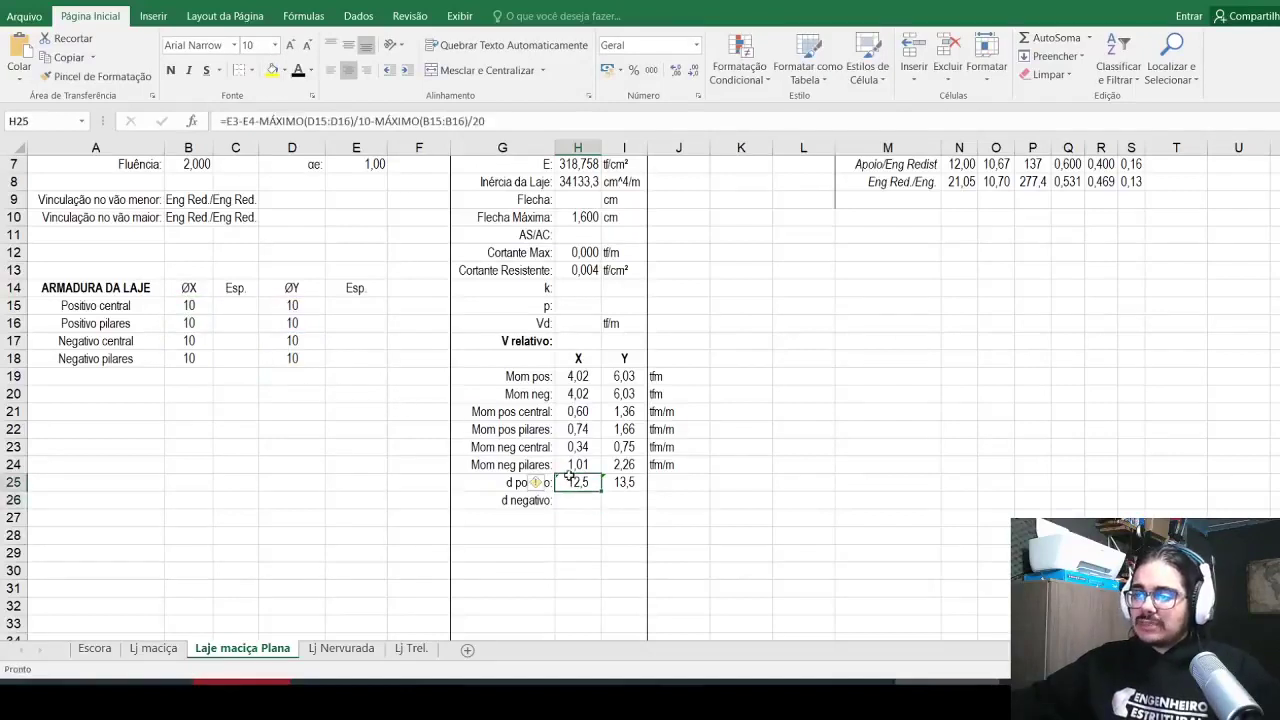
{"action": "key", "text": "F2"}
{"action": "key", "text": "Return"}
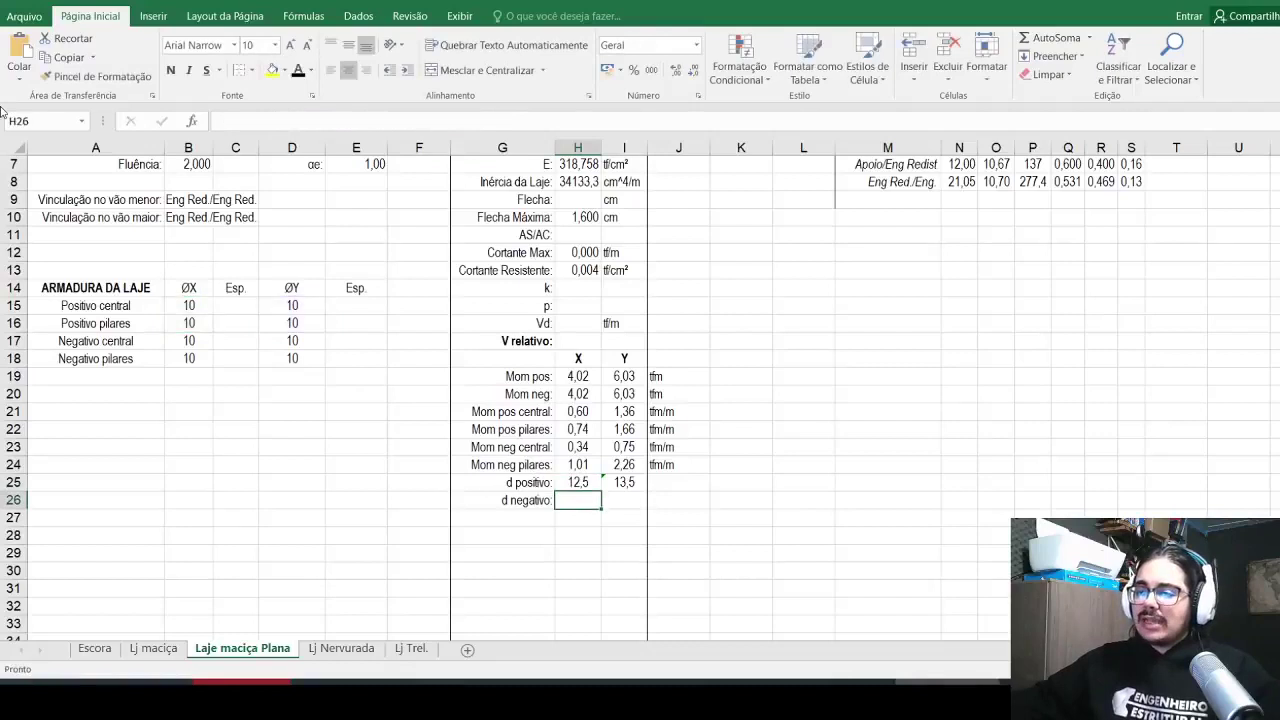
{"action": "type", "text": "=E3-E4-MÁXIMO(D15:D16)/10-MÁXIMO(B15:B16)/20"}
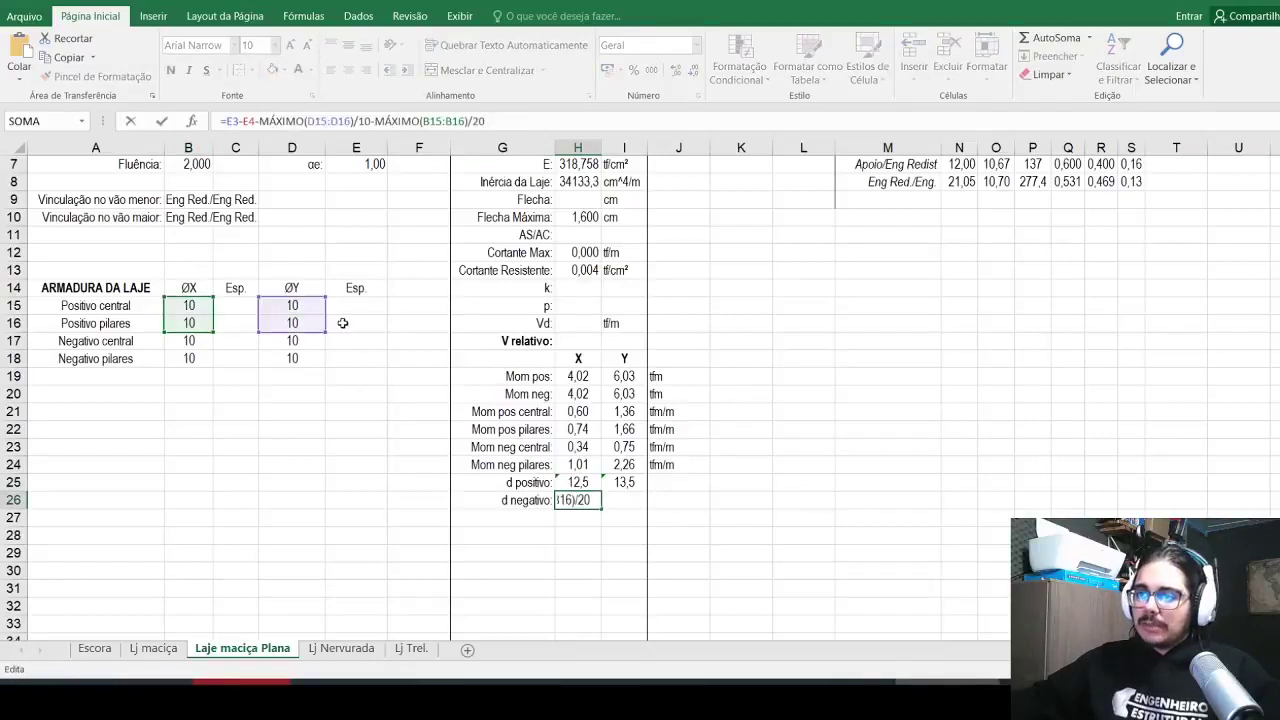
{"action": "left_click_drag", "start_coordinate": [327, 341], "coordinate": [328, 376]}
{"action": "left_click_drag", "start_coordinate": [214, 316], "coordinate": [181, 362]}
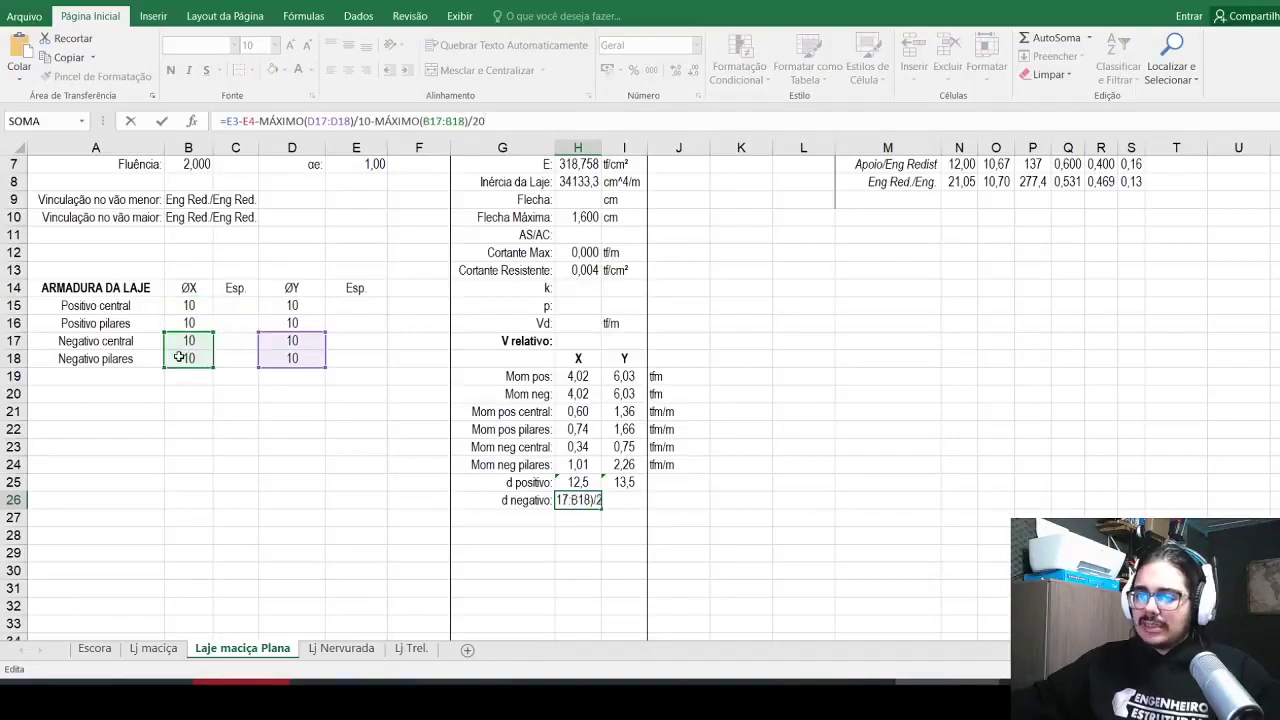
{"action": "key", "text": "Return"}
Step: Copy the formula =E3-E4-MÁXIMO(D15:D16)/20 from I25 into I26 for the Y-direction negative effective depth
{"action": "key", "text": "Up"}
{"action": "key", "text": "Right"}
{"action": "key", "text": "Up"}
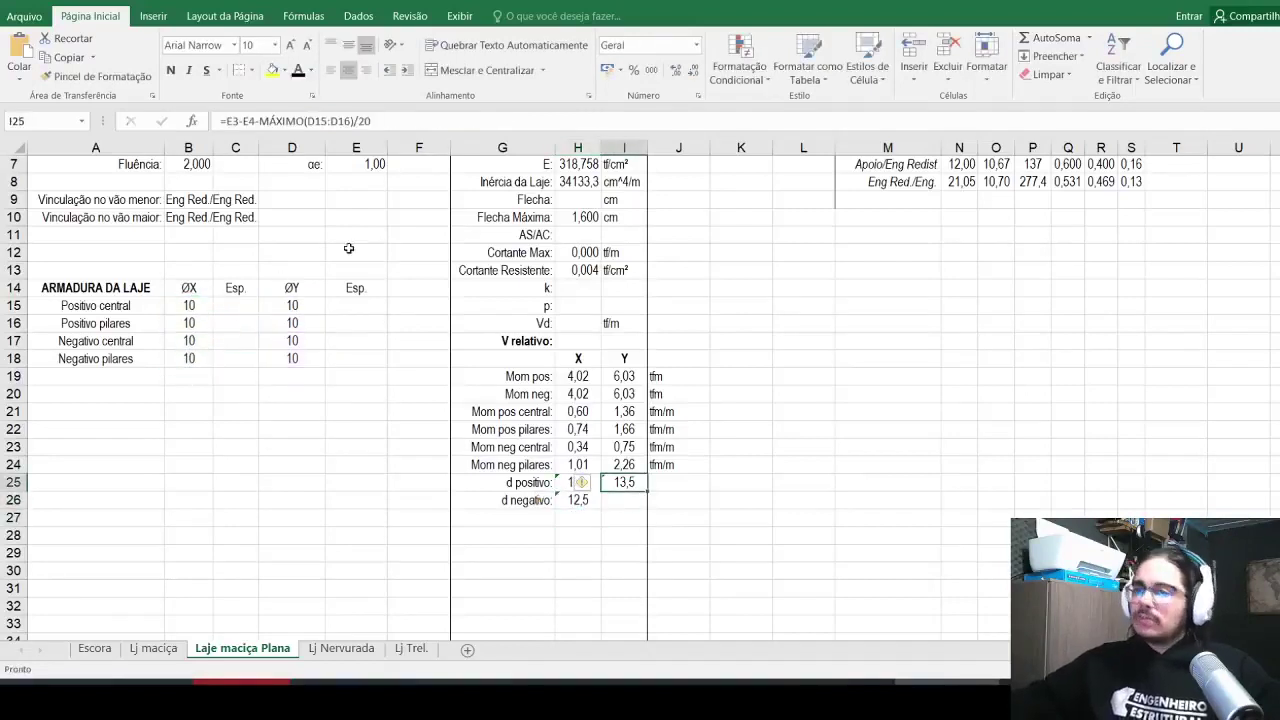
{"action": "left_click_drag", "start_coordinate": [428, 124], "coordinate": [3, 122]}
{"action": "key", "text": "ctrl+c"}
{"action": "key", "text": "Return"}
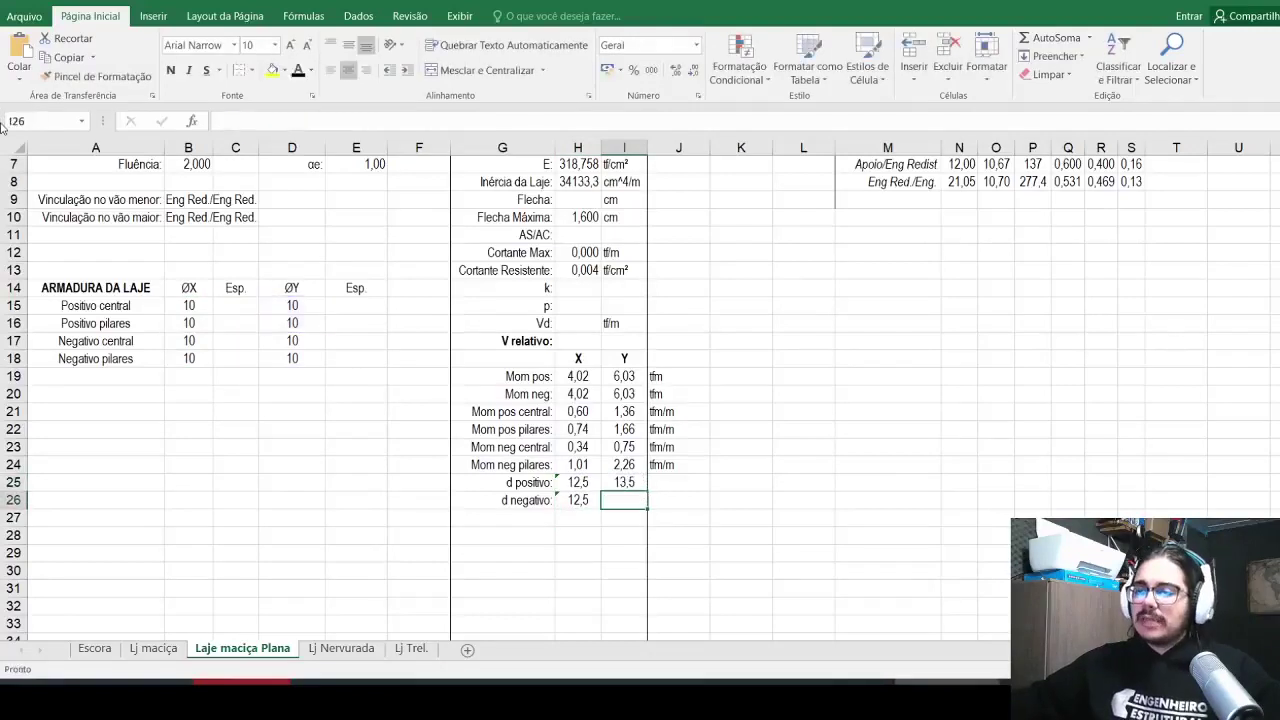
{"action": "key", "text": "F2"}
{"action": "key", "text": "ctrl+v"}
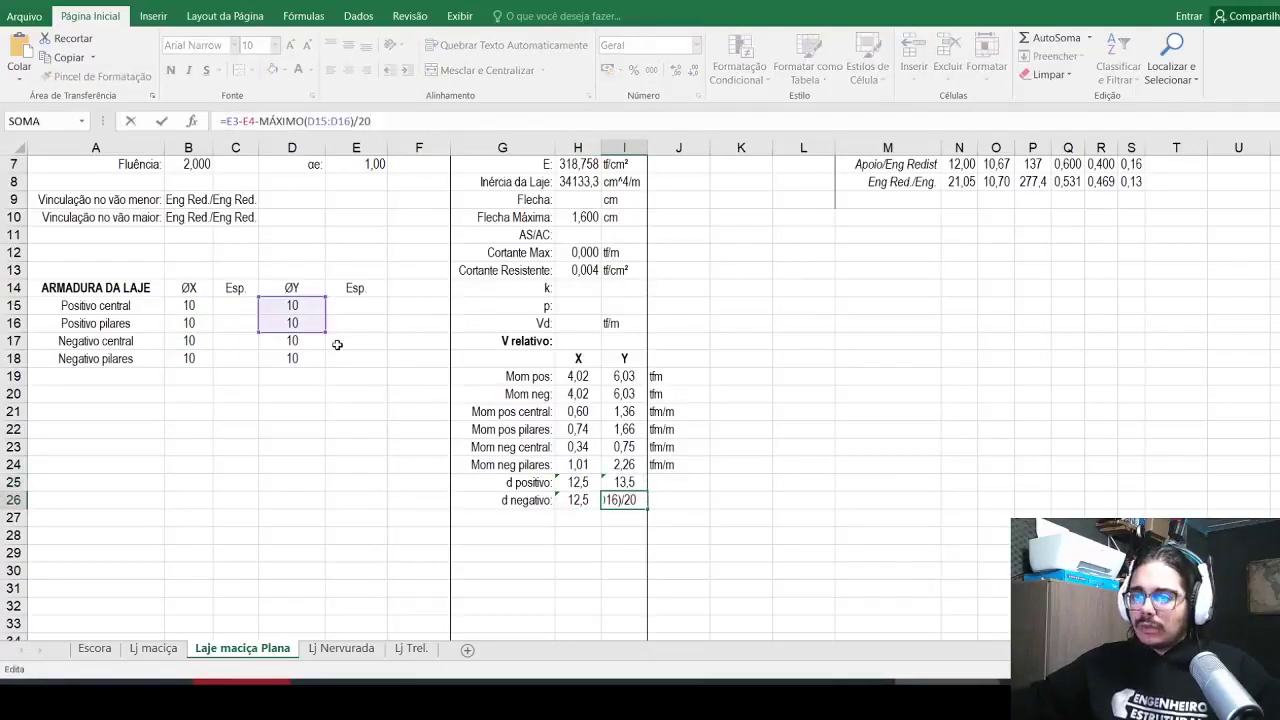
{"action": "left_click", "coordinate": [331, 307]}
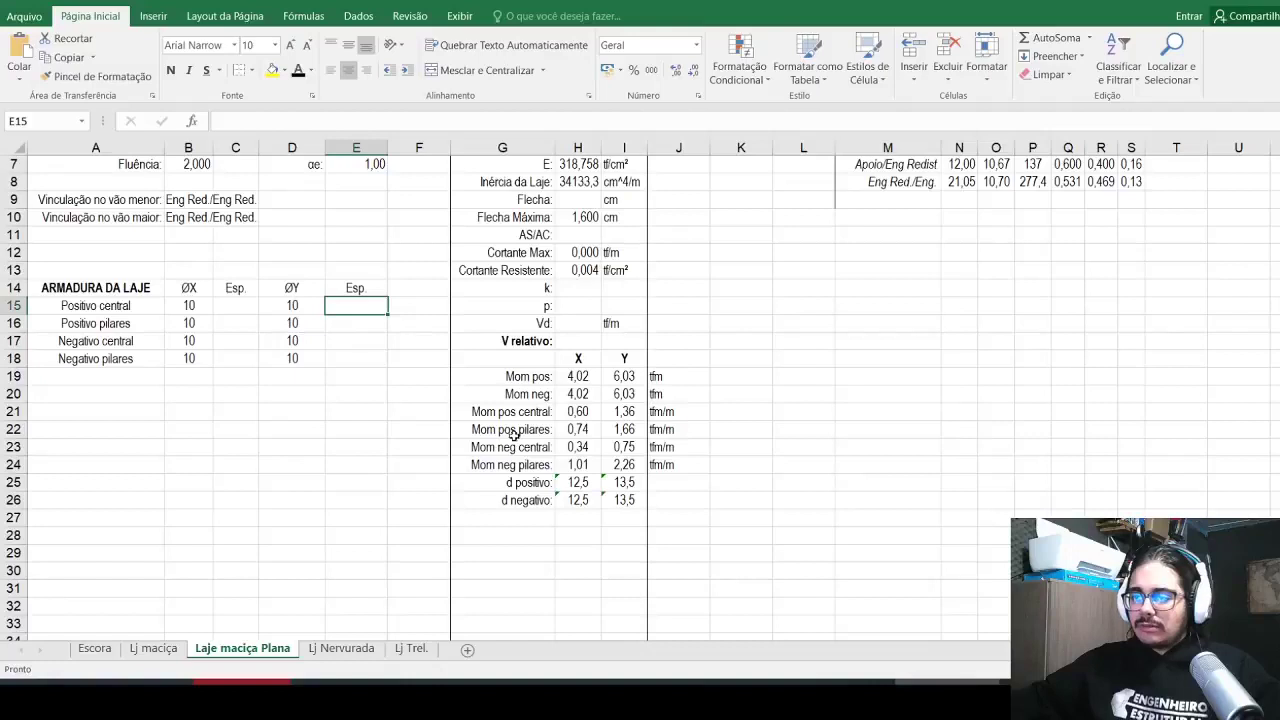
Step: Extend the MÁXIMO range in the I26 formula to end at D18
{"action": "left_click", "coordinate": [624, 500]}
{"action": "left_click_drag", "start_coordinate": [326, 126], "coordinate": [352, 126]}
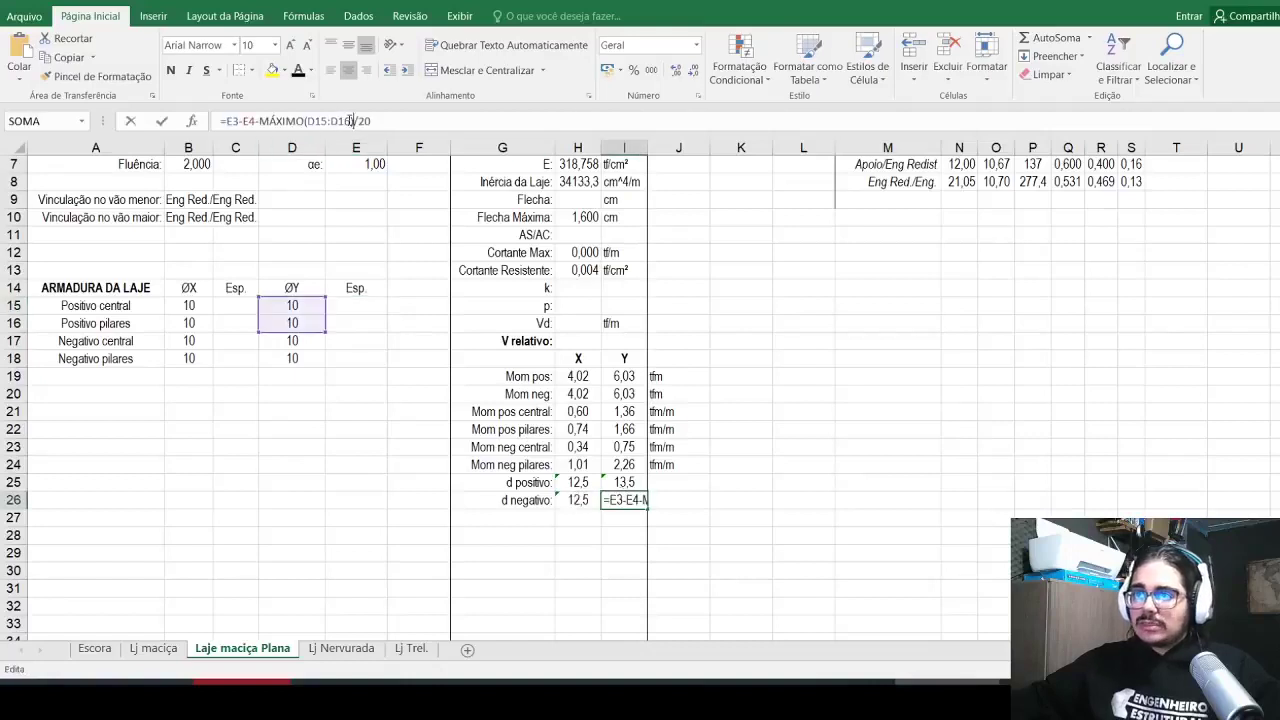
{"action": "type", "text": ":D18"}
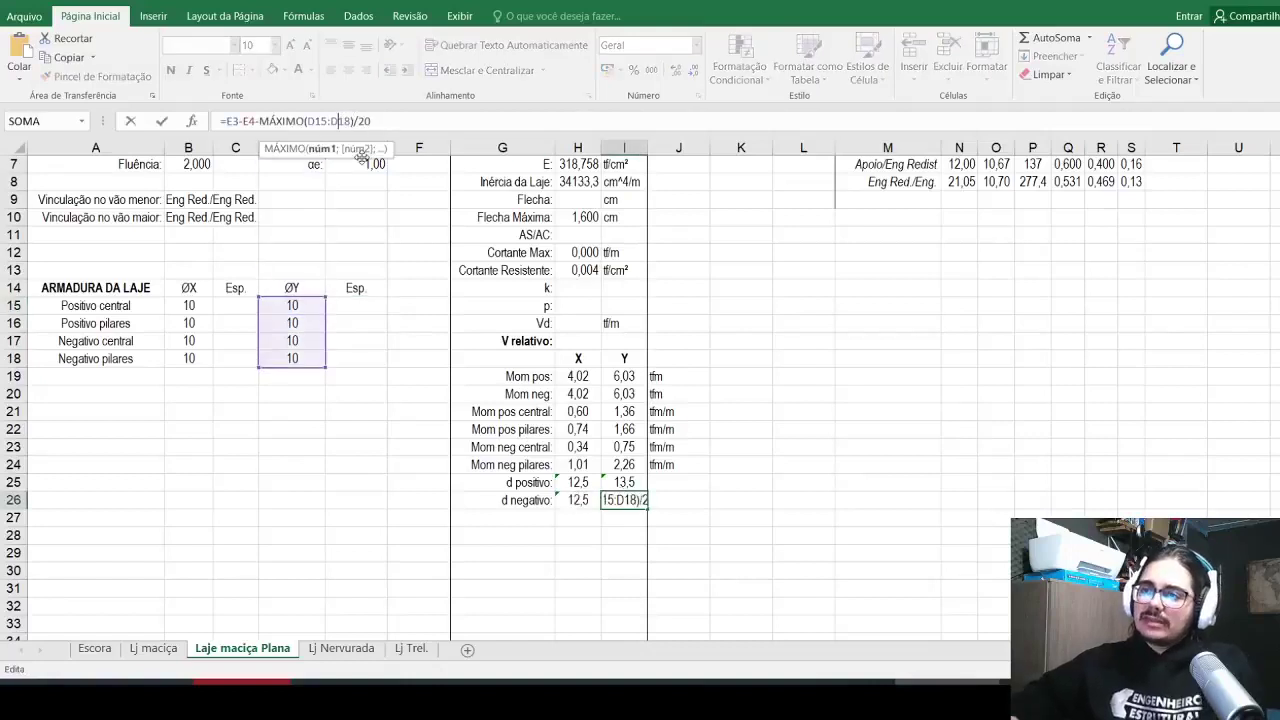
{"action": "key", "text": "Return"}
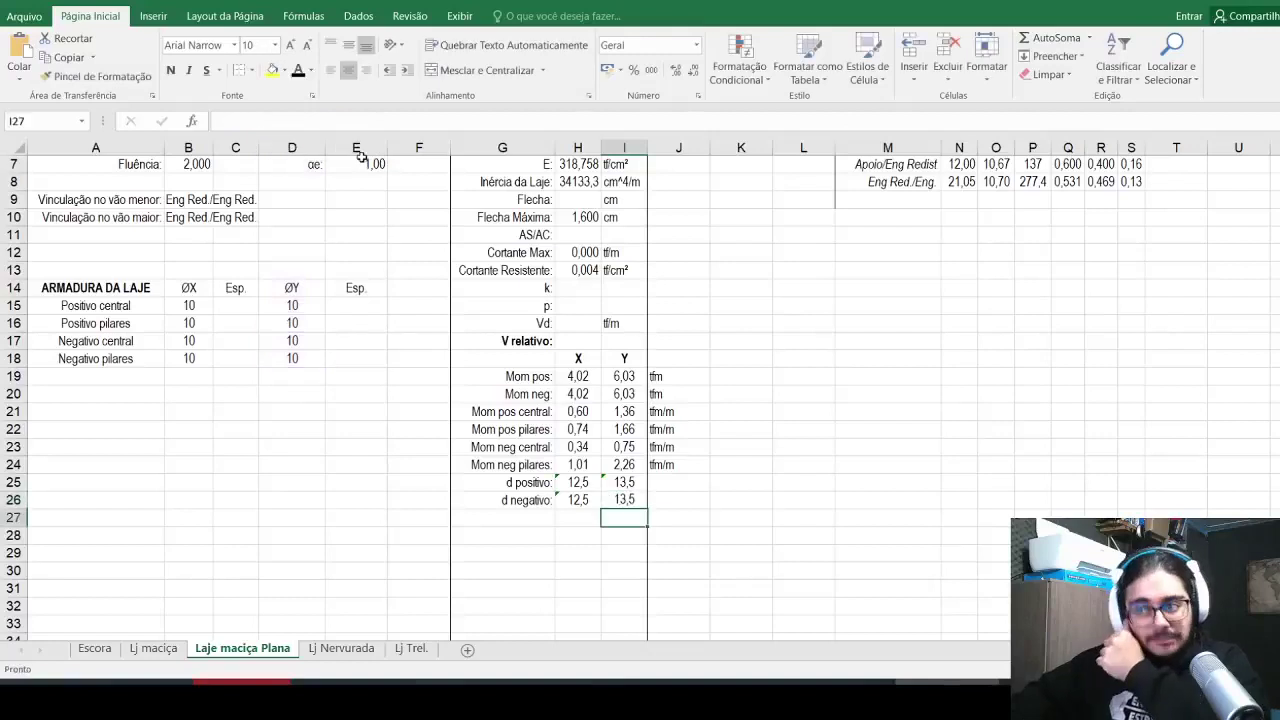
Step: Enter the unit "cm" beside the positive and negative effective depths in J25 and J26
{"action": "key", "text": "Up"}
{"action": "key", "text": "Right"}
{"action": "key", "text": "Up"}
{"action": "key", "text": "F2"}
{"action": "type", "text": "cm"}
{"action": "key", "text": "Return"}
{"action": "type", "text": "cm"}
{"action": "key", "text": "Return"}
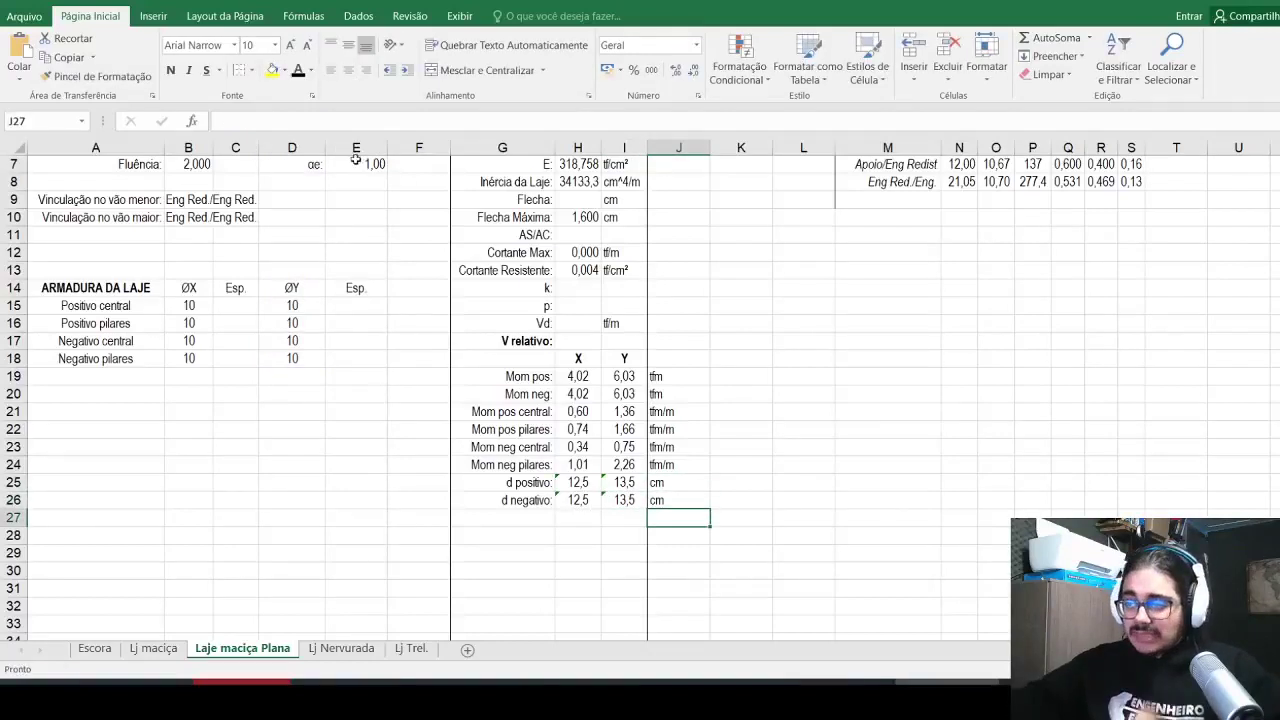
Step: Enter the heading "AS Barra" in J18 and make it bold
{"action": "scroll", "coordinate": [469, 428], "scroll_direction": "up", "scroll_amount": 1}
{"action": "left_click", "coordinate": [678, 412]}
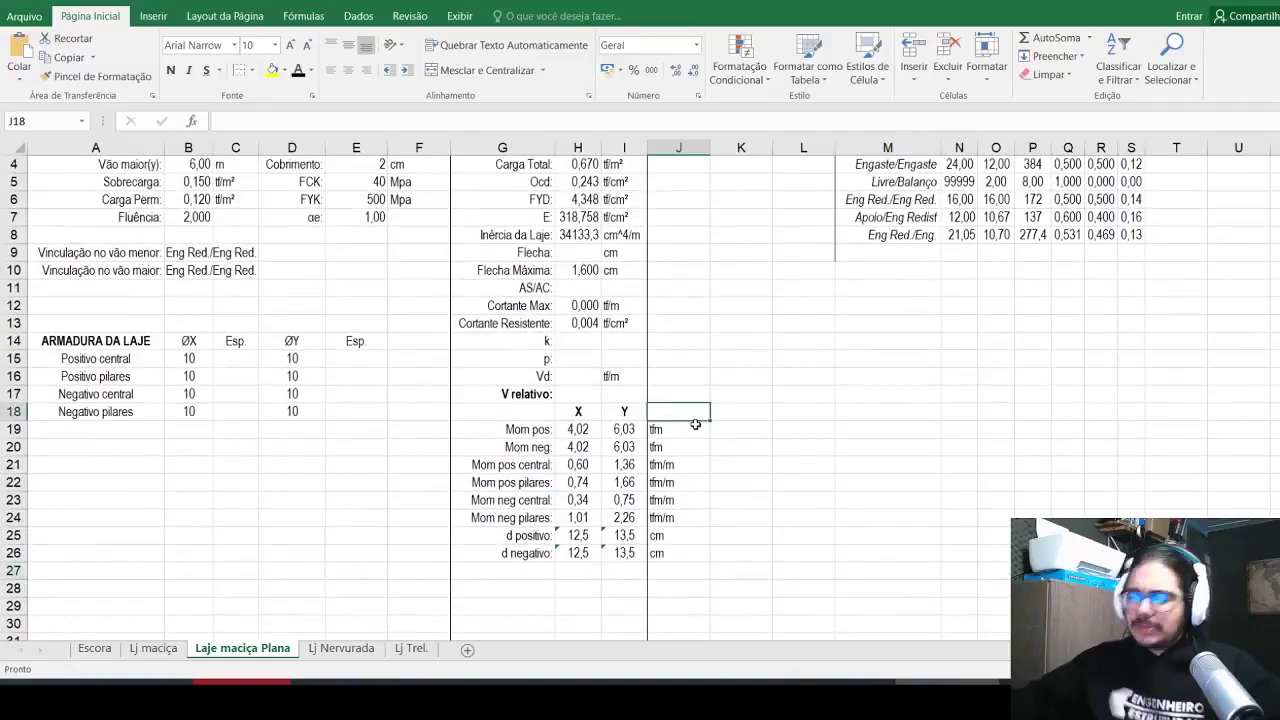
{"action": "type", "text": "AS Barra"}
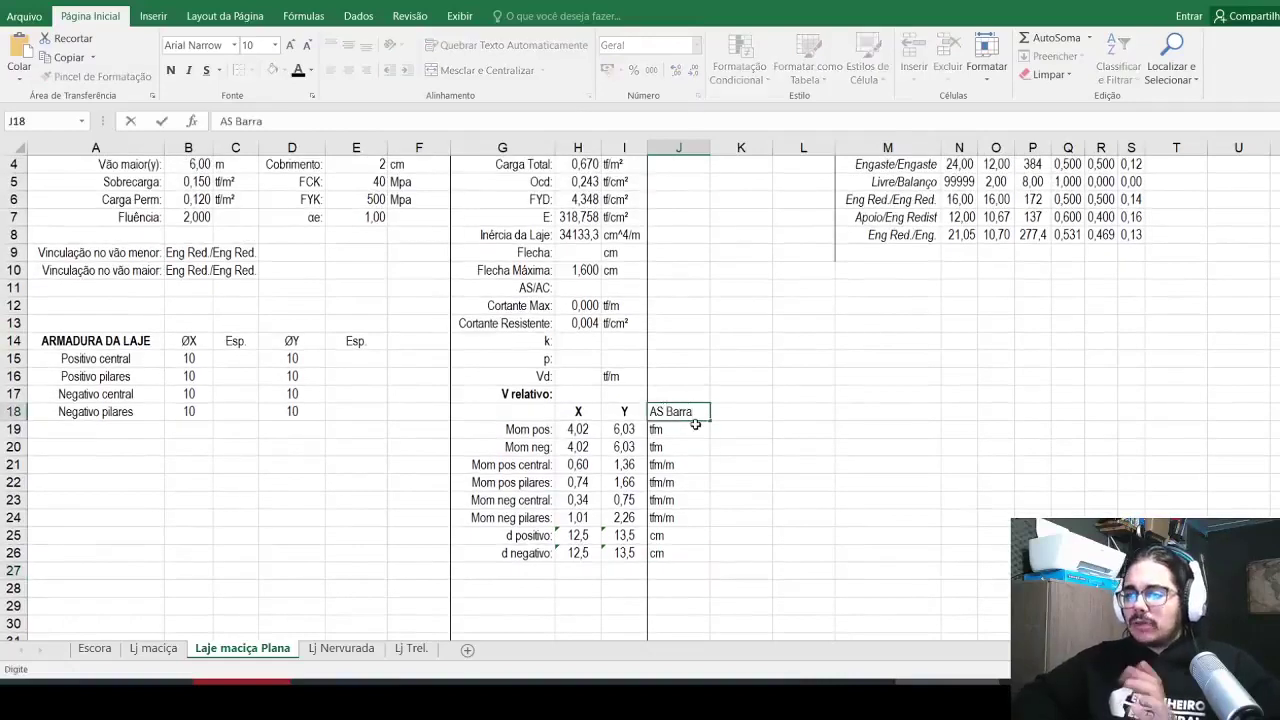
{"action": "key", "text": "ctrl+Return"}
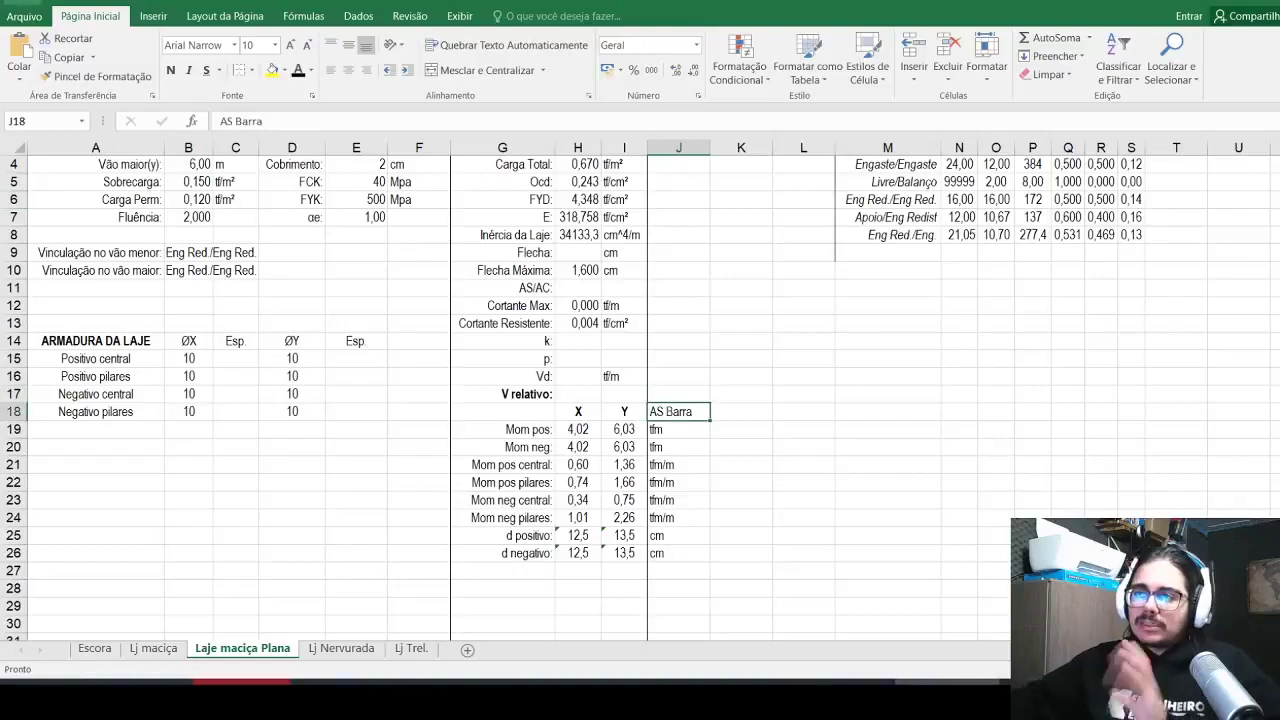
{"action": "left_click", "coordinate": [169, 72]}
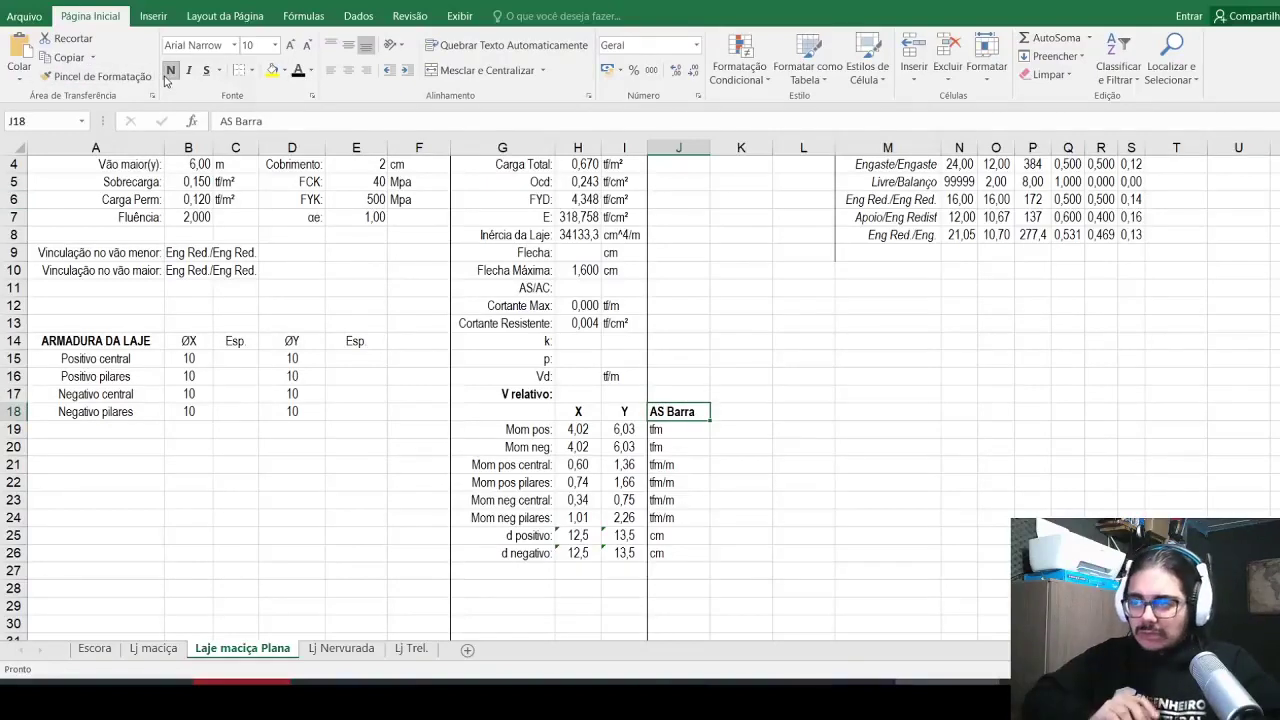
Step: Begin a formula in K19 with =H19*1,4/H25^2, using the X positive moment and positive effective depth
{"action": "key", "text": "Down"}
{"action": "key", "text": "Right"}
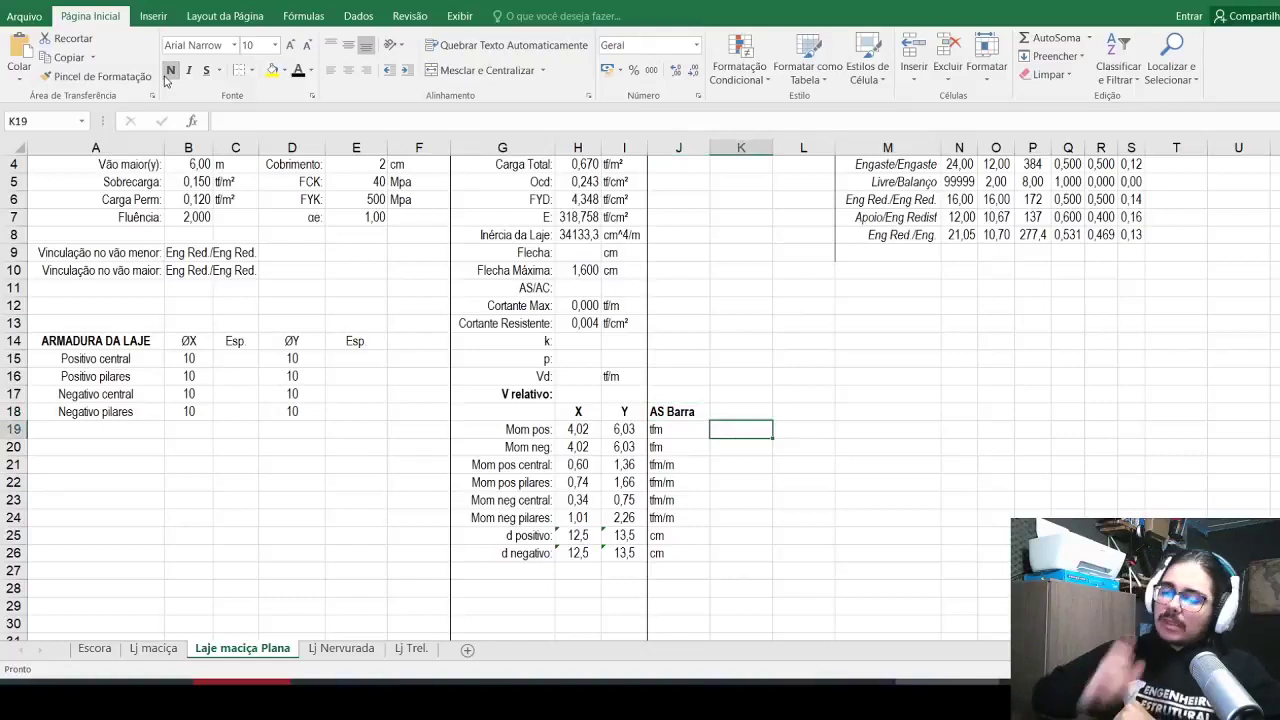
{"action": "type", "text": "="}
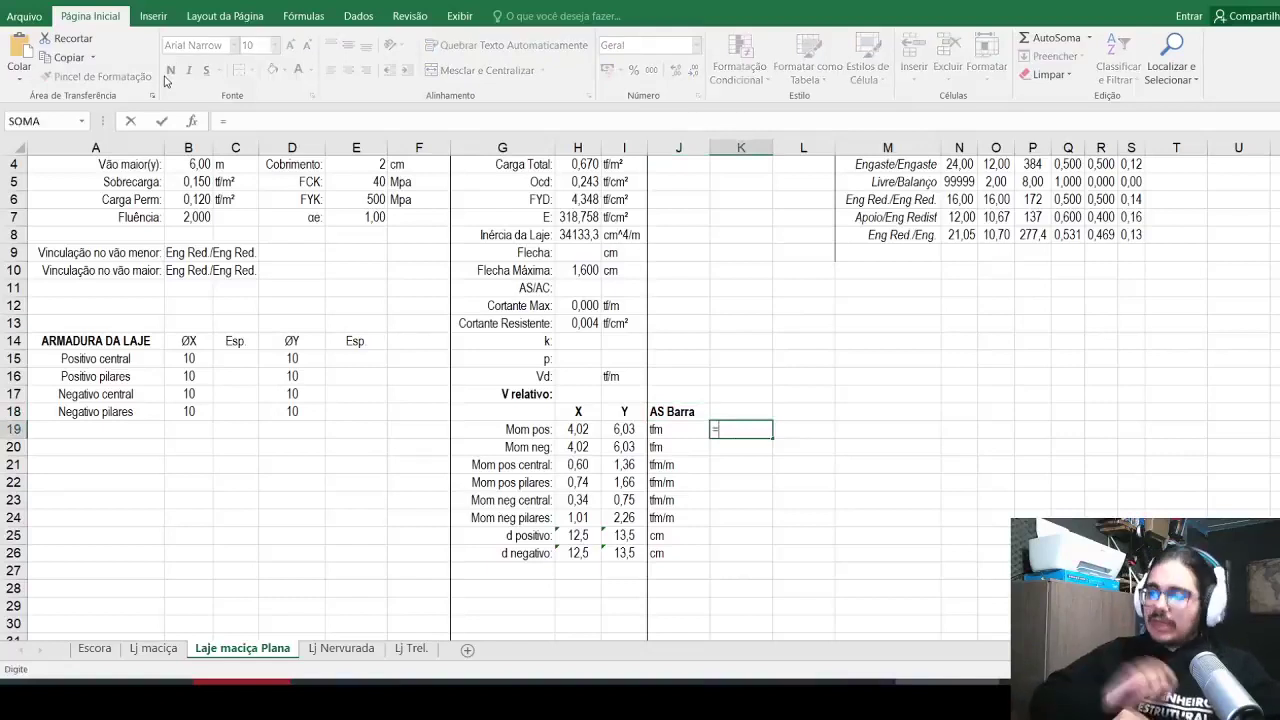
{"action": "scroll", "coordinate": [123, 447], "scroll_direction": "up", "scroll_amount": 1}
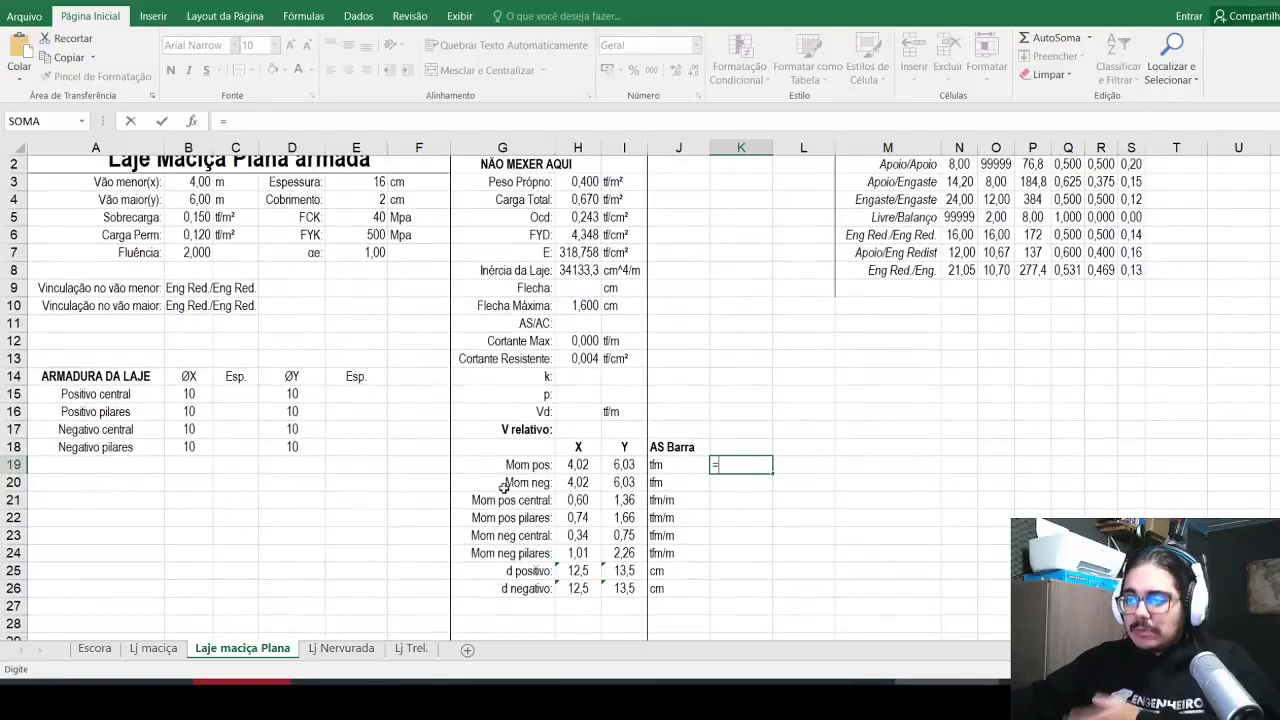
{"action": "left_click", "coordinate": [578, 465]}
{"action": "type", "text": "*1,4/"}
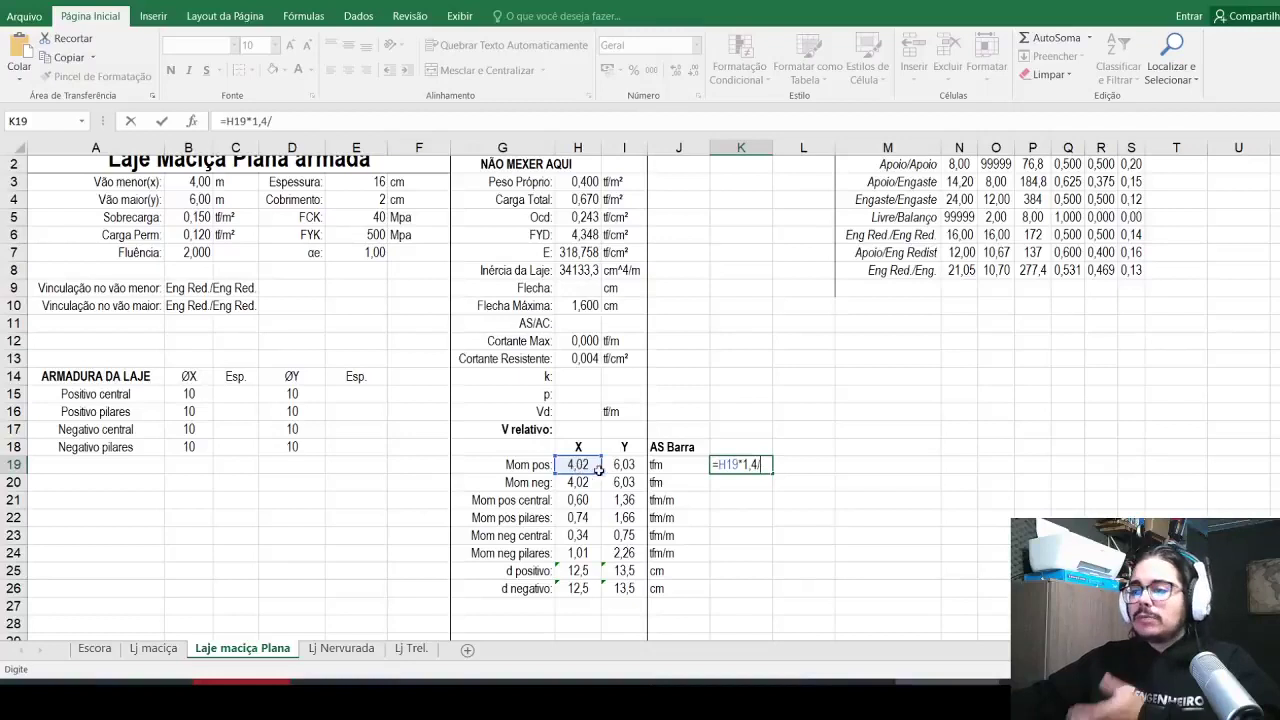
{"action": "left_click", "coordinate": [580, 570]}
{"action": "type", "text": "^2"}
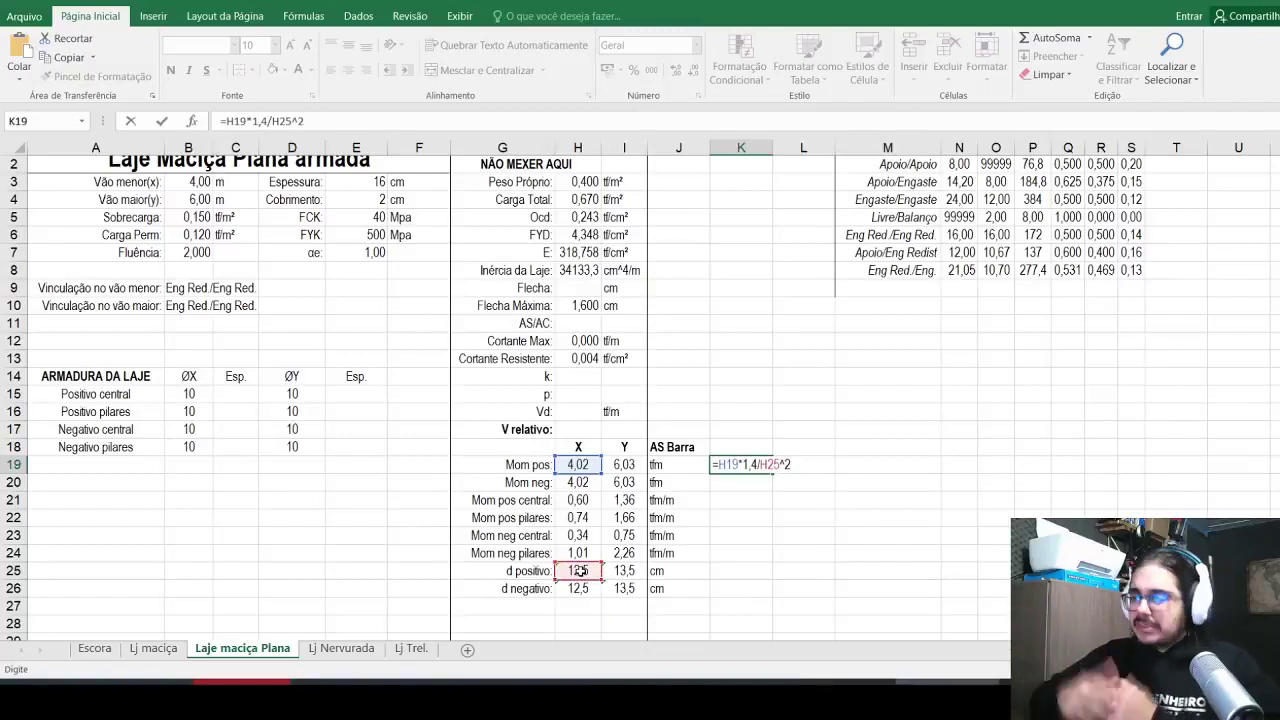
Step: Complete the K19 formula by dividing by Ocd and making both references absolute: =H19*1,4/$H$25^2/$H$5
{"action": "type", "text": "/"}
{"action": "left_click", "coordinate": [578, 217]}
{"action": "left_click", "coordinate": [363, 127]}
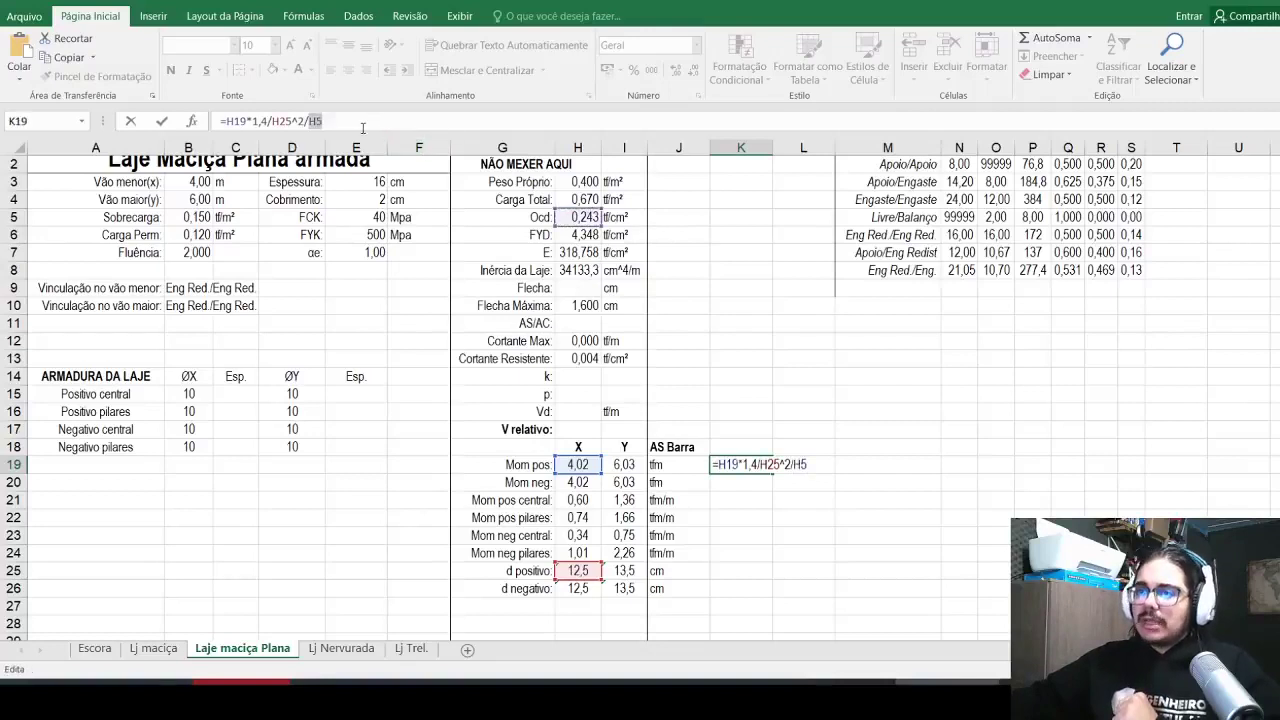
{"action": "key", "text": "F4"}
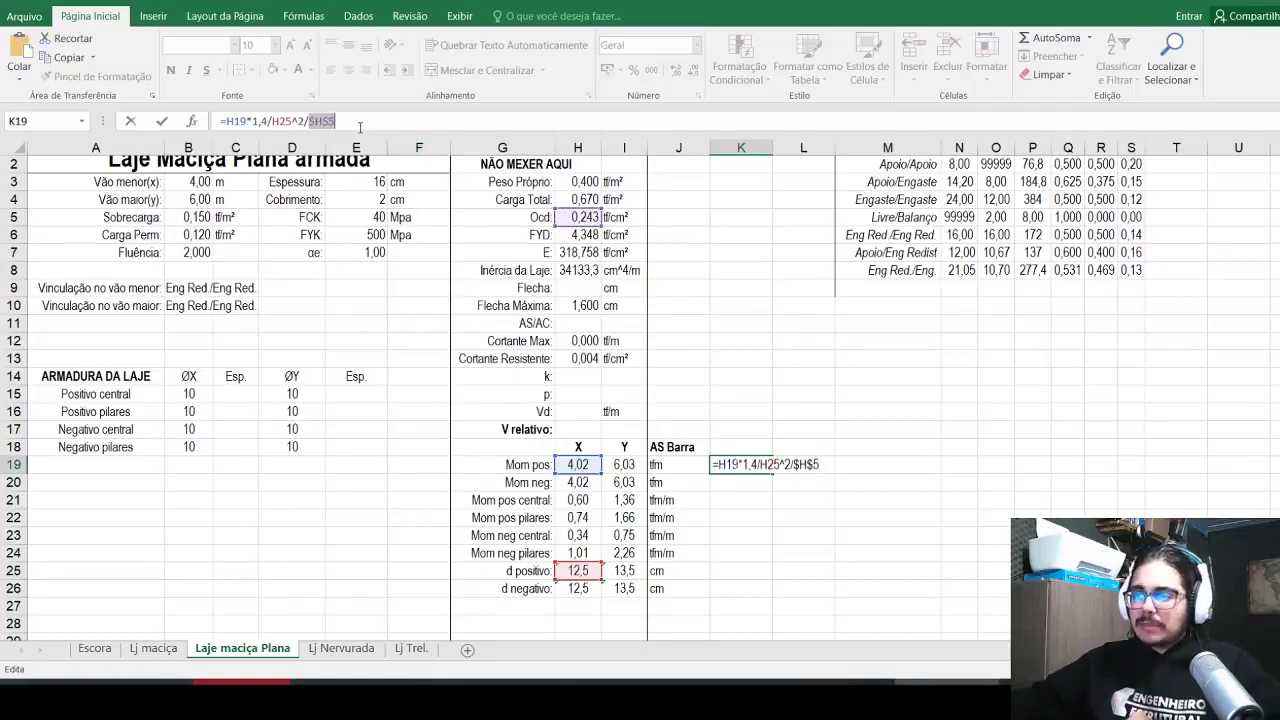
{"action": "double_click", "coordinate": [280, 121]}
{"action": "key", "text": "F4"}
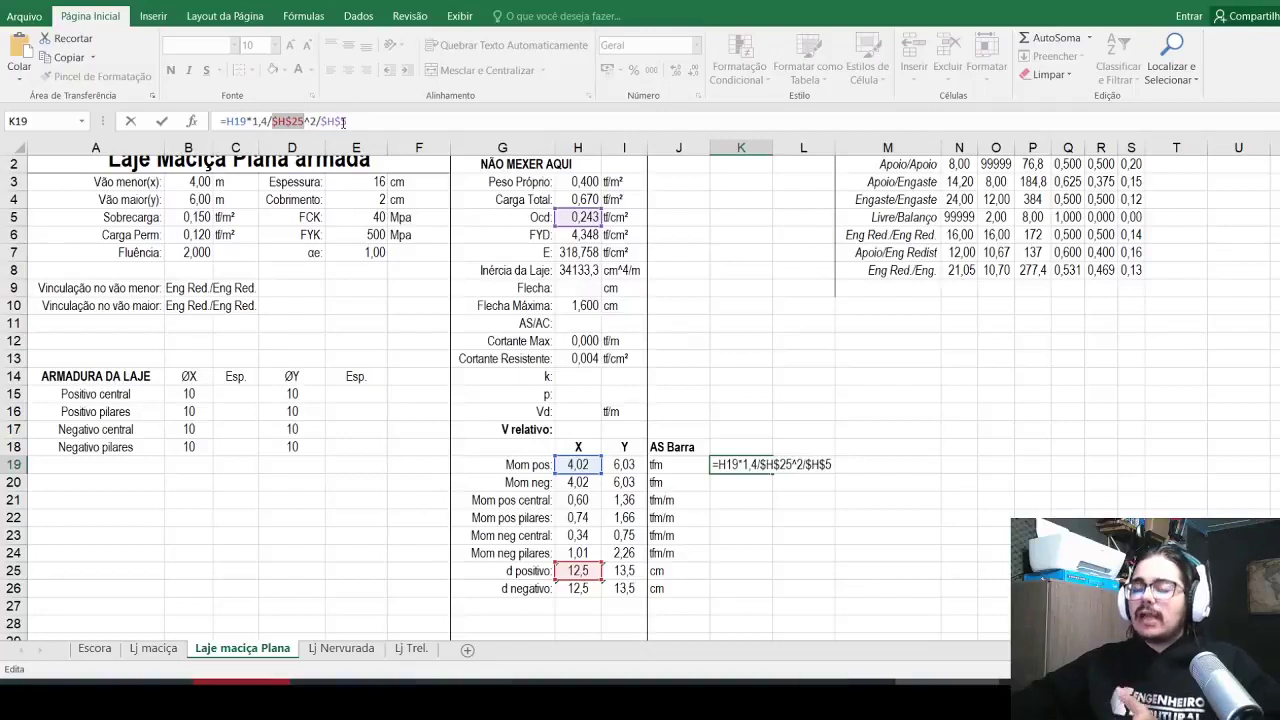
{"action": "key", "text": "Return"}
{"action": "key", "text": "Up"}
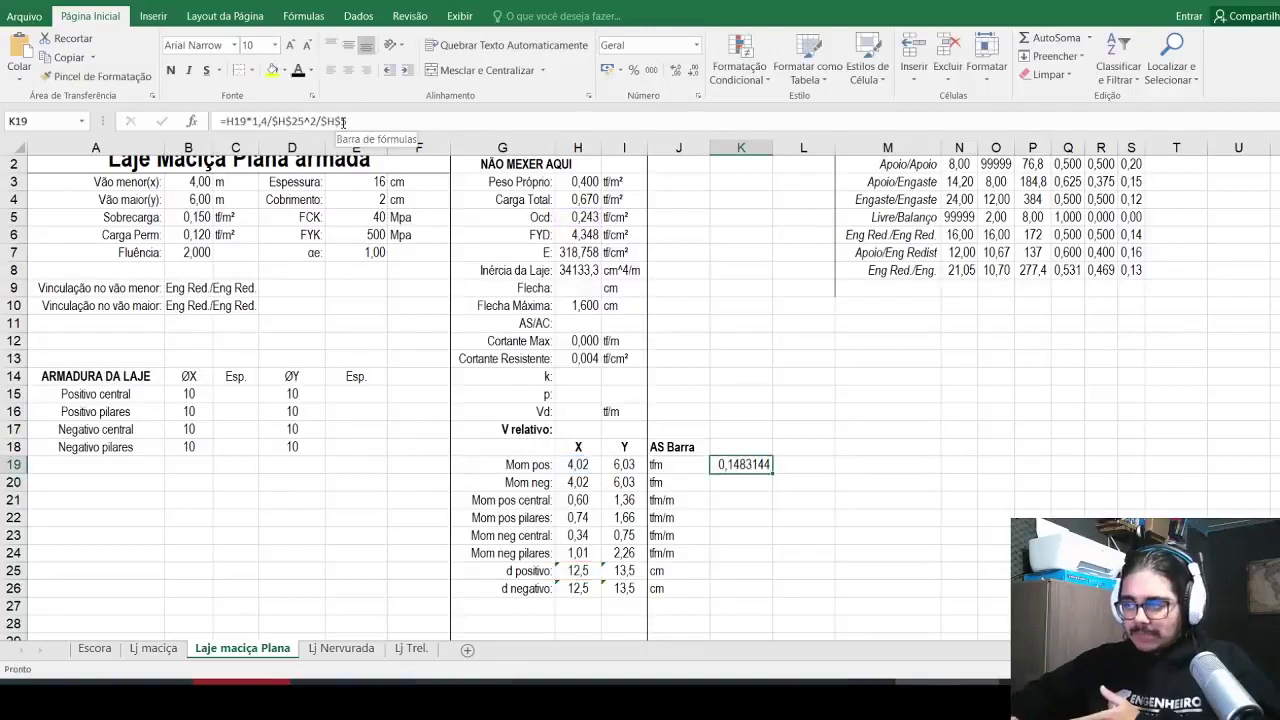
Step: Expand the K19 formula to =1-(1-2*H19*1,4/$H$25^2/$H$5)^0,5
{"action": "left_click", "coordinate": [224, 120]}
{"action": "type", "text": "1-(1-2*"}
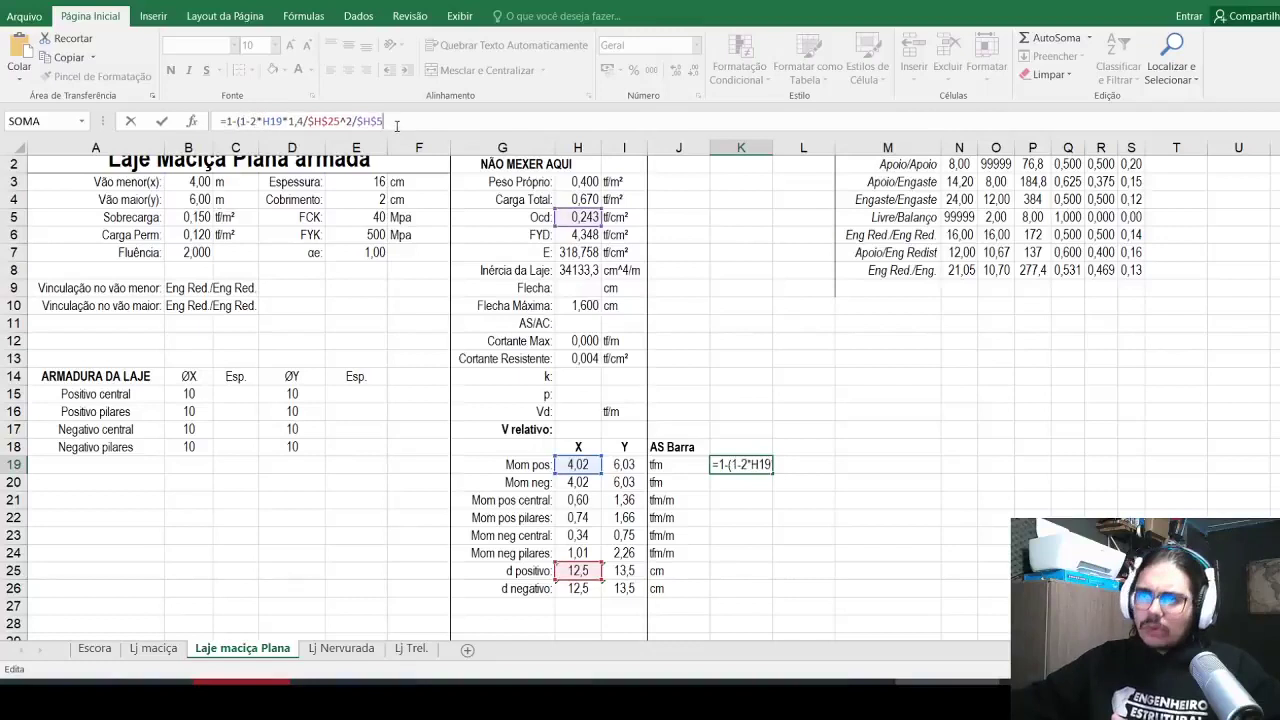
{"action": "left_click", "coordinate": [397, 121]}
{"action": "type", "text": ")^0,5"}
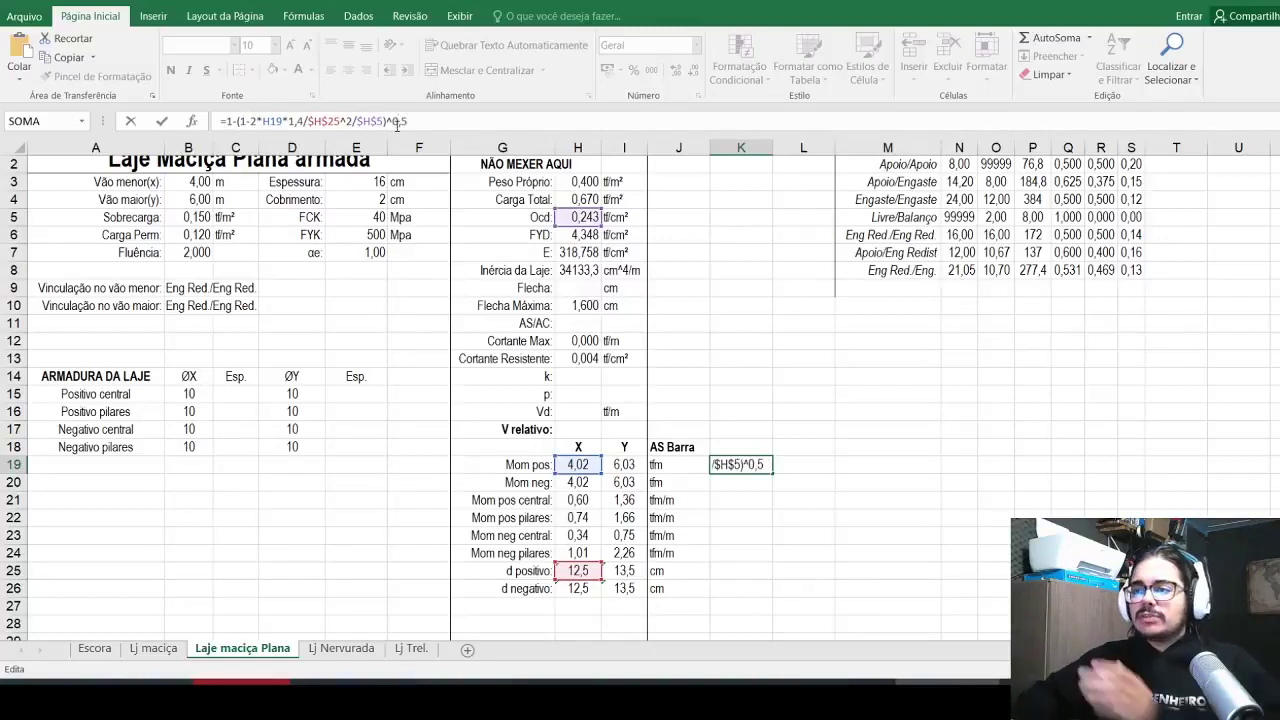
{"action": "key", "text": "Return"}
{"action": "key", "text": "Up"}
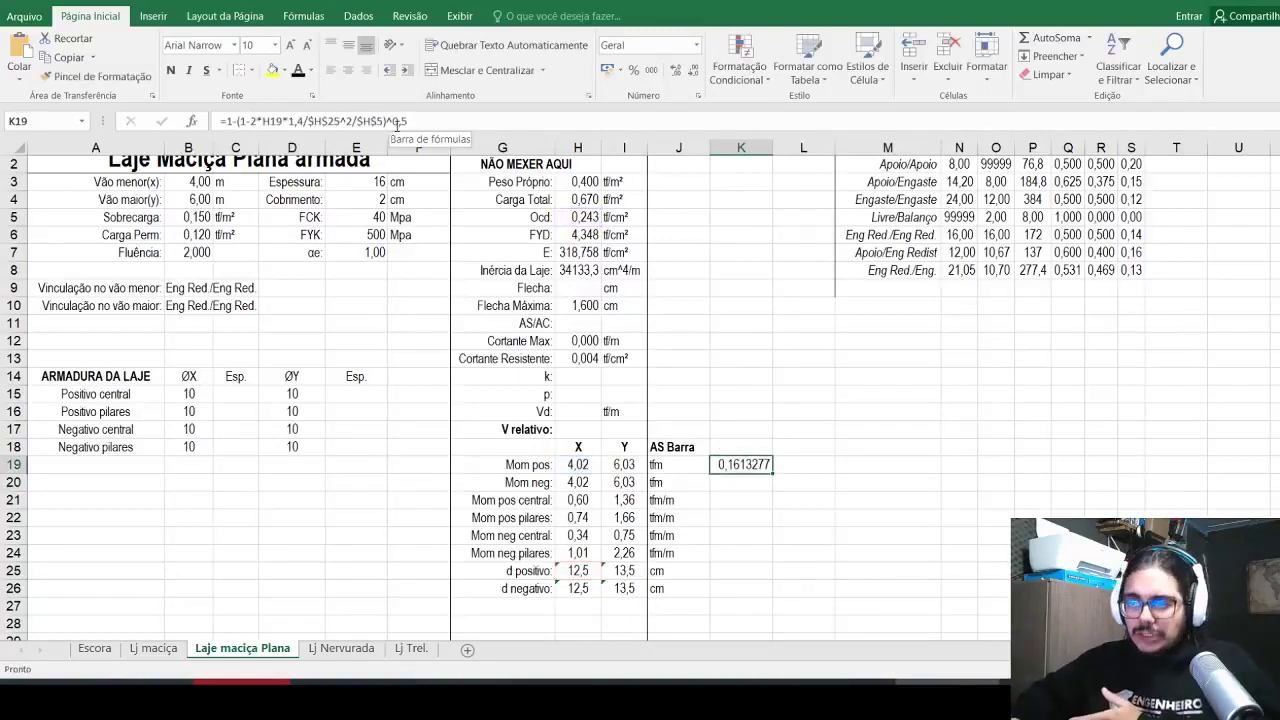
{"action": "left_click", "coordinate": [397, 121]}
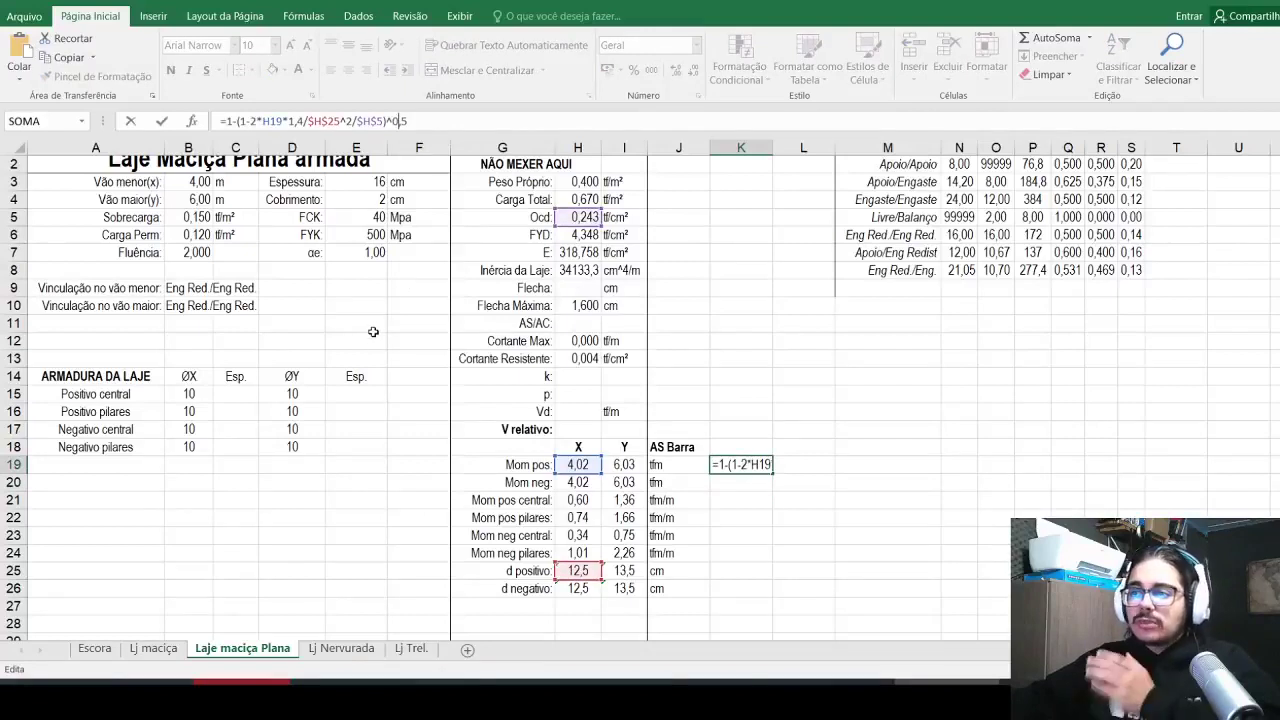
{"action": "left_click", "coordinate": [413, 123]}
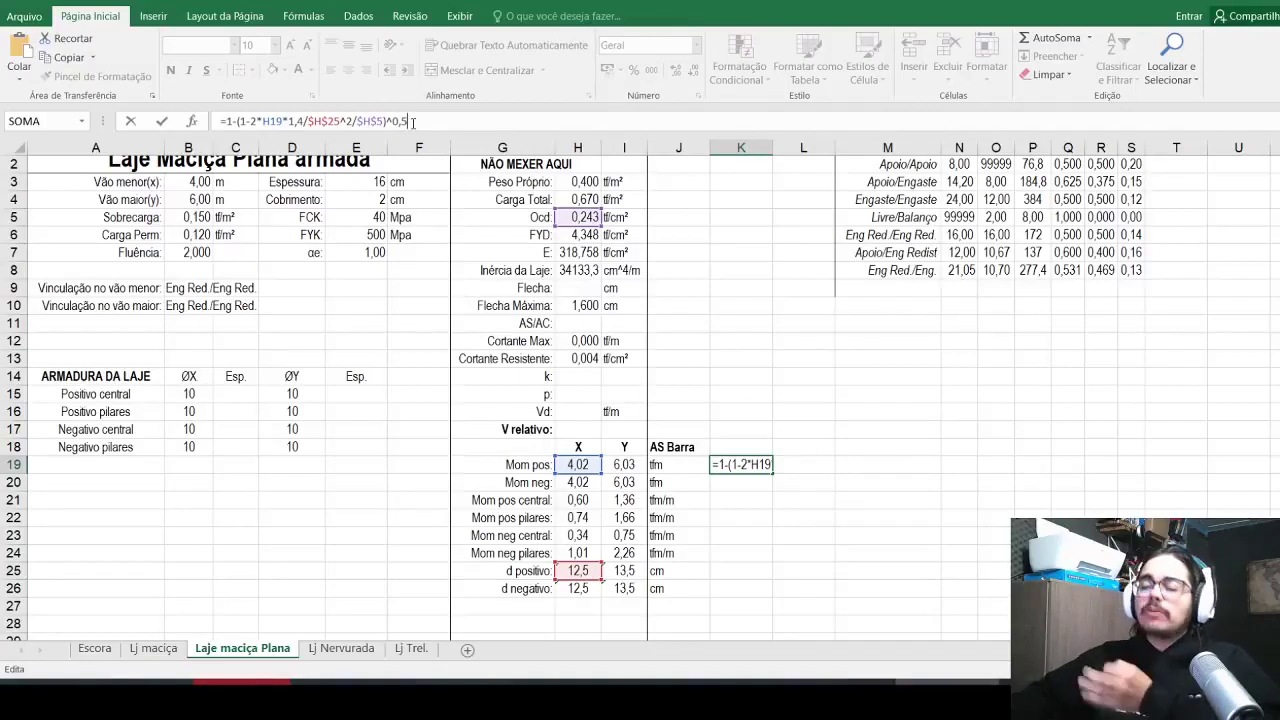
{"action": "key", "text": "Return"}
{"action": "key", "text": "Up"}
{"action": "key", "text": "ctrl+z"}
{"action": "key", "text": "ctrl+y"}
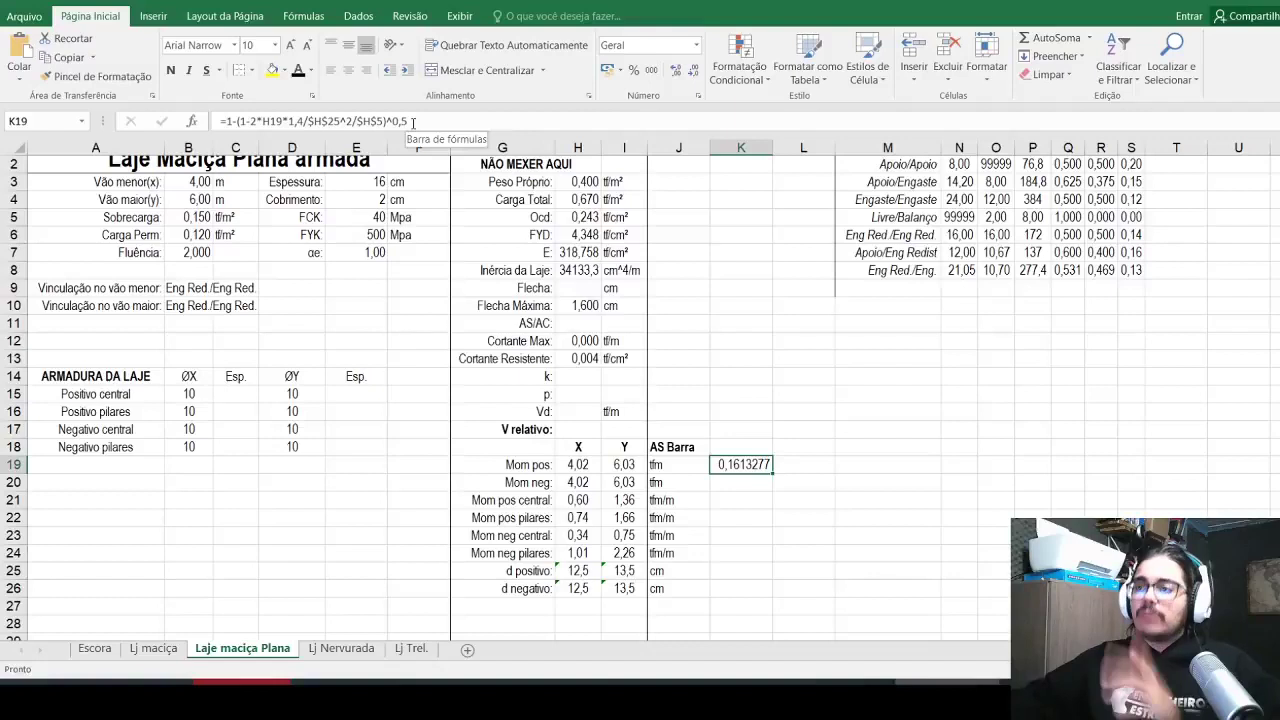
Step: Append *$H$25*100* to the K19 formula, with the effective depth as an absolute reference
{"action": "left_click", "coordinate": [413, 123]}
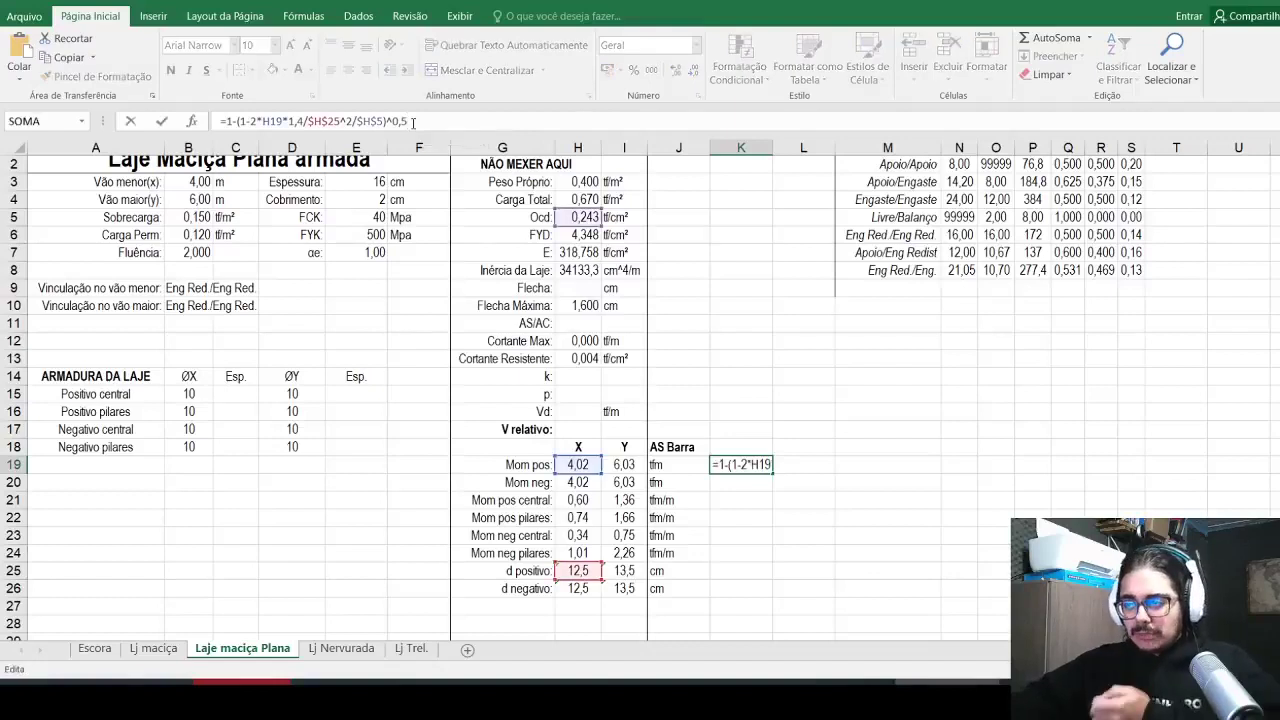
{"action": "type", "text": "*"}
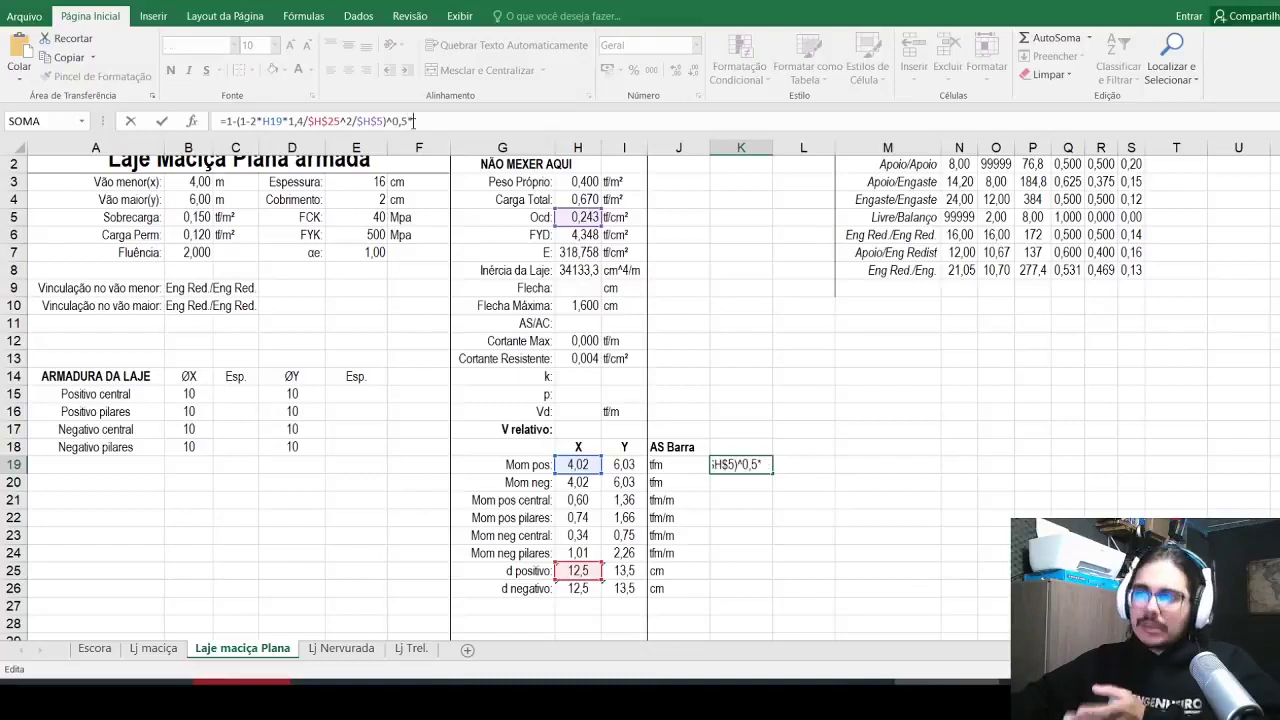
{"action": "left_click", "coordinate": [589, 571]}
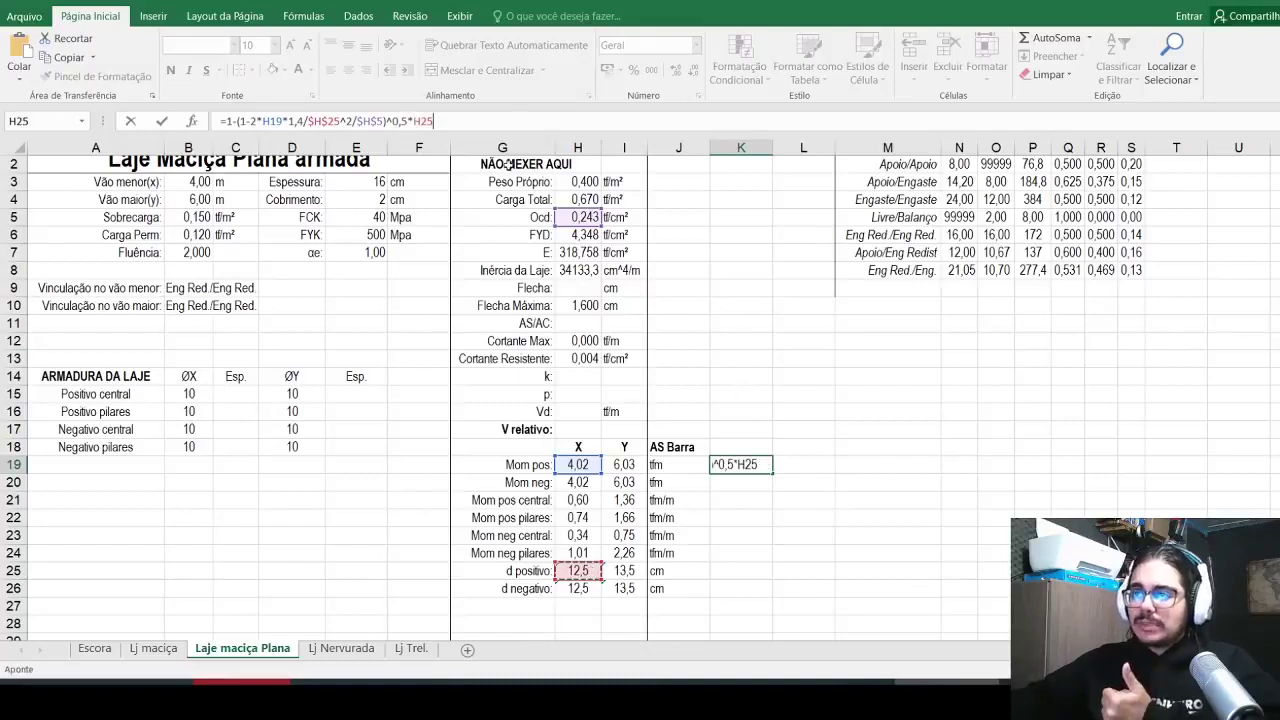
{"action": "left_click", "coordinate": [465, 121]}
{"action": "key", "text": "F4"}
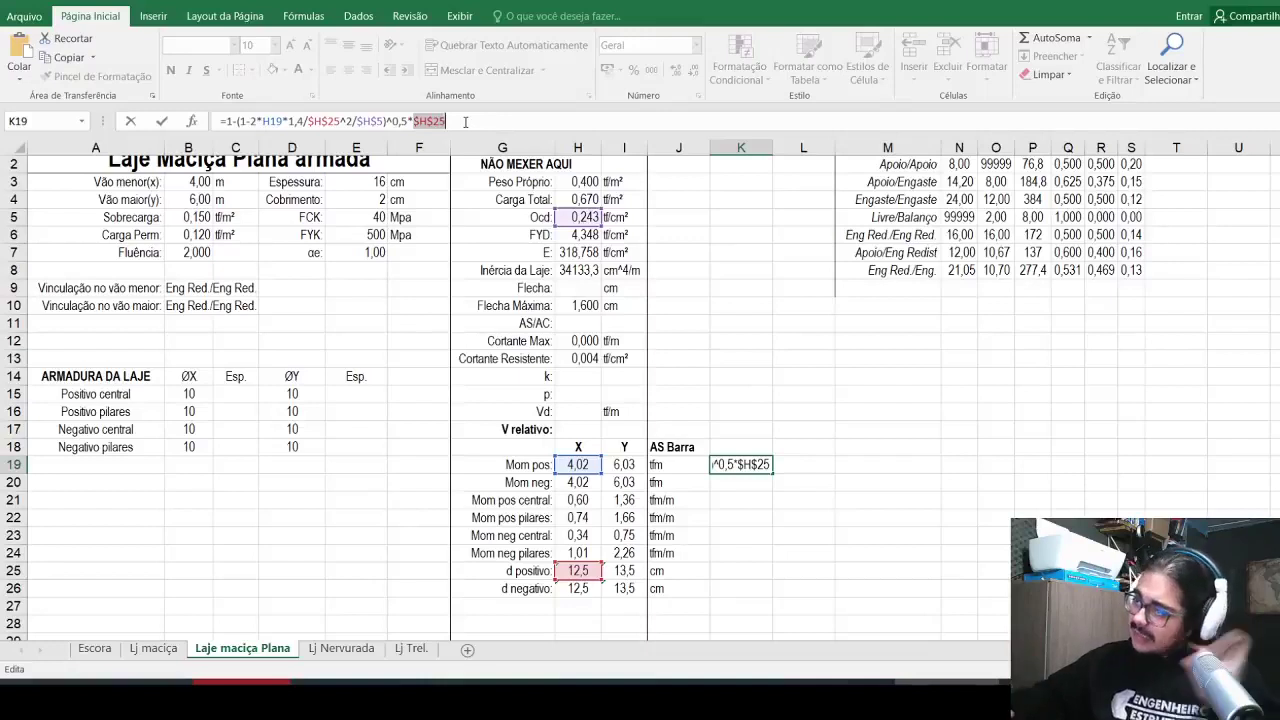
{"action": "key", "text": "BackSpace"}
{"action": "key", "text": "ctrl+z"}
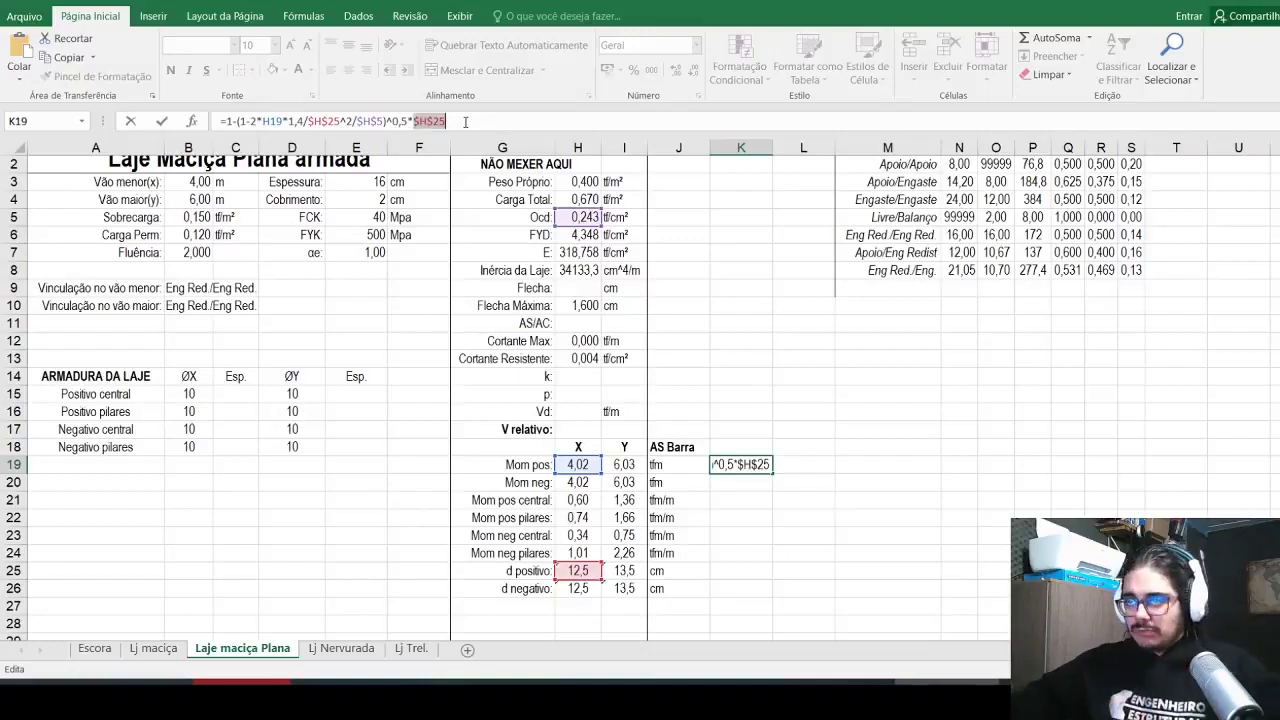
{"action": "left_click", "coordinate": [465, 121]}
{"action": "type", "text": "*"}
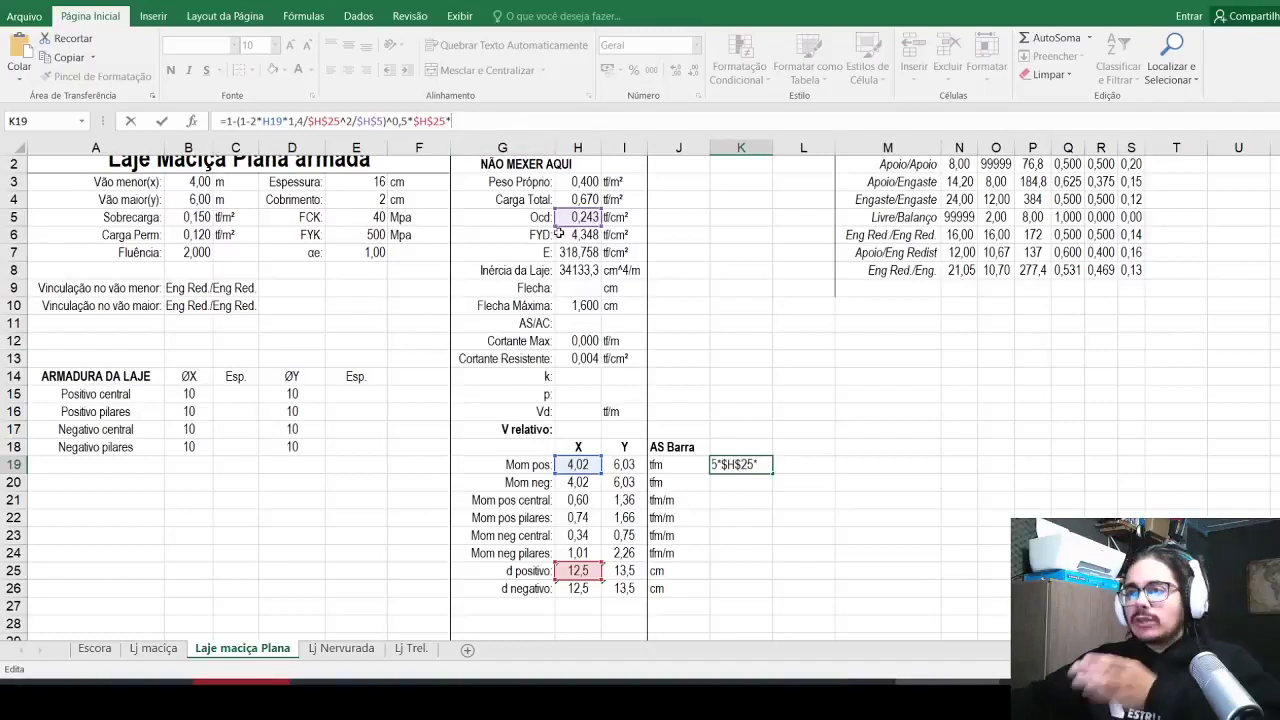
{"action": "type", "text": "100*"}
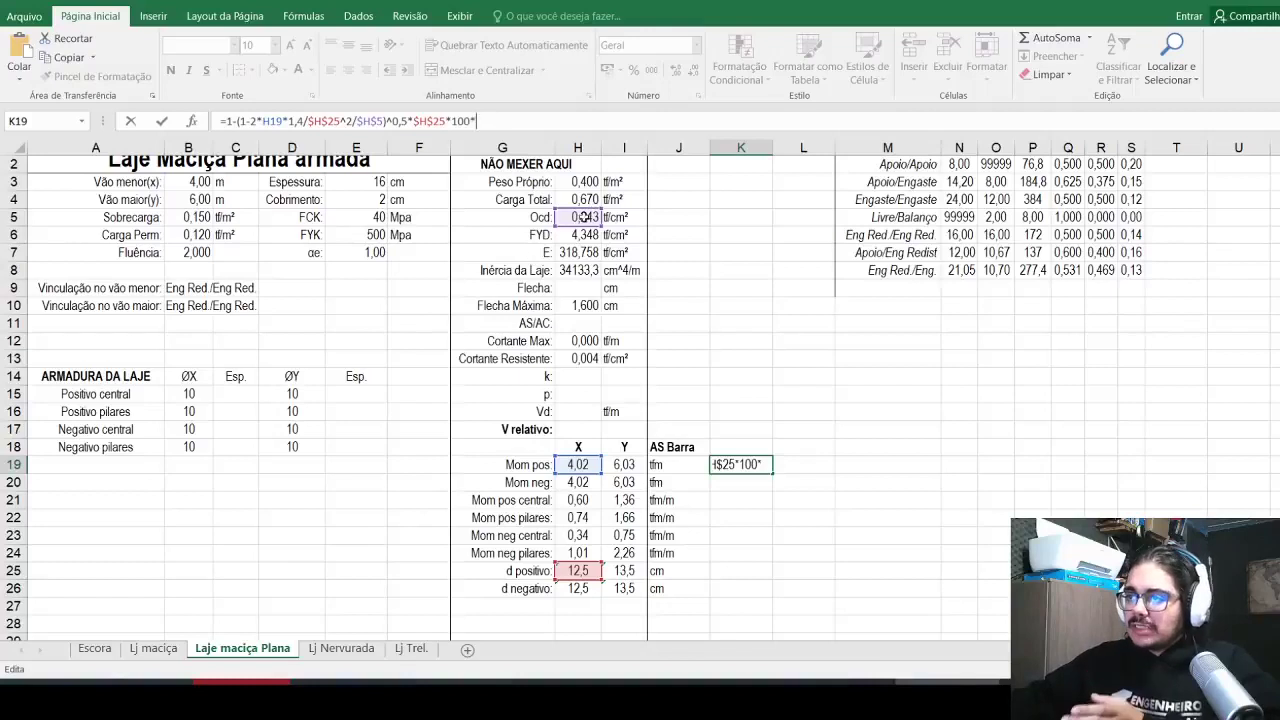
Step: Finish the K19 formula by multiplying by Ocd and dividing by FYD, using absolute references $H$5 and $H$6
{"action": "left_click", "coordinate": [580, 217]}
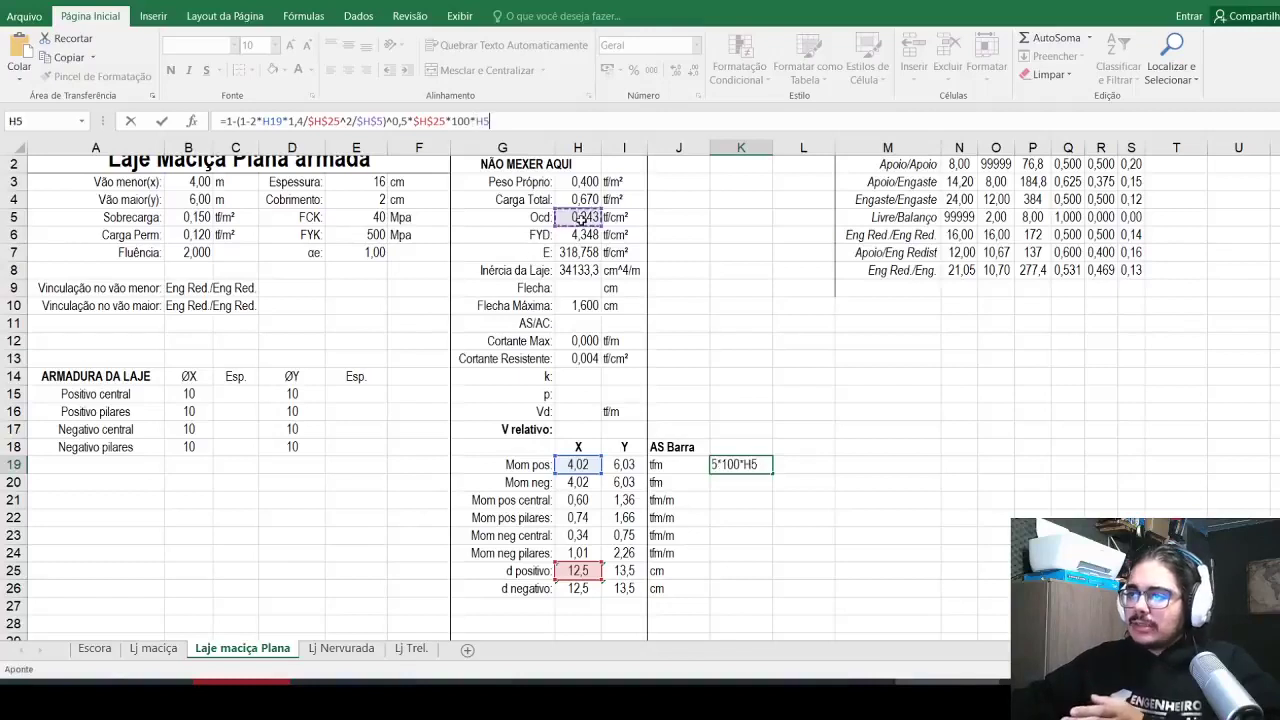
{"action": "type", "text": "/"}
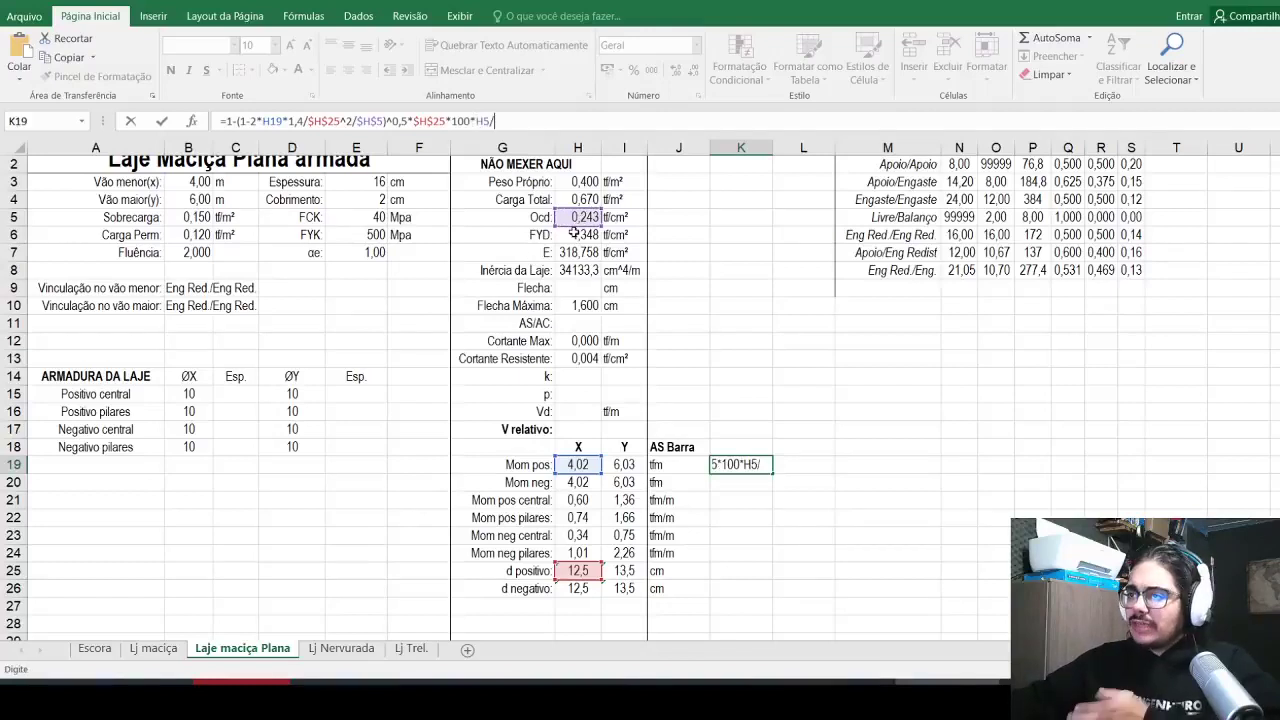
{"action": "left_click", "coordinate": [574, 233]}
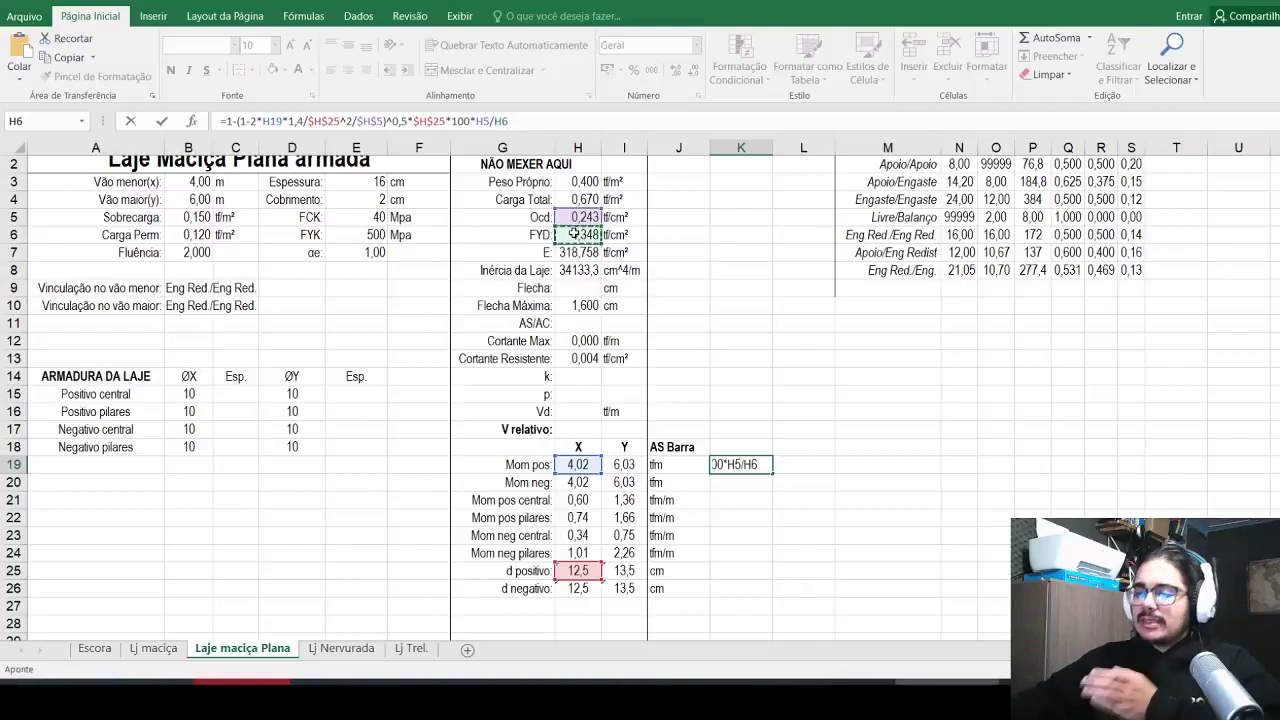
{"action": "left_click", "coordinate": [522, 122]}
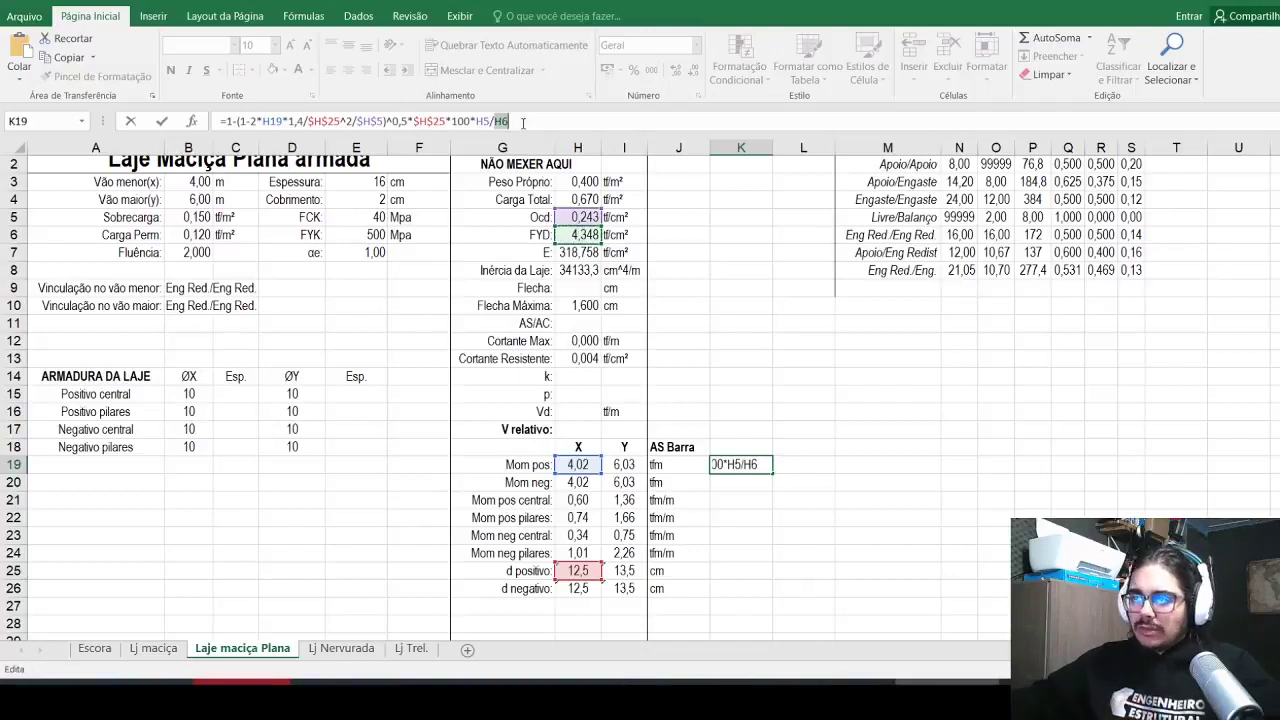
{"action": "key", "text": "F4"}
{"action": "double_click", "coordinate": [483, 121]}
{"action": "key", "text": "F4"}
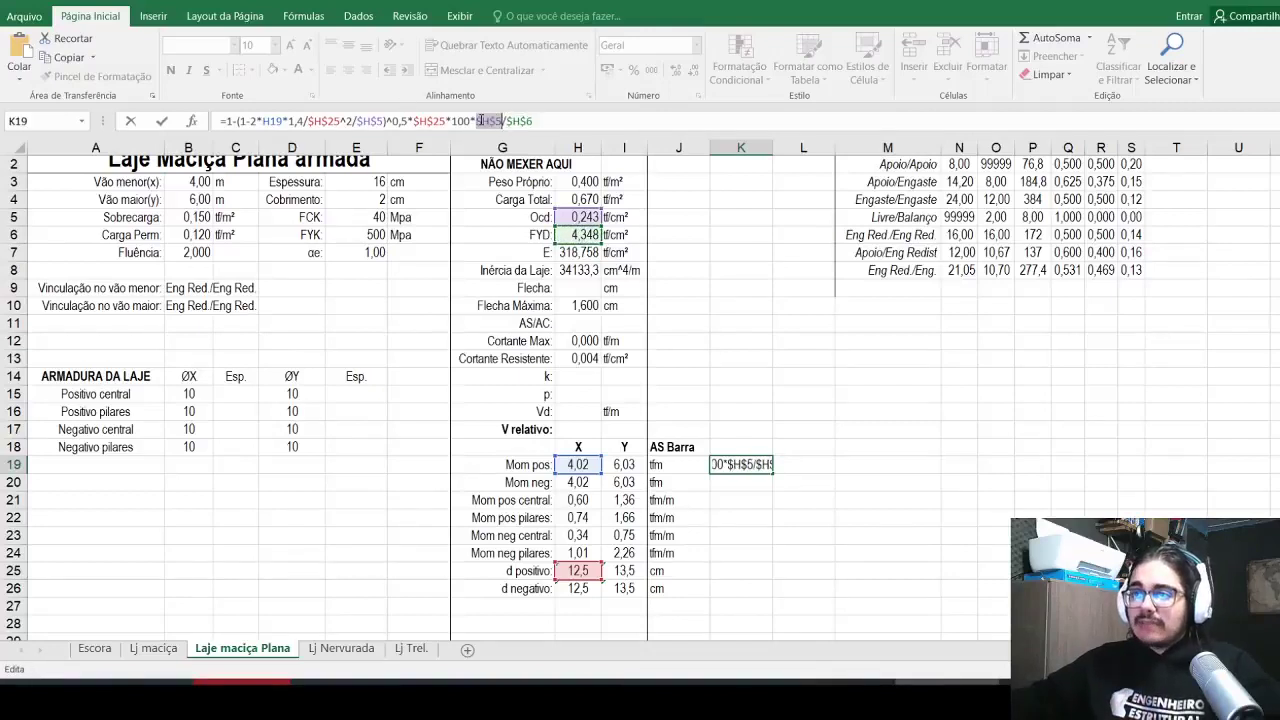
{"action": "key", "text": "ctrl+Return"}
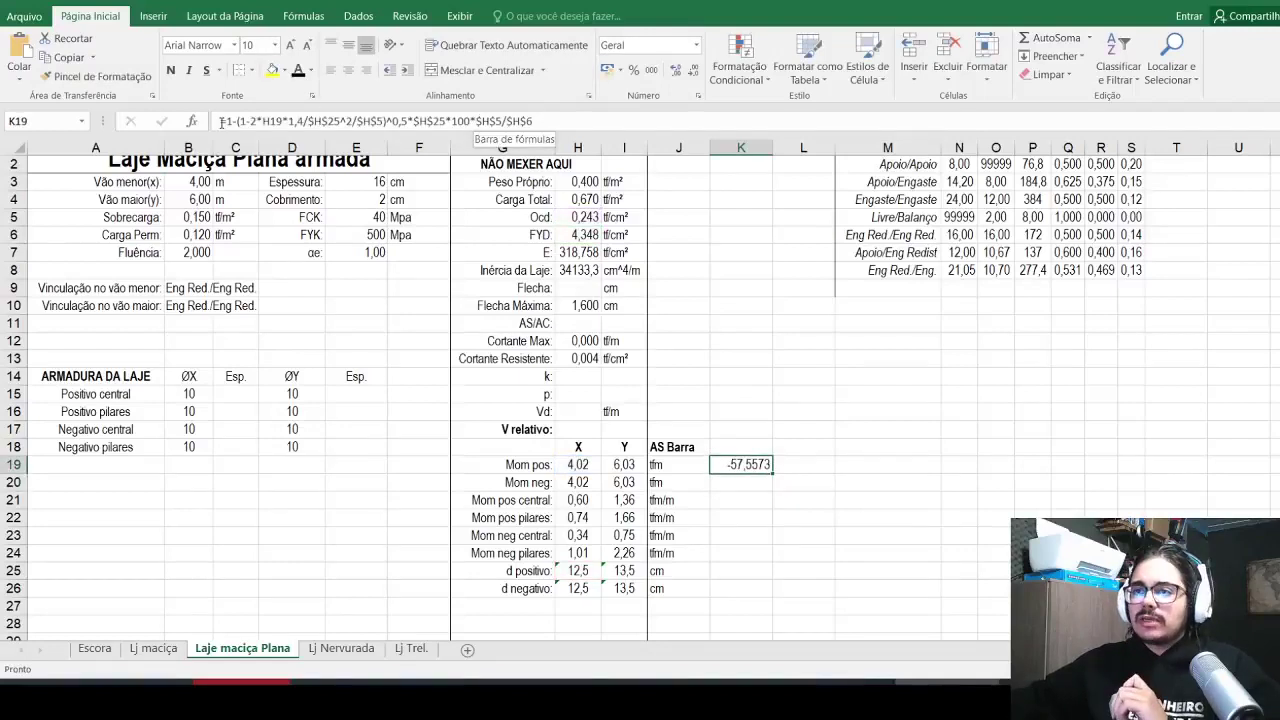
Step: Enclose the term 1-(1-2*H19*1,4/$H$25^2/$H$5)^0,5 of the K19 formula in parentheses, before the multiplication by $H$25
{"action": "left_click", "coordinate": [229, 121]}
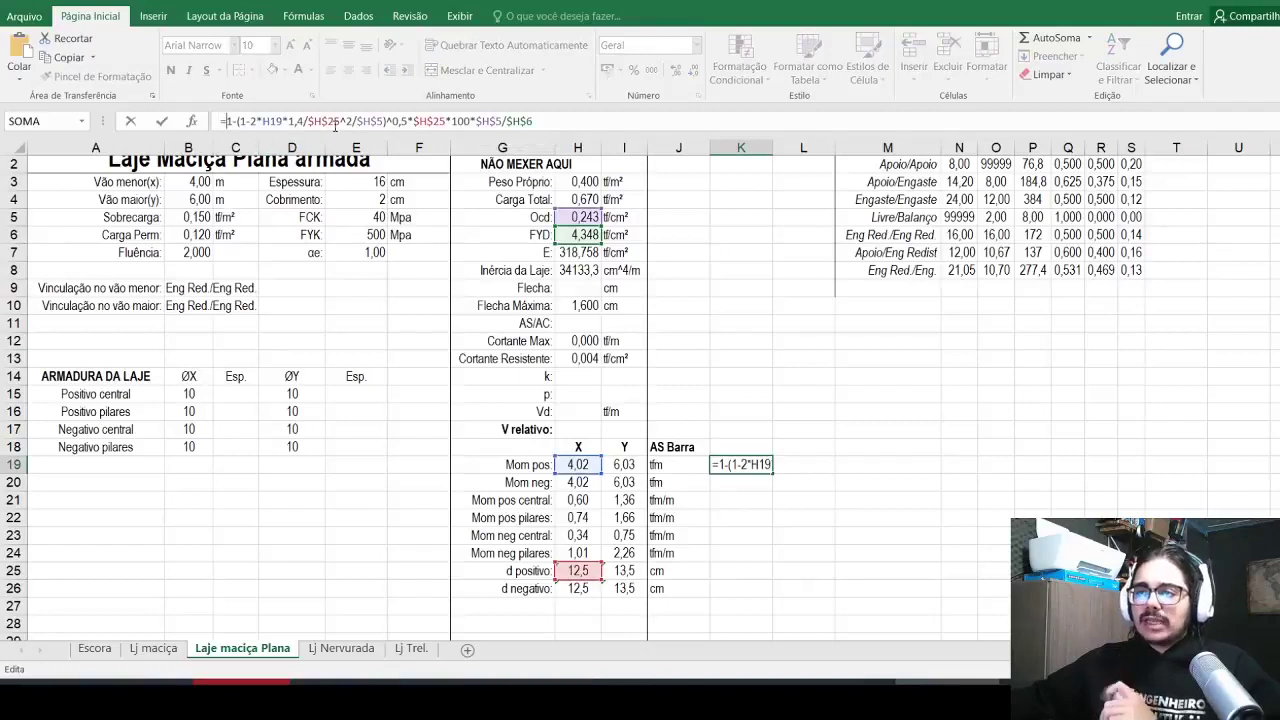
{"action": "type", "text": "("}
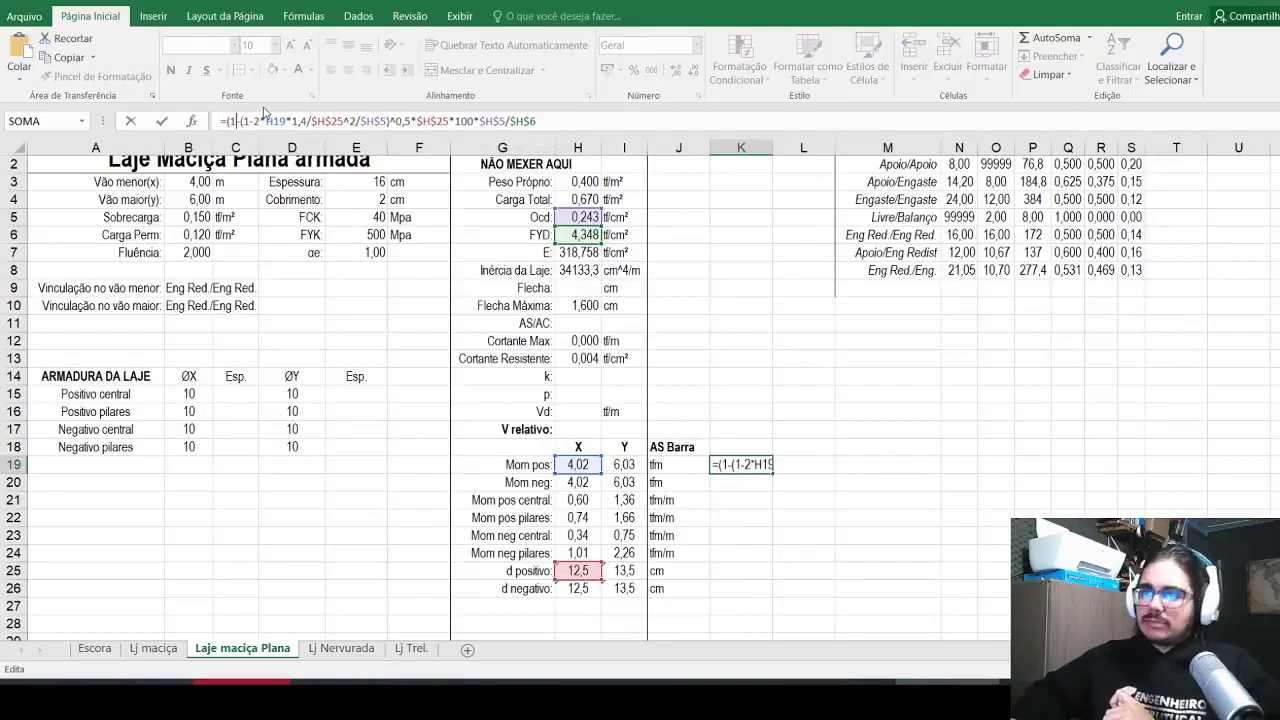
{"action": "key", "text": "Right"}
{"action": "key", "text": "Right"}
{"action": "key", "text": "Right"}
{"action": "key", "text": "Right"}
{"action": "key", "text": "Right"}
{"action": "key", "text": "Right"}
{"action": "key", "text": "Right"}
{"action": "key", "text": "Right"}
{"action": "key", "text": "Right"}
{"action": "key", "text": "Right"}
{"action": "key", "text": "Right"}
{"action": "key", "text": "Right"}
{"action": "key", "text": "Right"}
{"action": "key", "text": "Right"}
{"action": "key", "text": "Right"}
{"action": "key", "text": "Right"}
{"action": "key", "text": "Right"}
{"action": "key", "text": "Right"}
{"action": "key", "text": "Right"}
{"action": "key", "text": "Right"}
{"action": "type", "text": ")"}
{"action": "key", "text": "ctrl+Return"}
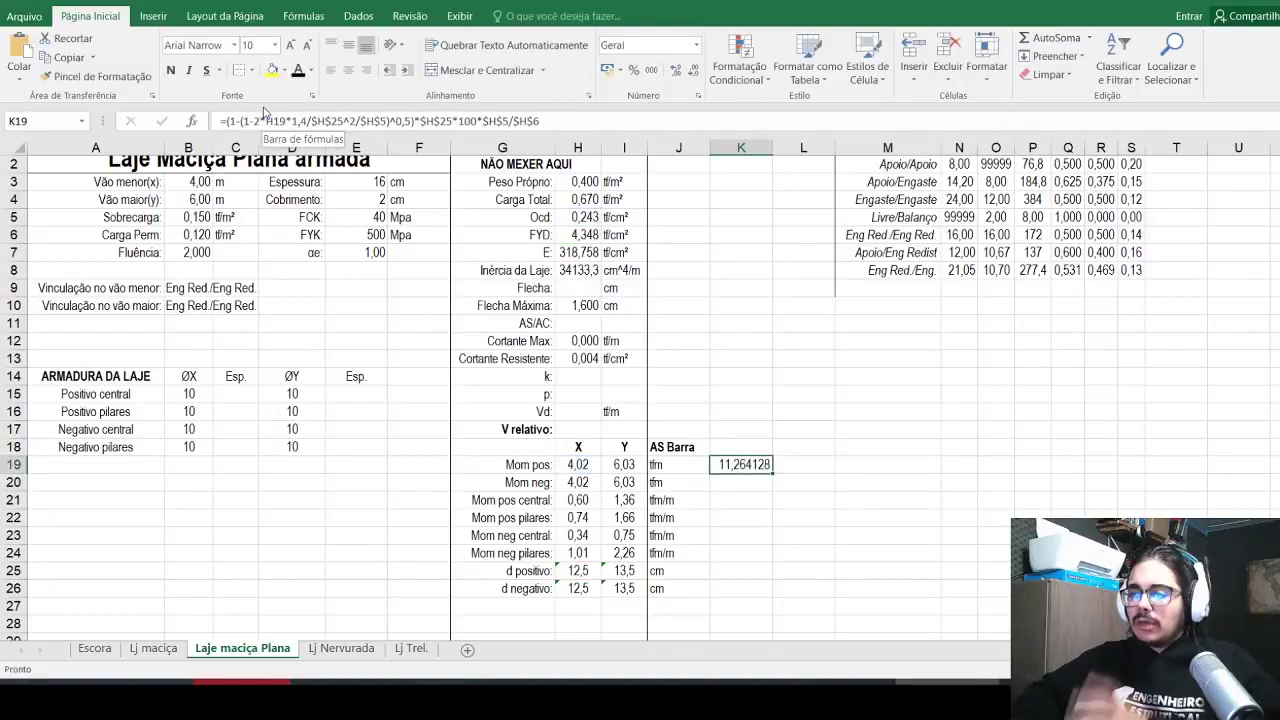
Step: Reduce the K19 result to two decimal places
{"action": "left_click", "coordinate": [693, 68]}
{"action": "left_click", "coordinate": [693, 68]}
{"action": "left_click", "coordinate": [693, 68]}
{"action": "left_click", "coordinate": [693, 68]}
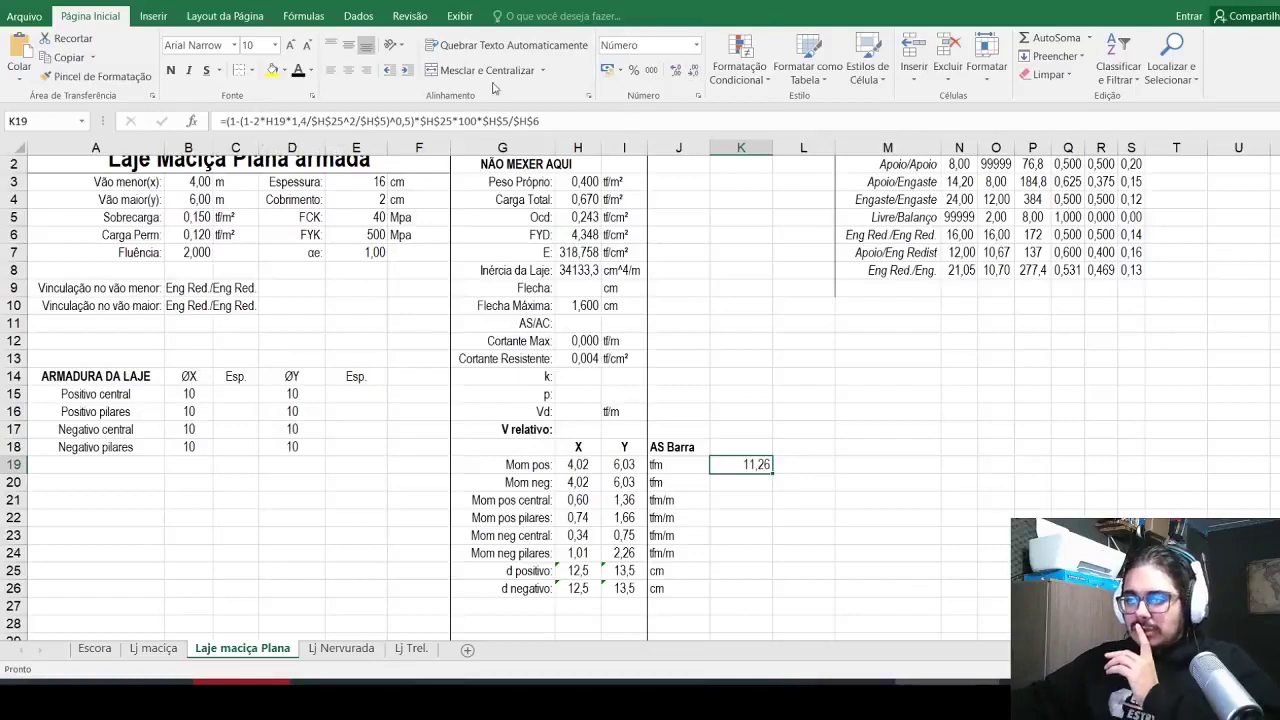
Step: Copy the K19 formula text into K21 and change its moment reference from H19 to H21
{"action": "left_click_drag", "start_coordinate": [598, 113], "coordinate": [101, 120]}
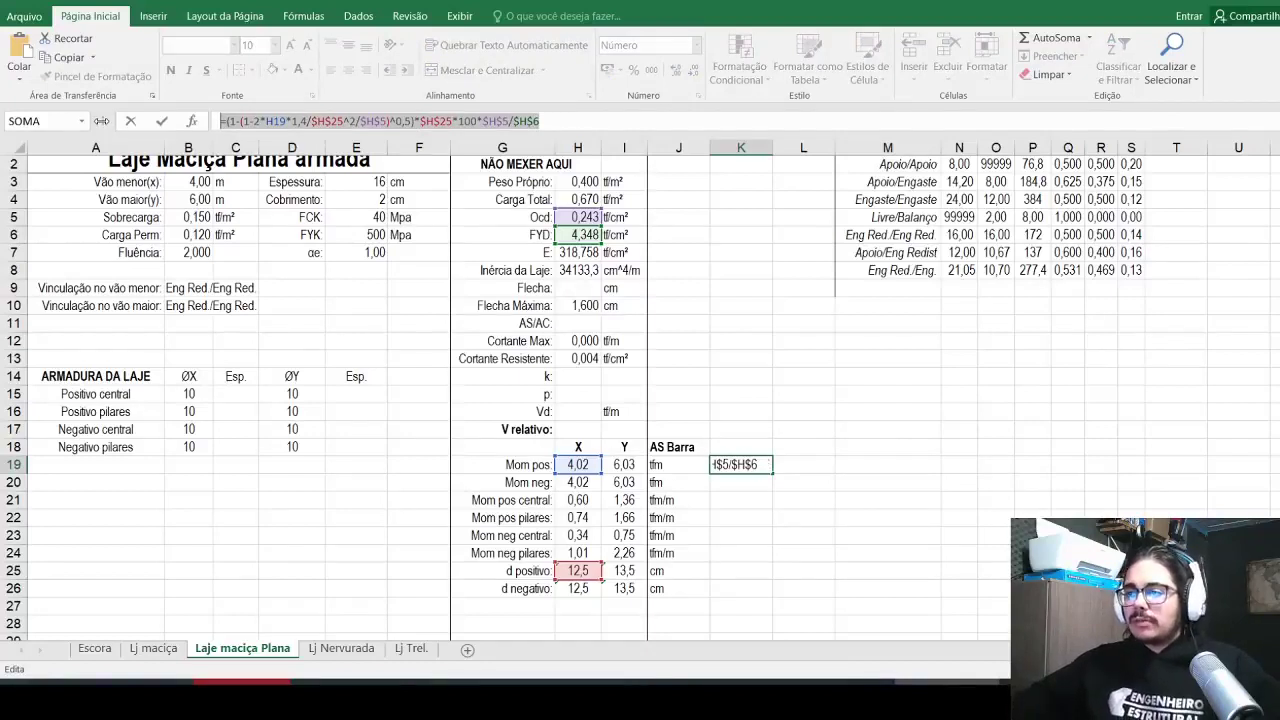
{"action": "key", "text": "Return"}
{"action": "key", "text": "Return"}
{"action": "key", "text": "F2"}
{"action": "key", "text": "ctrl+v"}
{"action": "left_click_drag", "start_coordinate": [596, 460], "coordinate": [595, 503]}
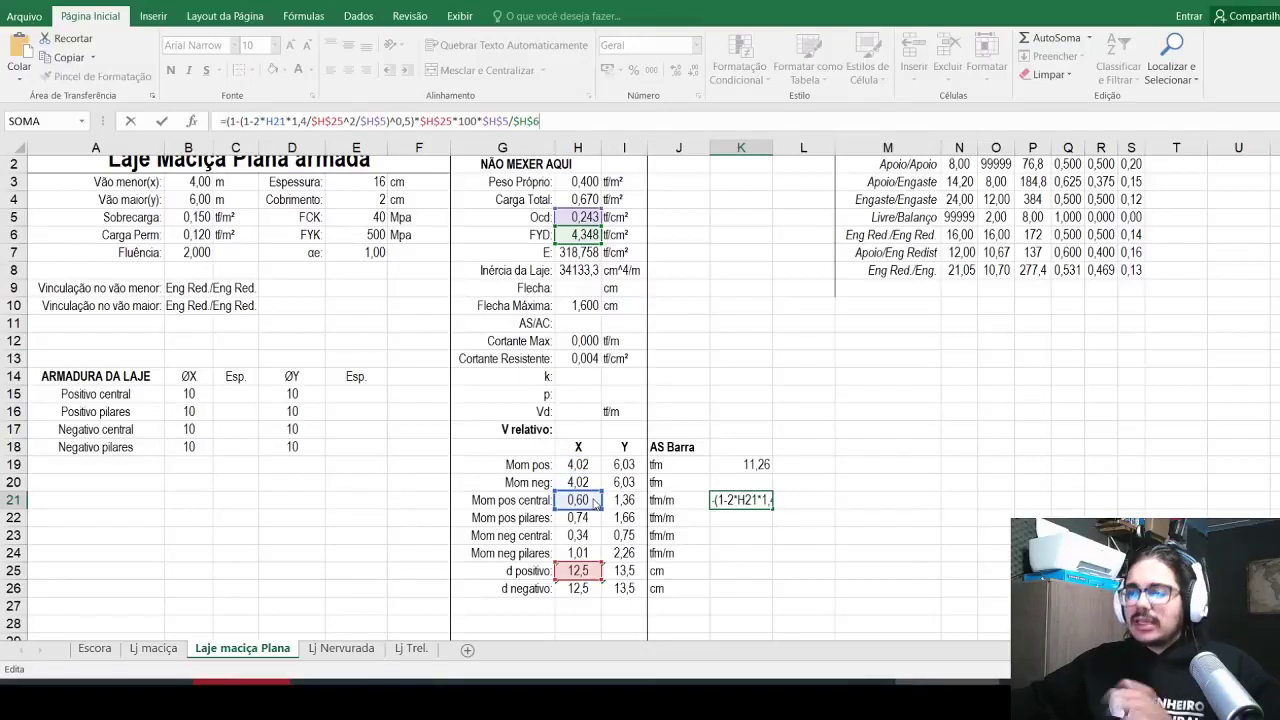
{"action": "key", "text": "ctrl+Return"}
Step: Enter the unit cm²/m in M21, on the central positive moment row
{"action": "key", "text": "Right"}
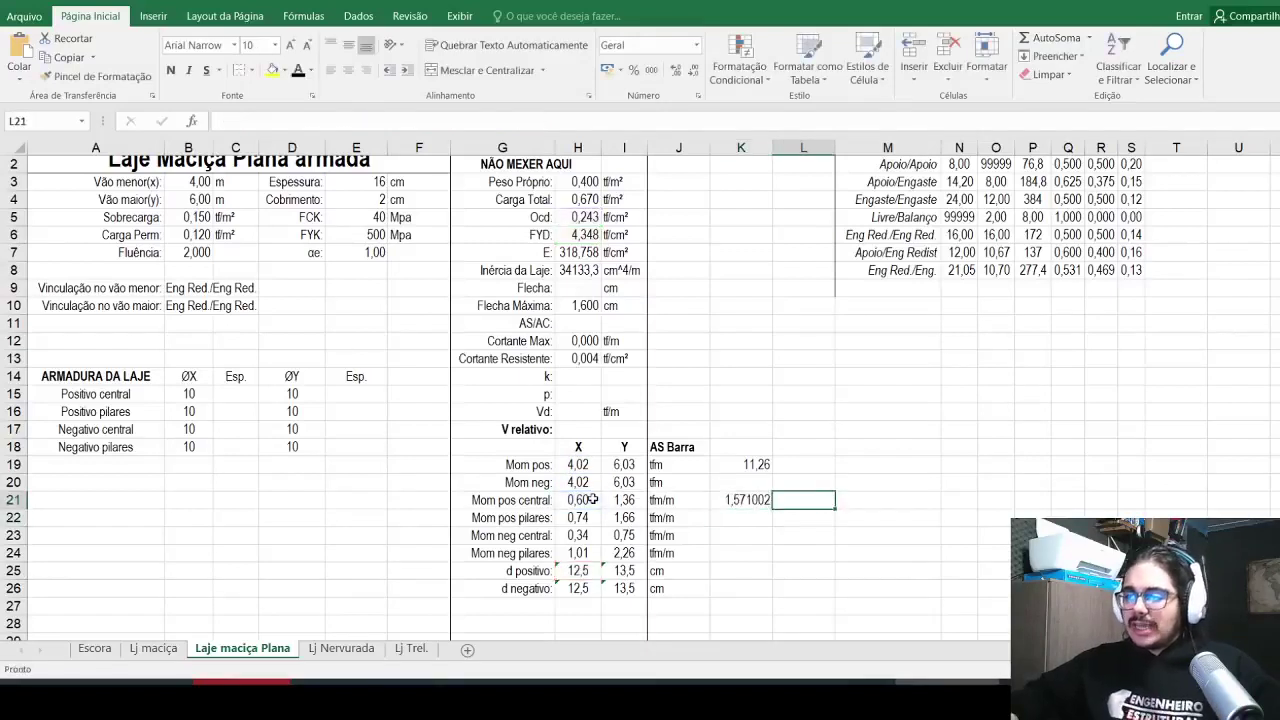
{"action": "key", "text": "Right"}
{"action": "type", "text": "cm²/m"}
Step: Reduce the K21 steel area to three decimal places
{"action": "key", "text": "Left"}
{"action": "key", "text": "Left"}
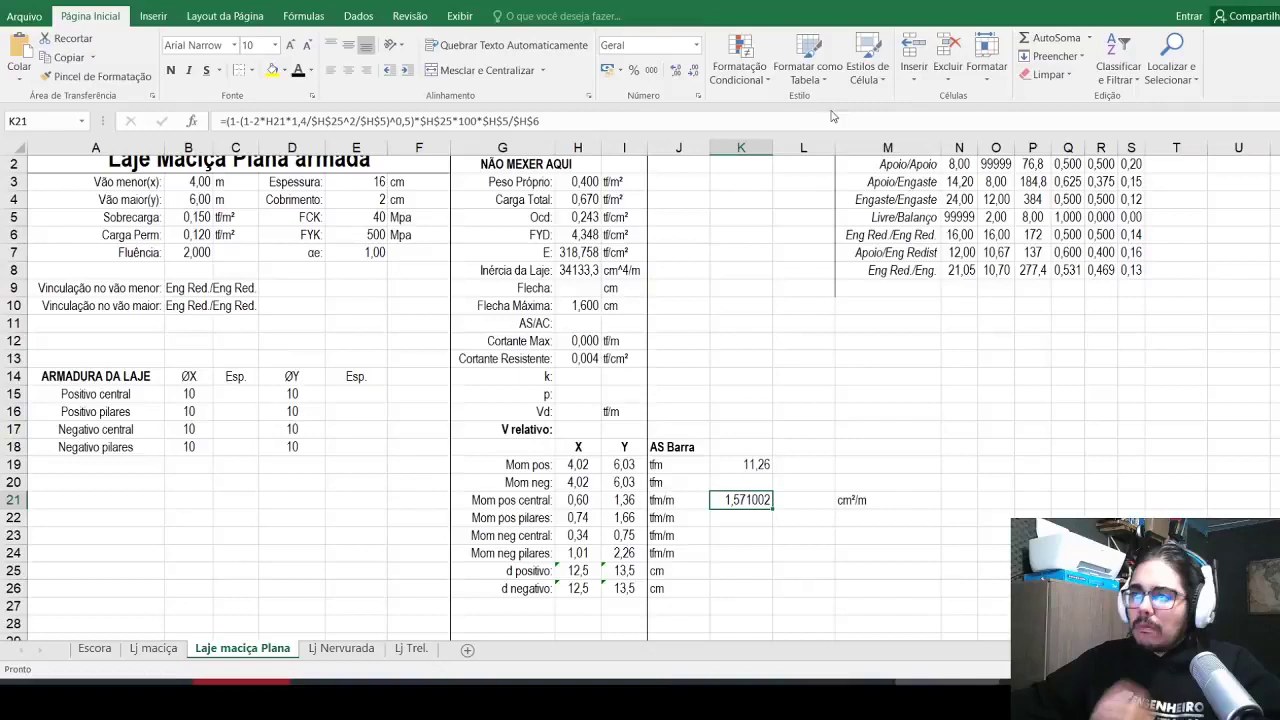
{"action": "left_click", "coordinate": [693, 70]}
{"action": "left_click", "coordinate": [693, 70]}
{"action": "left_click", "coordinate": [693, 70]}
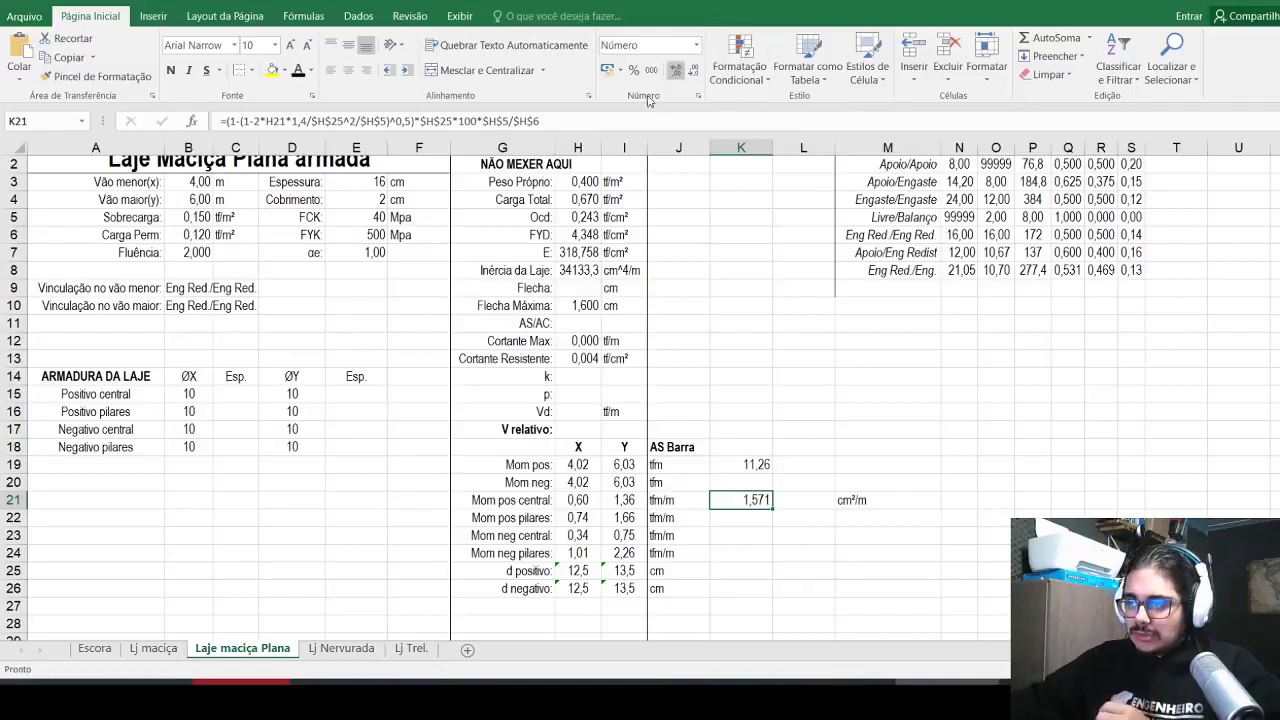
Step: Try to enter =arredondar.para.cima(B15^2*3,141592/400/K21) in C15 as the X bar spacing for Positivo central
{"action": "left_click", "coordinate": [592, 500]}
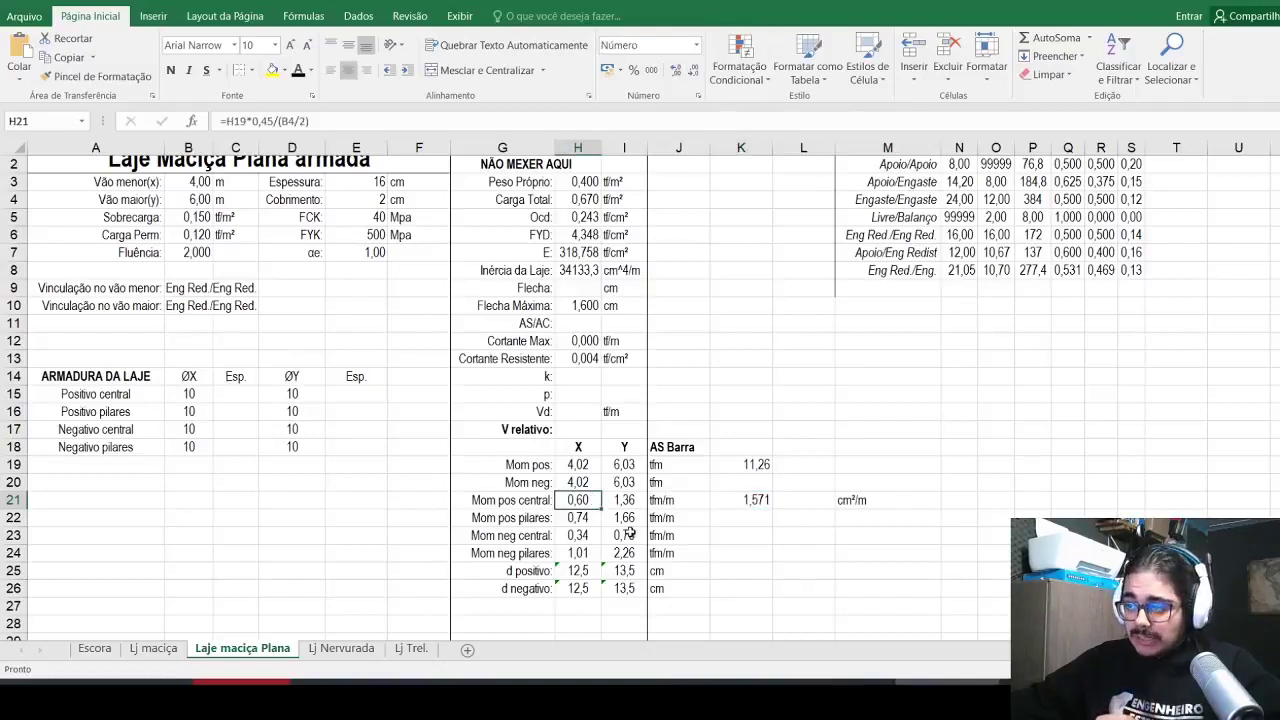
{"action": "left_click", "coordinate": [222, 393]}
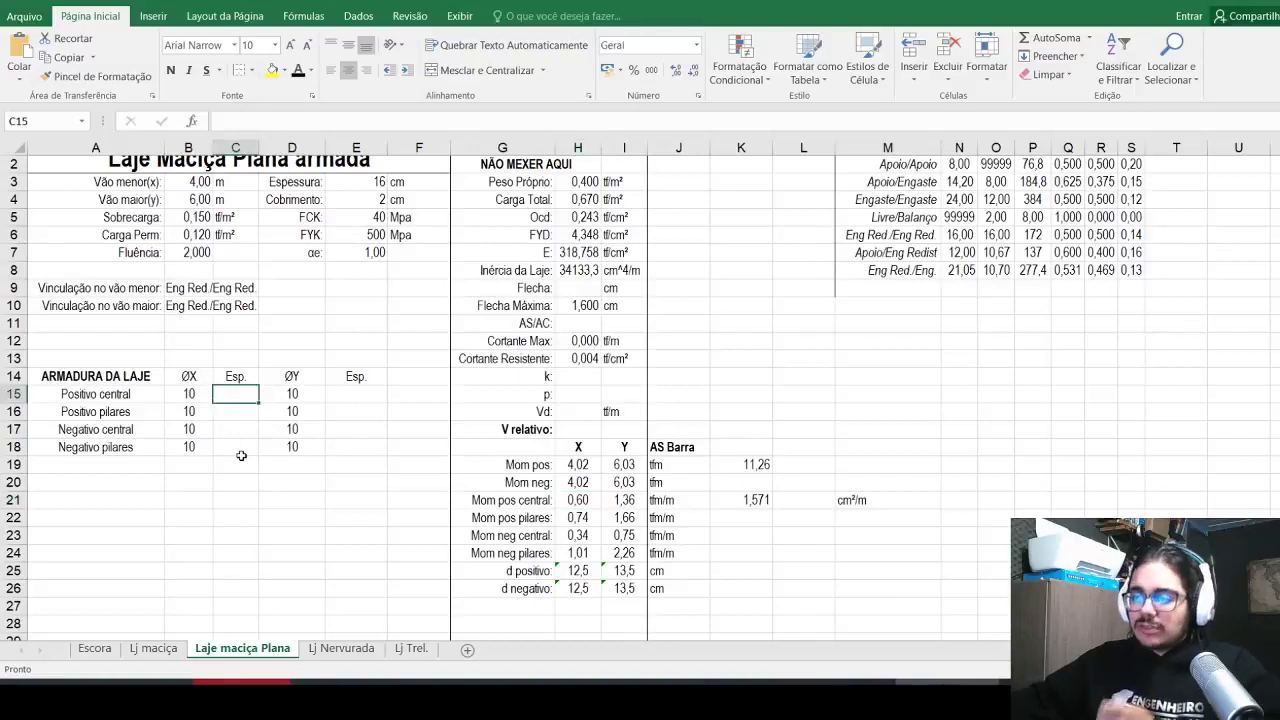
{"action": "type", "text": "="}
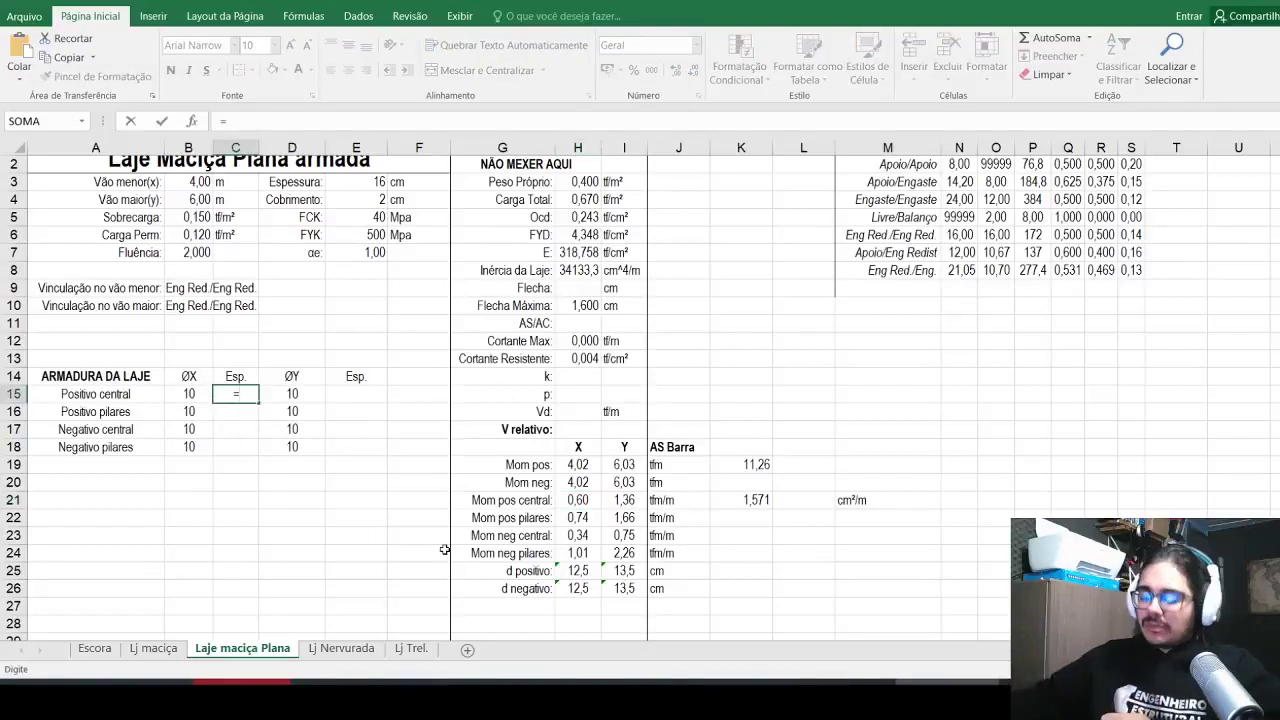
{"action": "type", "text": "arredond"}
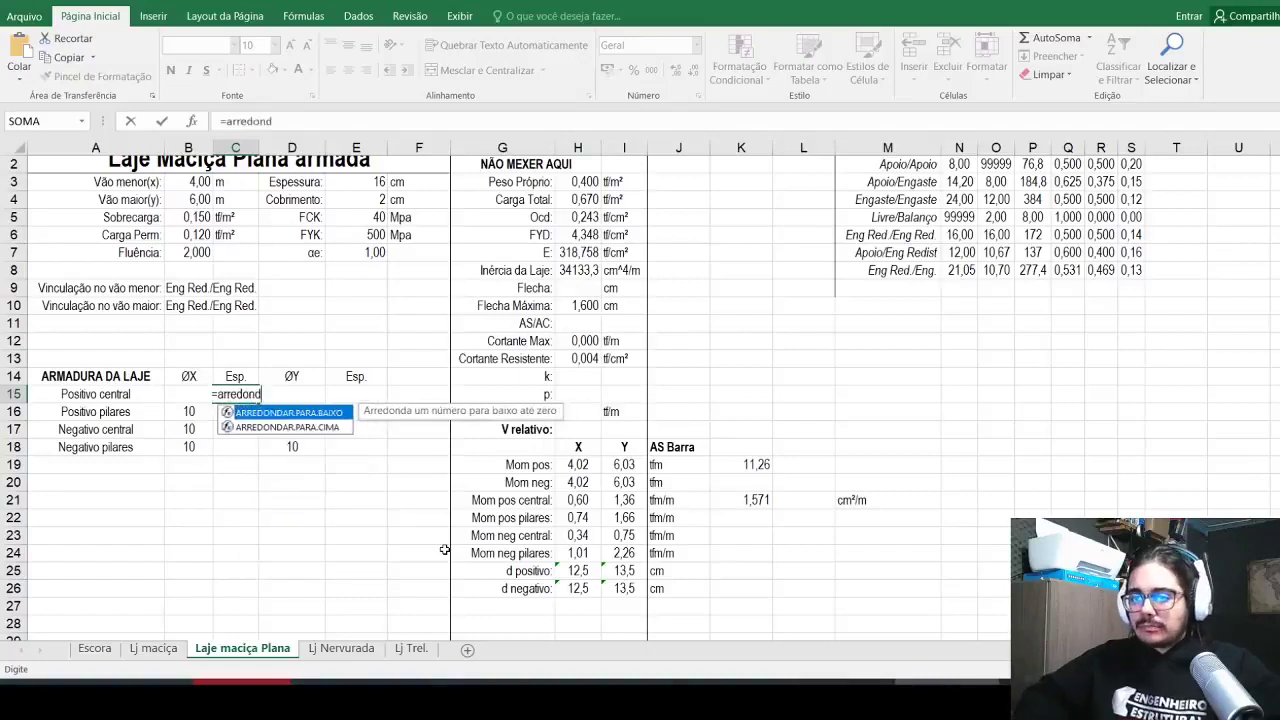
{"action": "type", "text": "ar.para.cima("}
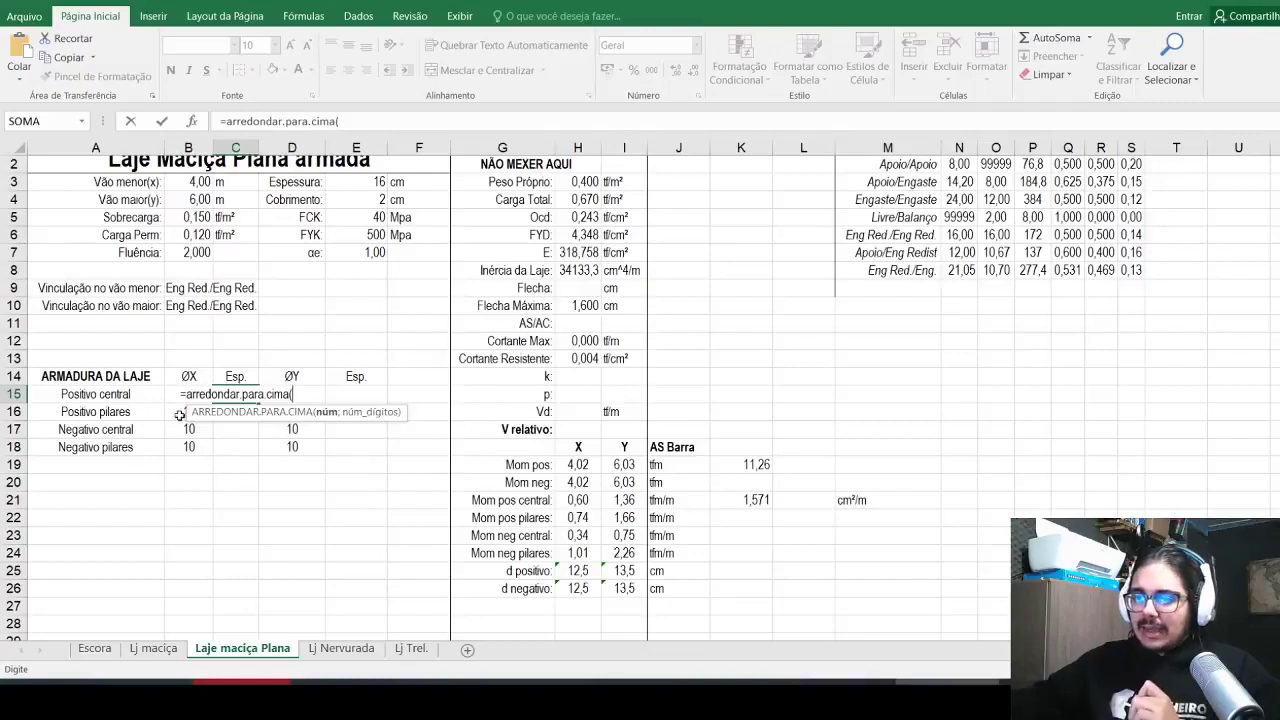
{"action": "type", "text": "B15"}
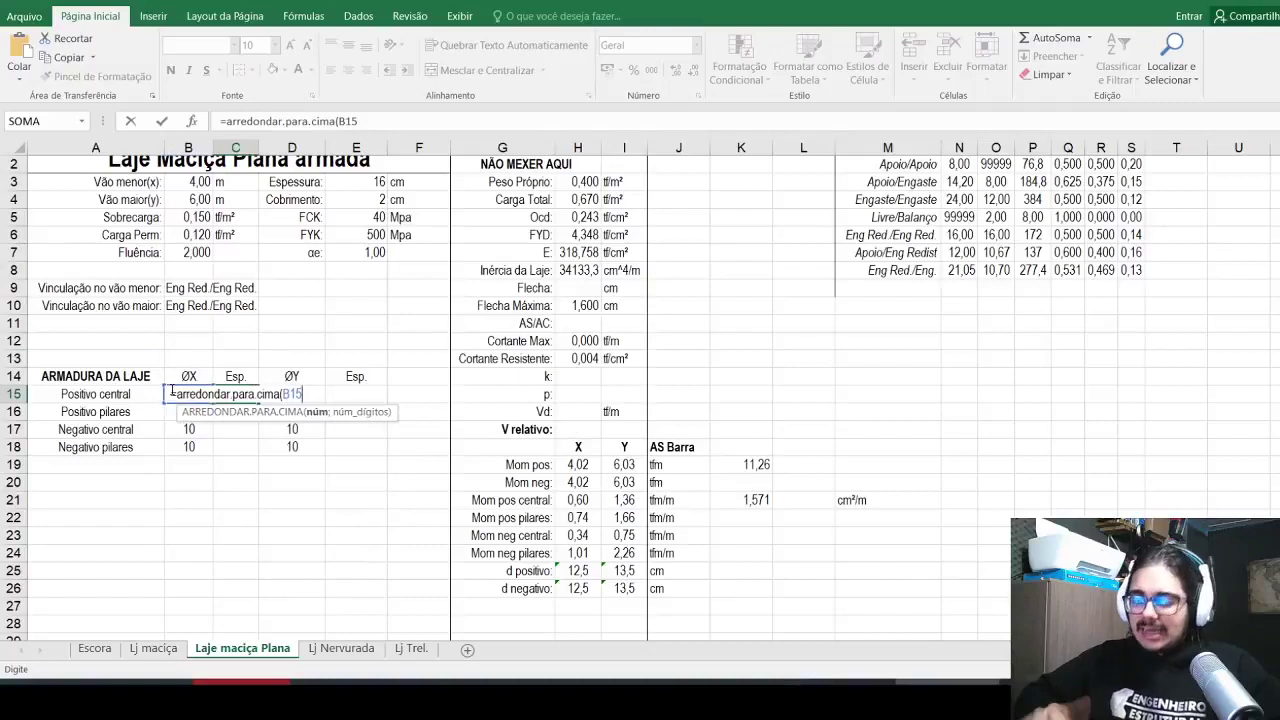
{"action": "type", "text": "^2*3,14"}
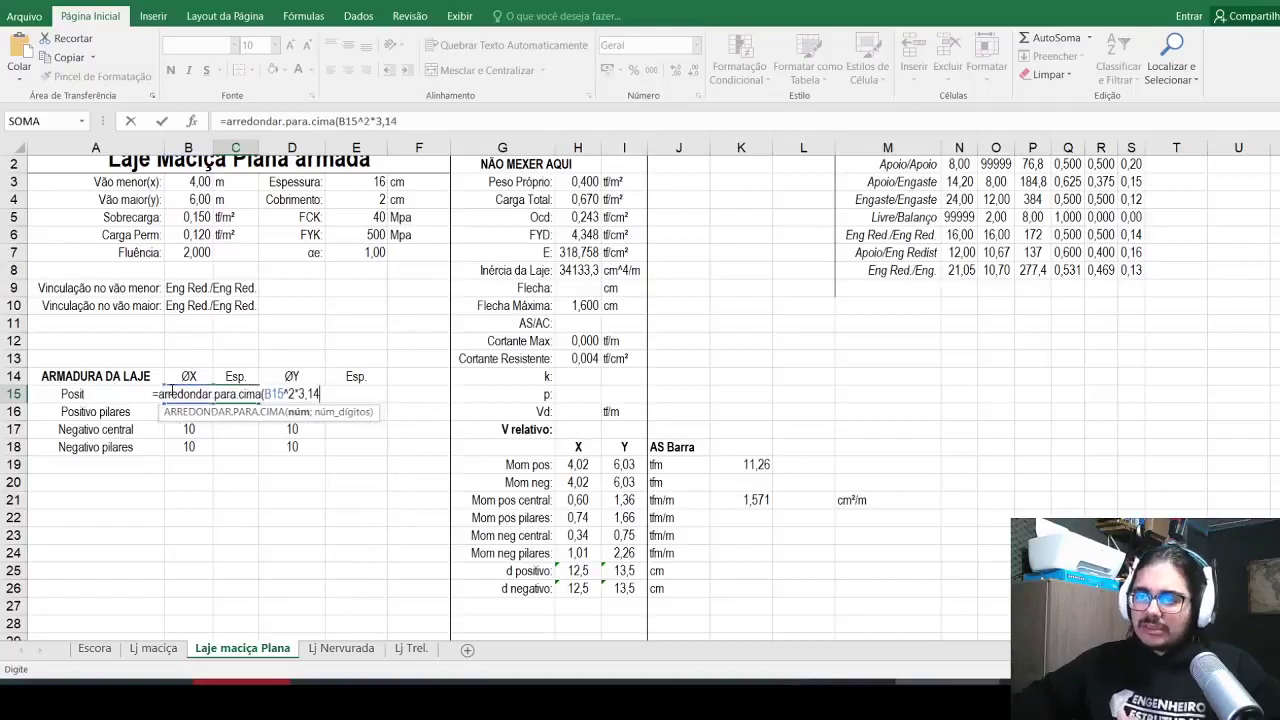
{"action": "type", "text": "1592/400"}
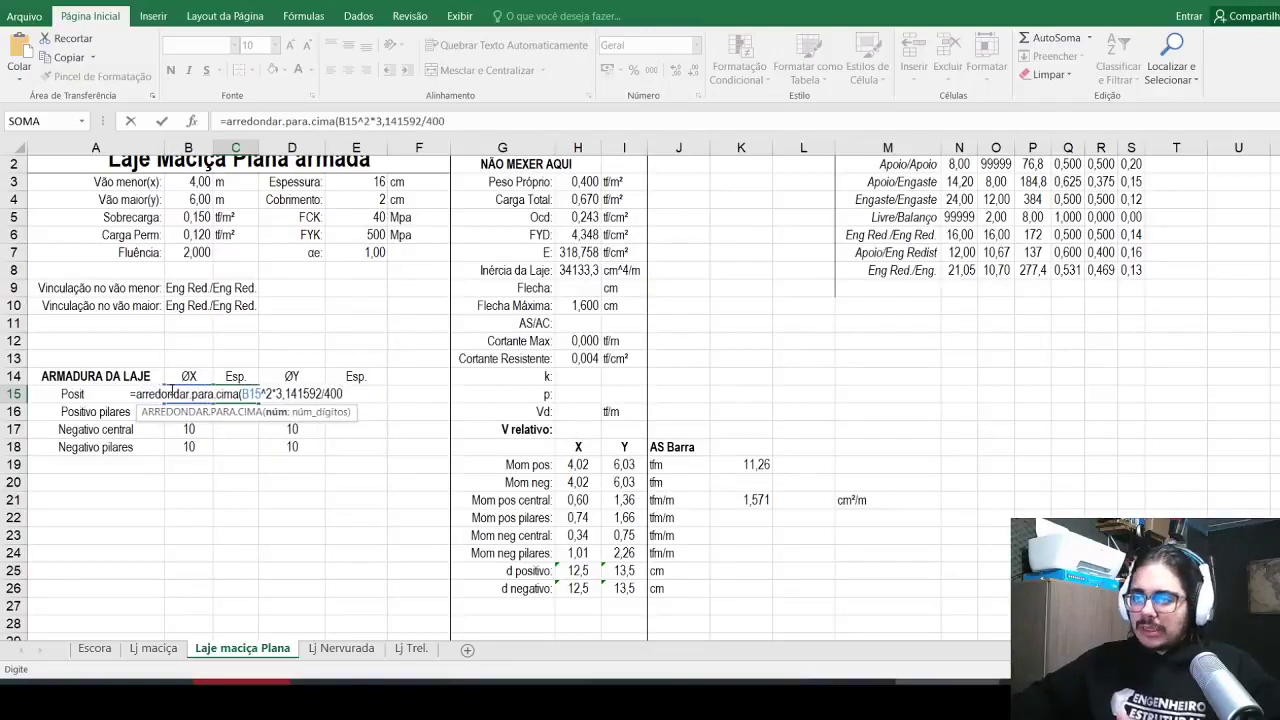
{"action": "type", "text": "/"}
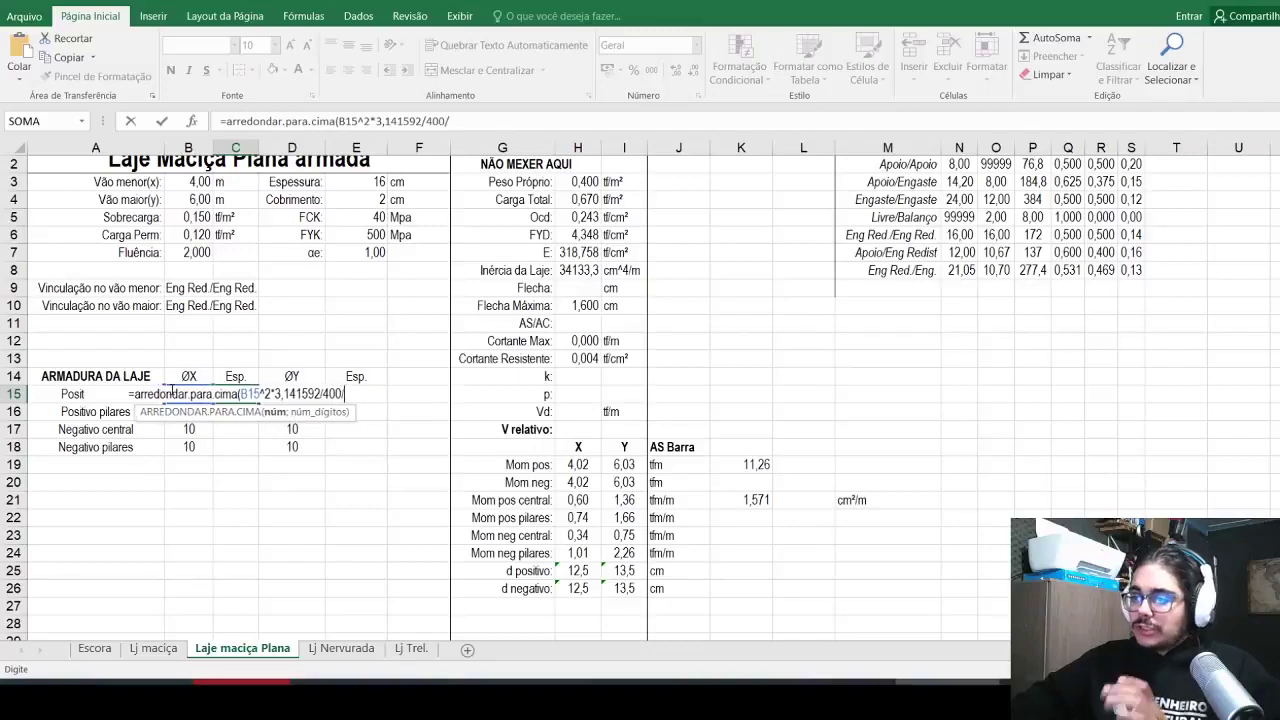
{"action": "left_click", "coordinate": [715, 500]}
{"action": "type", "text": ")"}
{"action": "key", "text": "Return"}
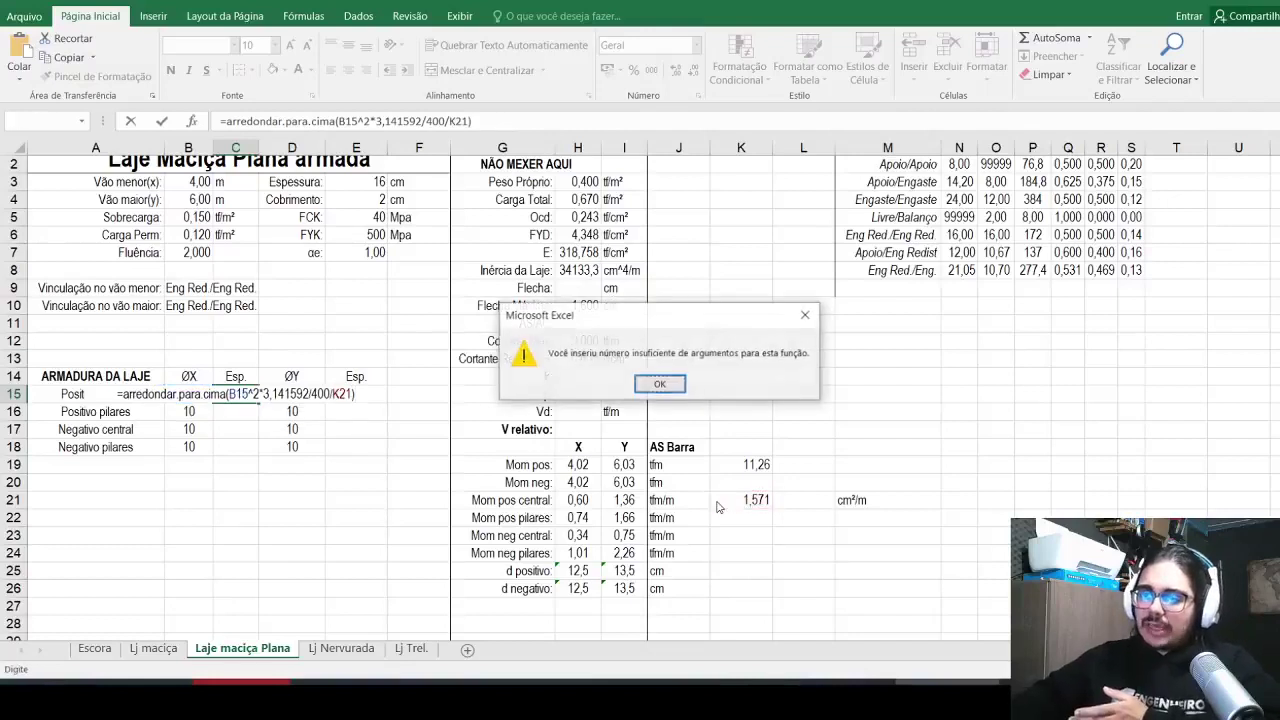
Step: Add 0 as the number-of-digits argument at the end of the C15 rounding formula
{"action": "key", "text": "Return"}
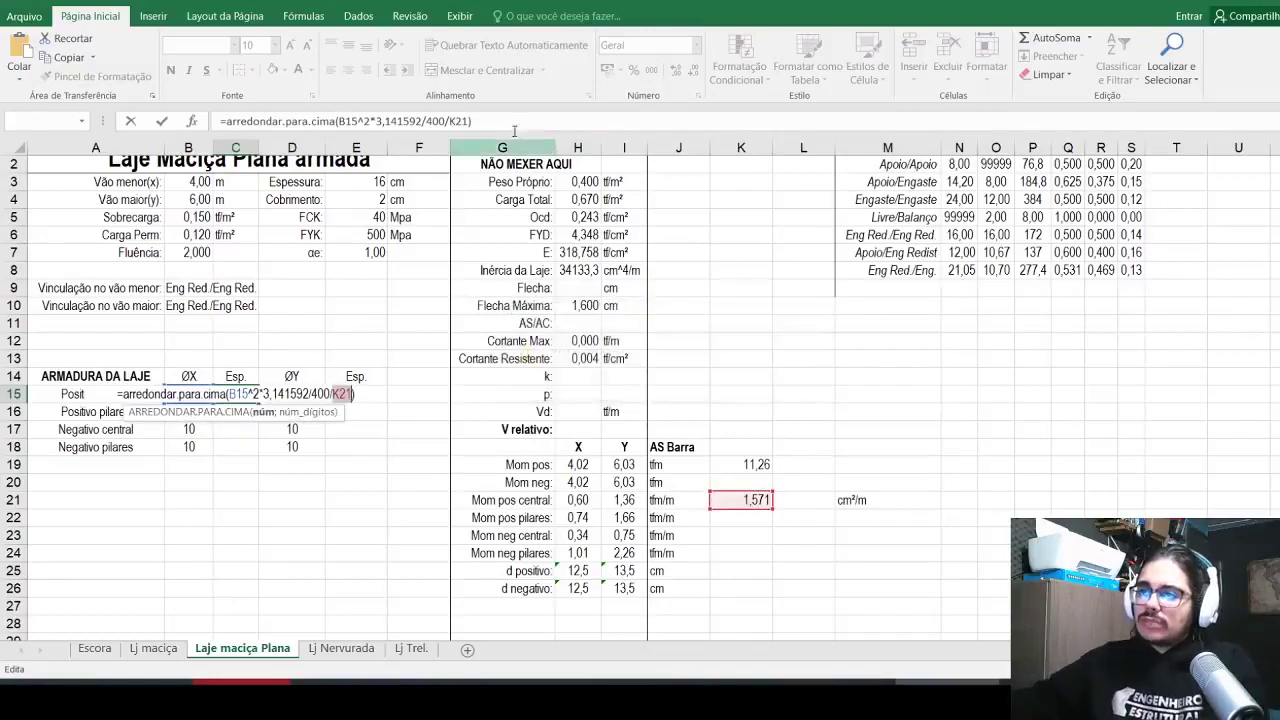
{"action": "left_click", "coordinate": [493, 117]}
{"action": "key", "text": "Left"}
{"action": "type", "text": ";-"}
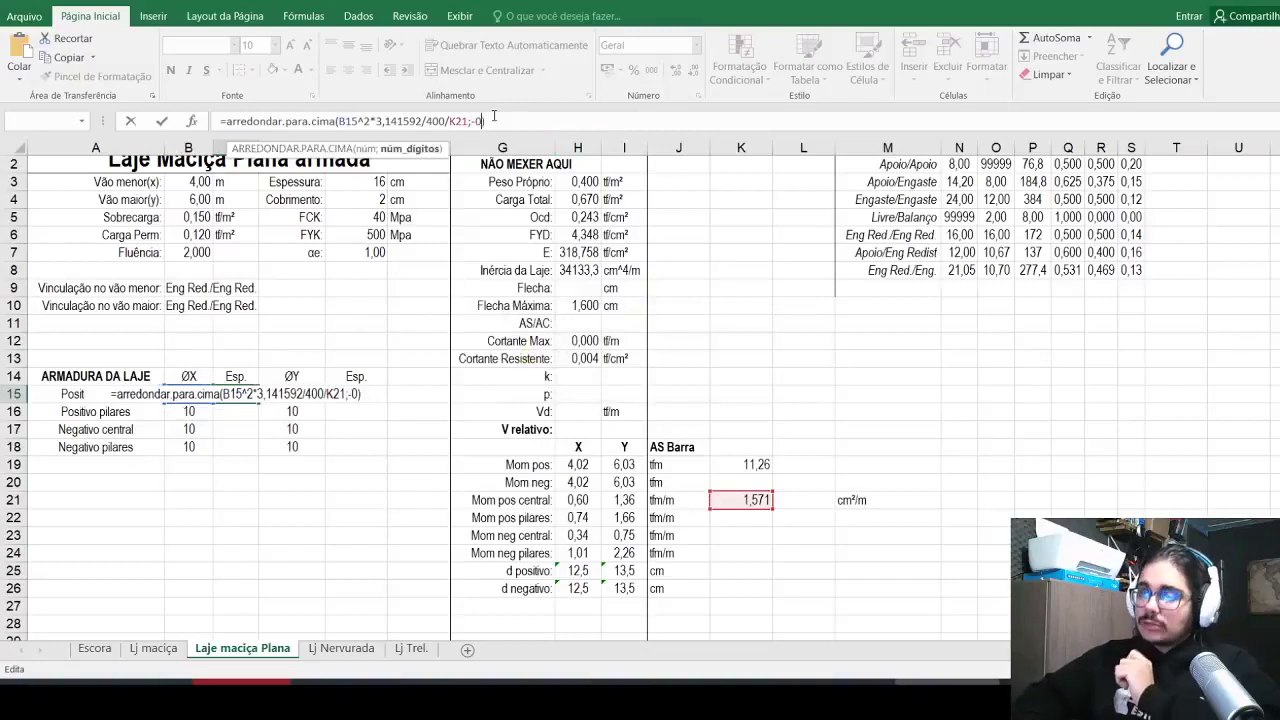
{"action": "key", "text": "BackSpace"}
{"action": "type", "text": "0"}
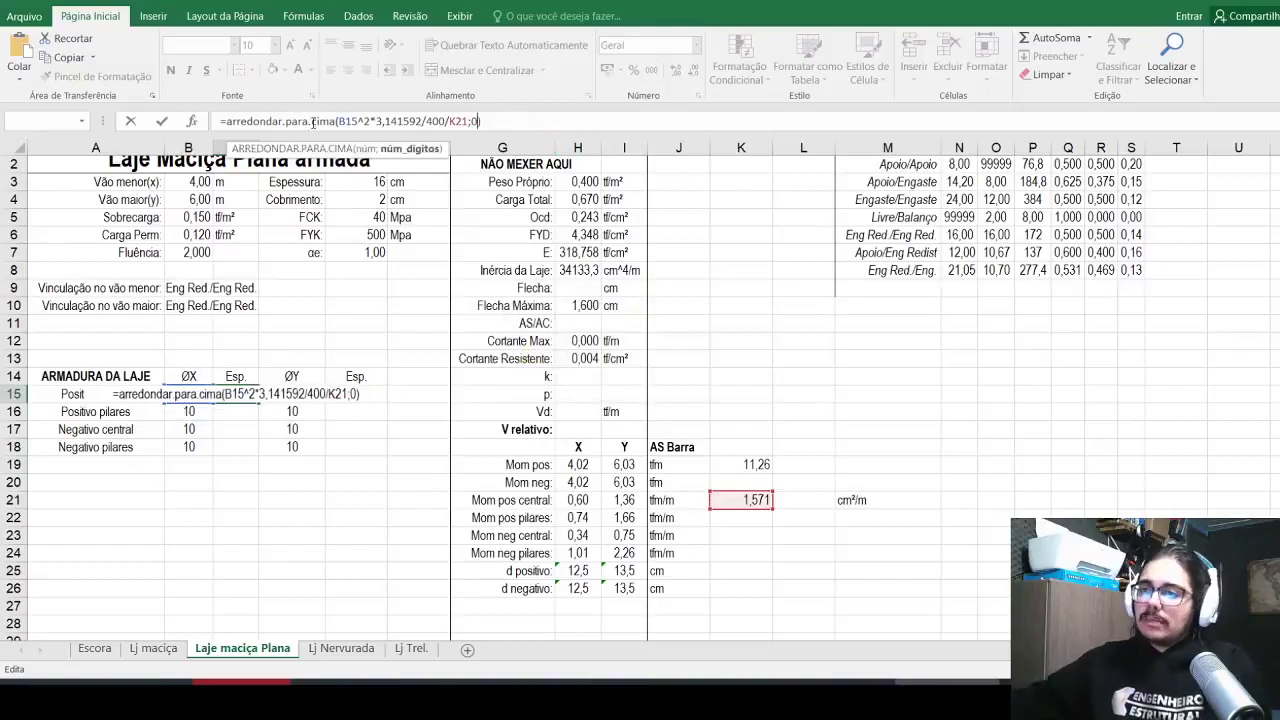
Step: Replace the rounding function in C15 with ARREDONDAR.PARA.BAIXO
{"action": "double_click", "coordinate": [320, 121]}
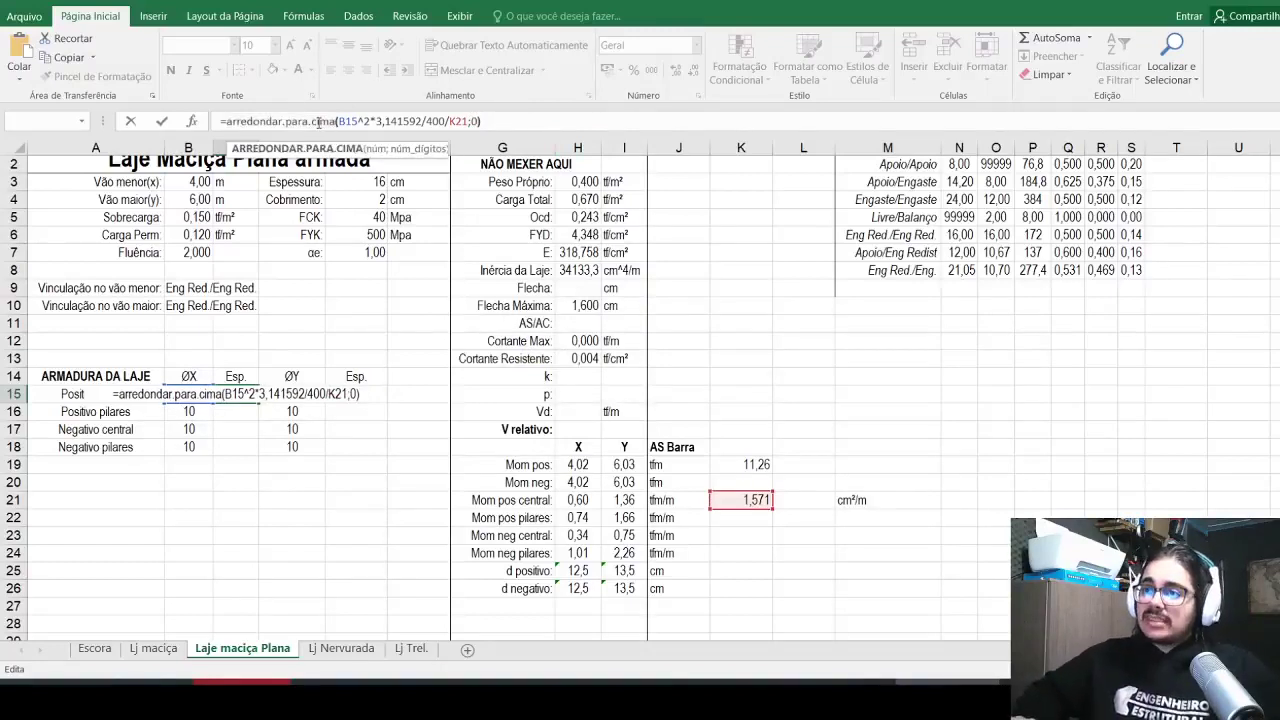
{"action": "key", "text": "BackSpace"}
{"action": "key", "text": "BackSpace"}
{"action": "key", "text": "BackSpace"}
{"action": "key", "text": "BackSpace"}
{"action": "key", "text": "BackSpace"}
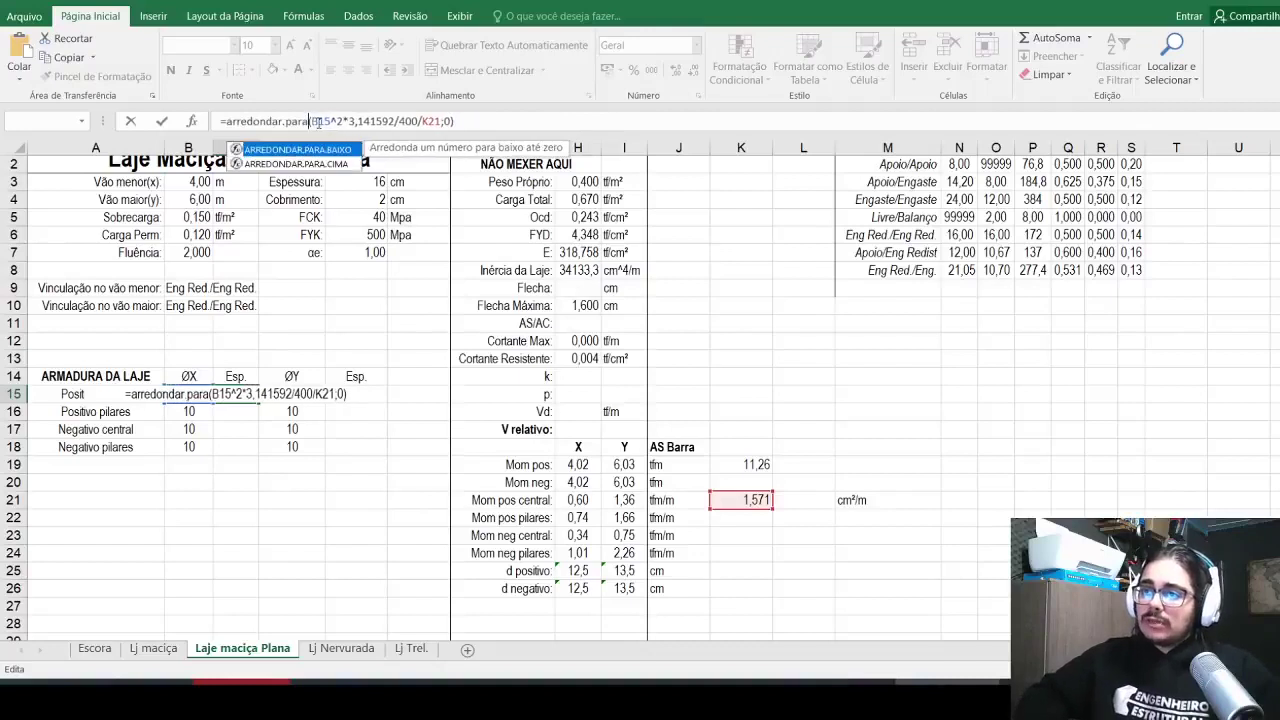
{"action": "type", "text": ".baixo"}
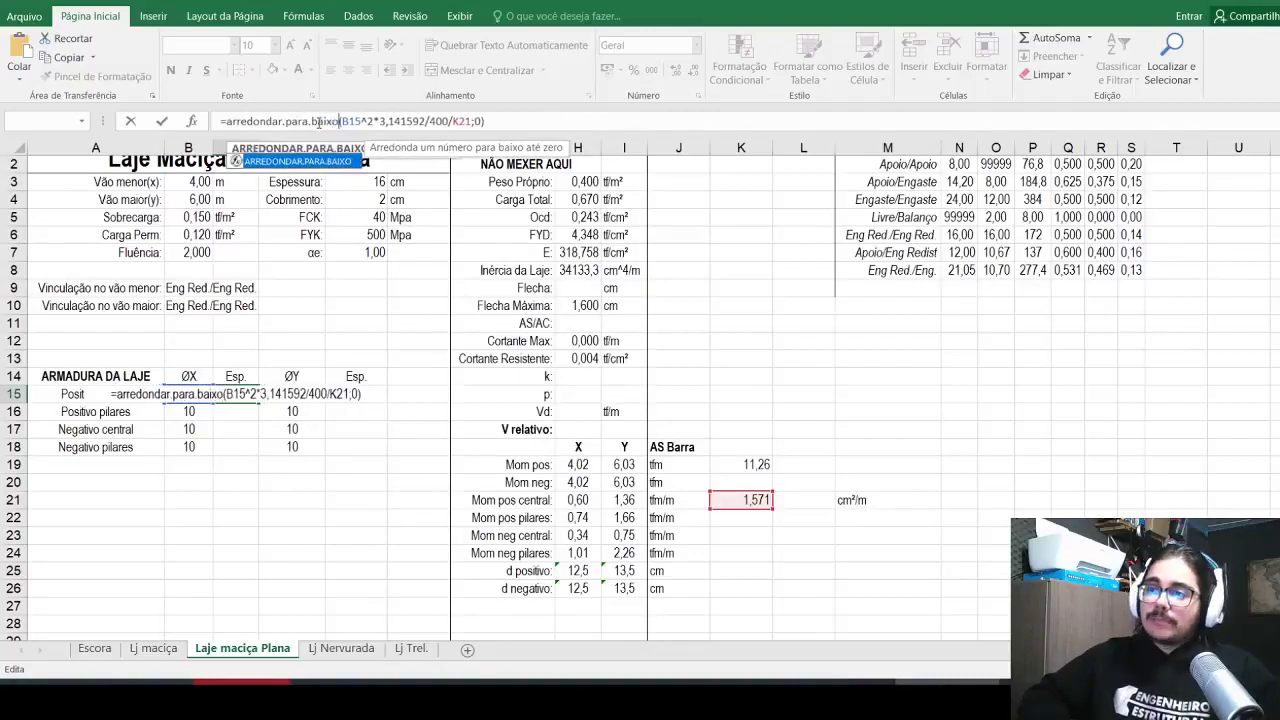
{"action": "key", "text": "Return"}
{"action": "key", "text": "Up"}
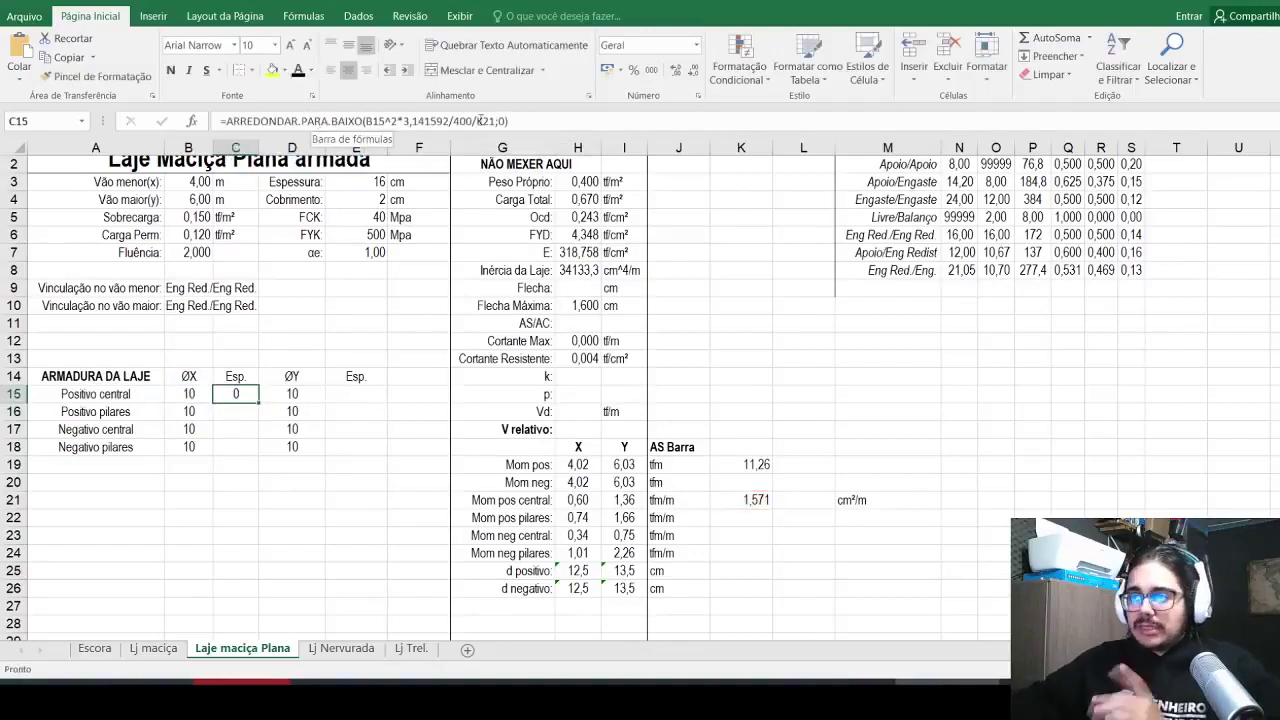
Step: Multiply the spacing expression in the C15 formula by 100, directly after K21
{"action": "left_click", "coordinate": [499, 120]}
{"action": "type", "text": "*100"}
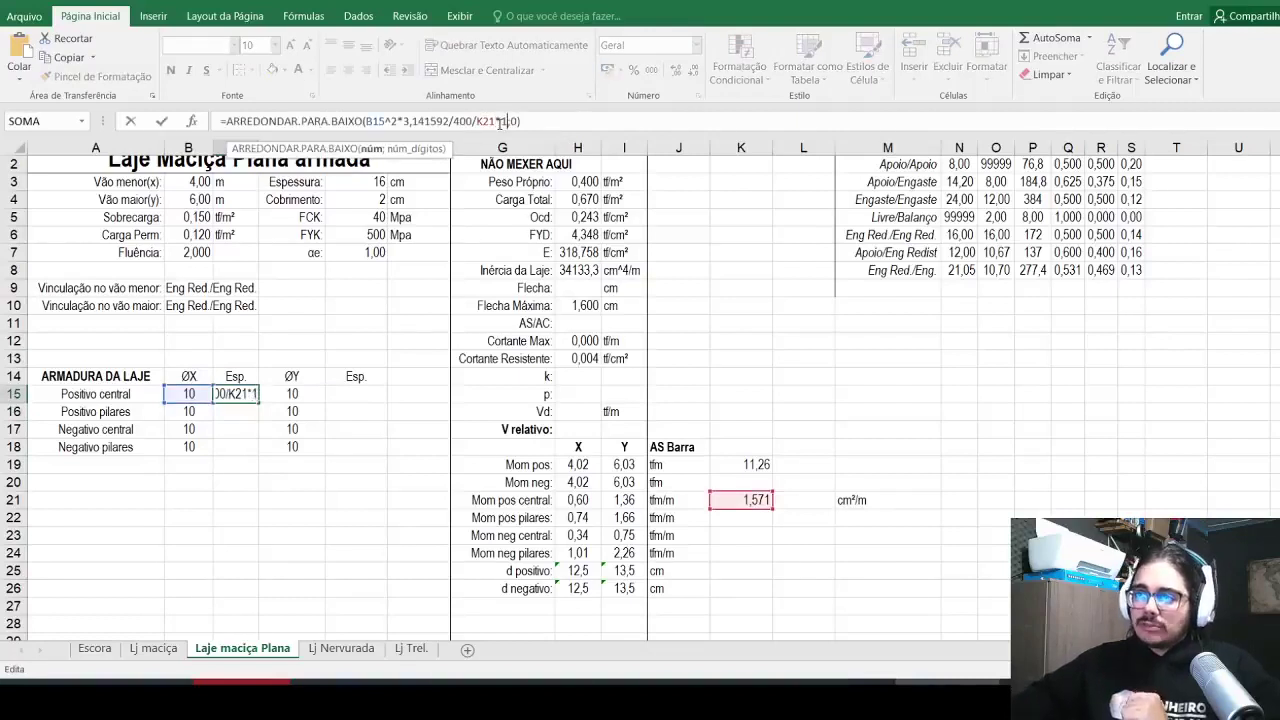
{"action": "key", "text": "ctrl+Return"}
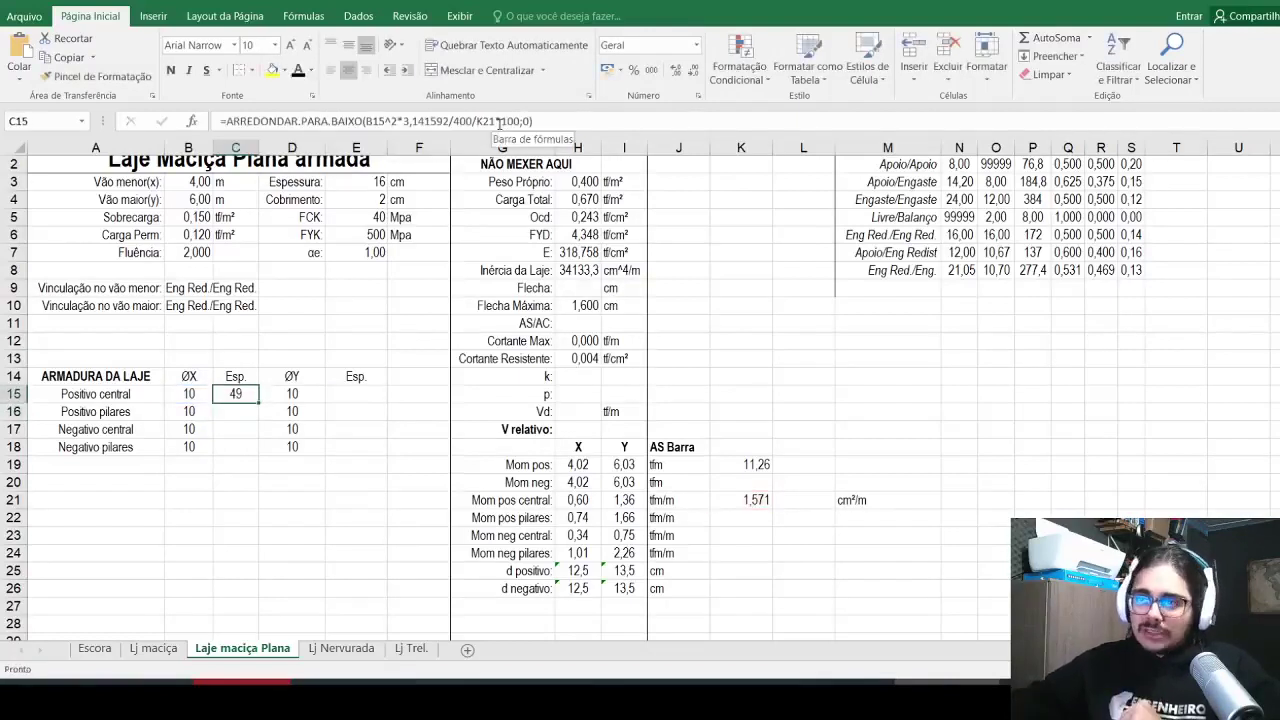
Step: Wrap the C15 spacing formula in MÍNIMO with 20 as the second argument to cap the bar spacing
{"action": "left_click", "coordinate": [224, 120]}
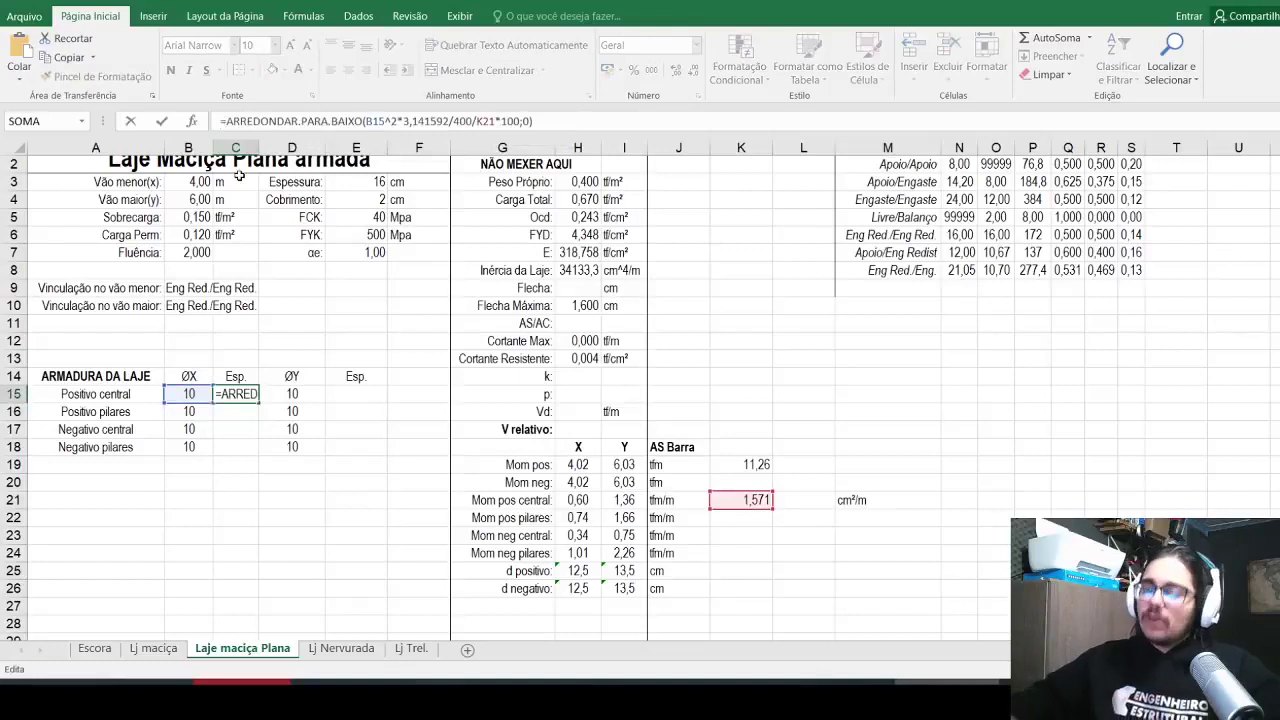
{"action": "type", "text": "mi"}
{"action": "type", "text": "nimo("}
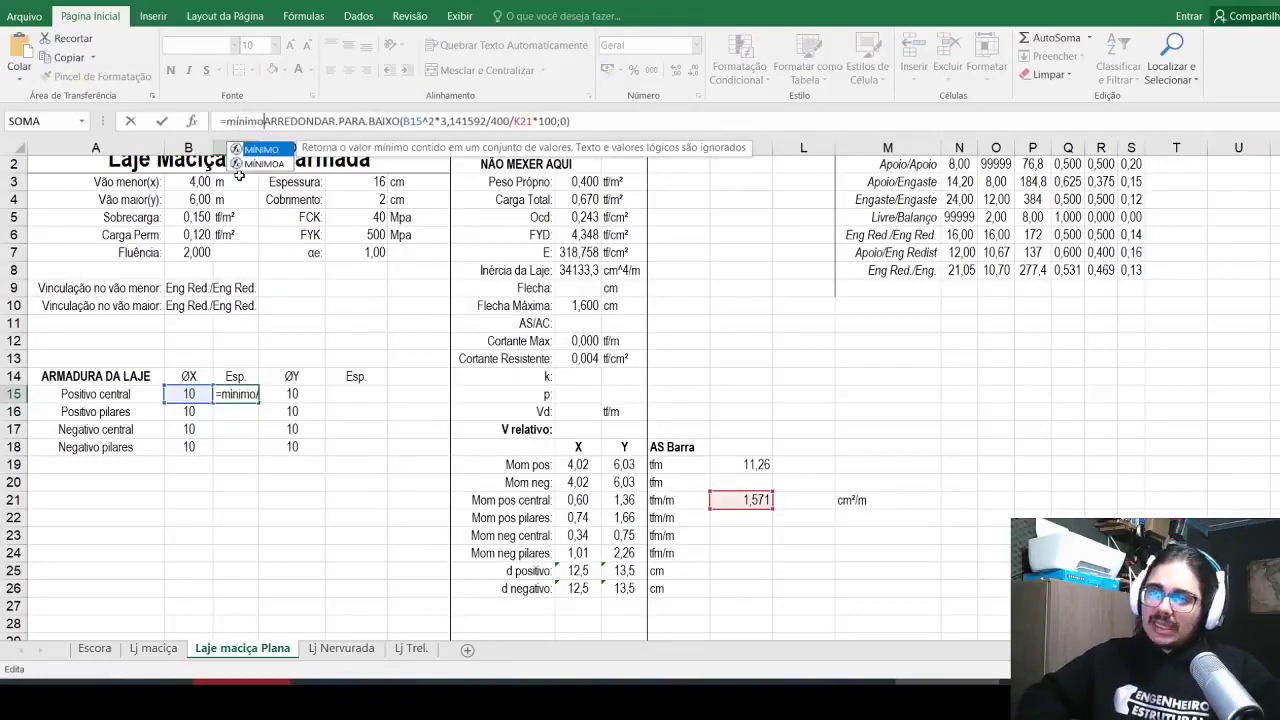
{"action": "left_click", "coordinate": [590, 126]}
{"action": "type", "text": ";20"}
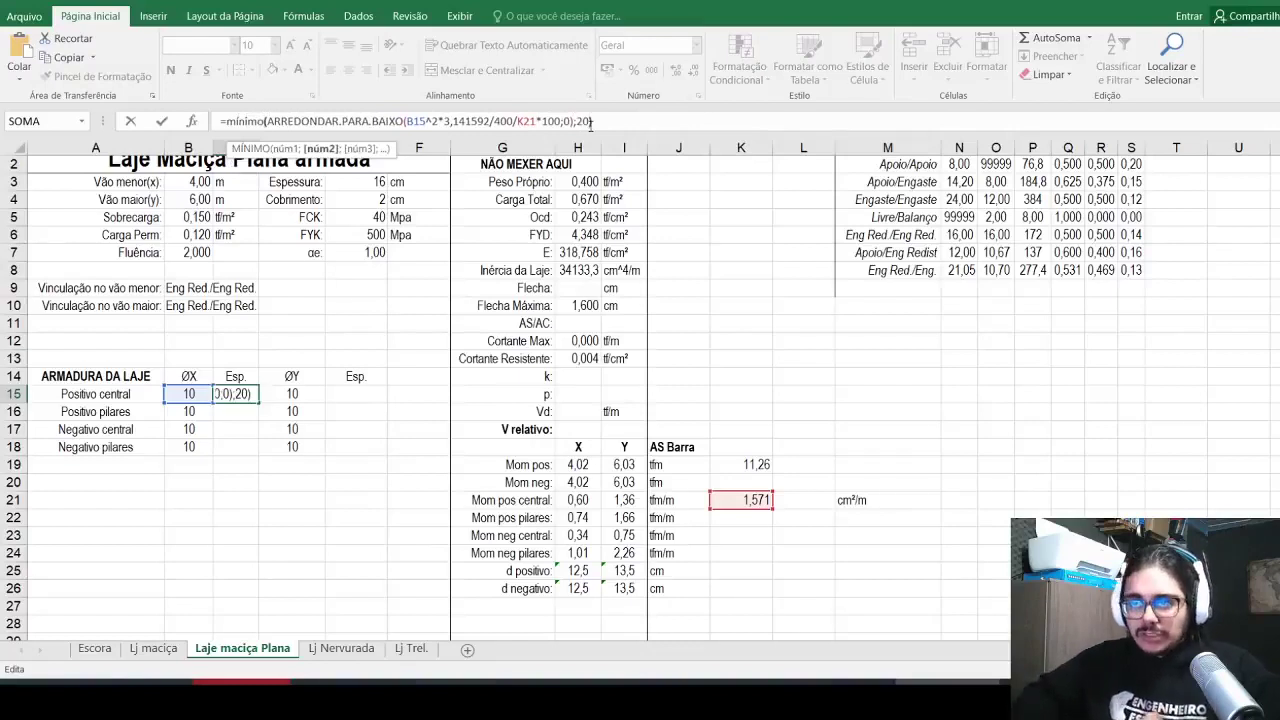
{"action": "key", "text": "Return"}
Step: Set the X bar diameter for Positivo central to 6,3
{"action": "key", "text": "Up"}
{"action": "key", "text": "Left"}
{"action": "type", "text": "8"}
{"action": "key", "text": "BackSpace"}
{"action": "type", "text": "6,3"}
{"action": "key", "text": "Return"}
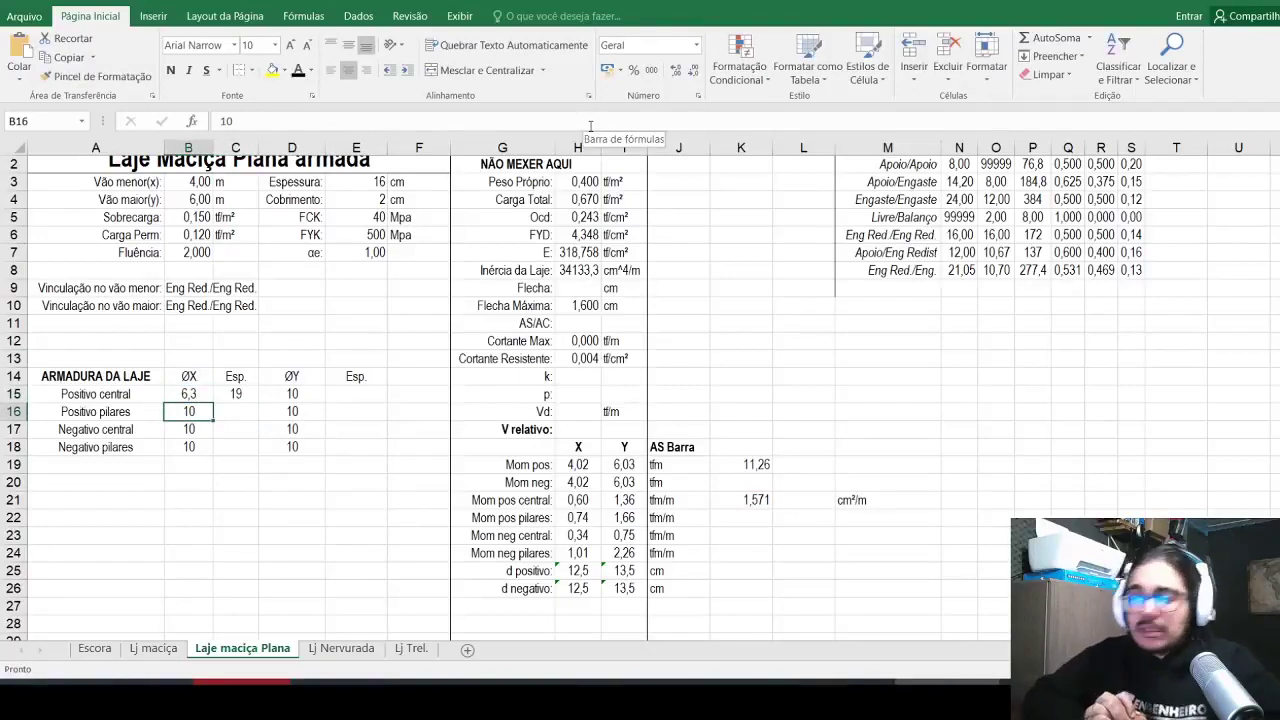
Step: Fill the steel area formula from K21 down to K22 for Mom pos pilares and check its cell references
{"action": "left_click", "coordinate": [742, 494]}
{"action": "double_click", "coordinate": [755, 500]}
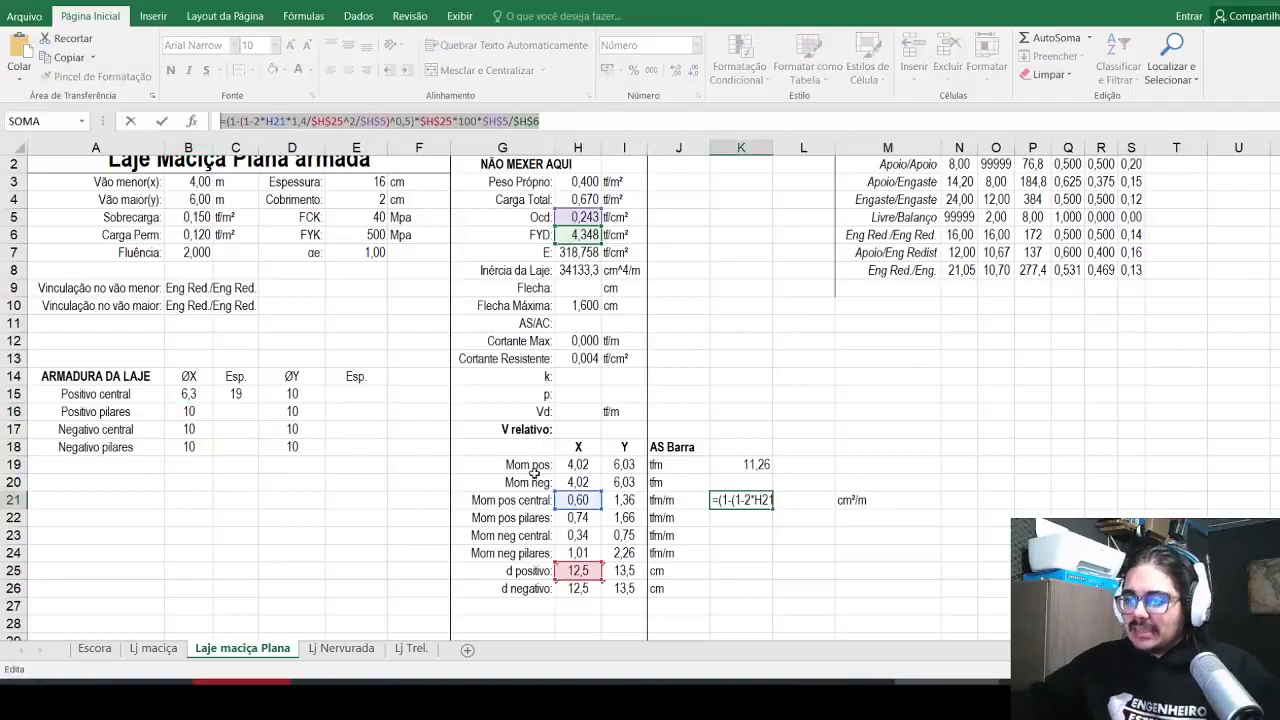
{"action": "key", "text": "Escape"}
{"action": "left_click_drag", "start_coordinate": [771, 508], "coordinate": [766, 525]}
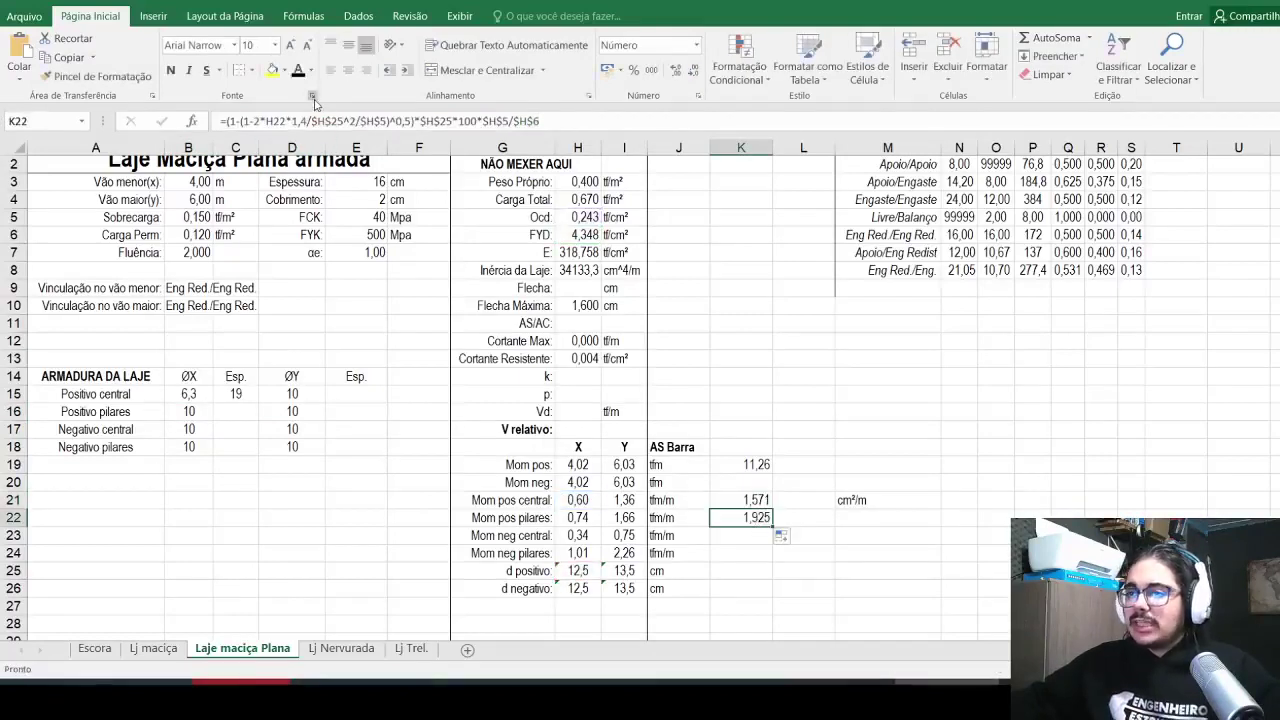
{"action": "key", "text": "F2"}
{"action": "scroll", "coordinate": [241, 282], "scroll_direction": "up", "scroll_amount": 1}
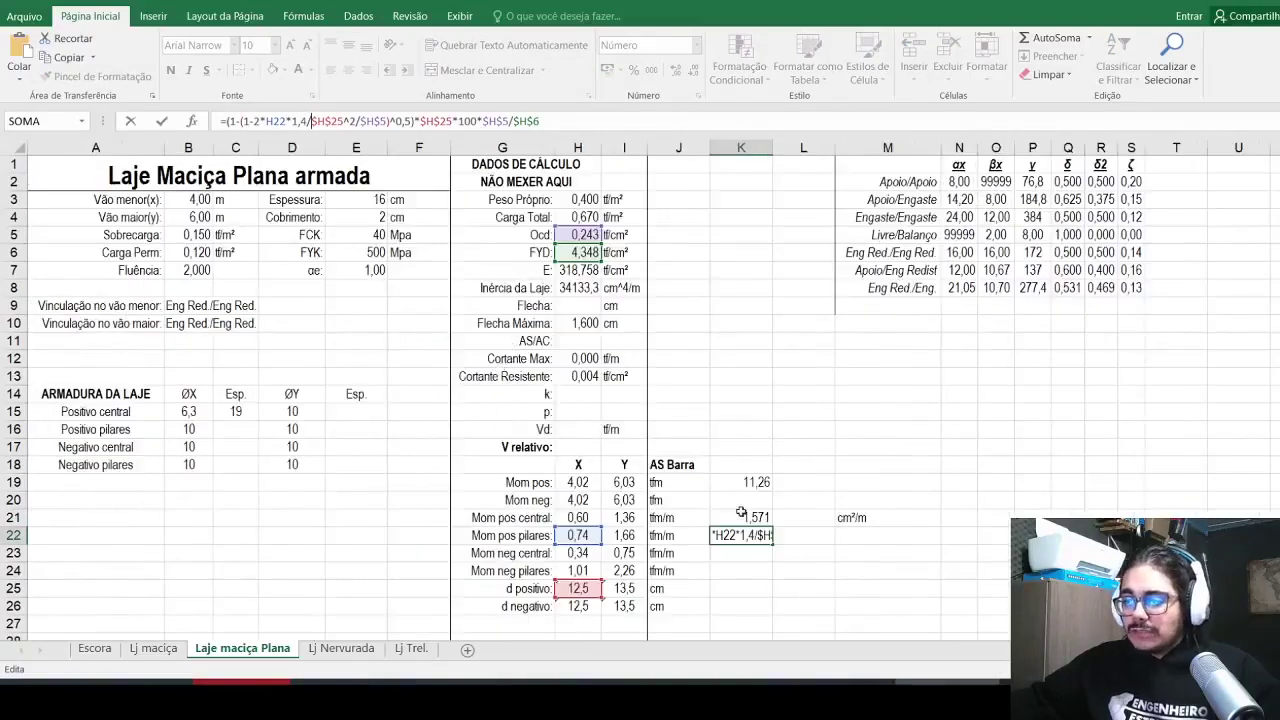
{"action": "key", "text": "Escape"}
Step: Copy the X spacing formula from C15 to C16 for Positivo pilares
{"action": "left_click", "coordinate": [235, 411]}
{"action": "key", "text": "ctrl+c"}
{"action": "left_click", "coordinate": [235, 429]}
{"action": "key", "text": "ctrl+v"}
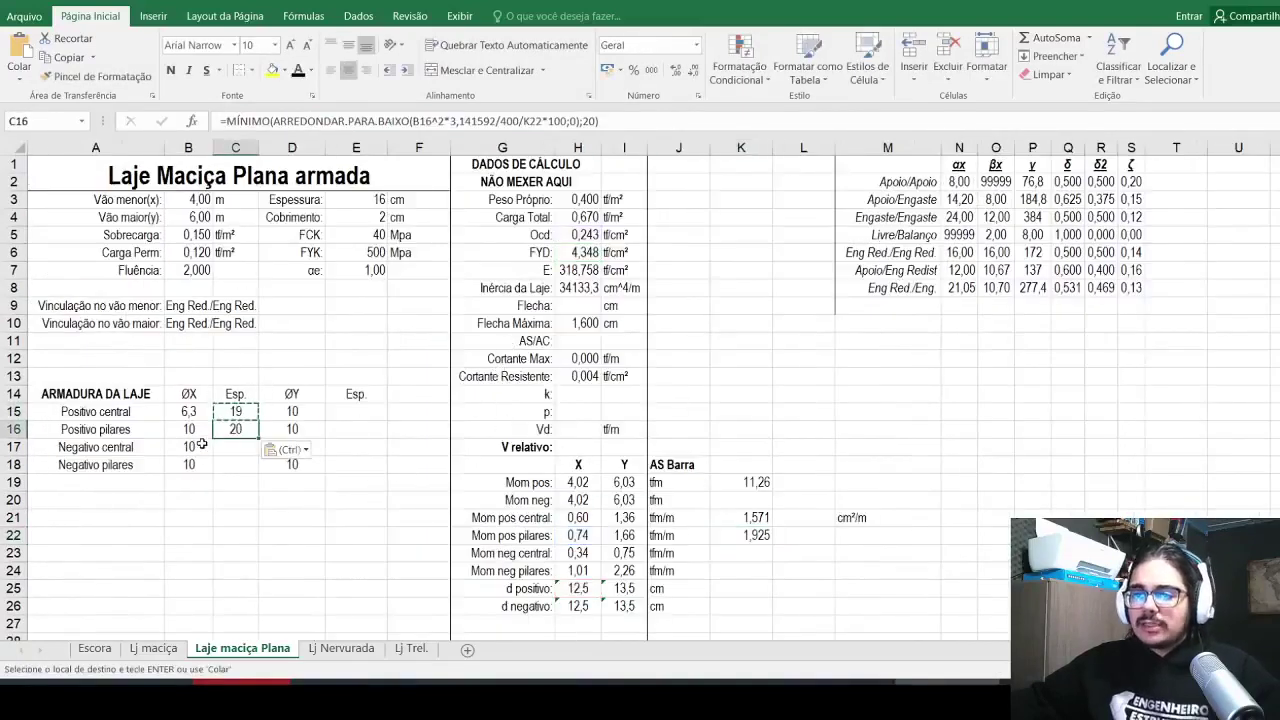
{"action": "key", "text": "Escape"}
{"action": "key", "text": "Left"}
{"action": "key", "text": "Right"}
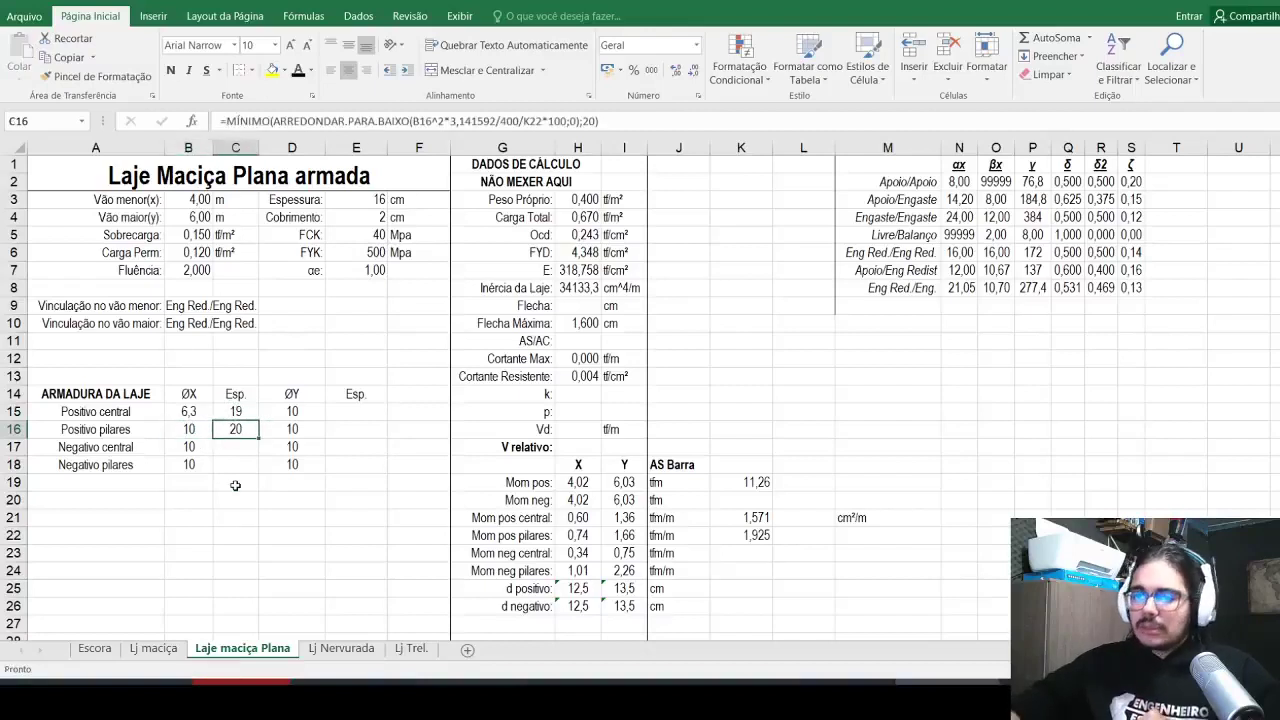
Step: Set the X bar diameter for Positivo pilares to 6,3
{"action": "left_click", "coordinate": [404, 121]}
{"action": "key", "text": "Escape"}
{"action": "left_click", "coordinate": [188, 436]}
{"action": "type", "text": "6,3"}
{"action": "key", "text": "Return"}
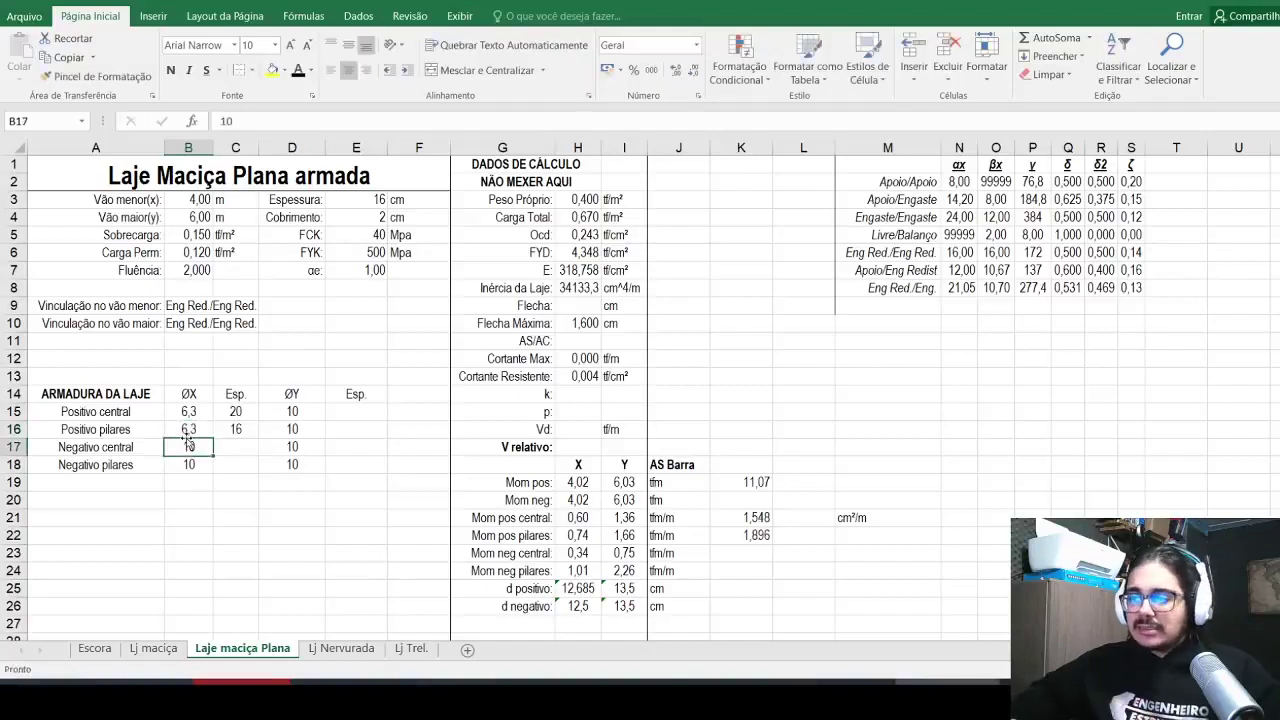
{"action": "left_click", "coordinate": [186, 435]}
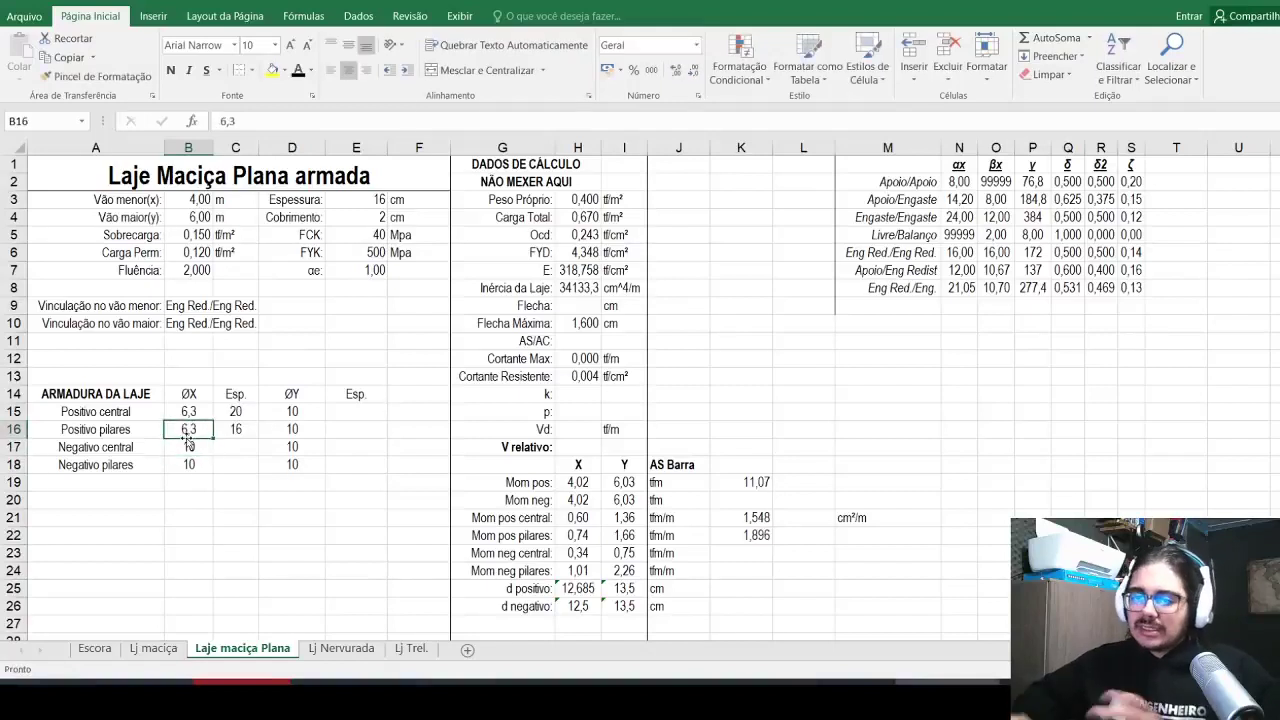
{"action": "key", "text": "Right"}
{"action": "key", "text": "Left"}
{"action": "key", "text": "Right"}
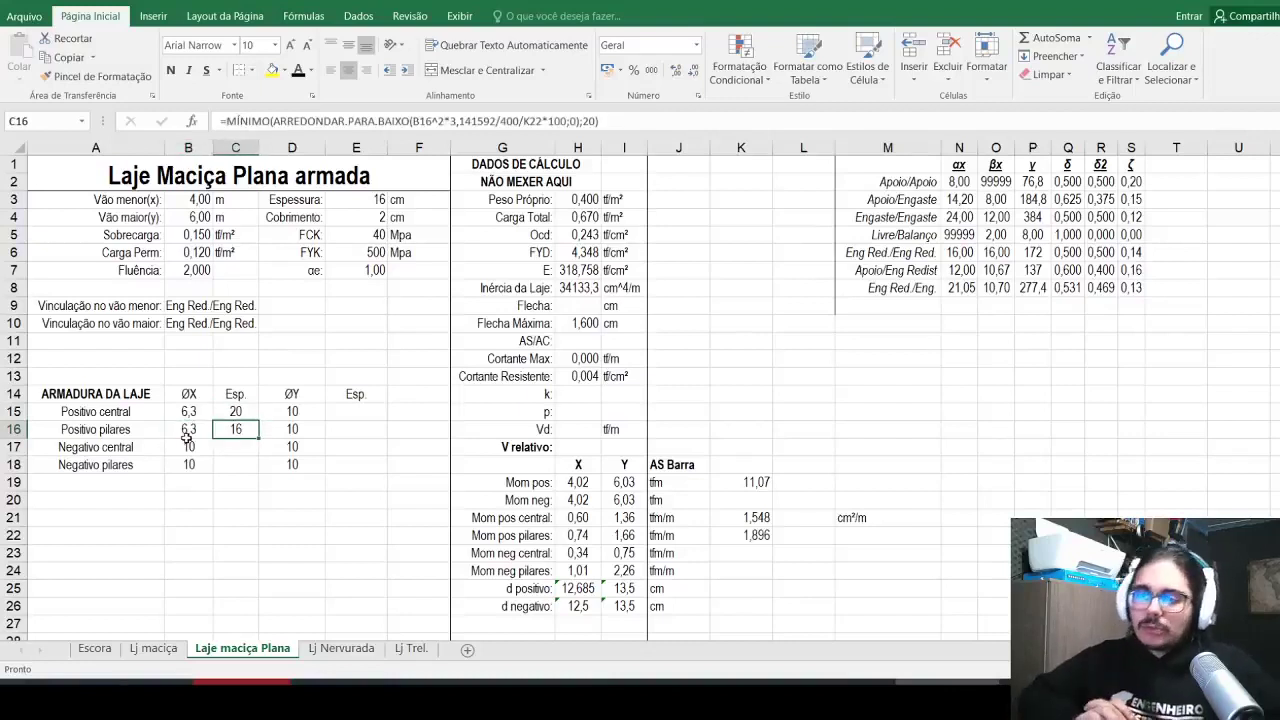
Step: Fill the steel area formula from K22 down to K23 for Mom neg central
{"action": "scroll", "coordinate": [374, 518], "scroll_direction": "down", "scroll_amount": 1}
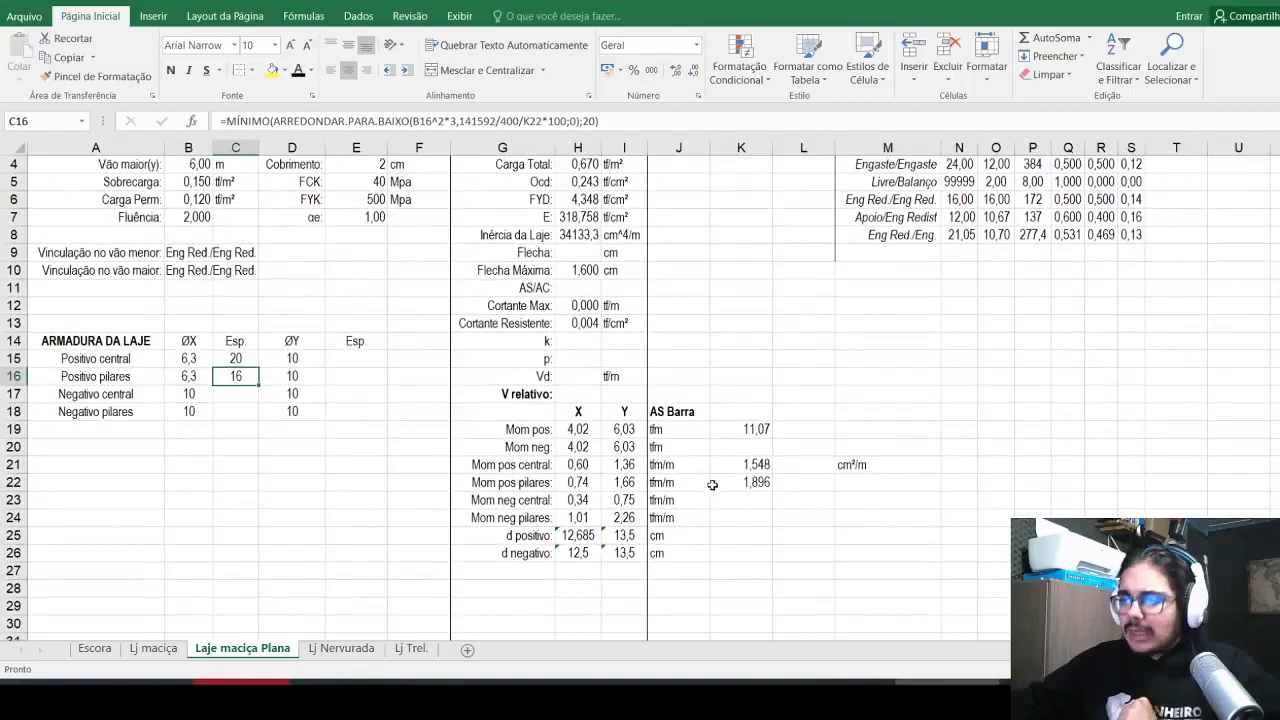
{"action": "left_click", "coordinate": [718, 483]}
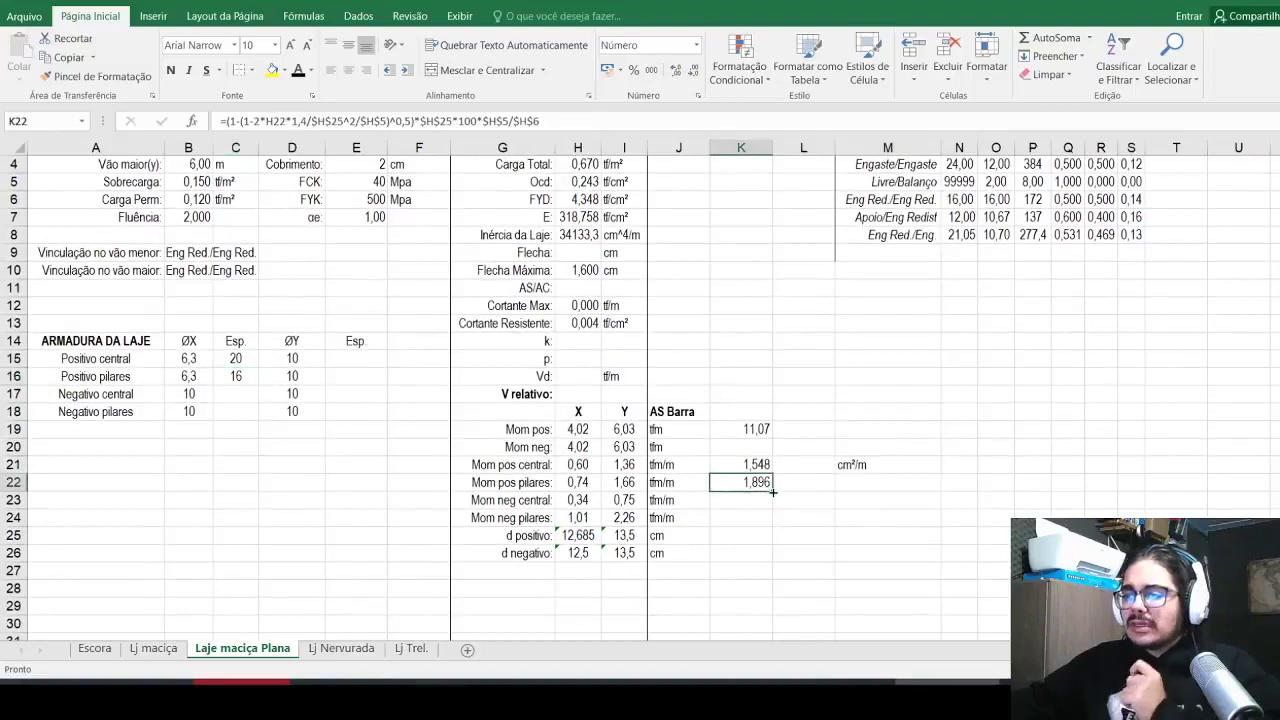
{"action": "left_click_drag", "start_coordinate": [773, 492], "coordinate": [770, 510]}
Step: Repoint both $H$25 references in the K23 formula to $H$26, the X value of d negativo
{"action": "left_click", "coordinate": [740, 503]}
{"action": "left_click", "coordinate": [463, 124]}
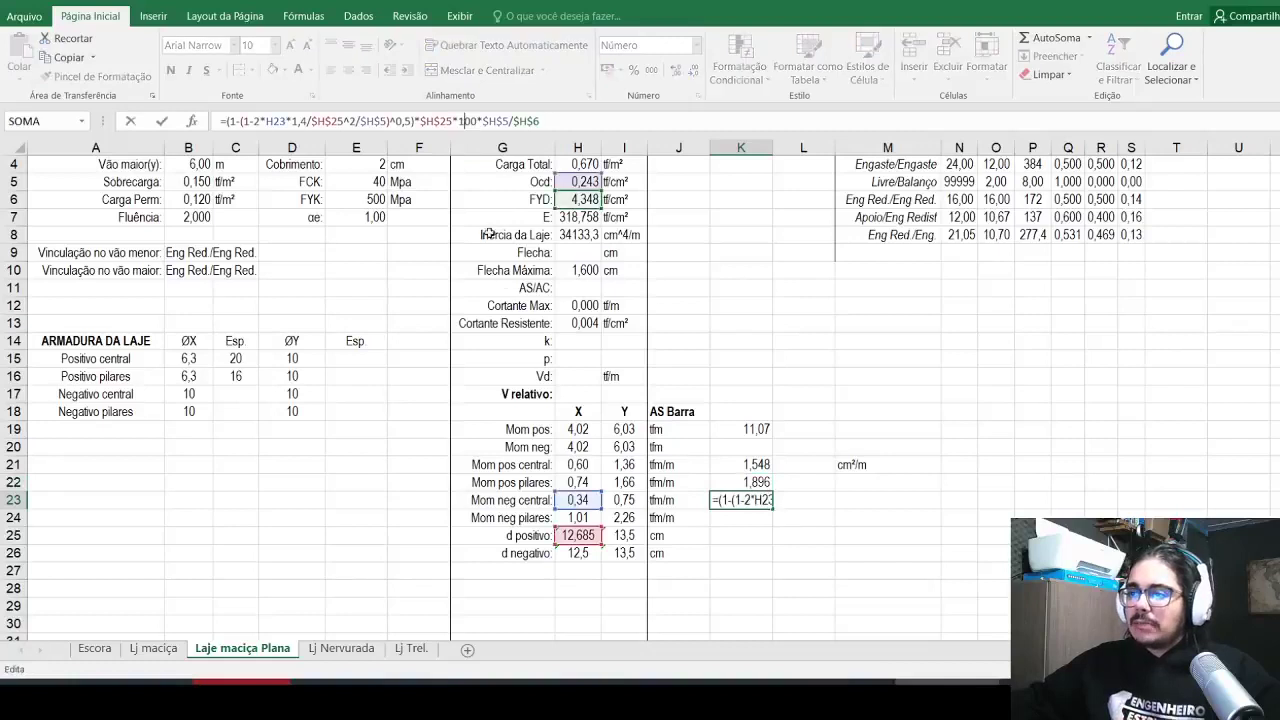
{"action": "scroll", "coordinate": [516, 362], "scroll_direction": "up", "scroll_amount": 1}
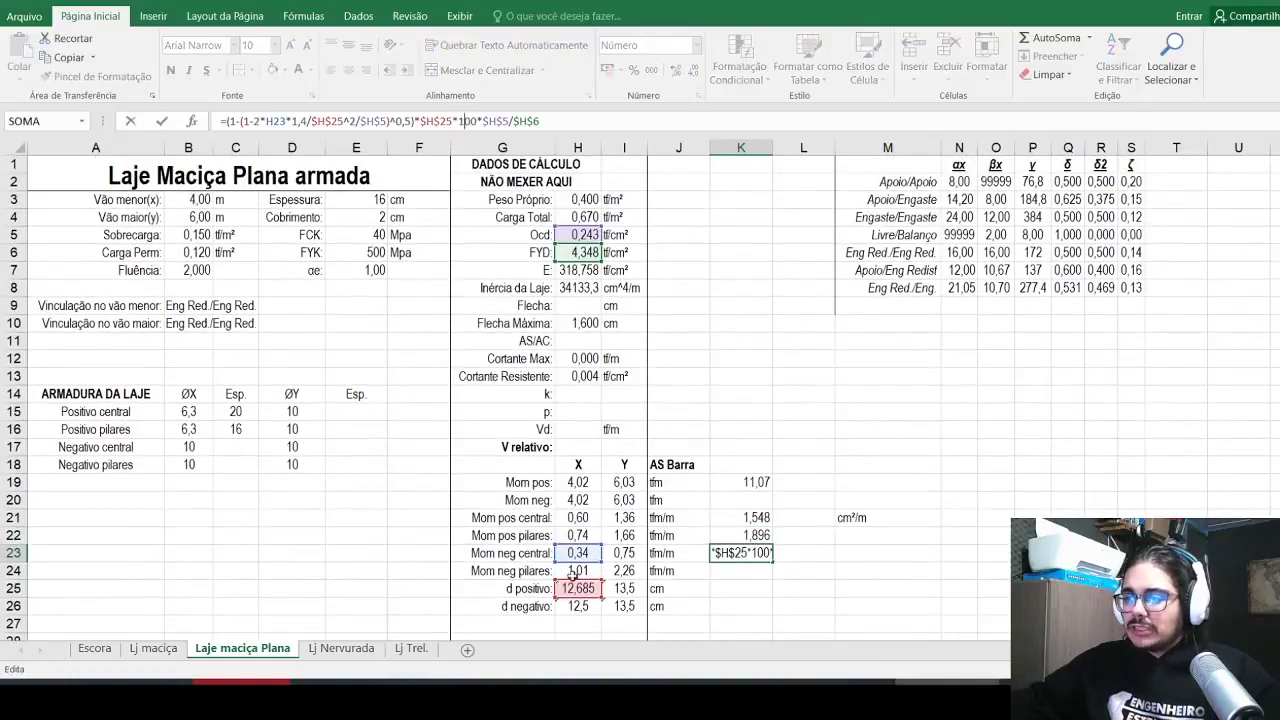
{"action": "scroll", "coordinate": [573, 571], "scroll_direction": "down", "scroll_amount": 1}
{"action": "scroll", "coordinate": [565, 565], "scroll_direction": "up", "scroll_amount": 1}
{"action": "scroll", "coordinate": [558, 561], "scroll_direction": "right", "scroll_amount": 1}
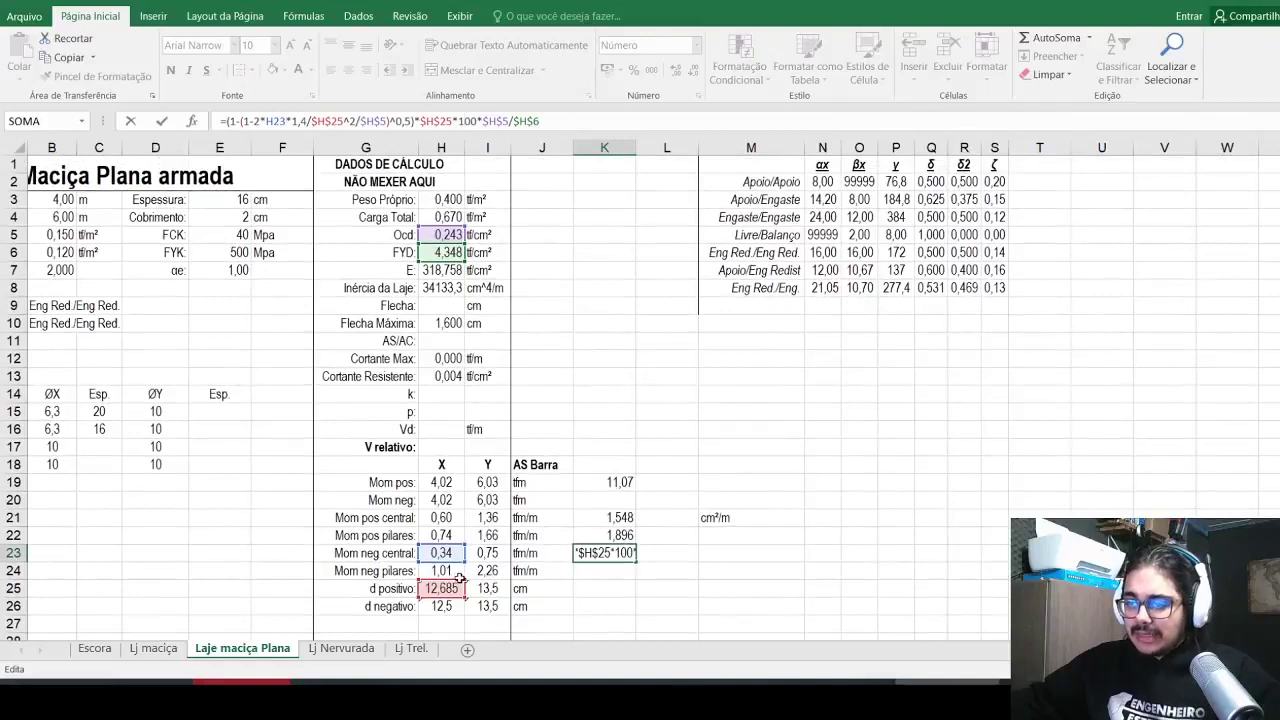
{"action": "left_click_drag", "start_coordinate": [463, 588], "coordinate": [463, 606]}
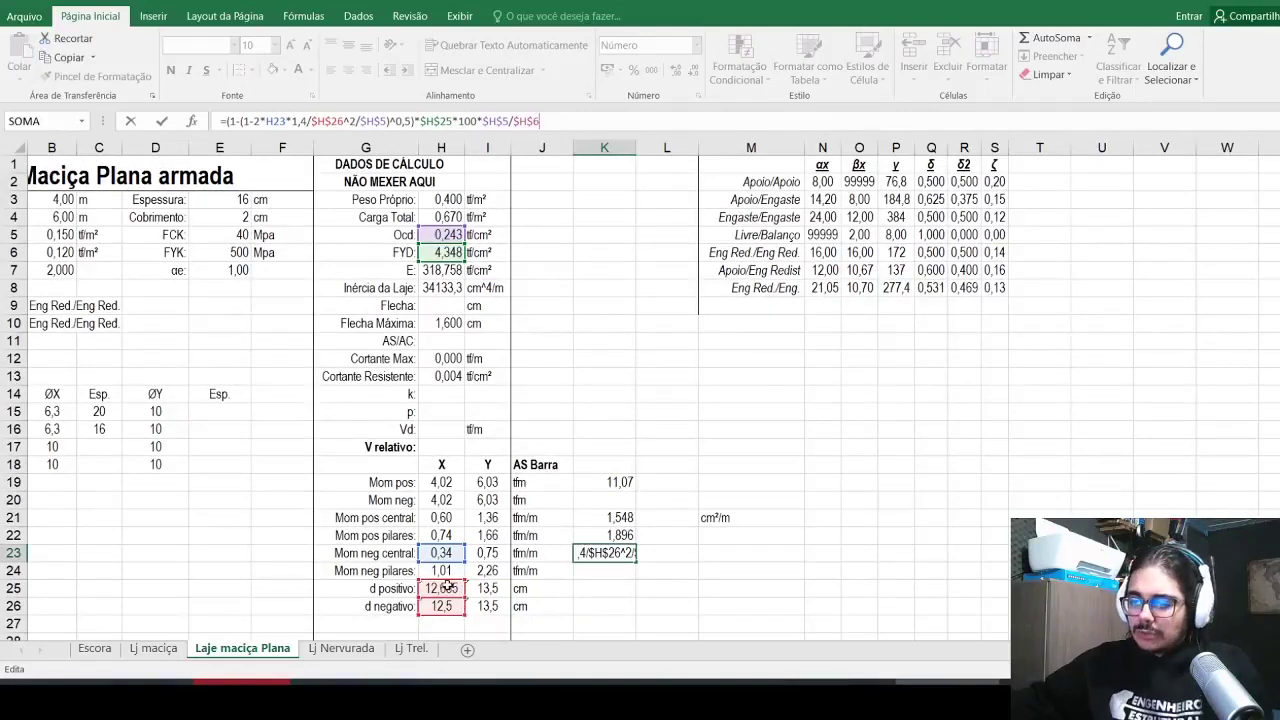
{"action": "left_click_drag", "start_coordinate": [453, 580], "coordinate": [456, 608]}
{"action": "scroll", "coordinate": [309, 474], "scroll_direction": "left", "scroll_amount": 2}
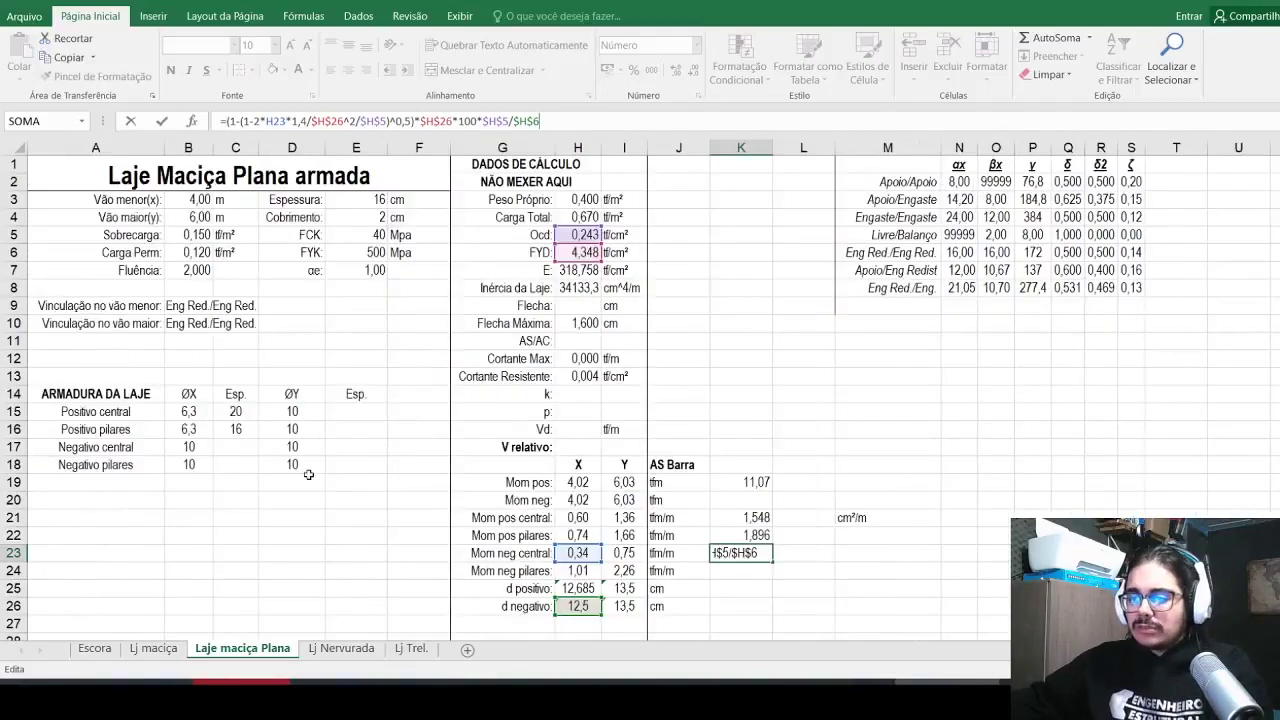
{"action": "key", "text": "Return"}
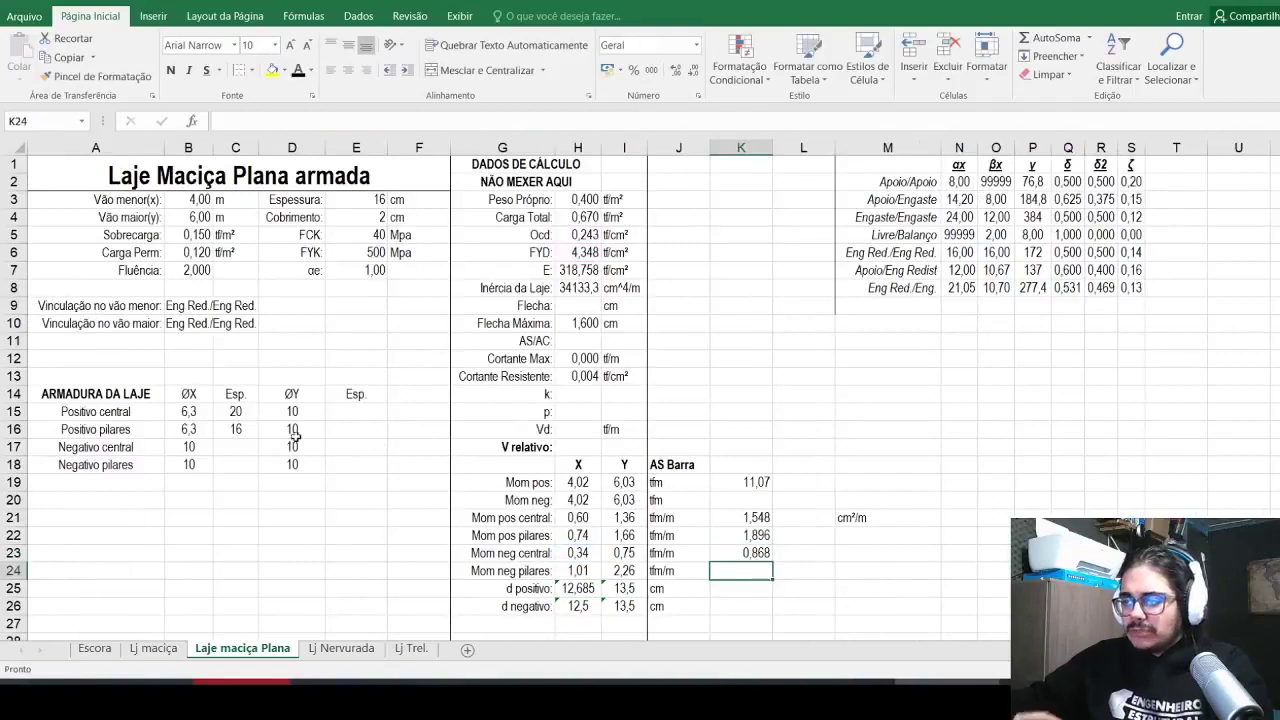
Step: Fill the X spacing formula from C16 down to C17 and set the Negativo central X bar diameter to 5
{"action": "scroll", "coordinate": [258, 407], "scroll_direction": "down", "scroll_amount": 1}
{"action": "left_click", "coordinate": [240, 378]}
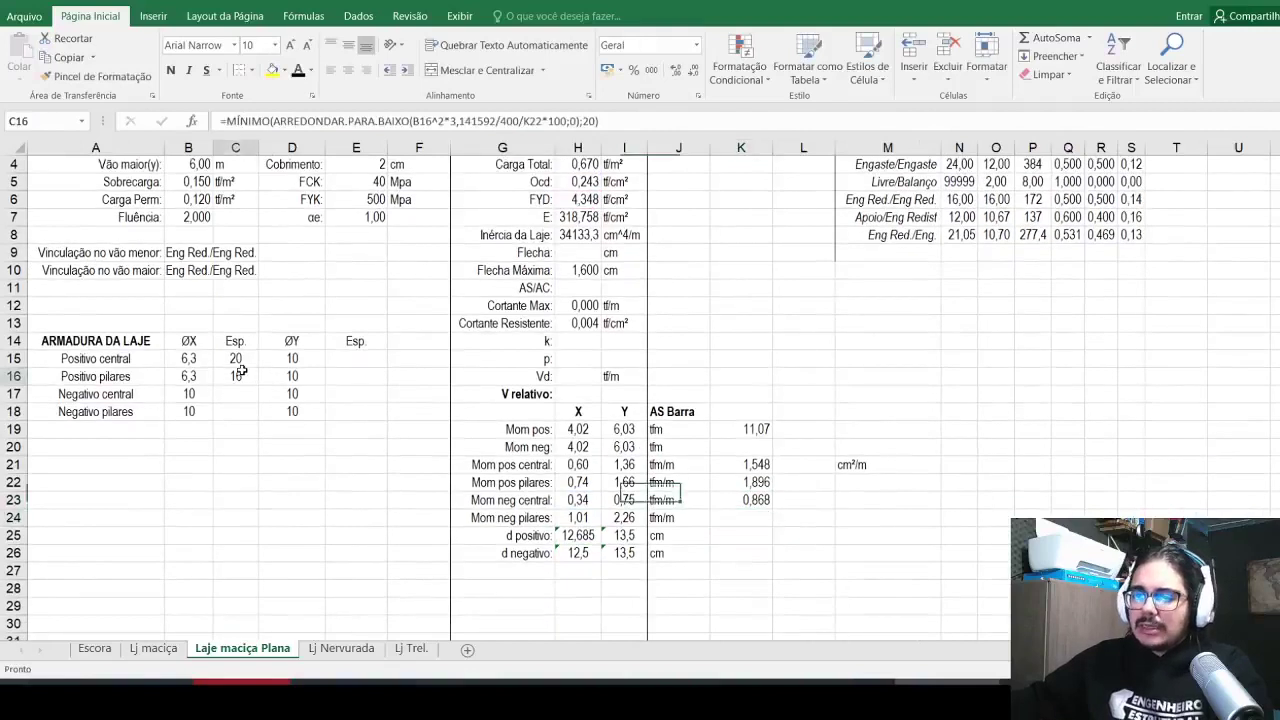
{"action": "left_click_drag", "start_coordinate": [257, 383], "coordinate": [256, 400]}
{"action": "left_click", "coordinate": [195, 394]}
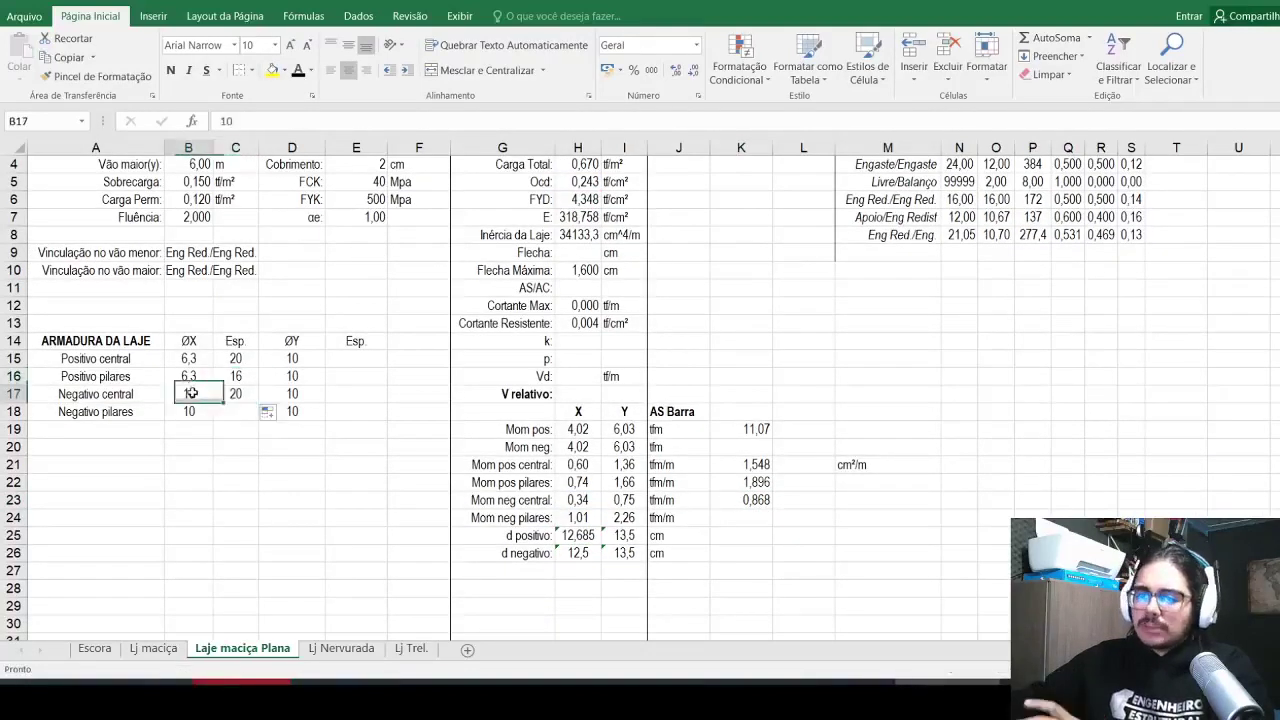
{"action": "type", "text": "5"}
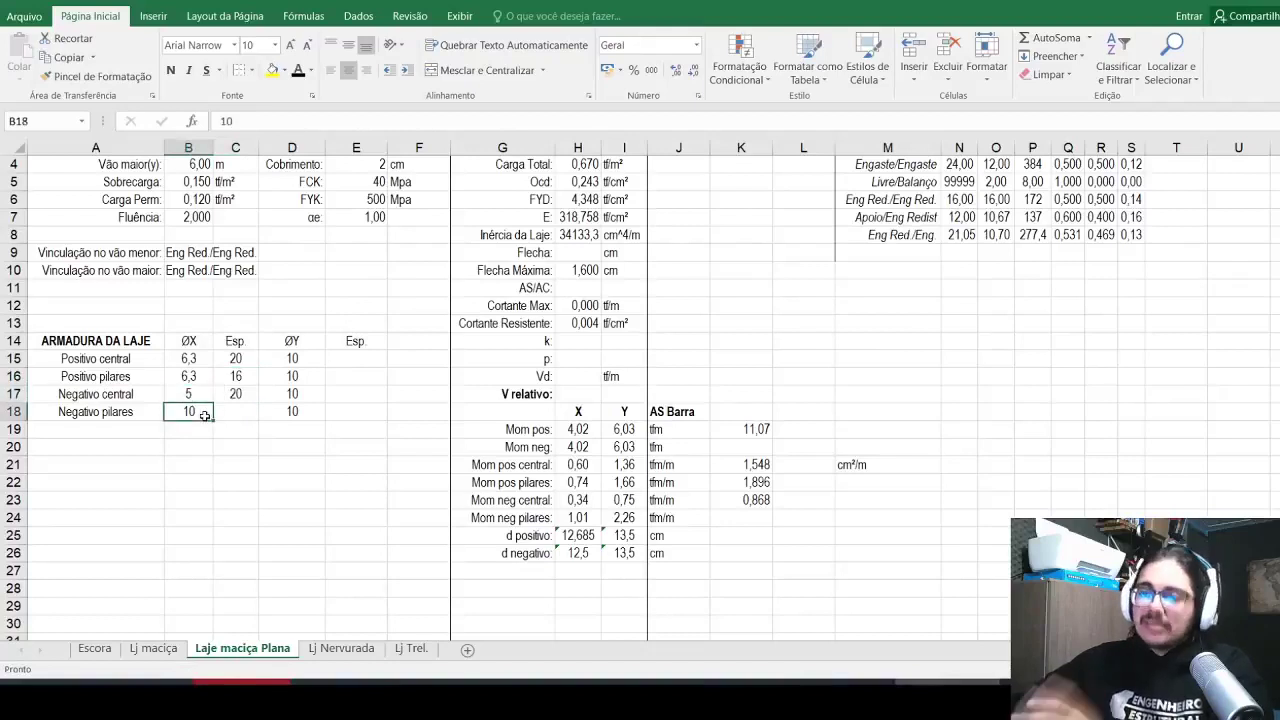
{"action": "key", "text": "ctrl+Return"}
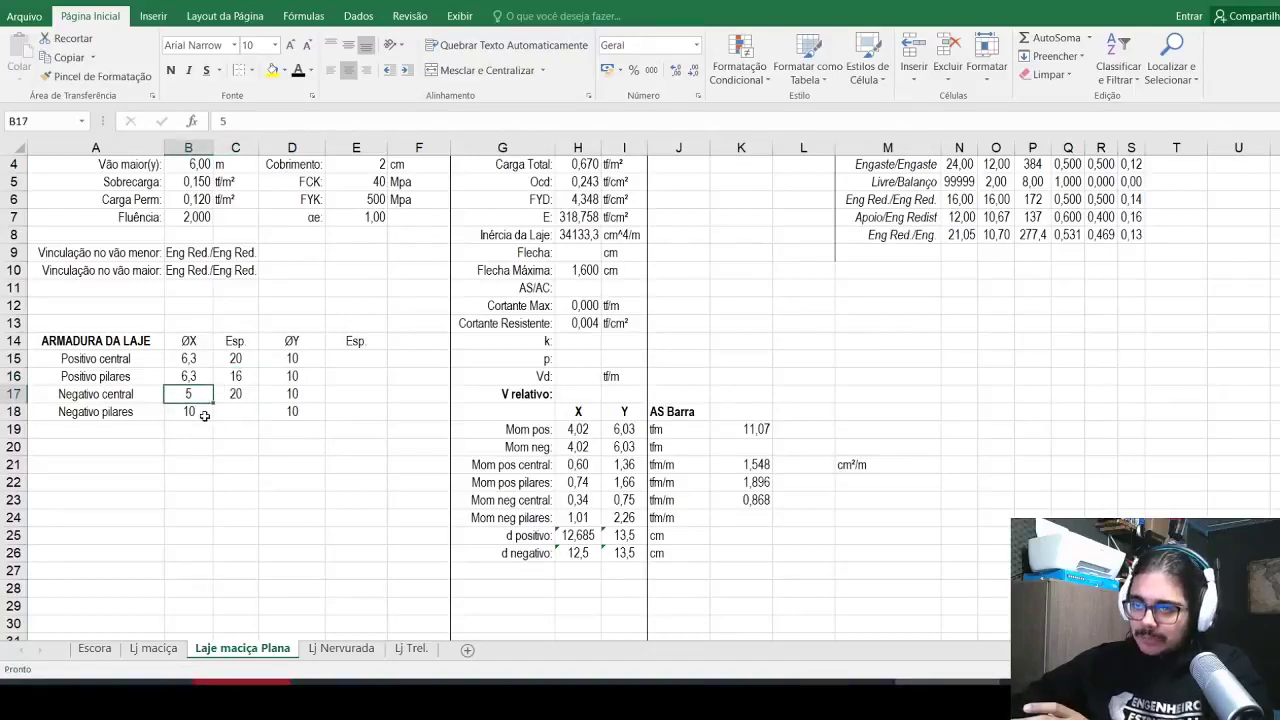
Step: Wrap the K21 steel area formula in MÁXIMO with a minimum area of 0,1*E3 as the second argument
{"action": "left_click", "coordinate": [740, 463]}
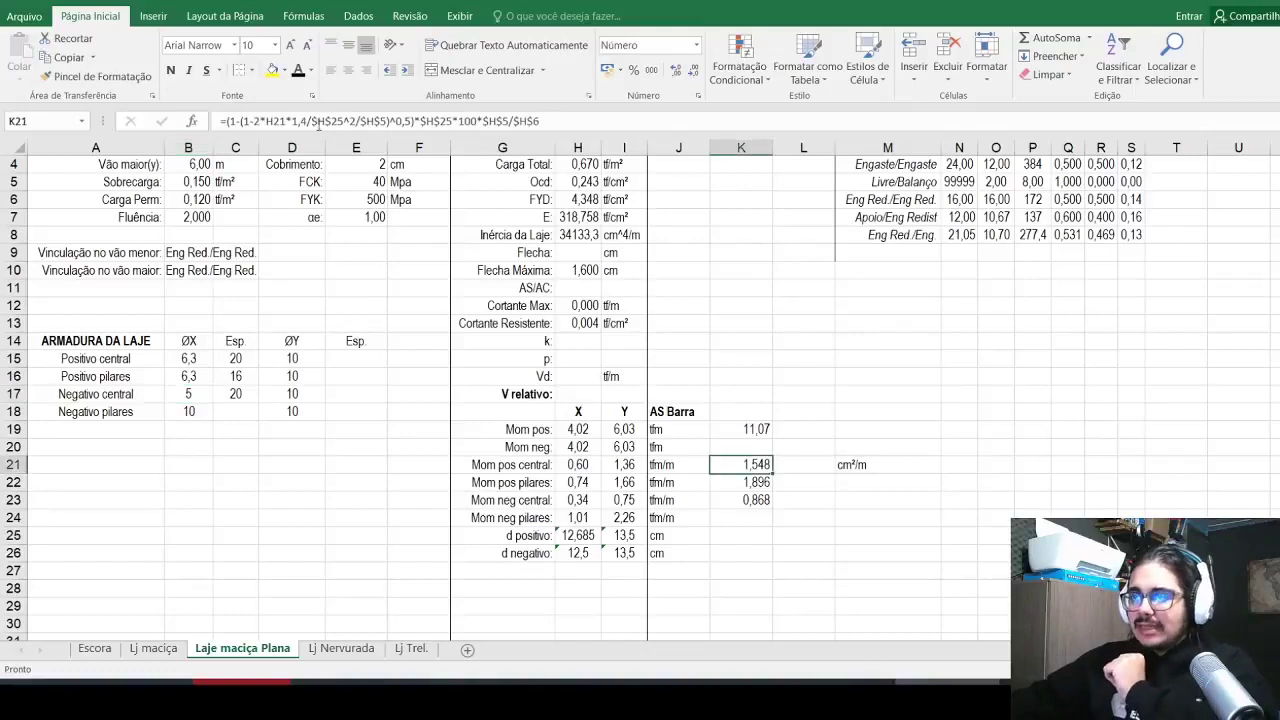
{"action": "left_click", "coordinate": [222, 121]}
{"action": "type", "text": "máximo("}
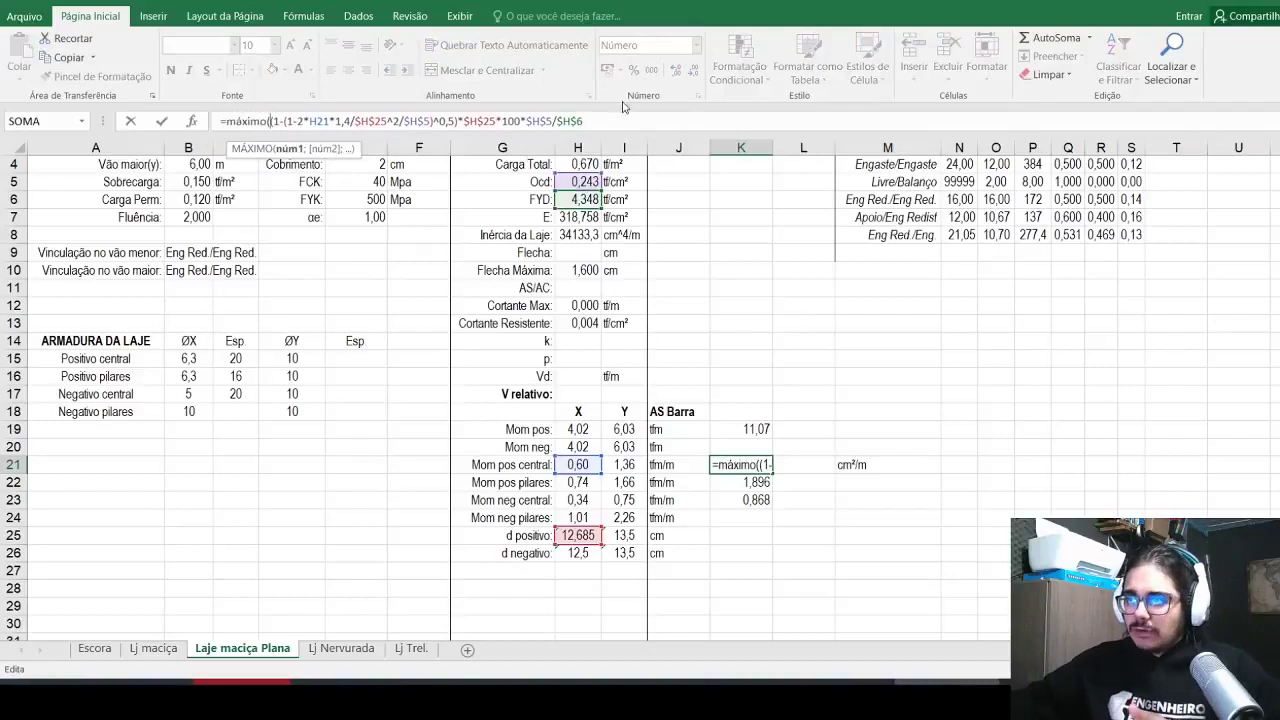
{"action": "type", "text": ";"}
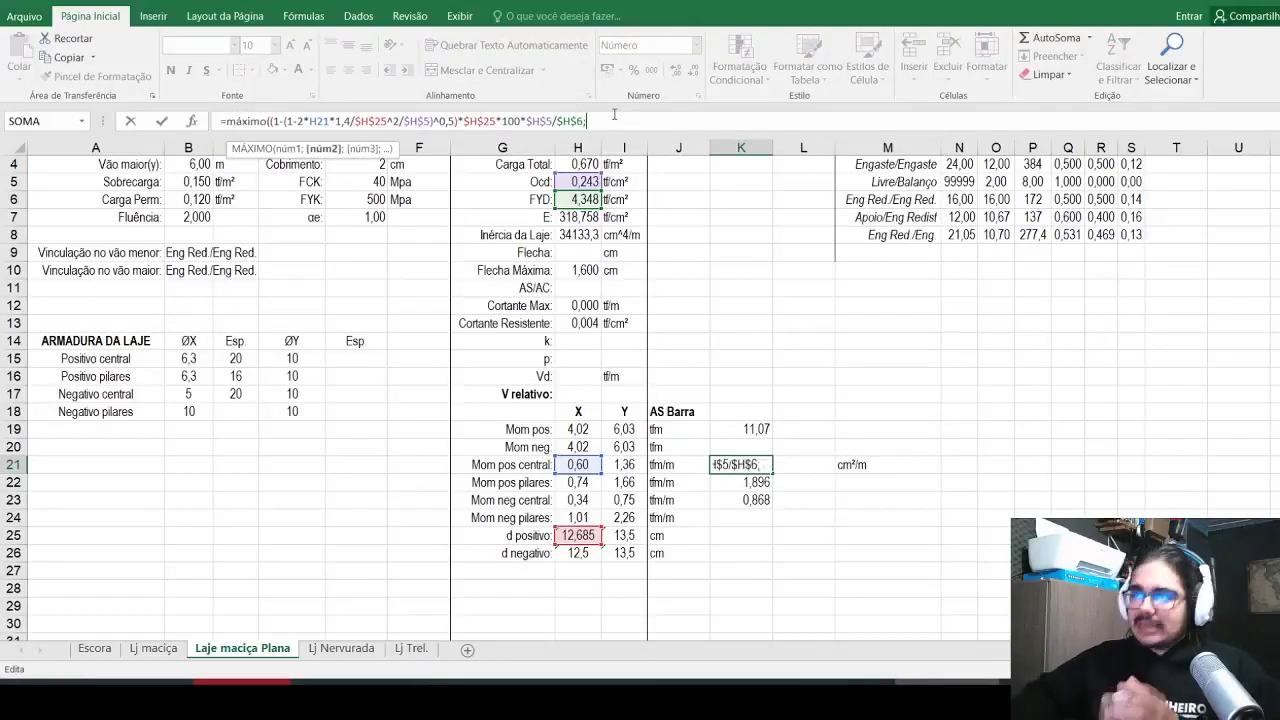
{"action": "scroll", "coordinate": [487, 126], "scroll_direction": "up", "scroll_amount": 1}
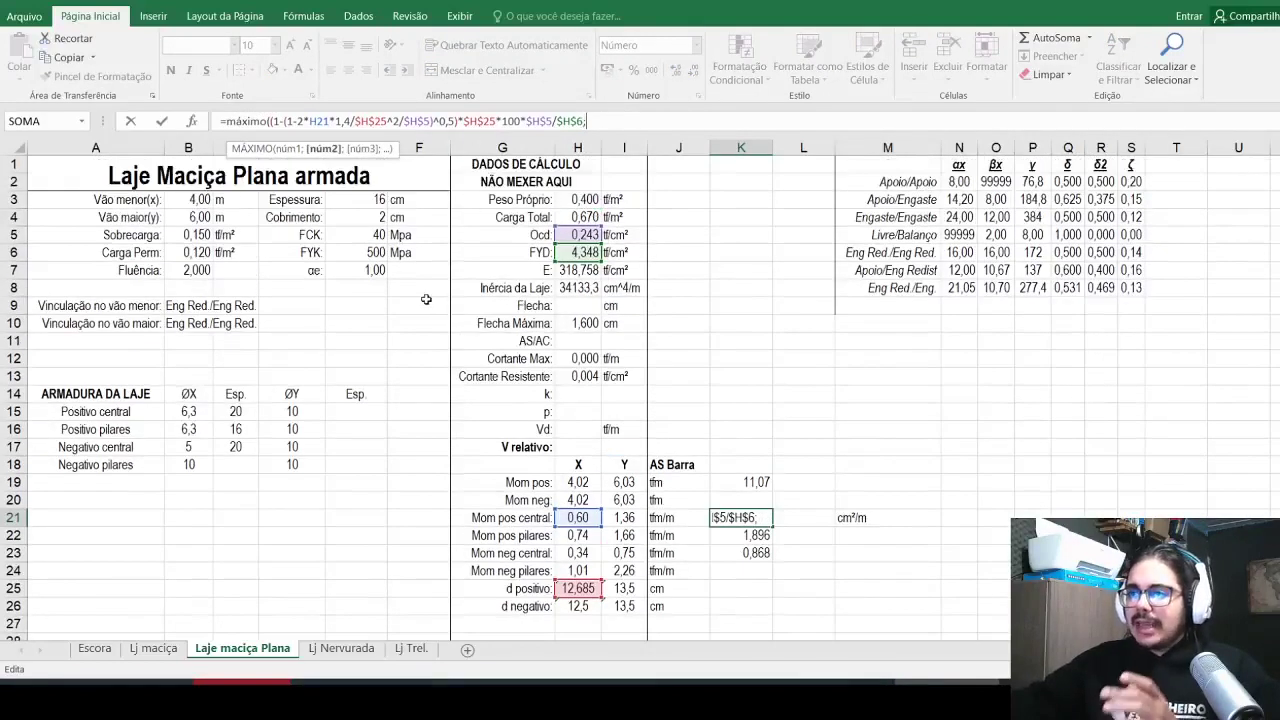
{"action": "type", "text": "0,1*9"}
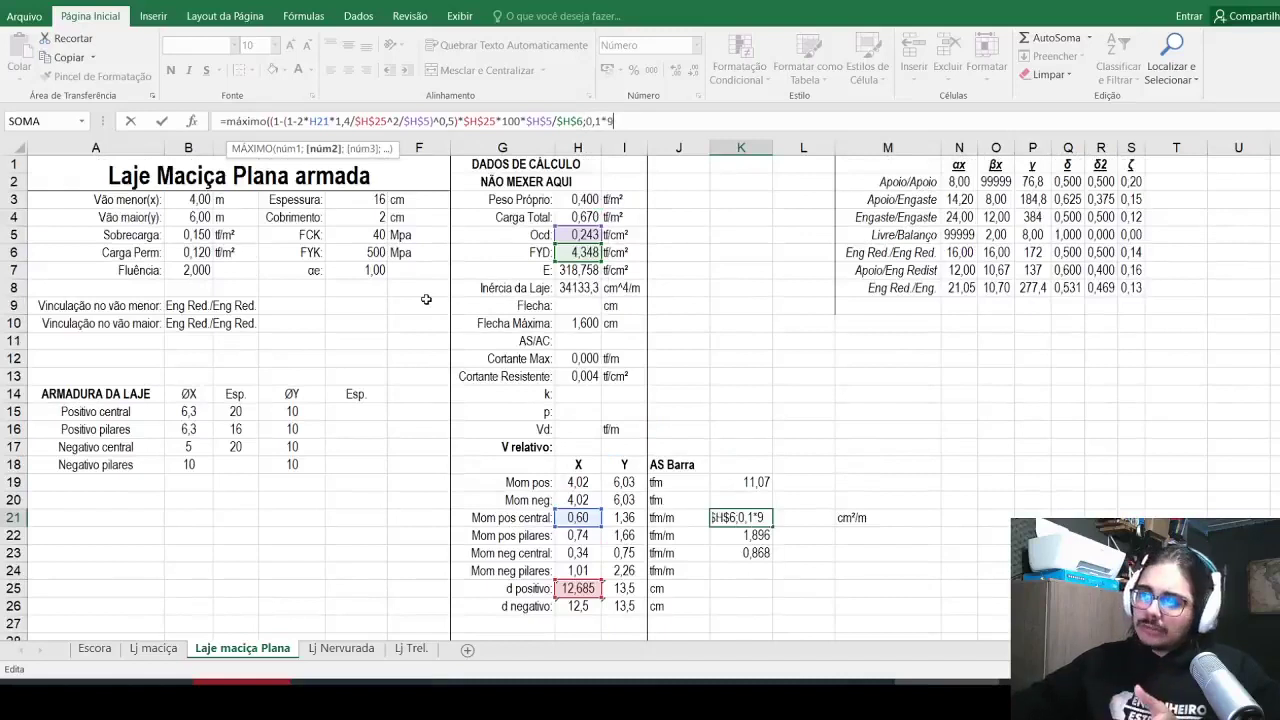
{"action": "key", "text": "BackSpace"}
{"action": "left_click", "coordinate": [356, 200]}
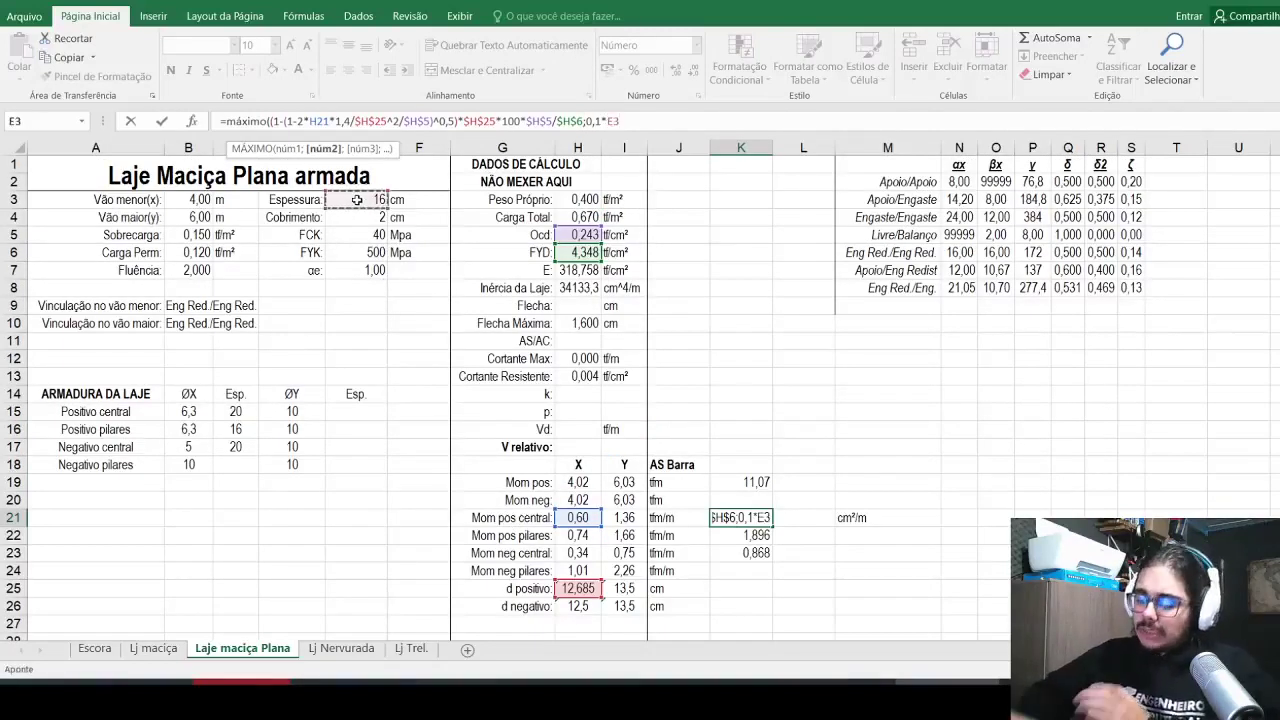
{"action": "type", "text": ")"}
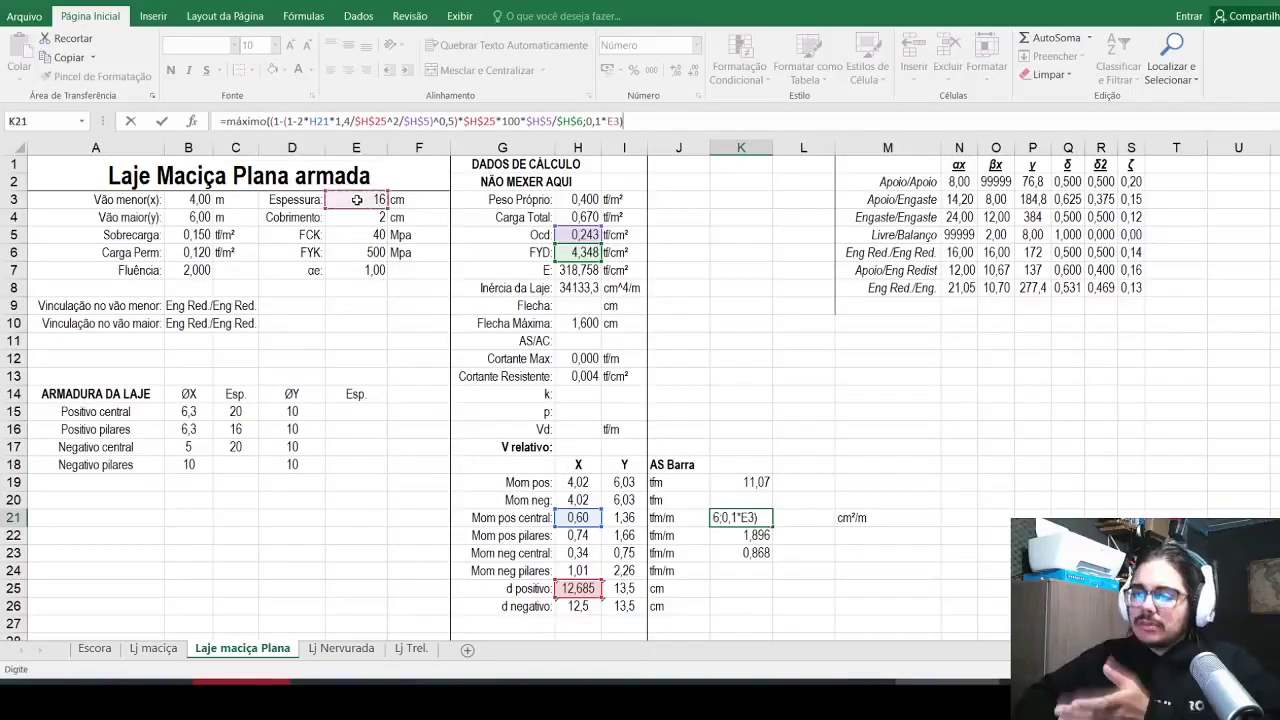
{"action": "key", "text": "Return"}
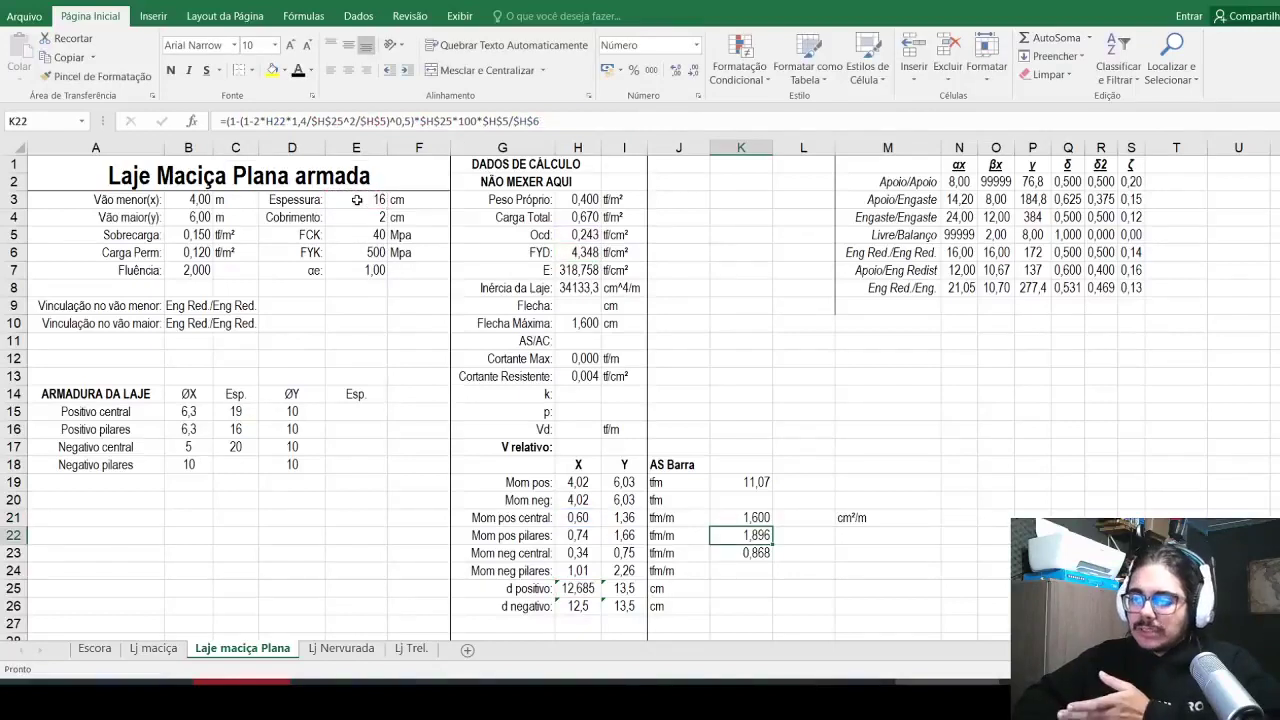
Step: Wrap the K22 steel area formula in MÁXIMO with 1,6 as the second argument
{"action": "left_click", "coordinate": [227, 121]}
{"action": "type", "text": "máxim"}
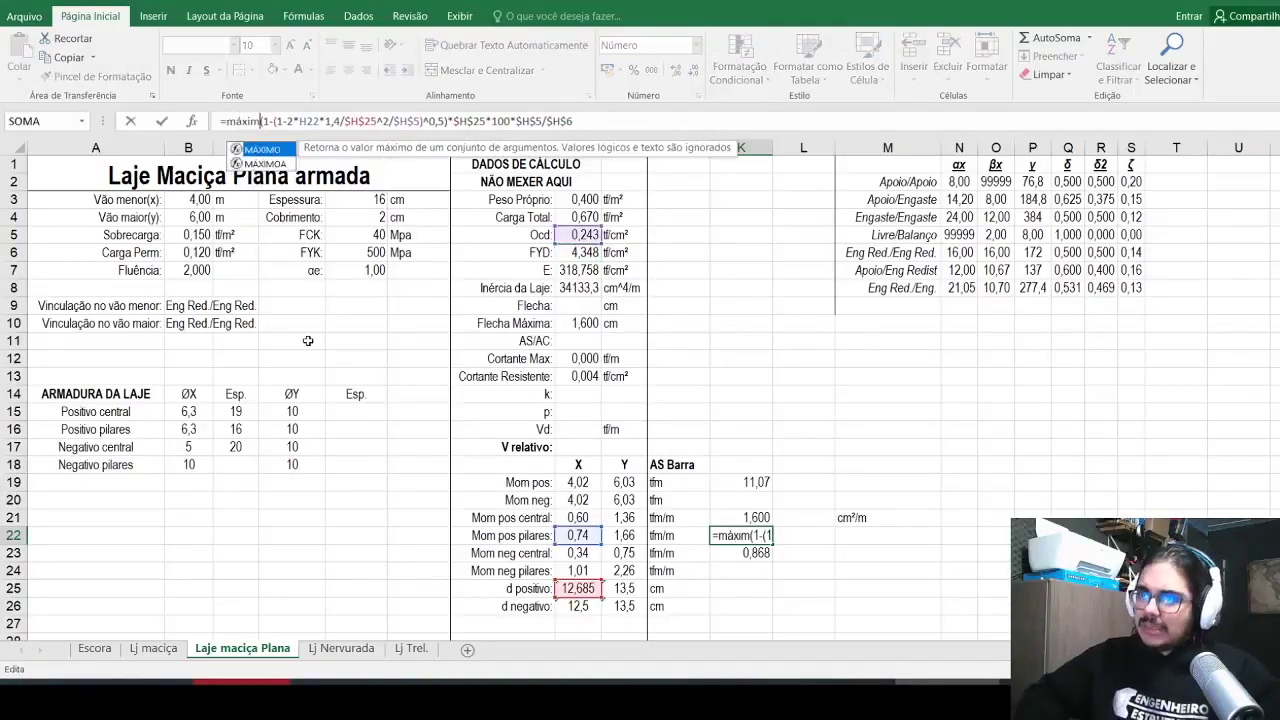
{"action": "type", "text": "o("}
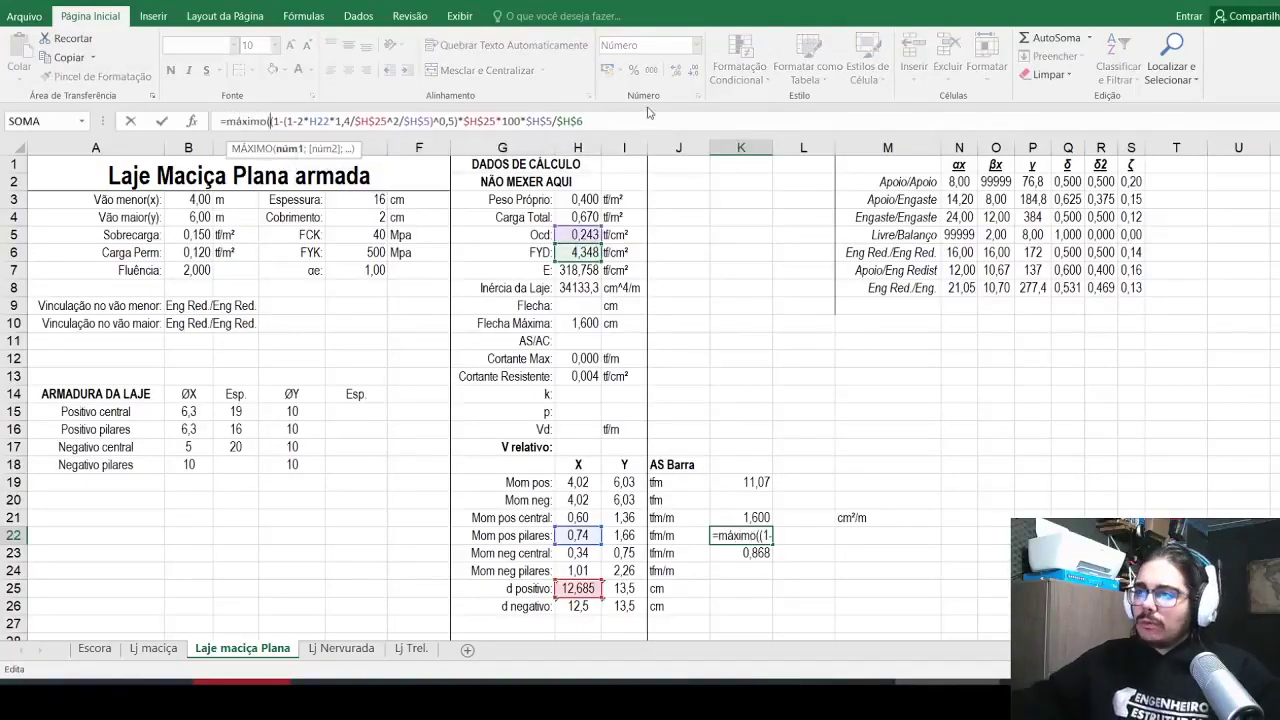
{"action": "left_click", "coordinate": [643, 121]}
{"action": "type", "text": ";1,6"}
{"action": "key", "text": "Return"}
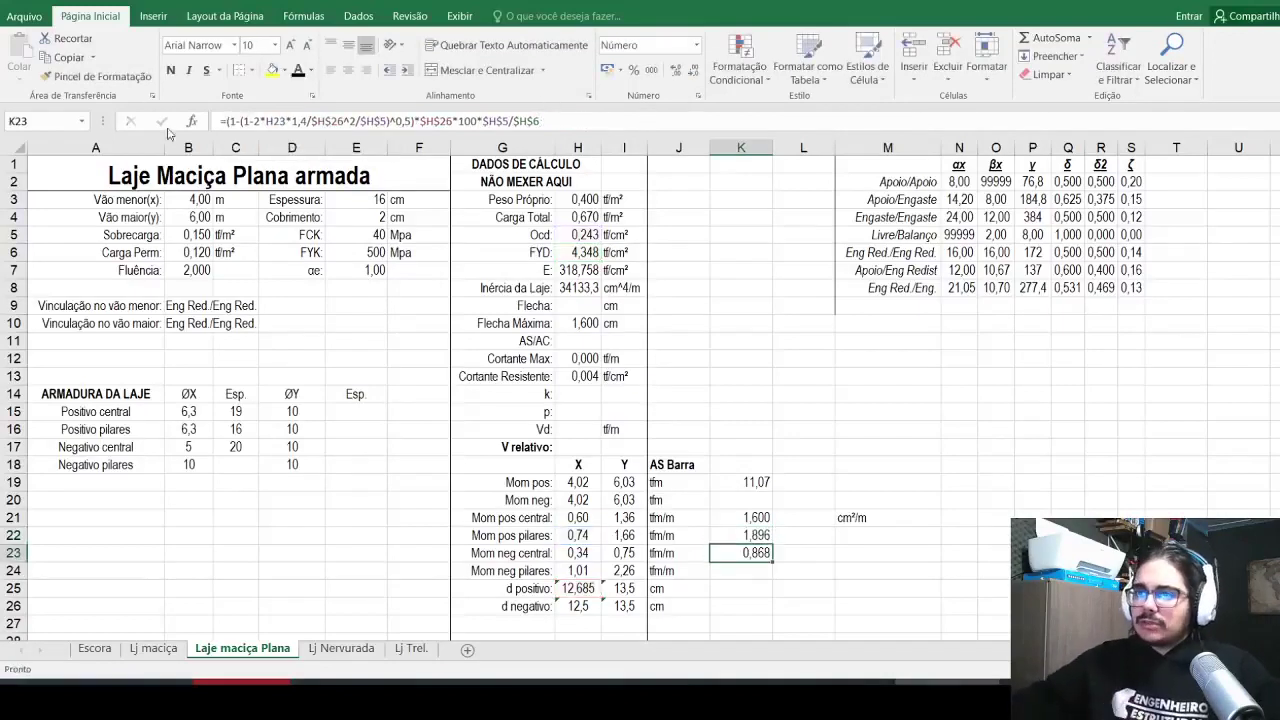
Step: Wrap the K23 steel area formula in MÁXIMO with E3*0,1 as the minimum area in the second argument
{"action": "left_click", "coordinate": [227, 122]}
{"action": "type", "text": "máximo"}
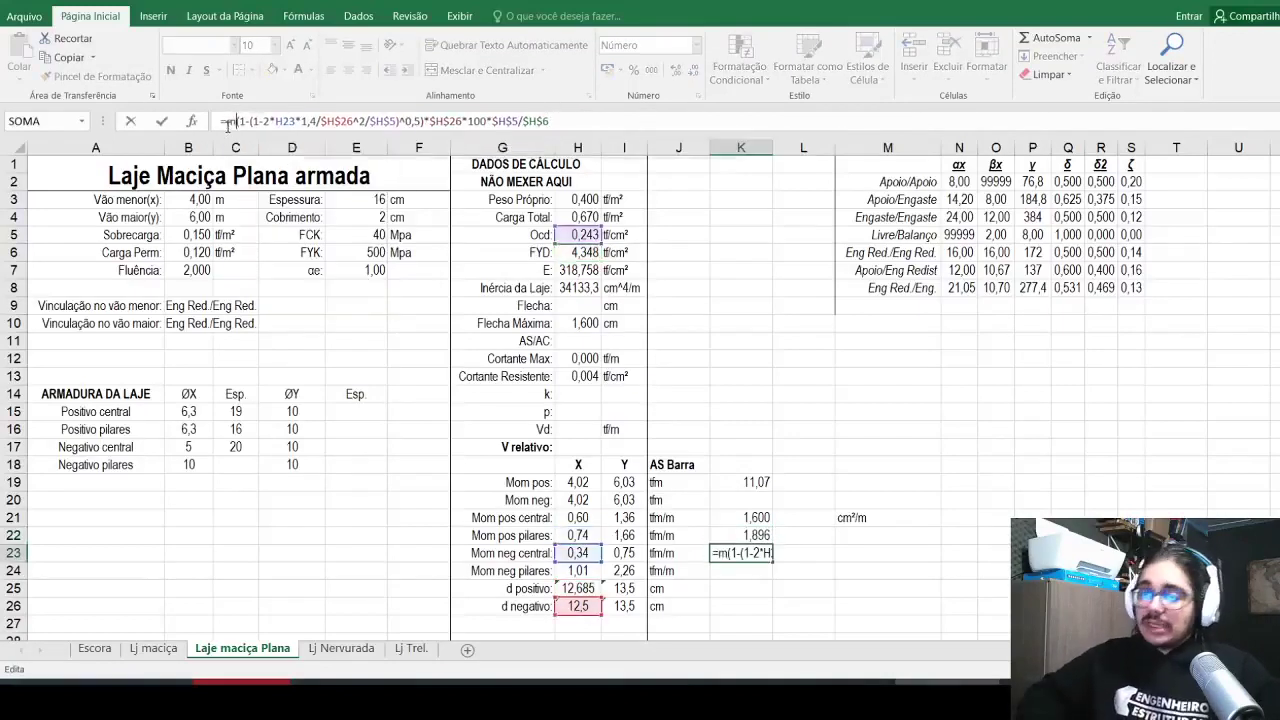
{"action": "type", "text": "("}
{"action": "left_click", "coordinate": [678, 121]}
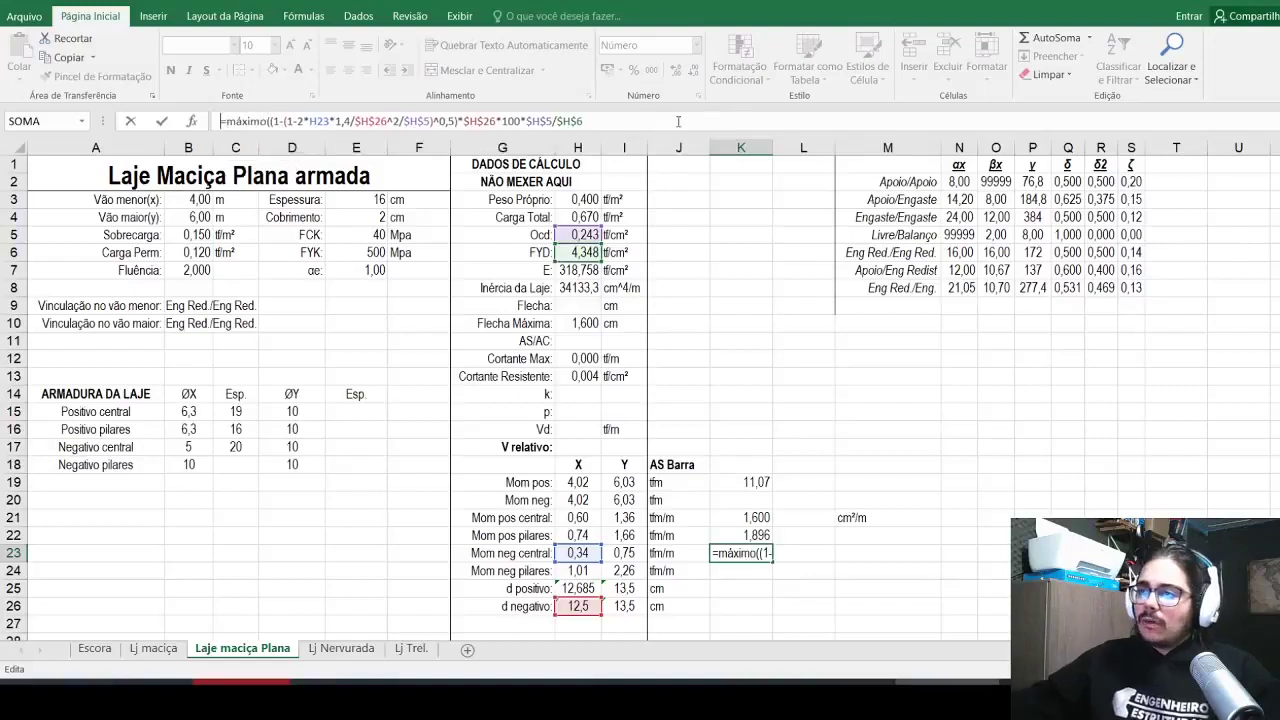
{"action": "type", "text": ";"}
{"action": "left_click", "coordinate": [357, 197]}
{"action": "type", "text": "*0,1"}
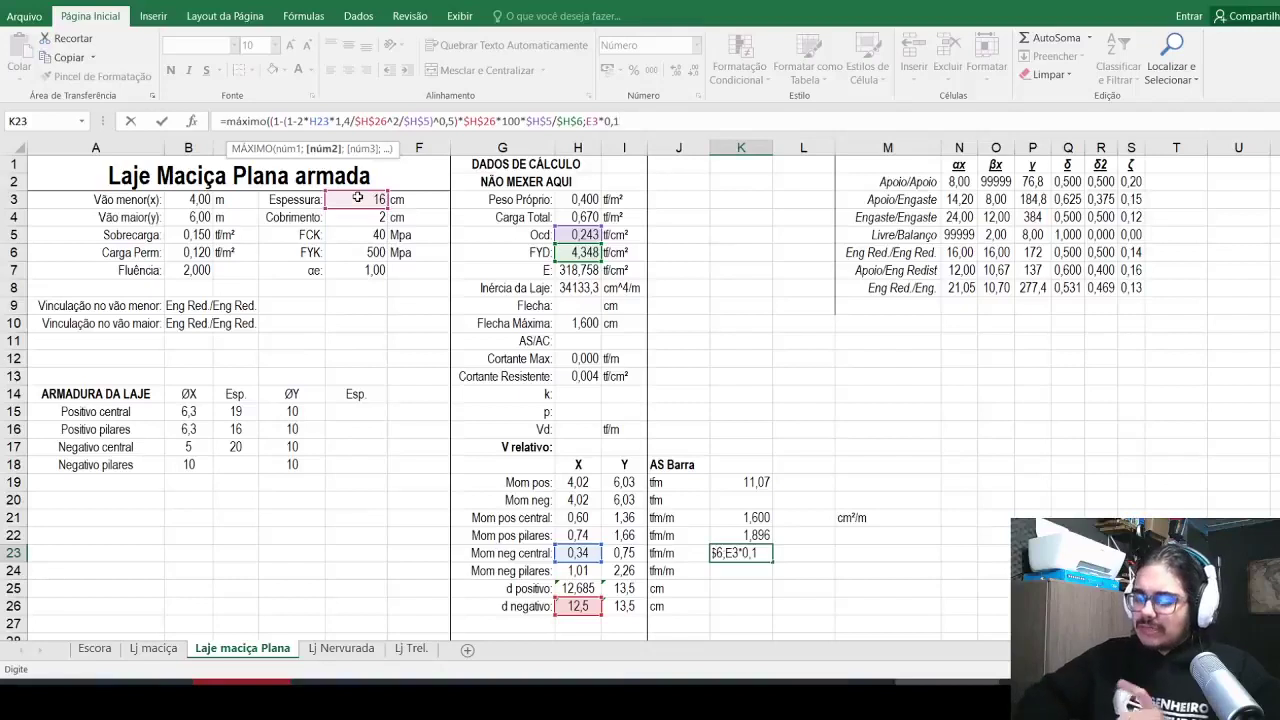
{"action": "key", "text": "Return"}
Step: Replace the fixed 1,6 minimum in the K22 formula with 0,1*E3
{"action": "key", "text": "Up"}
{"action": "key", "text": "Up"}
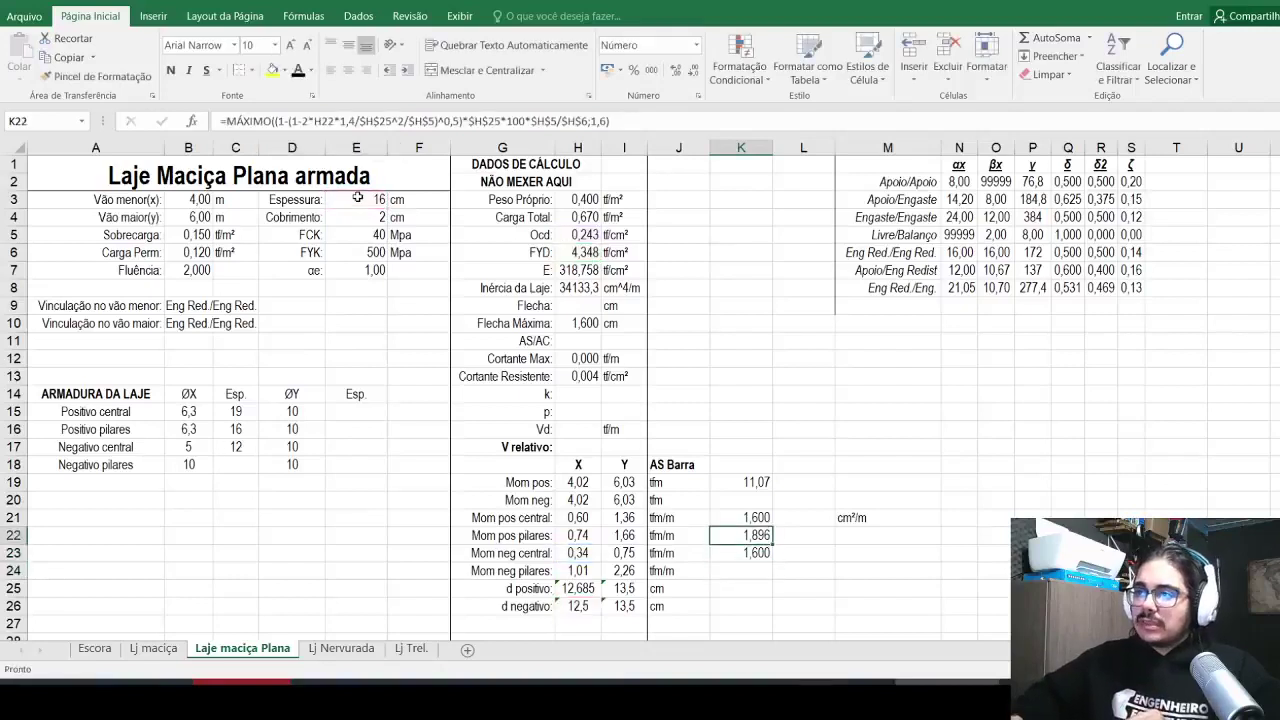
{"action": "left_click", "coordinate": [606, 121]}
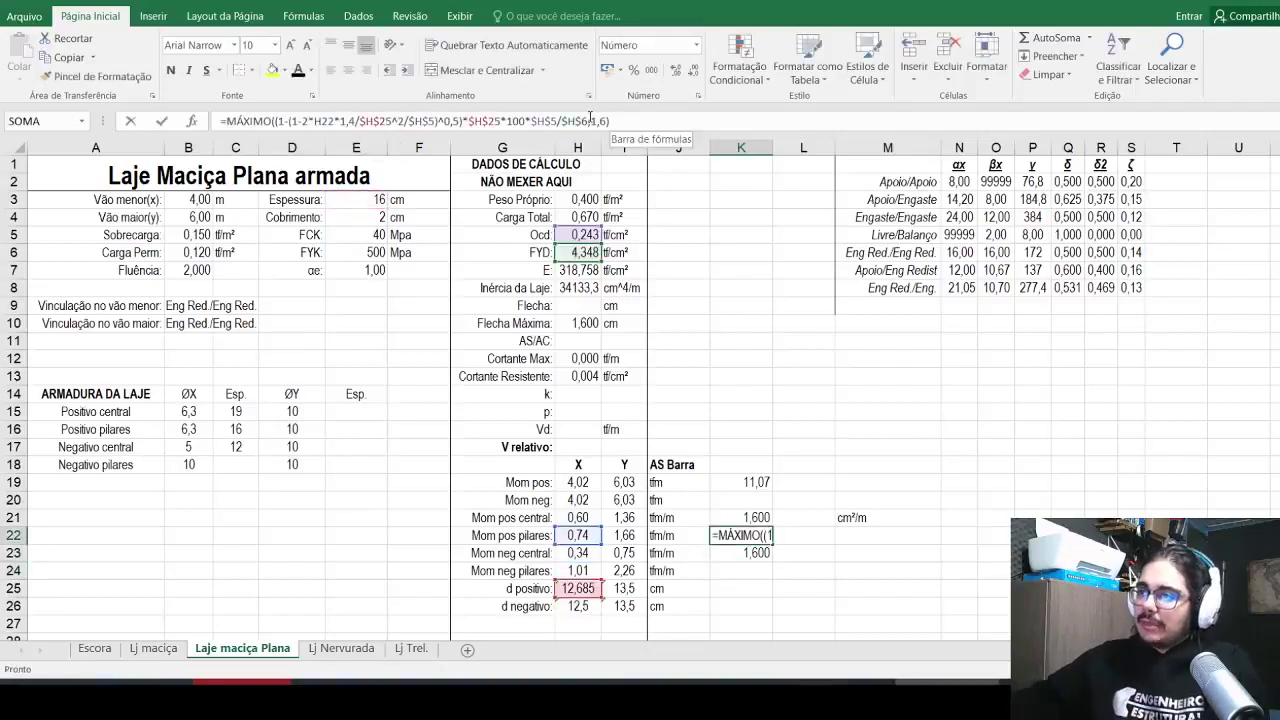
{"action": "double_click", "coordinate": [600, 121]}
{"action": "type", "text": "0,1*"}
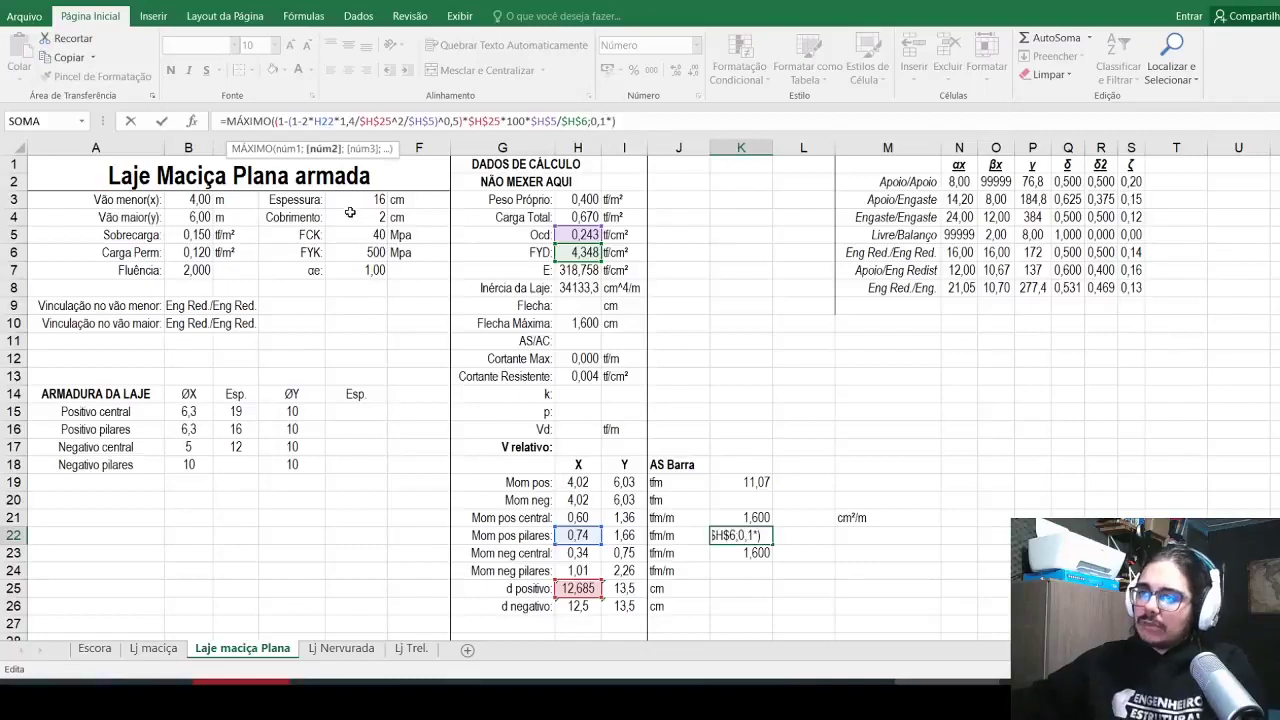
{"action": "left_click", "coordinate": [358, 204]}
{"action": "key", "text": "Return"}
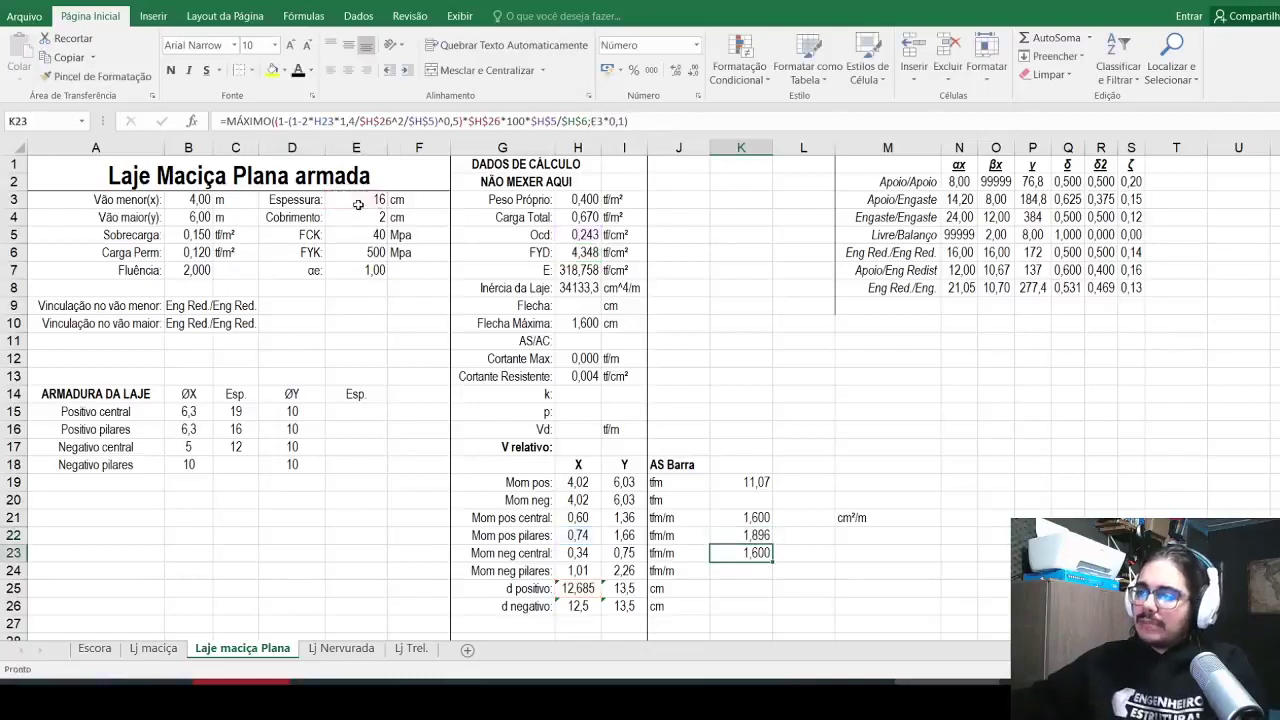
{"action": "key", "text": "Up"}
{"action": "key", "text": "Down"}
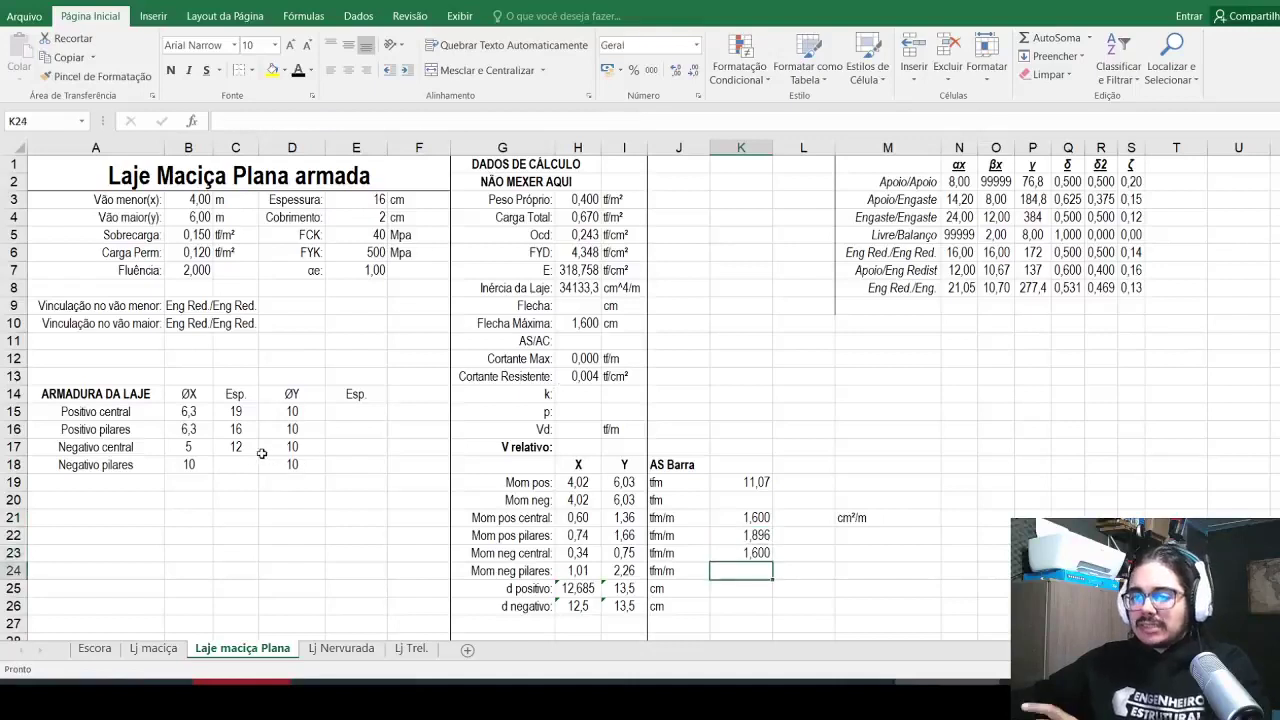
Step: Set the Negativo central X bar diameter to 6,3 and fill the K23 steel area formula down to K24
{"action": "left_click", "coordinate": [211, 447]}
{"action": "type", "text": "6,3"}
{"action": "key", "text": "Return"}
{"action": "left_click", "coordinate": [758, 553]}
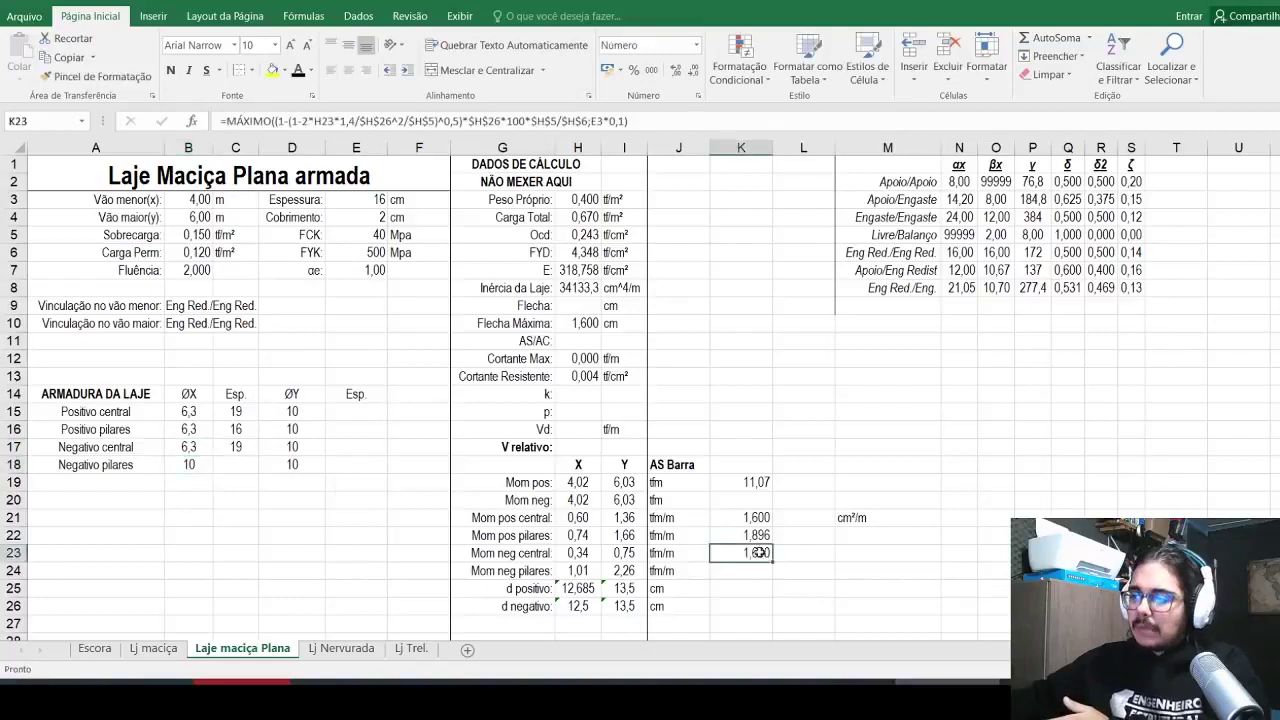
{"action": "left_click_drag", "start_coordinate": [772, 563], "coordinate": [767, 578]}
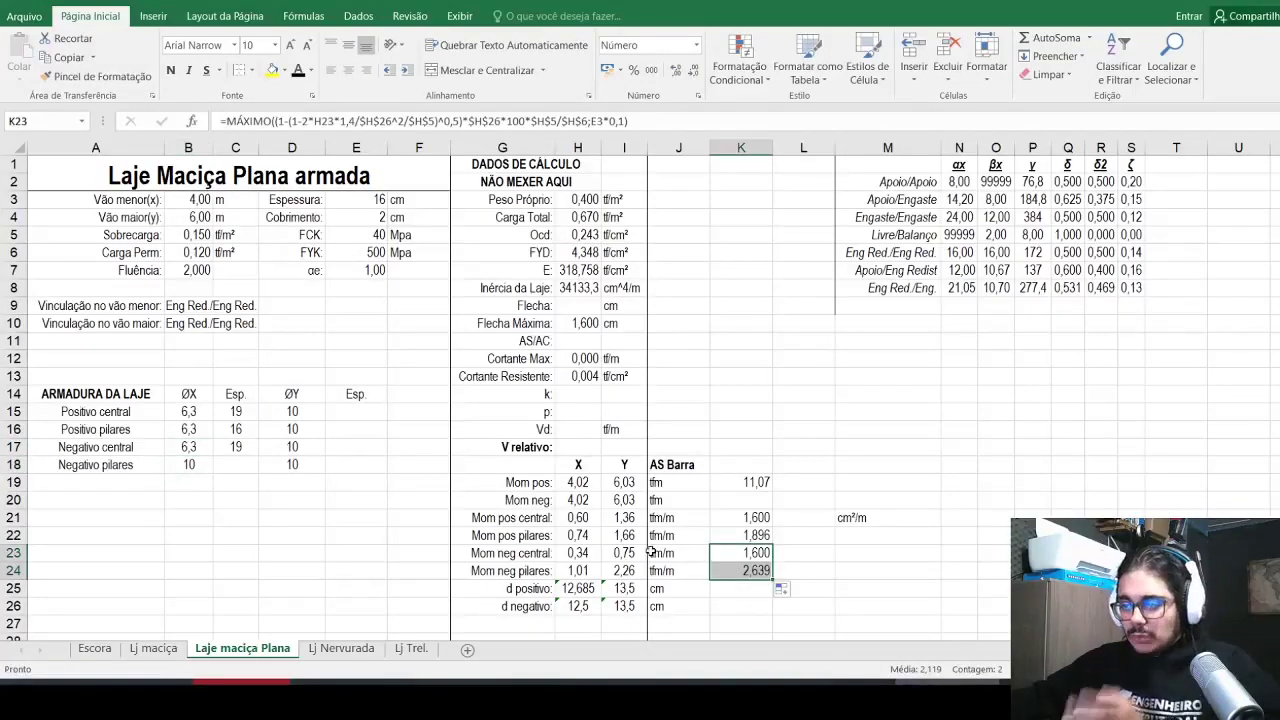
Step: Fill the X spacing formula from C17 down to C18 and set the Negativo pilares X bar diameter to 6,3
{"action": "left_click", "coordinate": [235, 449]}
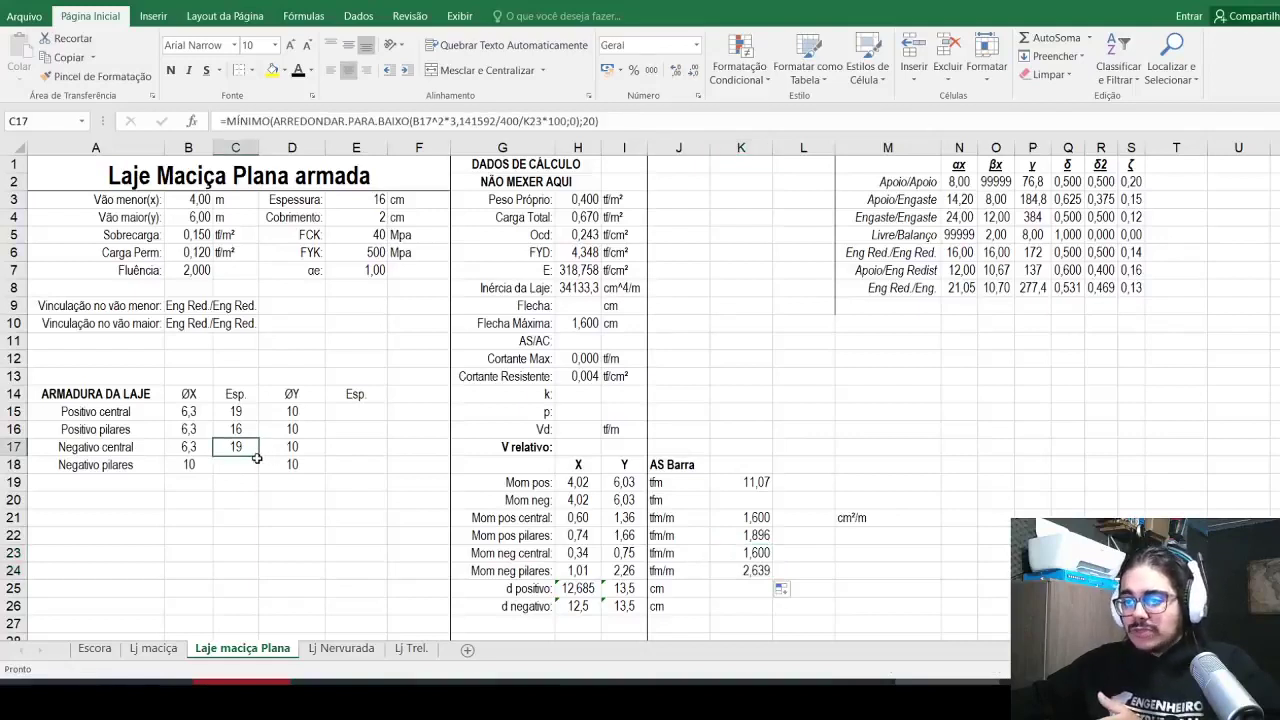
{"action": "left_click_drag", "start_coordinate": [259, 456], "coordinate": [262, 476]}
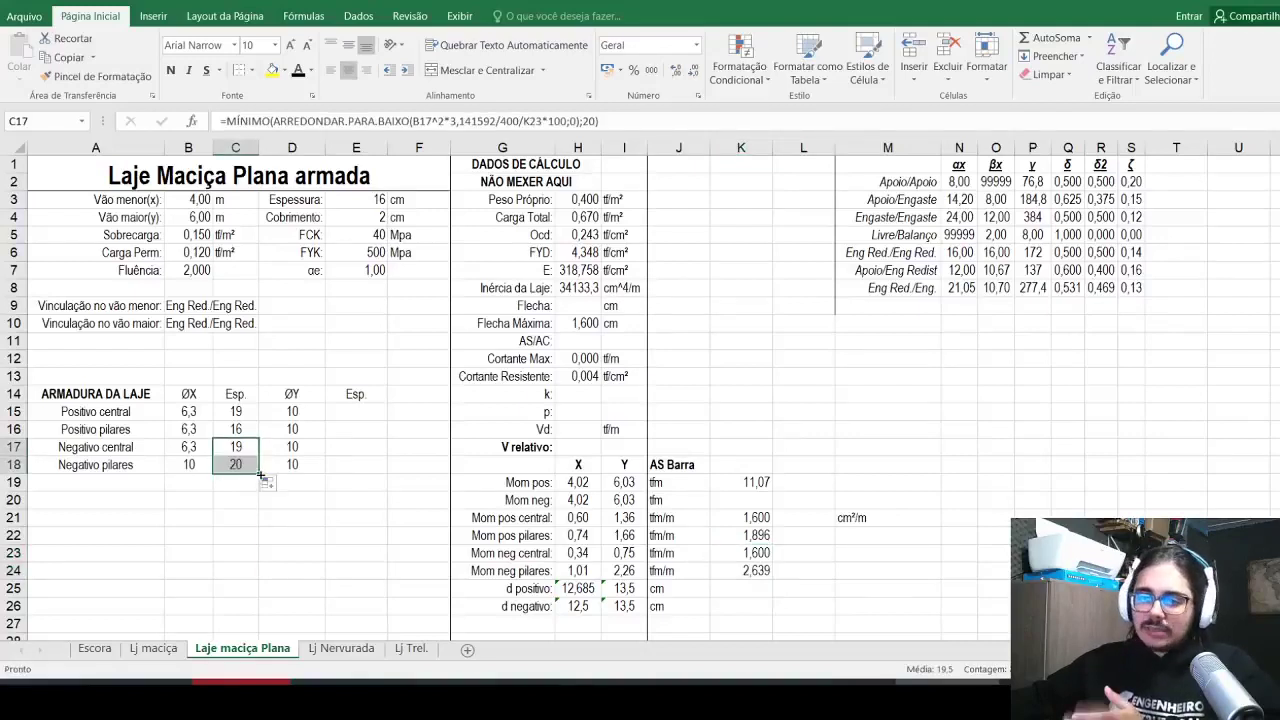
{"action": "left_click", "coordinate": [200, 466]}
{"action": "type", "text": "6,3"}
{"action": "key", "text": "Return"}
{"action": "left_click", "coordinate": [200, 466]}
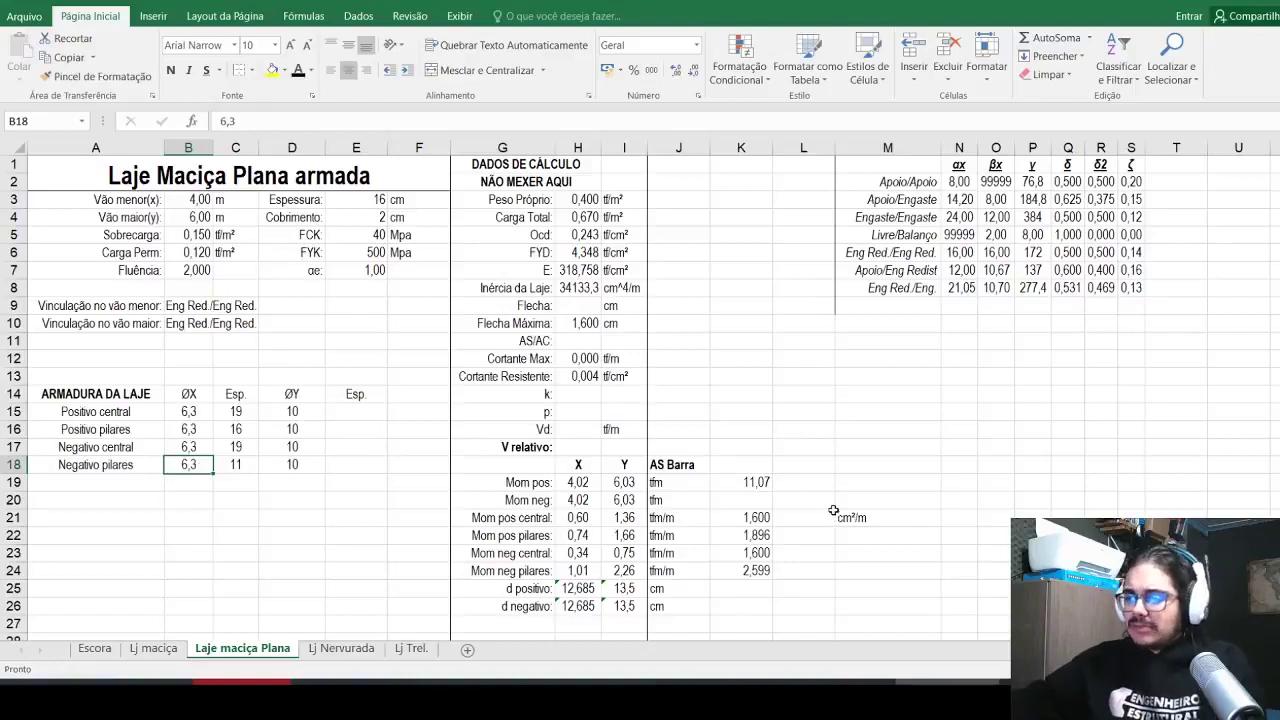
Step: Clear the leftover value in K19 and copy the K21 steel area formula to L21
{"action": "left_click", "coordinate": [745, 482]}
{"action": "key", "text": "Delete"}
{"action": "double_click", "coordinate": [734, 511]}
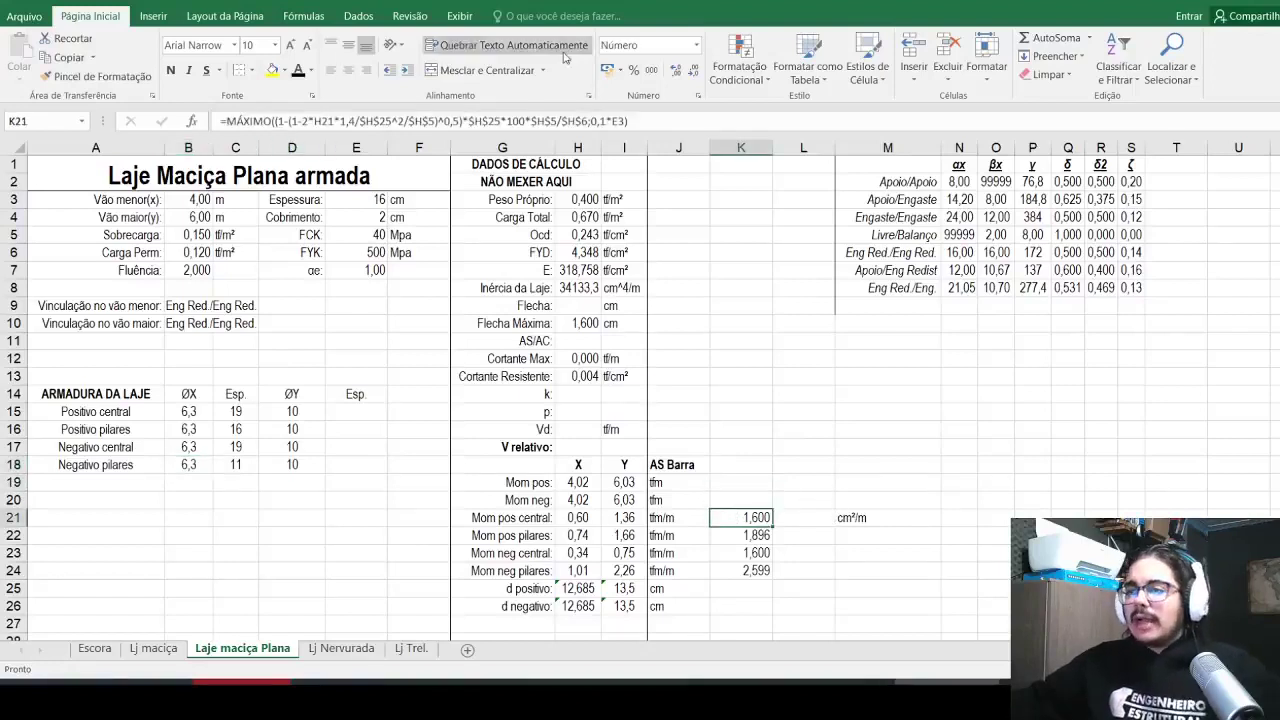
{"action": "triple_click", "coordinate": [206, 122]}
{"action": "key", "text": "Escape"}
{"action": "key", "text": "ctrl+c"}
{"action": "key", "text": "Right"}
{"action": "key", "text": "ctrl+v"}
{"action": "key", "text": "Escape"}
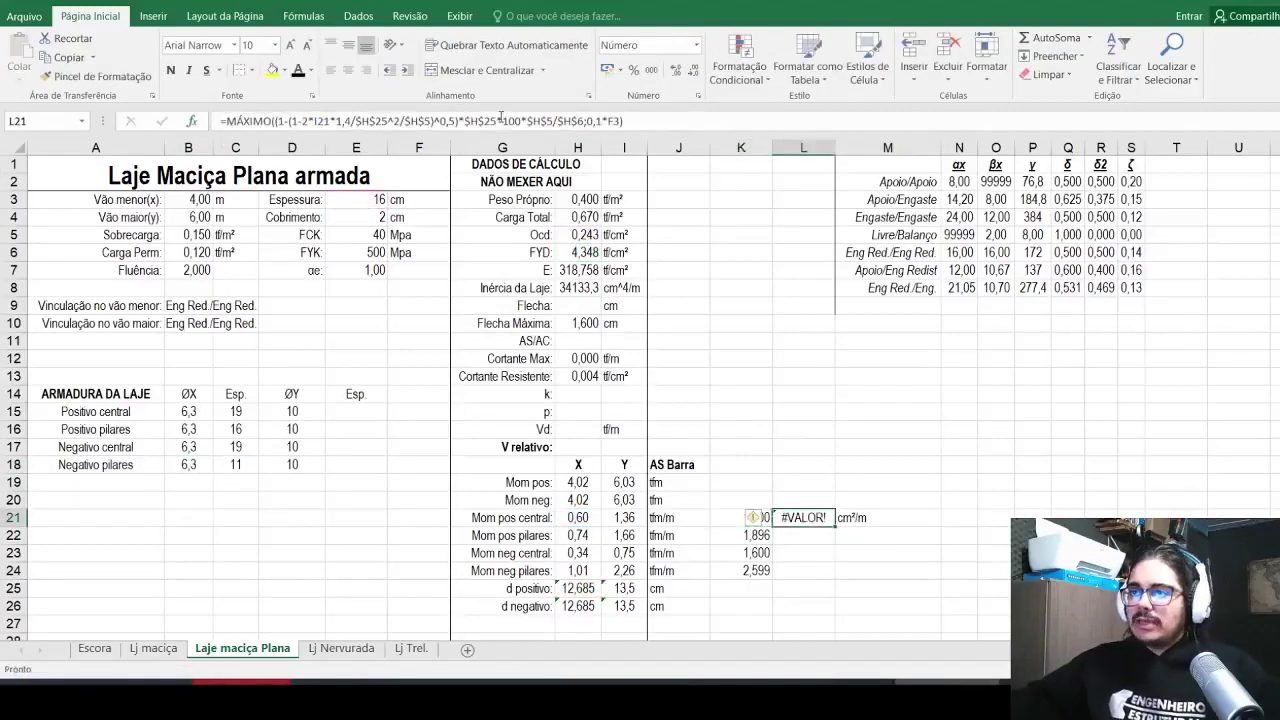
Step: In the L21 formula, change F3 to the absolute reference $E$3 and repoint both $H$25 references to $I$25
{"action": "left_click", "coordinate": [229, 126]}
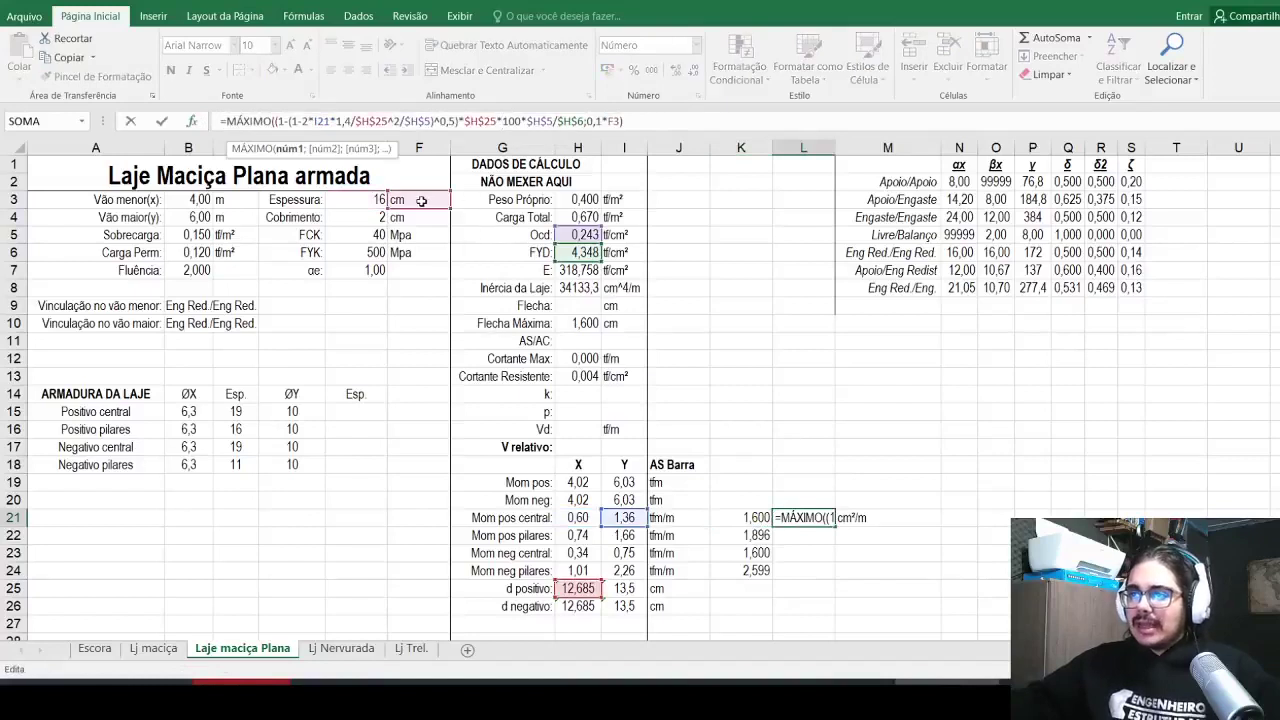
{"action": "left_click_drag", "start_coordinate": [405, 190], "coordinate": [342, 190]}
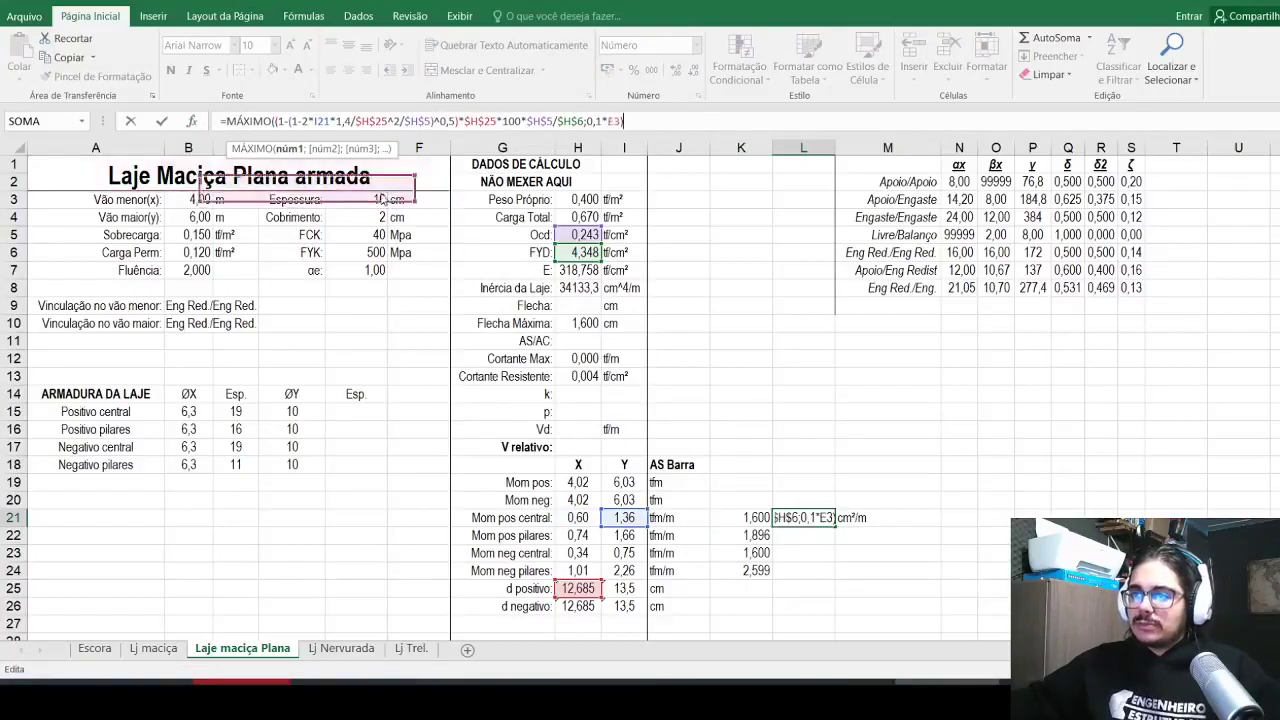
{"action": "left_click", "coordinate": [624, 120]}
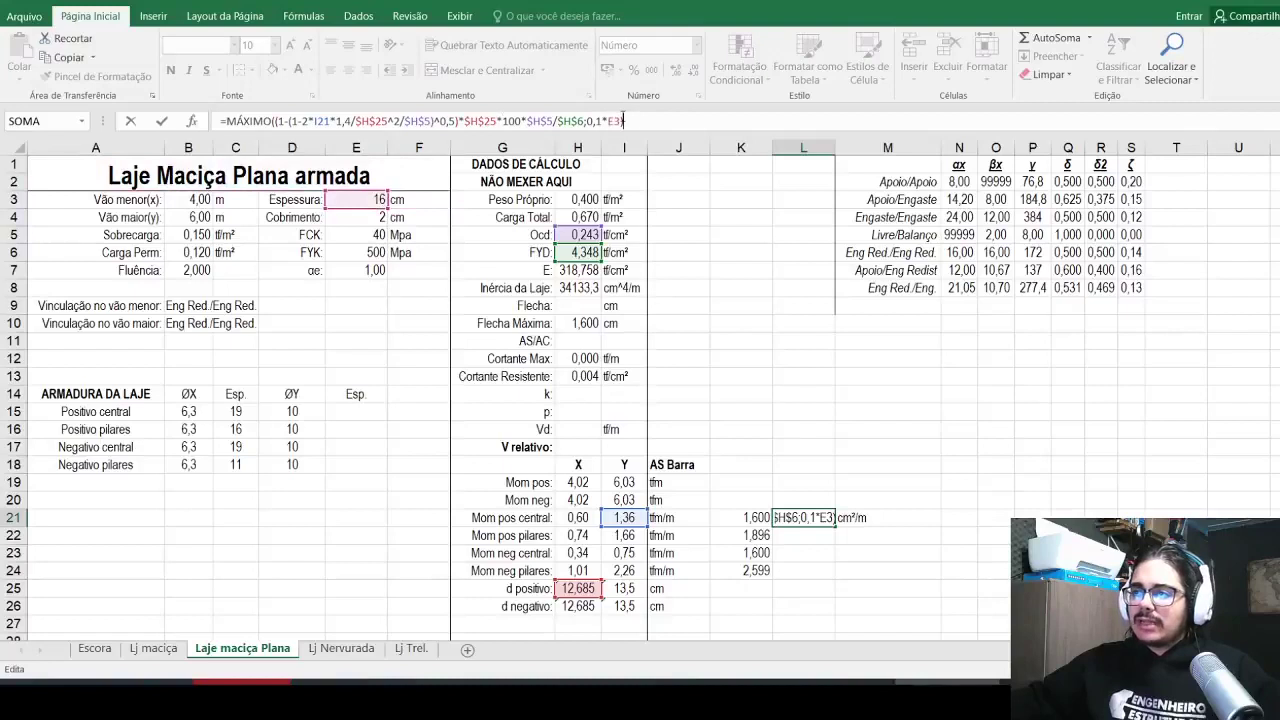
{"action": "left_click", "coordinate": [616, 120]}
{"action": "key", "text": "F4"}
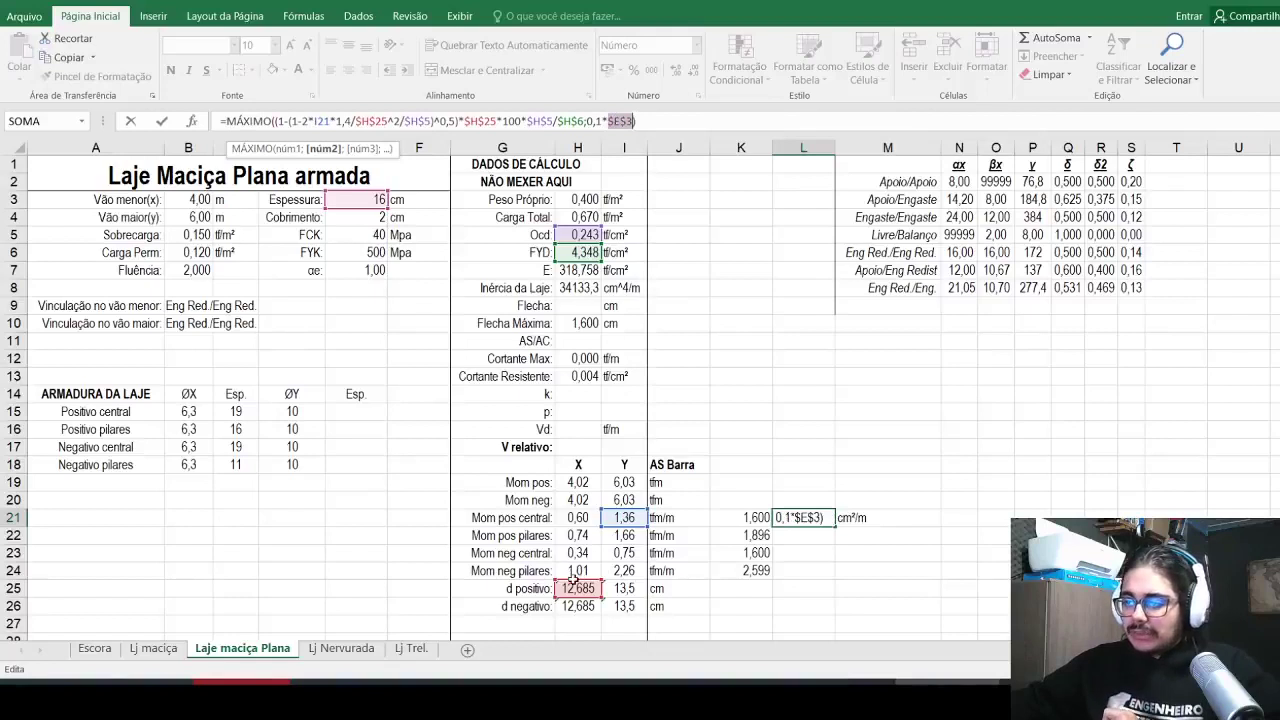
{"action": "left_click_drag", "start_coordinate": [580, 588], "coordinate": [626, 588]}
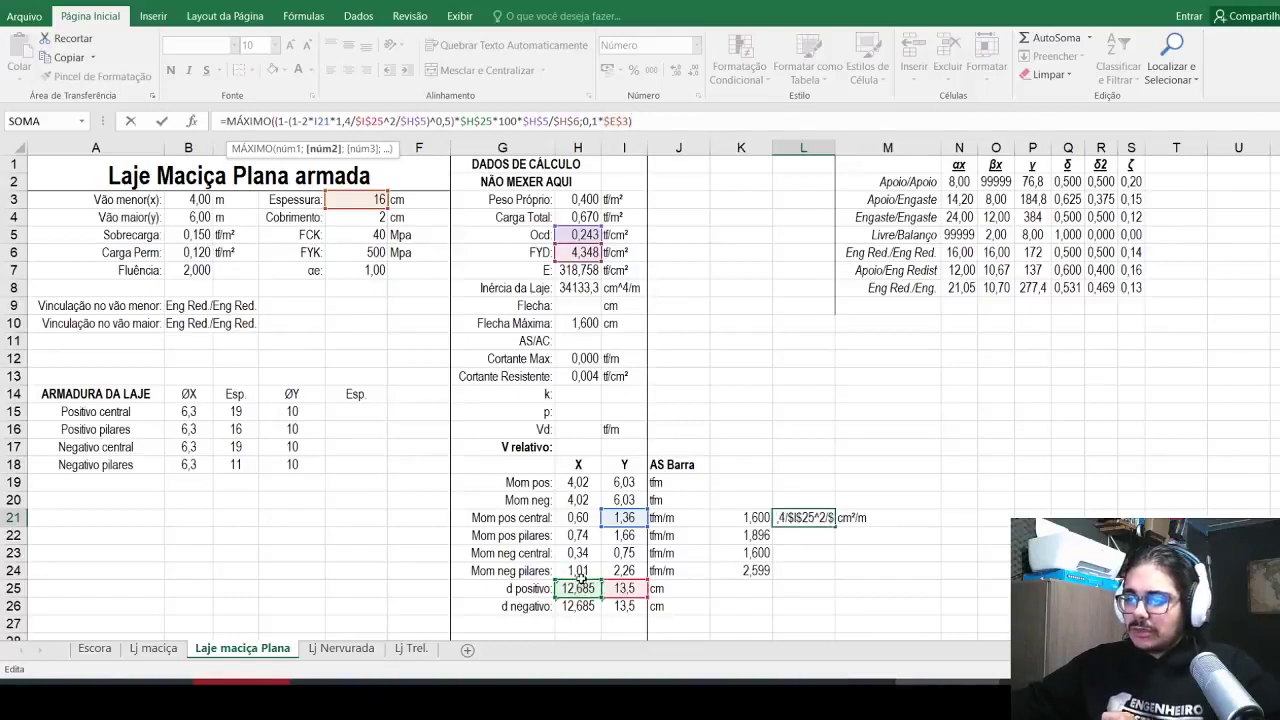
{"action": "left_click_drag", "start_coordinate": [578, 580], "coordinate": [605, 588]}
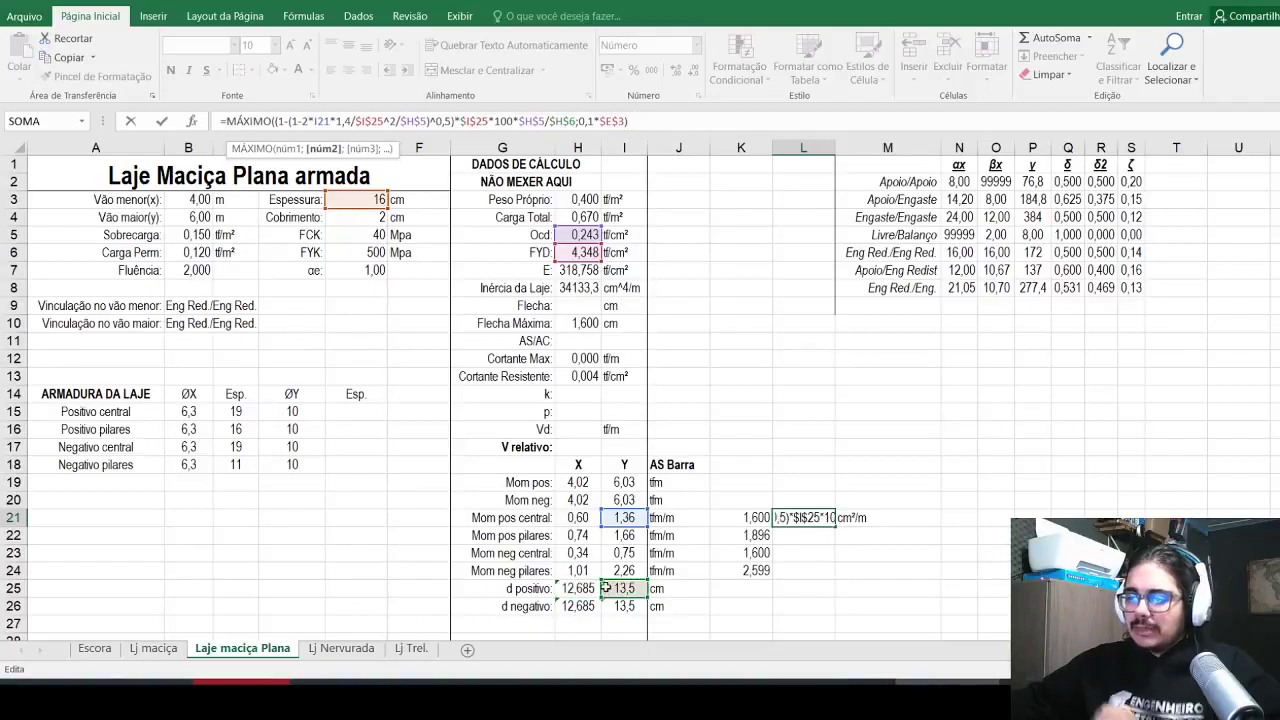
{"action": "key", "text": "Return"}
{"action": "key", "text": "Up"}
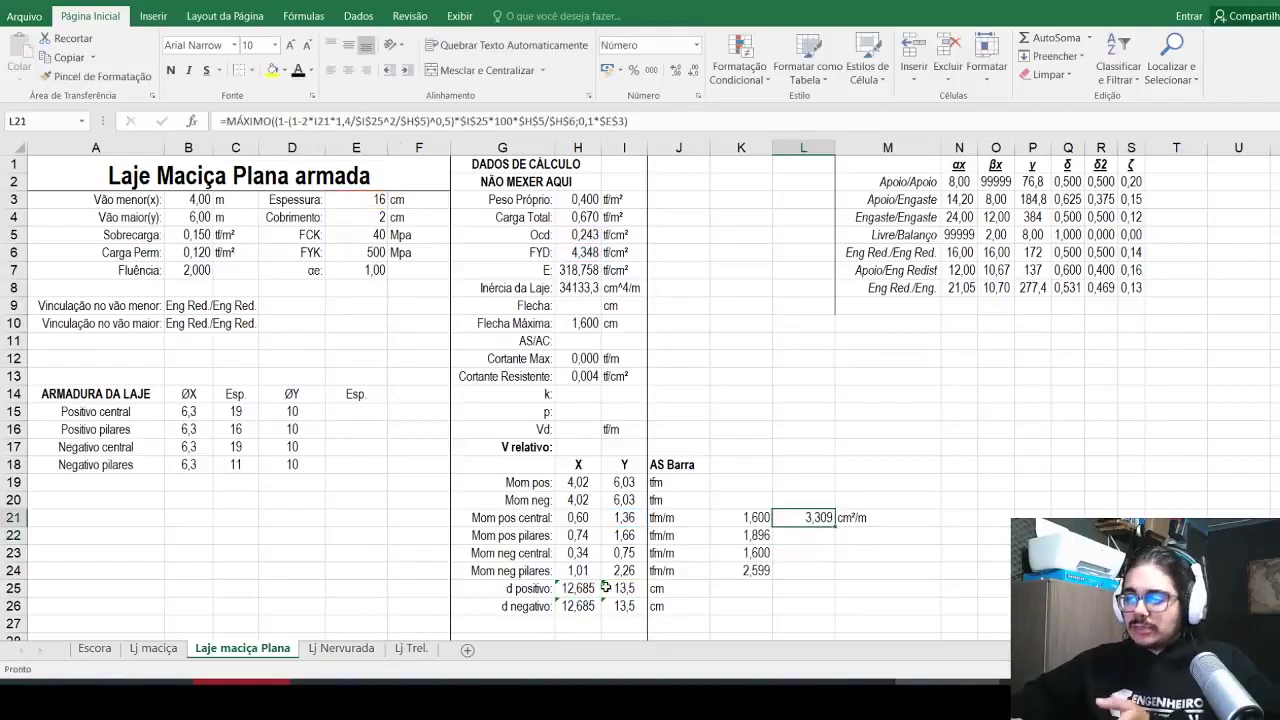
Step: Copy the spacing formula from C15 to E15 and repoint its M21 reference to L21
{"action": "left_click", "coordinate": [236, 411]}
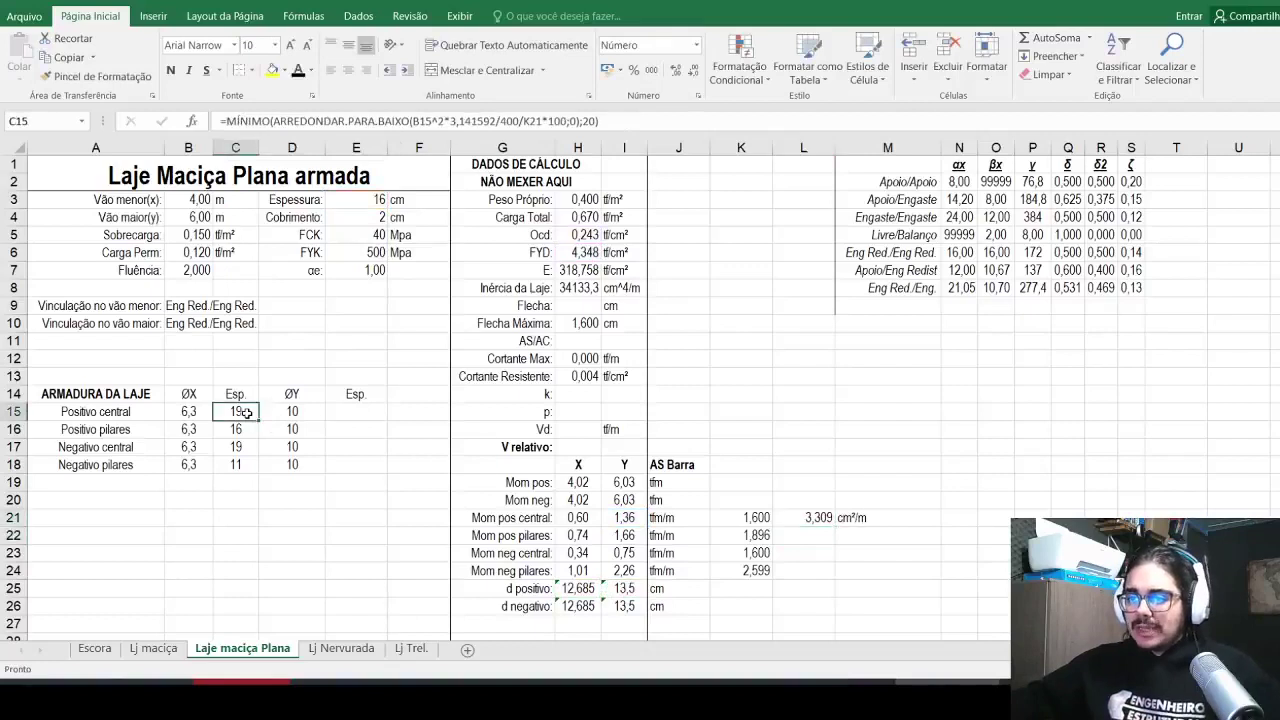
{"action": "left_click", "coordinate": [356, 411]}
{"action": "left_click", "coordinate": [456, 119]}
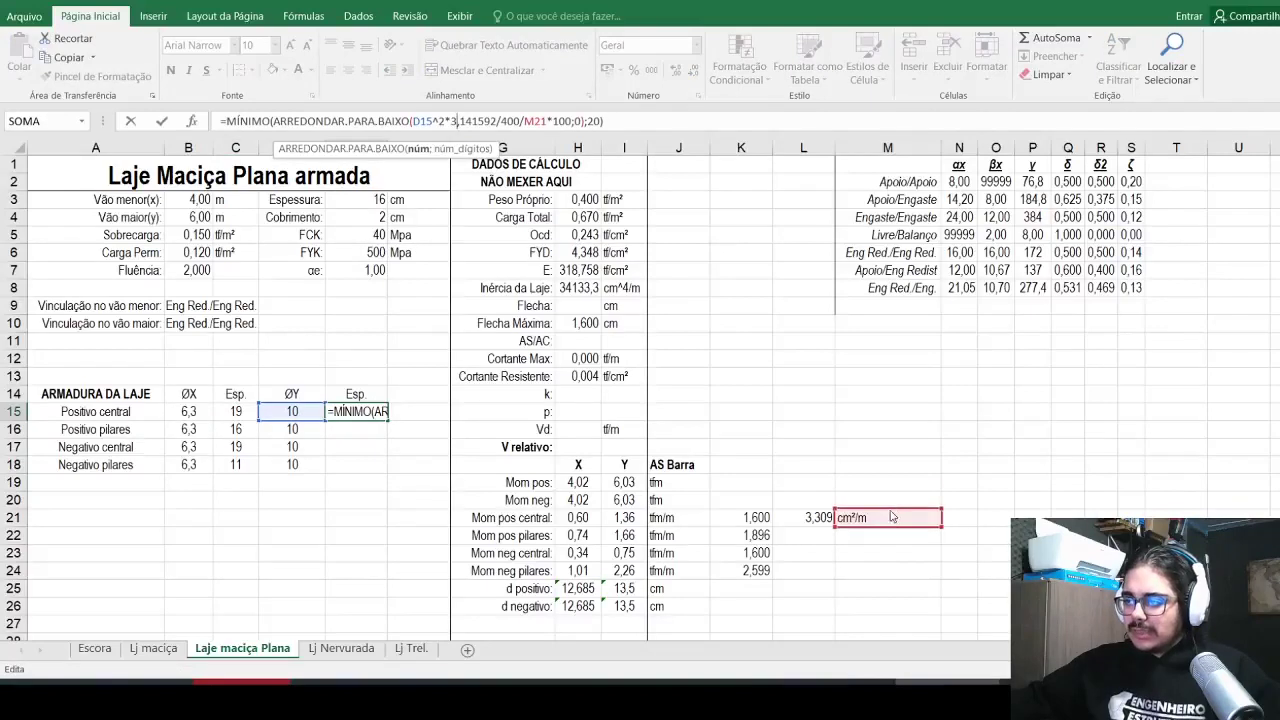
{"action": "left_click_drag", "start_coordinate": [890, 515], "coordinate": [812, 517]}
{"action": "key", "text": "Return"}
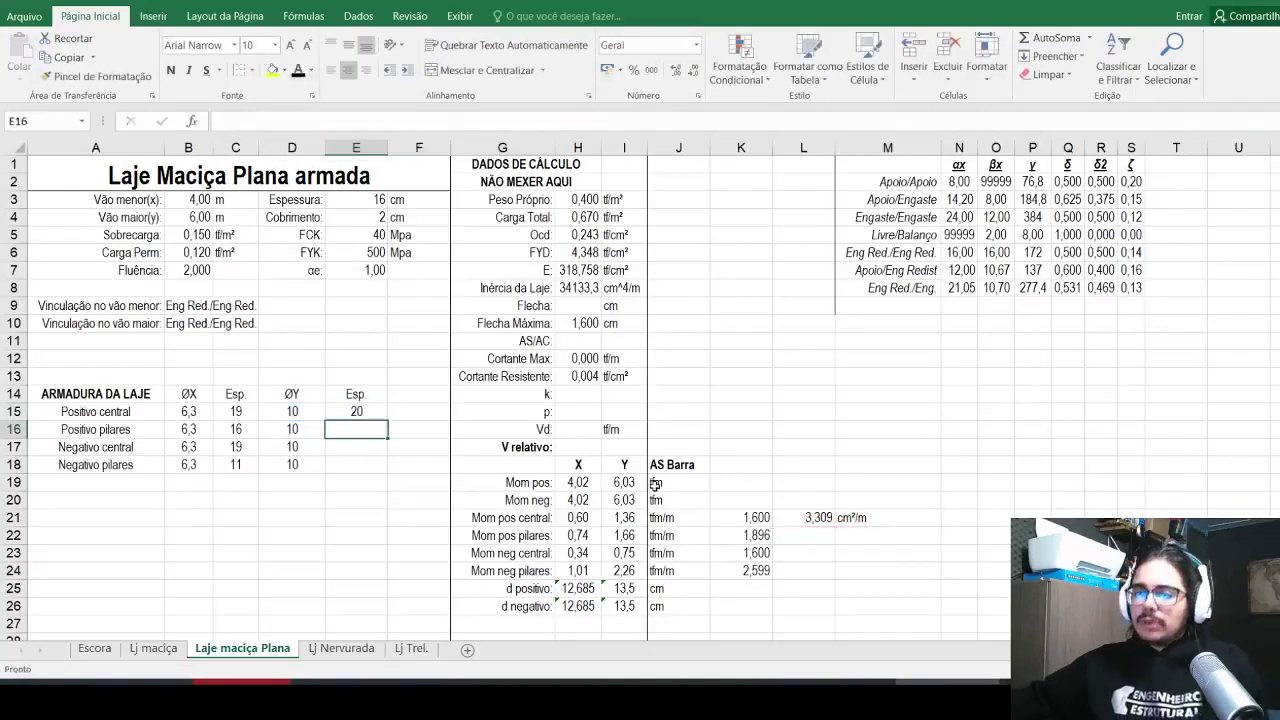
Step: Set the Positivo central Y bar diameter to 8
{"action": "left_click", "coordinate": [310, 412]}
{"action": "type", "text": "8"}
{"action": "key", "text": "Return"}
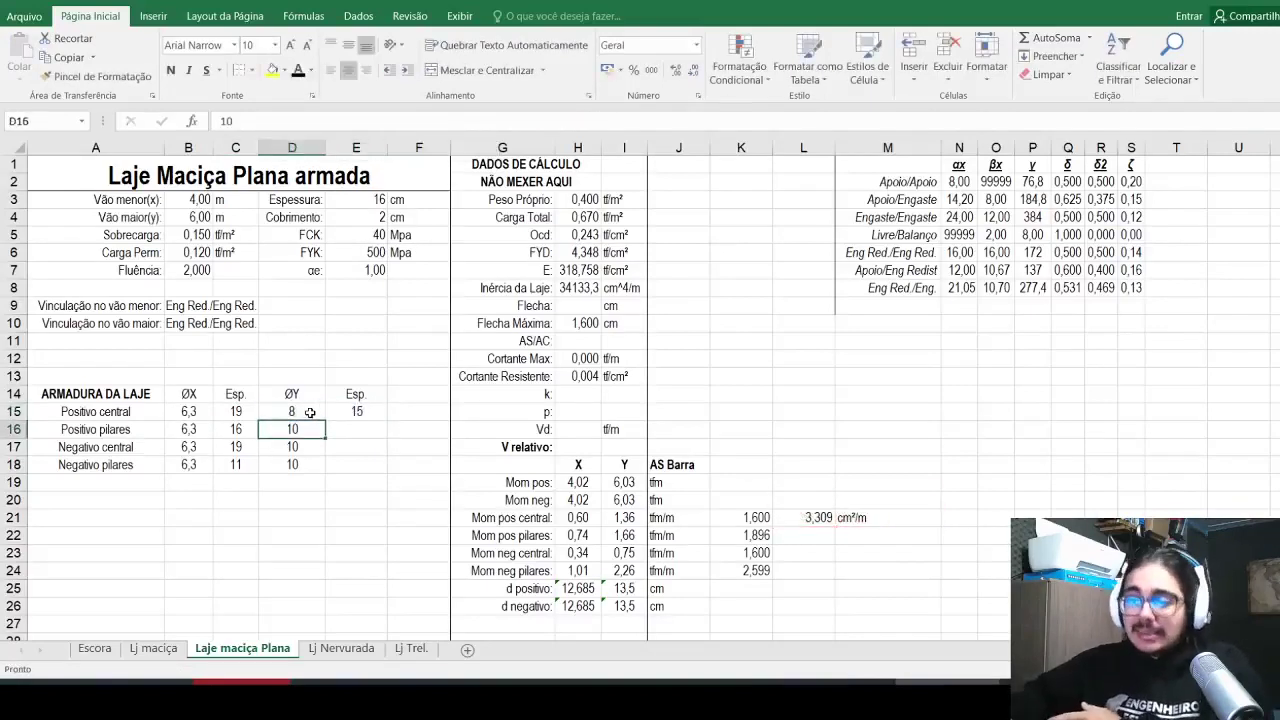
{"action": "key", "text": "Right"}
Step: Copy the Y steel area formula from L21 to L22 for the Mom pos pilares row
{"action": "left_click", "coordinate": [806, 518]}
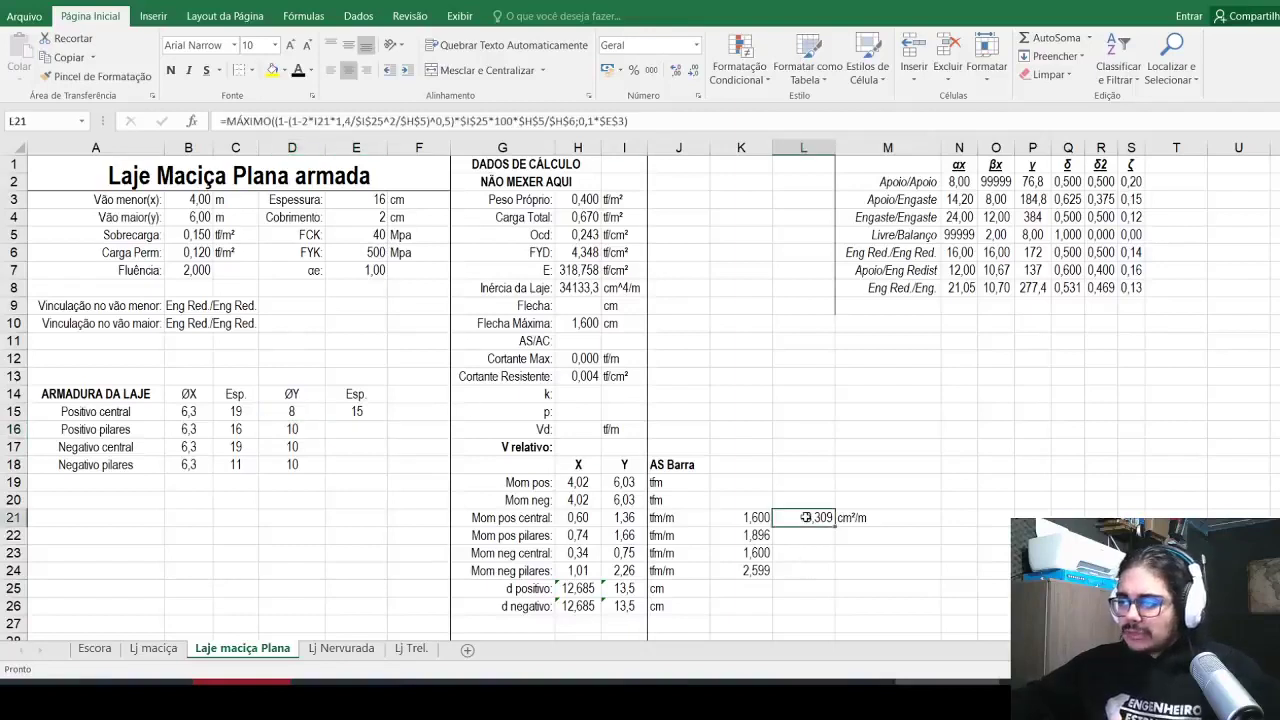
{"action": "key", "text": "ctrl+c"}
{"action": "key", "text": "Down"}
{"action": "key", "text": "ctrl+v"}
{"action": "key", "text": "Escape"}
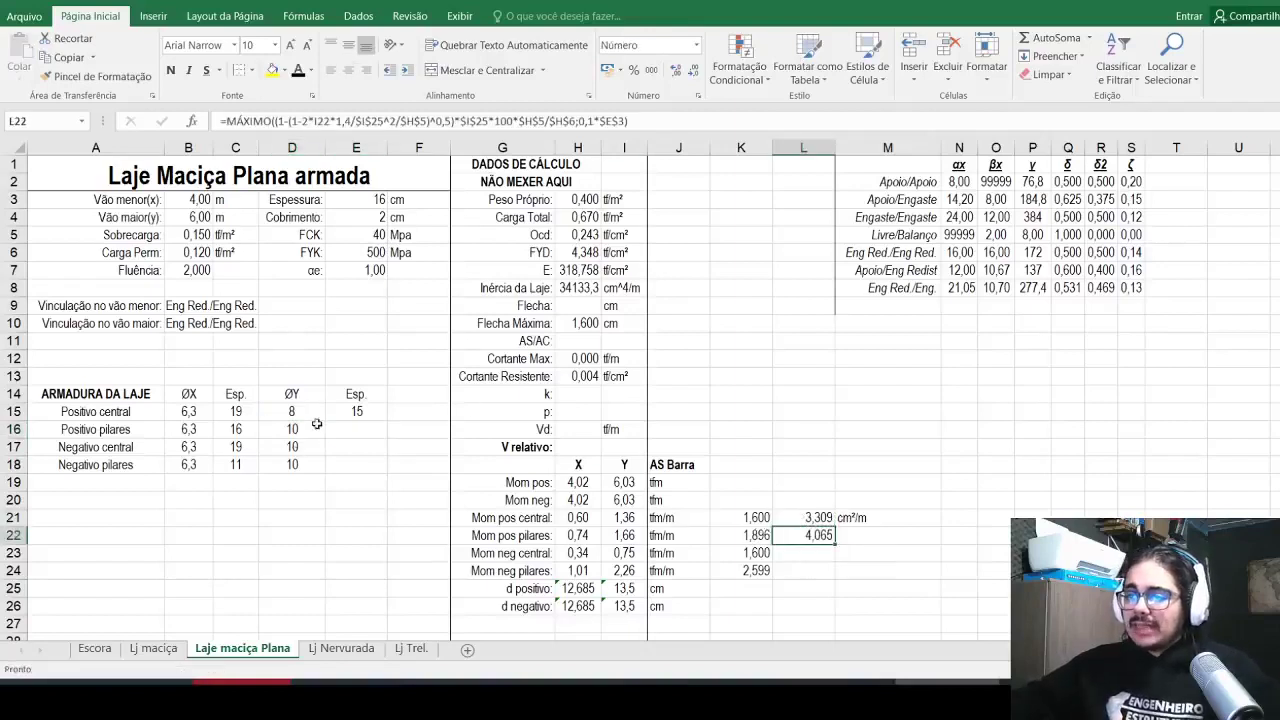
Step: Copy the Y spacing formula from E15 to E16 and set the Positivo pilares Y bar diameter to 8
{"action": "left_click", "coordinate": [360, 412]}
{"action": "key", "text": "ctrl+c"}
{"action": "key", "text": "Down"}
{"action": "key", "text": "ctrl+v"}
{"action": "key", "text": "Escape"}
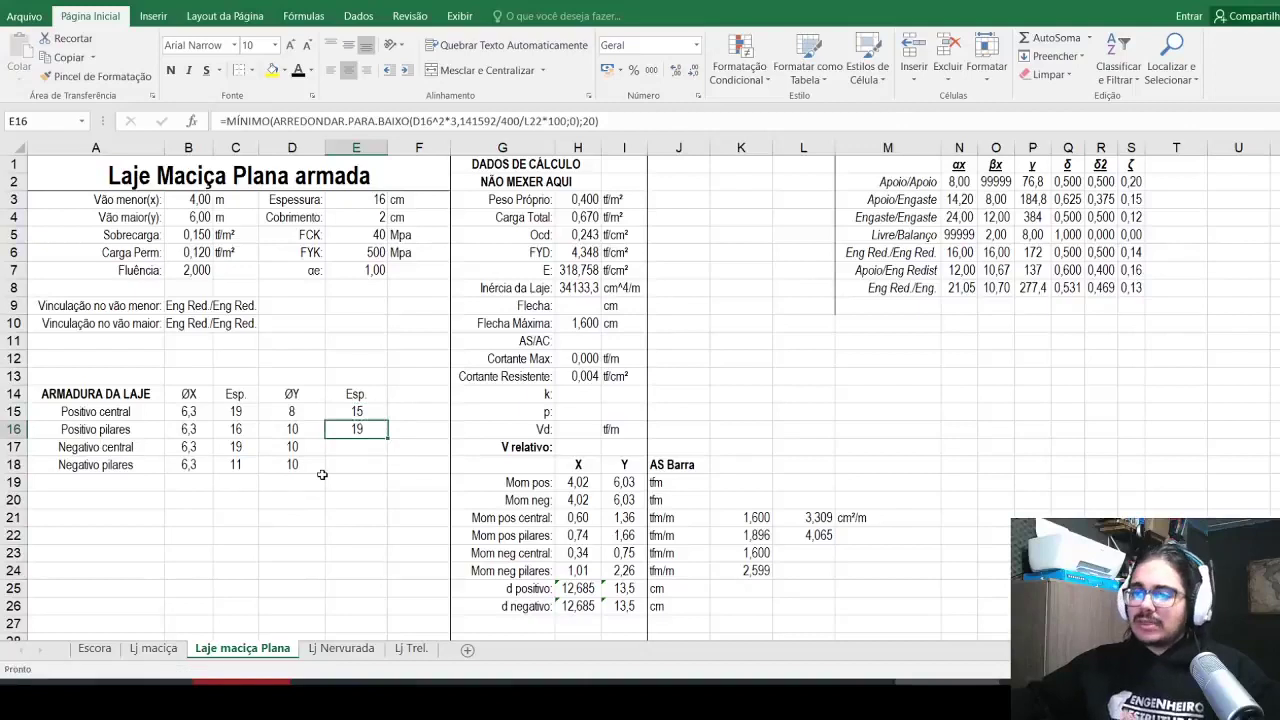
{"action": "left_click", "coordinate": [298, 430]}
{"action": "type", "text": "8"}
{"action": "key", "text": "Return"}
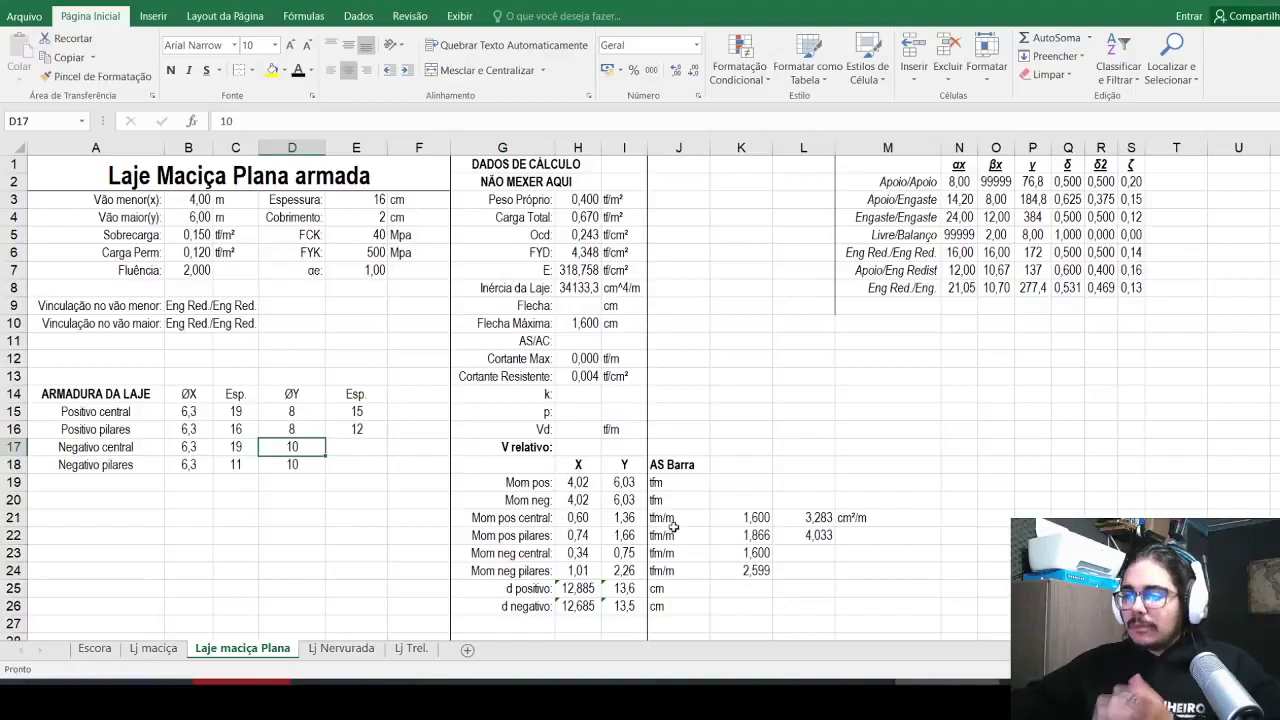
Step: Copy the L22 formula to L23 and repoint both $I$25 references to $I$26, the Y value of d negativo
{"action": "left_click", "coordinate": [803, 535]}
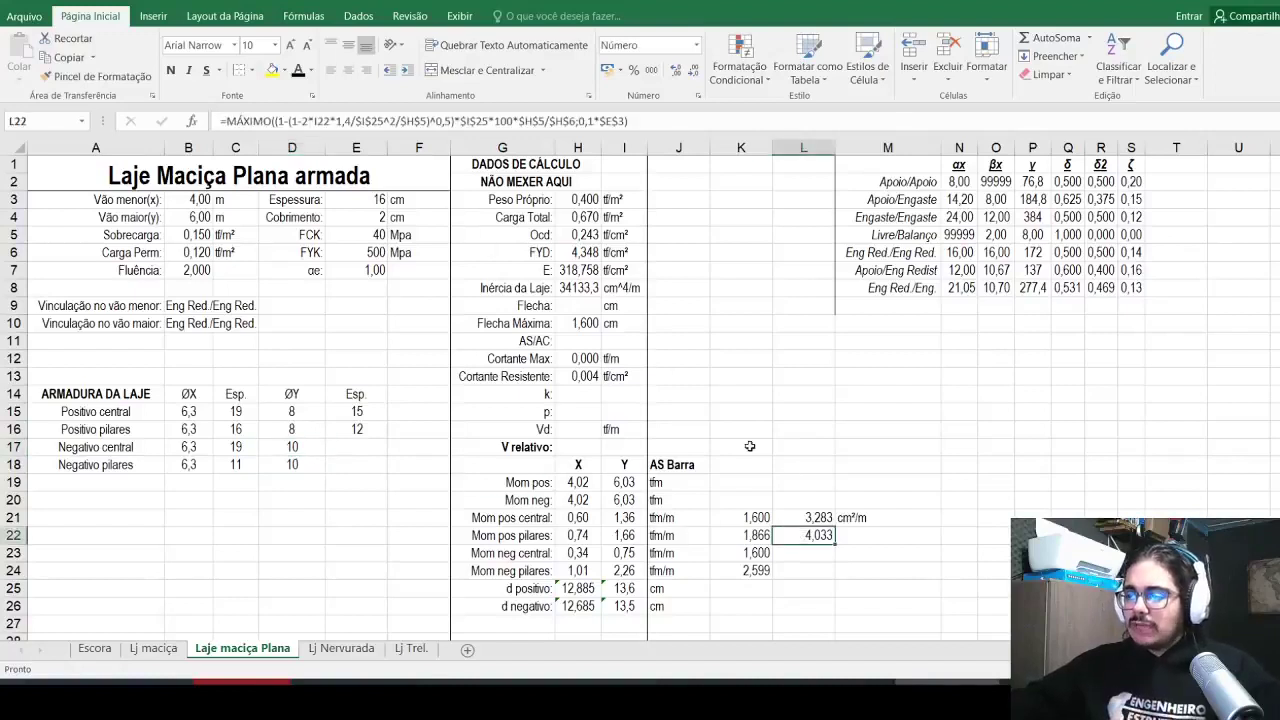
{"action": "key", "text": "ctrl+c"}
{"action": "key", "text": "Down"}
{"action": "key", "text": "ctrl+v"}
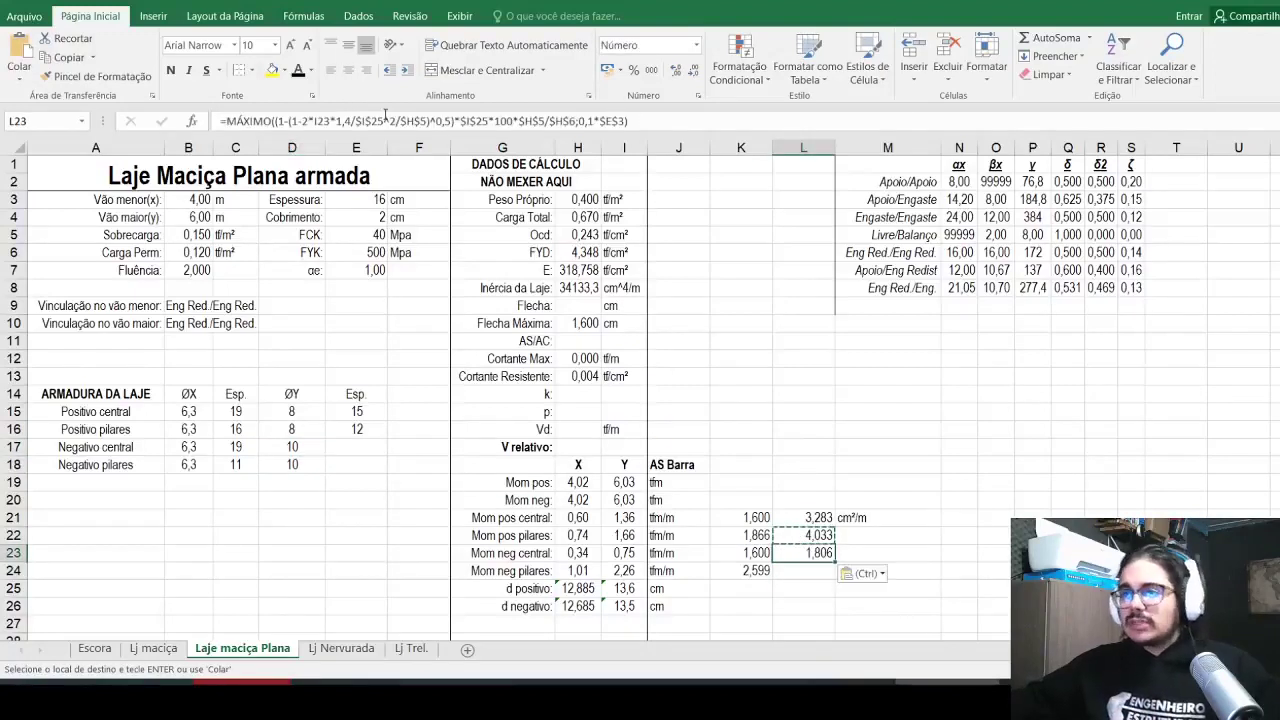
{"action": "key", "text": "F2"}
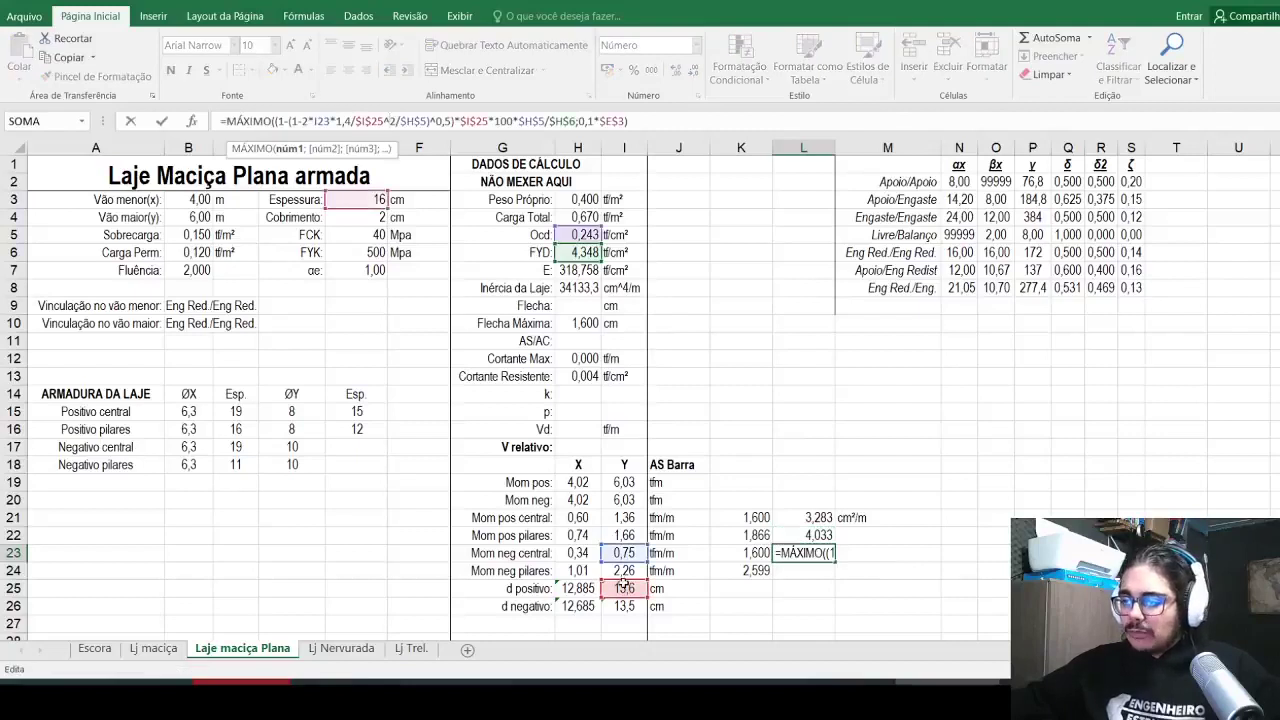
{"action": "key", "text": "BackSpace"}
{"action": "type", "text": "6"}
{"action": "left_click_drag", "start_coordinate": [628, 585], "coordinate": [625, 610]}
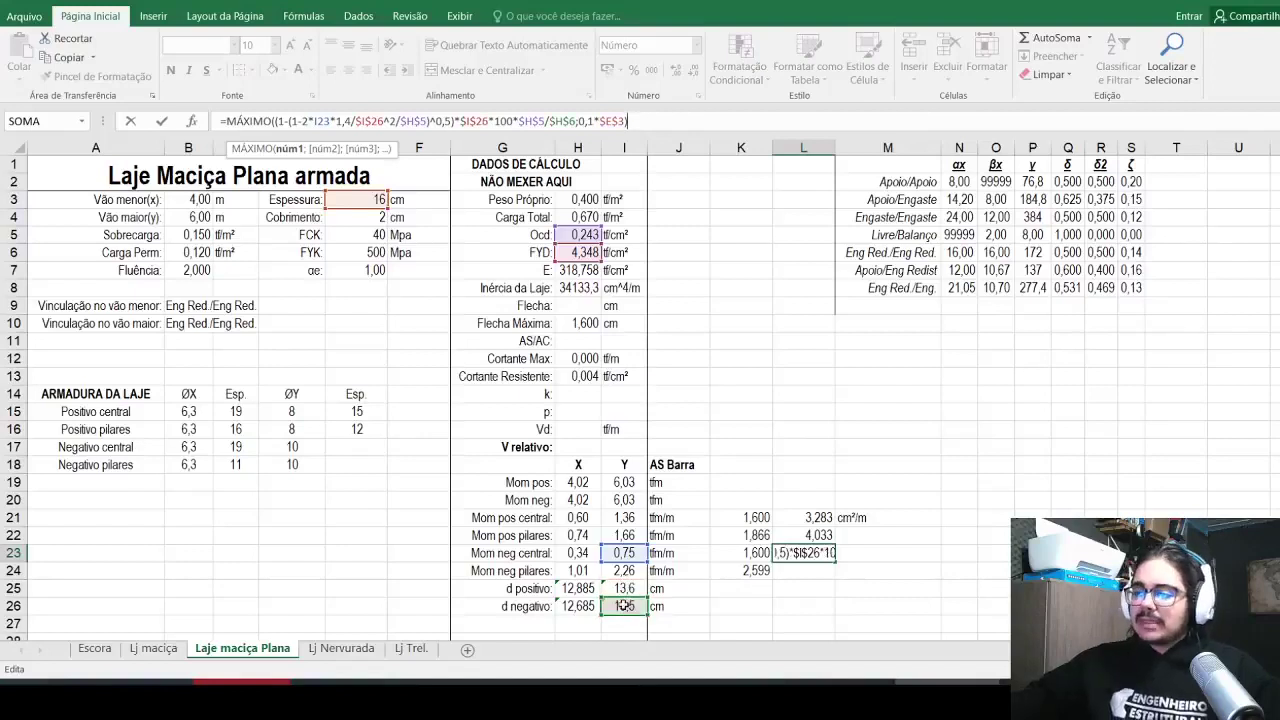
{"action": "key", "text": "Return"}
Step: Copy the Y steel area formula from L23 to L24 for the Mom neg pilares row
{"action": "key", "text": "Up"}
{"action": "key", "text": "ctrl+c"}
{"action": "key", "text": "Down"}
{"action": "key", "text": "ctrl+v"}
{"action": "key", "text": "Down"}
{"action": "key", "text": "Up"}
{"action": "key", "text": "Escape"}
{"action": "left_click", "coordinate": [368, 441]}
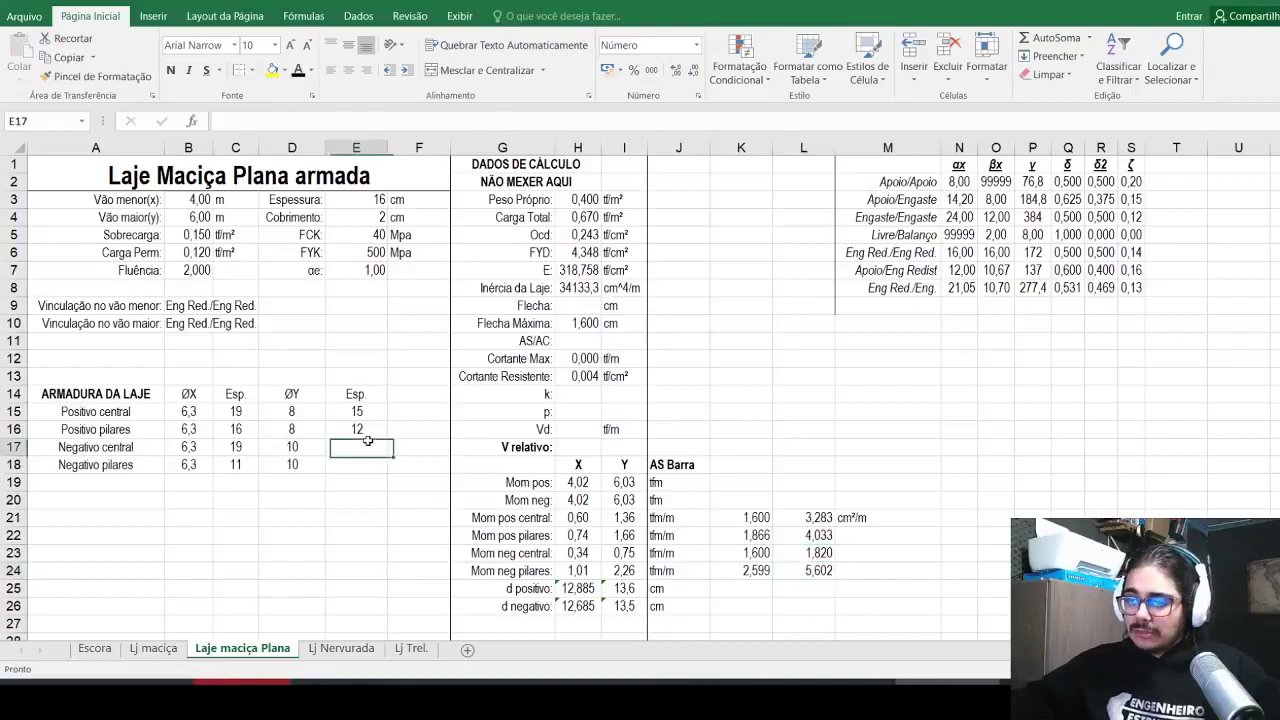
Step: Copy the Y spacing formula from E16 to E17 and E18 for the Negativo central and Negativo pilares rows
{"action": "key", "text": "Up"}
{"action": "key", "text": "ctrl+c"}
{"action": "key", "text": "Down"}
{"action": "key", "text": "ctrl+v"}
{"action": "key", "text": "Down"}
{"action": "key", "text": "ctrl+v"}
{"action": "key", "text": "Left"}
{"action": "key", "text": "Escape"}
{"action": "key", "text": "Up"}
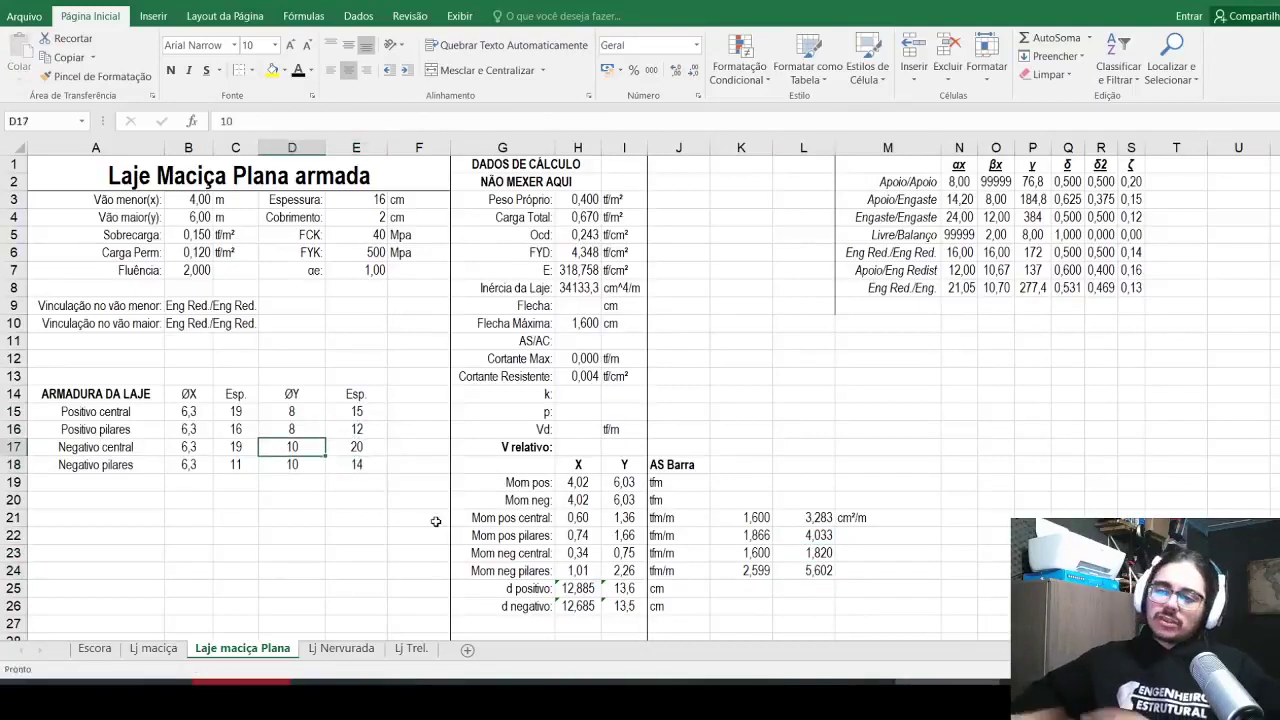
Step: Set the X bar diameter to 5 in all four rows of the ARMADURA DA LAJE table
{"action": "key", "text": "Left"}
{"action": "key", "text": "Left"}
{"action": "key", "text": "Up"}
{"action": "key", "text": "Up"}
{"action": "type", "text": "5"}
{"action": "key", "text": "Return"}
{"action": "type", "text": "5"}
{"action": "key", "text": "Return"}
{"action": "type", "text": "5"}
{"action": "key", "text": "Return"}
{"action": "type", "text": "5 5"}
{"action": "key", "text": "Escape"}
Step: Set the Negativo pilares X bar diameter in B18 to 8
{"action": "key", "text": "Right"}
{"action": "key", "text": "Up"}
{"action": "key", "text": "Up"}
{"action": "key", "text": "Right"}
{"action": "key", "text": "Up"}
{"action": "key", "text": "Left"}
{"action": "key", "text": "Left"}
{"action": "key", "text": "Down"}
{"action": "key", "text": "Down"}
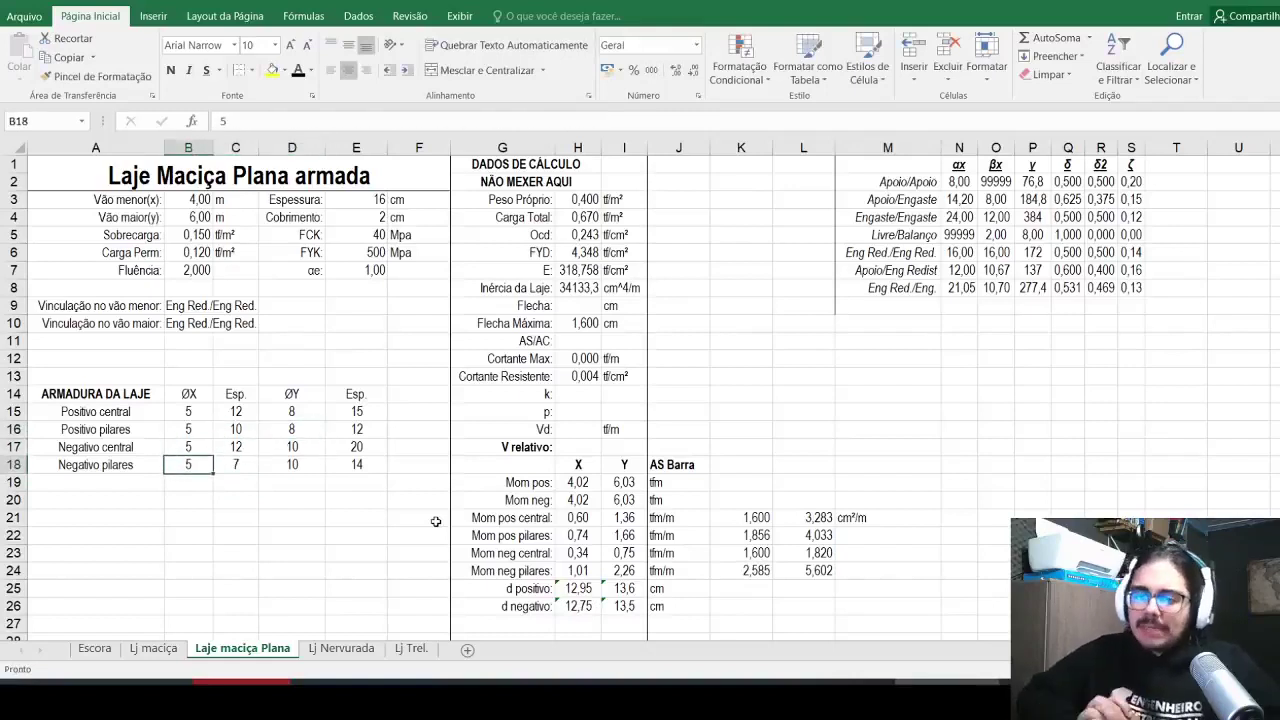
{"action": "type", "text": "8"}
{"action": "key", "text": "Return"}
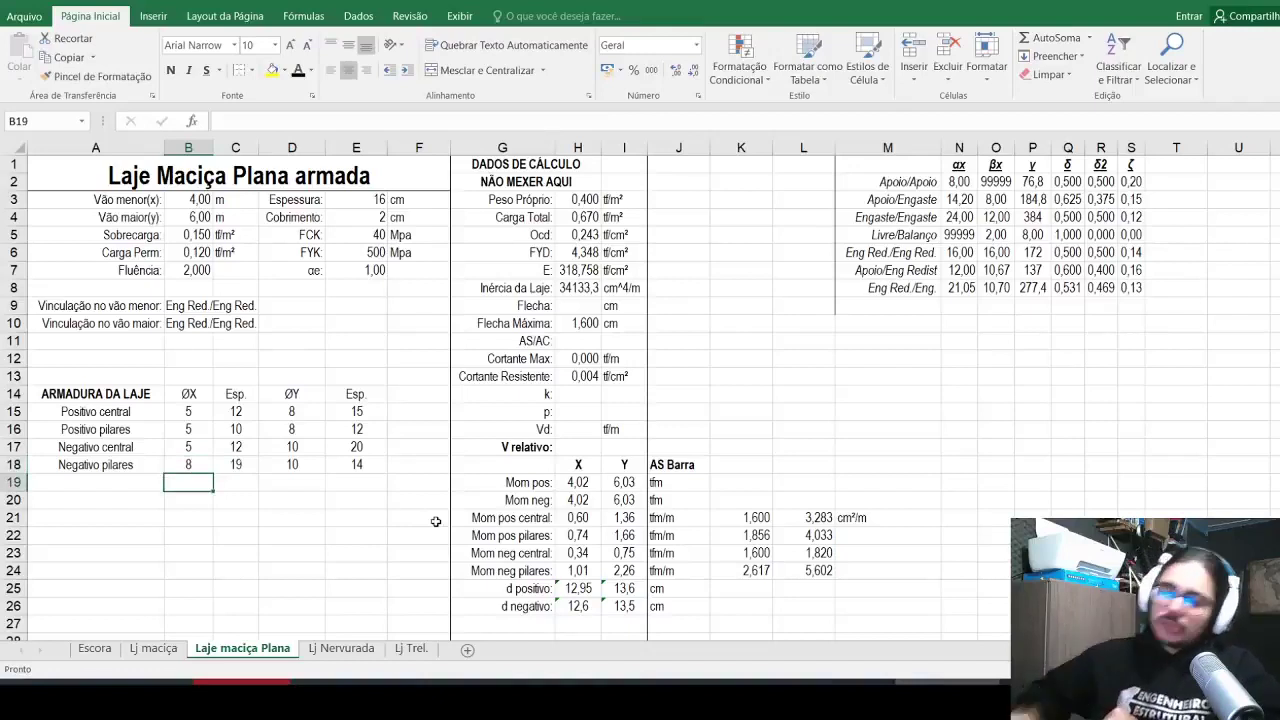
Step: Set the Y bar diameters of Negativo central and Negativo pilares to 8
{"action": "key", "text": "Right"}
{"action": "key", "text": "Right"}
{"action": "key", "text": "Up"}
{"action": "type", "text": "8"}
{"action": "key", "text": "Return"}
{"action": "key", "text": "Up"}
{"action": "key", "text": "Up"}
{"action": "key", "text": "Right"}
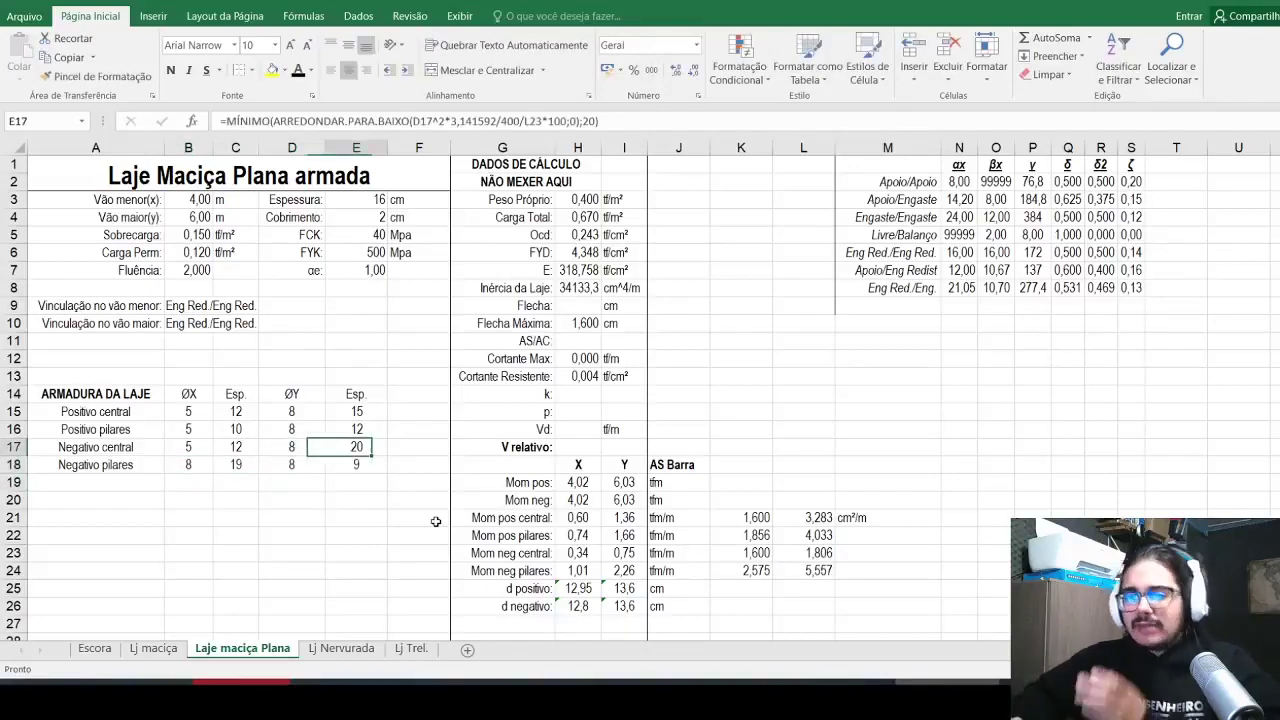
{"action": "key", "text": "Left"}
{"action": "key", "text": "Right"}
{"action": "key", "text": "Up"}
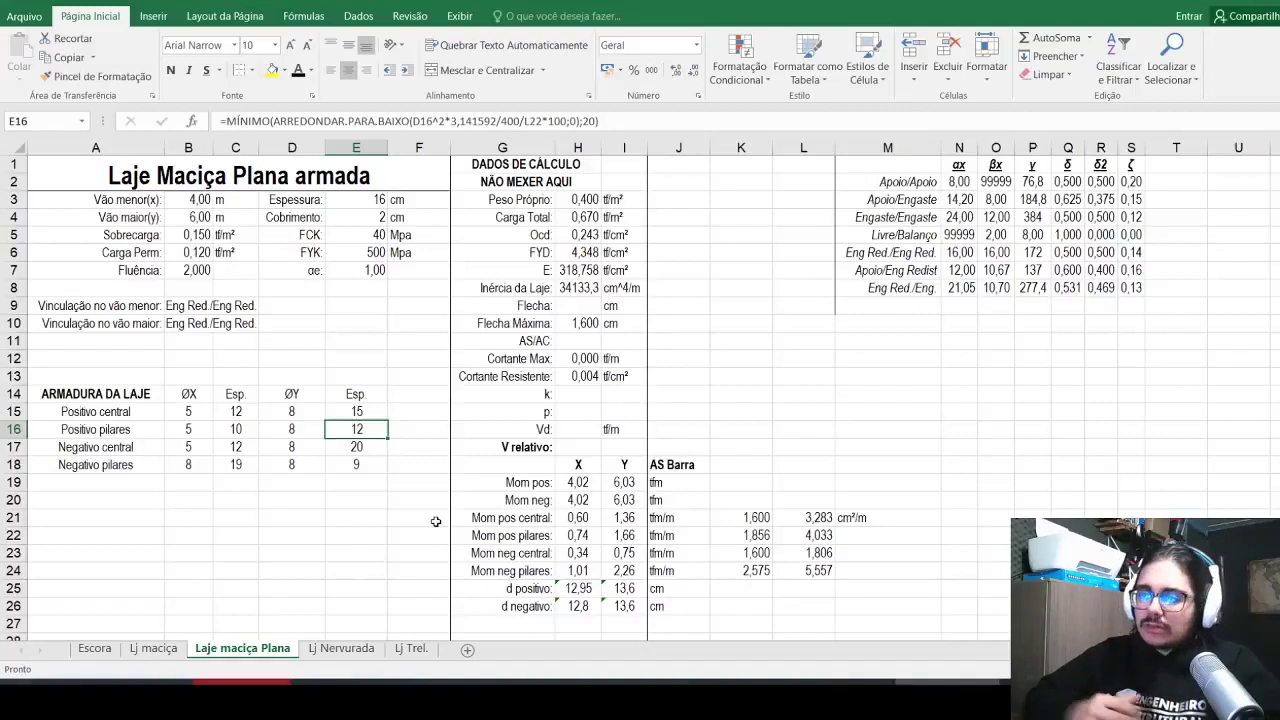
Step: Start the Flecha formula in H9 as =(H4/100)*(B4/100^4)/H7/H8, using the total load, longer span, E and slab inertia
{"action": "left_click", "coordinate": [578, 288]}
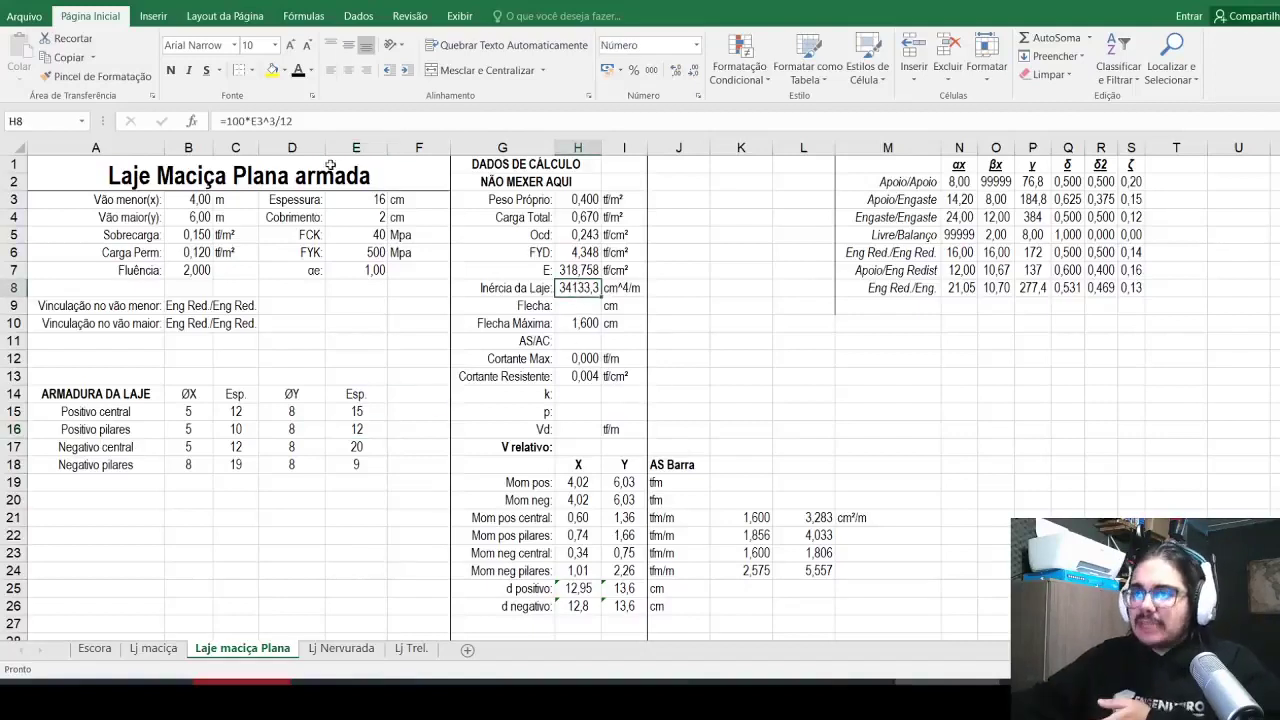
{"action": "left_click", "coordinate": [321, 128]}
{"action": "key", "text": "Escape"}
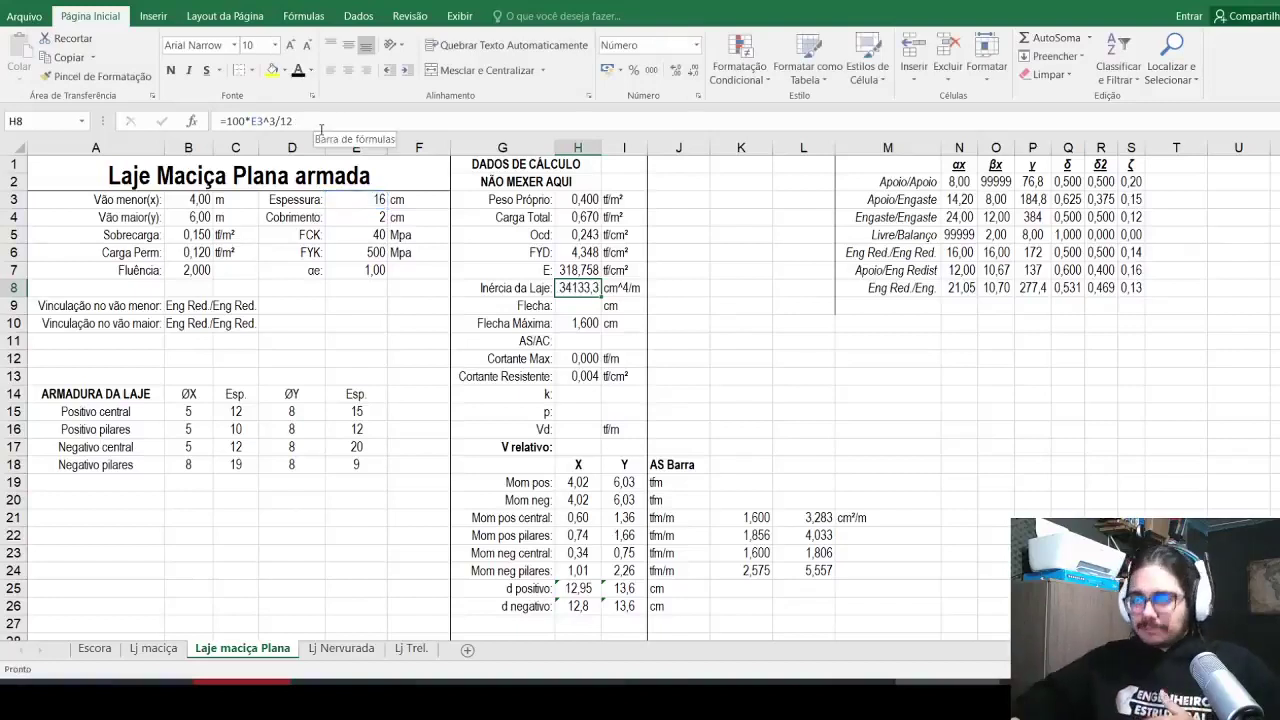
{"action": "key", "text": "Down"}
{"action": "type", "text": "="}
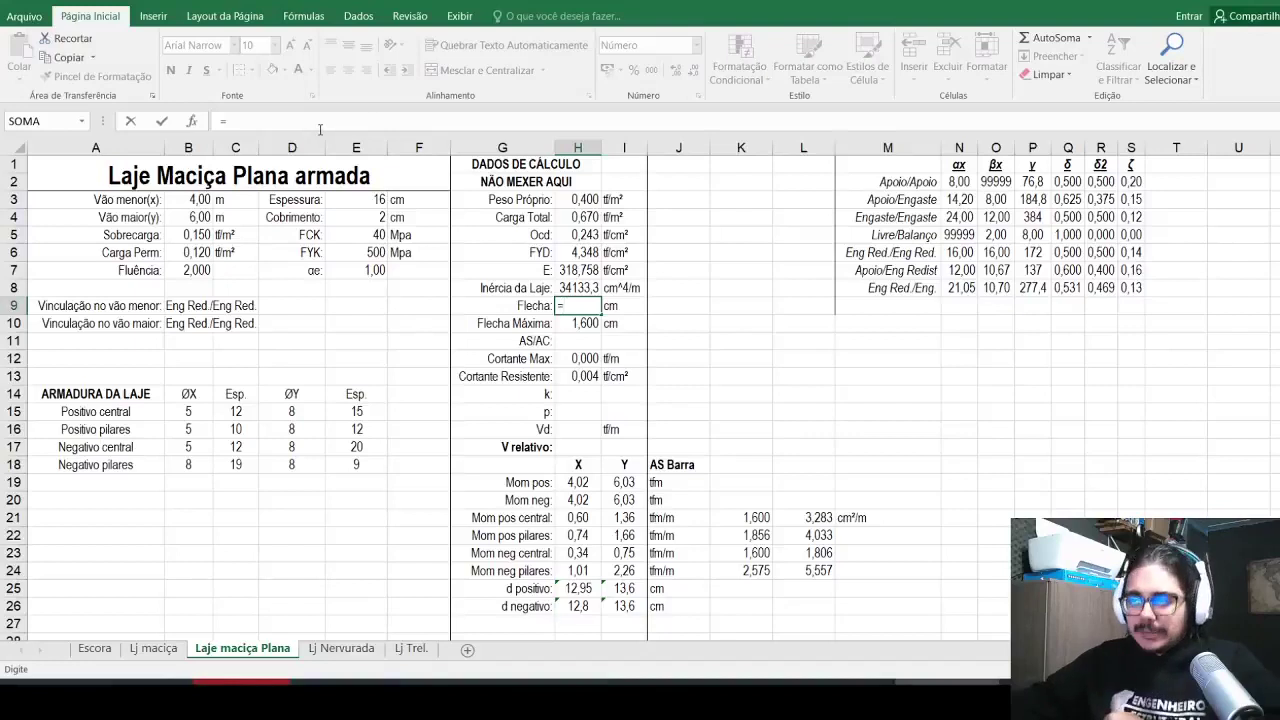
{"action": "left_click", "coordinate": [200, 217]}
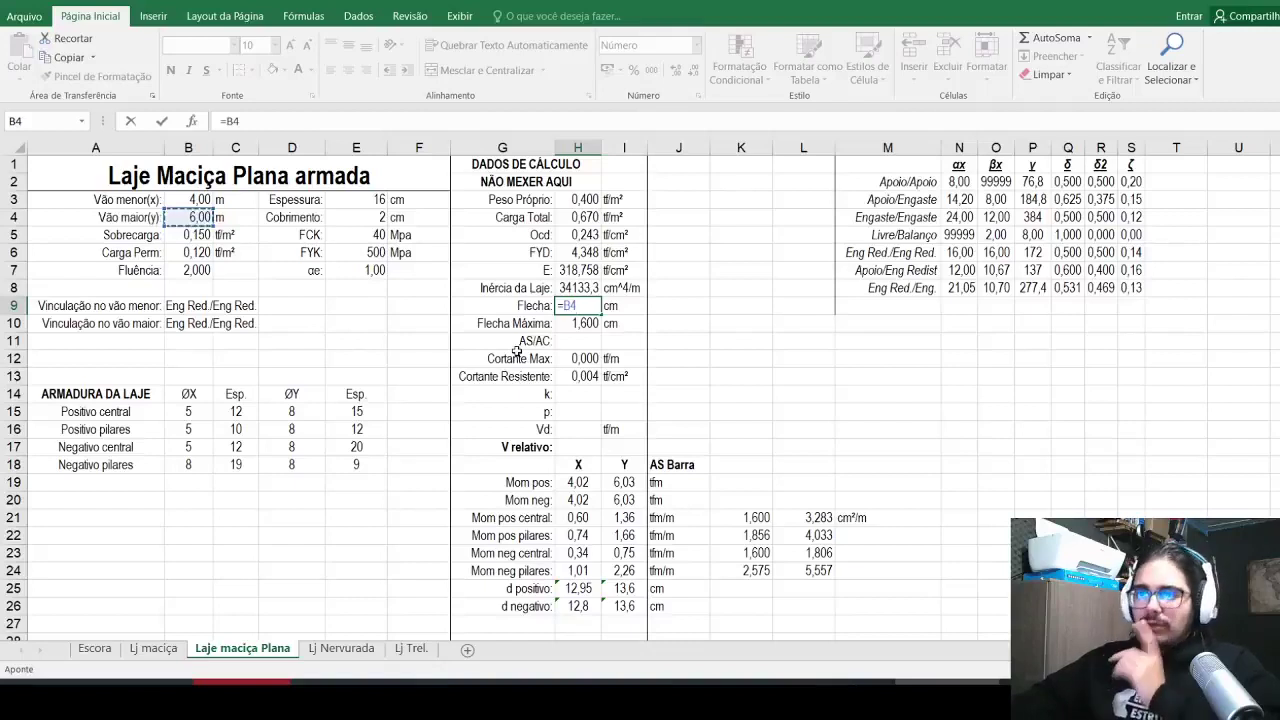
{"action": "key", "text": "BackSpace"}
{"action": "key", "text": "BackSpace"}
{"action": "type", "text": "("}
{"action": "left_click", "coordinate": [589, 217]}
{"action": "type", "text": "/100)"}
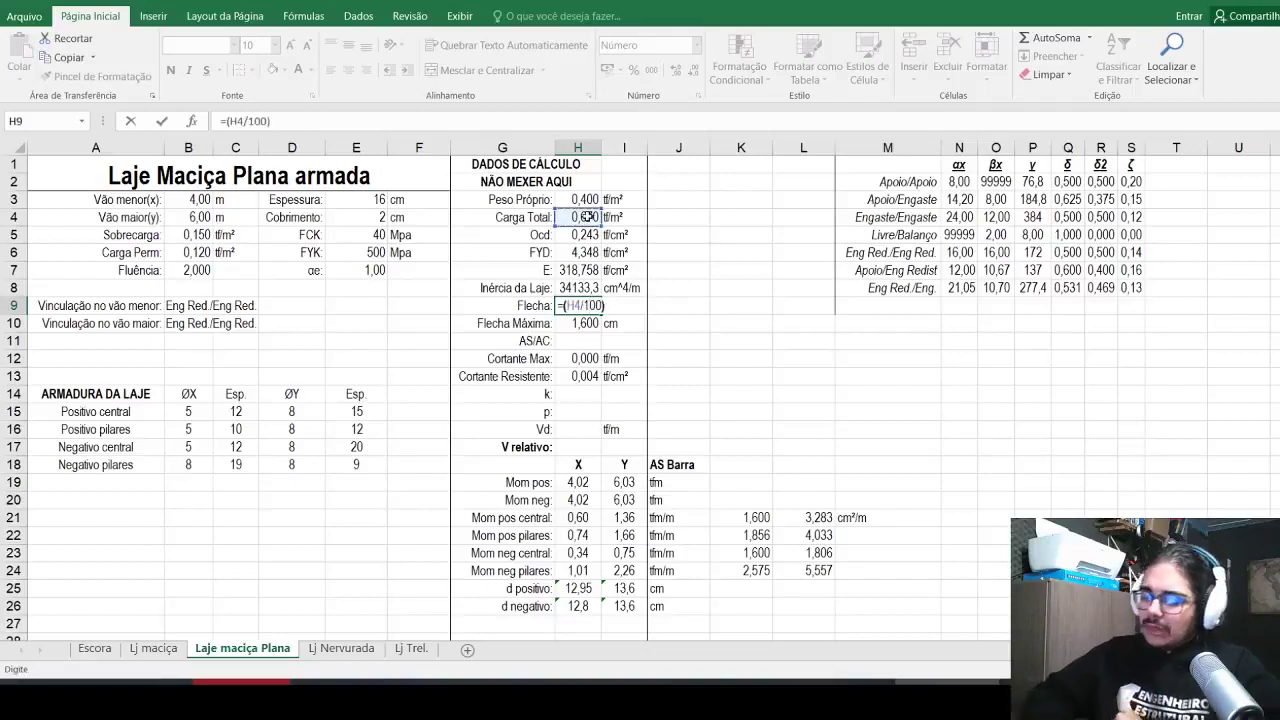
{"action": "type", "text": "*("}
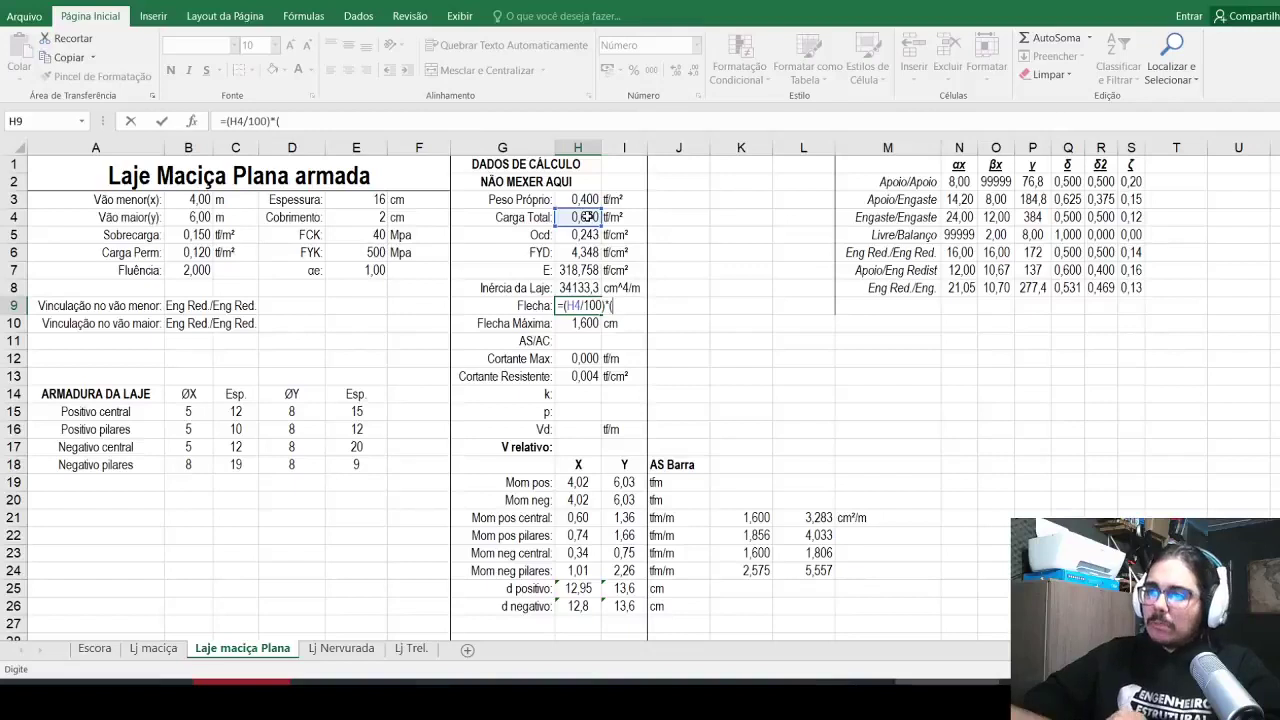
{"action": "left_click", "coordinate": [190, 219]}
{"action": "type", "text": "/100"}
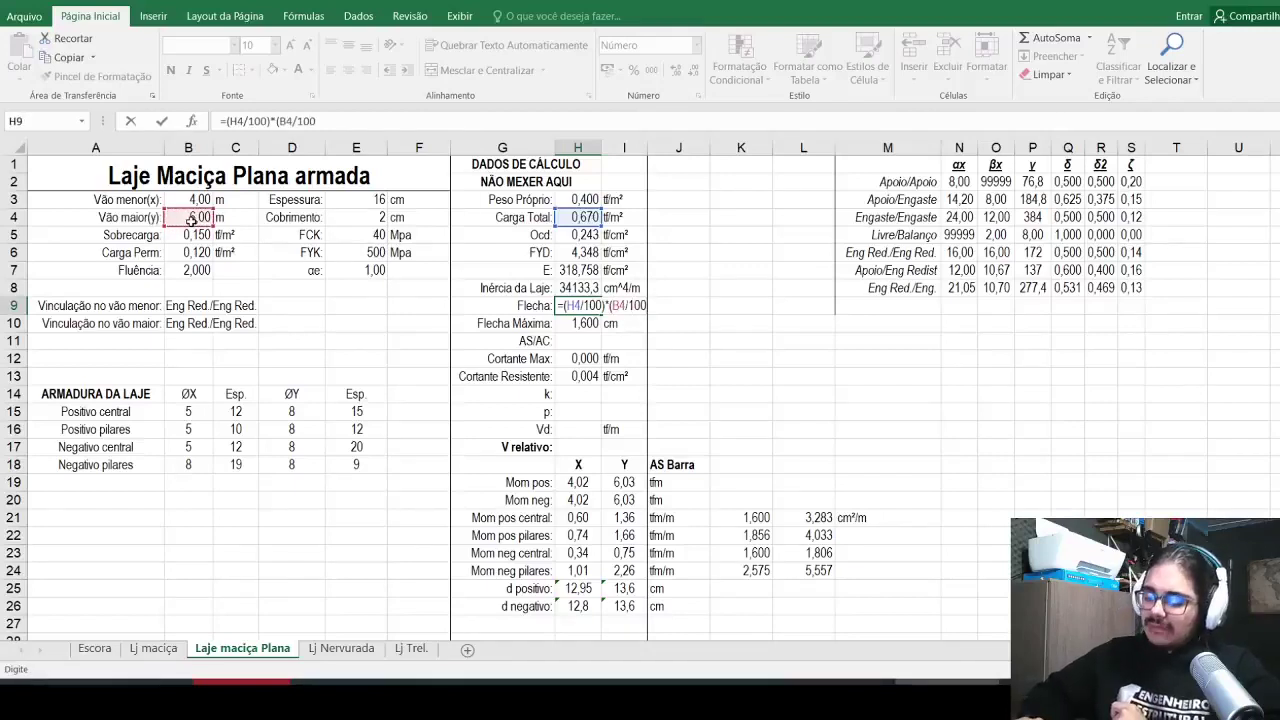
{"action": "type", "text": "^4"}
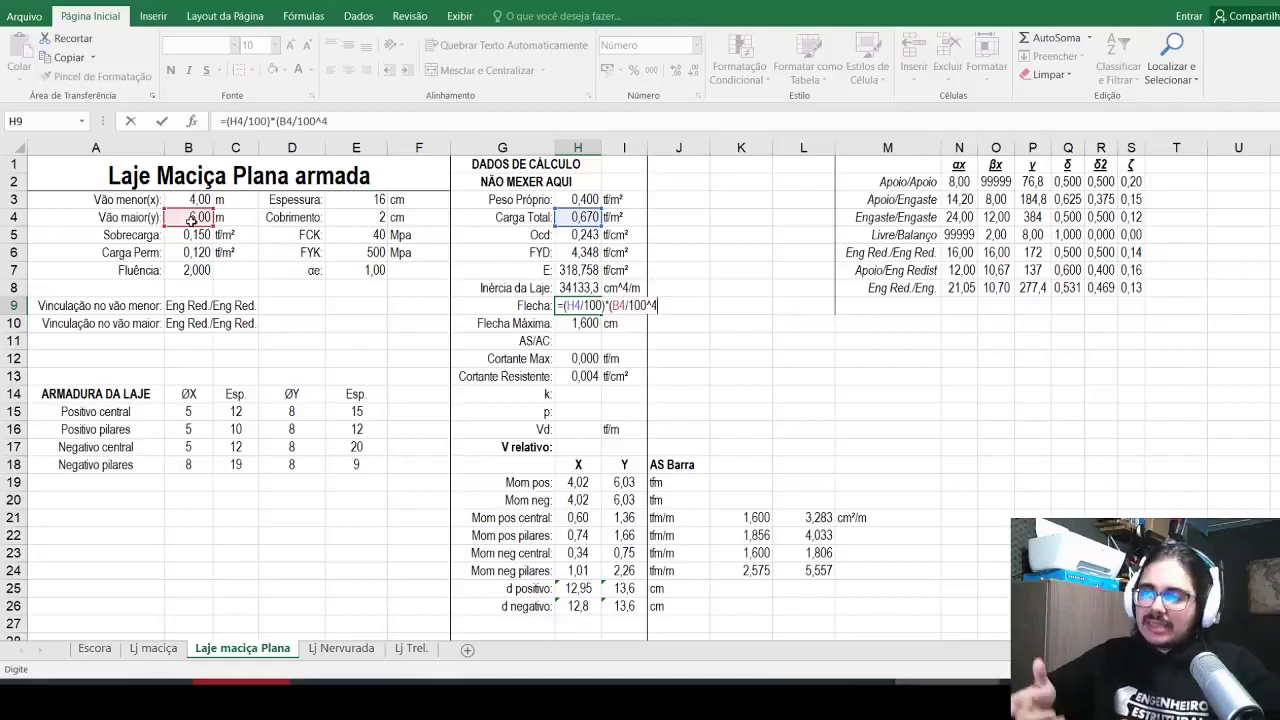
{"action": "type", "text": ")/"}
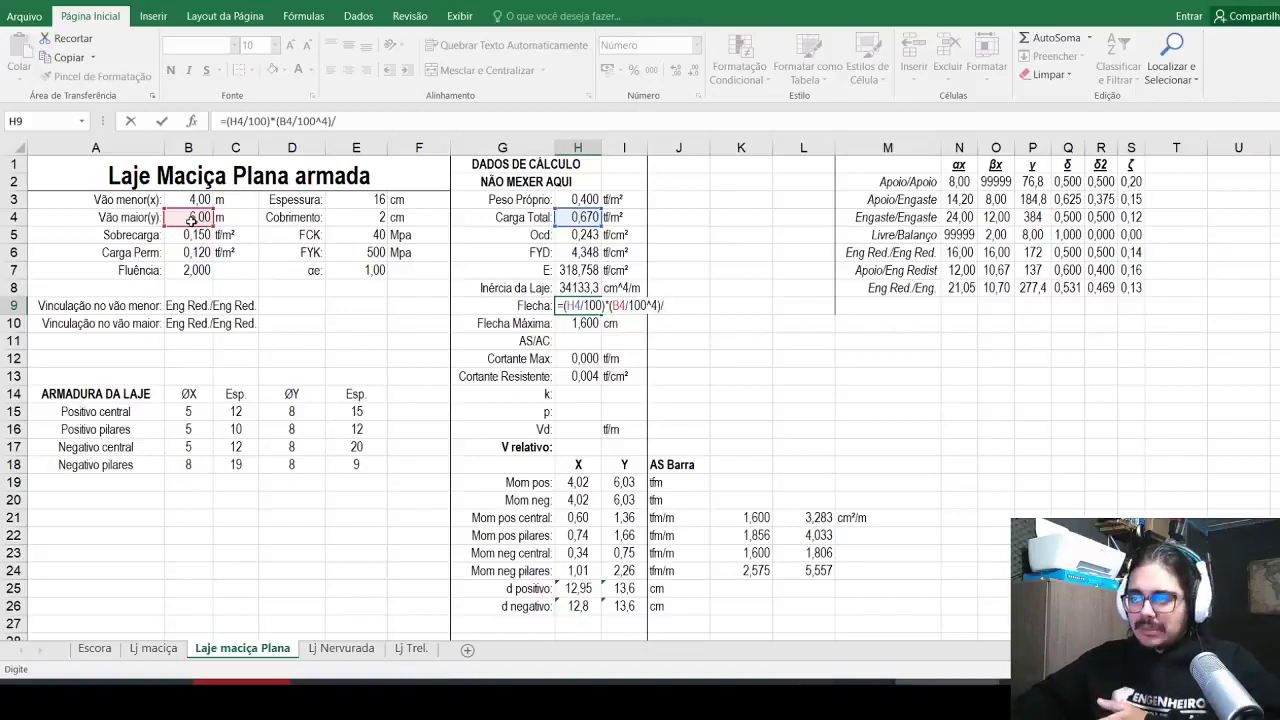
{"action": "left_click", "coordinate": [566, 270]}
{"action": "type", "text": "/"}
{"action": "left_click", "coordinate": [566, 288]}
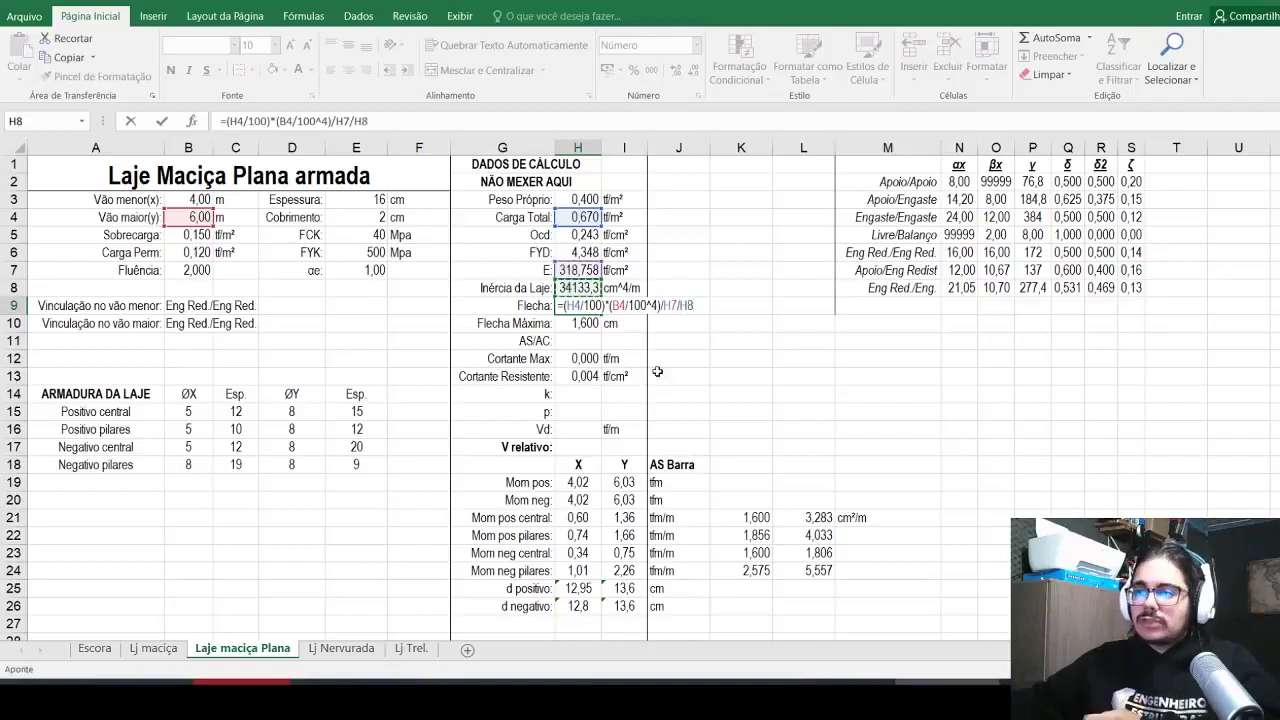
{"action": "left_click", "coordinate": [418, 120]}
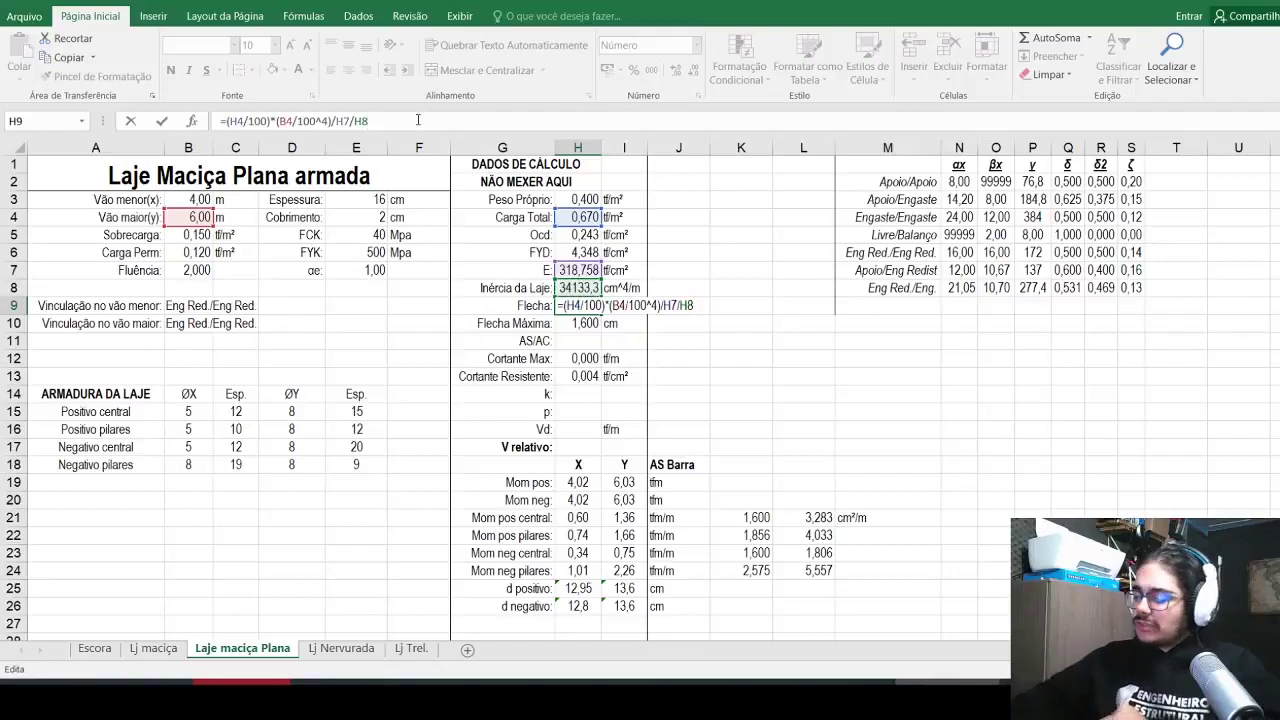
Step: Complete the Flecha formula by dividing it by PROCV(B10;M2:S8;4;FALSO), the γ coefficient of the longer span's support condition
{"action": "type", "text": "procv("}
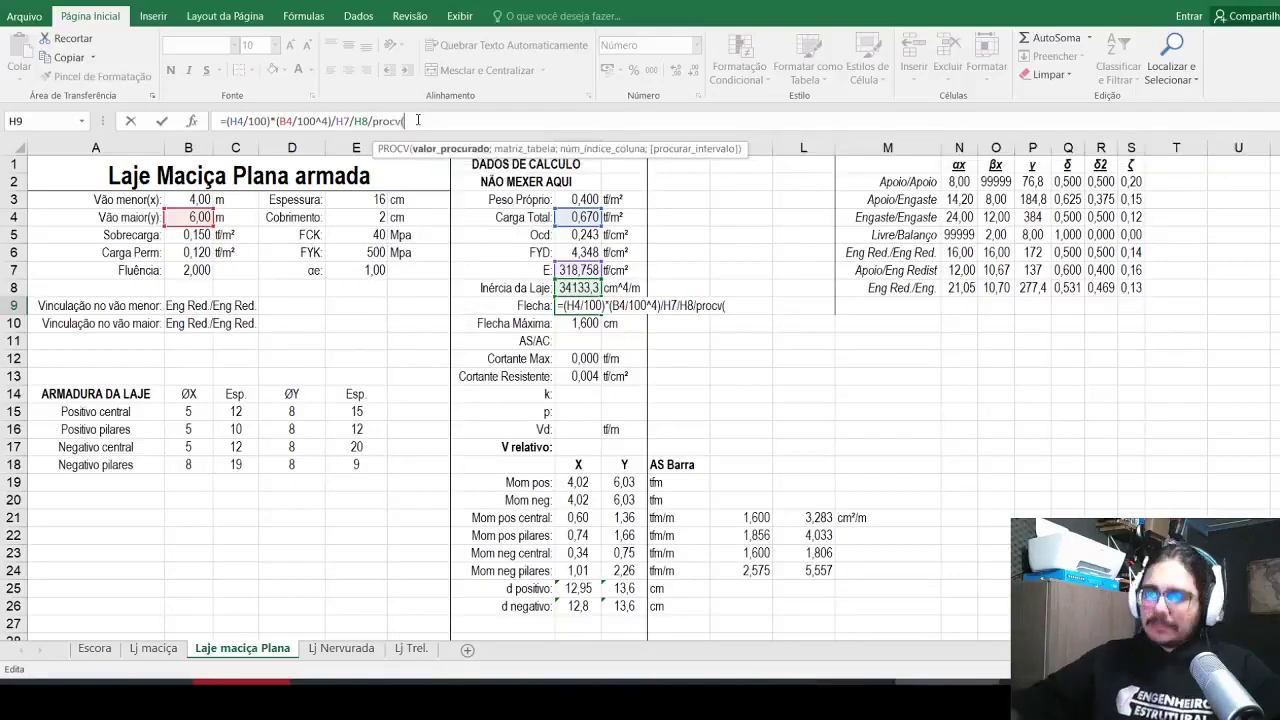
{"action": "left_click", "coordinate": [182, 326]}
{"action": "type", "text": ";"}
{"action": "left_click_drag", "start_coordinate": [888, 184], "coordinate": [1138, 295]}
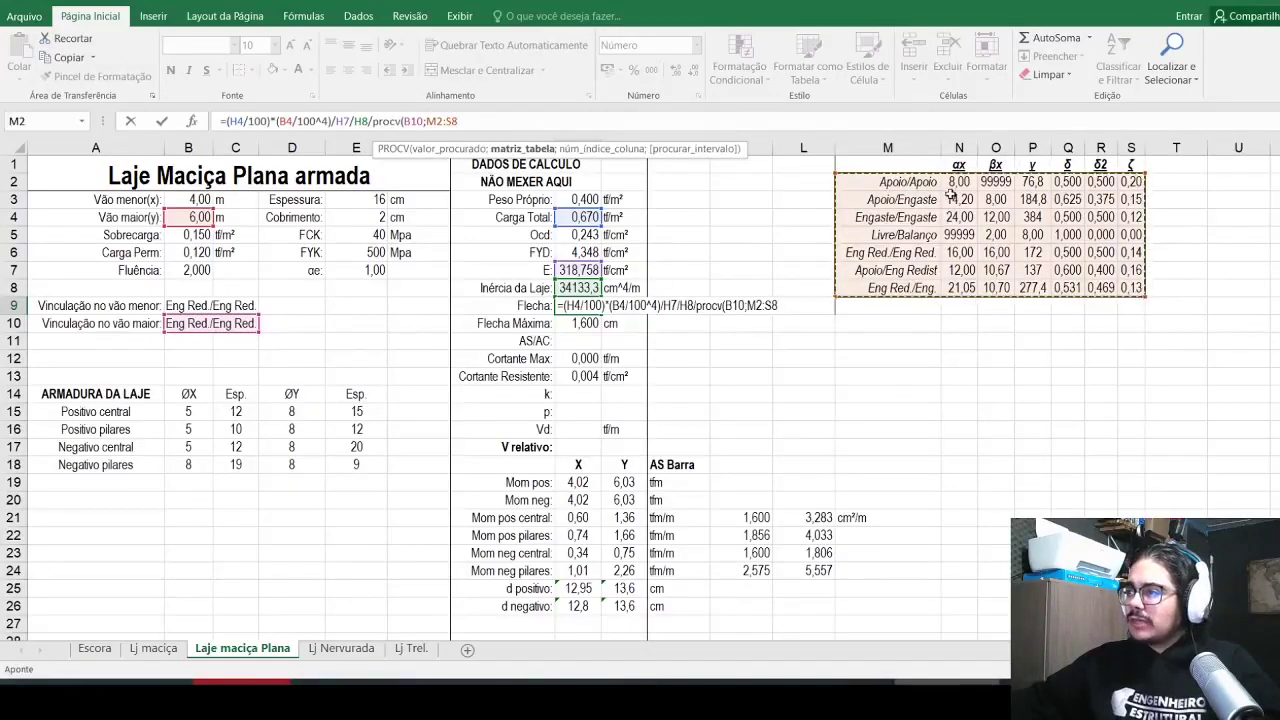
{"action": "type", "text": ";"}
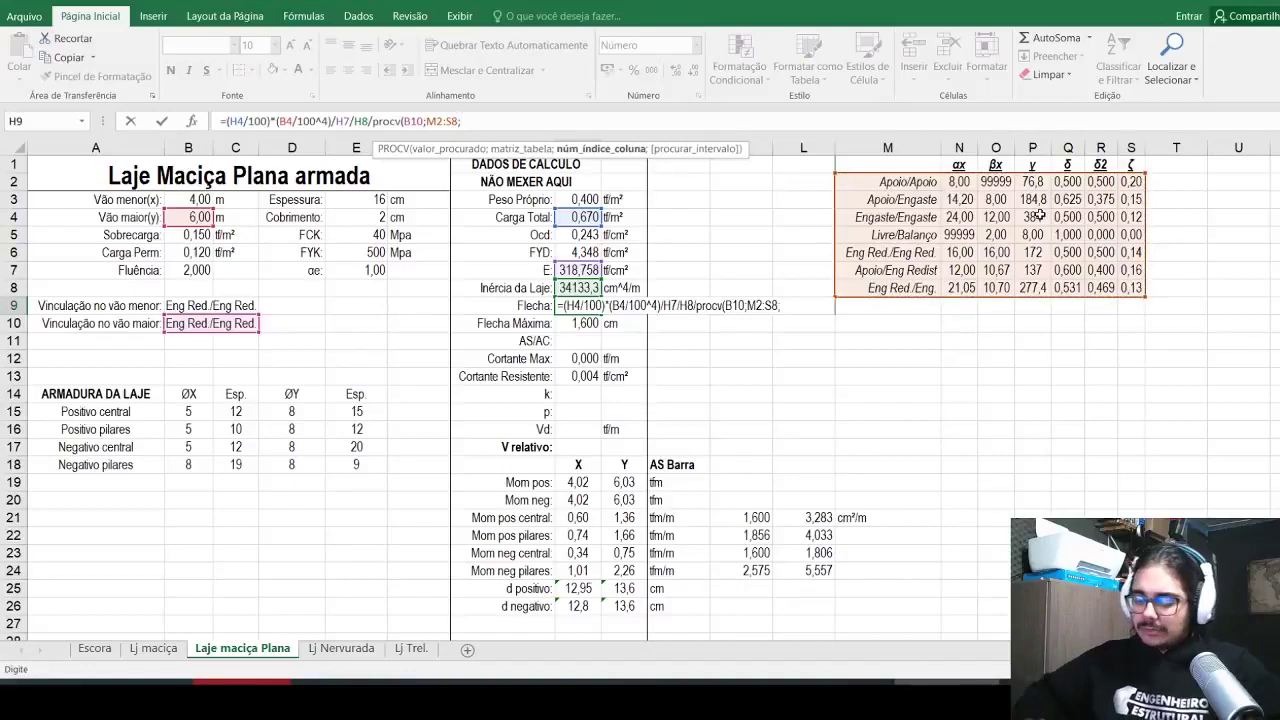
{"action": "type", "text": "4;falso)"}
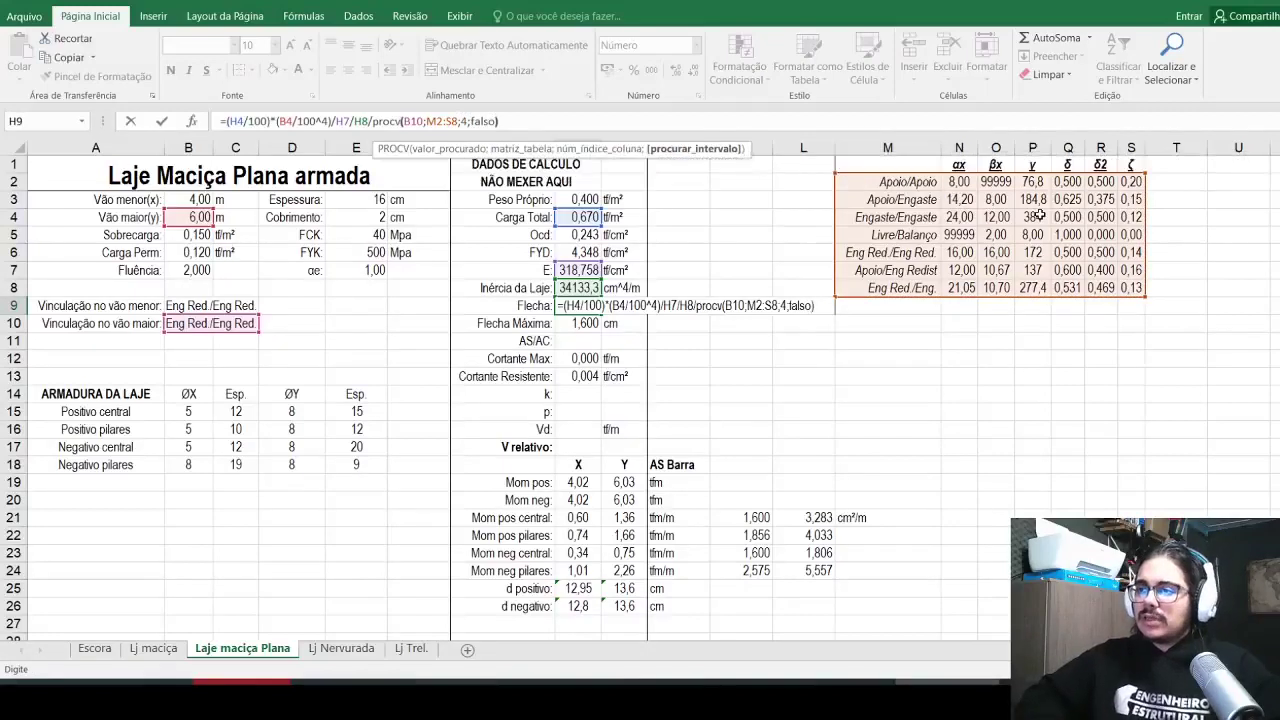
{"action": "key", "text": "ctrl+Return"}
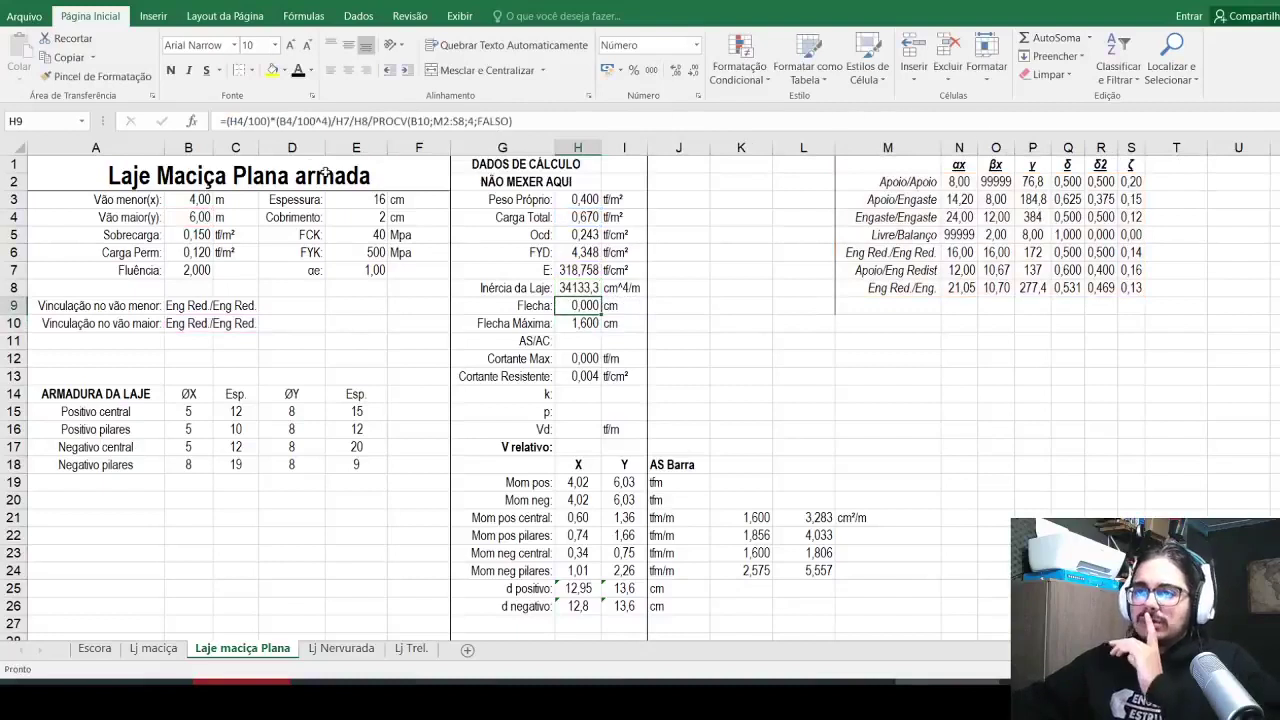
Step: Add parentheses in the H9 formula so the fourth power applies to the whole span term, (B4/100)^4
{"action": "left_click", "coordinate": [250, 120]}
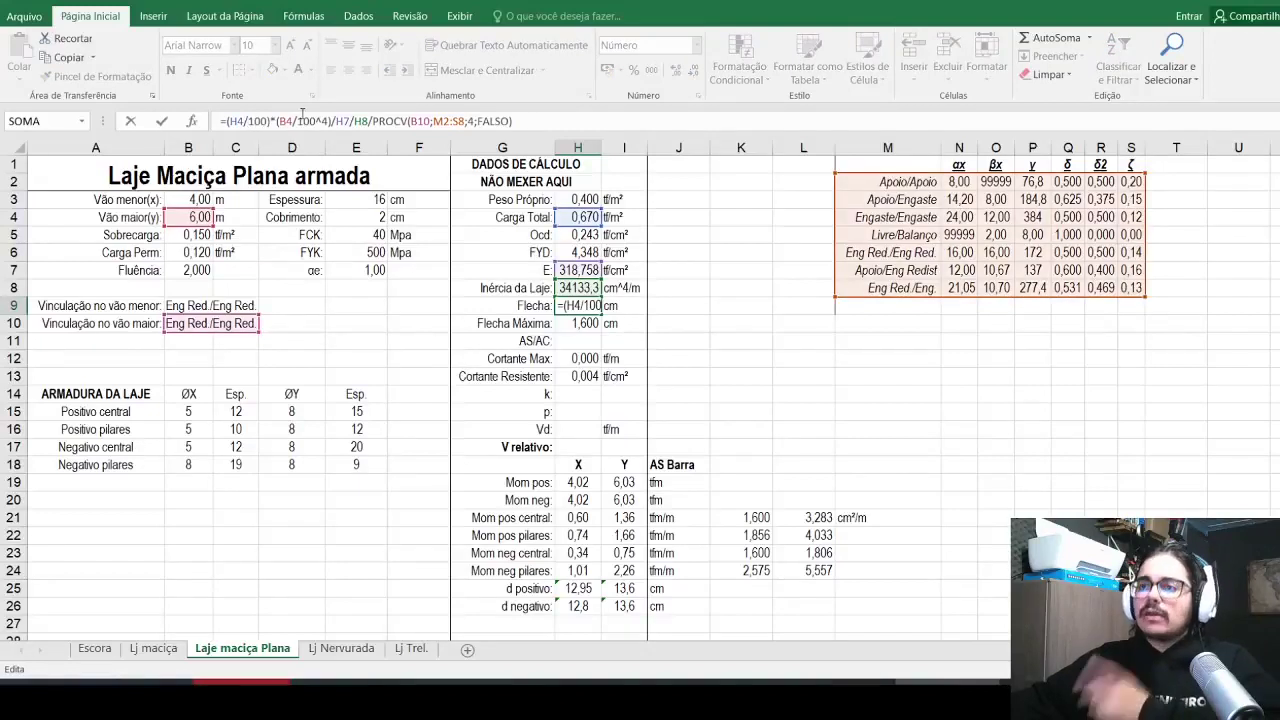
{"action": "left_click", "coordinate": [290, 121]}
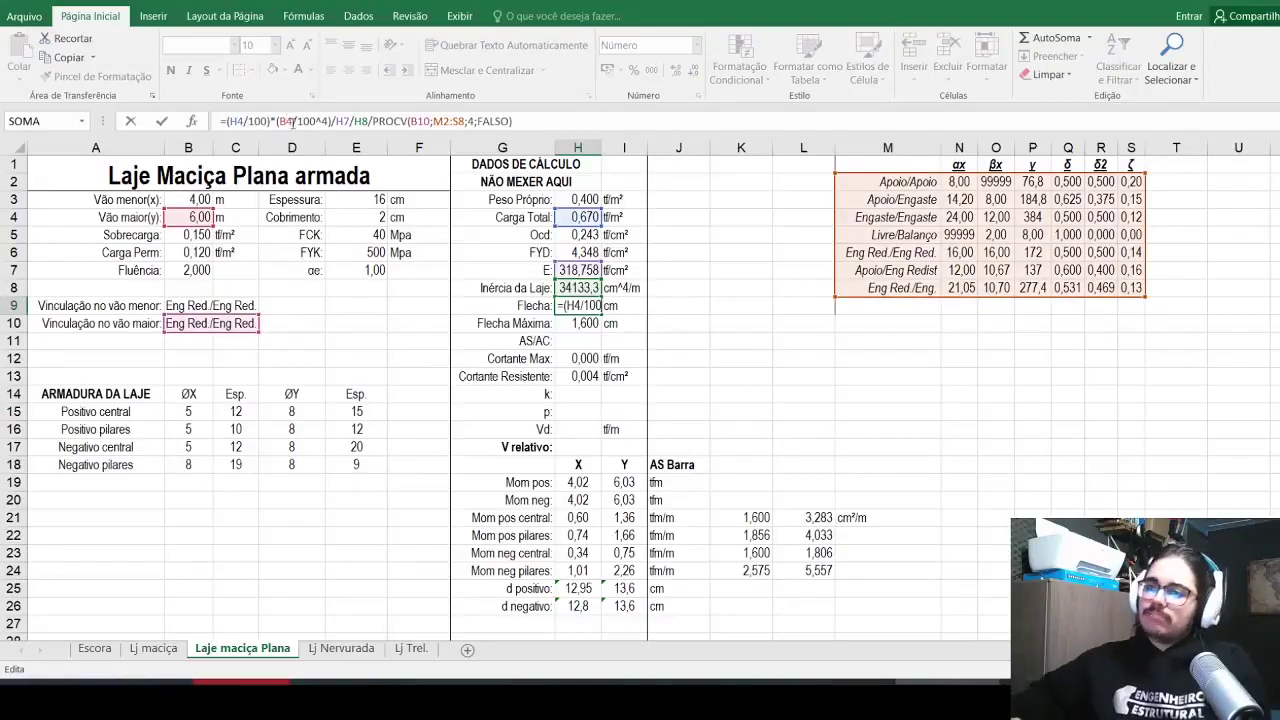
{"action": "type", "text": "("}
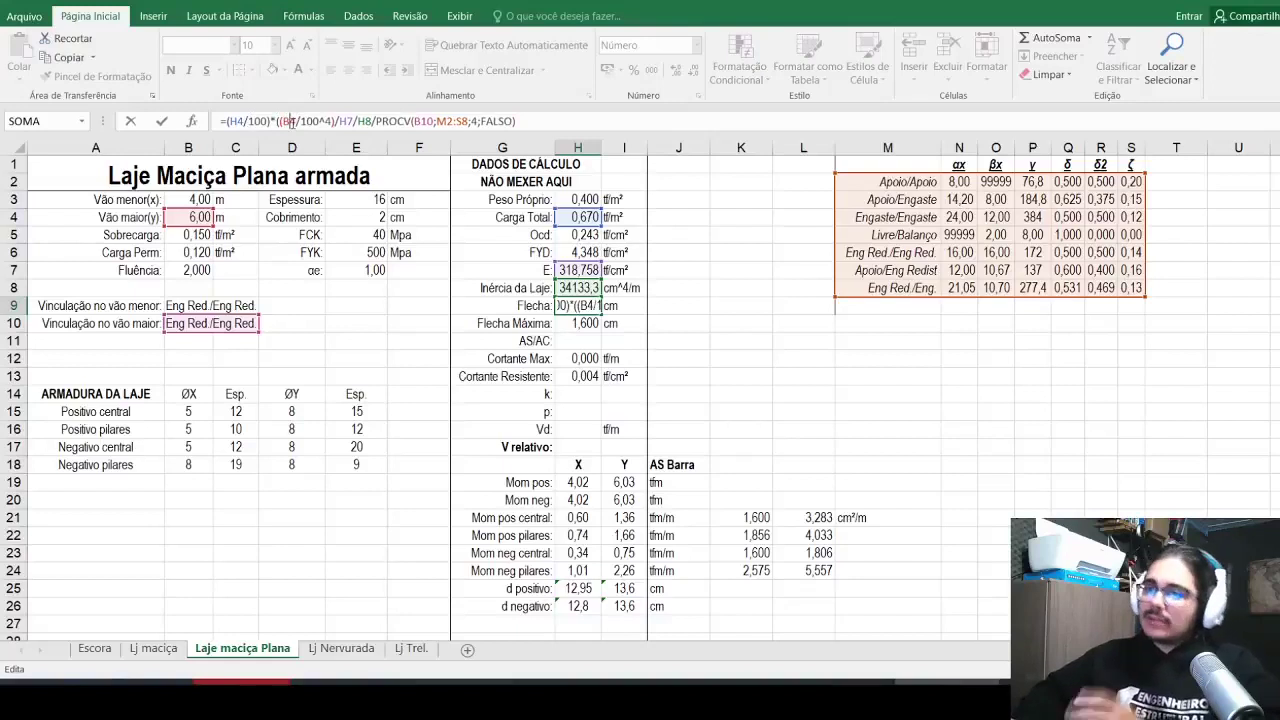
{"action": "key", "text": "Return"}
{"action": "key", "text": "Up"}
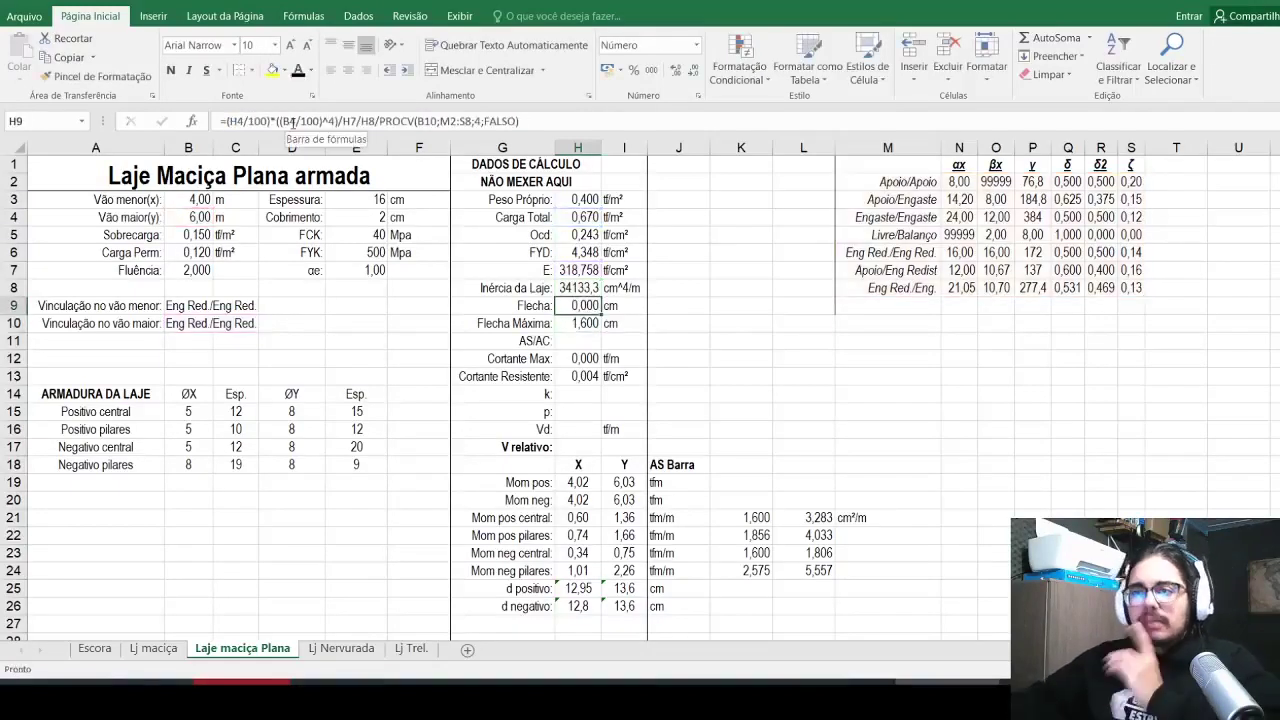
Step: Change the span term in the H9 deflection formula to B4*100 to convert metres to centimetres
{"action": "left_click", "coordinate": [303, 121]}
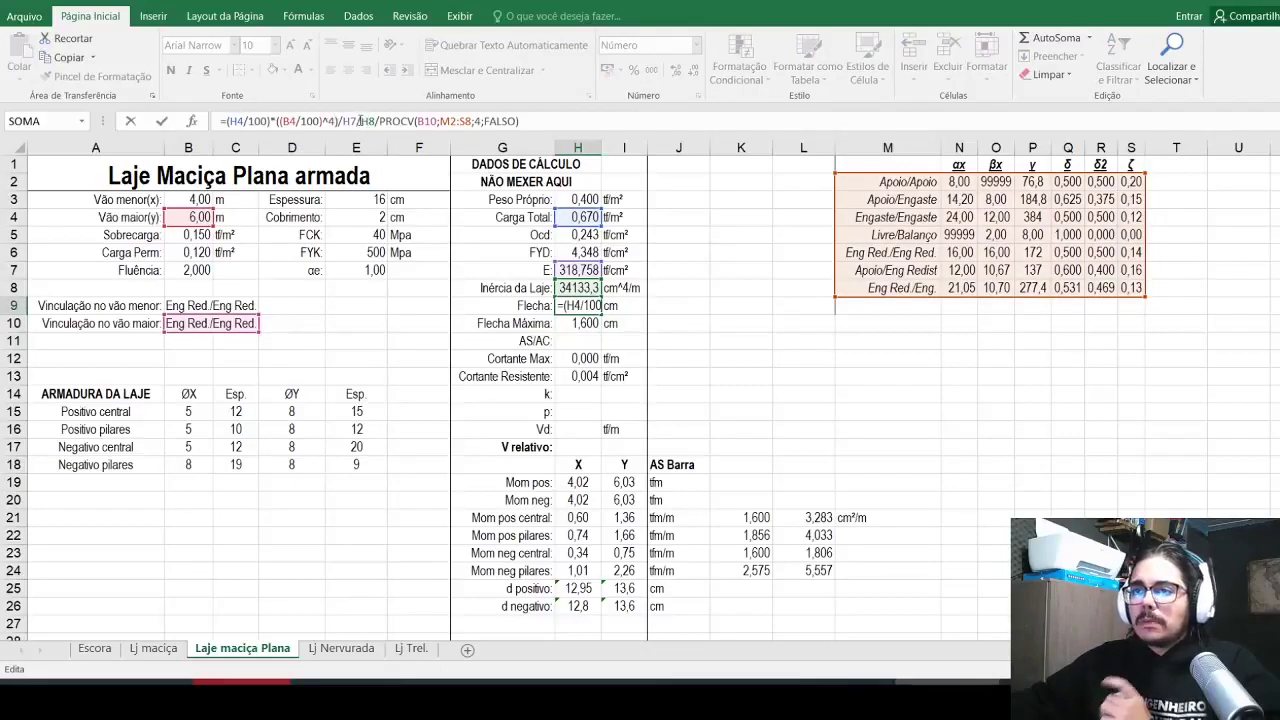
{"action": "left_click", "coordinate": [304, 121]}
{"action": "key", "text": "BackSpace"}
{"action": "type", "text": "*"}
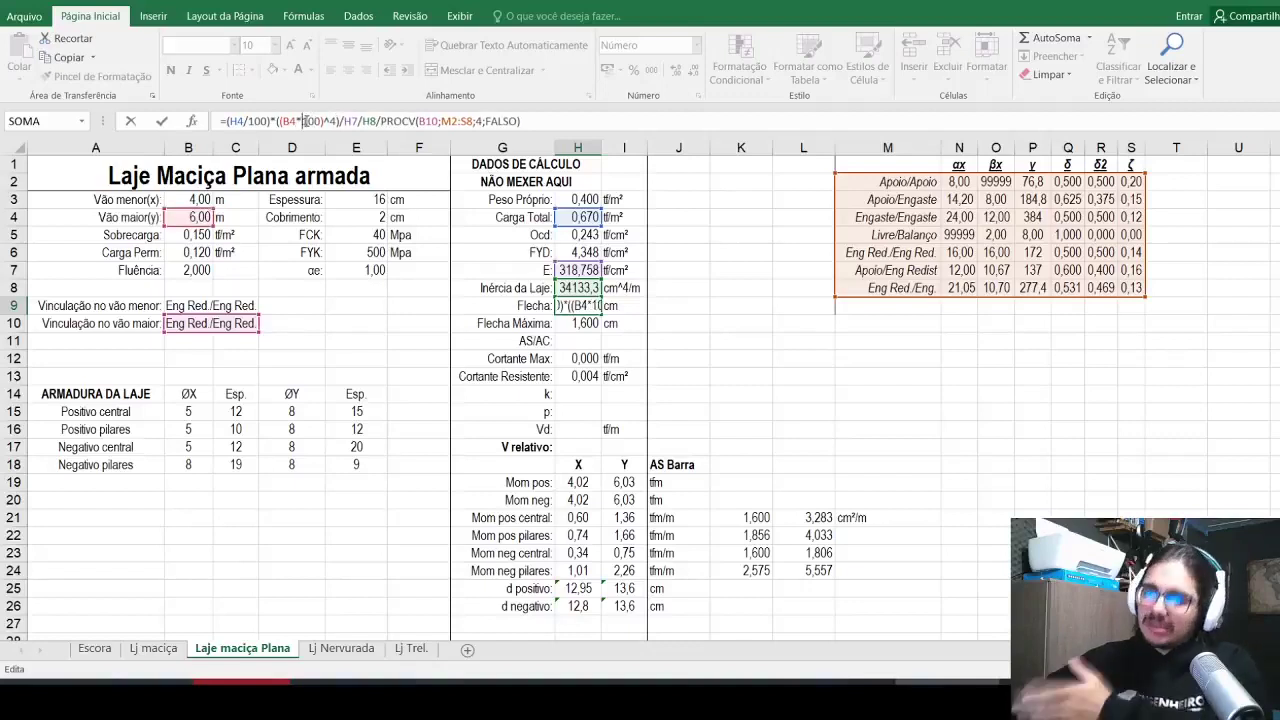
{"action": "key", "text": "Return"}
{"action": "key", "text": "Up"}
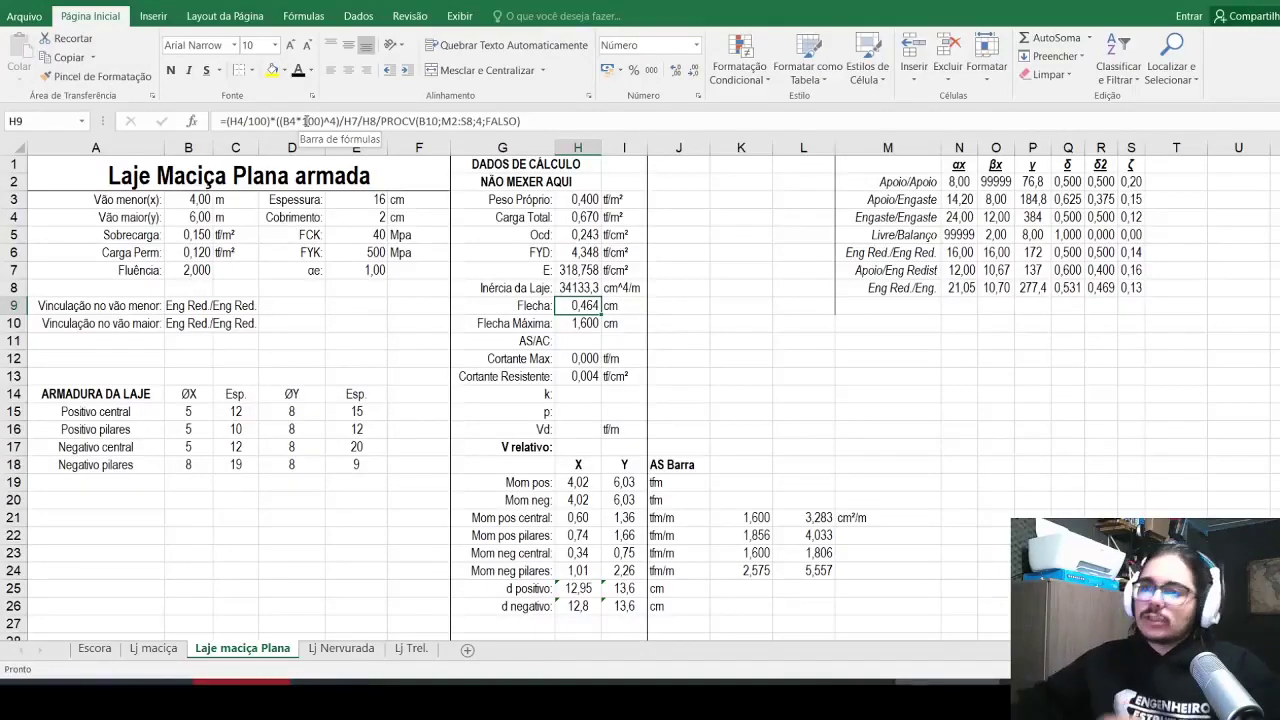
Step: Wrap the H9 deflection expression in MÁXIMO and duplicate the whole expression as its second argument
{"action": "left_click", "coordinate": [228, 122]}
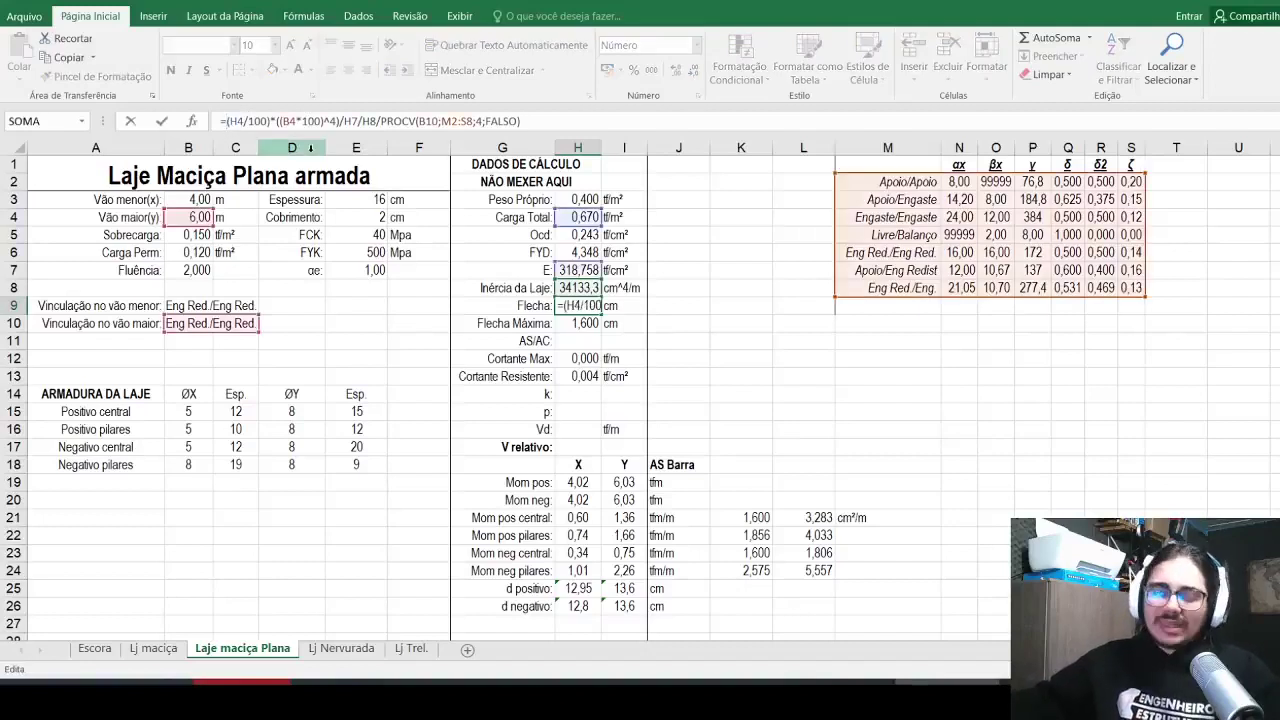
{"action": "type", "text": "máximo("}
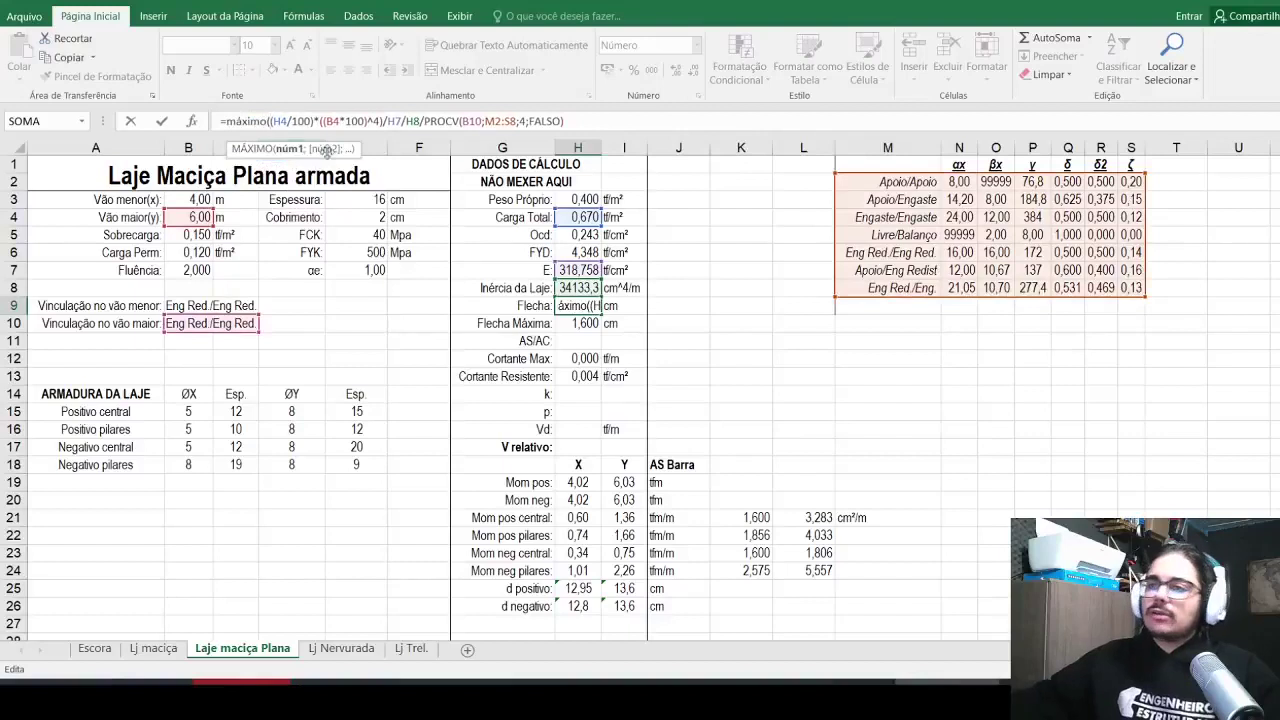
{"action": "left_click", "coordinate": [613, 125]}
{"action": "type", "text": ";"}
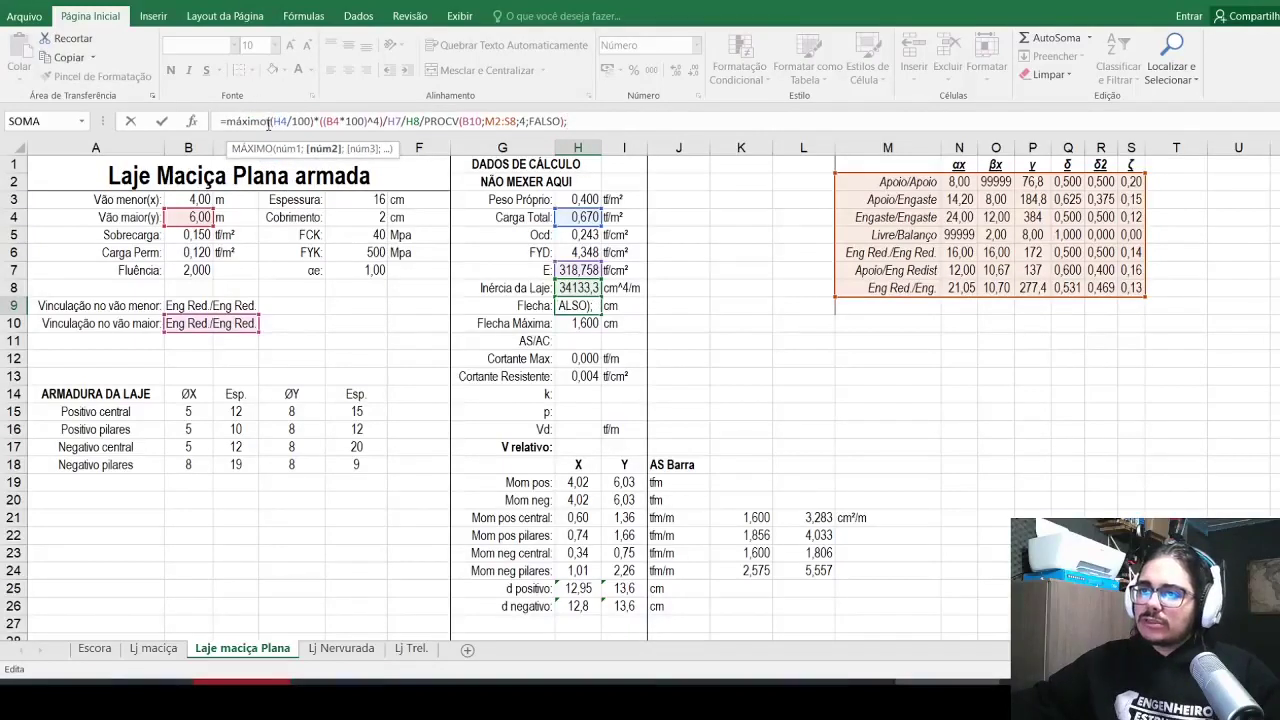
{"action": "left_click_drag", "start_coordinate": [268, 124], "coordinate": [566, 121]}
{"action": "key", "text": "ctrl+c"}
{"action": "left_click", "coordinate": [578, 121]}
{"action": "key", "text": "ctrl+v"}
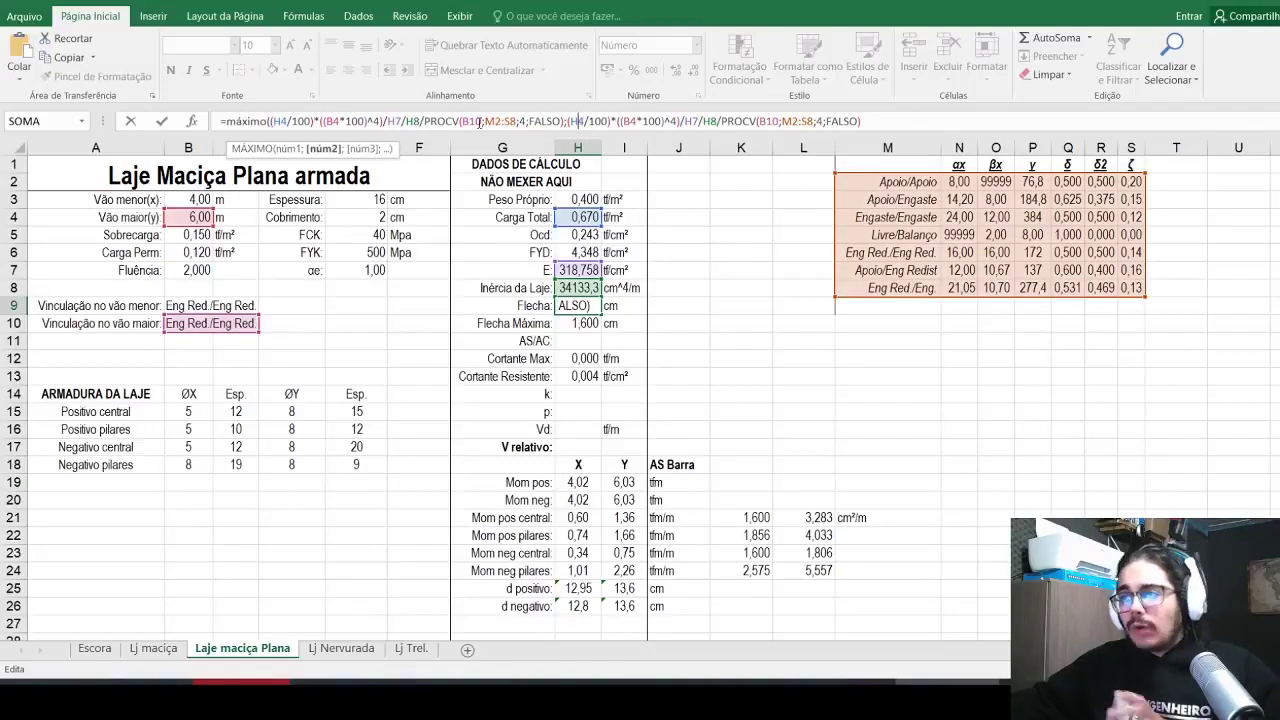
Step: Repoint the span in the second MÁXIMO argument to B3, the Vão menor(x) value
{"action": "key", "text": "Right"}
{"action": "key", "text": "Right"}
{"action": "key", "text": "Right"}
{"action": "key", "text": "Right"}
{"action": "key", "text": "Right"}
{"action": "key", "text": "Right"}
{"action": "key", "text": "Right"}
{"action": "key", "text": "Right"}
{"action": "key", "text": "Right"}
{"action": "key", "text": "Right"}
{"action": "key", "text": "Right"}
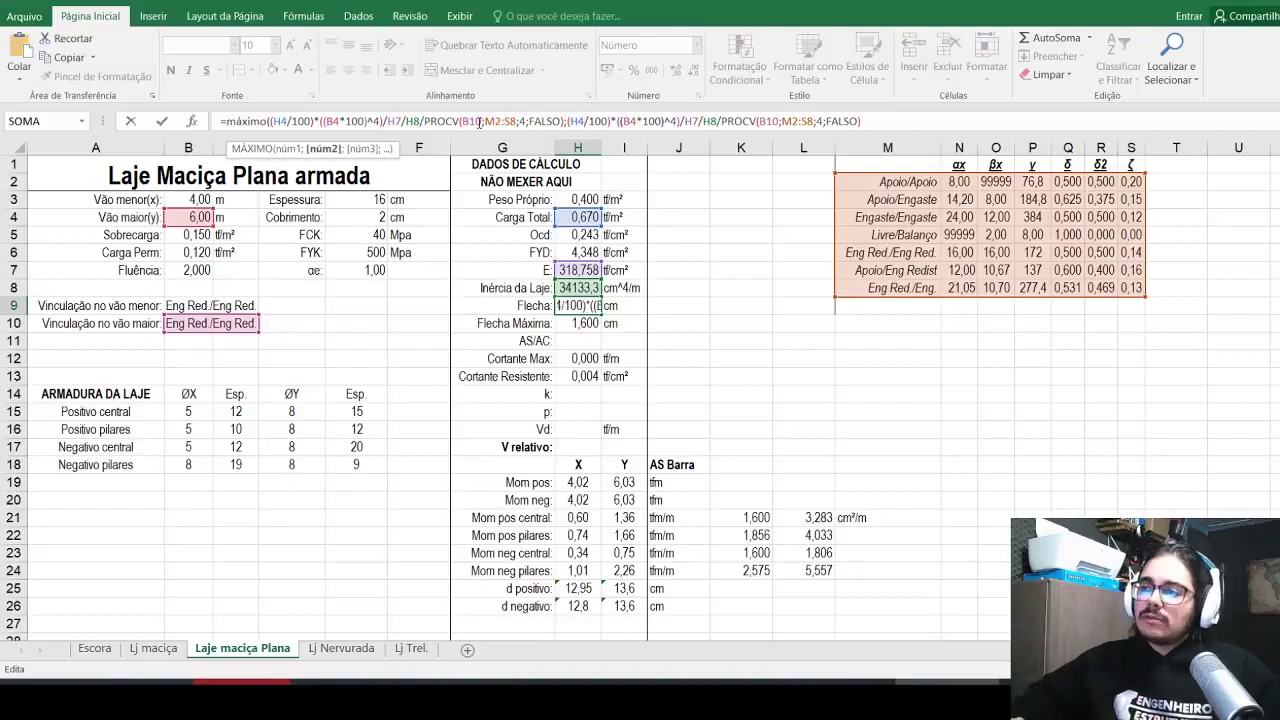
{"action": "key", "text": "Right"}
{"action": "key", "text": "Right"}
{"action": "key", "text": "BackSpace"}
{"action": "type", "text": "3"}
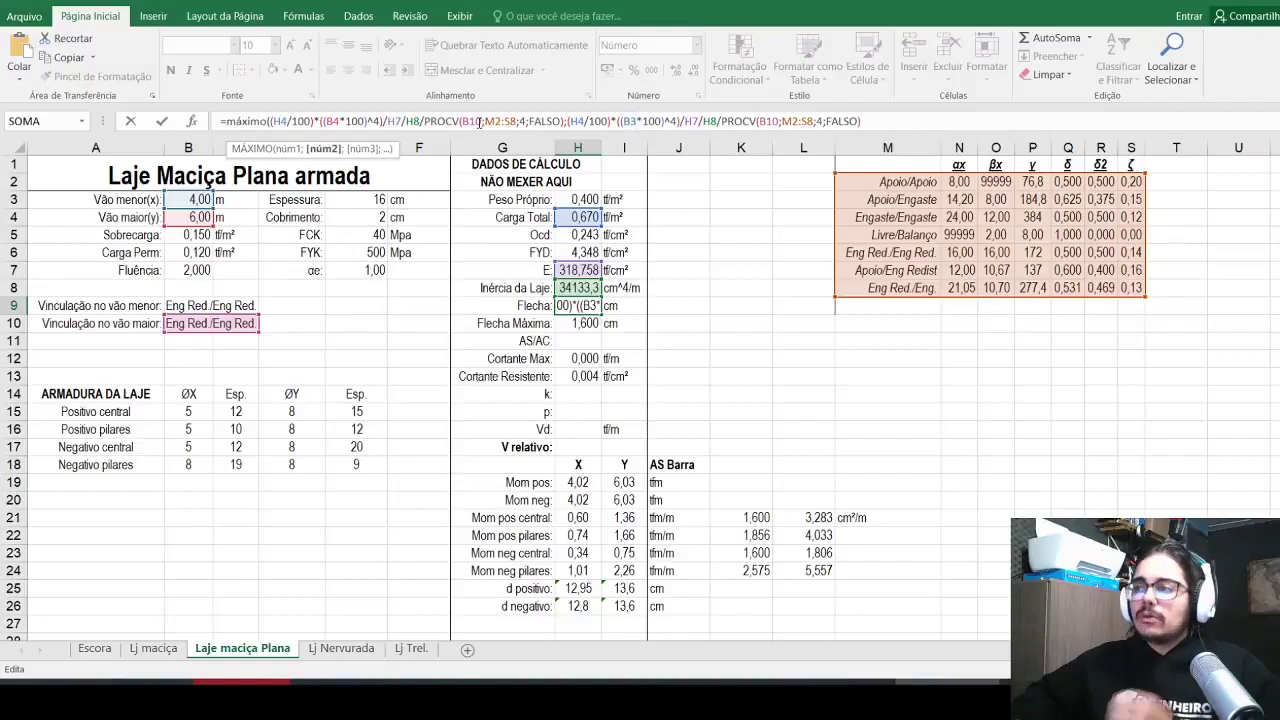
Step: Repoint the PROCV lookup in the second MÁXIMO argument of H9 to B9, accepting the closing-parenthesis correction
{"action": "key", "text": "Right"}
{"action": "key", "text": "Right"}
{"action": "key", "text": "Right"}
{"action": "key", "text": "Right"}
{"action": "key", "text": "Right"}
{"action": "key", "text": "Right"}
{"action": "key", "text": "Right"}
{"action": "key", "text": "Right"}
{"action": "key", "text": "Right"}
{"action": "key", "text": "Right"}
{"action": "key", "text": "Right"}
{"action": "key", "text": "Right"}
{"action": "key", "text": "Right"}
{"action": "key", "text": "Right"}
{"action": "key", "text": "Right"}
{"action": "key", "text": "Right"}
{"action": "key", "text": "Delete"}
{"action": "key", "text": "Delete"}
{"action": "key", "text": "Delete"}
{"action": "type", "text": "B9"}
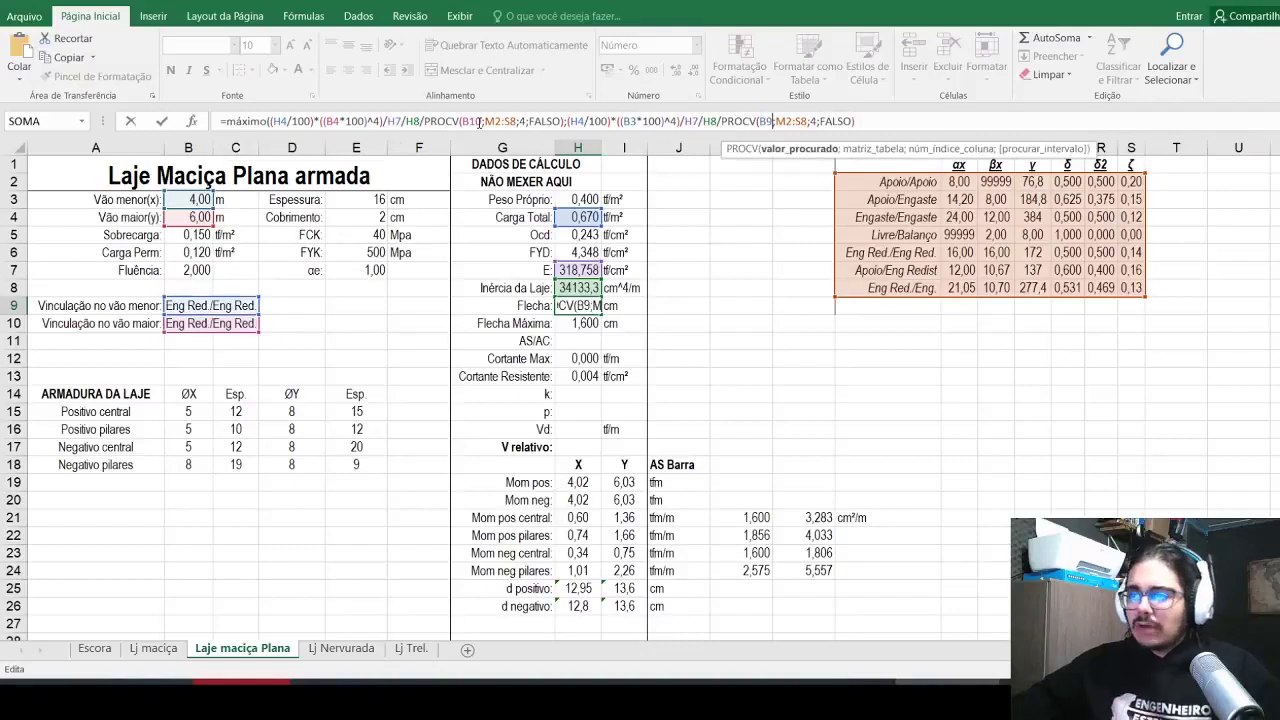
{"action": "key", "text": "Return"}
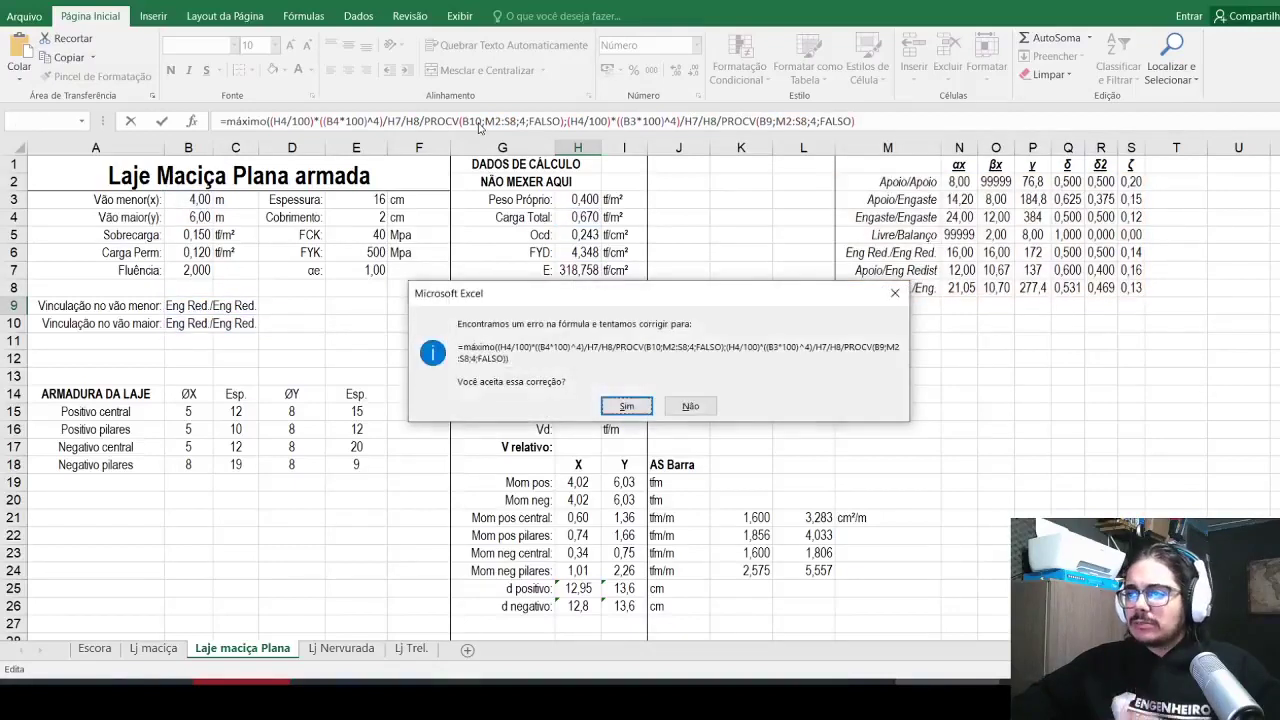
{"action": "key", "text": "Return"}
{"action": "left_click", "coordinate": [574, 307]}
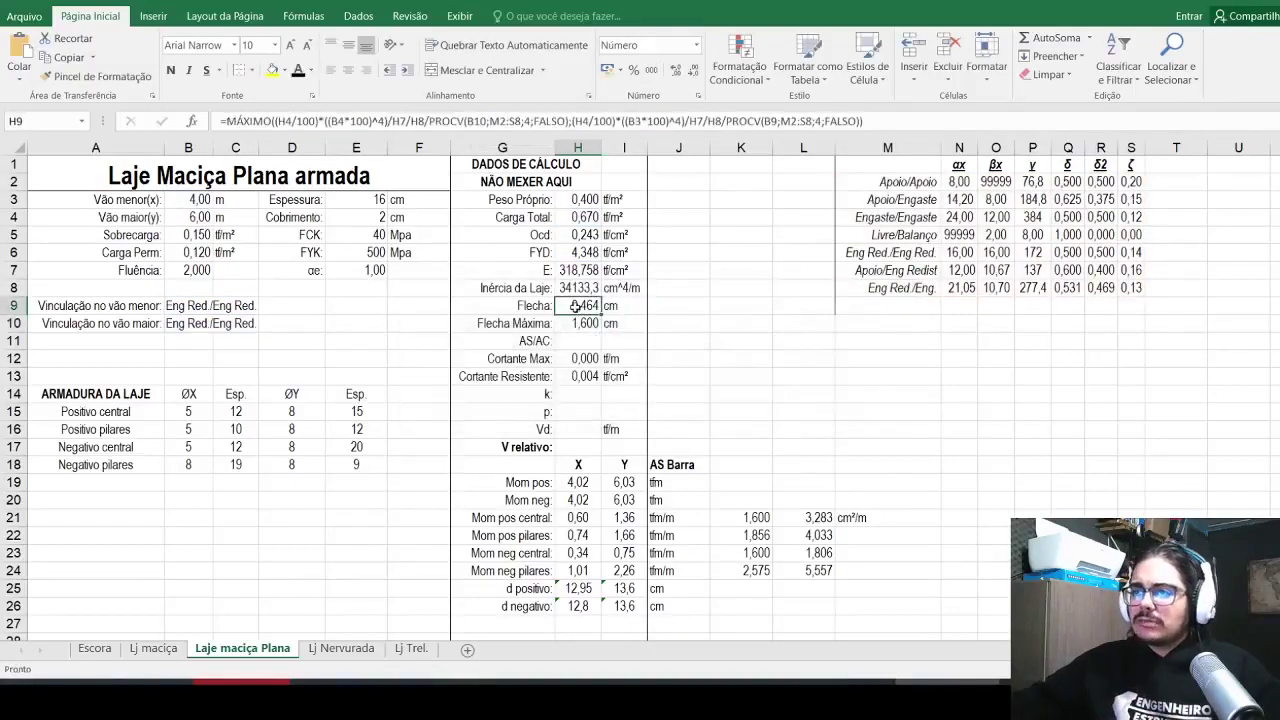
{"action": "left_click", "coordinate": [635, 121]}
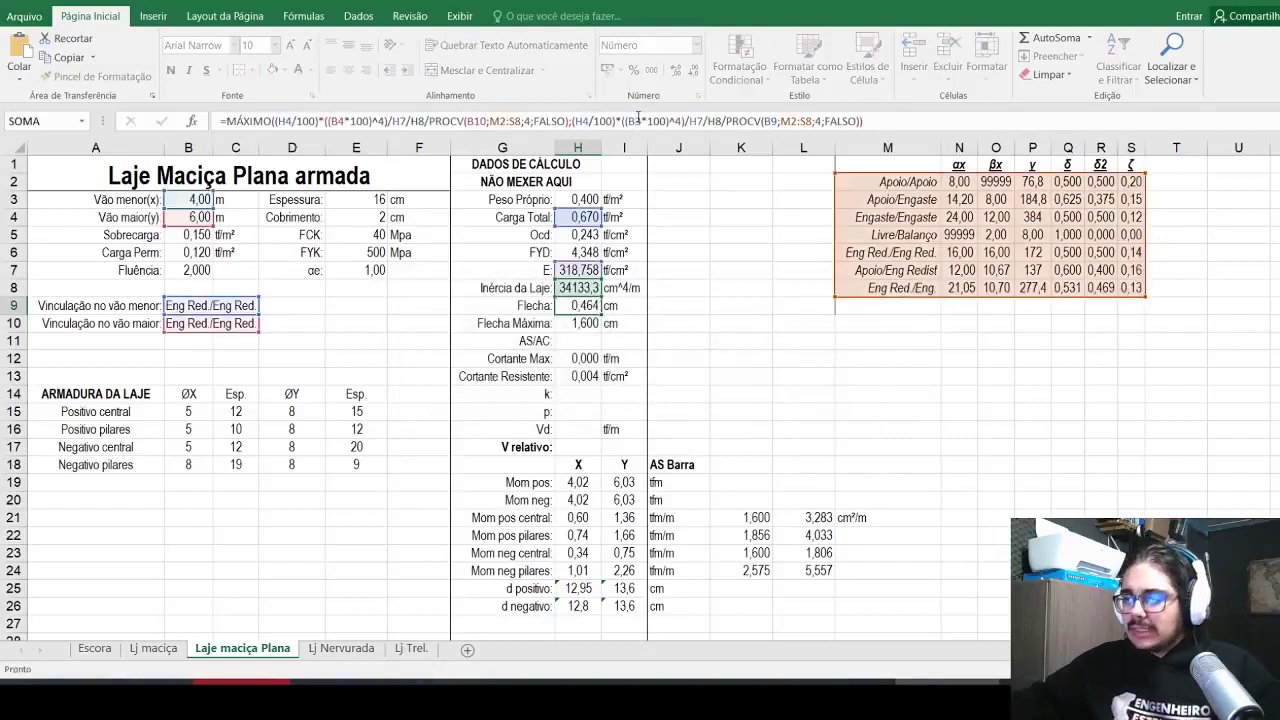
{"action": "key", "text": "Escape"}
Step: Test the deflection with Vinculação no vão menor set to Apoio/Apoio and Vão menor(x) at 5 m, and undo both changes
{"action": "left_click", "coordinate": [220, 325]}
{"action": "left_click", "coordinate": [238, 307]}
{"action": "left_click", "coordinate": [265, 305]}
{"action": "left_click", "coordinate": [229, 322]}
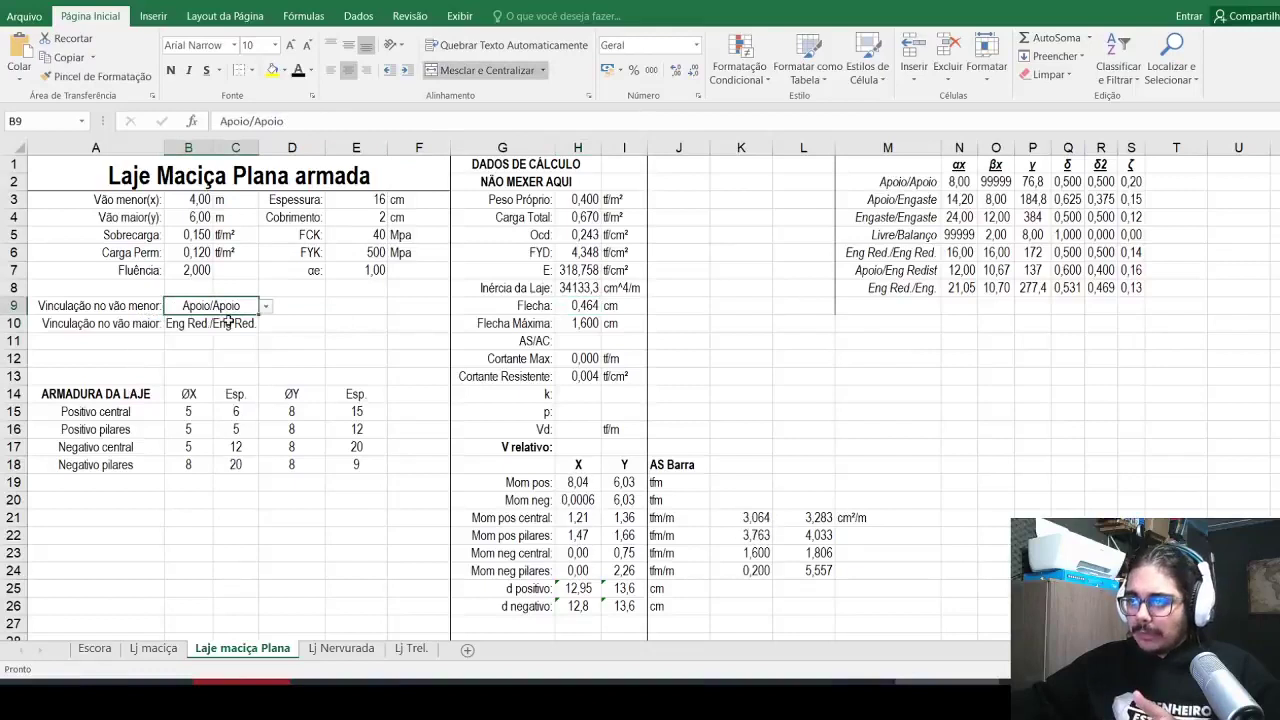
{"action": "left_click", "coordinate": [203, 198]}
{"action": "key", "text": "BackSpace"}
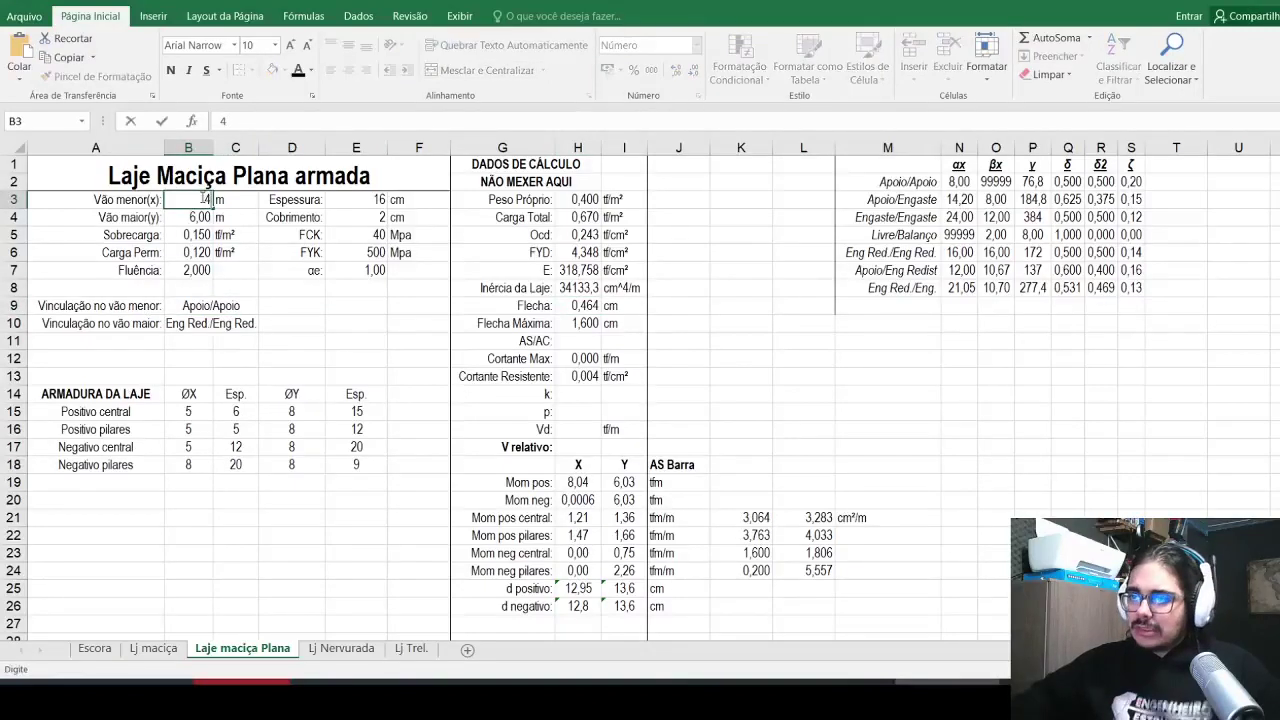
{"action": "type", "text": "5"}
{"action": "key", "text": "Return"}
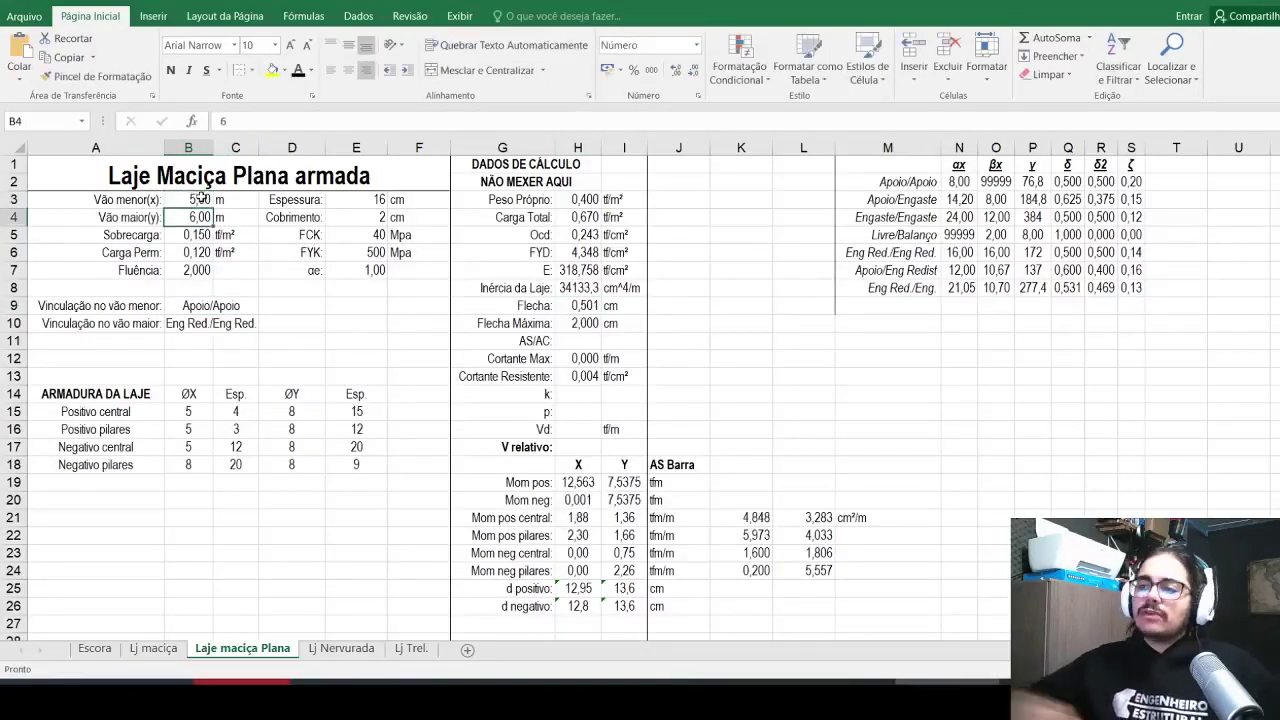
{"action": "key", "text": "ctrl+z"}
{"action": "key", "text": "ctrl+z"}
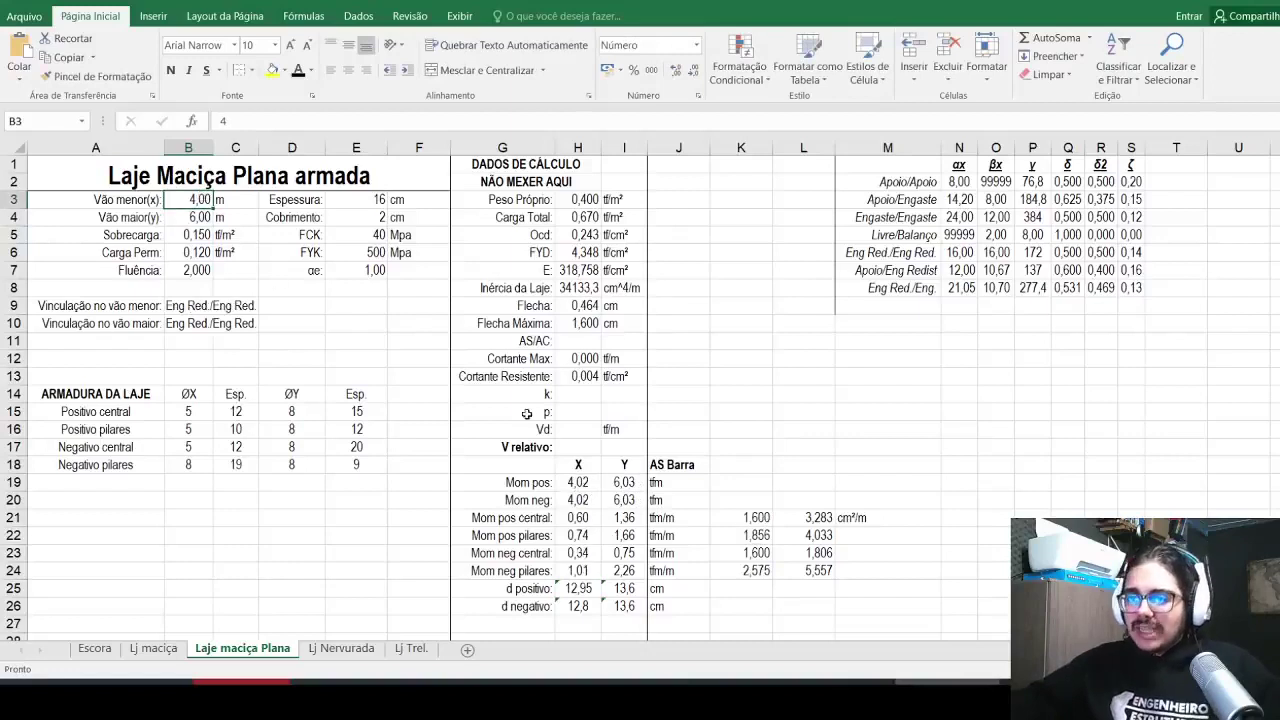
Step: Repoint the Flecha Máxima formula in H10 to the larger span, making it =B4*100/250
{"action": "left_click", "coordinate": [583, 310]}
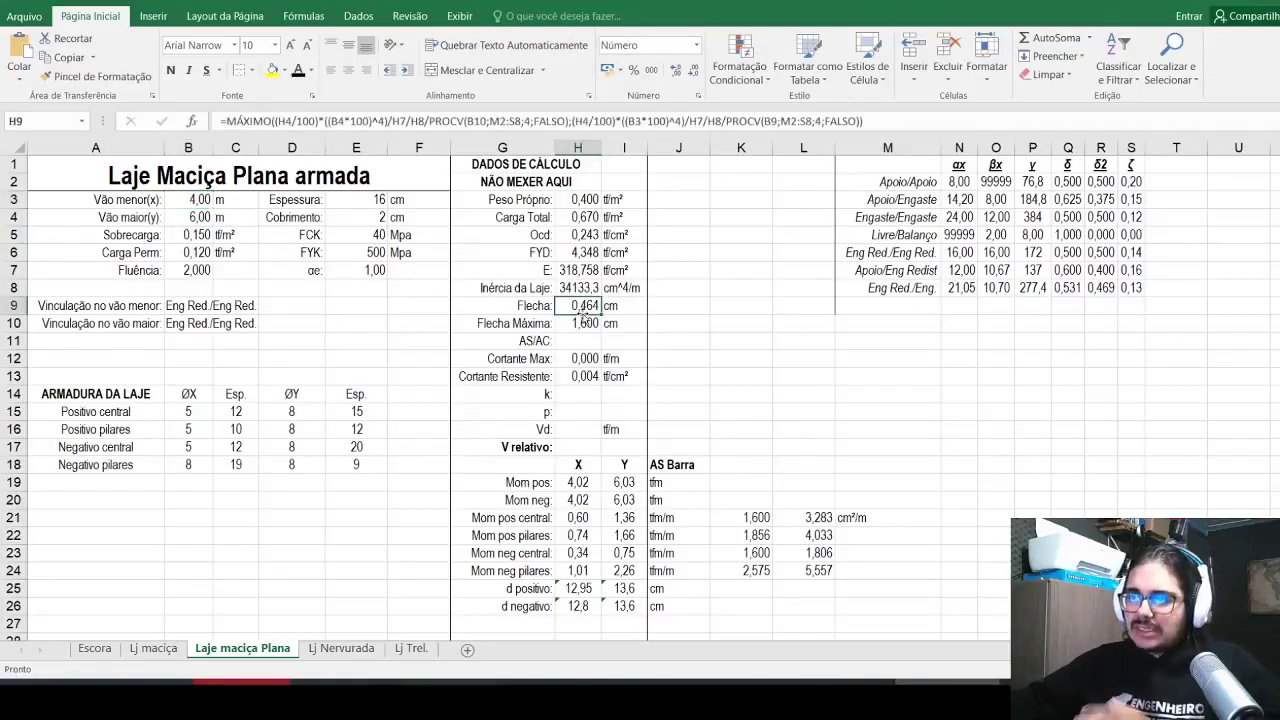
{"action": "key", "text": "Down"}
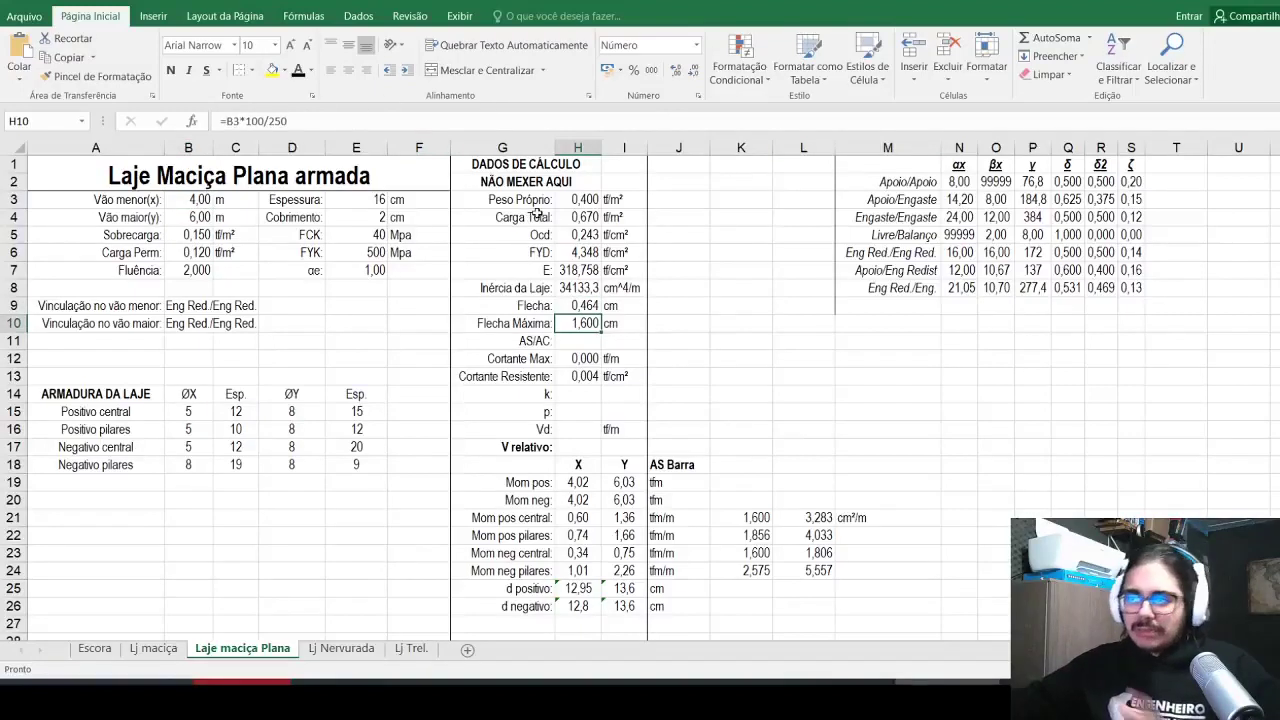
{"action": "left_click", "coordinate": [359, 127]}
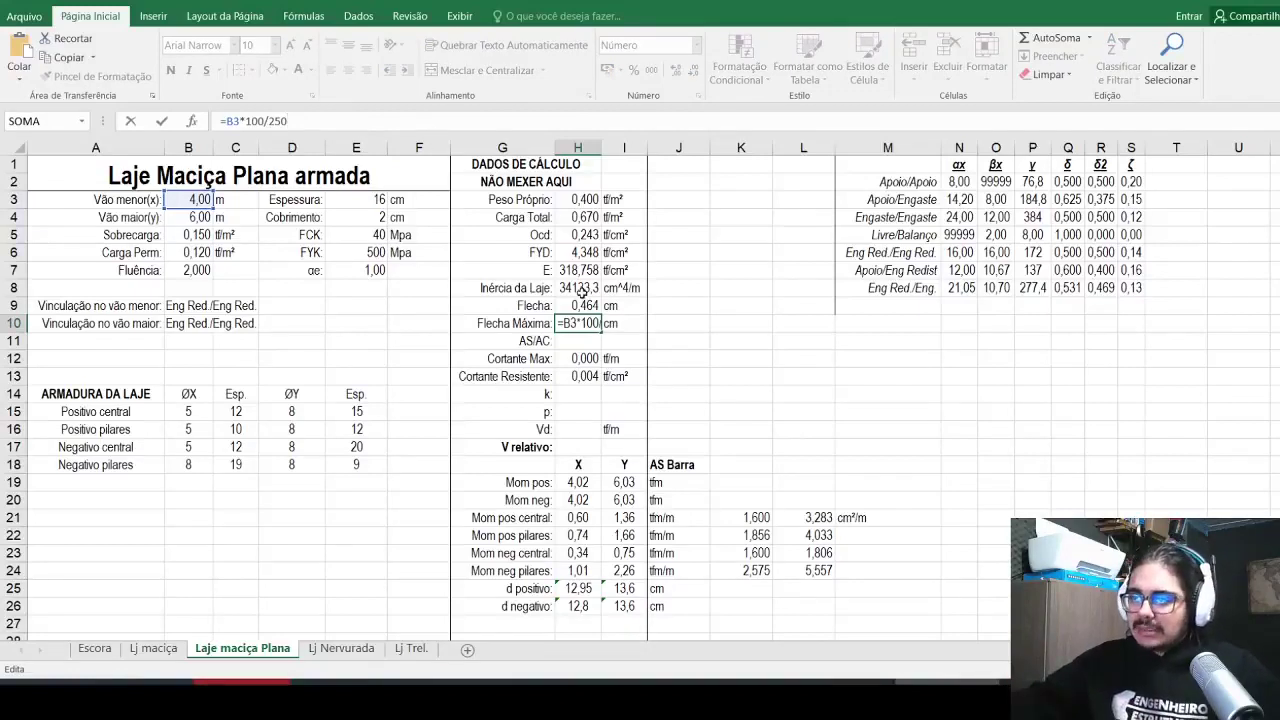
{"action": "key", "text": "ctrl+Return"}
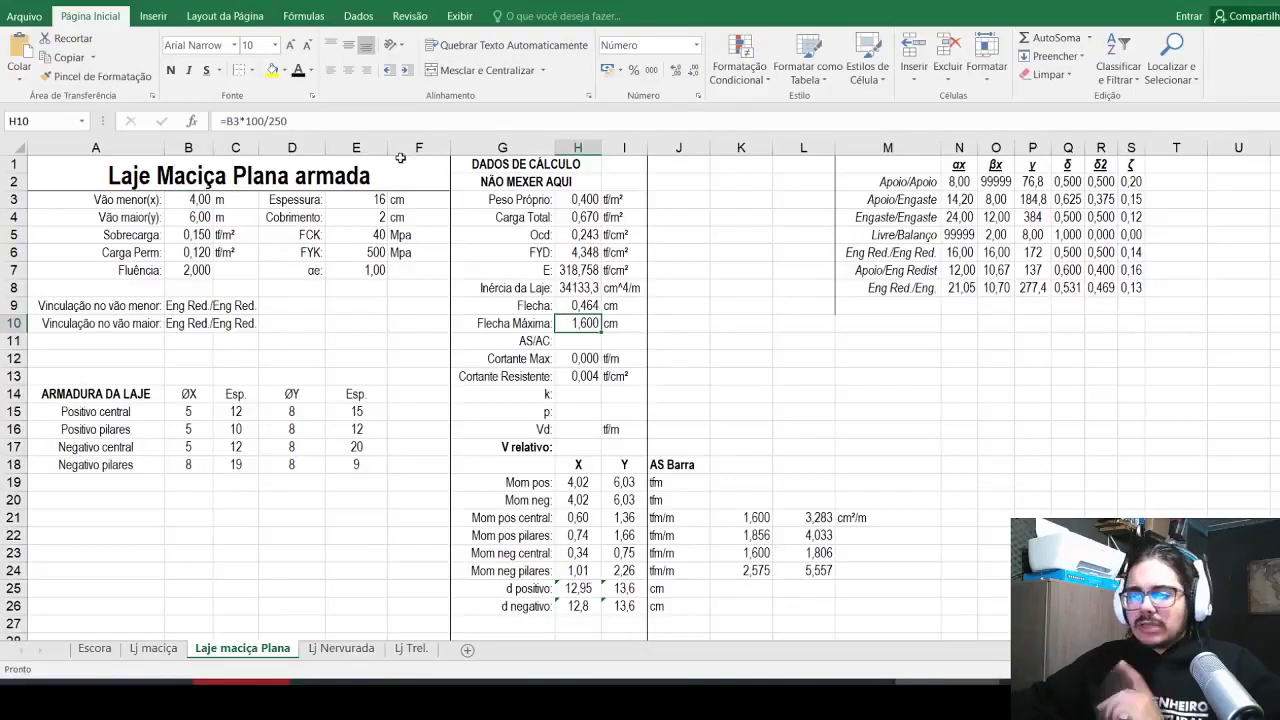
{"action": "key", "text": "F2"}
{"action": "left_click", "coordinate": [197, 217]}
{"action": "key", "text": "Return"}
{"action": "key", "text": "Up"}
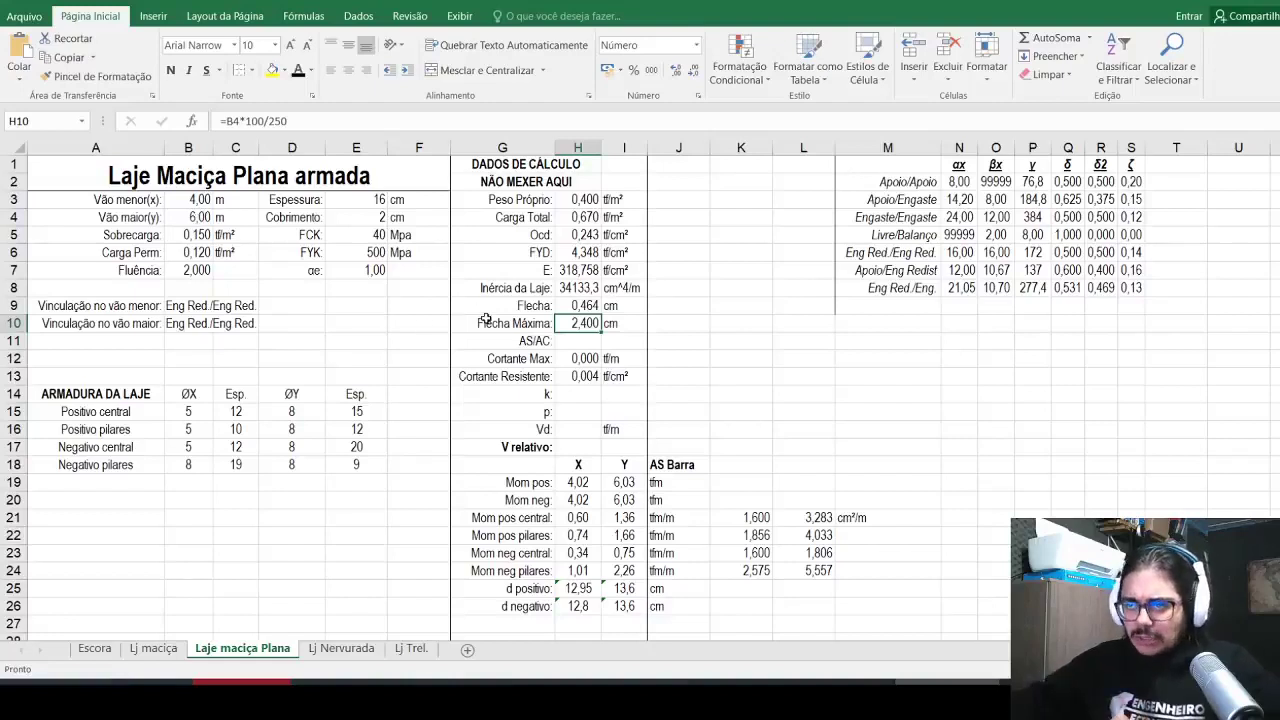
Step: Enter the label "Existe parede?" in D8 and widen column D to fit it
{"action": "left_click", "coordinate": [310, 289]}
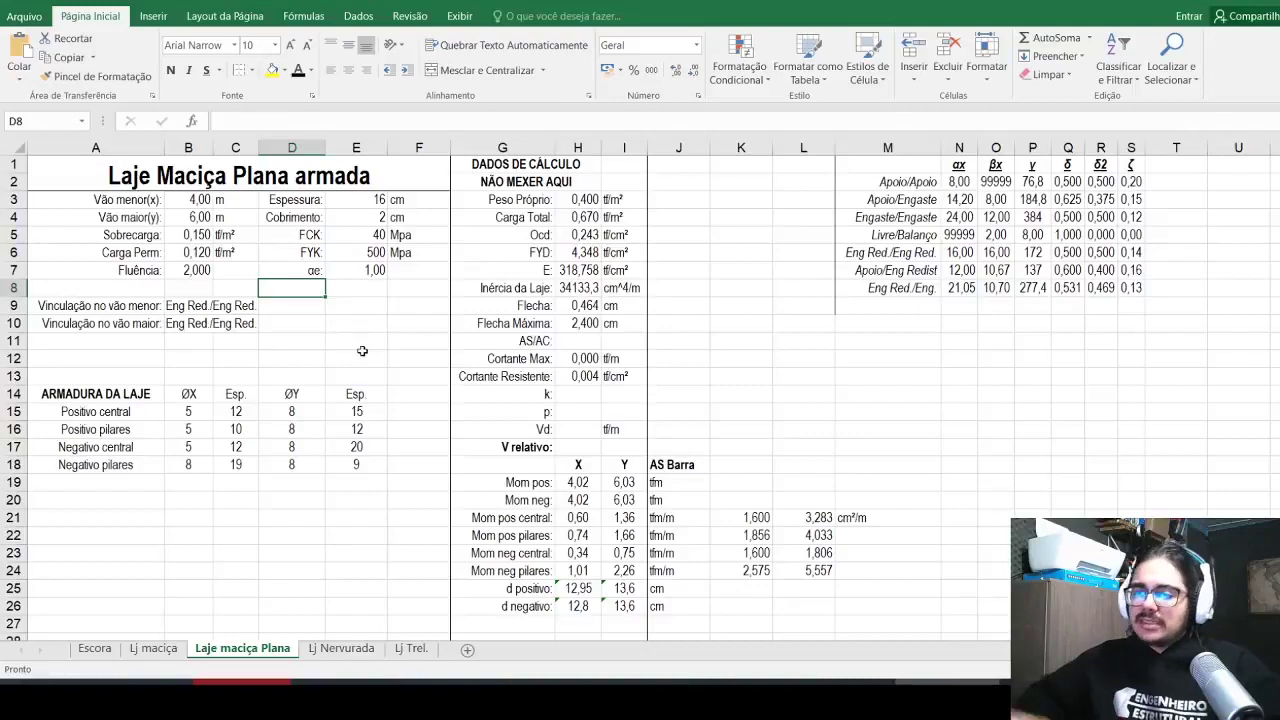
{"action": "type", "text": "Existe parede:"}
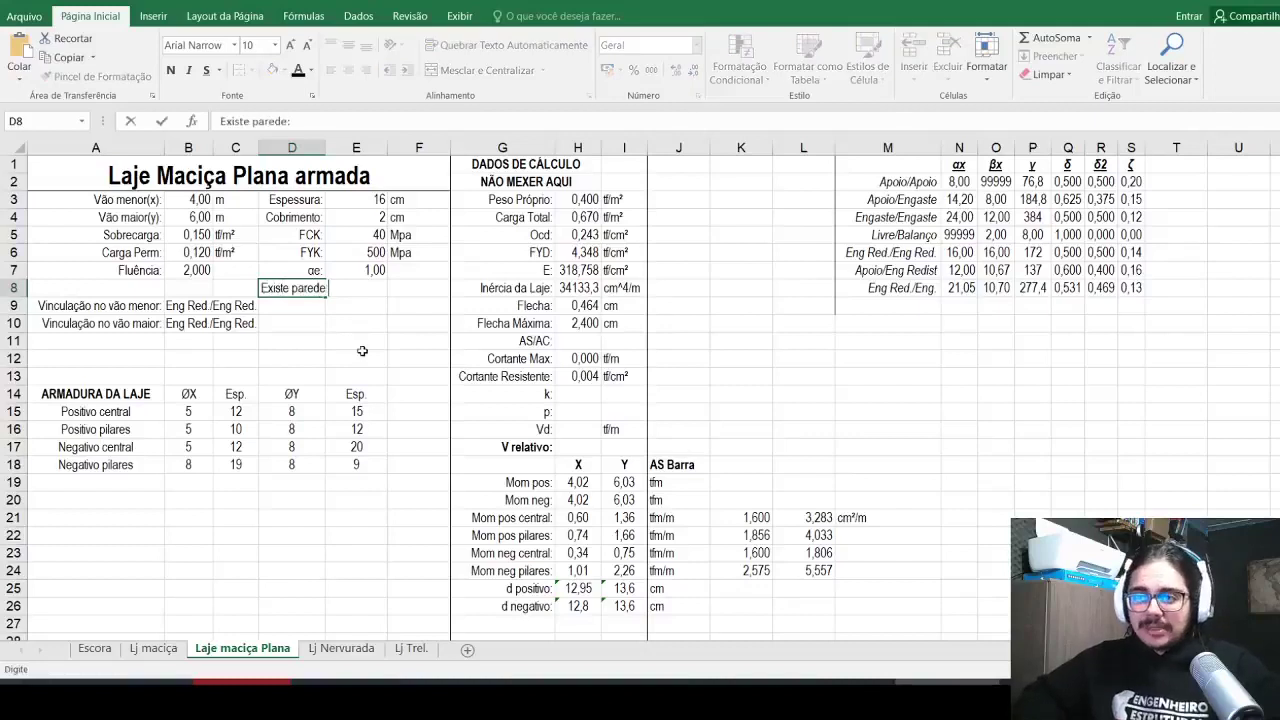
{"action": "key", "text": "Return"}
{"action": "left_click", "coordinate": [318, 288]}
{"action": "left_click", "coordinate": [350, 147]}
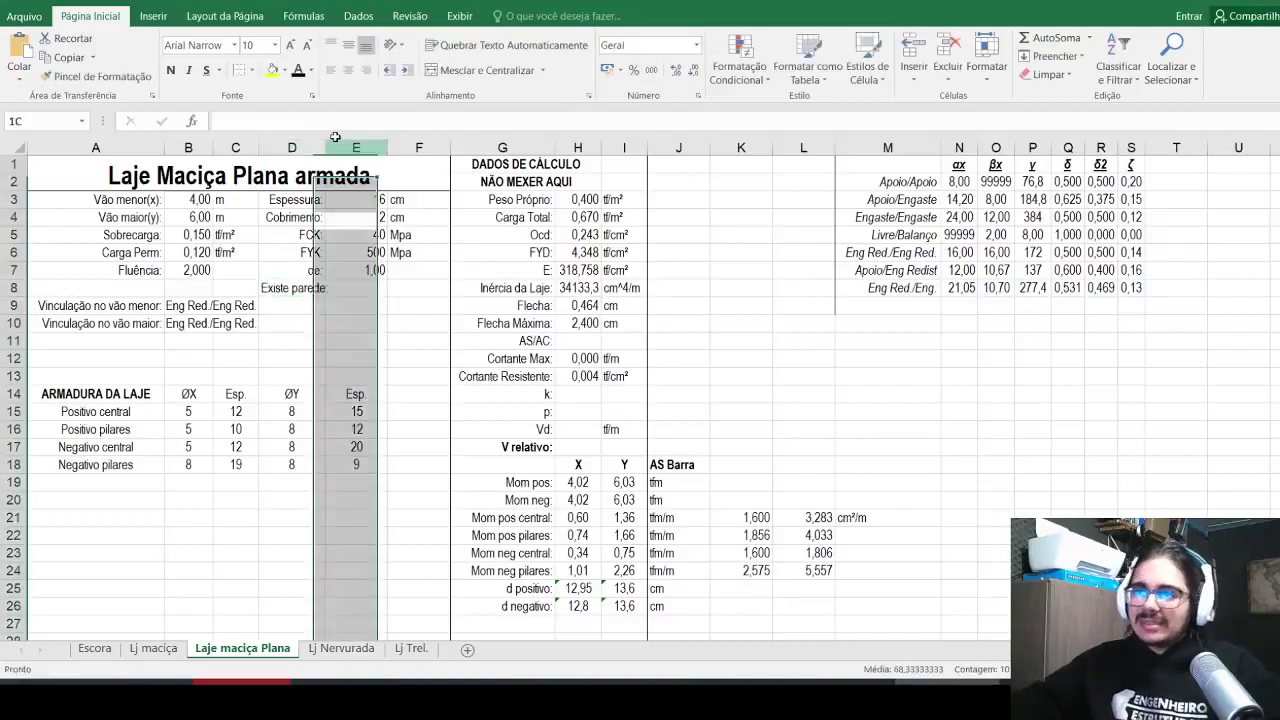
{"action": "left_click", "coordinate": [300, 288]}
{"action": "left_click", "coordinate": [343, 120]}
{"action": "key", "text": "BackSpace"}
{"action": "type", "text": "?"}
{"action": "key", "text": "Return"}
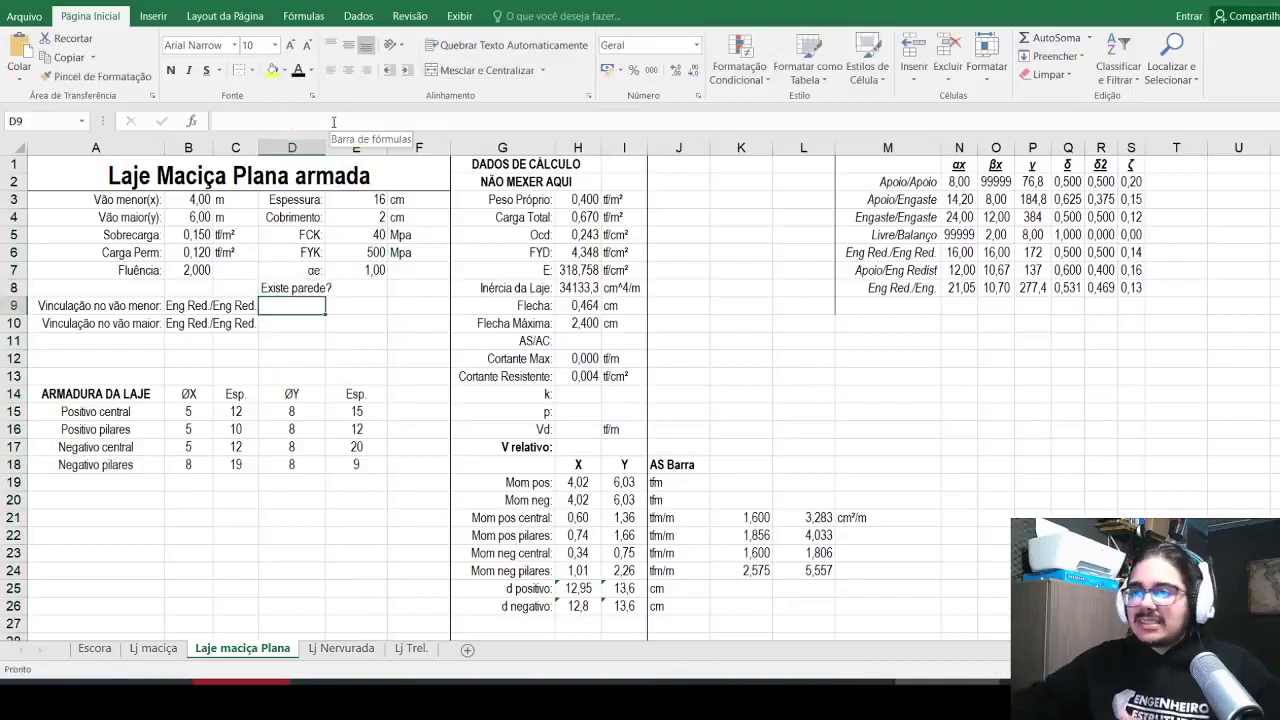
{"action": "left_click_drag", "start_coordinate": [323, 143], "coordinate": [336, 143]}
Step: Restrict E8 to a drop-down list with the options Sim and Não, and choose Sim
{"action": "left_click", "coordinate": [376, 290]}
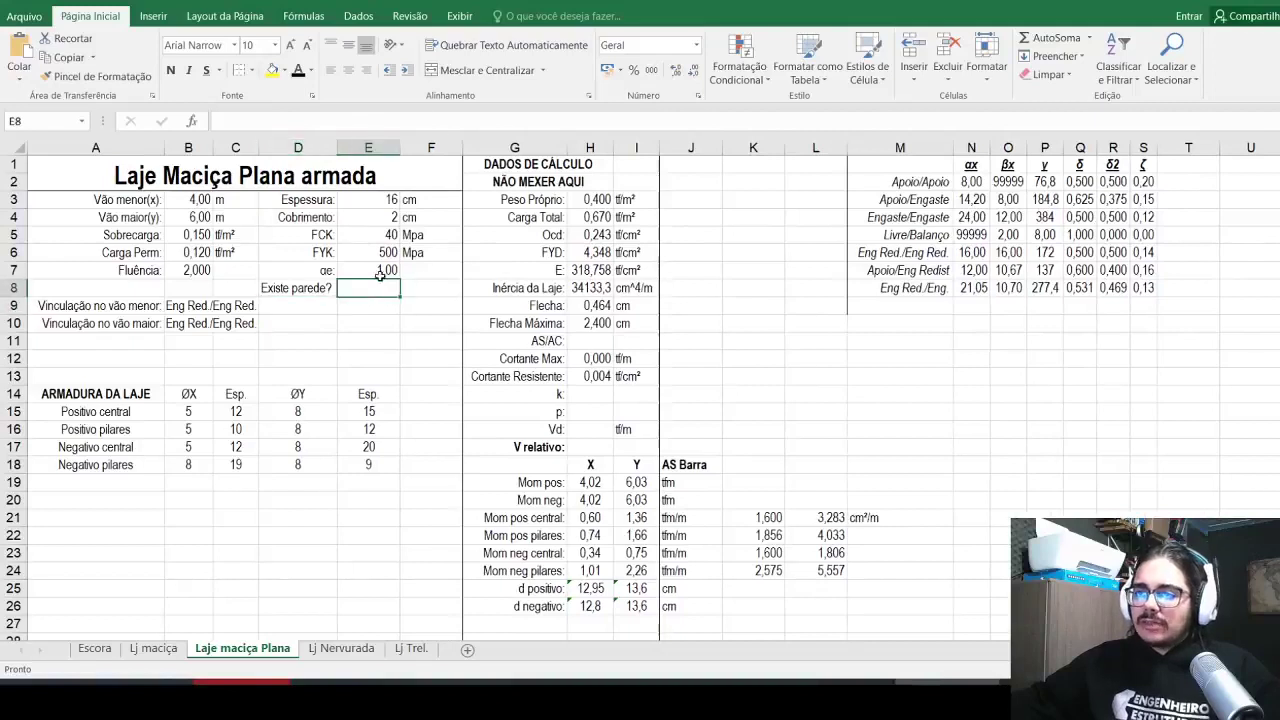
{"action": "left_click", "coordinate": [345, 22]}
{"action": "left_click", "coordinate": [760, 74]}
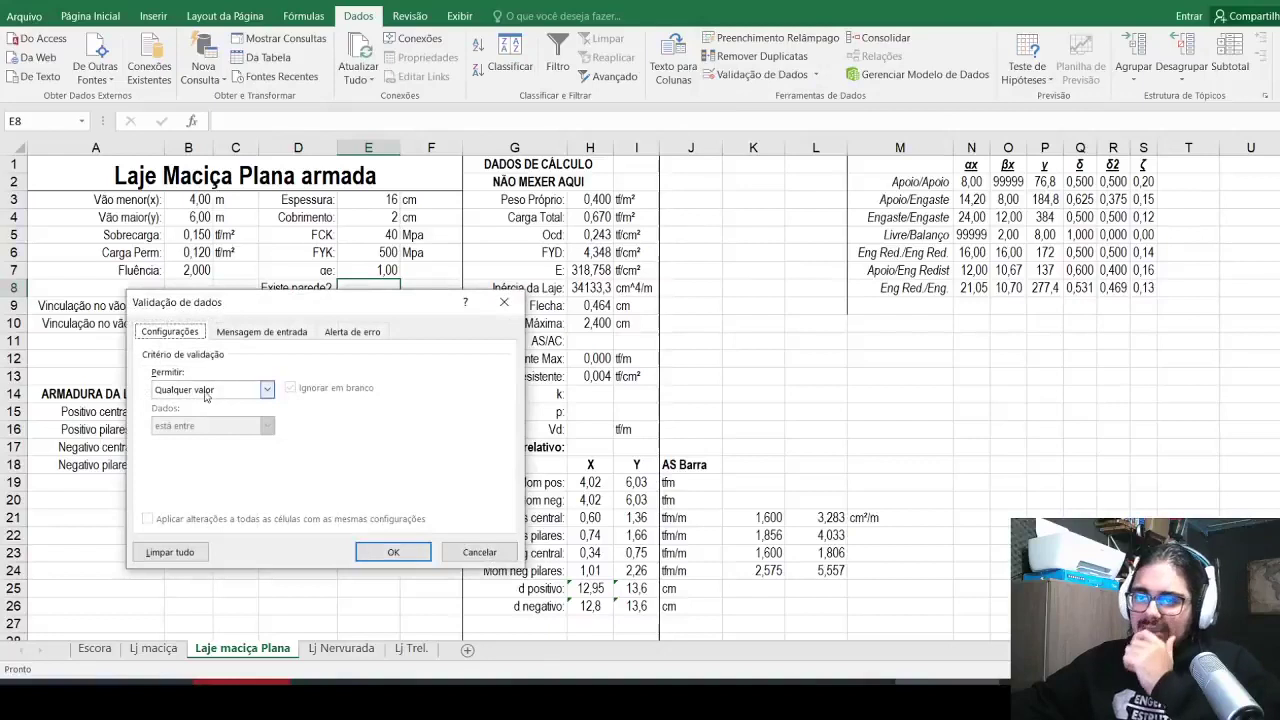
{"action": "left_click", "coordinate": [205, 390]}
{"action": "left_click", "coordinate": [198, 446]}
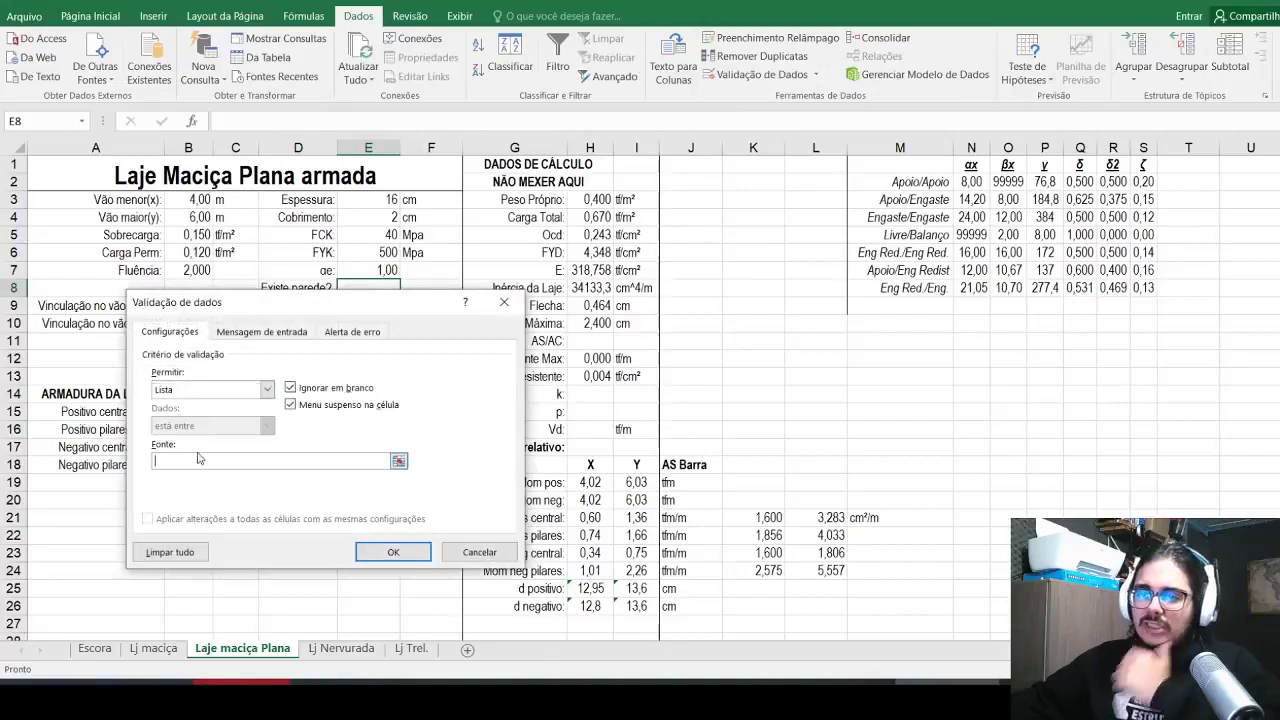
{"action": "left_click", "coordinate": [198, 459]}
{"action": "type", "text": "Sim;Não"}
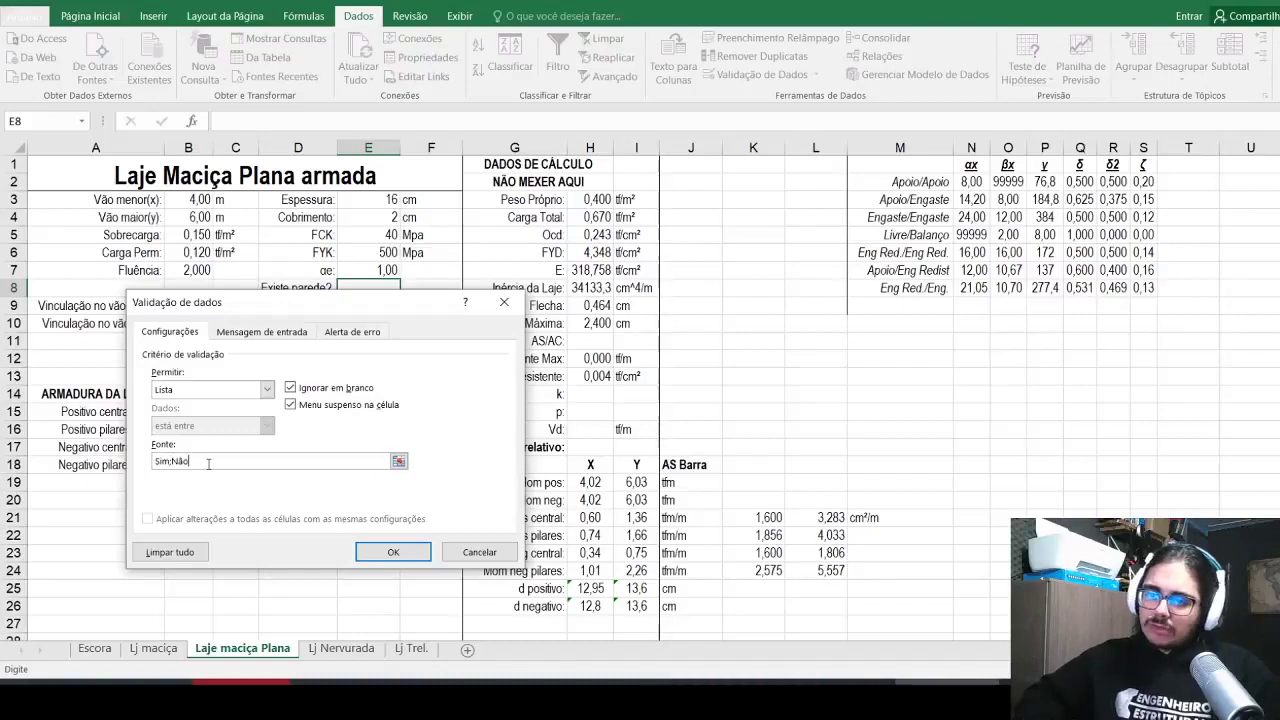
{"action": "key", "text": "Return"}
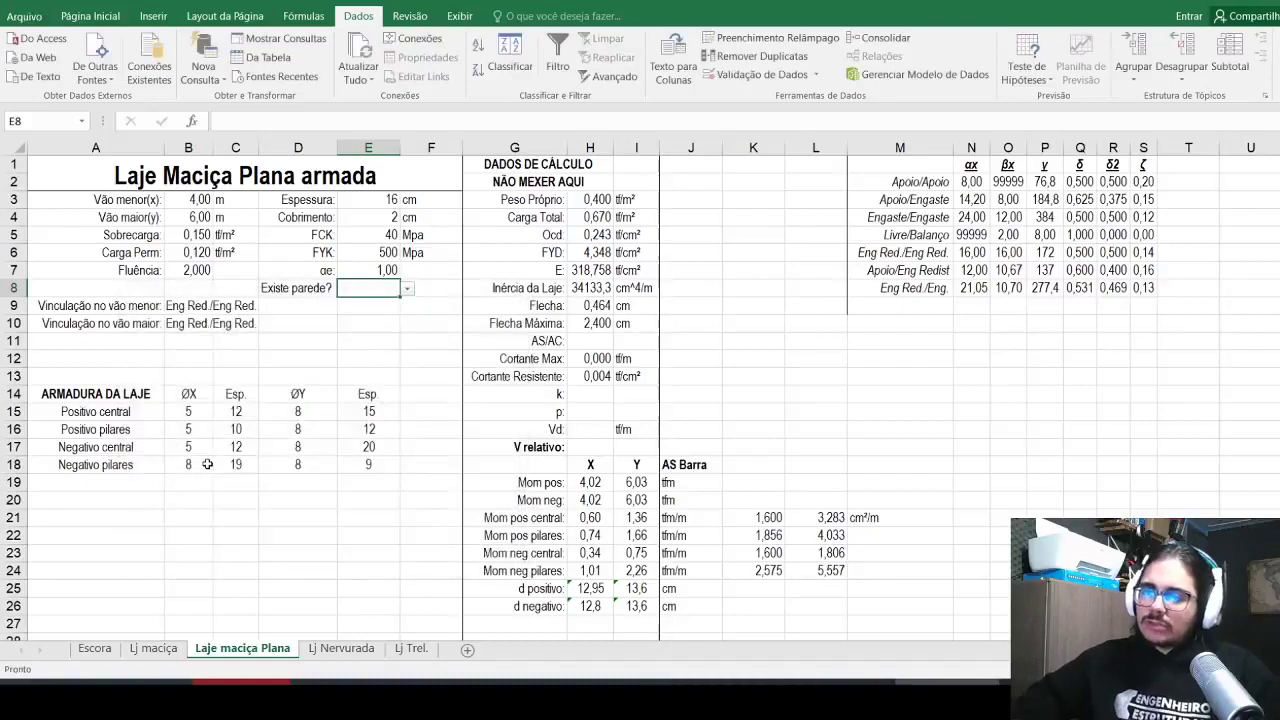
{"action": "left_click", "coordinate": [408, 290]}
{"action": "left_click", "coordinate": [346, 300]}
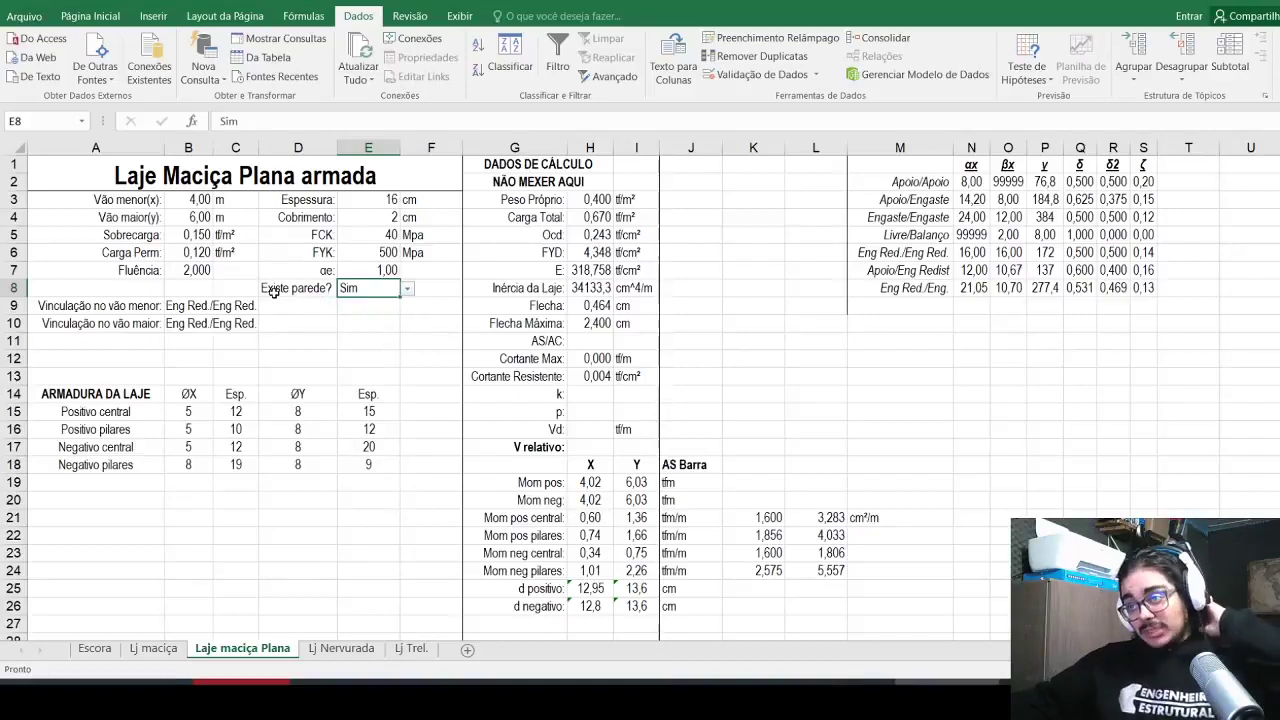
Step: Append the wall condition *SE(E8="Não";"1";"0") to the Flecha Máxima formula in H10
{"action": "left_click", "coordinate": [275, 291]}
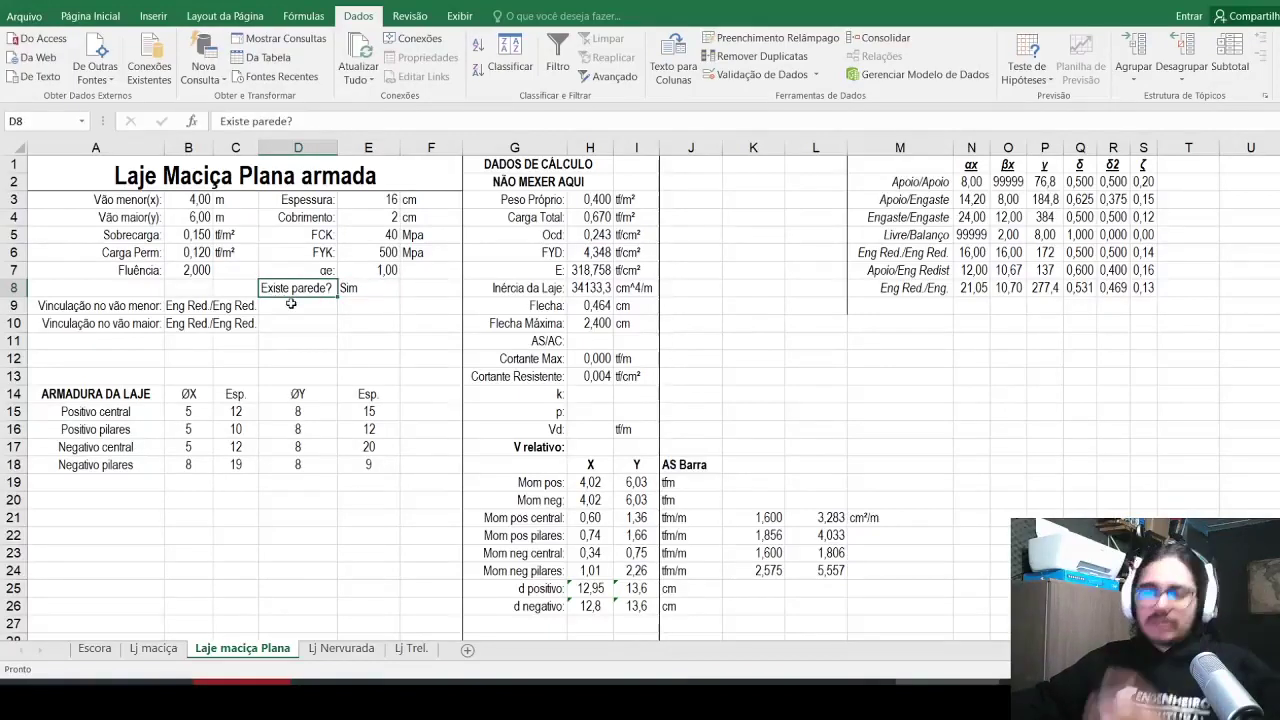
{"action": "left_click", "coordinate": [588, 322]}
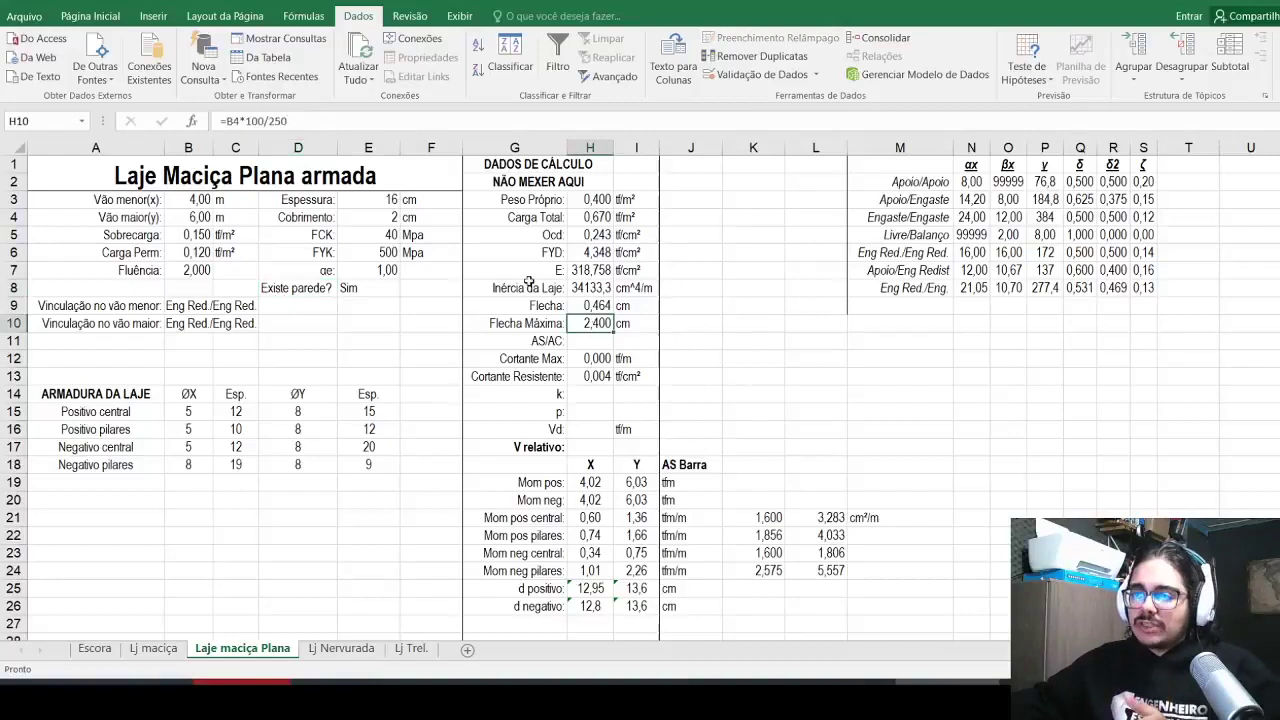
{"action": "left_click", "coordinate": [228, 120]}
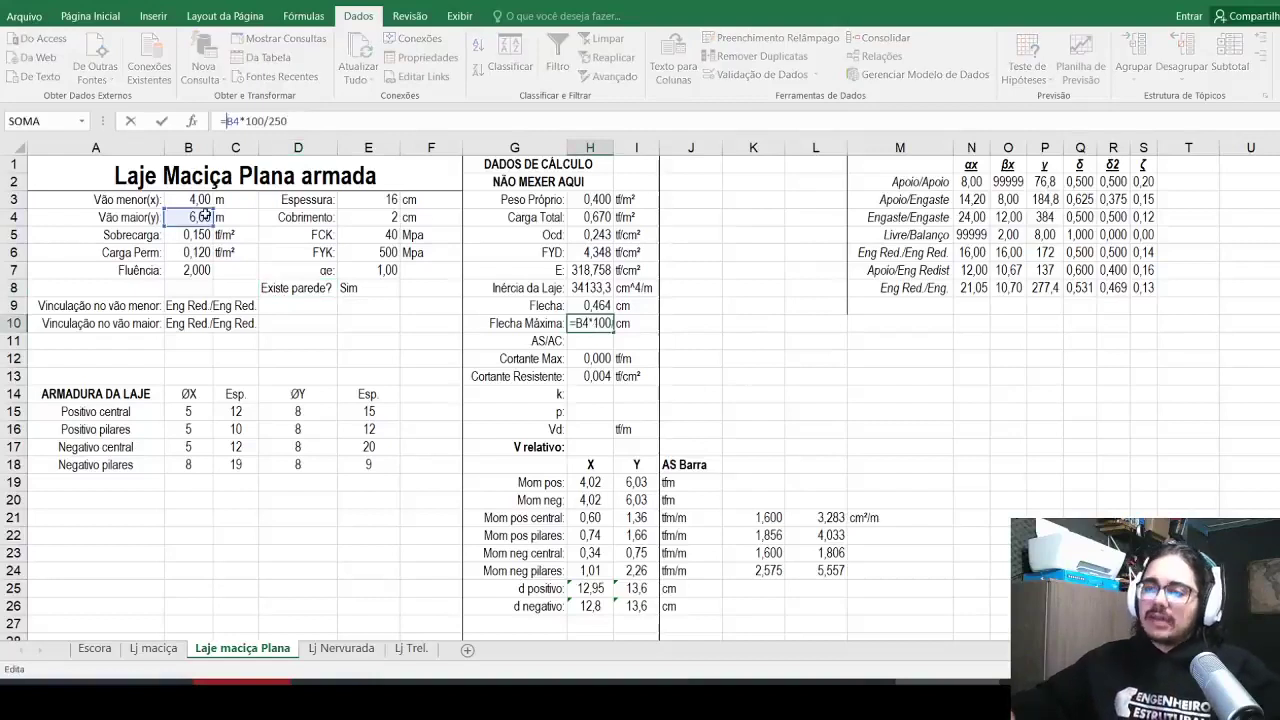
{"action": "type", "text": "*se"}
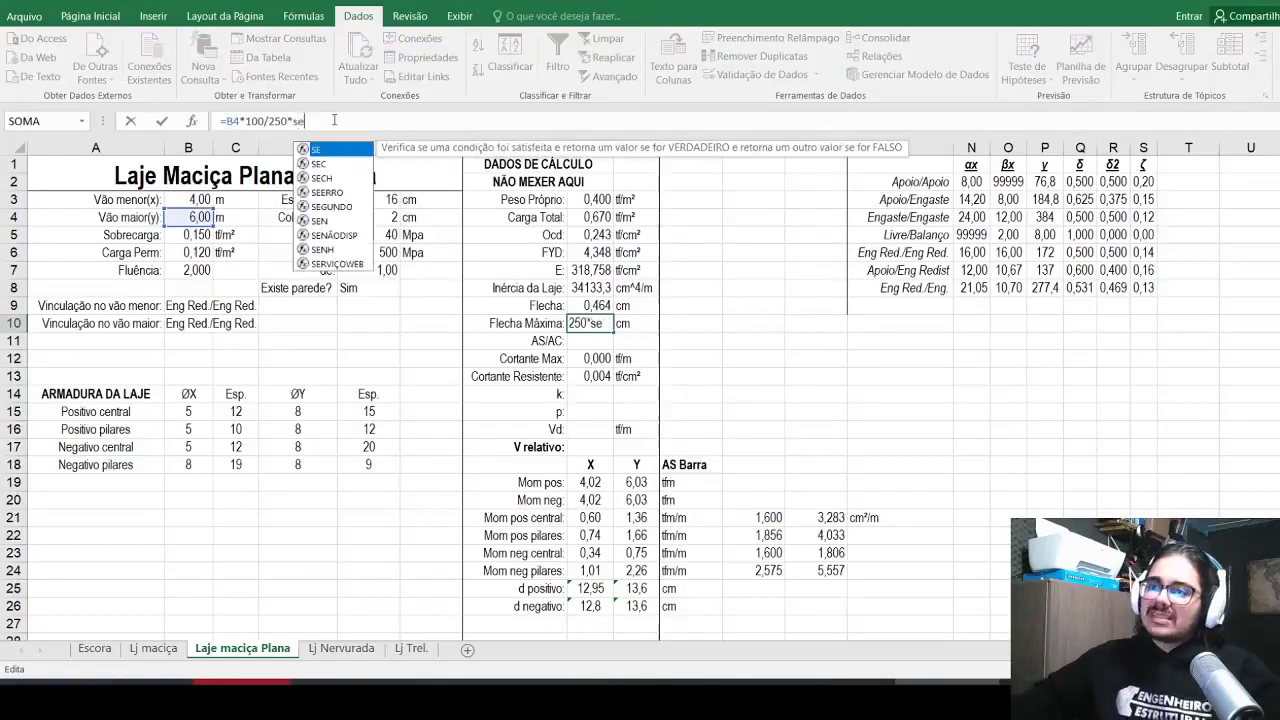
{"action": "type", "text": "("}
{"action": "left_click", "coordinate": [381, 285]}
{"action": "type", "text": "="}
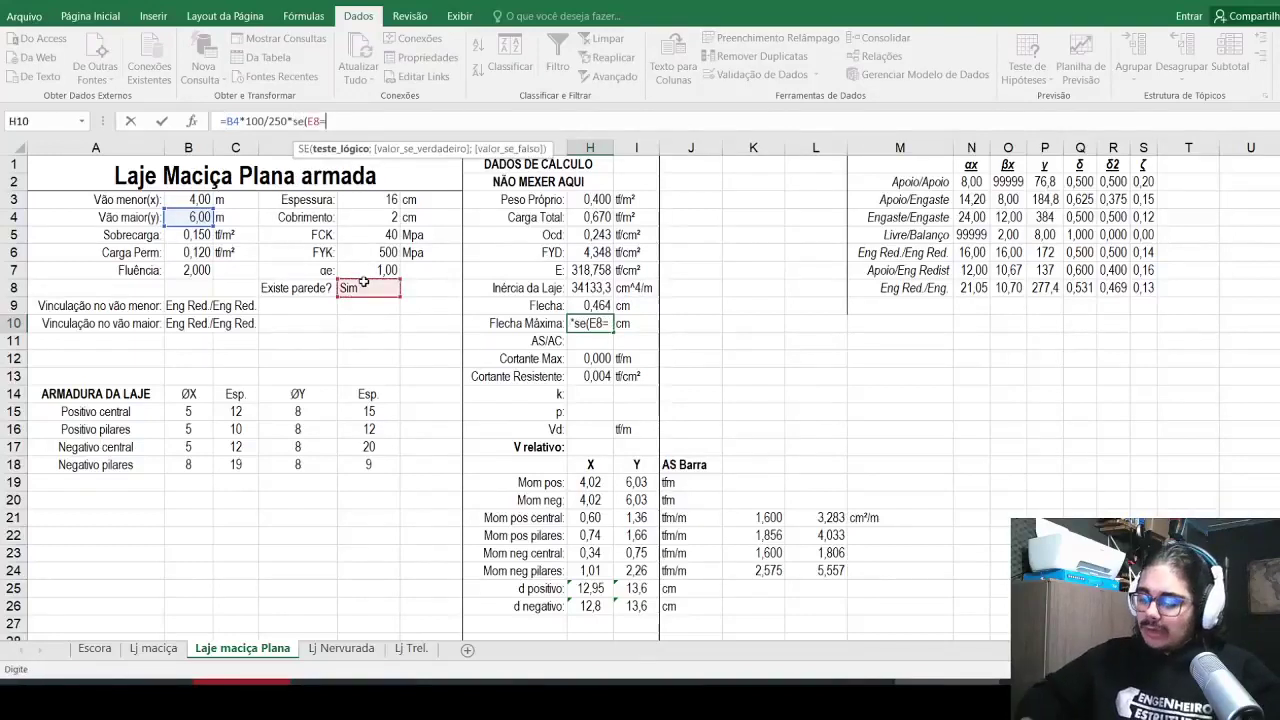
{"action": "type", "text": "\"Não"}
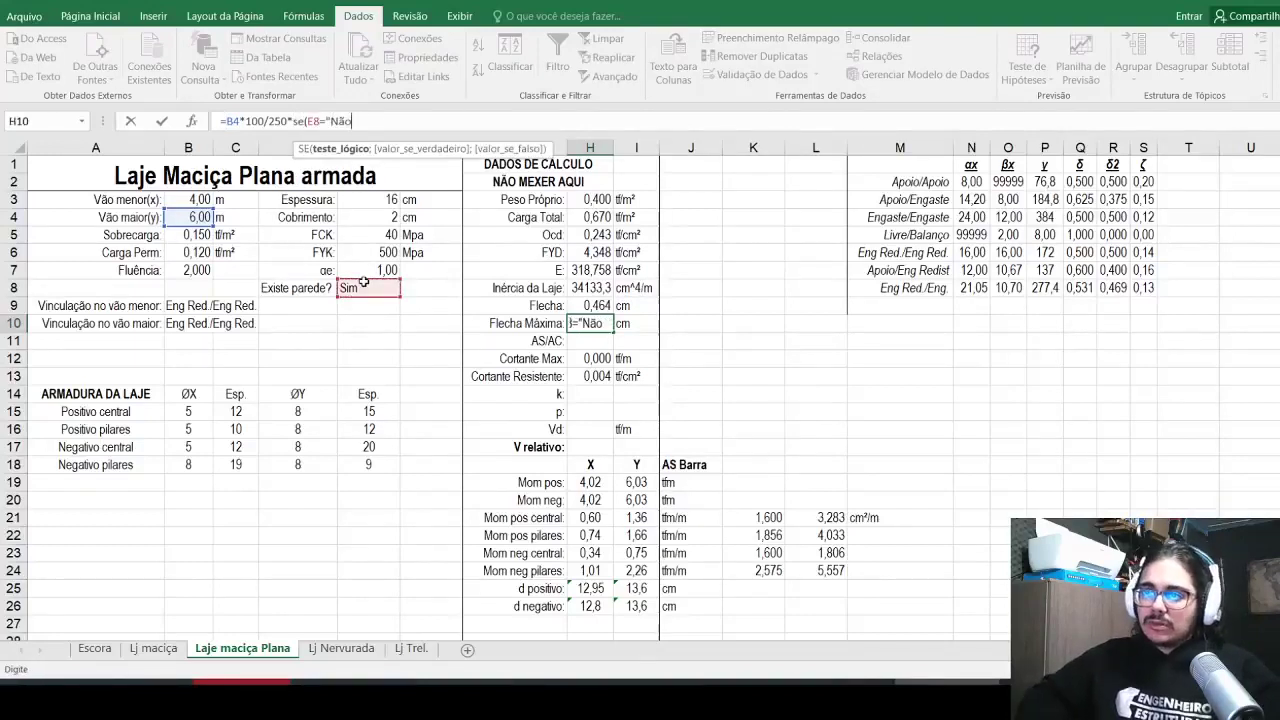
{"action": "type", "text": "\";0"}
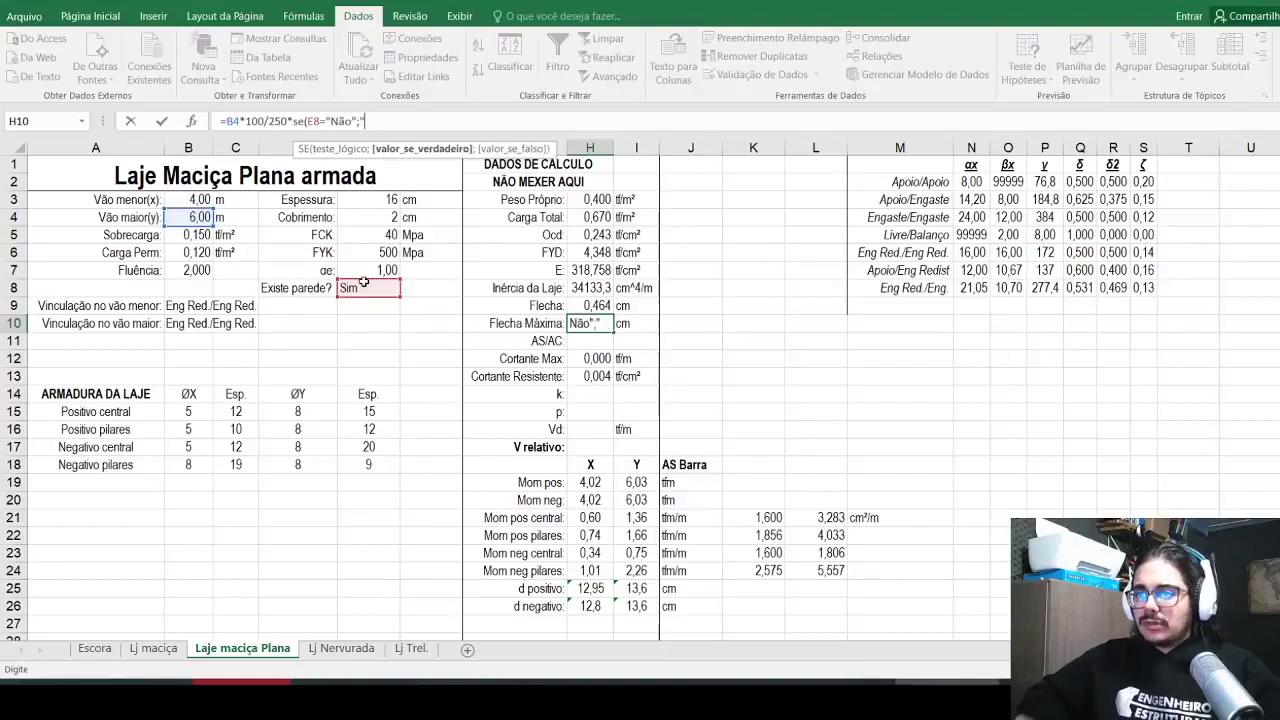
{"action": "type", "text": "1\";\"0\")"}
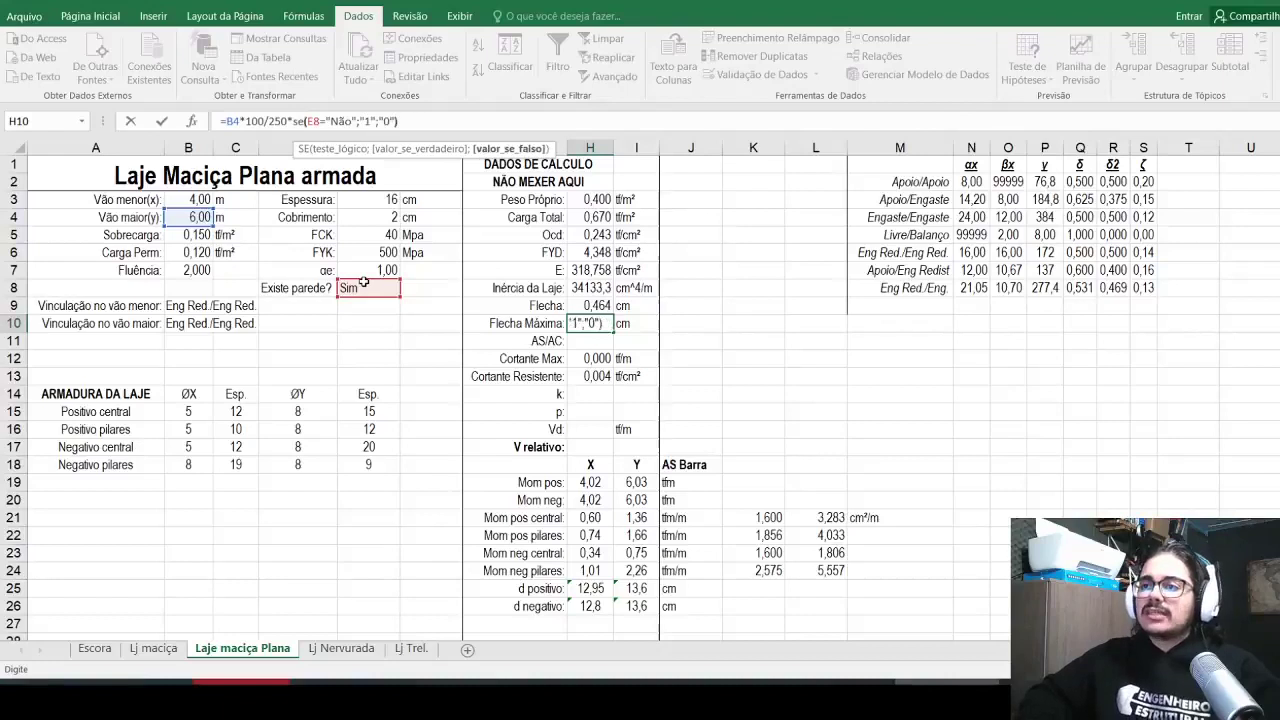
{"action": "key", "text": "Return"}
{"action": "key", "text": "Up"}
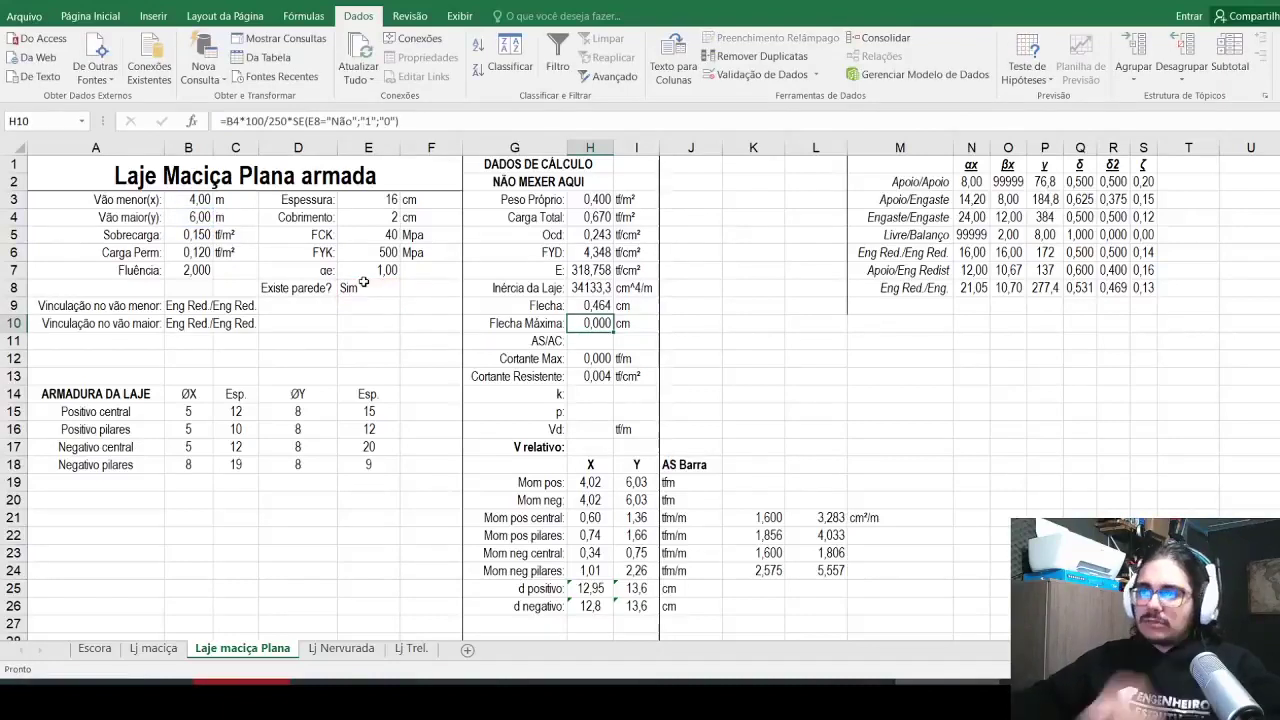
Step: Reverse the wall condition in H10 so its results read "0";"1" for E8="Não"
{"action": "left_click", "coordinate": [367, 120]}
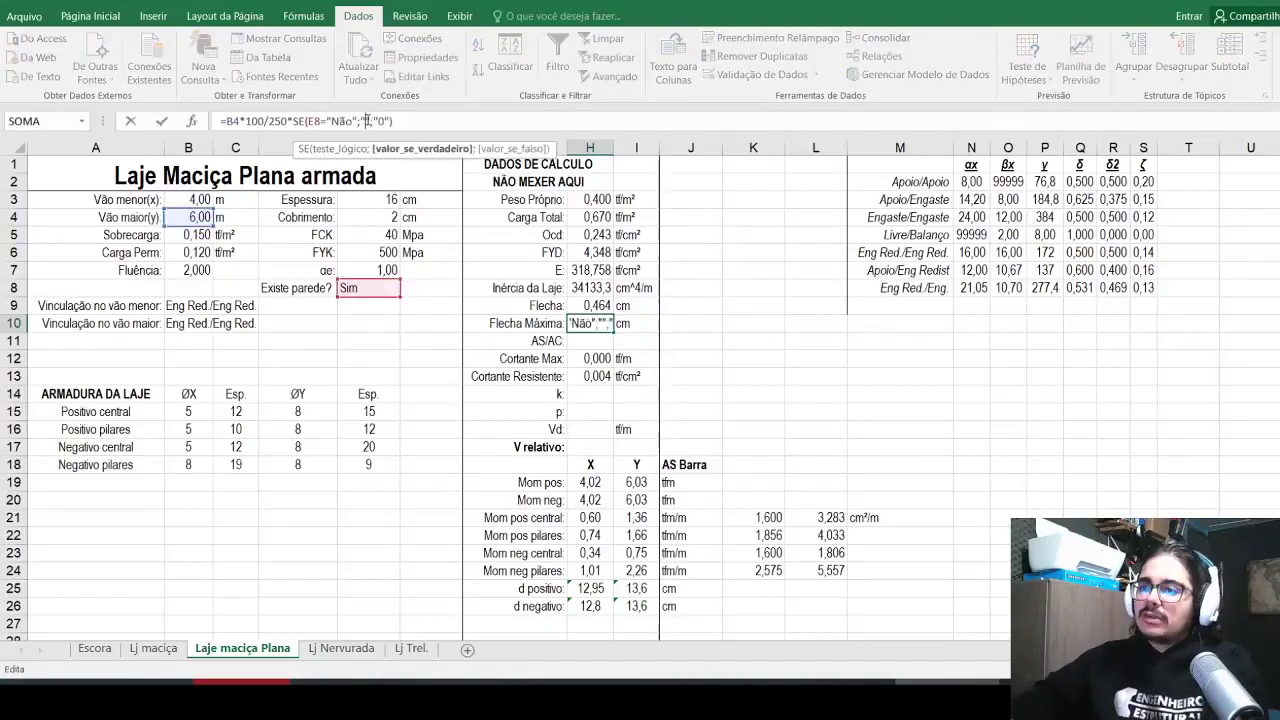
{"action": "key", "text": "Escape"}
{"action": "key", "text": "ctrl+z"}
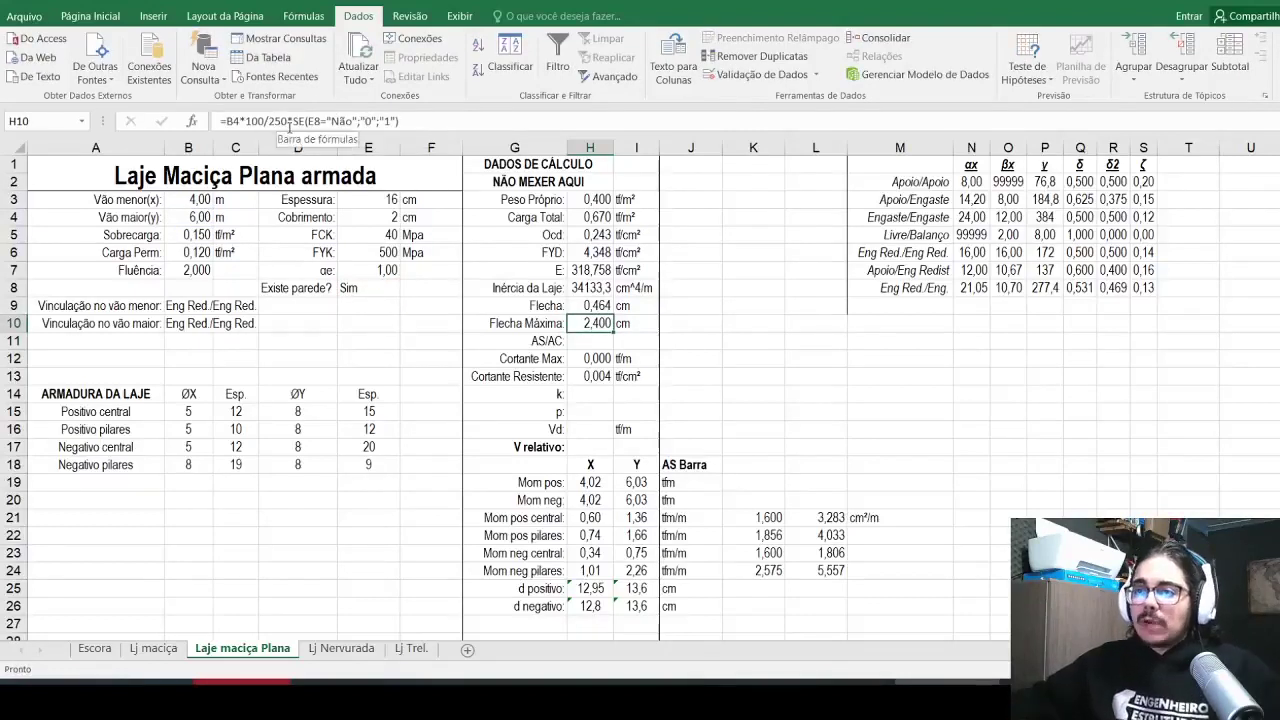
Step: Extend the H10 formula with a plus sign and a second wall condition, *SE(E8="Não";"1";"0")
{"action": "left_click", "coordinate": [530, 119]}
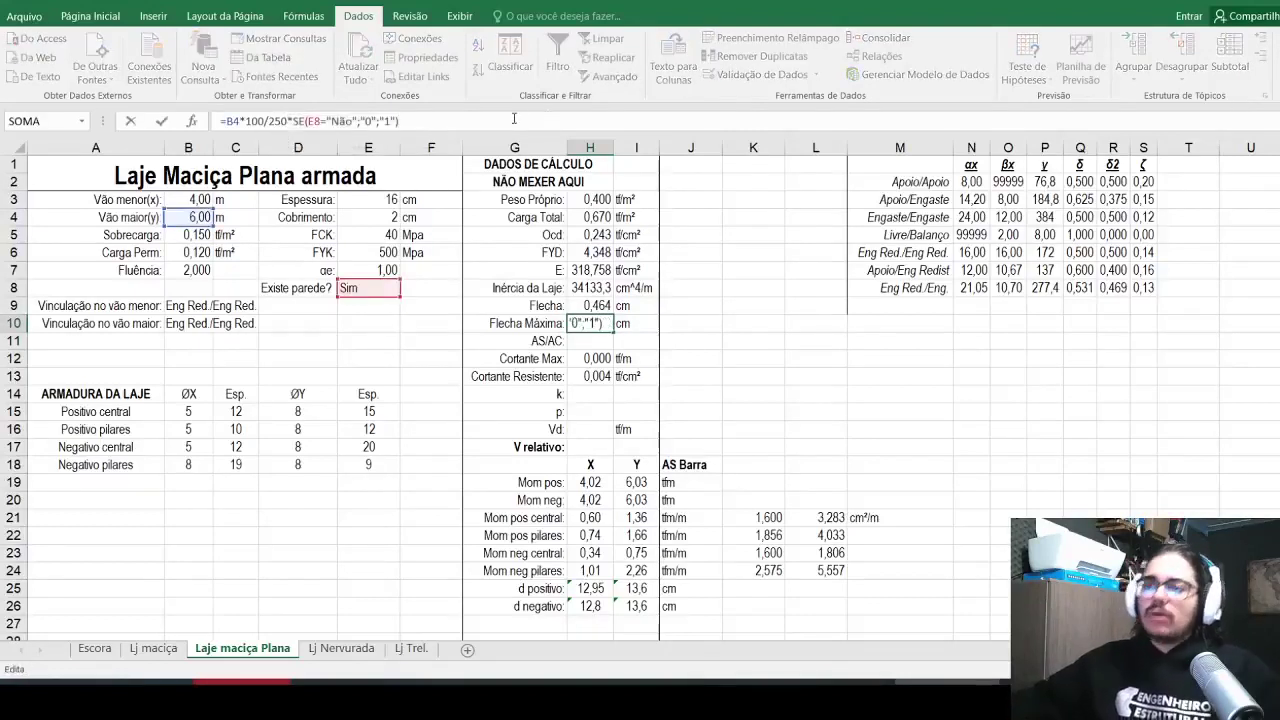
{"action": "type", "text": "*SE(E8=\"Não\";\"0\";\"1\")"}
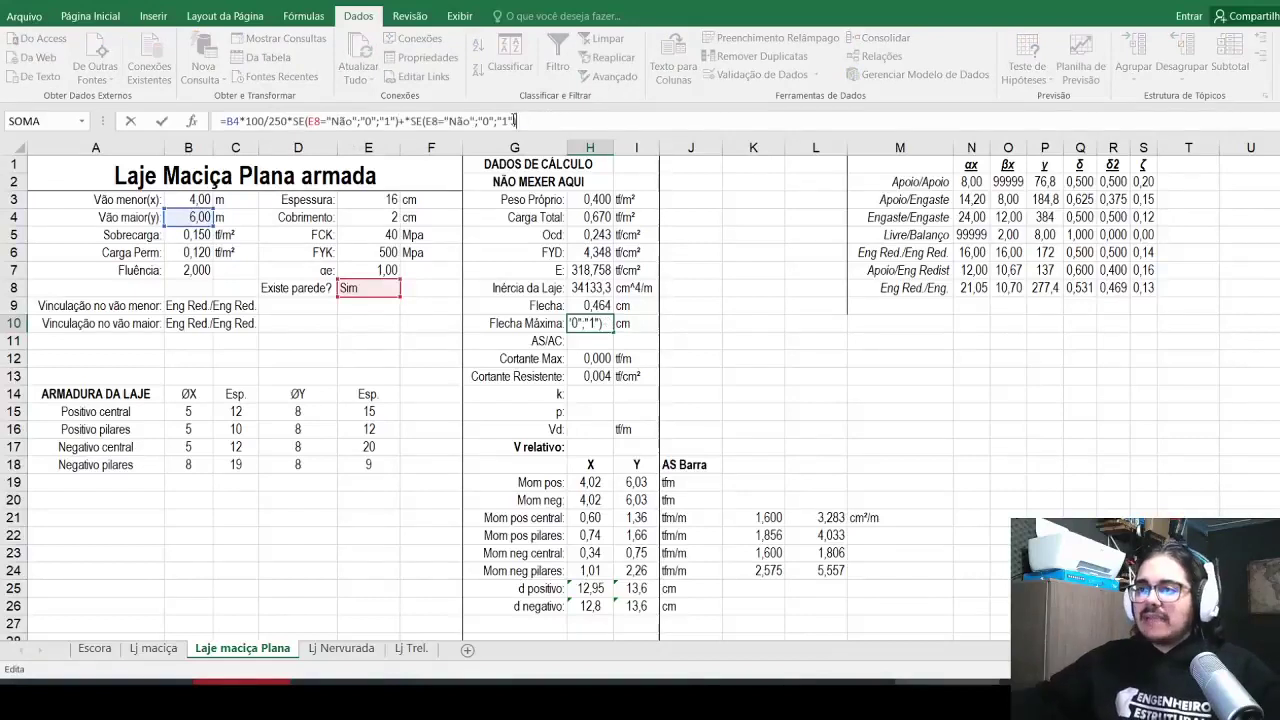
{"action": "left_click", "coordinate": [490, 121]}
{"action": "key", "text": "BackSpace"}
{"action": "type", "text": "1"}
{"action": "key", "text": "Right"}
{"action": "key", "text": "Right"}
{"action": "key", "text": "Right"}
{"action": "key", "text": "Right"}
{"action": "key", "text": "BackSpace"}
{"action": "type", "text": "0"}
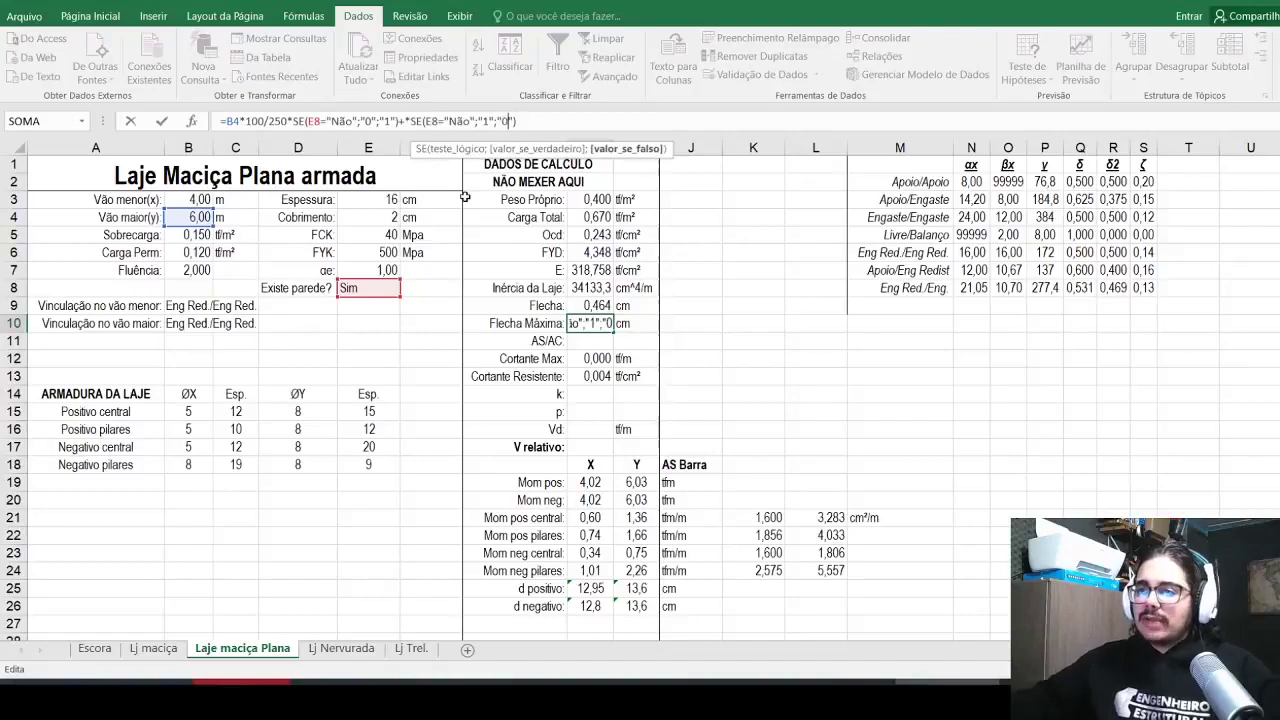
Step: Insert MÍNIMO(1;B4*100/500) before the second wall condition in the H10 formula
{"action": "key", "text": "End"}
{"action": "left_click", "coordinate": [407, 121]}
{"action": "type", "text": "mínimo"}
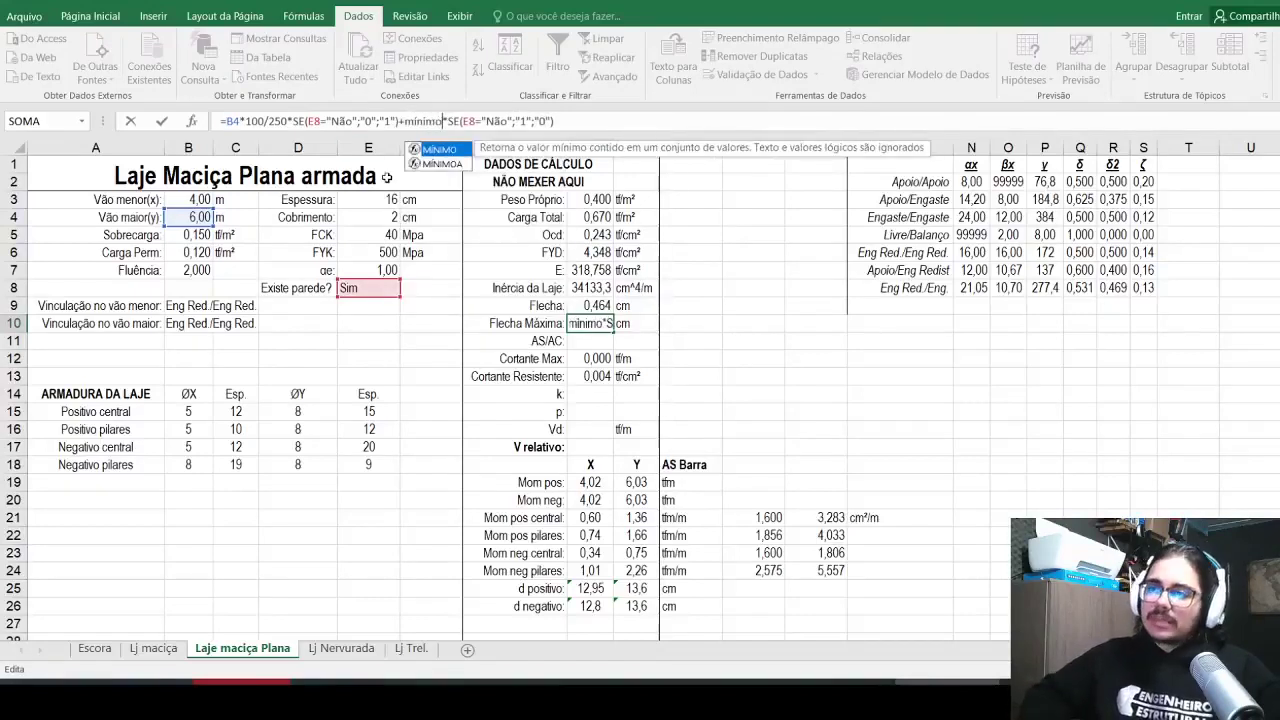
{"action": "type", "text": "(1"}
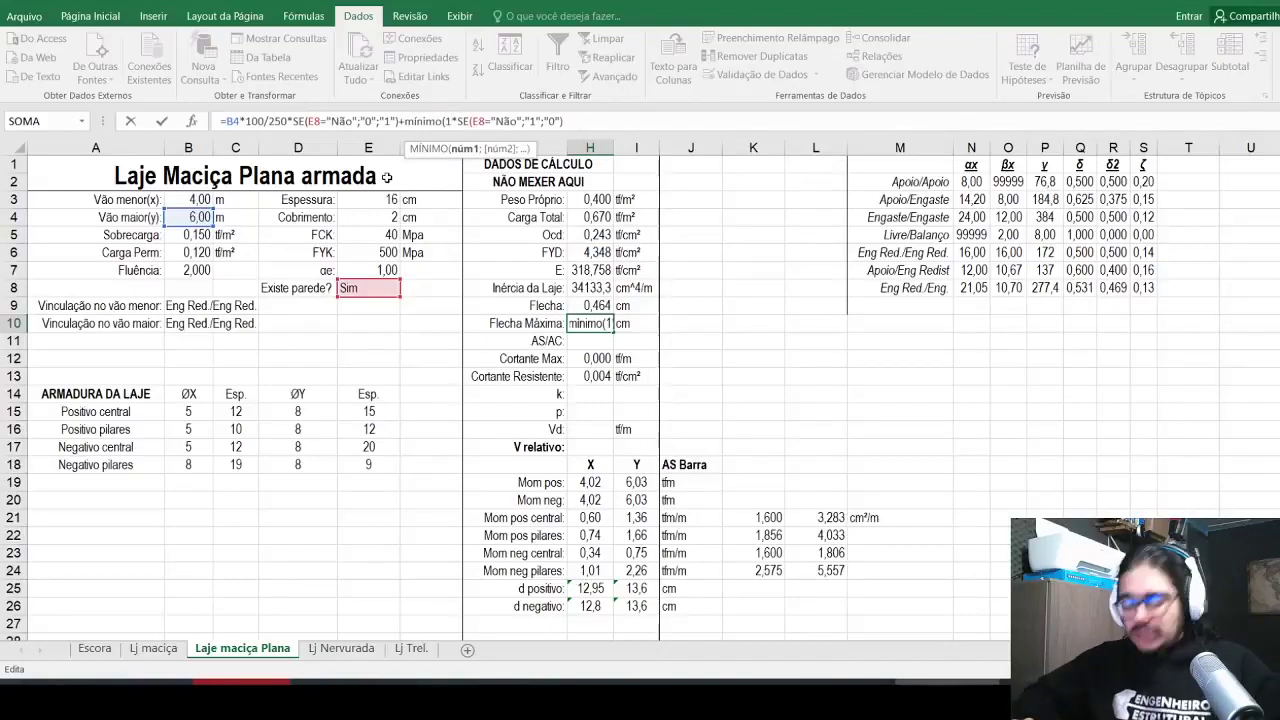
{"action": "type", "text": ";"}
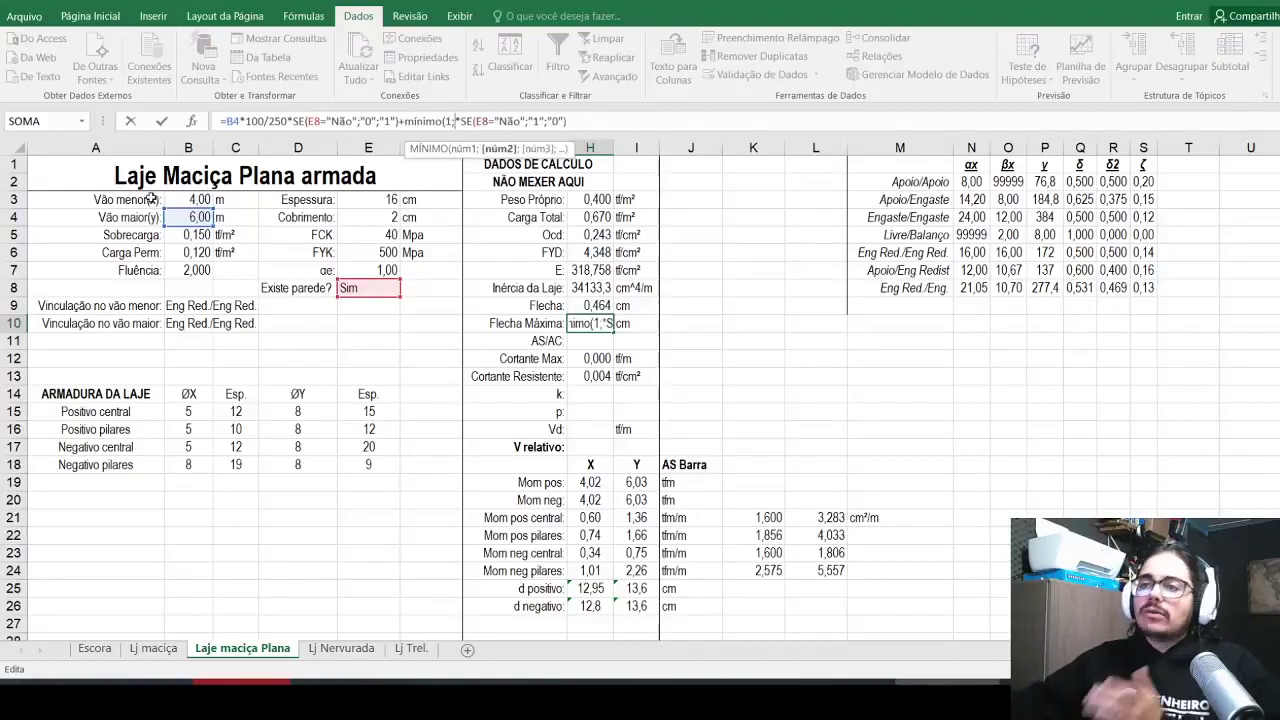
{"action": "left_click", "coordinate": [180, 217]}
{"action": "type", "text": "*100/500)"}
{"action": "key", "text": "Return"}
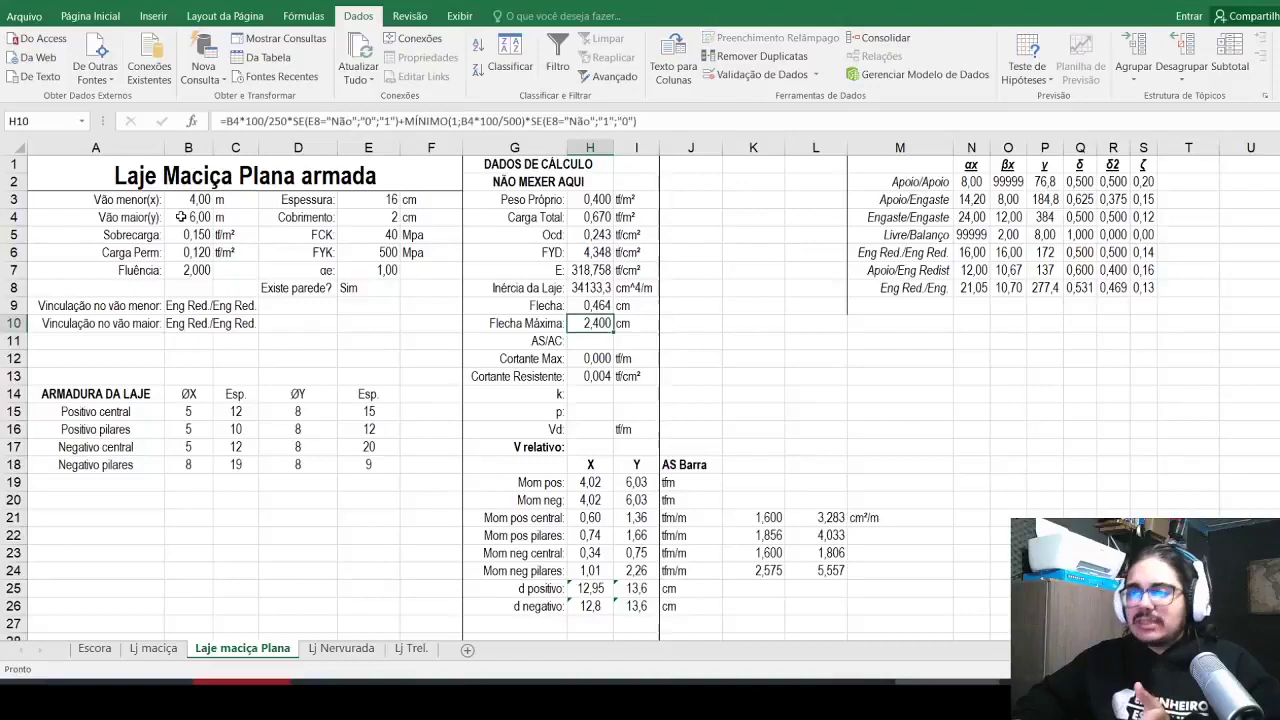
Step: Change the first wall condition in H10, after B4*100/250, to SE(E8="Não";"1";"0")
{"action": "left_click", "coordinate": [395, 289]}
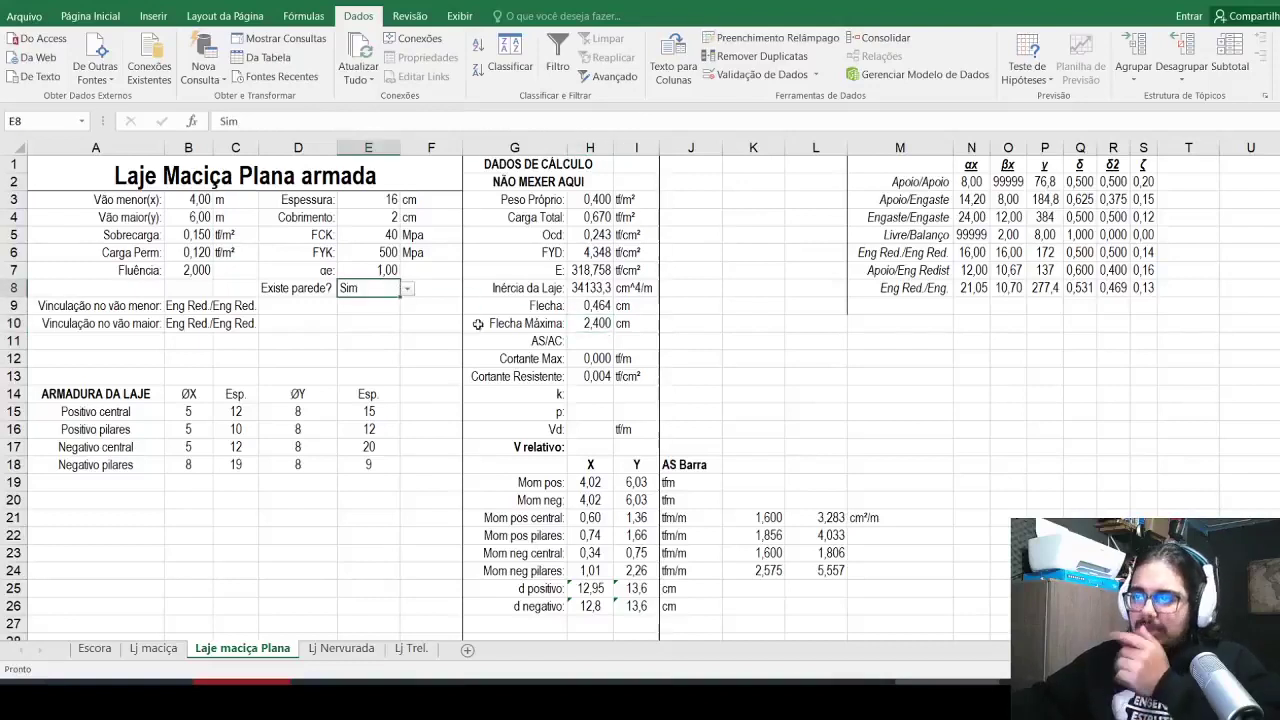
{"action": "left_click", "coordinate": [597, 323]}
{"action": "left_click", "coordinate": [377, 121]}
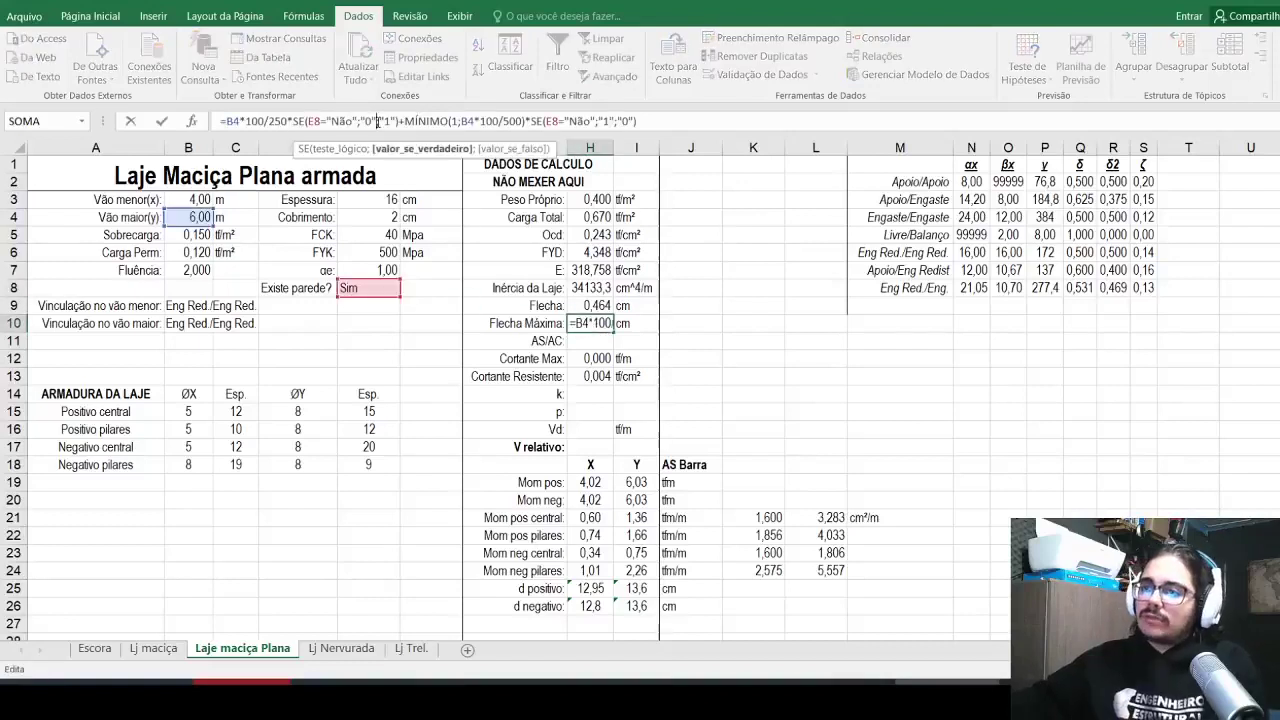
{"action": "key", "text": "BackSpace"}
{"action": "type", "text": "1"}
{"action": "key", "text": "Right"}
{"action": "key", "text": "Right"}
{"action": "key", "text": "Right"}
{"action": "key", "text": "Delete"}
{"action": "type", "text": "0"}
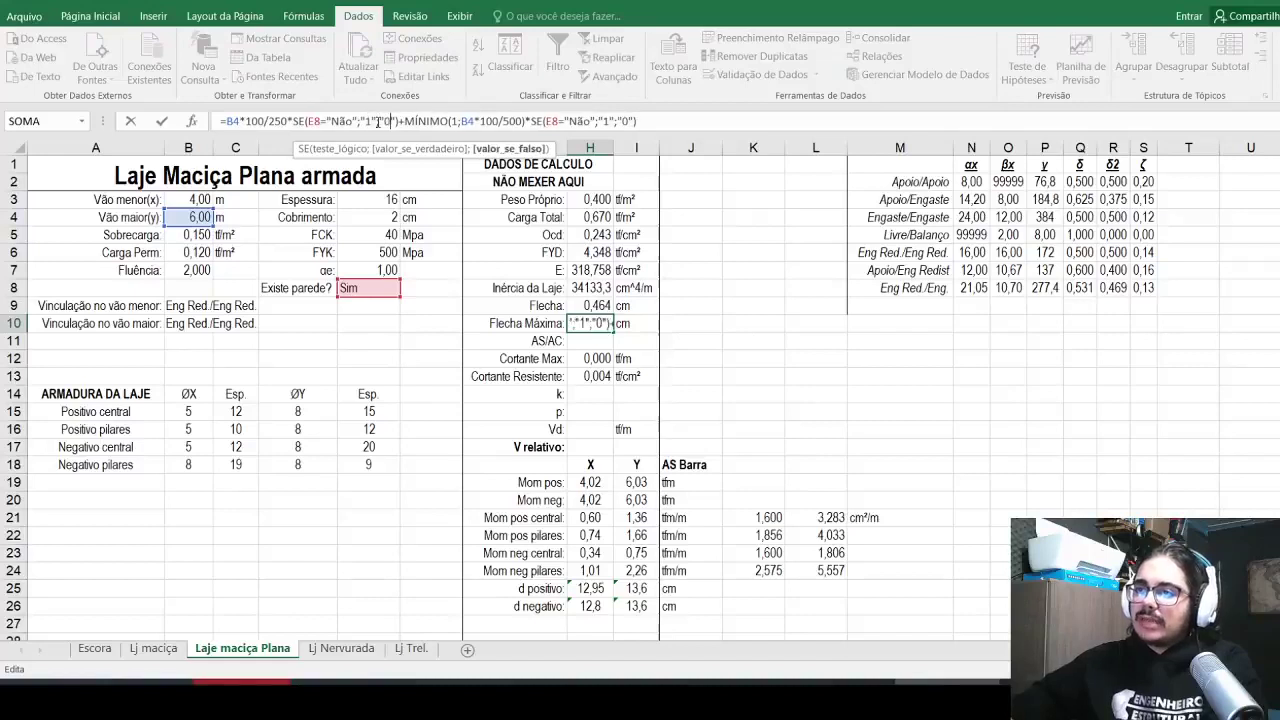
Step: Change the second wall condition in H10, after the MÍNIMO term, to SE(E8="Não";"0";"1")
{"action": "key", "text": "Right"}
{"action": "key", "text": "Right"}
{"action": "key", "text": "Right"}
{"action": "key", "text": "Right"}
{"action": "key", "text": "Right"}
{"action": "key", "text": "Right"}
{"action": "key", "text": "Right"}
{"action": "key", "text": "Right"}
{"action": "key", "text": "Right"}
{"action": "key", "text": "Right"}
{"action": "key", "text": "Right"}
{"action": "key", "text": "Right"}
{"action": "key", "text": "Right"}
{"action": "key", "text": "Right"}
{"action": "key", "text": "Right"}
{"action": "key", "text": "Right"}
{"action": "key", "text": "Right"}
{"action": "key", "text": "Right"}
{"action": "key", "text": "Right"}
{"action": "key", "text": "Right"}
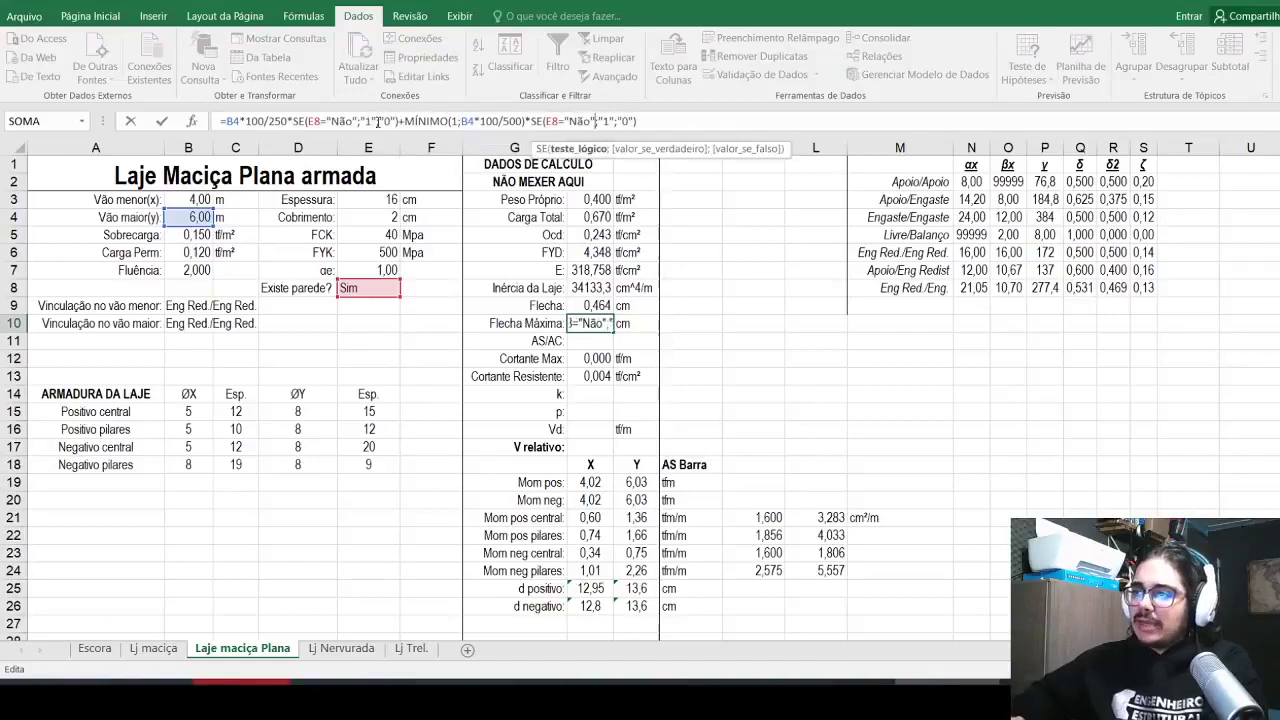
{"action": "key", "text": "BackSpace"}
{"action": "type", "text": "0"}
{"action": "key", "text": "Right"}
{"action": "key", "text": "Right"}
{"action": "key", "text": "Right"}
{"action": "key", "text": "Delete"}
{"action": "type", "text": "1"}
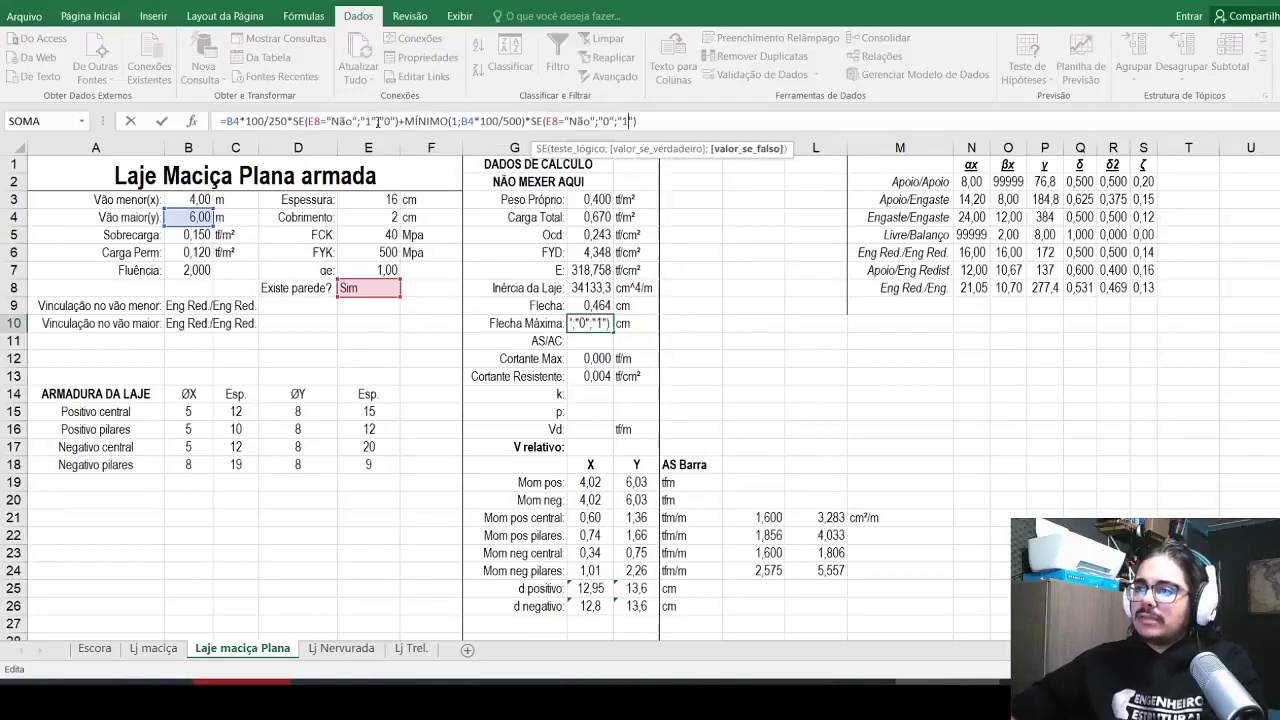
{"action": "key", "text": "Return"}
Step: Choose Não for "Existe parede?" in E8 and fit column E to its contents
{"action": "left_click", "coordinate": [384, 288]}
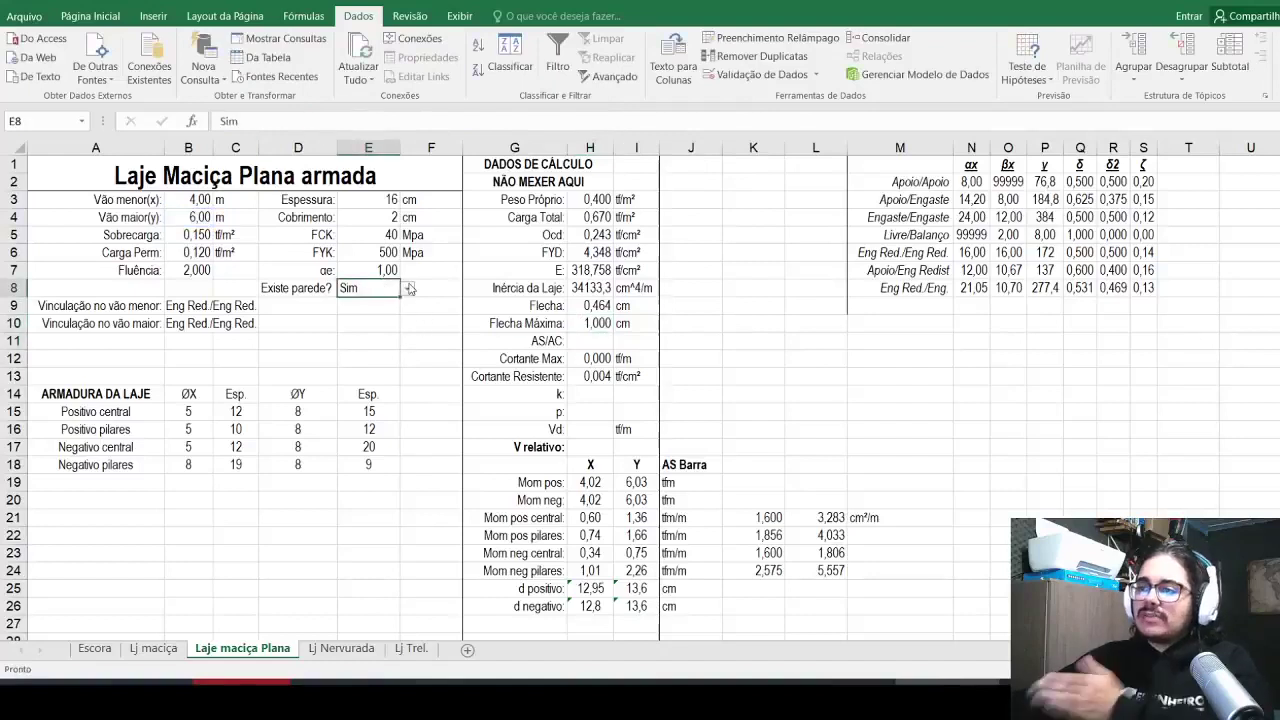
{"action": "left_click", "coordinate": [407, 288]}
{"action": "left_click", "coordinate": [319, 317]}
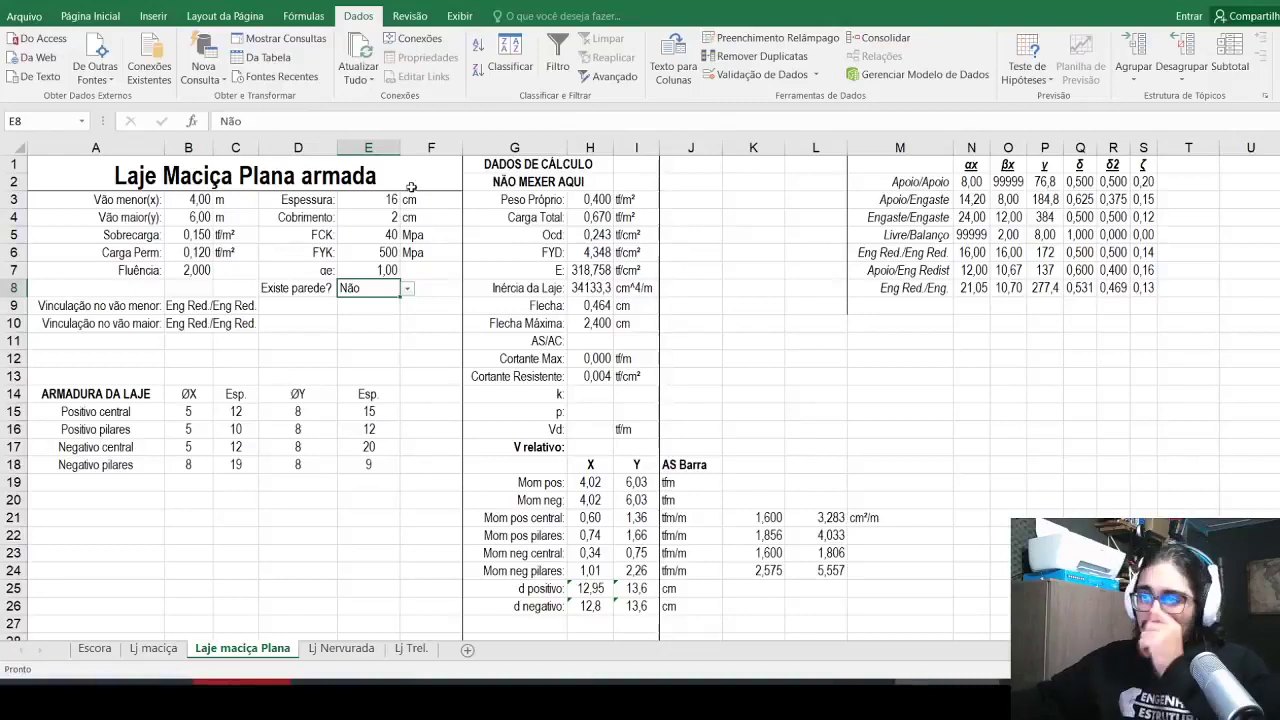
{"action": "double_click", "coordinate": [399, 152]}
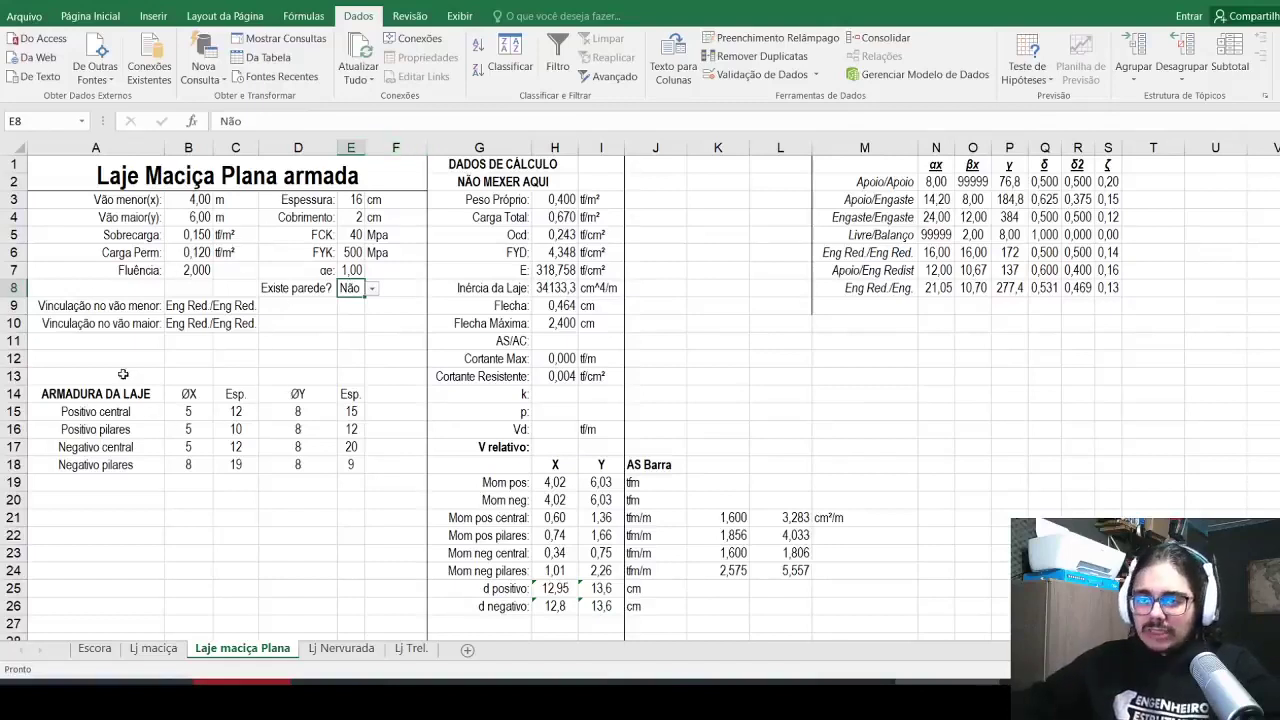
Step: Merge and center cells A11:C11 below the span restraint inputs
{"action": "left_click_drag", "start_coordinate": [108, 342], "coordinate": [238, 342]}
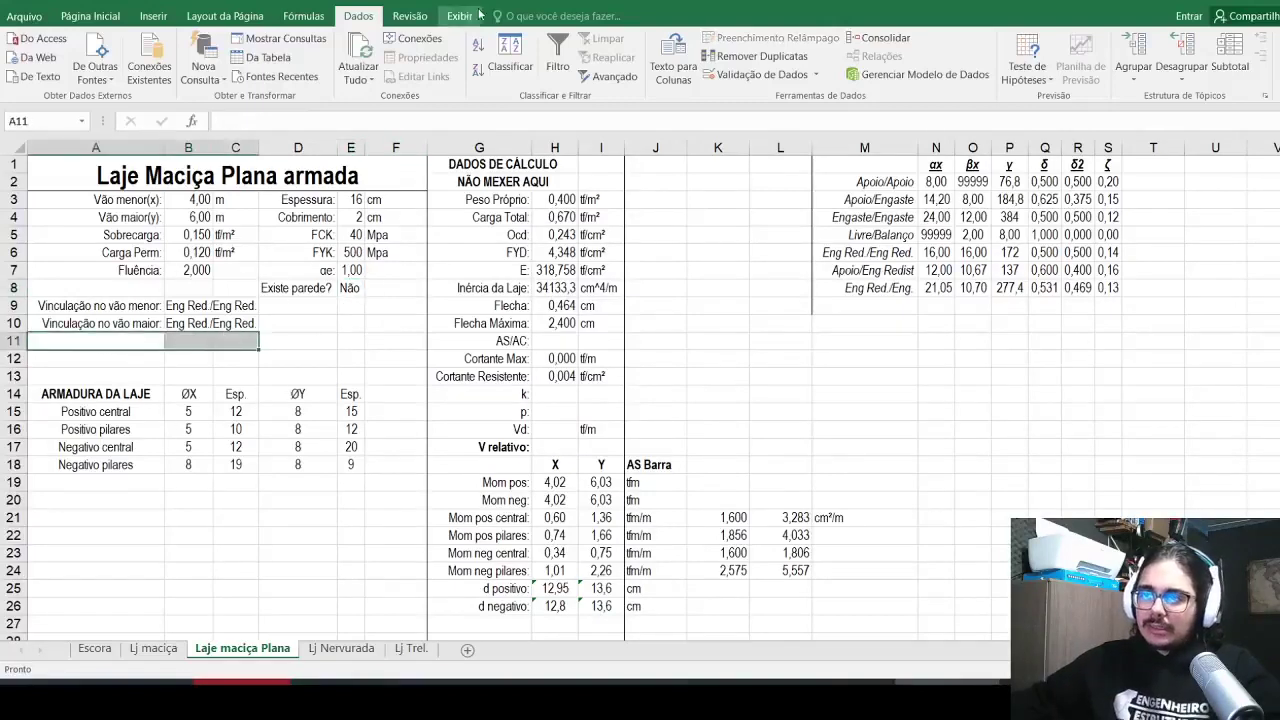
{"action": "left_click", "coordinate": [90, 16]}
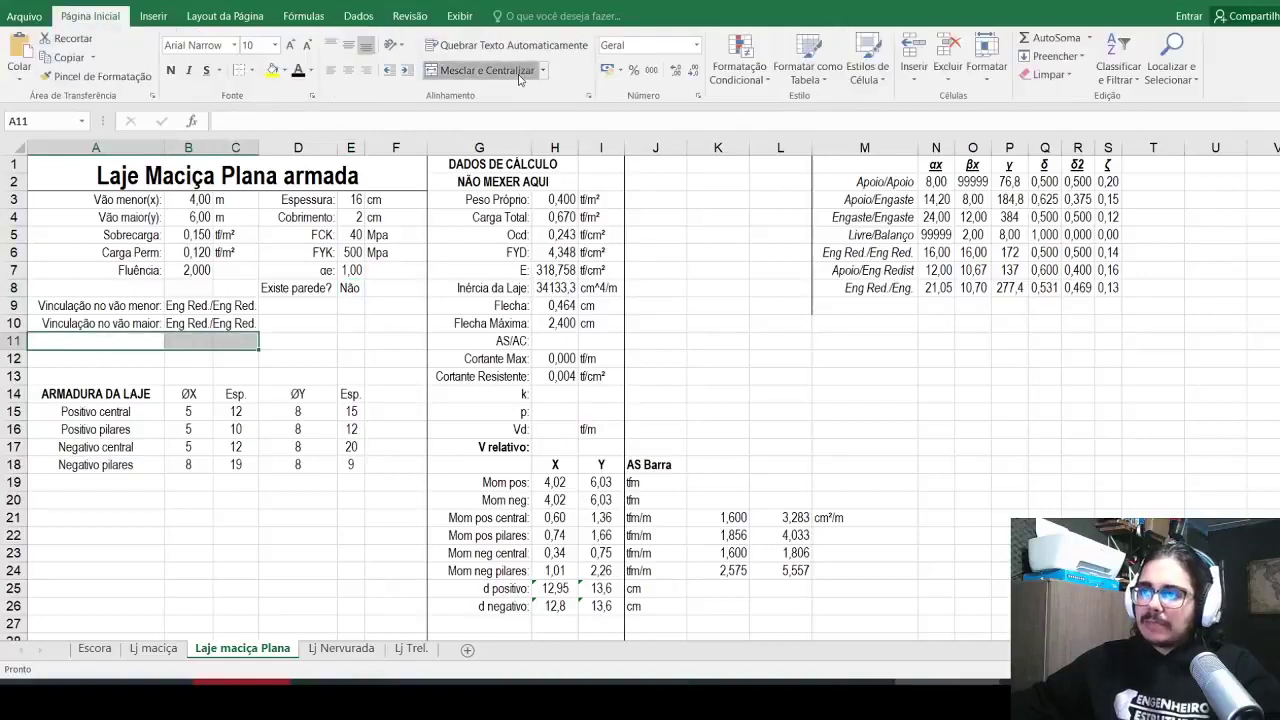
{"action": "left_click", "coordinate": [480, 70]}
Step: Enter =SE(H9>H10;"Flecha acima do limite";"") in merged cell A11 and format its text as bold red
{"action": "type", "text": "=se("}
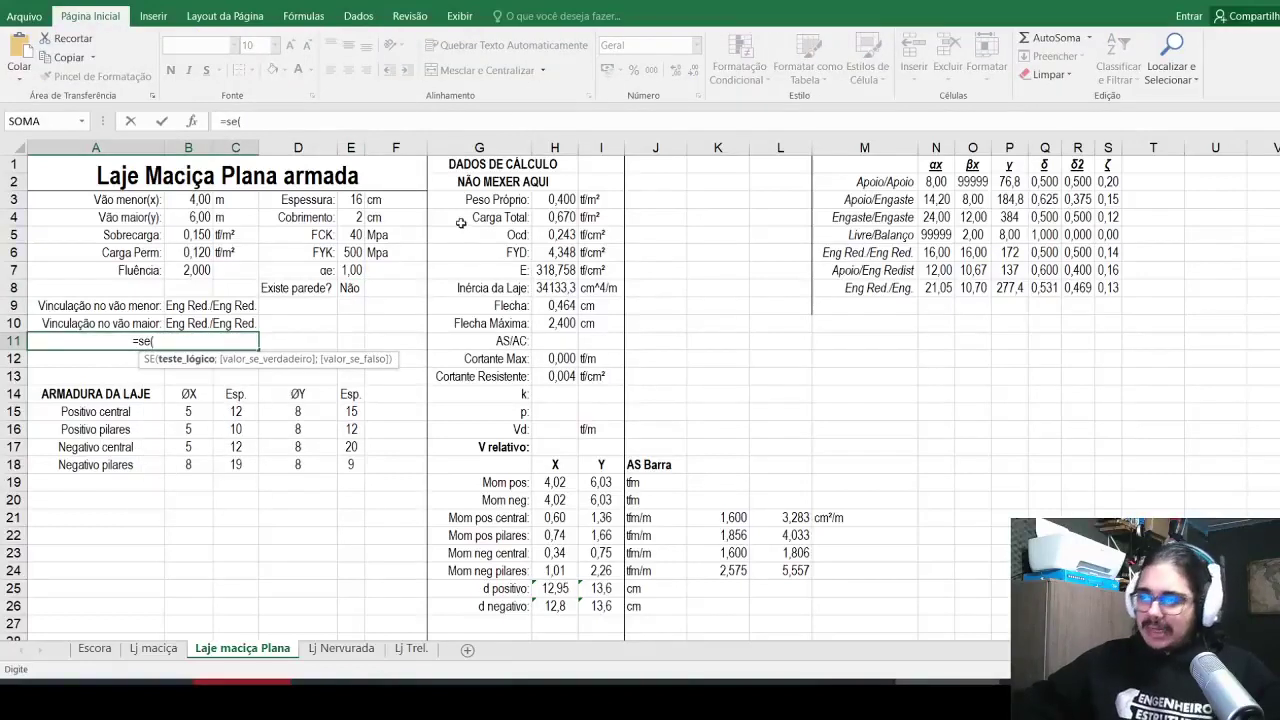
{"action": "left_click", "coordinate": [555, 306]}
{"action": "type", "text": ">"}
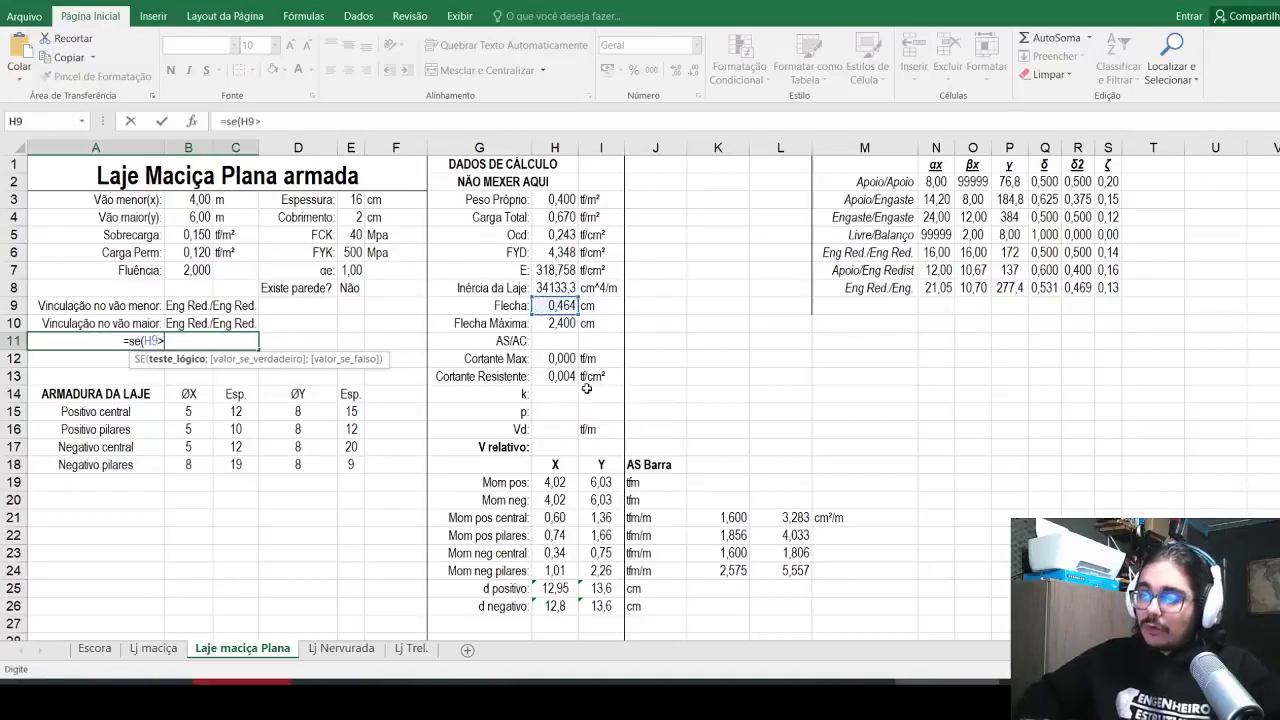
{"action": "left_click", "coordinate": [555, 323]}
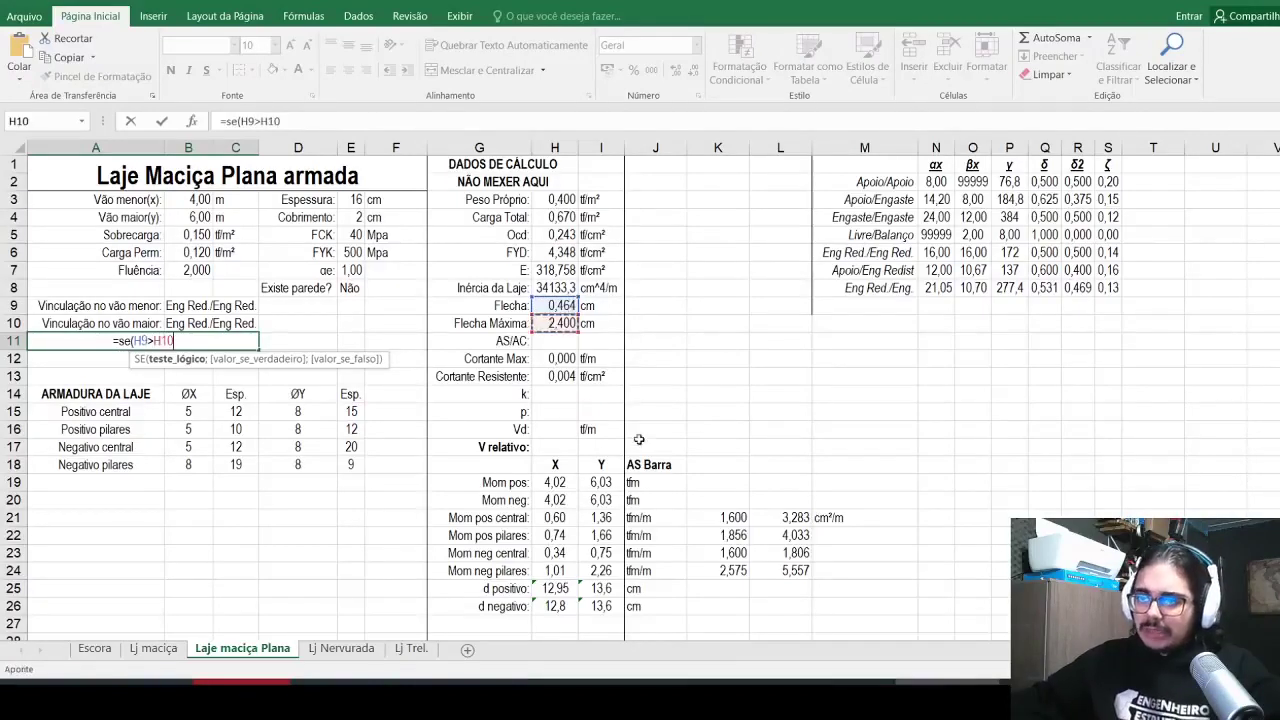
{"action": "type", "text": ";\"Fl"}
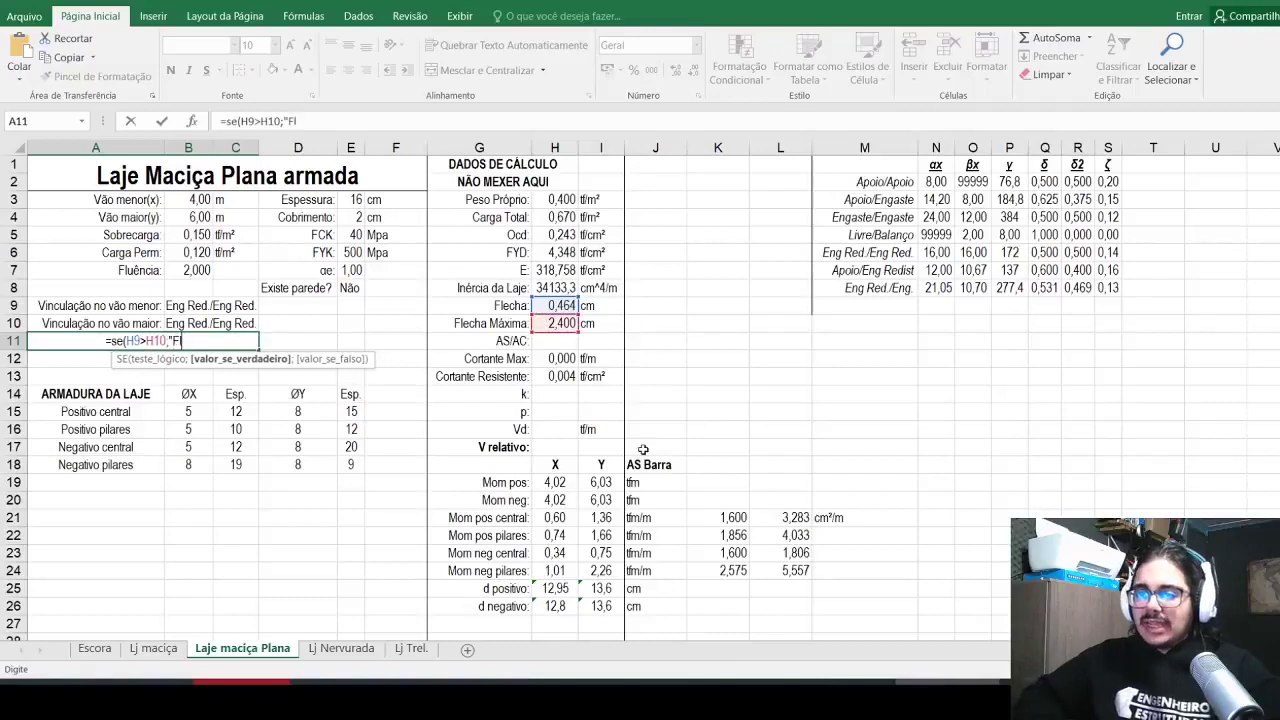
{"action": "type", "text": "echa acima do limi"}
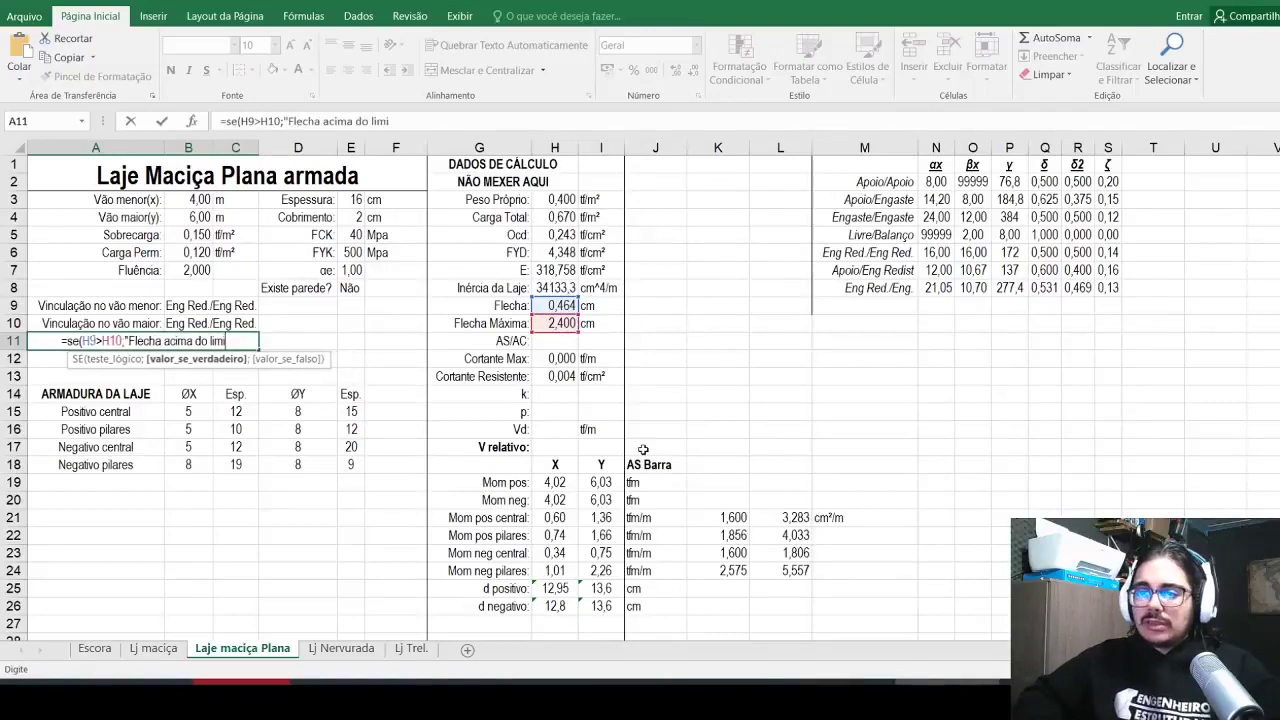
{"action": "type", "text": "te\";\"\")"}
{"action": "key", "text": "ctrl+Return"}
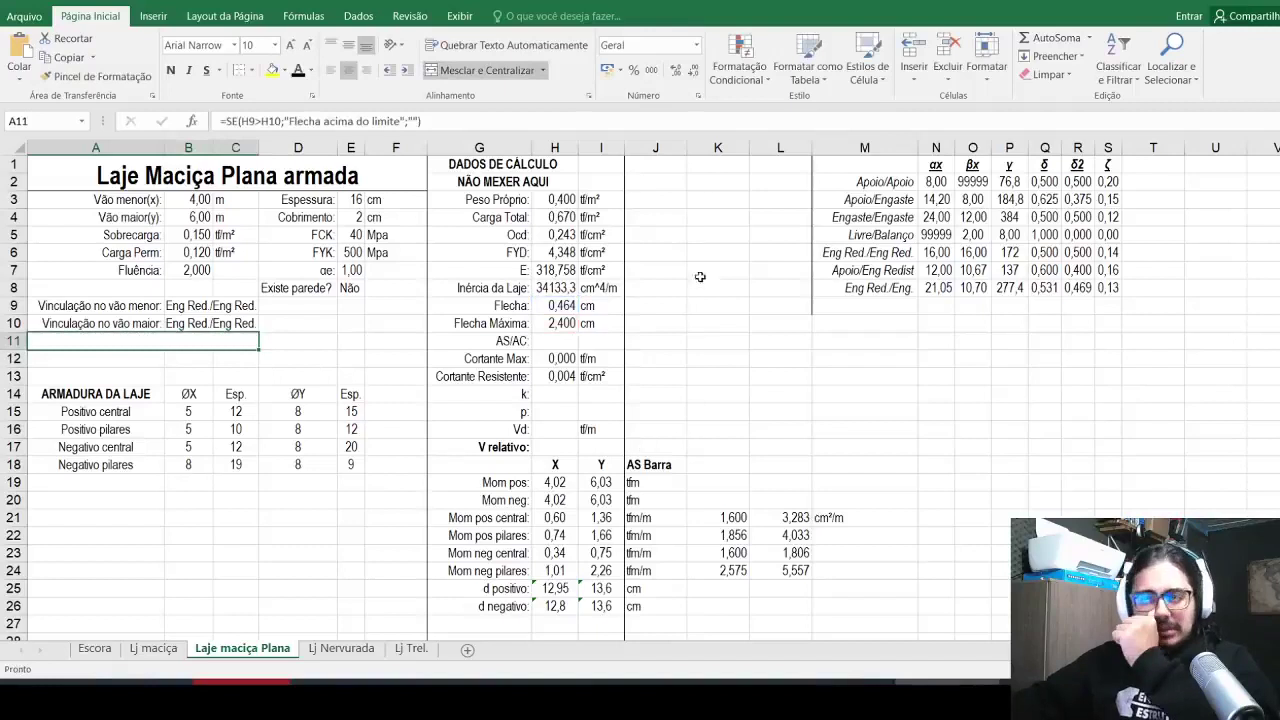
{"action": "left_click", "coordinate": [311, 71]}
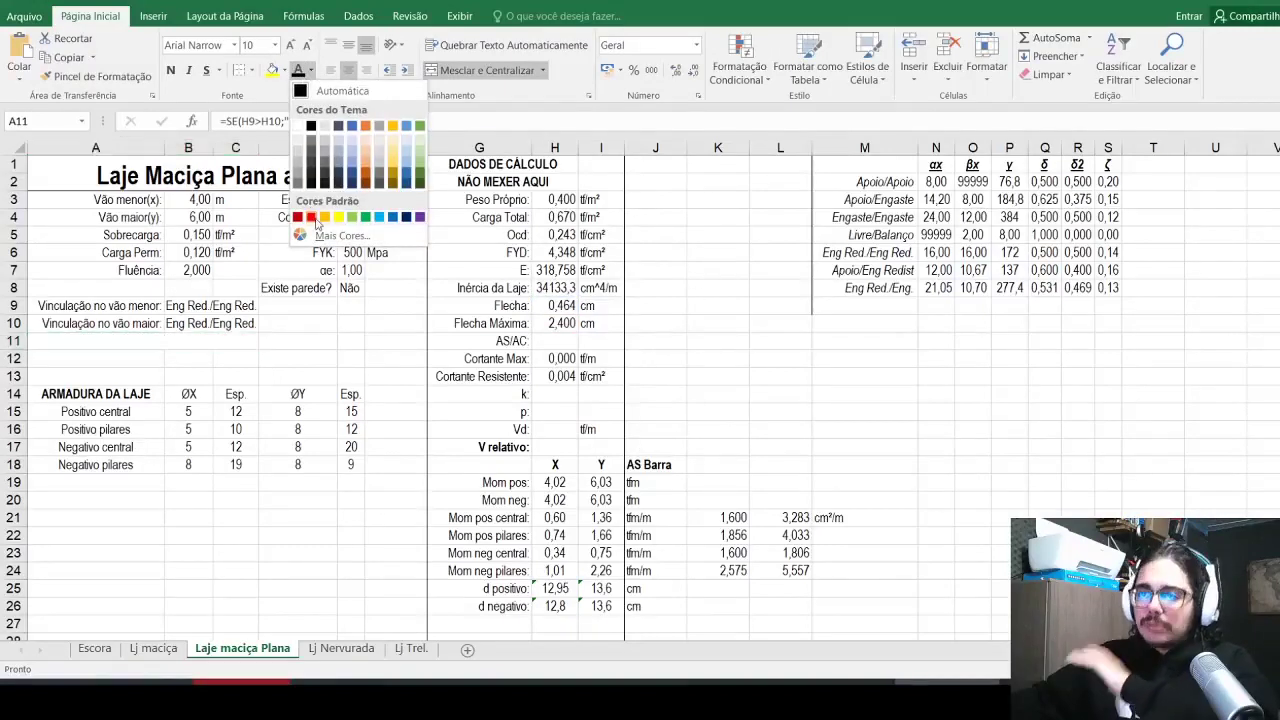
{"action": "left_click", "coordinate": [311, 217]}
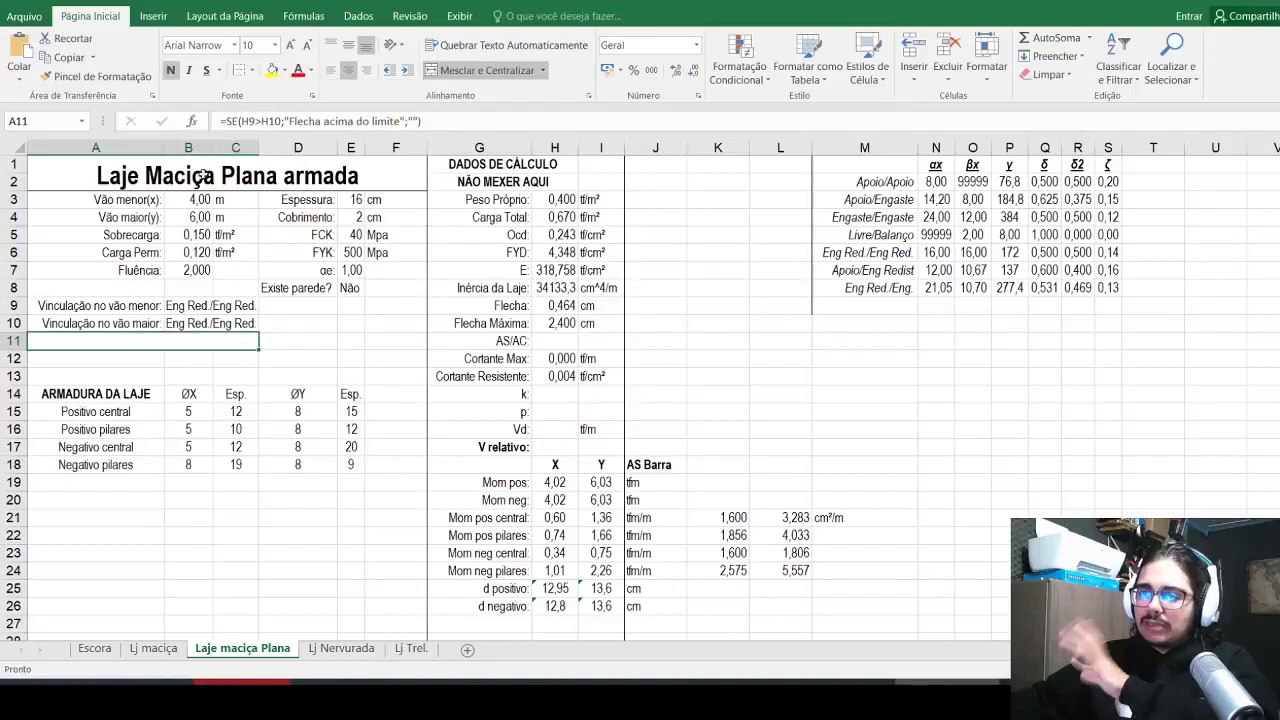
Step: Test the deflection warning by setting the larger span in B4 to 15 m, and undo that change
{"action": "left_click", "coordinate": [203, 217]}
{"action": "type", "text": "15"}
{"action": "key", "text": "Return"}
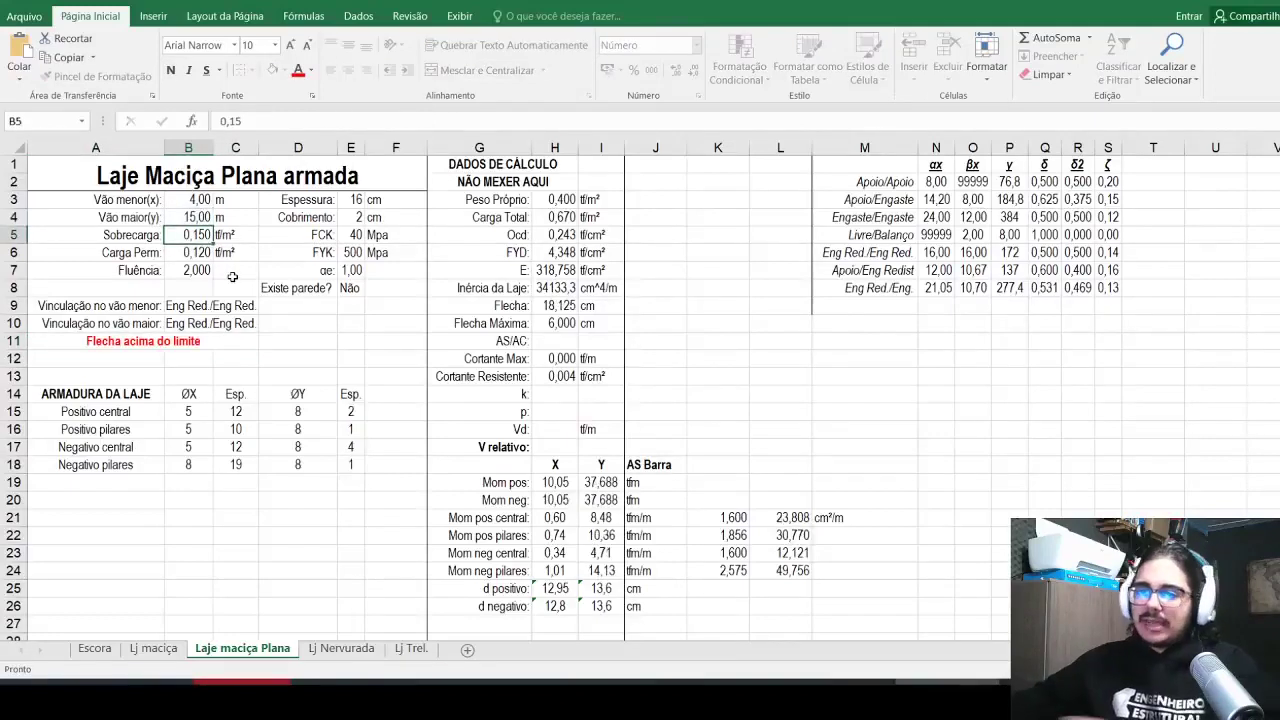
{"action": "key", "text": "ctrl+z"}
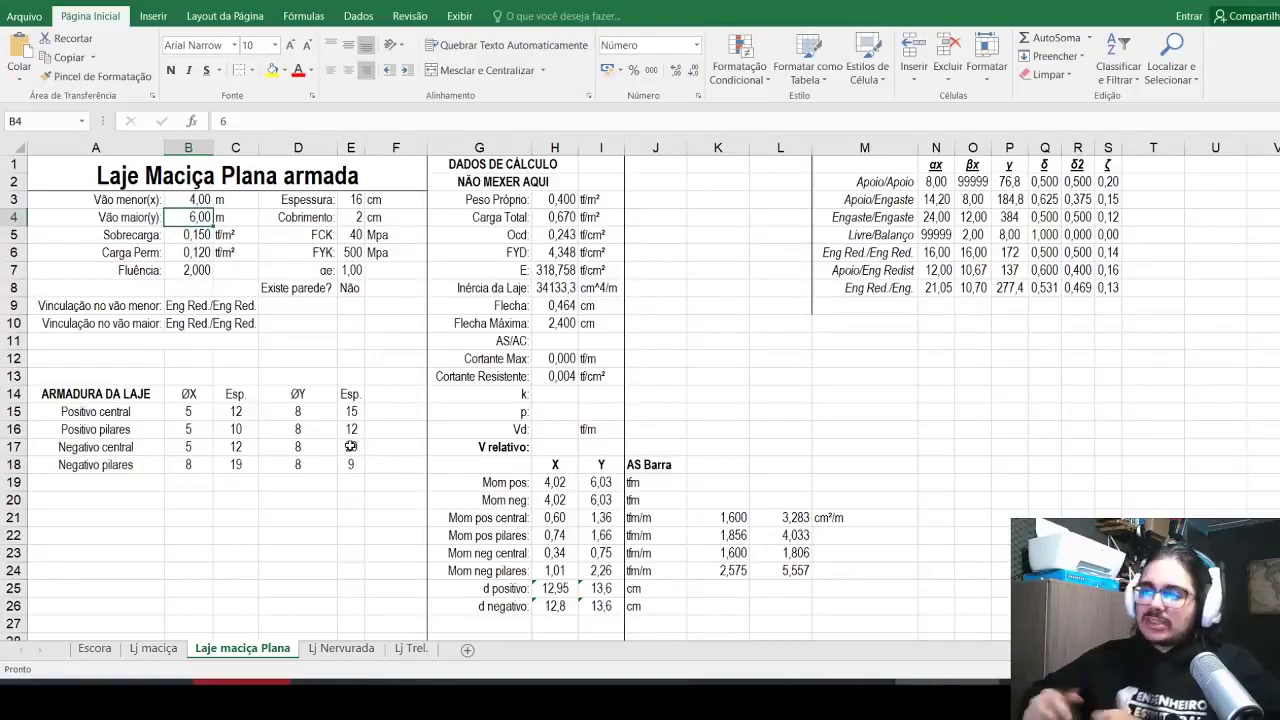
Step: Calculate AS/AC in H11 with =SOMA(K21:L24)/2/E3/100 and format it as a percentage with two decimals
{"action": "left_click", "coordinate": [558, 347]}
{"action": "type", "text": "="}
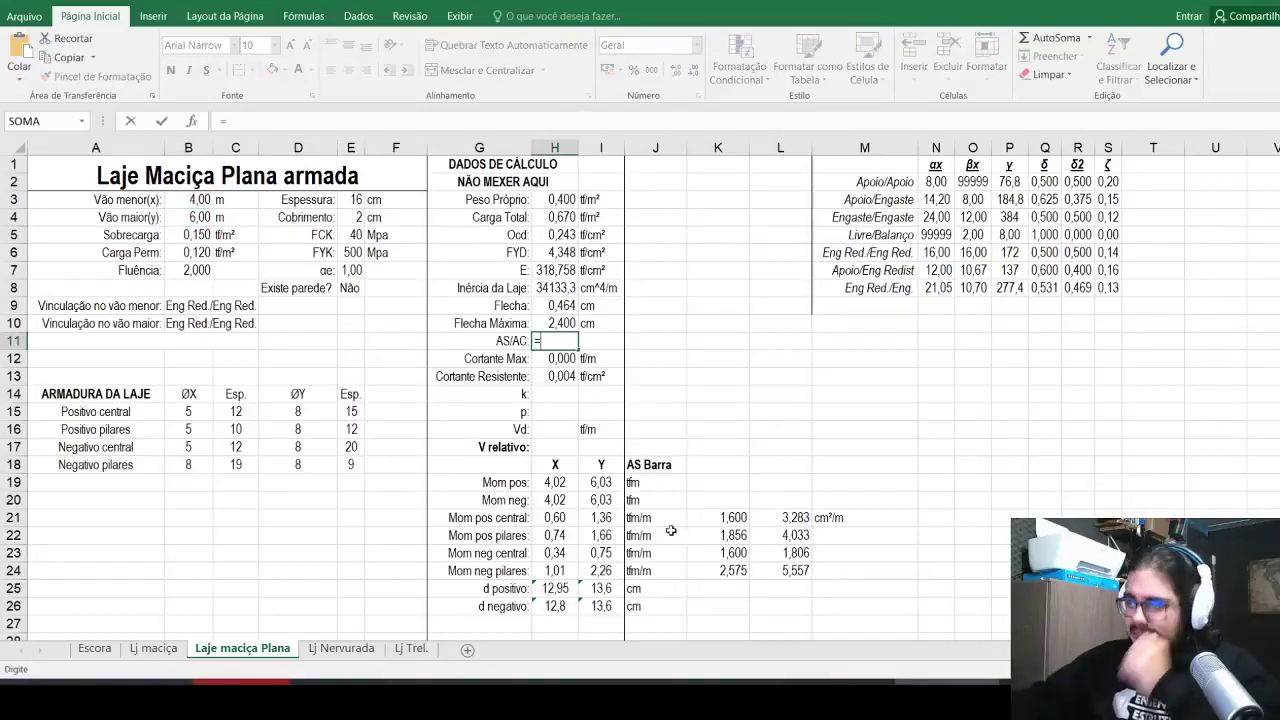
{"action": "type", "text": "soma("}
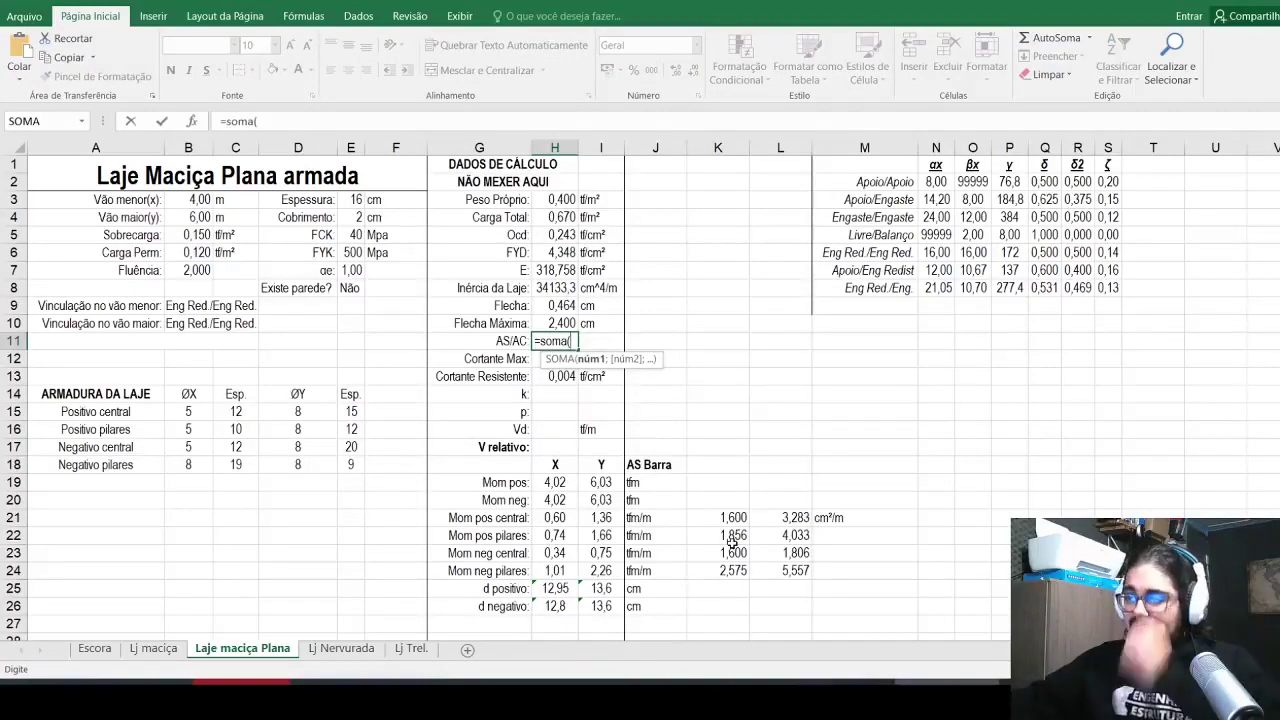
{"action": "left_click_drag", "start_coordinate": [735, 517], "coordinate": [773, 569]}
{"action": "type", "text": ")/"}
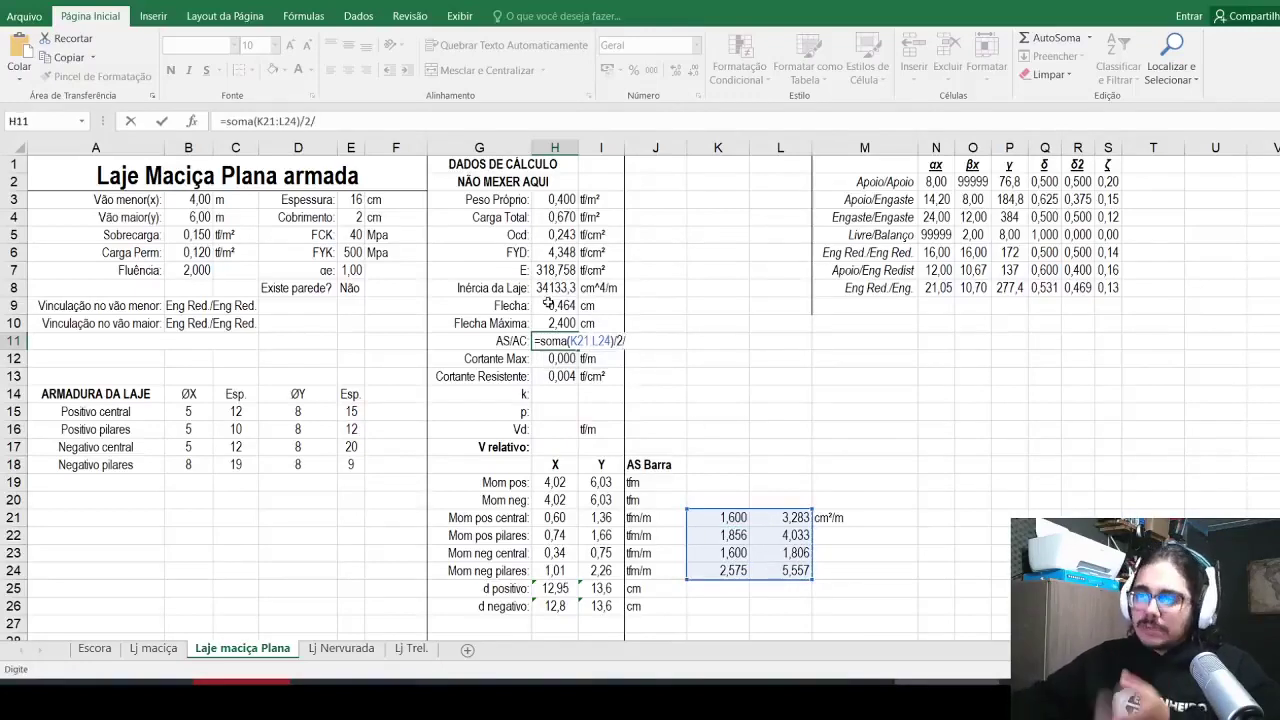
{"action": "type", "text": "2/"}
{"action": "left_click", "coordinate": [346, 202]}
{"action": "type", "text": "/100"}
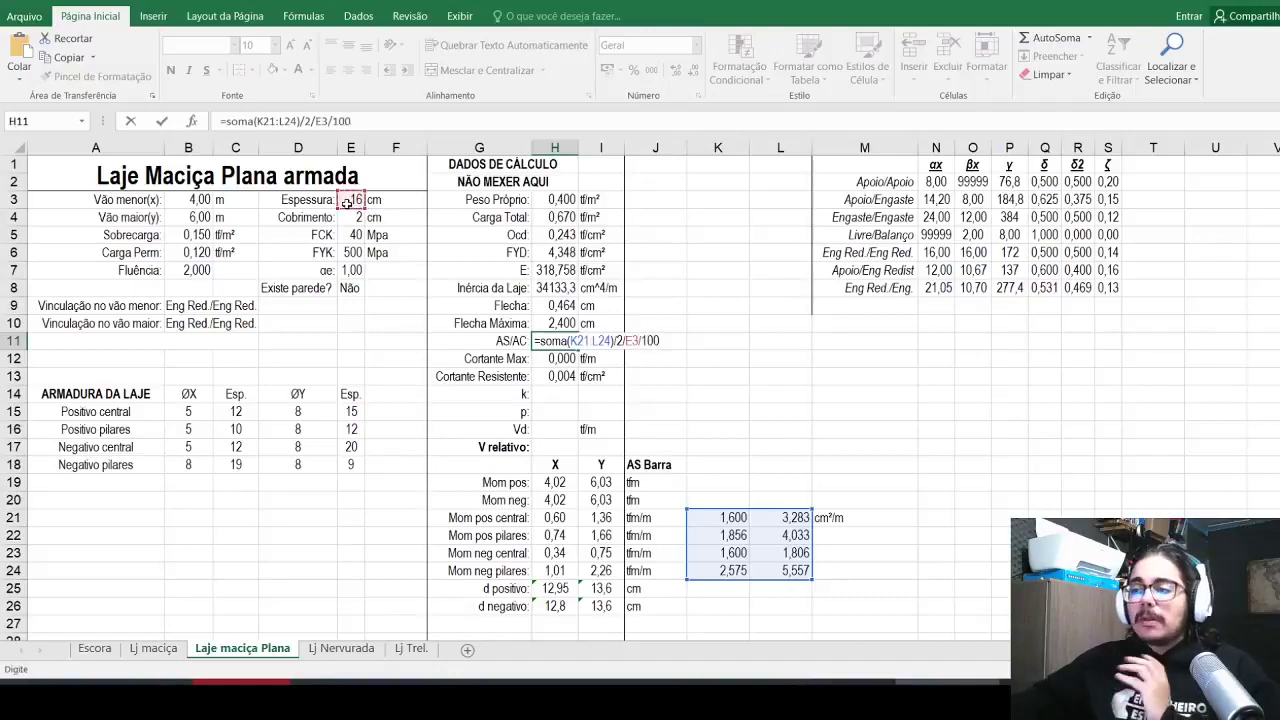
{"action": "key", "text": "ctrl+Return"}
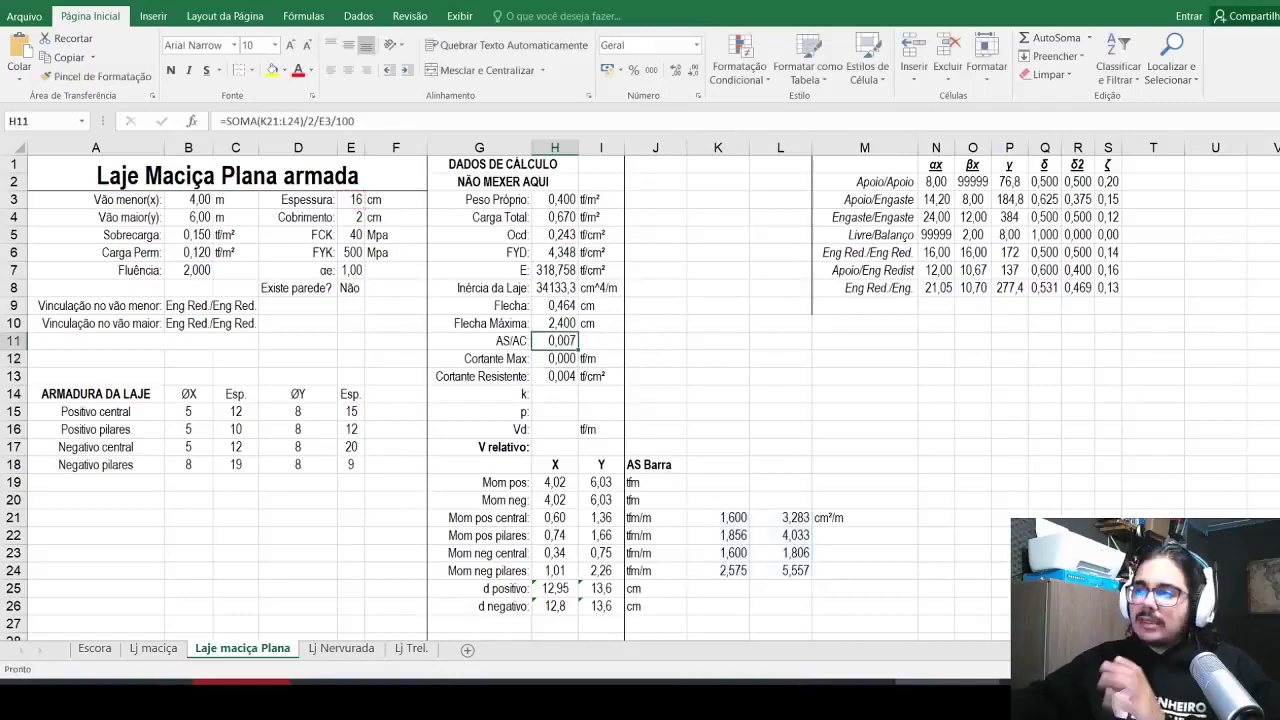
{"action": "left_click", "coordinate": [633, 70]}
{"action": "left_click", "coordinate": [674, 74]}
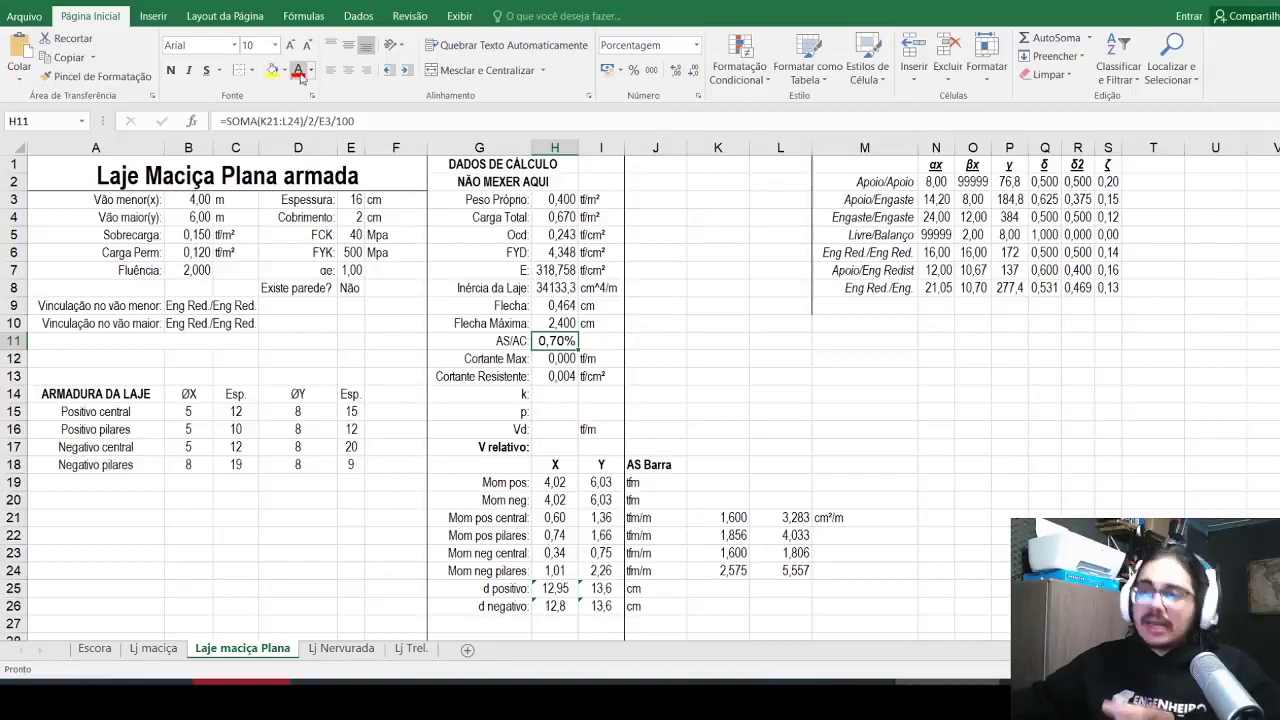
Step: Set the font of the AS/AC value in H11 to Arial Narrow
{"action": "left_click", "coordinate": [234, 46]}
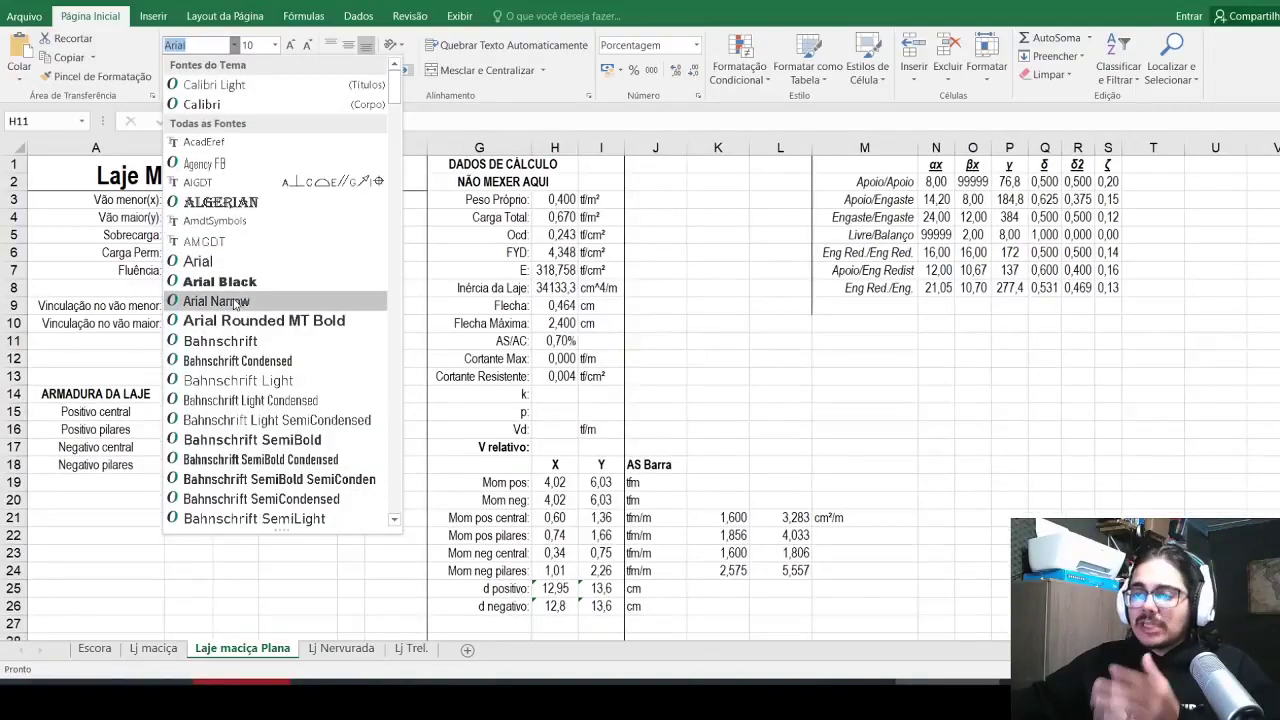
{"action": "left_click", "coordinate": [233, 300]}
Step: Test the slab with spans of 5 by 7 m and 6 by 8 m in B3 and B4, and restore them to 4 and 6 m
{"action": "left_click", "coordinate": [177, 204]}
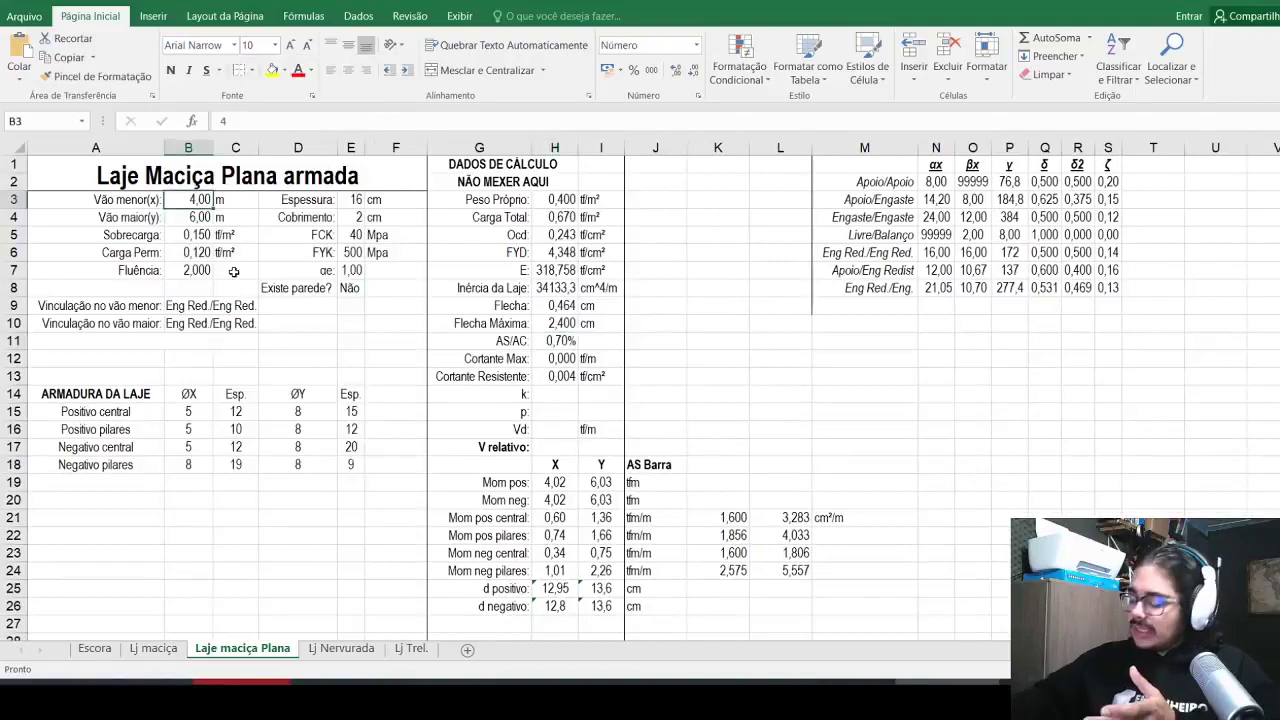
{"action": "type", "text": "5"}
{"action": "key", "text": "Return"}
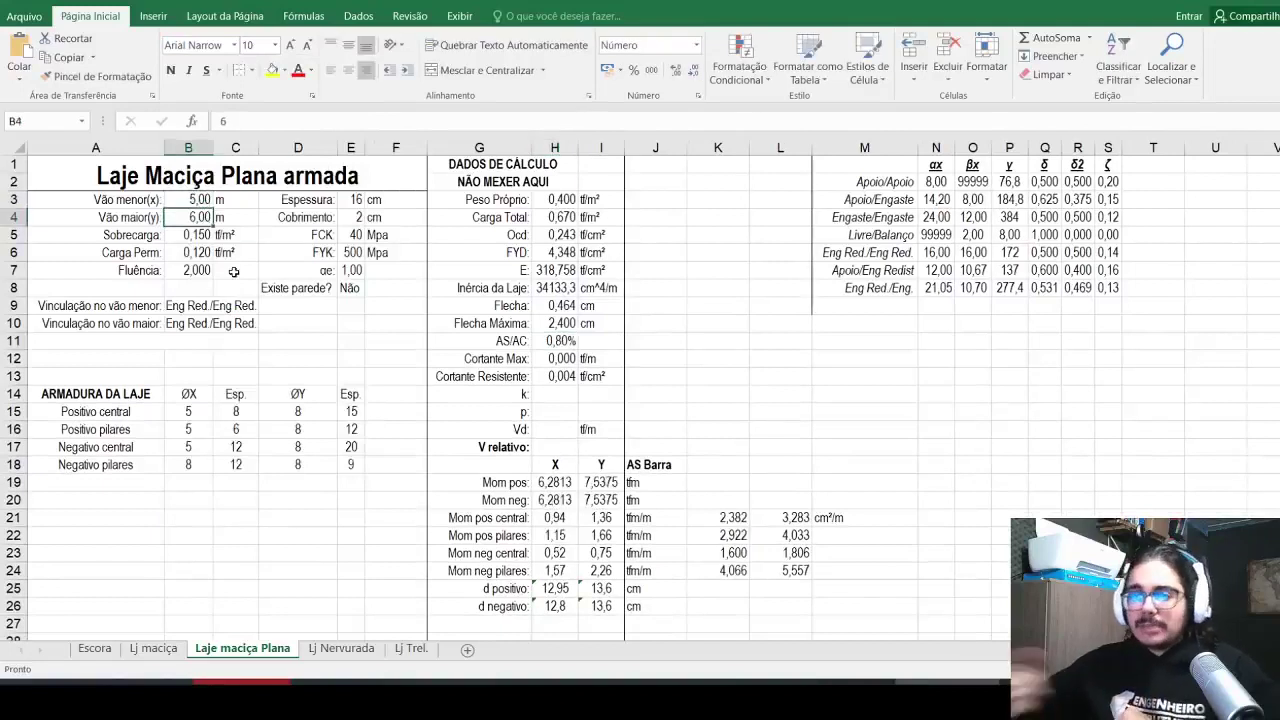
{"action": "type", "text": "7"}
{"action": "key", "text": "Return"}
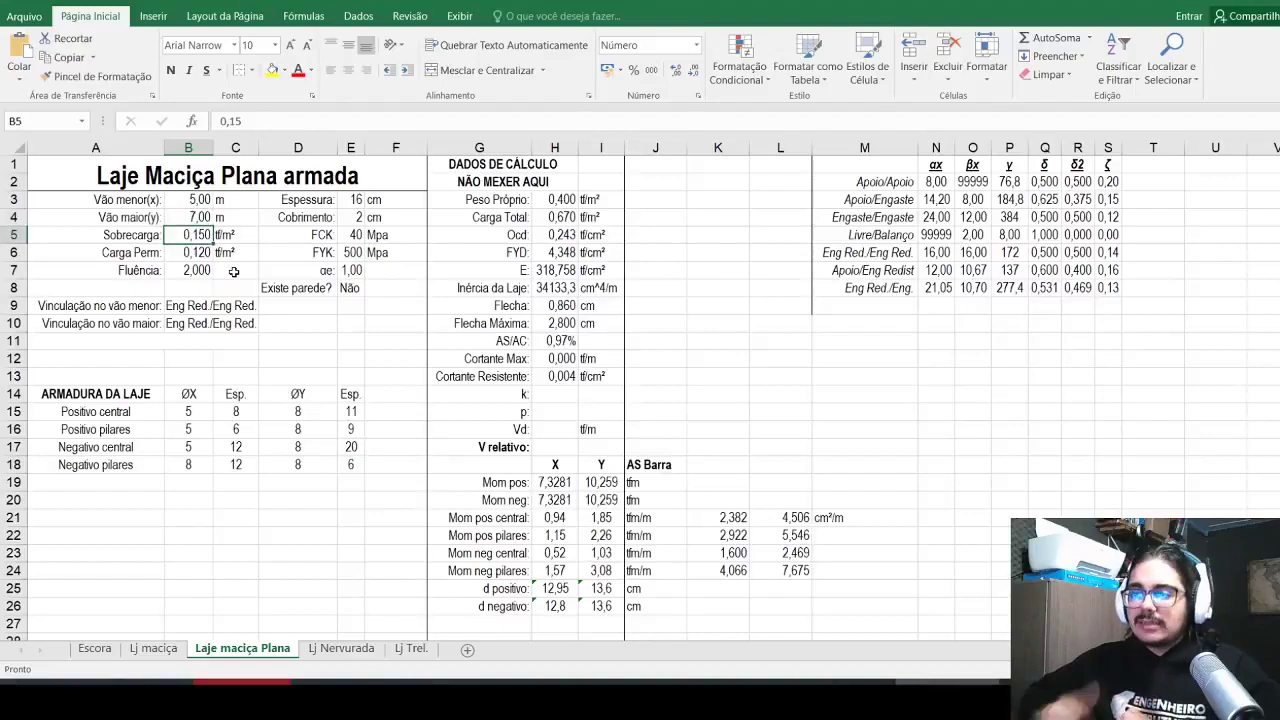
{"action": "key", "text": "Up"}
{"action": "key", "text": "Up"}
{"action": "type", "text": "6"}
{"action": "key", "text": "Return"}
{"action": "type", "text": "8"}
{"action": "key", "text": "Return"}
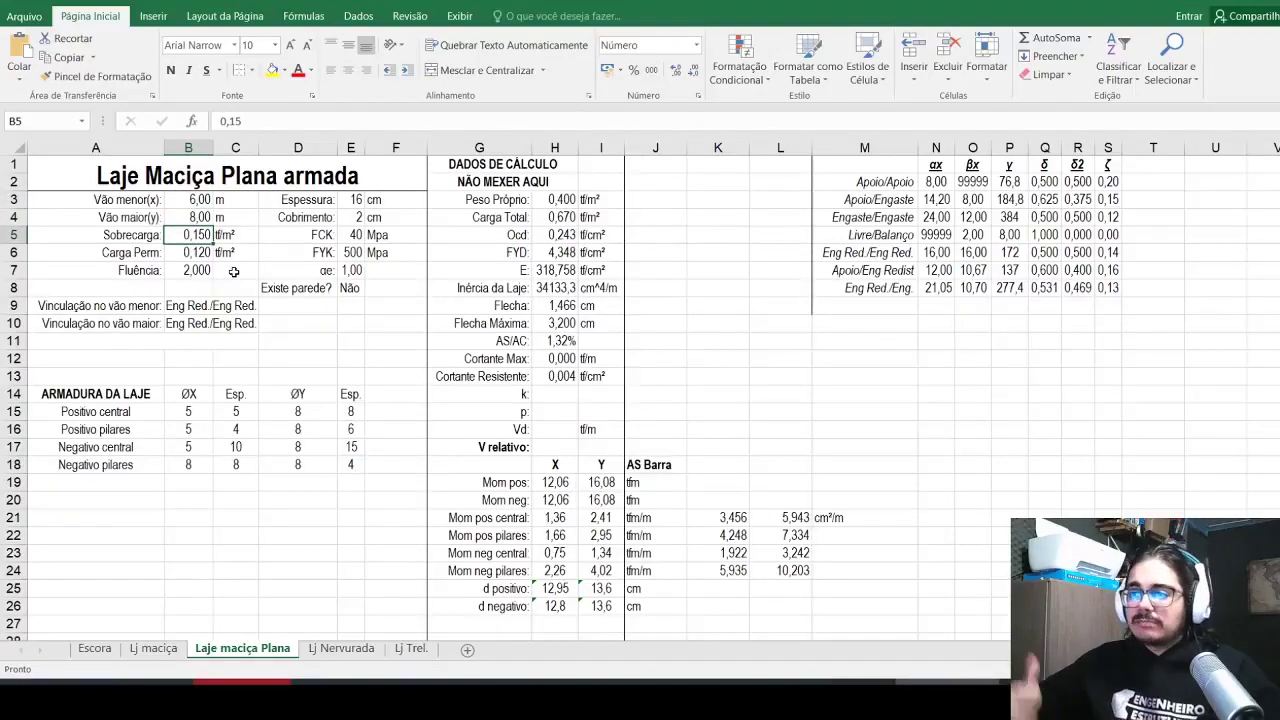
{"action": "key", "text": "Up"}
{"action": "type", "text": "7"}
{"action": "key", "text": "ctrl+Return"}
{"action": "type", "text": "6"}
{"action": "key", "text": "Up"}
{"action": "type", "text": "4"}
{"action": "key", "text": "ctrl+Return"}
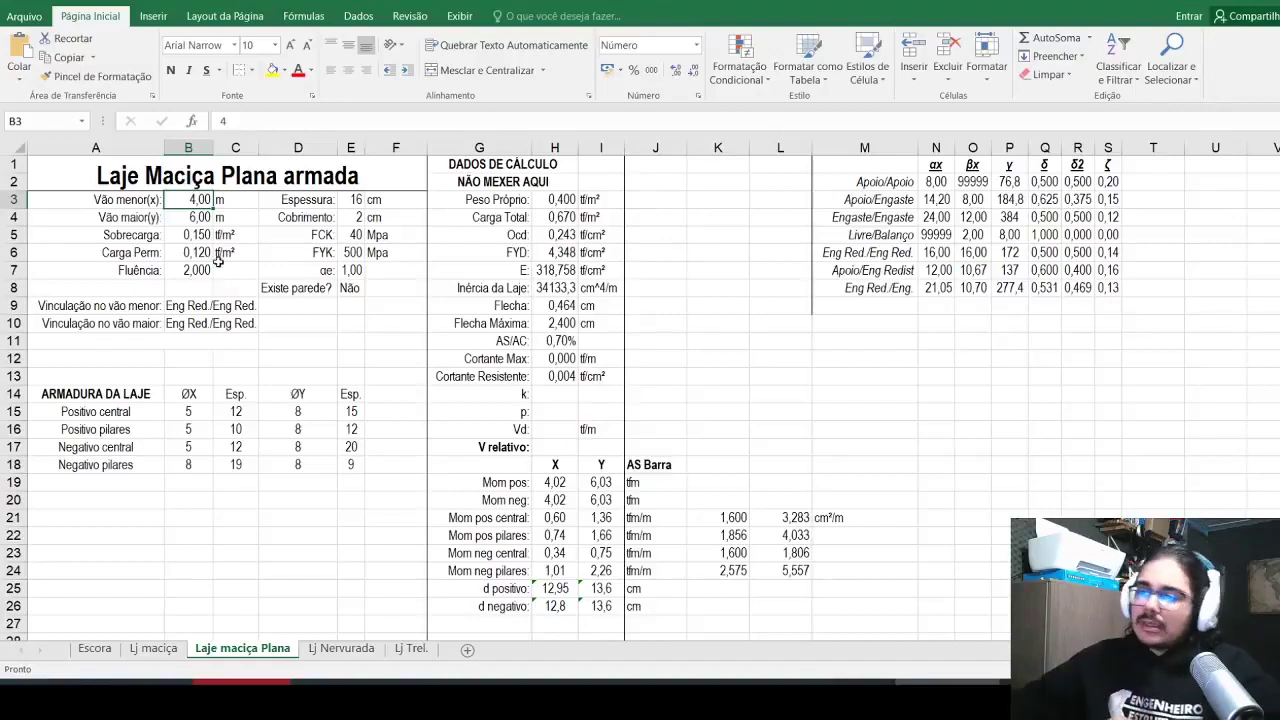
Step: Examine the Cortante Resistente formula in H13 and its label
{"action": "left_click", "coordinate": [555, 376]}
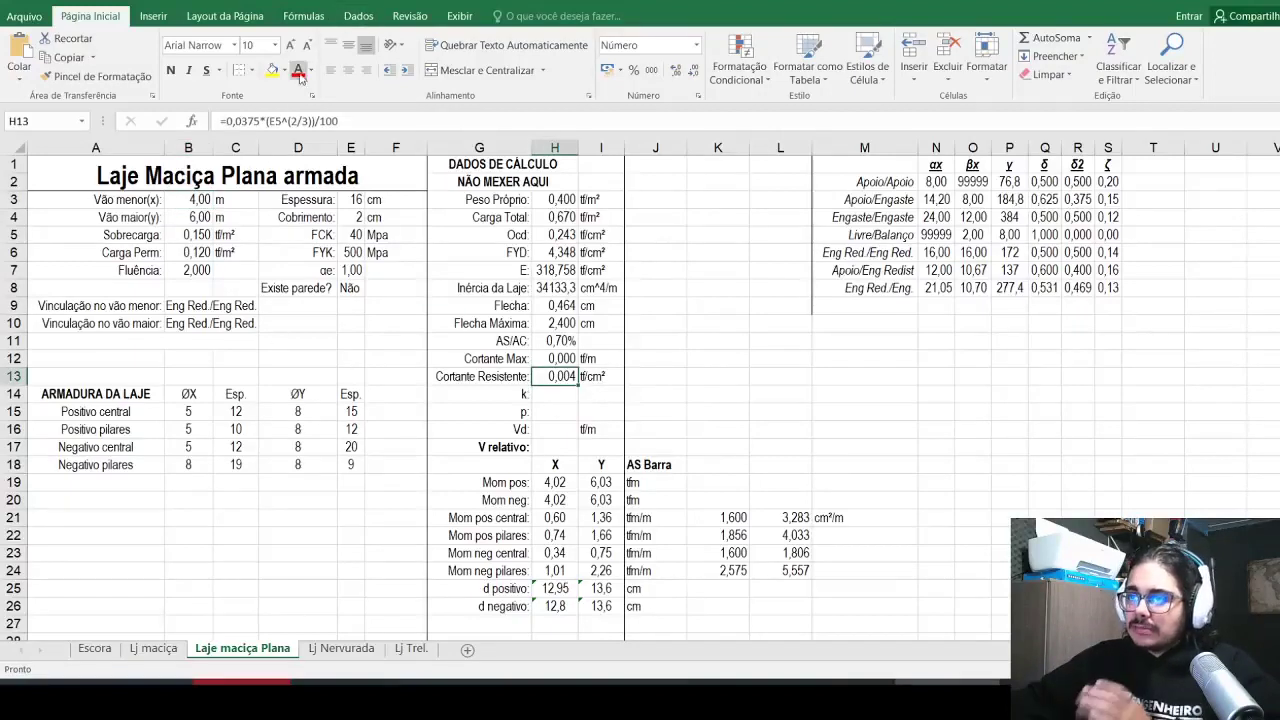
{"action": "left_click", "coordinate": [297, 121]}
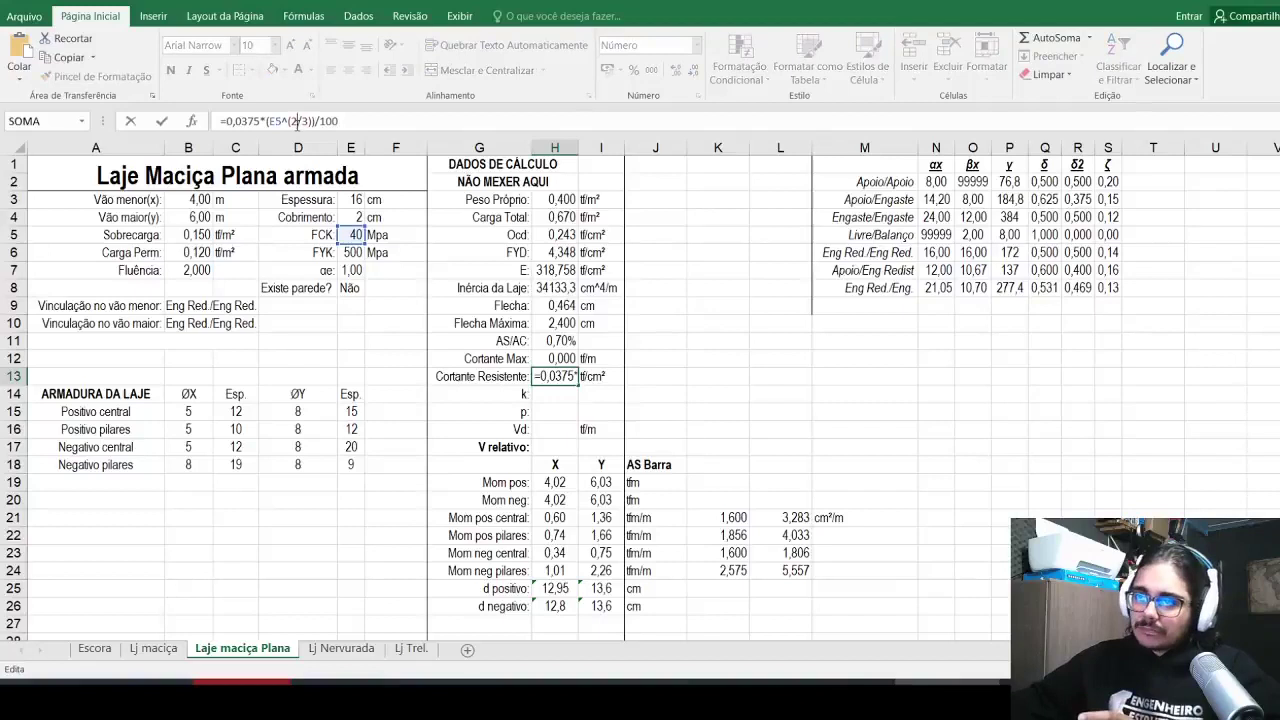
{"action": "key", "text": "Return"}
{"action": "key", "text": "Up"}
{"action": "key", "text": "Left"}
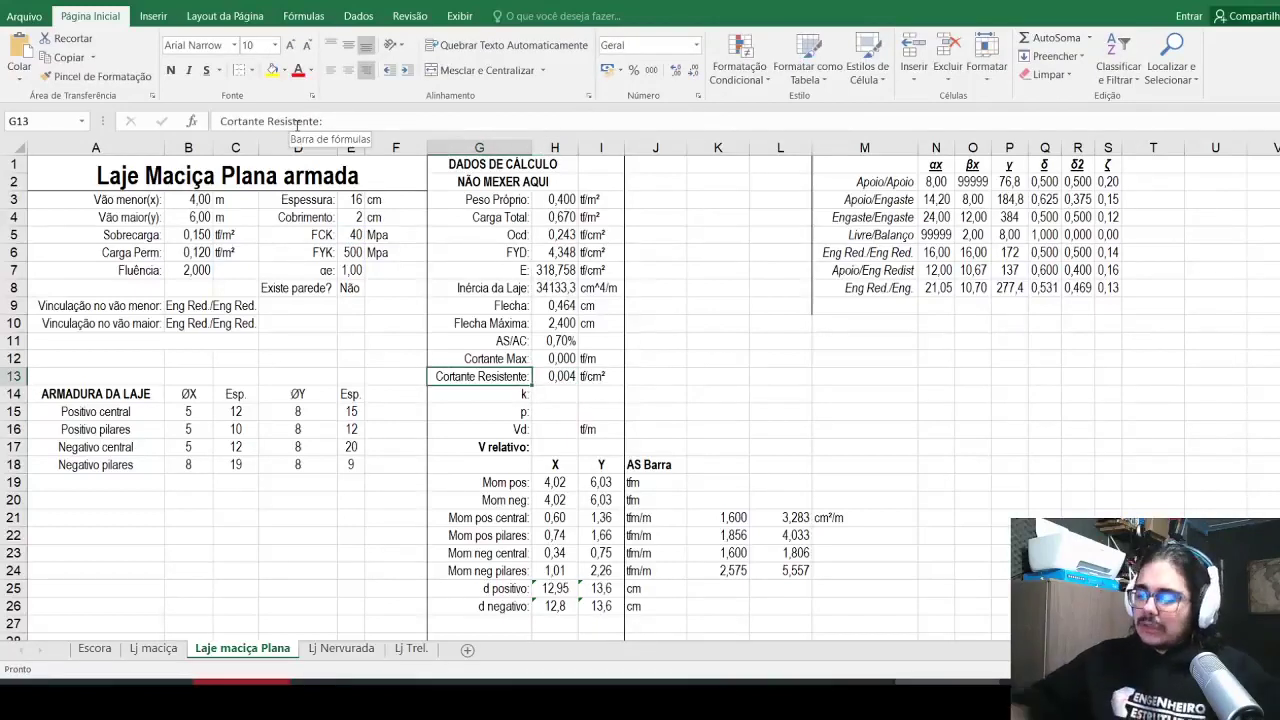
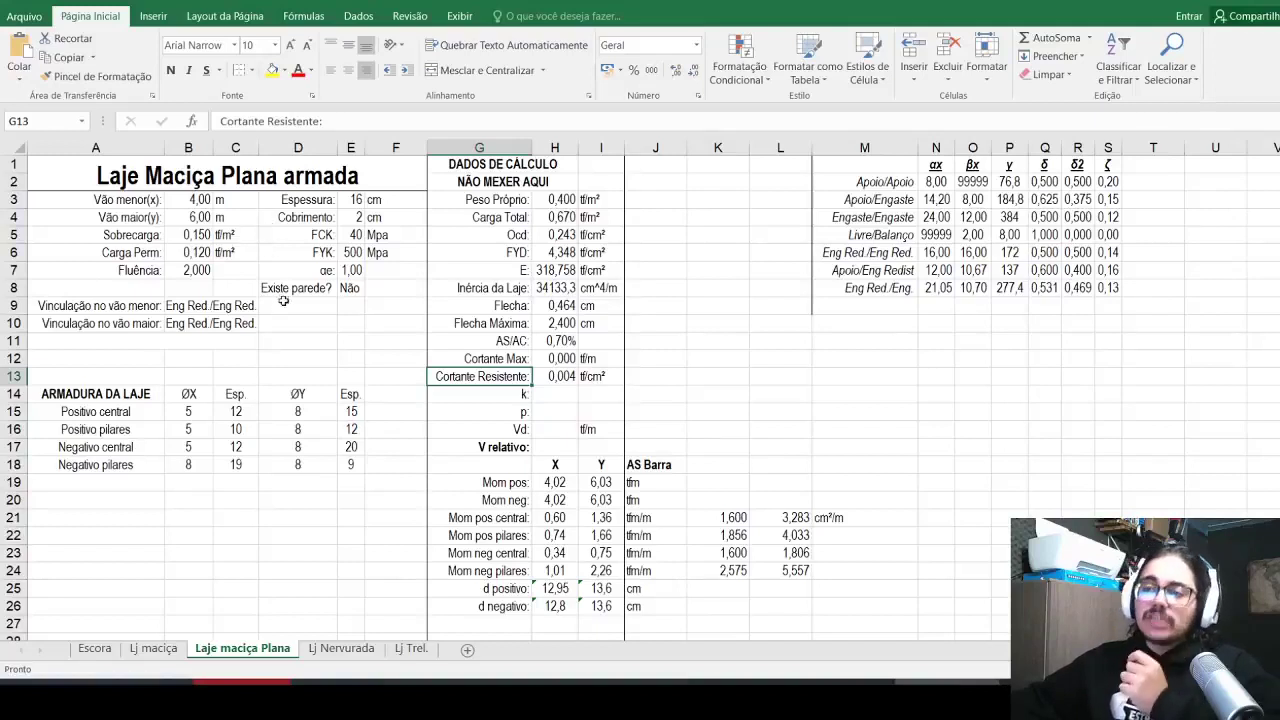
Step: Multiply the Flecha formula in H9 by (1+B7) to include the creep coefficient
{"action": "left_click_drag", "start_coordinate": [282, 286], "coordinate": [354, 287]}
{"action": "left_click", "coordinate": [137, 271]}
{"action": "left_click", "coordinate": [538, 308]}
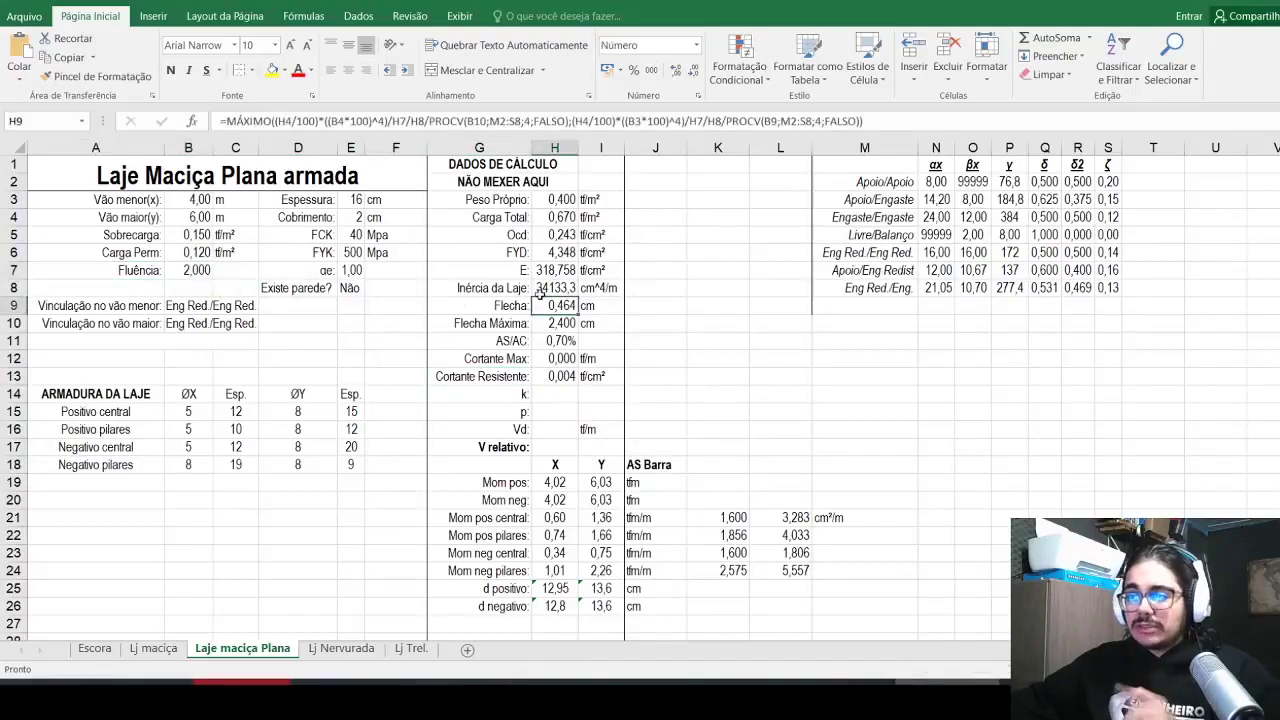
{"action": "left_click", "coordinate": [911, 121]}
{"action": "type", "text": "*"}
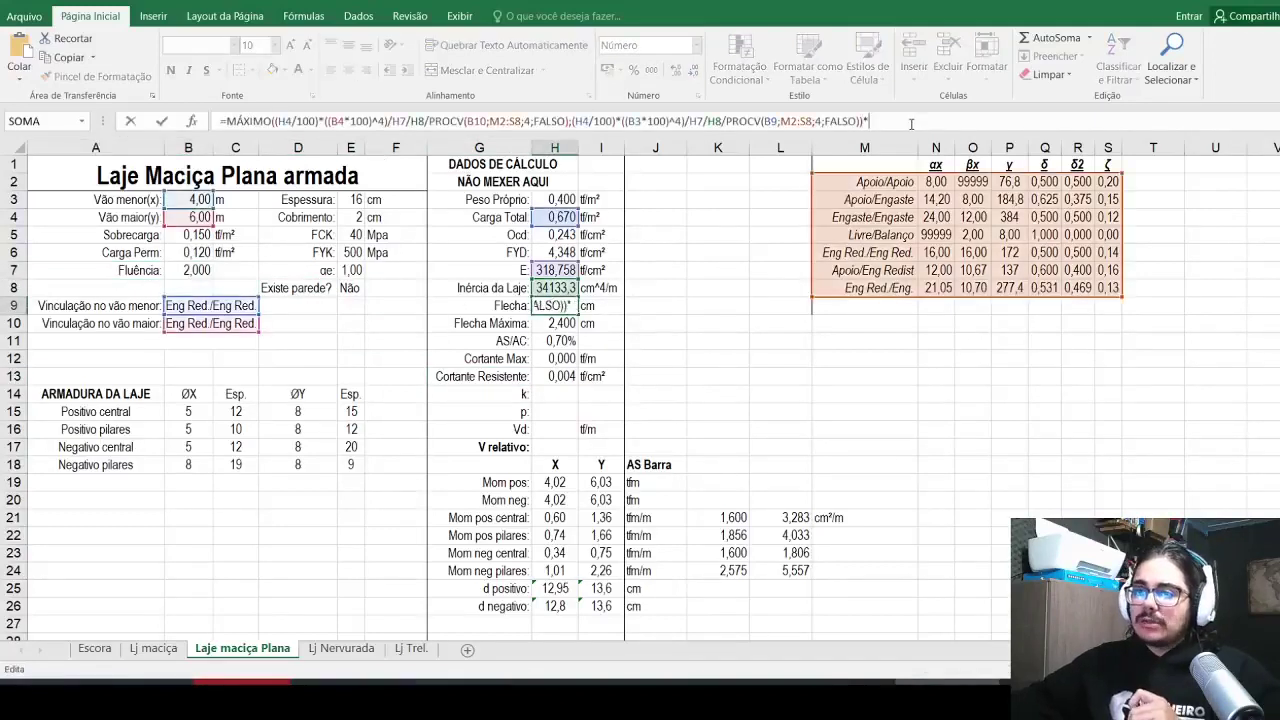
{"action": "type", "text": "(1+"}
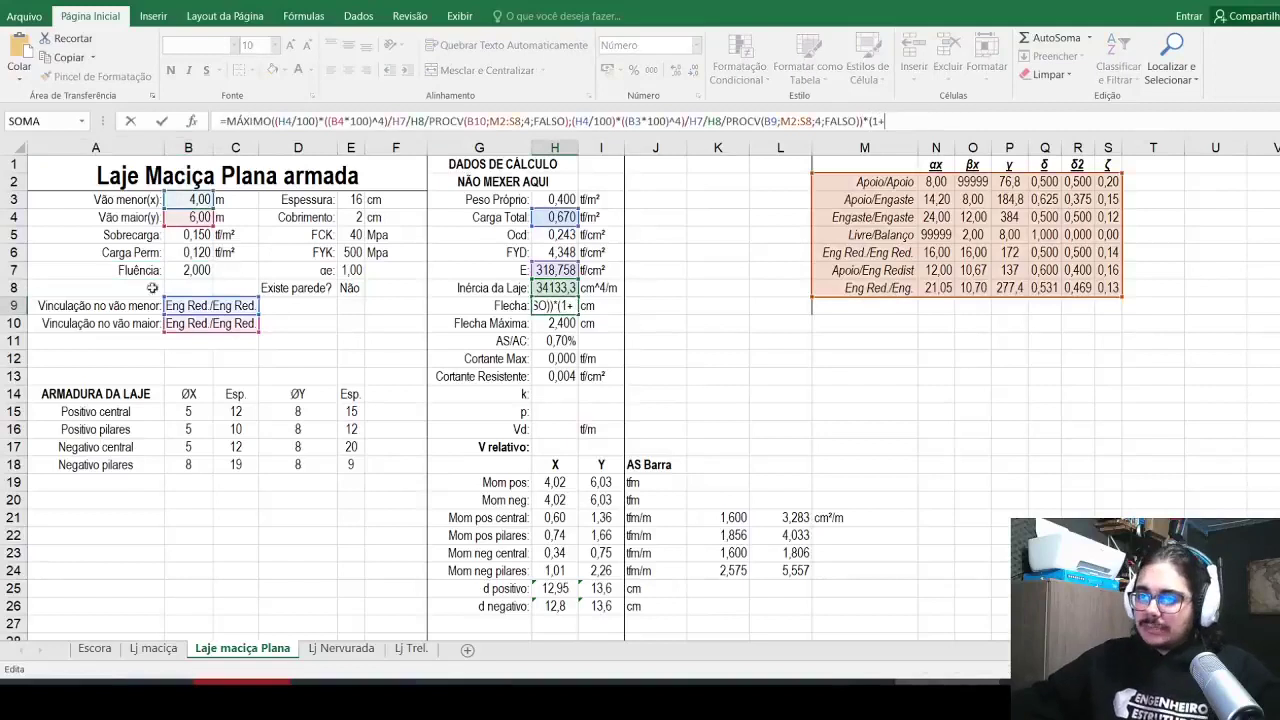
{"action": "left_click", "coordinate": [188, 270]}
{"action": "key", "text": "Return"}
{"action": "key", "text": "Up"}
Step: Move the Fluência label and value to A8:B8, and the Existe parede? label and answer to A7:B7
{"action": "left_click_drag", "start_coordinate": [120, 258], "coordinate": [192, 270]}
{"action": "key", "text": "ctrl+c"}
{"action": "left_click", "coordinate": [106, 288]}
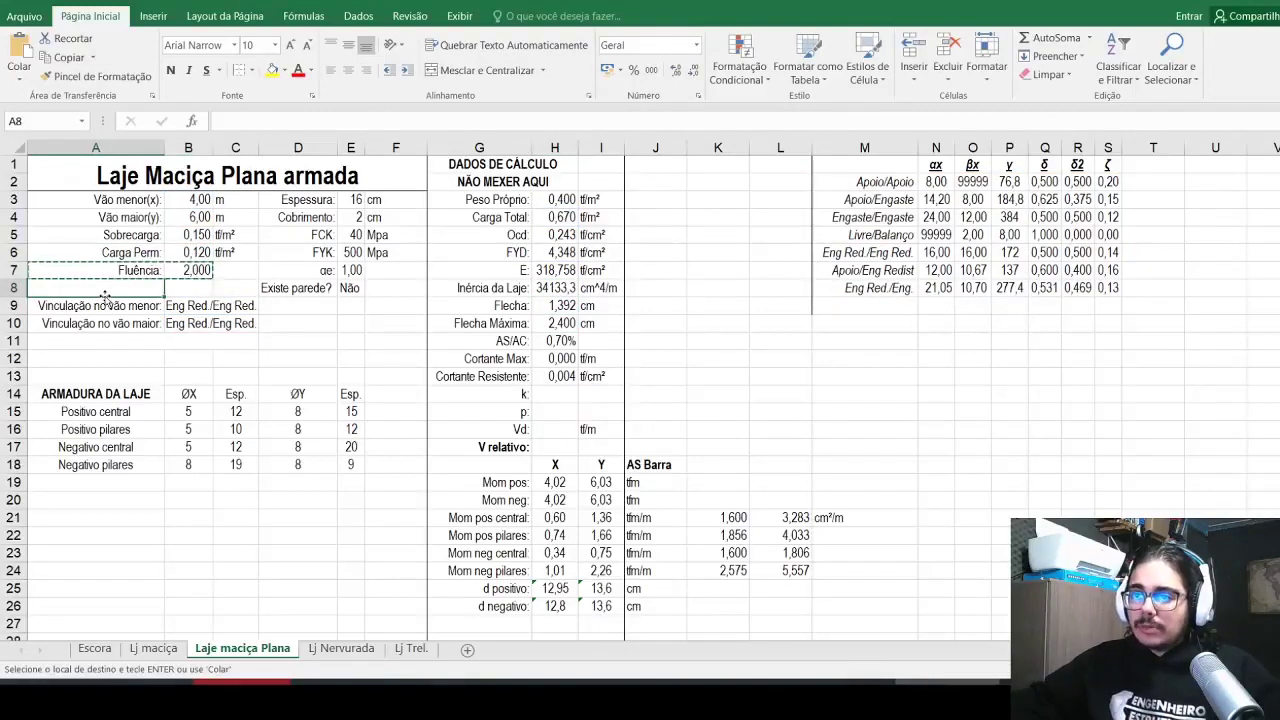
{"action": "key", "text": "Return"}
{"action": "left_click_drag", "start_coordinate": [297, 288], "coordinate": [360, 289]}
{"action": "key", "text": "ctrl+x"}
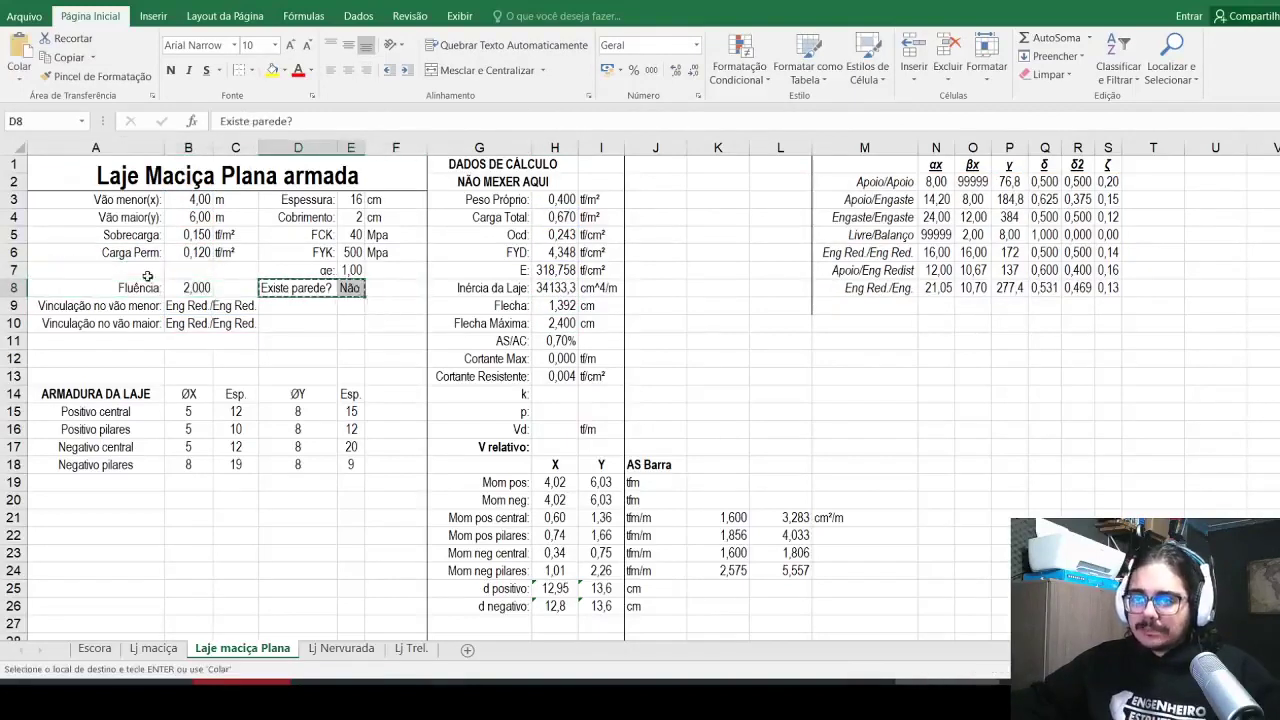
{"action": "left_click", "coordinate": [95, 270]}
{"action": "key", "text": "Return"}
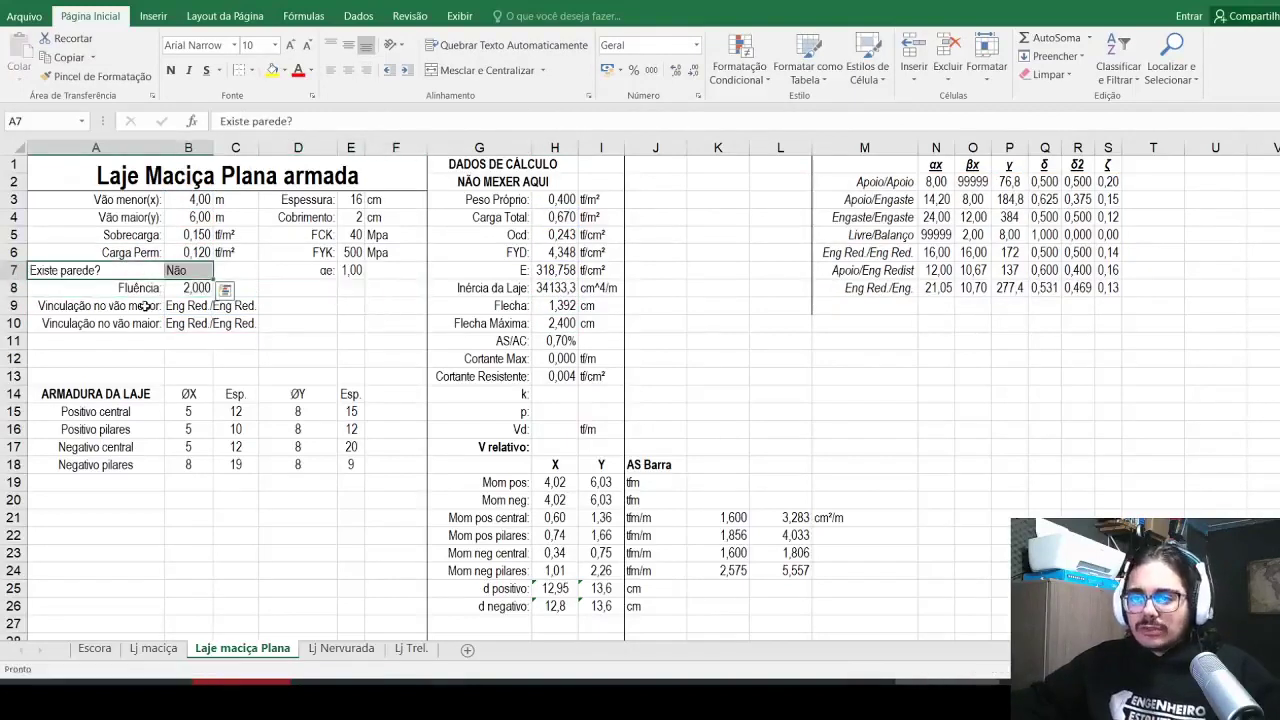
Step: Shift the two span restraint rows down to rows 10 and 11, and move the αe label and value to A9:B9
{"action": "left_click", "coordinate": [95, 338]}
{"action": "left_click_drag", "start_coordinate": [95, 334], "coordinate": [230, 323]}
{"action": "left_click_drag", "start_coordinate": [145, 315], "coordinate": [230, 305]}
{"action": "left_click_drag", "start_coordinate": [145, 314], "coordinate": [145, 330]}
{"action": "left_click_drag", "start_coordinate": [329, 273], "coordinate": [352, 271]}
{"action": "key", "text": "ctrl+c"}
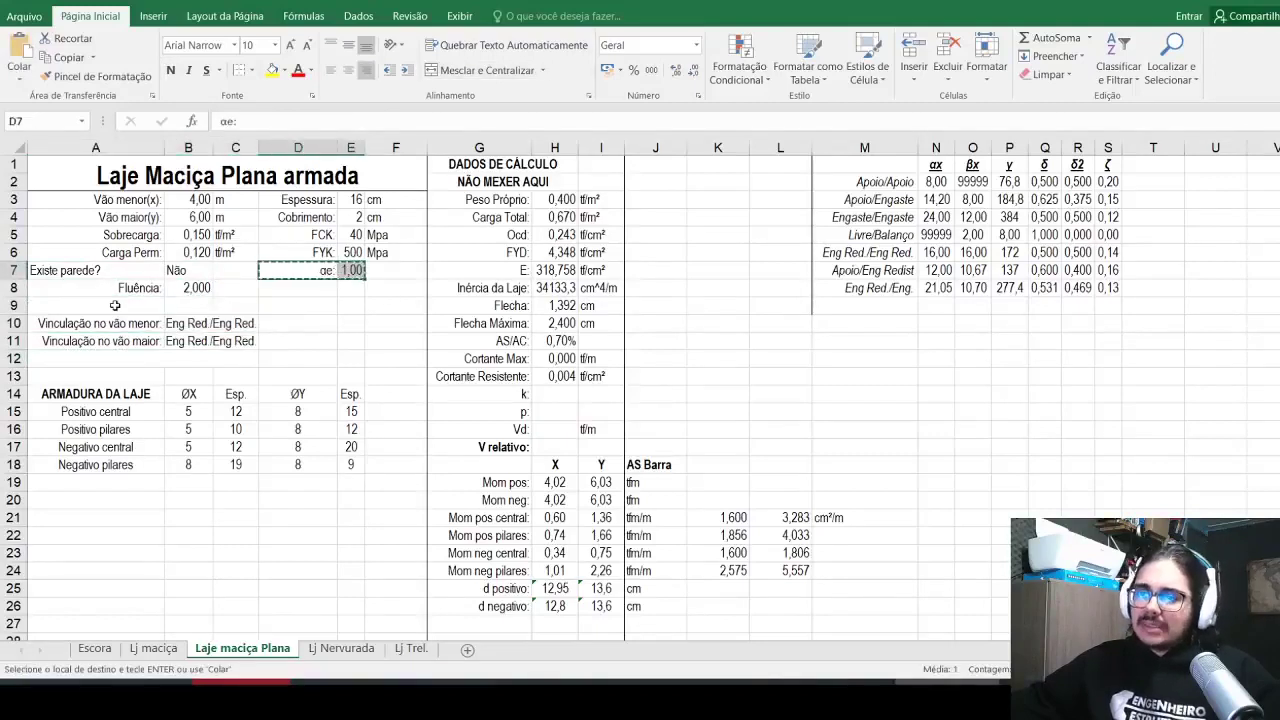
{"action": "left_click", "coordinate": [115, 305]}
{"action": "key", "text": "ctrl+v"}
Step: Try to add a multiplier to the Inércia da Laje formula in H8, and check the E formula in H7
{"action": "left_click", "coordinate": [568, 288]}
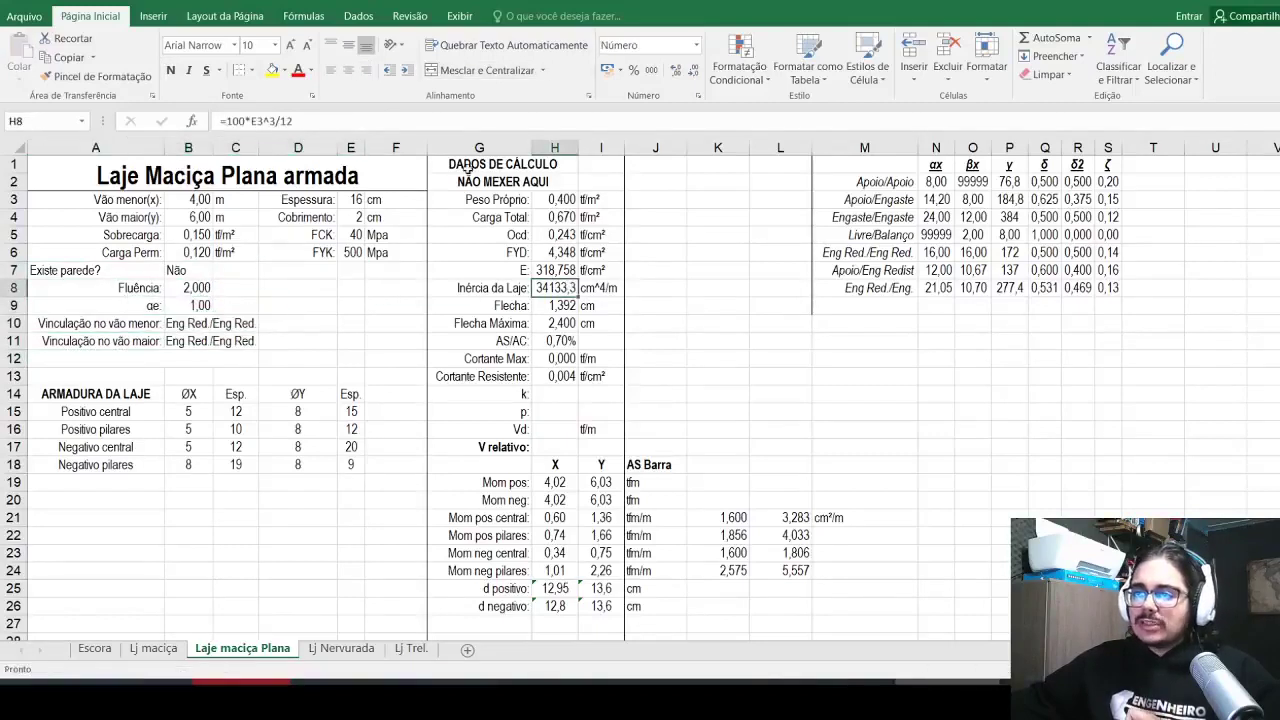
{"action": "left_click", "coordinate": [415, 120]}
{"action": "type", "text": "*"}
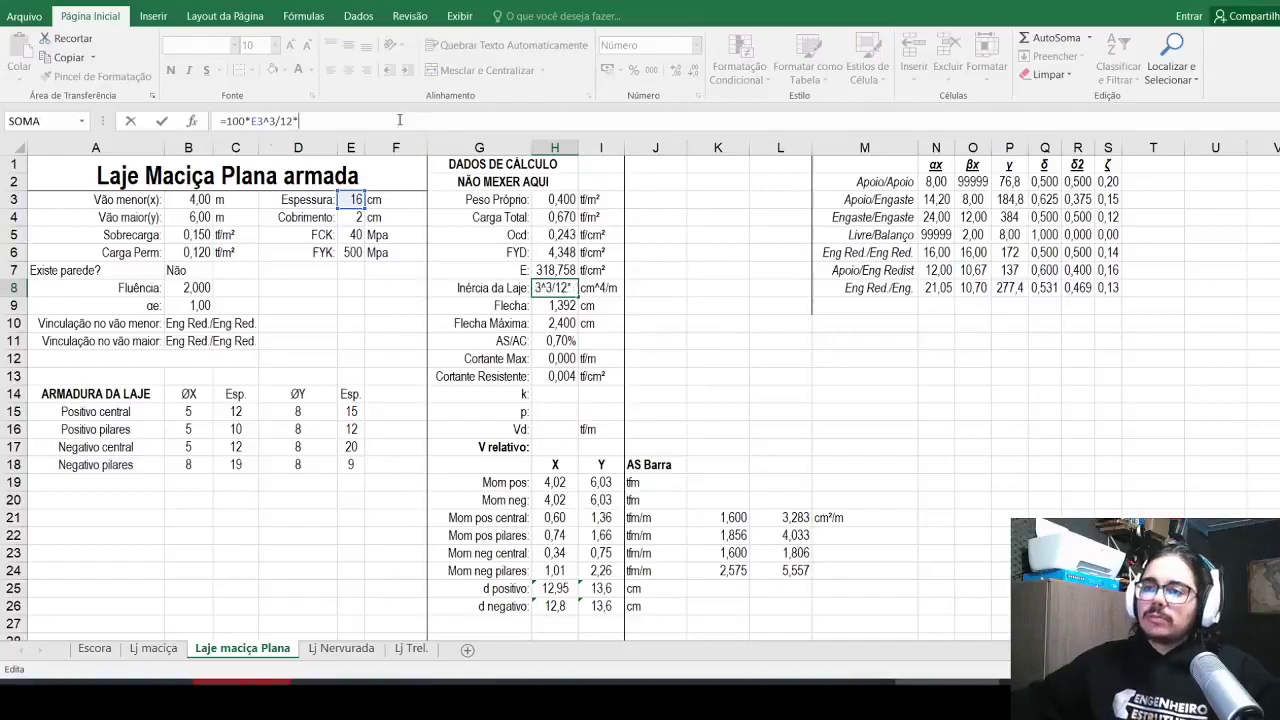
{"action": "left_click", "coordinate": [240, 300]}
{"action": "key", "text": "shift+Return"}
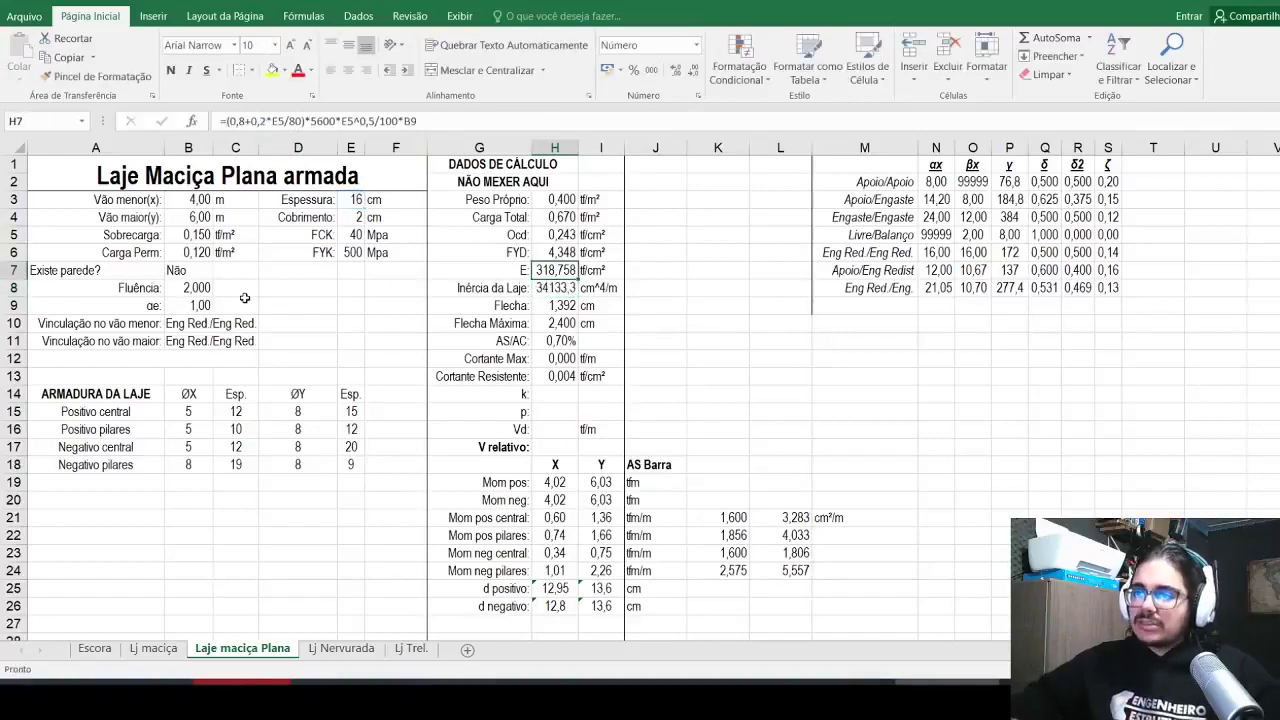
{"action": "left_click", "coordinate": [400, 120]}
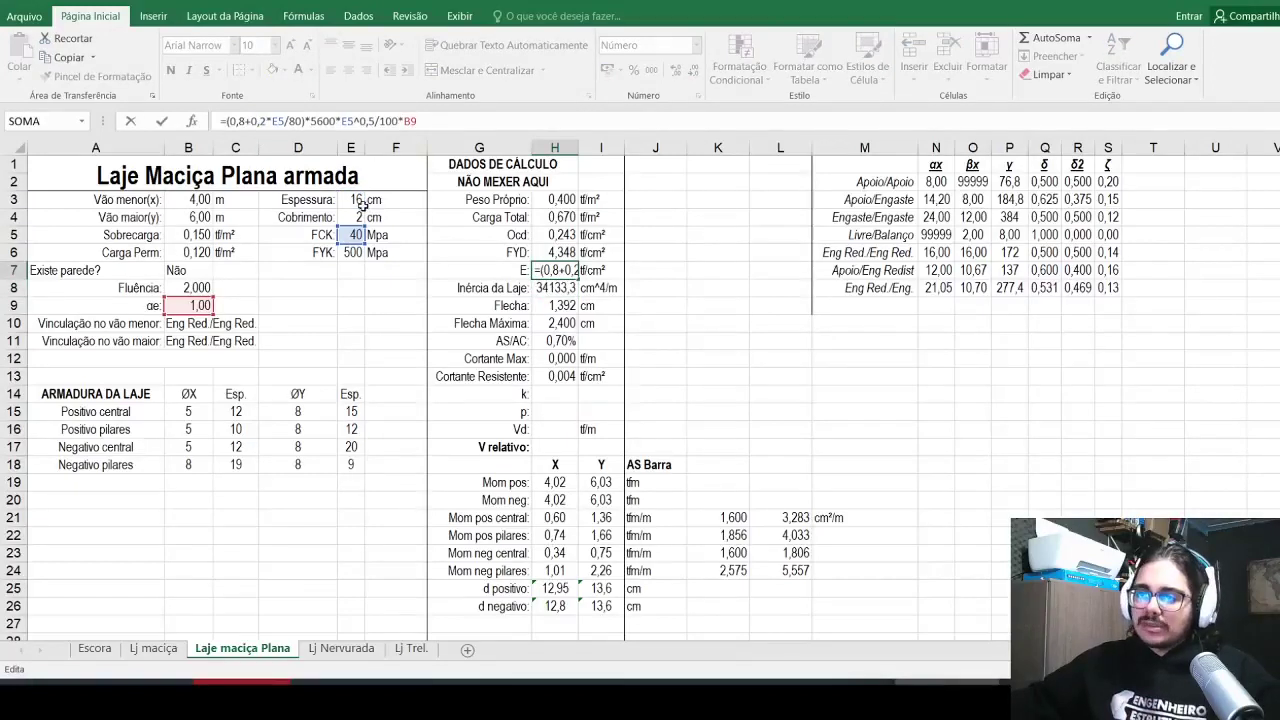
{"action": "key", "text": "ctrl+Return"}
Step: Enter the label "Dim pilar eixo X:" in D7, widen column D to fit it and align the label right
{"action": "left_click", "coordinate": [296, 268]}
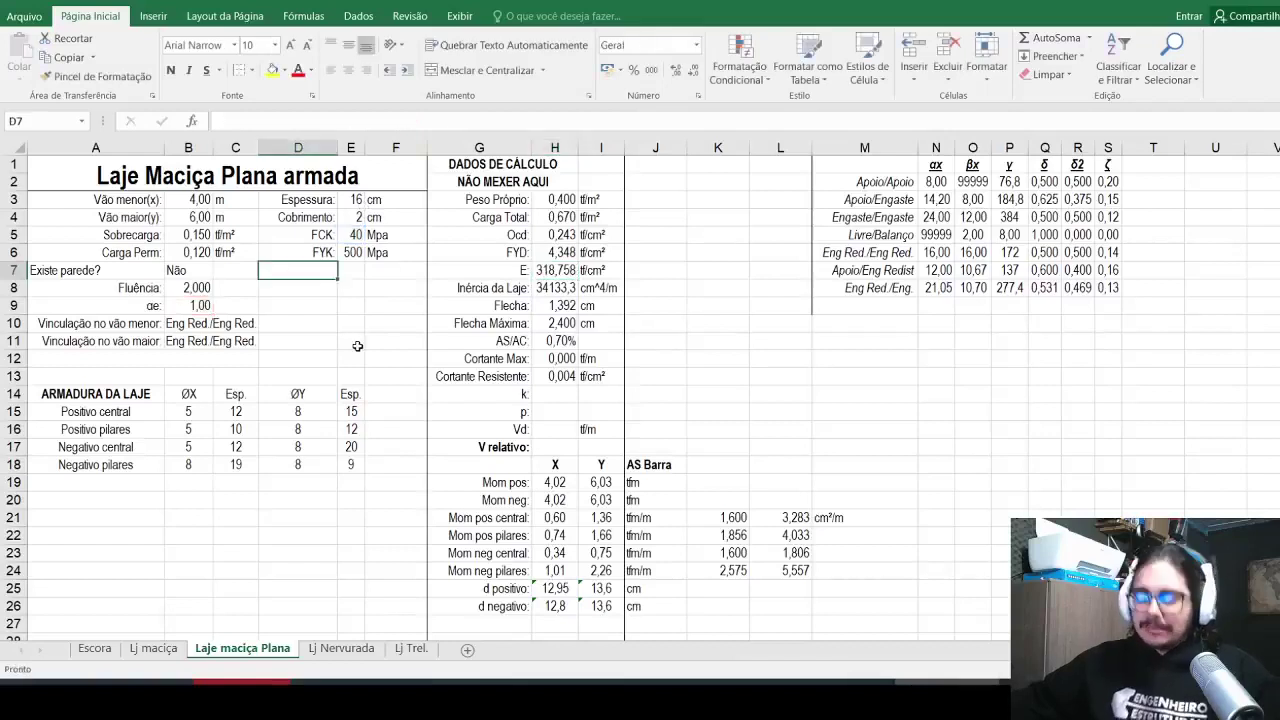
{"action": "type", "text": "Dim pilar eixo X:"}
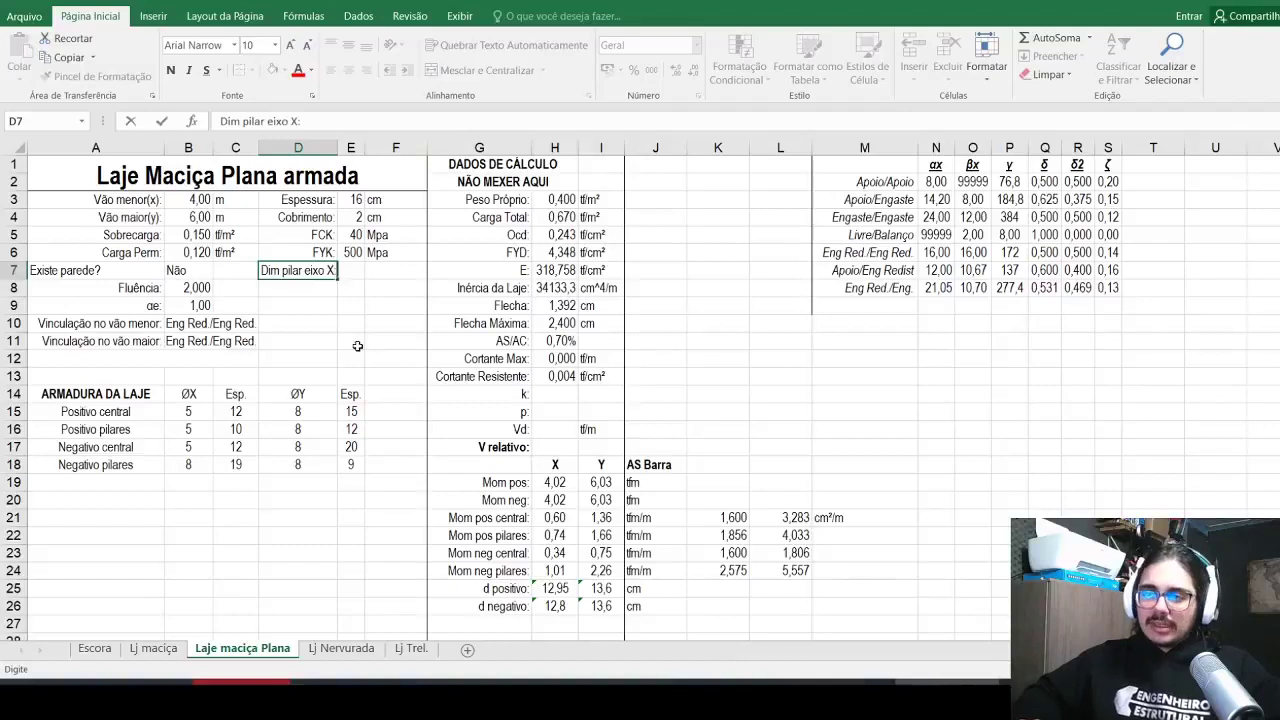
{"action": "key", "text": "Return"}
{"action": "left_click_drag", "start_coordinate": [340, 147], "coordinate": [349, 147]}
{"action": "left_click", "coordinate": [313, 263]}
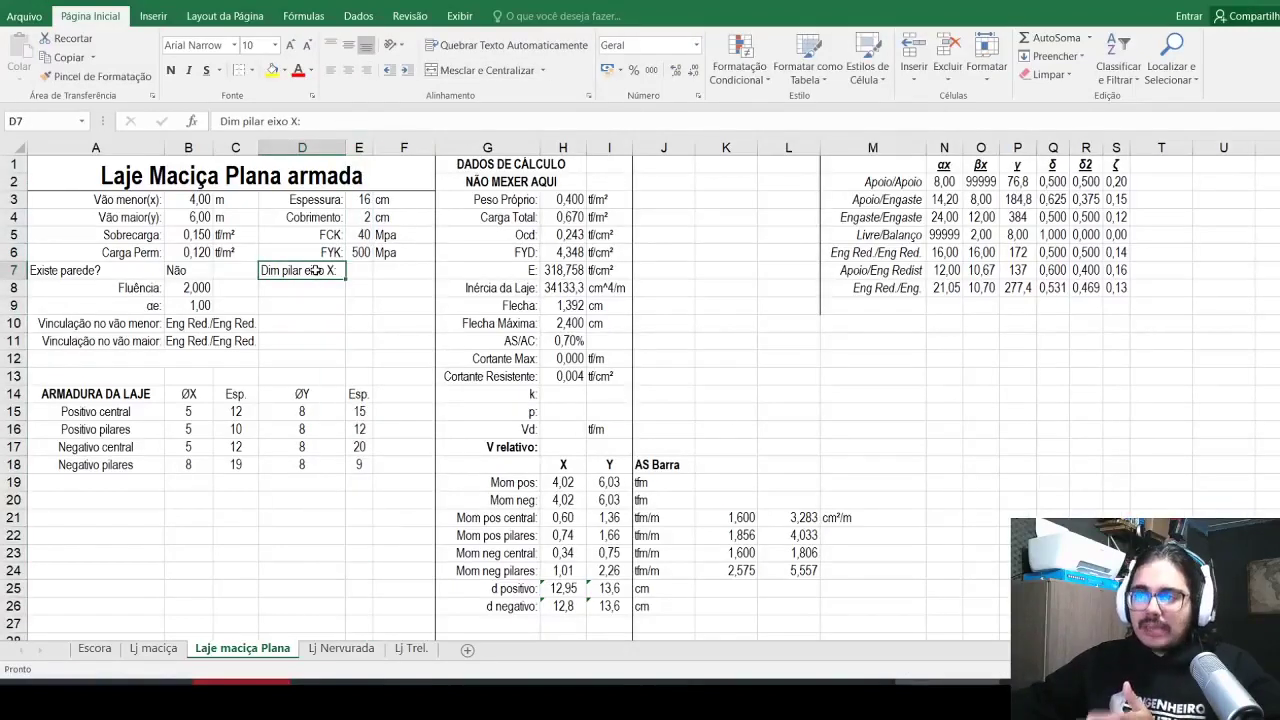
{"action": "left_click", "coordinate": [363, 71]}
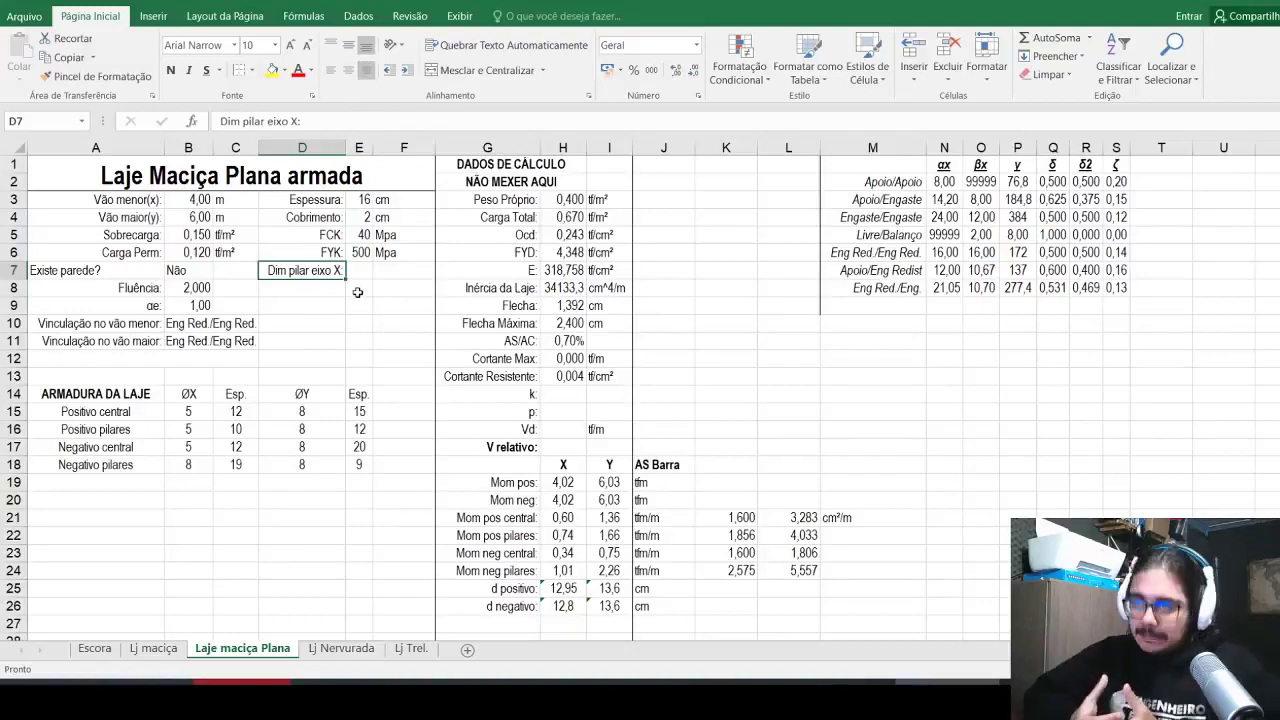
Step: Enter 30 cm as the column dimension along the X axis in E7:F7
{"action": "key", "text": "Right"}
{"action": "type", "text": "30"}
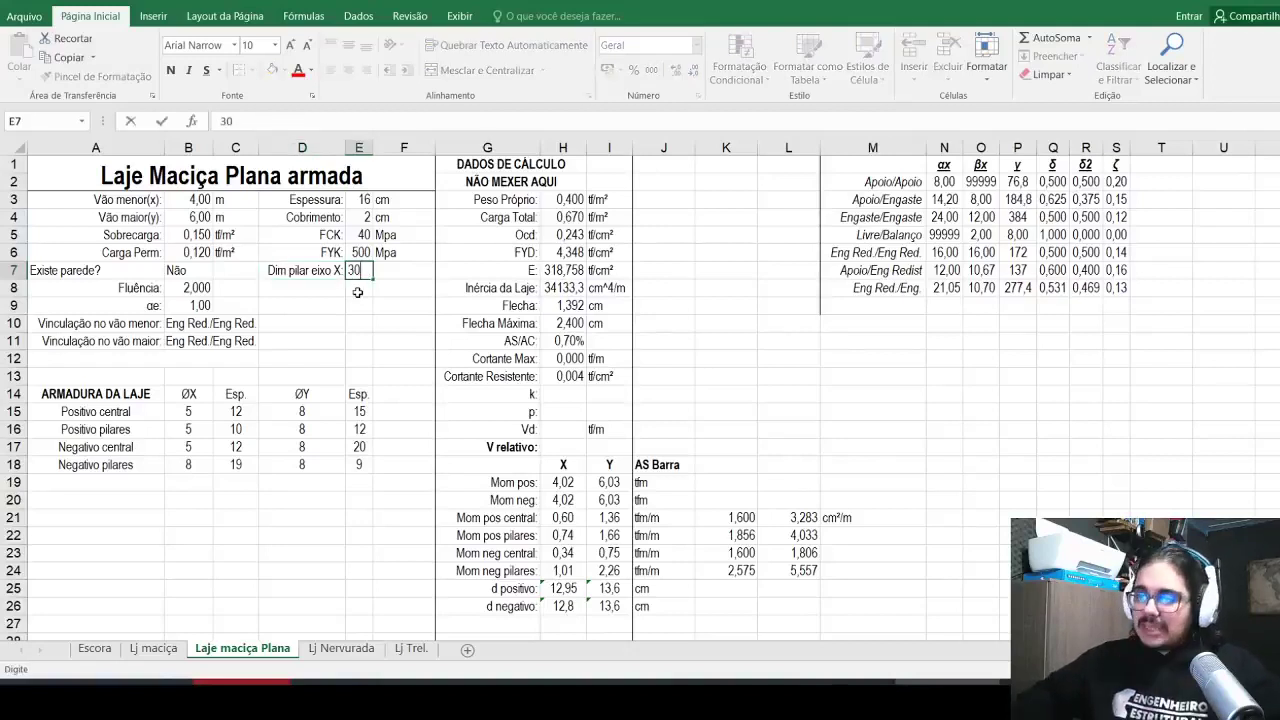
{"action": "key", "text": "Return"}
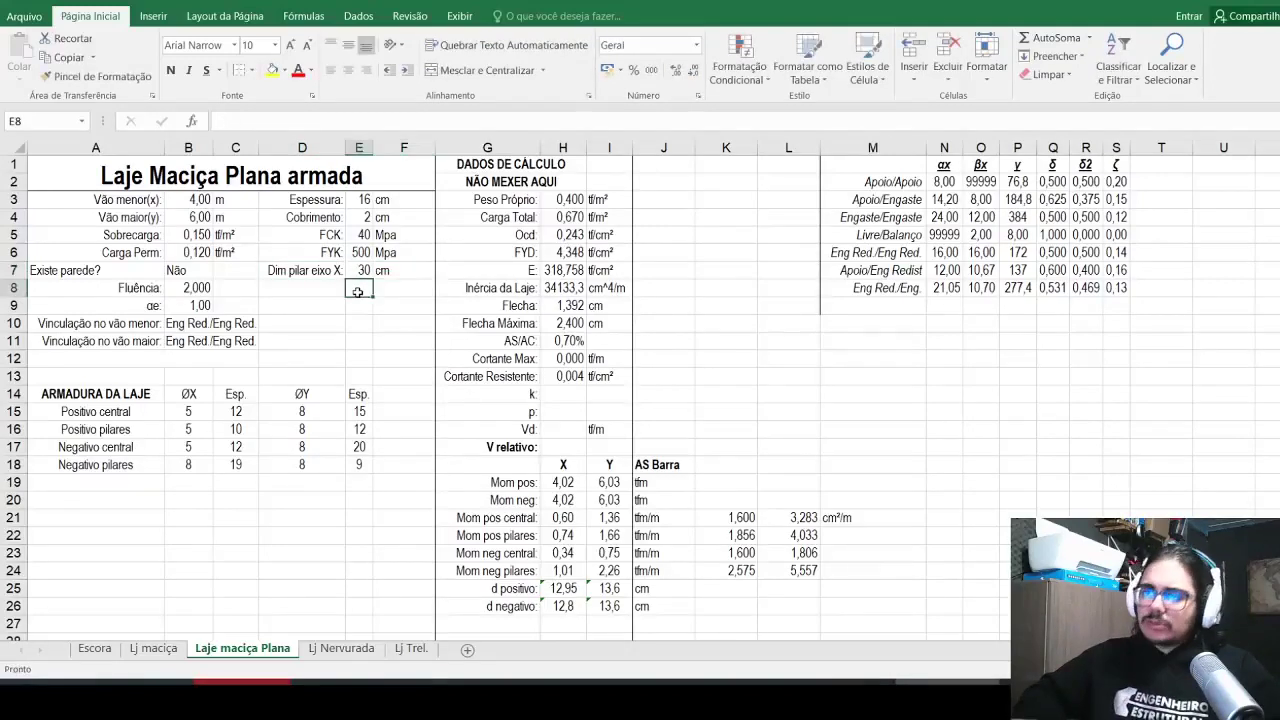
Step: Add the right-aligned label "Dim pilar eixo Y:" in D8 with the value 60 in E8 and the unit cm in F8
{"action": "key", "text": "Left"}
{"action": "type", "text": "D"}
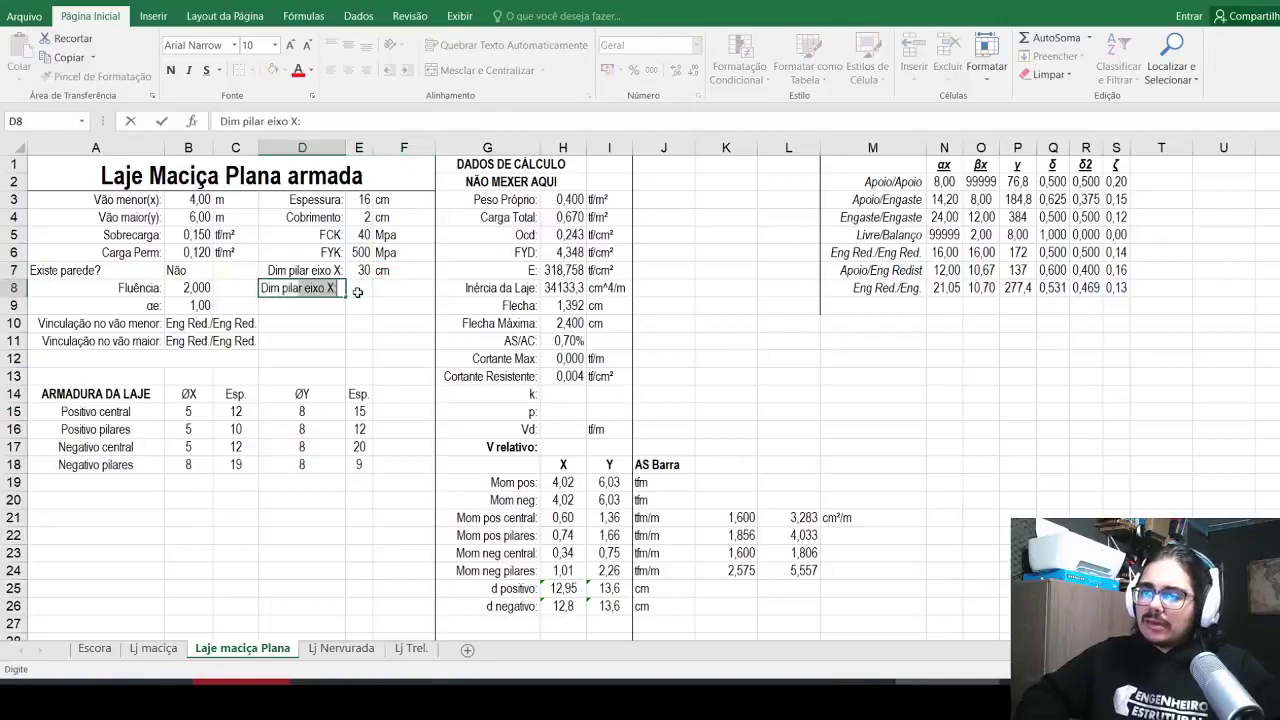
{"action": "type", "text": "im pilar eixo Y"}
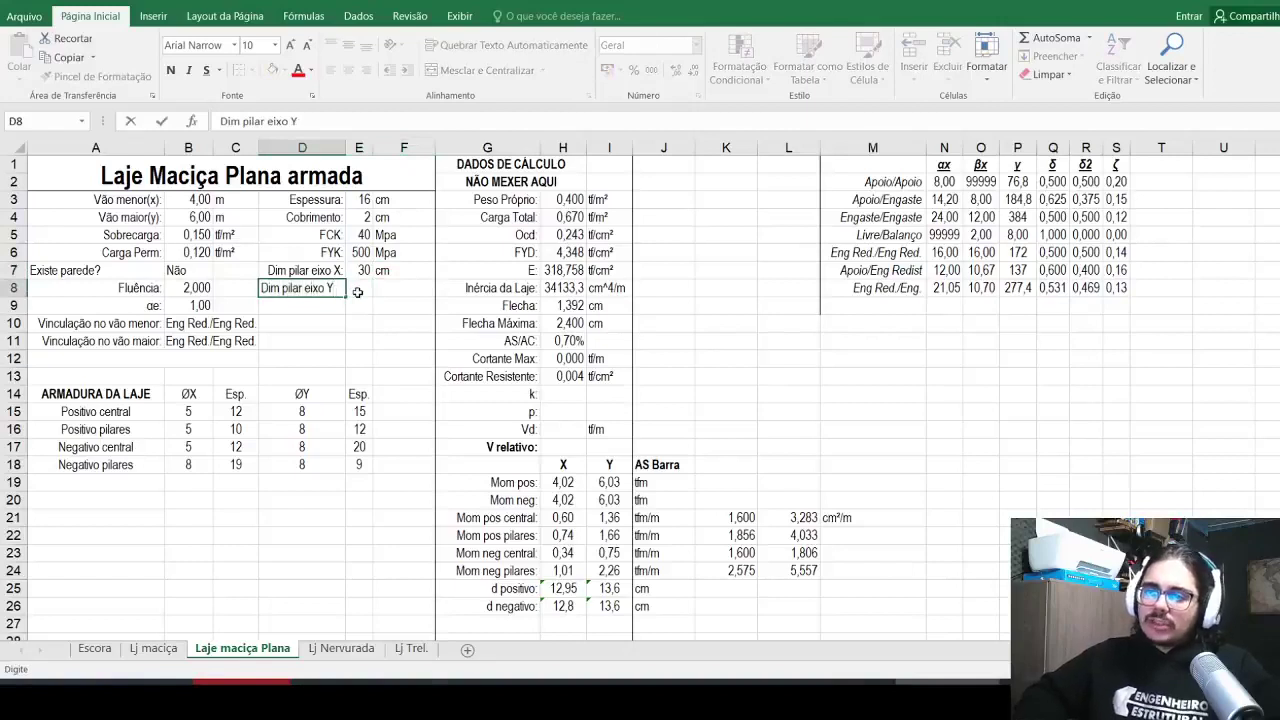
{"action": "type", "text": ":"}
{"action": "key", "text": "Tab"}
{"action": "type", "text": "60"}
{"action": "key", "text": "Left"}
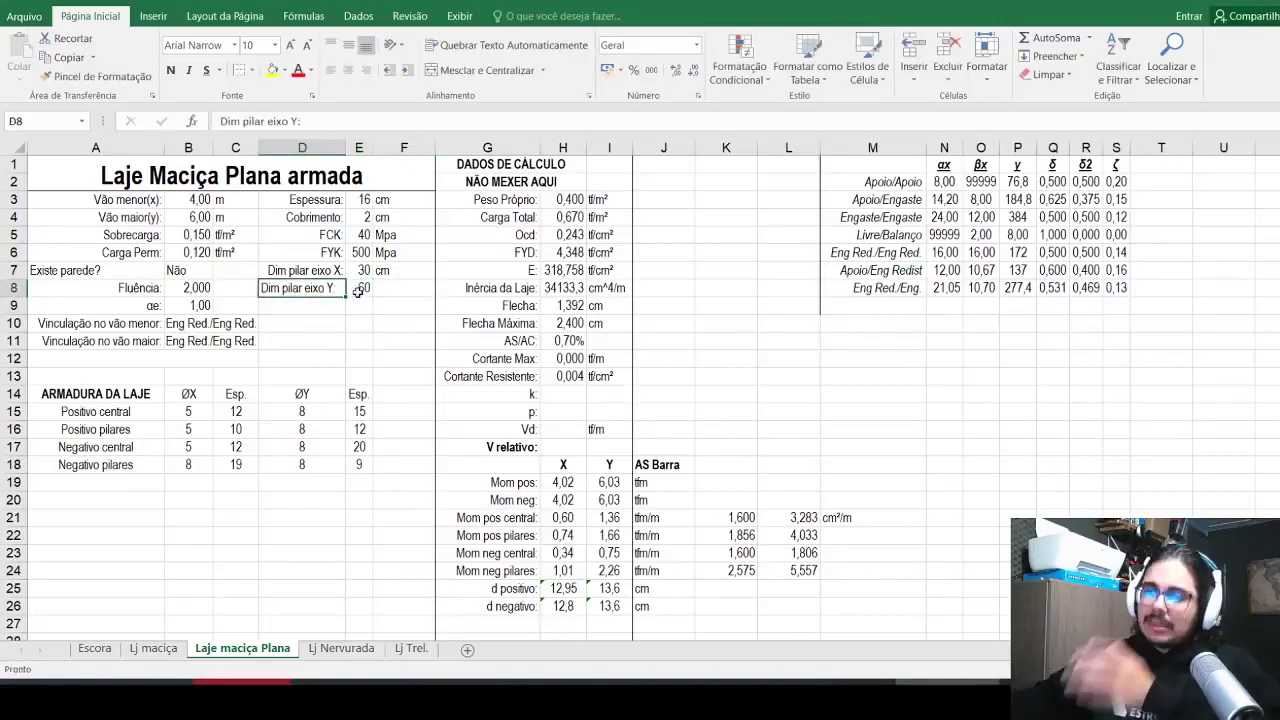
{"action": "left_click", "coordinate": [366, 70]}
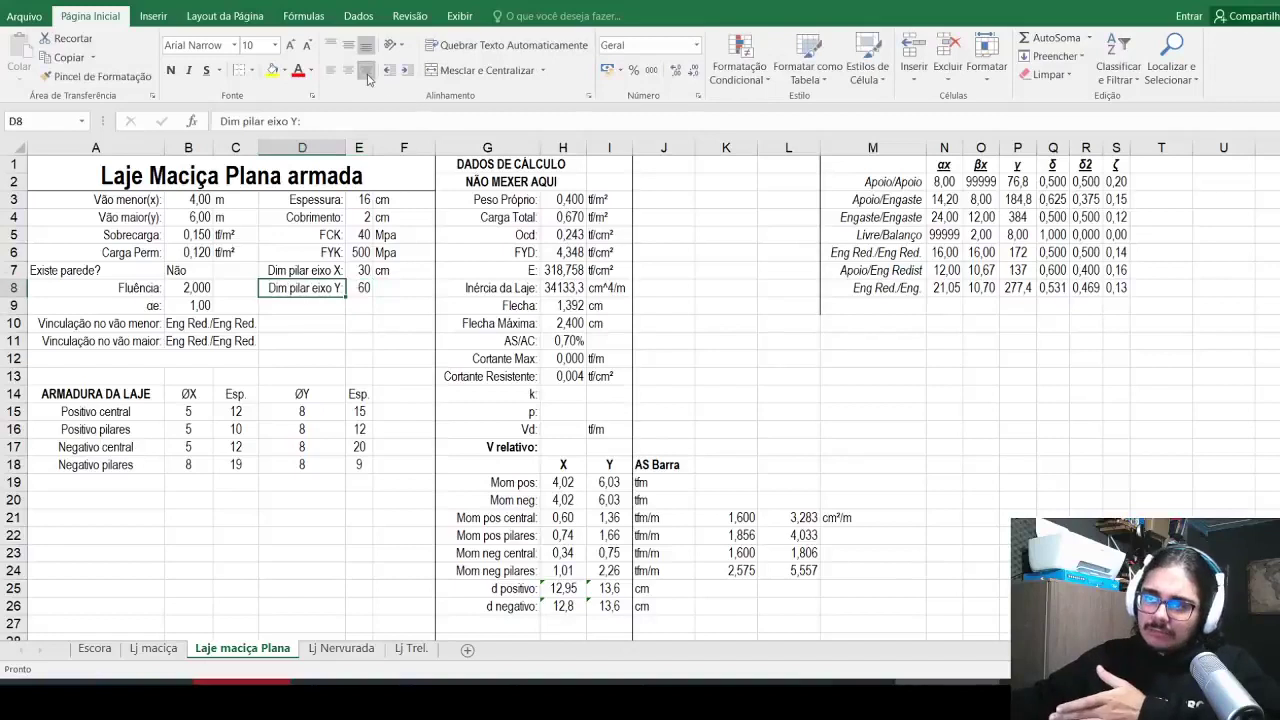
{"action": "left_click", "coordinate": [386, 292]}
{"action": "type", "text": "cm"}
{"action": "key", "text": "Return"}
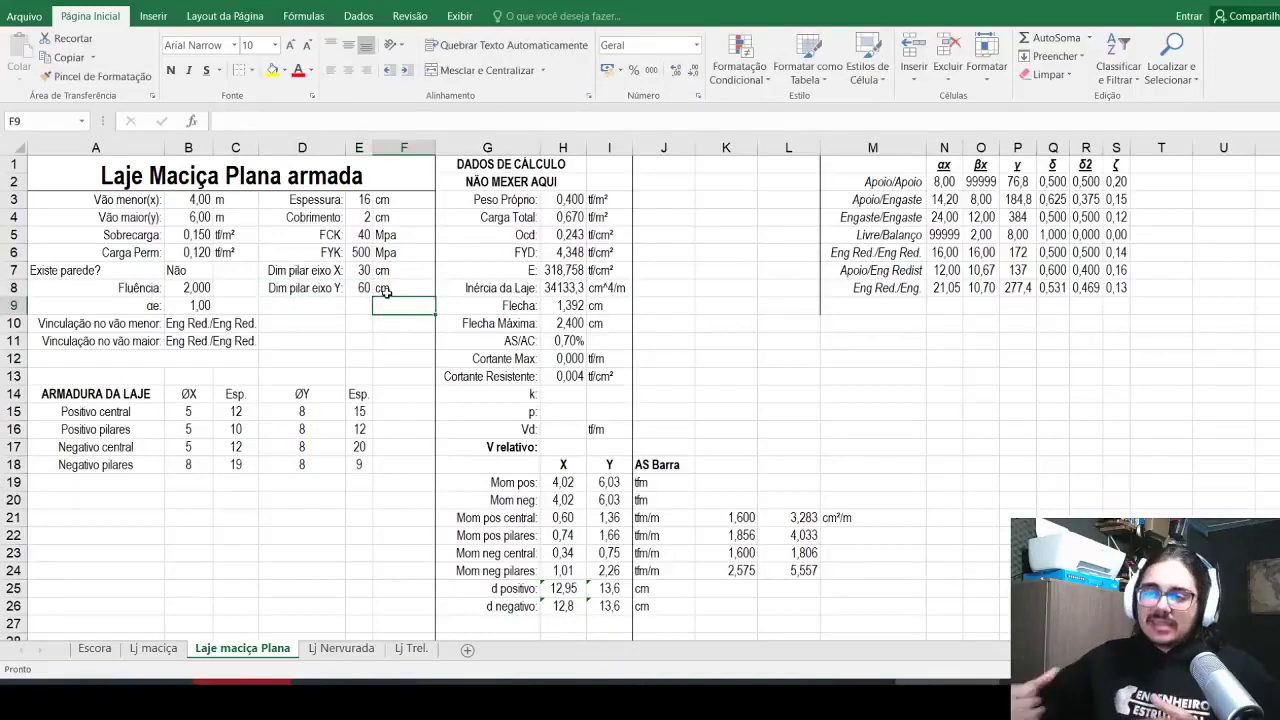
Step: Change the column dimensions to 20 cm along X in E7 and 90 cm along Y in E8
{"action": "key", "text": "Left"}
{"action": "key", "text": "Up"}
{"action": "key", "text": "Up"}
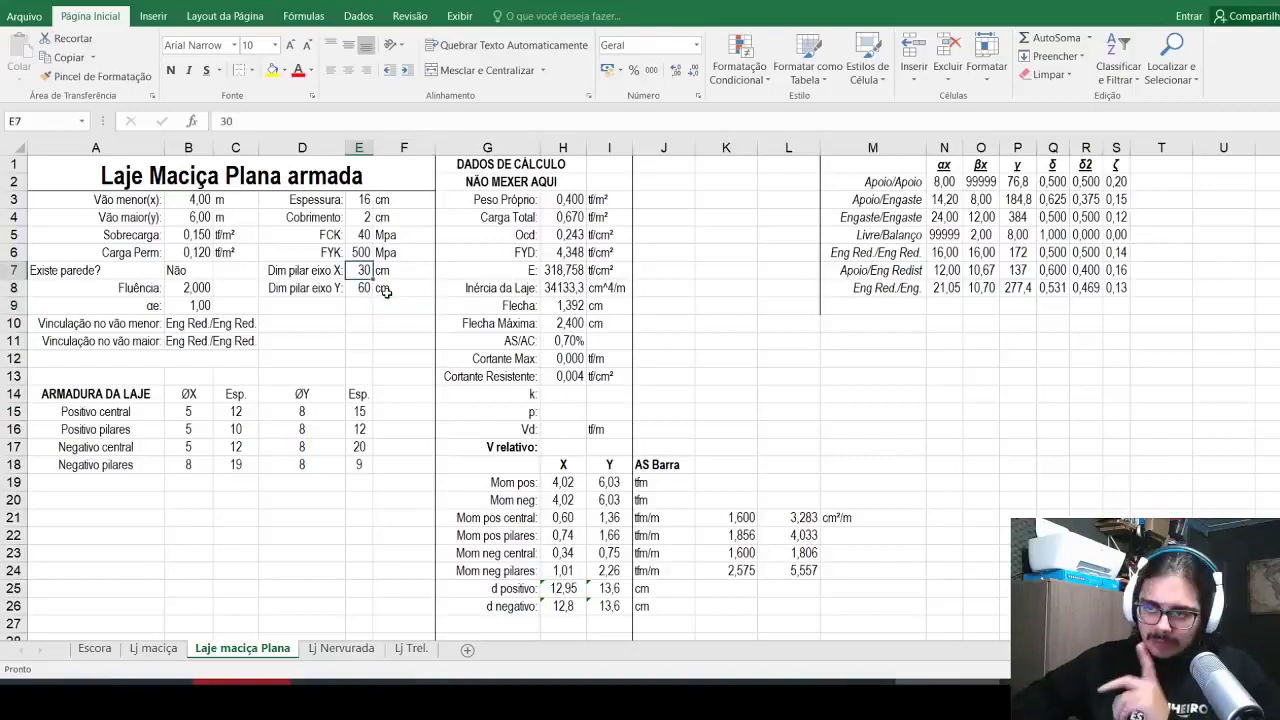
{"action": "type", "text": "20"}
{"action": "key", "text": "Return"}
{"action": "type", "text": "90"}
{"action": "key", "text": "Return"}
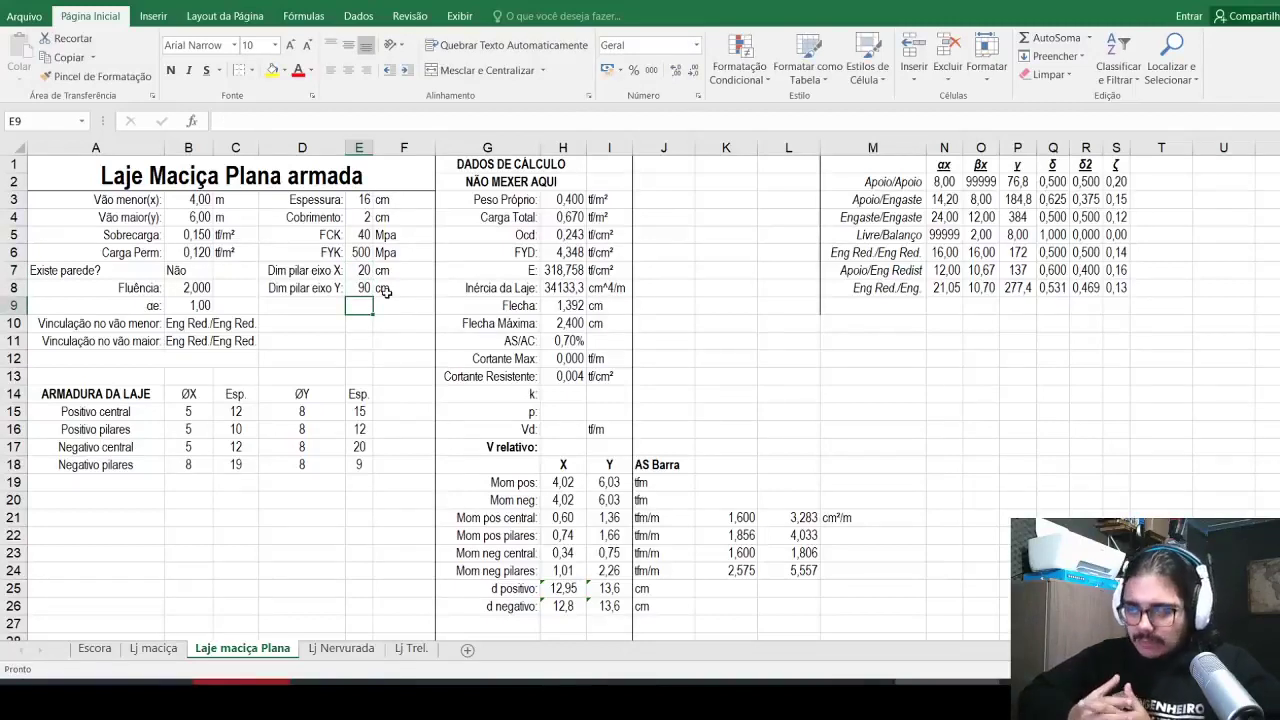
Step: Insert three blank rows above the "Mom pos:" row and move the X, Y and AS Barra headers down to H21:J21
{"action": "left_click", "coordinate": [513, 447]}
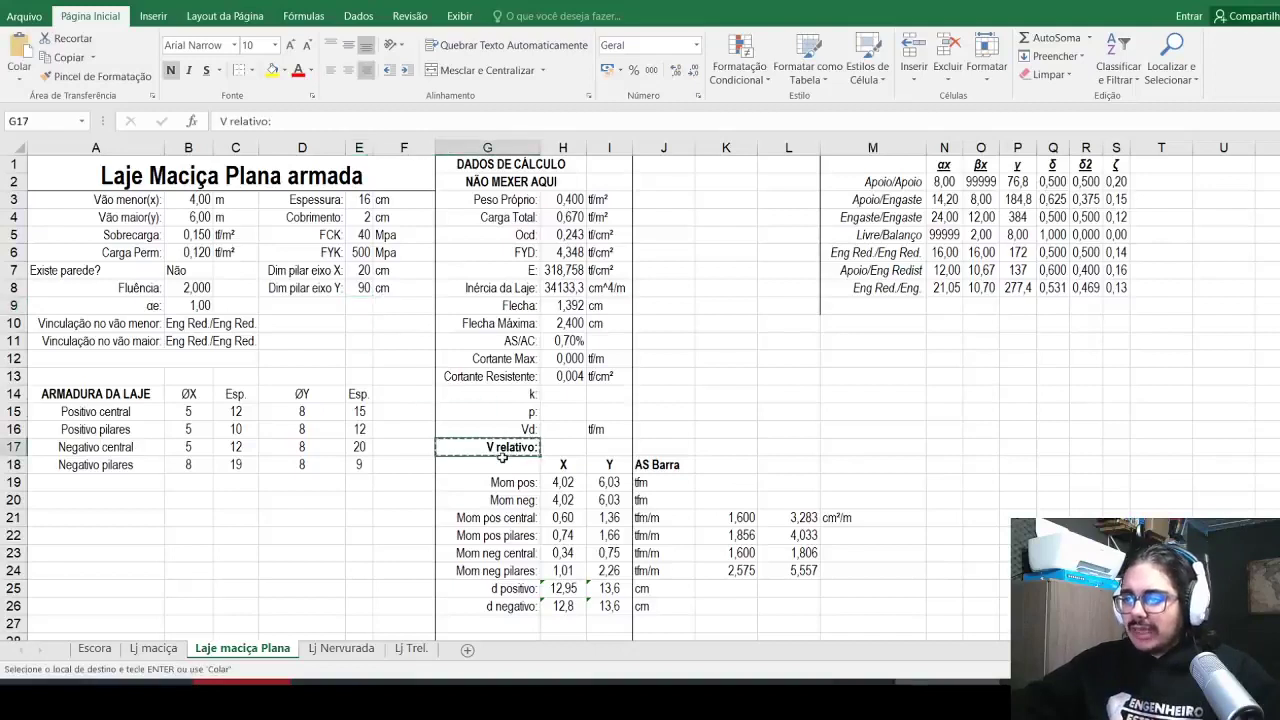
{"action": "scroll", "coordinate": [87, 397], "scroll_direction": "down", "scroll_amount": 1}
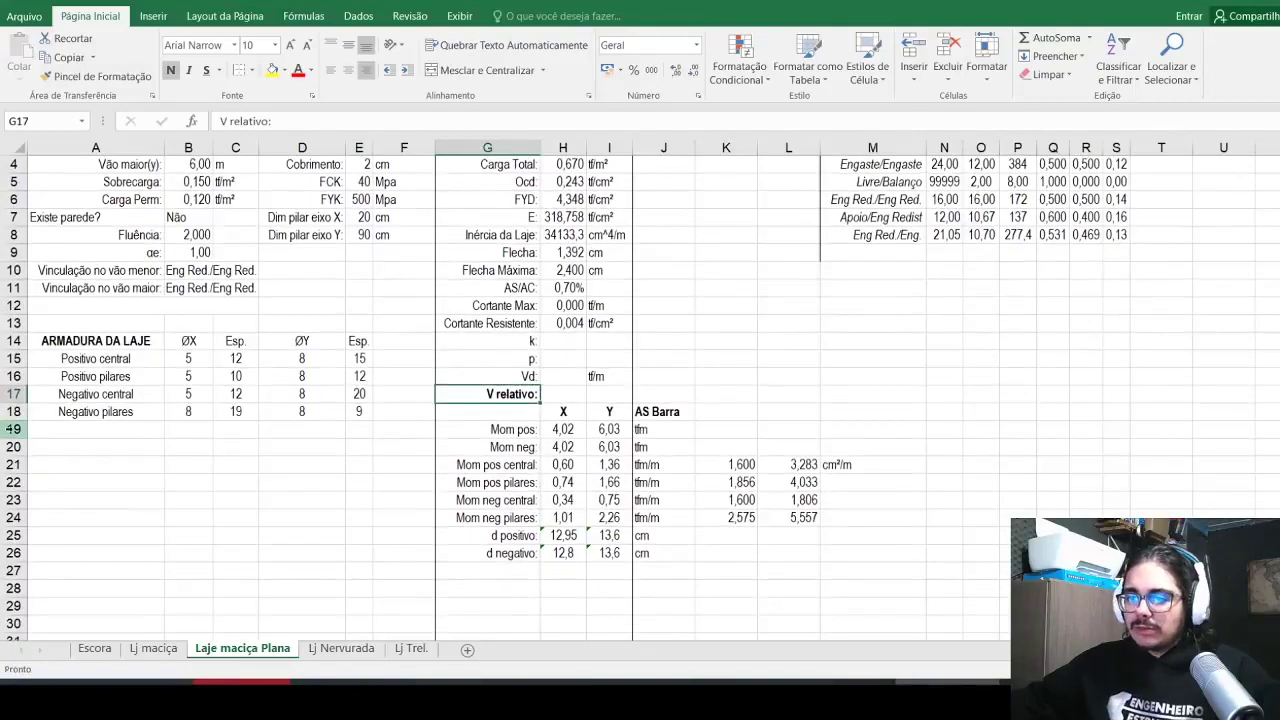
{"action": "left_click", "coordinate": [14, 429]}
{"action": "left_click_drag", "start_coordinate": [28, 436], "coordinate": [14, 465]}
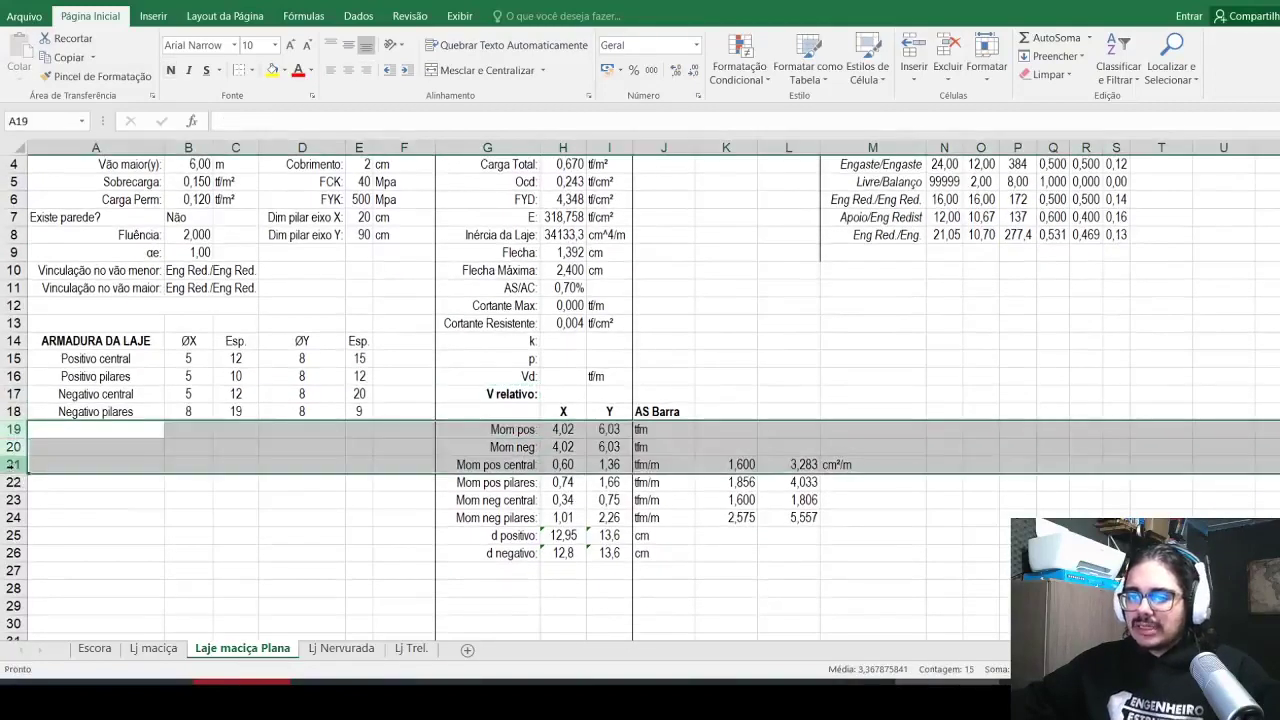
{"action": "right_click", "coordinate": [14, 465]}
{"action": "key", "text": "Escape"}
{"action": "key", "text": "ctrl+plus"}
{"action": "left_click_drag", "start_coordinate": [563, 411], "coordinate": [632, 467]}
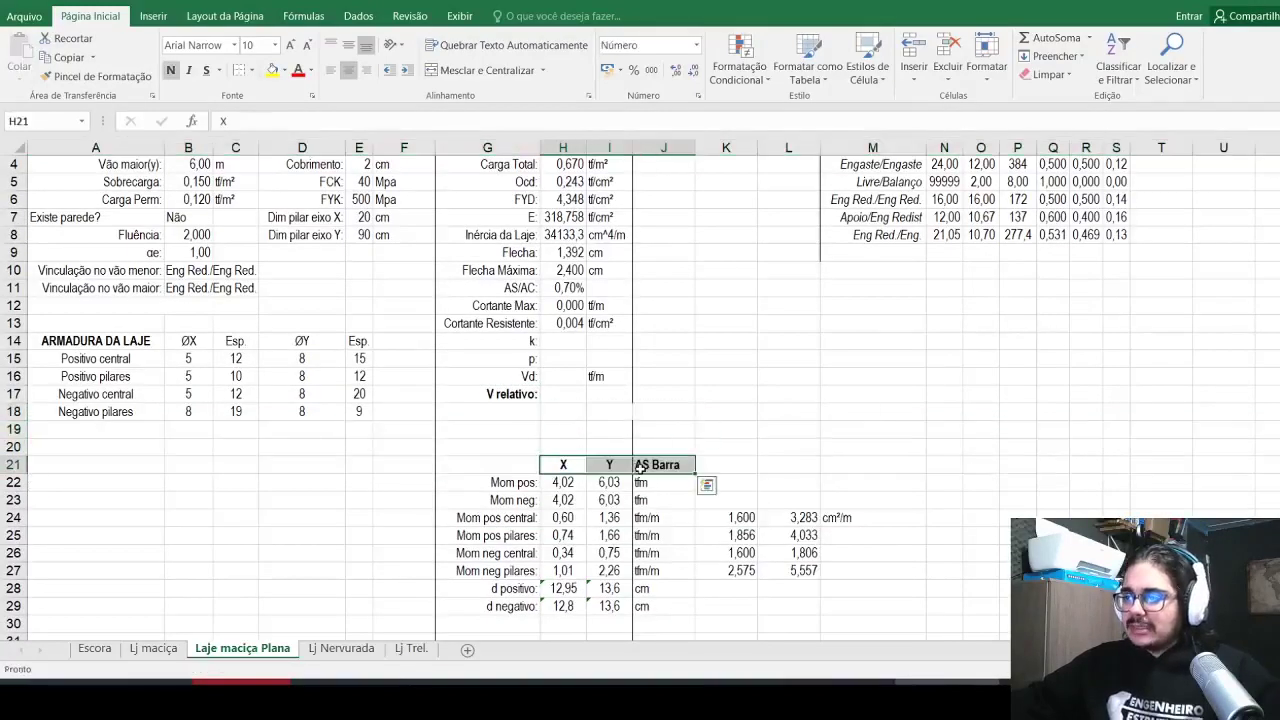
Step: Rename the reinforcement header in J21 to "AS/m"
{"action": "left_click", "coordinate": [645, 466]}
{"action": "left_click", "coordinate": [270, 118]}
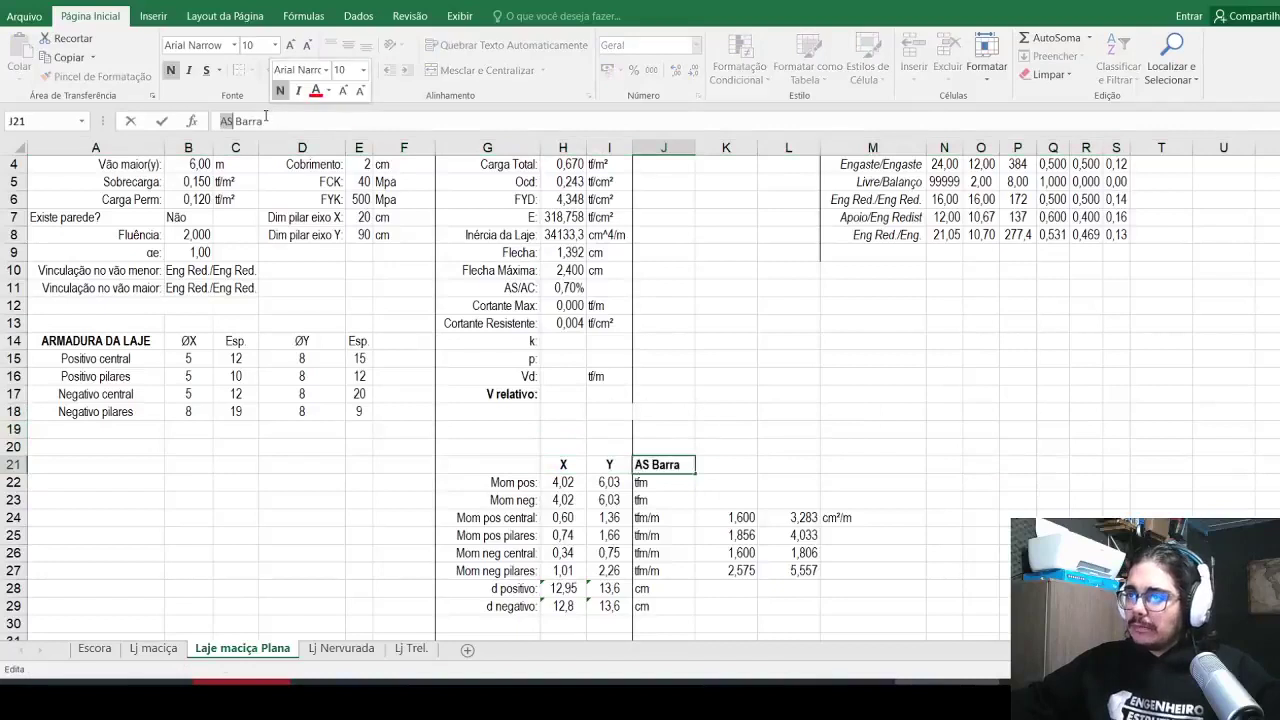
{"action": "double_click", "coordinate": [270, 118]}
{"action": "key", "text": "BackSpace"}
{"action": "type", "text": "/"}
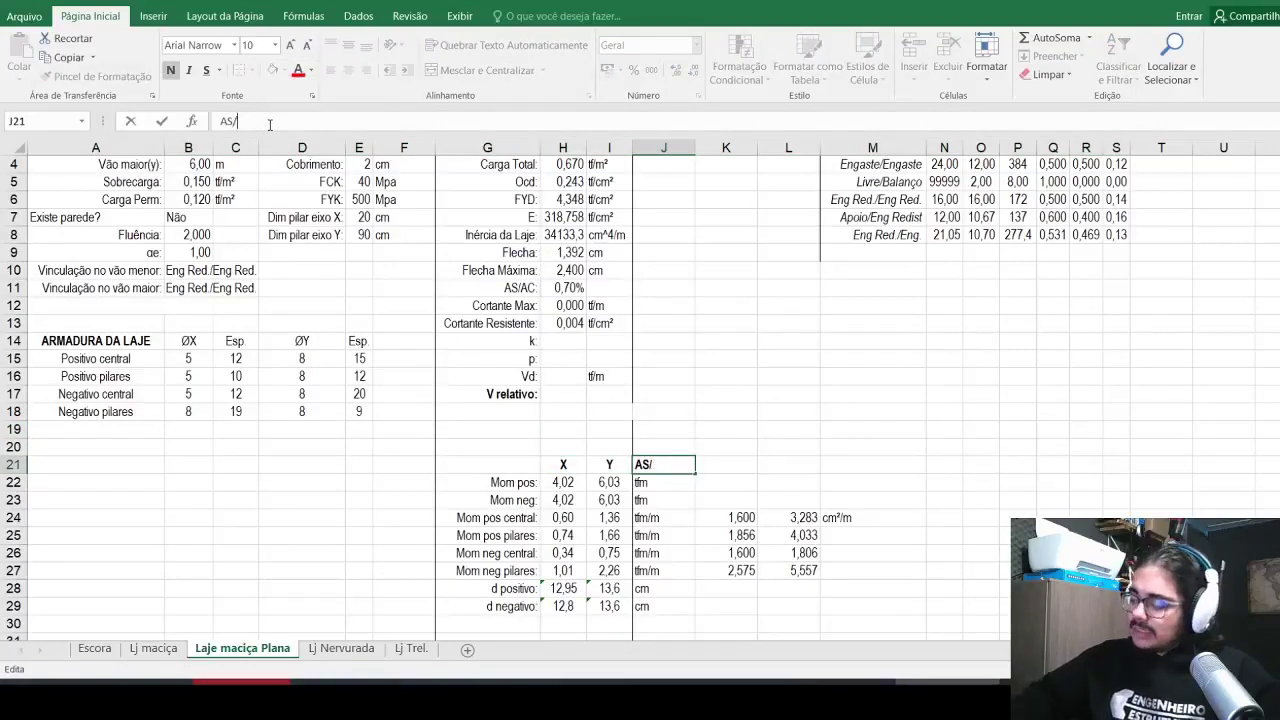
{"action": "type", "text": "m"}
{"action": "key", "text": "Return"}
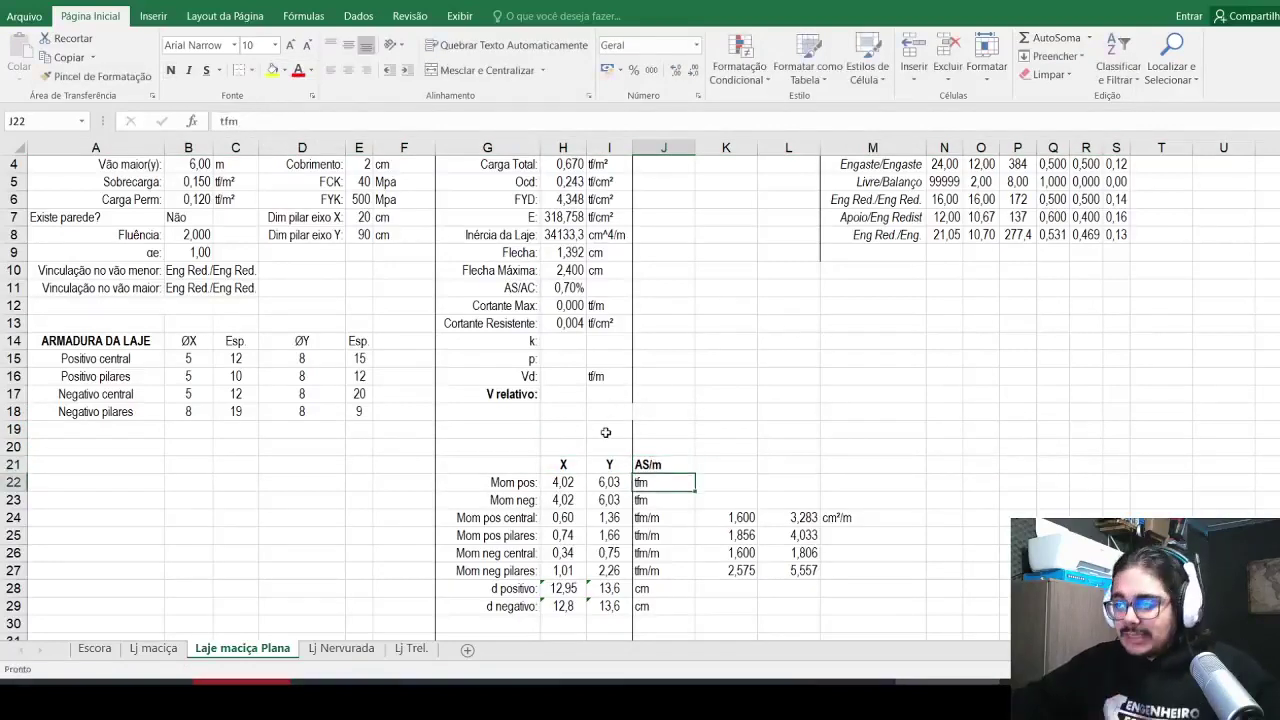
Step: Try to copy the empty cell I19 onto I18
{"action": "left_click", "coordinate": [606, 432]}
{"action": "key", "text": "ctrl+c"}
{"action": "left_click", "coordinate": [624, 412]}
{"action": "key", "text": "ctrl+v"}
{"action": "left_click", "coordinate": [564, 416]}
{"action": "key", "text": "Escape"}
Step: Enter the label "Área contato pilar:" in G18, below "V relativo:"
{"action": "left_click", "coordinate": [529, 410]}
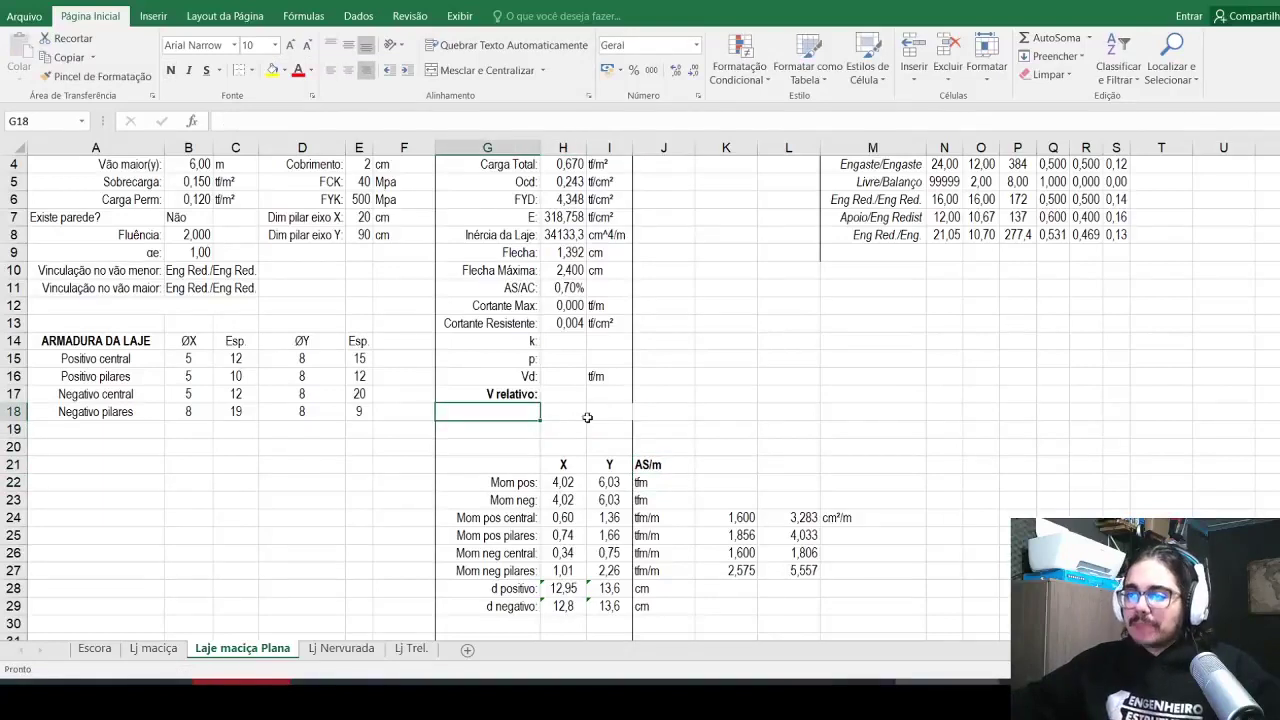
{"action": "scroll", "coordinate": [484, 396], "scroll_direction": "up", "scroll_amount": 1}
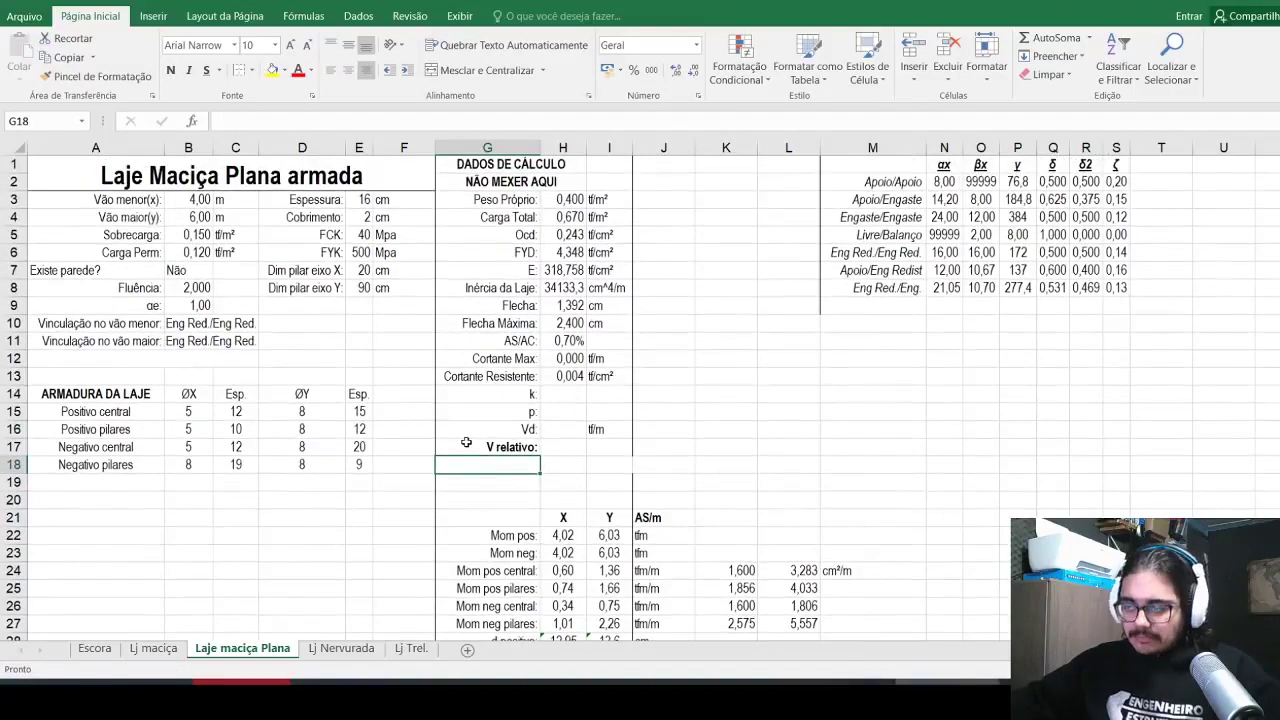
{"action": "type", "text": "Área contato pilar"}
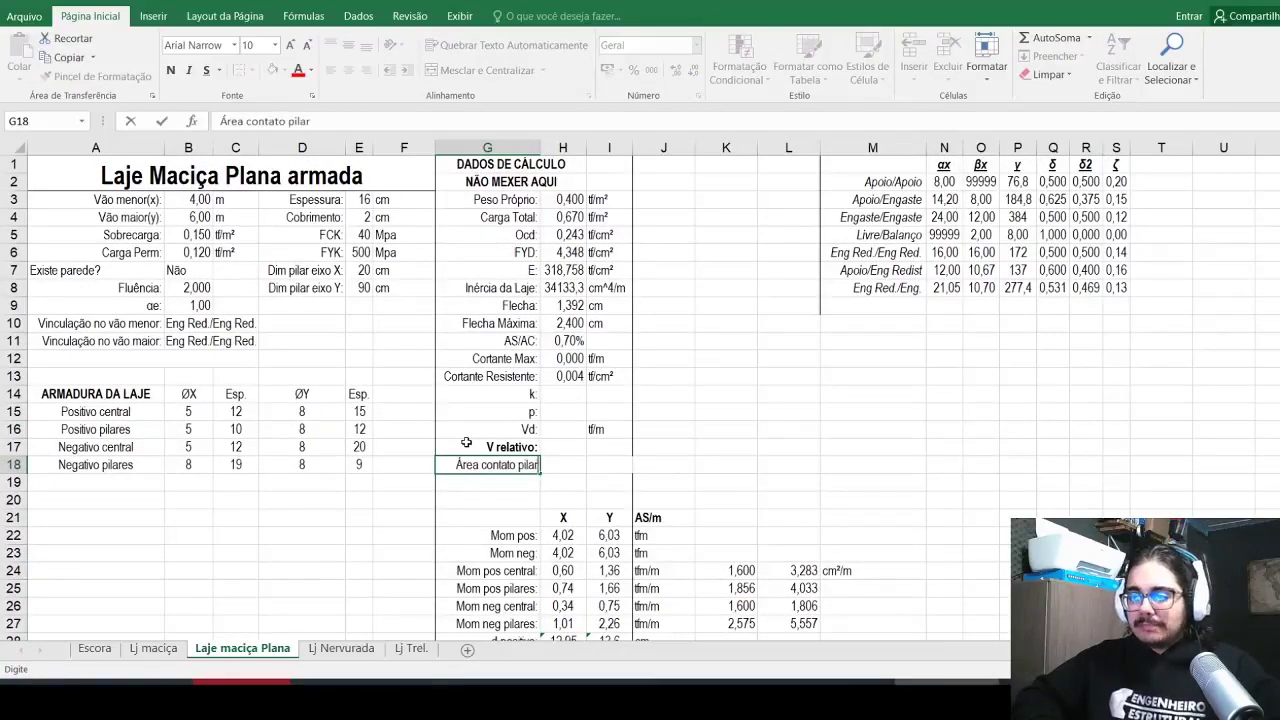
Step: Calculate the column contact perimeter in H18 with the formula =(E7+E8)*2
{"action": "key", "text": "Tab"}
{"action": "type", "text": "="}
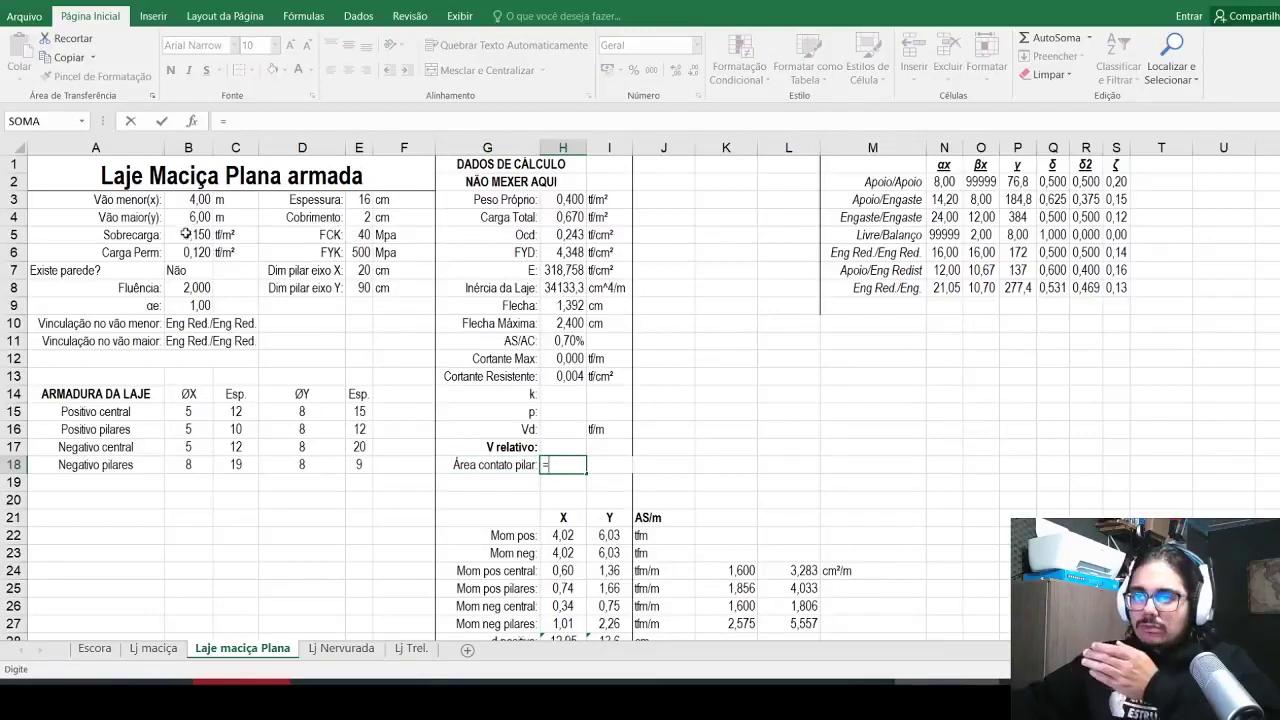
{"action": "type", "text": "("}
{"action": "left_click", "coordinate": [359, 270]}
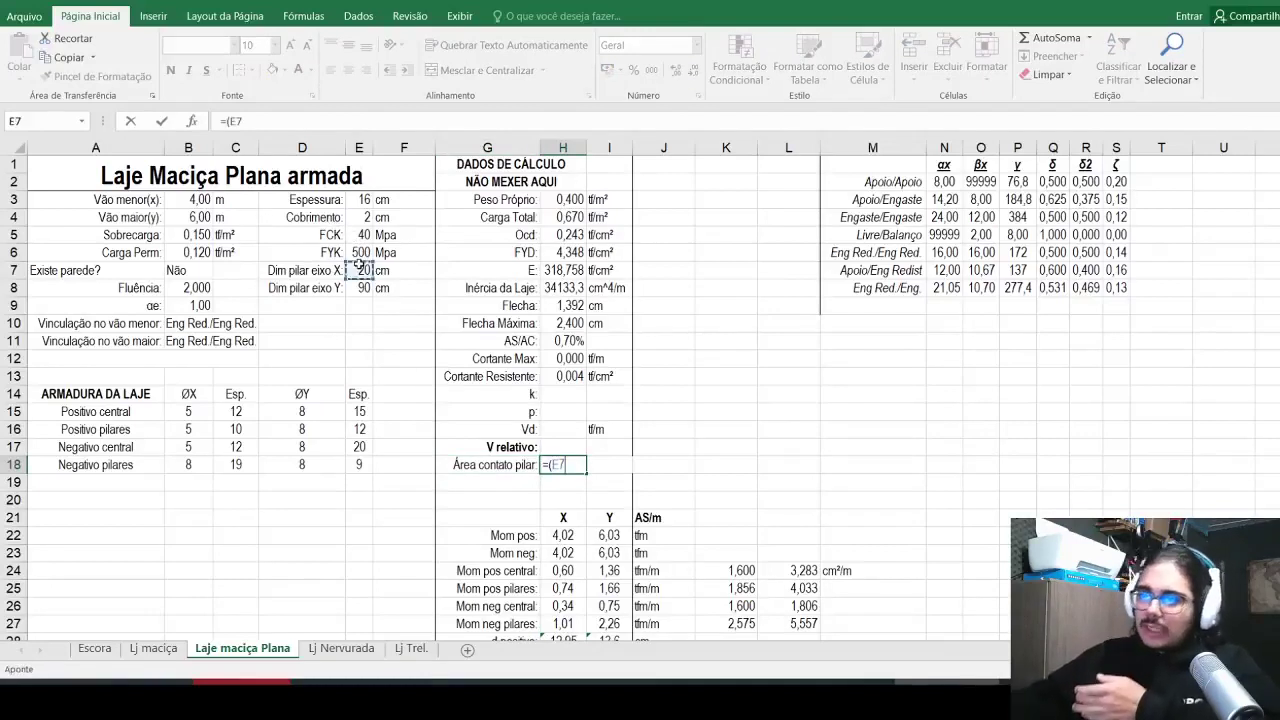
{"action": "type", "text": "+"}
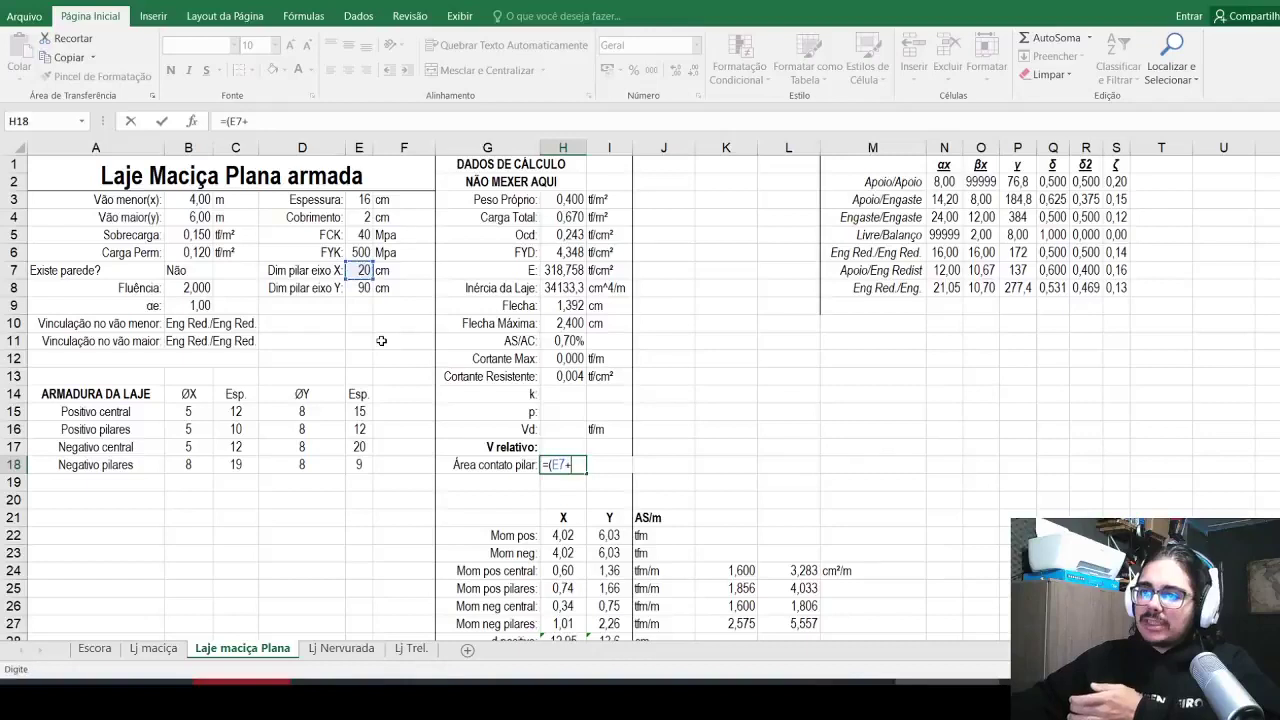
{"action": "left_click", "coordinate": [352, 288]}
{"action": "type", "text": ")*2"}
{"action": "key", "text": "Return"}
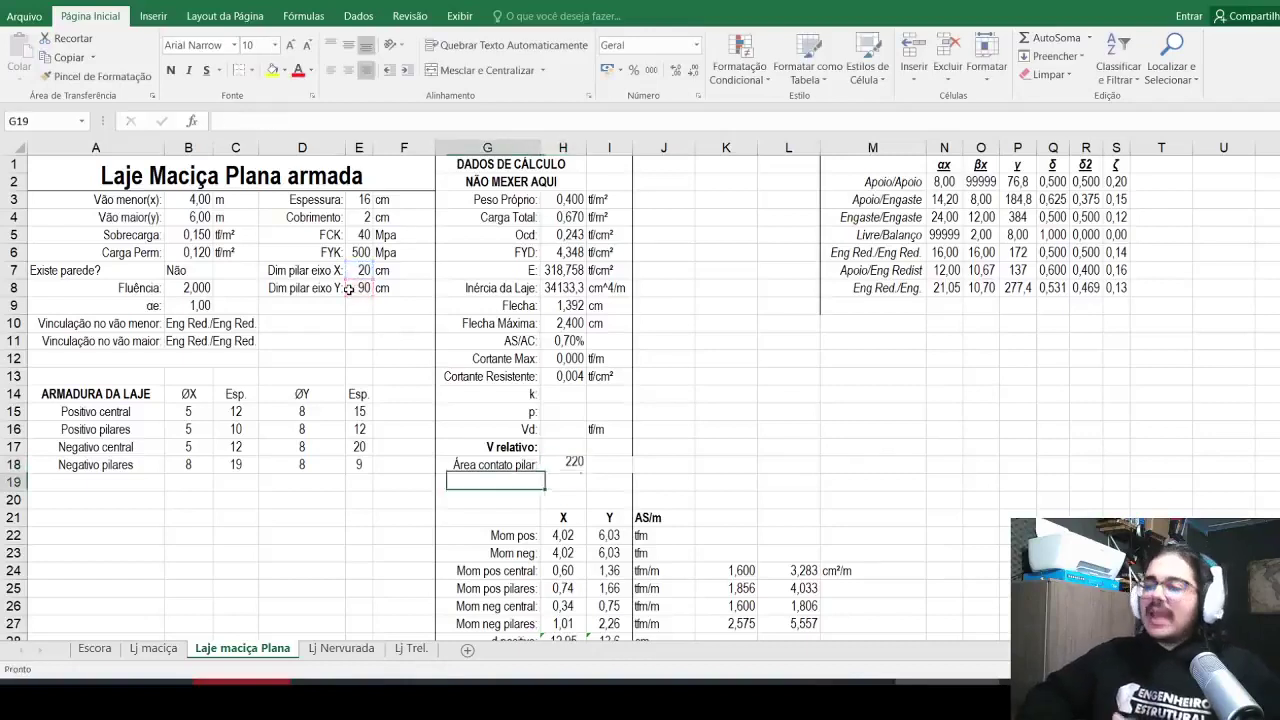
Step: Convert the column contact value in H18 to metres by changing the formula to =(E7+E8)*2/100
{"action": "key", "text": "Up"}
{"action": "key", "text": "Right"}
{"action": "type", "text": "a"}
{"action": "key", "text": "Escape"}
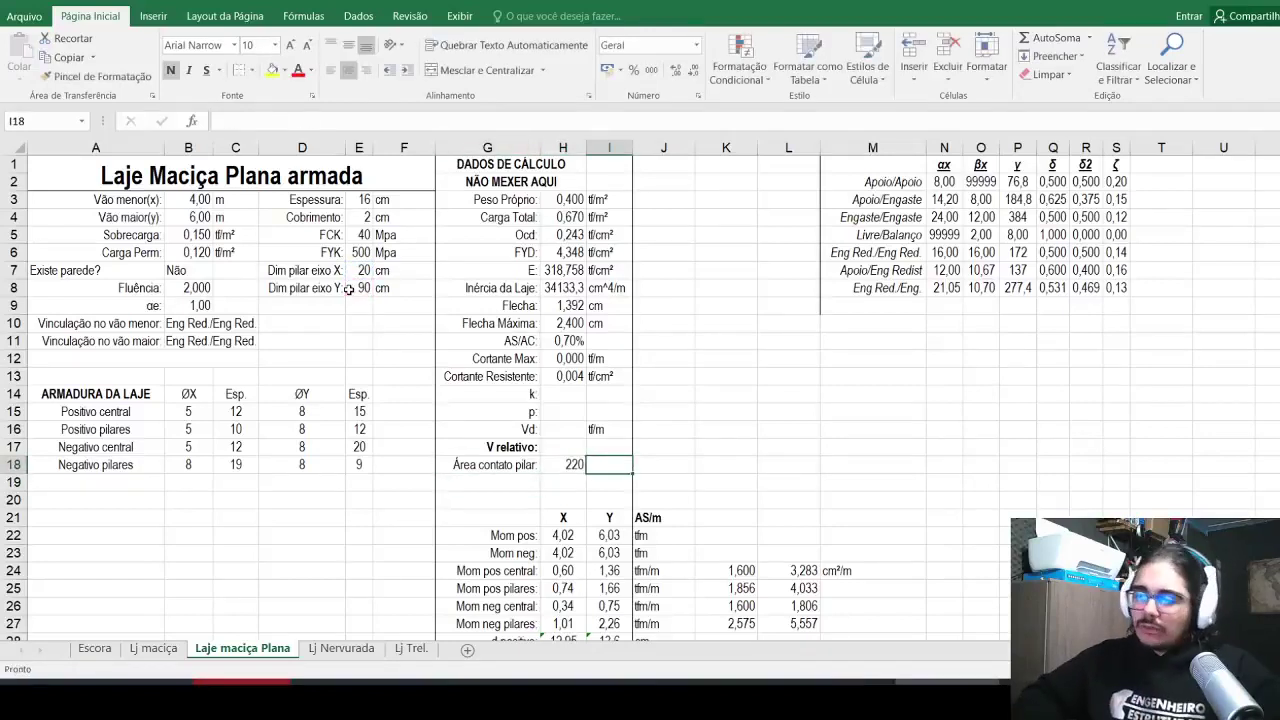
{"action": "key", "text": "Left"}
{"action": "left_click", "coordinate": [300, 113]}
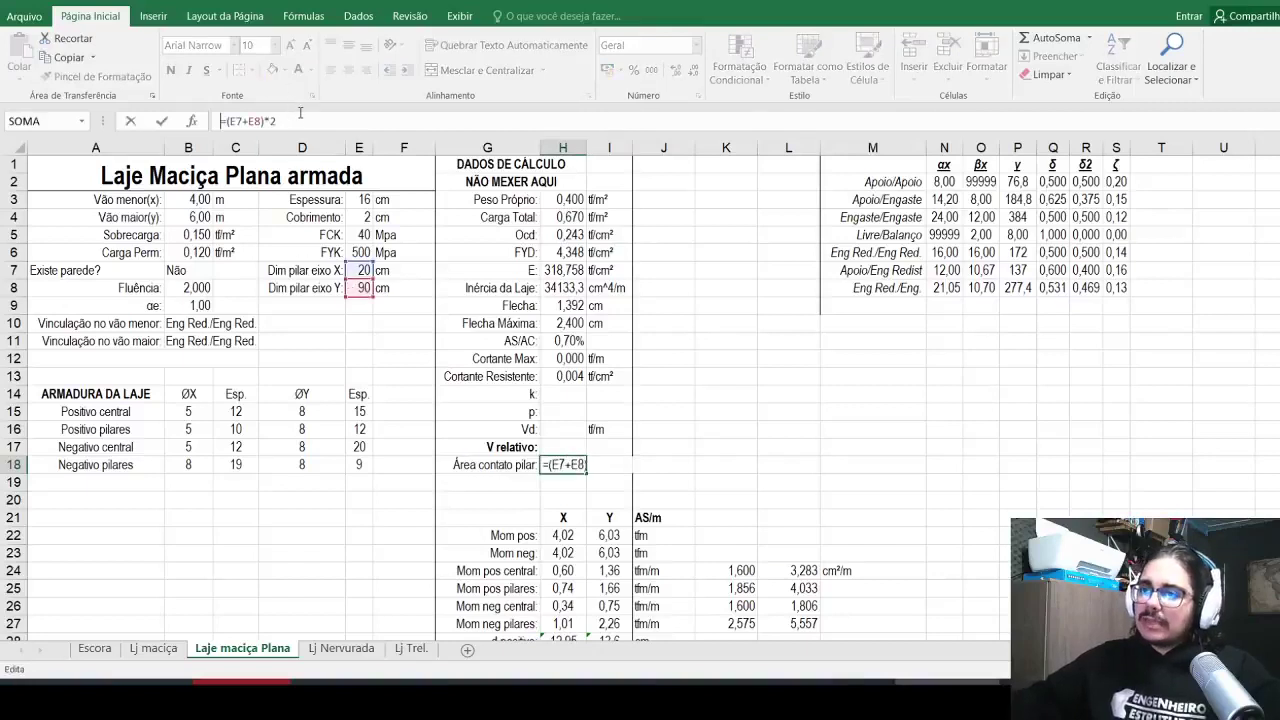
{"action": "type", "text": "*"}
{"action": "type", "text": "100"}
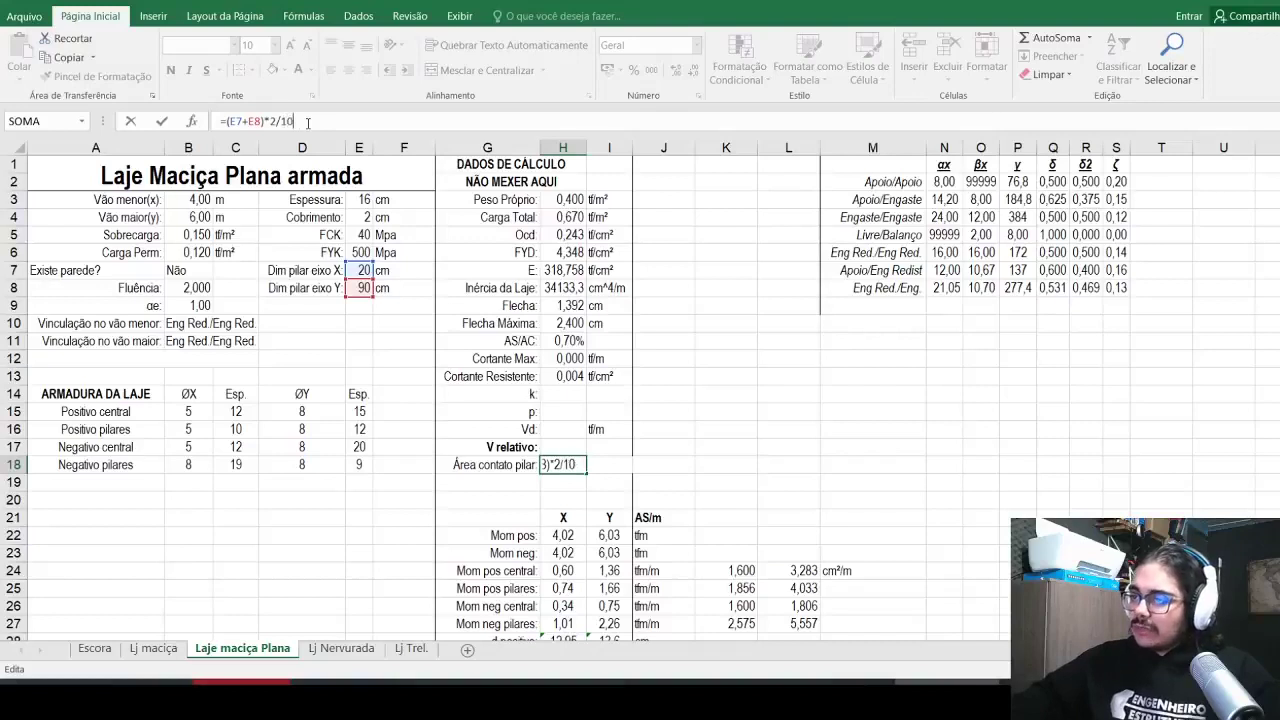
{"action": "key", "text": "Return"}
{"action": "key", "text": "Up"}
{"action": "key", "text": "Right"}
{"action": "key", "text": "Down"}
{"action": "key", "text": "ctrl+c"}
{"action": "key", "text": "Up"}
{"action": "key", "text": "ctrl+v"}
{"action": "key", "text": "Down"}
{"action": "key", "text": "Escape"}
{"action": "key", "text": "Up"}
{"action": "type", "text": "cm"}
{"action": "key", "text": "Escape"}
{"action": "key", "text": "Down"}
{"action": "key", "text": "Down"}
{"action": "key", "text": "Right"}
{"action": "key", "text": "Up"}
{"action": "key", "text": "Up"}
{"action": "key", "text": "Left"}
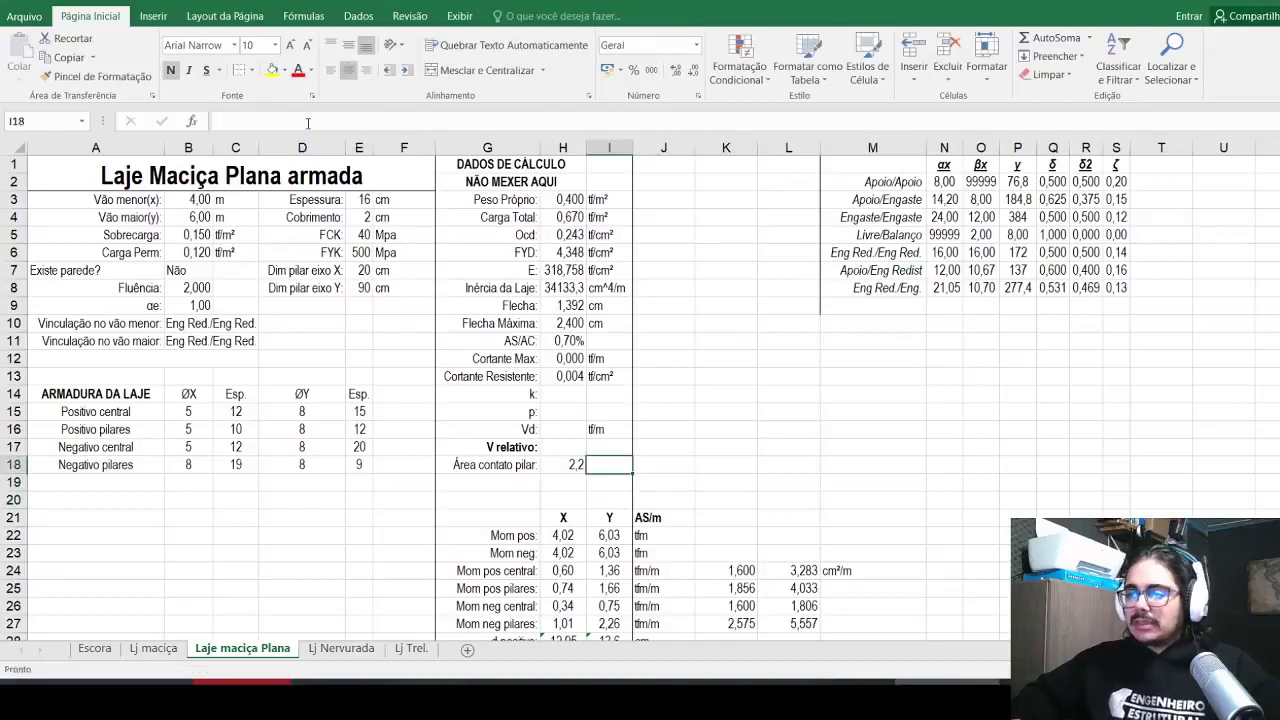
Step: Enter the unit m in I18 and remove its bold formatting
{"action": "type", "text": "m"}
{"action": "key", "text": "ctrl+Return"}
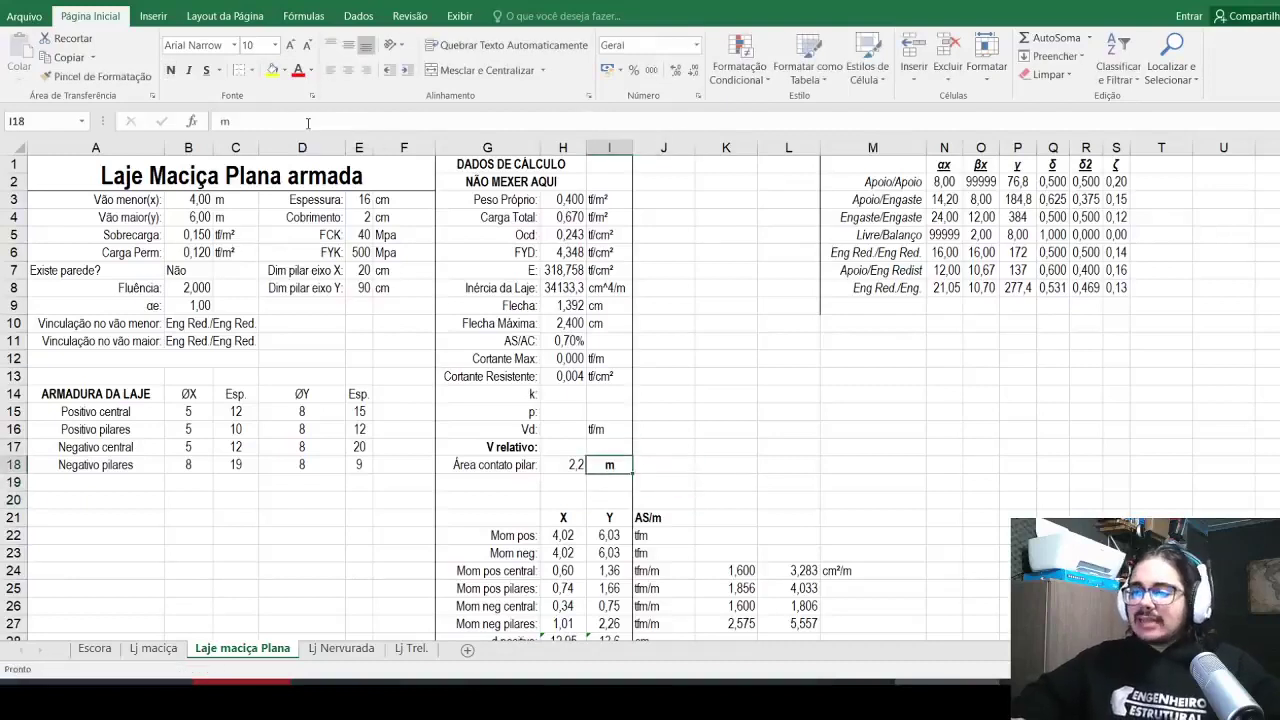
{"action": "left_click", "coordinate": [168, 72]}
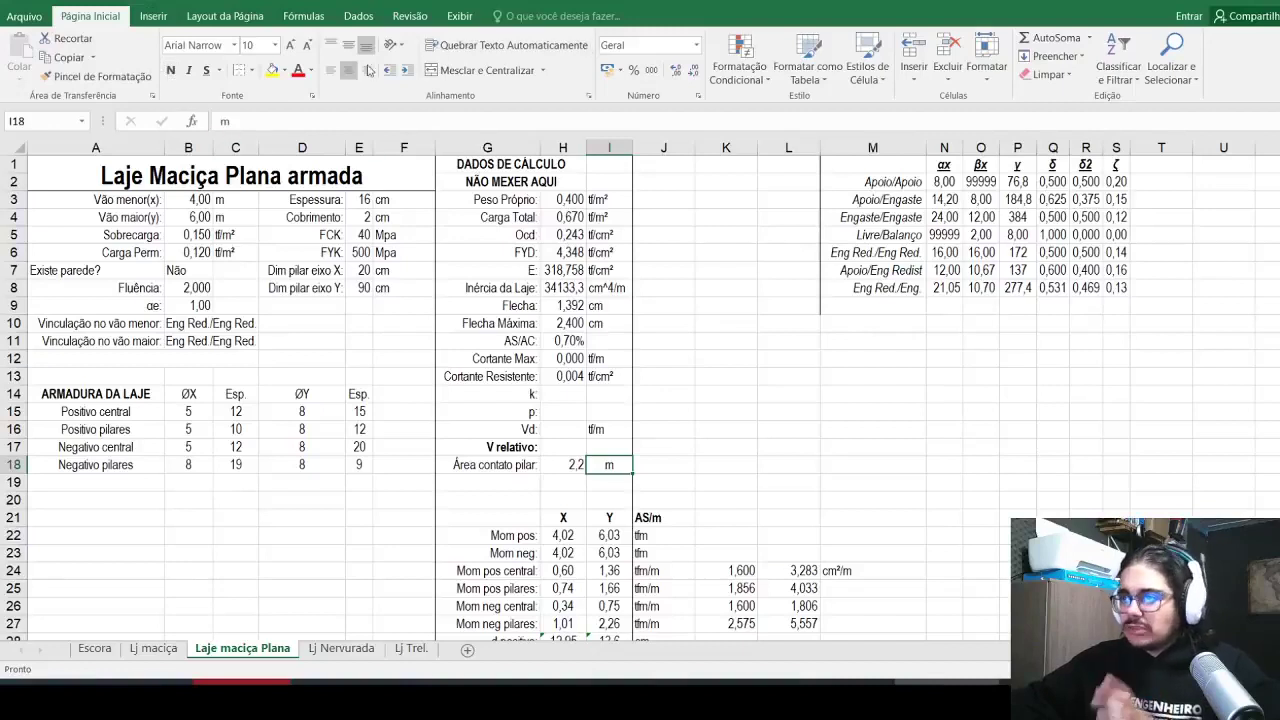
Step: Format the contact value in H18 with two decimal places and left-align its unit in I18
{"action": "left_click", "coordinate": [552, 462]}
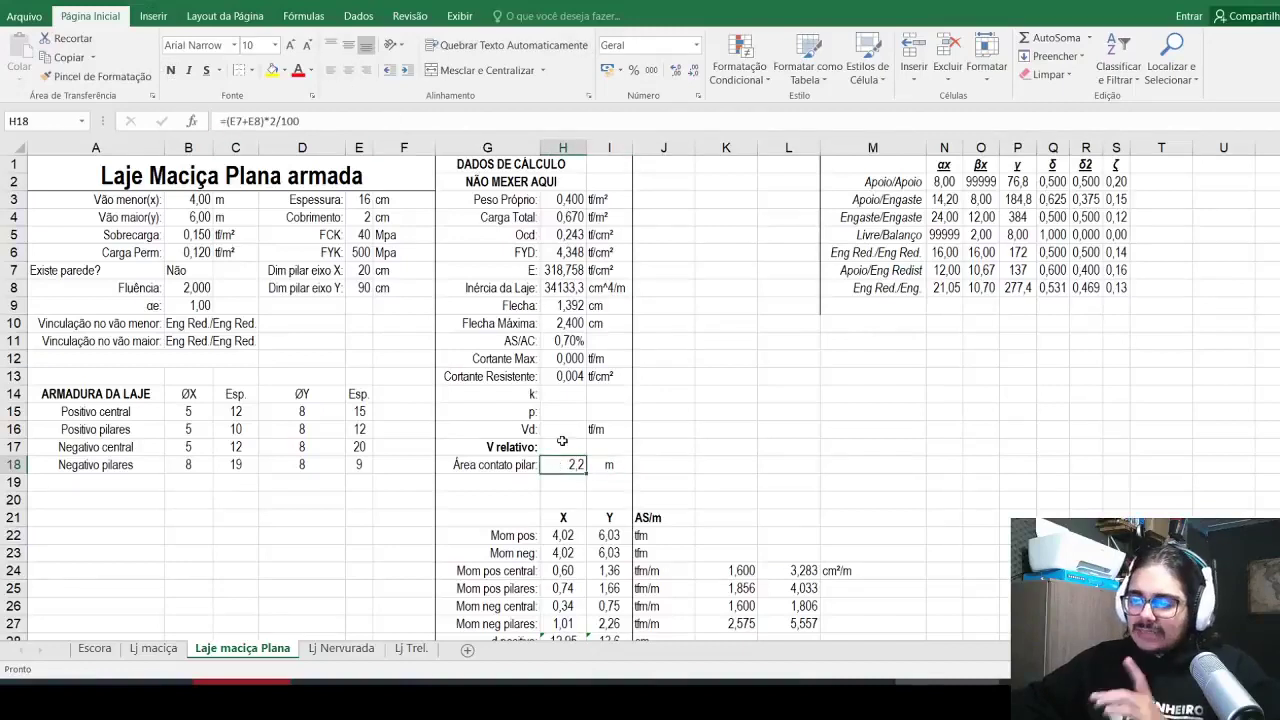
{"action": "left_click", "coordinate": [676, 72]}
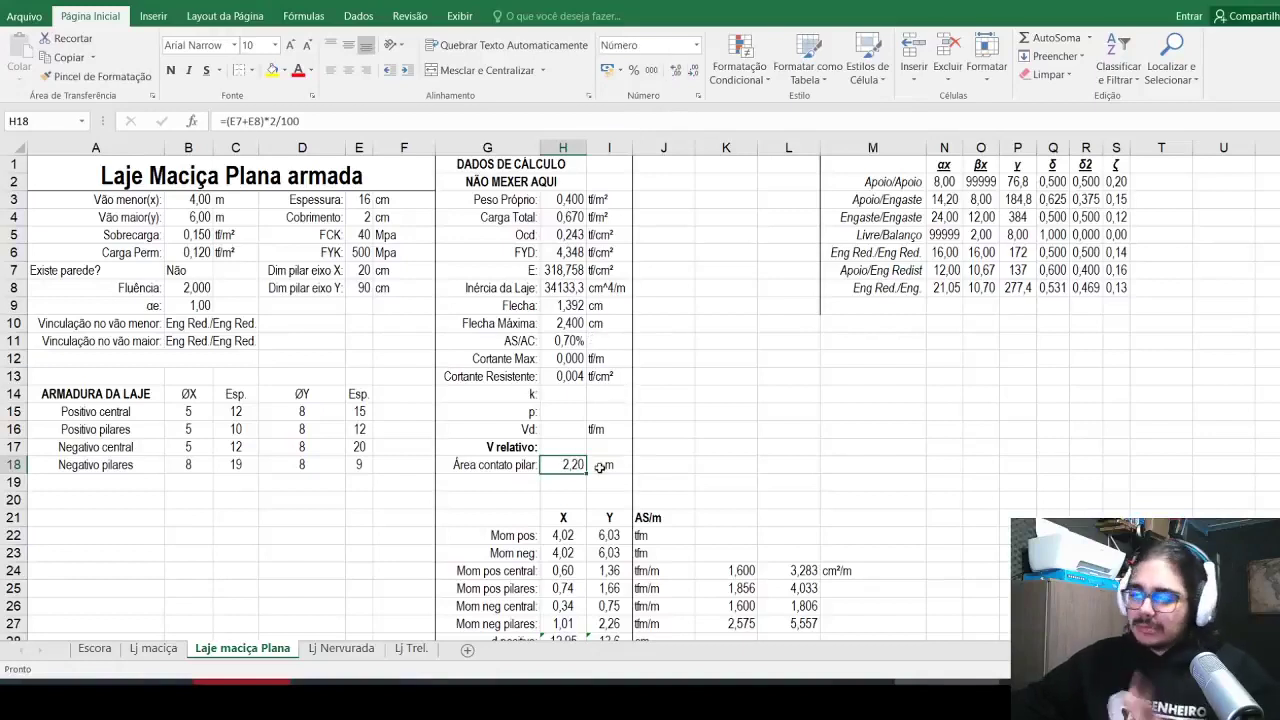
{"action": "left_click", "coordinate": [599, 466]}
{"action": "left_click", "coordinate": [329, 69]}
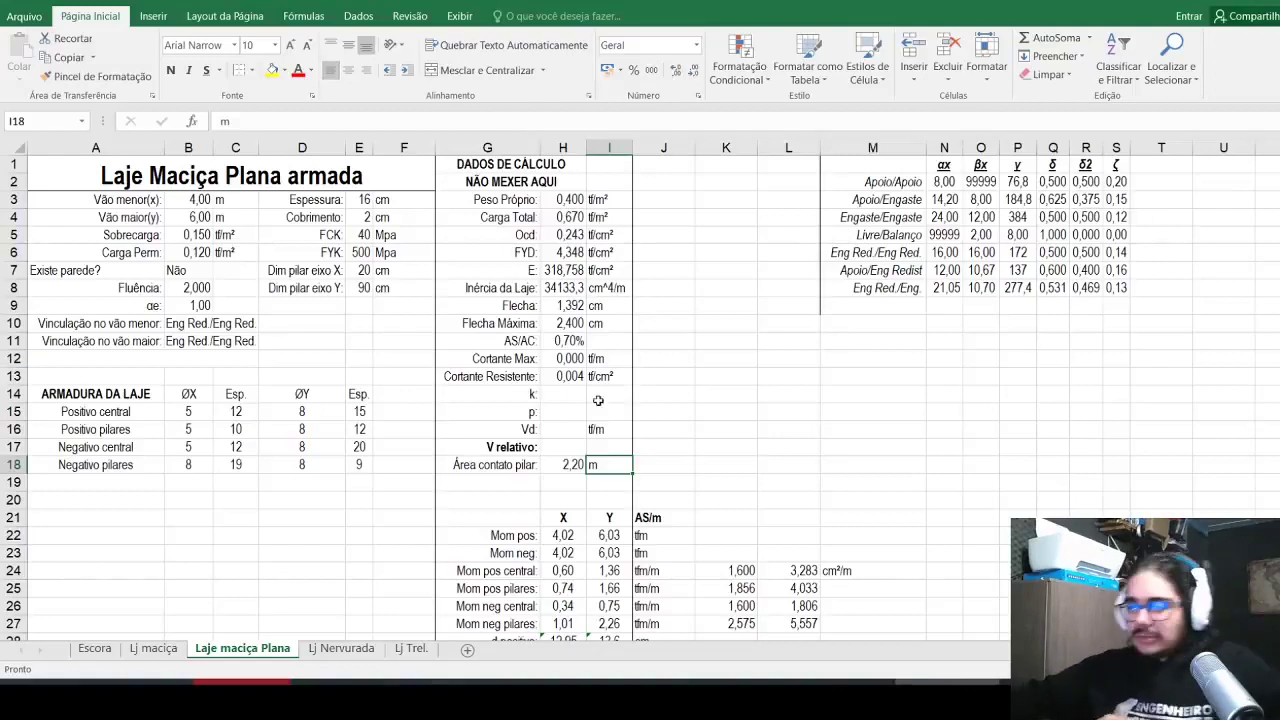
Step: Move the shear data block G12:I18 to J1:L7 and widen column J to fit its labels
{"action": "left_click_drag", "start_coordinate": [497, 458], "coordinate": [600, 358]}
{"action": "key", "text": "ctrl+c"}
{"action": "left_click", "coordinate": [662, 164]}
{"action": "key", "text": "ctrl+v"}
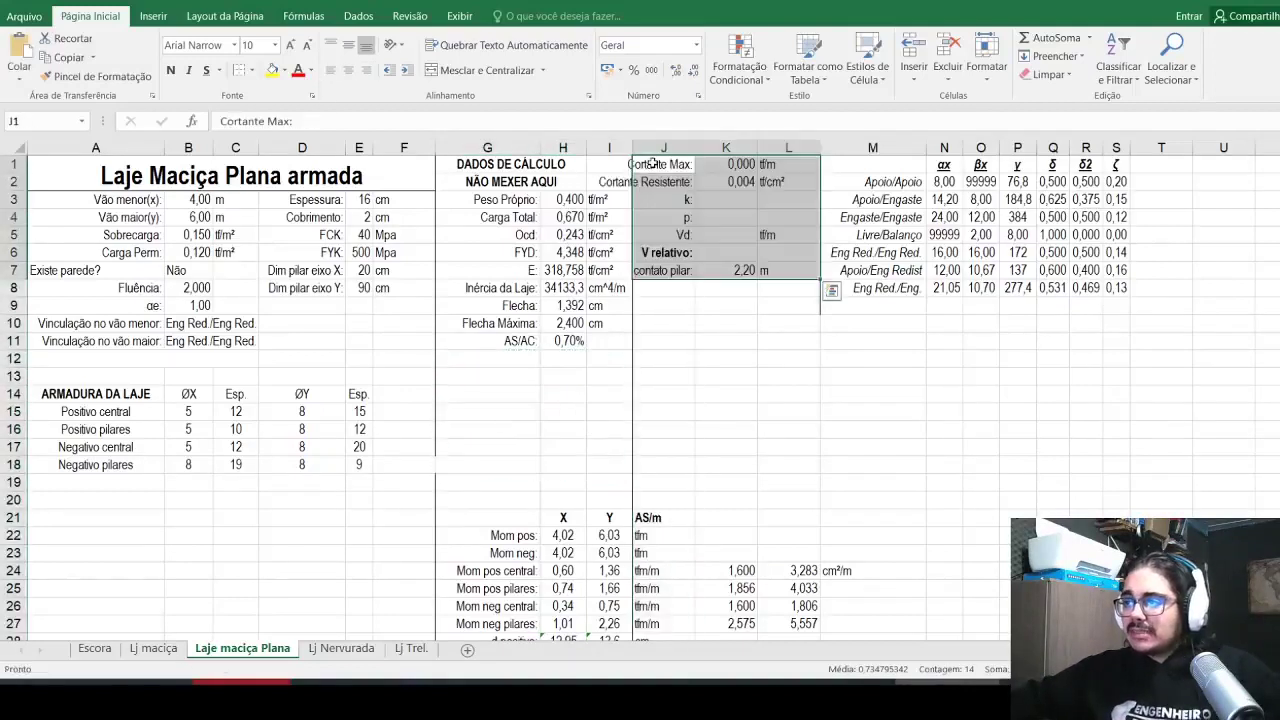
{"action": "left_click_drag", "start_coordinate": [694, 147], "coordinate": [737, 147]}
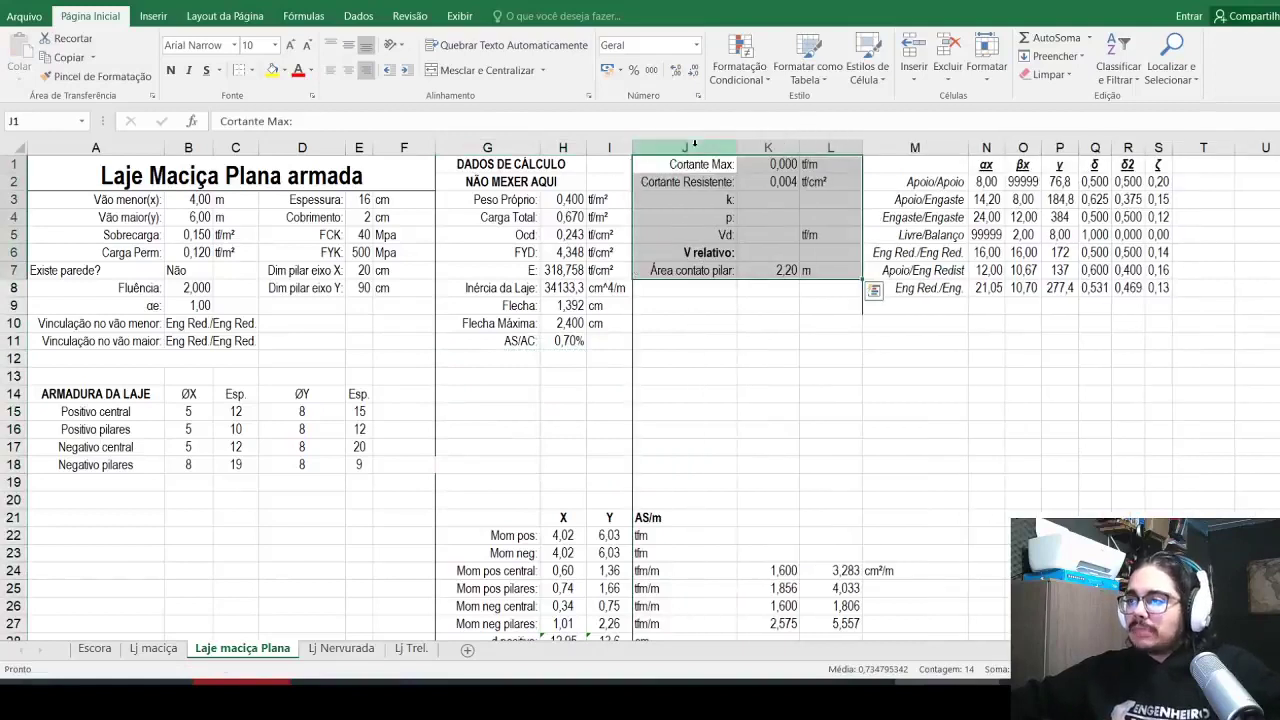
{"action": "left_click", "coordinate": [653, 256]}
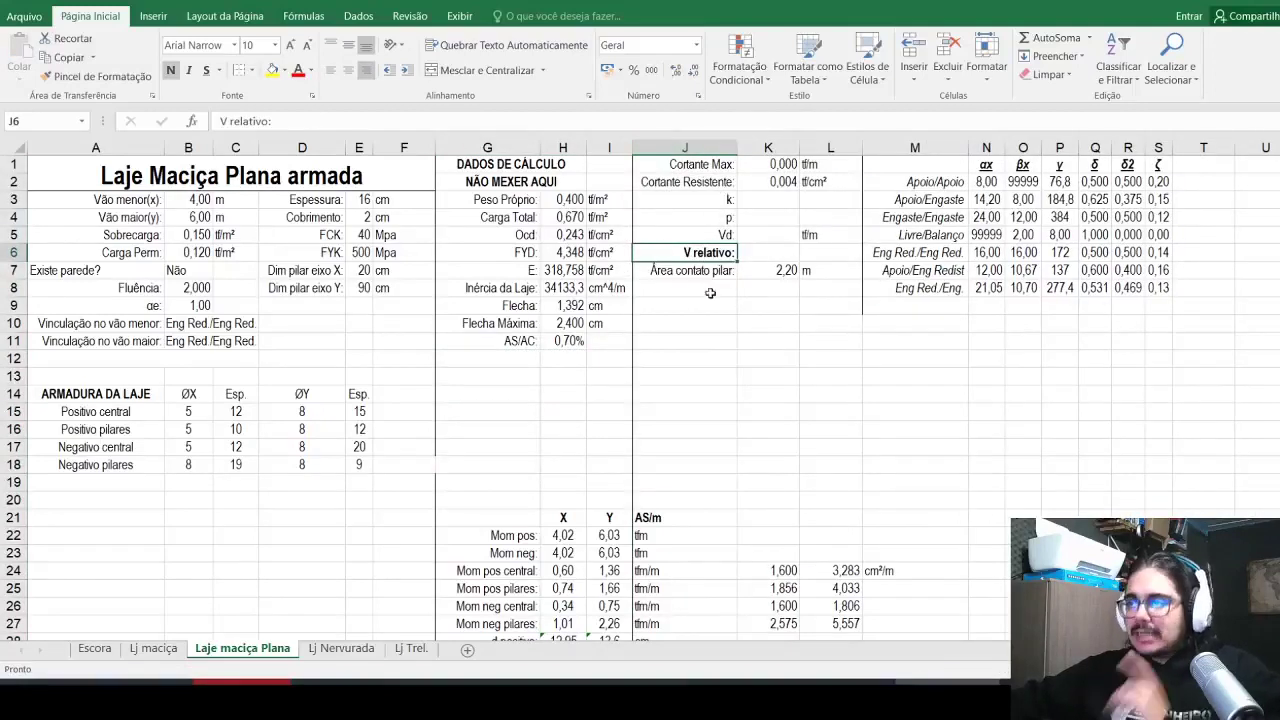
Step: Add the right-aligned label "Res contato pilar:" in J8, below the column contact area
{"action": "left_click", "coordinate": [710, 293]}
{"action": "type", "text": "Res contato pilar:"}
{"action": "key", "text": "Return"}
{"action": "key", "text": "Up"}
{"action": "left_click", "coordinate": [366, 70]}
Step: Begin the column contact resistance formula in K8 as =K7*(H28*I28)^0,5, using the contact value and both positive effective depths
{"action": "left_click", "coordinate": [778, 286]}
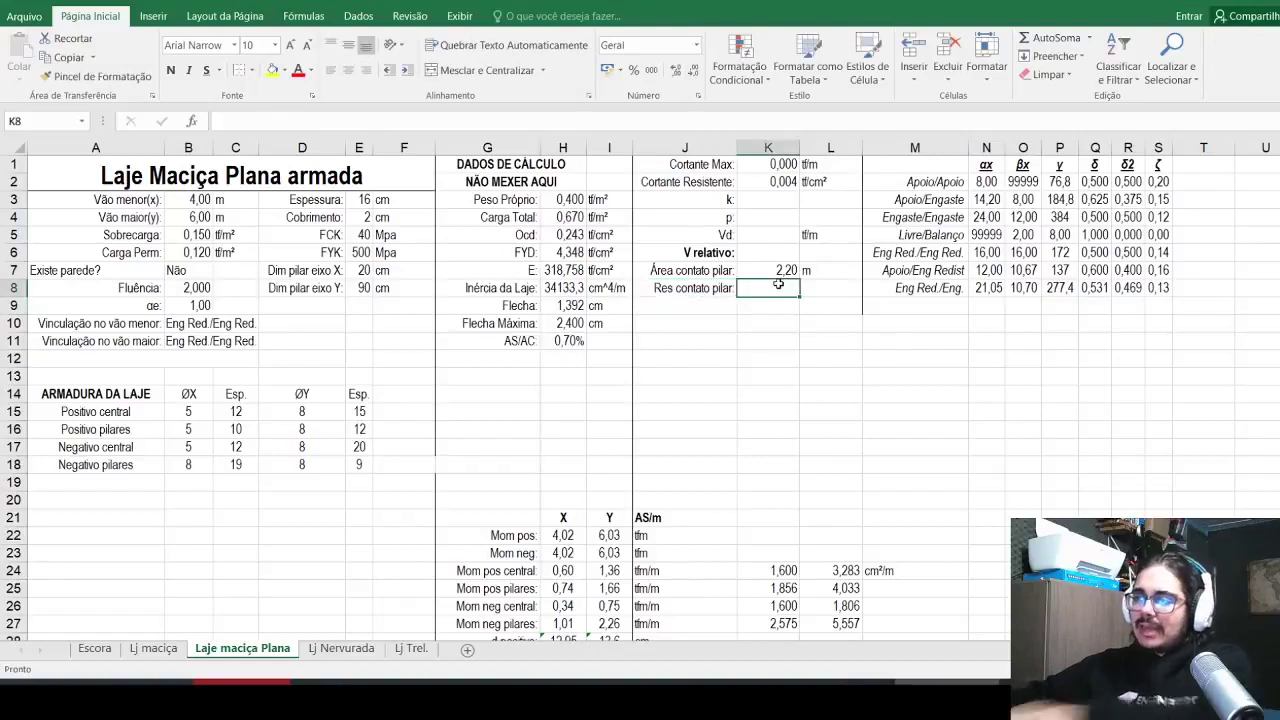
{"action": "type", "text": "="}
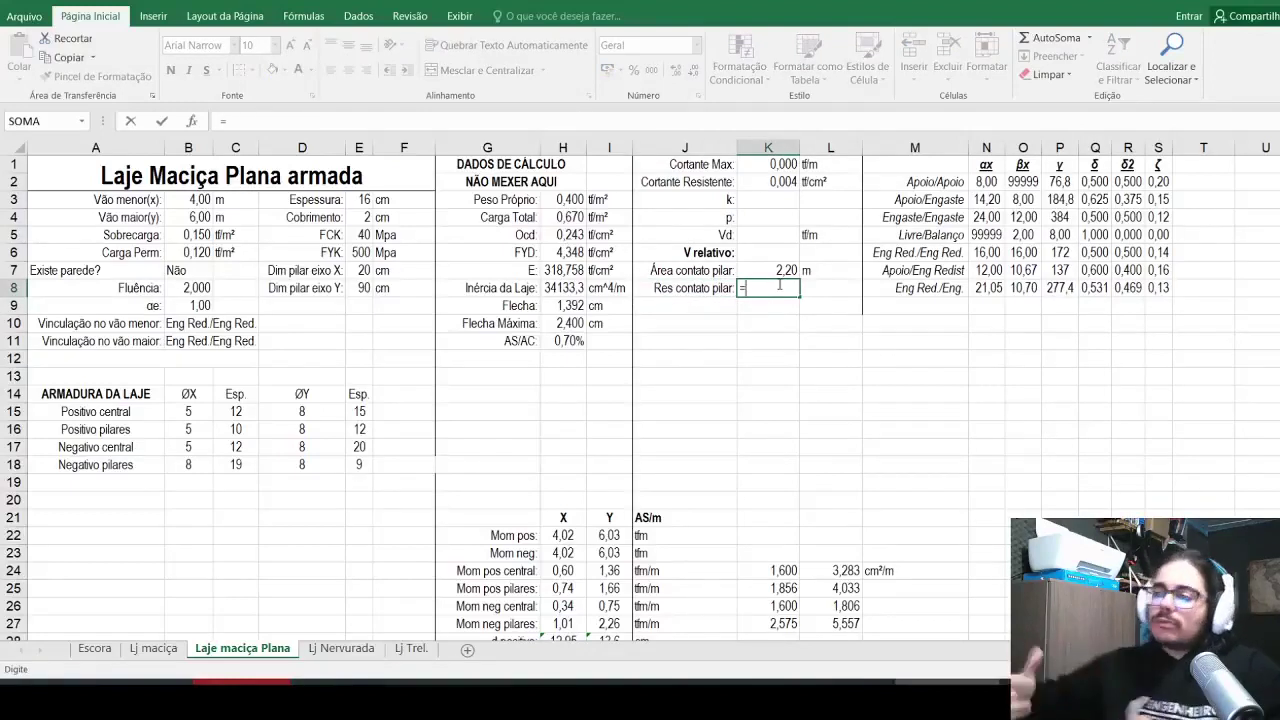
{"action": "left_click", "coordinate": [775, 268]}
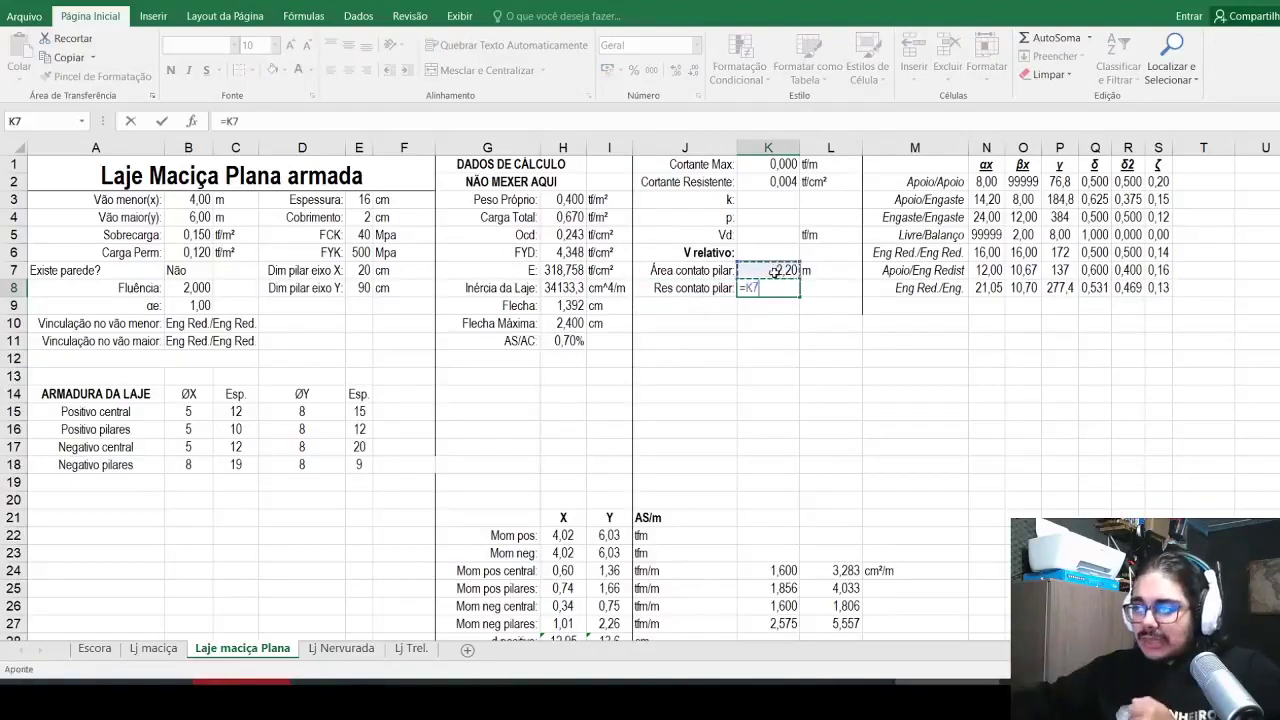
{"action": "type", "text": "*"}
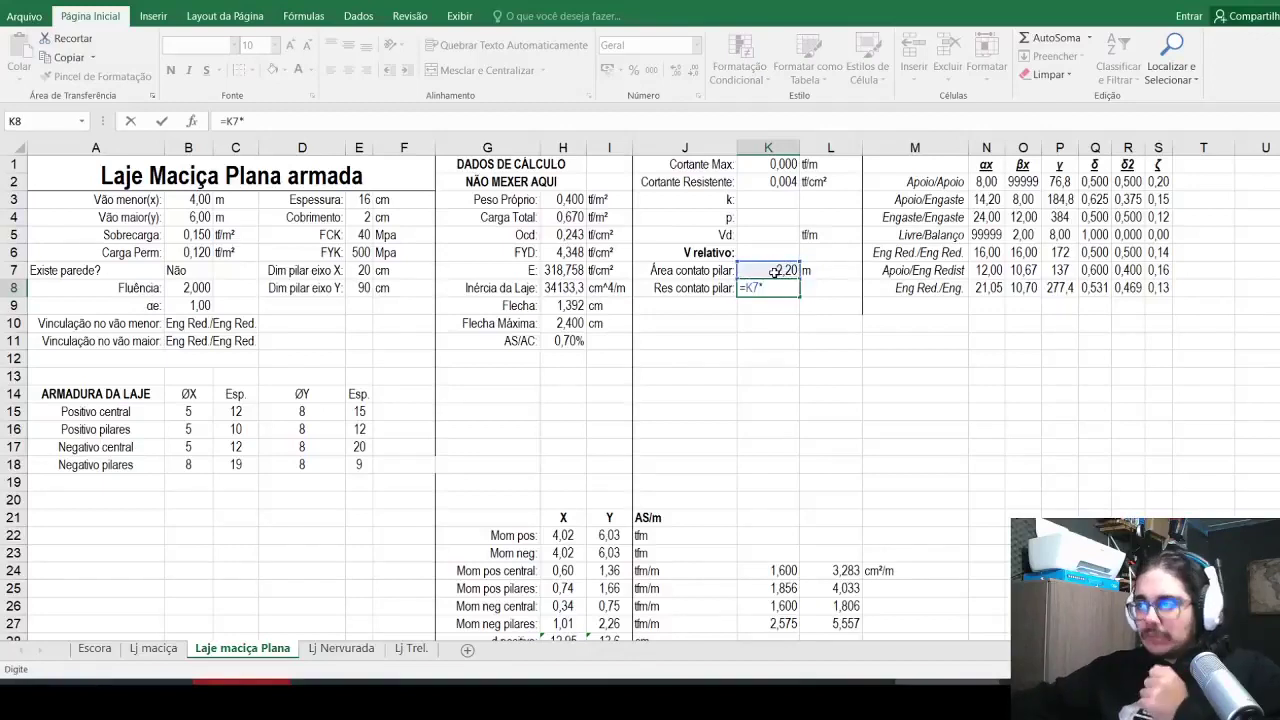
{"action": "scroll", "coordinate": [635, 391], "scroll_direction": "down", "scroll_amount": 1}
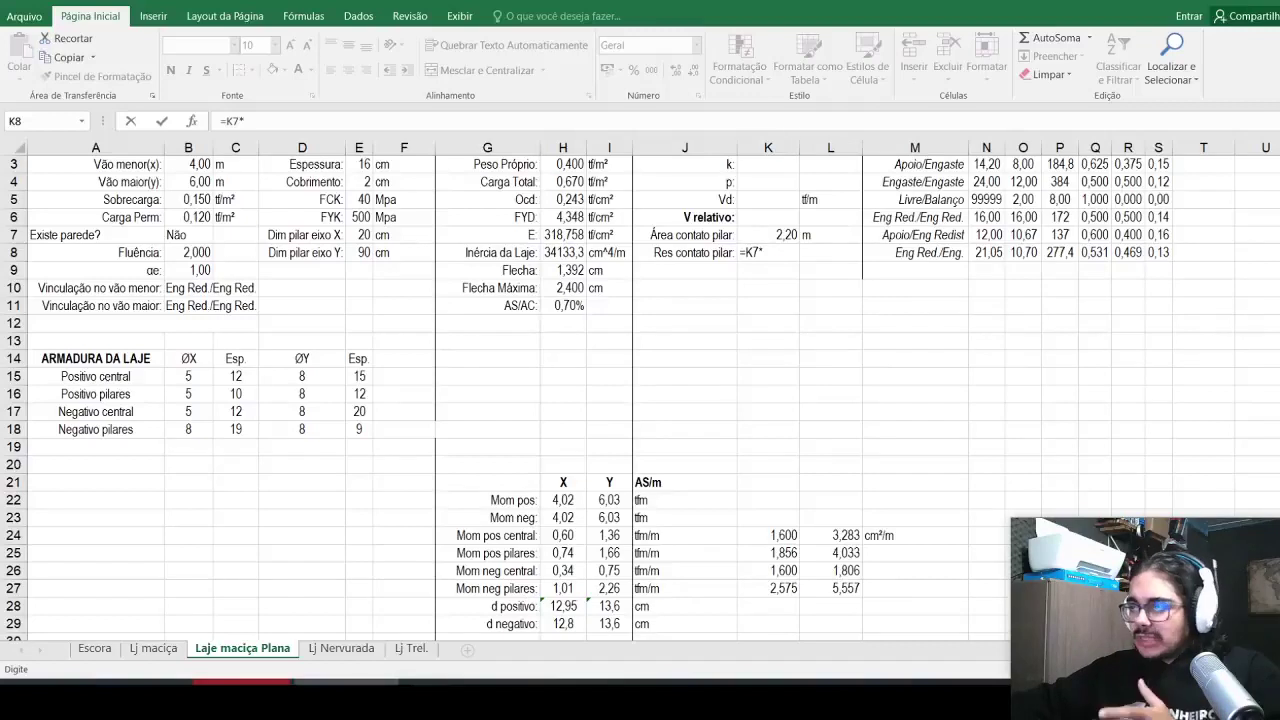
{"action": "left_click", "coordinate": [361, 118]}
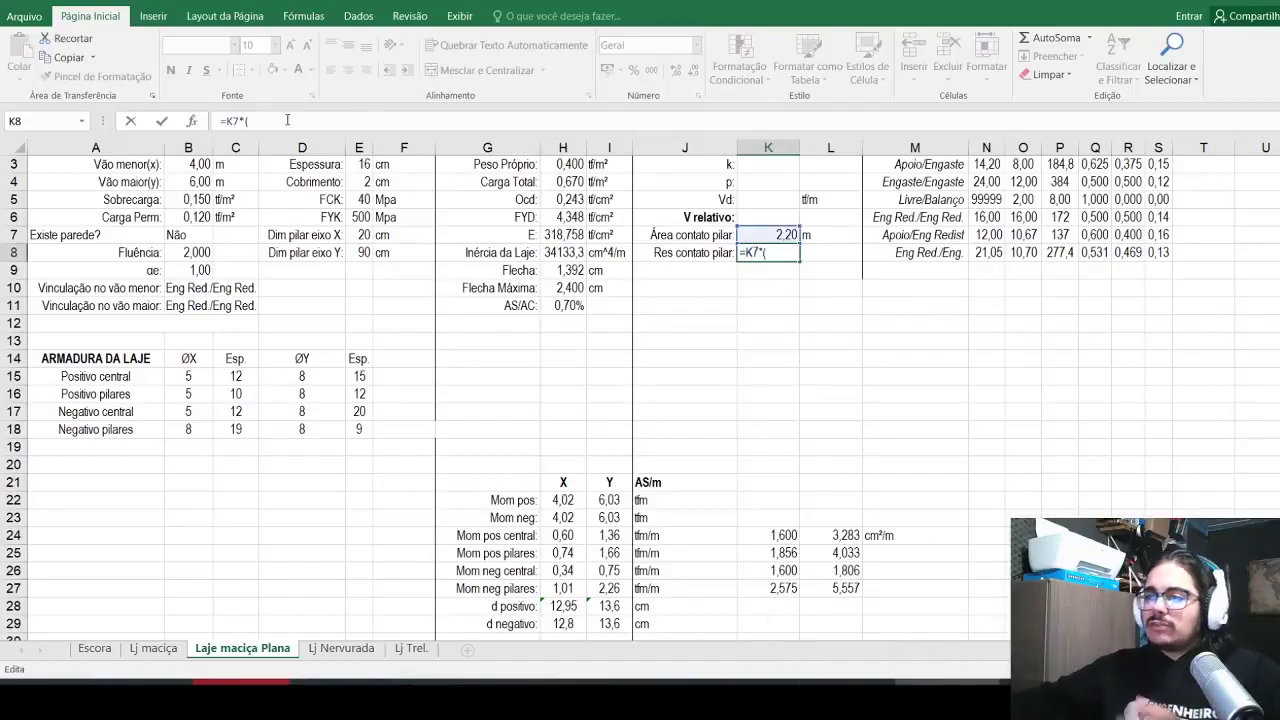
{"action": "left_click", "coordinate": [556, 606]}
{"action": "type", "text": "*"}
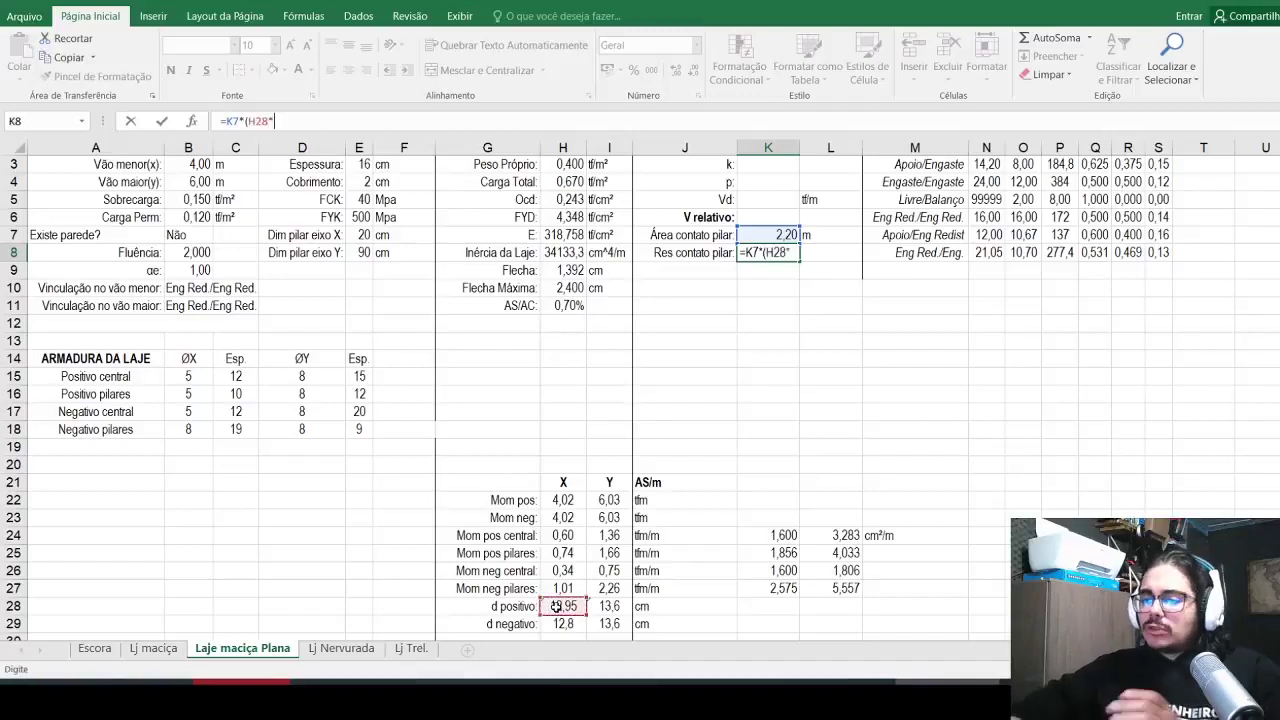
{"action": "left_click", "coordinate": [622, 600]}
{"action": "type", "text": ")"}
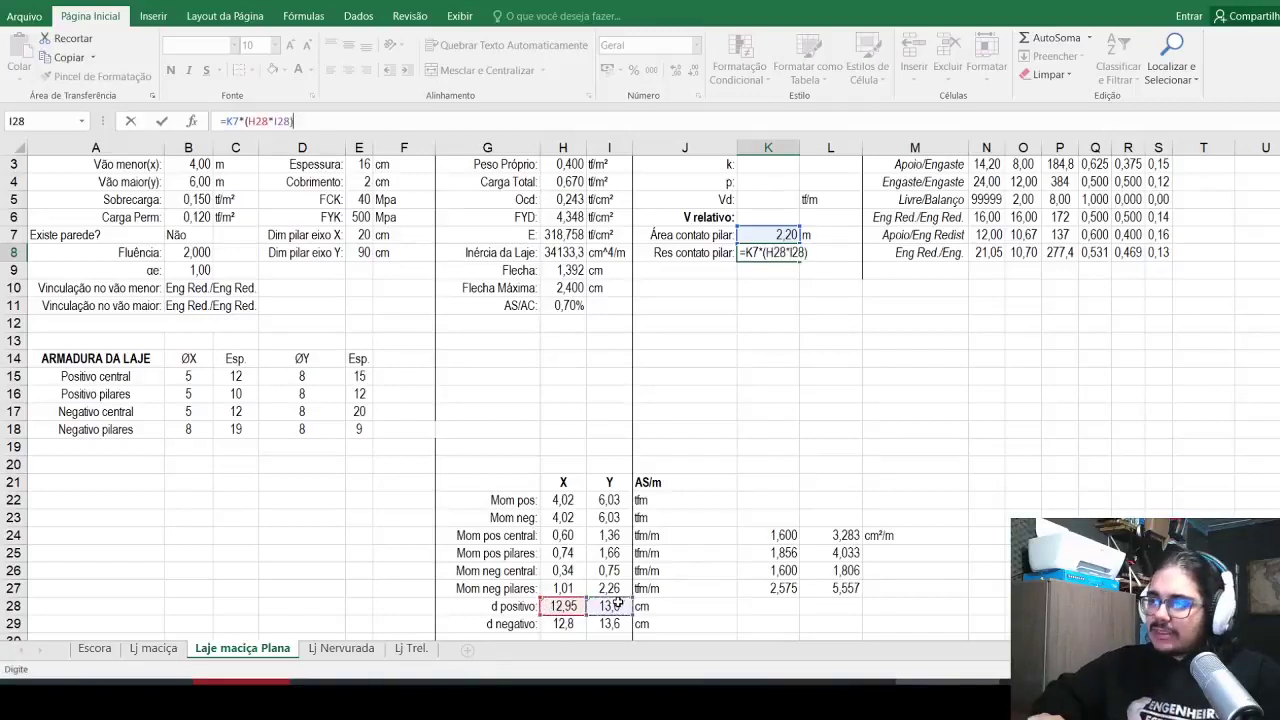
{"action": "type", "text": "^0,5"}
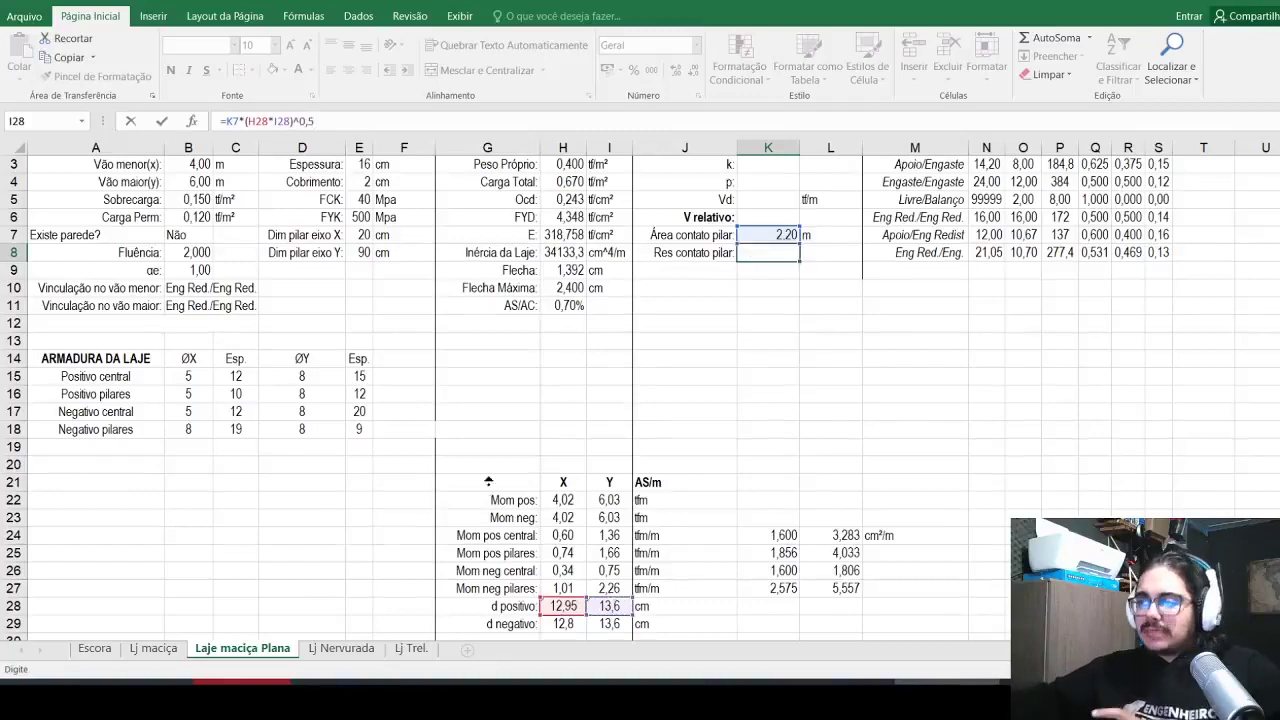
{"action": "scroll", "coordinate": [491, 498], "scroll_direction": "up", "scroll_amount": 1}
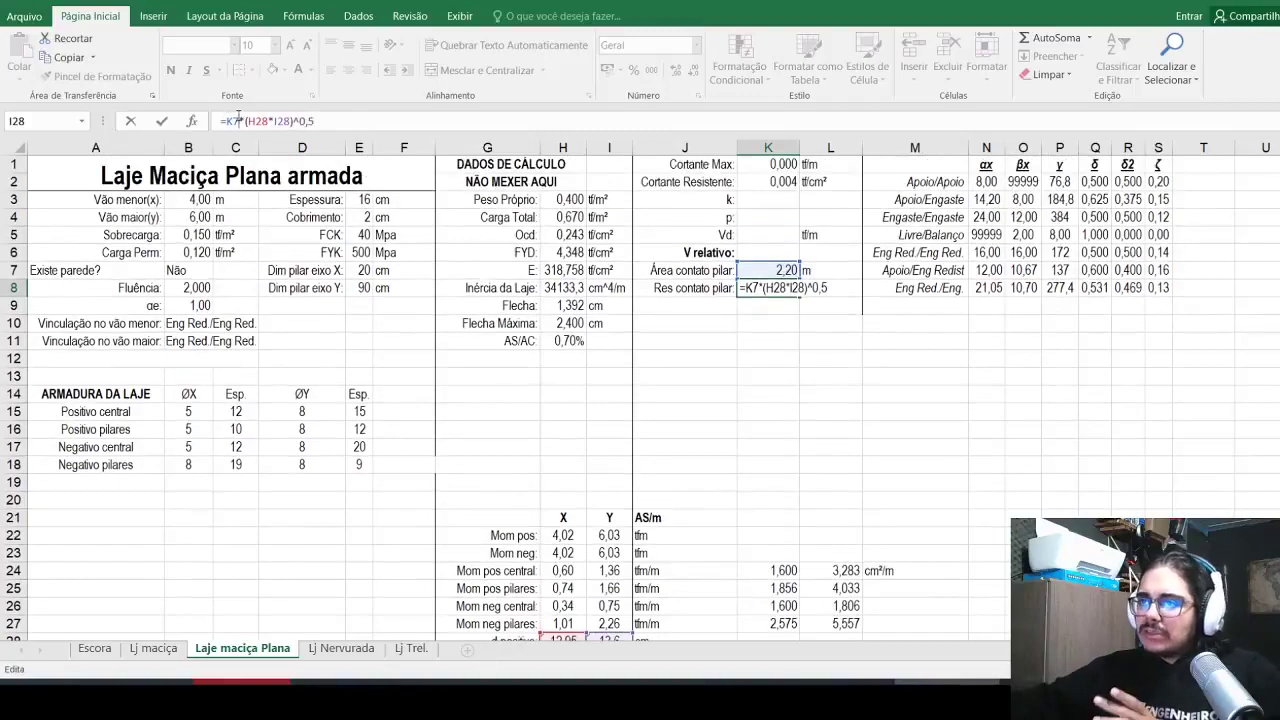
Step: Complete the K8 resistance formula as =K7*100*(H28*I28)^0,5*0,27*(1-E5/250)*H5
{"action": "type", "text": "*100"}
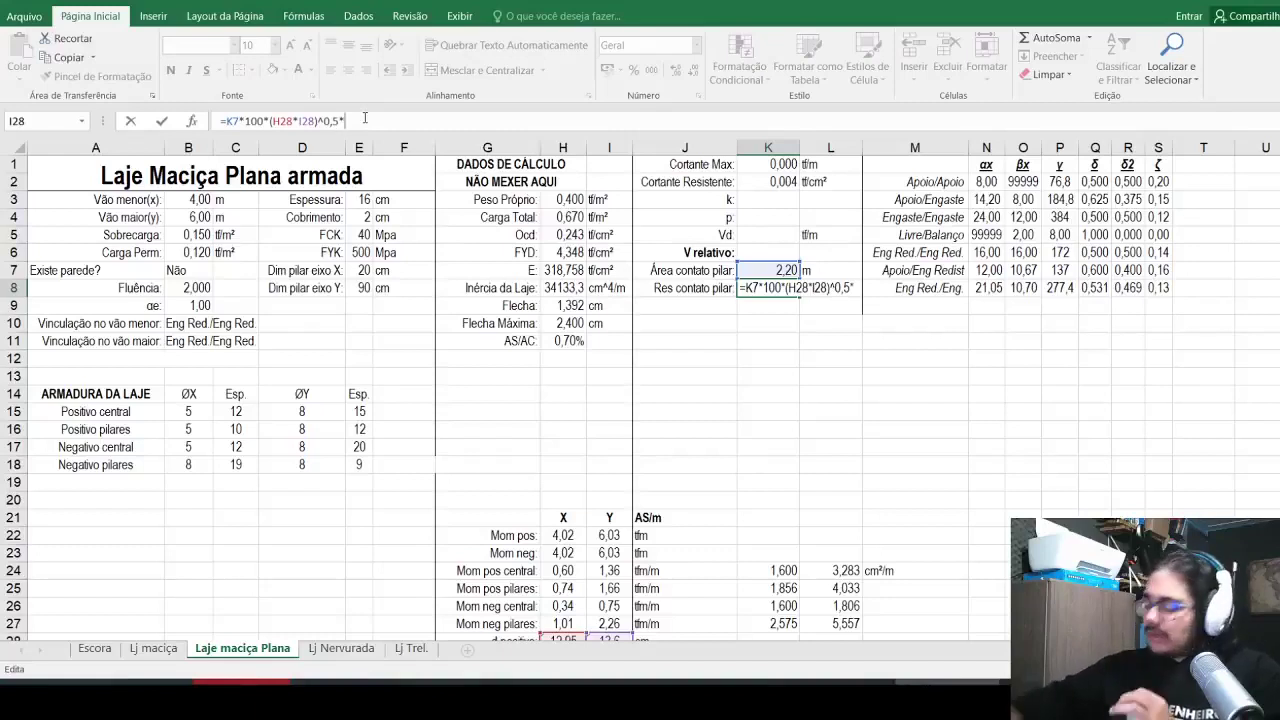
{"action": "type", "text": ",27*(1-"}
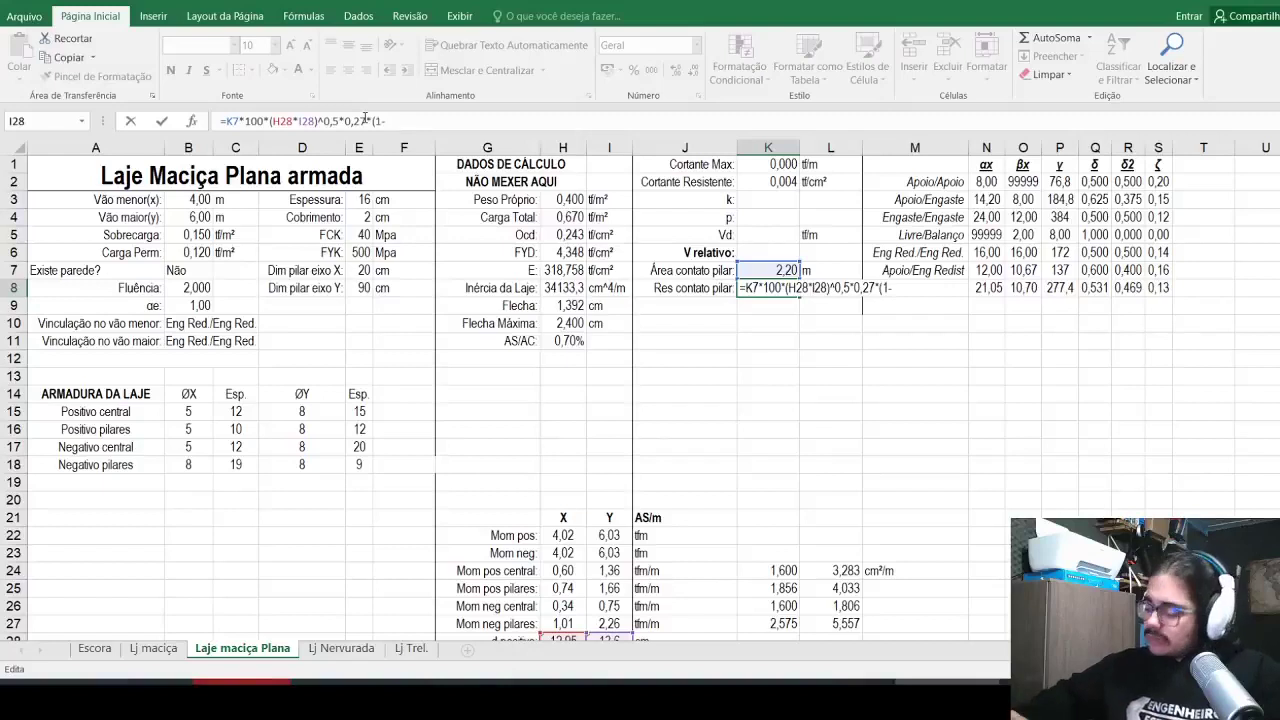
{"action": "left_click", "coordinate": [359, 235]}
{"action": "type", "text": "/250"}
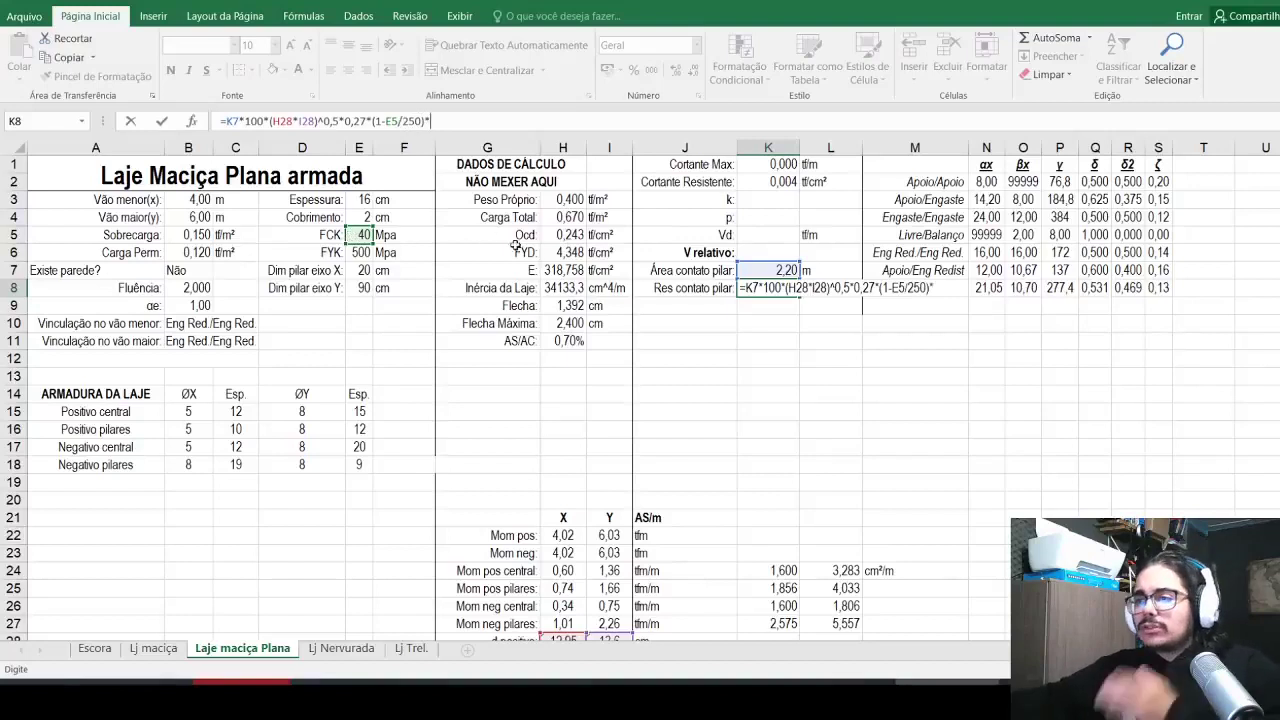
{"action": "type", "text": ")*"}
{"action": "left_click", "coordinate": [557, 239]}
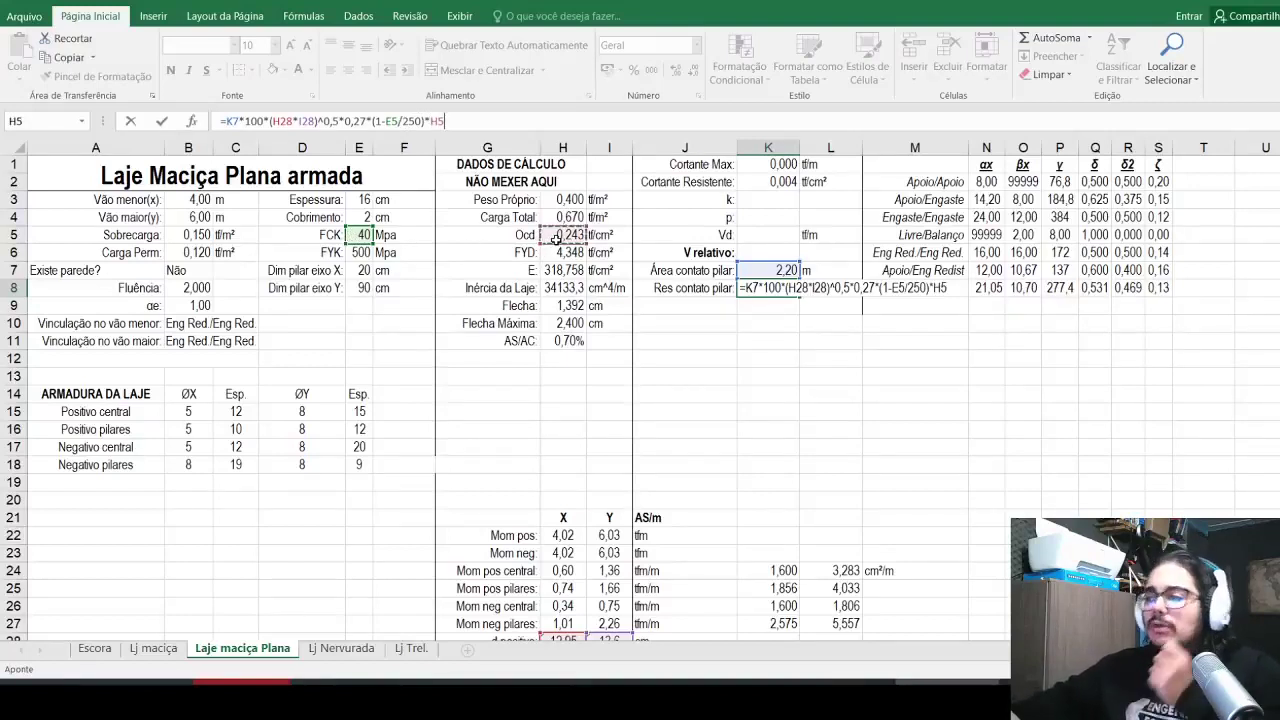
{"action": "key", "text": "Return"}
{"action": "key", "text": "Up"}
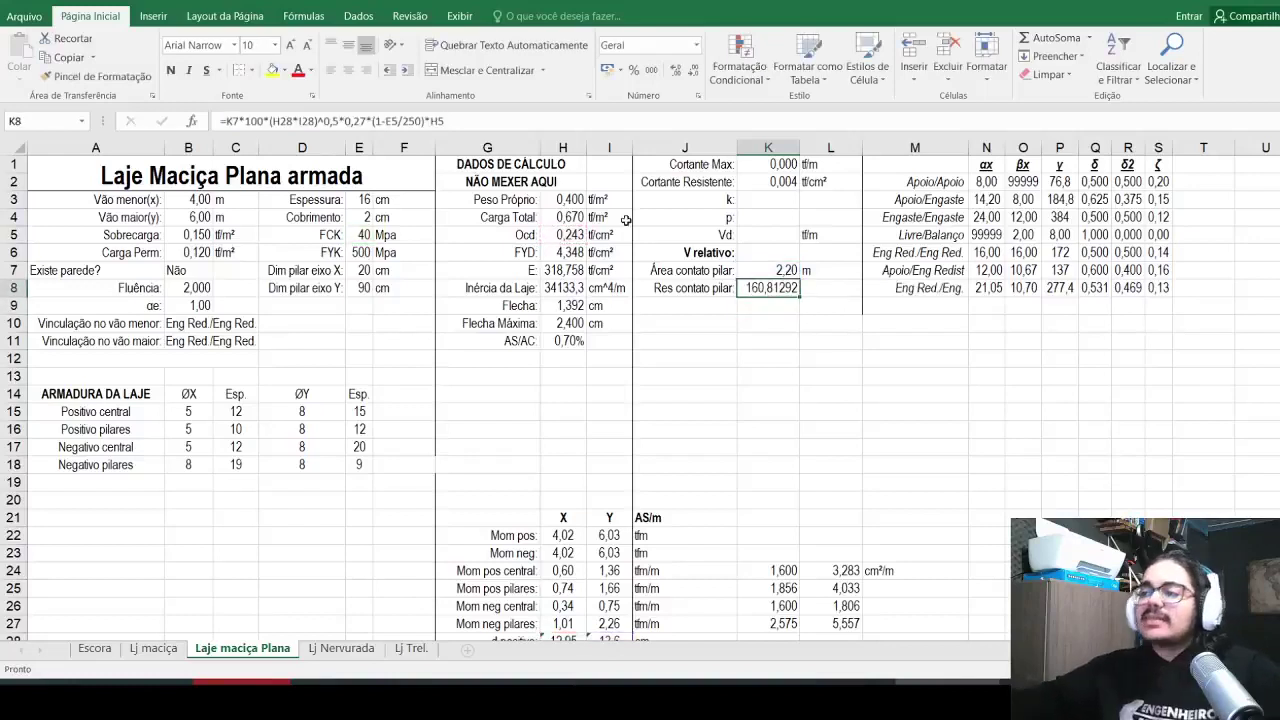
Step: Format the resistance in K8 with two decimal places and enter its unit tf in L8
{"action": "left_click", "coordinate": [691, 70]}
{"action": "left_click", "coordinate": [691, 70]}
{"action": "left_click", "coordinate": [691, 70]}
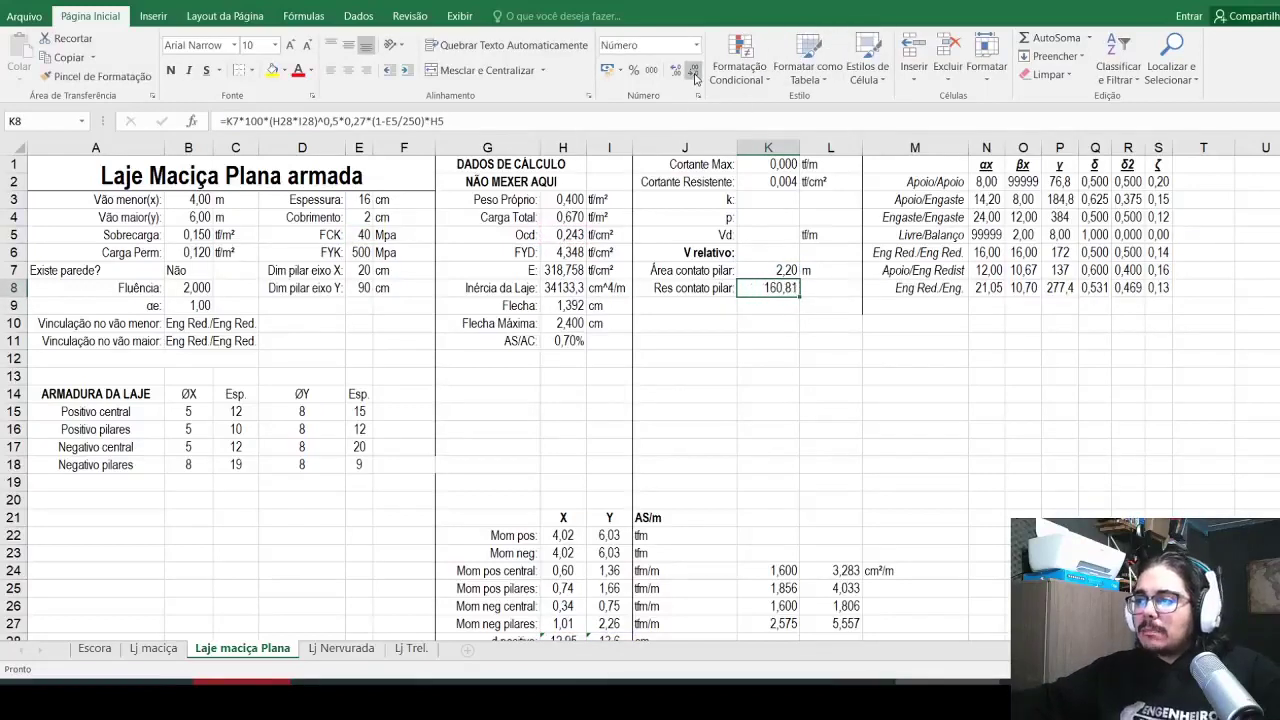
{"action": "key", "text": "Tab"}
{"action": "type", "text": "tf"}
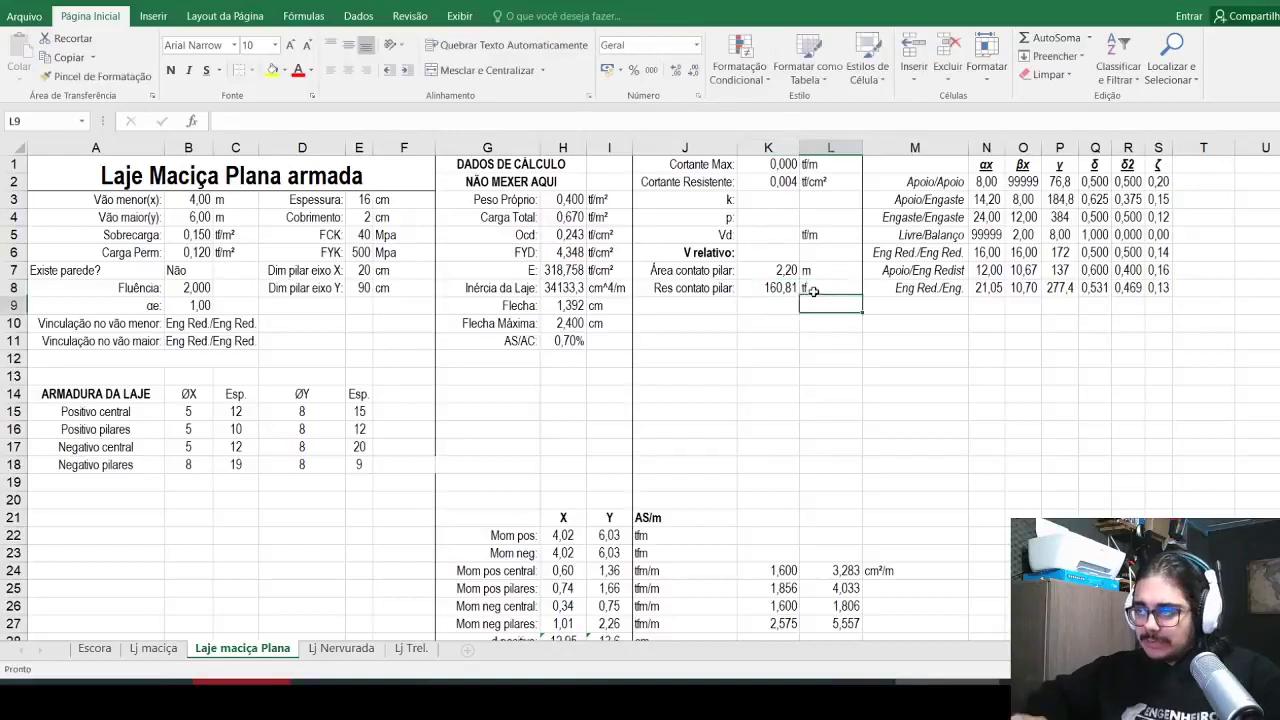
{"action": "key", "text": "Return"}
Step: Add the right-aligned label "Carga contato pilar:" in J9
{"action": "key", "text": "Left"}
{"action": "type", "text": "Car"}
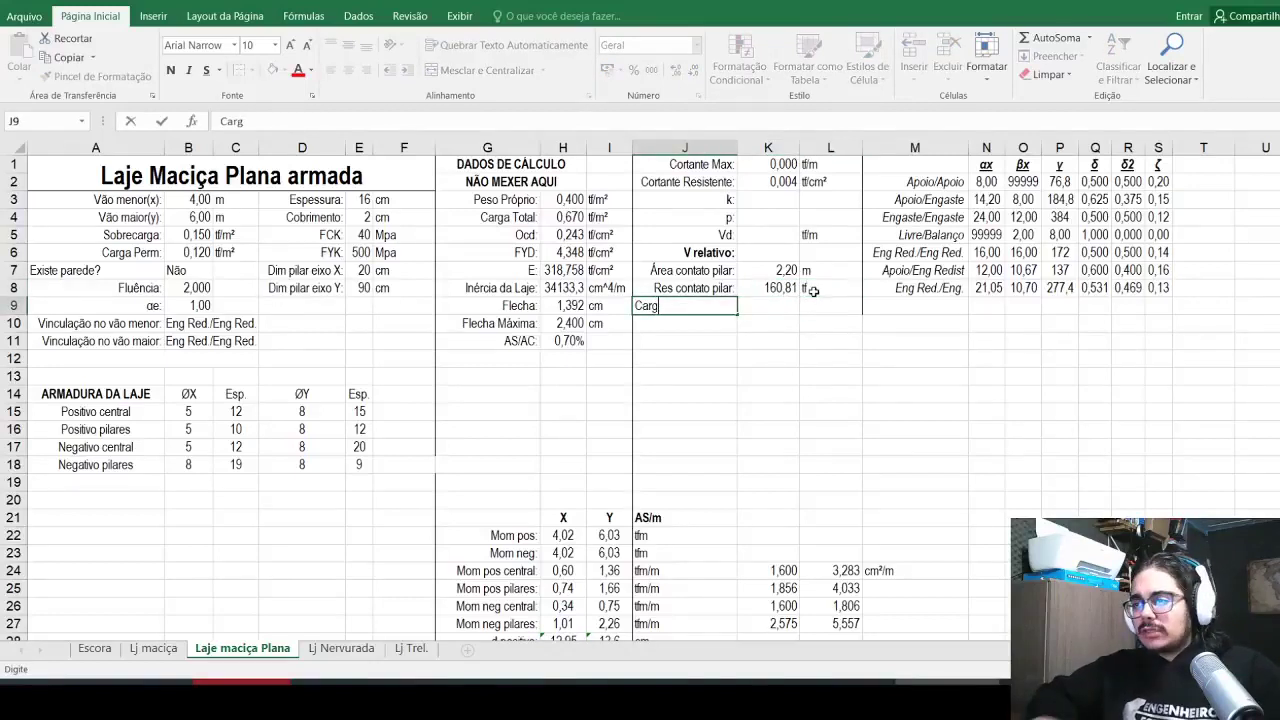
{"action": "type", "text": "ga contato p"}
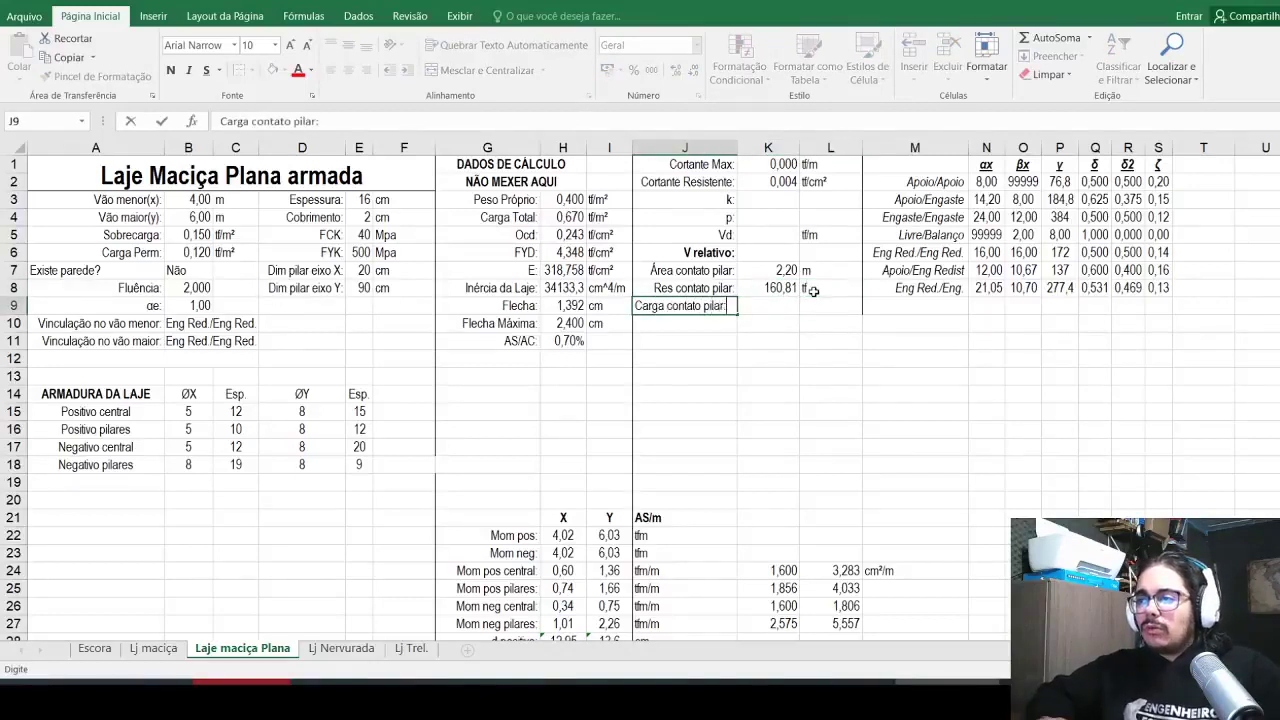
{"action": "type", "text": "ilar:"}
{"action": "left_click", "coordinate": [160, 121]}
{"action": "left_click", "coordinate": [366, 70]}
Step: Calculate the column contact load in K9 with the formula =(B3*B4*H4*1,4)
{"action": "left_click", "coordinate": [757, 309]}
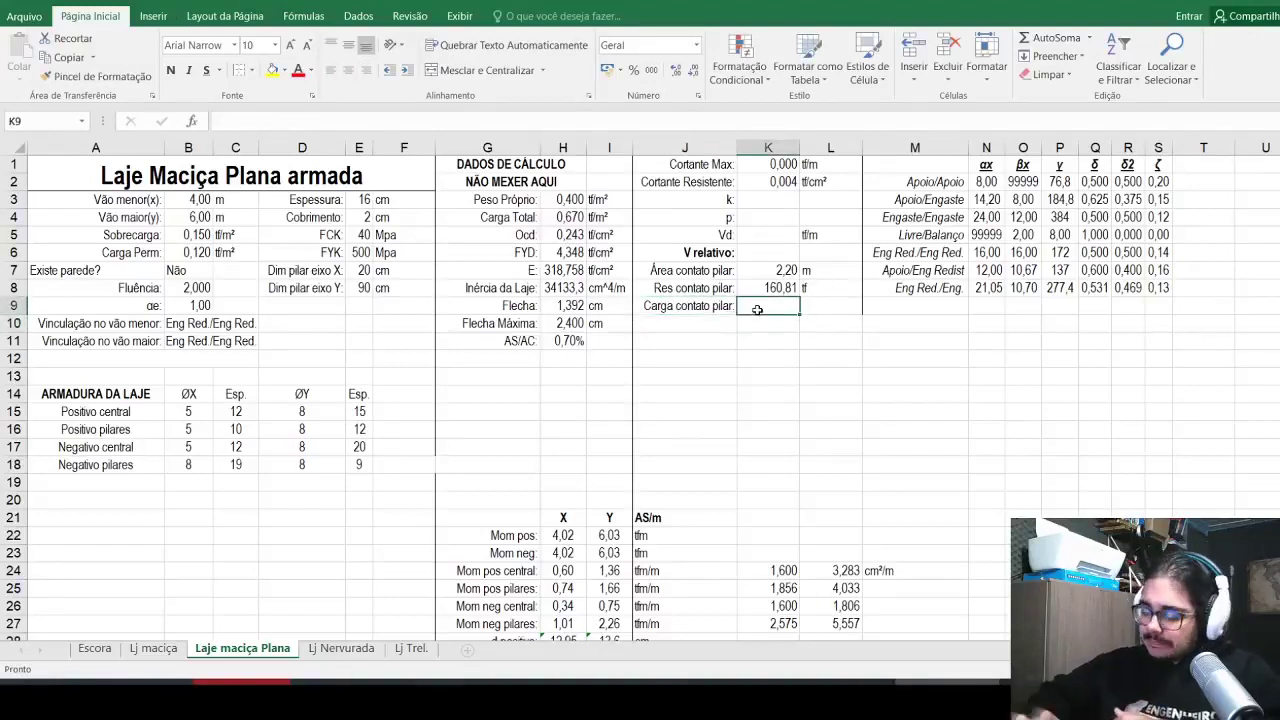
{"action": "type", "text": "="}
{"action": "key", "text": "Escape"}
{"action": "type", "text": "="}
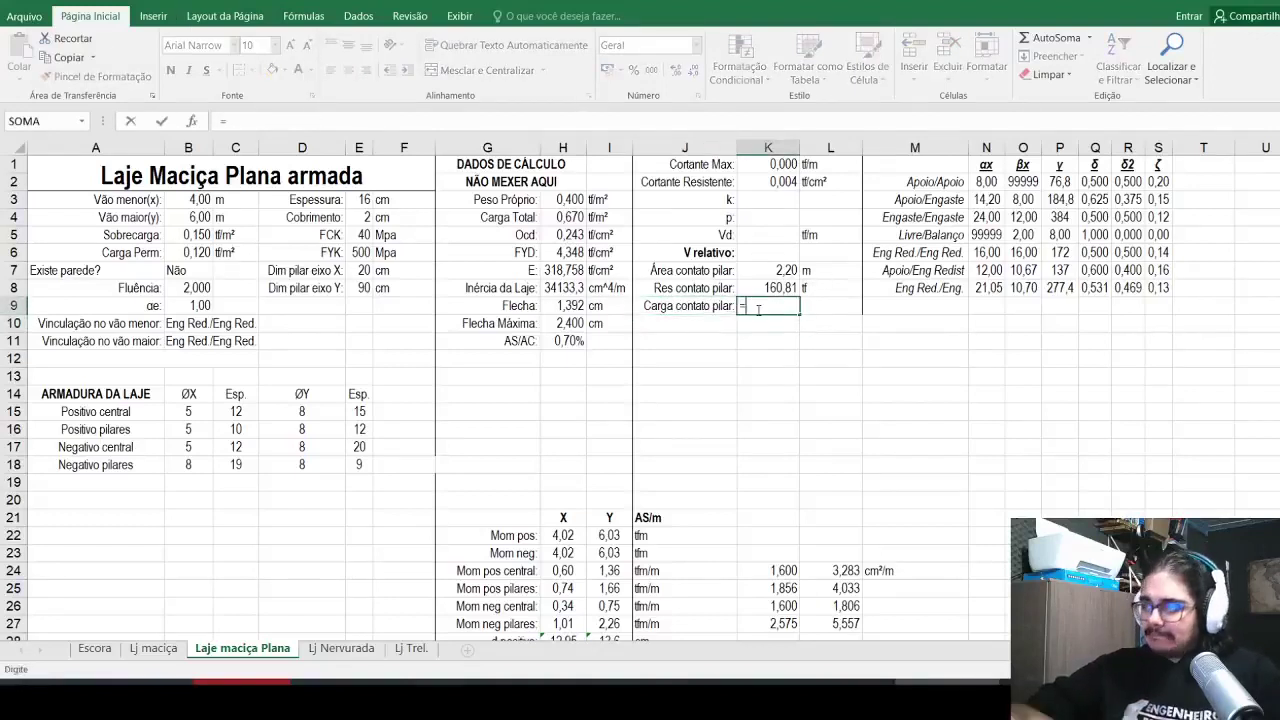
{"action": "type", "text": "("}
{"action": "left_click", "coordinate": [190, 200]}
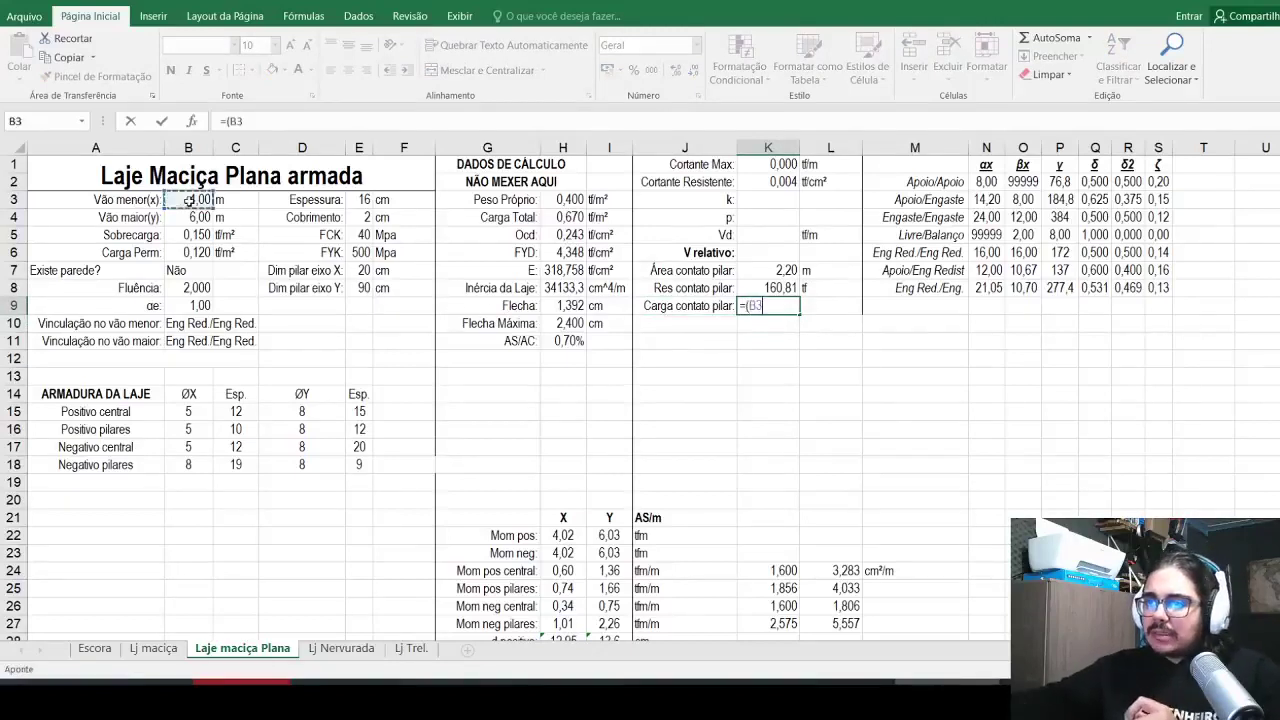
{"action": "type", "text": "*"}
{"action": "left_click", "coordinate": [193, 216]}
{"action": "type", "text": "*"}
{"action": "left_click", "coordinate": [572, 215]}
{"action": "type", "text": "*1,4)"}
{"action": "key", "text": "ctrl+Return"}
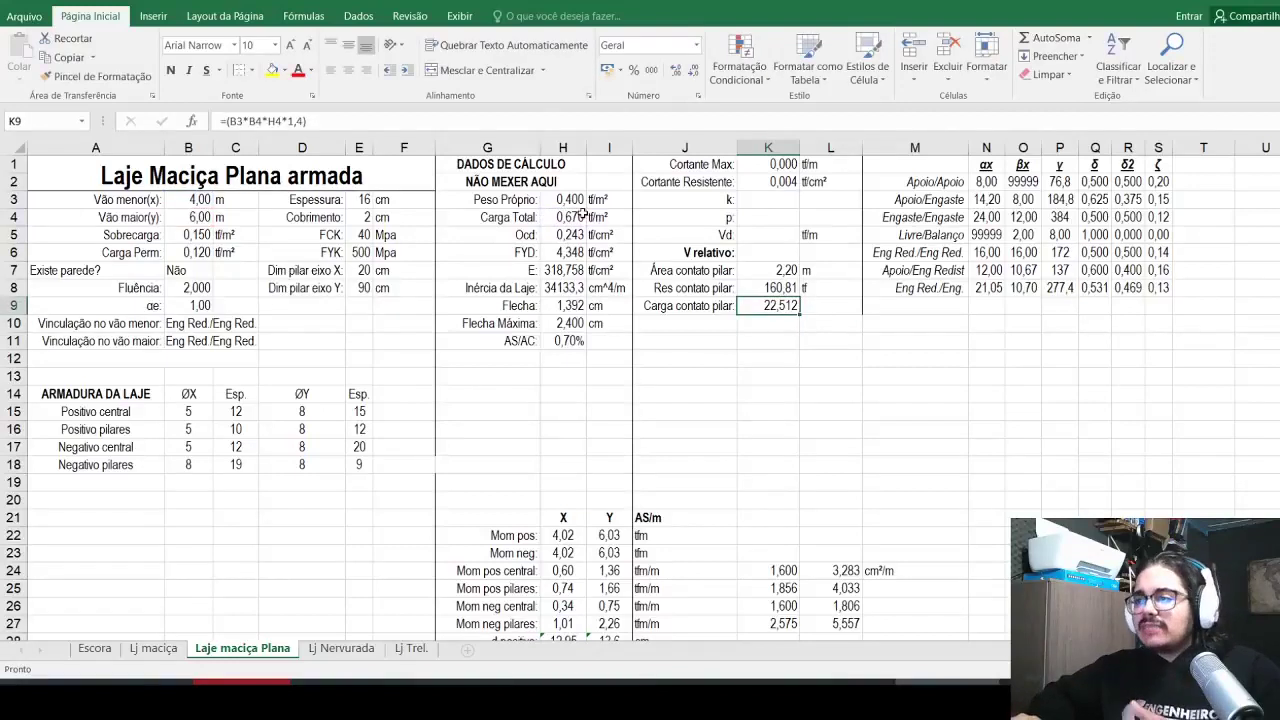
Step: Enter the unit tf for the column contact load in L9
{"action": "key", "text": "Right"}
{"action": "type", "text": "tf"}
{"action": "key", "text": "Return"}
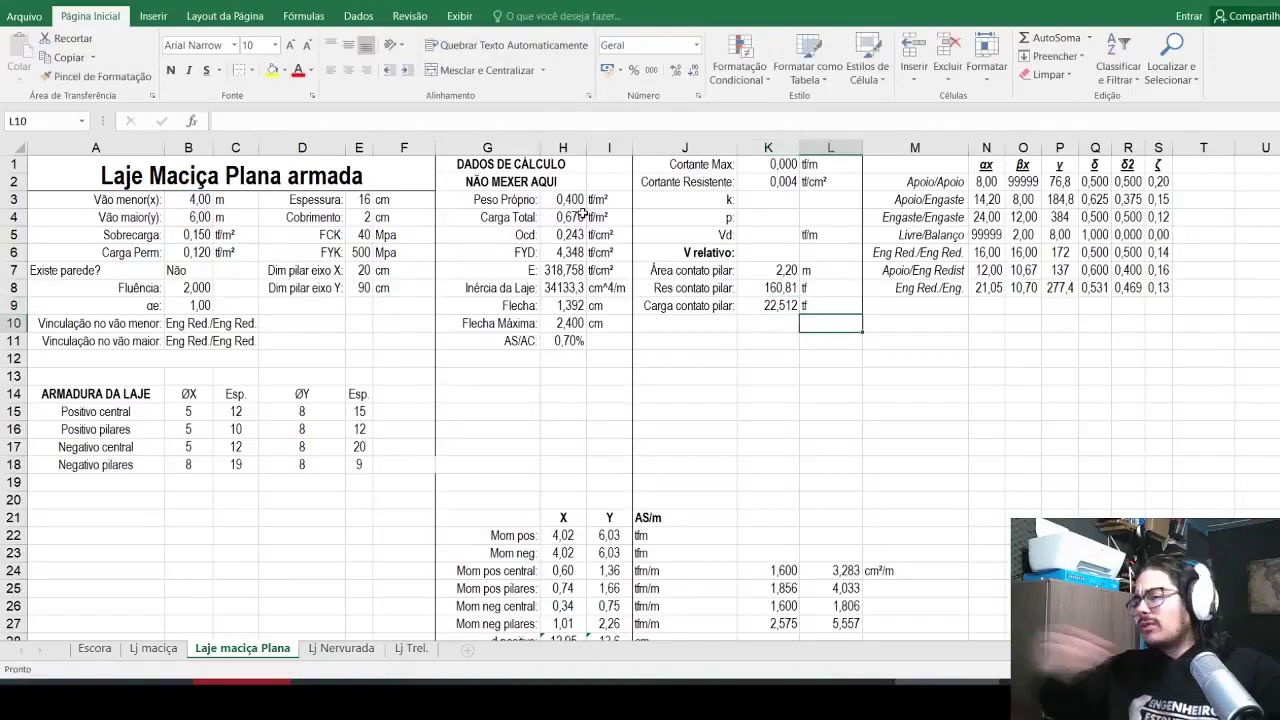
Step: Copy the deflection warning formula from A12 into the merged cell A13 below it
{"action": "left_click", "coordinate": [126, 361]}
{"action": "key", "text": "ctrl+c"}
{"action": "left_click", "coordinate": [111, 372]}
{"action": "key", "text": "ctrl+v"}
{"action": "key", "text": "Escape"}
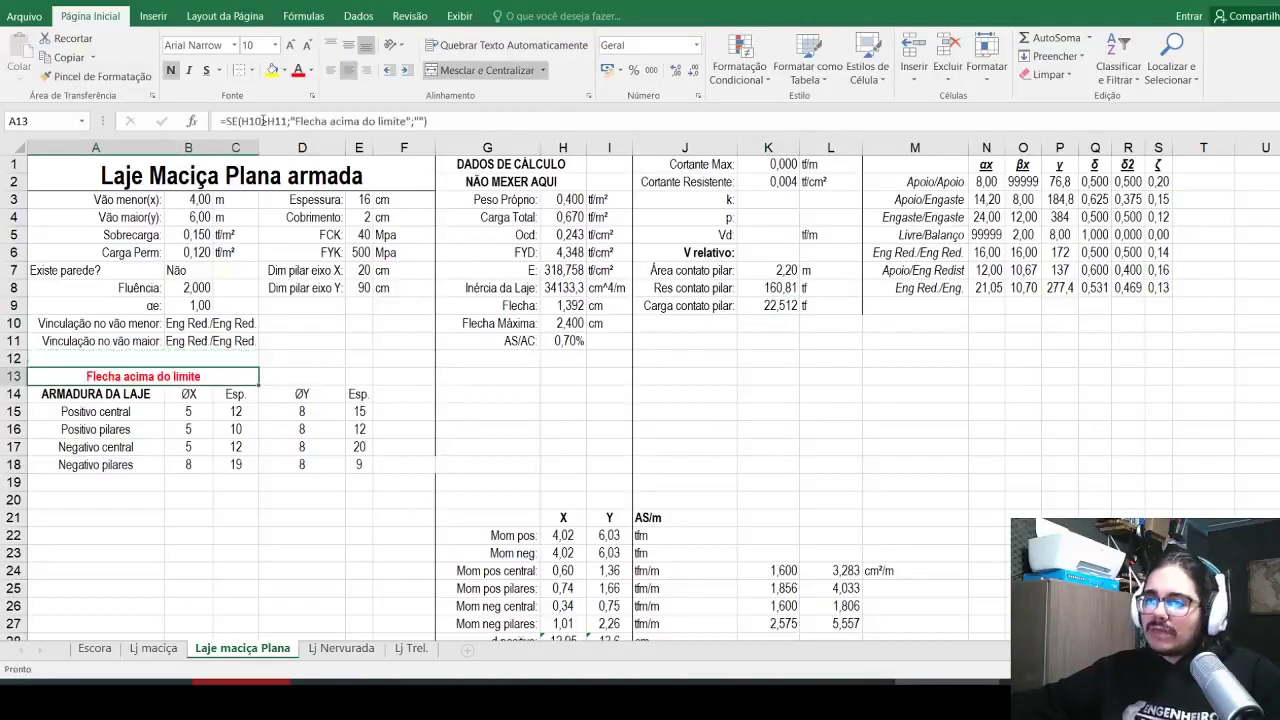
Step: Change the logical test of the A13 warning formula to K9>K8, comparing contact load with resistance
{"action": "left_click", "coordinate": [242, 121]}
{"action": "double_click", "coordinate": [244, 121]}
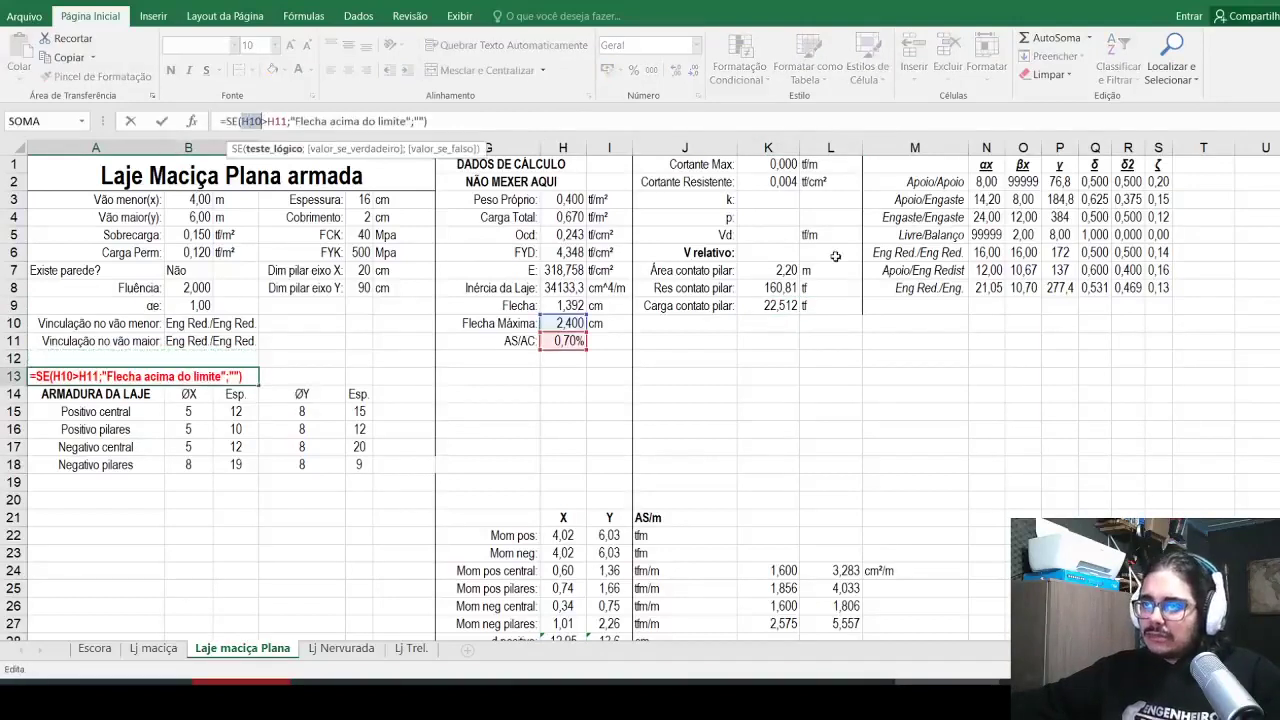
{"action": "left_click", "coordinate": [754, 306]}
{"action": "double_click", "coordinate": [268, 121]}
{"action": "left_click", "coordinate": [752, 288]}
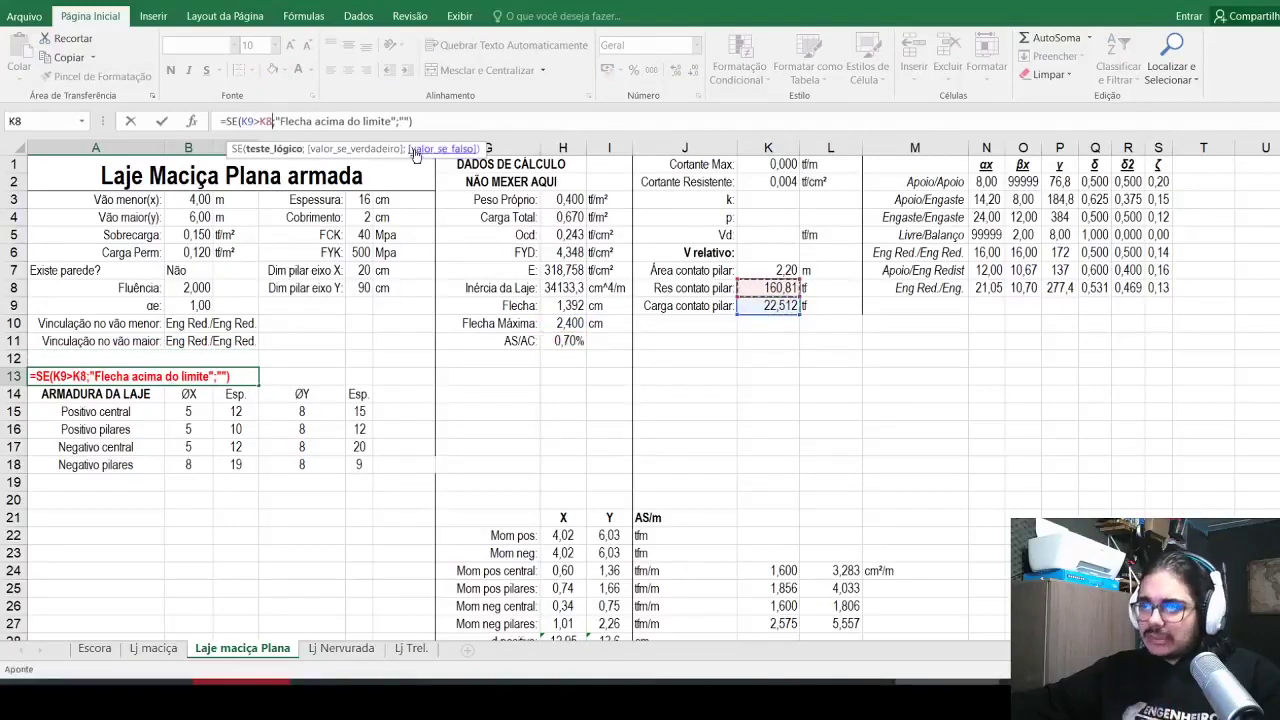
Step: Replace the warning text in the A13 formula with "Laje falha compressão no pilar"
{"action": "double_click", "coordinate": [296, 121]}
{"action": "left_click_drag", "start_coordinate": [328, 121], "coordinate": [392, 122]}
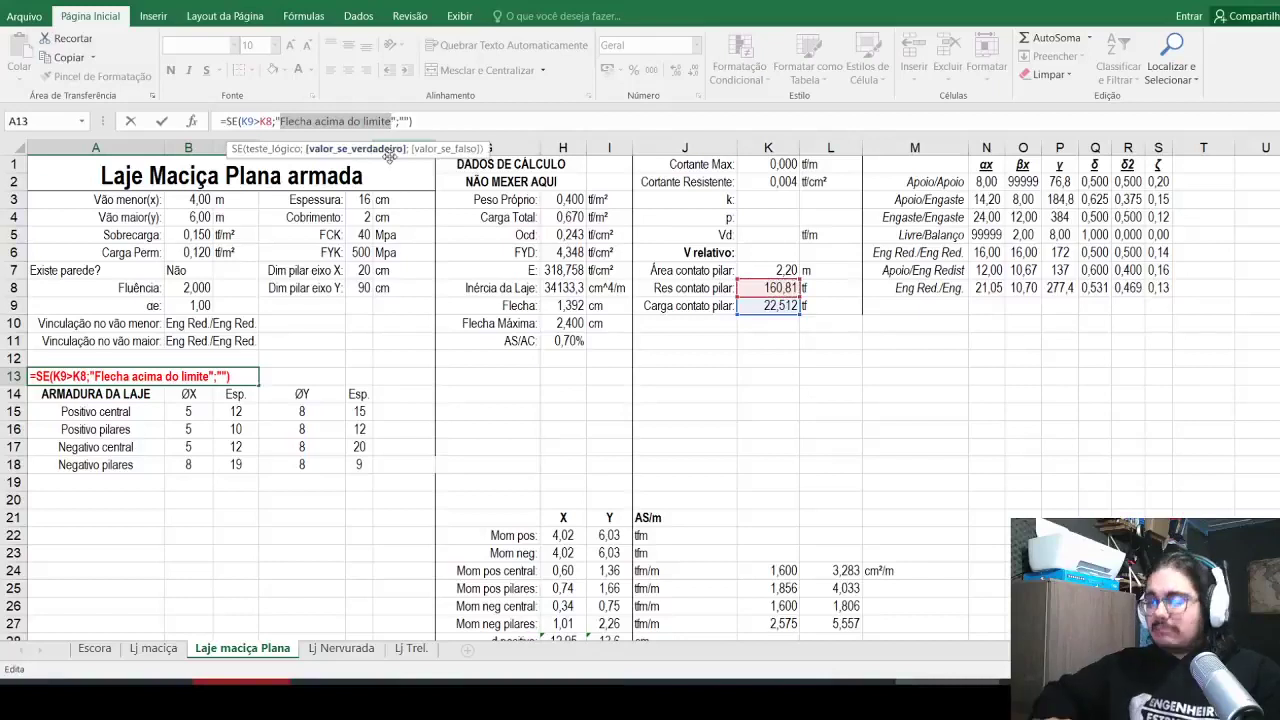
{"action": "type", "text": "Laje falha"}
{"action": "type", "text": " compressão no"}
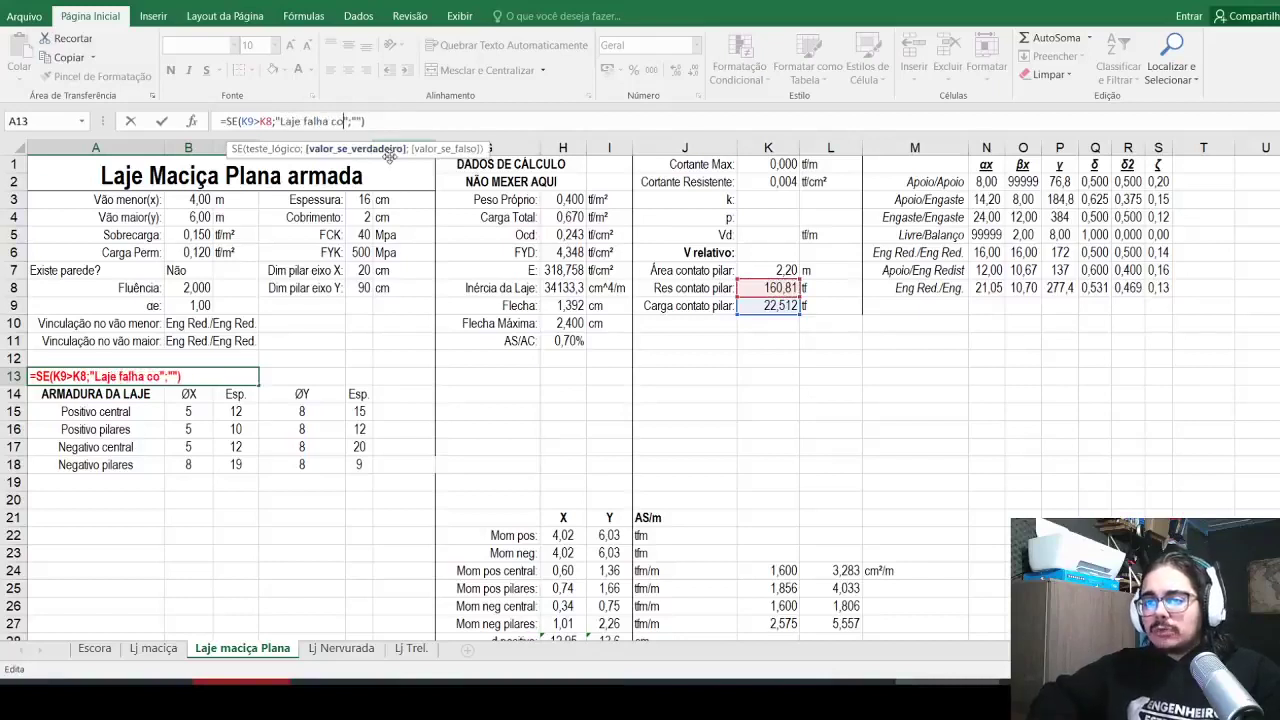
{"action": "type", "text": " pilar"}
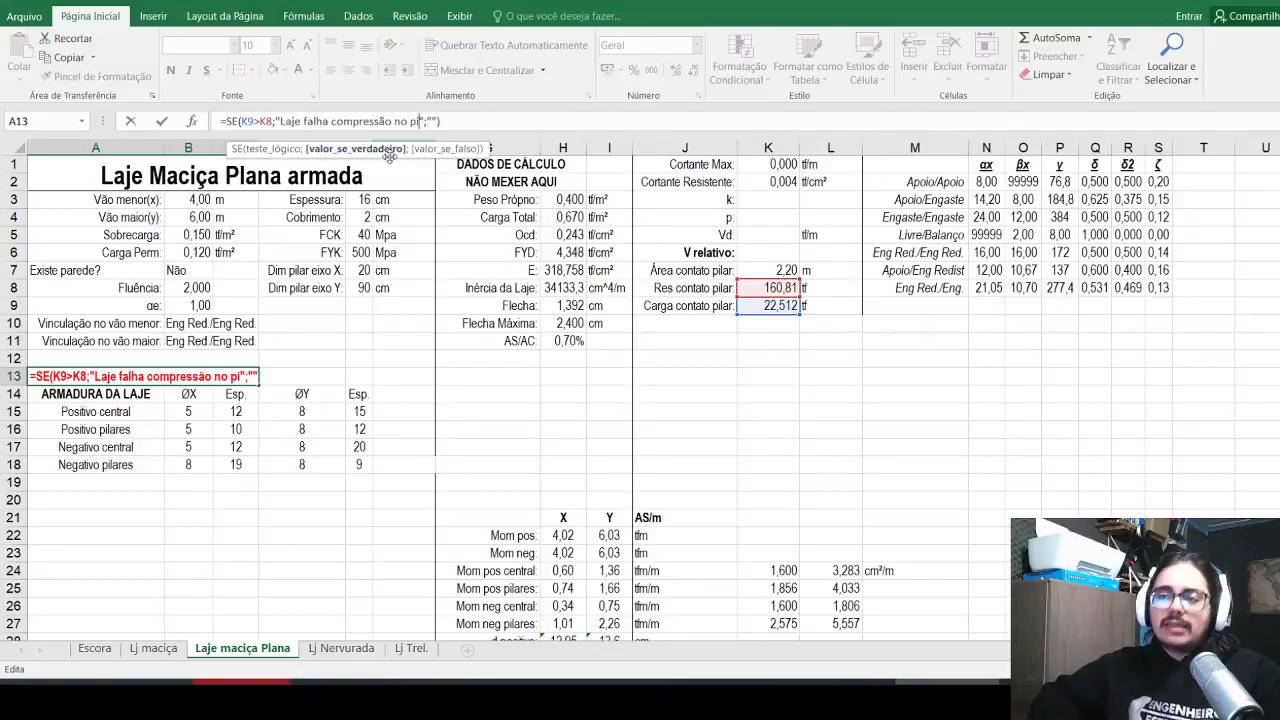
{"action": "key", "text": "Return"}
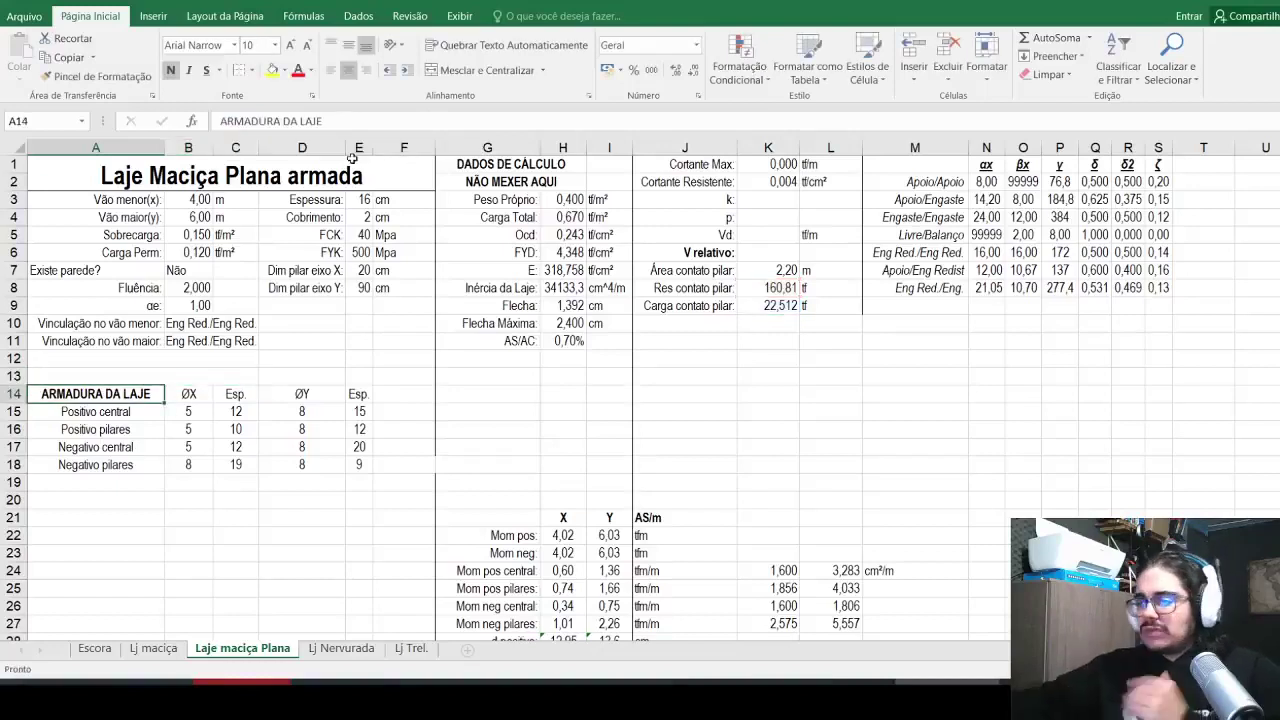
Step: Move the ARMADURA DA LAJE table from A14:E18 down to A20:E24
{"action": "left_click_drag", "start_coordinate": [97, 395], "coordinate": [362, 465]}
{"action": "key", "text": "ctrl+c"}
{"action": "left_click_drag", "start_coordinate": [188, 482], "coordinate": [132, 497]}
{"action": "key", "text": "ctrl+v"}
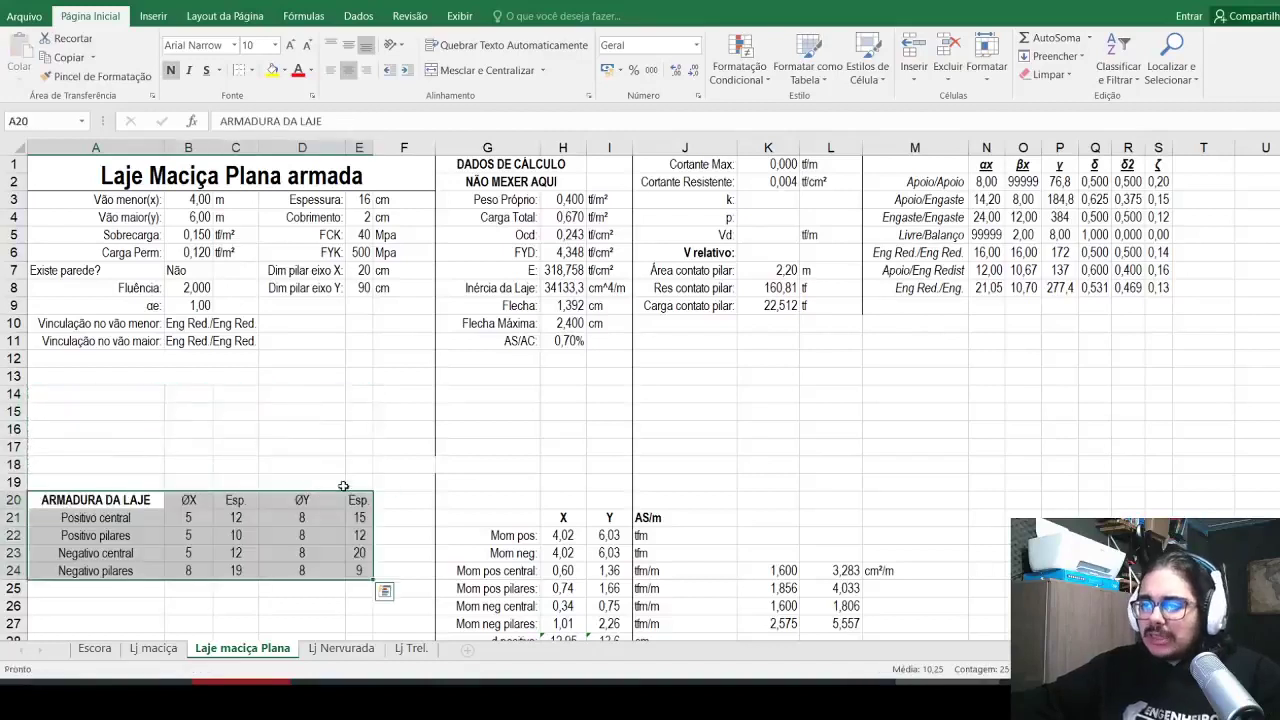
Step: Copy the empty bordered cell F19 onto F18 to close the gap in column F's vertical border
{"action": "left_click", "coordinate": [414, 480]}
{"action": "key", "text": "ctrl+c"}
{"action": "left_click", "coordinate": [409, 470]}
{"action": "key", "text": "ctrl+v"}
{"action": "left_click", "coordinate": [389, 495]}
{"action": "key", "text": "Escape"}
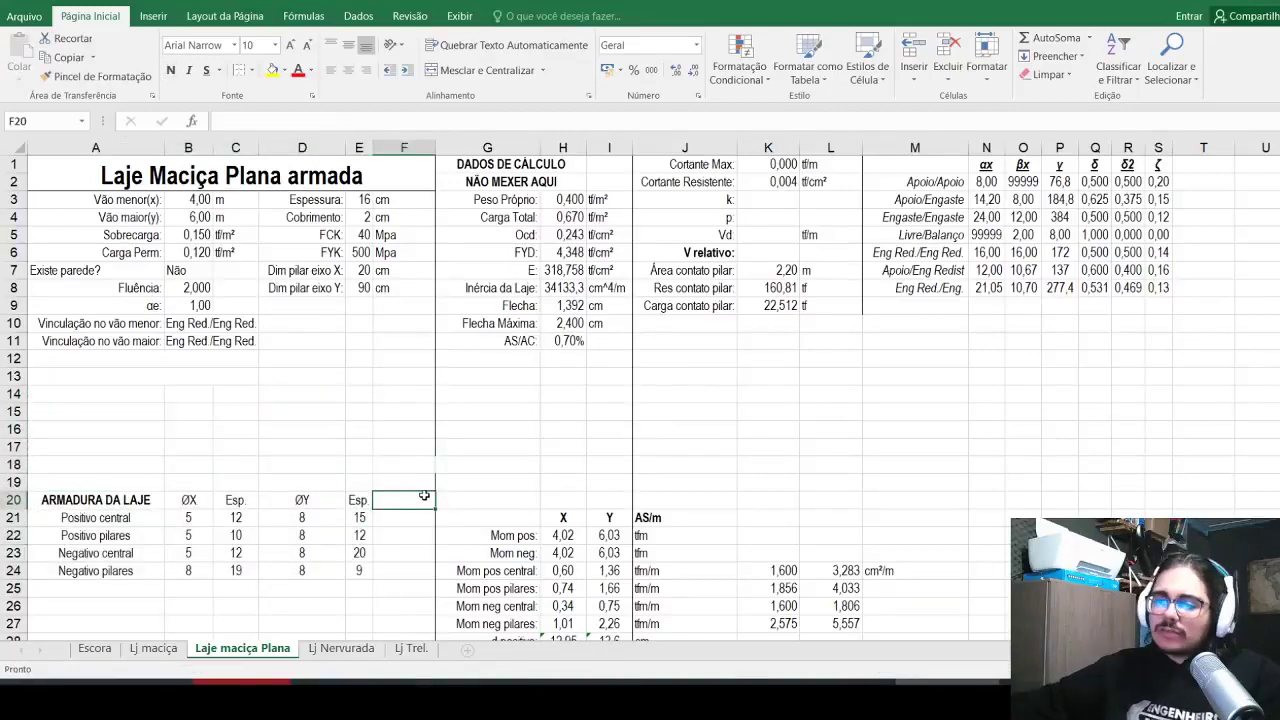
{"action": "left_click_drag", "start_coordinate": [434, 478], "coordinate": [470, 482]}
{"action": "left_click", "coordinate": [399, 501]}
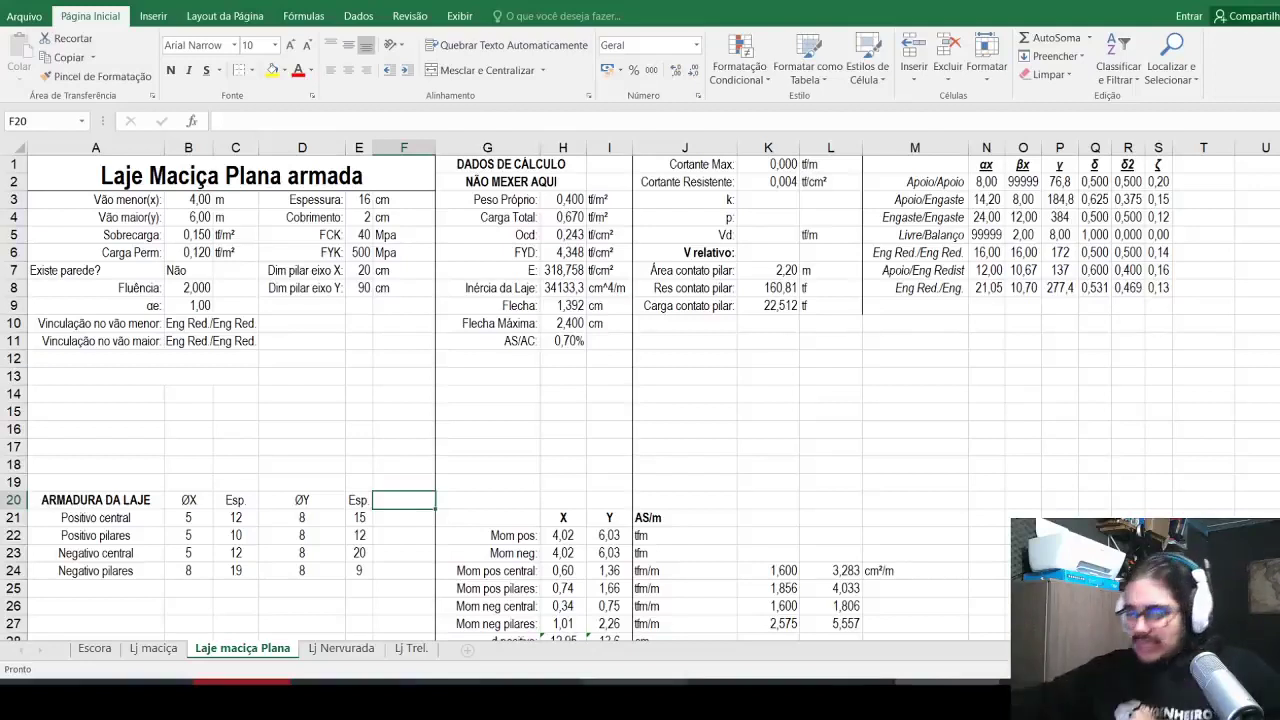
Step: Switch to the NBR 6118:2014 PDF and browse through sections 15 to 19 for the punching shear provisions in 19.5
{"action": "key", "text": "alt+Tab"}
{"action": "key", "text": "alt+Tab"}
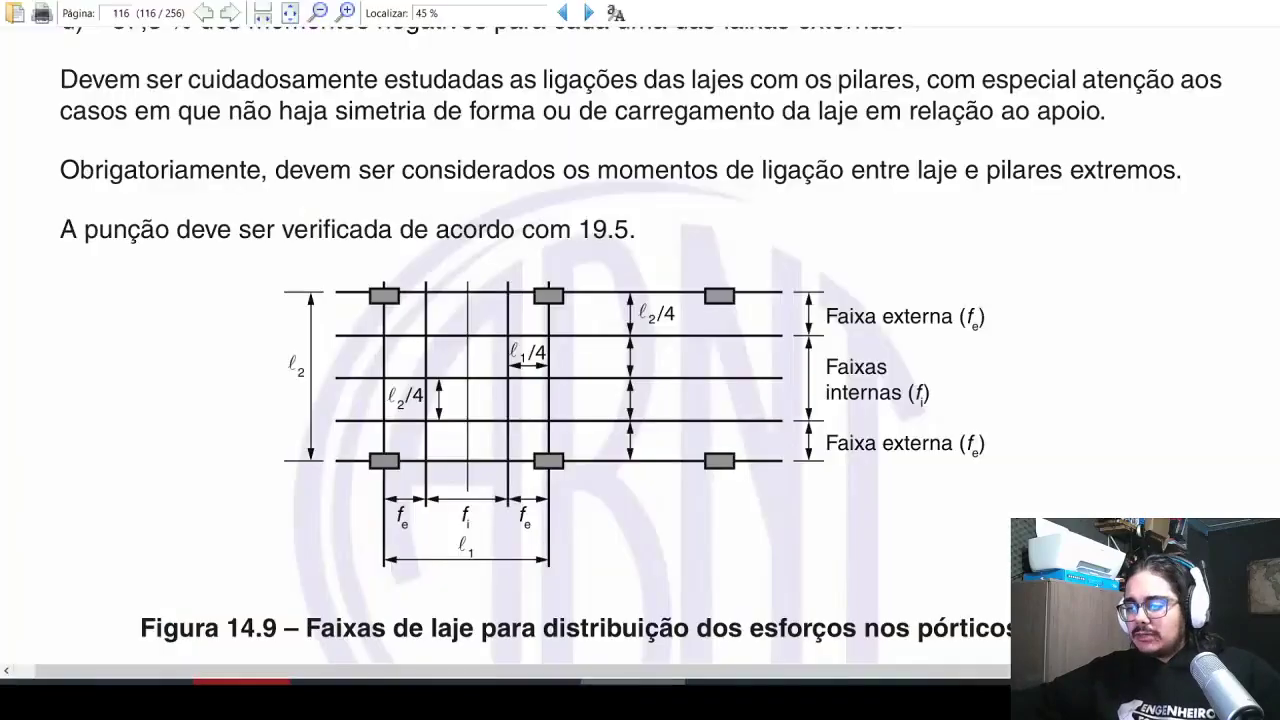
{"action": "scroll", "coordinate": [535, 340], "scroll_direction": "up", "scroll_amount": 3}
{"action": "scroll", "coordinate": [535, 340], "scroll_direction": "down", "scroll_amount": 15}
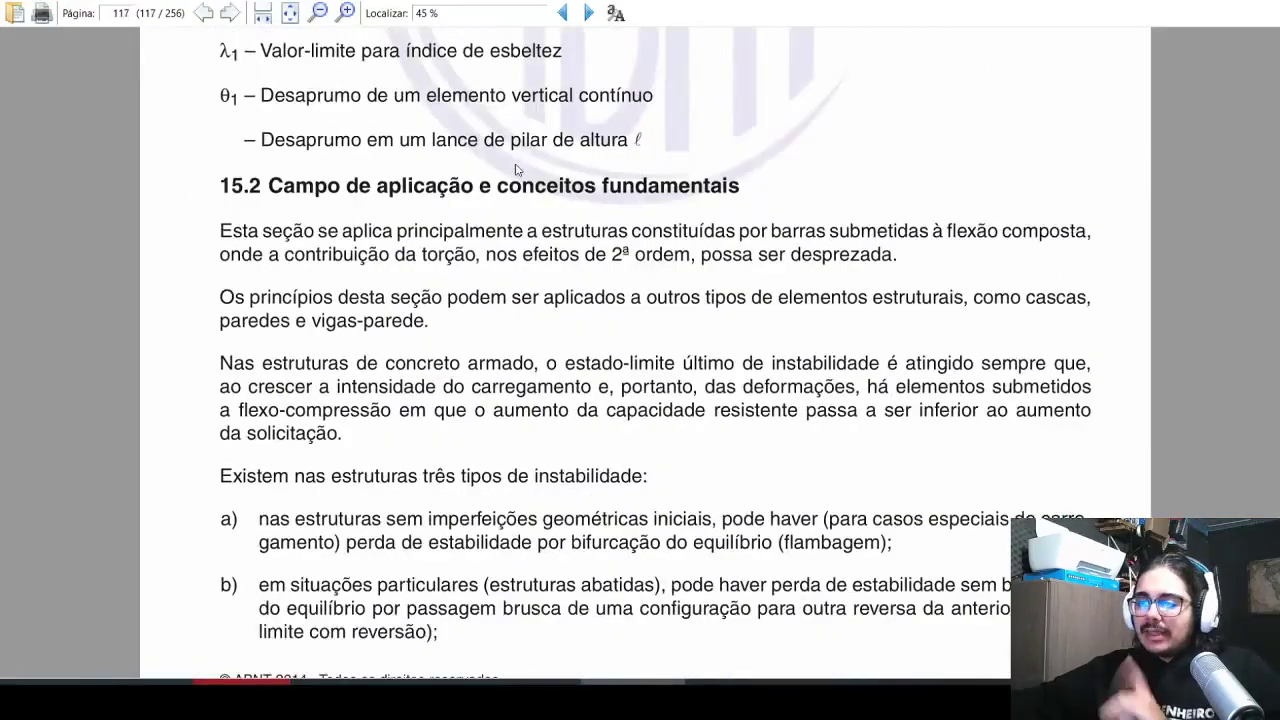
{"action": "scroll", "coordinate": [435, 204], "scroll_direction": "down", "scroll_amount": 20}
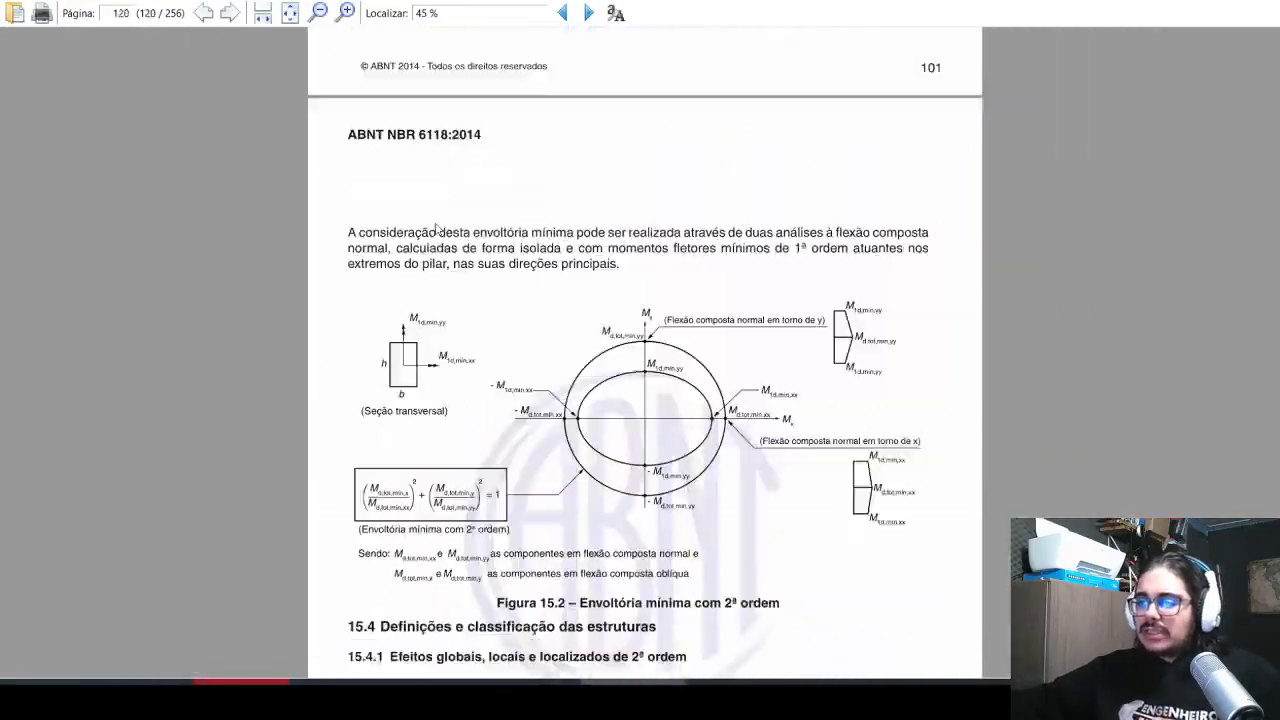
{"action": "scroll", "coordinate": [430, 231], "scroll_direction": "down", "scroll_amount": 20}
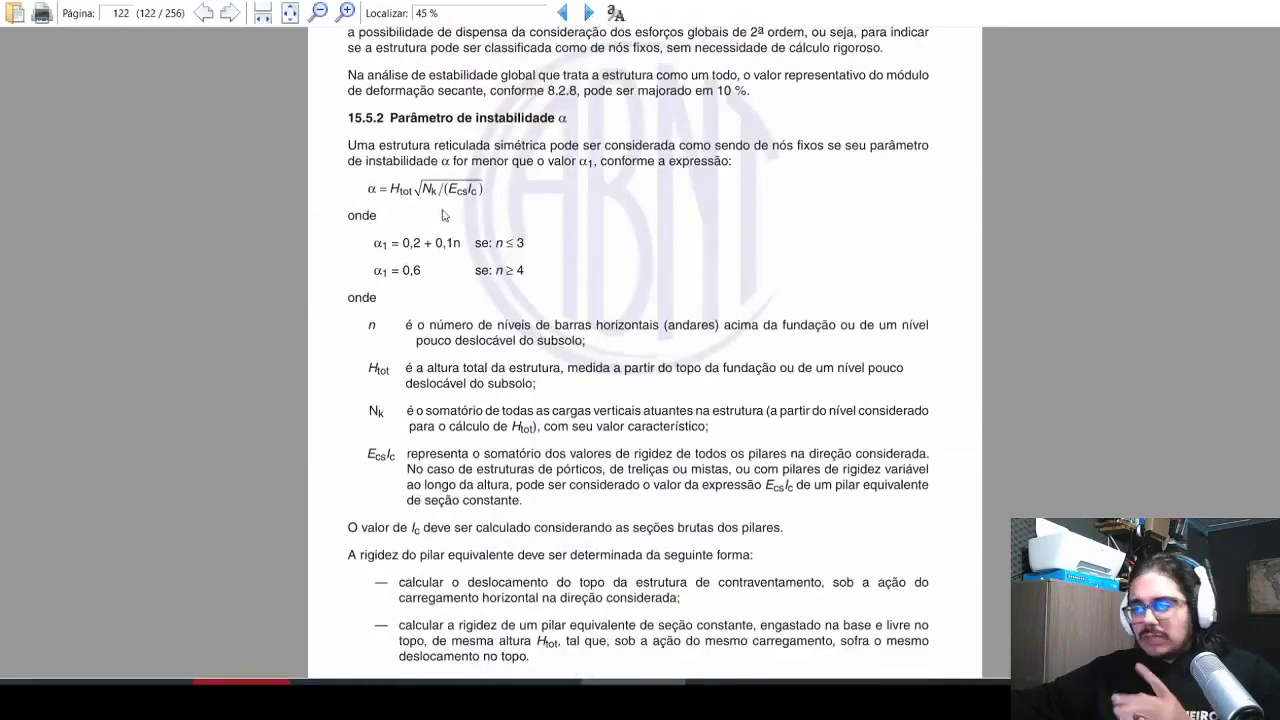
{"action": "scroll", "coordinate": [393, 207], "scroll_direction": "down", "scroll_amount": 20}
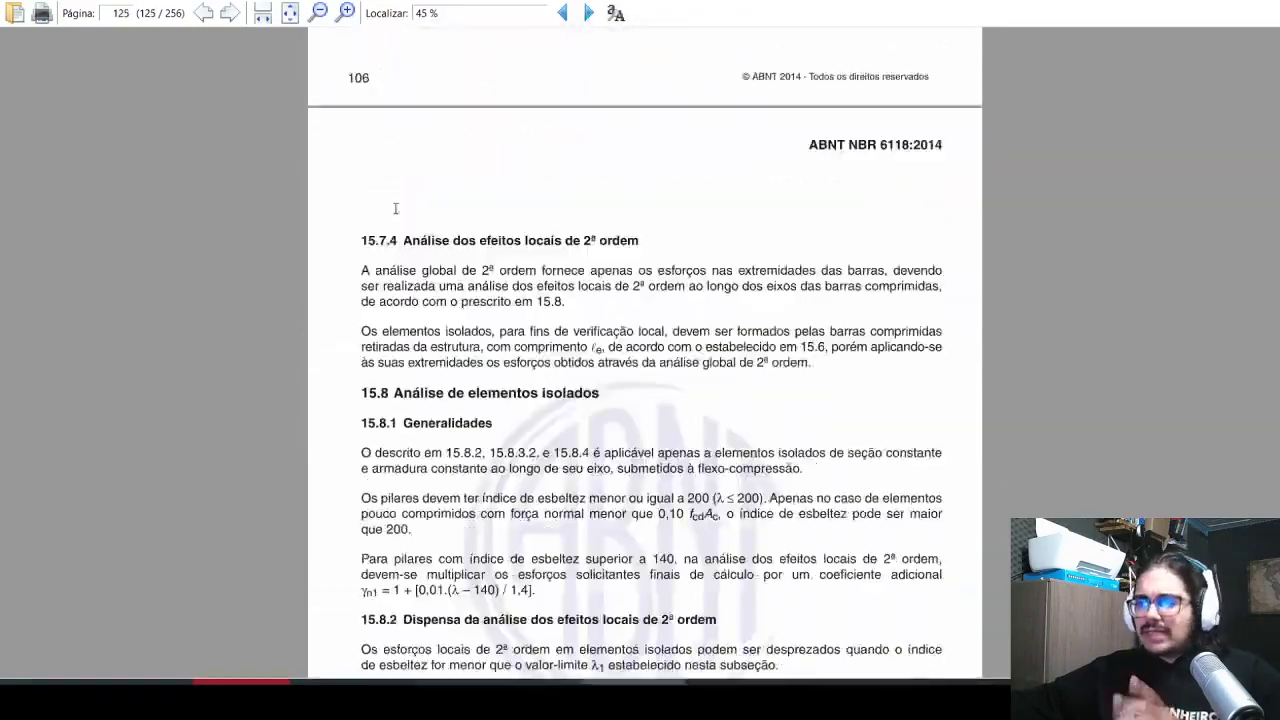
{"action": "scroll", "coordinate": [213, 282], "scroll_direction": "down", "scroll_amount": 5}
{"action": "scroll", "coordinate": [229, 272], "scroll_direction": "up", "scroll_amount": 20}
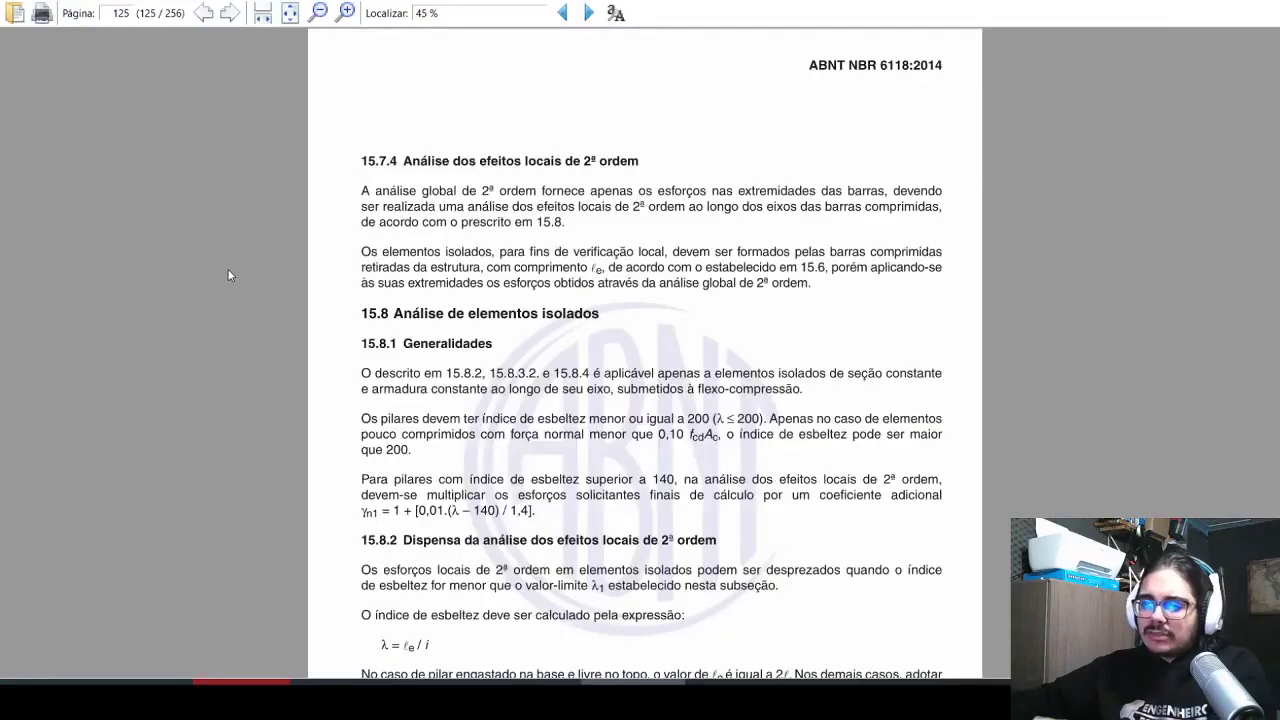
{"action": "scroll", "coordinate": [225, 270], "scroll_direction": "up", "scroll_amount": 20}
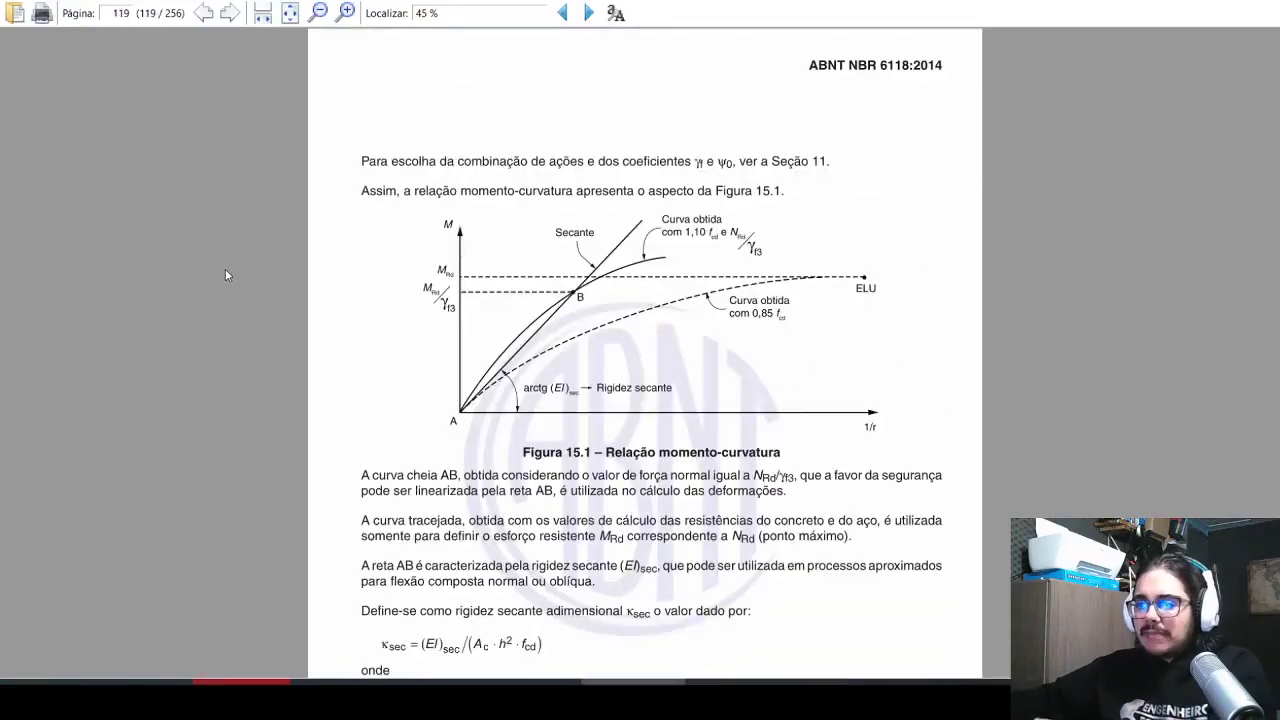
{"action": "scroll", "coordinate": [225, 268], "scroll_direction": "up", "scroll_amount": 10}
{"action": "scroll", "coordinate": [225, 269], "scroll_direction": "down", "scroll_amount": 20}
{"action": "scroll", "coordinate": [225, 275], "scroll_direction": "down", "scroll_amount": 20}
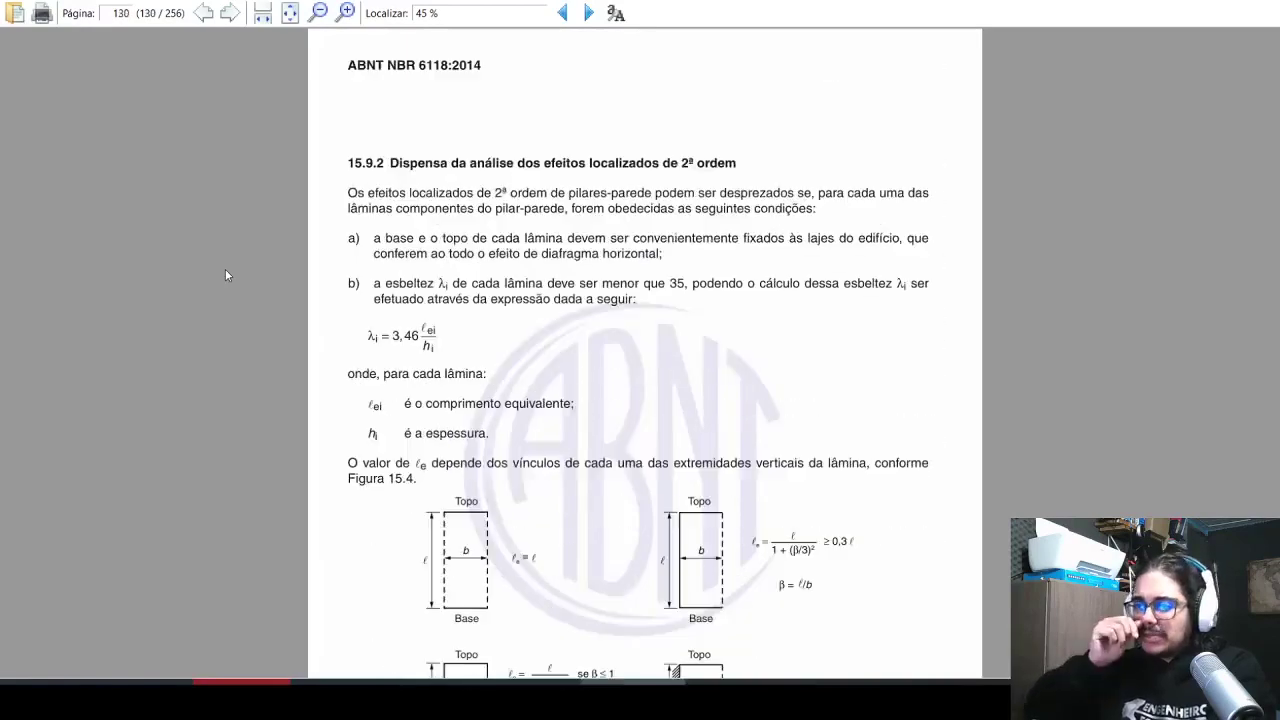
{"action": "scroll", "coordinate": [225, 275], "scroll_direction": "down", "scroll_amount": 20}
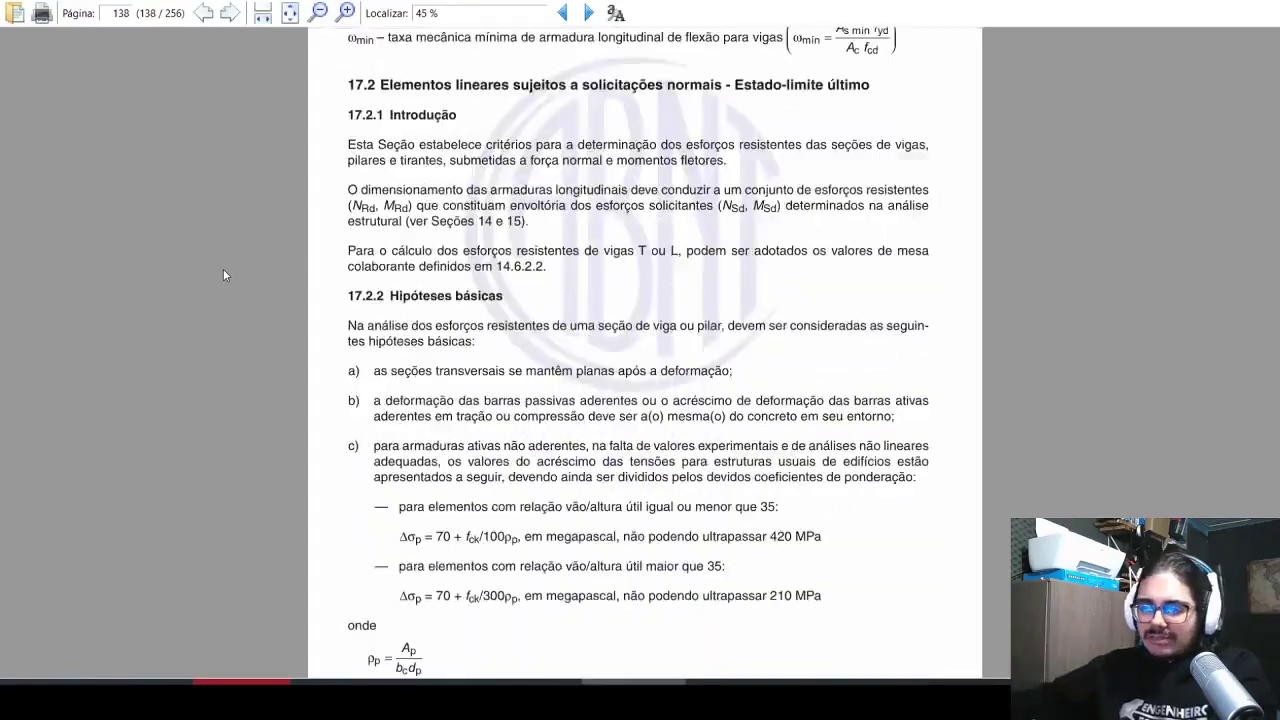
{"action": "scroll", "coordinate": [222, 274], "scroll_direction": "down", "scroll_amount": 20}
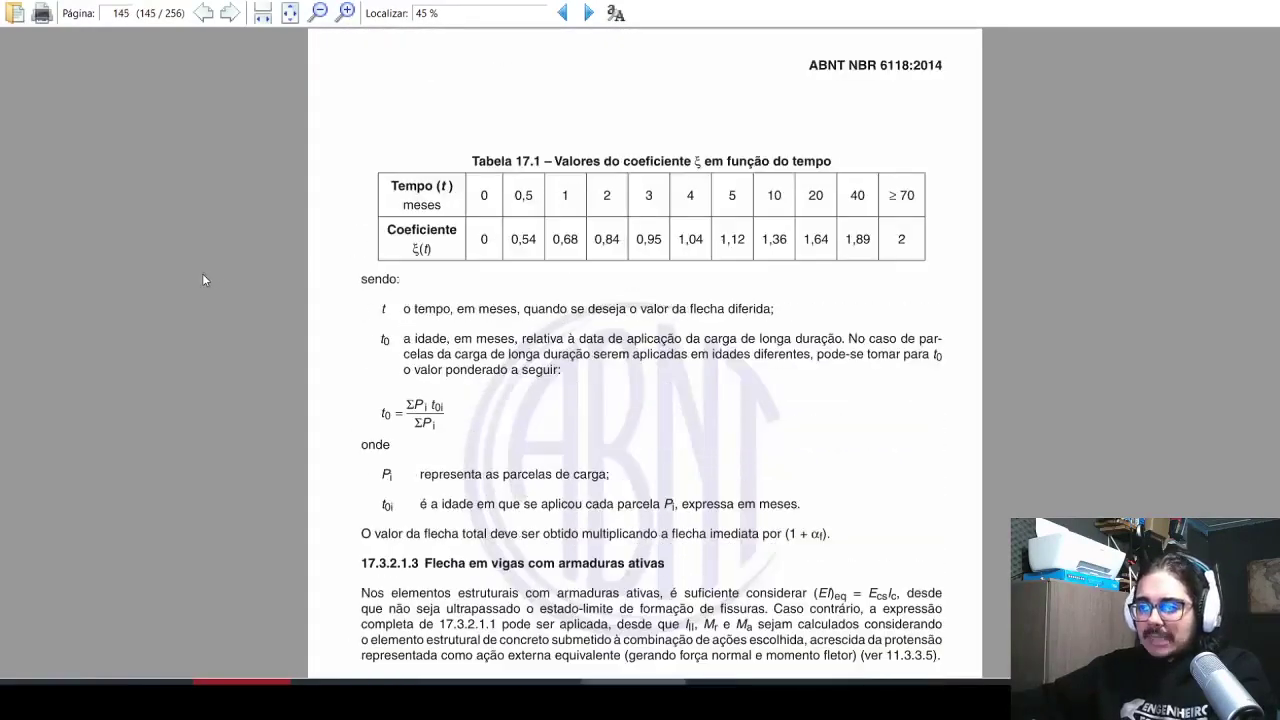
{"action": "scroll", "coordinate": [259, 404], "scroll_direction": "down", "scroll_amount": 20}
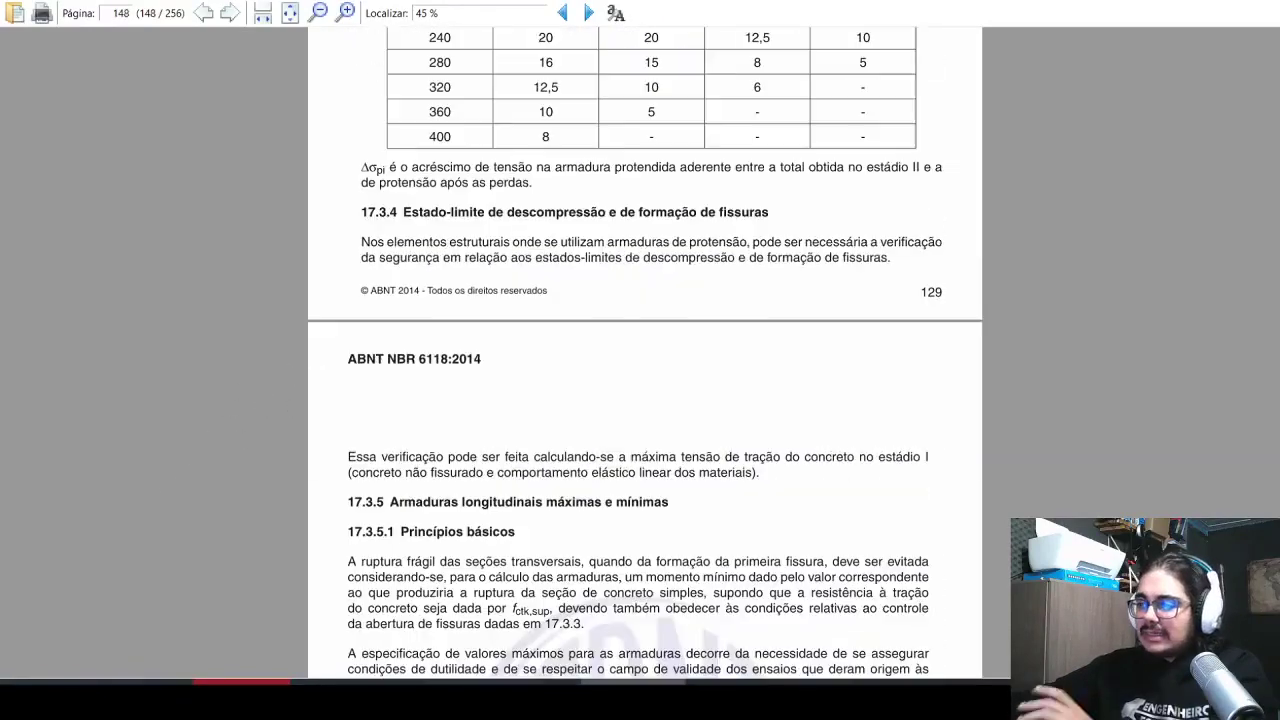
{"action": "scroll", "coordinate": [645, 350], "scroll_direction": "down", "scroll_amount": 20}
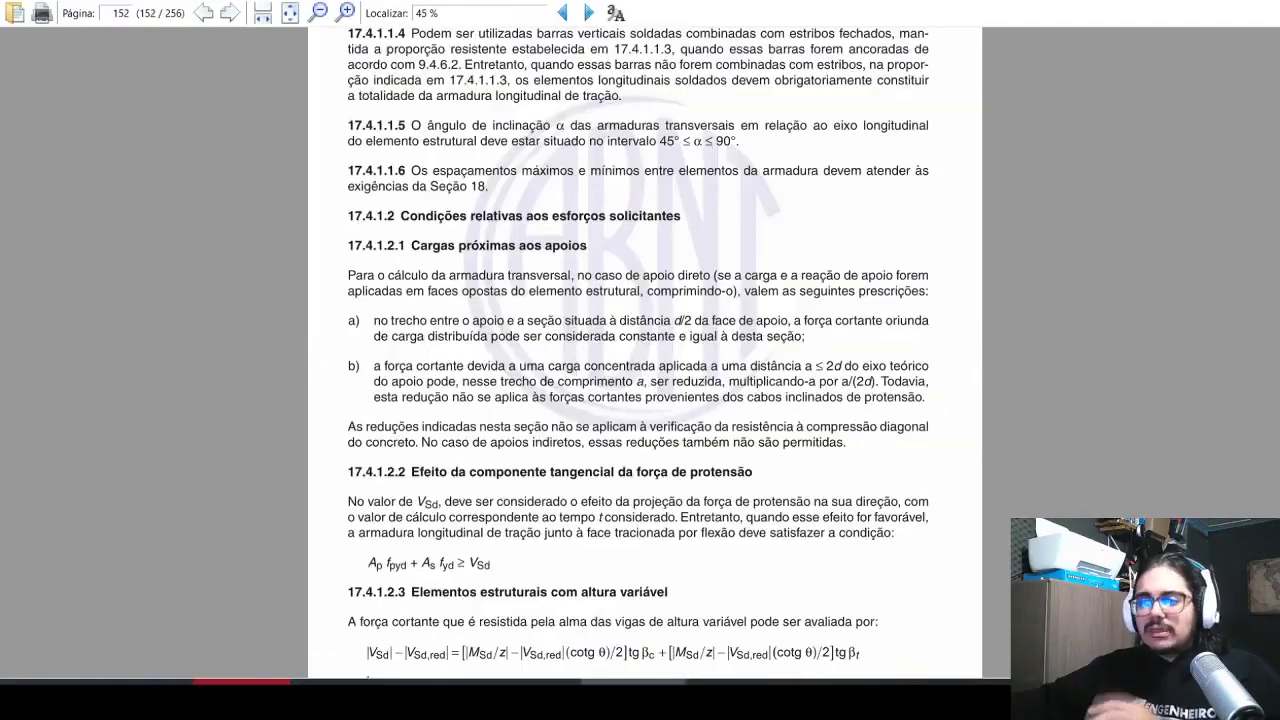
{"action": "scroll", "coordinate": [645, 350], "scroll_direction": "down", "scroll_amount": 20}
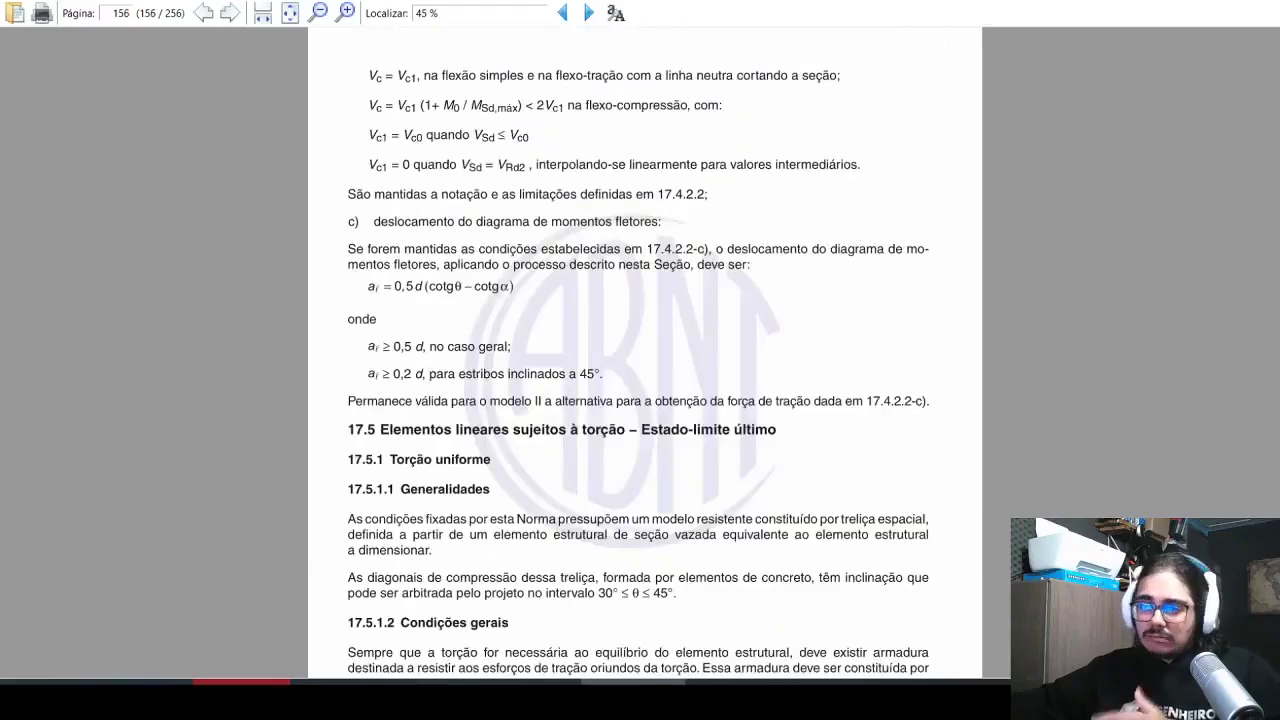
{"action": "scroll", "coordinate": [645, 350], "scroll_direction": "down", "scroll_amount": 20}
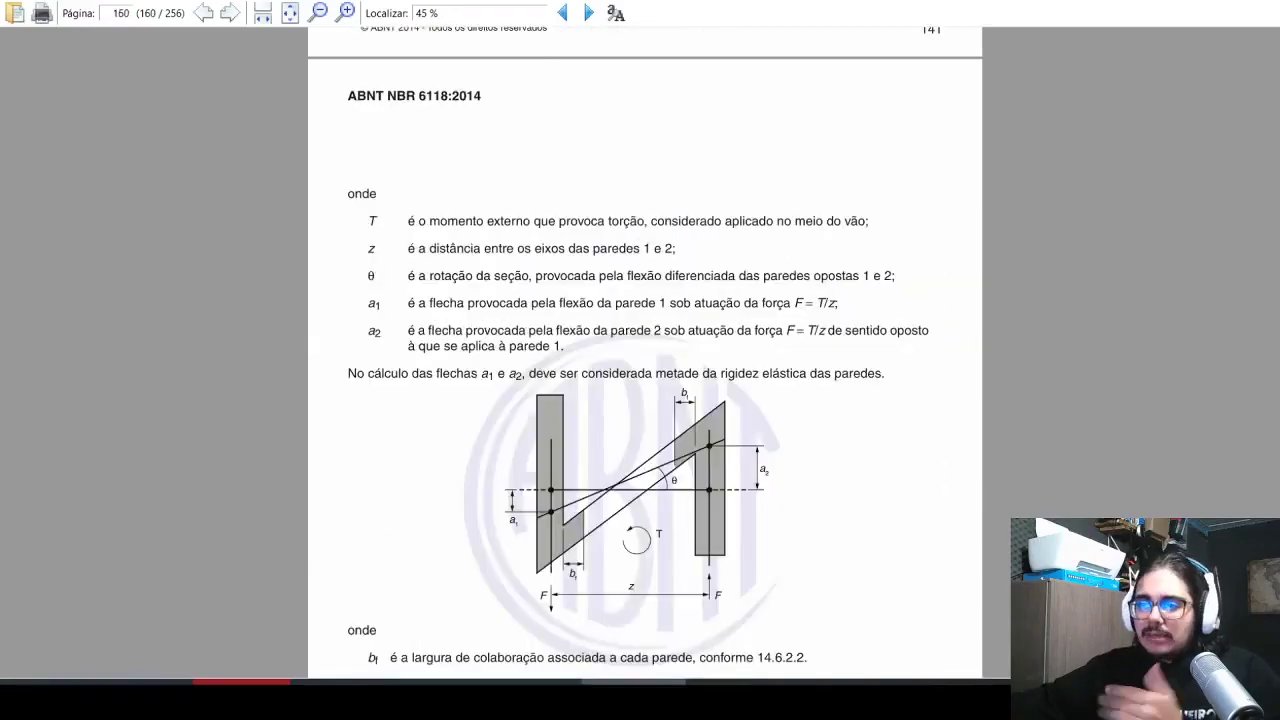
{"action": "scroll", "coordinate": [645, 350], "scroll_direction": "down", "scroll_amount": 20}
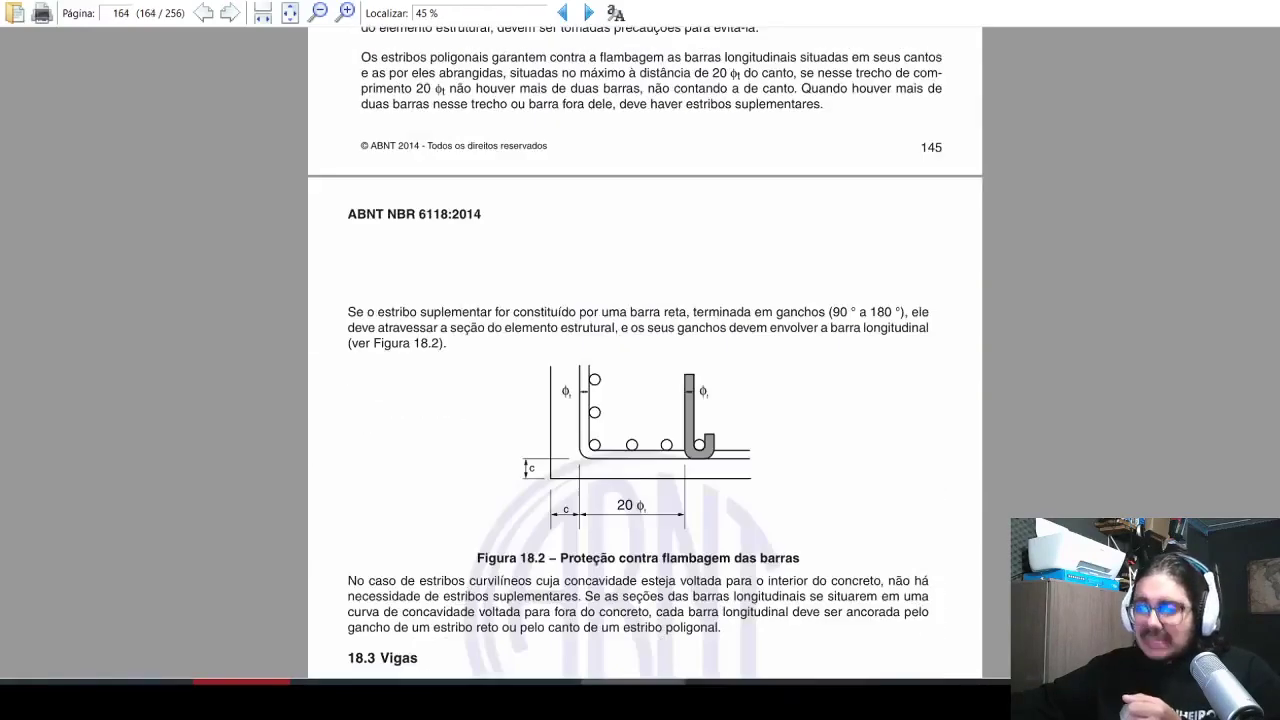
{"action": "scroll", "coordinate": [645, 350], "scroll_direction": "down", "scroll_amount": 20}
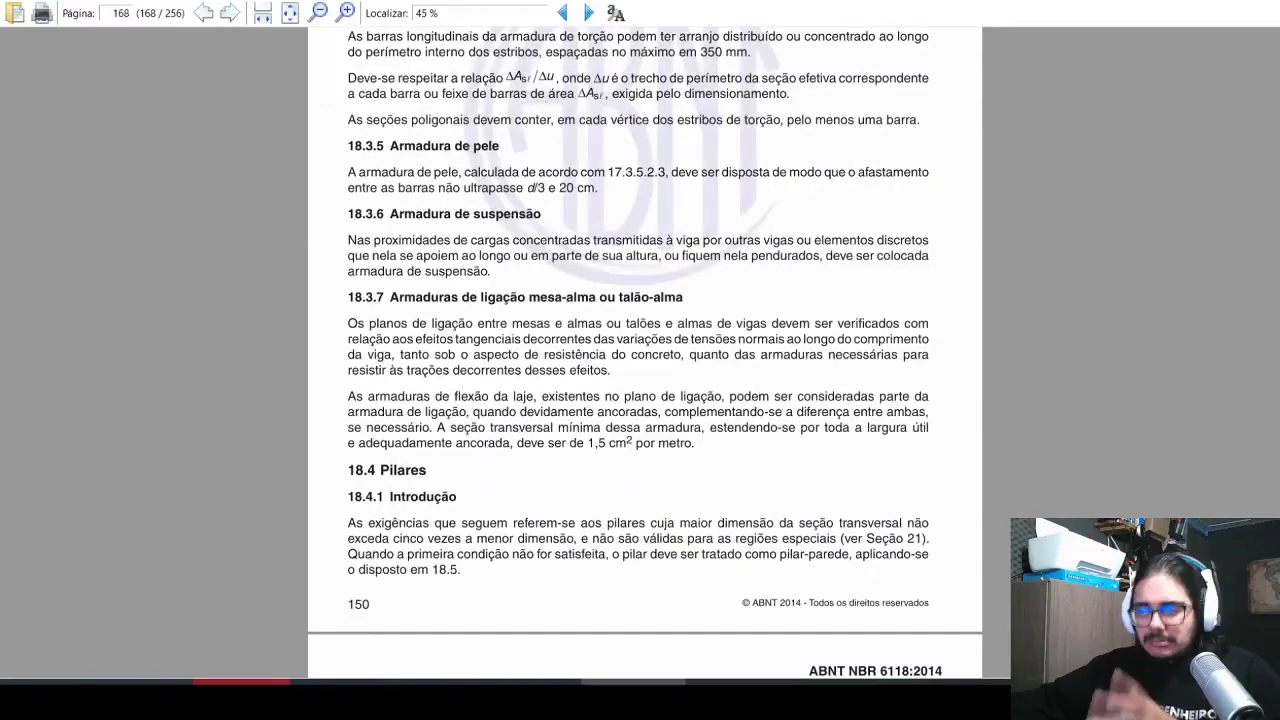
{"action": "scroll", "coordinate": [645, 350], "scroll_direction": "down", "scroll_amount": 20}
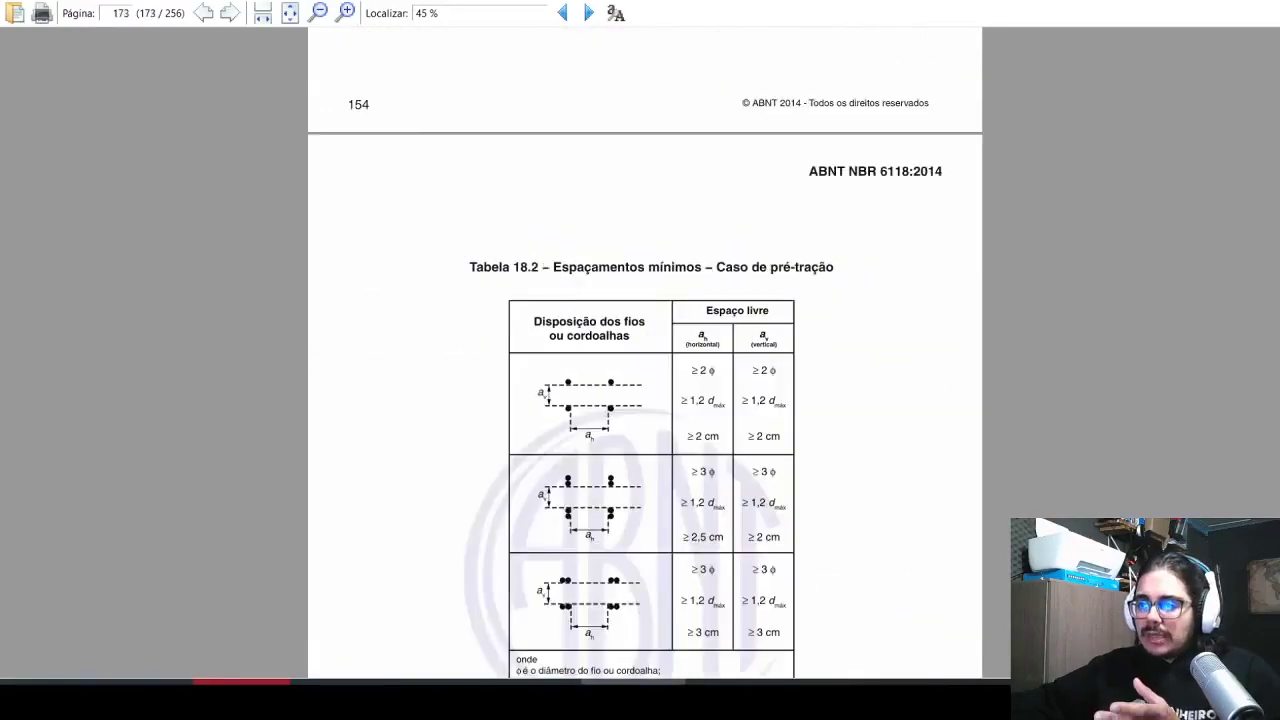
{"action": "scroll", "coordinate": [645, 350], "scroll_direction": "down", "scroll_amount": 20}
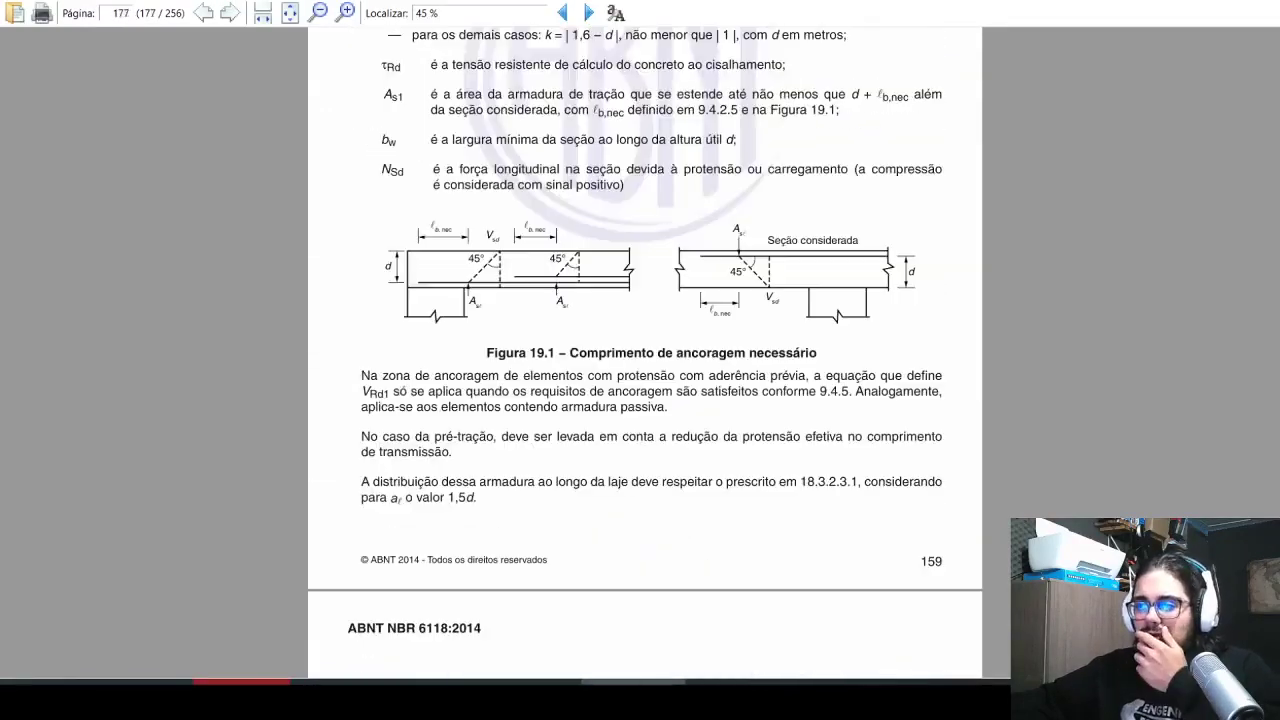
{"action": "scroll", "coordinate": [768, 357], "scroll_direction": "down", "scroll_amount": 10}
{"action": "scroll", "coordinate": [768, 357], "scroll_direction": "up", "scroll_amount": 3}
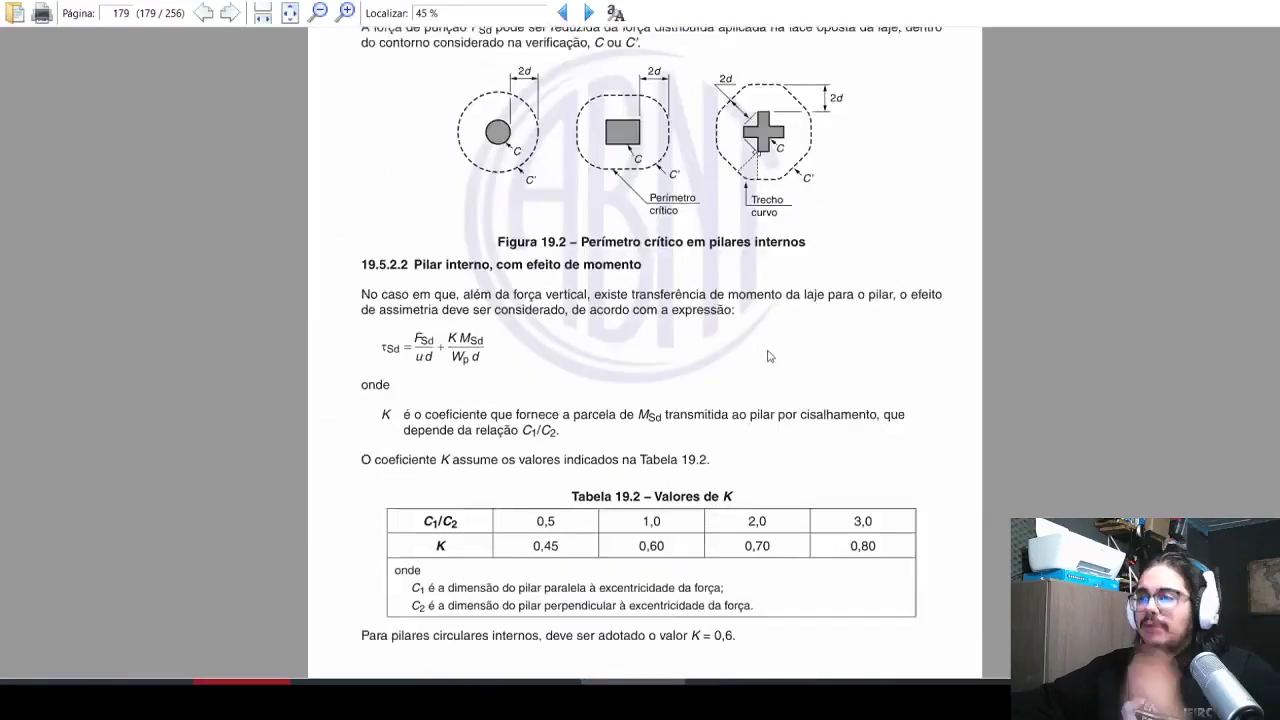
Step: Examine the critical perimeters C and C' for internal columns in Figura 19.2 up close
{"action": "left_click", "coordinate": [263, 13]}
{"action": "scroll", "coordinate": [240, 260], "scroll_direction": "up", "scroll_amount": 3}
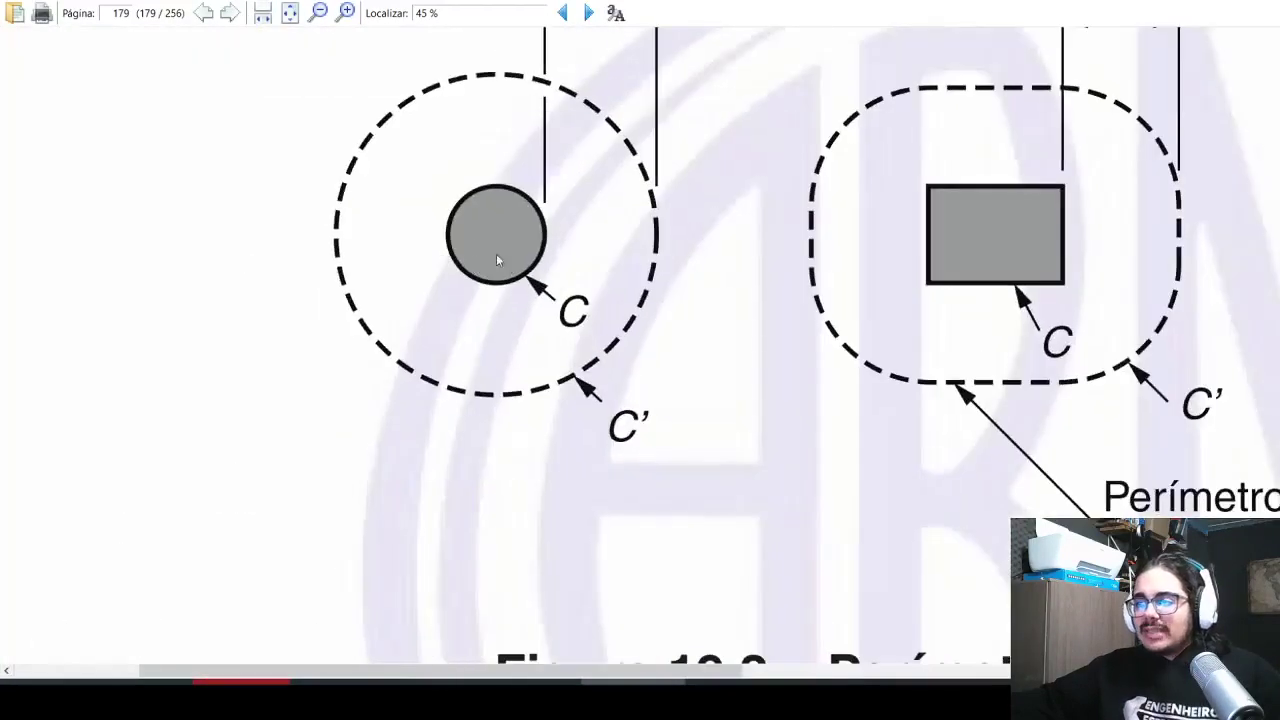
{"action": "scroll", "coordinate": [677, 243], "scroll_direction": "right", "scroll_amount": 6}
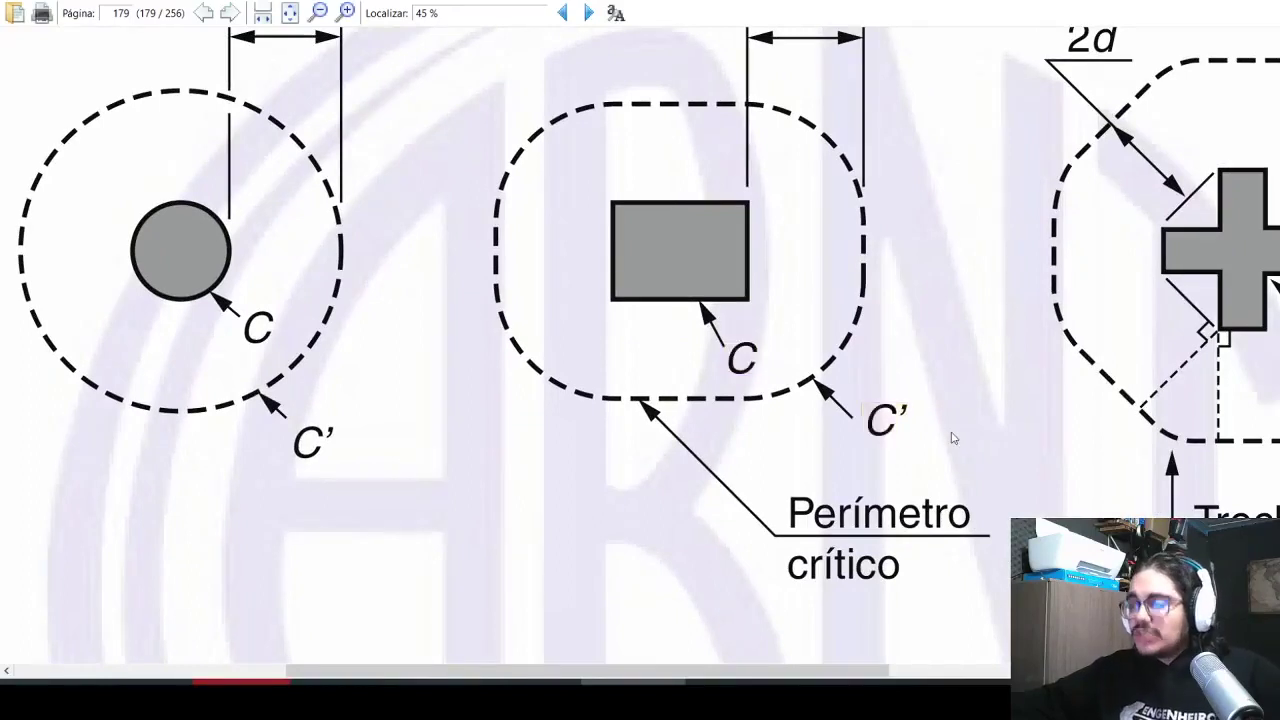
{"action": "scroll", "coordinate": [600, 363], "scroll_direction": "down", "scroll_amount": 4}
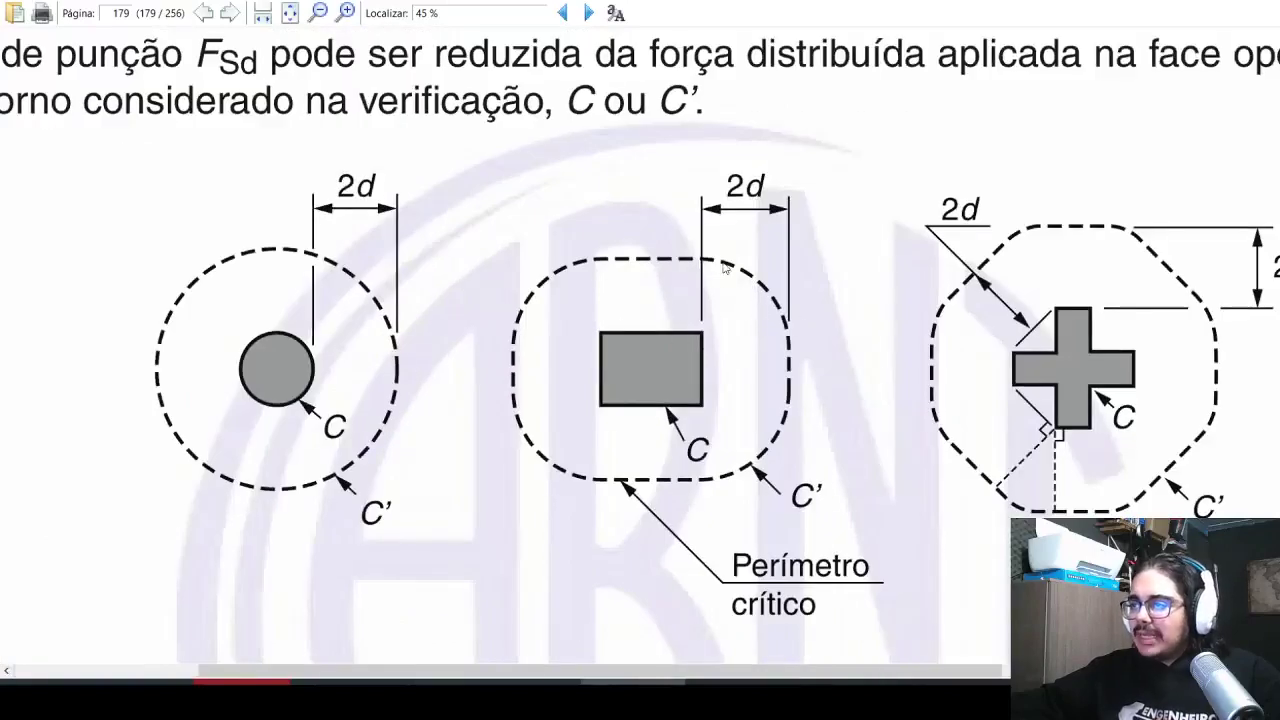
{"action": "key", "text": "alt+Tab"}
{"action": "key", "text": "alt+Tab"}
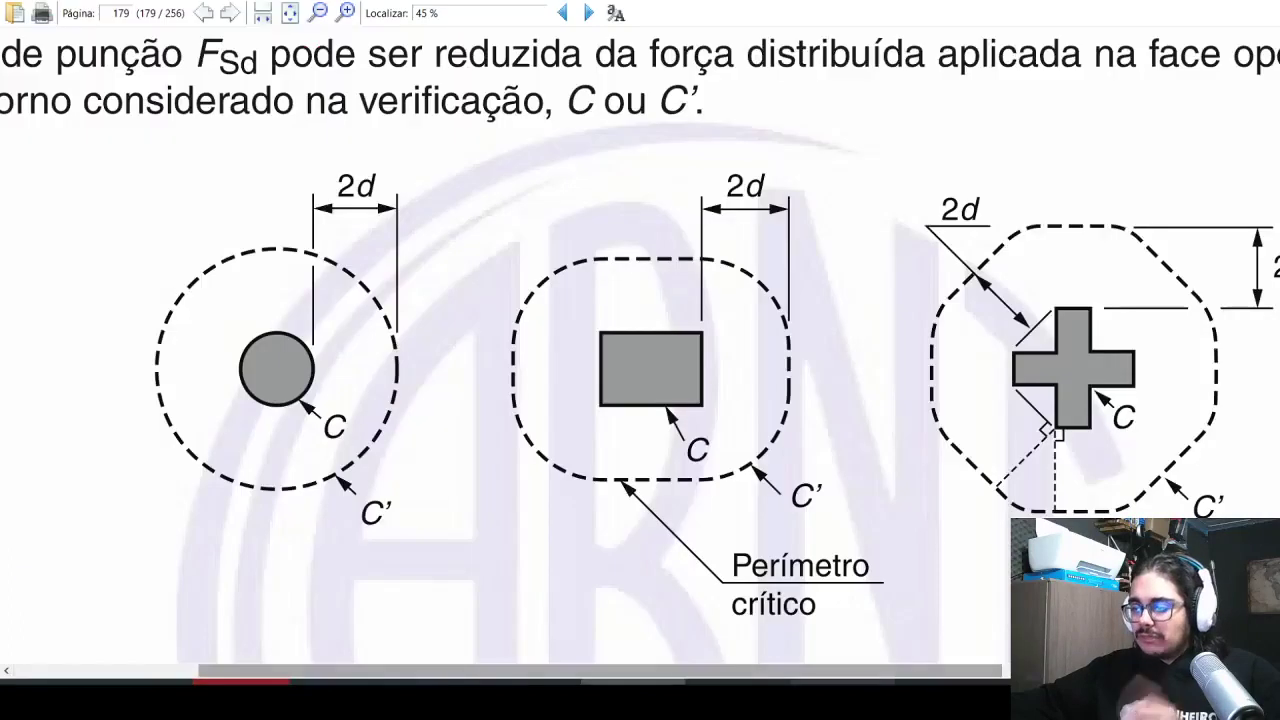
Step: Switch back to the Laje maciça Plana sheet in Excel and label cell J10 "D médio:"
{"action": "key", "text": "alt+Tab"}
{"action": "left_click", "coordinate": [702, 328]}
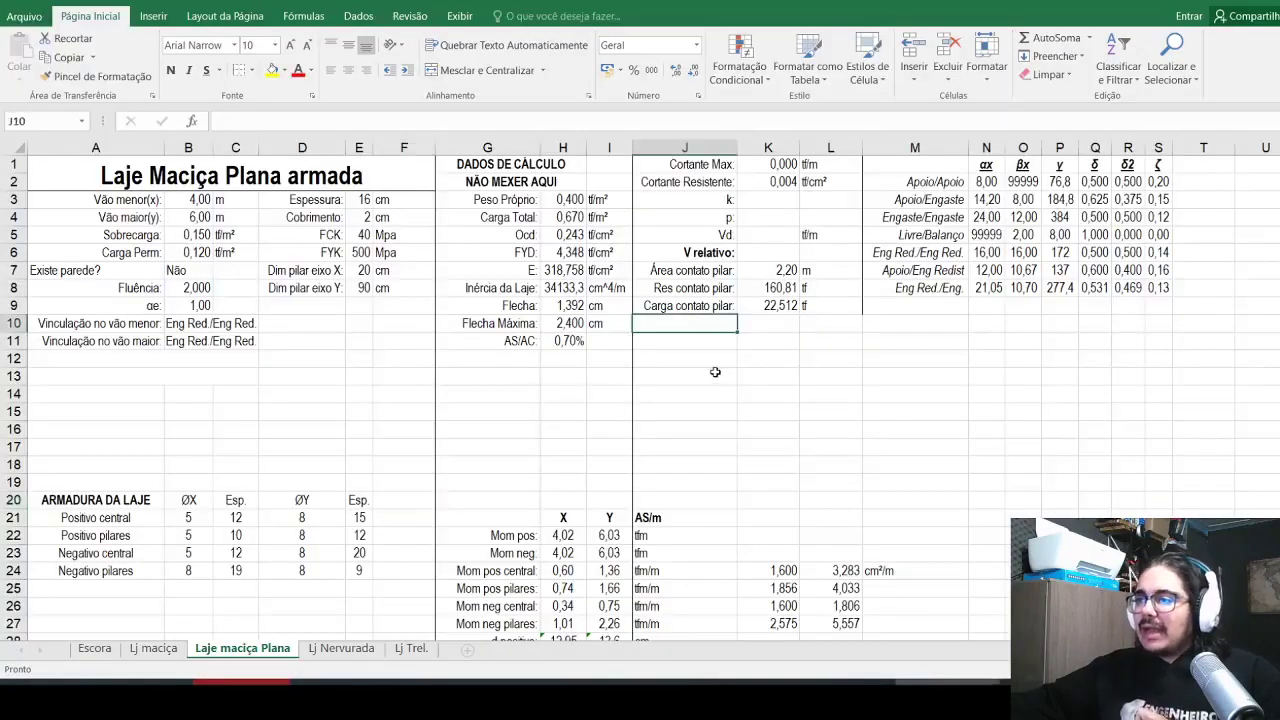
{"action": "scroll", "coordinate": [690, 345], "scroll_direction": "down", "scroll_amount": 1}
{"action": "key", "text": "ctrl+minus"}
{"action": "key", "text": "Escape"}
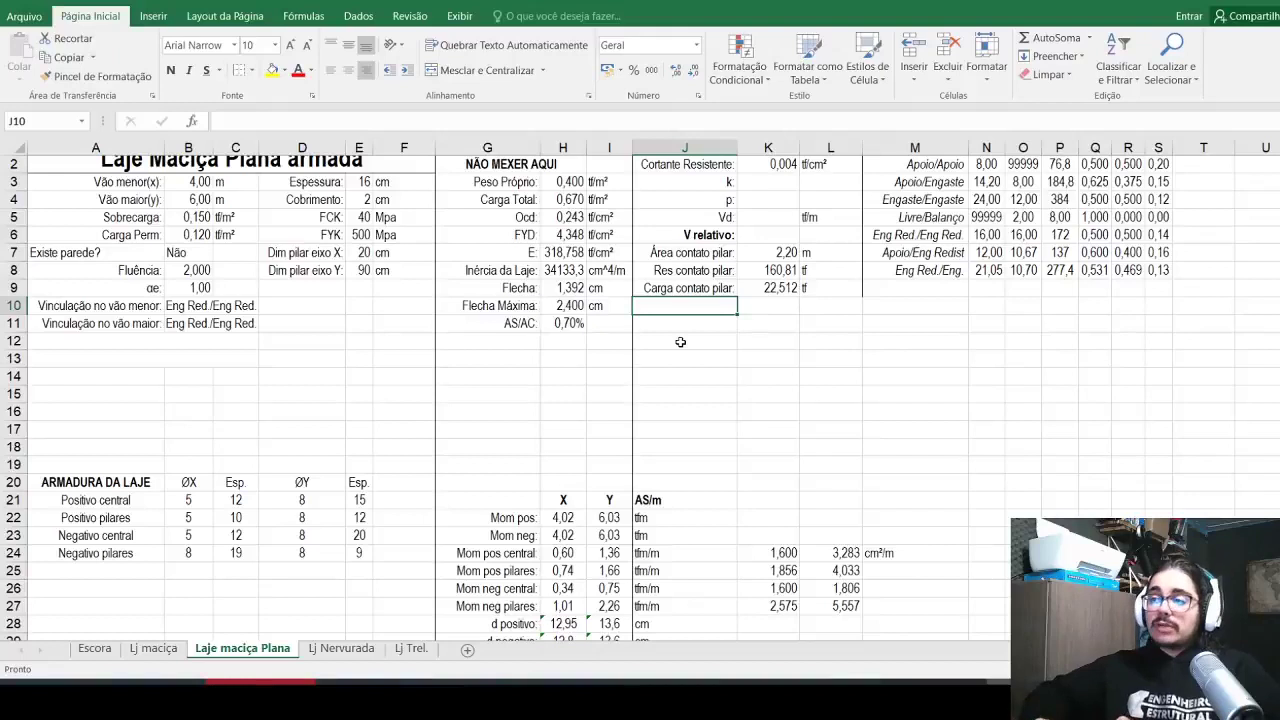
{"action": "type", "text": "D médio:"}
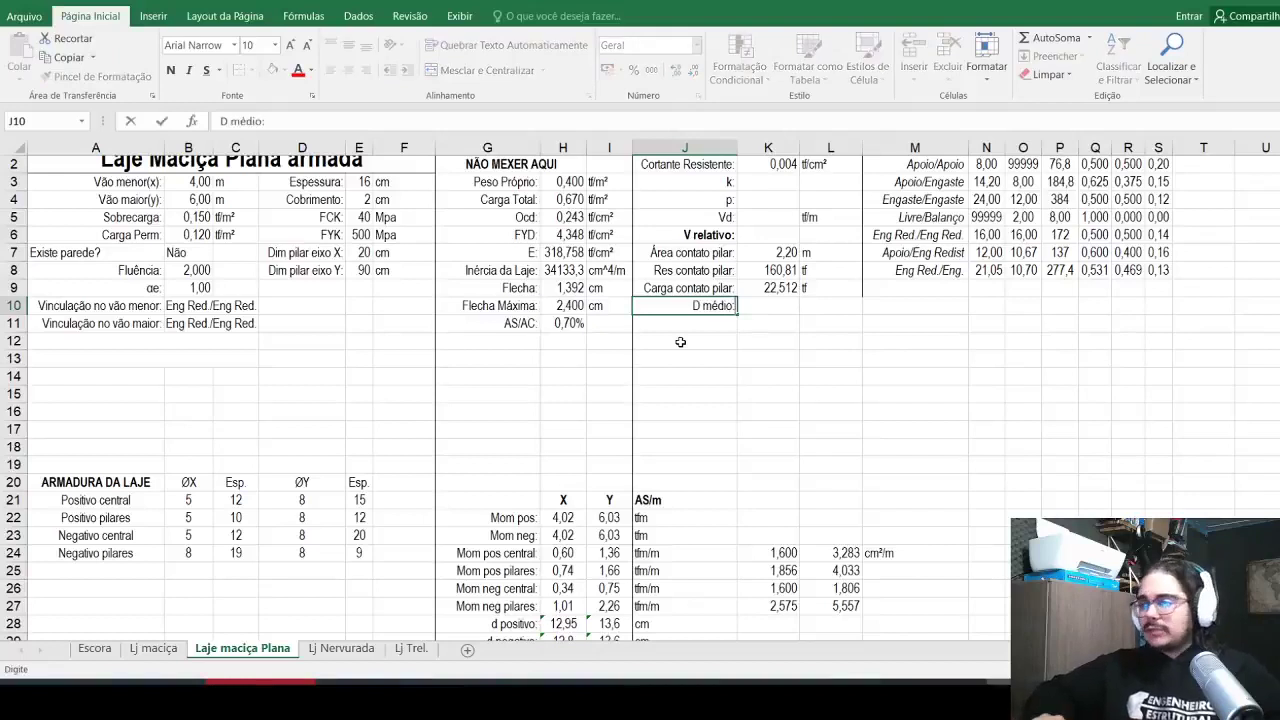
Step: Calculate D médio in K10 with the formula =H28/2+I28/2, averaging the positive effective depths in X and Y
{"action": "key", "text": "Tab"}
{"action": "type", "text": "="}
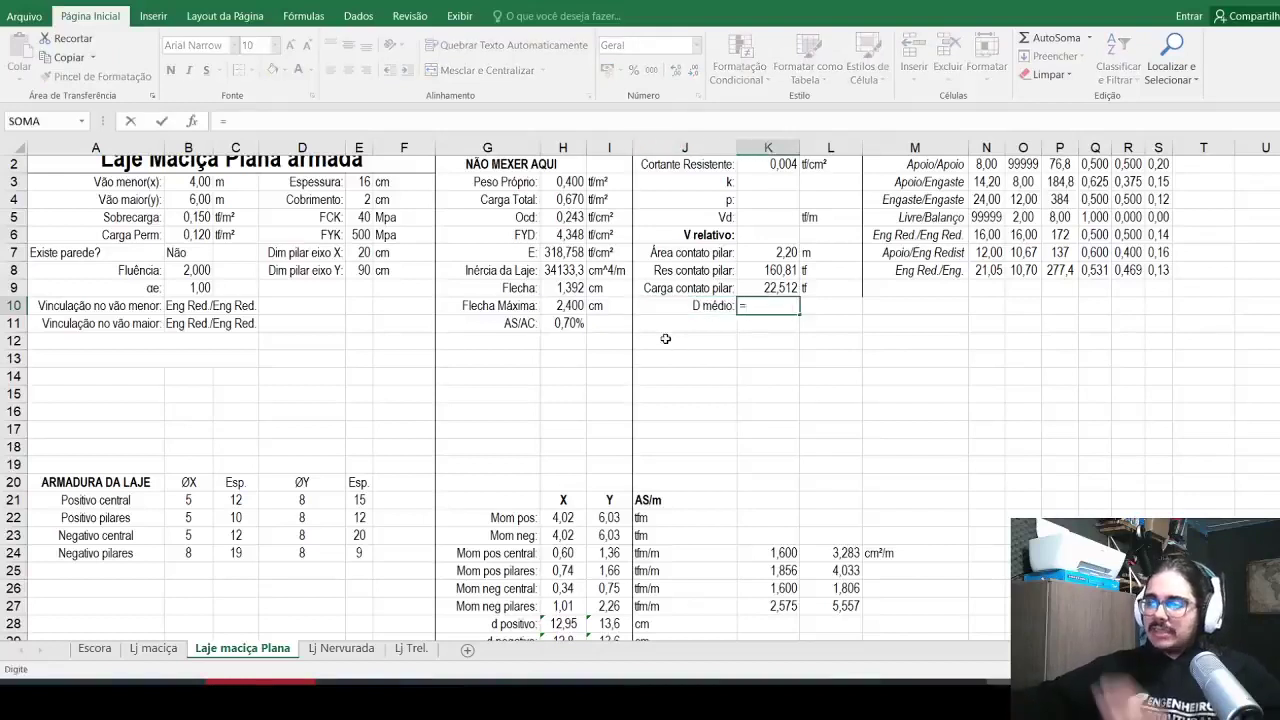
{"action": "scroll", "coordinate": [610, 441], "scroll_direction": "down", "scroll_amount": 1}
{"action": "left_click", "coordinate": [554, 585]}
{"action": "type", "text": "/2+"}
{"action": "left_click", "coordinate": [609, 590]}
{"action": "type", "text": "/2"}
{"action": "key", "text": "Return"}
{"action": "key", "text": "Left"}
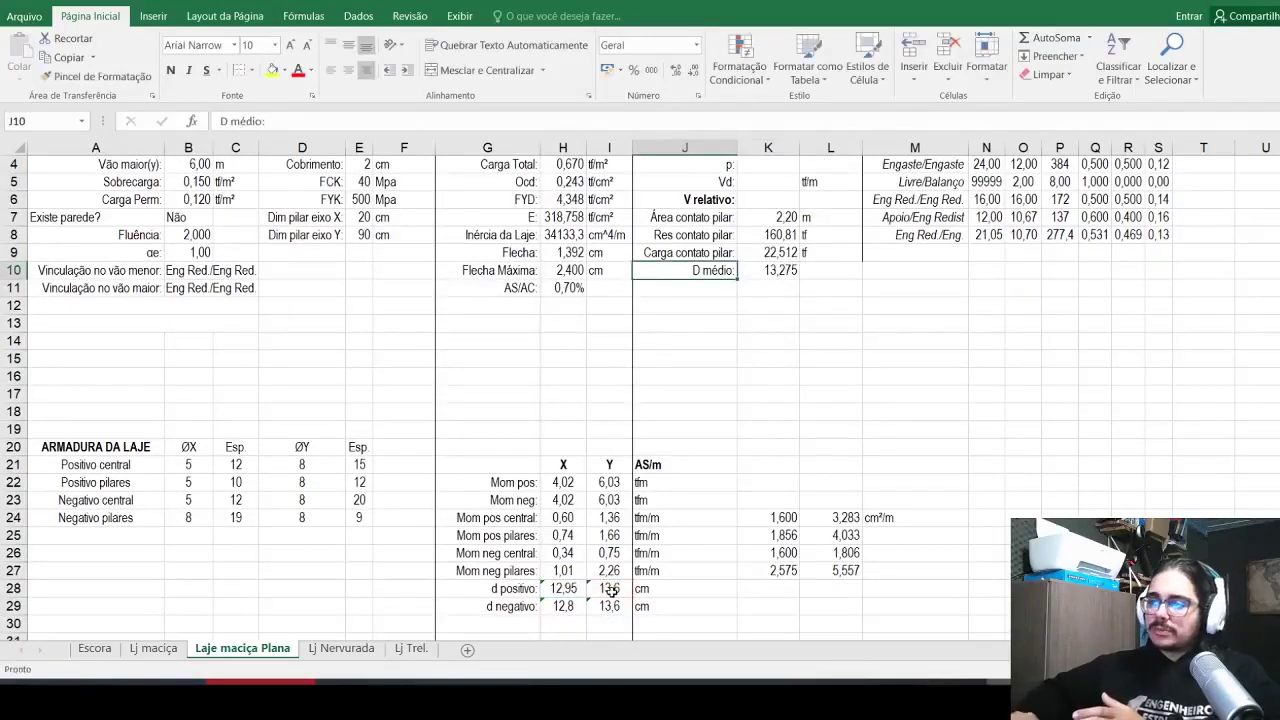
Step: Enter the unit "cm" in L10 beside the D médio value
{"action": "key", "text": "Right"}
{"action": "key", "text": "Right"}
{"action": "type", "text": "cm"}
{"action": "key", "text": "Return"}
{"action": "scroll", "coordinate": [775, 342], "scroll_direction": "up", "scroll_amount": 1}
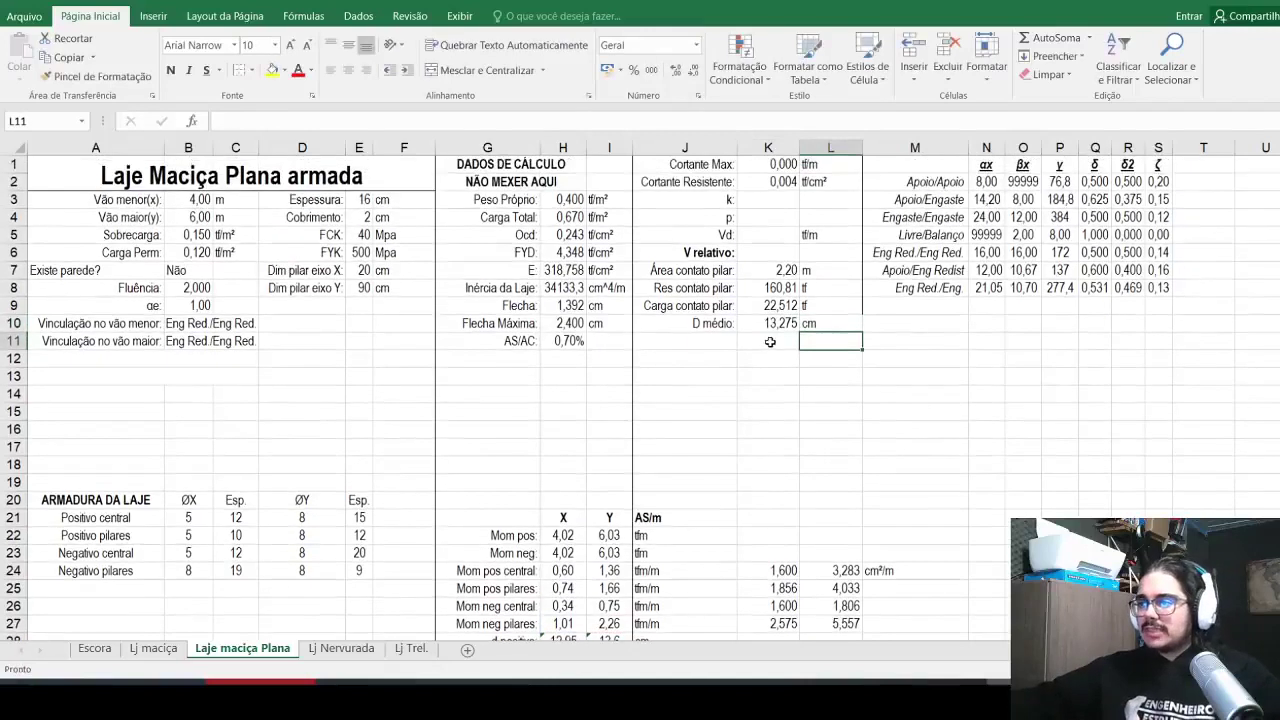
Step: Label cell J11 "trdT:" for the resisting punching stress
{"action": "left_click", "coordinate": [720, 342]}
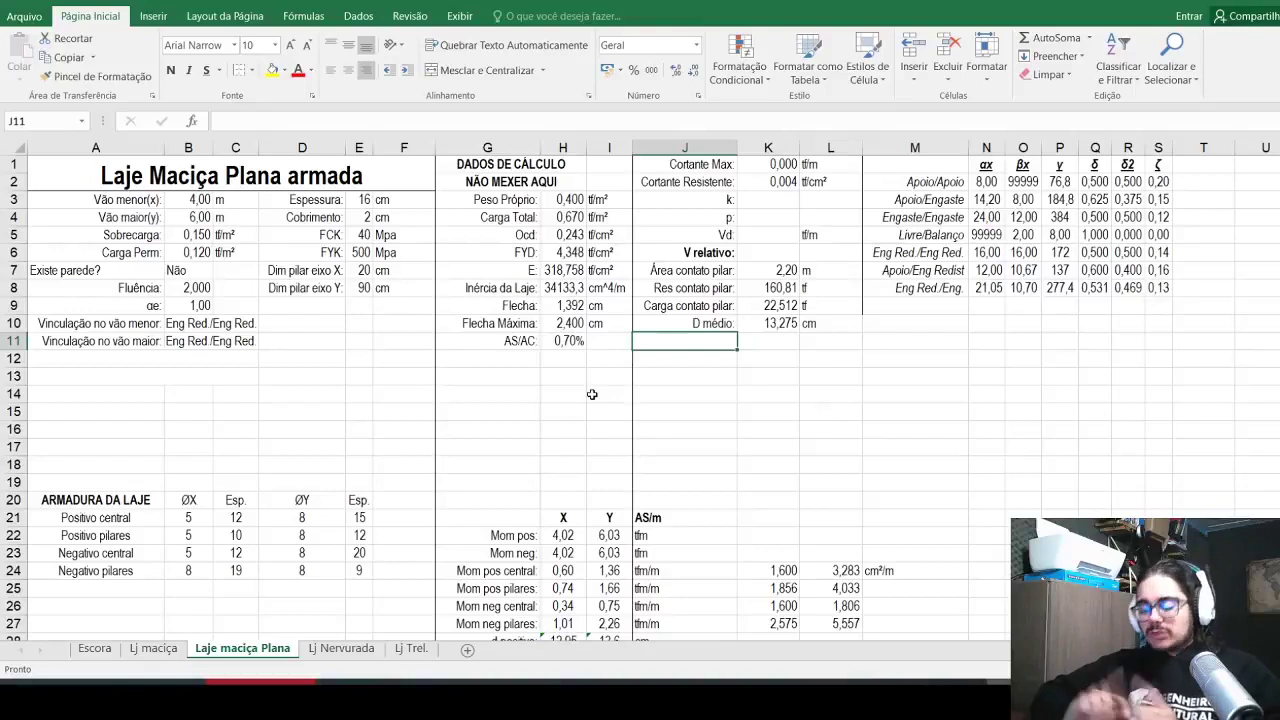
{"action": "type", "text": "trd"}
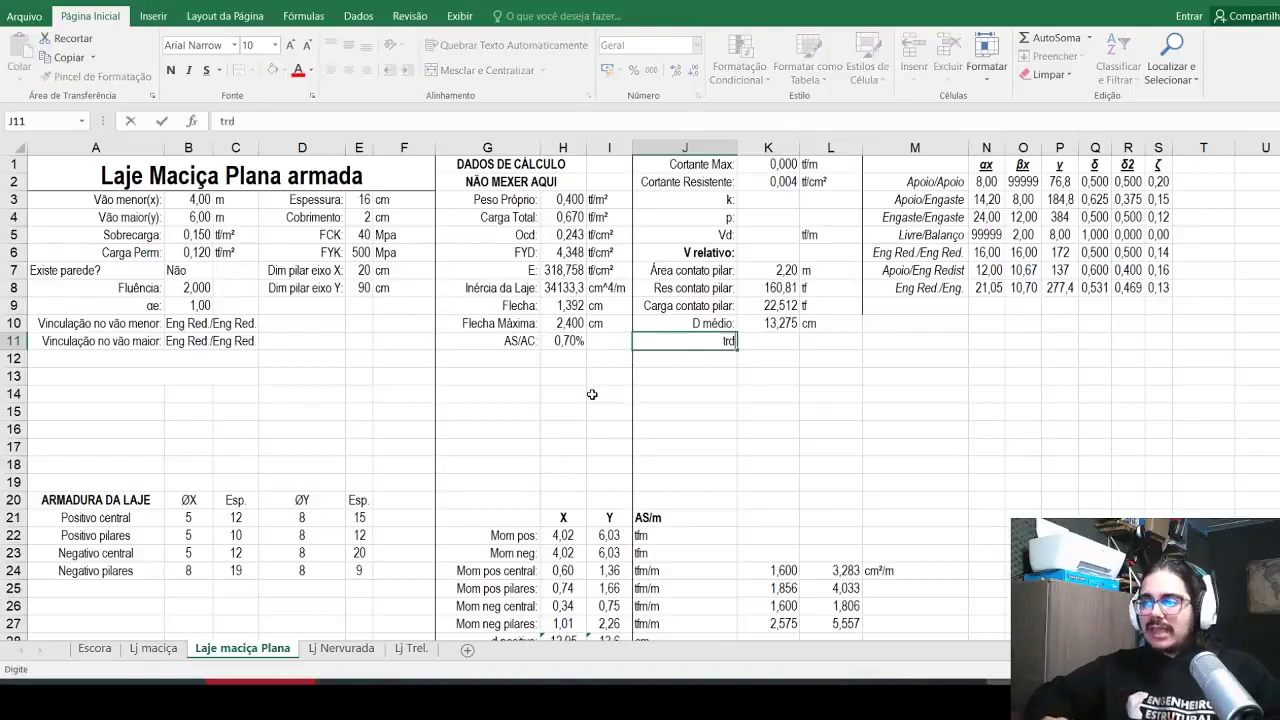
{"action": "type", "text": "T"}
{"action": "key", "text": "Tab"}
Step: Begin the trdT formula in K11 with =0,13*(1+(20/, consulting the τRd1 expression of section 19.5.3.2 in the NBR 6118 PDF
{"action": "type", "text": "="}
{"action": "key", "text": "alt+Tab"}
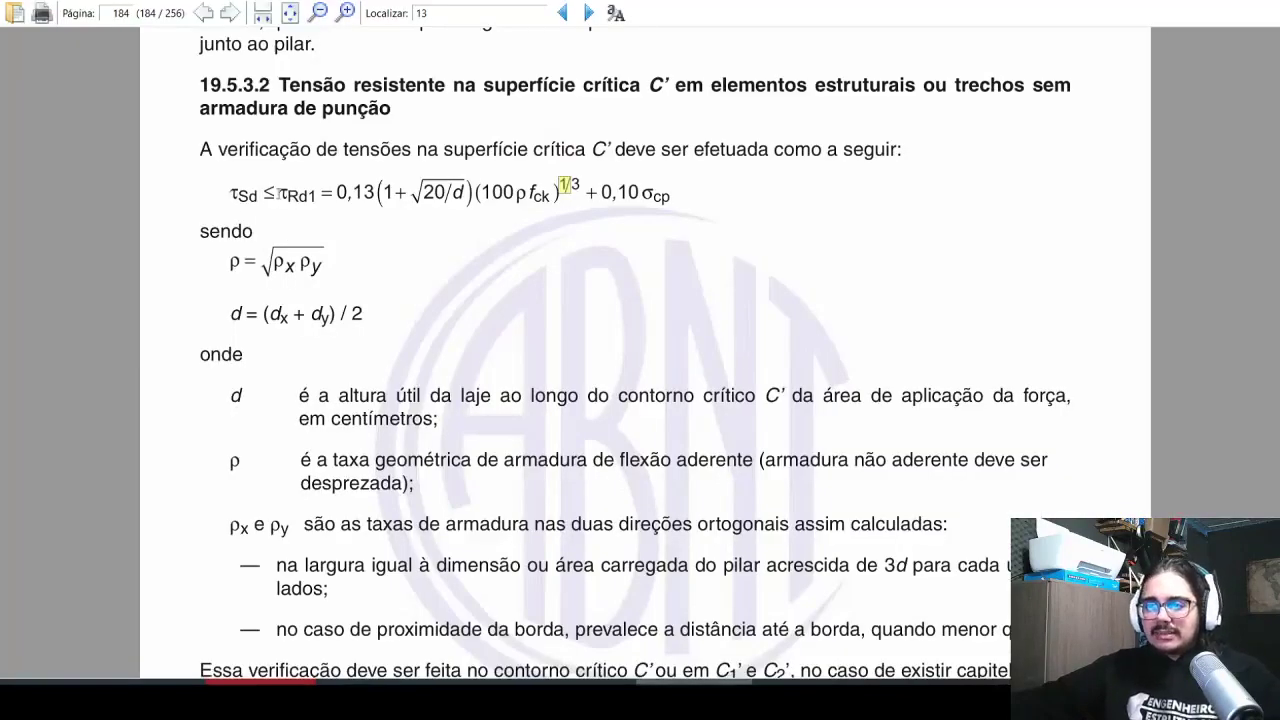
{"action": "key", "text": "alt+Tab"}
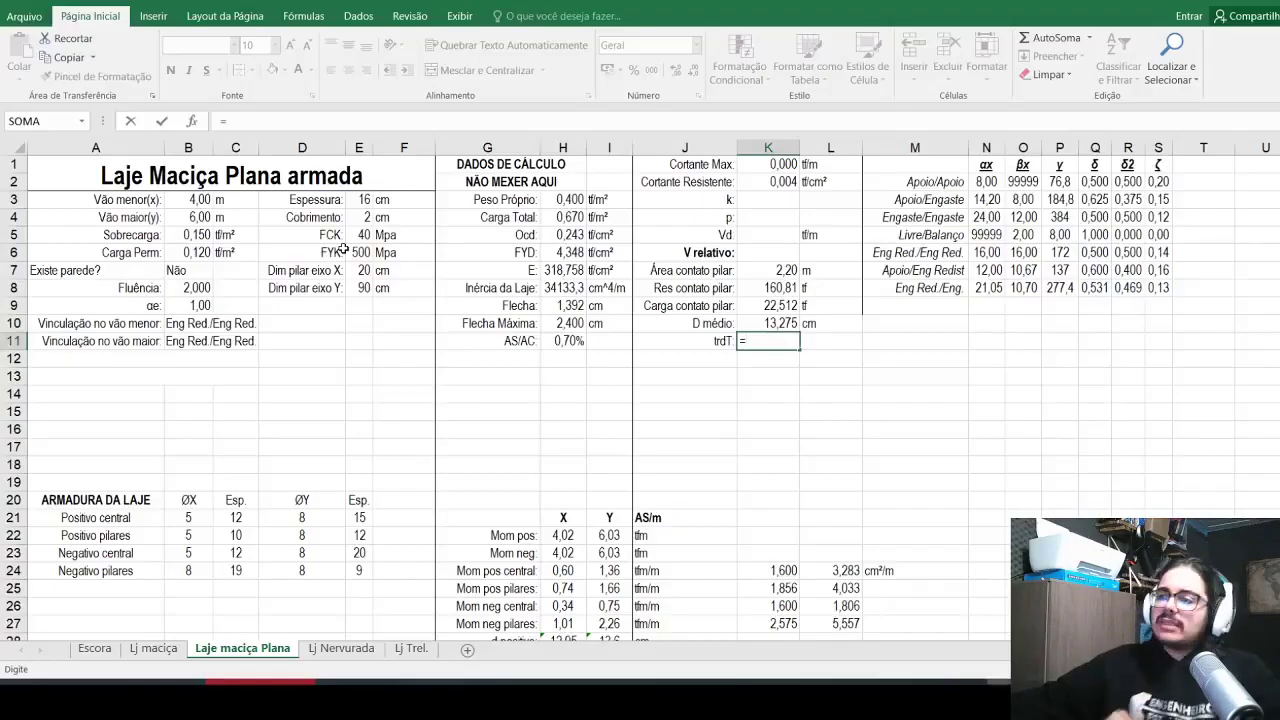
{"action": "type", "text": "0,13"}
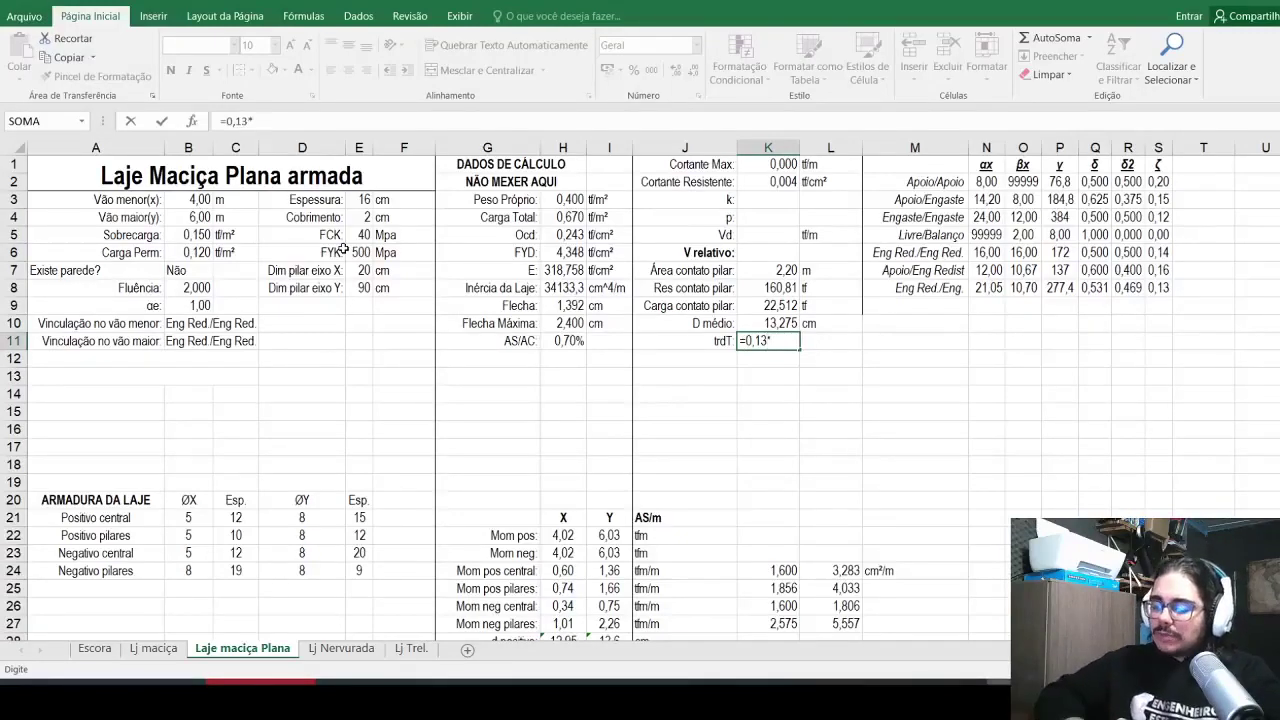
{"action": "type", "text": "*(1+(20/"}
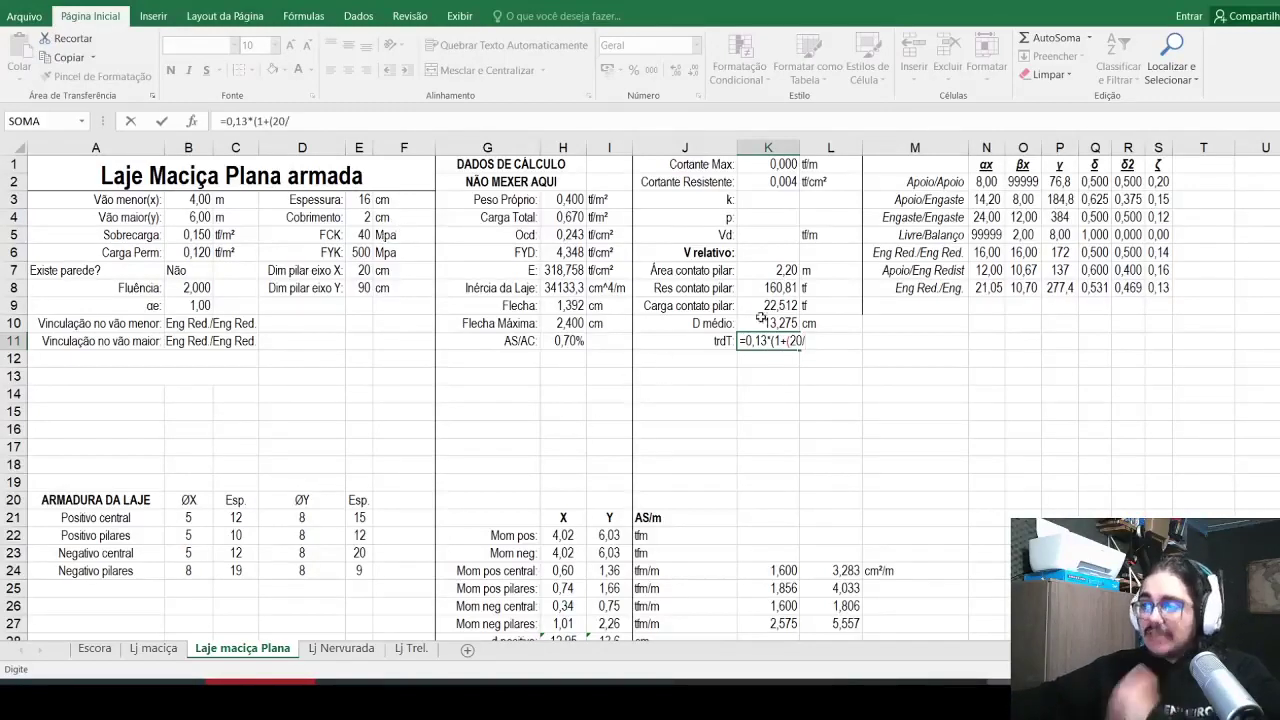
Step: Check the τRd1 equation in the standard's PDF and continue the trdT formula in K11 with K10)^0,5)*(
{"action": "key", "text": "alt+Tab"}
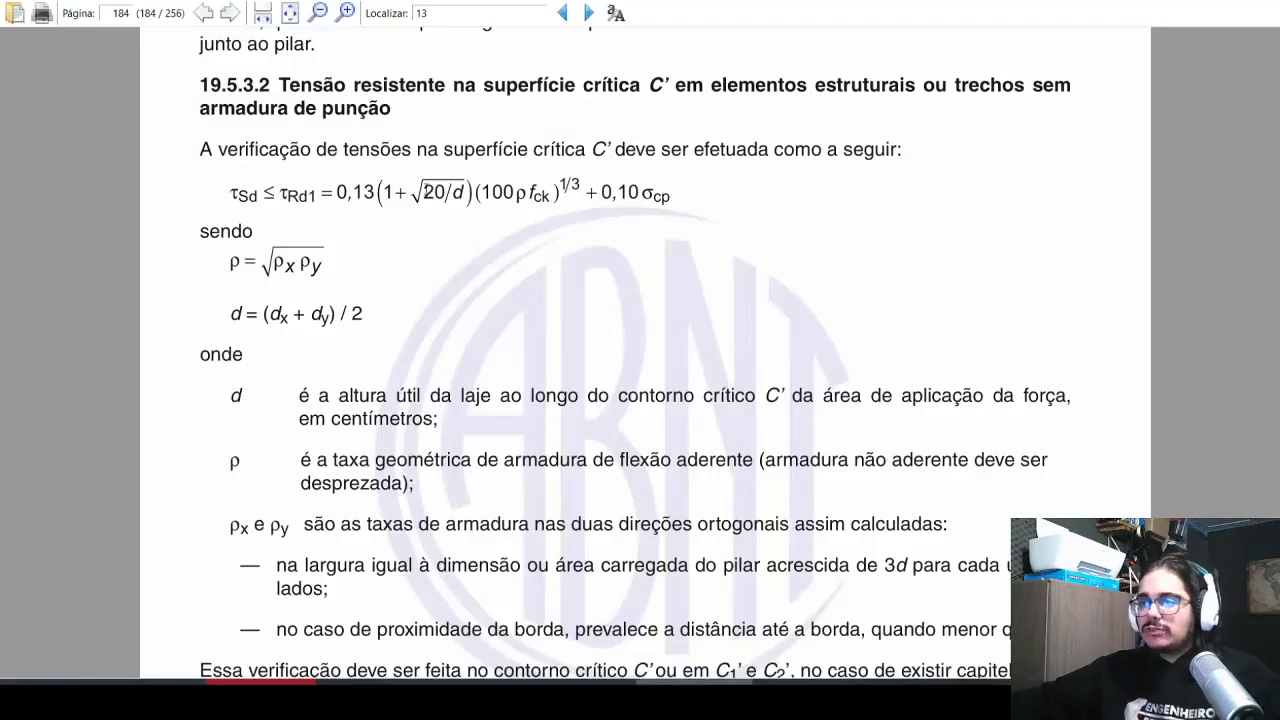
{"action": "key", "text": "alt+Tab"}
{"action": "left_click", "coordinate": [776, 323]}
{"action": "type", "text": ")^0,5)*("}
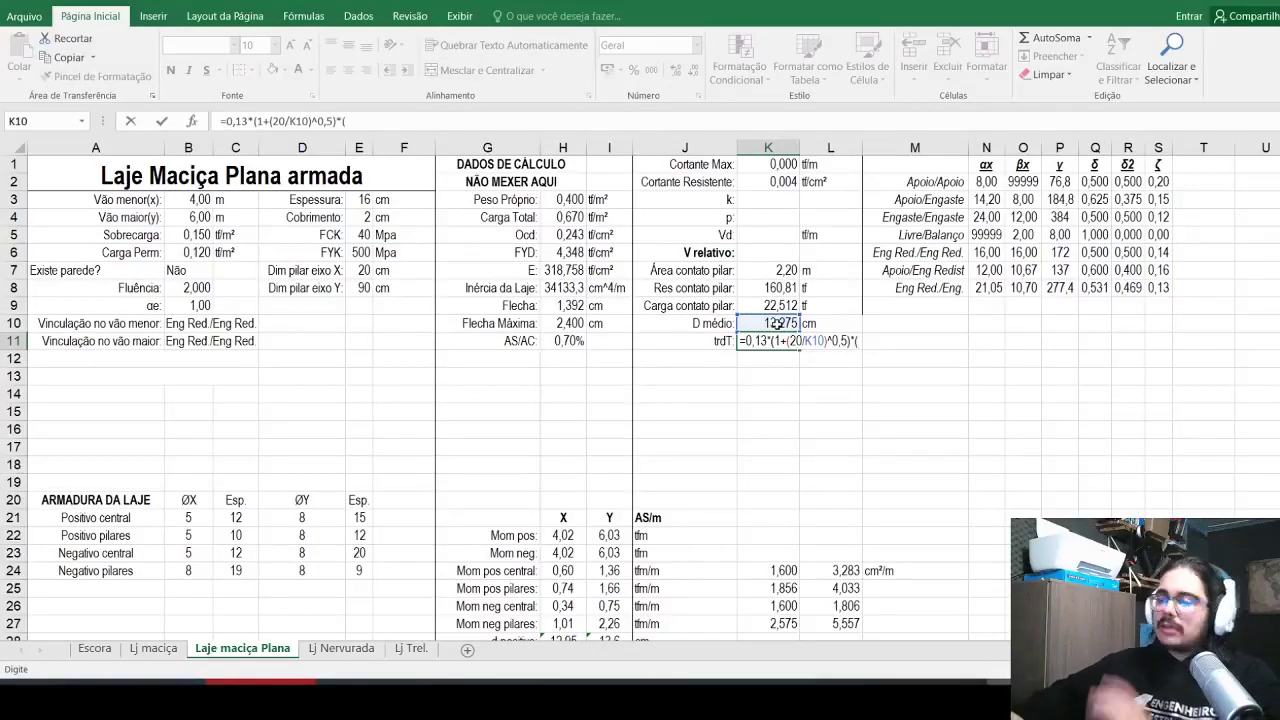
Step: Consult the 100ρfck term in the PDF and add the reinforcement product (K25*L25)^0,5 to the trdT formula
{"action": "key", "text": "alt+Tab"}
{"action": "double_click", "coordinate": [508, 192]}
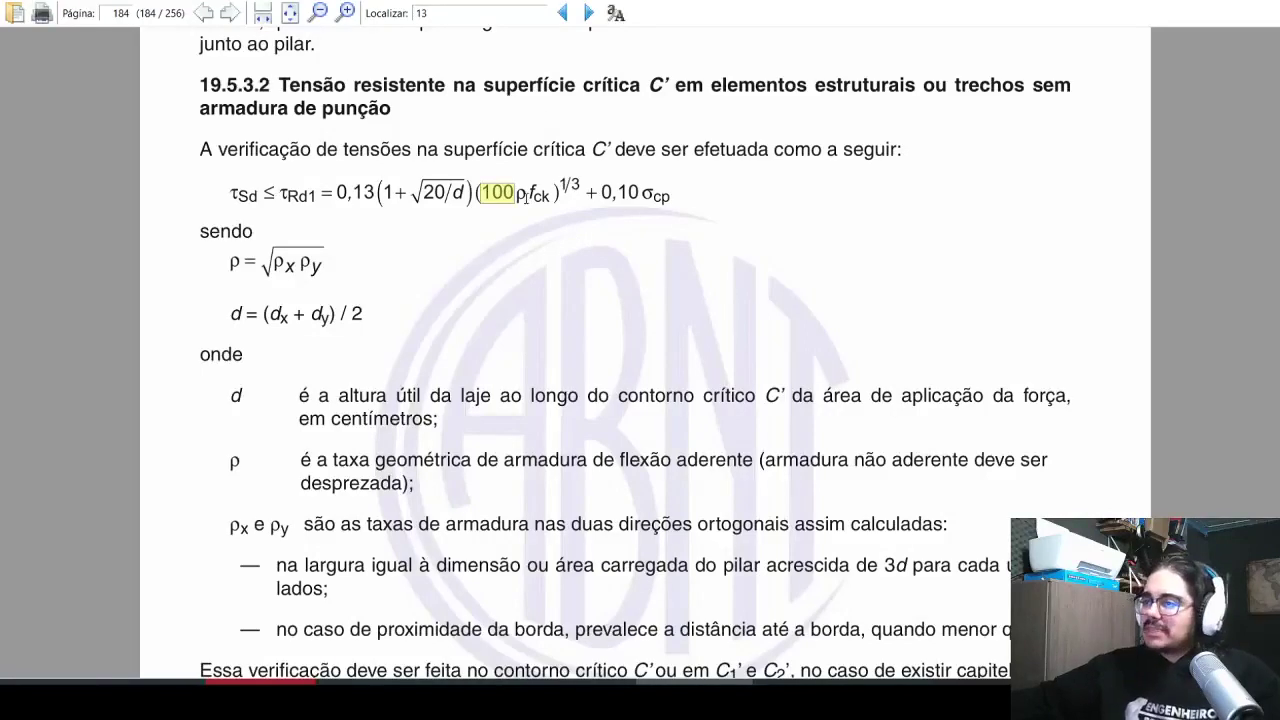
{"action": "key", "text": "alt+Tab"}
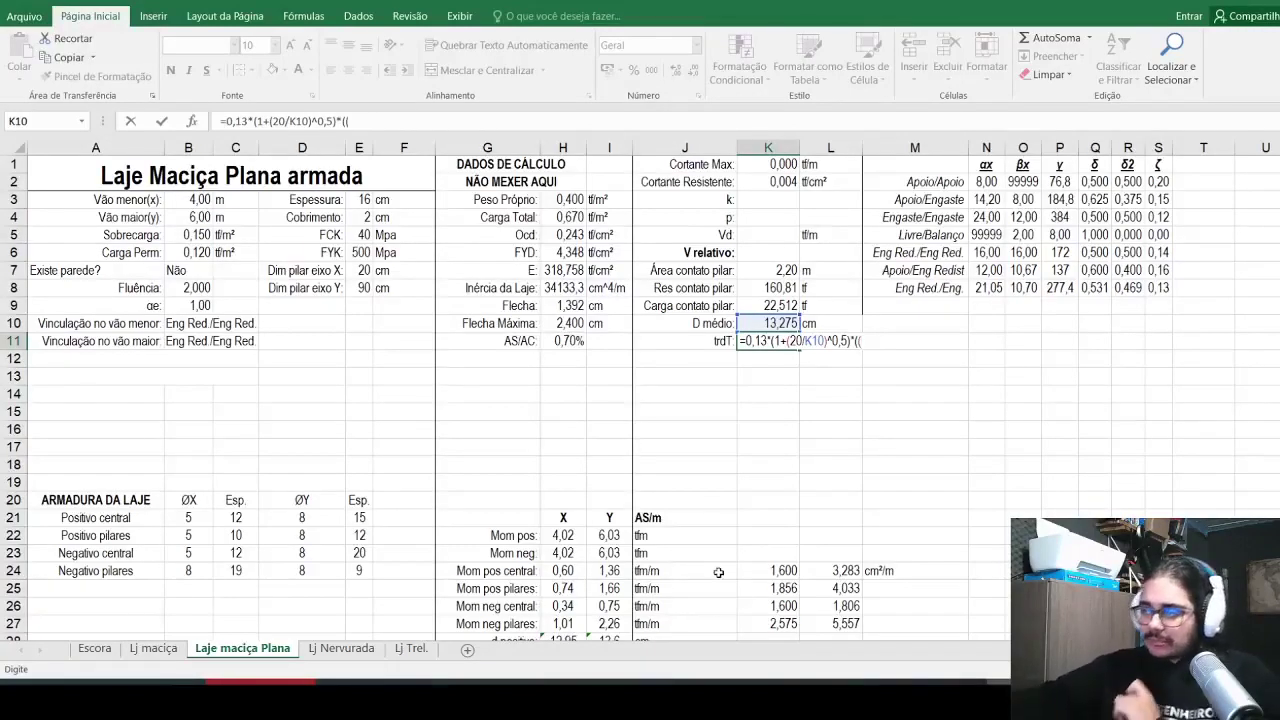
{"action": "left_click", "coordinate": [765, 587]}
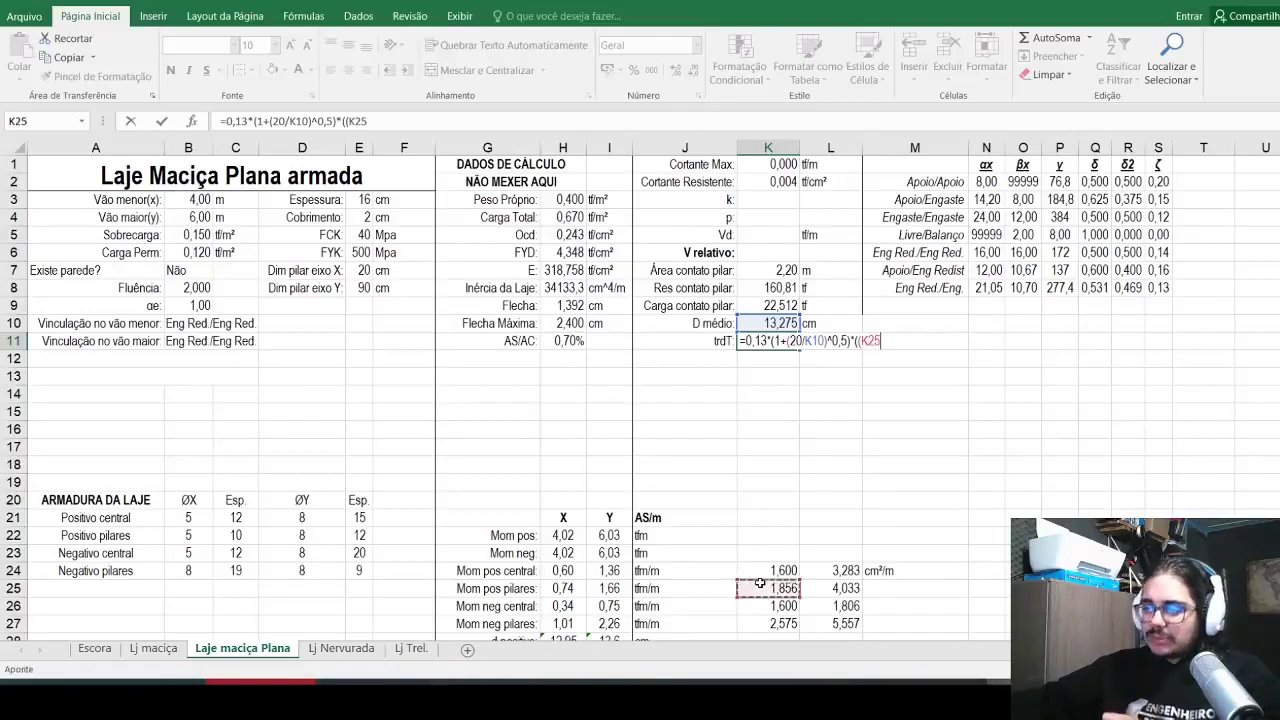
{"action": "type", "text": "*"}
{"action": "left_click", "coordinate": [818, 588]}
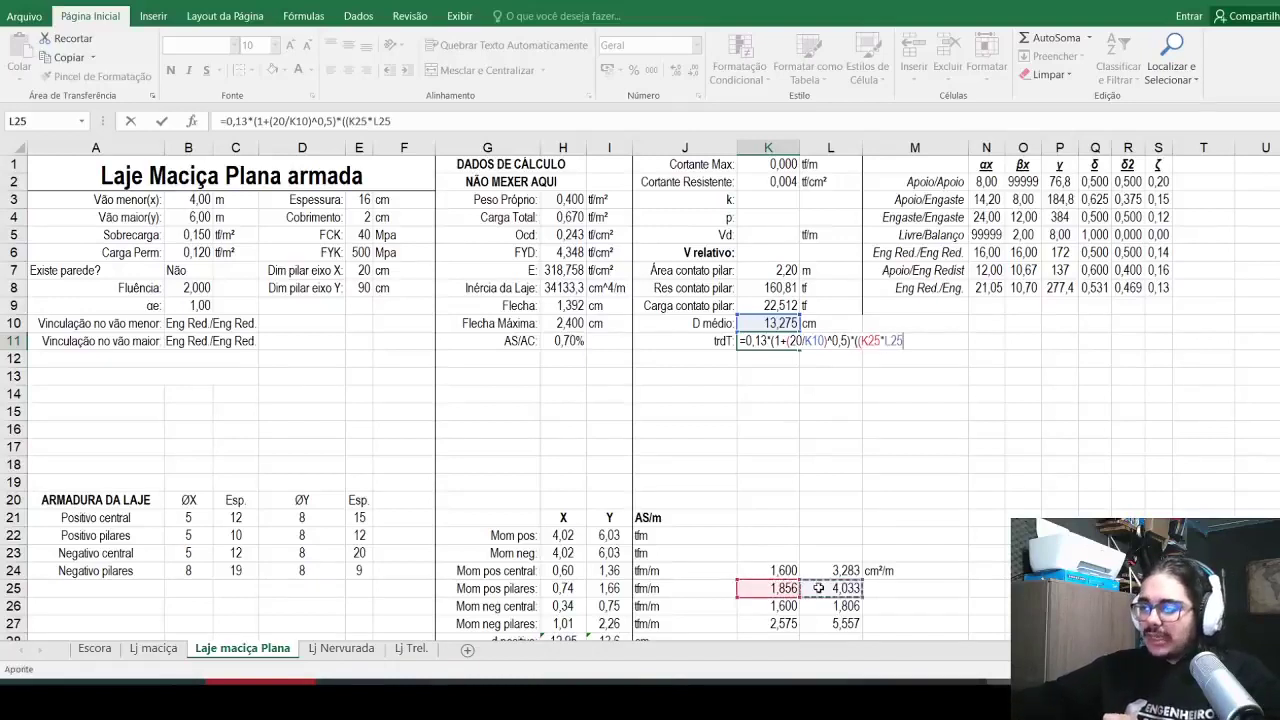
{"action": "type", "text": ")^0,5"}
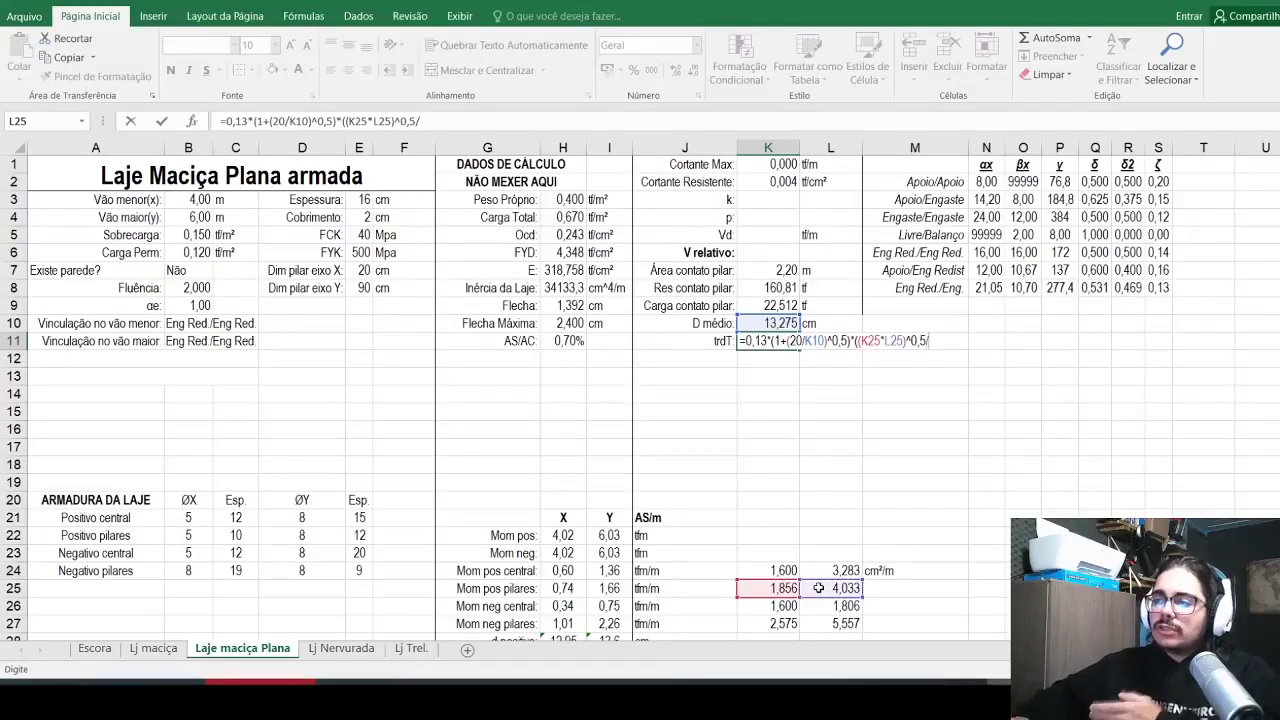
Step: Divide the reinforcement term in the trdT formula by the average depth K10 and by 100
{"action": "type", "text": "/"}
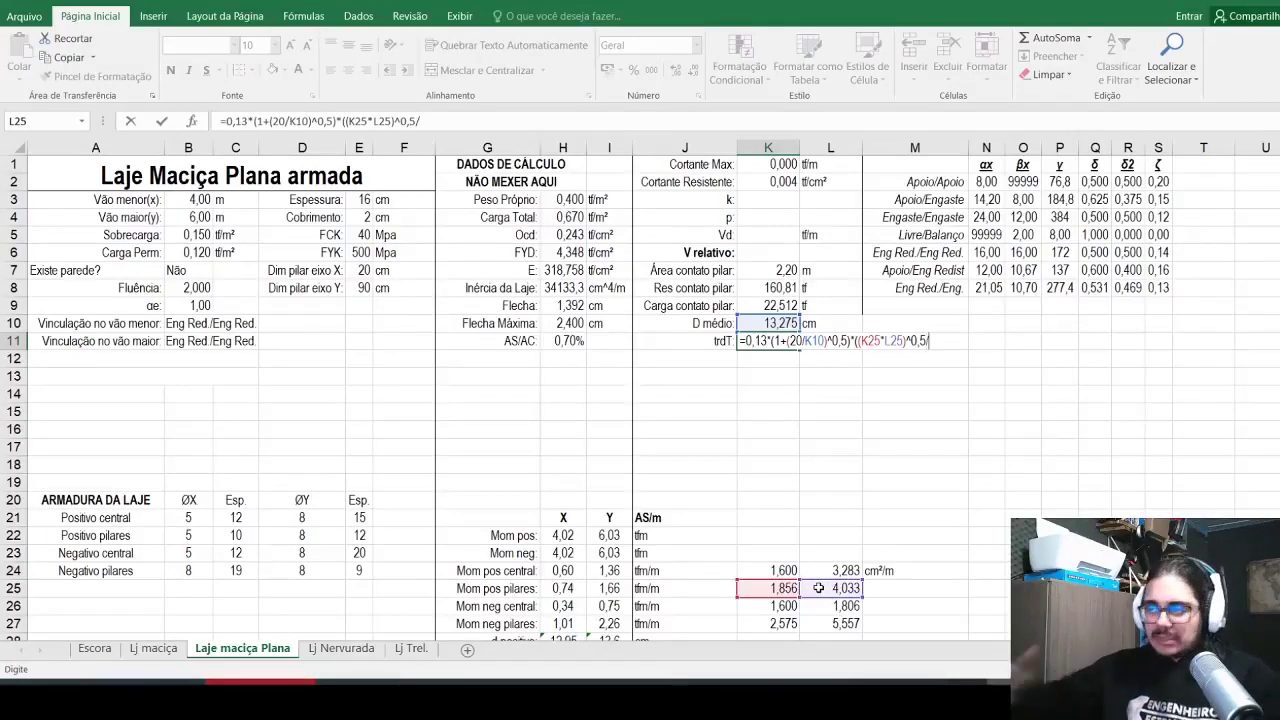
{"action": "left_click", "coordinate": [365, 200]}
{"action": "type", "text": "/100"}
{"action": "double_click", "coordinate": [424, 124]}
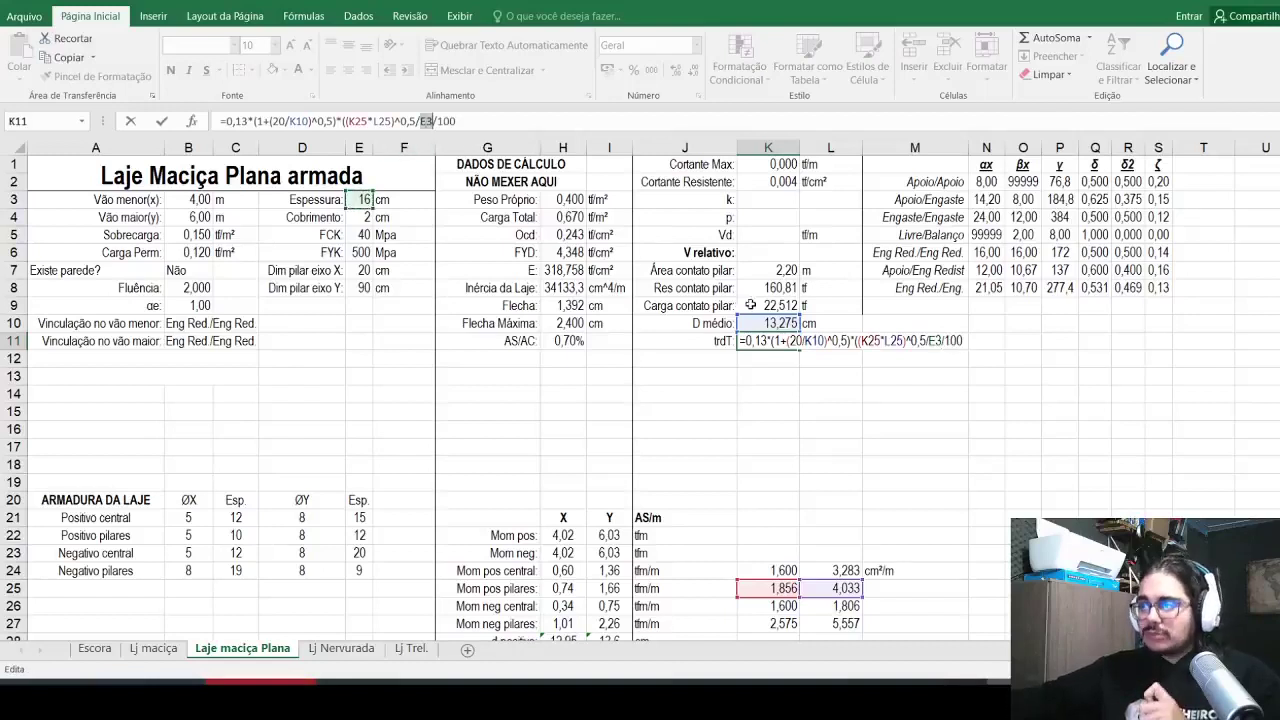
{"action": "left_click", "coordinate": [749, 321]}
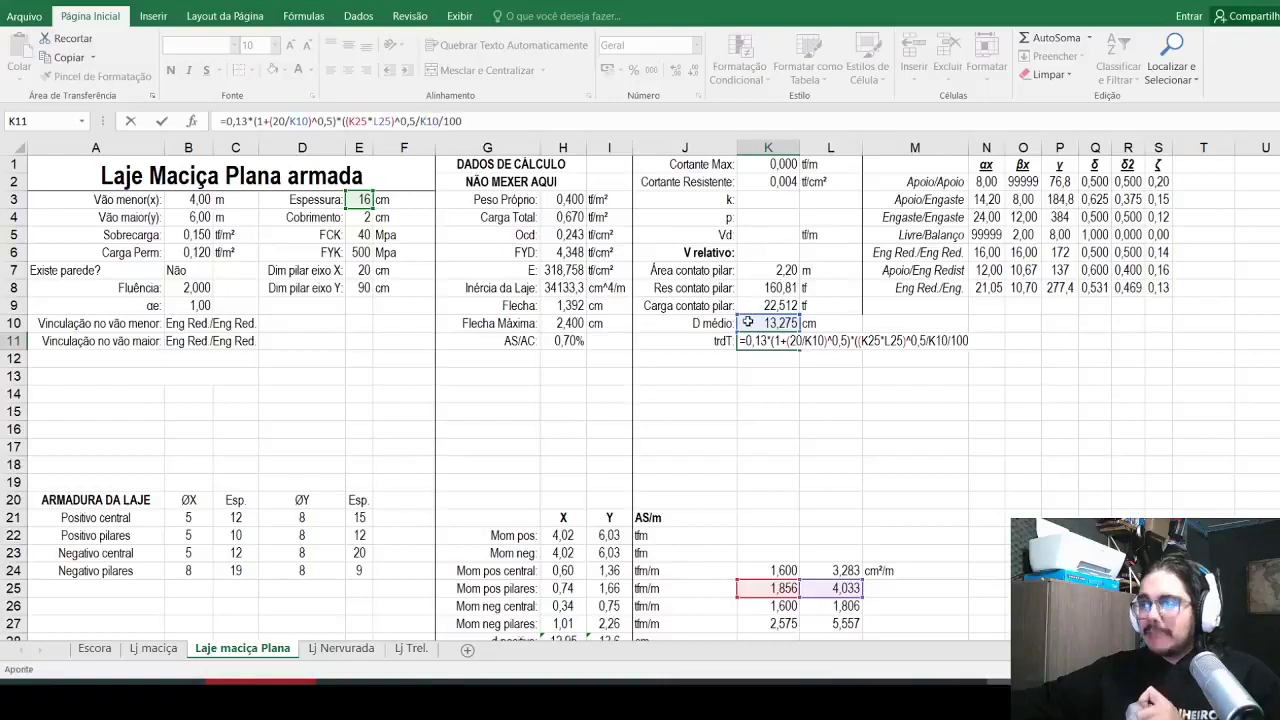
Step: Enclose the reinforcement ratio (K25*L25)^0,5/K10/100 in its own parentheses within the trdT formula
{"action": "left_click", "coordinate": [483, 119]}
{"action": "type", "text": ")"}
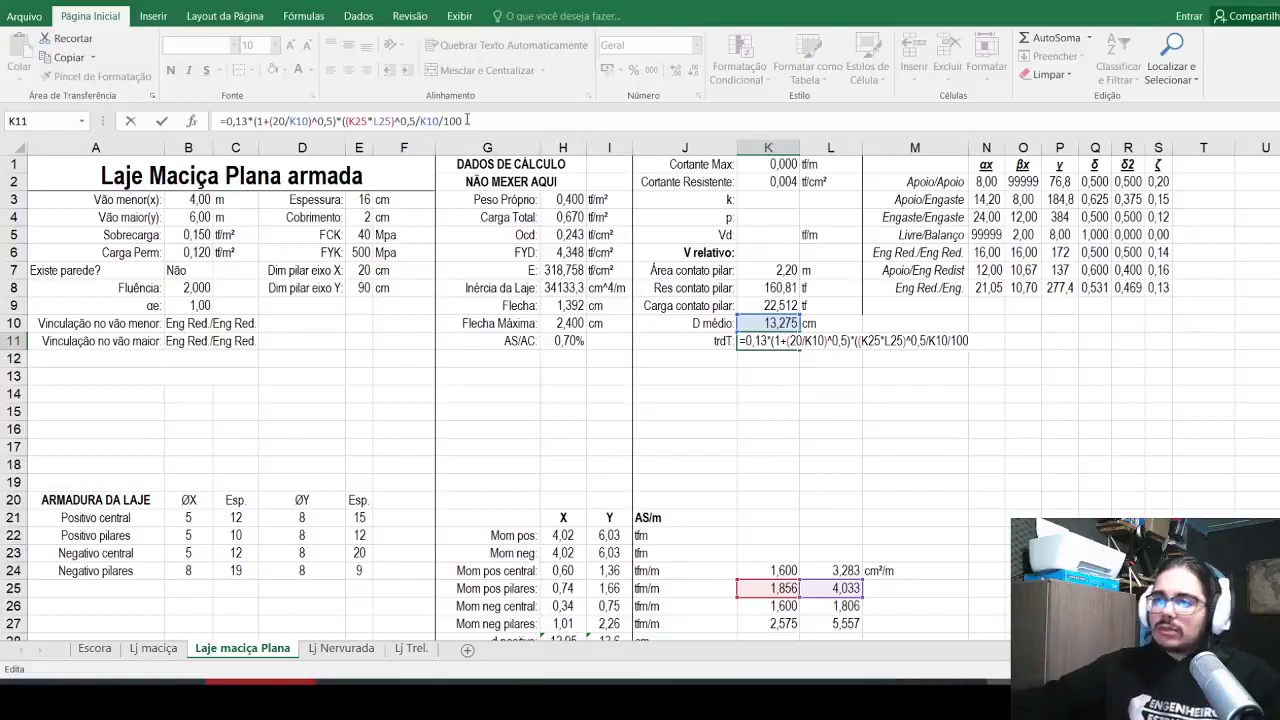
{"action": "left_click", "coordinate": [345, 121]}
{"action": "type", "text": "("}
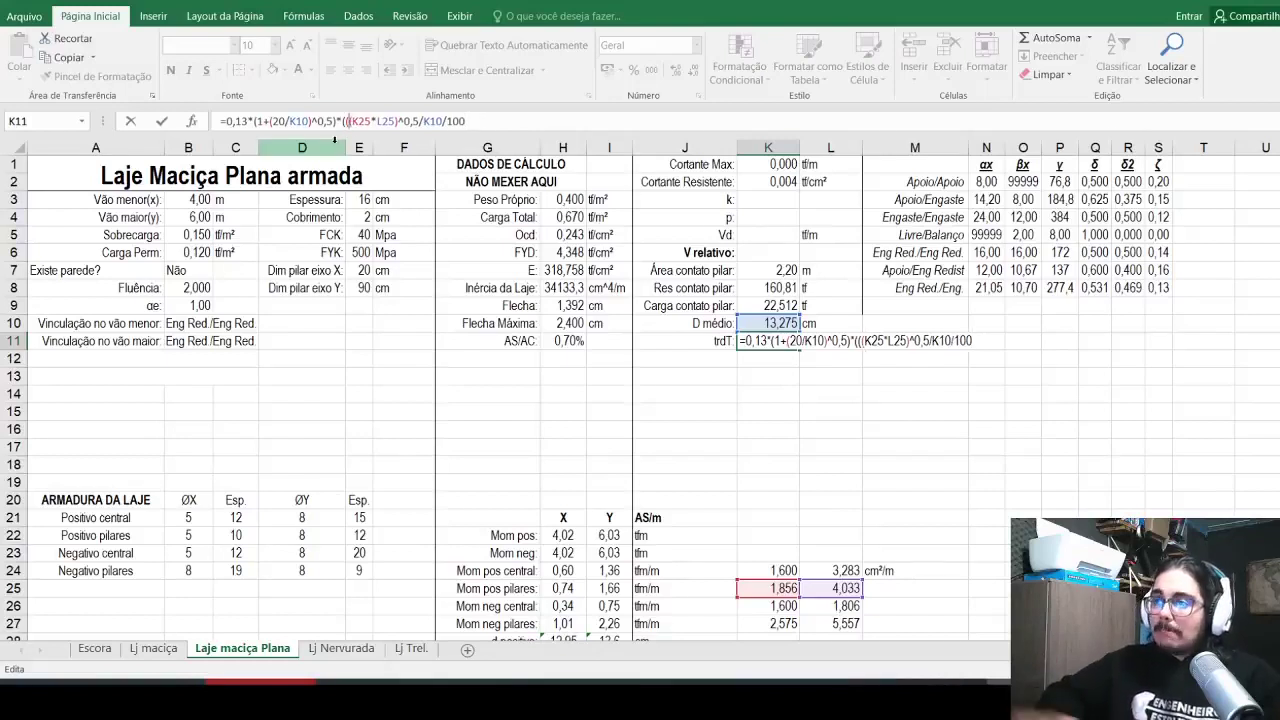
{"action": "left_click", "coordinate": [476, 121]}
{"action": "type", "text": ")"}
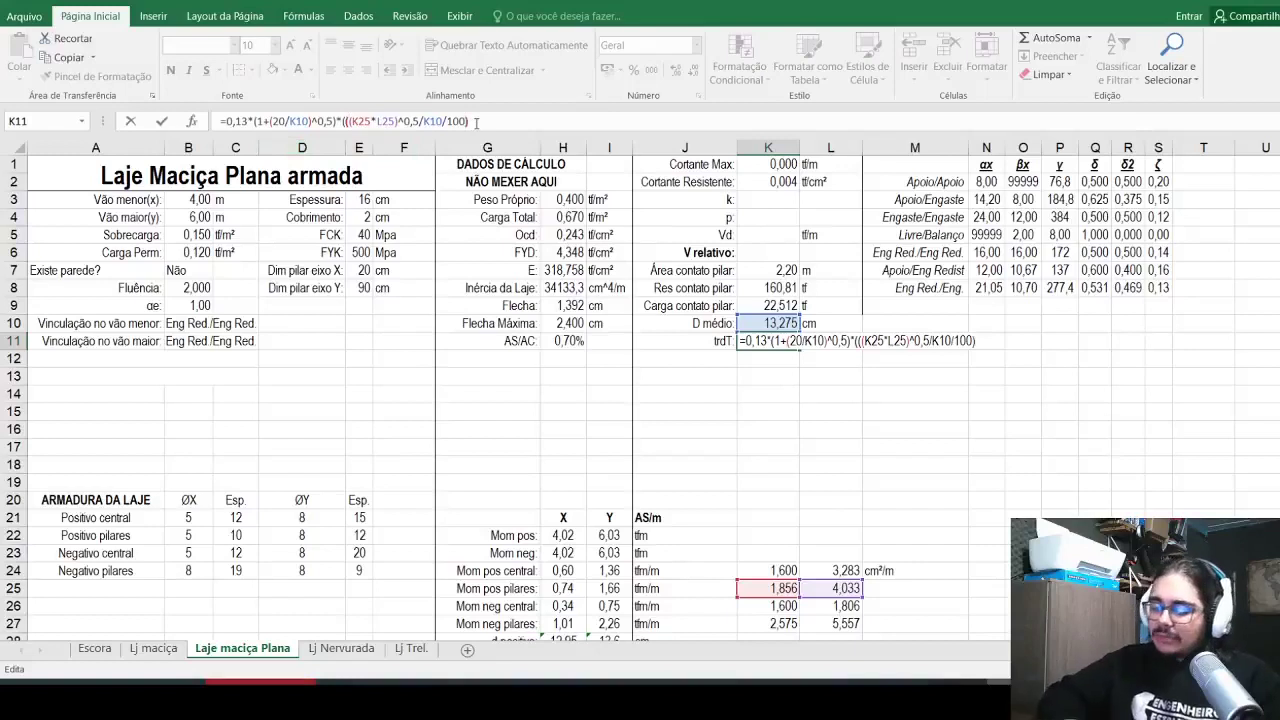
Step: Complete the trdT formula by multiplying by the FCK cell as E5^(1/3) and closing the parentheses
{"action": "type", "text": "*"}
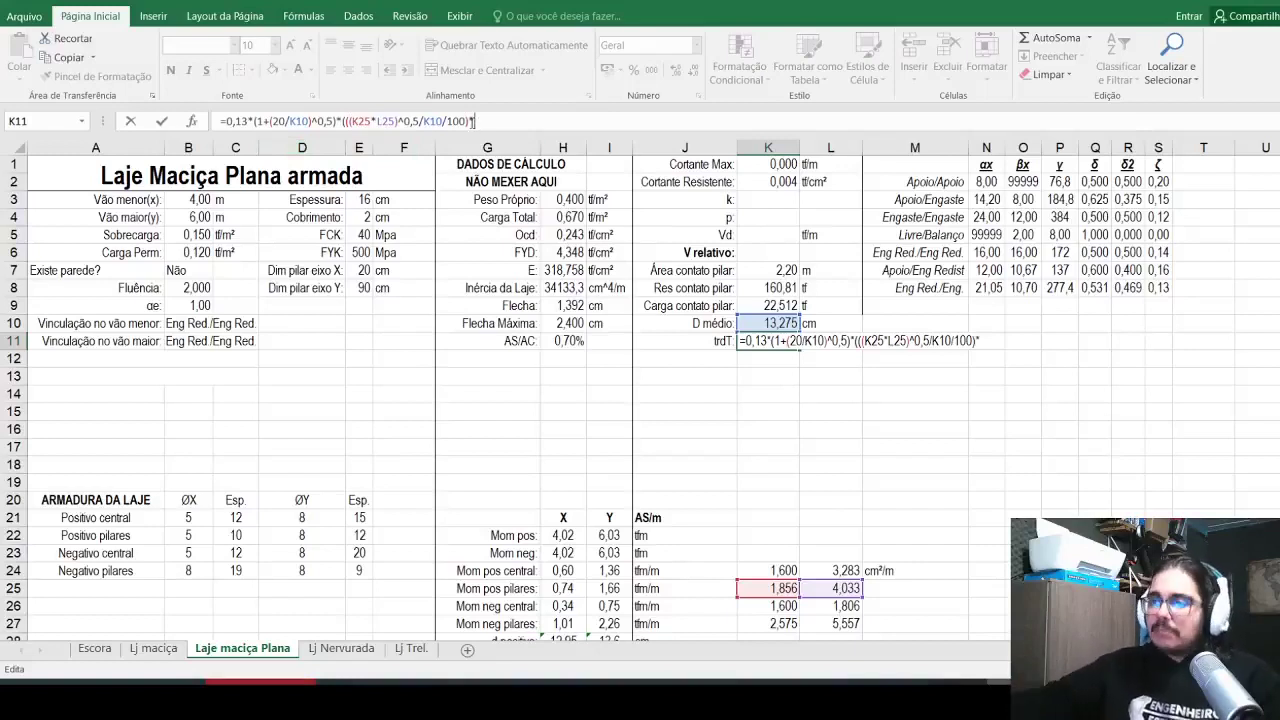
{"action": "left_click", "coordinate": [352, 235]}
{"action": "type", "text": "^(1"}
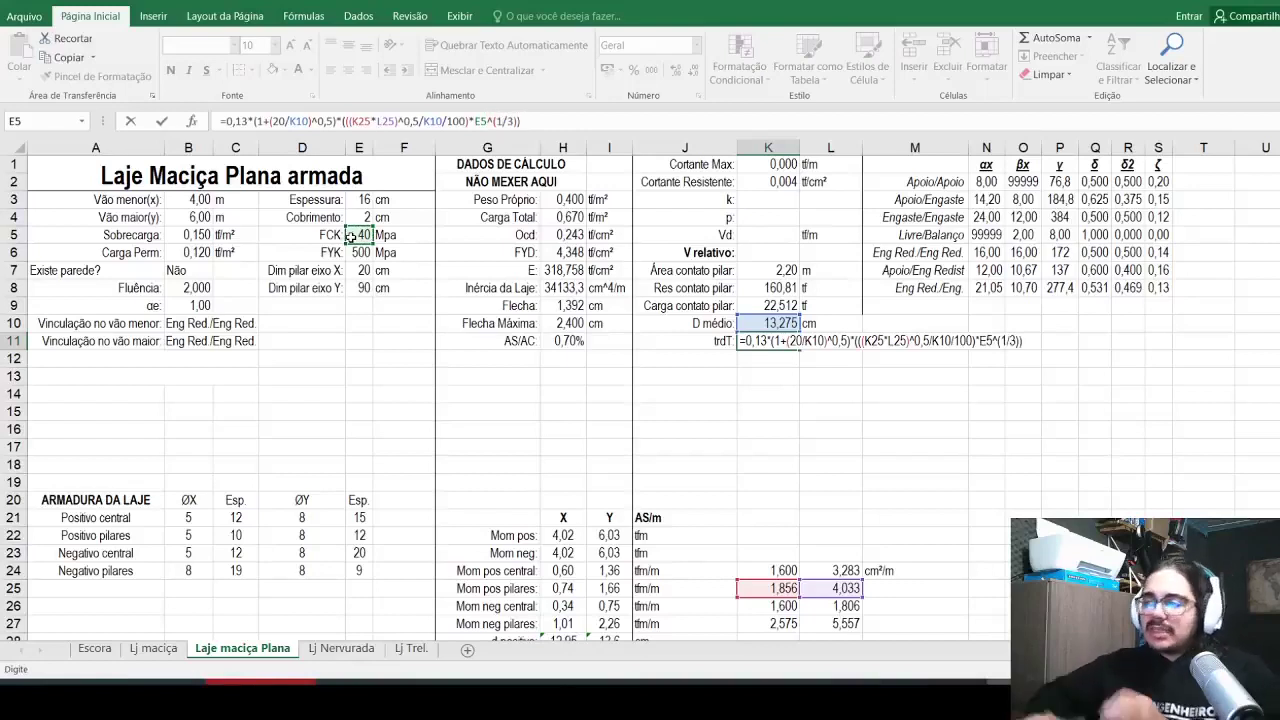
{"action": "type", "text": "/3))"}
{"action": "key", "text": "Return"}
{"action": "key", "text": "Up"}
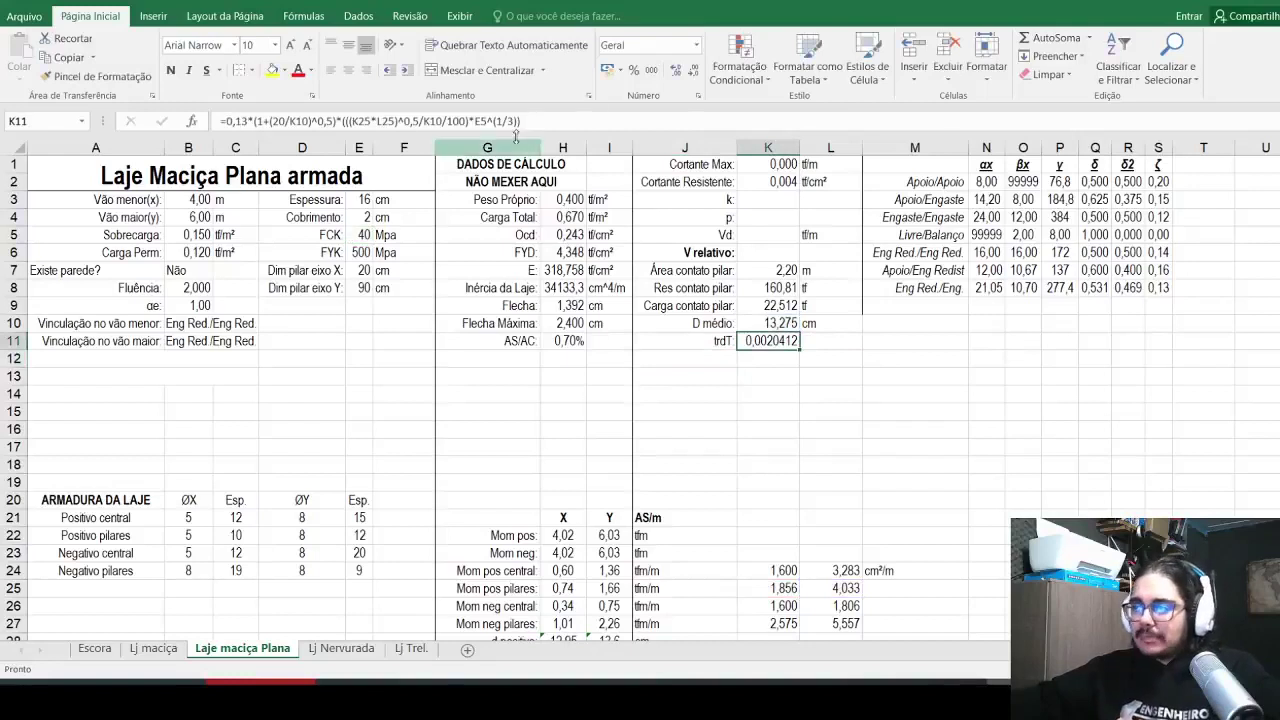
Step: Show the trdT result with three decimal places and enter its unit tf/cm² in L11
{"action": "left_click", "coordinate": [692, 70]}
{"action": "left_click", "coordinate": [692, 70]}
{"action": "left_click", "coordinate": [692, 70]}
{"action": "left_click", "coordinate": [692, 70]}
{"action": "left_click", "coordinate": [811, 343]}
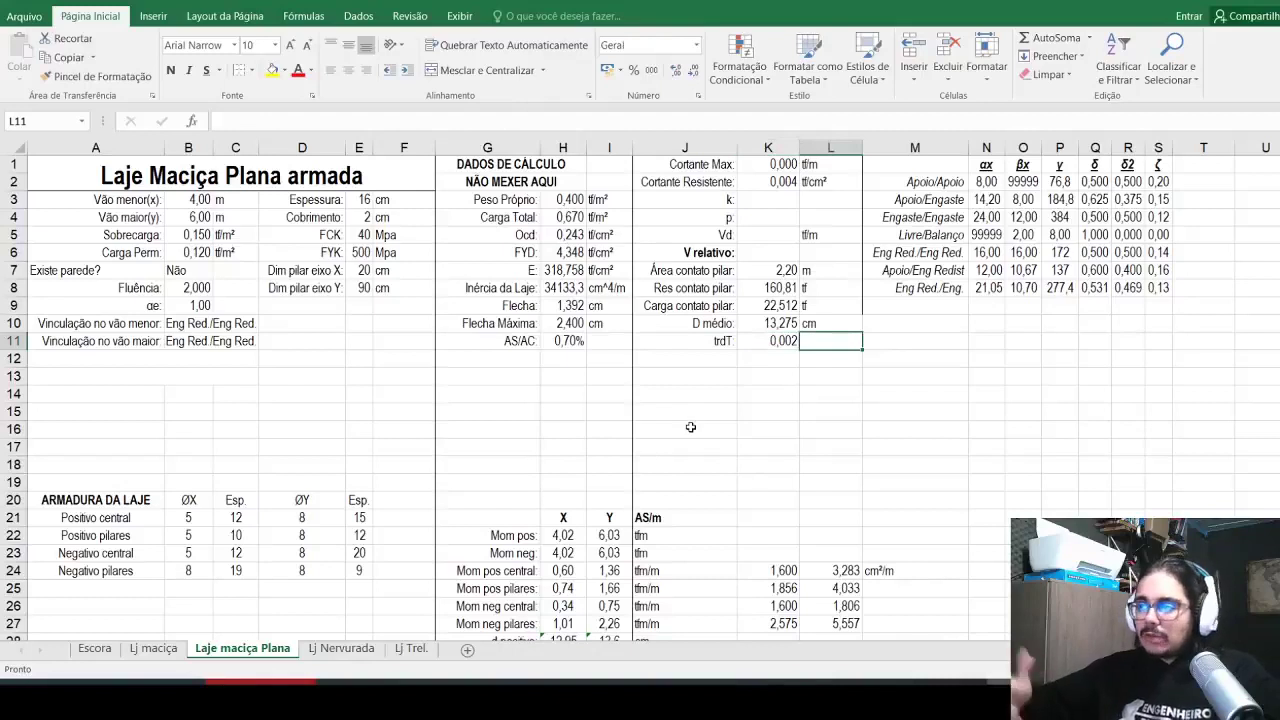
{"action": "type", "text": "t"}
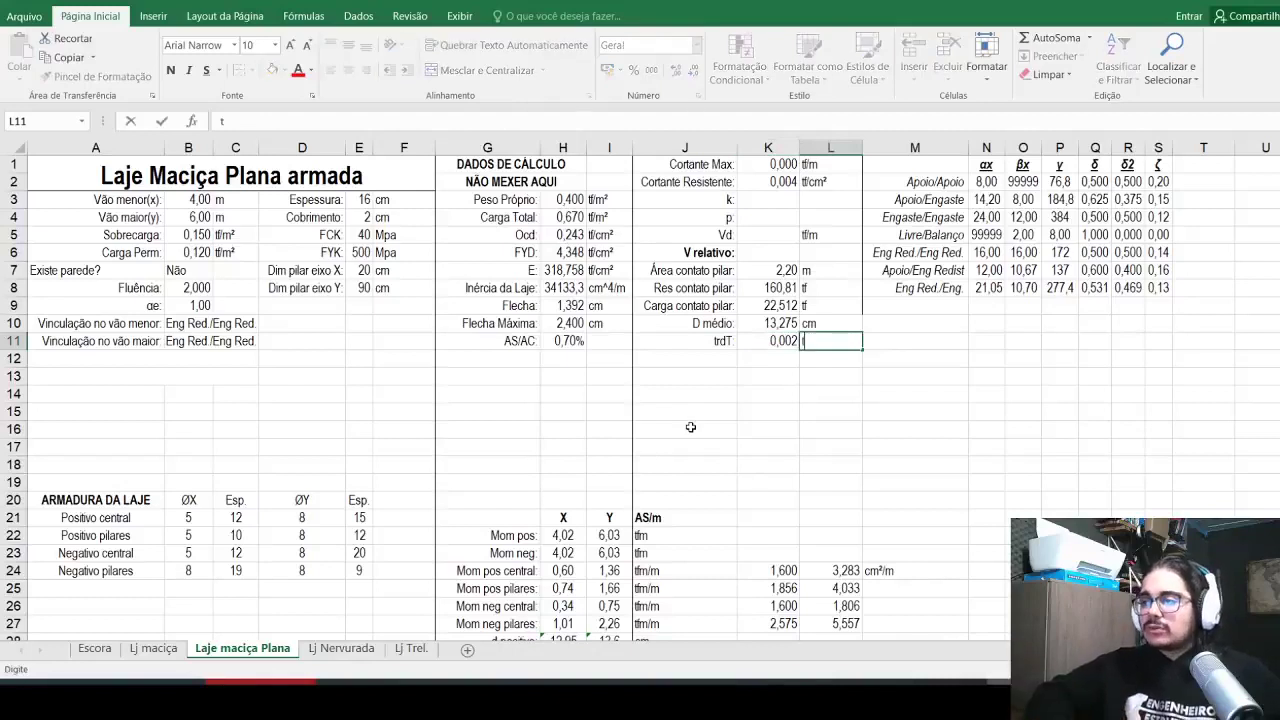
{"action": "type", "text": "f/cm²"}
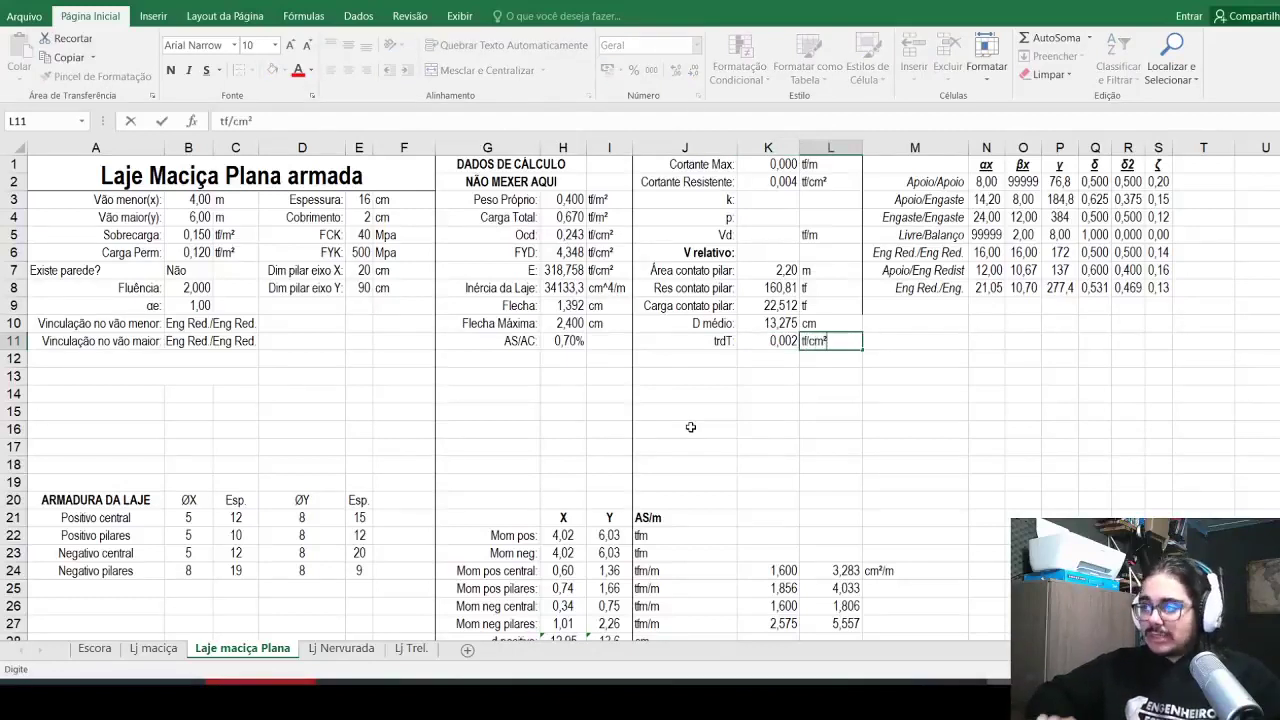
{"action": "key", "text": "Return"}
Step: Enter the label "Perímetro contato:" in J12 and right-align it
{"action": "key", "text": "Left"}
{"action": "key", "text": "Left"}
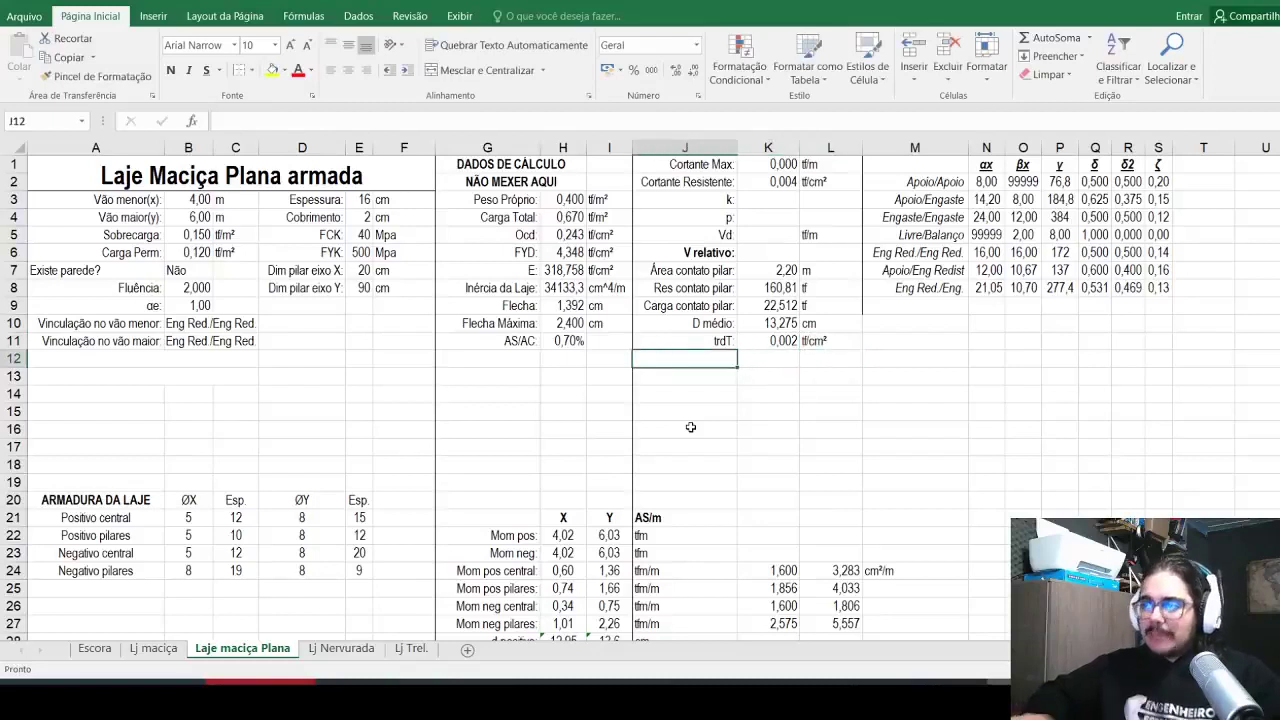
{"action": "type", "text": "Perímetro c"}
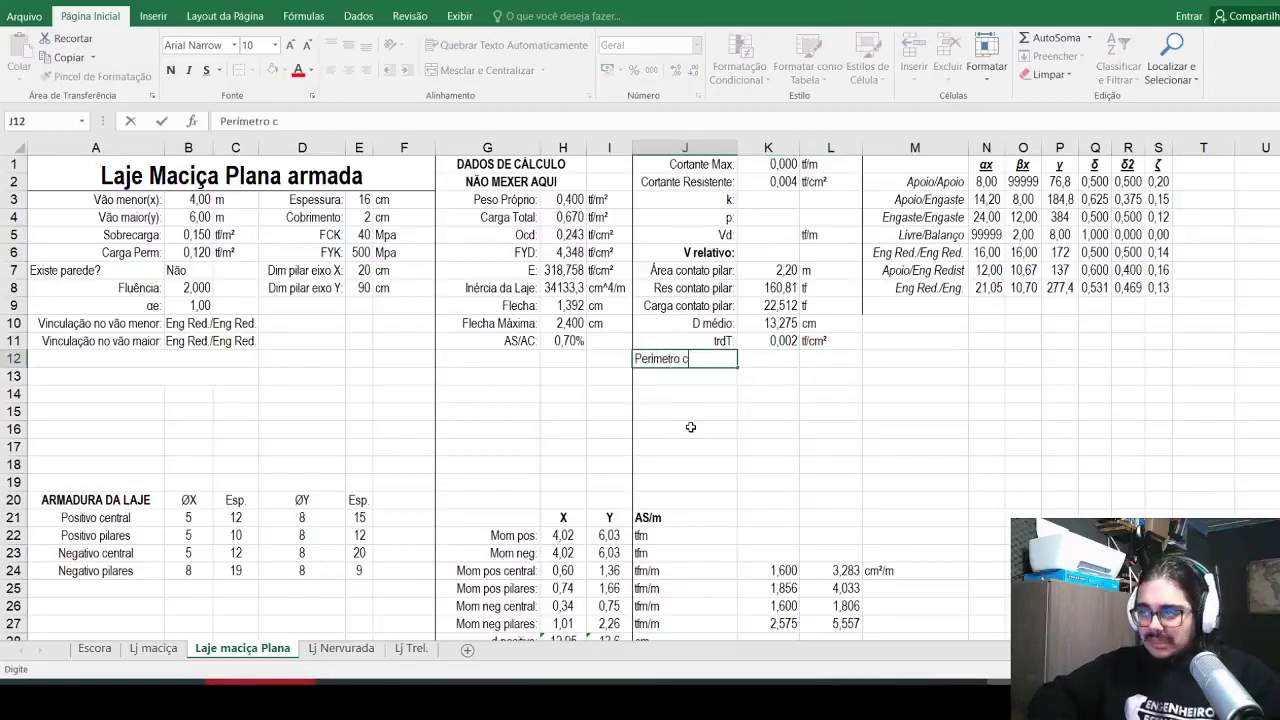
{"action": "type", "text": "ontato:"}
{"action": "key", "text": "ctrl+Return"}
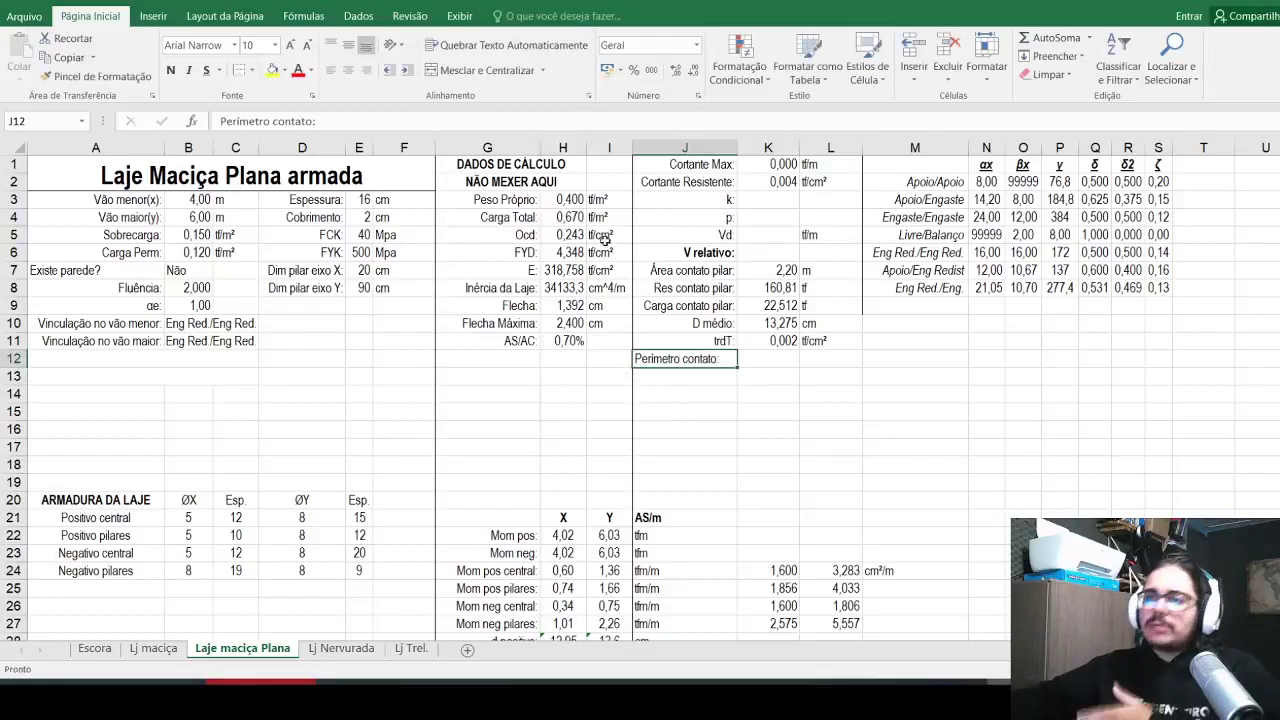
{"action": "left_click", "coordinate": [363, 78]}
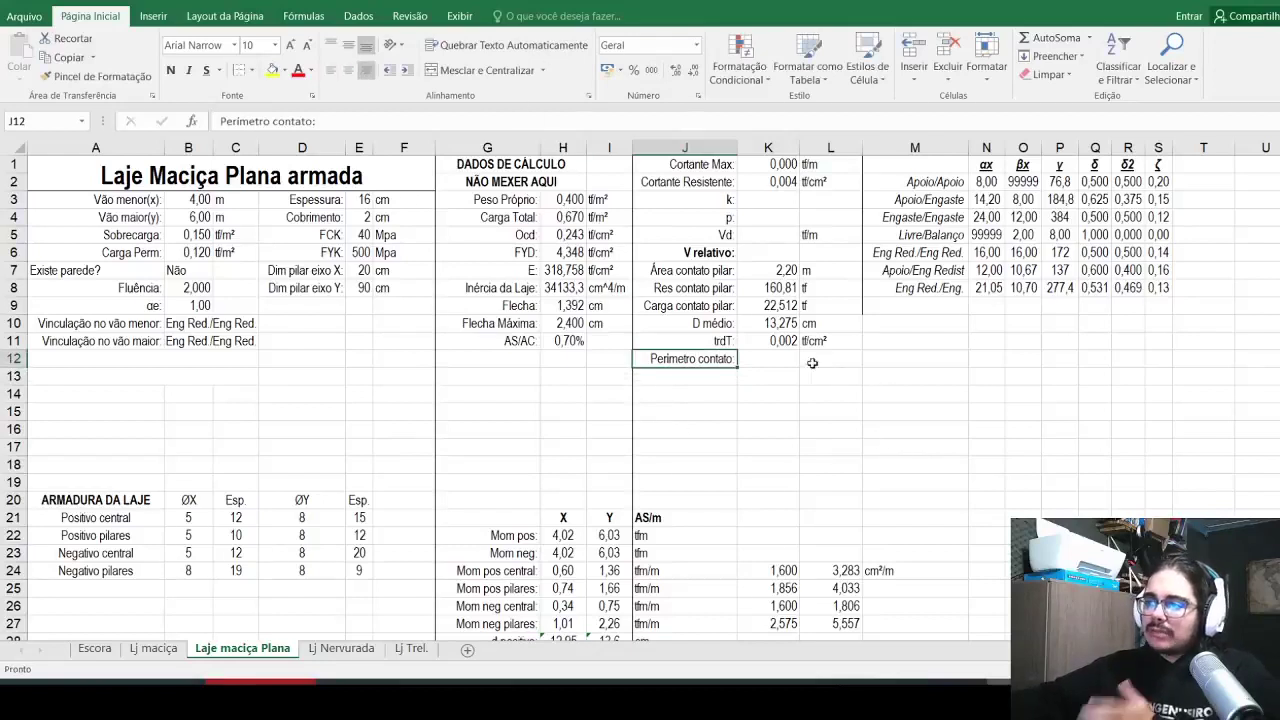
Step: Calculate the contact perimeter in K12 with the formula =K7+K10*2*2*3,141592/100
{"action": "left_click", "coordinate": [772, 358]}
{"action": "type", "text": "="}
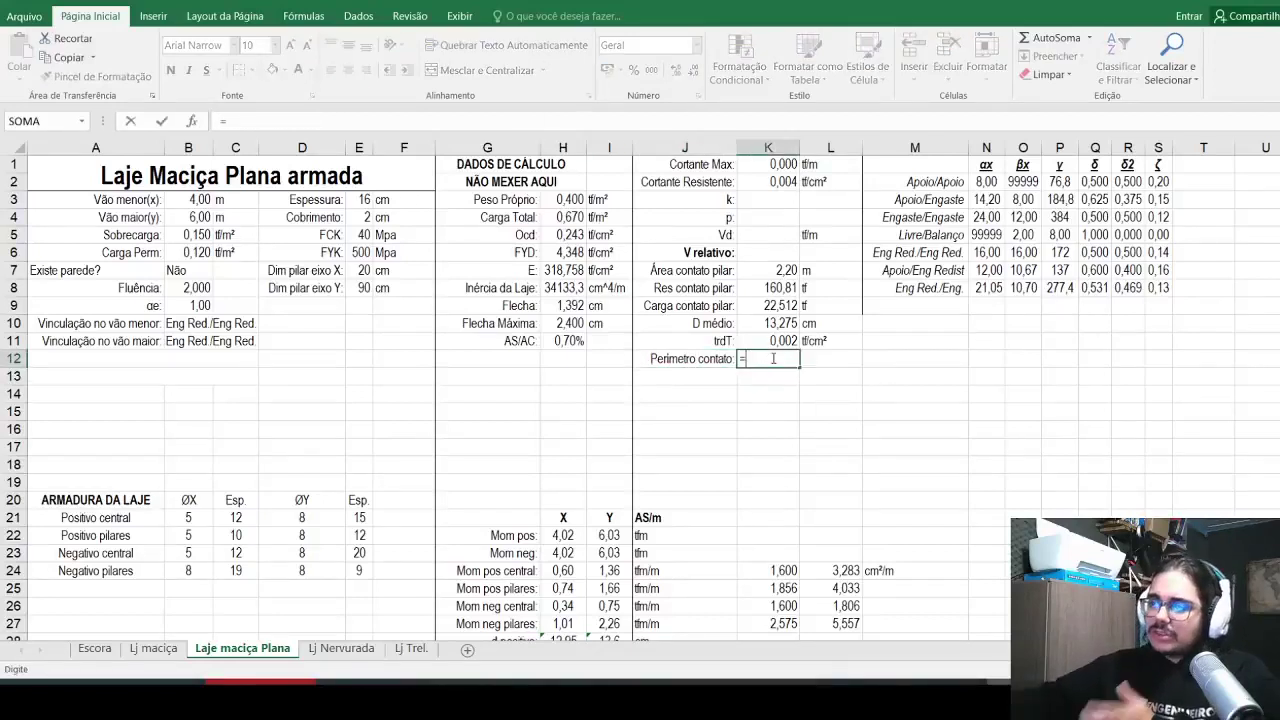
{"action": "left_click", "coordinate": [768, 271]}
{"action": "type", "text": "+"}
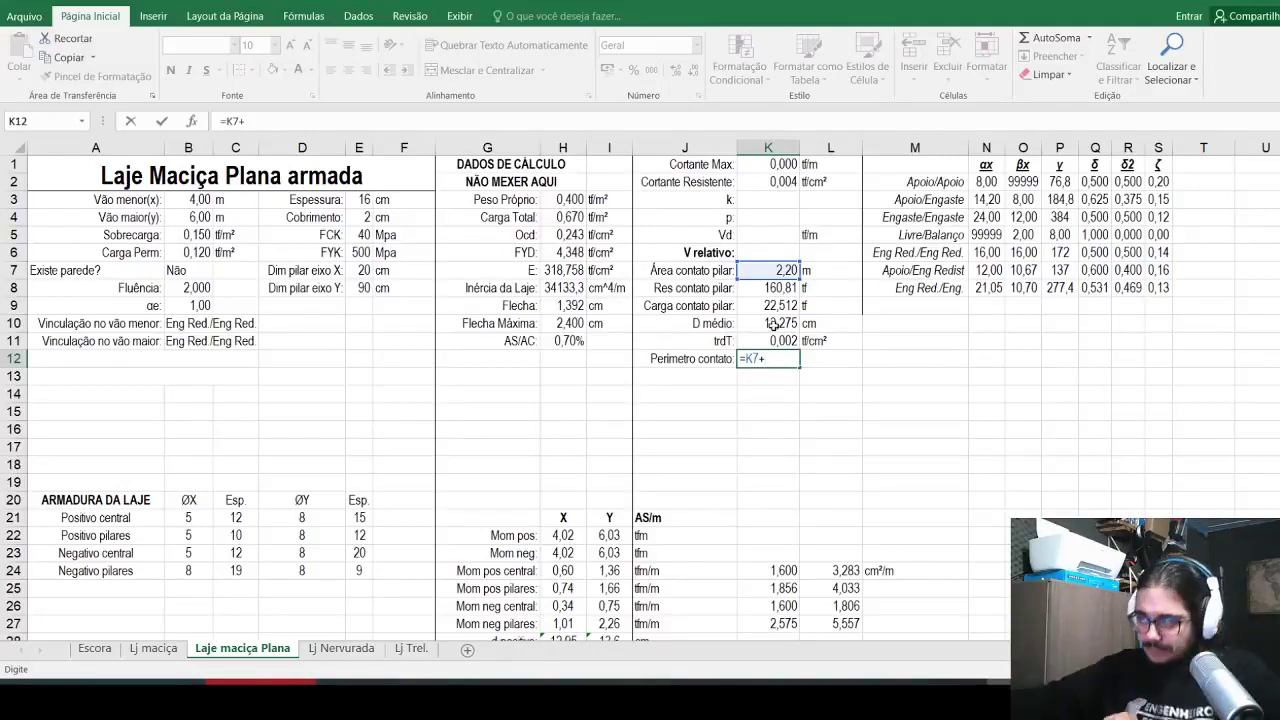
{"action": "left_click", "coordinate": [773, 325]}
{"action": "type", "text": "*2"}
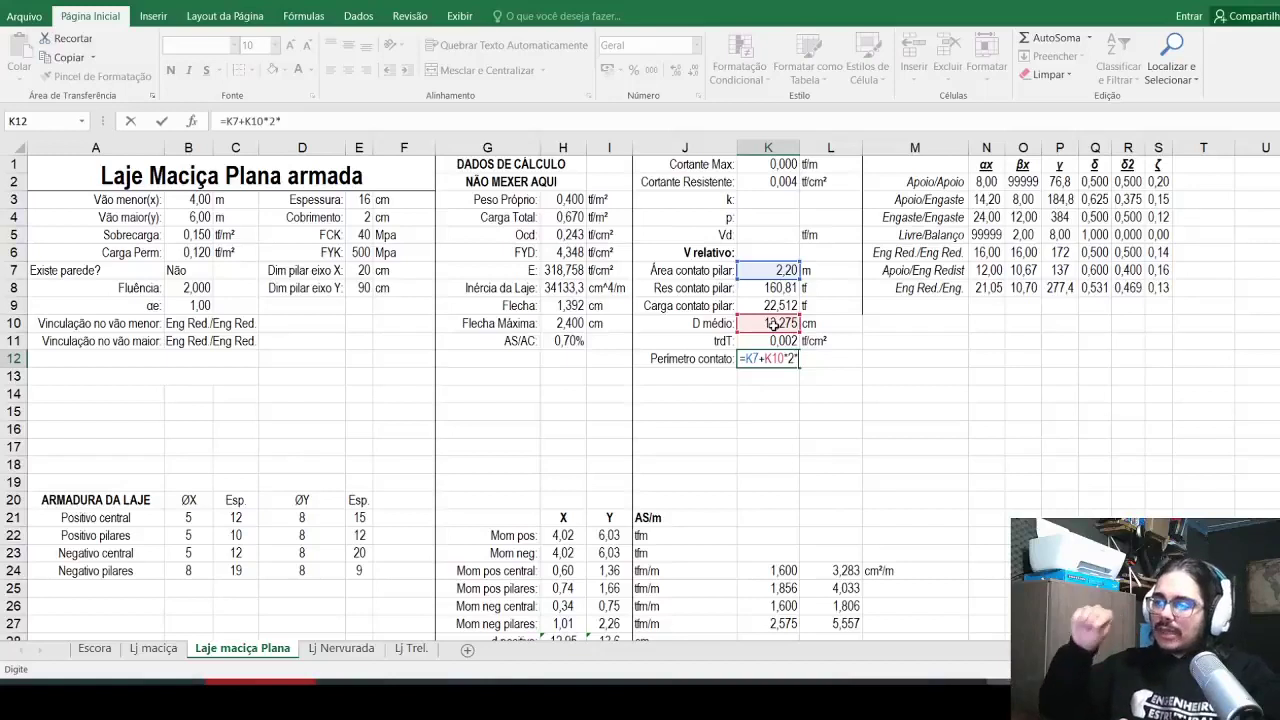
{"action": "type", "text": "*2*3,141592"}
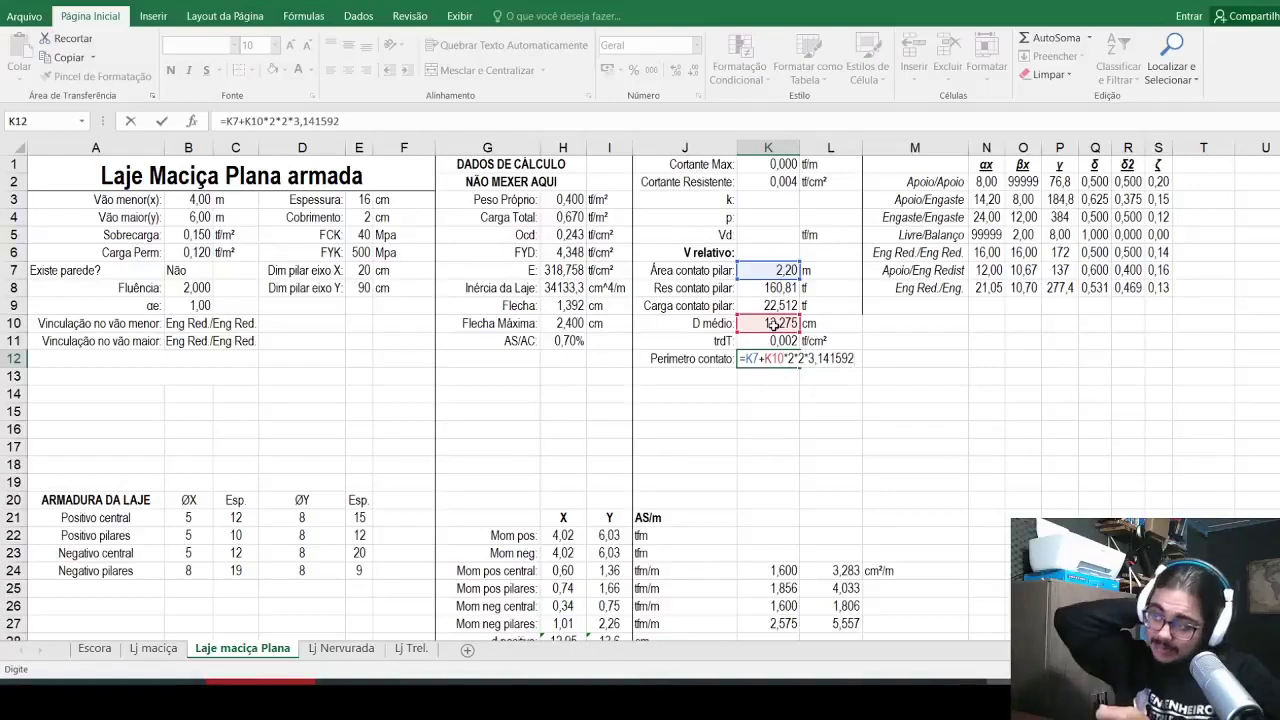
{"action": "type", "text": "/100"}
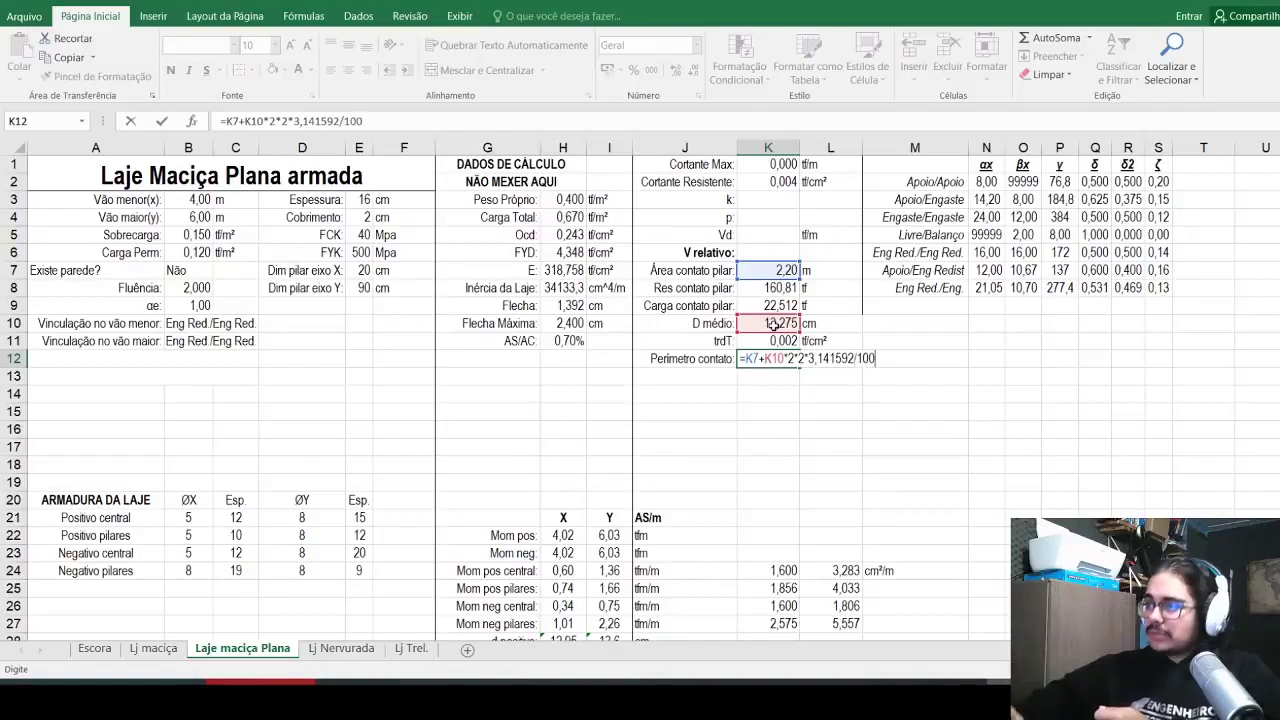
{"action": "key", "text": "ctrl+Return"}
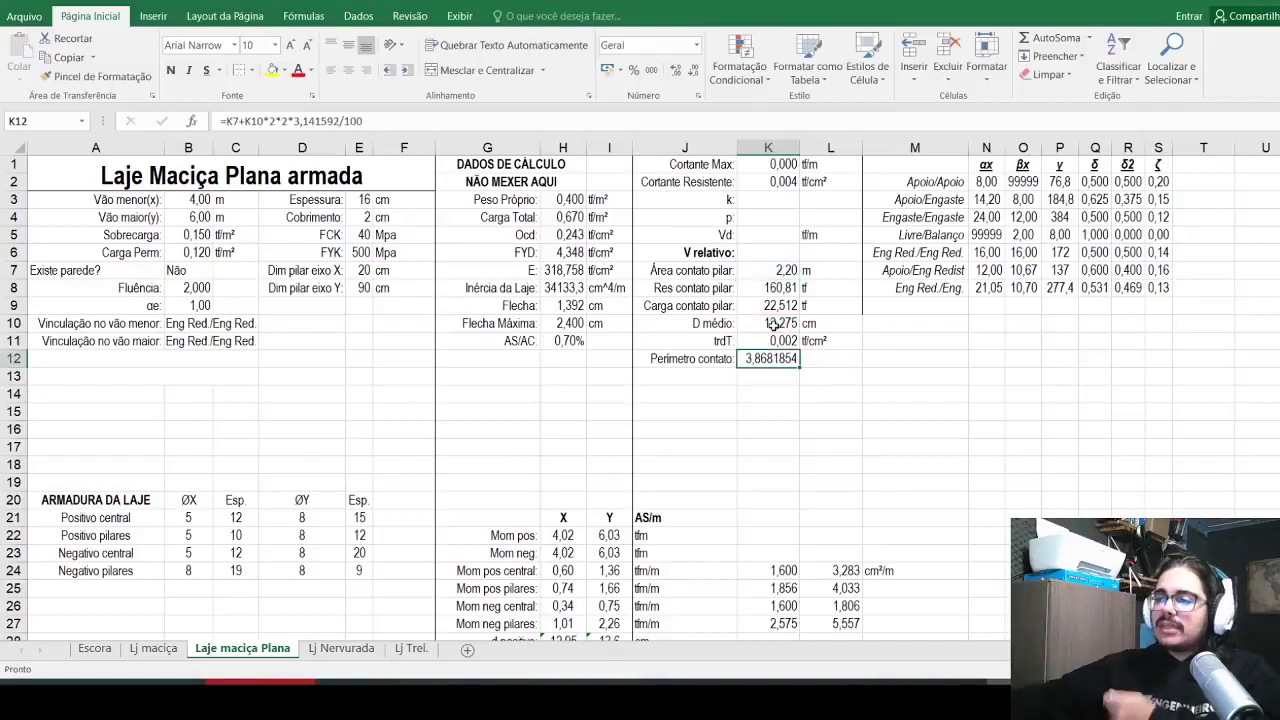
Step: Show the contact perimeter with two decimal places and enter its unit m in L12
{"action": "left_click", "coordinate": [693, 68]}
{"action": "left_click", "coordinate": [693, 68]}
{"action": "left_click", "coordinate": [693, 68]}
{"action": "left_click", "coordinate": [693, 68]}
{"action": "left_click", "coordinate": [693, 68]}
{"action": "left_click", "coordinate": [819, 357]}
{"action": "type", "text": "m"}
{"action": "key", "text": "Return"}
Step: Right-align the empty cell range J13:L17 below the contact perimeter row
{"action": "key", "text": "Left"}
{"action": "key", "text": "Left"}
{"action": "type", "text": "R"}
{"action": "key", "text": "Escape"}
{"action": "key", "text": "shift+Right"}
{"action": "key", "text": "shift+Right"}
{"action": "key", "text": "shift+Down"}
{"action": "key", "text": "shift+Down"}
{"action": "key", "text": "shift+Down"}
{"action": "key", "text": "shift+Down"}
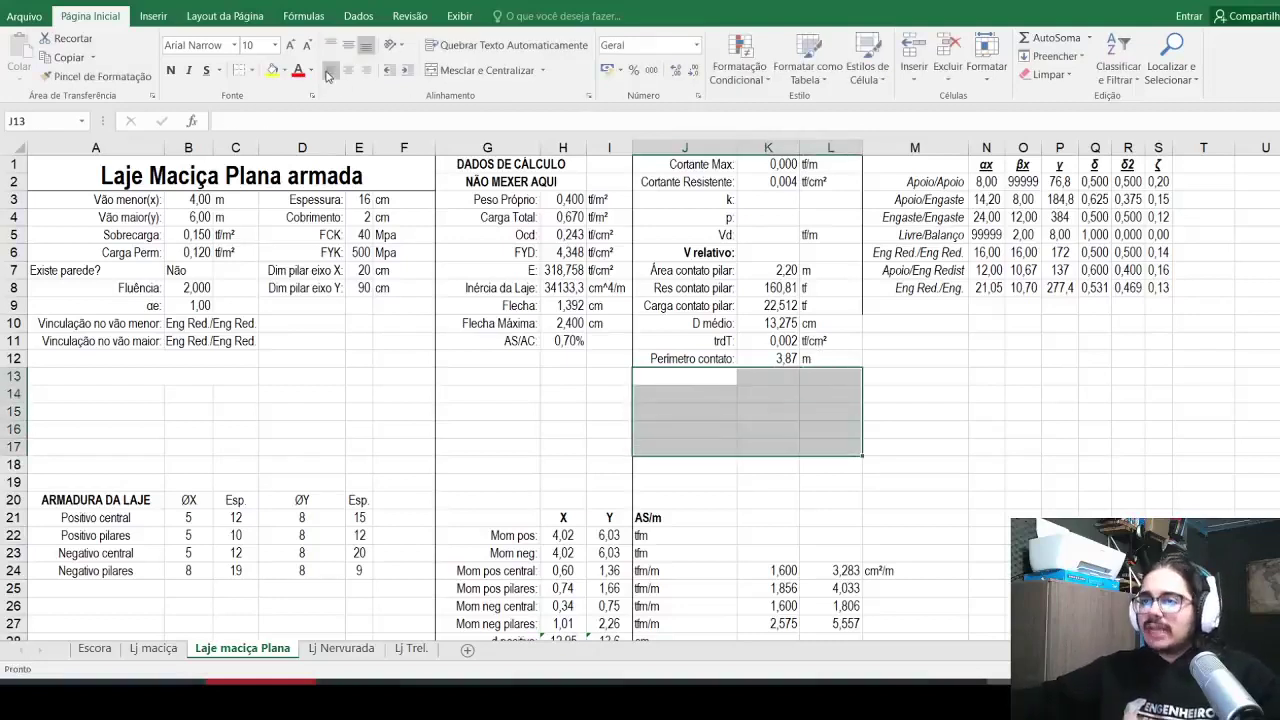
Step: Enter the label "Res contato C':" in J13
{"action": "left_click", "coordinate": [717, 386]}
{"action": "key", "text": "Up"}
{"action": "type", "text": "Res contato pilar:"}
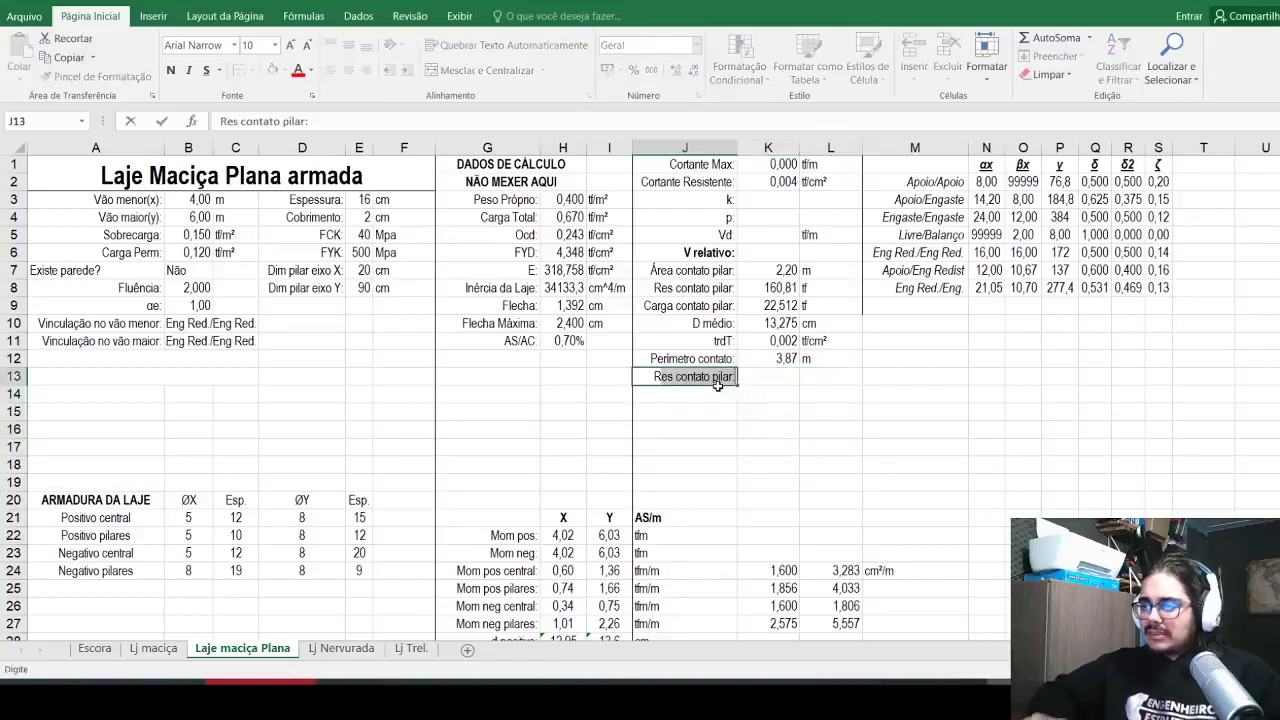
{"action": "key", "text": "BackSpace"}
{"action": "key", "text": "BackSpace"}
{"action": "type", "text": "C:"}
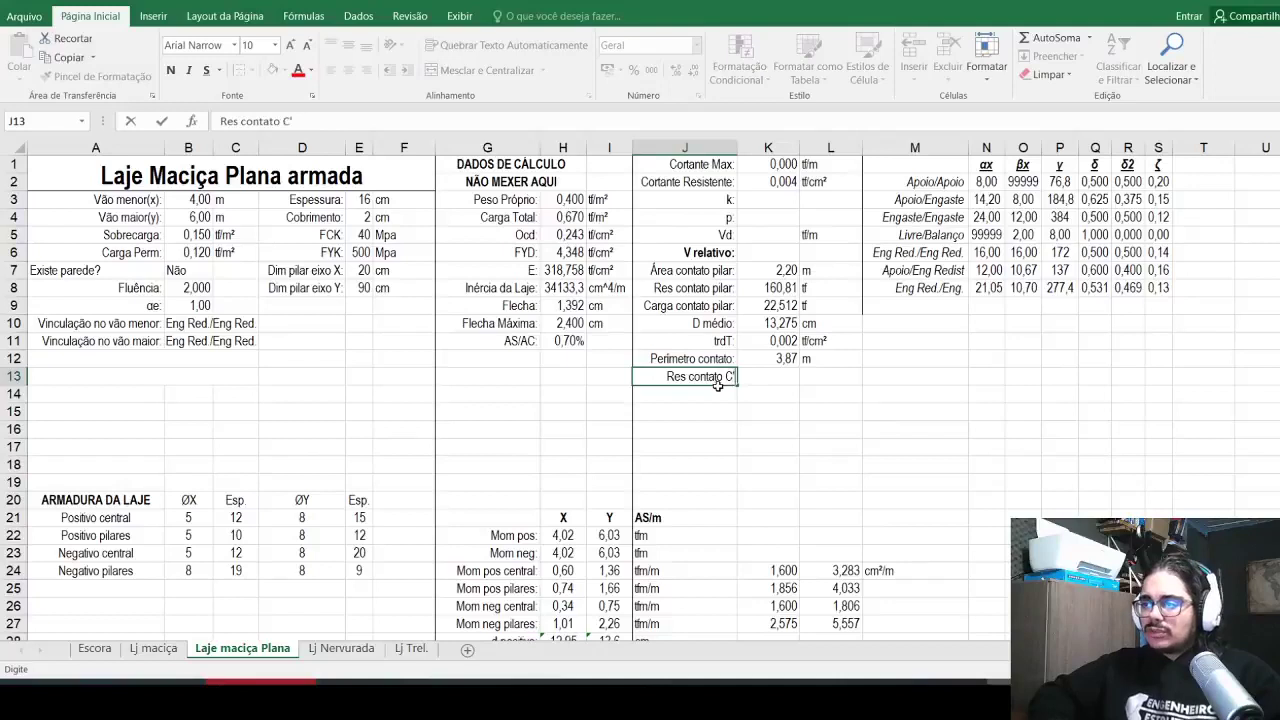
{"action": "key", "text": "Tab"}
Step: Calculate the C' contact resistance in K13 with the formula =K12*100*K10*K11
{"action": "type", "text": "="}
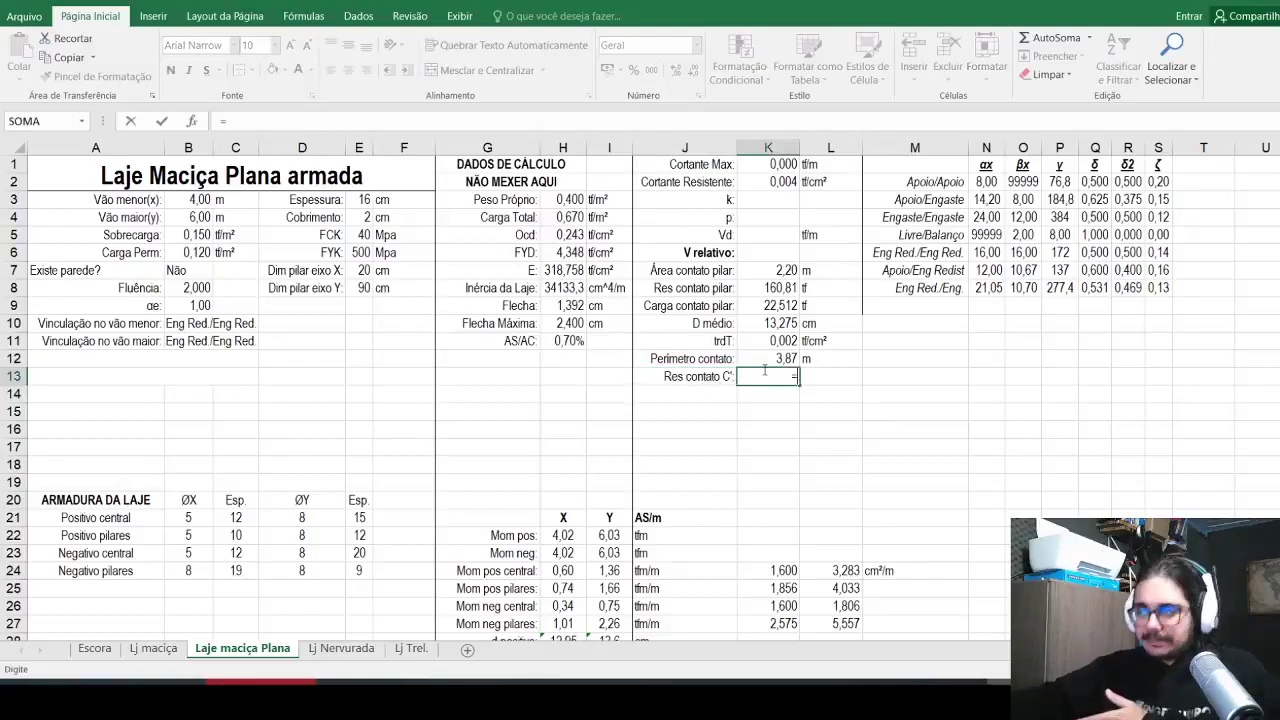
{"action": "left_click", "coordinate": [759, 358]}
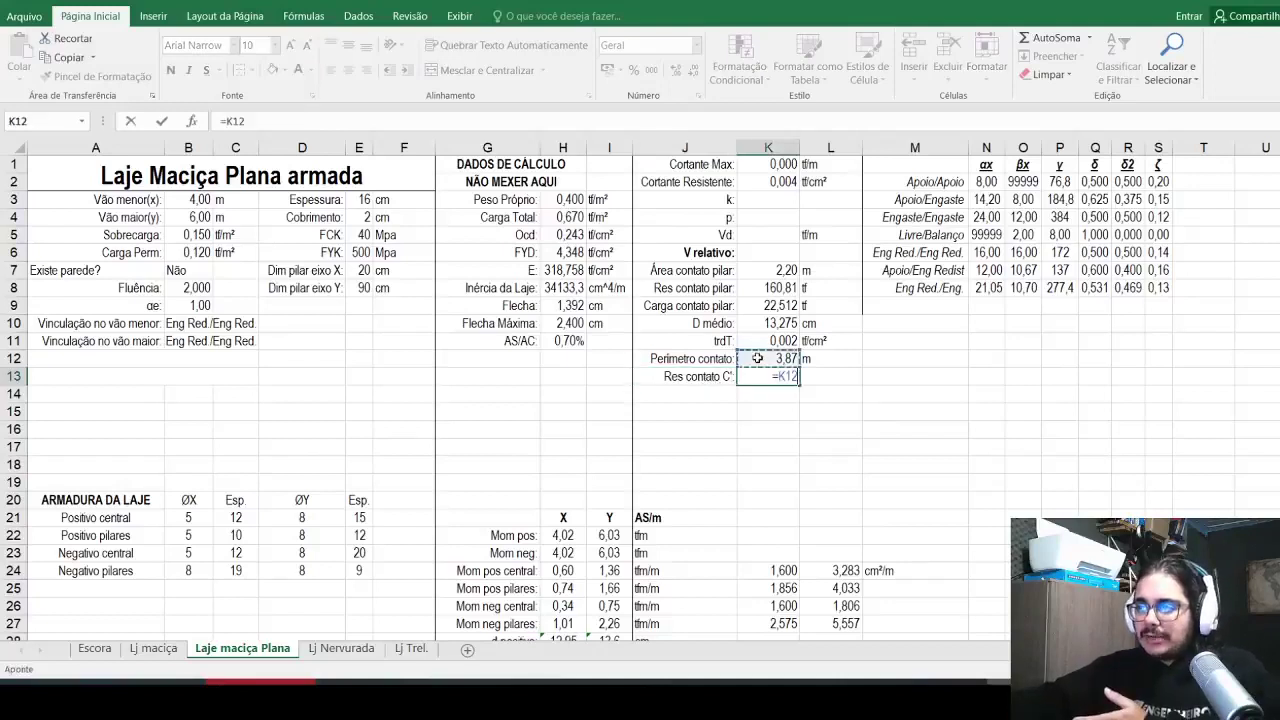
{"action": "type", "text": "*100"}
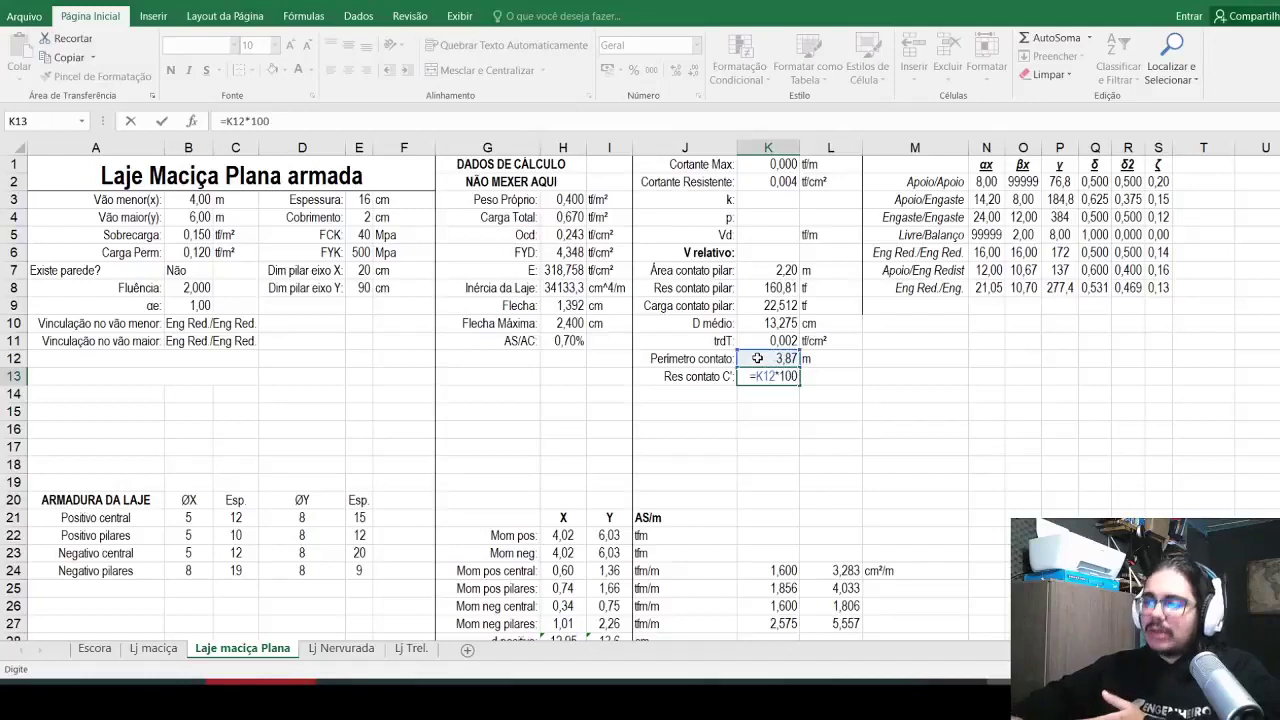
{"action": "type", "text": "*"}
{"action": "left_click", "coordinate": [779, 306]}
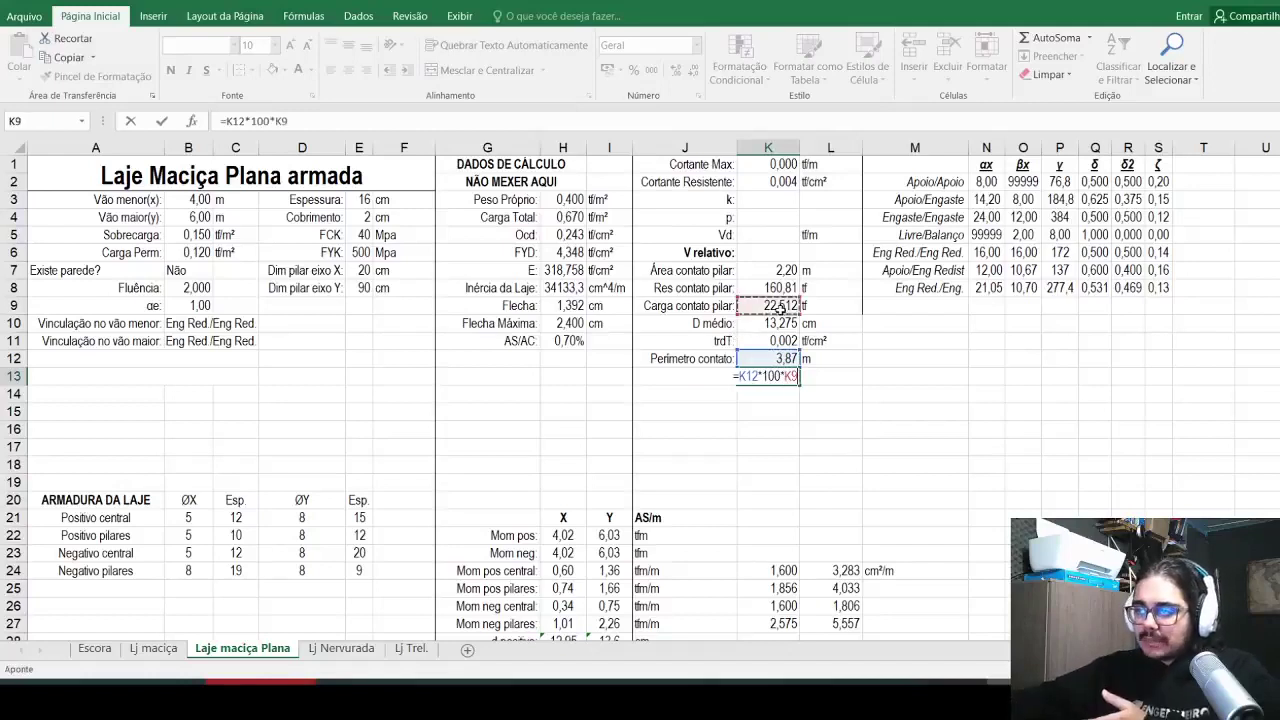
{"action": "left_click", "coordinate": [760, 325]}
{"action": "type", "text": "*"}
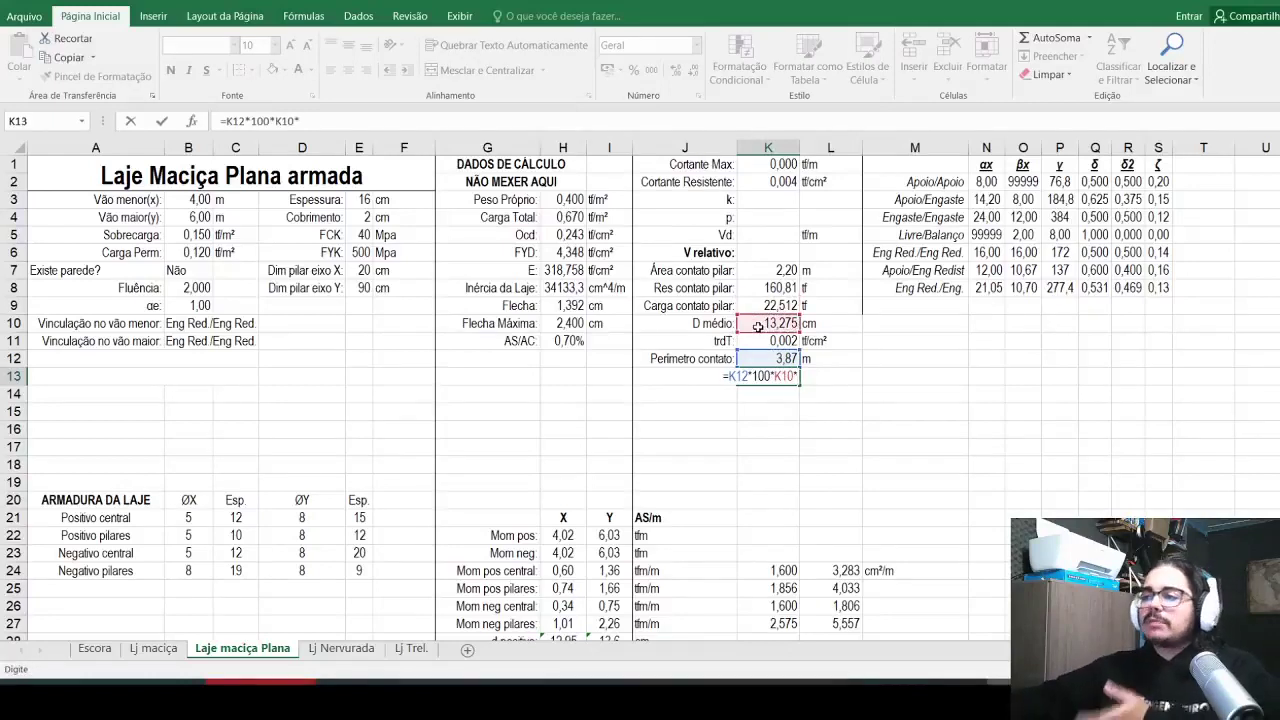
{"action": "left_click", "coordinate": [759, 341]}
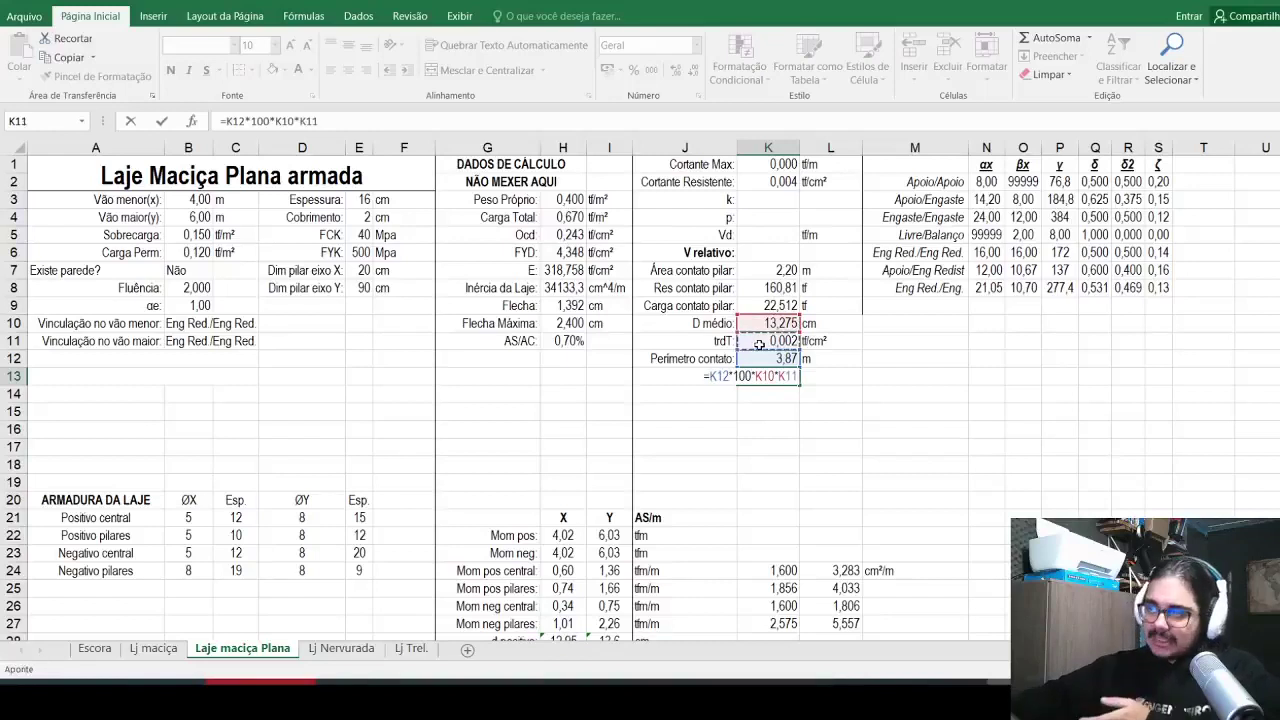
{"action": "key", "text": "Return"}
Step: Show the C' contact resistance in K13 with three decimal places
{"action": "key", "text": "Left"}
{"action": "key", "text": "Up"}
{"action": "key", "text": "Right"}
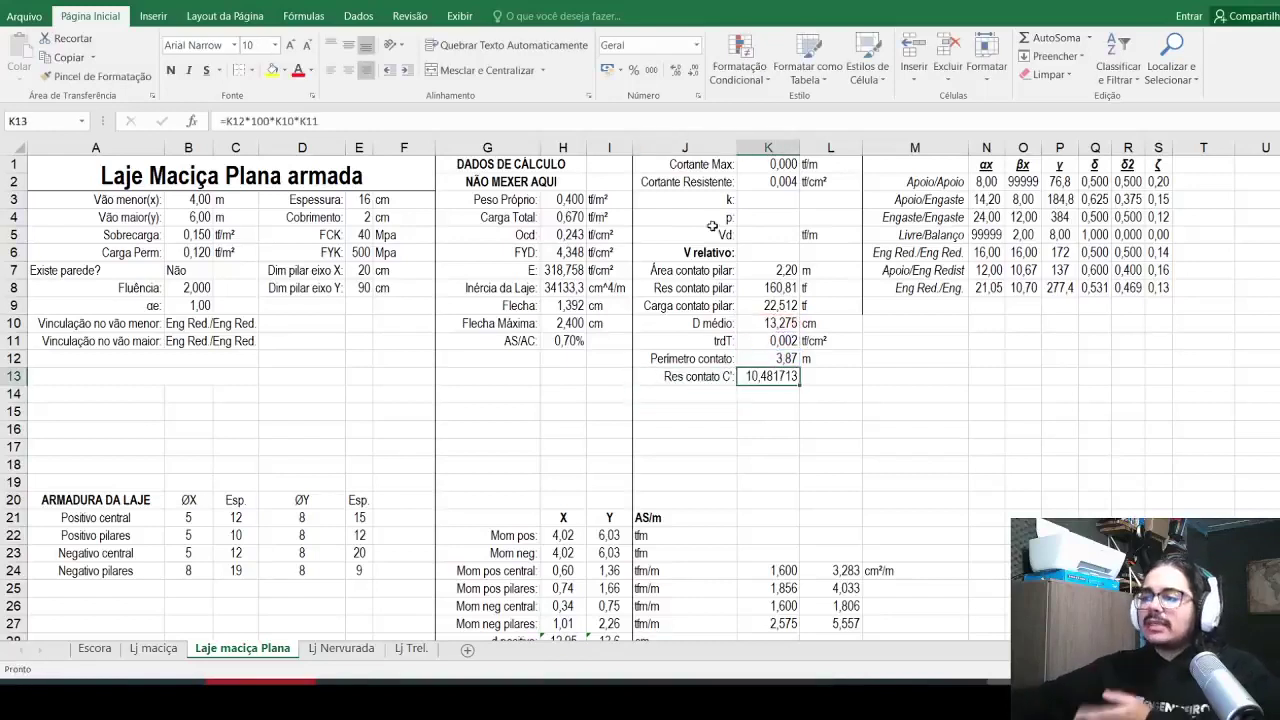
{"action": "left_click", "coordinate": [692, 68]}
{"action": "left_click", "coordinate": [692, 68]}
{"action": "left_click", "coordinate": [692, 68]}
Step: Enter the unit tf in L13 and left-align it
{"action": "left_click", "coordinate": [827, 372]}
{"action": "type", "text": "tf"}
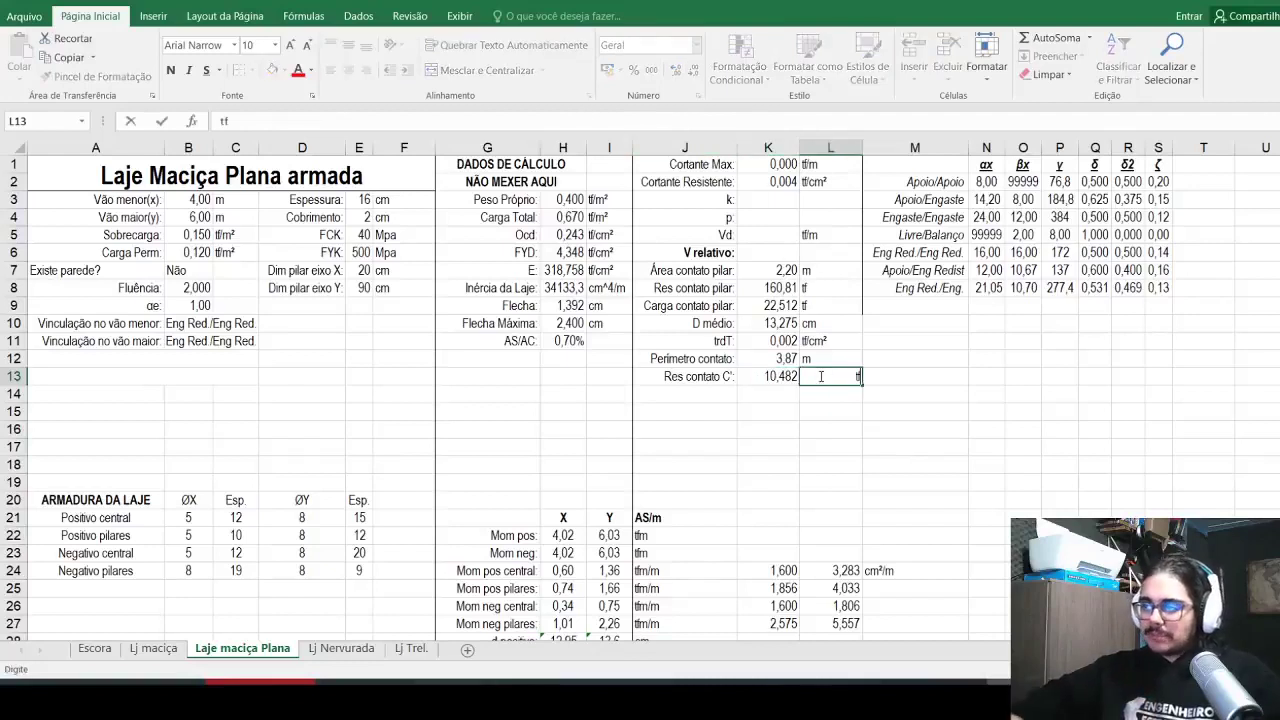
{"action": "key", "text": "Return"}
{"action": "left_click", "coordinate": [819, 376]}
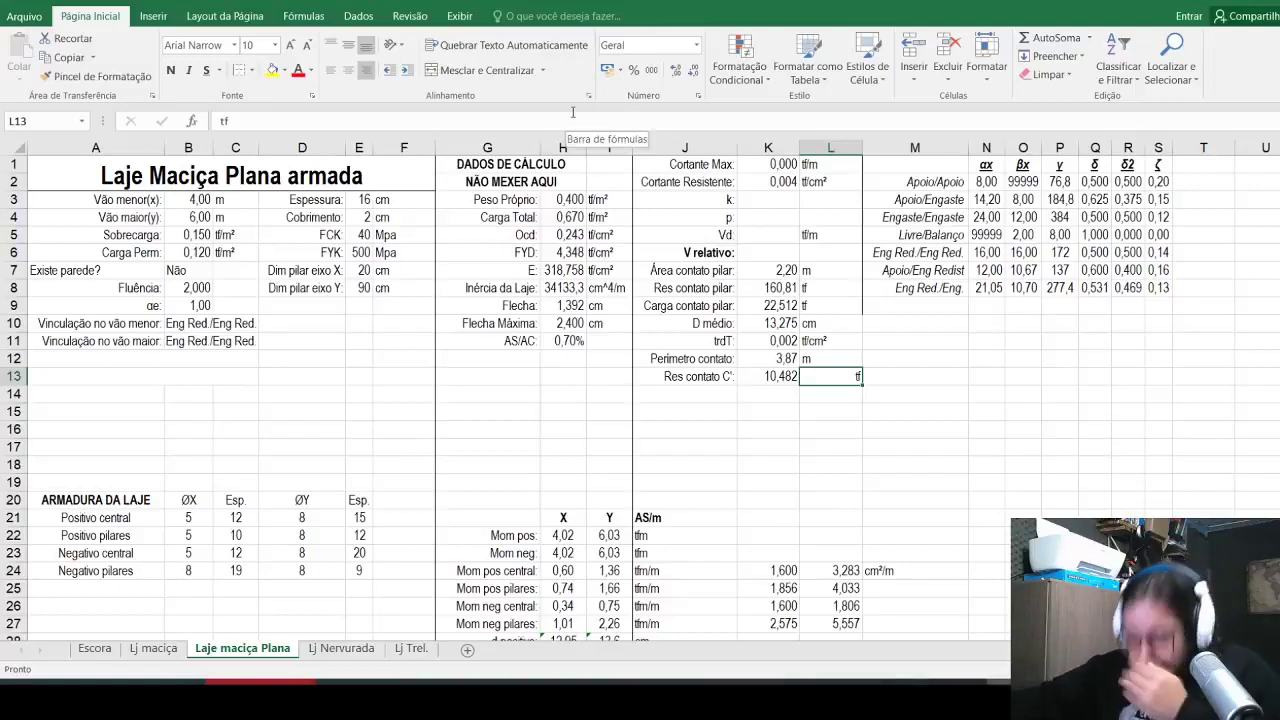
{"action": "left_click", "coordinate": [331, 70]}
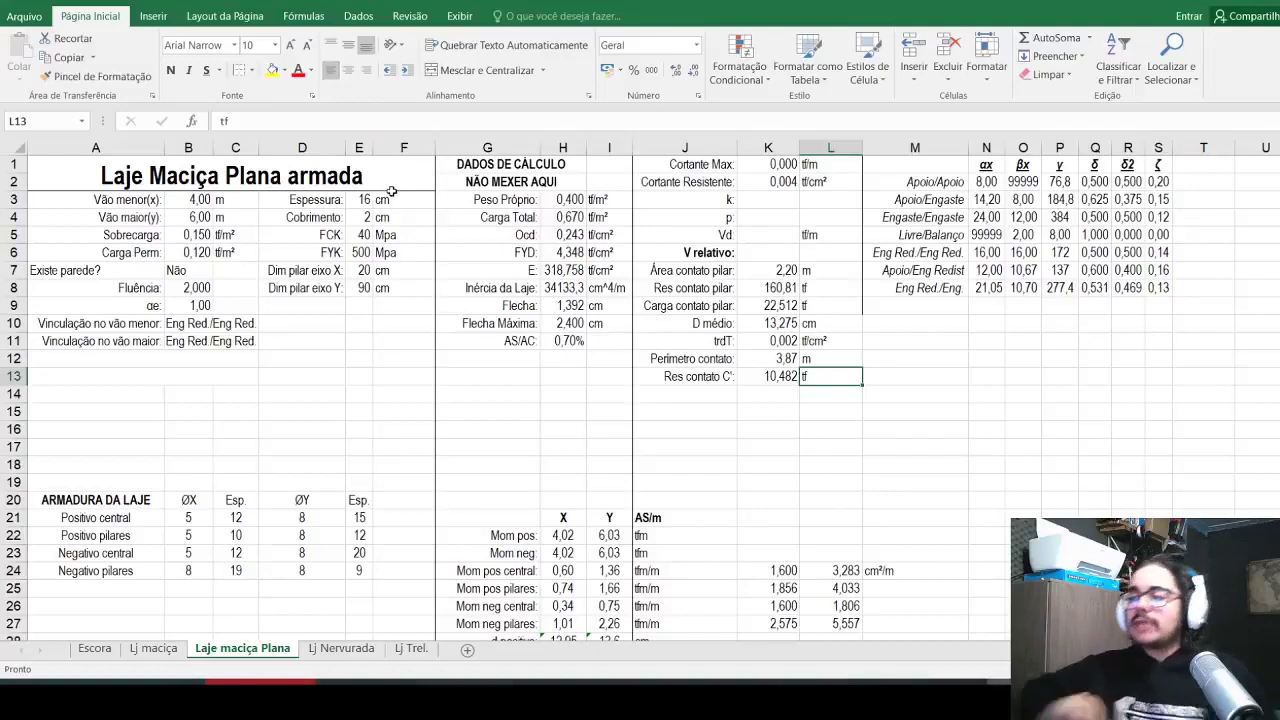
Step: Enter the label "Carga contato C':" in J14
{"action": "key", "text": "Left"}
{"action": "key", "text": "Down"}
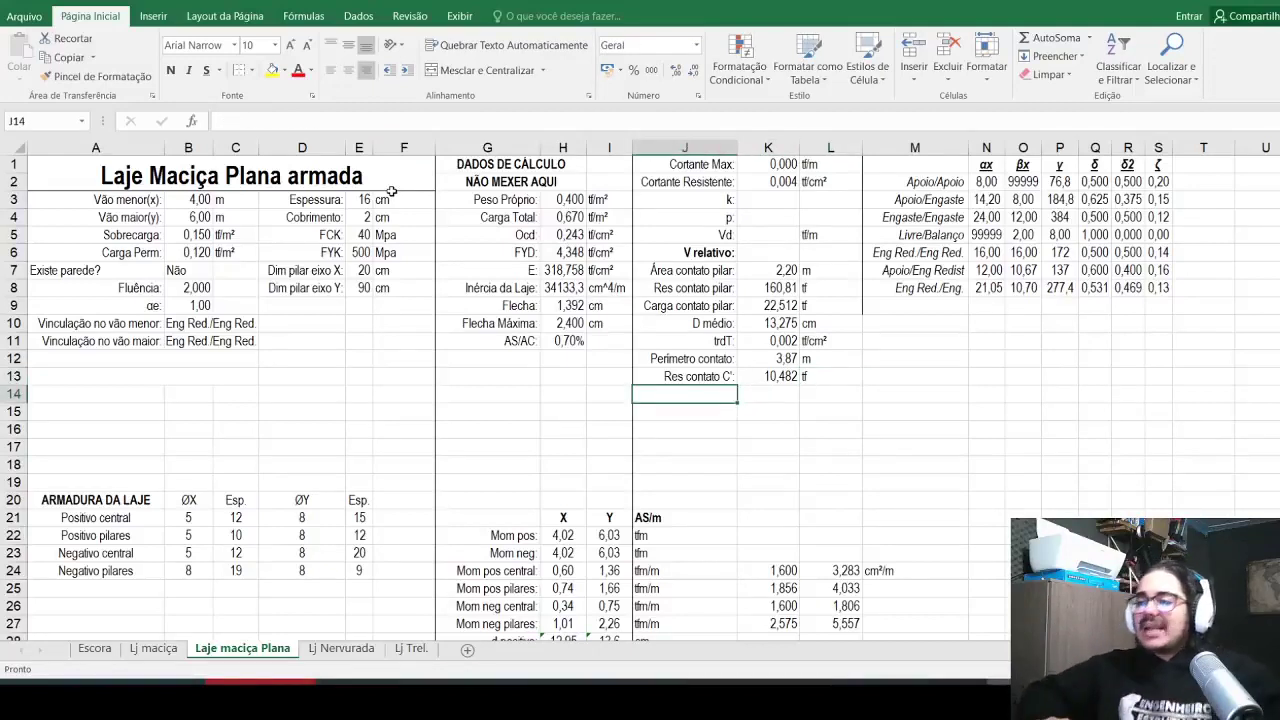
{"action": "type", "text": "Carga contato C':"}
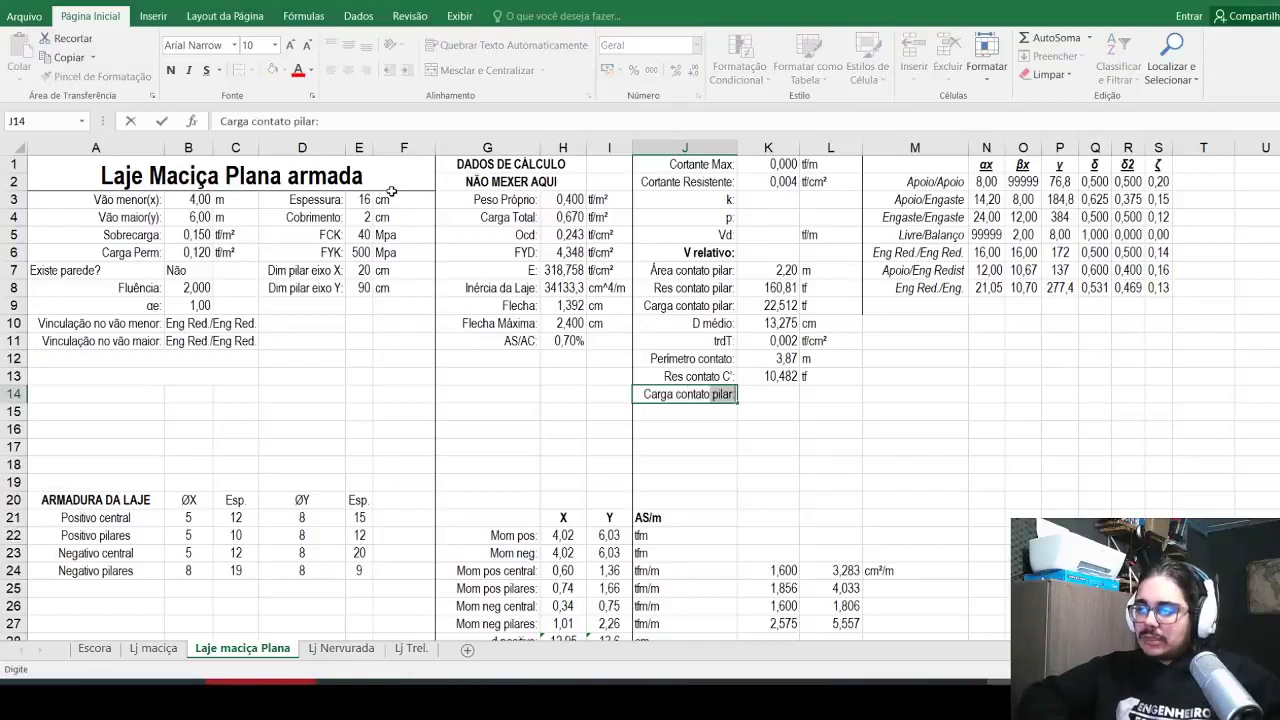
{"action": "key", "text": "ctrl+Return"}
Step: Calculate the C' contact load in K14 with the formula =(K9-(E7+4*K10)/100*(E8+4*K10)/100*H4*1,4)
{"action": "key", "text": "Right"}
{"action": "type", "text": "="}
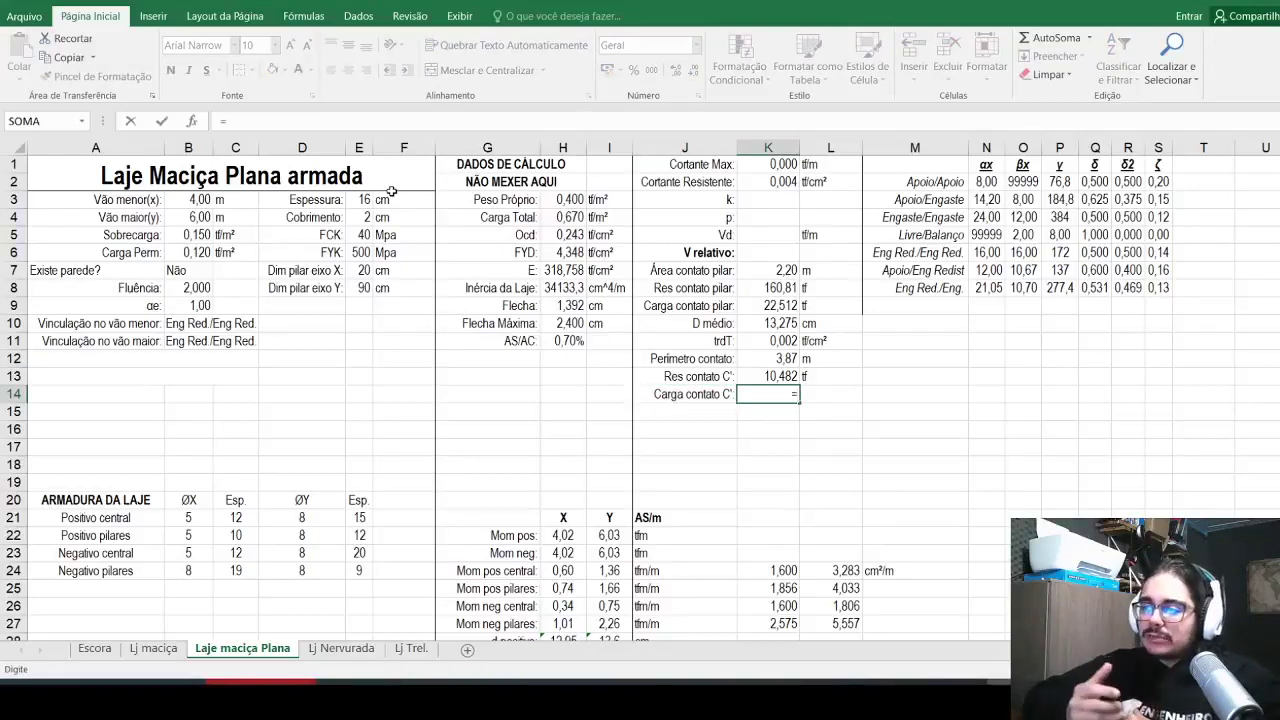
{"action": "type", "text": "("}
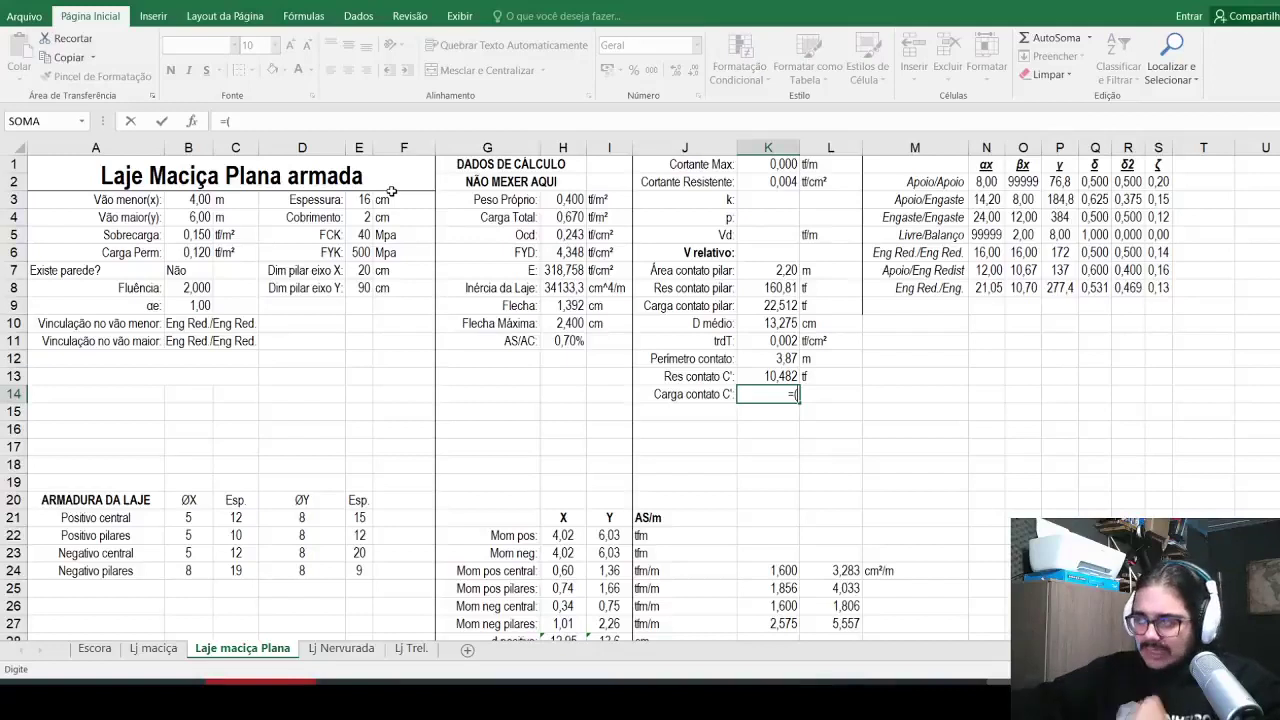
{"action": "left_click", "coordinate": [767, 306]}
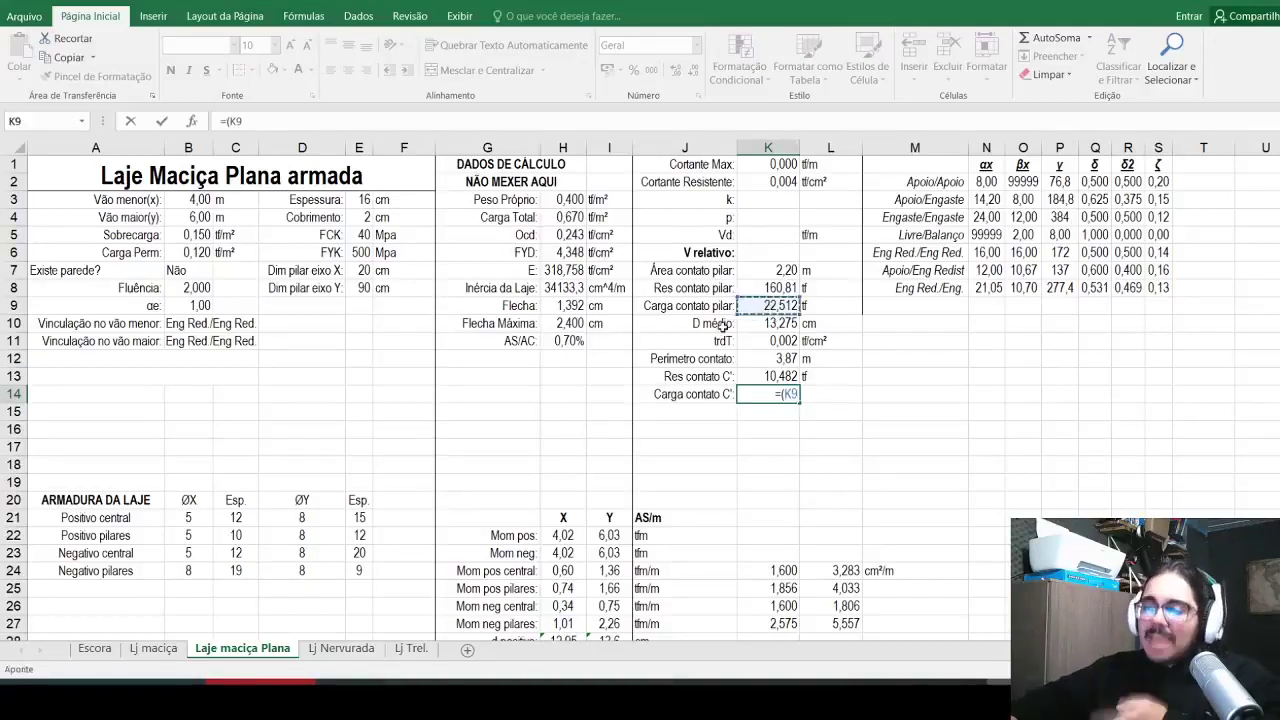
{"action": "type", "text": "-"}
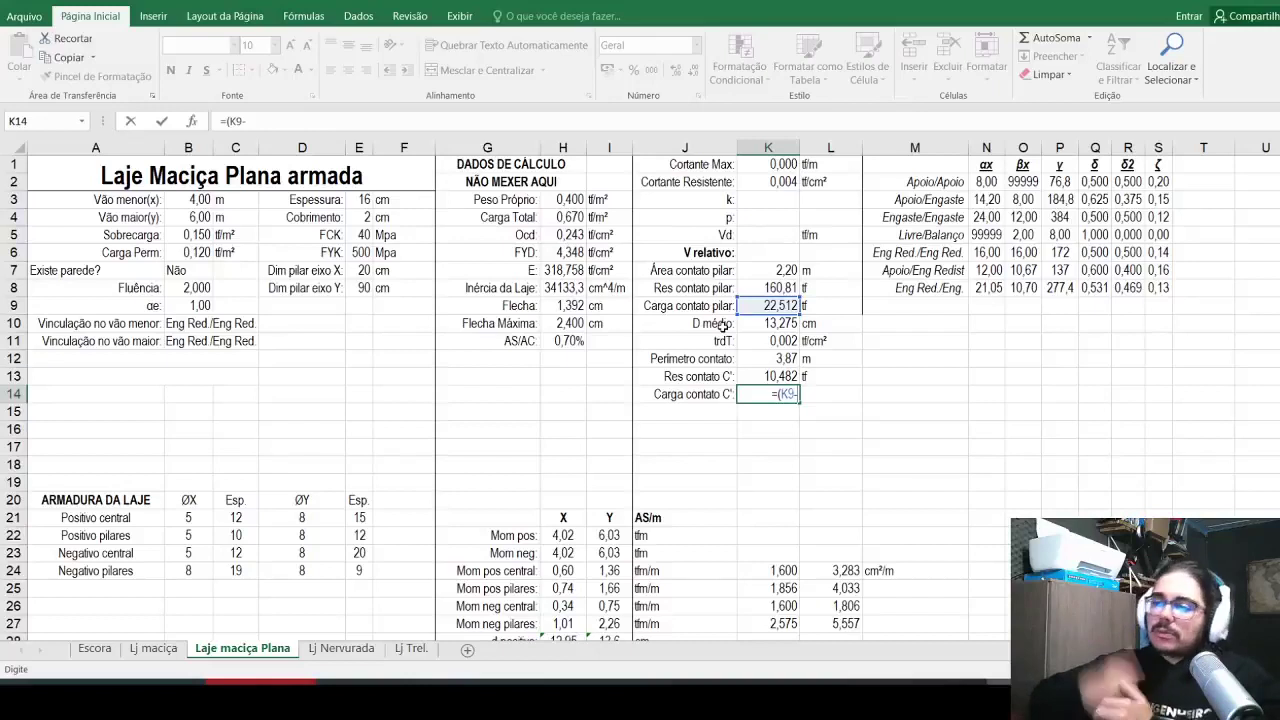
{"action": "type", "text": "("}
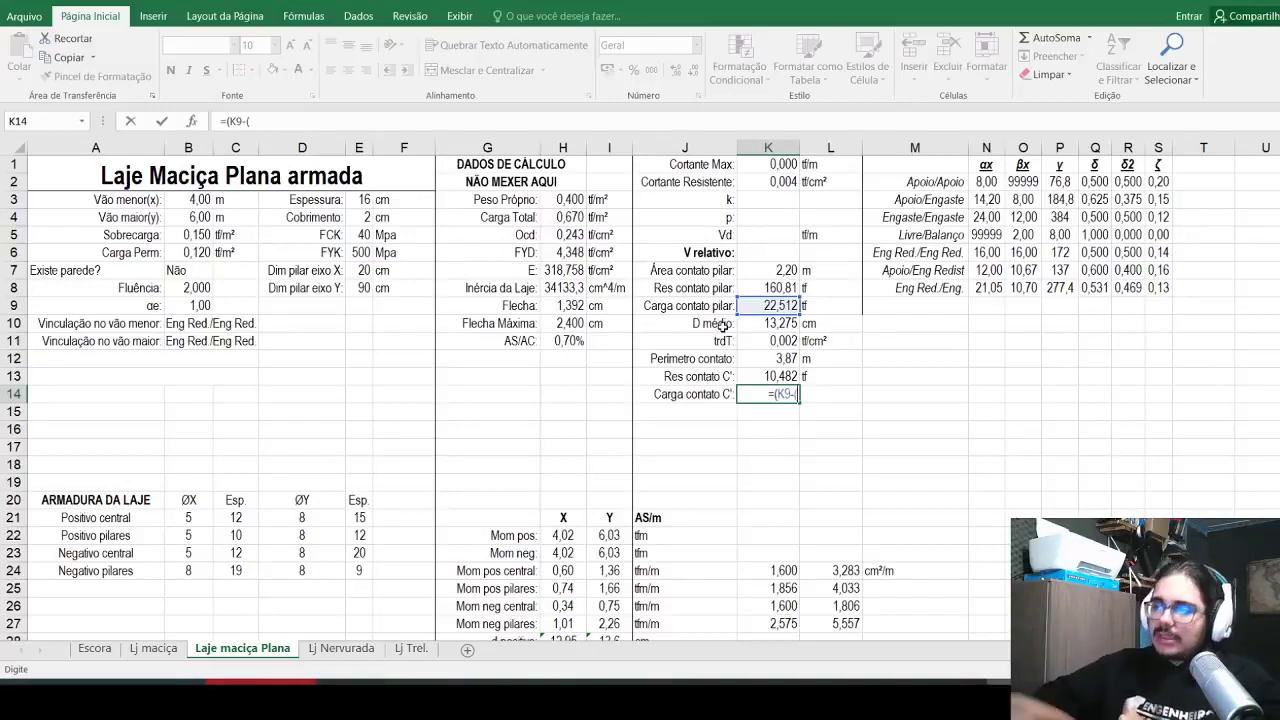
{"action": "left_click", "coordinate": [356, 270]}
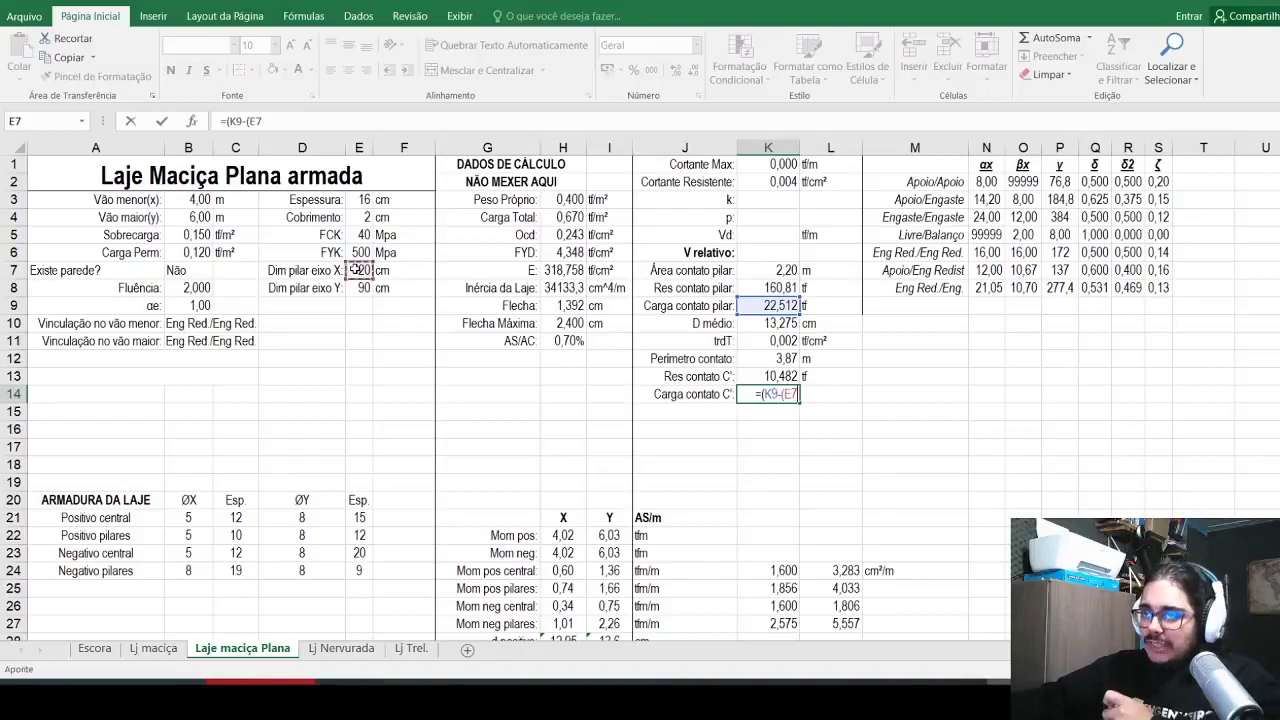
{"action": "type", "text": "+4*"}
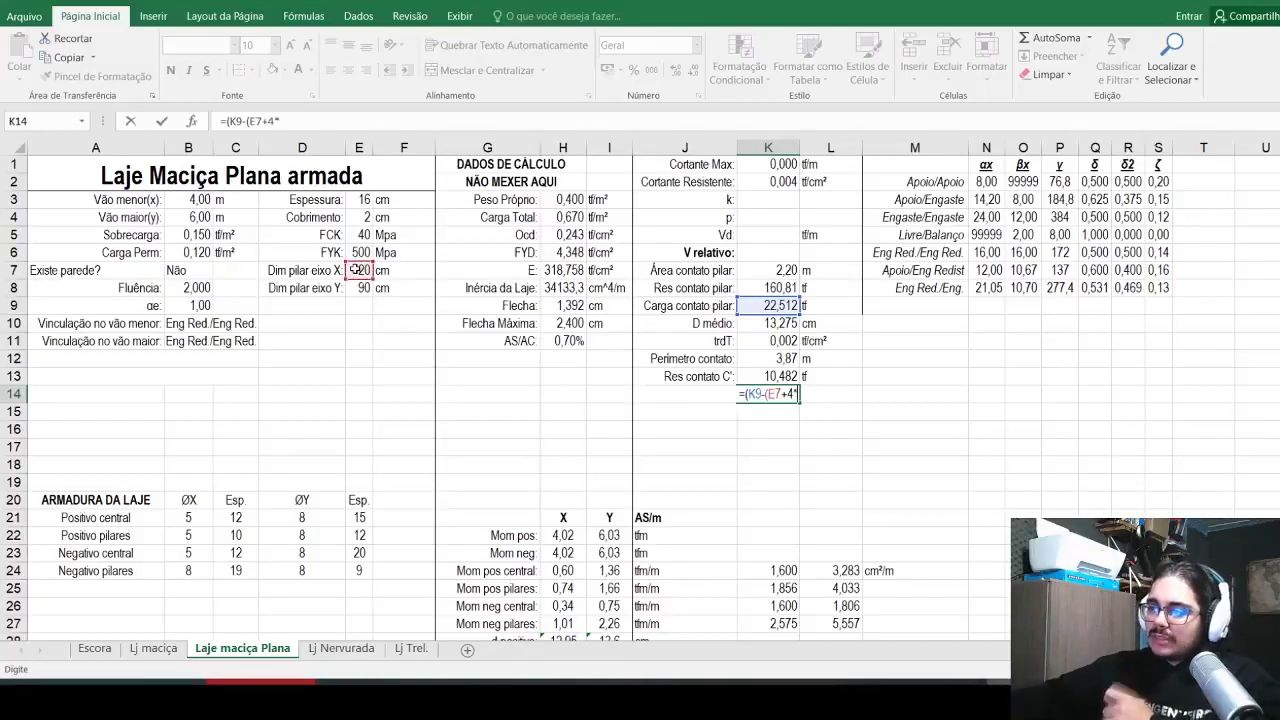
{"action": "left_click", "coordinate": [762, 324]}
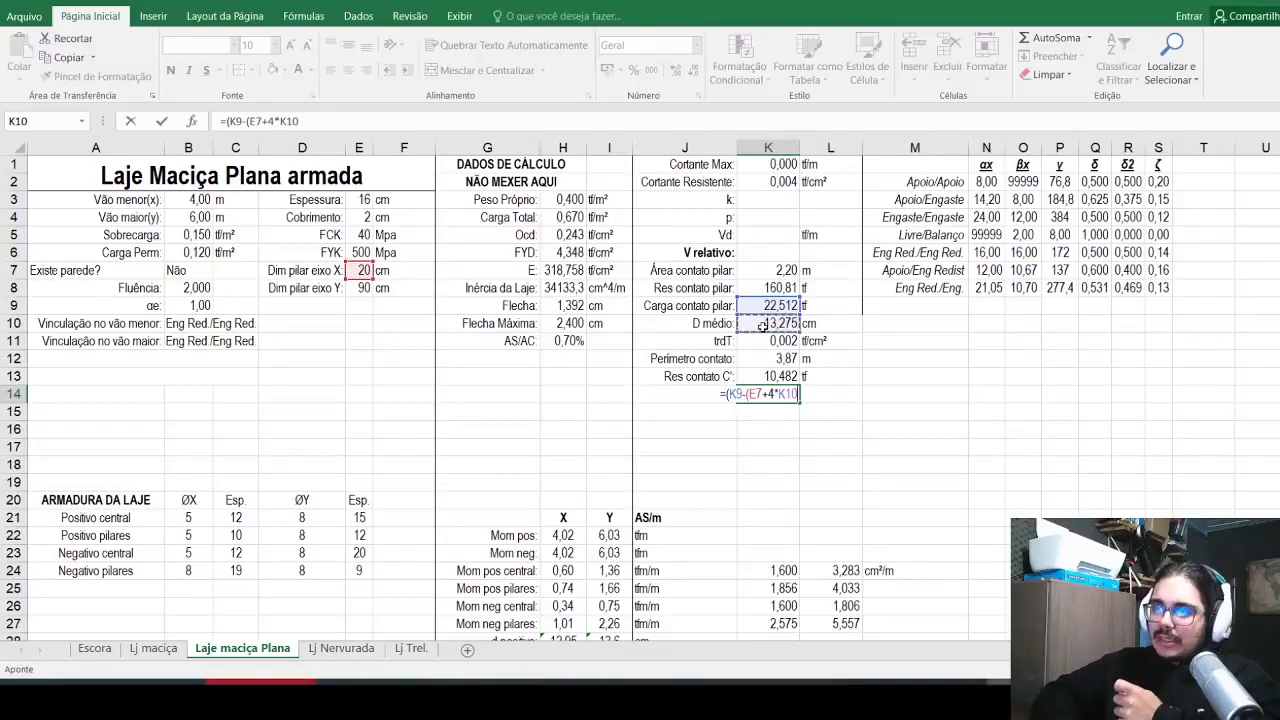
{"action": "type", "text": ")"}
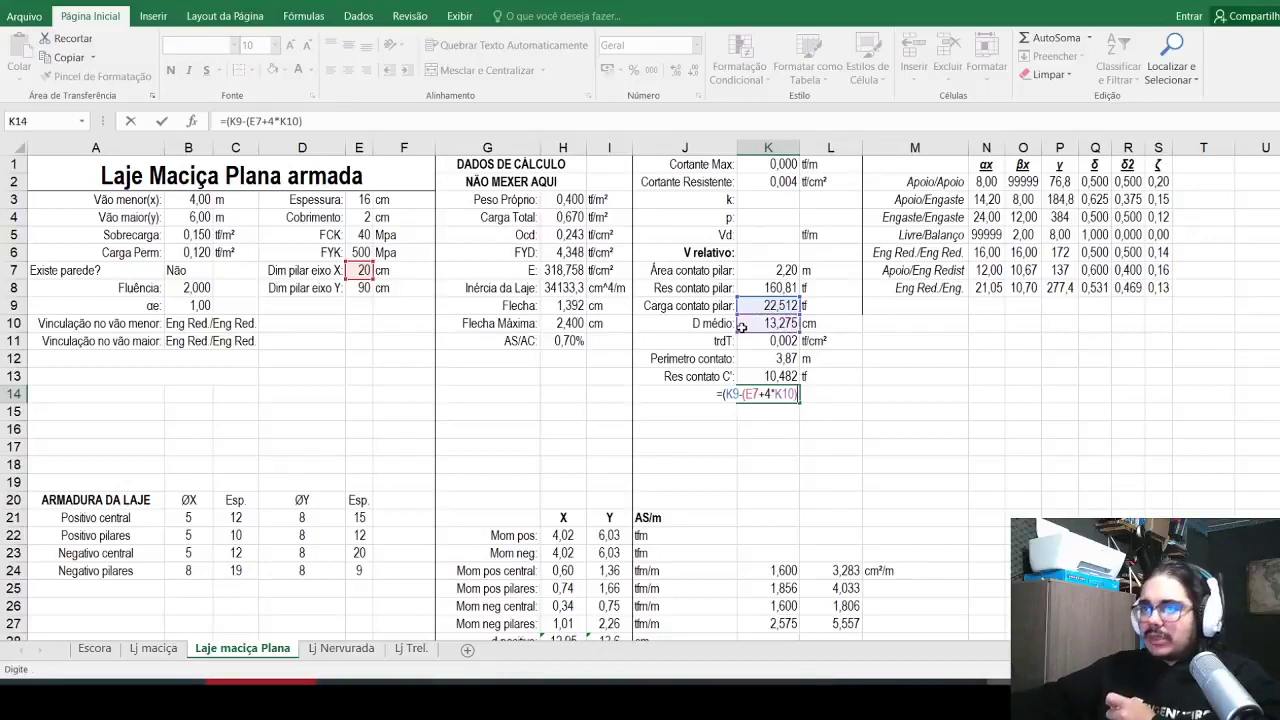
{"action": "type", "text": "/100"}
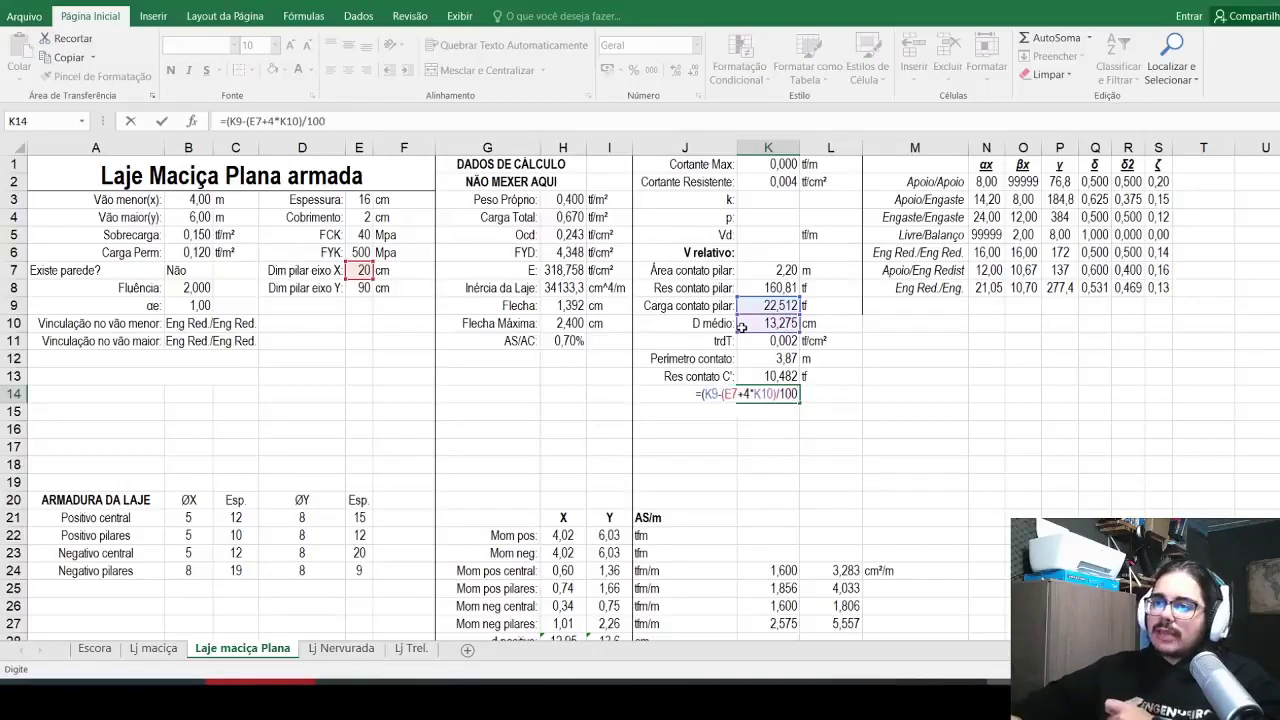
{"action": "type", "text": "*("}
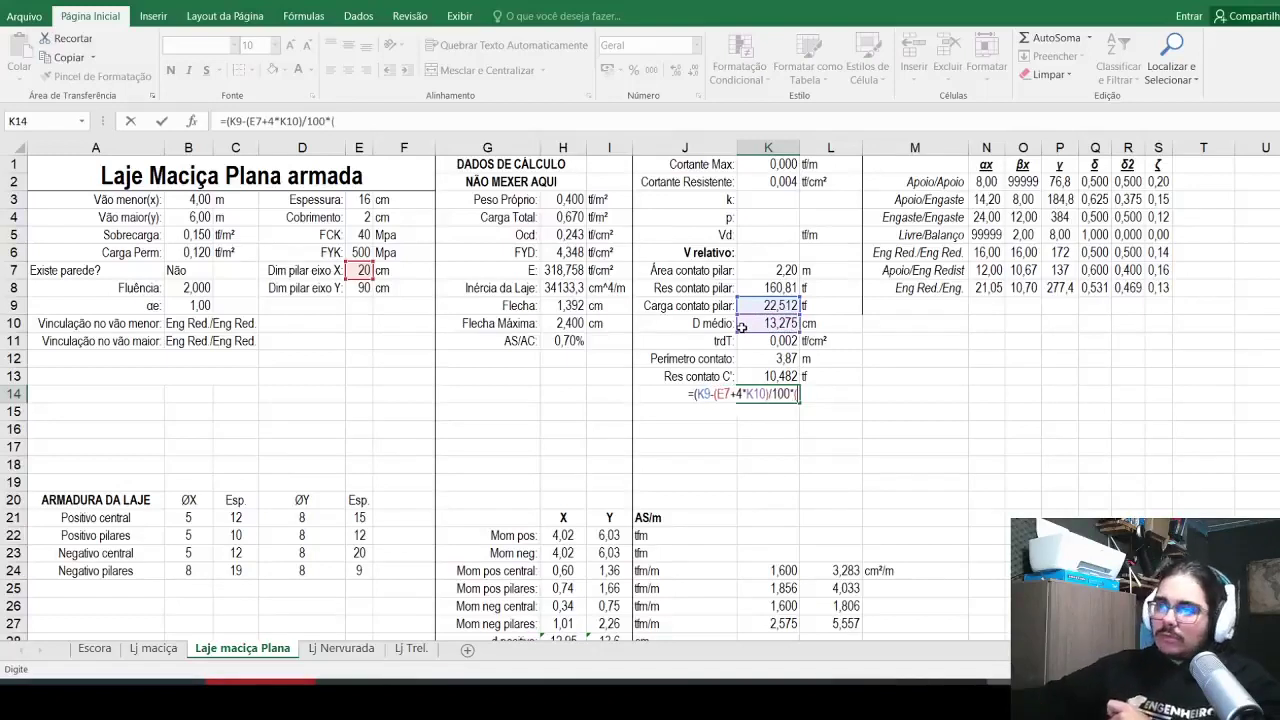
{"action": "left_click", "coordinate": [352, 288]}
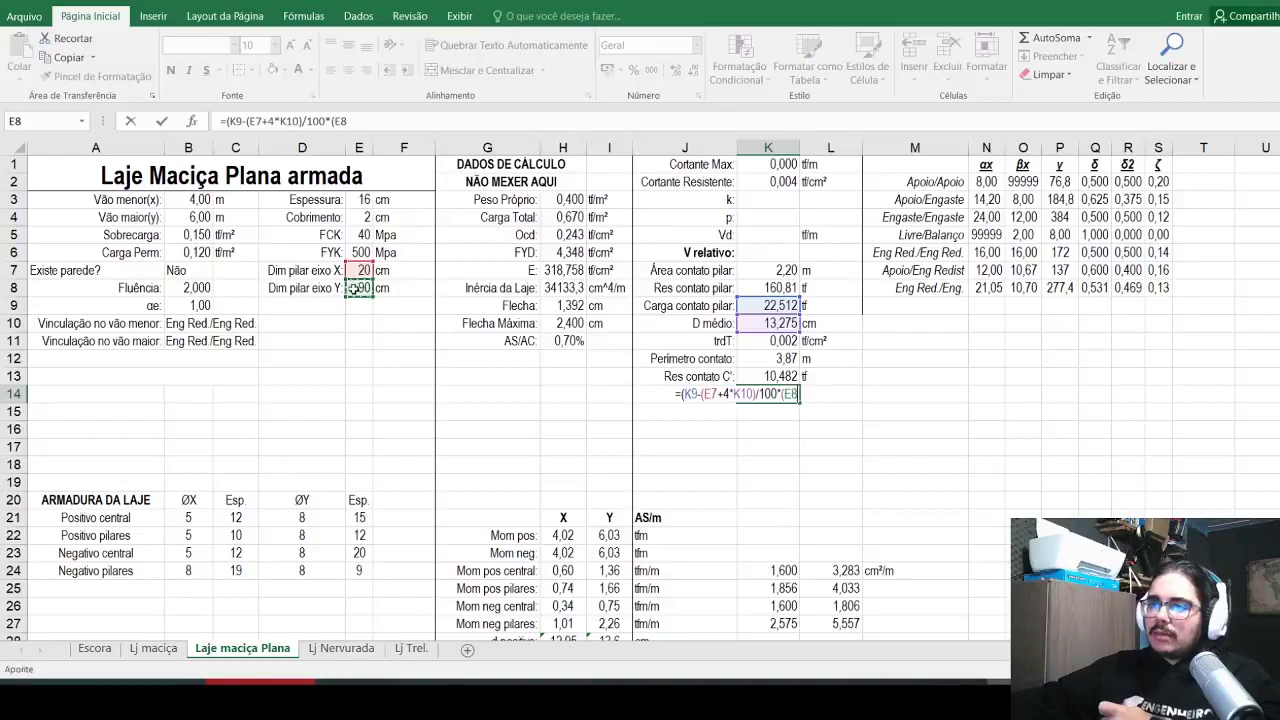
{"action": "type", "text": "+4*"}
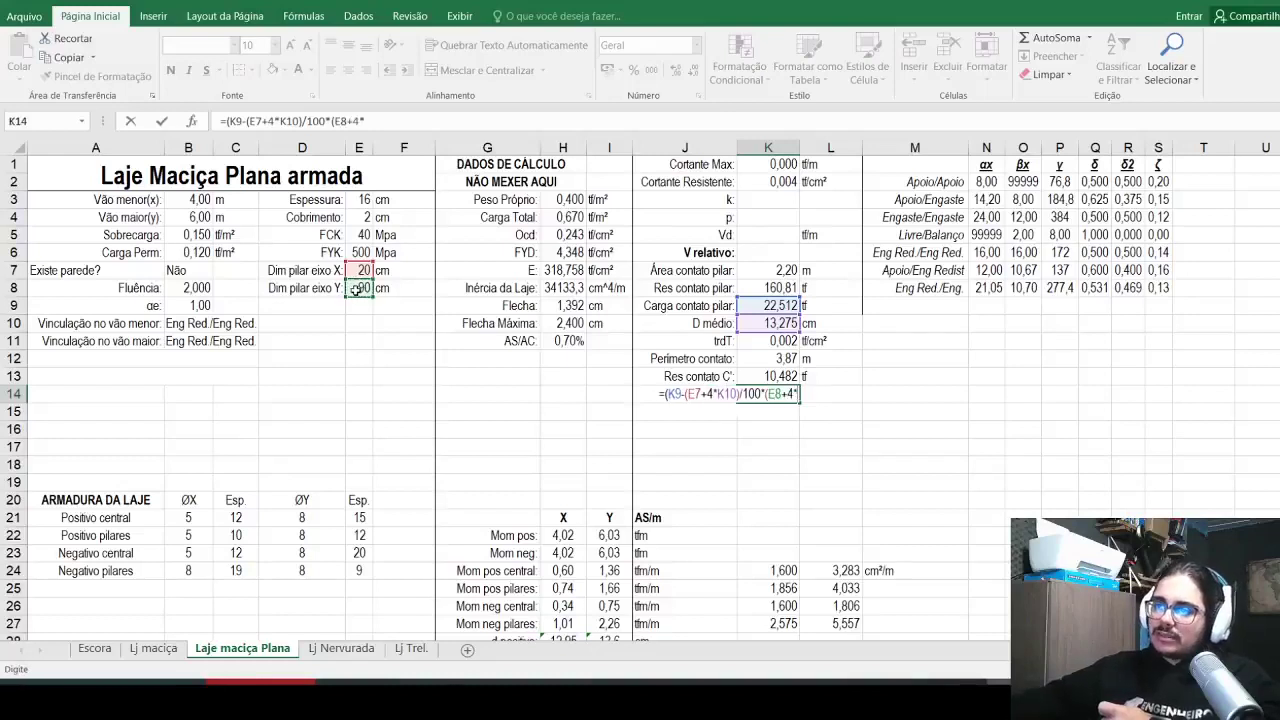
{"action": "left_click", "coordinate": [758, 326]}
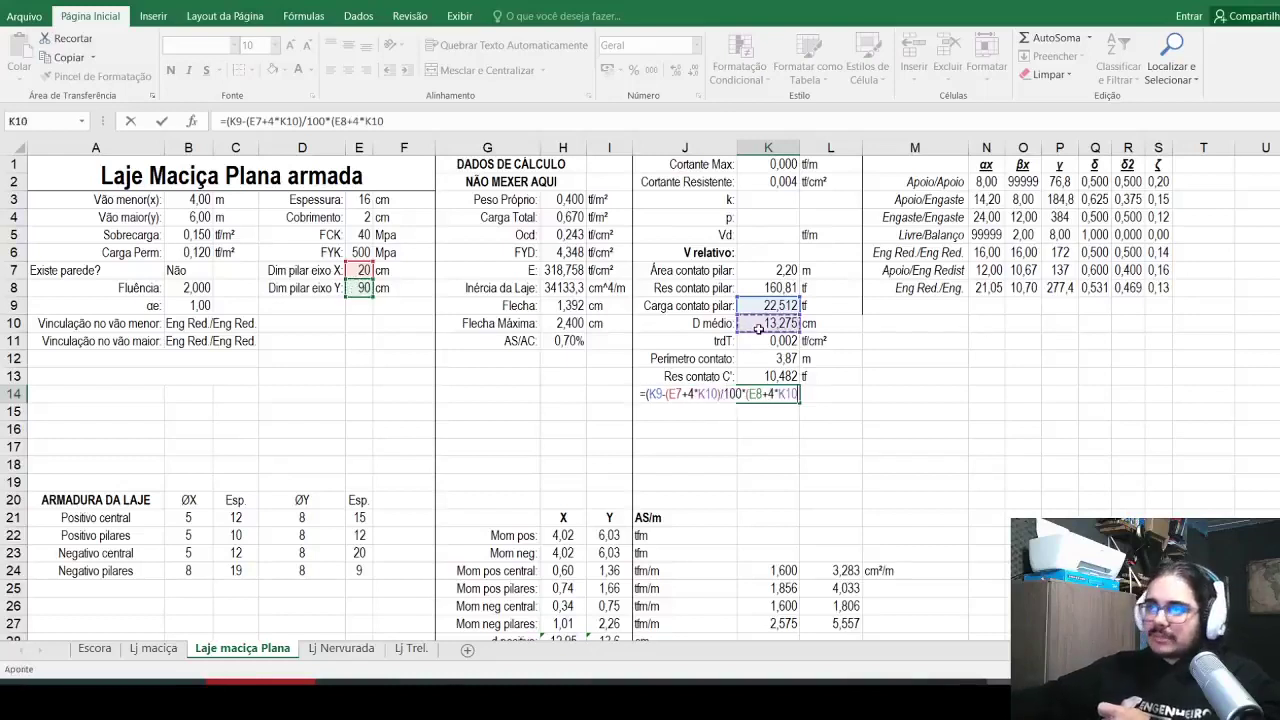
{"action": "type", "text": ")/100"}
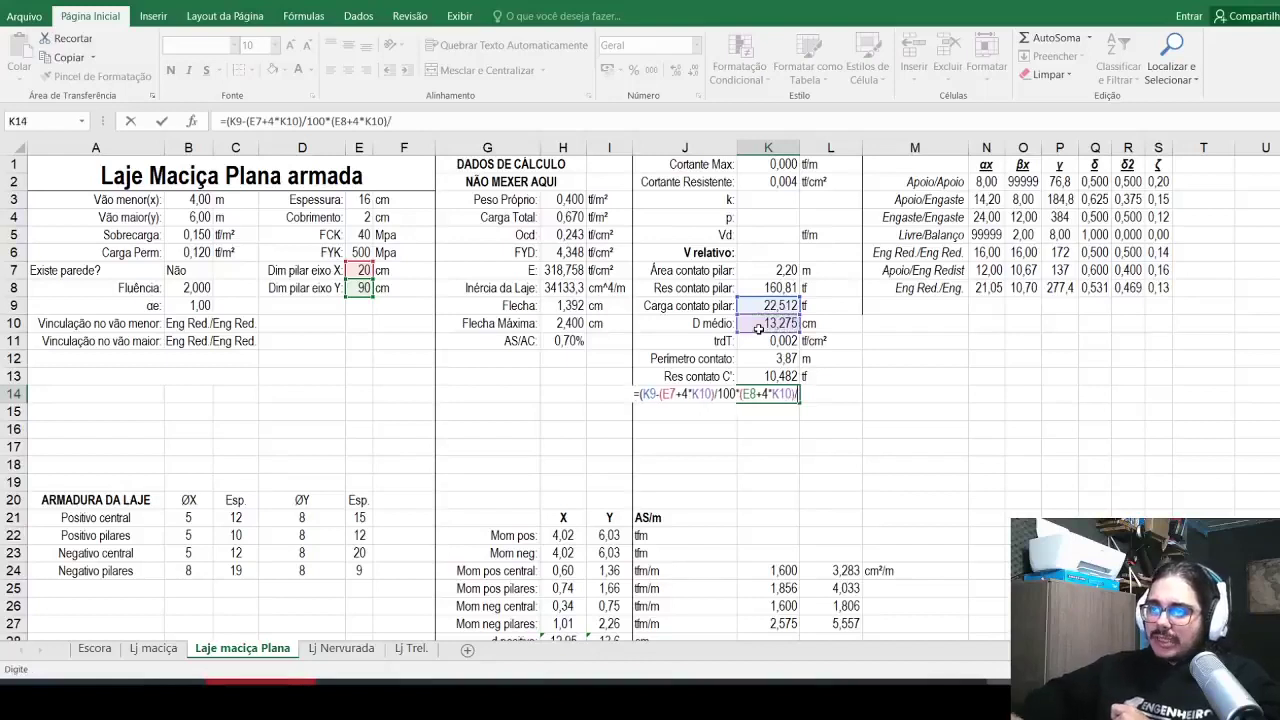
{"action": "type", "text": "*"}
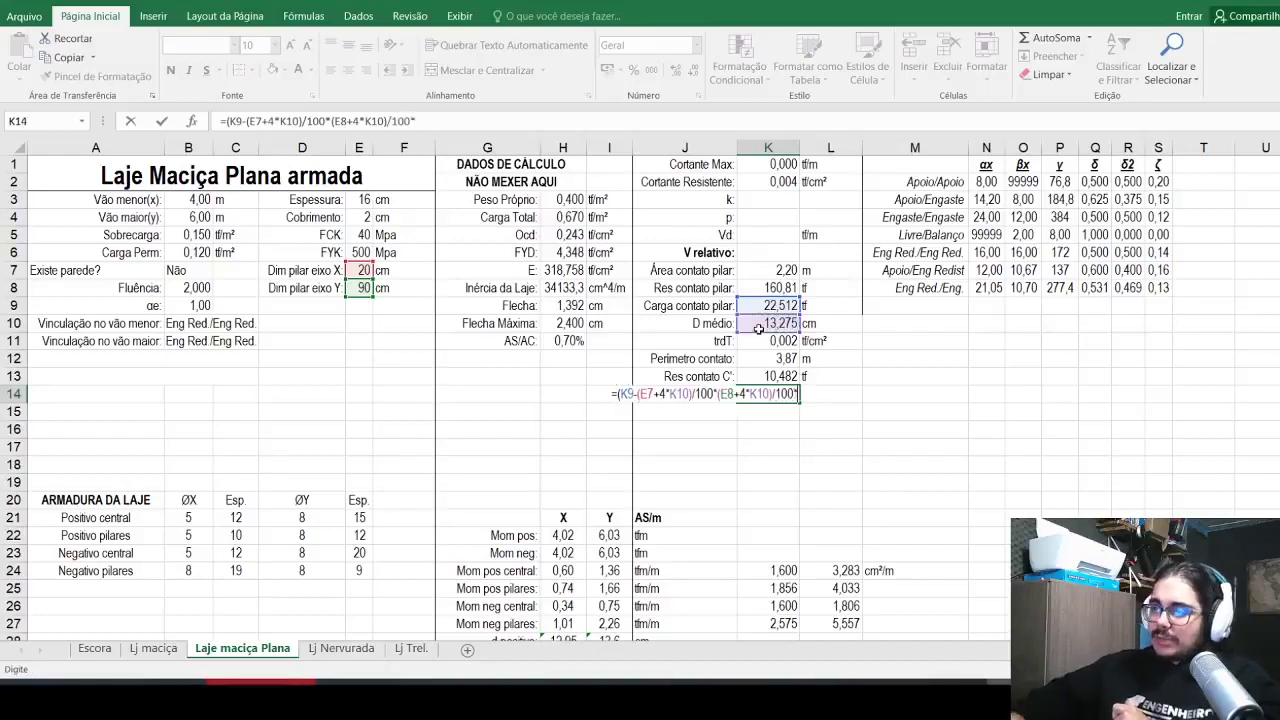
{"action": "left_click", "coordinate": [569, 217]}
{"action": "type", "text": "*1"}
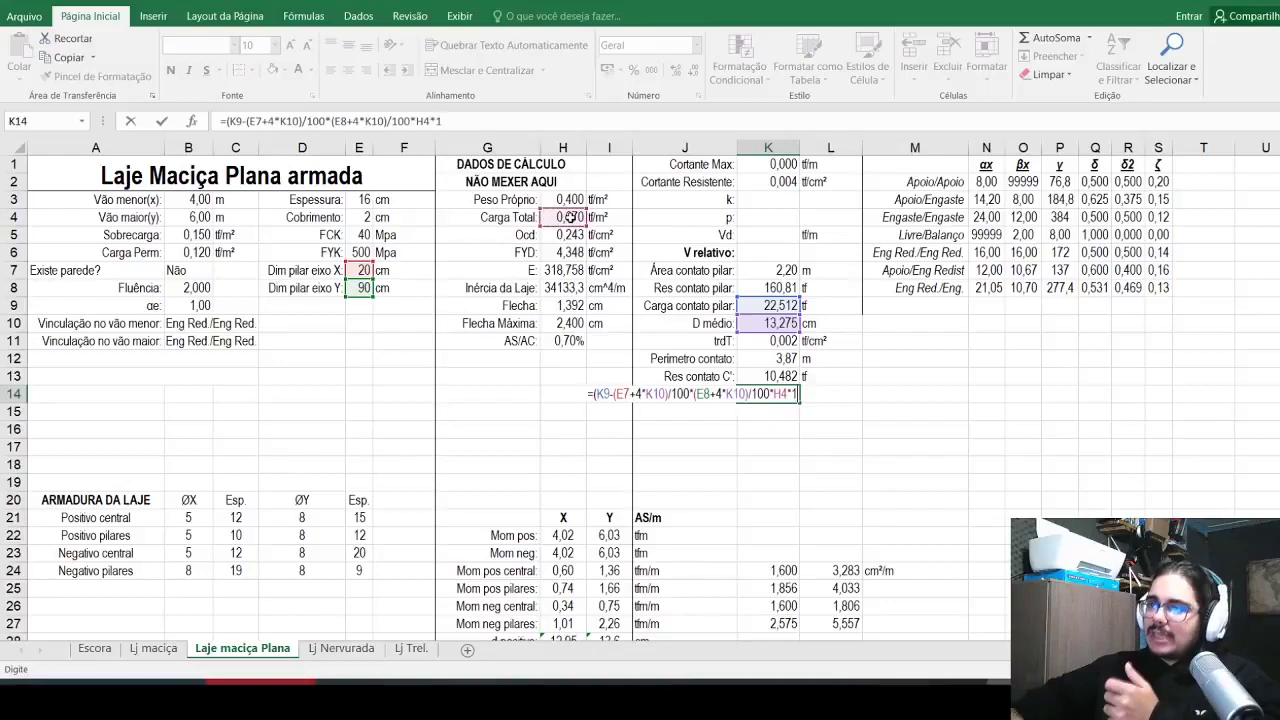
{"action": "type", "text": ",4)"}
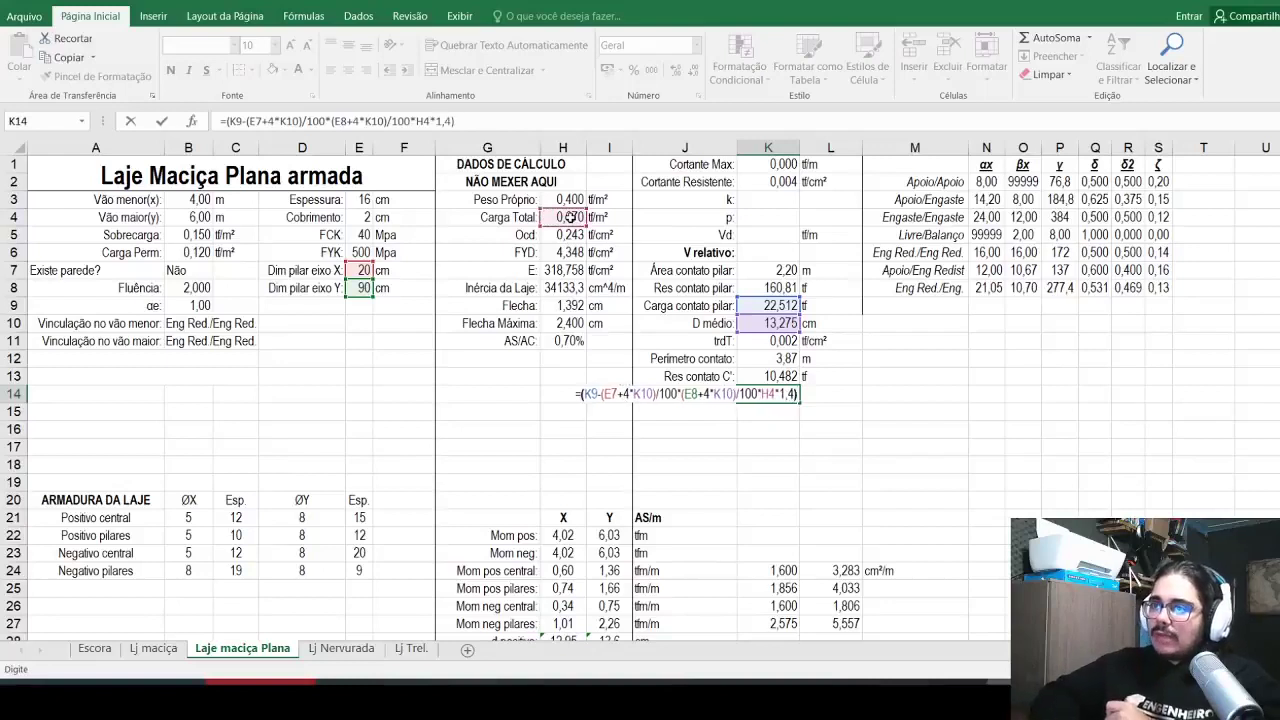
{"action": "key", "text": "Left"}
Step: Show the C' contact load in K14 with two decimal places
{"action": "key", "text": "Right"}
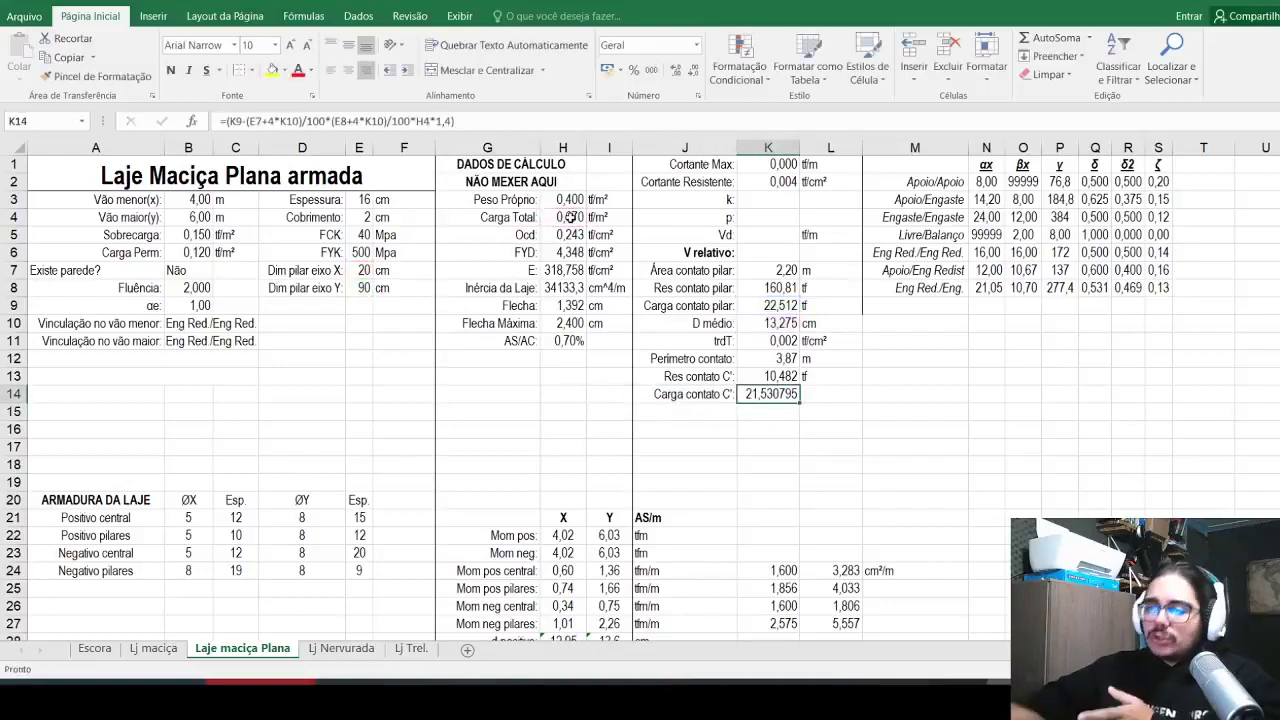
{"action": "left_click", "coordinate": [690, 70]}
{"action": "left_click", "coordinate": [690, 70]}
{"action": "left_click", "coordinate": [690, 70]}
{"action": "left_click", "coordinate": [690, 70]}
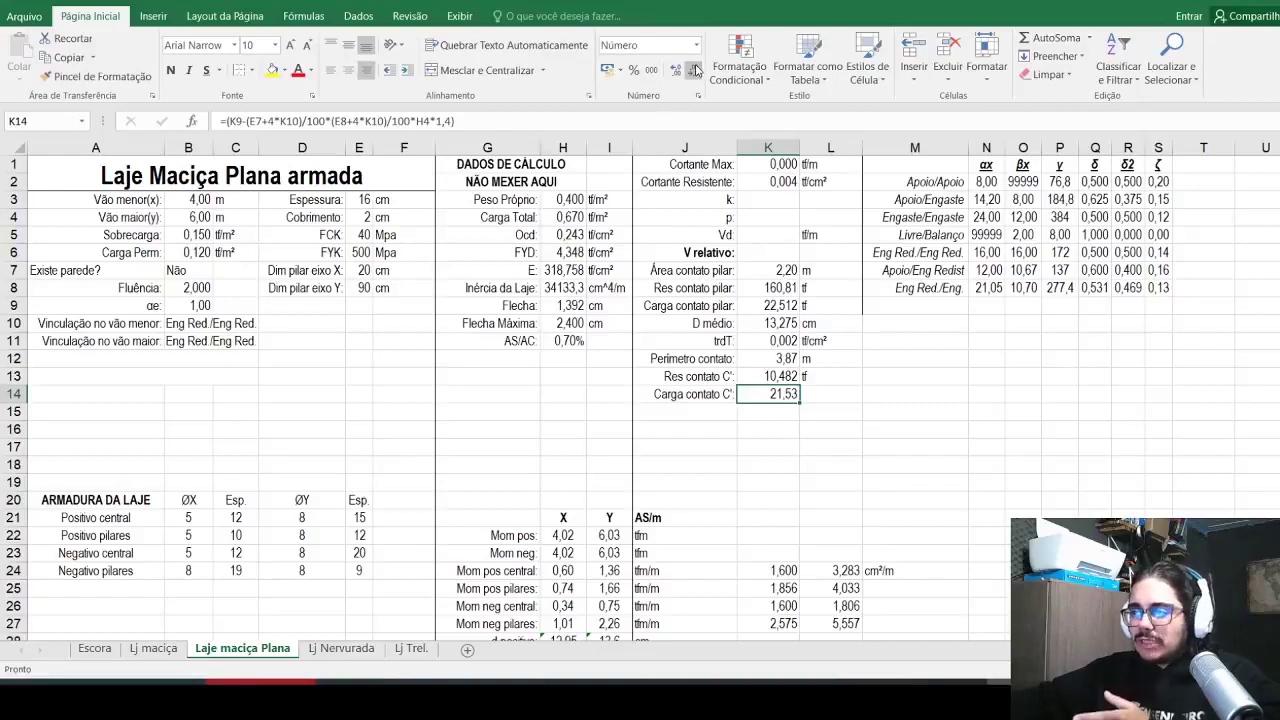
Step: Copy the unit tf from L9 to L14 beside the C' contact load
{"action": "left_click", "coordinate": [816, 320]}
{"action": "left_click", "coordinate": [812, 305]}
{"action": "key", "text": "ctrl+c"}
{"action": "left_click", "coordinate": [818, 394]}
{"action": "key", "text": "Return"}
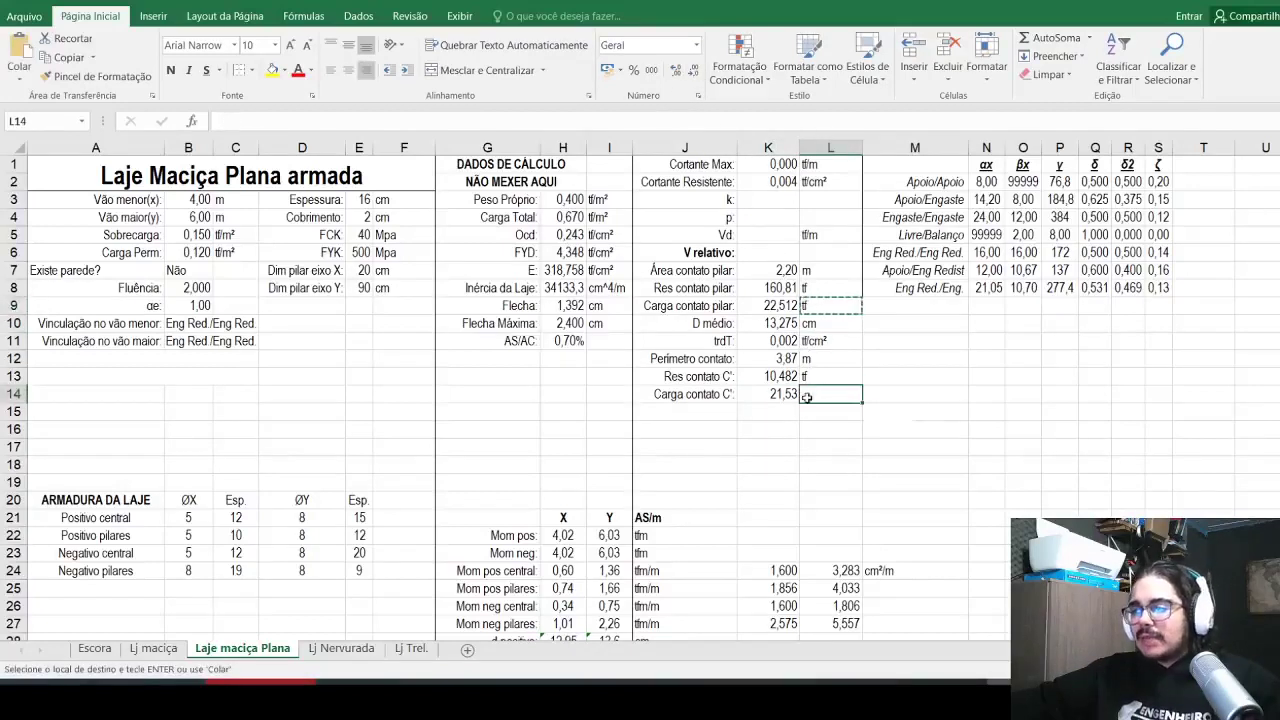
Step: Inspect the formula of the column compression failure message in the merged cell A13
{"action": "left_click", "coordinate": [760, 441]}
{"action": "left_click", "coordinate": [646, 479]}
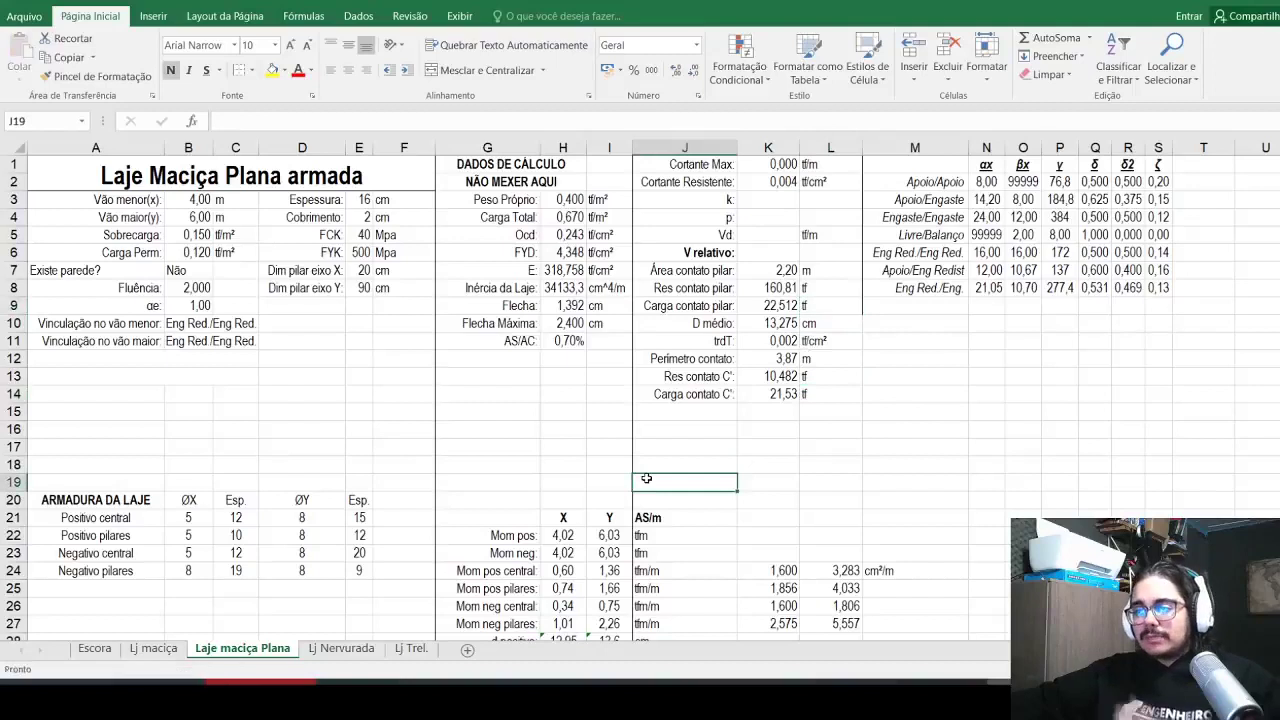
{"action": "left_click", "coordinate": [186, 360]}
{"action": "left_click", "coordinate": [145, 381]}
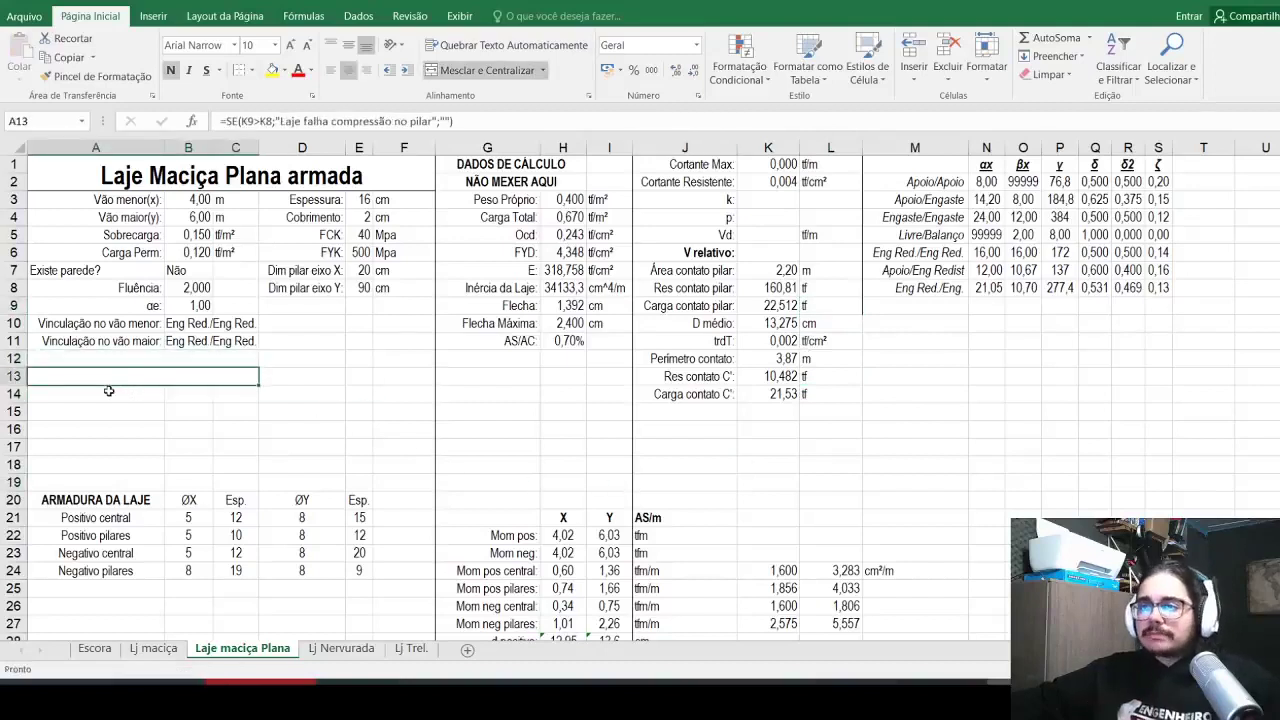
Step: Copy the column compression failure message cell A13 to the merged cell A14
{"action": "key", "text": "ctrl+c"}
{"action": "left_click", "coordinate": [184, 392]}
{"action": "key", "text": "ctrl+v"}
{"action": "key", "text": "Escape"}
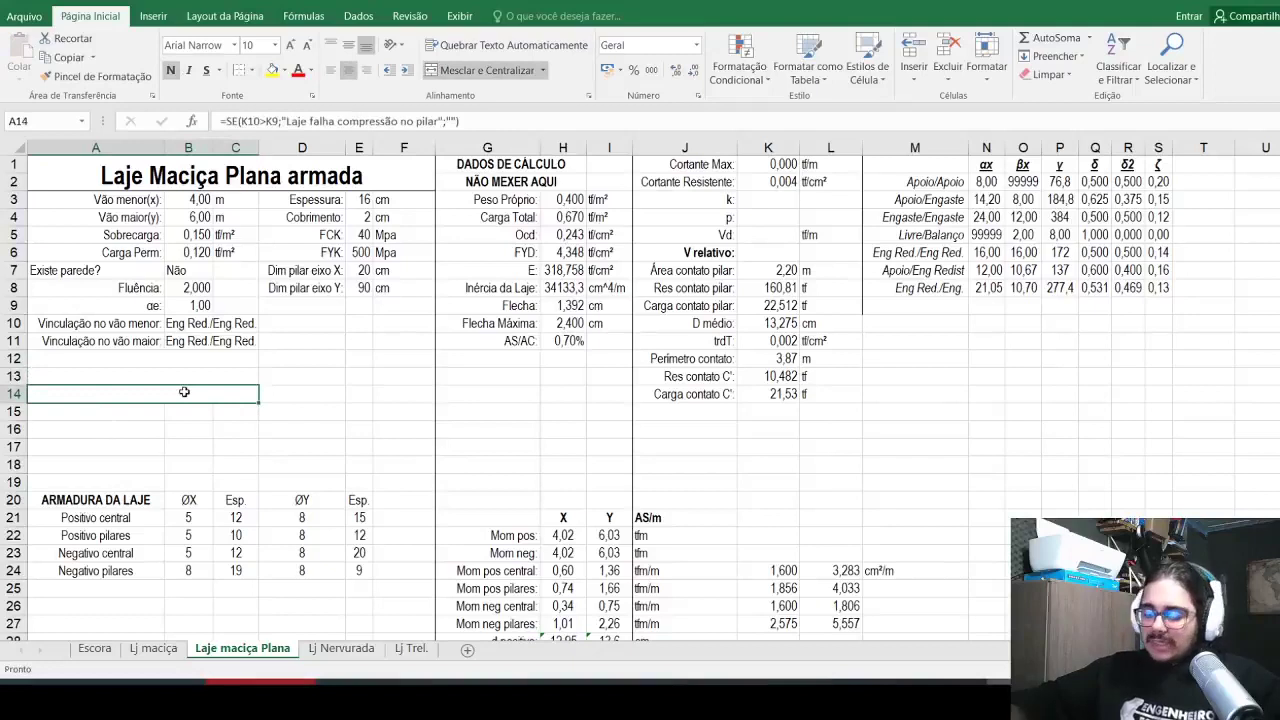
Step: Enter the punching reinforcement message in A14 with the formula =SE(K14>K13;"Necessita arm punção";"")
{"action": "type", "text": "=se("}
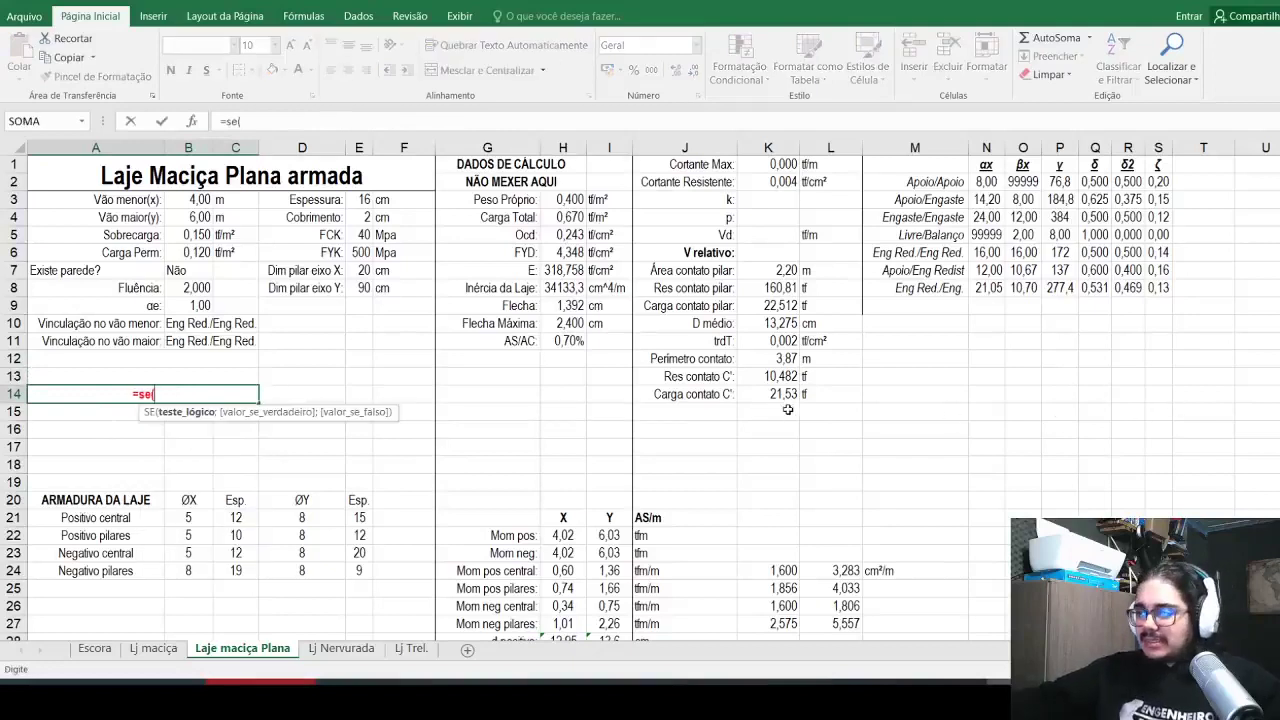
{"action": "left_click", "coordinate": [783, 396]}
{"action": "type", "text": ">"}
{"action": "left_click", "coordinate": [749, 378]}
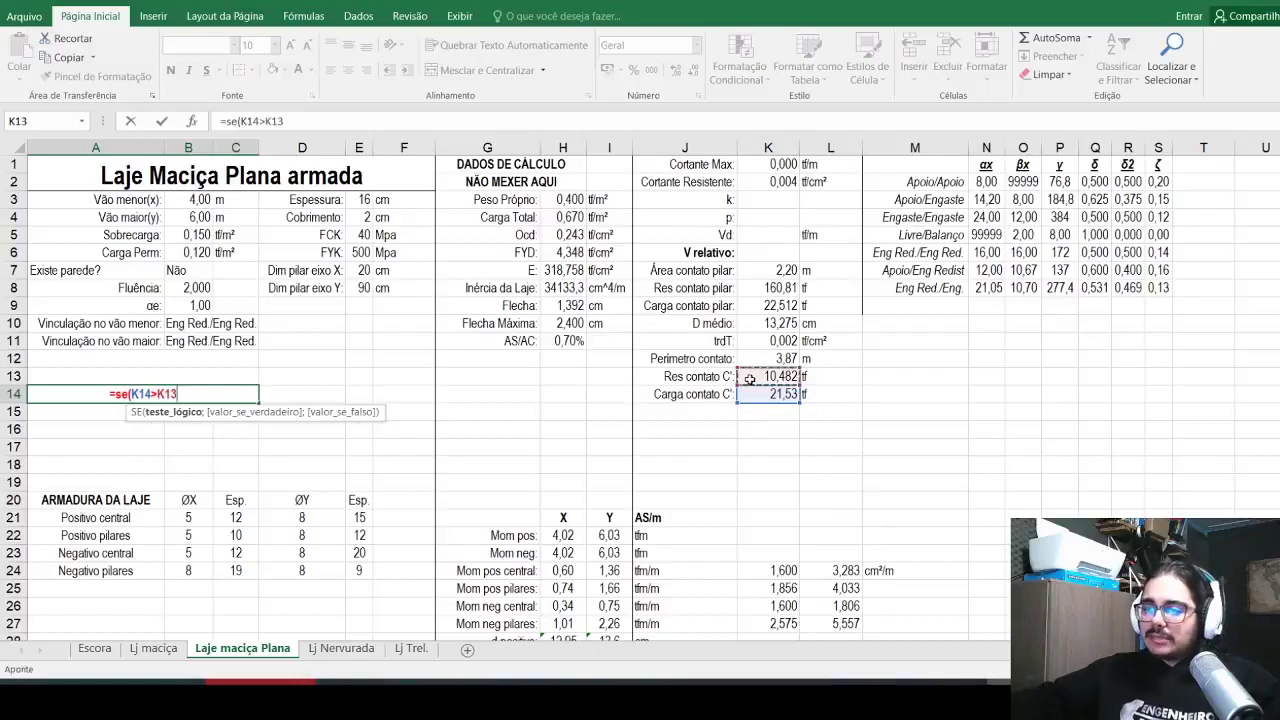
{"action": "type", "text": ";\"Nec"}
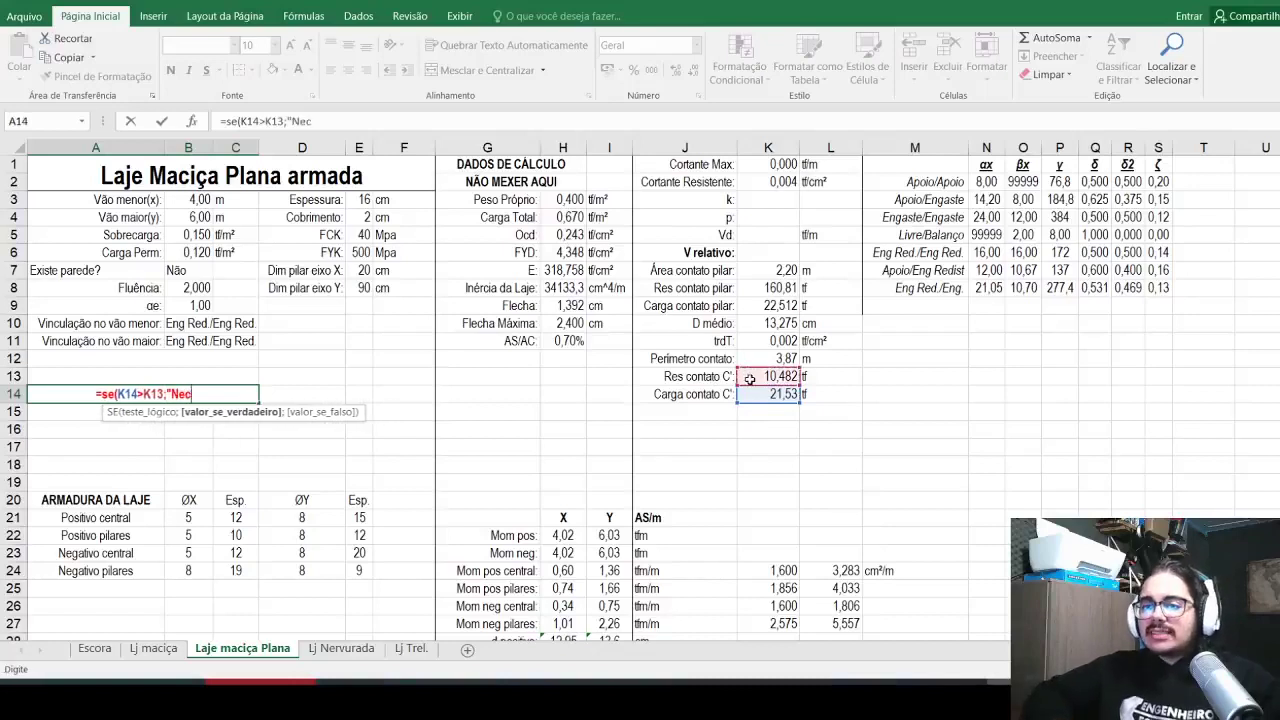
{"action": "type", "text": "essita "}
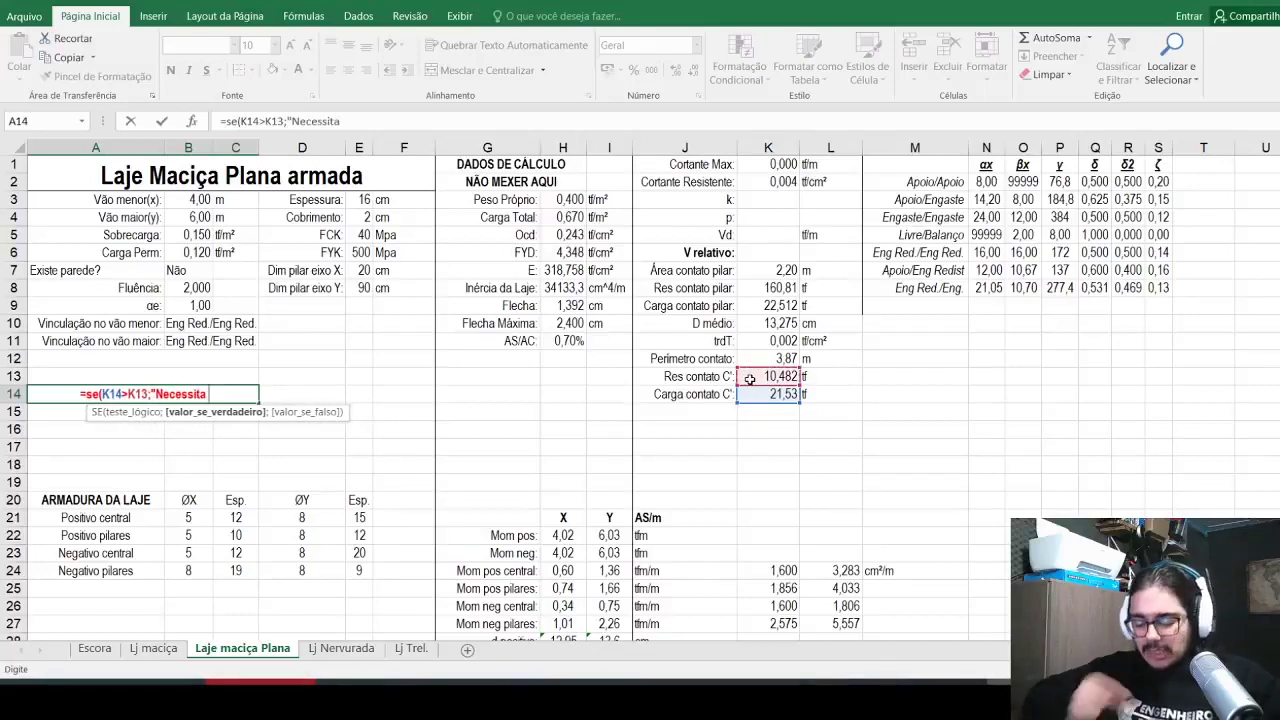
{"action": "type", "text": "arm punç"}
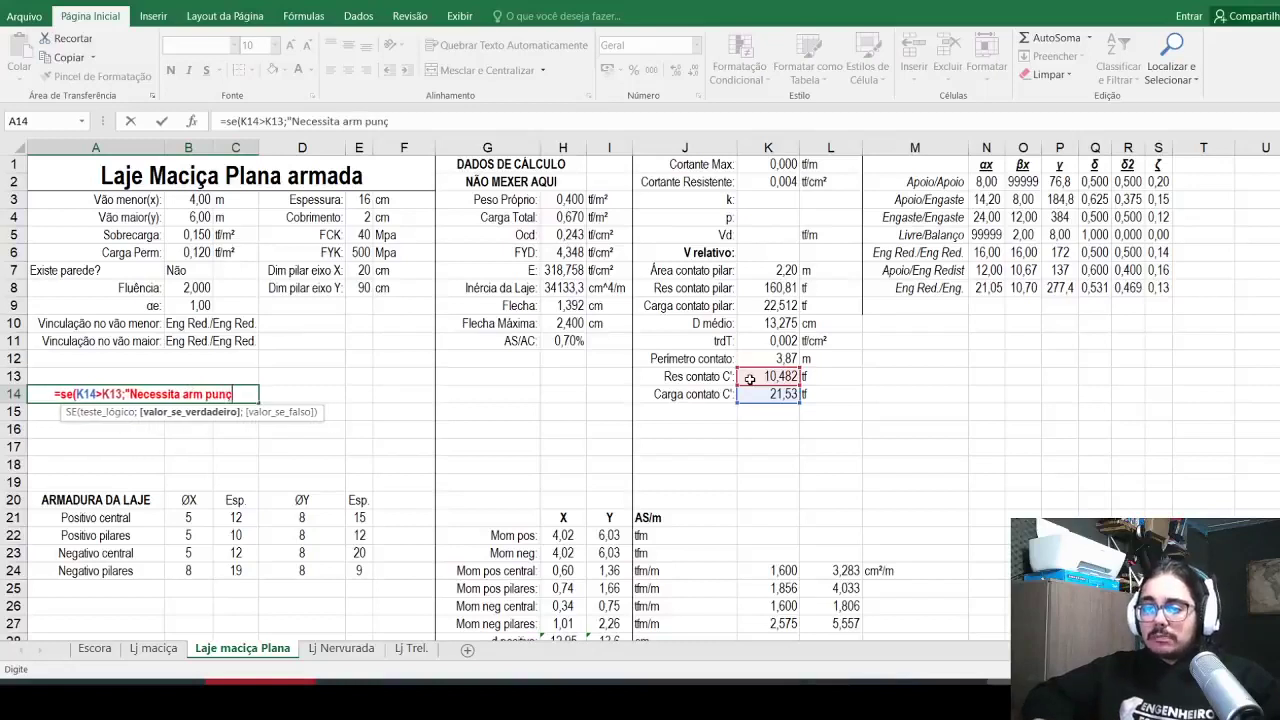
{"action": "type", "text": "ão\";\"\""}
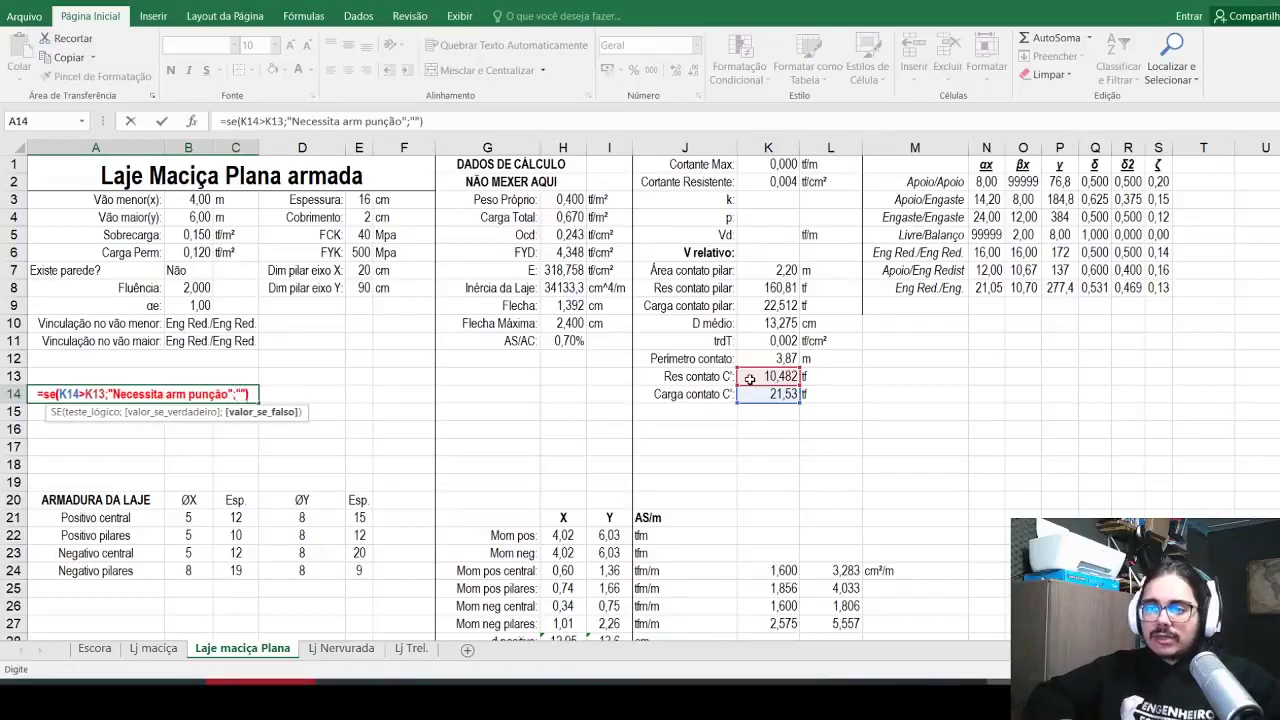
{"action": "key", "text": "Return"}
{"action": "key", "text": "Up"}
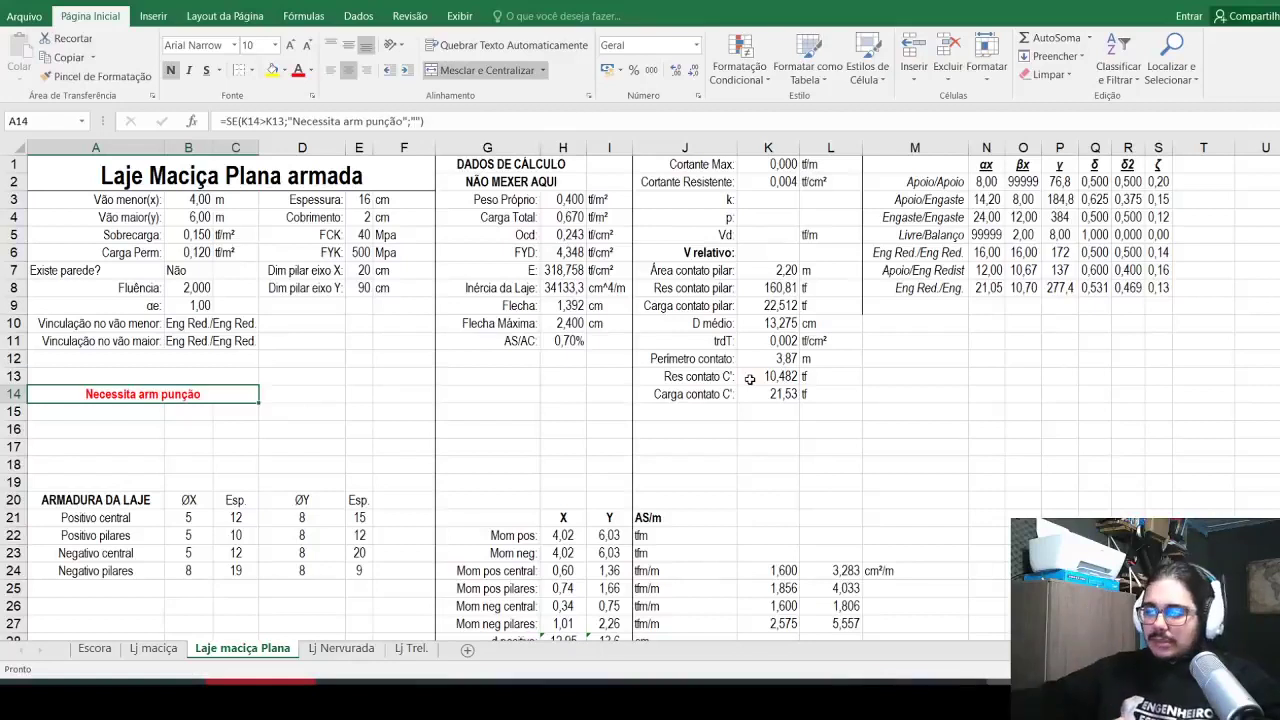
Step: Switch to the ABNT standard PDF and examine the resistant stress formula with punching reinforcement in section 19.5.3.3, returning to the spreadsheet
{"action": "key", "text": "alt+Tab"}
{"action": "key", "text": "Return"}
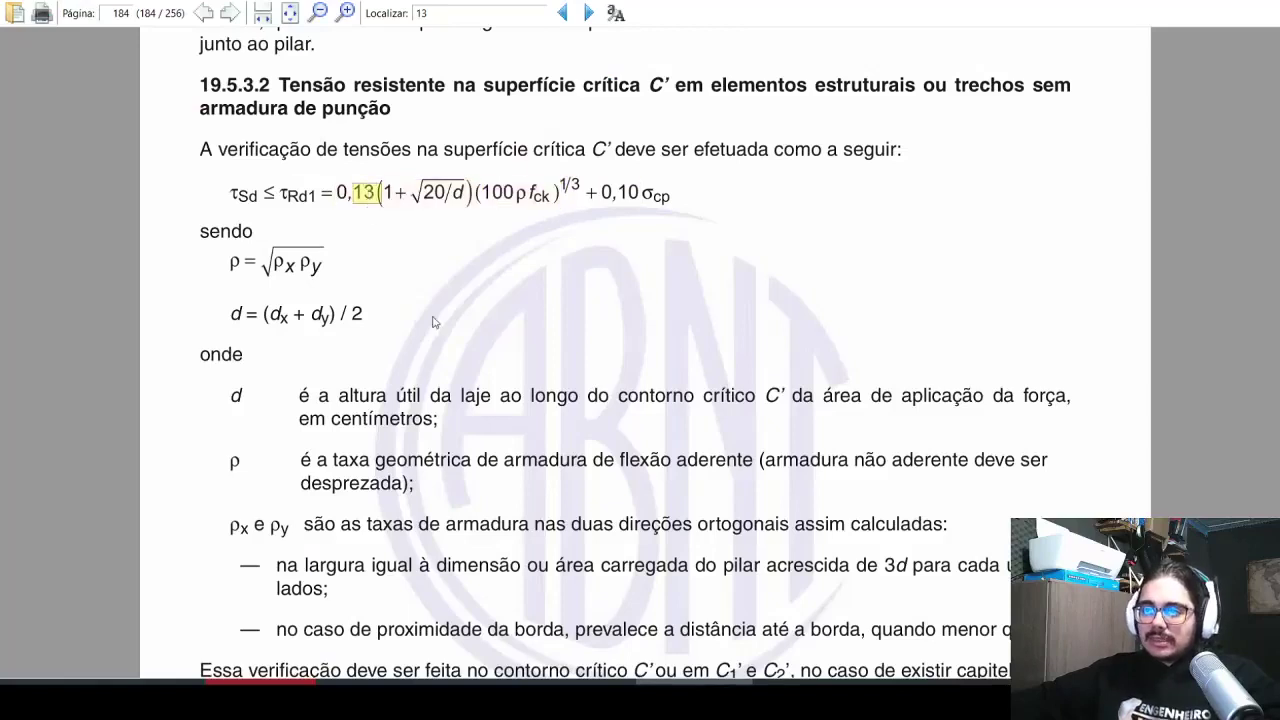
{"action": "scroll", "coordinate": [434, 321], "scroll_direction": "down", "scroll_amount": 7}
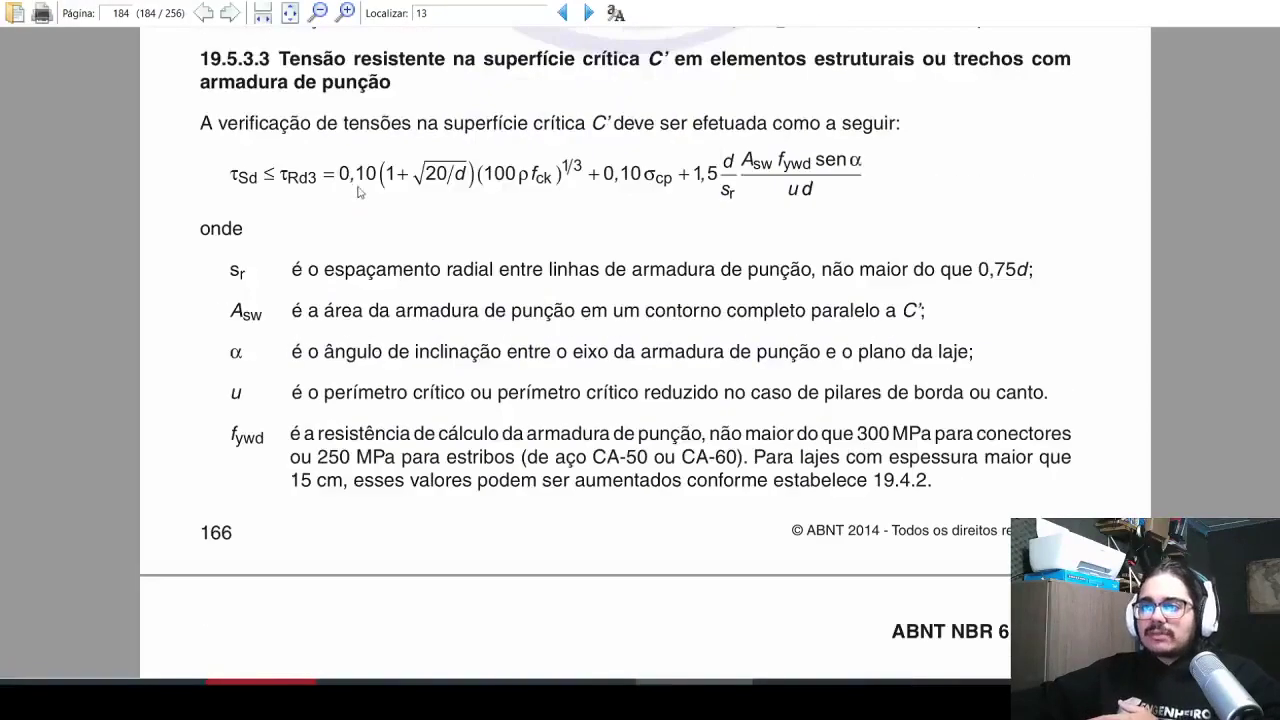
{"action": "double_click", "coordinate": [356, 182]}
{"action": "left_click", "coordinate": [667, 262]}
{"action": "key", "text": "alt+Tab"}
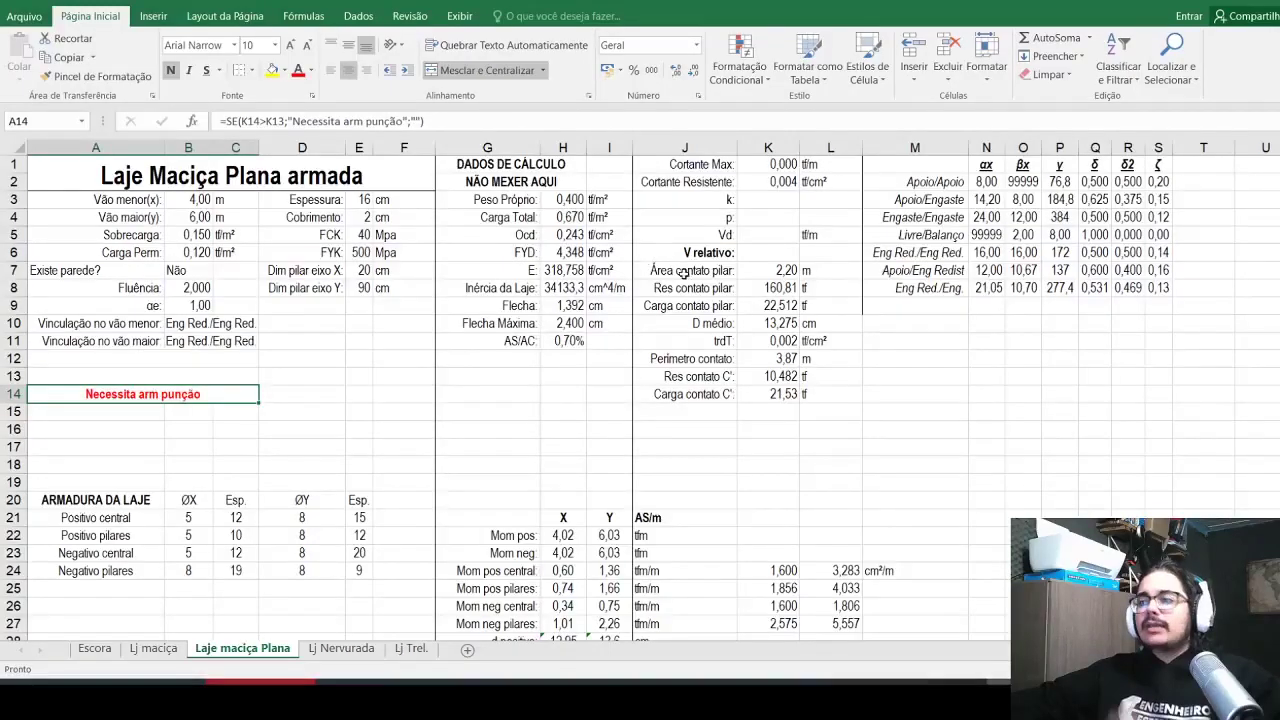
Step: Examine the punching reinforcement row spacing and the C'' surface in Figure 19.9 of the standard PDF, returning to the spreadsheet
{"action": "left_click", "coordinate": [680, 418]}
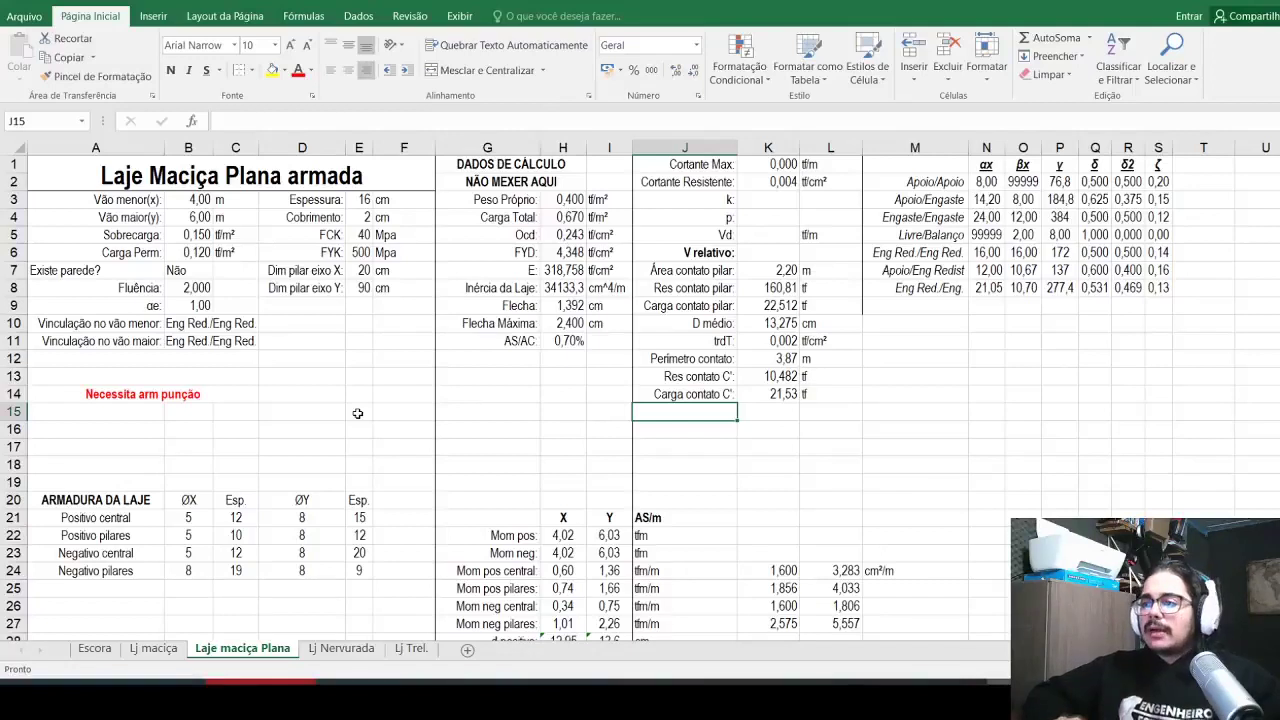
{"action": "type", "text": "Res"}
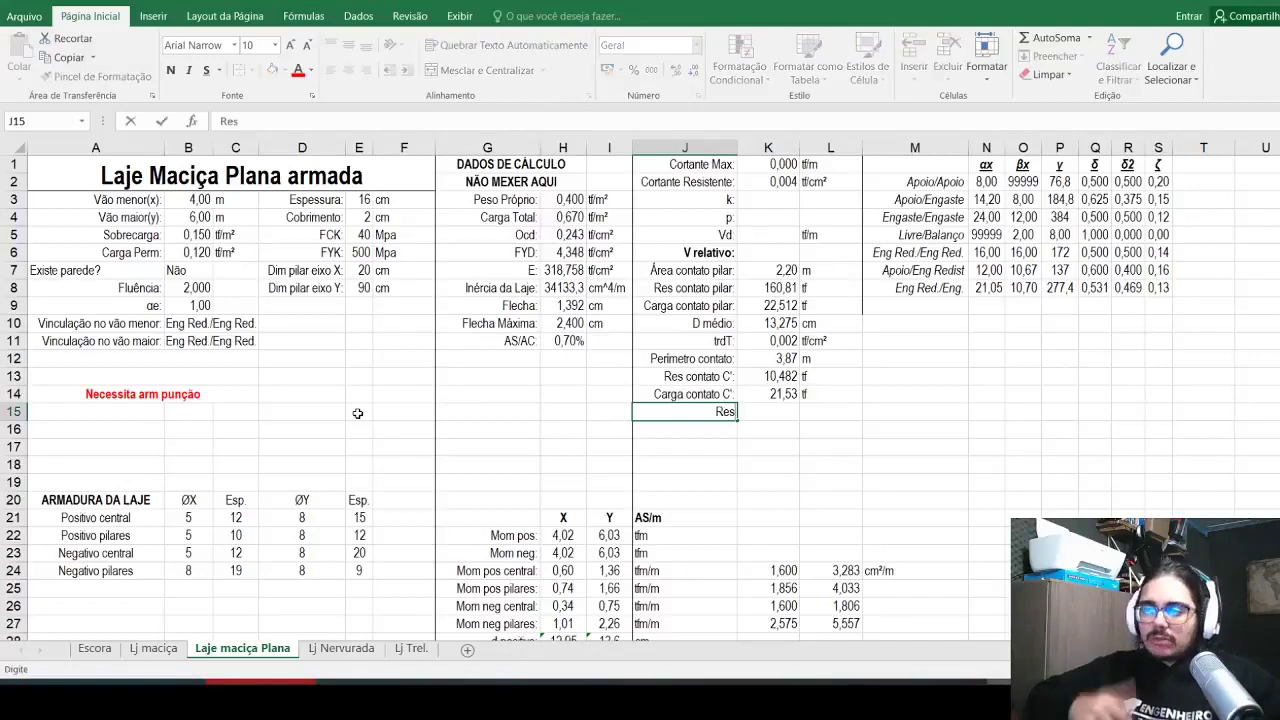
{"action": "key", "text": "alt+Tab"}
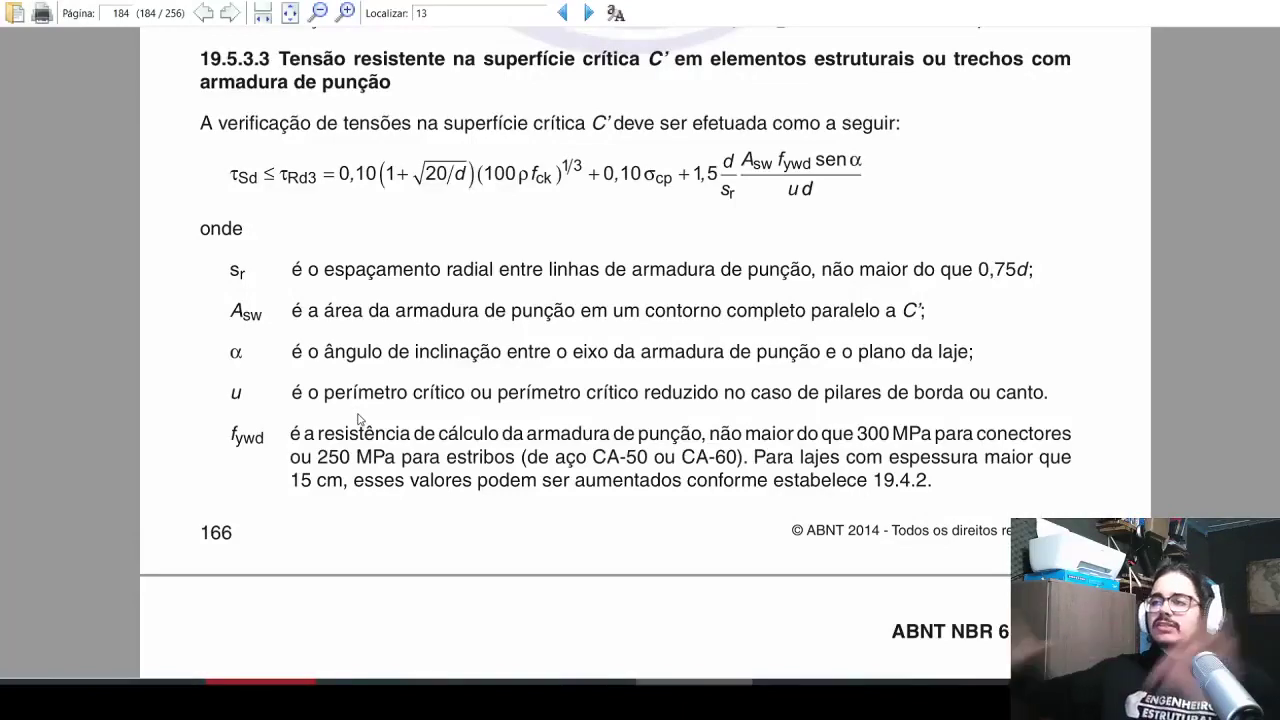
{"action": "scroll", "coordinate": [365, 415], "scroll_direction": "down", "scroll_amount": 3}
{"action": "scroll", "coordinate": [368, 413], "scroll_direction": "down", "scroll_amount": 5}
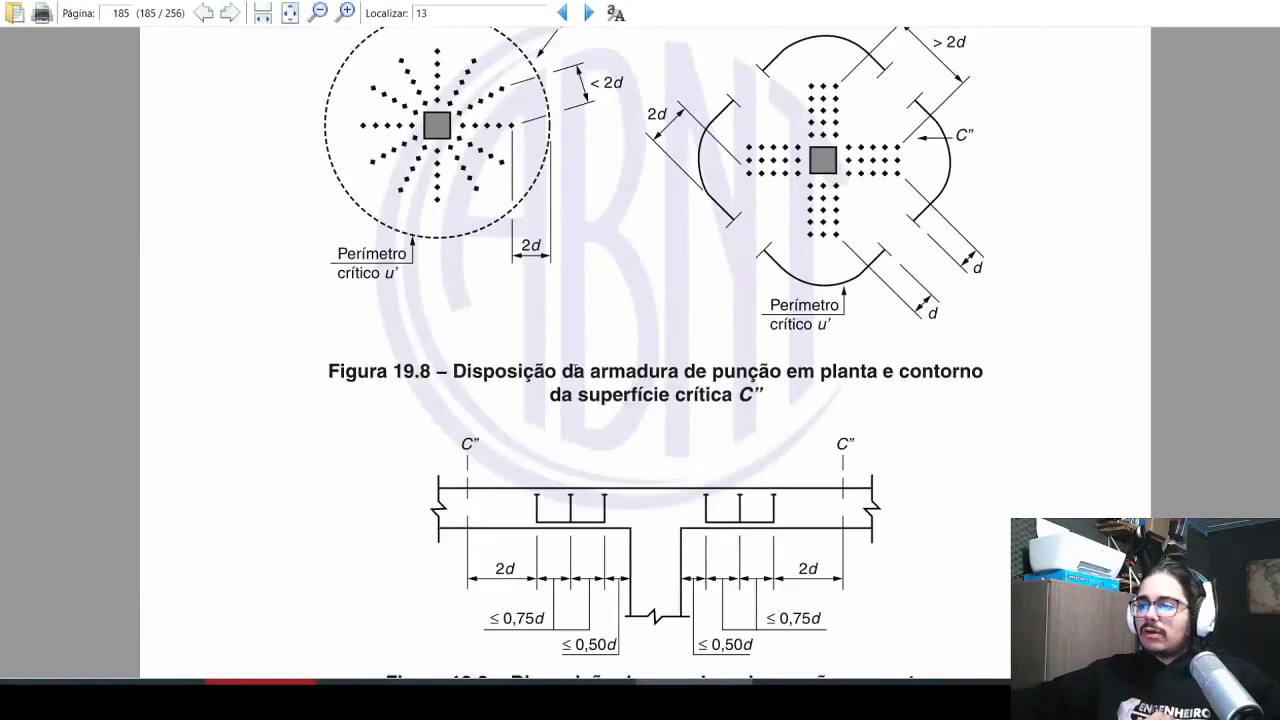
{"action": "scroll", "coordinate": [673, 309], "scroll_direction": "down", "scroll_amount": 2}
{"action": "scroll", "coordinate": [673, 309], "scroll_direction": "up", "scroll_amount": 4, "text": "ctrl"}
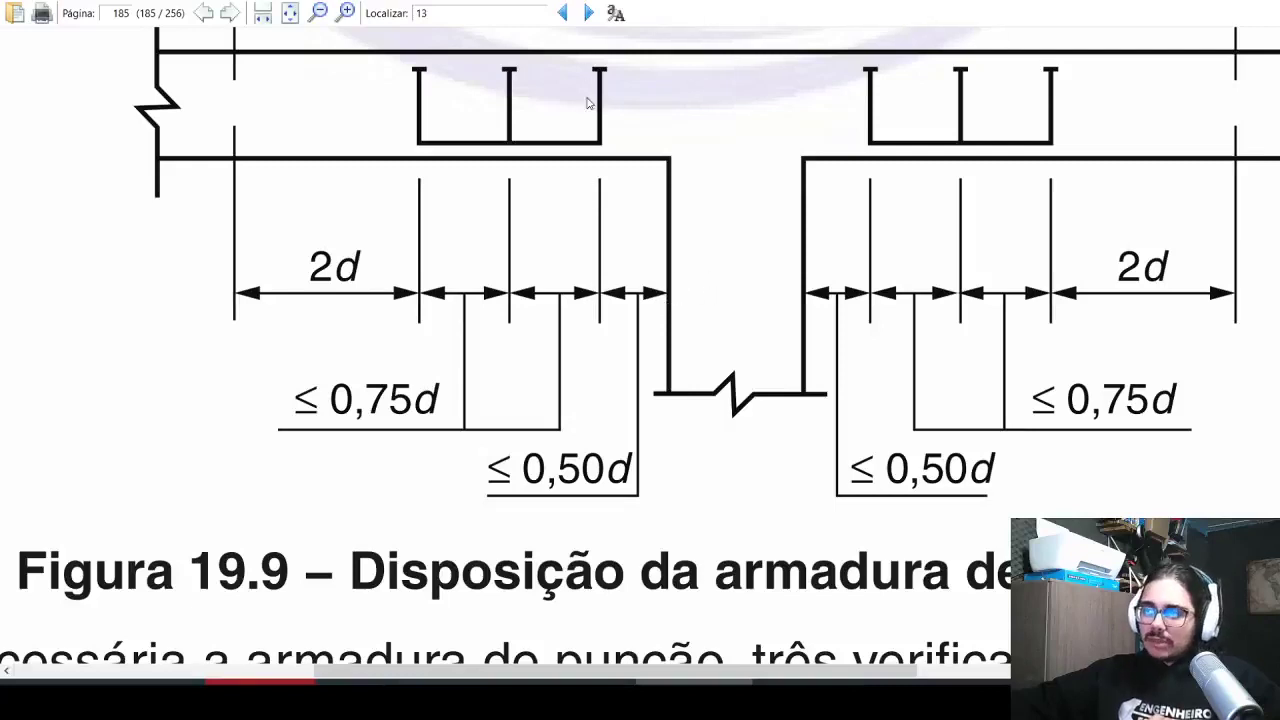
{"action": "scroll", "coordinate": [599, 232], "scroll_direction": "up", "scroll_amount": 1}
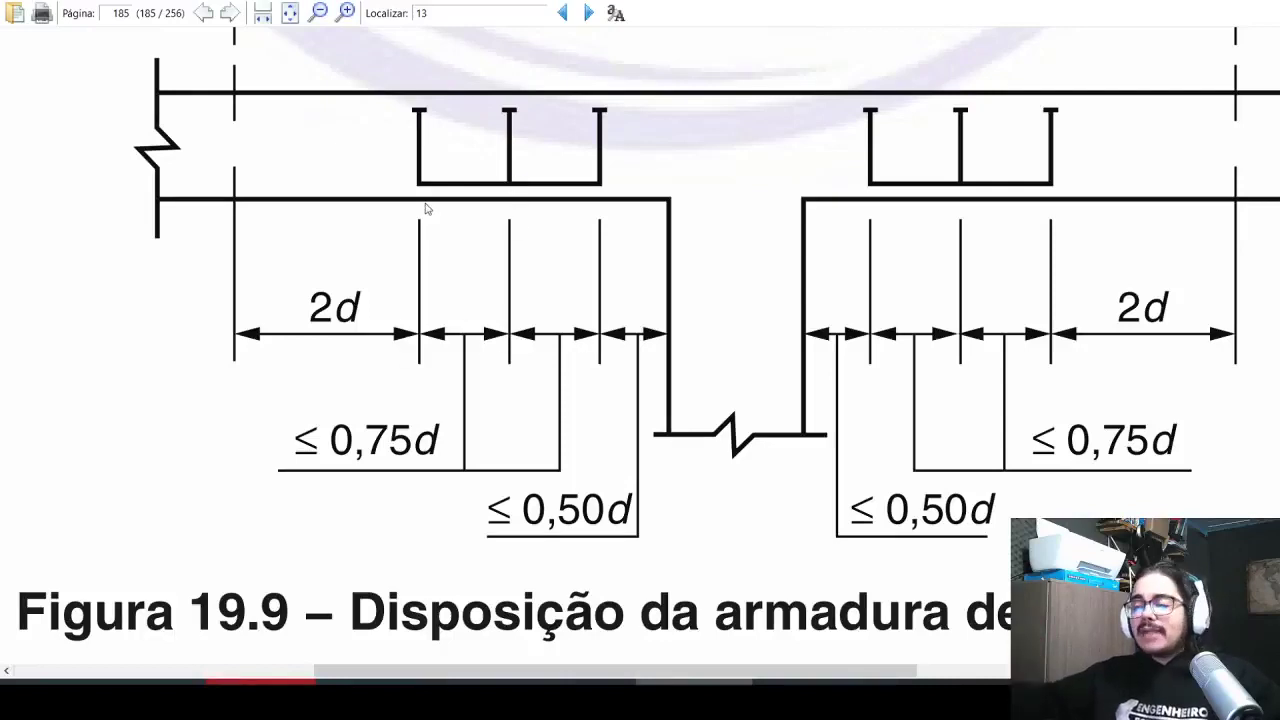
{"action": "key", "text": "alt+Tab"}
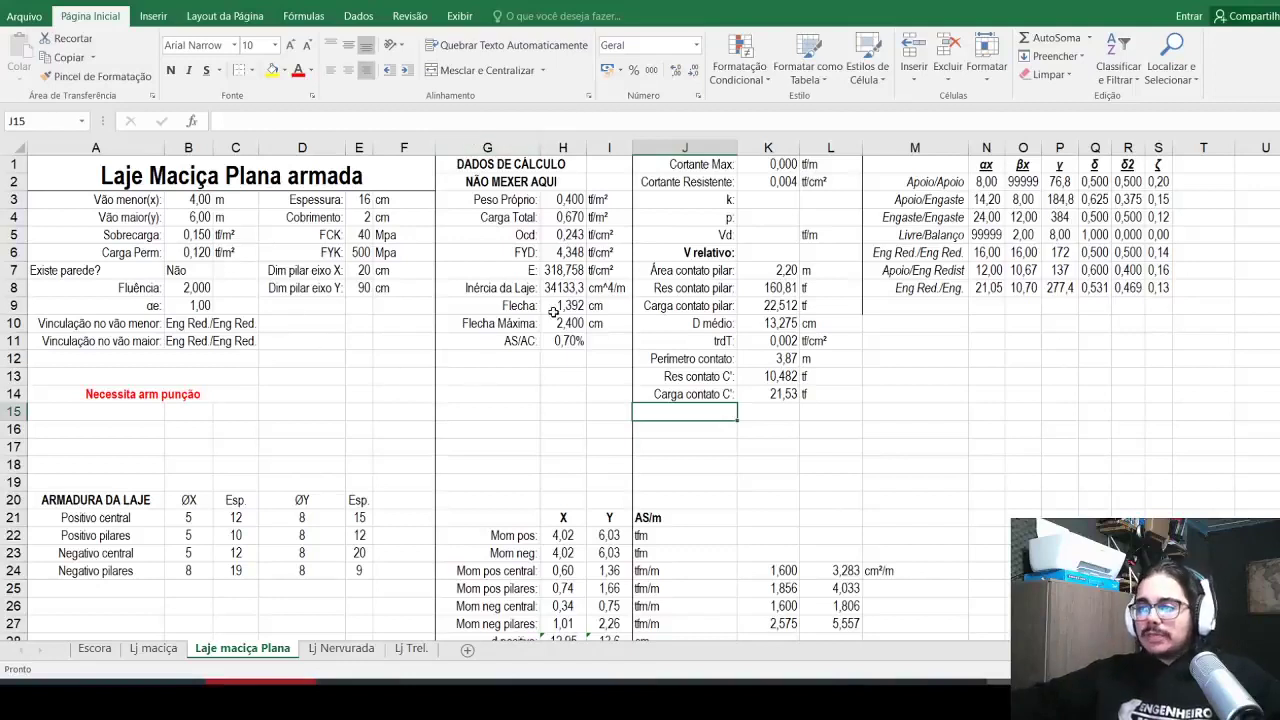
{"action": "key", "text": "alt+Tab"}
{"action": "scroll", "coordinate": [537, 332], "scroll_direction": "up", "scroll_amount": 3}
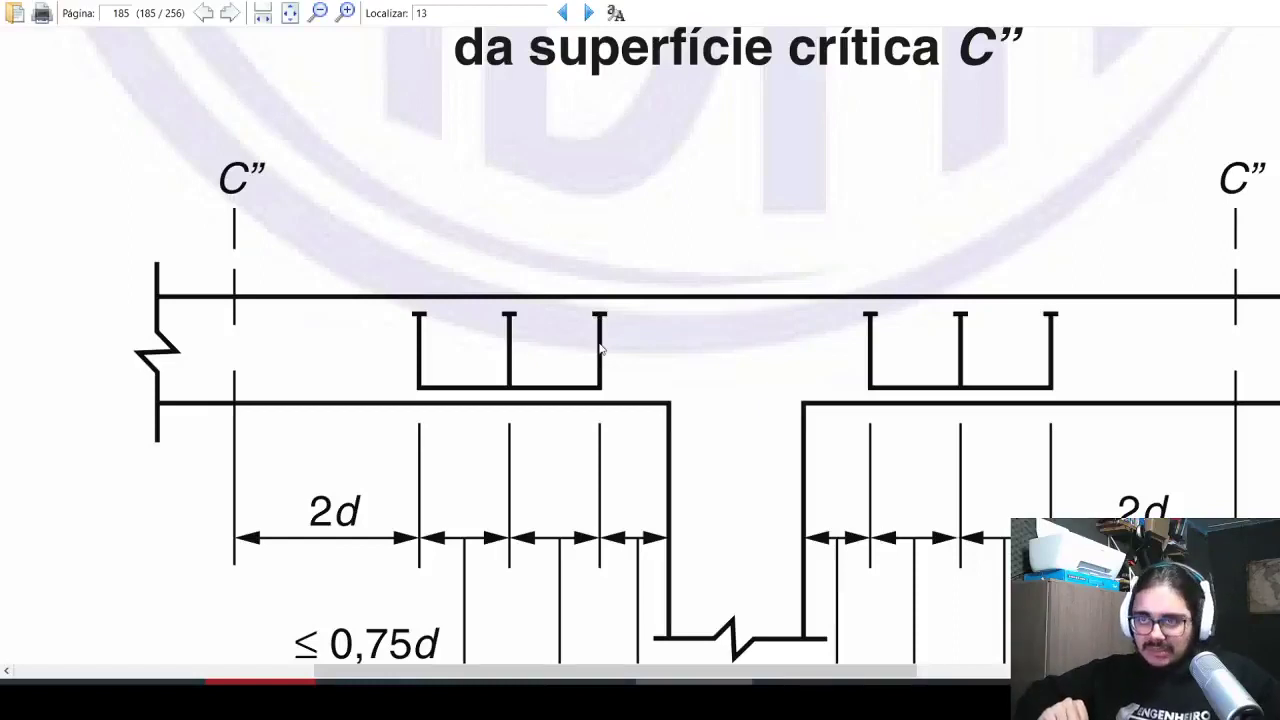
{"action": "key", "text": "alt+Tab"}
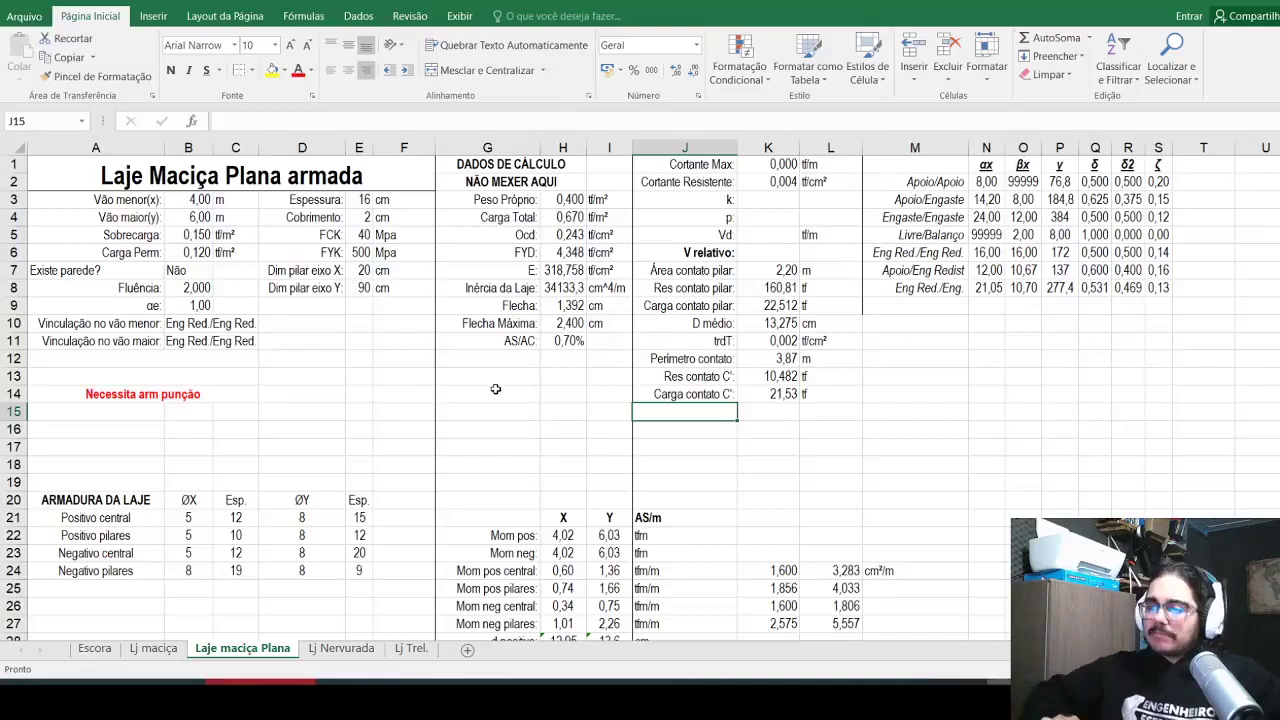
{"action": "type", "text": "Carga c"}
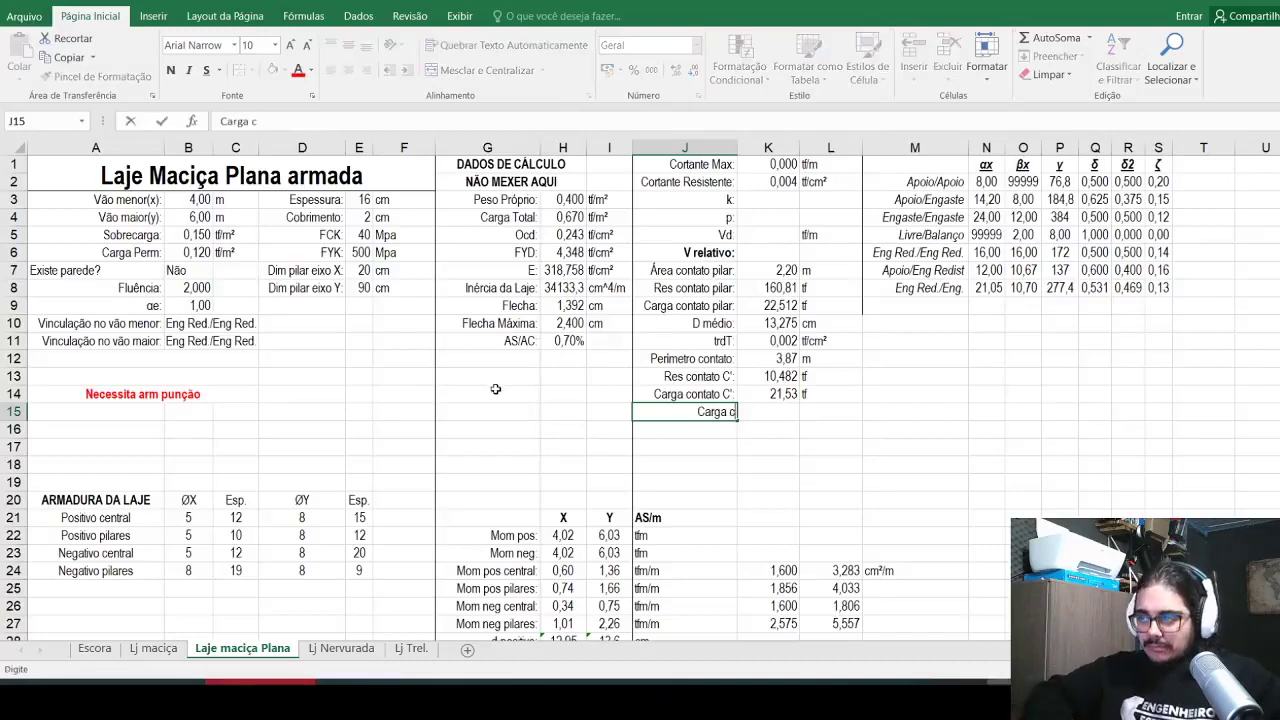
{"action": "type", "text": "ontat"}
{"action": "key", "text": "Escape"}
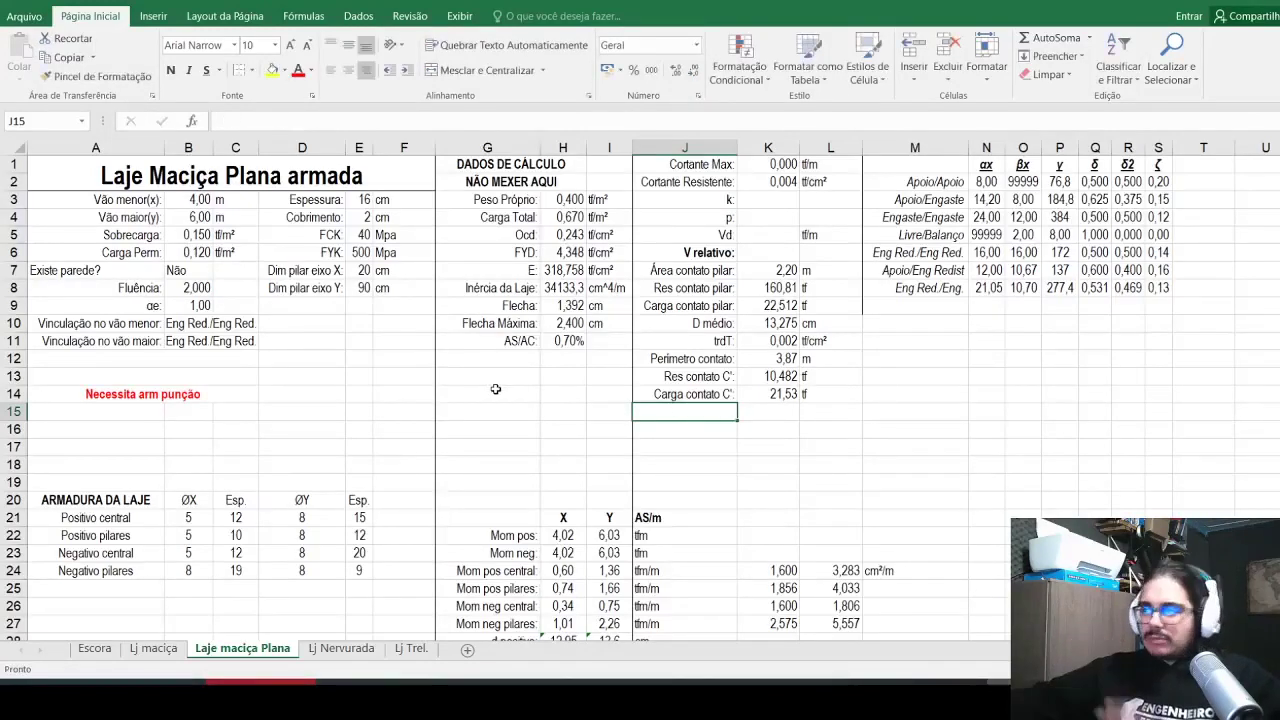
Step: Label J15 "Carga res 1º linha punção:" and widen column J to fit the text
{"action": "left_click", "coordinate": [757, 304]}
{"action": "left_click", "coordinate": [712, 309]}
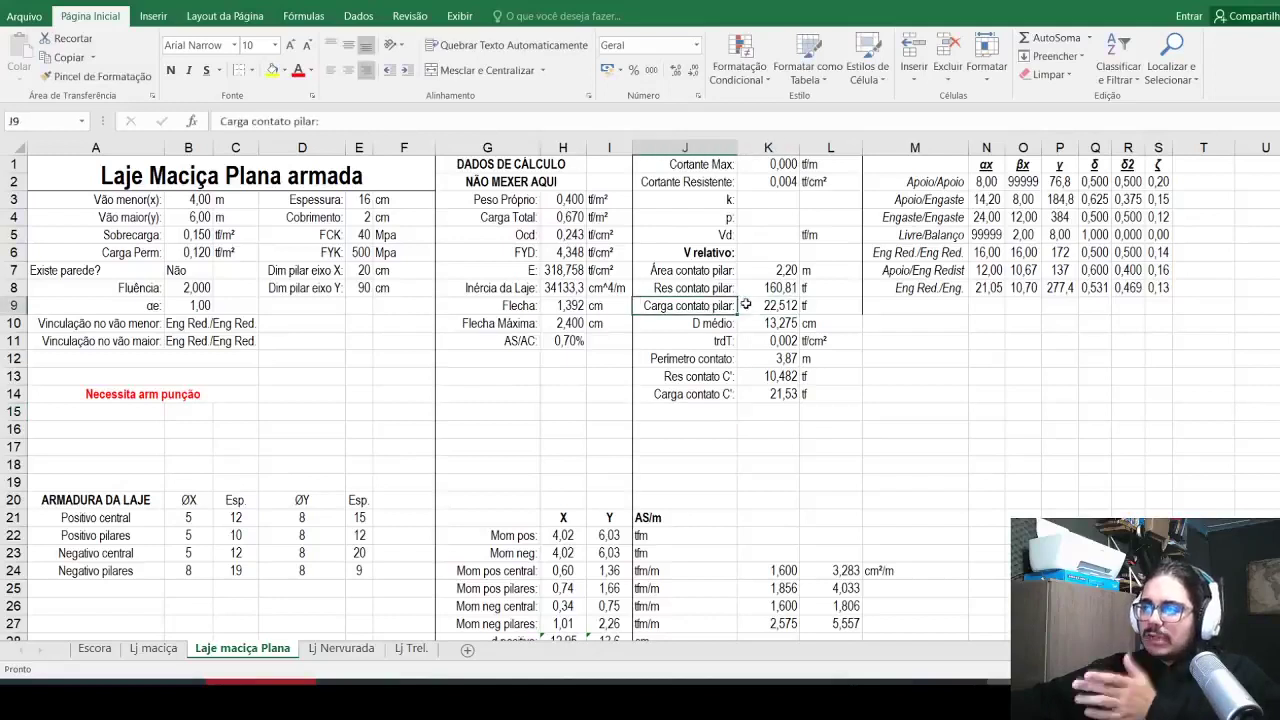
{"action": "left_click", "coordinate": [704, 425]}
{"action": "key", "text": "Up"}
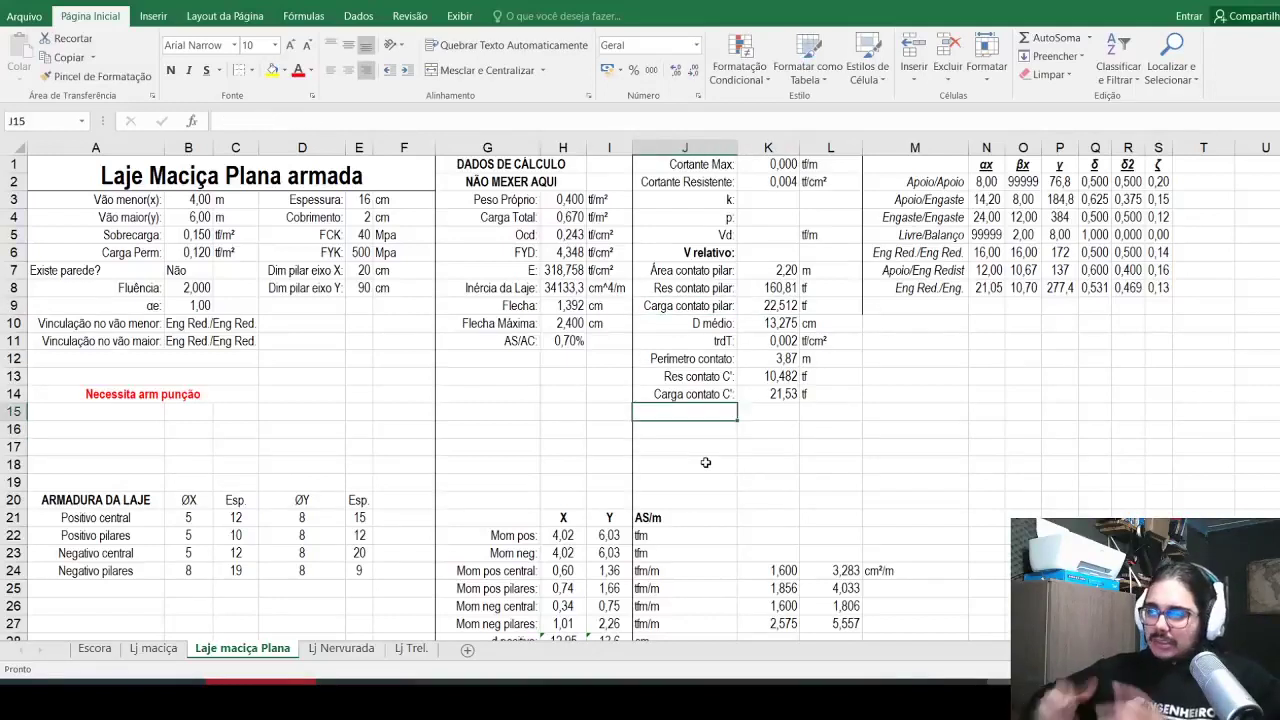
{"action": "type", "text": "Carga r"}
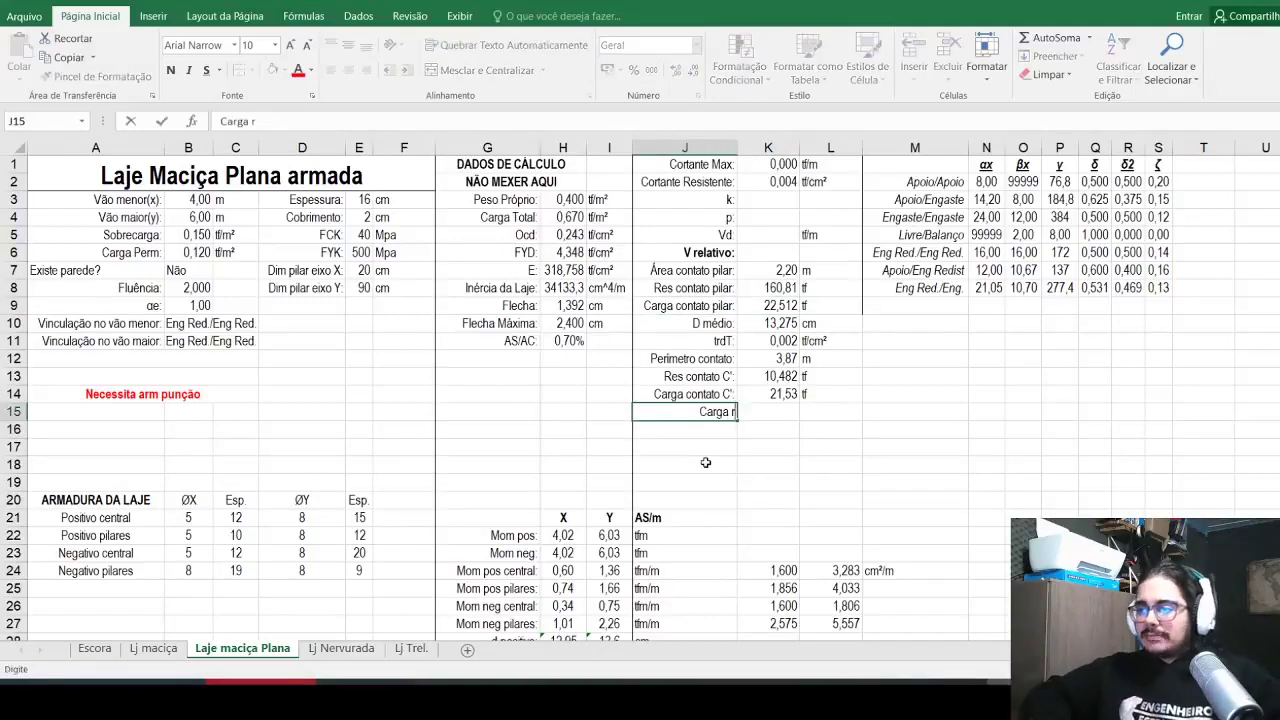
{"action": "type", "text": "es 1º linha"}
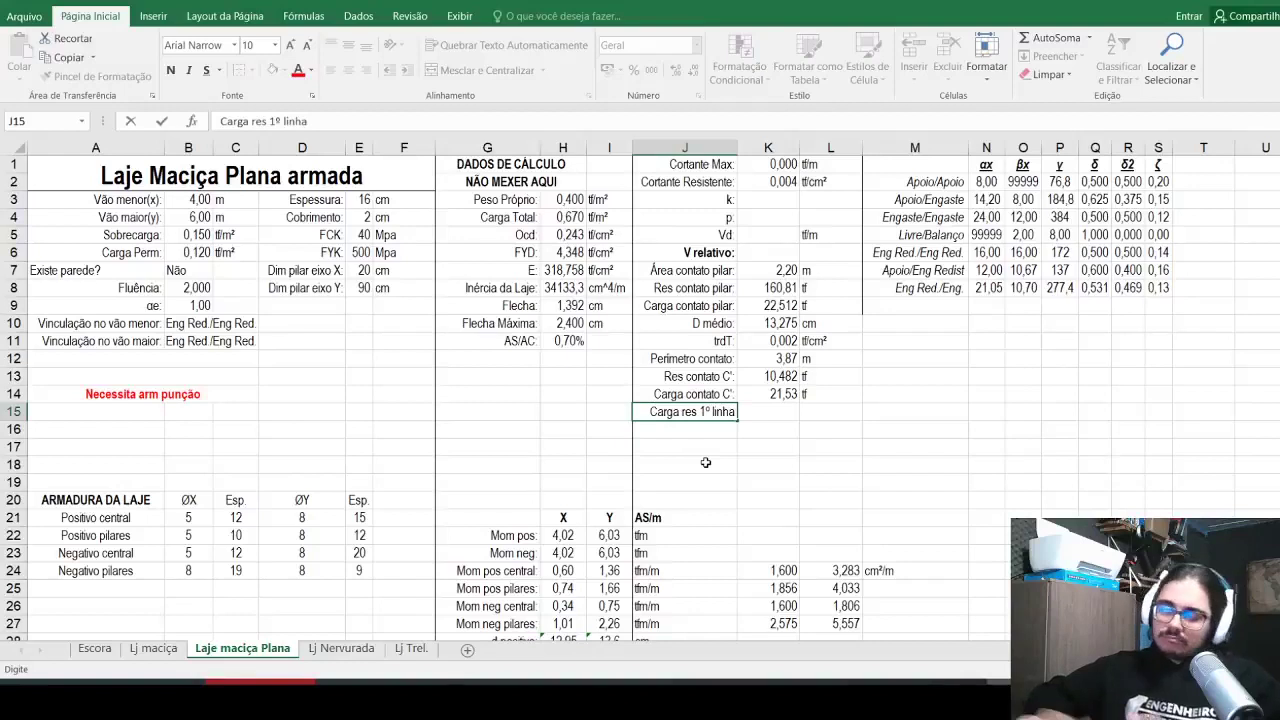
{"action": "type", "text": " punção:"}
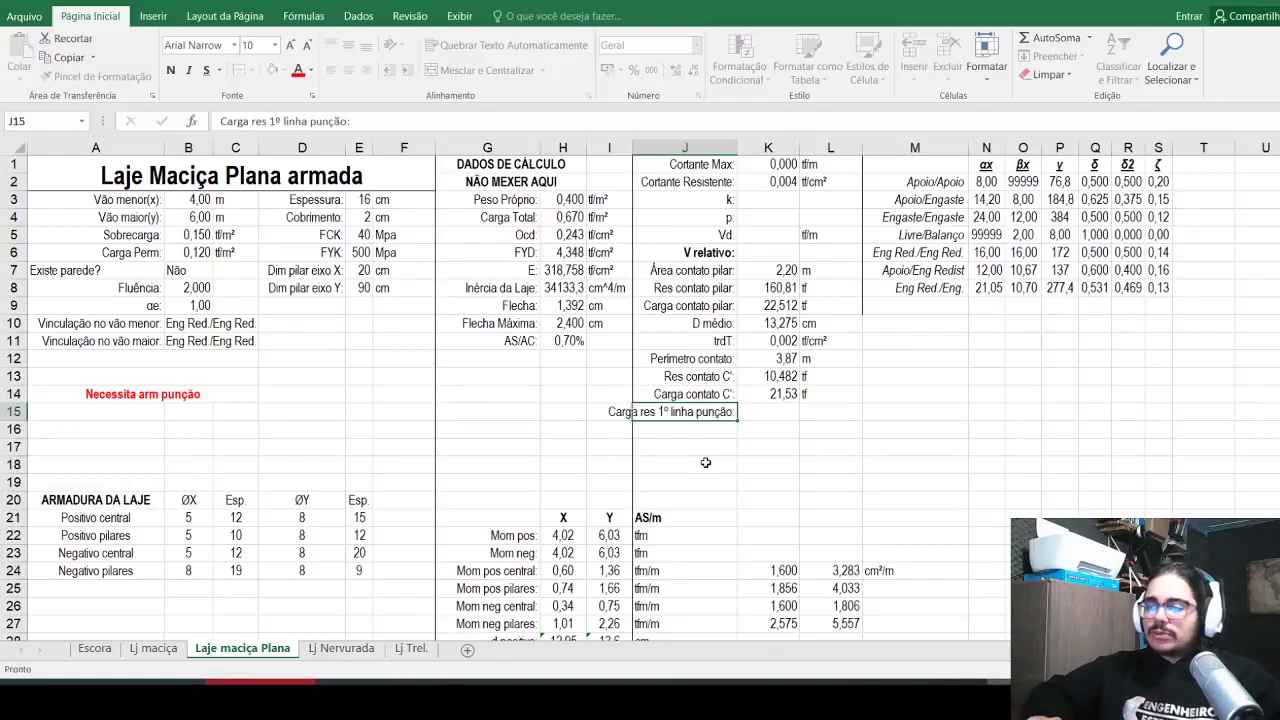
{"action": "key", "text": "Return"}
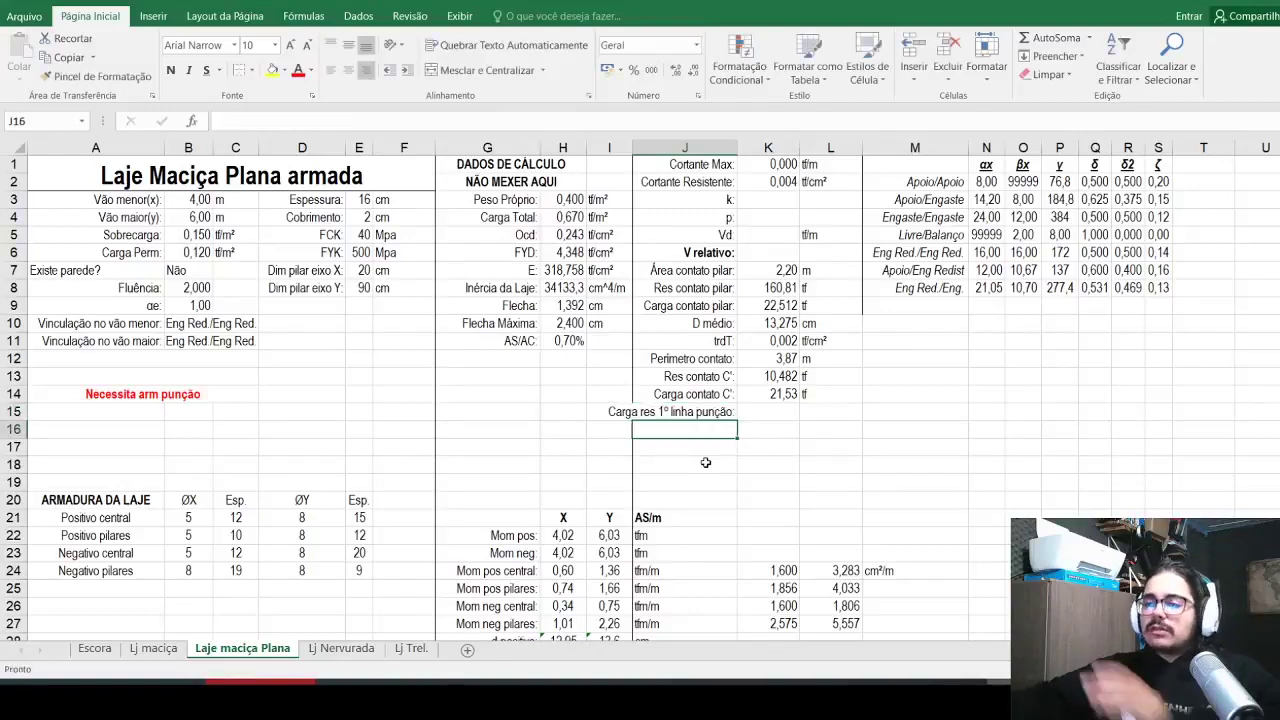
{"action": "double_click", "coordinate": [735, 150]}
Step: Check the C'' figure in the standard PDF, then enter =K11*(K12*0,25+K7*0,75)*K10 in K15 of the spreadsheet
{"action": "key", "text": "alt+Tab"}
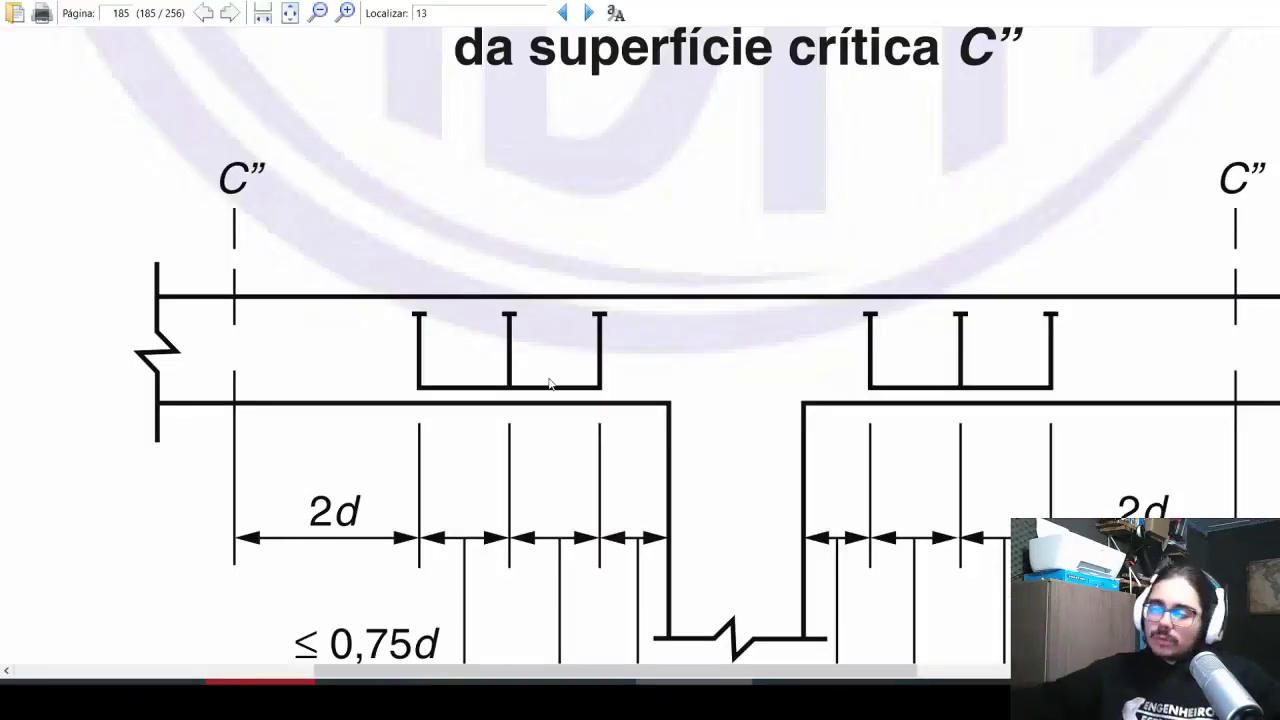
{"action": "key", "text": "alt+Tab"}
{"action": "left_click", "coordinate": [834, 410]}
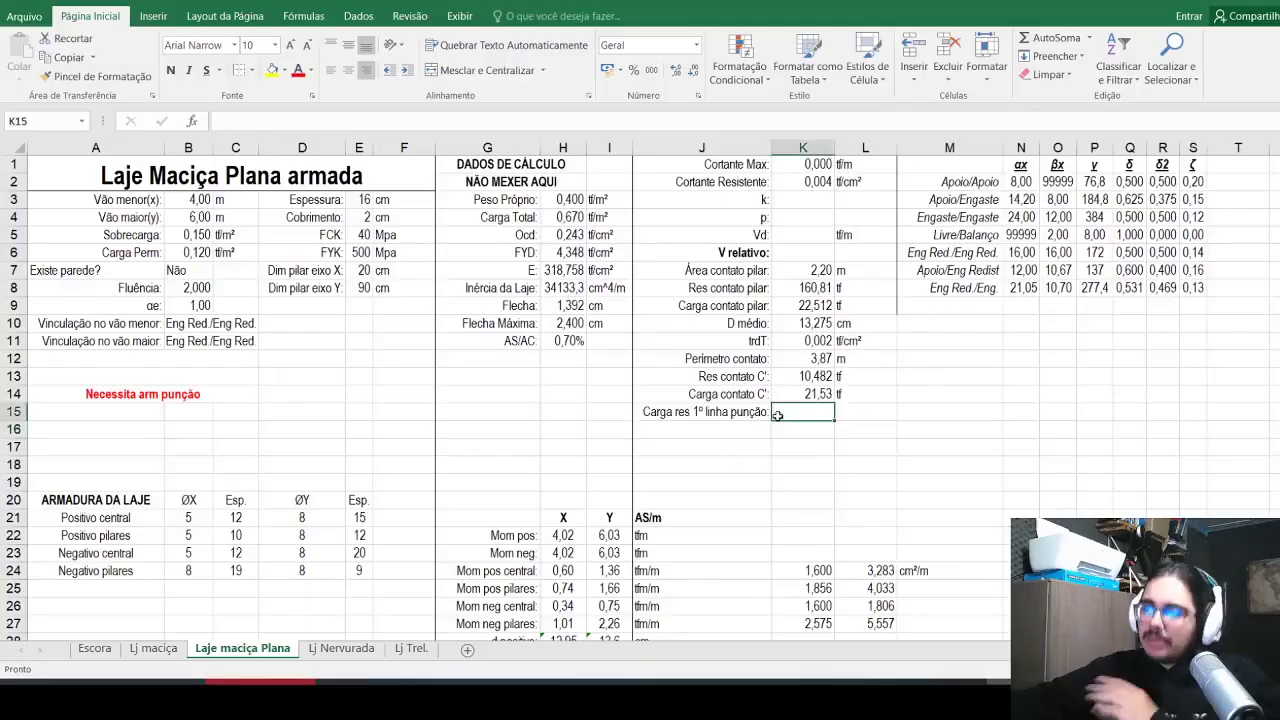
{"action": "type", "text": "="}
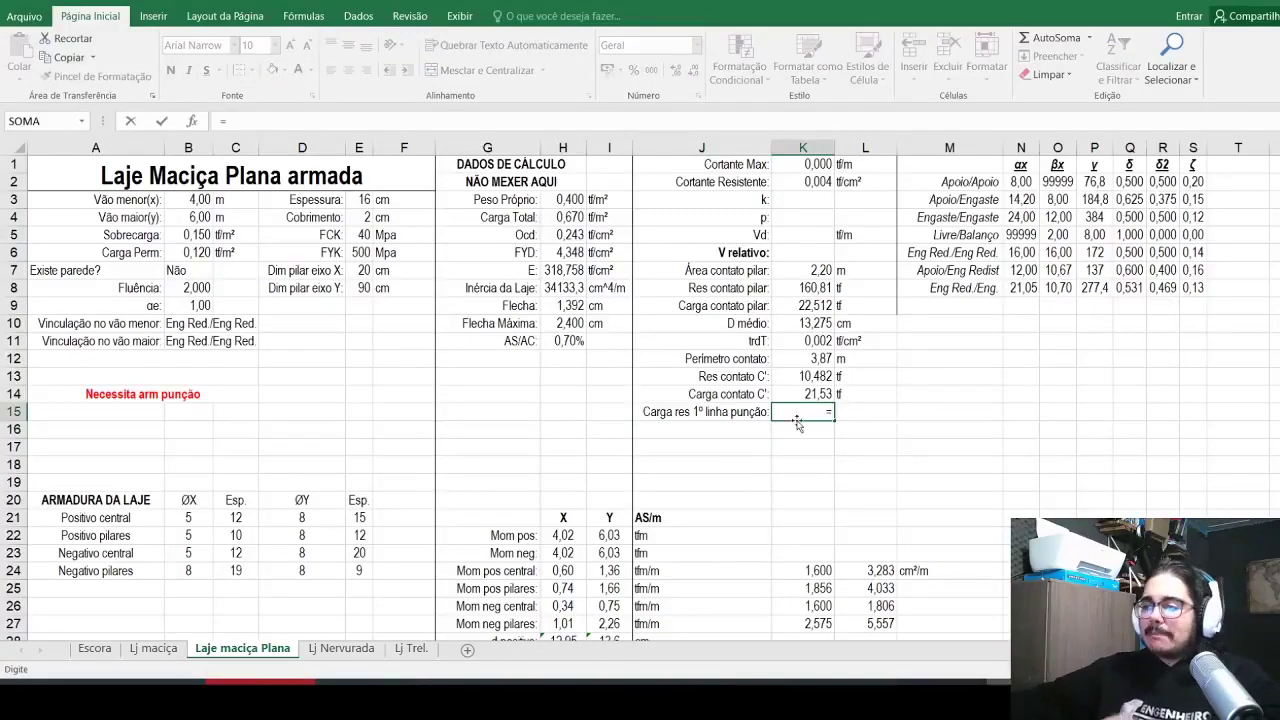
{"action": "left_click", "coordinate": [793, 341]}
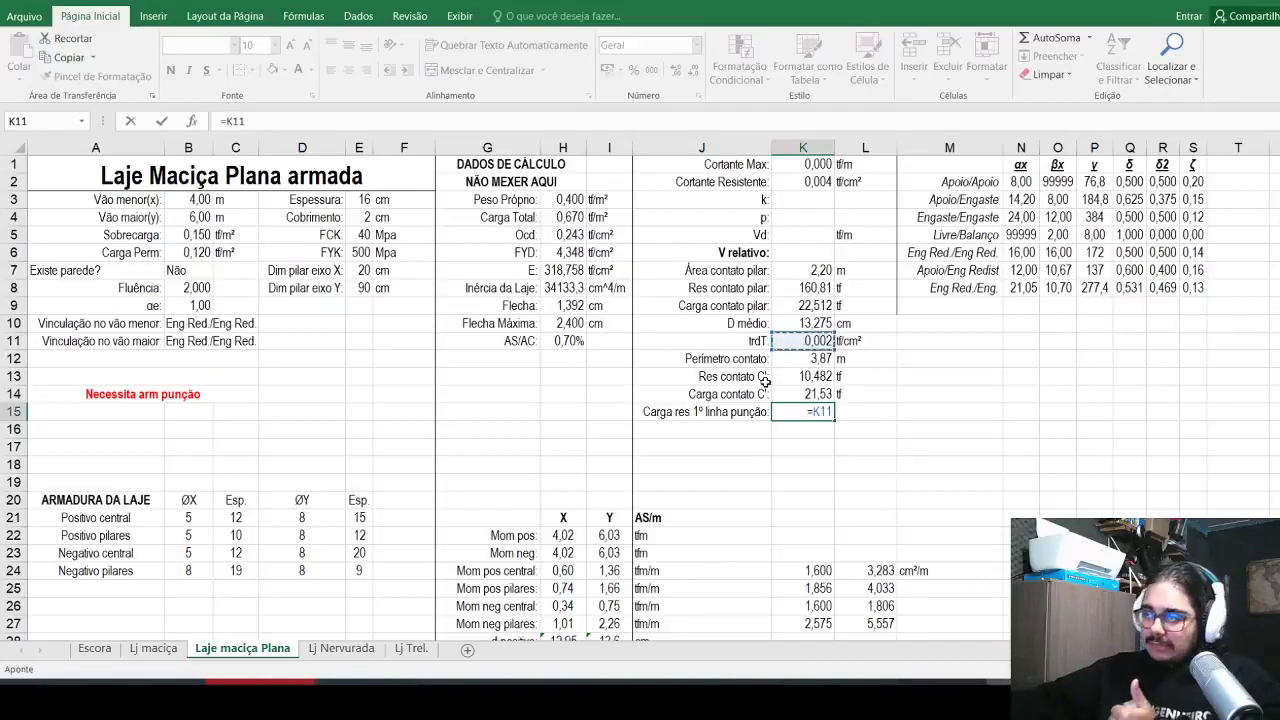
{"action": "type", "text": "*("}
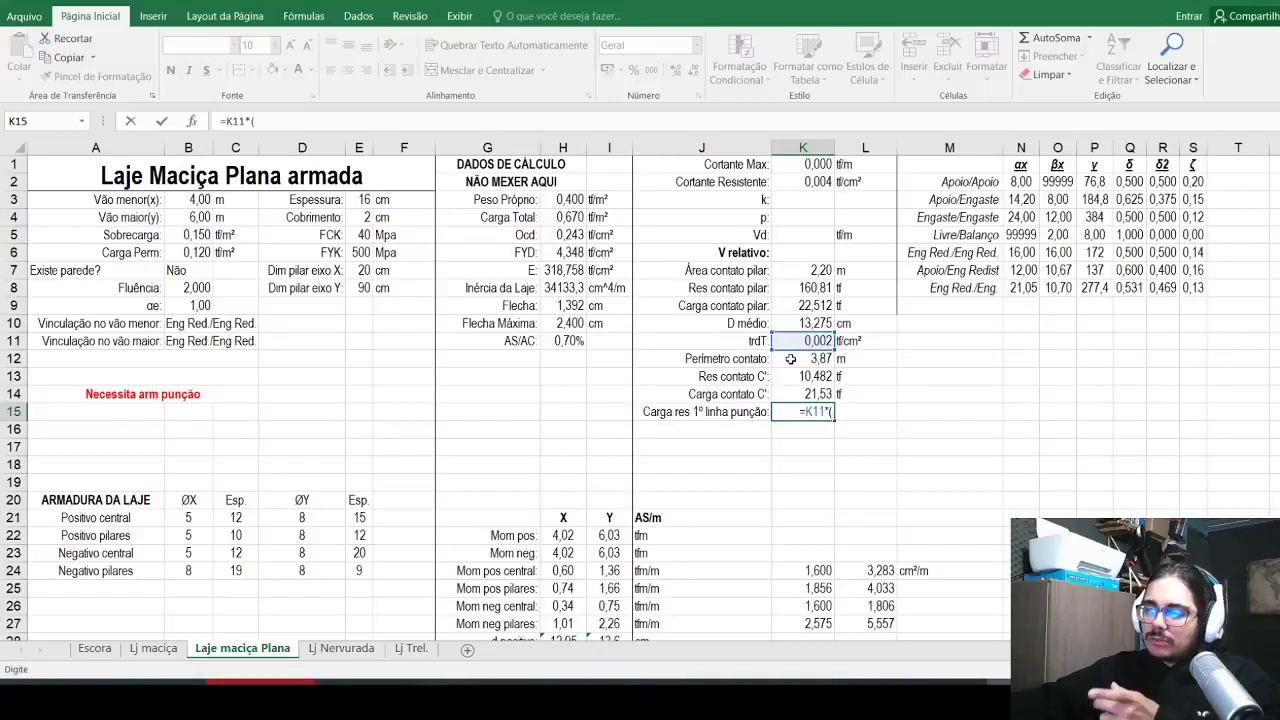
{"action": "left_click", "coordinate": [792, 358]}
{"action": "type", "text": "*0,25+"}
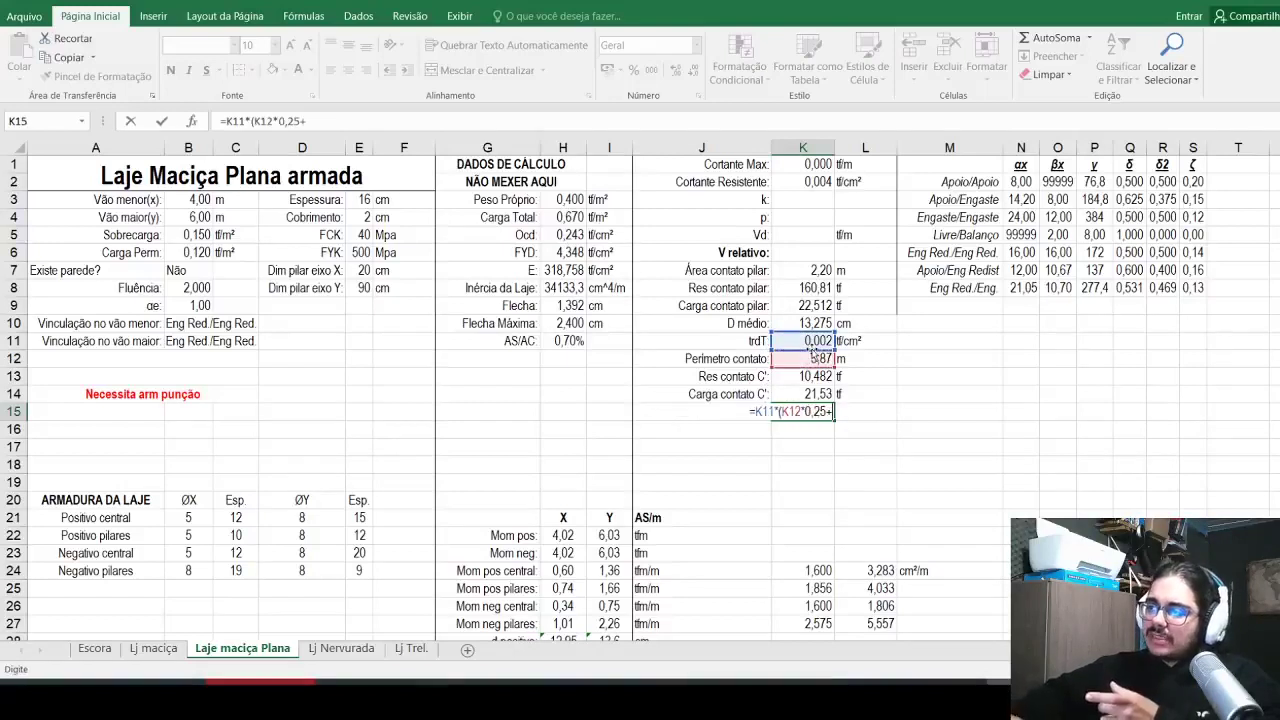
{"action": "left_click", "coordinate": [800, 270]}
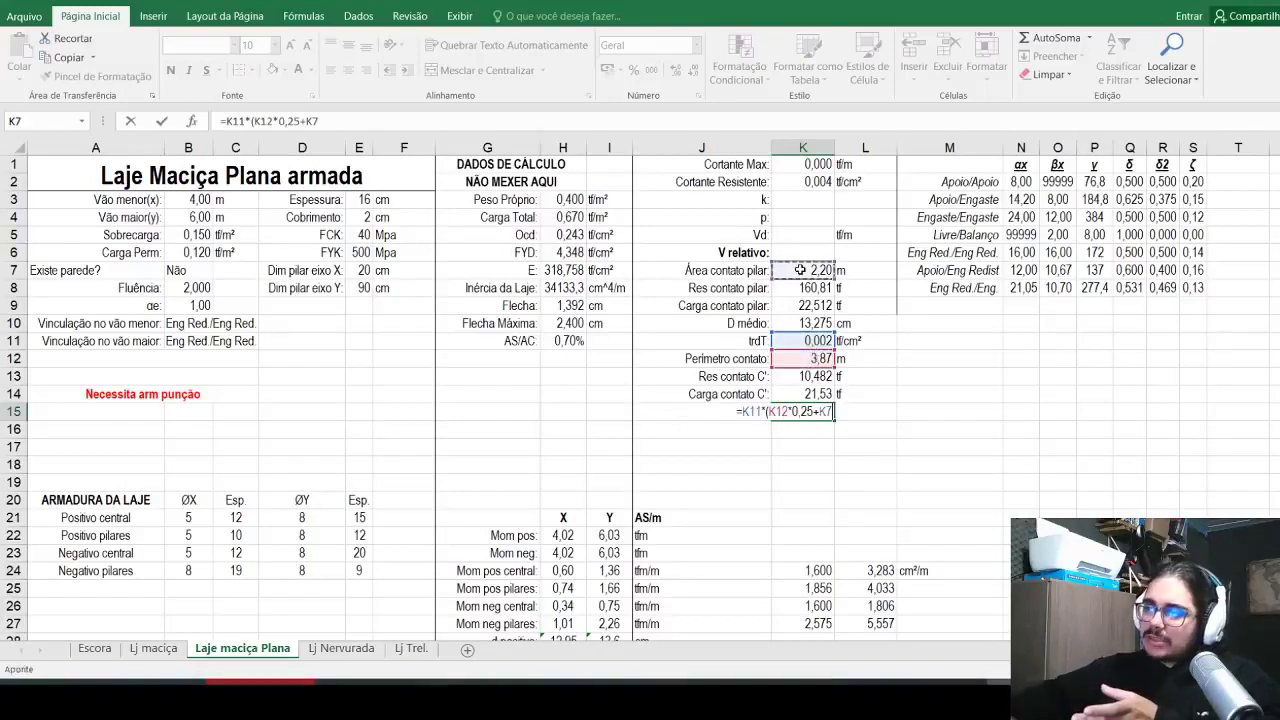
{"action": "type", "text": "*0,75)"}
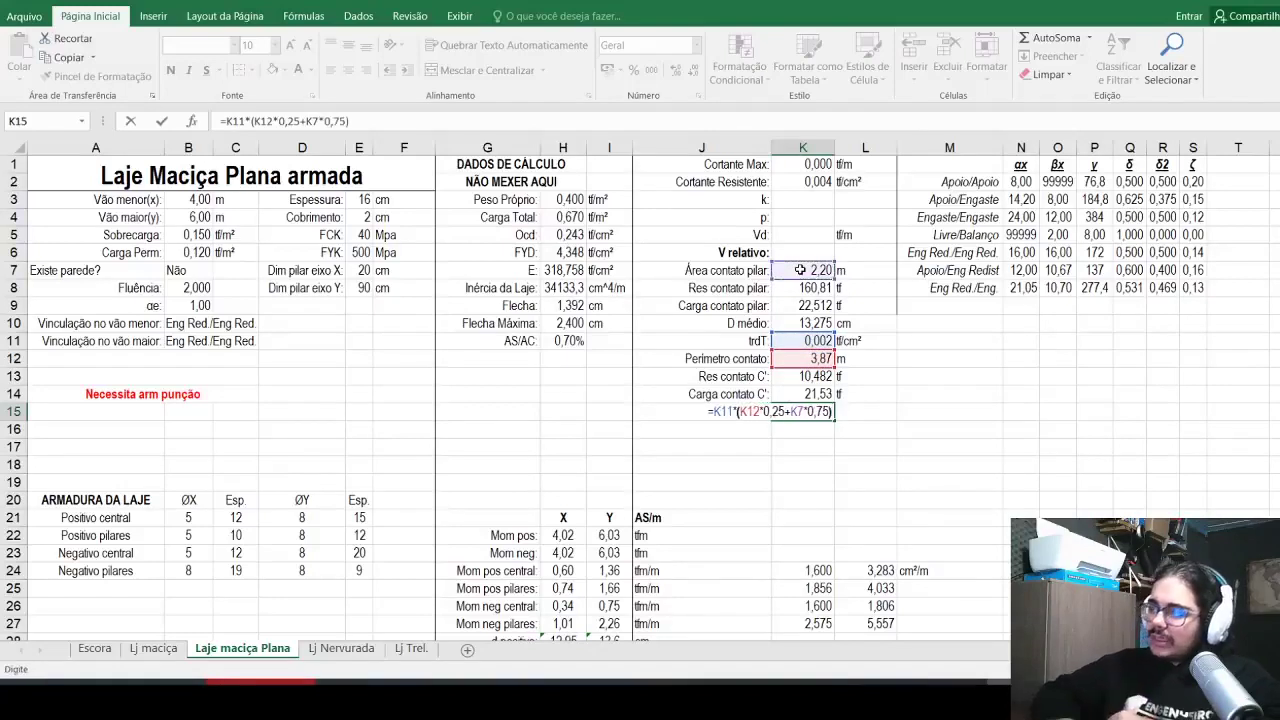
{"action": "type", "text": "*"}
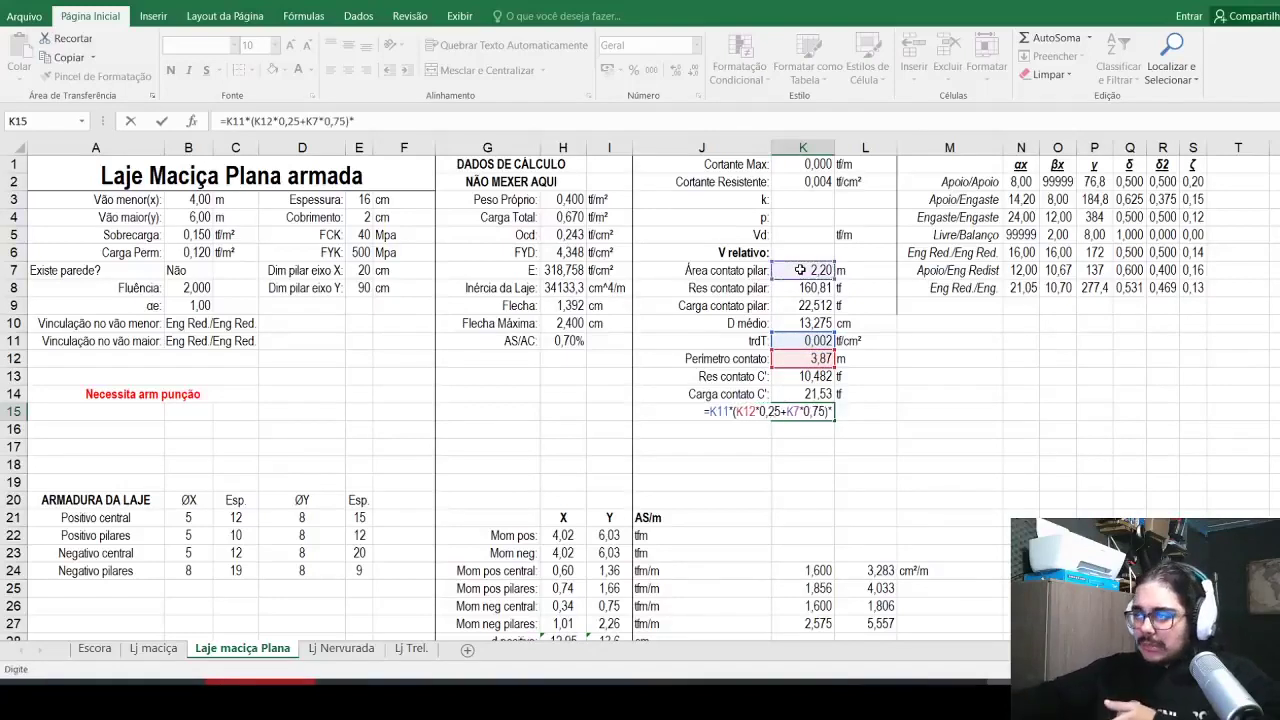
{"action": "left_click", "coordinate": [803, 322]}
{"action": "key", "text": "Return"}
{"action": "key", "text": "Up"}
Step: Append *100 to the first punching row resistance formula in K15 to convert the units
{"action": "left_click", "coordinate": [379, 119]}
{"action": "type", "text": "*100"}
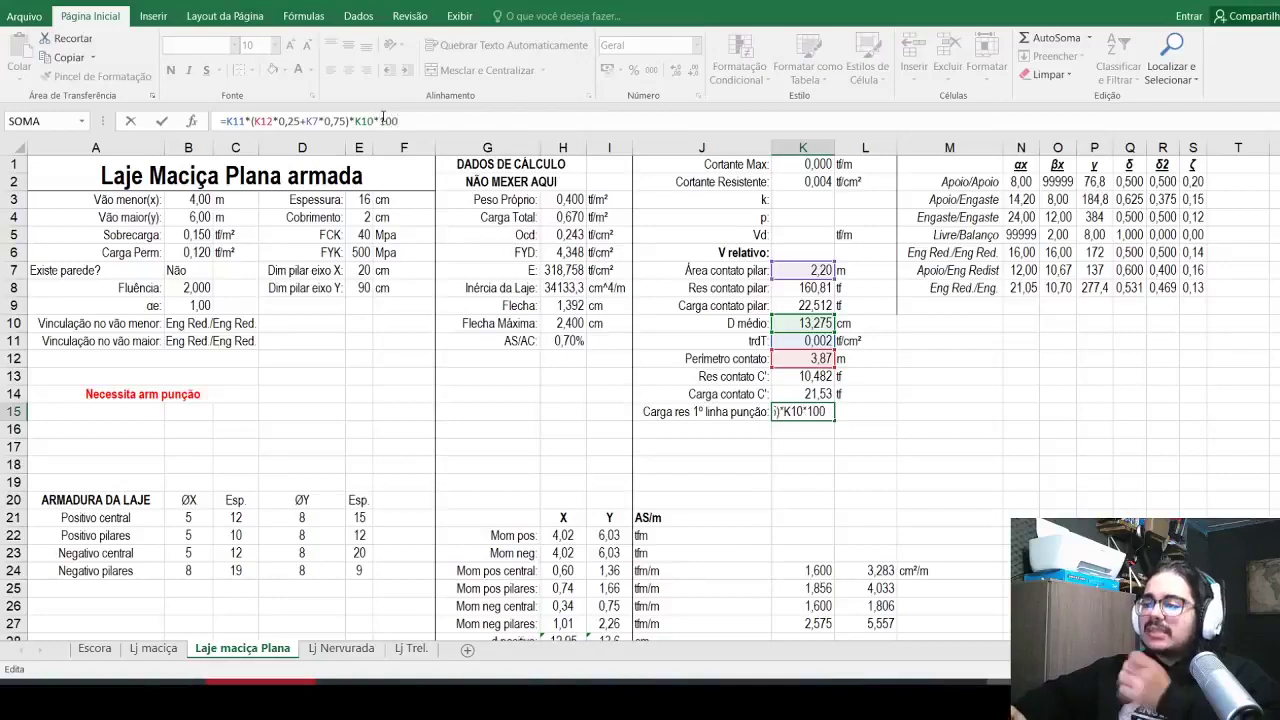
{"action": "key", "text": "Return"}
{"action": "key", "text": "Up"}
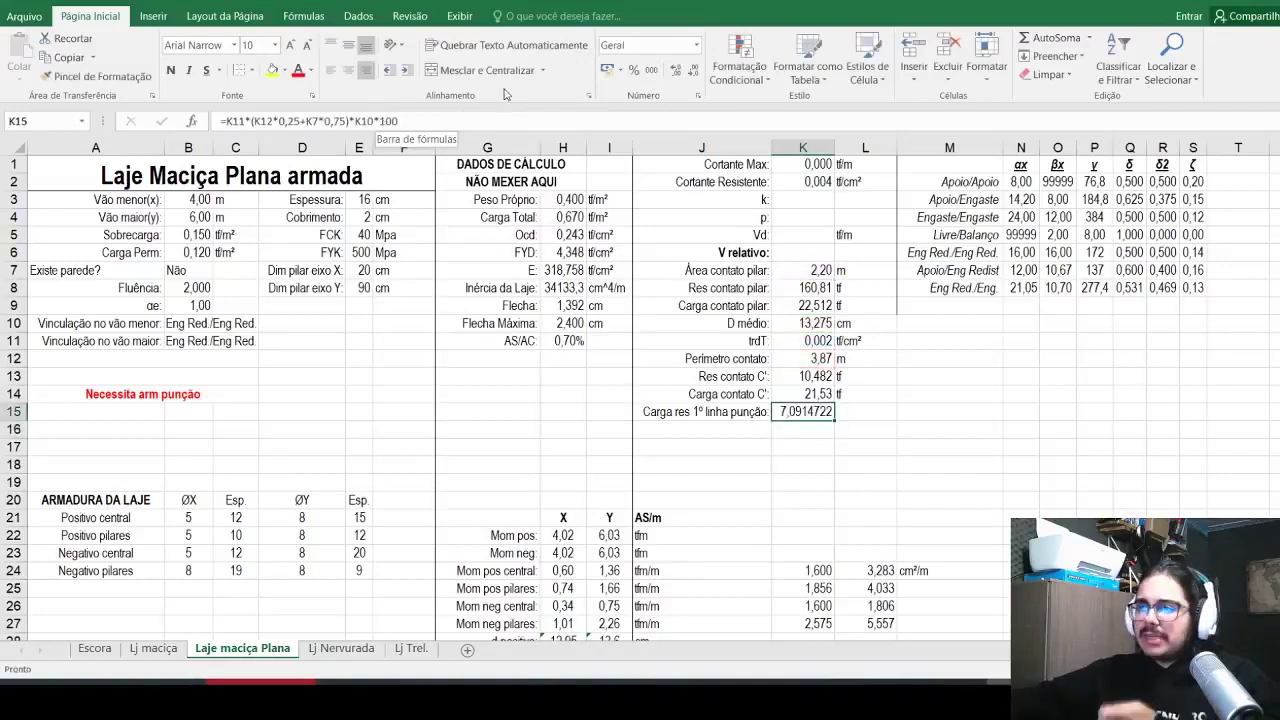
Step: Reduce K15 to two decimal places and add the left-aligned unit "tf" in L15
{"action": "left_click", "coordinate": [694, 71]}
{"action": "left_click", "coordinate": [694, 71]}
{"action": "left_click", "coordinate": [694, 71]}
{"action": "left_click", "coordinate": [694, 71]}
{"action": "left_click", "coordinate": [694, 71]}
{"action": "left_click", "coordinate": [862, 395]}
{"action": "key", "text": "Down"}
{"action": "type", "text": "tf"}
{"action": "key", "text": "Return"}
{"action": "key", "text": "Up"}
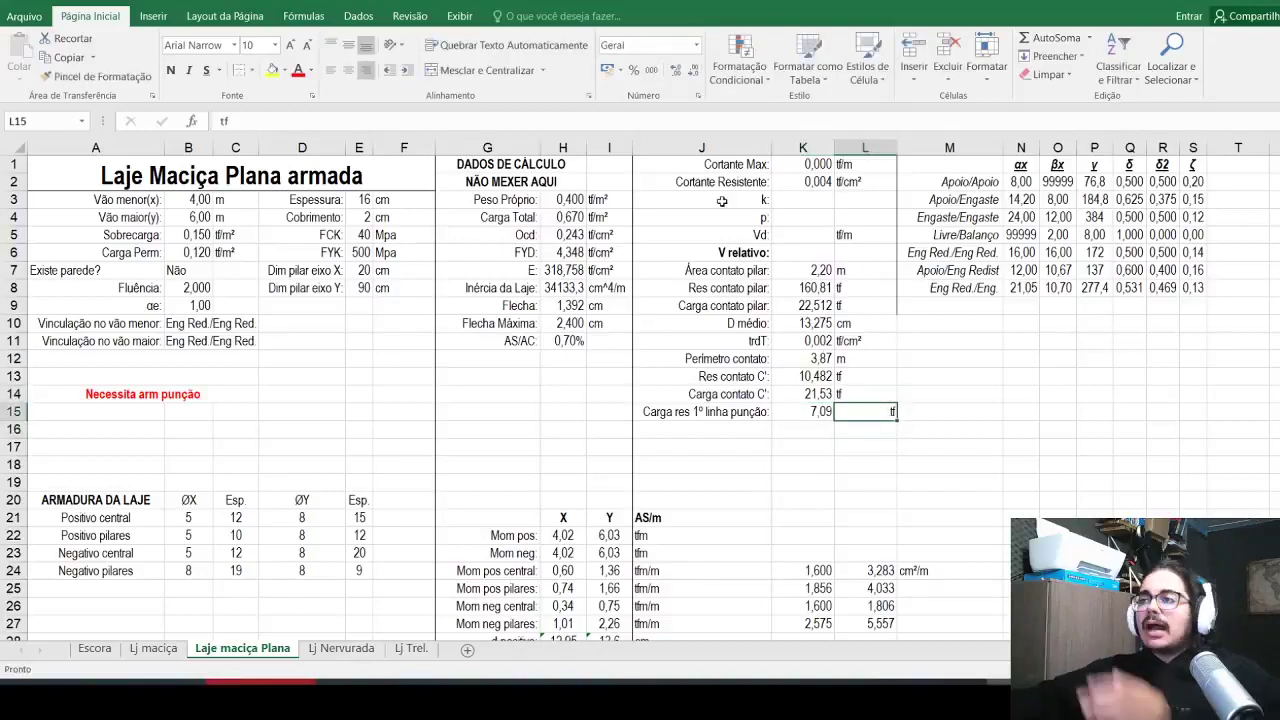
{"action": "left_click", "coordinate": [330, 70]}
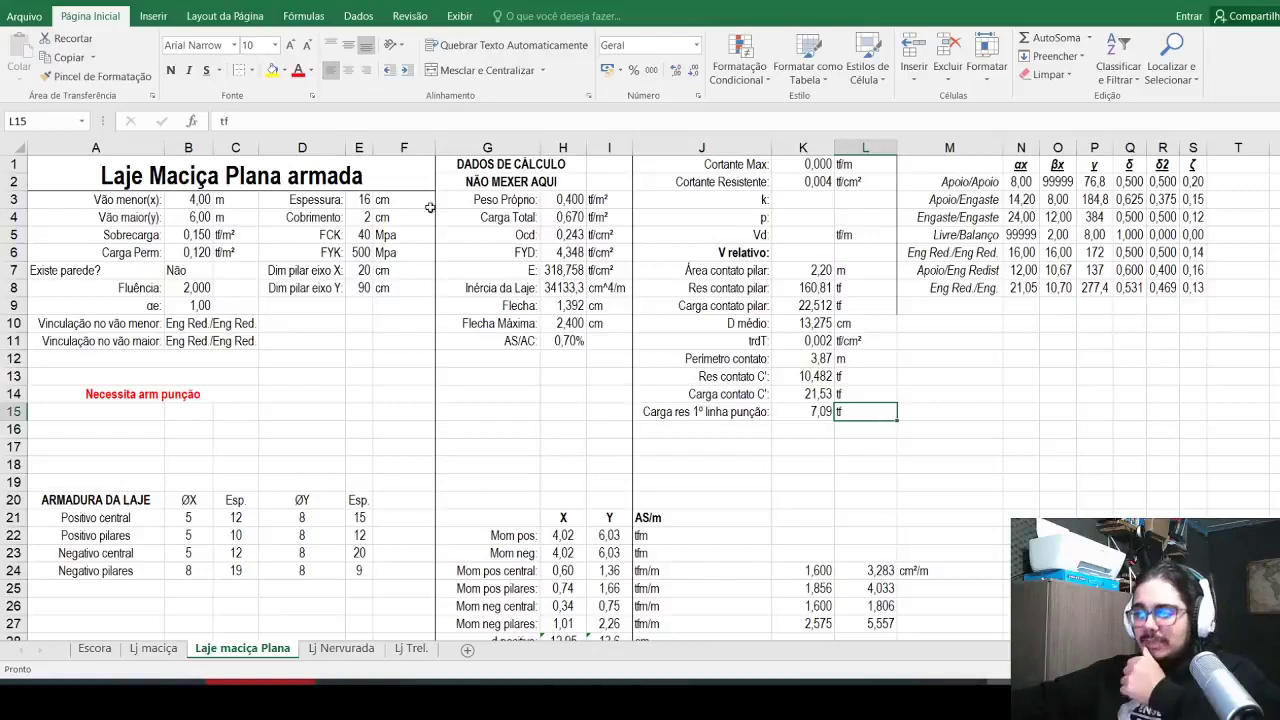
Step: Label J16 "Fyd(estribos):" for the stirrup design yield stress
{"action": "left_click", "coordinate": [703, 435]}
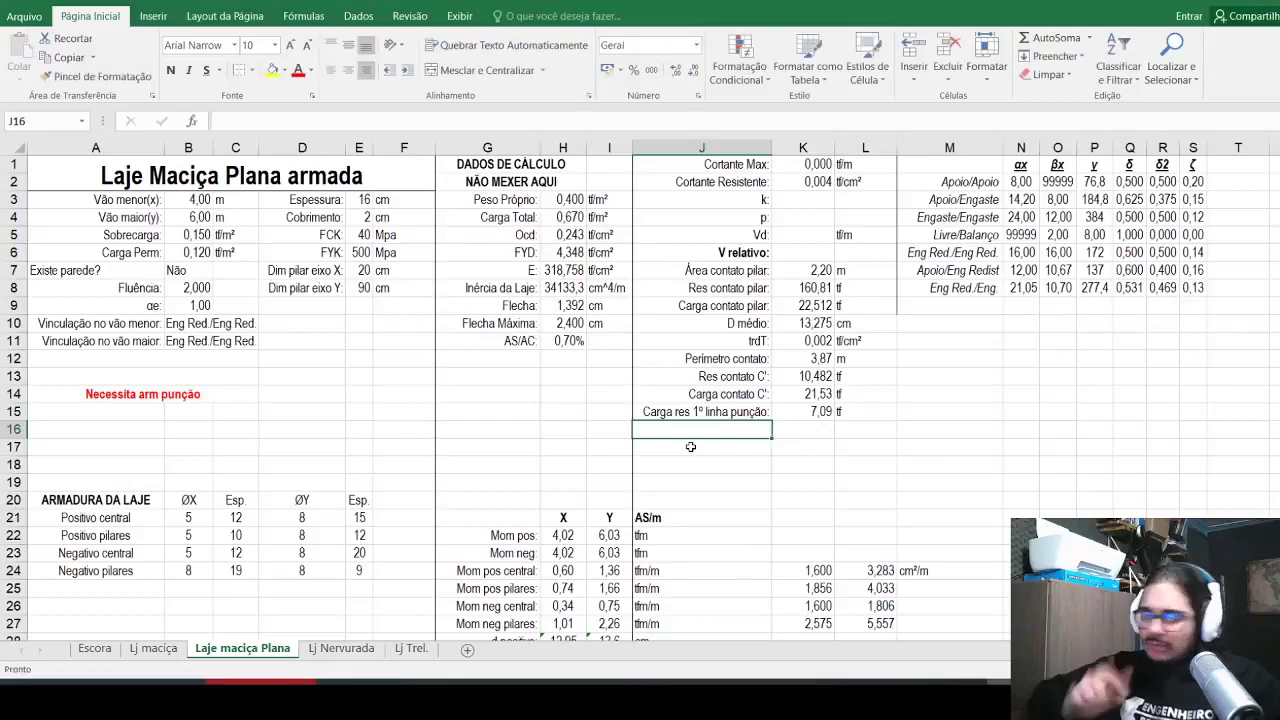
{"action": "type", "text": "Fyd"}
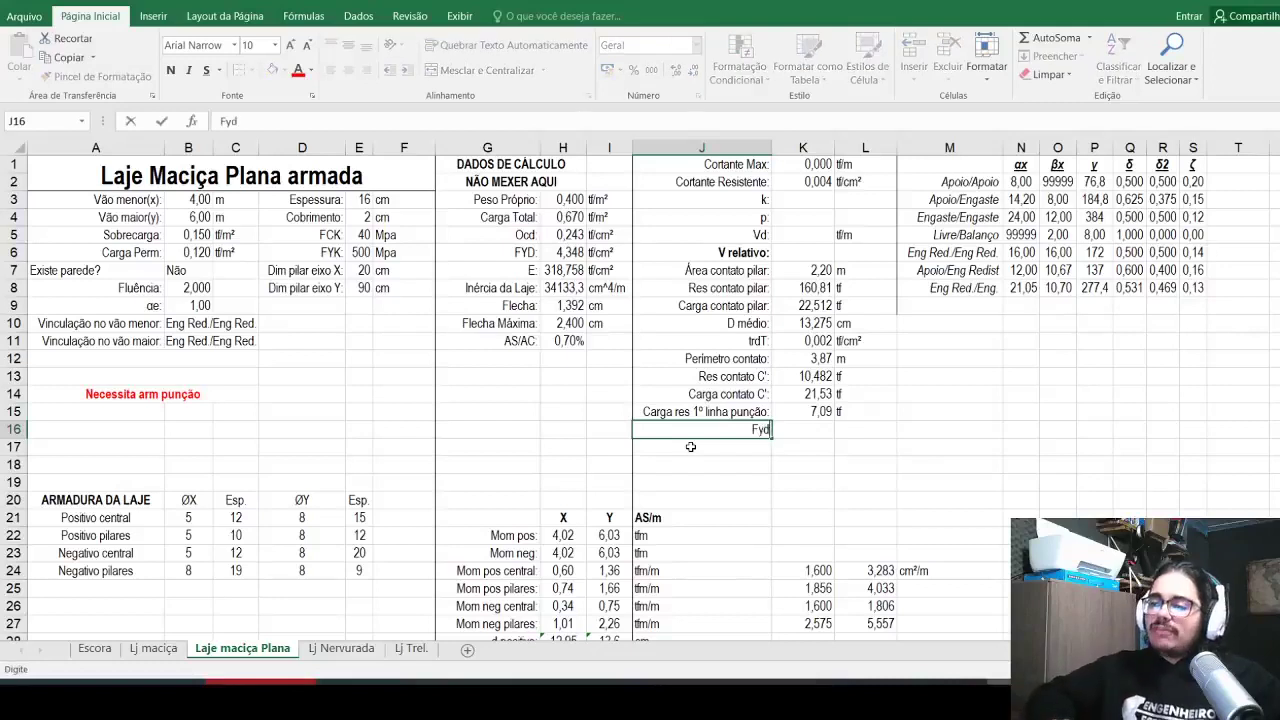
{"action": "type", "text": "("}
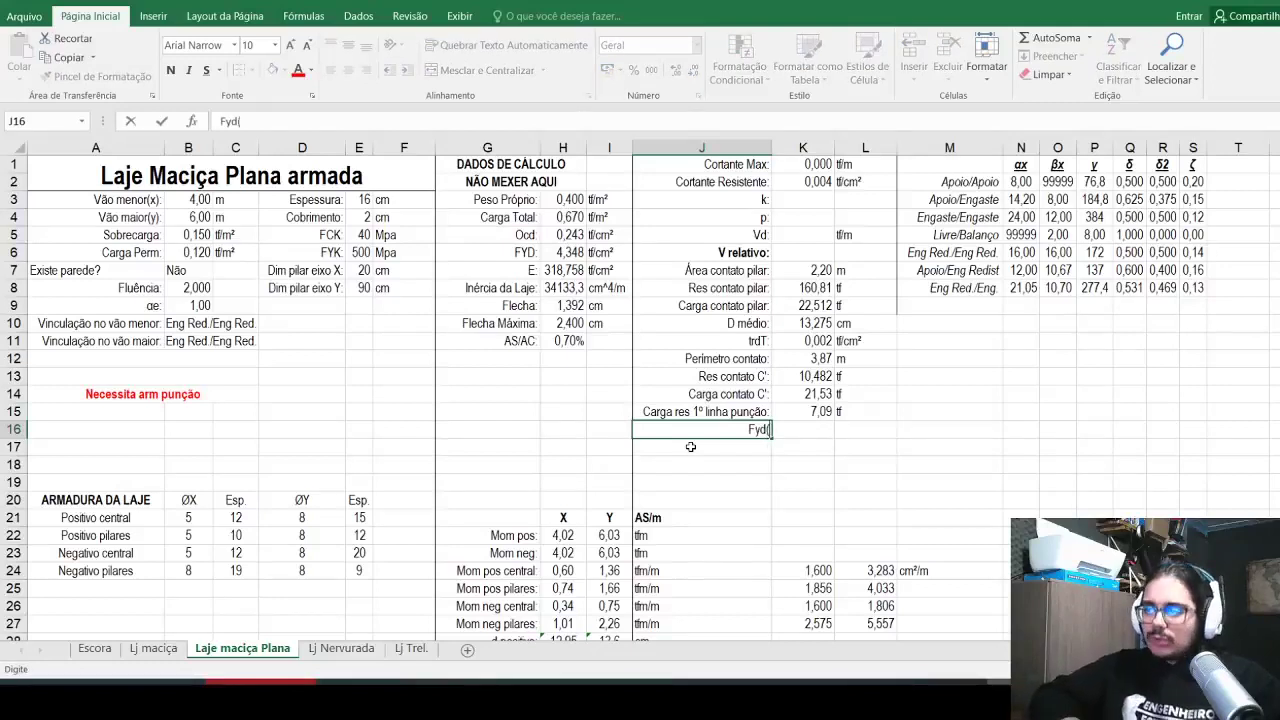
{"action": "type", "text": "estribos):"}
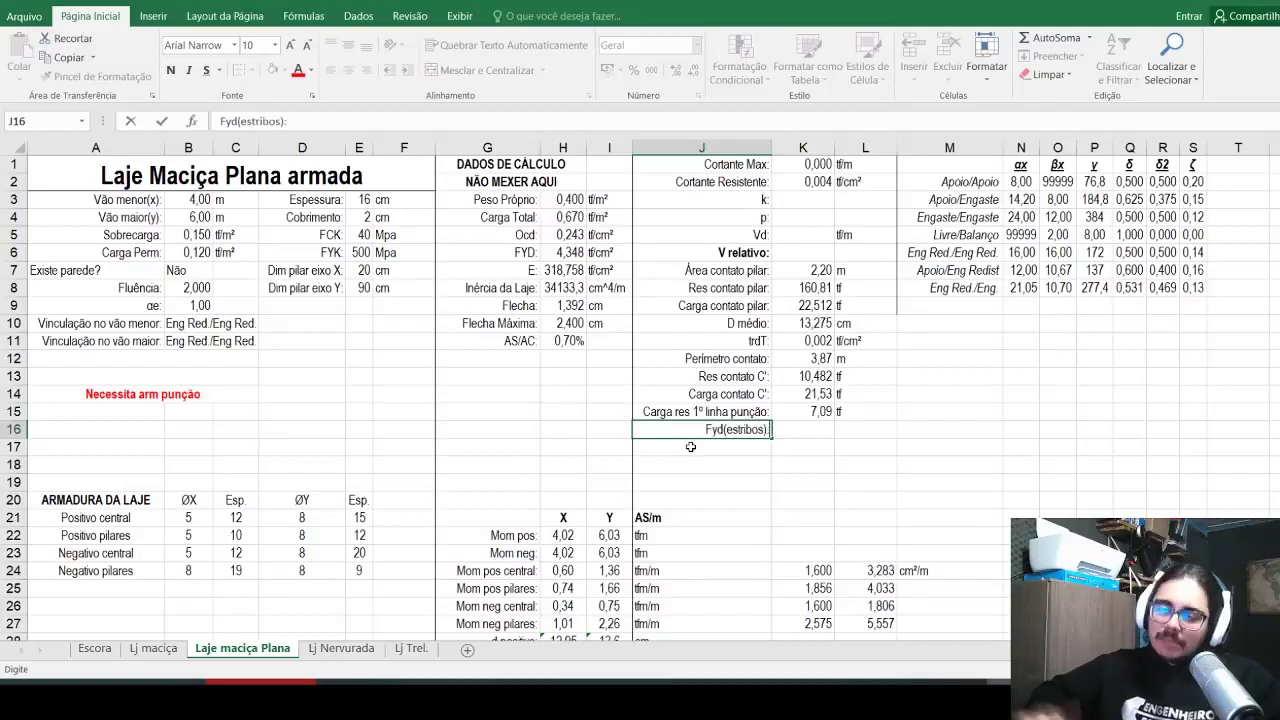
{"action": "key", "text": "Tab"}
{"action": "key", "text": "alt+Tab"}
{"action": "key", "text": "alt+Tab"}
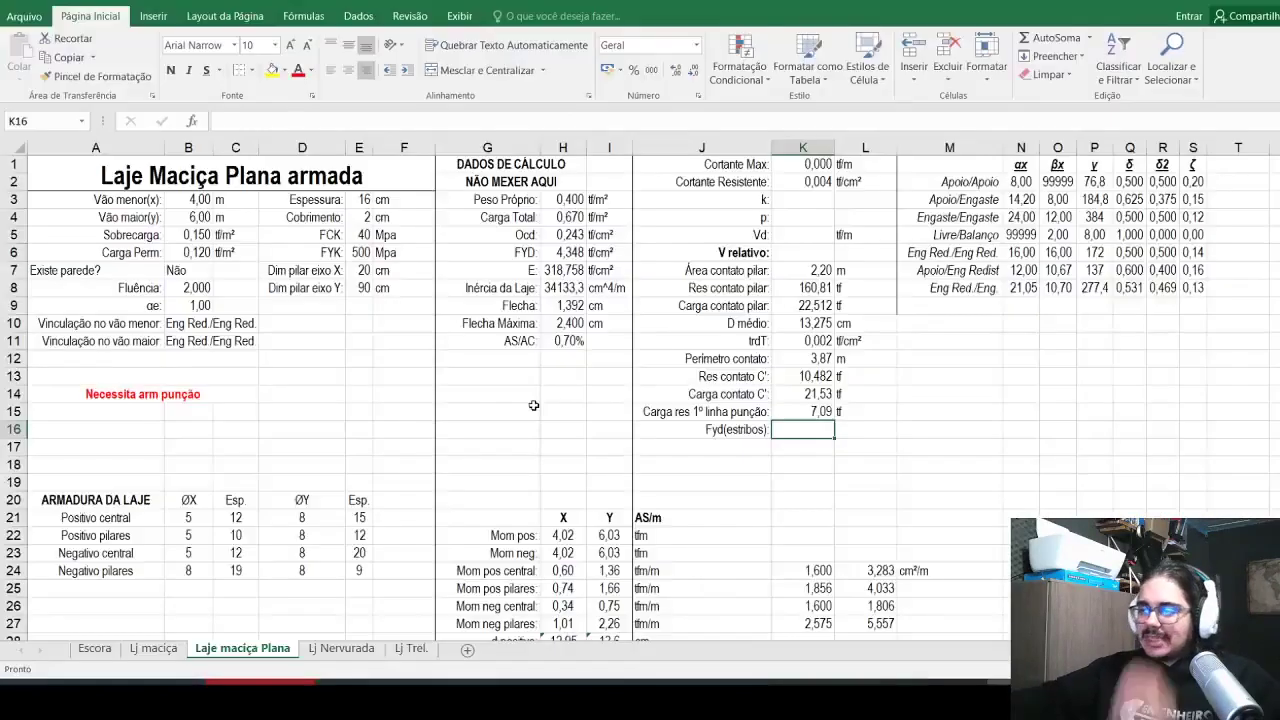
Step: Build the expression =(1,1125+0,0925*E3) in K16, using the slab thickness cell
{"action": "type", "text": "="}
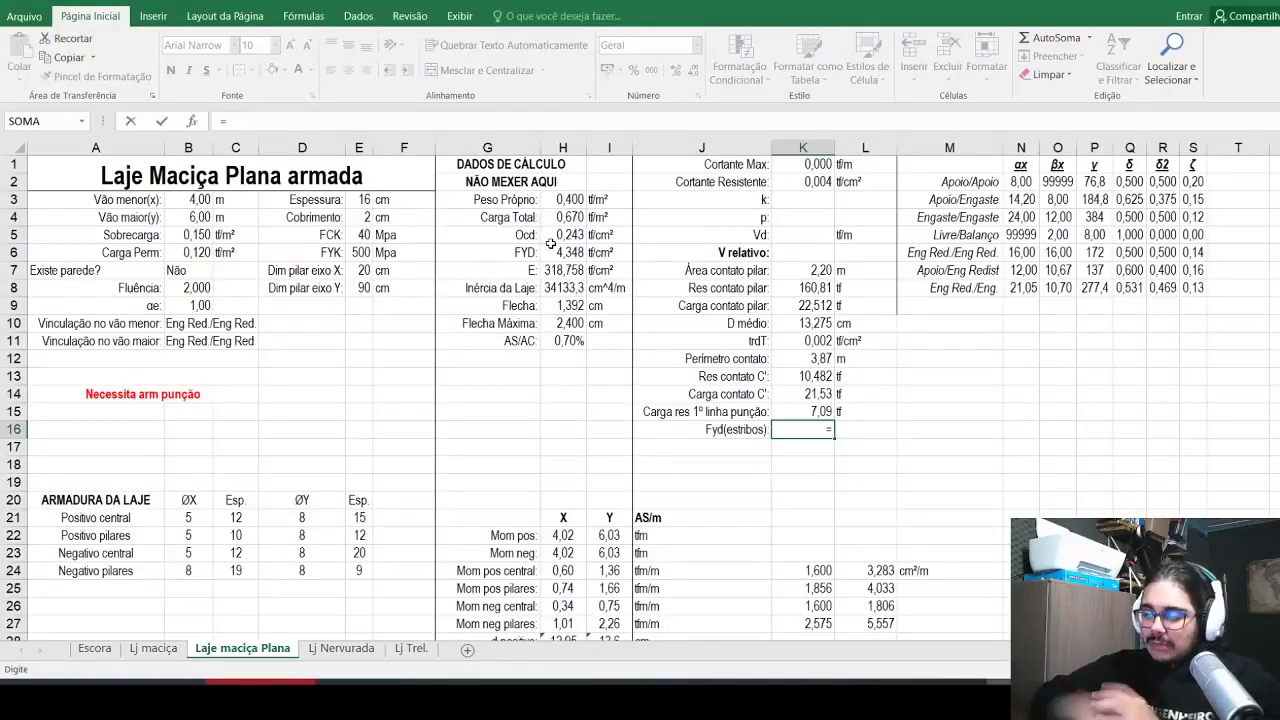
{"action": "type", "text": "("}
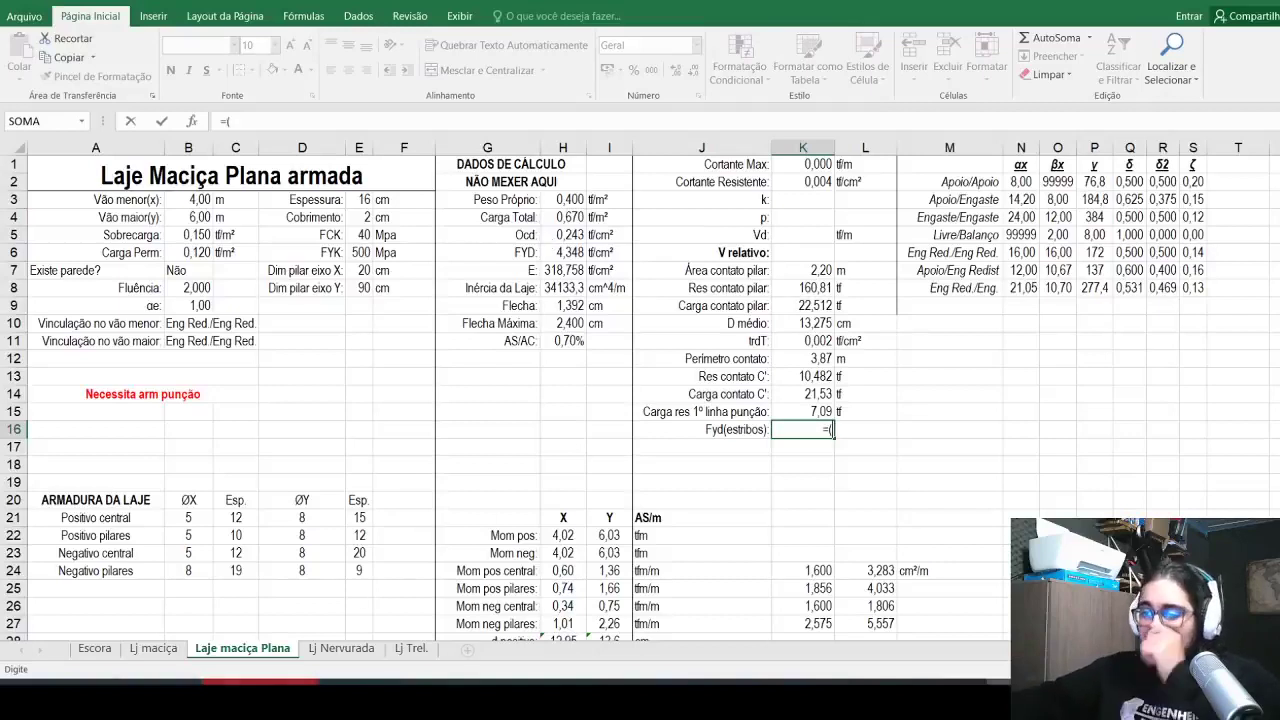
{"action": "left_click", "coordinate": [380, 698]}
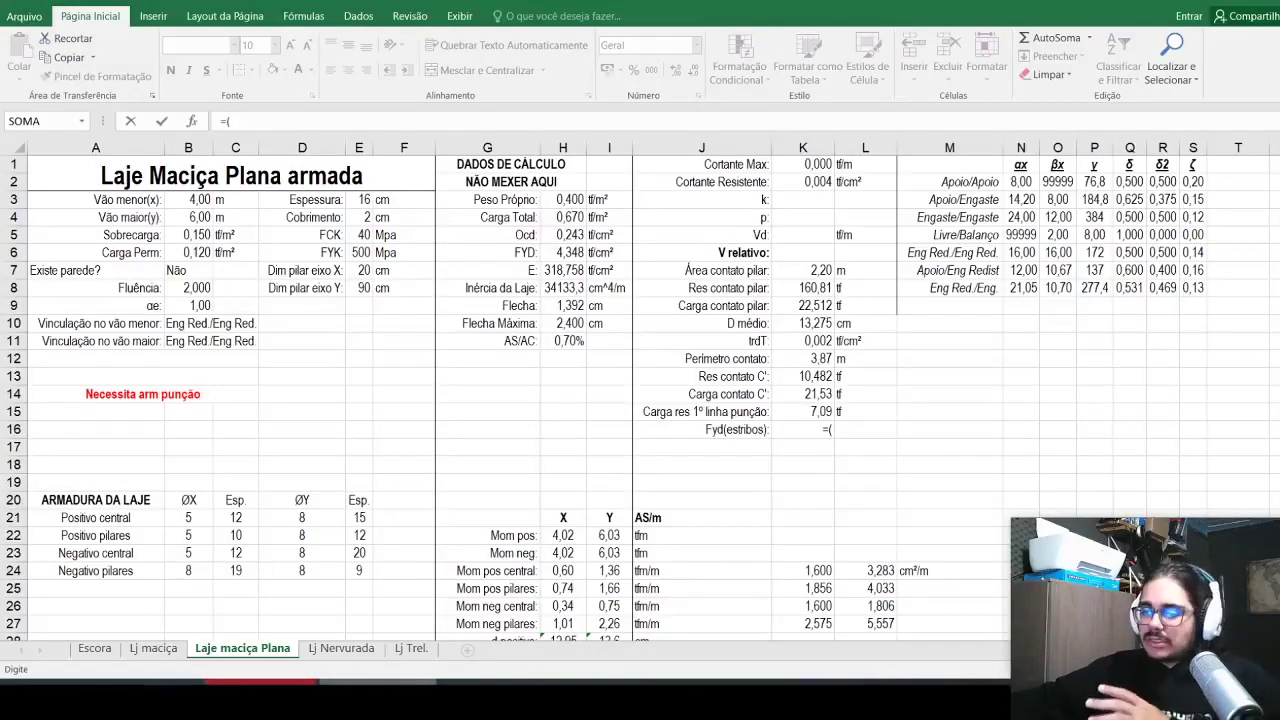
{"action": "left_click", "coordinate": [343, 663]}
{"action": "type", "text": "1,1125"}
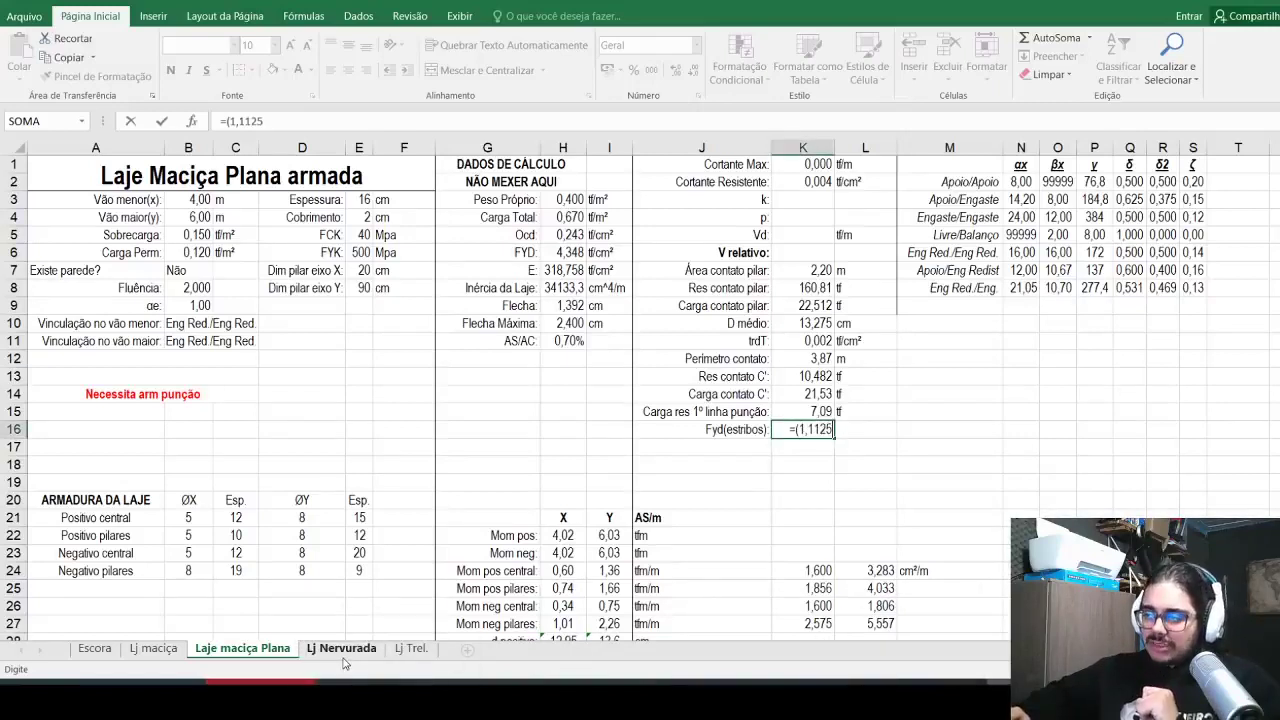
{"action": "type", "text": "+"}
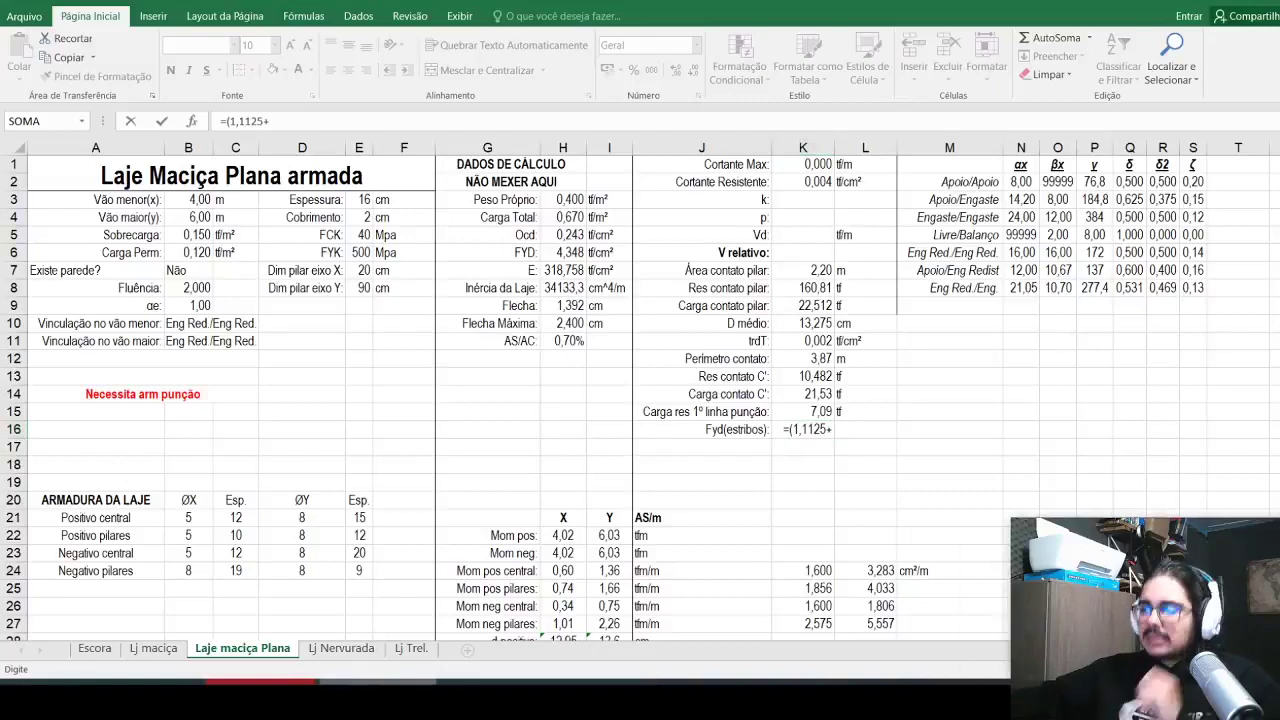
{"action": "key", "text": "alt+Tab"}
{"action": "type", "text": "0,0925*"}
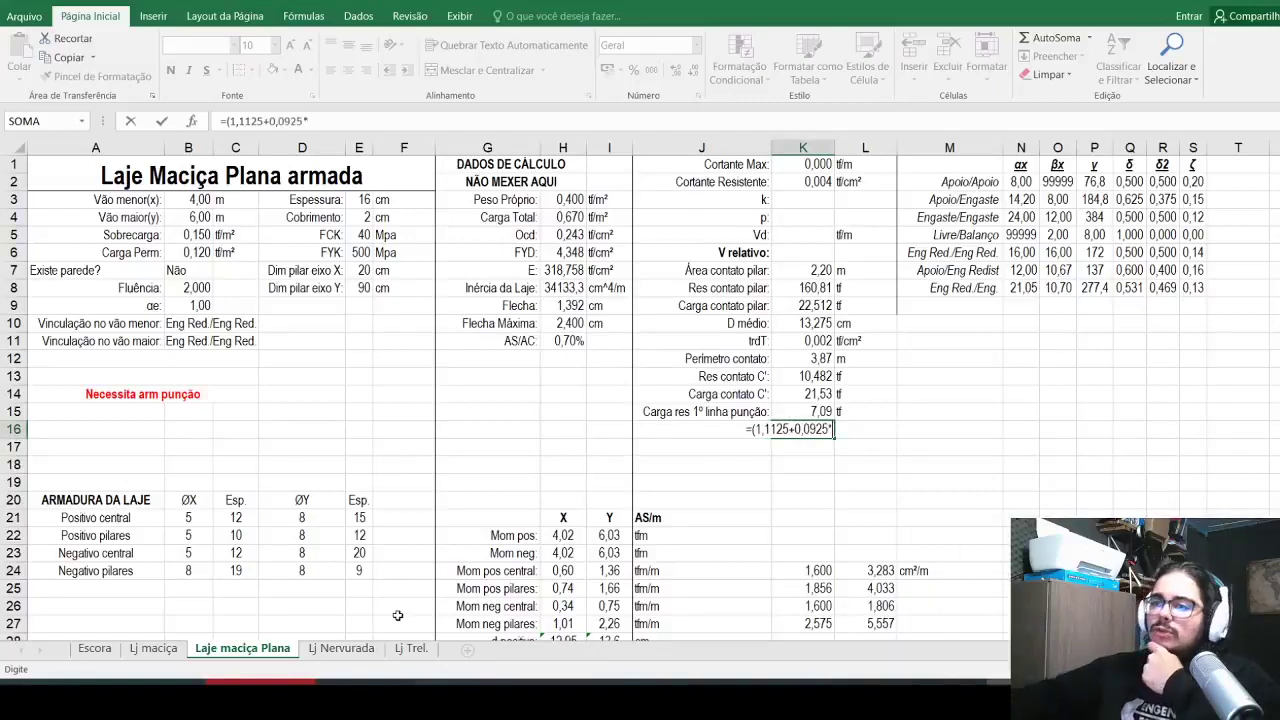
{"action": "left_click", "coordinate": [354, 203]}
{"action": "type", "text": ")"}
Step: Limit the K16 expression to the FYD in H6 by completing it as =MÍNIMO((1,1125+0,0925*E3);H6)
{"action": "left_click", "coordinate": [226, 121]}
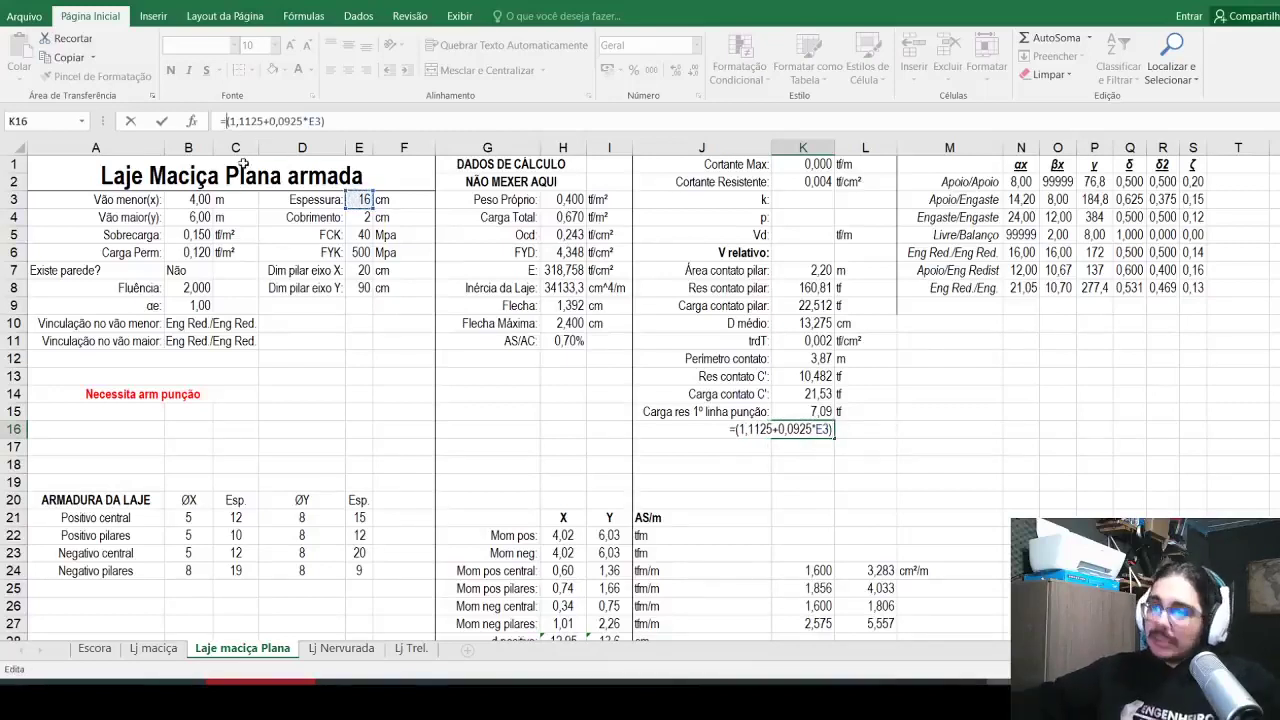
{"action": "type", "text": "mínimo("}
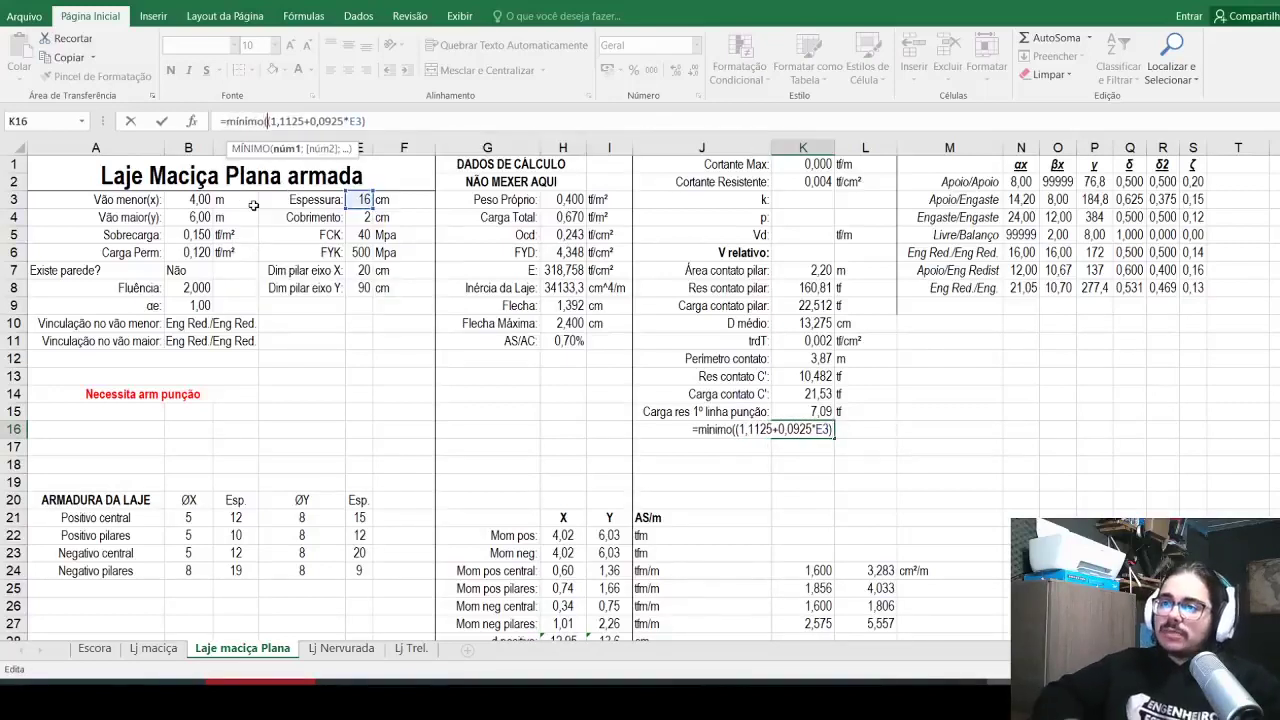
{"action": "type", "text": ";"}
{"action": "left_click", "coordinate": [555, 253]}
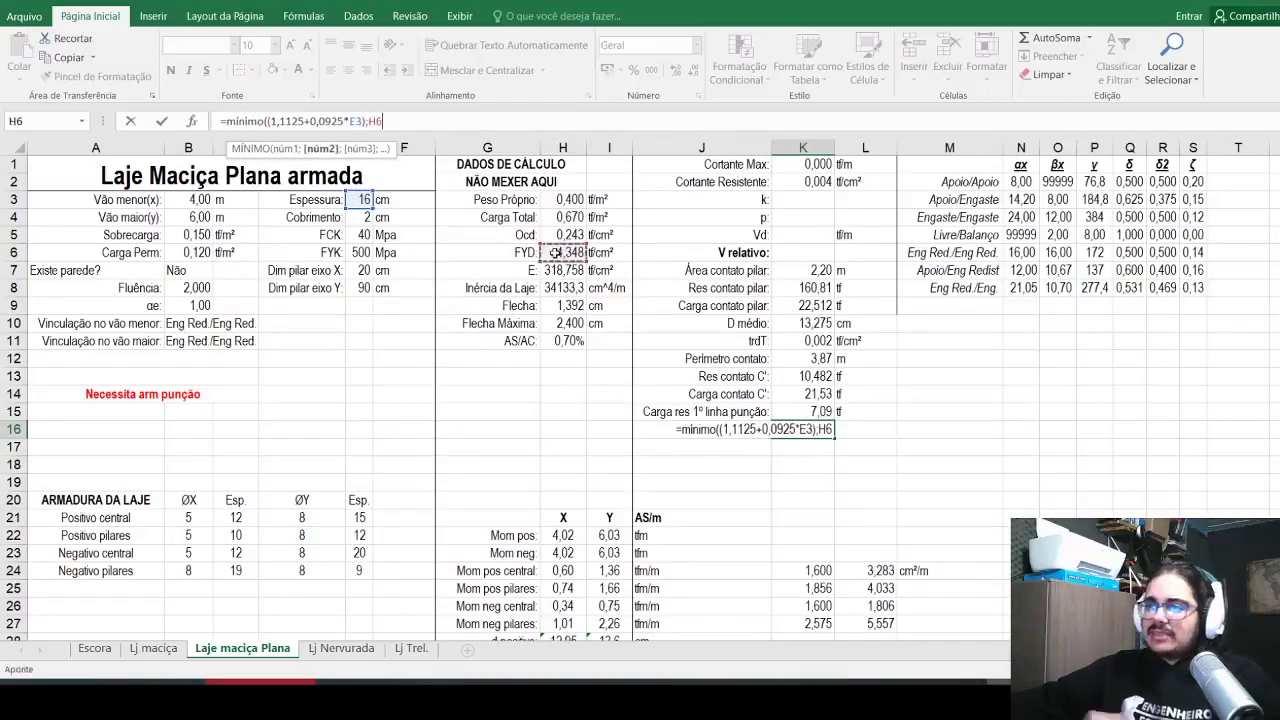
{"action": "type", "text": ")"}
{"action": "key", "text": "Return"}
Step: Reduce K16 to two decimal places and add the left-aligned unit "tf/cm²" in L16
{"action": "key", "text": "Left"}
{"action": "key", "text": "Up"}
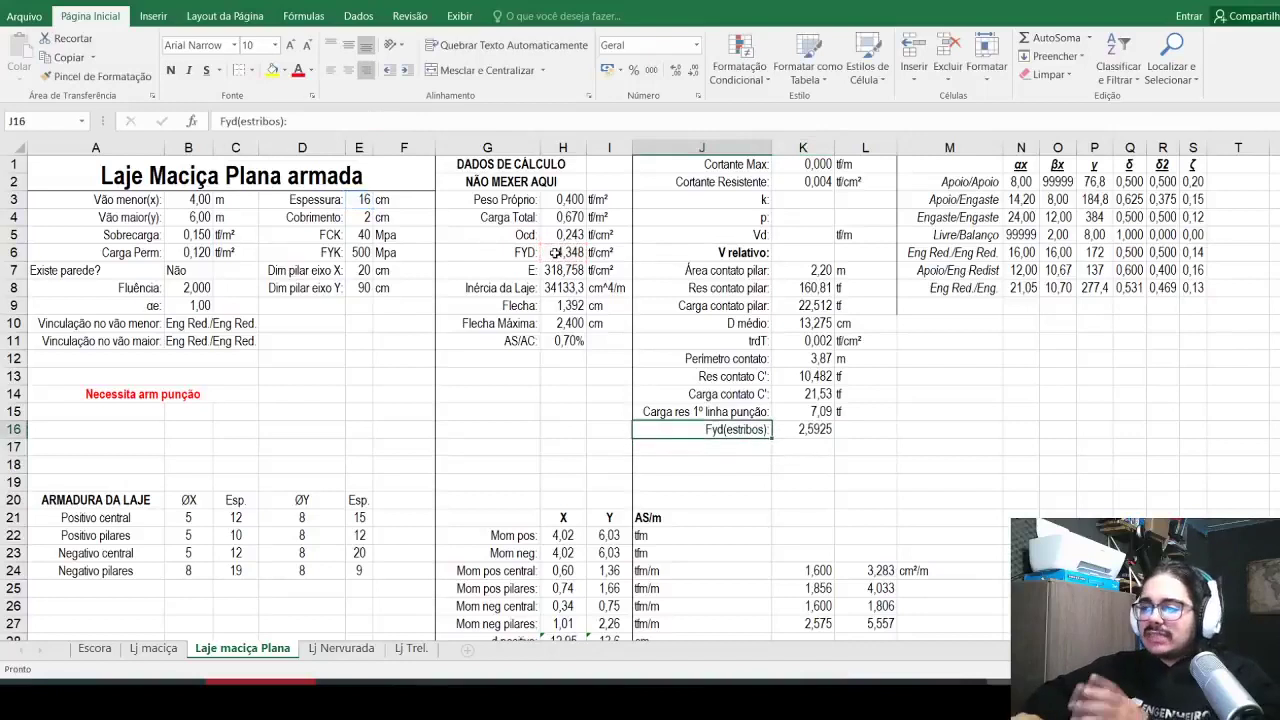
{"action": "key", "text": "Right"}
{"action": "left_click", "coordinate": [690, 74]}
{"action": "left_click", "coordinate": [690, 74]}
{"action": "left_click", "coordinate": [857, 432]}
{"action": "type", "text": "t"}
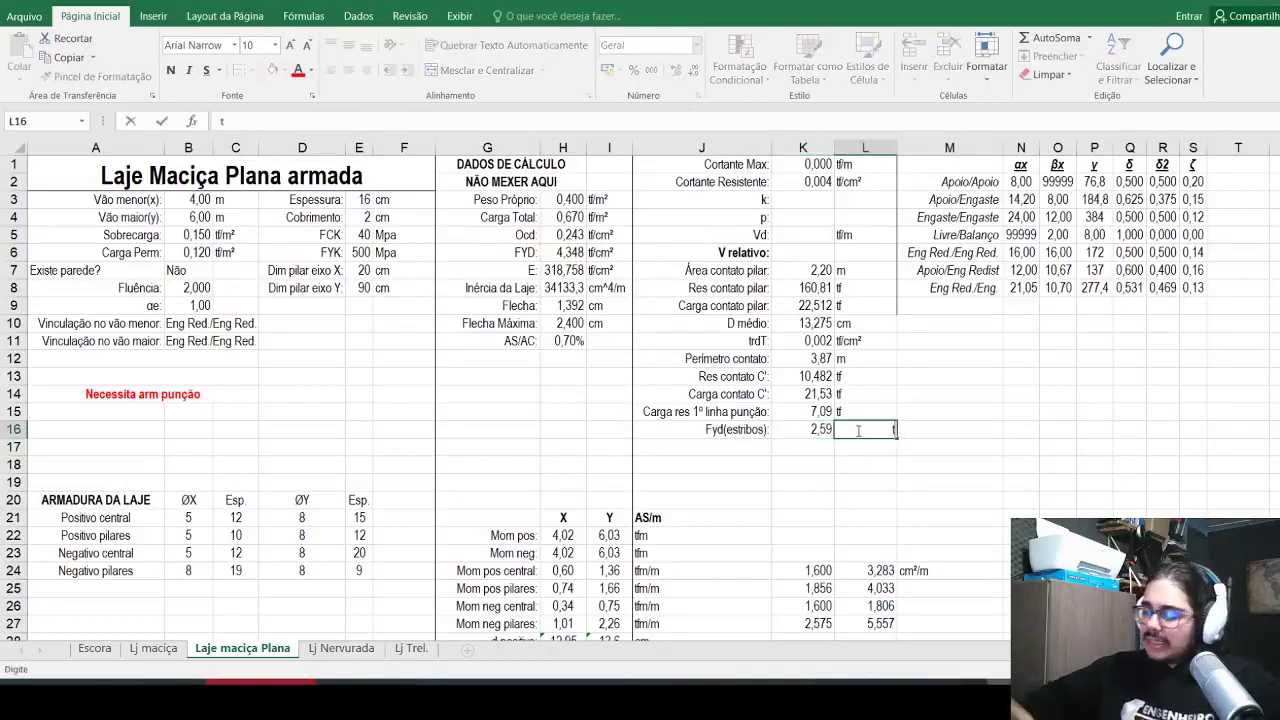
{"action": "type", "text": "f/c,"}
{"action": "type", "text": "m²"}
{"action": "key", "text": "Return"}
{"action": "key", "text": "Up"}
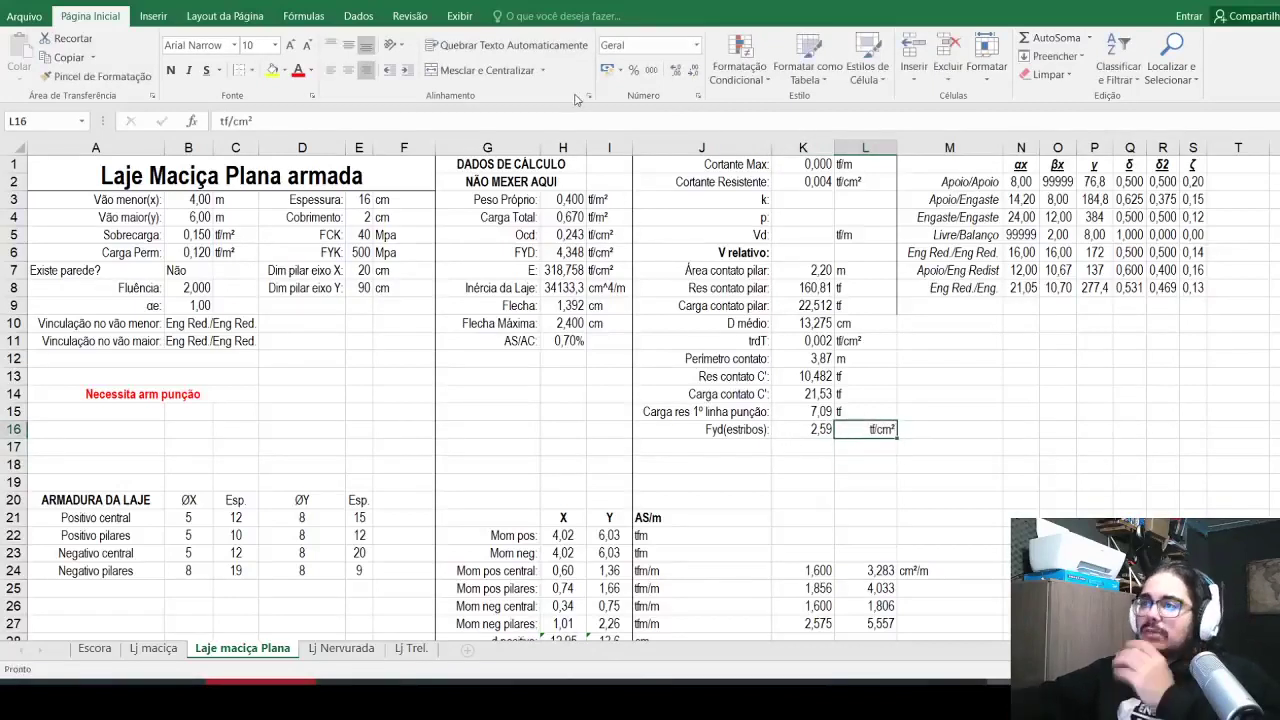
{"action": "left_click", "coordinate": [331, 70]}
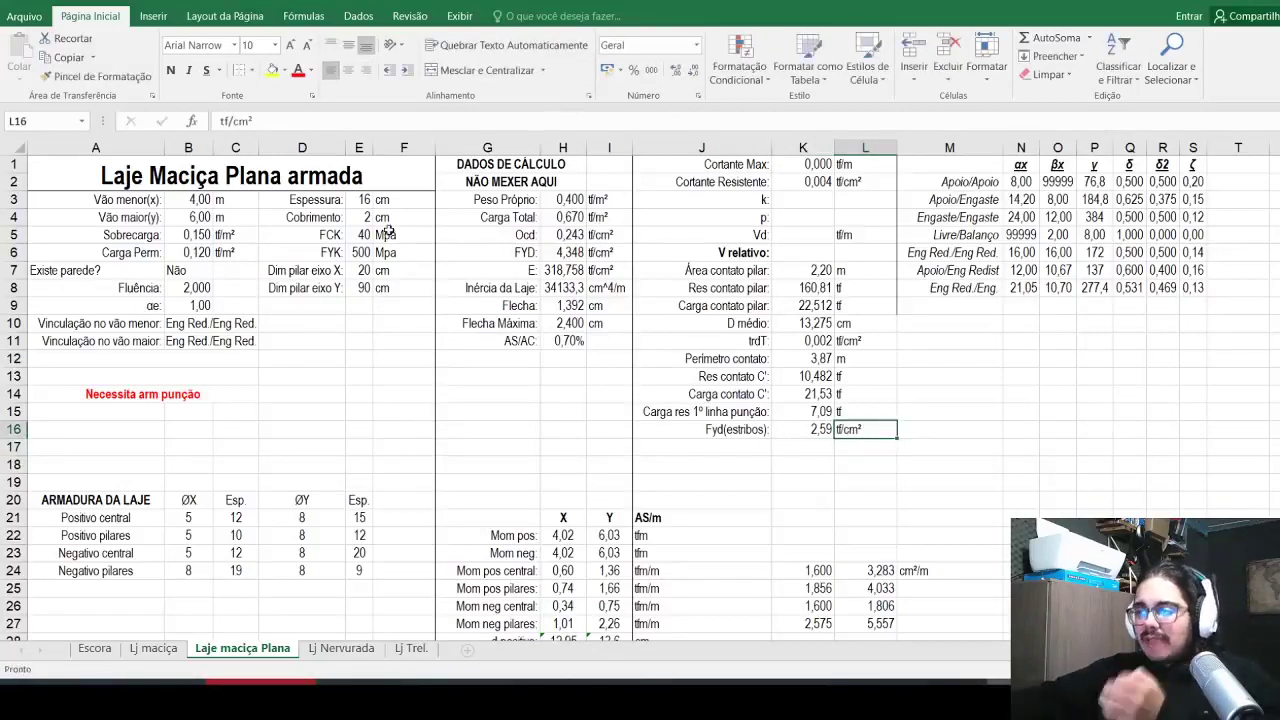
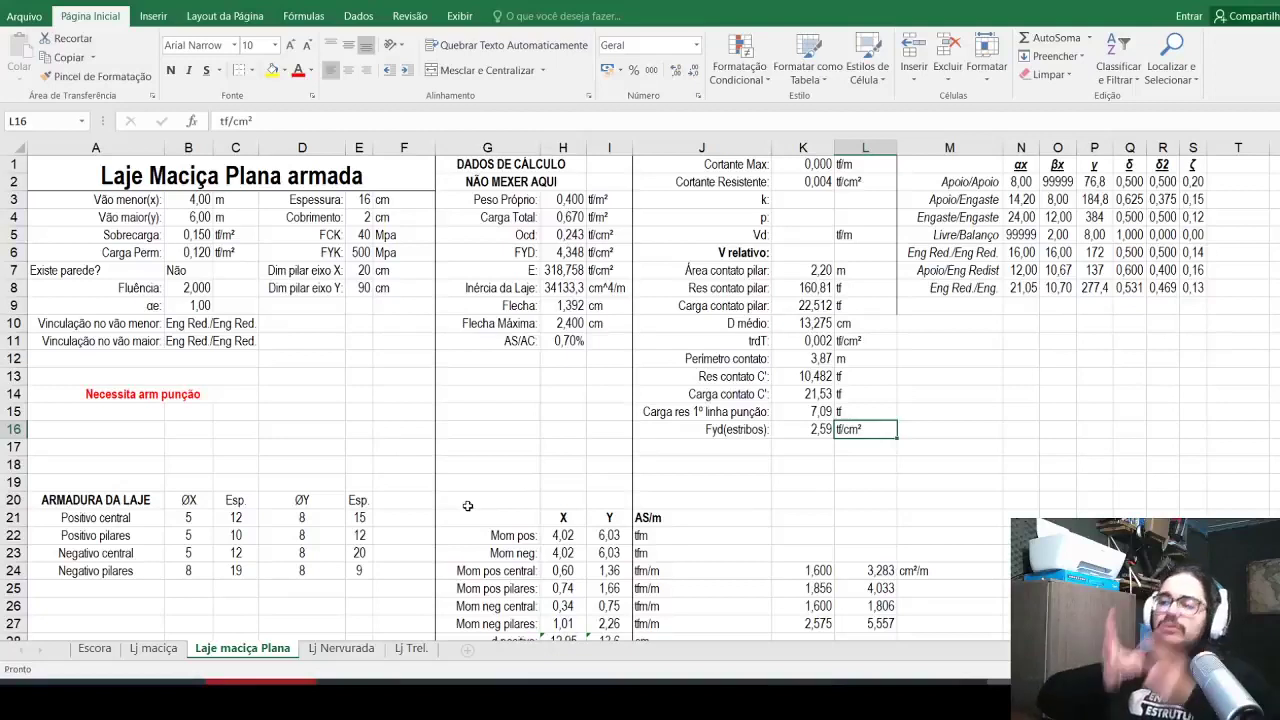
Step: Label J17 "AS nec estribos:" for the required stirrup steel area
{"action": "key", "text": "Return"}
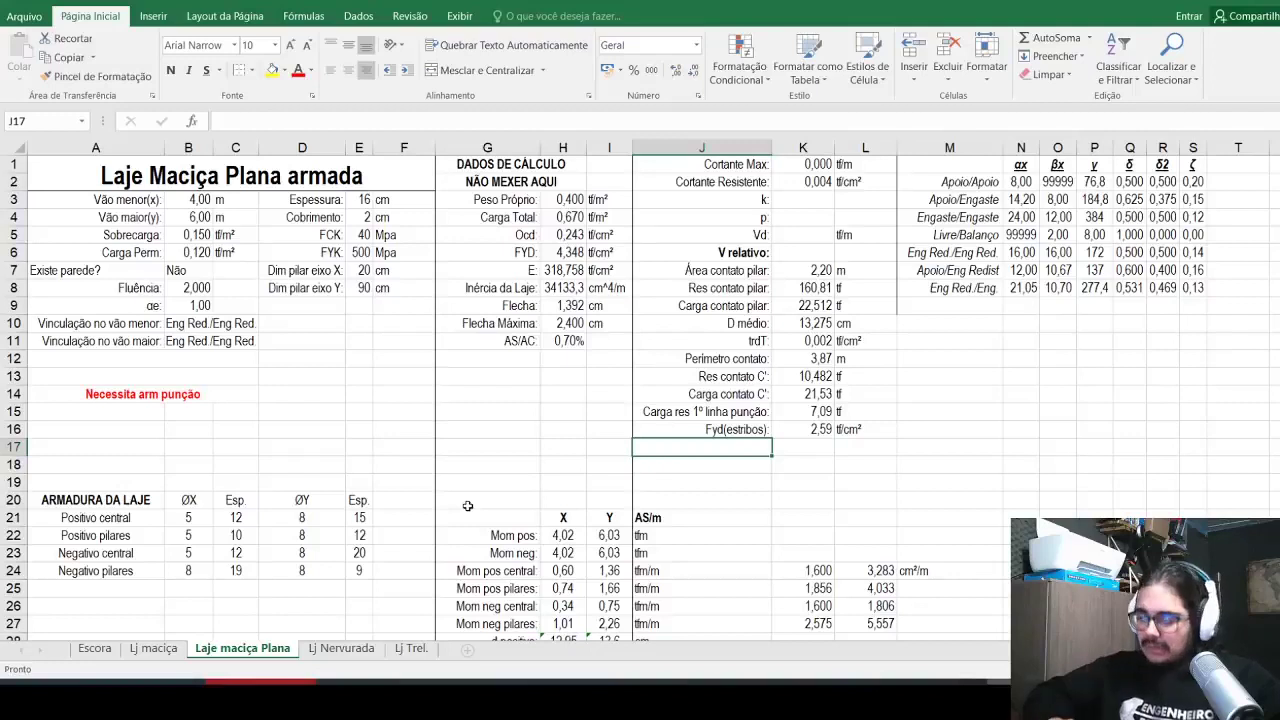
{"action": "type", "text": "E"}
{"action": "type", "text": "AS"}
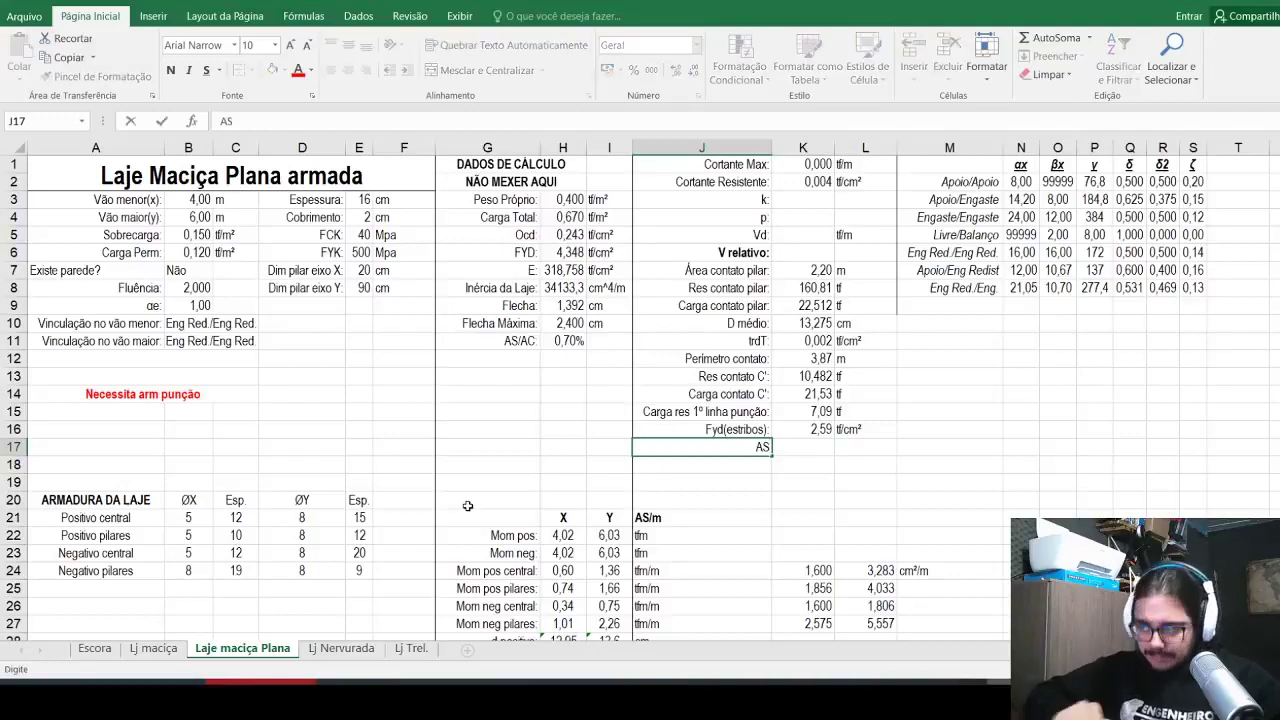
{"action": "type", "text": " nec"}
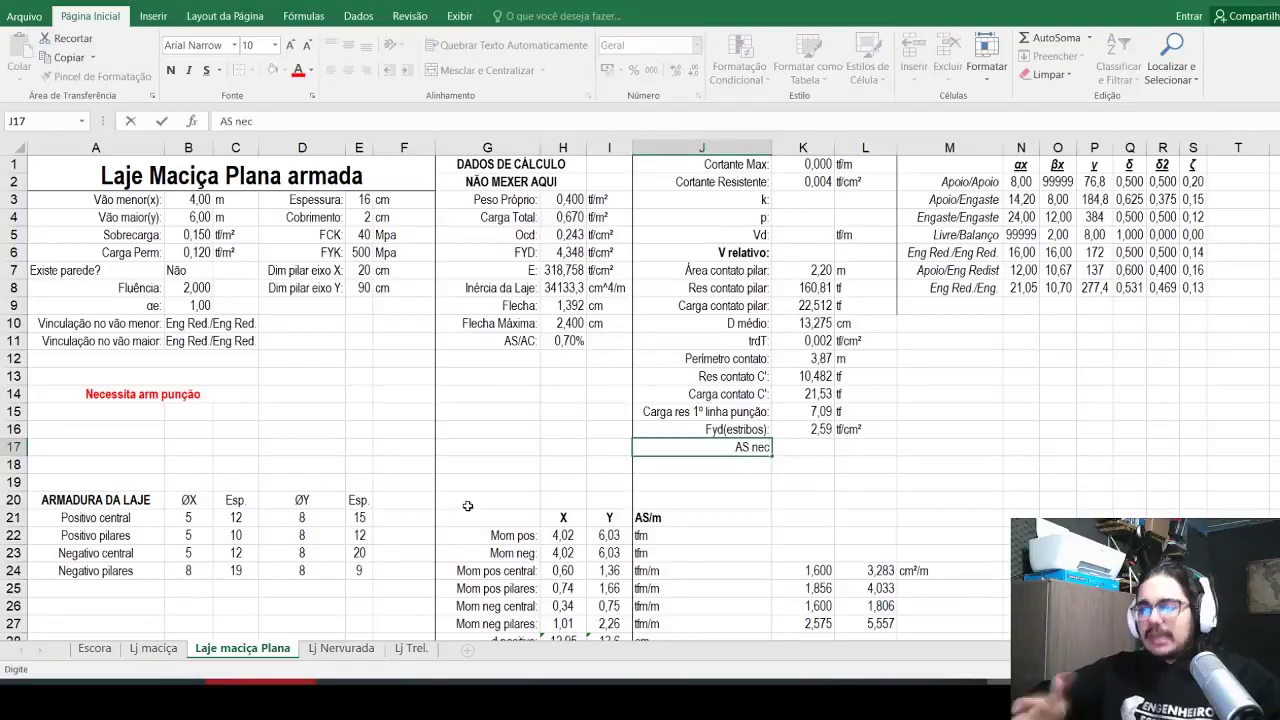
{"action": "type", "text": " estribos:"}
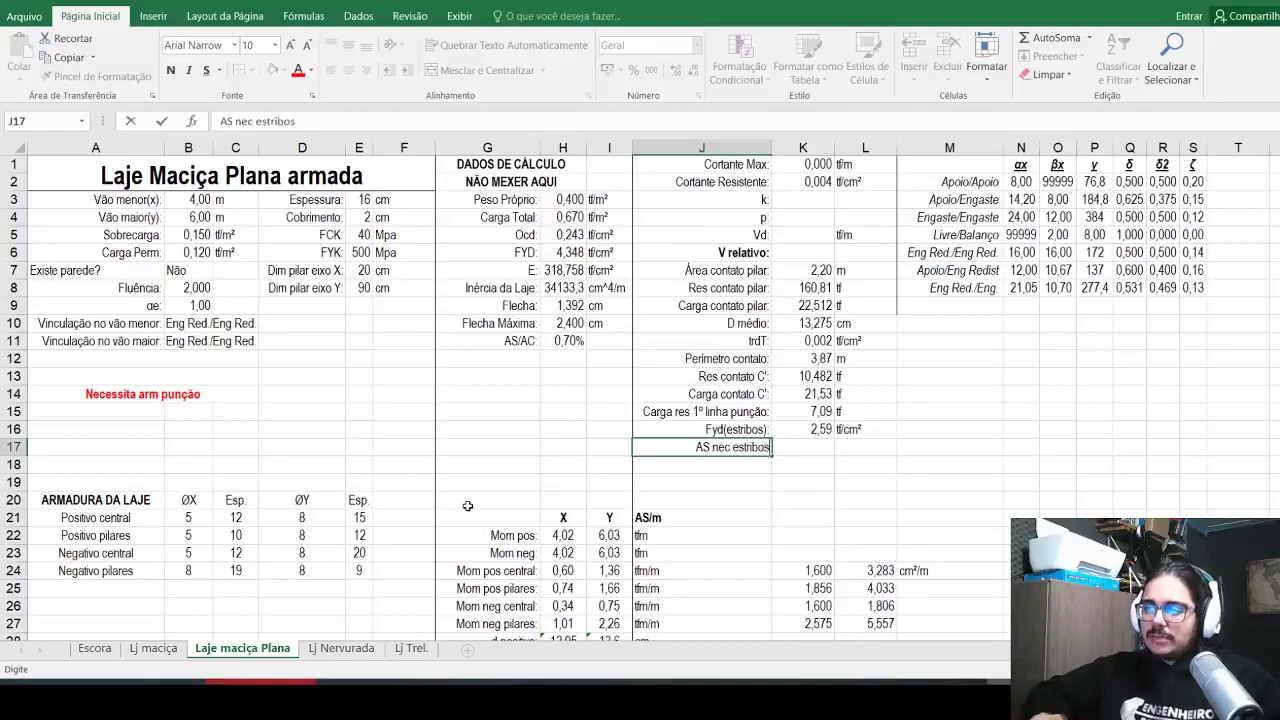
{"action": "key", "text": "Tab"}
Step: Calculate the required stirrup area in K17 with =(K14-K15)/K16, using the C' load, first-row resistance and stirrup Fyd cells
{"action": "type", "text": "="}
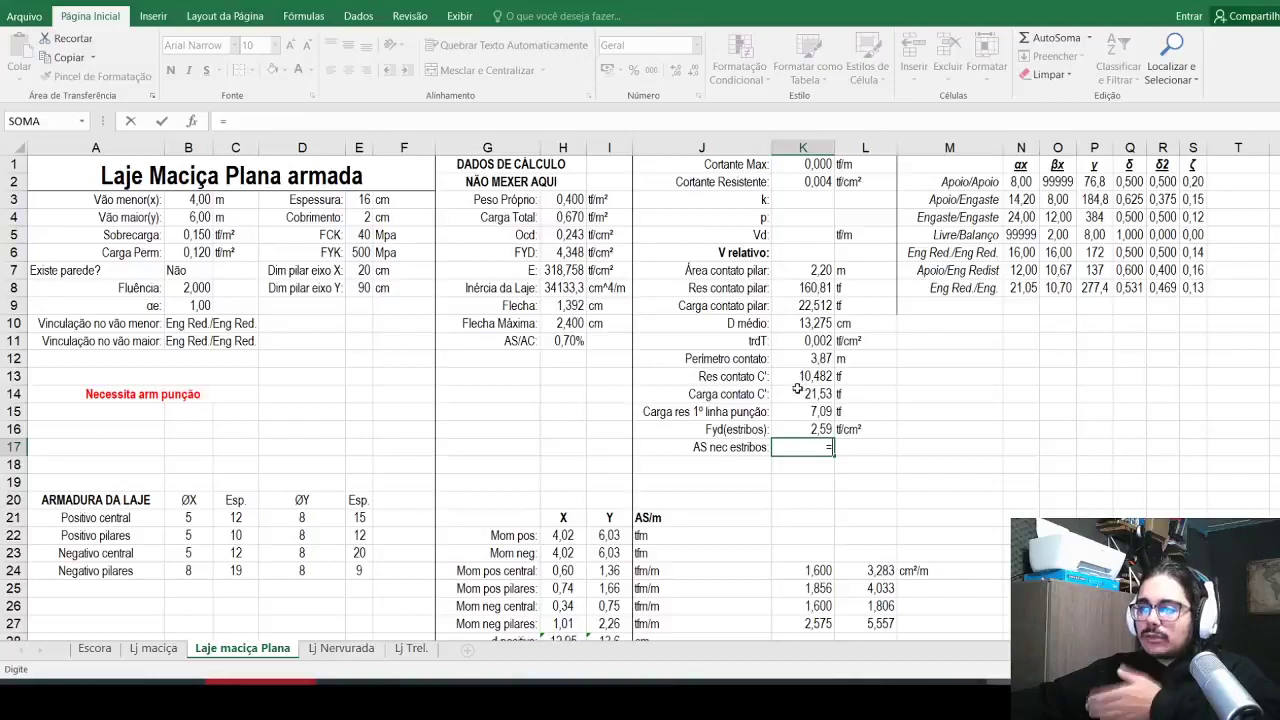
{"action": "left_click", "coordinate": [800, 393]}
{"action": "type", "text": "-"}
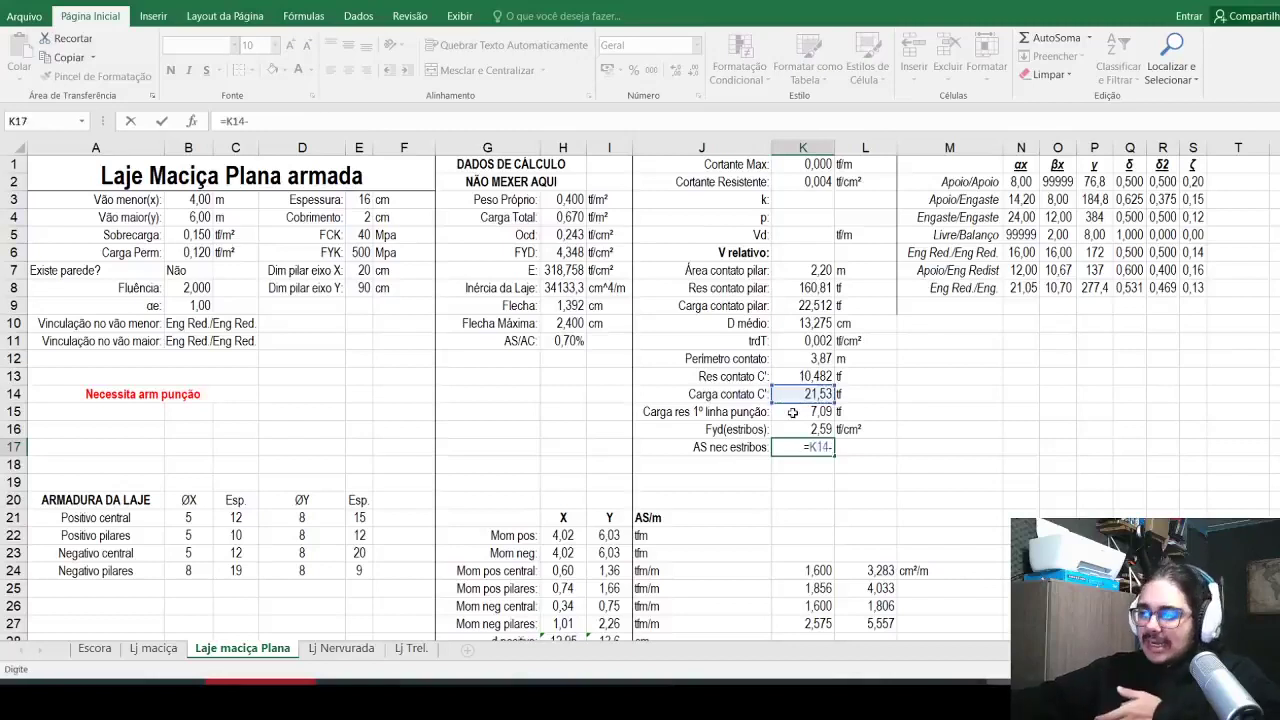
{"action": "left_click", "coordinate": [794, 412]}
{"action": "type", "text": ")"}
{"action": "left_click", "coordinate": [225, 120]}
{"action": "type", "text": "("}
{"action": "type", "text": "/"}
{"action": "left_click", "coordinate": [813, 429]}
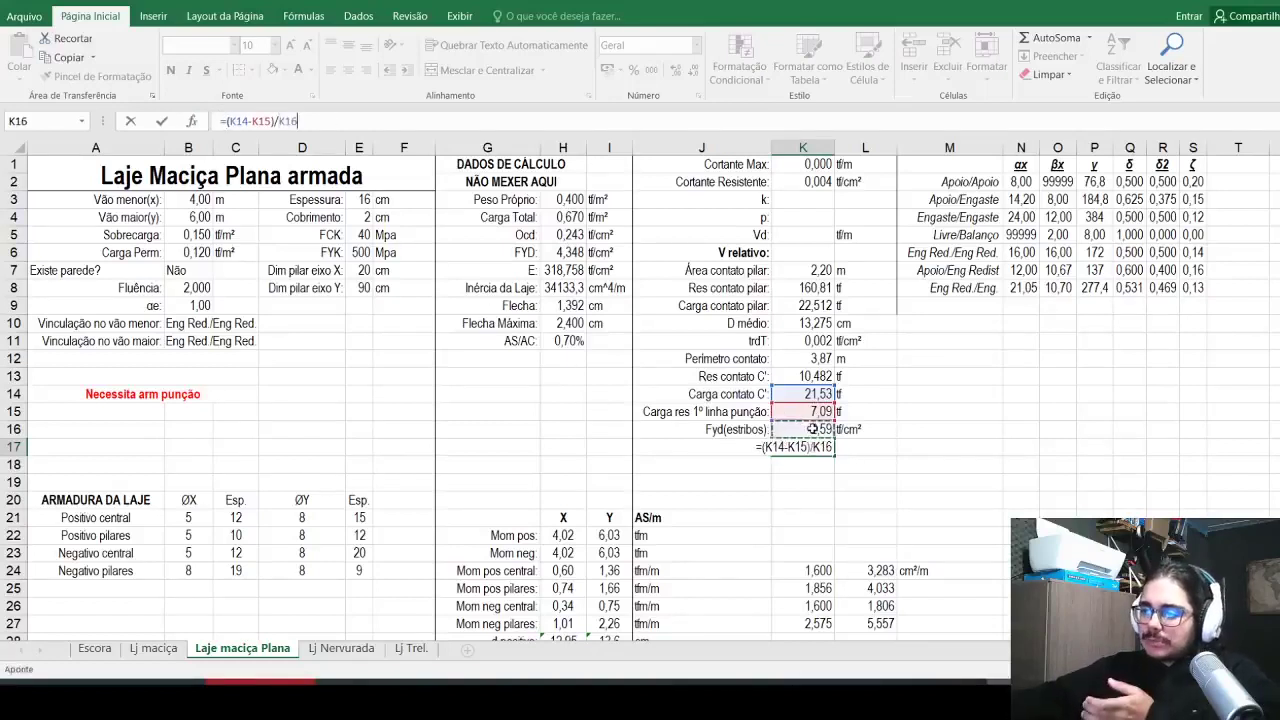
{"action": "key", "text": "Return"}
{"action": "key", "text": "Up"}
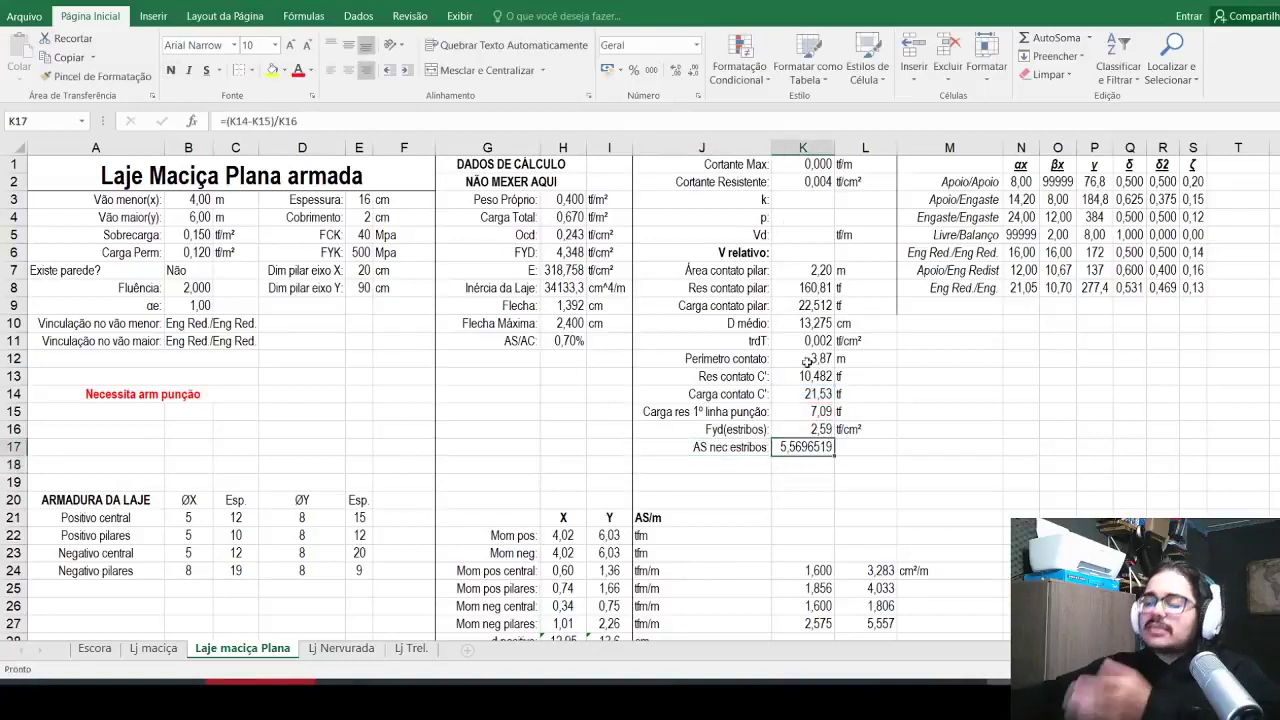
Step: Reduce K17 to two decimal places and add the left-aligned unit "cm²" in L17
{"action": "left_click", "coordinate": [693, 72]}
{"action": "left_click", "coordinate": [693, 72]}
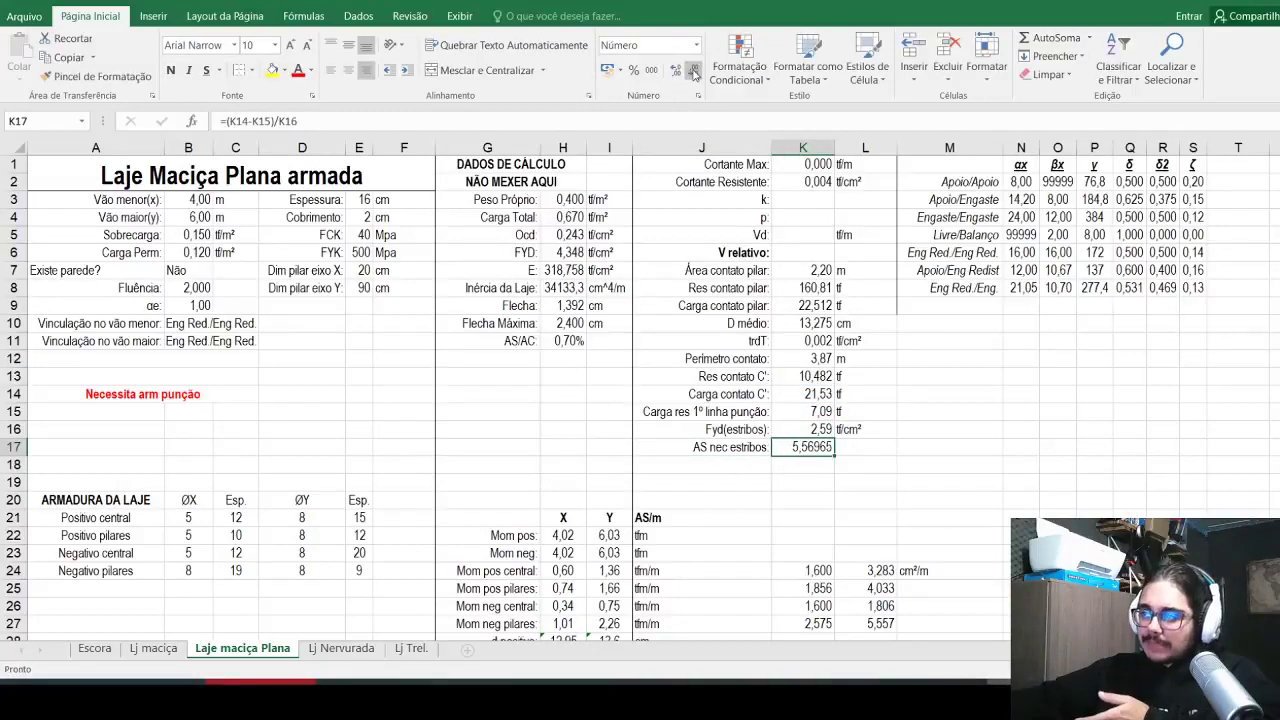
{"action": "left_click", "coordinate": [693, 72]}
{"action": "left_click", "coordinate": [693, 72]}
{"action": "left_click", "coordinate": [693, 72]}
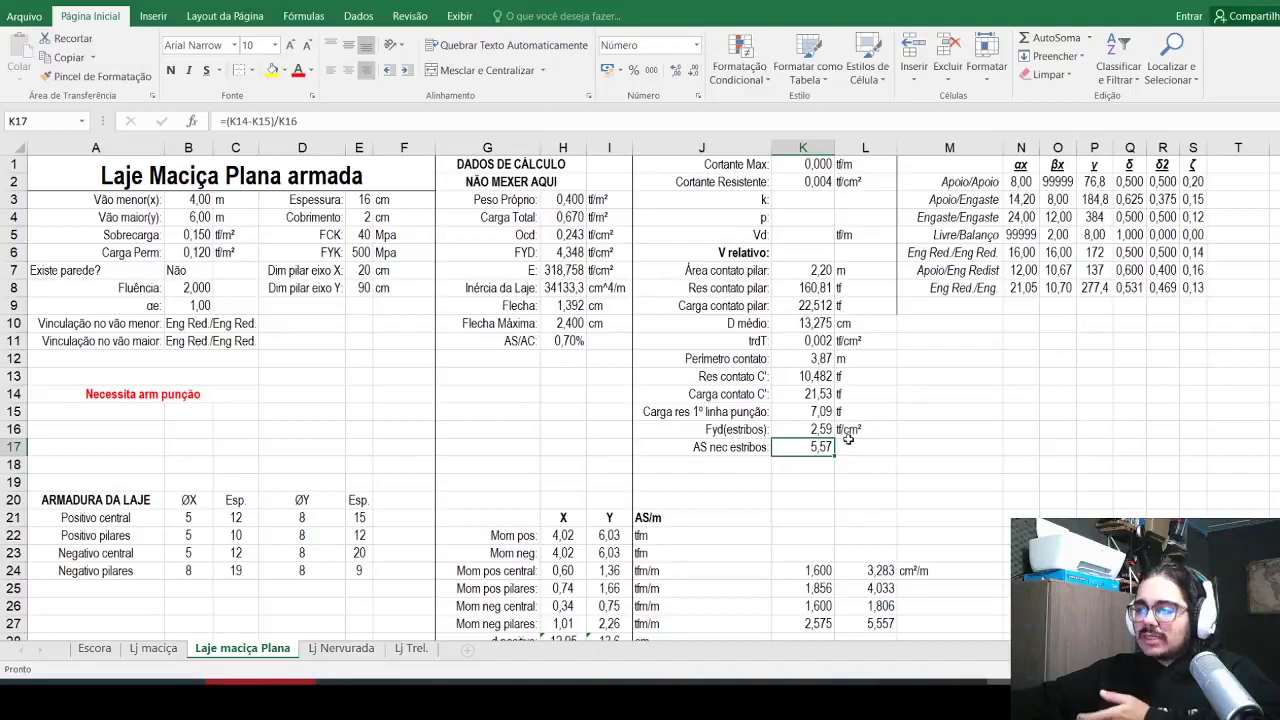
{"action": "left_click", "coordinate": [848, 440]}
{"action": "type", "text": "cm²"}
{"action": "key", "text": "Return"}
{"action": "left_click", "coordinate": [848, 440]}
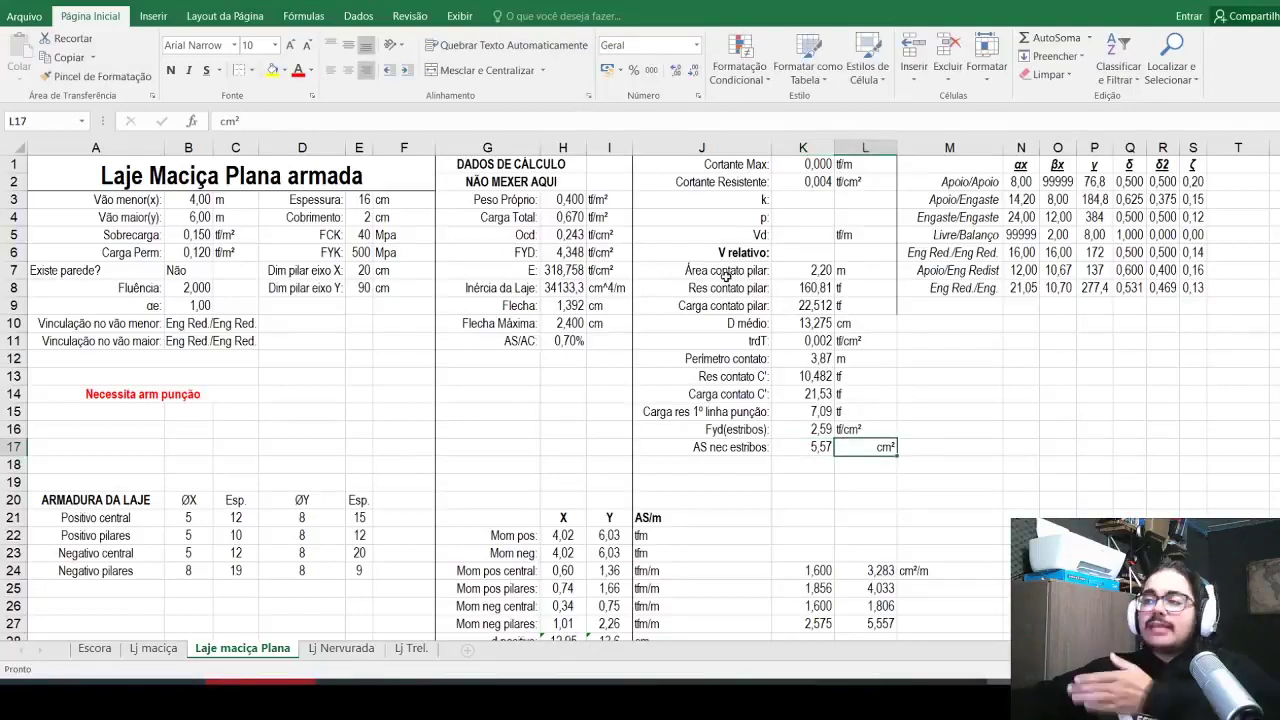
{"action": "left_click", "coordinate": [330, 70]}
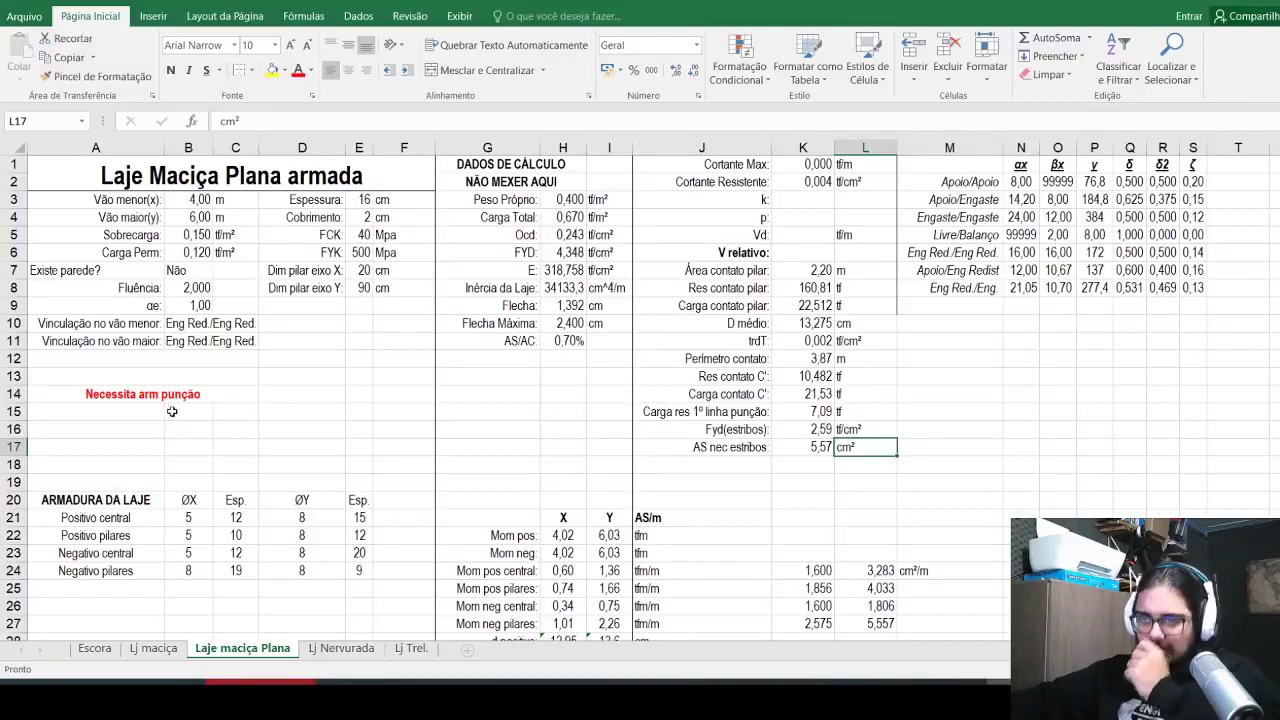
Step: Add the right-aligned label "Ø Armadura punção:" in A15, below the punching reinforcement warning
{"action": "left_click", "coordinate": [140, 413]}
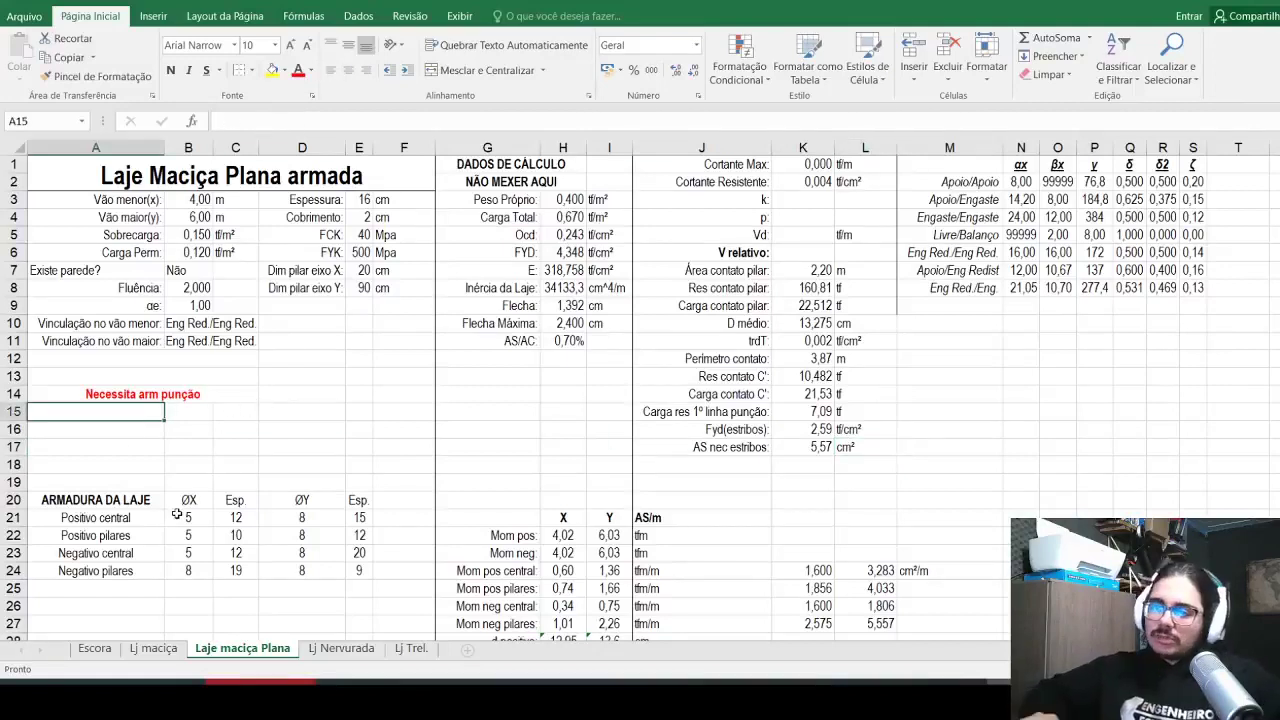
{"action": "type", "text": "Ø"}
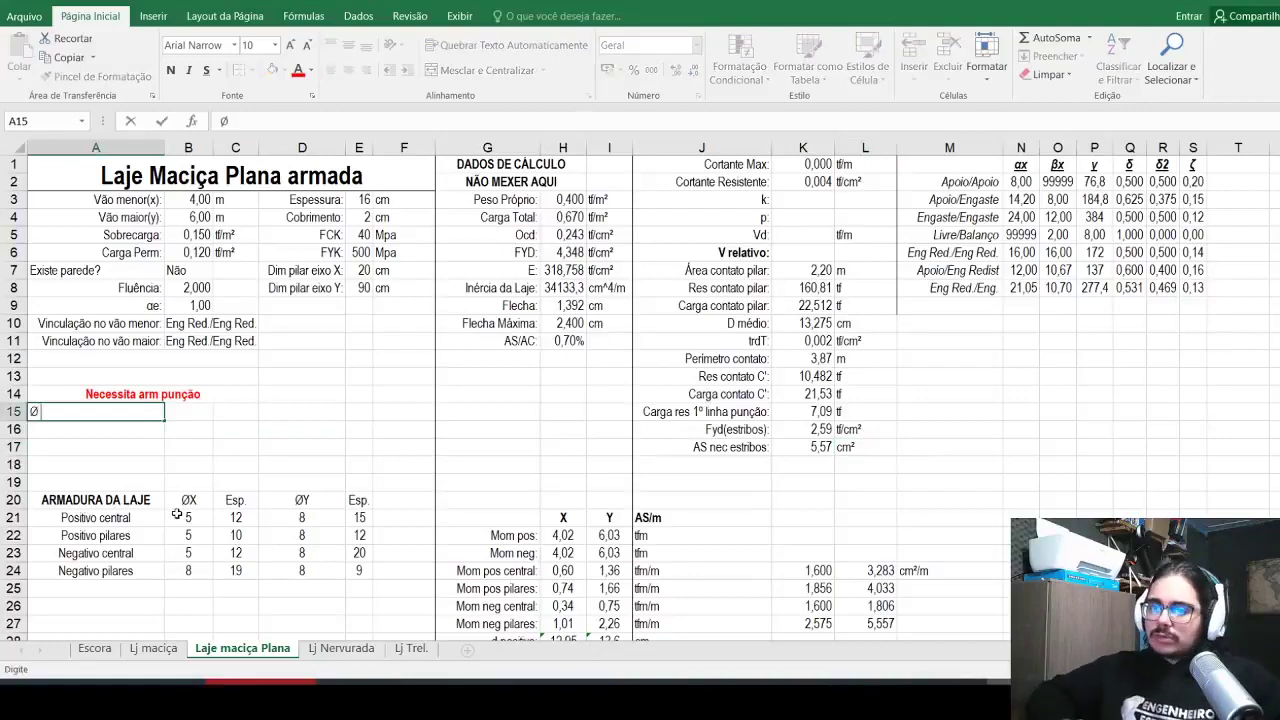
{"action": "type", "text": " Armadura punção:"}
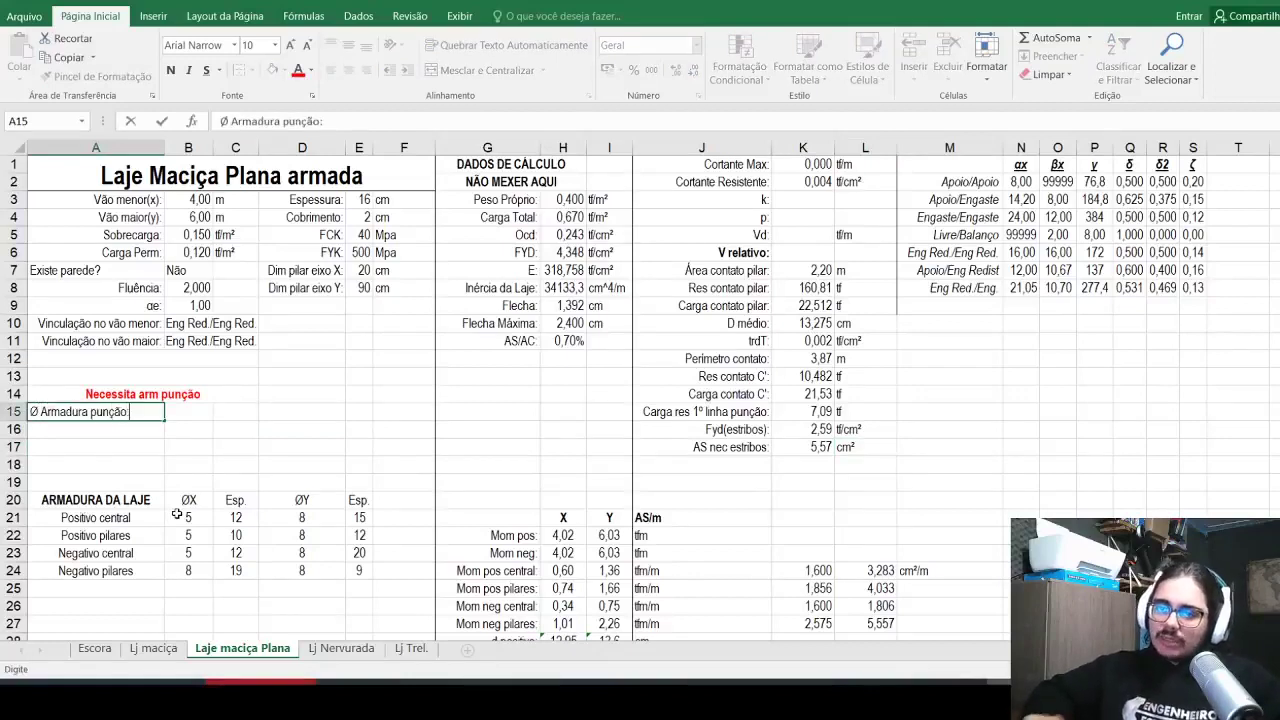
{"action": "key", "text": "Up"}
{"action": "key", "text": "Down"}
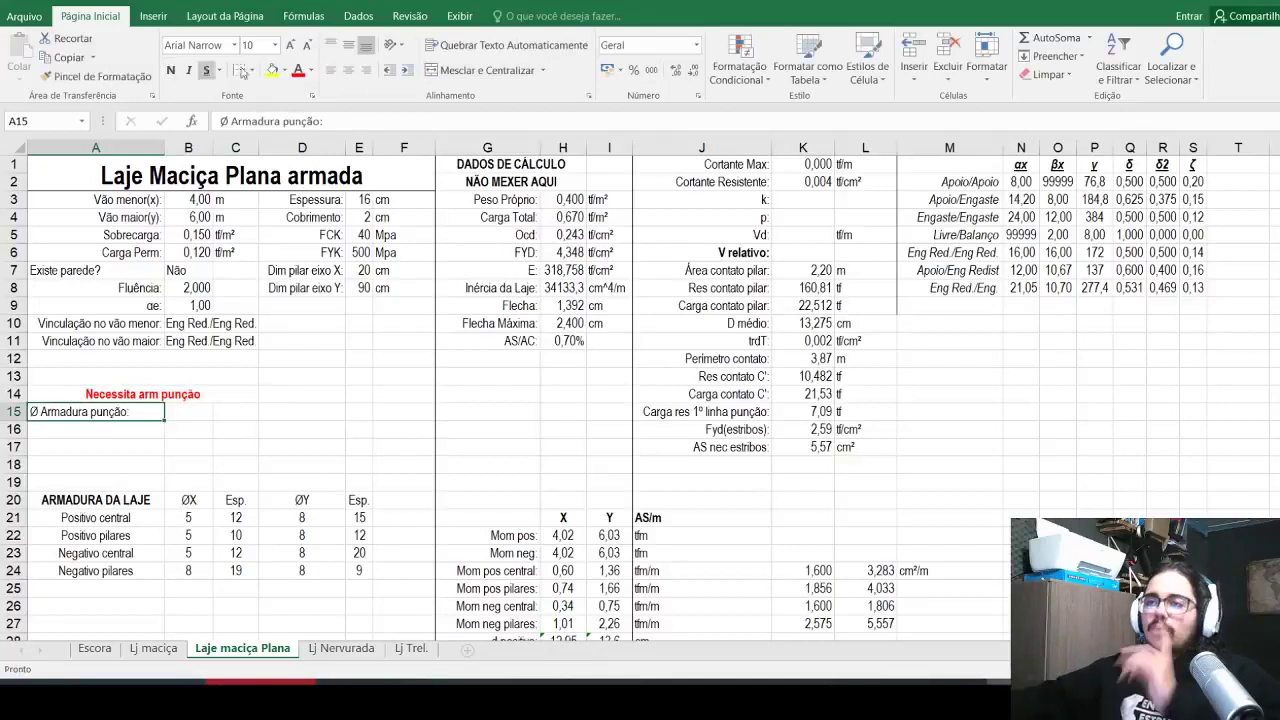
{"action": "left_click", "coordinate": [366, 70]}
{"action": "left_click", "coordinate": [197, 401]}
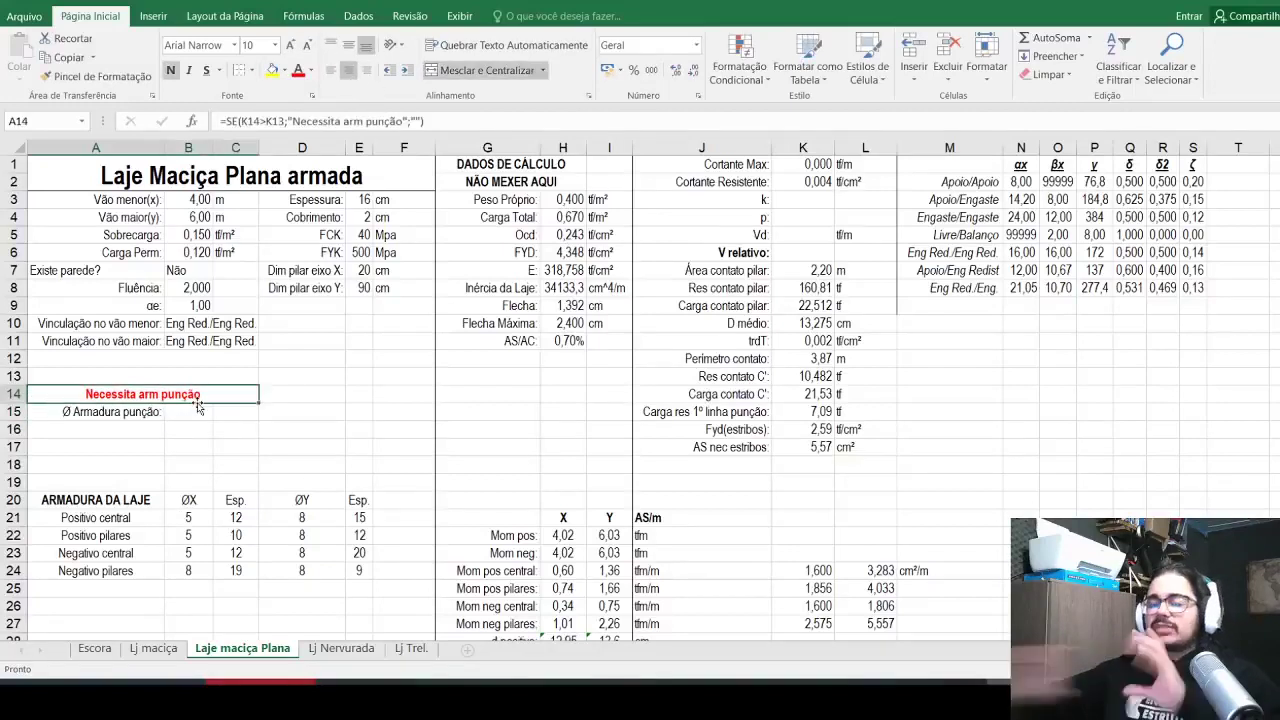
{"action": "key", "text": "Down"}
{"action": "left_click", "coordinate": [197, 408]}
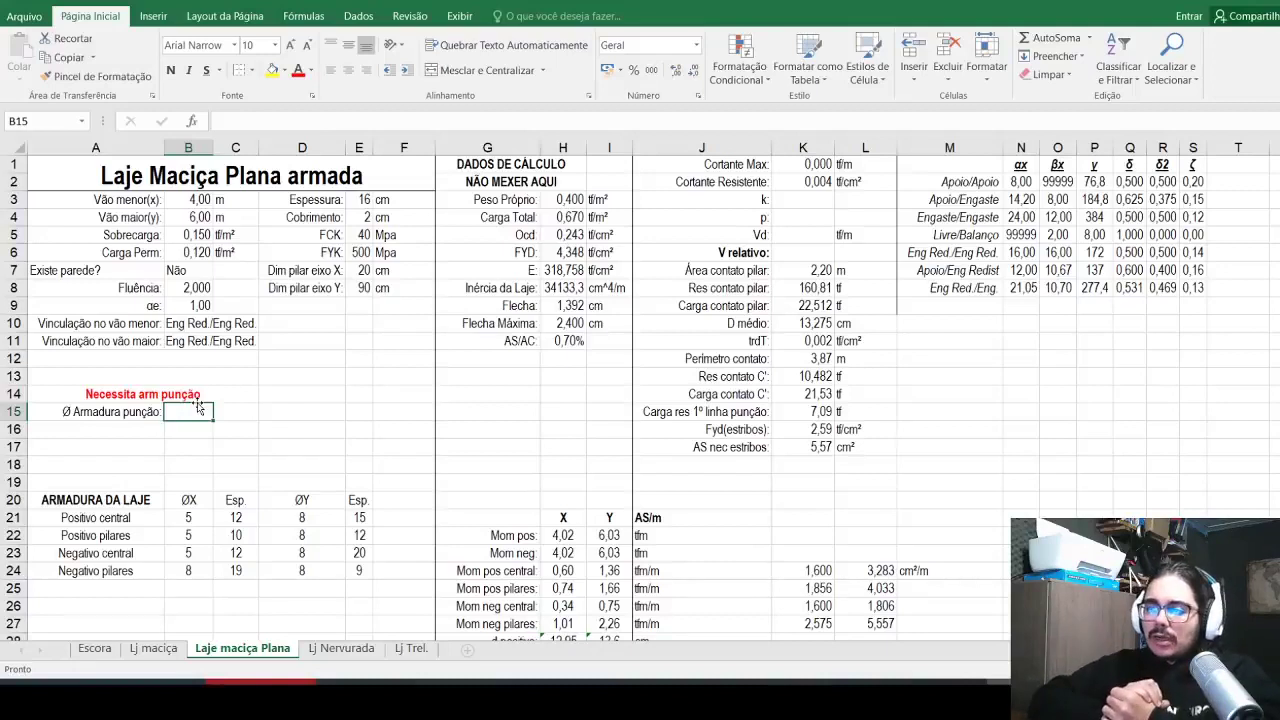
{"action": "left_click", "coordinate": [144, 429]}
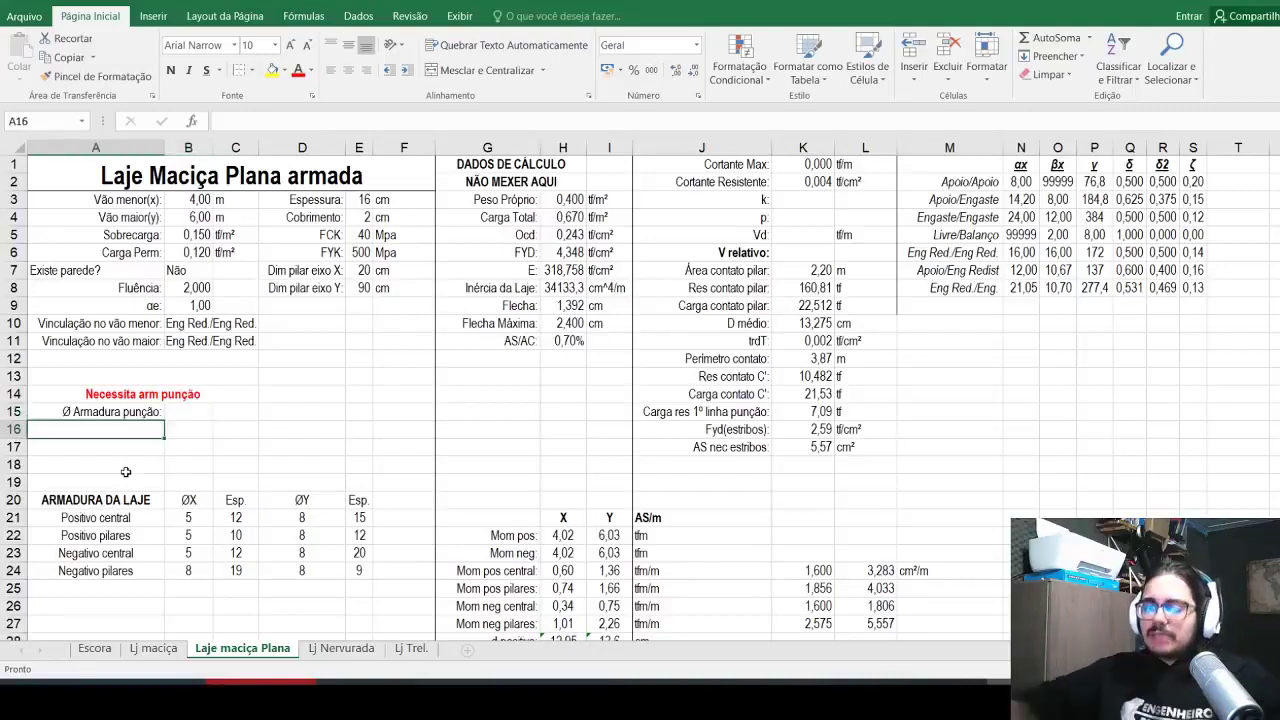
{"action": "type", "text": "Q"}
{"action": "key", "text": "Escape"}
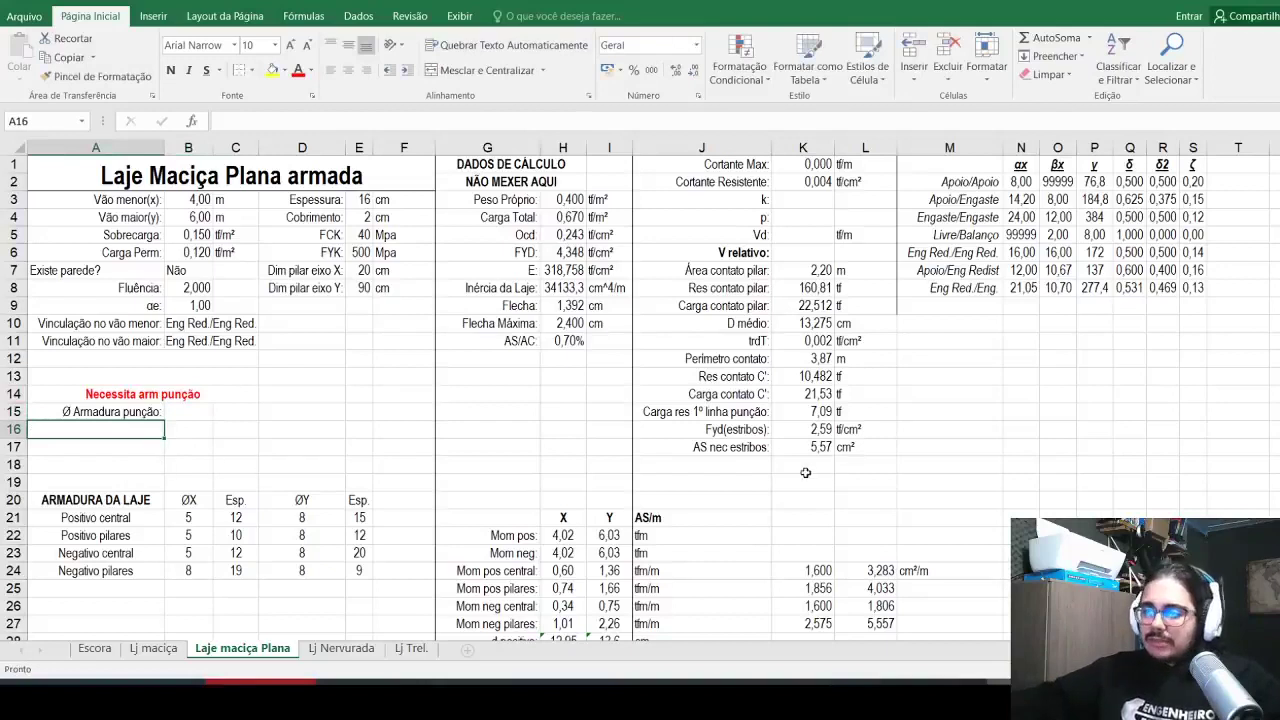
Step: Label J18 "Qt minima estribos:" with right alignment and without bold
{"action": "left_click", "coordinate": [765, 466]}
{"action": "type", "text": "Qt minima estr"}
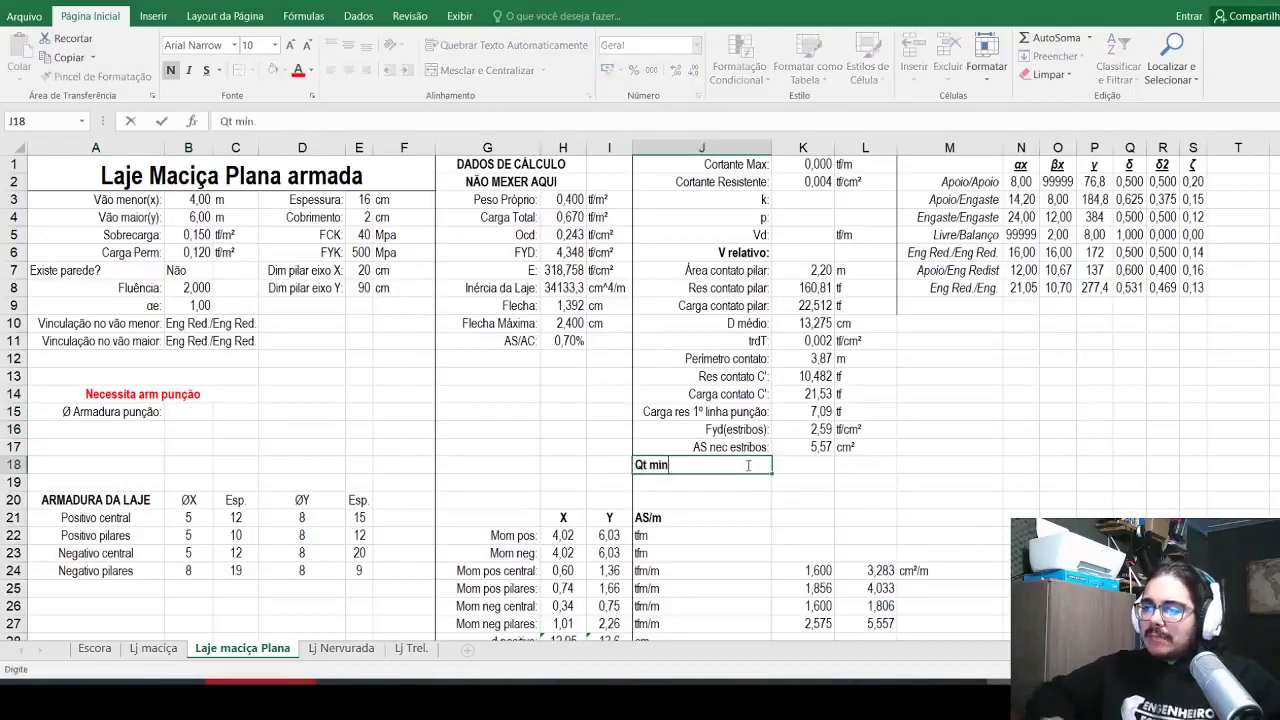
{"action": "type", "text": "ibos:"}
{"action": "key", "text": "Return"}
{"action": "left_click", "coordinate": [748, 466]}
{"action": "left_click", "coordinate": [367, 70]}
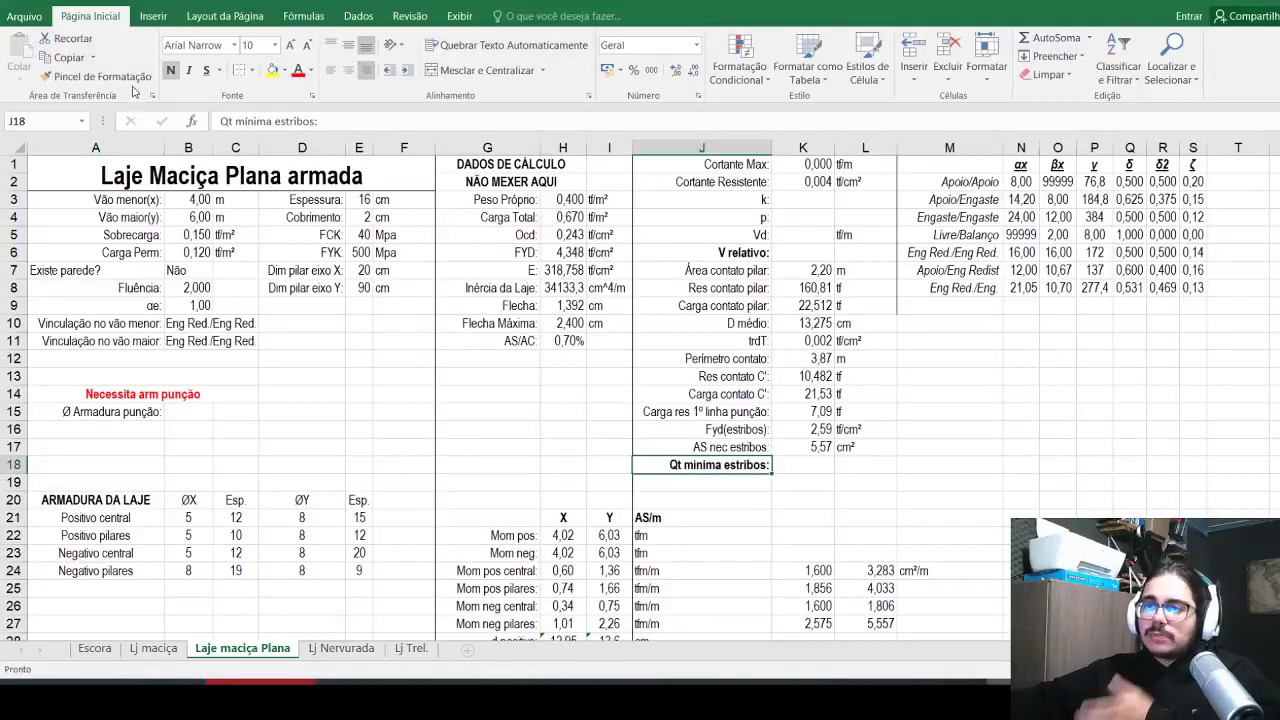
{"action": "left_click", "coordinate": [170, 70]}
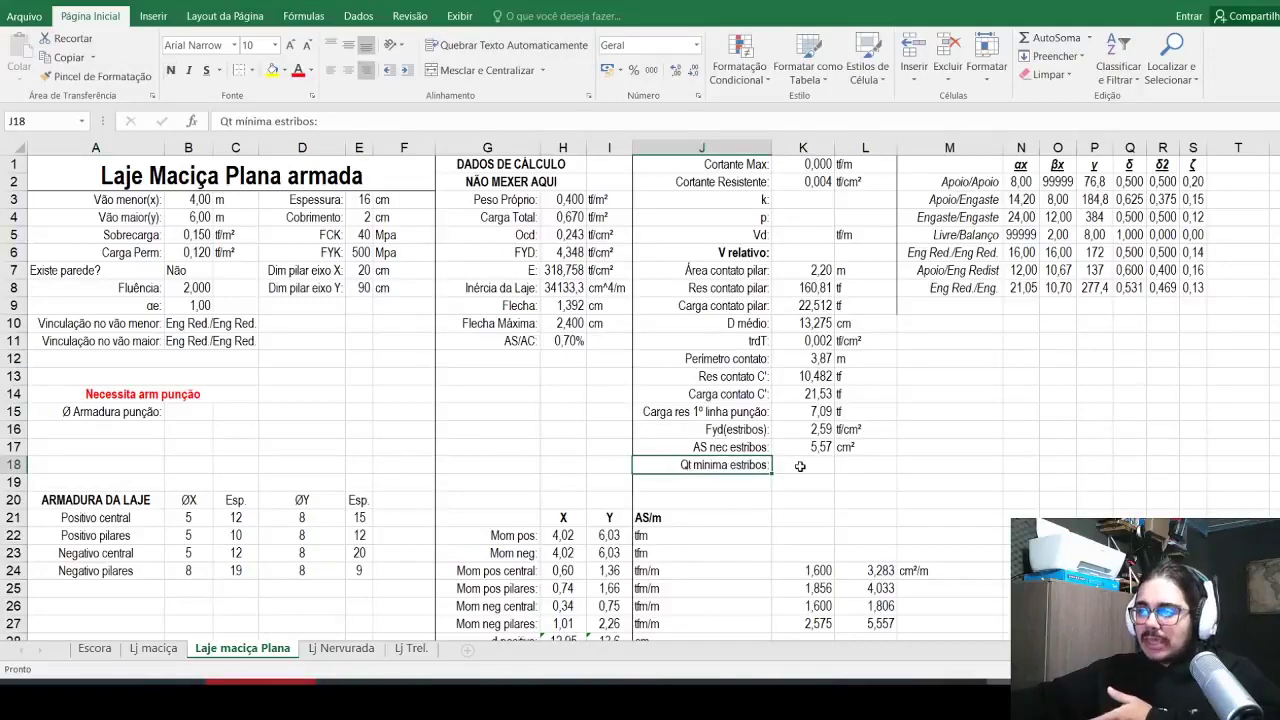
Step: Calculate the minimum stirrup quantity in K18 with =(K12*0,25+K7*0,75)*100/(K10*0,75)
{"action": "left_click", "coordinate": [800, 466]}
{"action": "type", "text": "=("}
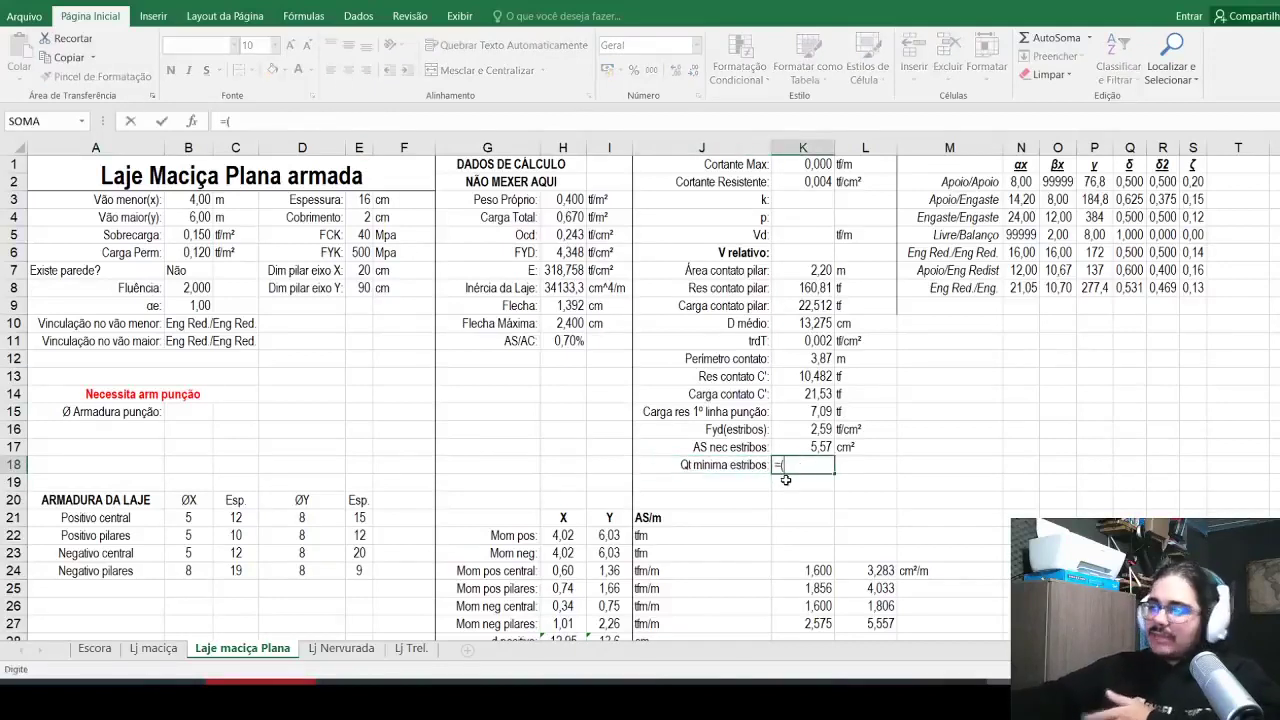
{"action": "left_click", "coordinate": [816, 359]}
{"action": "type", "text": "*,25+"}
{"action": "left_click", "coordinate": [806, 271]}
{"action": "type", "text": "*0,75"}
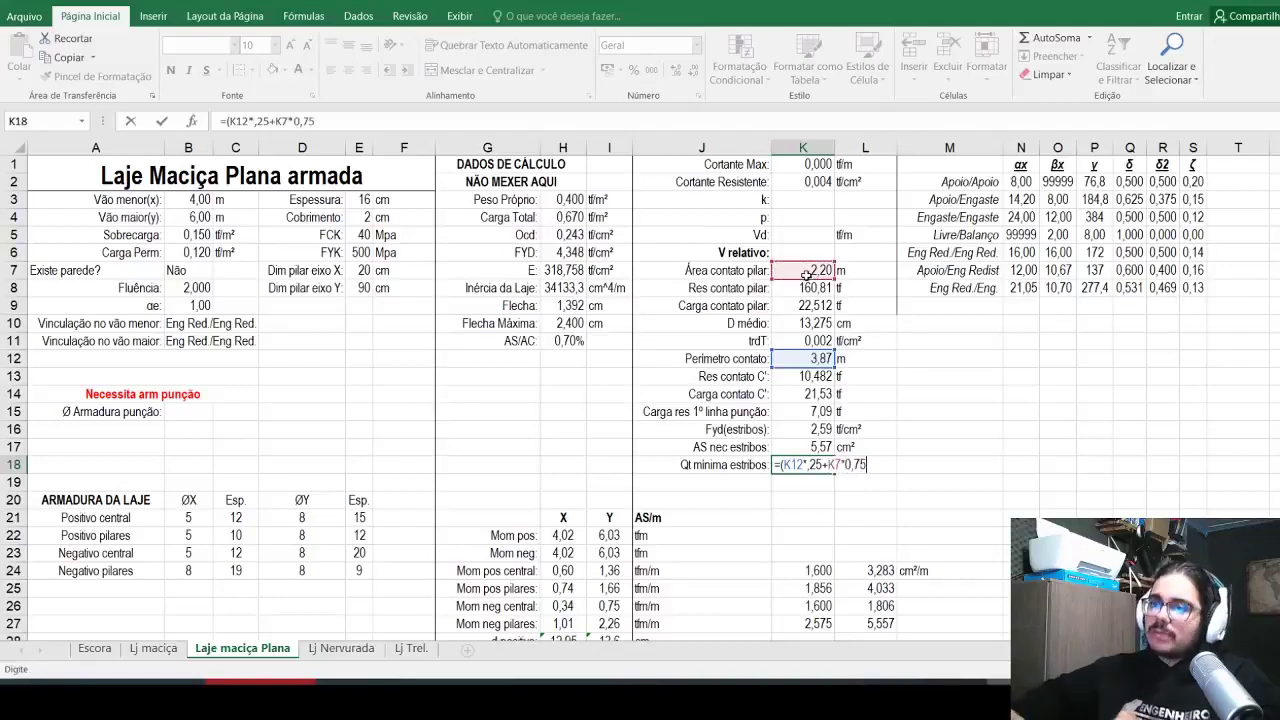
{"action": "type", "text": ")/("}
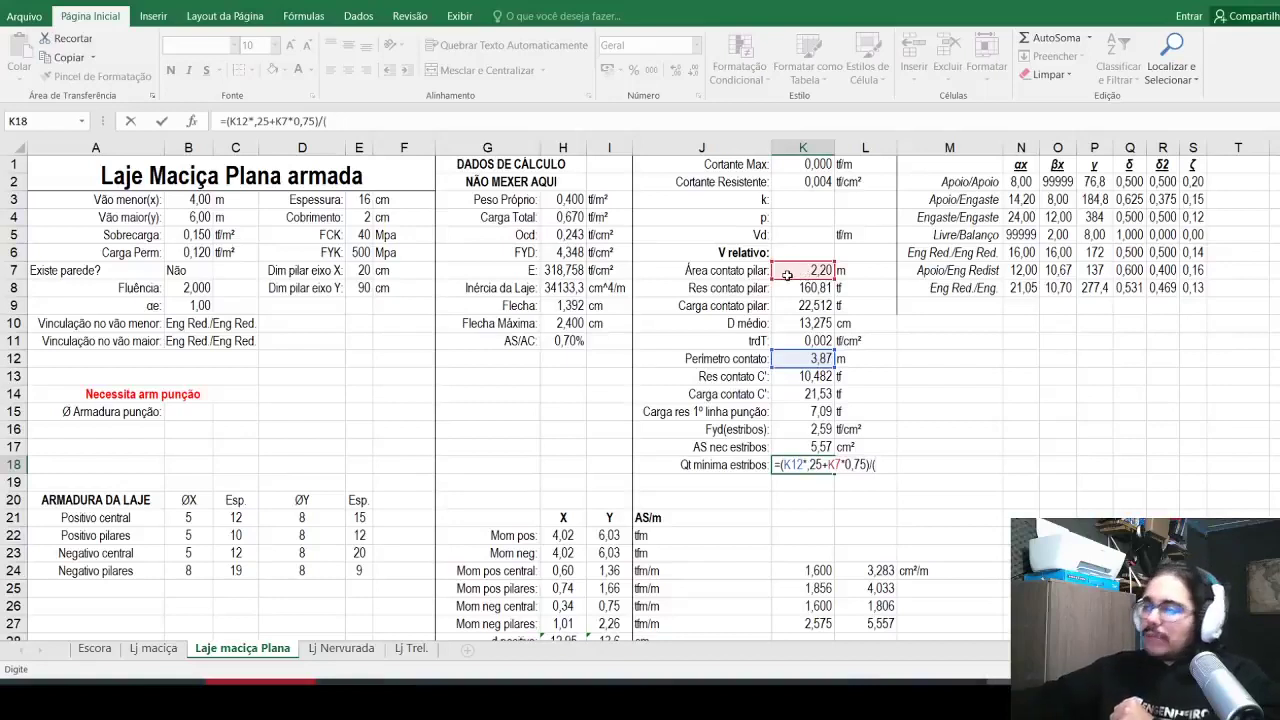
{"action": "type", "text": "100"}
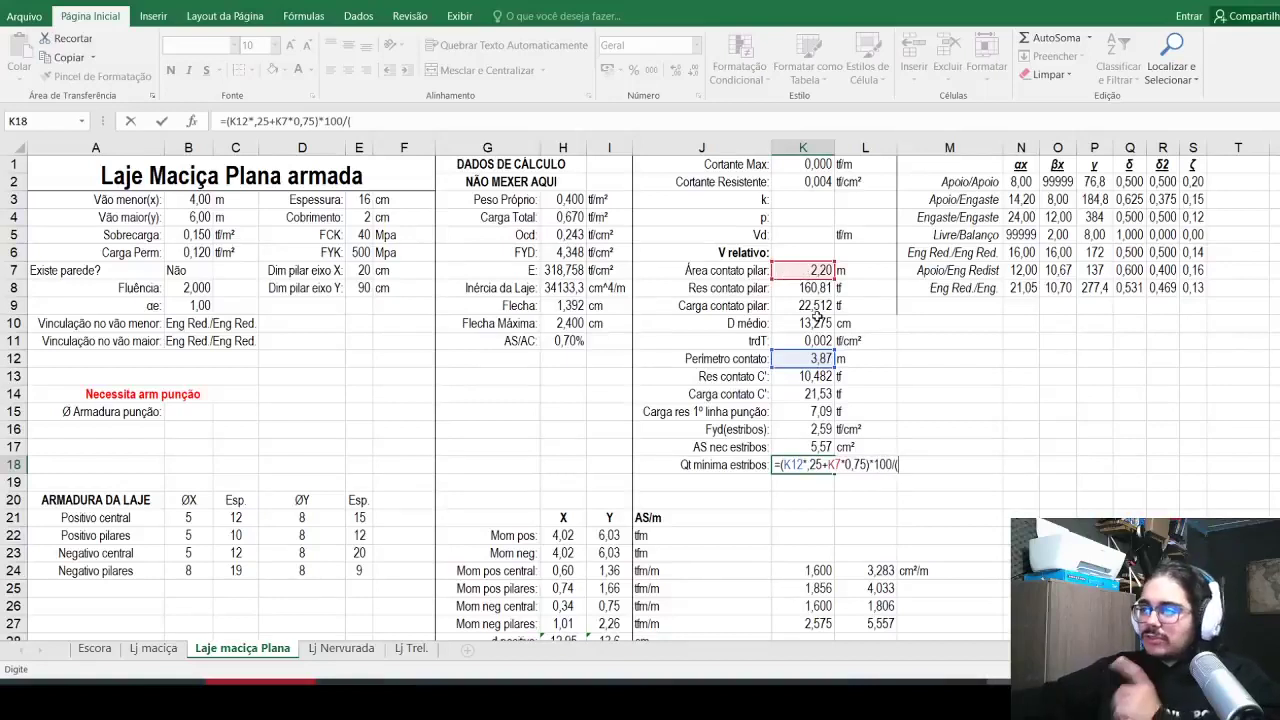
{"action": "left_click", "coordinate": [816, 322]}
{"action": "type", "text": "*0"}
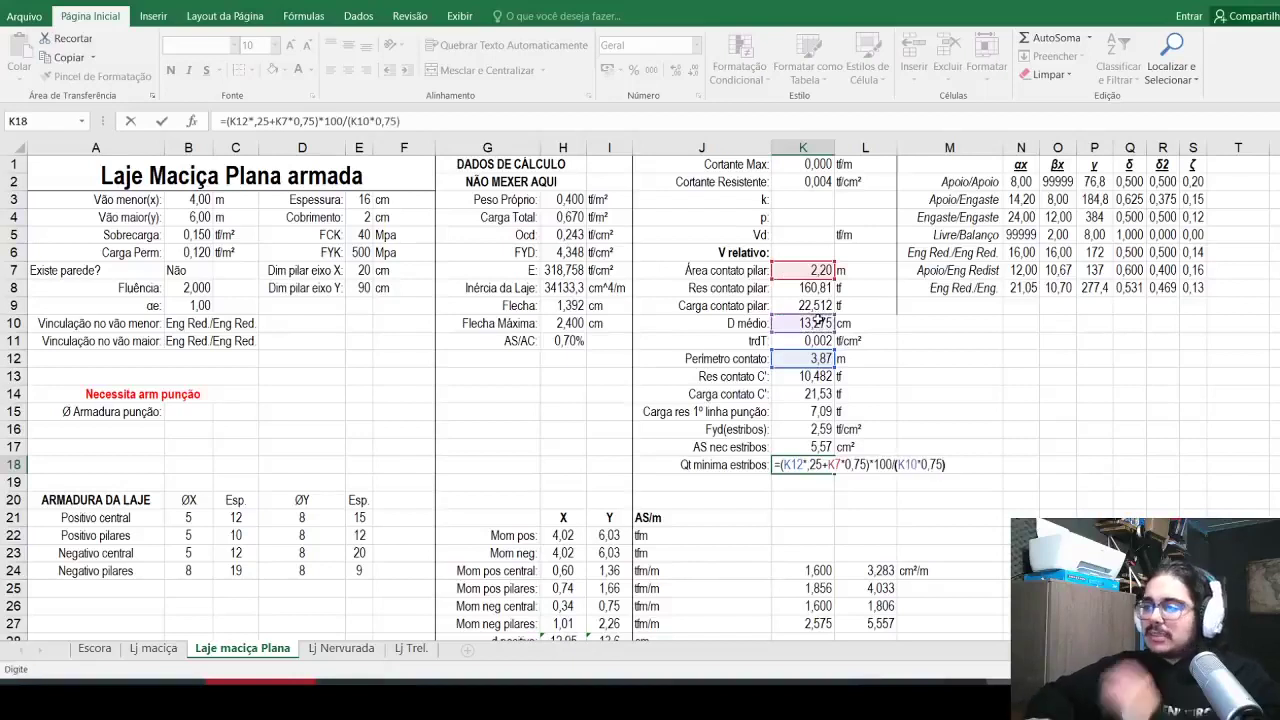
{"action": "type", "text": ",75)"}
{"action": "key", "text": "Return"}
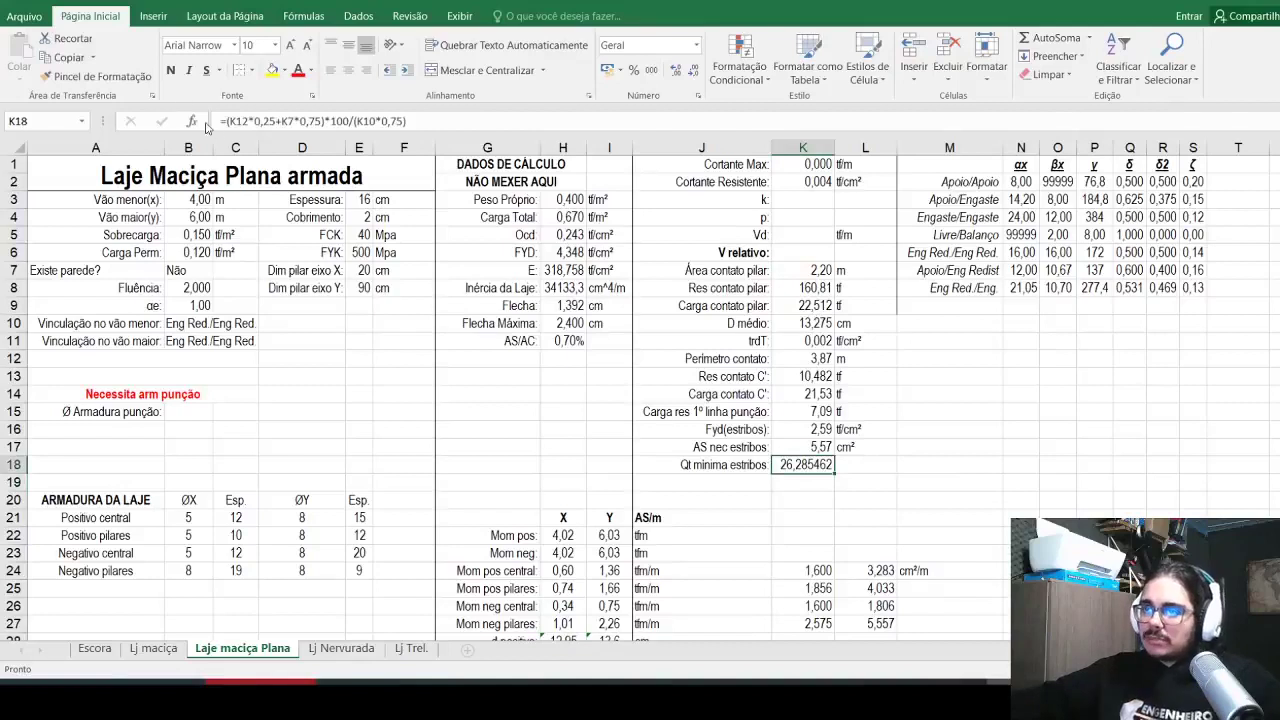
Step: Round the K18 formula up to 0 digits with ARREDONDAR.PARA.CIMA and add the unit "pernas" in L18
{"action": "left_click", "coordinate": [224, 121]}
{"action": "type", "text": "arredond"}
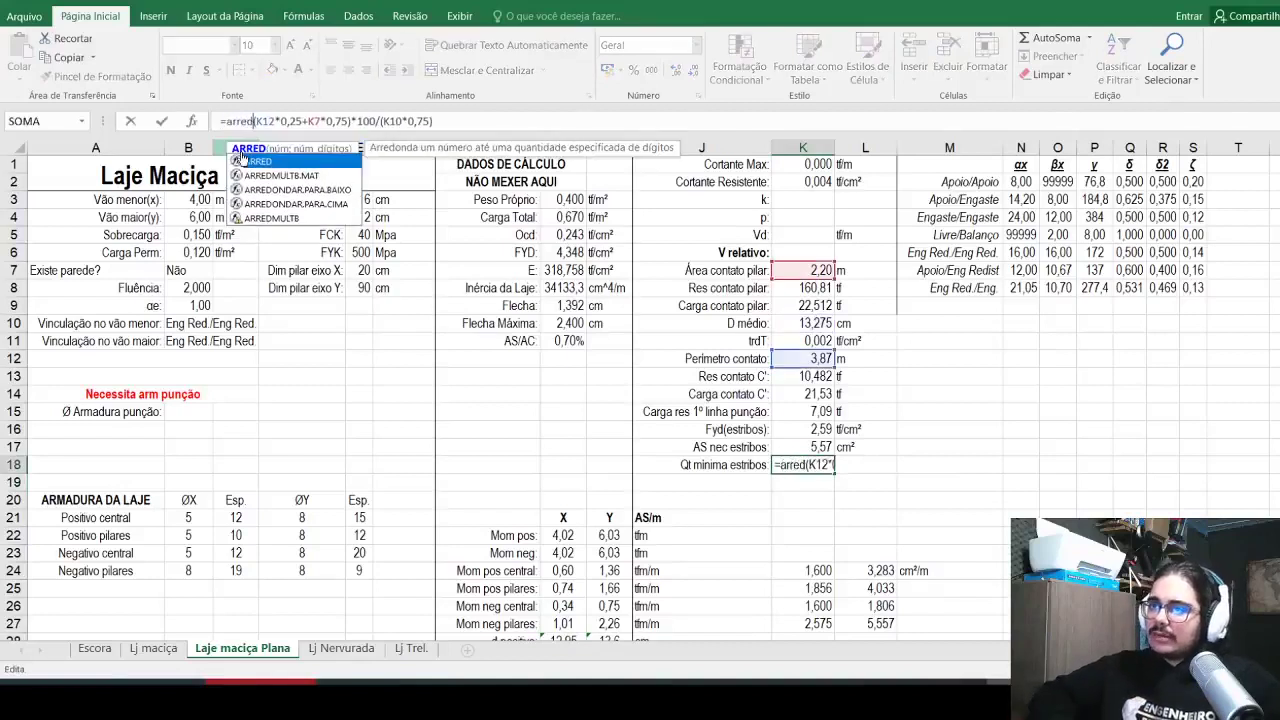
{"action": "type", "text": "ar.par"}
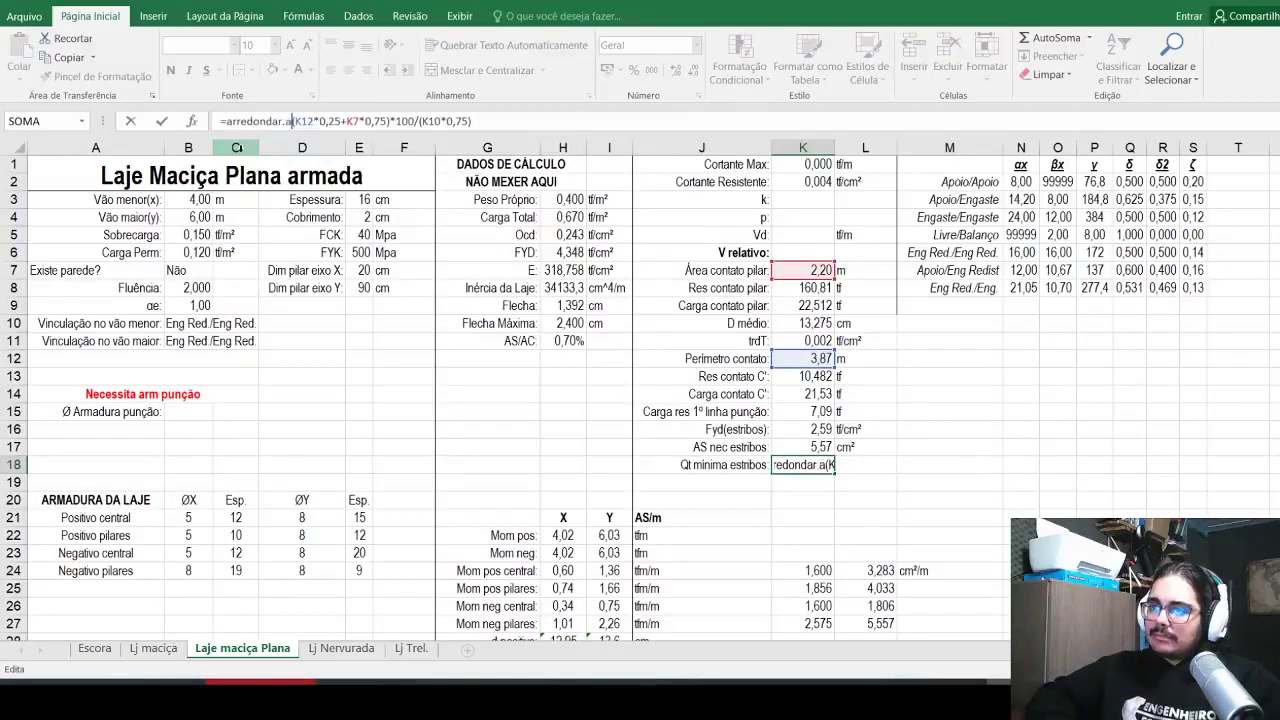
{"action": "type", "text": "a.cima("}
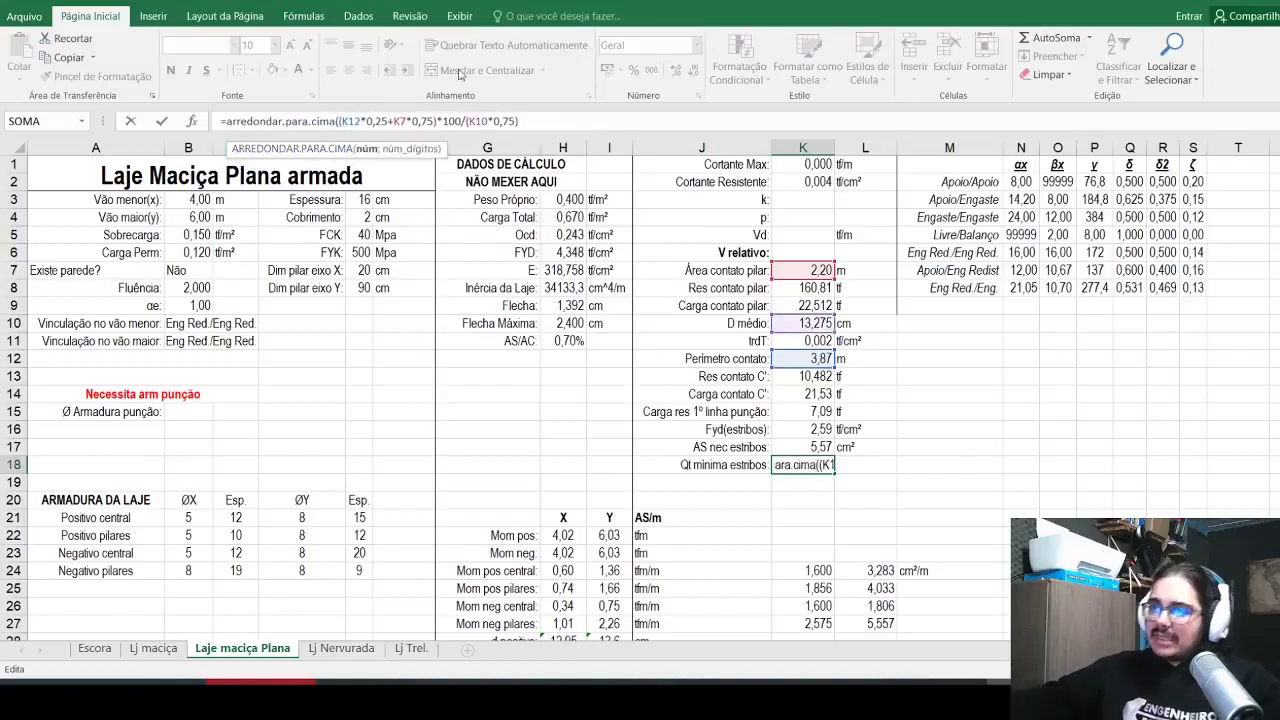
{"action": "type", "text": ";0"}
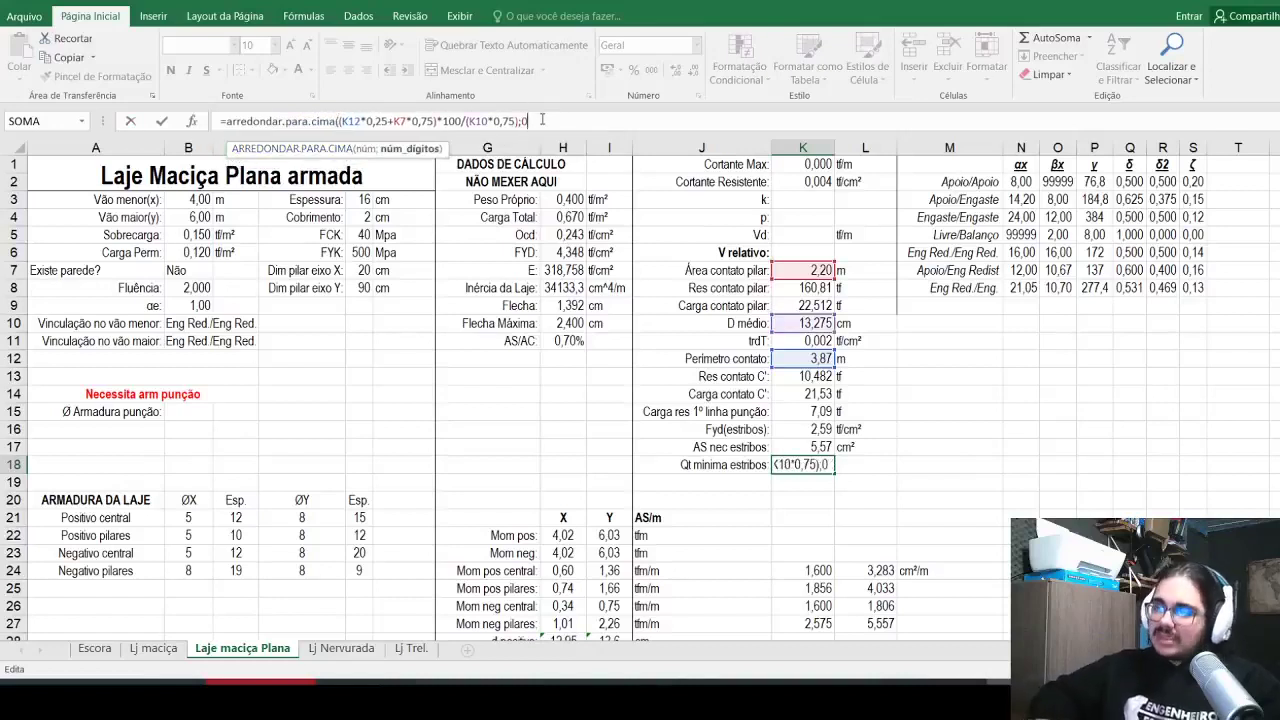
{"action": "type", "text": ")"}
{"action": "key", "text": "Tab"}
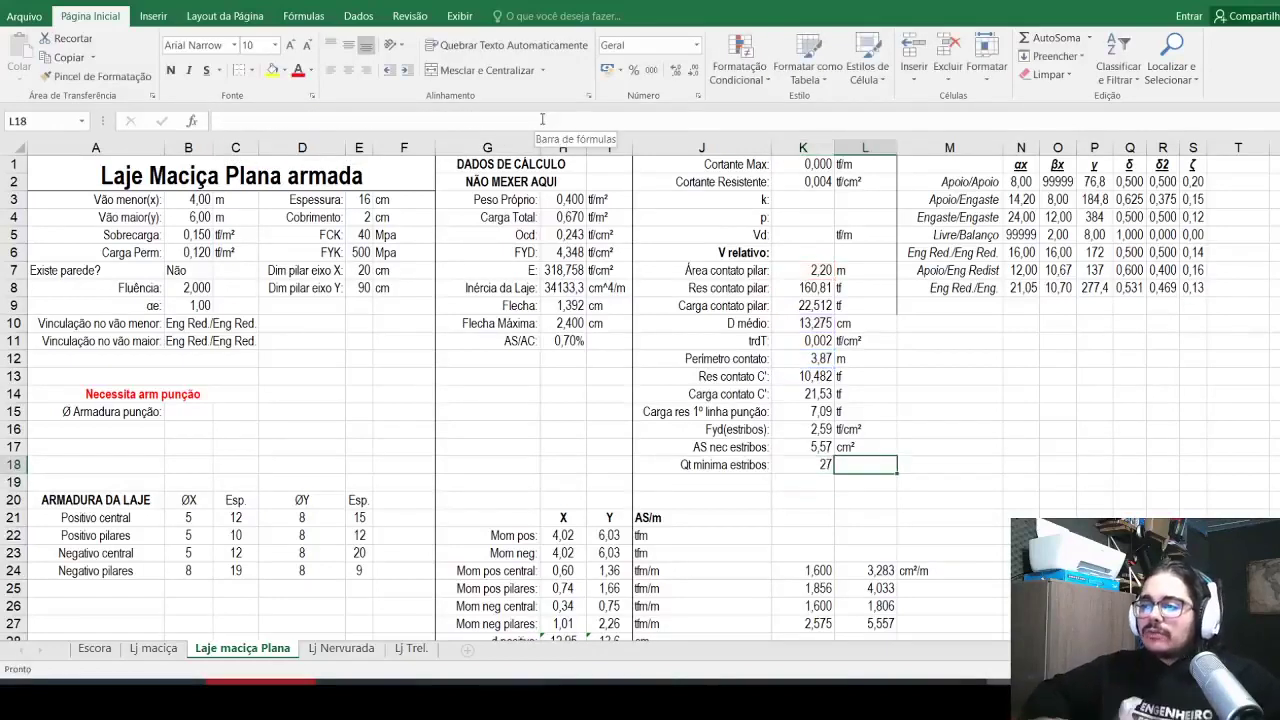
{"action": "type", "text": "pernas"}
{"action": "key", "text": "Return"}
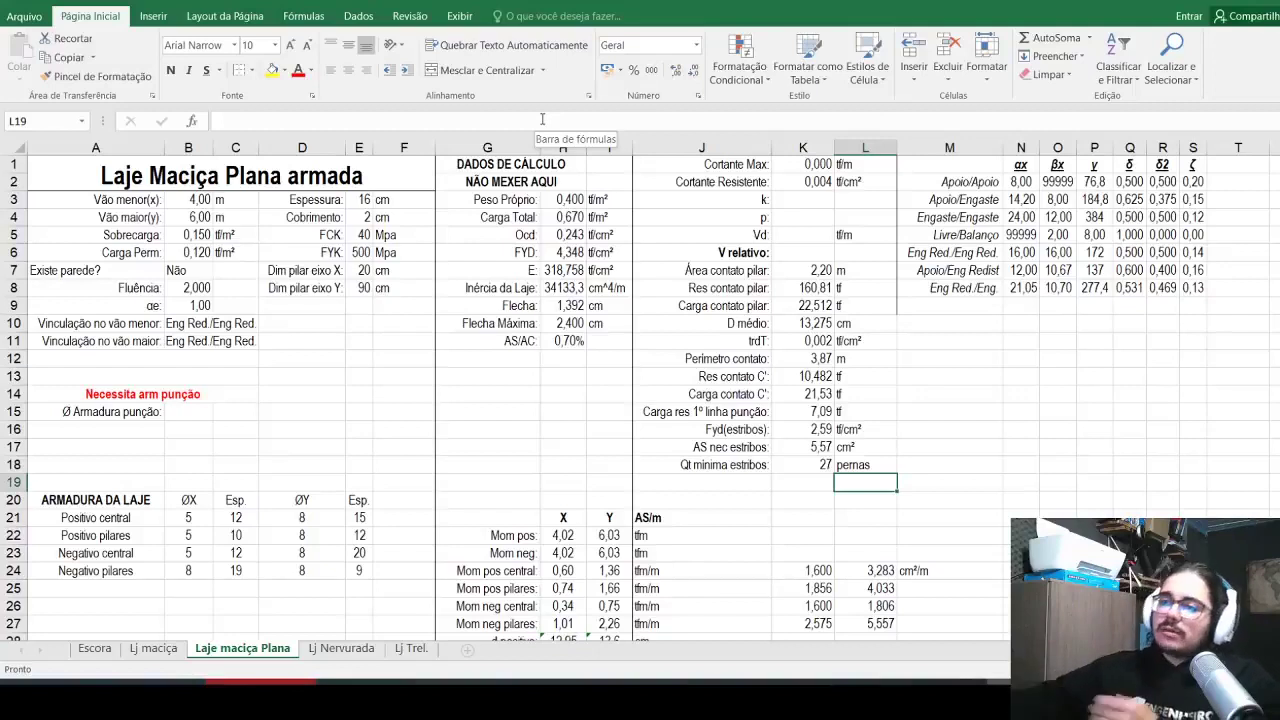
Step: Try a slab thickness of 18 cm in E3, and undo the change
{"action": "left_click", "coordinate": [354, 199]}
{"action": "type", "text": "18"}
{"action": "key", "text": "Return"}
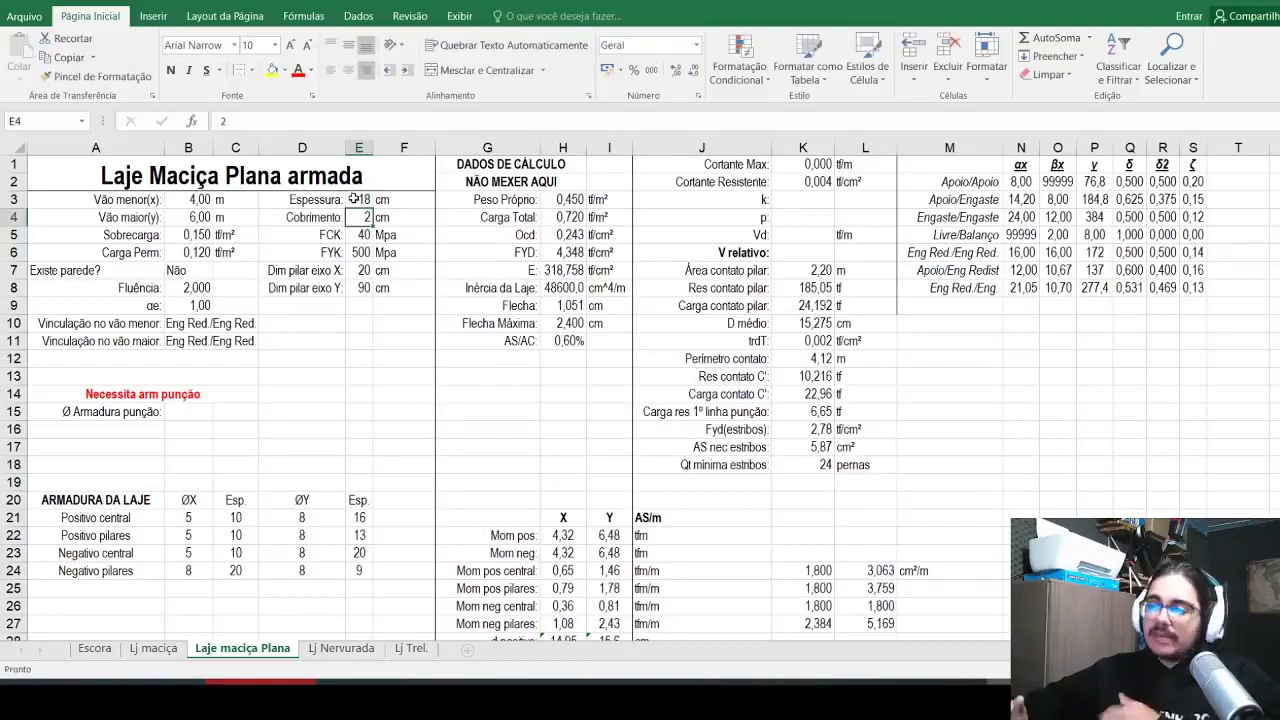
{"action": "key", "text": "ctrl+z"}
Step: Try a column dimension of 60 cm along the Y axis in E8, and undo the change
{"action": "left_click", "coordinate": [362, 272]}
{"action": "left_click", "coordinate": [361, 290]}
{"action": "type", "text": "60"}
{"action": "key", "text": "Return"}
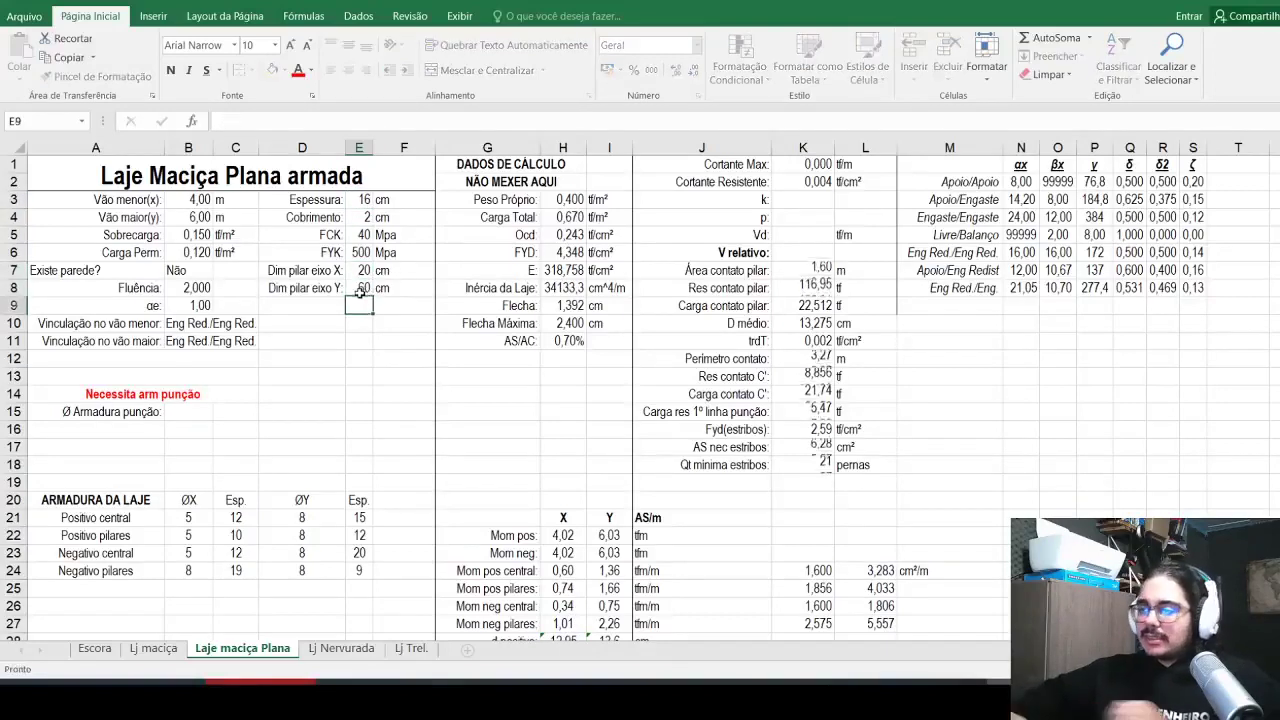
{"action": "key", "text": "ctrl+z"}
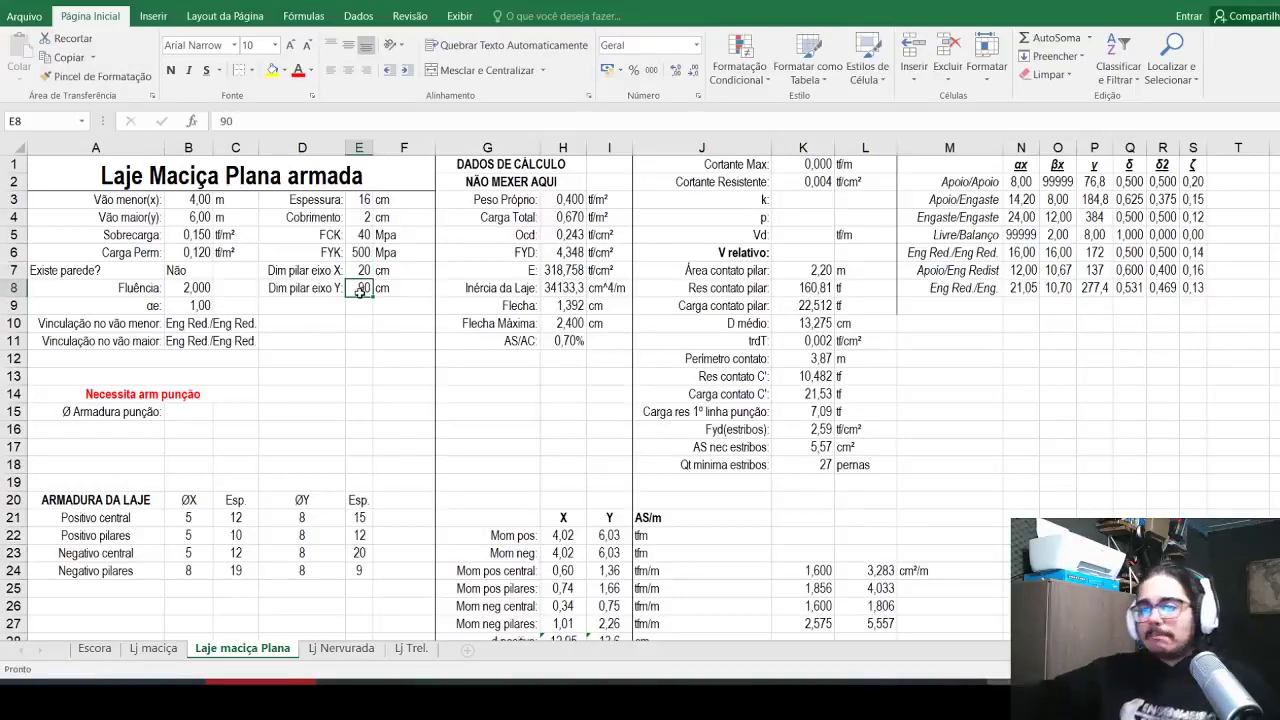
{"action": "left_click", "coordinate": [188, 414]}
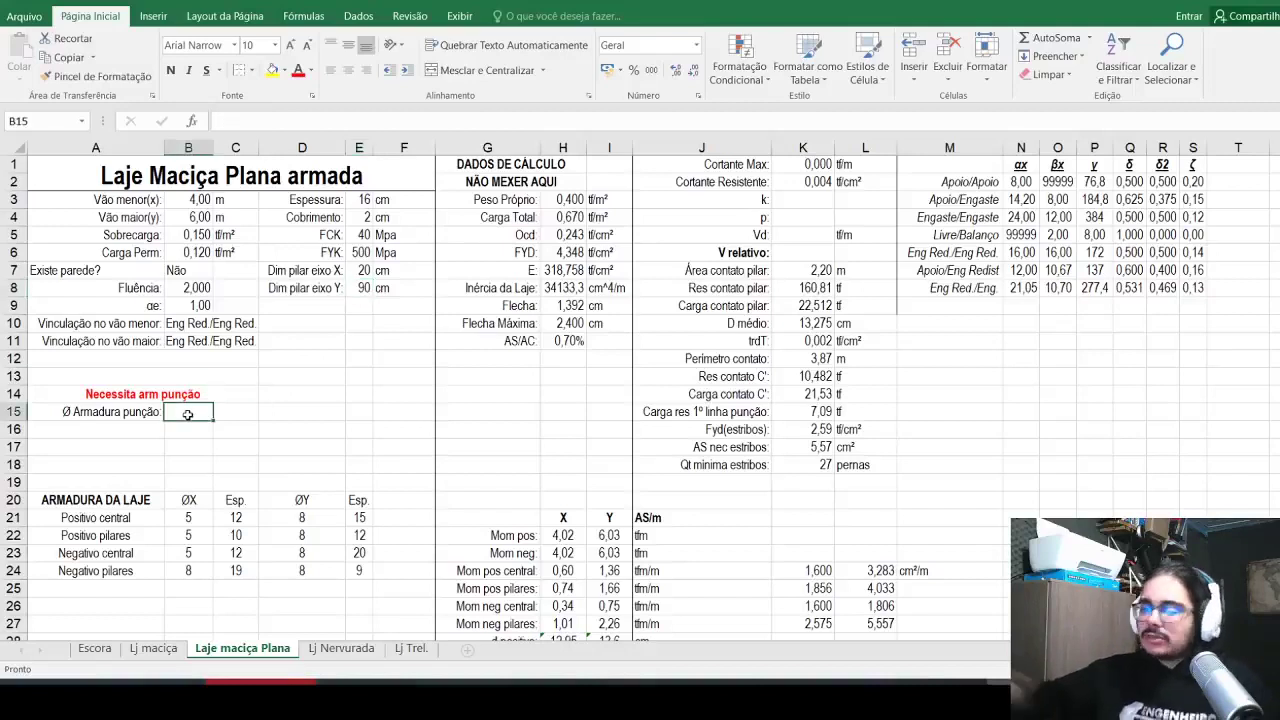
{"action": "type", "text": "="}
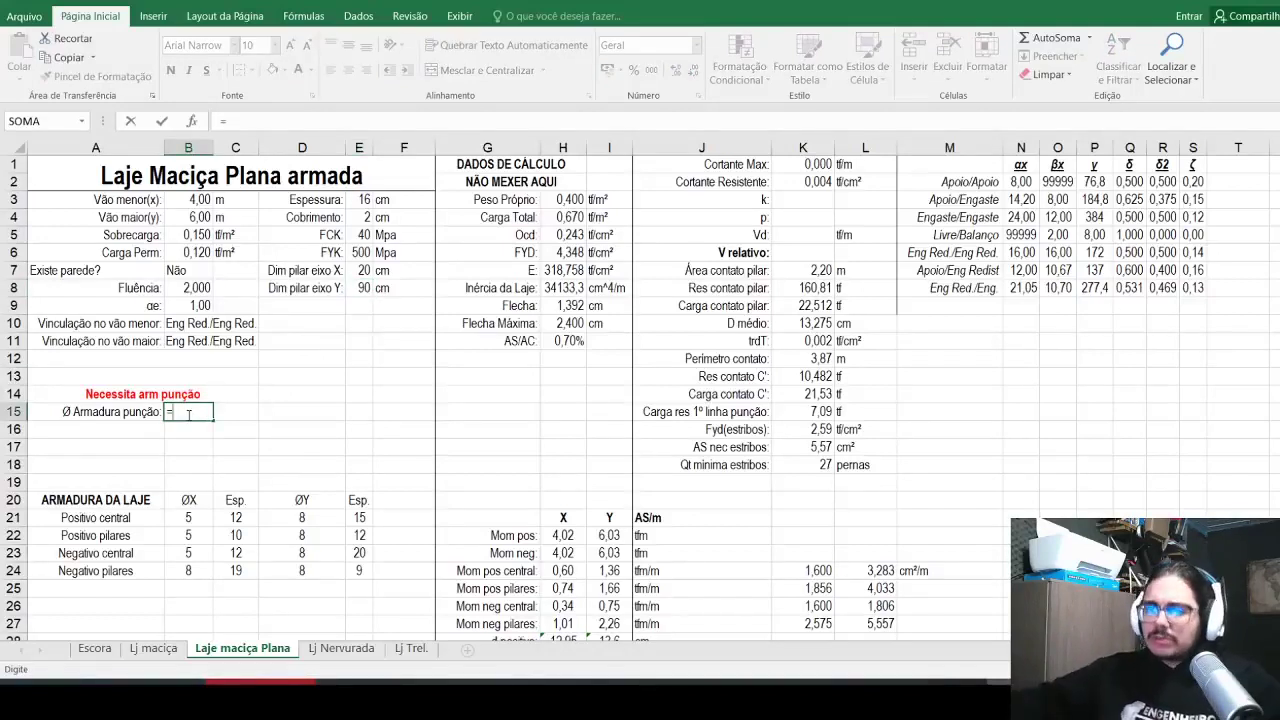
{"action": "key", "text": "Escape"}
Step: Change the punching reinforcement label in A15 to "Ø min Armadura punção:"
{"action": "left_click", "coordinate": [45, 412]}
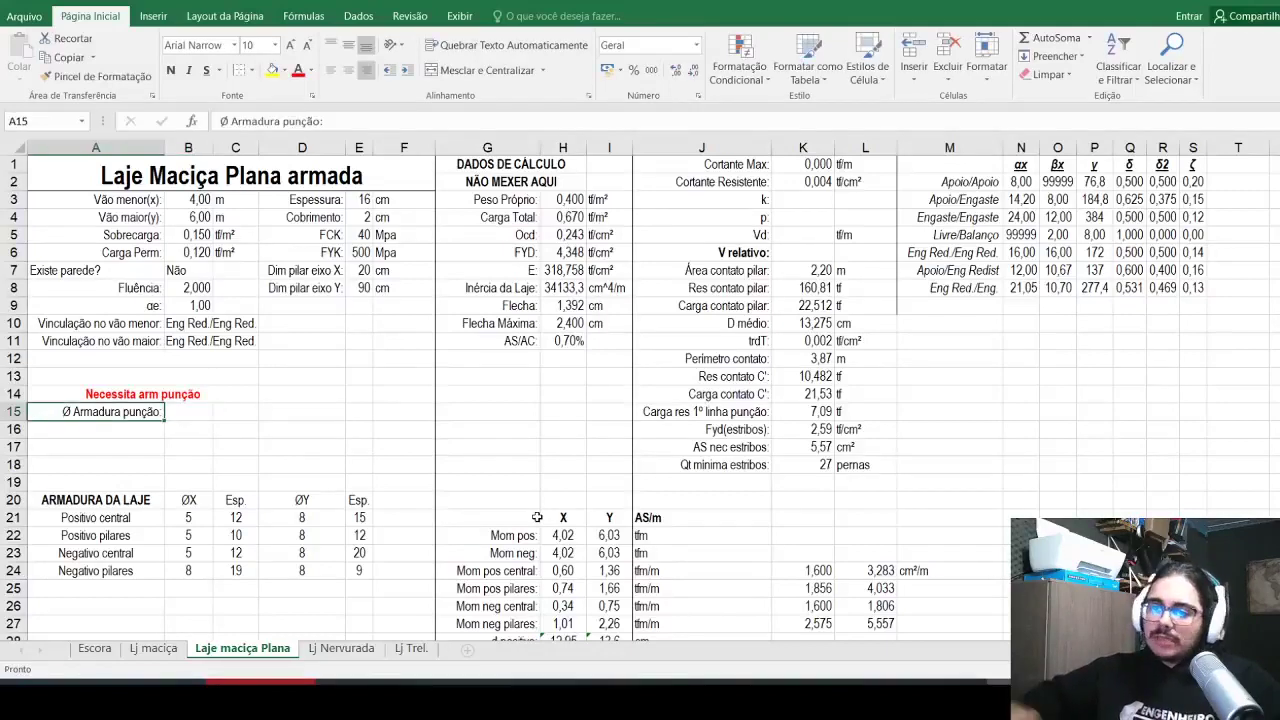
{"action": "left_click", "coordinate": [232, 121]}
{"action": "type", "text": "min"}
{"action": "key", "text": "Return"}
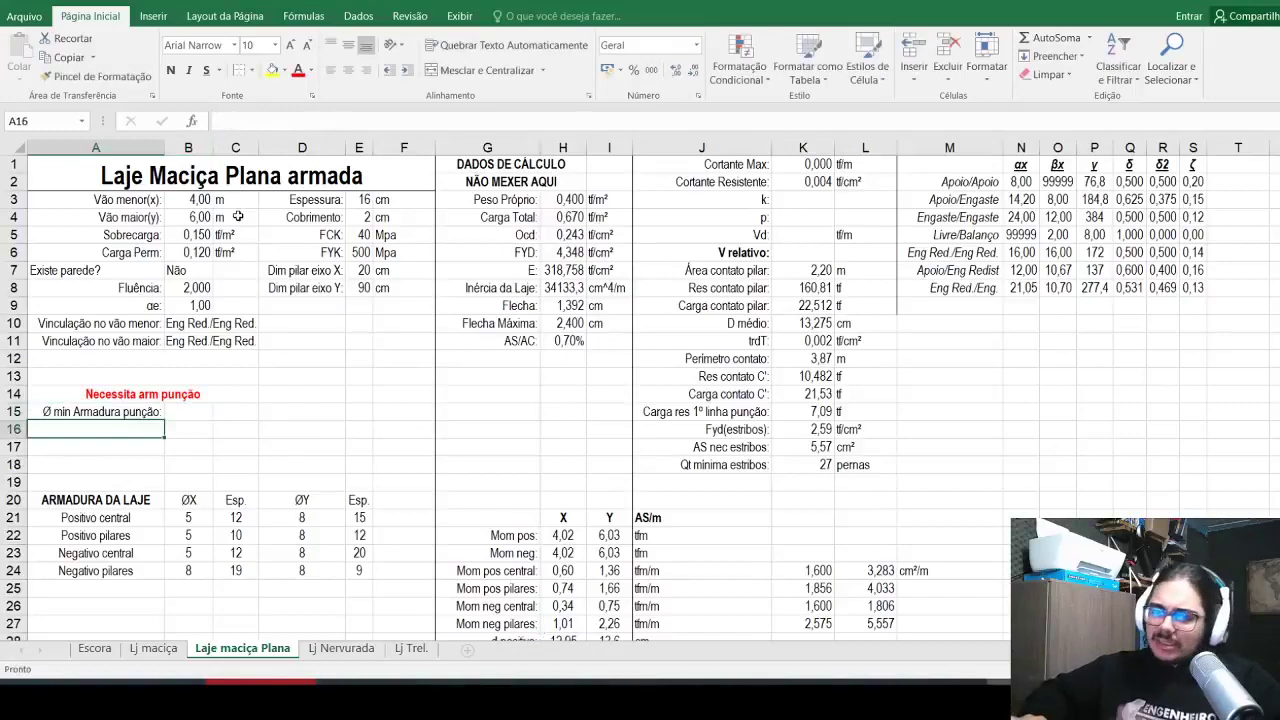
Step: Calculate the required area per stirrup leg in B15 with =(K17/K18)
{"action": "key", "text": "Right"}
{"action": "key", "text": "Up"}
{"action": "type", "text": "="}
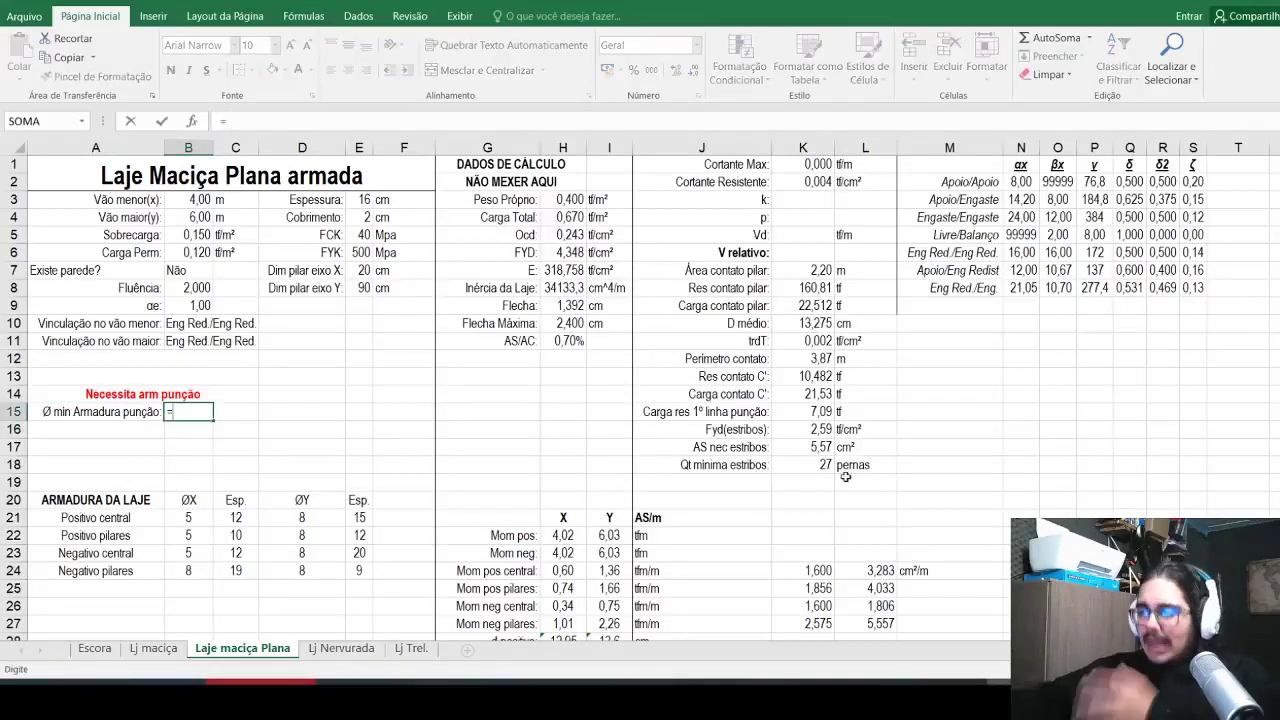
{"action": "type", "text": "("}
{"action": "left_click", "coordinate": [812, 450]}
{"action": "type", "text": "/"}
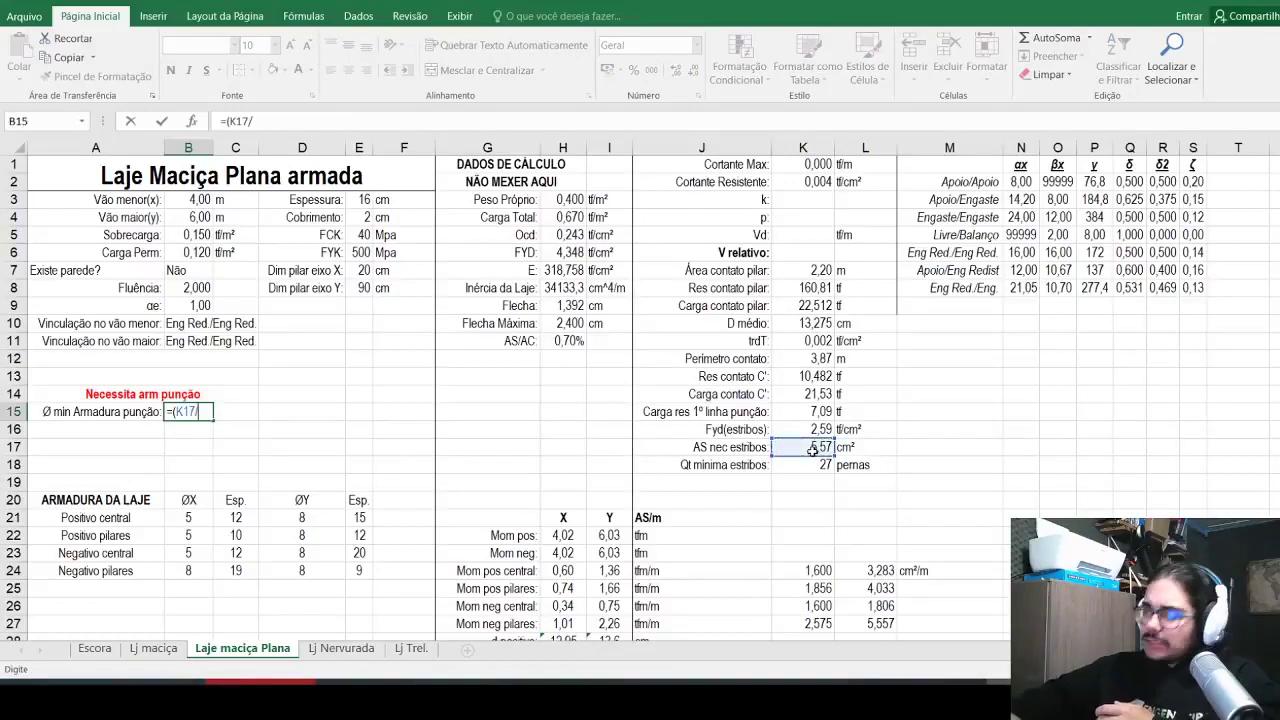
{"action": "left_click", "coordinate": [812, 465]}
{"action": "type", "text": ";"}
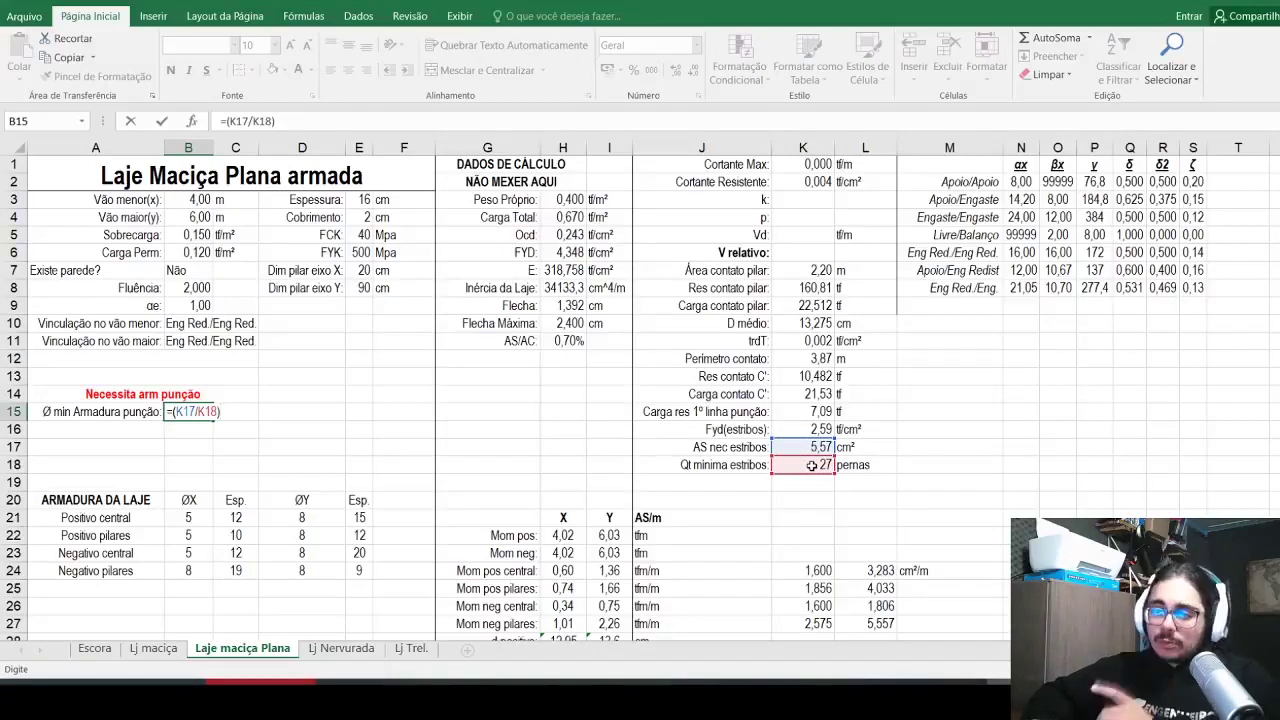
{"action": "key", "text": "Left"}
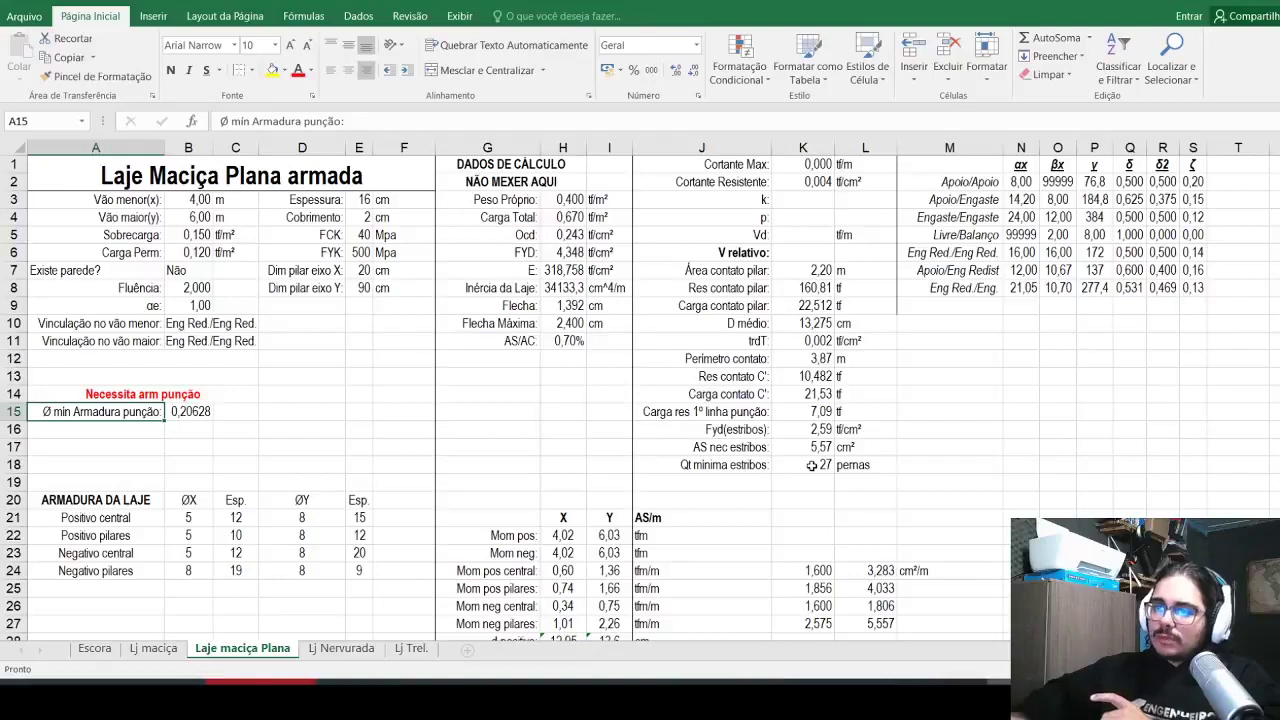
{"action": "key", "text": "Right"}
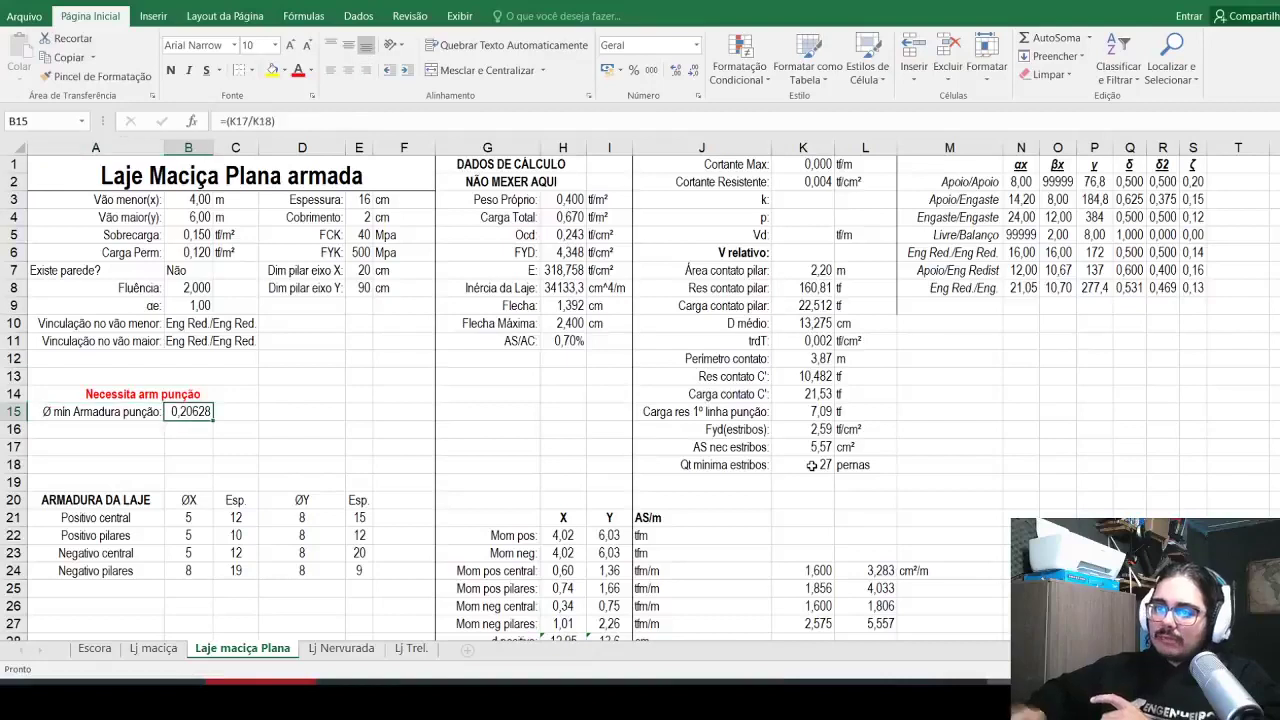
Step: Extend the B15 formula to =(K17/K18*400/3,141592)^0,5 so it gives the bar diameter in millimetres
{"action": "left_click", "coordinate": [277, 120]}
{"action": "type", "text": "*4/"}
{"action": "type", "text": "3,0"}
{"action": "key", "text": "BackSpace"}
{"action": "type", "text": "1415"}
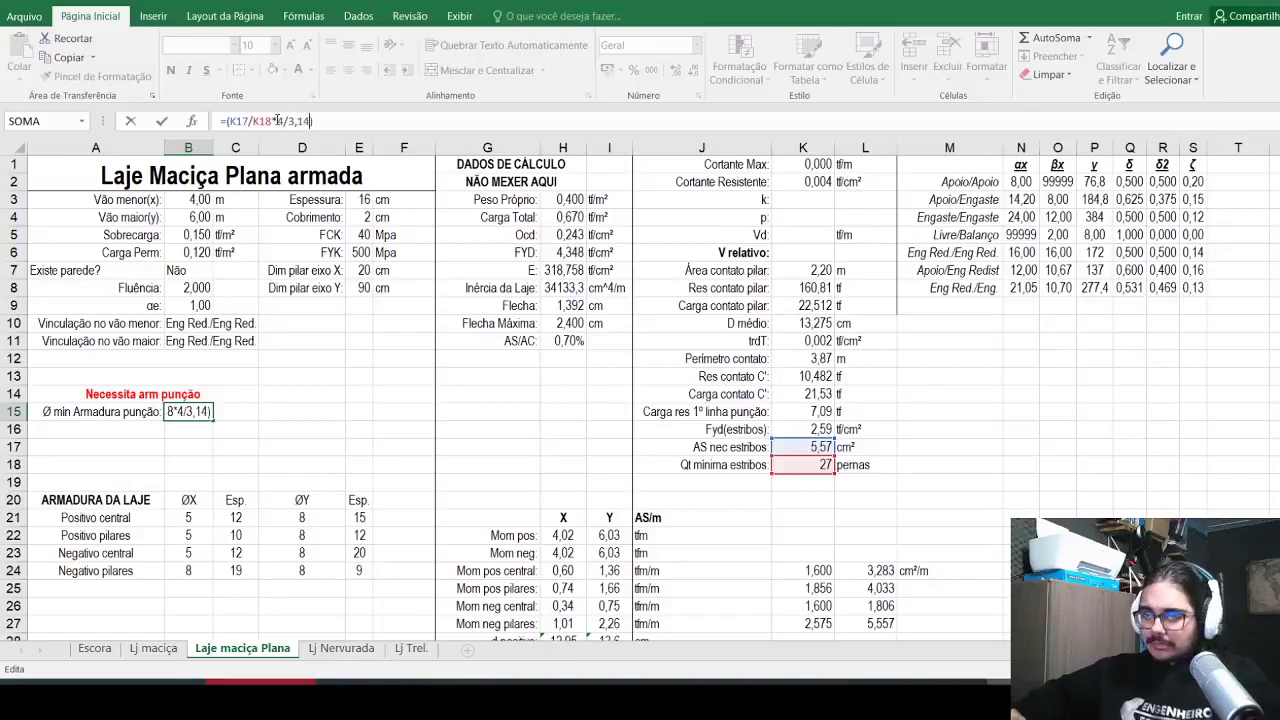
{"action": "key", "text": "BackSpace"}
{"action": "key", "text": "BackSpace"}
{"action": "key", "text": "BackSpace"}
{"action": "key", "text": "BackSpace"}
{"action": "key", "text": "BackSpace"}
{"action": "key", "text": "BackSpace"}
{"action": "key", "text": "BackSpace"}
{"action": "type", "text": "00/"}
{"action": "type", "text": "3,141592)"}
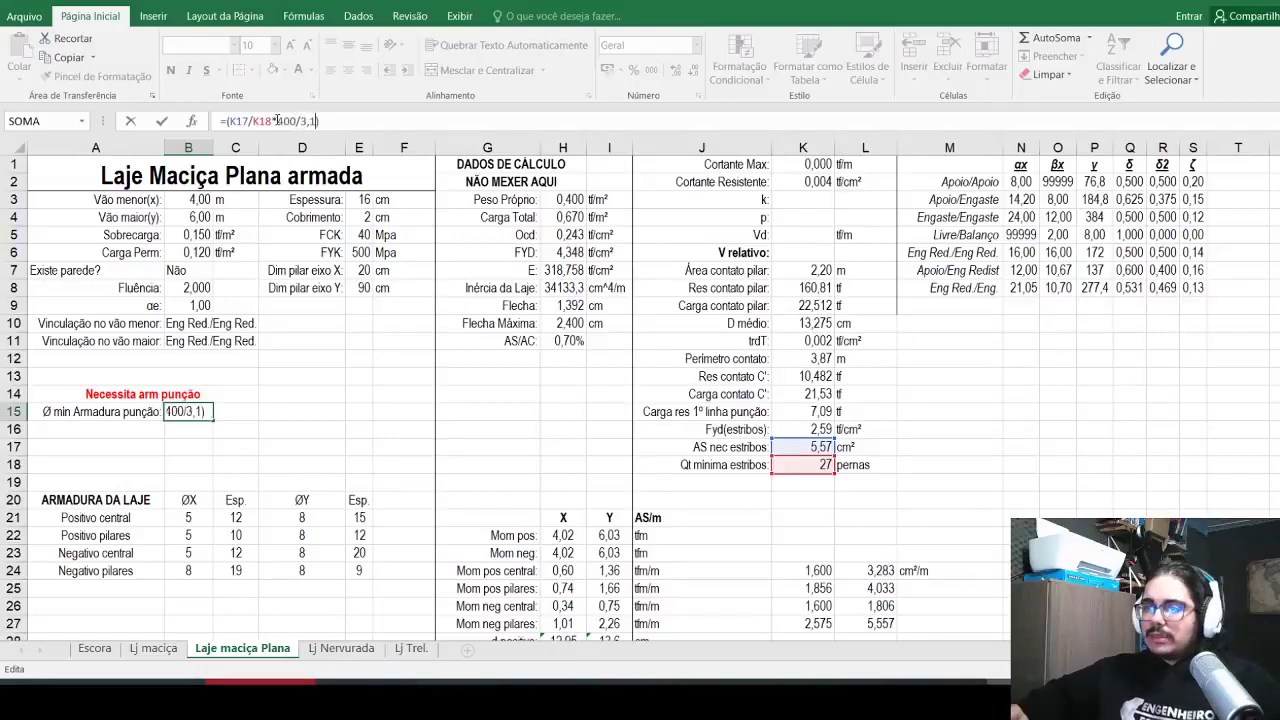
{"action": "type", "text": "^0,5"}
{"action": "key", "text": "Return"}
{"action": "key", "text": "Up"}
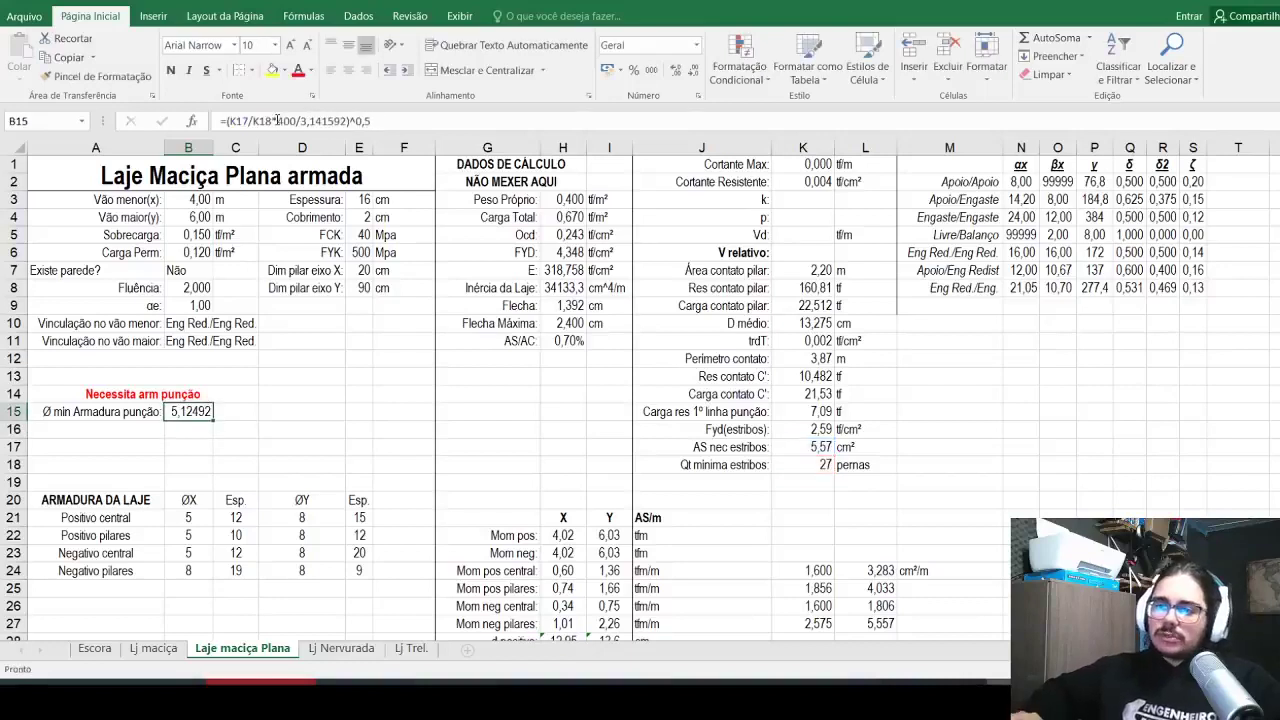
Step: Edit the K18 stirrup quantity formula to multiply by 2 inside ARREDONDAR.PARA.CIMA and divide by 2 outside it
{"action": "left_click", "coordinate": [806, 467]}
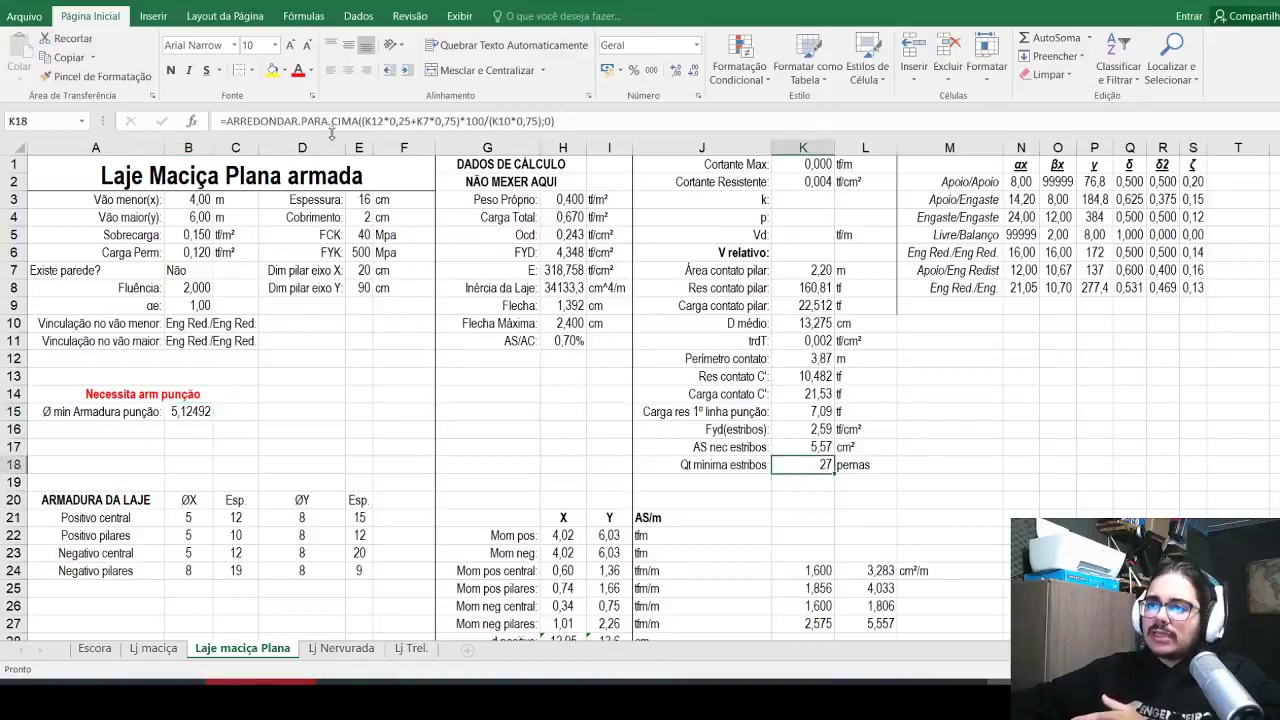
{"action": "left_click", "coordinate": [539, 122]}
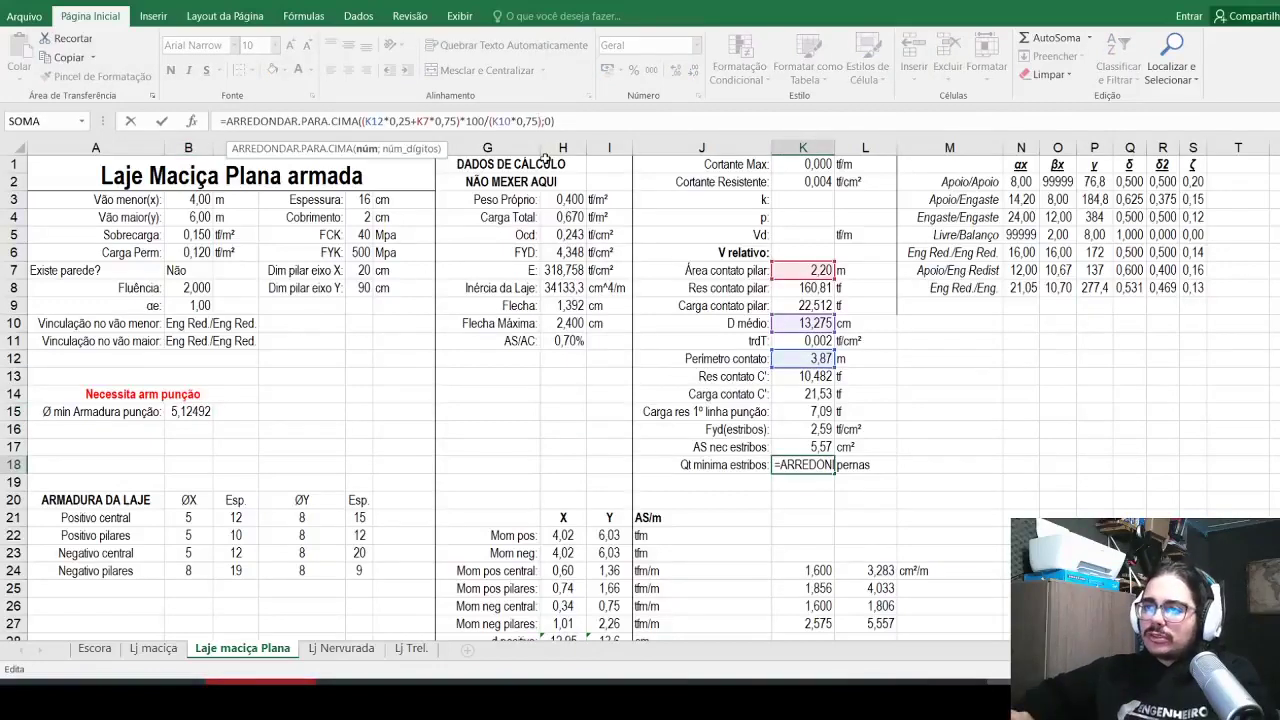
{"action": "key", "text": "Left"}
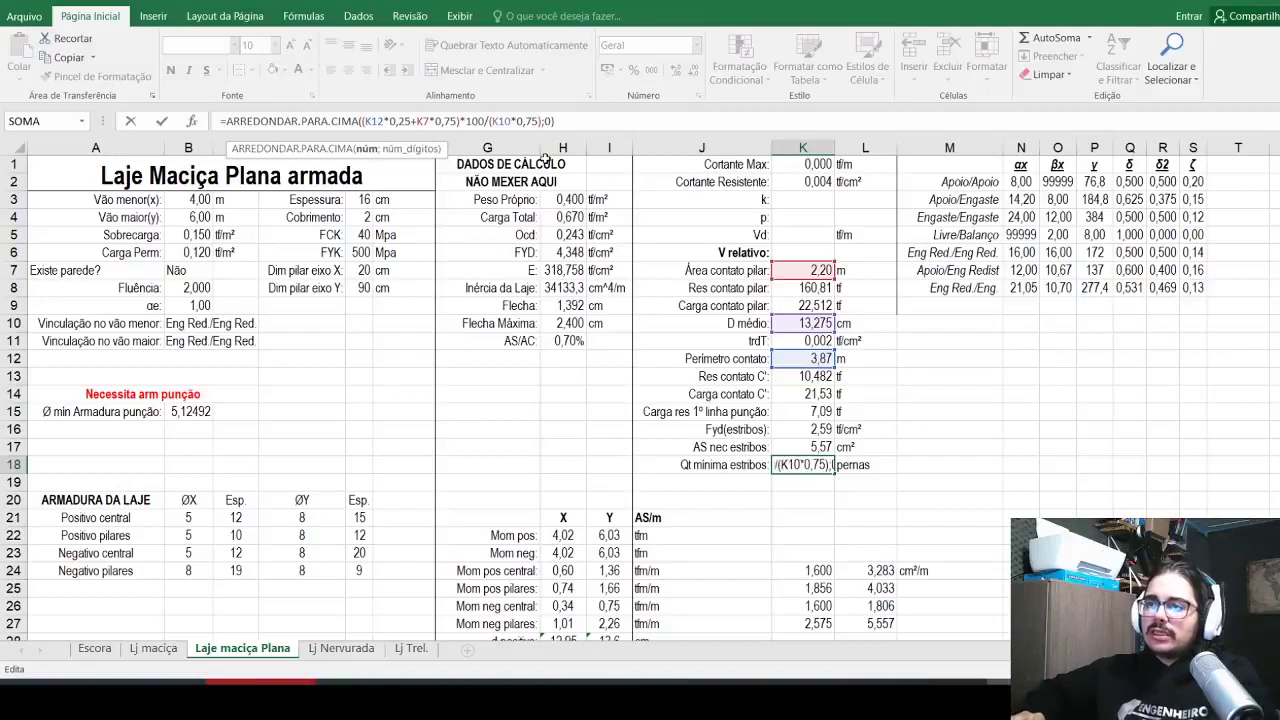
{"action": "key", "text": "Right"}
{"action": "key", "text": "Right"}
{"action": "type", "text": "*2;0)/2"}
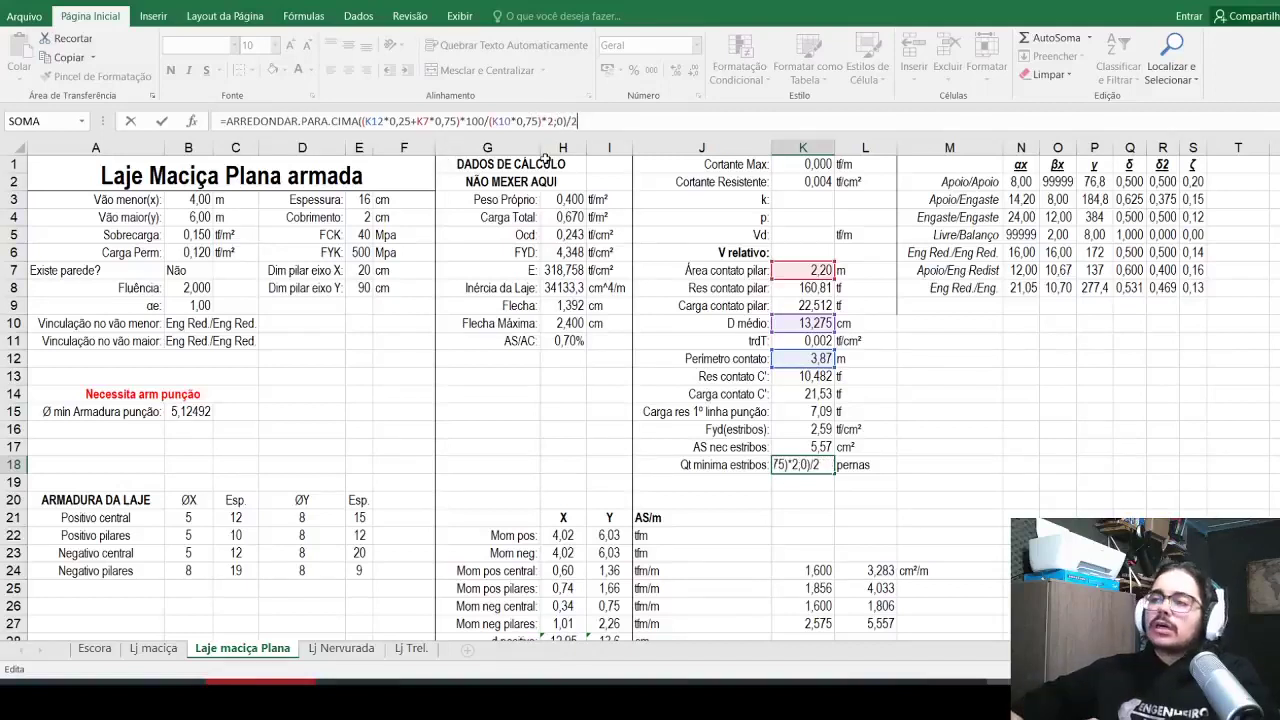
{"action": "key", "text": "Return"}
{"action": "key", "text": "Up"}
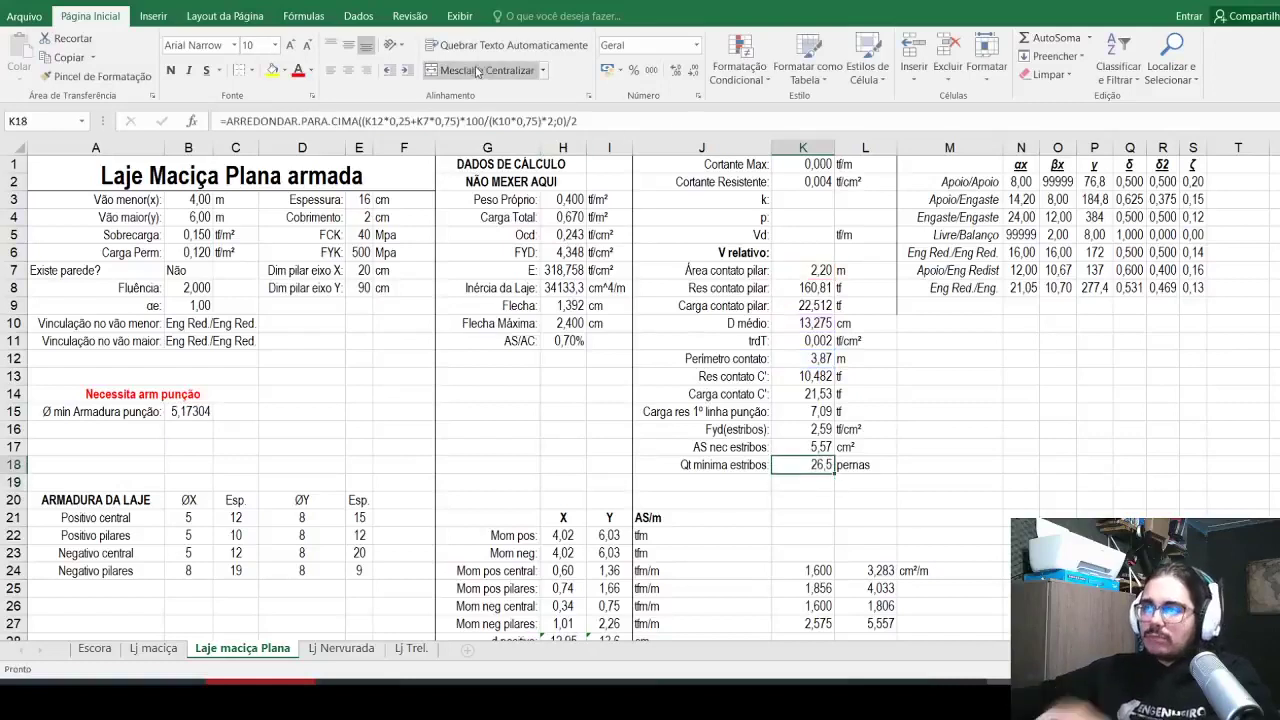
Step: Swap the operators in K18 to divide by 2 inside the rounding and multiply by 2 outside, giving an even number of legs
{"action": "left_click", "coordinate": [547, 121]}
{"action": "key", "text": "BackSpace"}
{"action": "type", "text": "/"}
{"action": "left_click", "coordinate": [562, 121]}
{"action": "key", "text": "BackSpace"}
{"action": "type", "text": "*"}
{"action": "key", "text": "Return"}
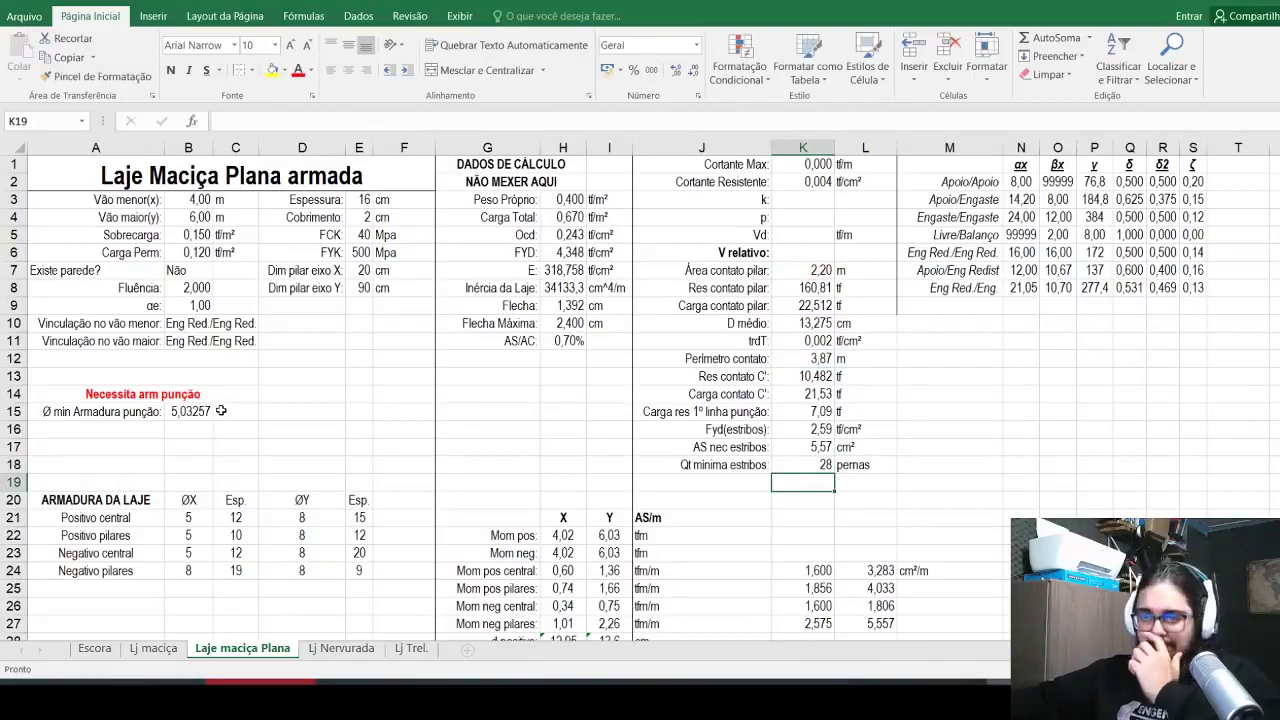
Step: Add the right-aligned label "Barras adicionais:" in A16 and enter 2 in B16
{"action": "left_click", "coordinate": [138, 428]}
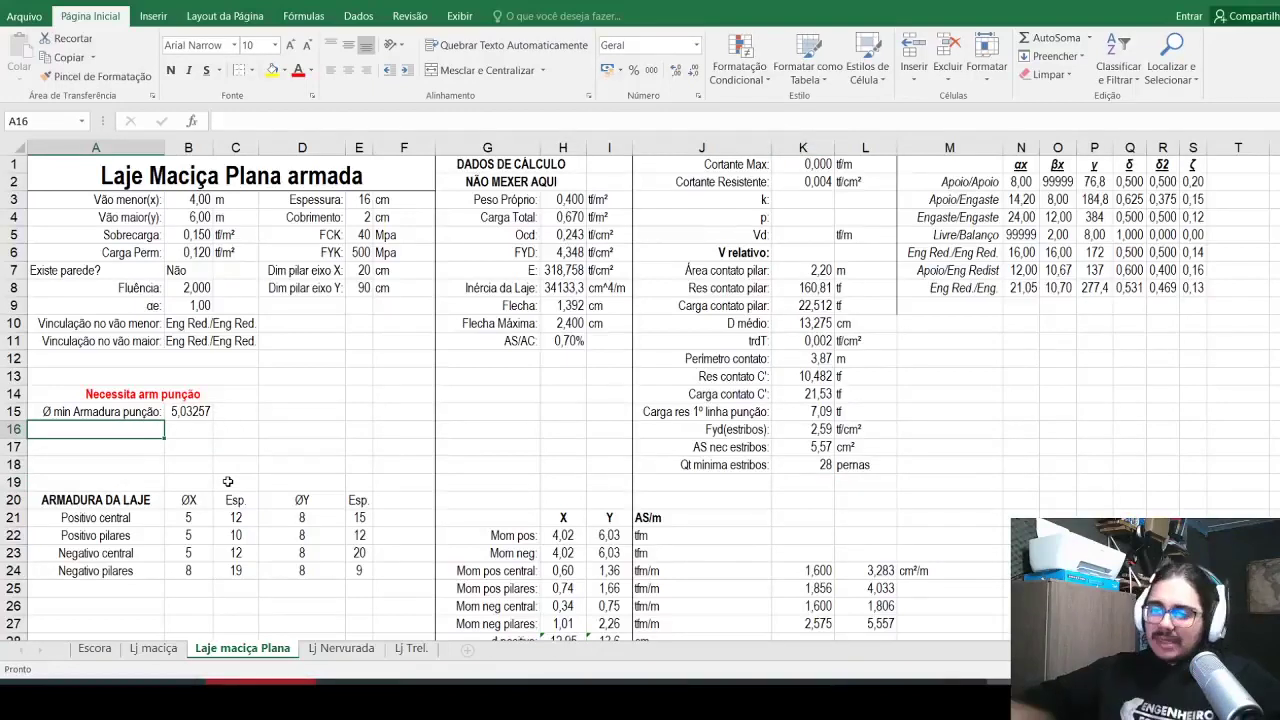
{"action": "type", "text": "Barras adicion"}
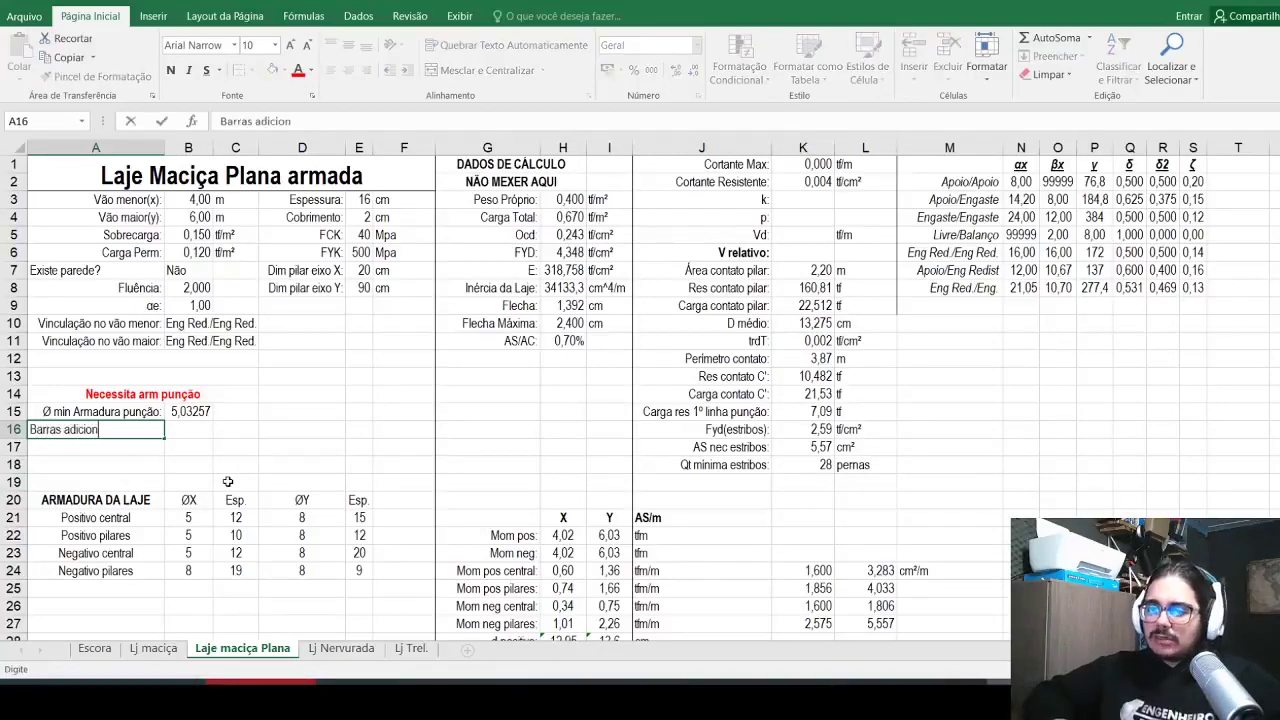
{"action": "type", "text": "ais:"}
{"action": "key", "text": "ctrl+Return"}
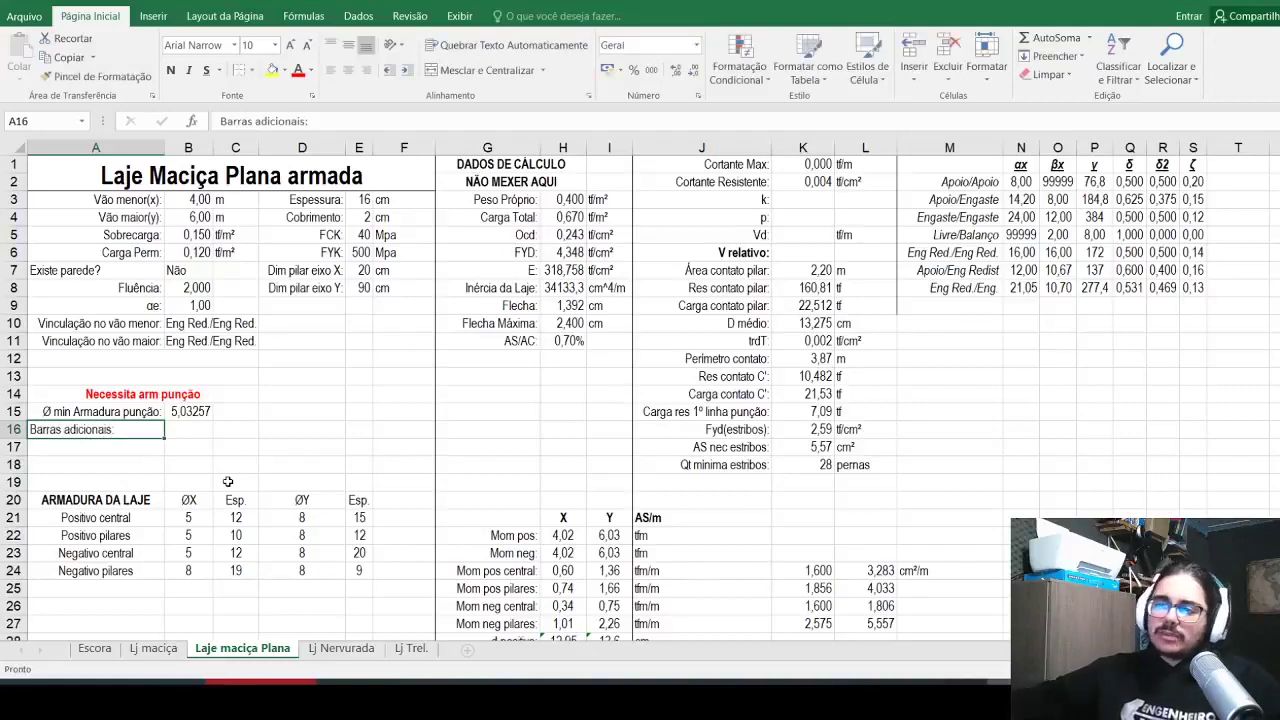
{"action": "left_click", "coordinate": [366, 70]}
{"action": "key", "text": "Tab"}
{"action": "type", "text": "2"}
{"action": "key", "text": "Return"}
Step: Add the additional bars from B16 to the end of the K18 stirrup quantity formula
{"action": "left_click", "coordinate": [814, 466]}
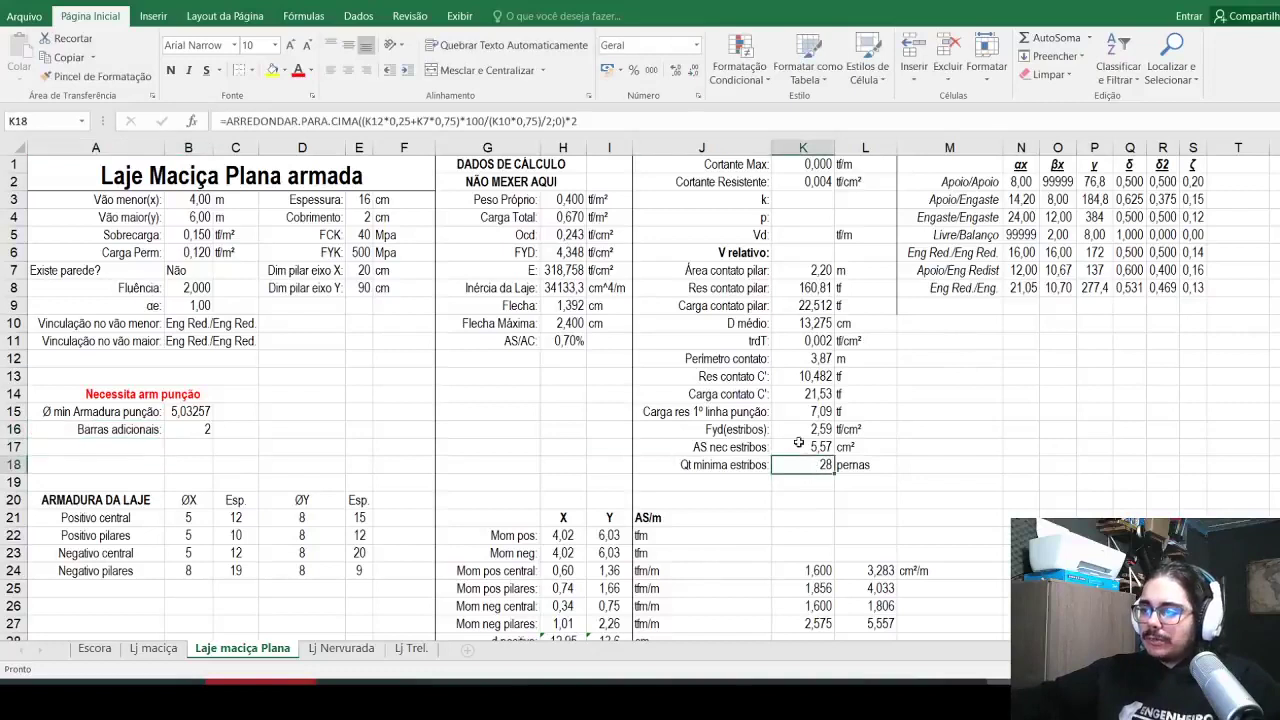
{"action": "left_click", "coordinate": [616, 128]}
{"action": "type", "text": "+"}
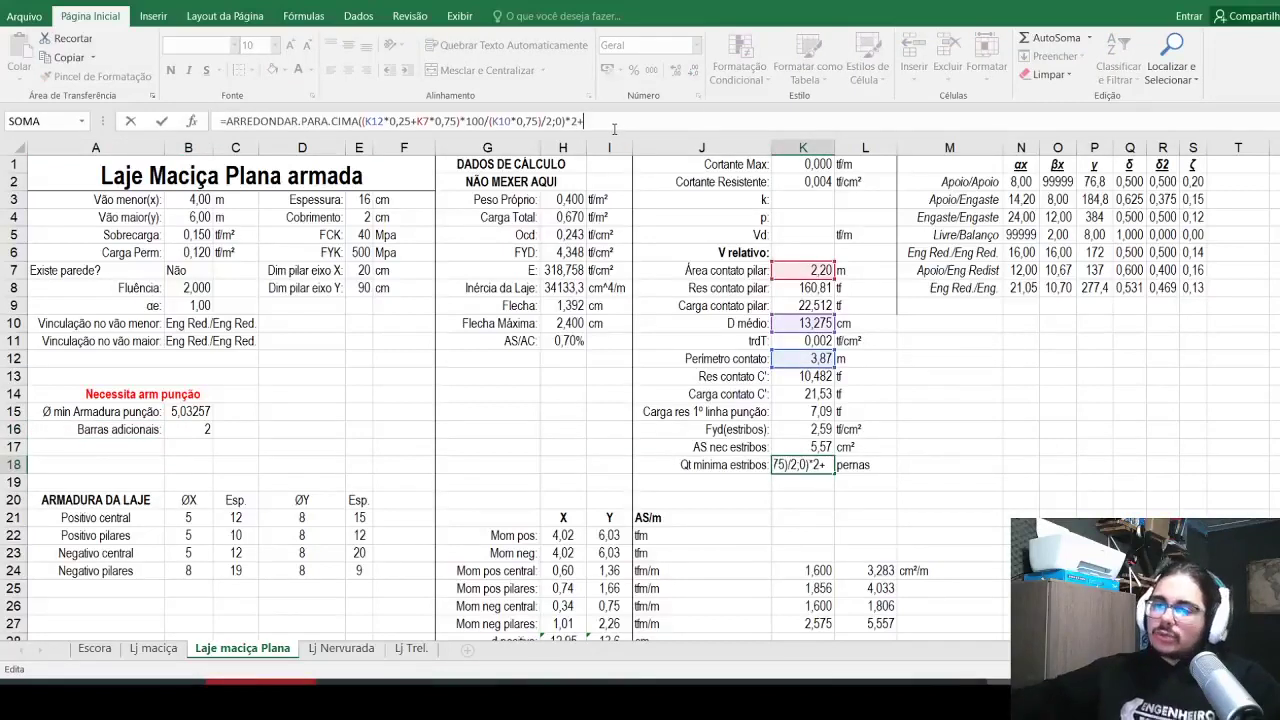
{"action": "left_click", "coordinate": [200, 430]}
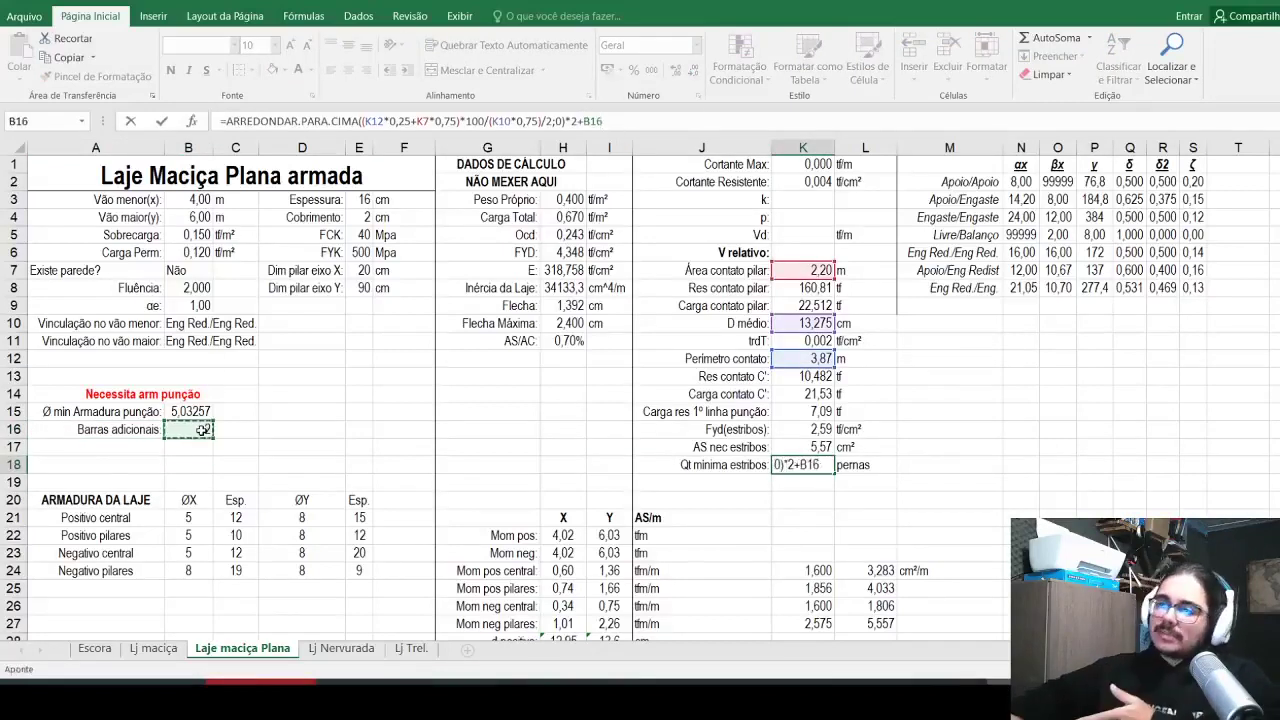
{"action": "key", "text": "Return"}
{"action": "key", "text": "Up"}
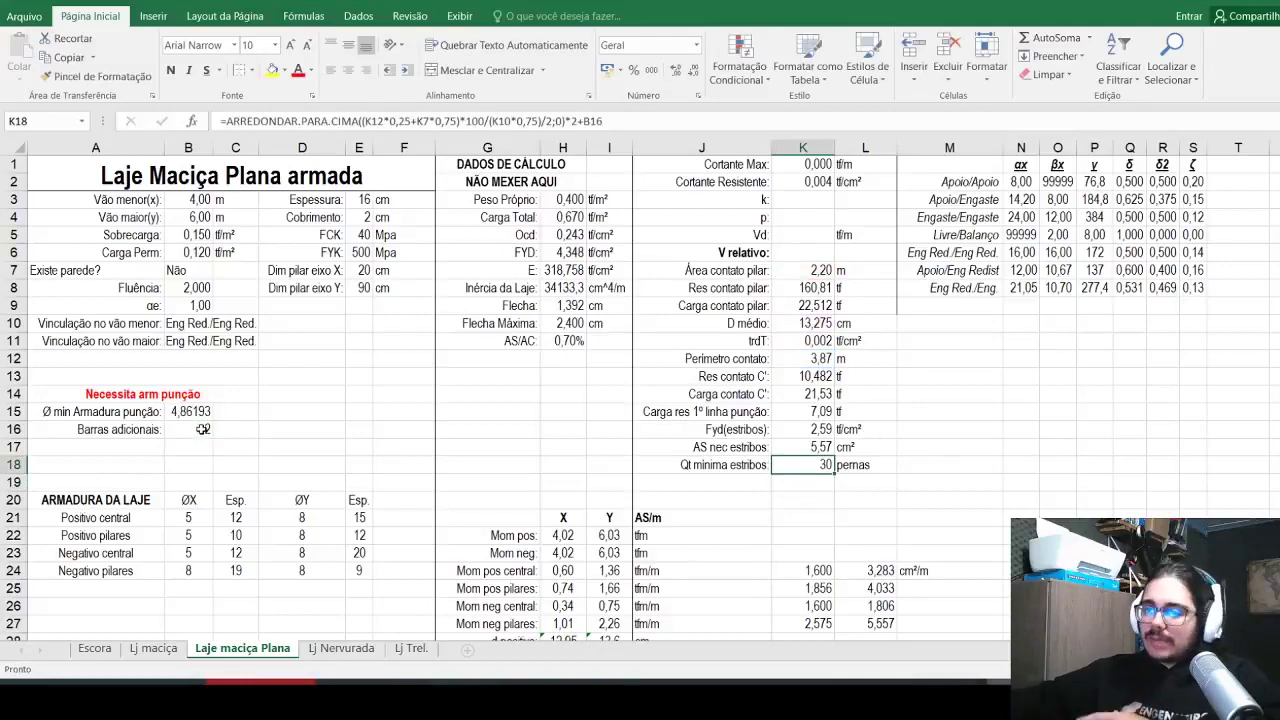
Step: Add the right-aligned label "Total de barras:" in A17
{"action": "left_click", "coordinate": [110, 452]}
{"action": "type", "text": "Total de barras:"}
{"action": "key", "text": "Return"}
{"action": "key", "text": "Up"}
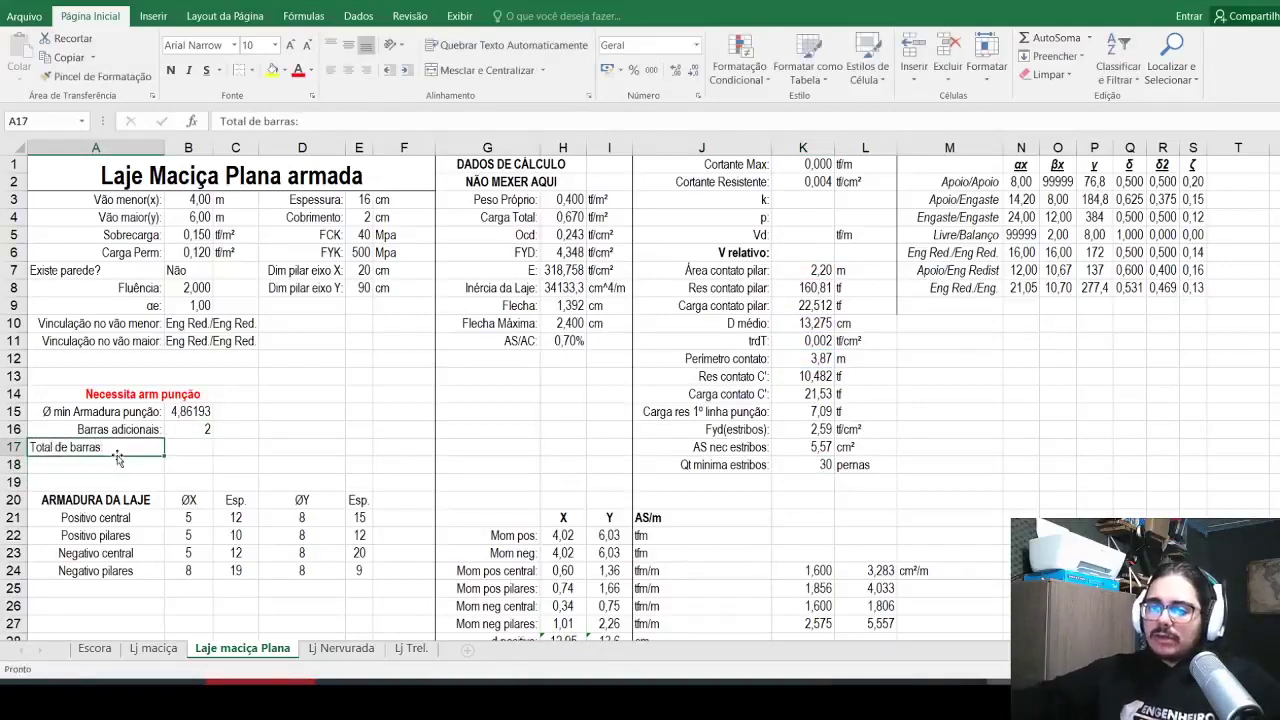
{"action": "left_click", "coordinate": [365, 70]}
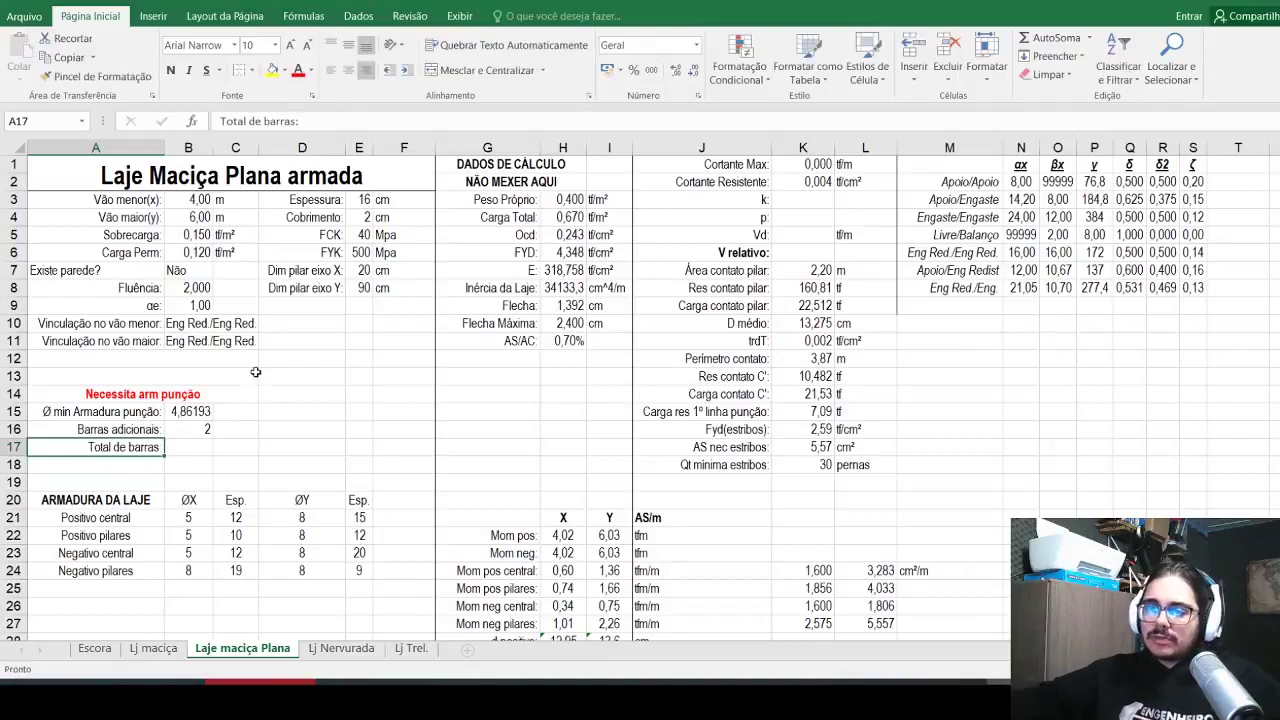
Step: Link B17 to the stirrup quantity with =K18
{"action": "left_click", "coordinate": [180, 453]}
{"action": "type", "text": "="}
{"action": "left_click", "coordinate": [804, 461]}
{"action": "key", "text": "Tab"}
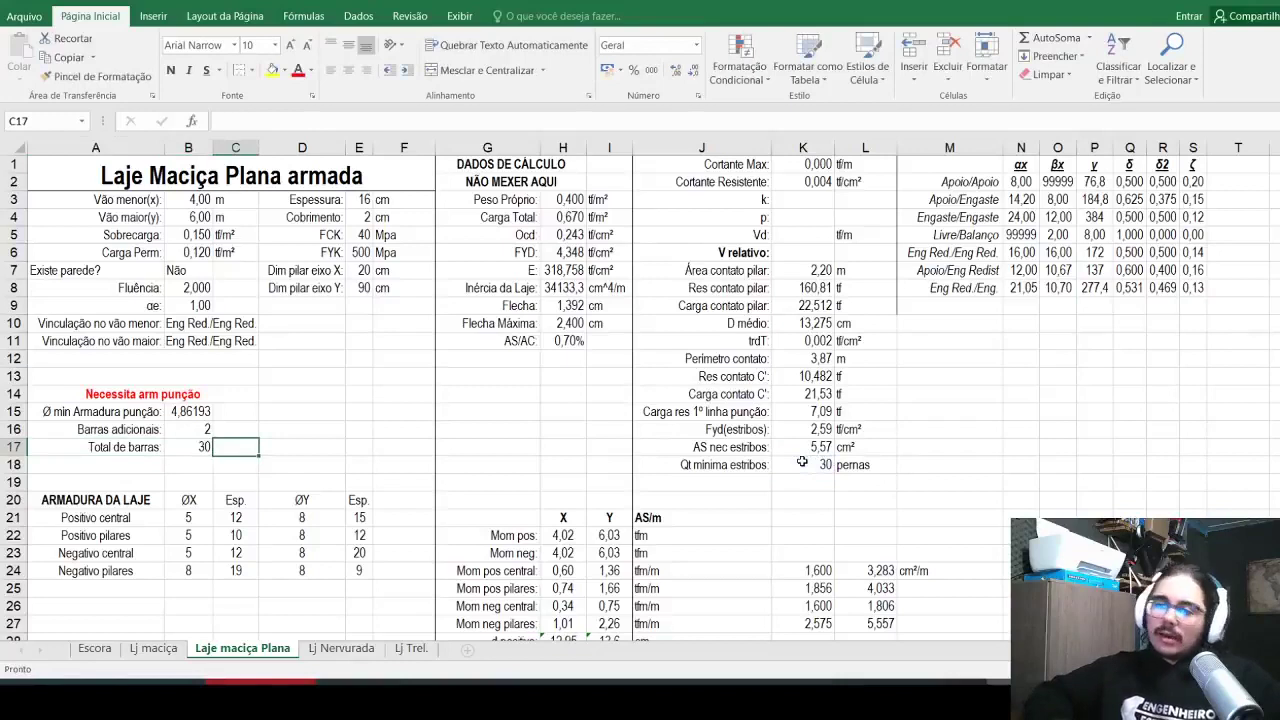
{"action": "type", "text": "pe"}
{"action": "key", "text": "Escape"}
Step: Rename the A17 label to "Total de pernas:"
{"action": "key", "text": "Left"}
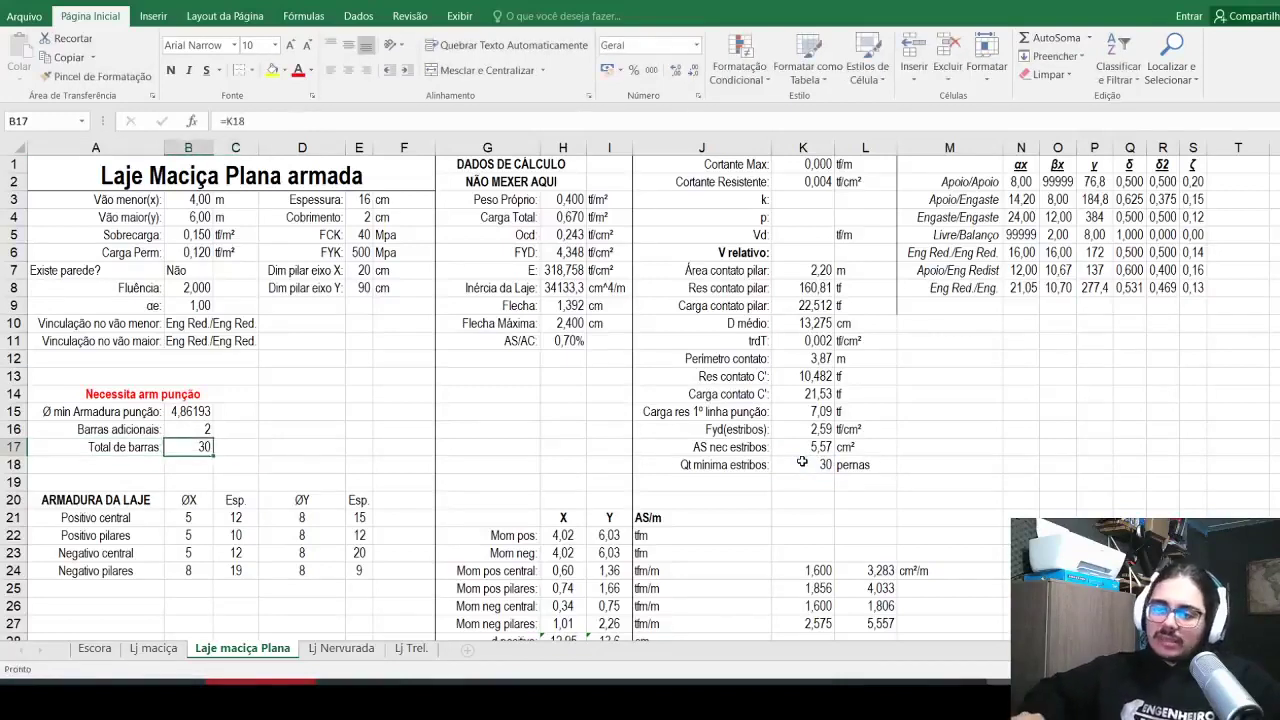
{"action": "key", "text": "Left"}
{"action": "double_click", "coordinate": [268, 121]}
{"action": "type", "text": "pernas"}
{"action": "key", "text": "Return"}
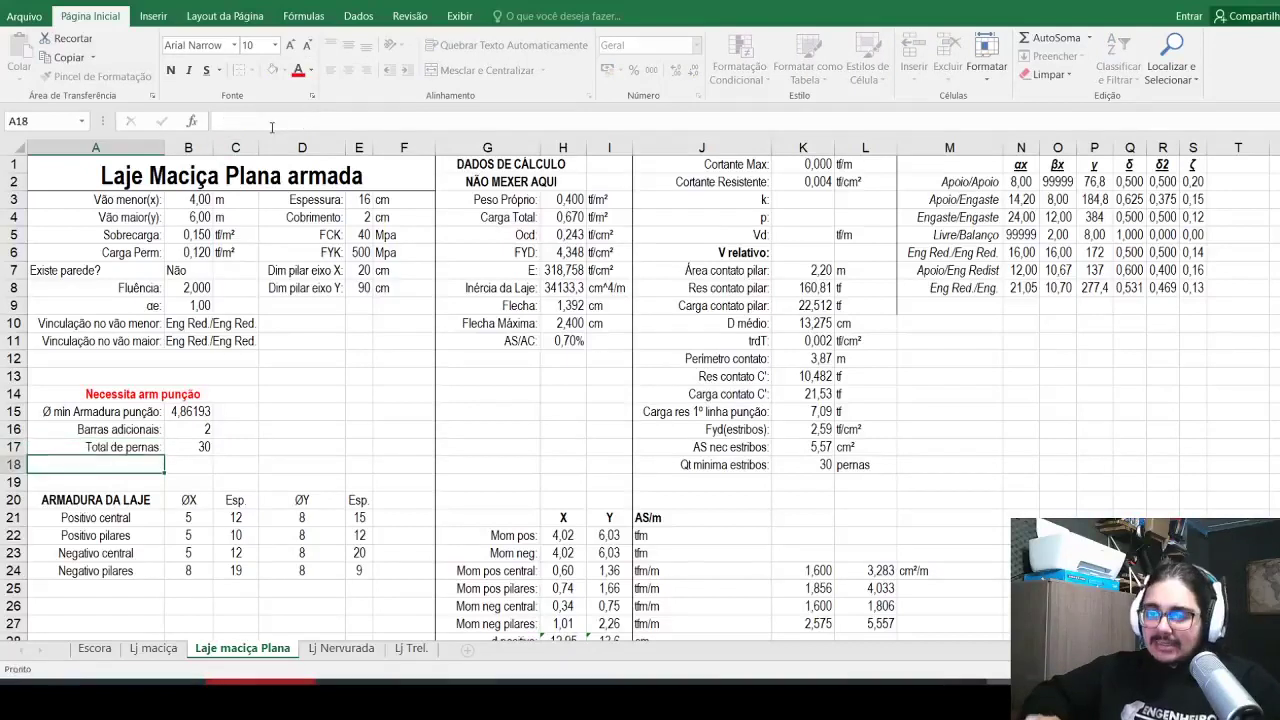
Step: Format the minimum punching bar diameter in B15 to one decimal place
{"action": "key", "text": "Up"}
{"action": "key", "text": "Up"}
{"action": "key", "text": "Up"}
{"action": "key", "text": "Right"}
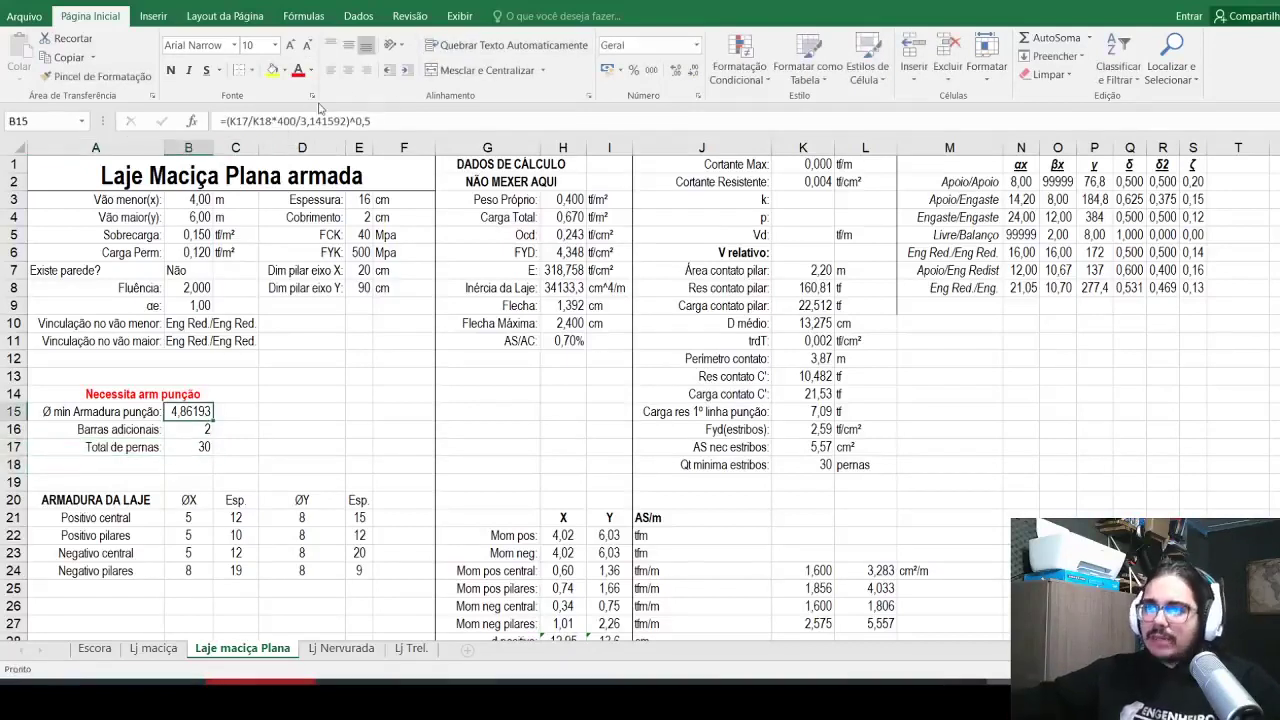
{"action": "left_click", "coordinate": [692, 70]}
{"action": "left_click", "coordinate": [692, 70]}
{"action": "left_click", "coordinate": [692, 70]}
{"action": "left_click", "coordinate": [692, 70]}
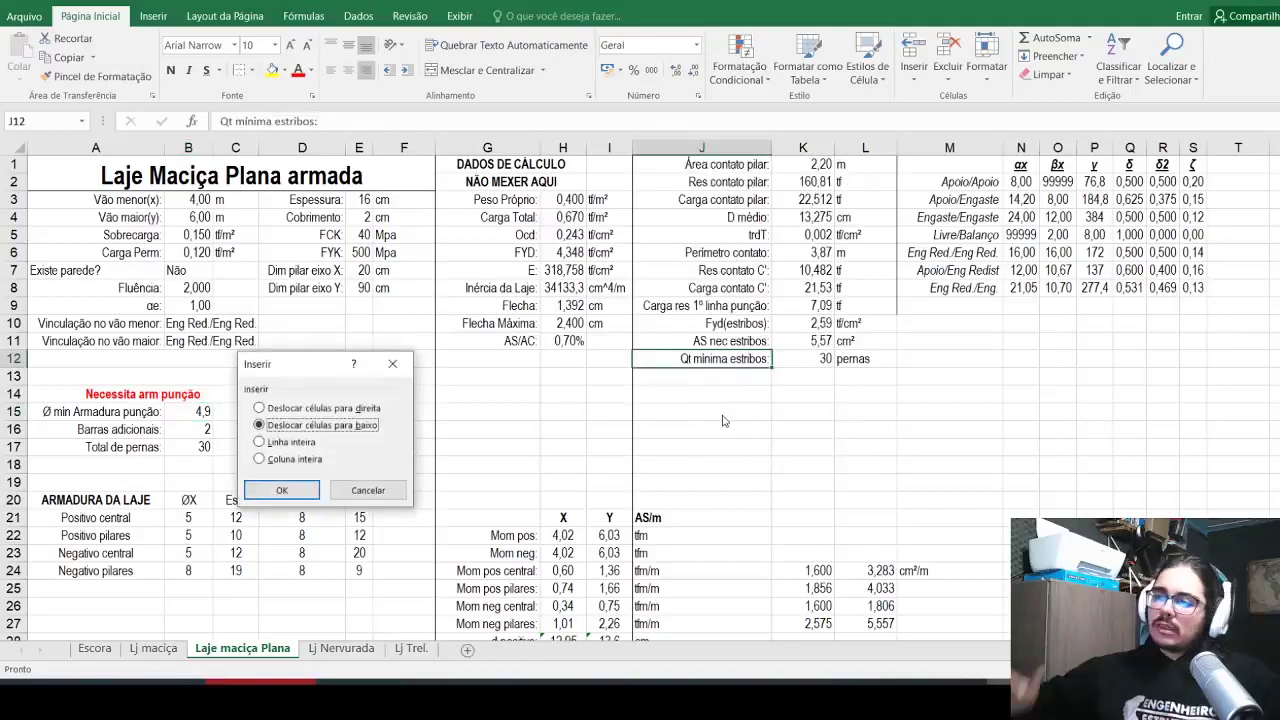
Step: Close the Insert dialog without inserting cells and add the label "Perímetro mínimo punção:" in J13
{"action": "key", "text": "Escape"}
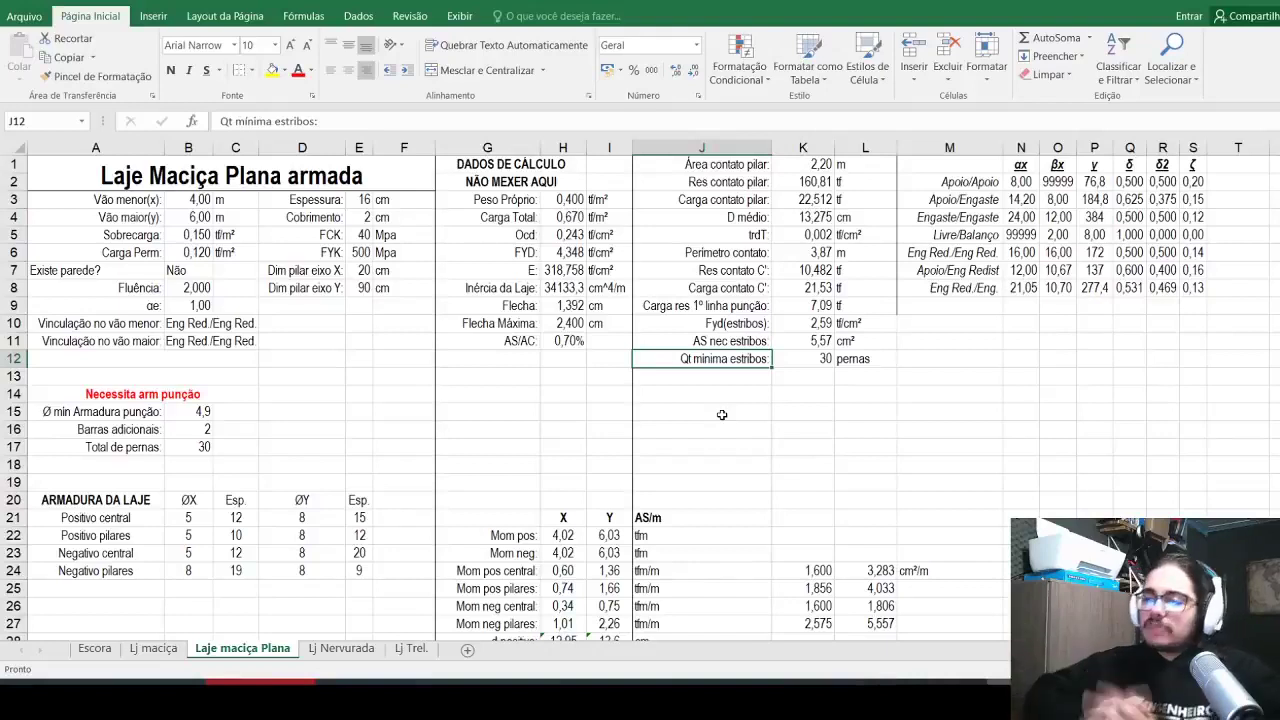
{"action": "key", "text": "Down"}
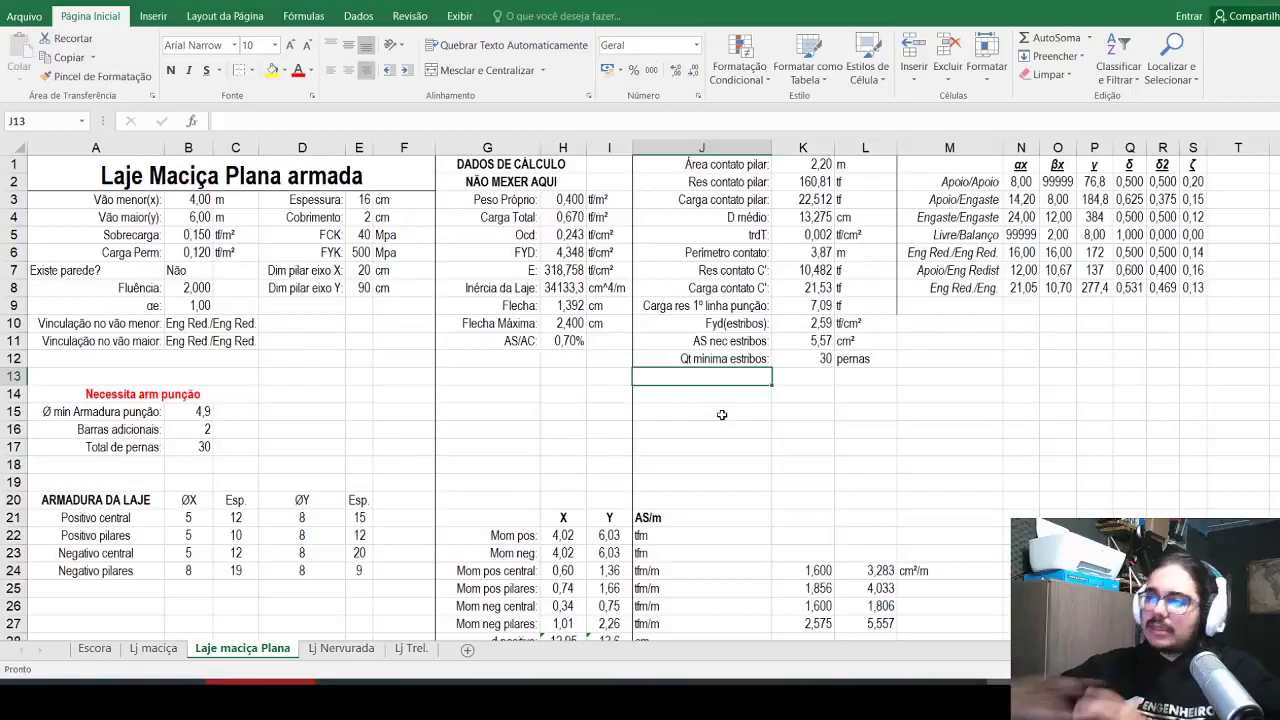
{"action": "left_click", "coordinate": [811, 287]}
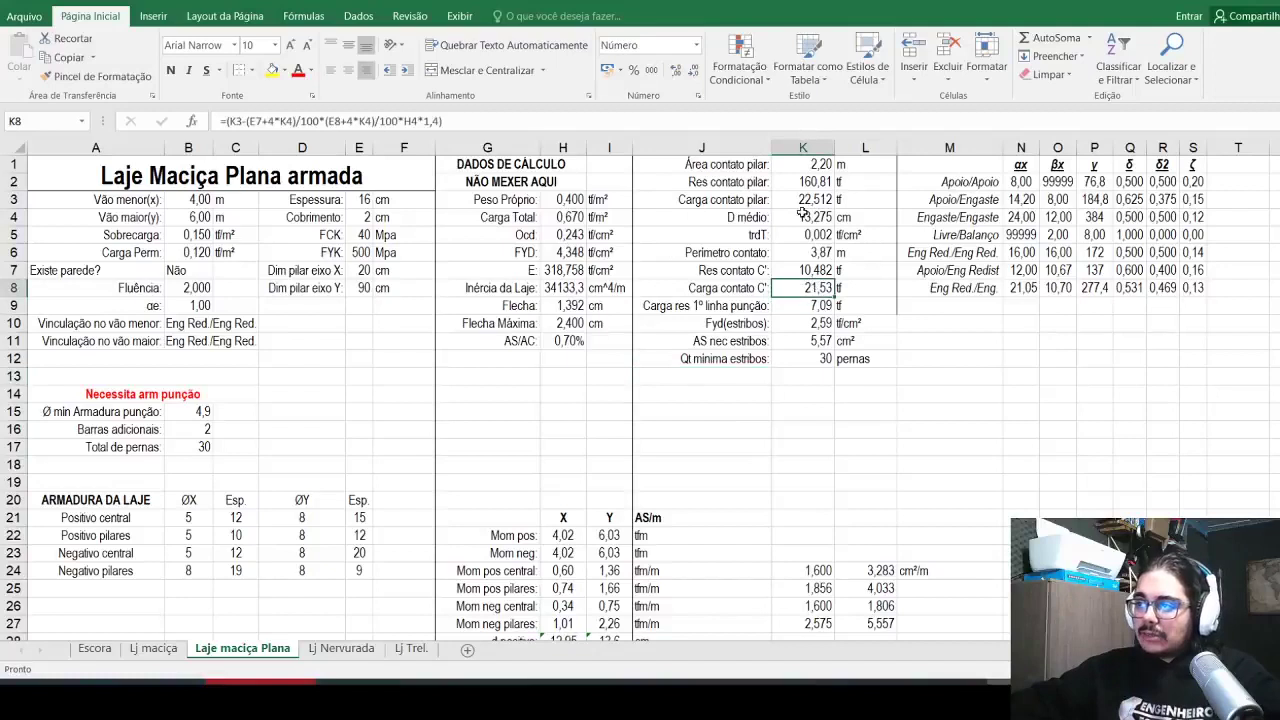
{"action": "left_click", "coordinate": [782, 270]}
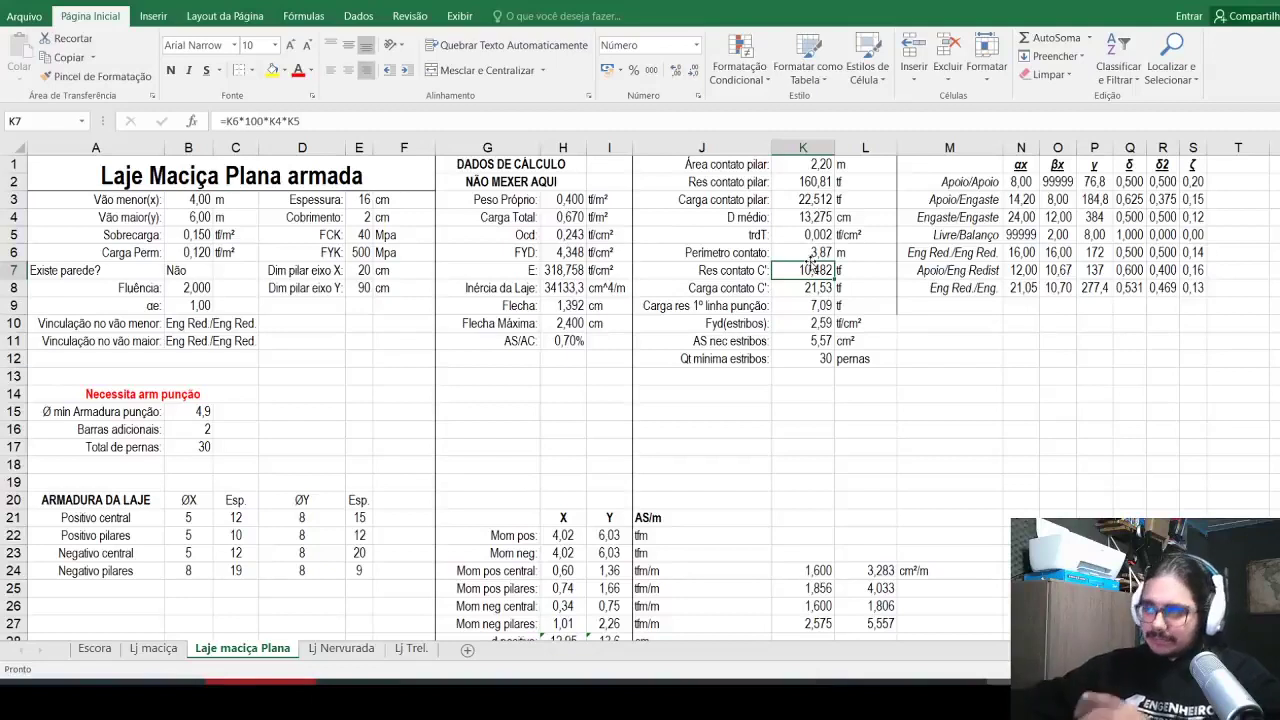
{"action": "left_click", "coordinate": [714, 373]}
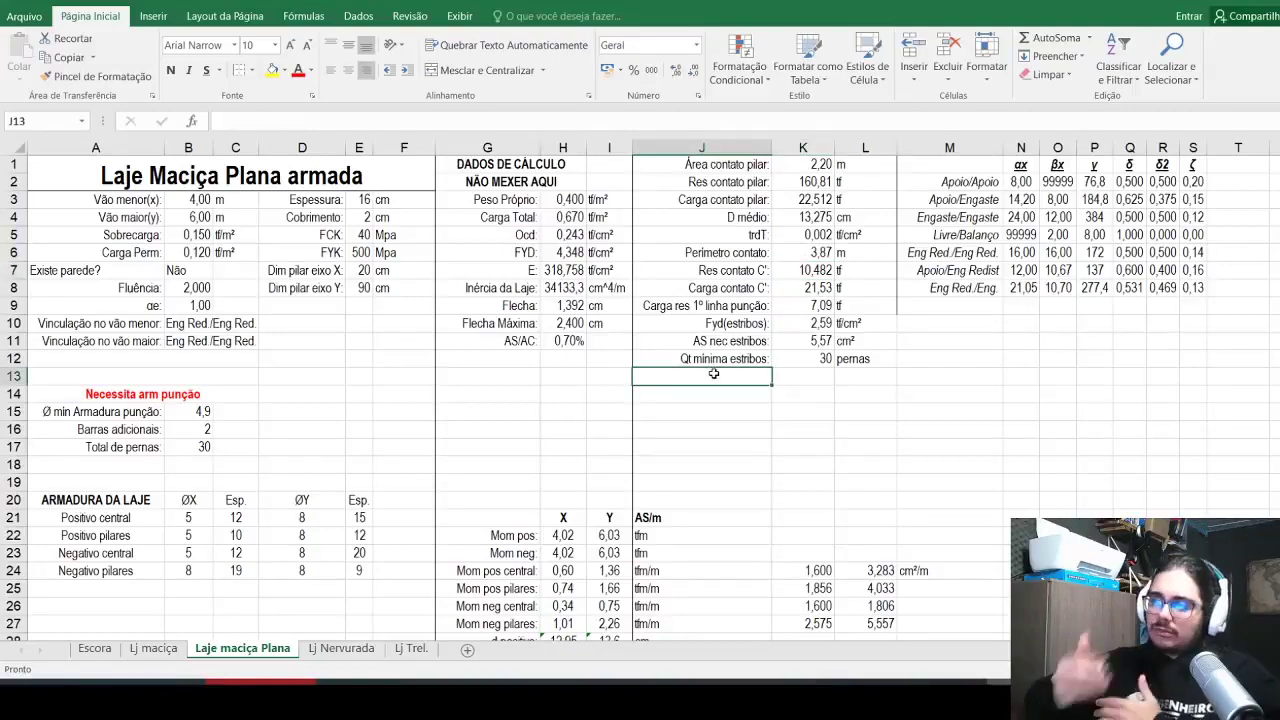
{"action": "type", "text": "Perímetro "}
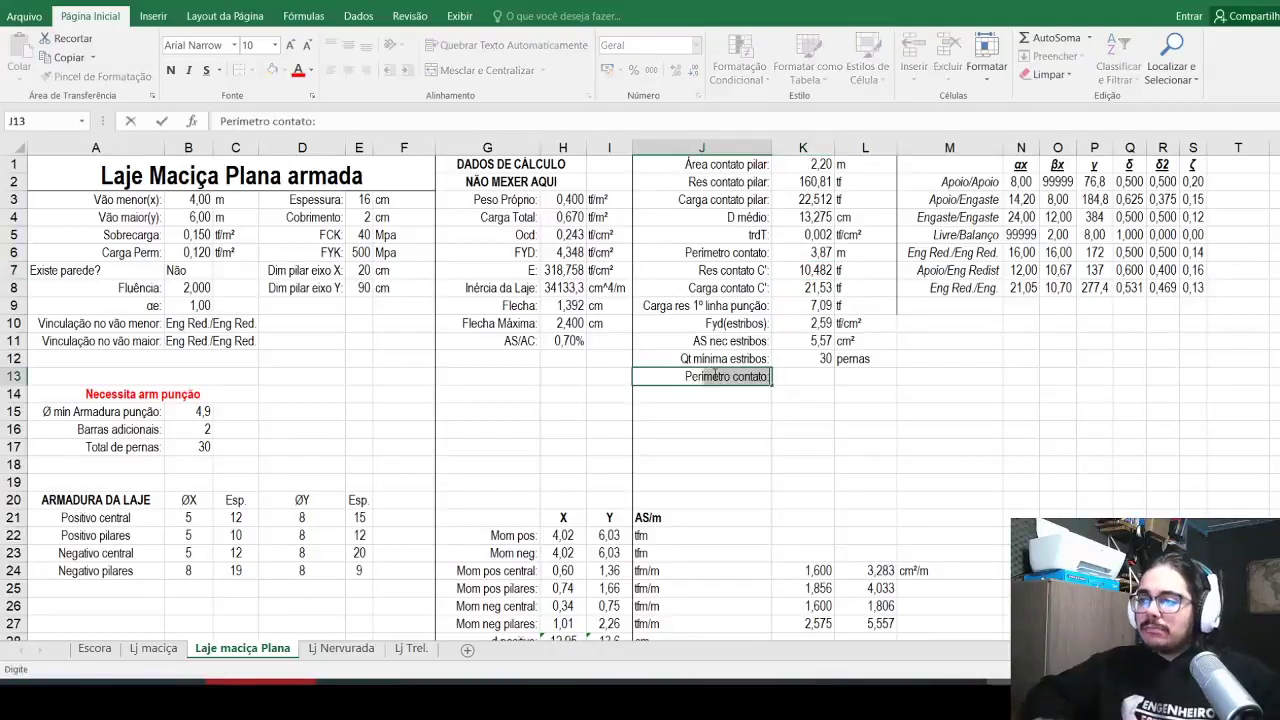
{"action": "type", "text": "mínimo"}
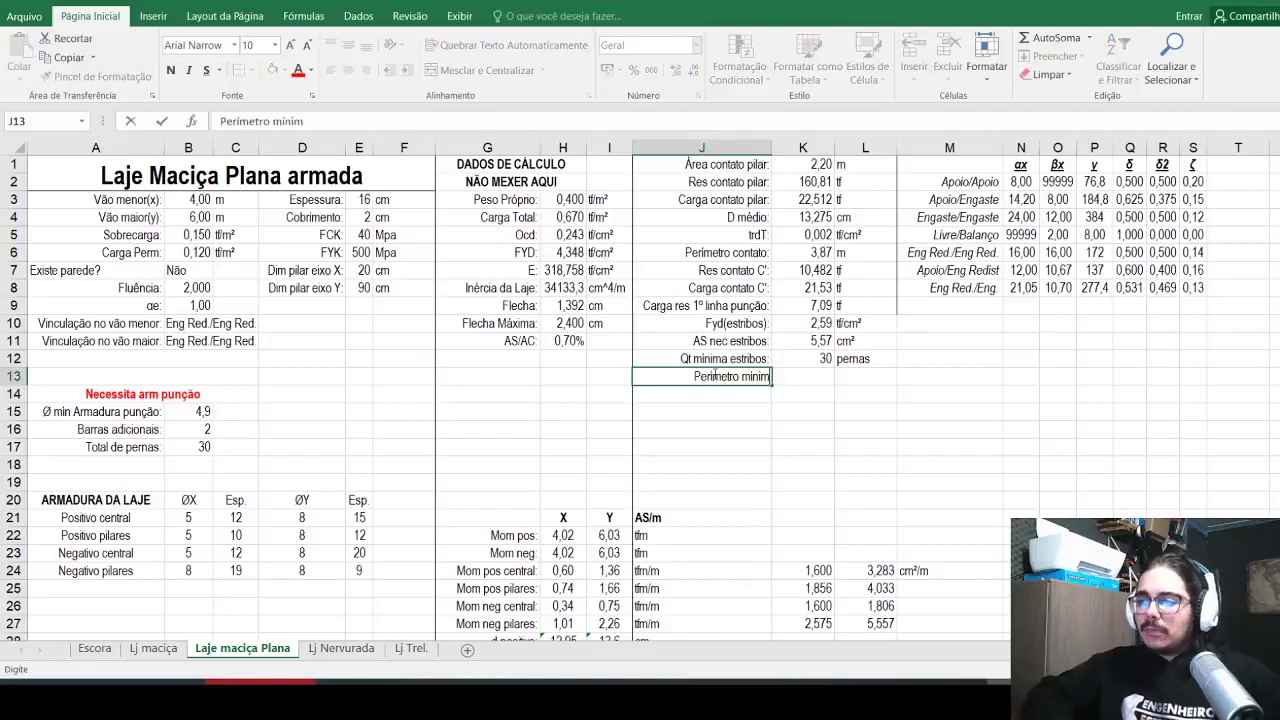
{"action": "type", "text": " sem"}
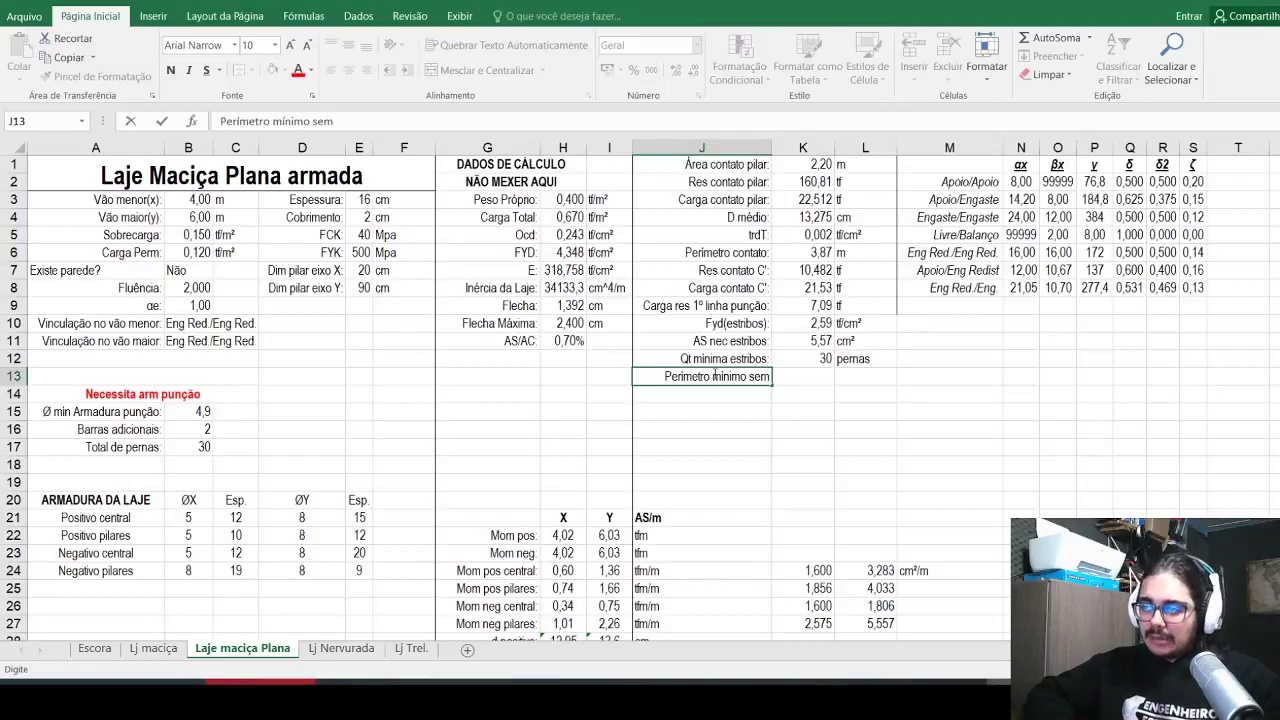
{"action": "key", "text": "BackSpace"}
{"action": "key", "text": "BackSpace"}
{"action": "key", "text": "BackSpace"}
{"action": "type", "text": "punção:"}
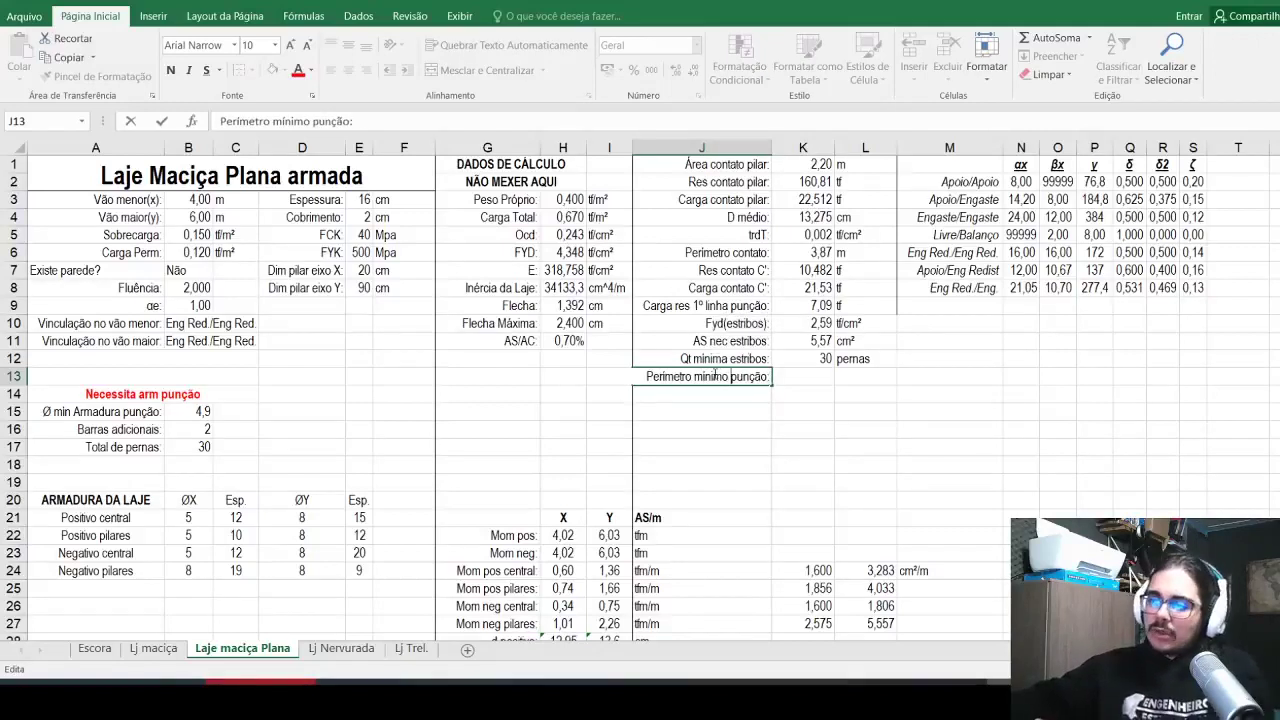
{"action": "key", "text": "Return"}
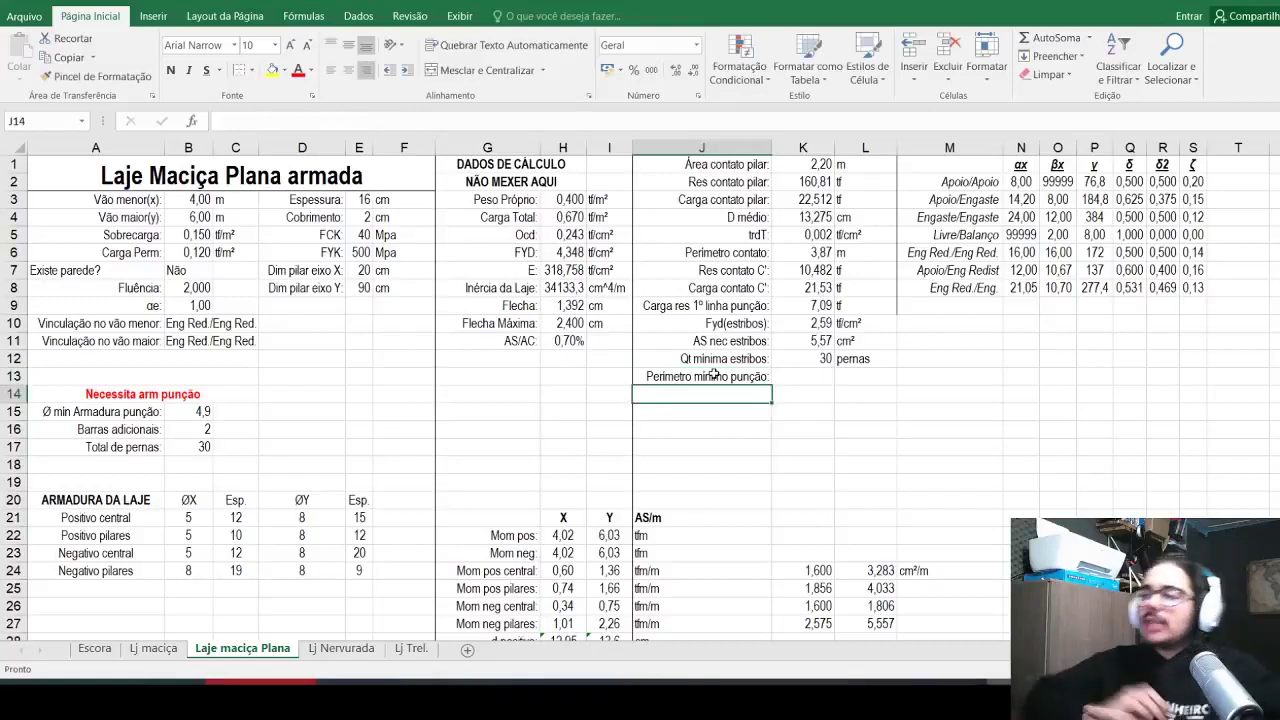
Step: Calculate the minimum punching perimeter in K13 with the formula =K8/K7*K6
{"action": "key", "text": "Right"}
{"action": "key", "text": "Up"}
{"action": "type", "text": "="}
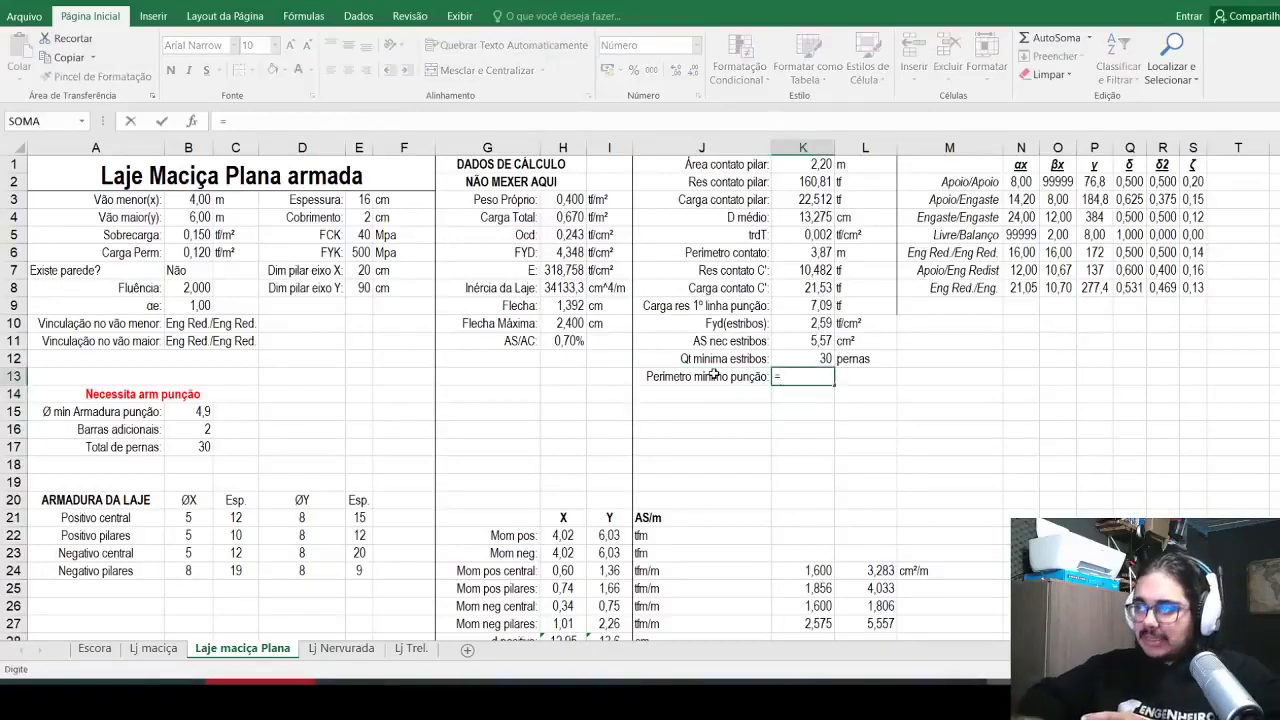
{"action": "left_click", "coordinate": [797, 271]}
{"action": "left_click", "coordinate": [791, 284]}
{"action": "type", "text": "/"}
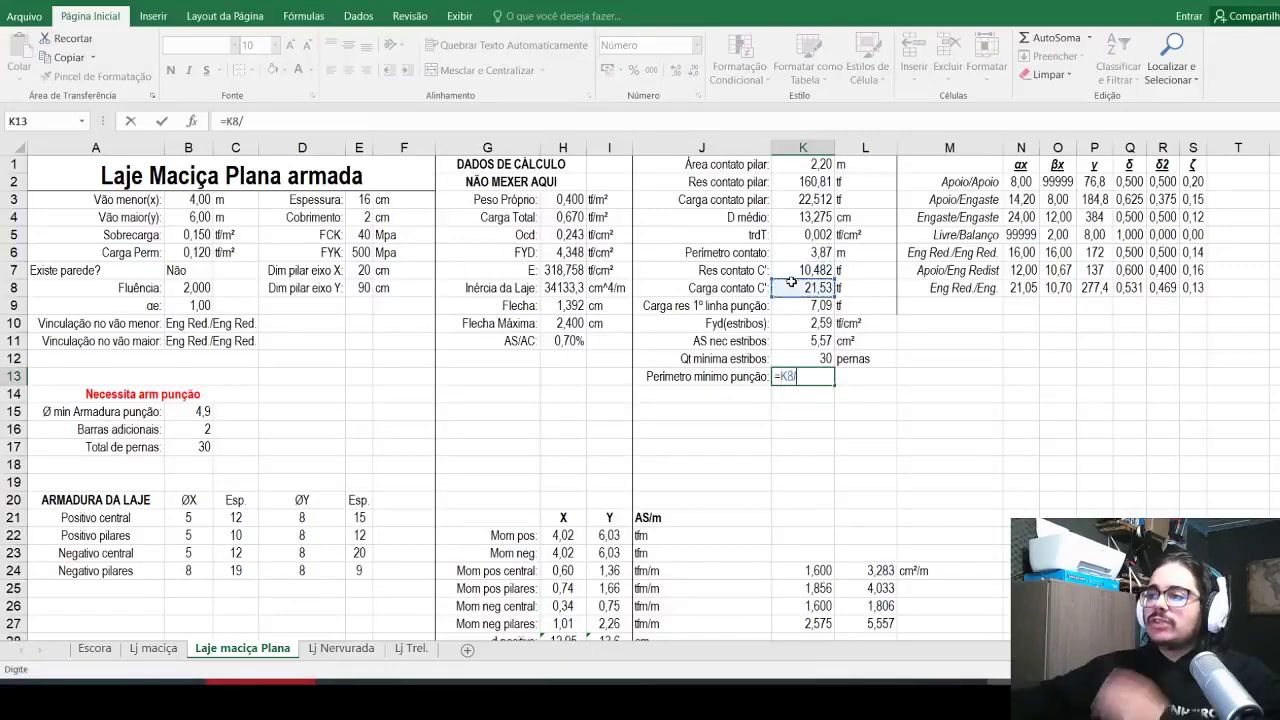
{"action": "left_click", "coordinate": [796, 270]}
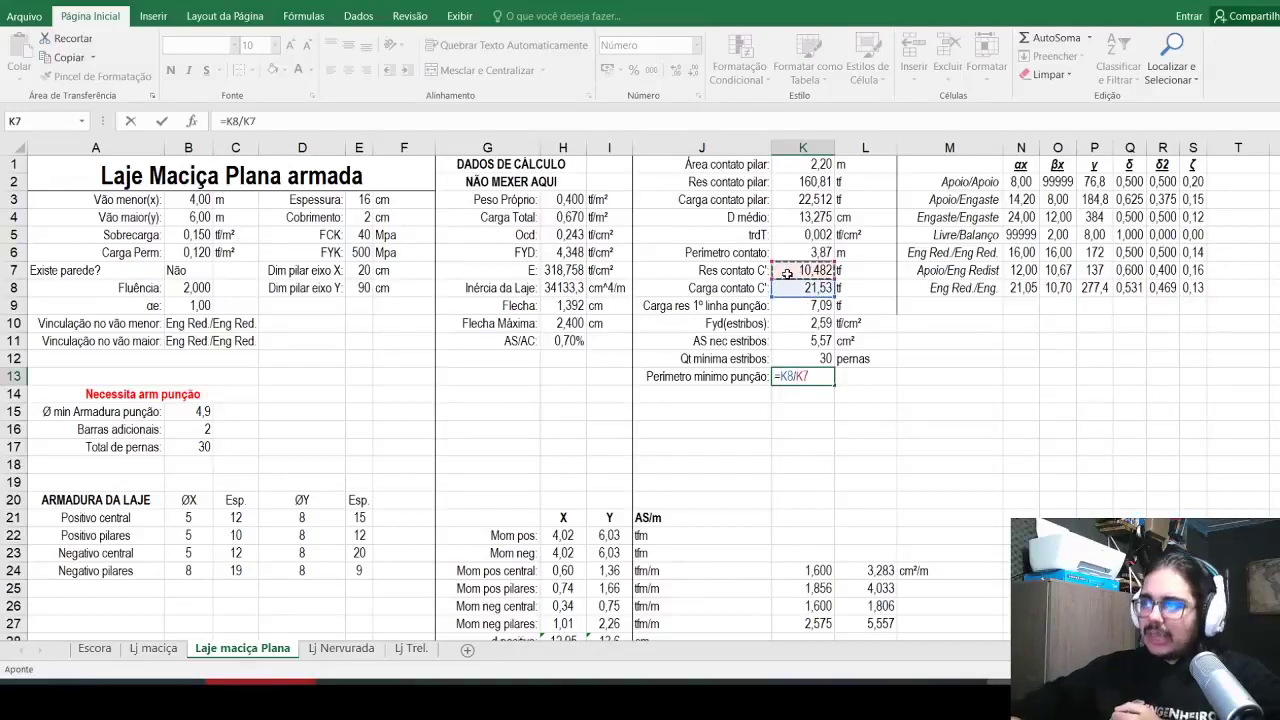
{"action": "type", "text": "*"}
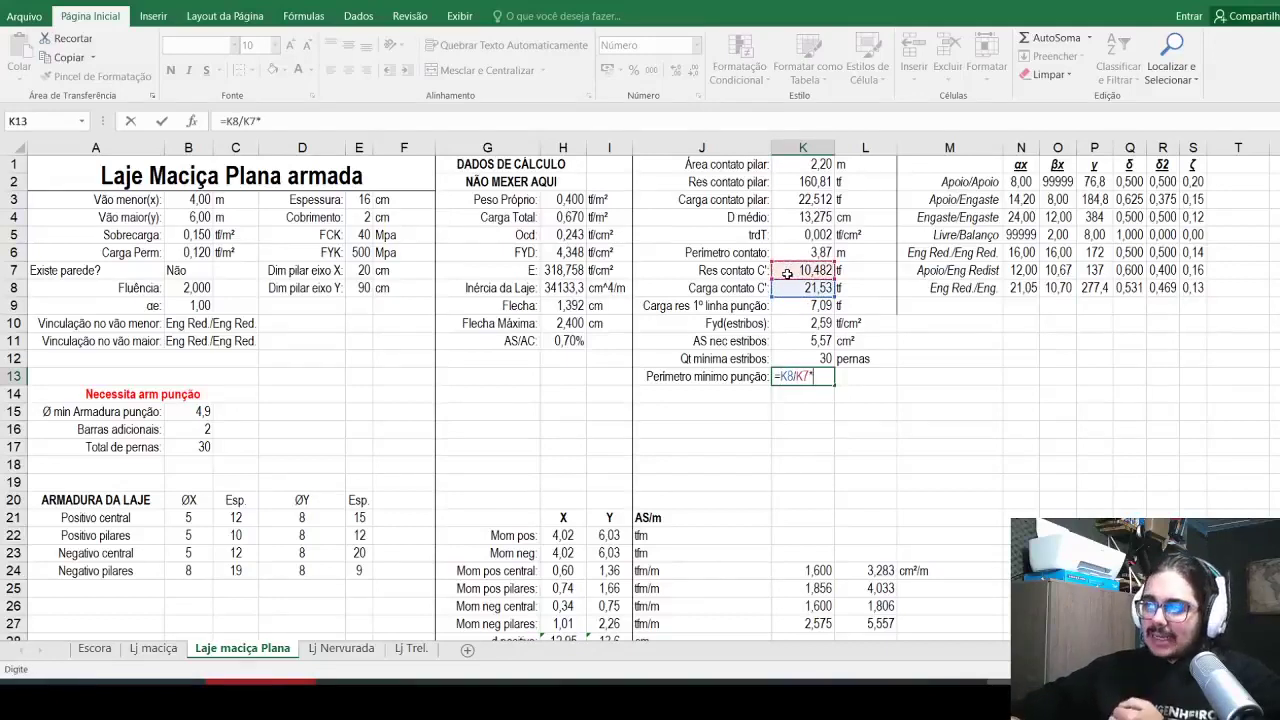
{"action": "left_click", "coordinate": [778, 257]}
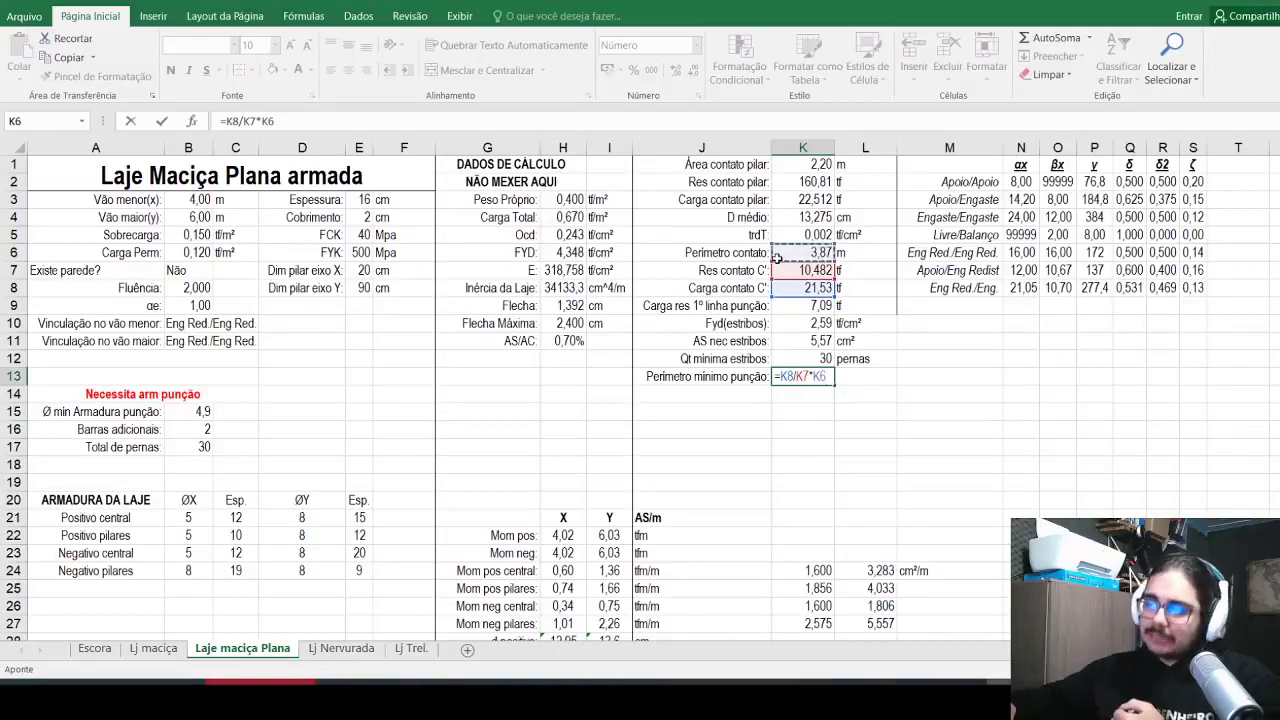
{"action": "key", "text": "Return"}
Step: Format the minimum punching perimeter in K13 to two decimal places and enter its unit "m" in L13
{"action": "key", "text": "Up"}
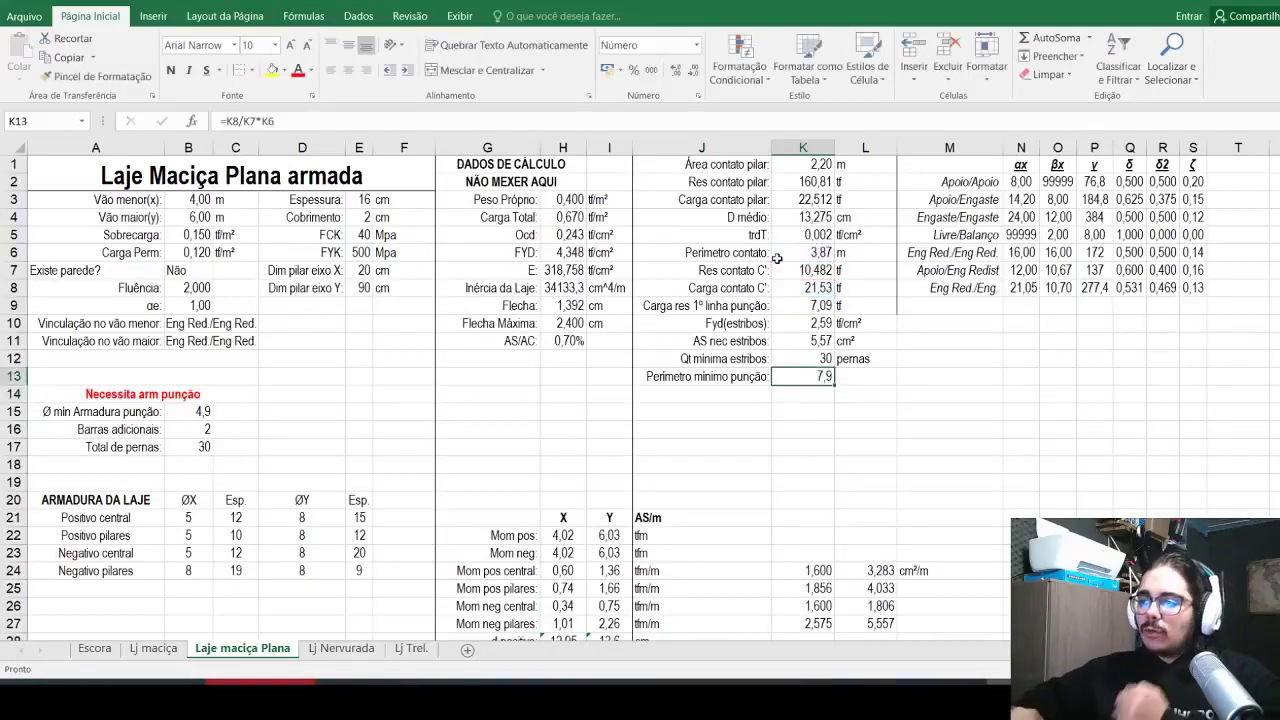
{"action": "left_click", "coordinate": [676, 70]}
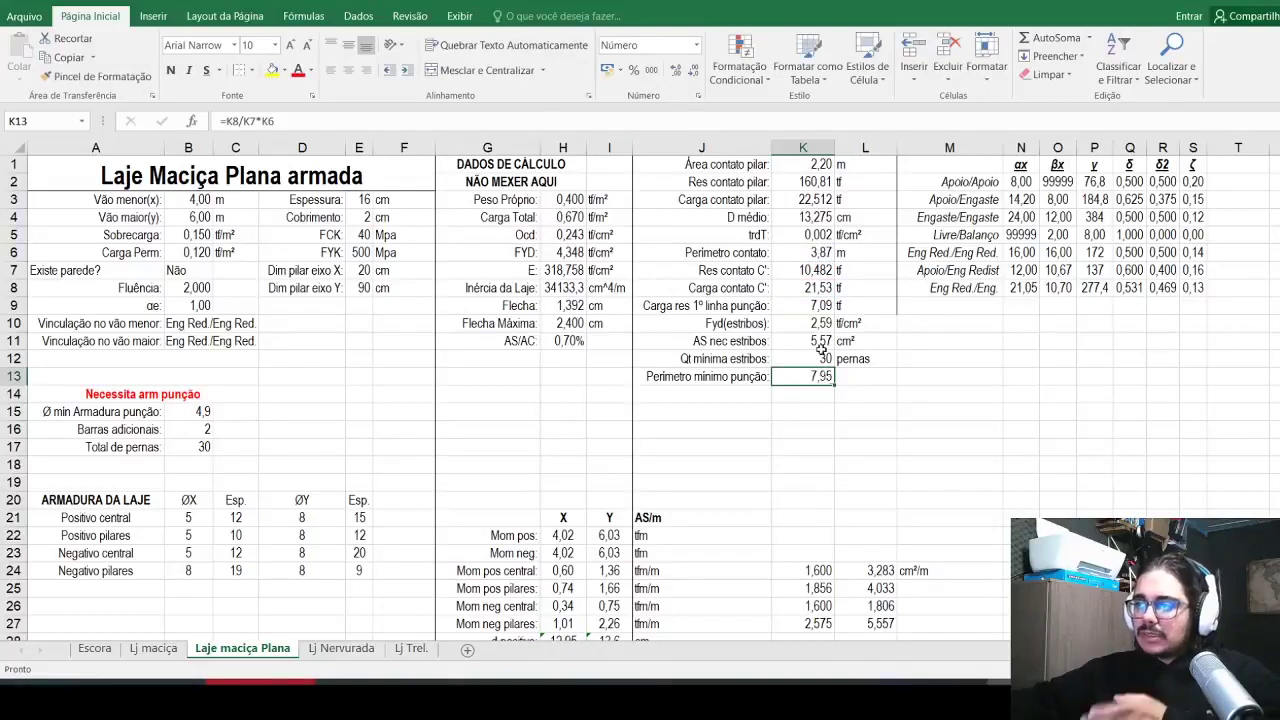
{"action": "left_click", "coordinate": [850, 374]}
{"action": "type", "text": "m"}
{"action": "key", "text": "Return"}
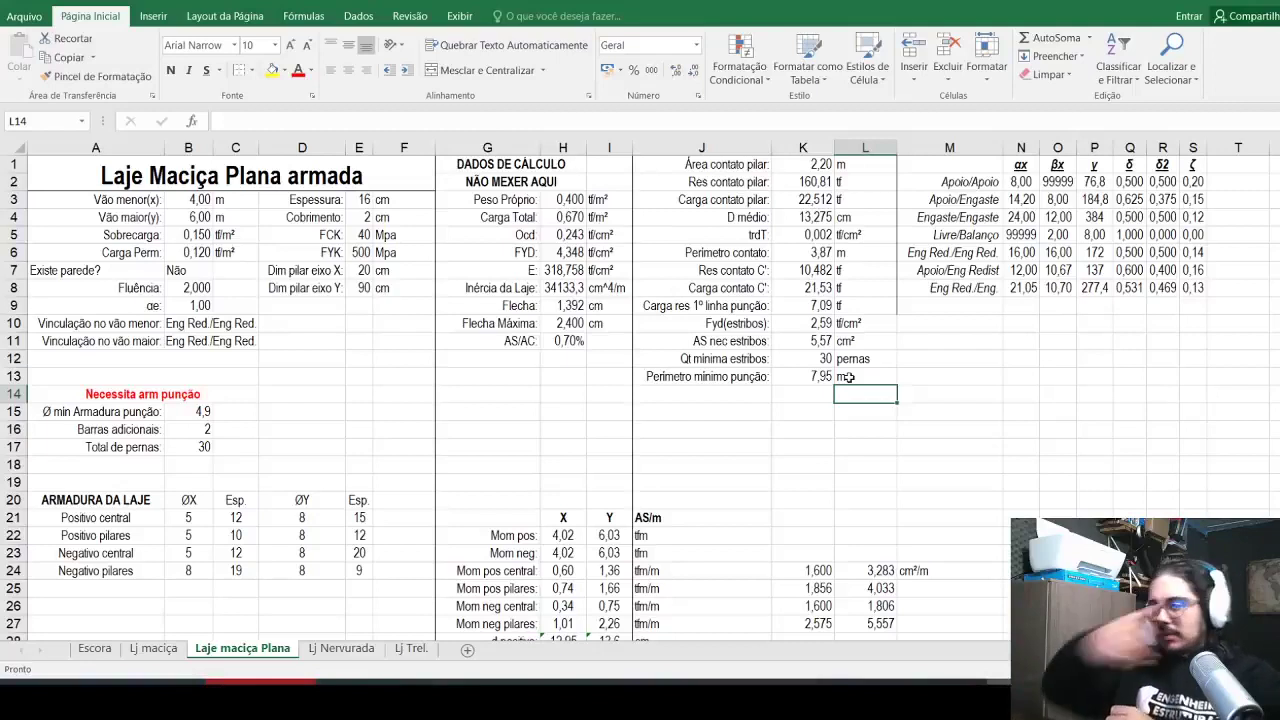
Step: Extend the minimum punching perimeter formula in K13 to =K8/K7*K6-2*K4*4/100
{"action": "key", "text": "Left"}
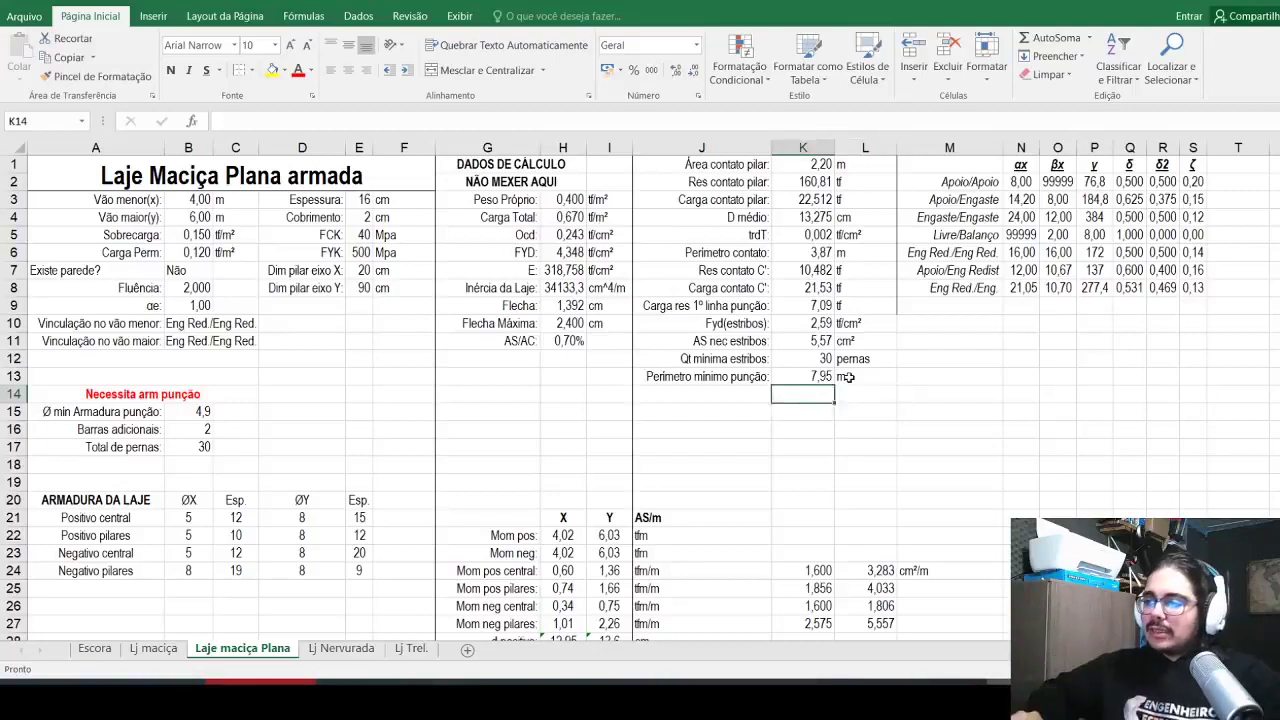
{"action": "key", "text": "Up"}
{"action": "key", "text": "F2"}
{"action": "type", "text": "*"}
{"action": "key", "text": "BackSpace"}
{"action": "type", "text": "-2*"}
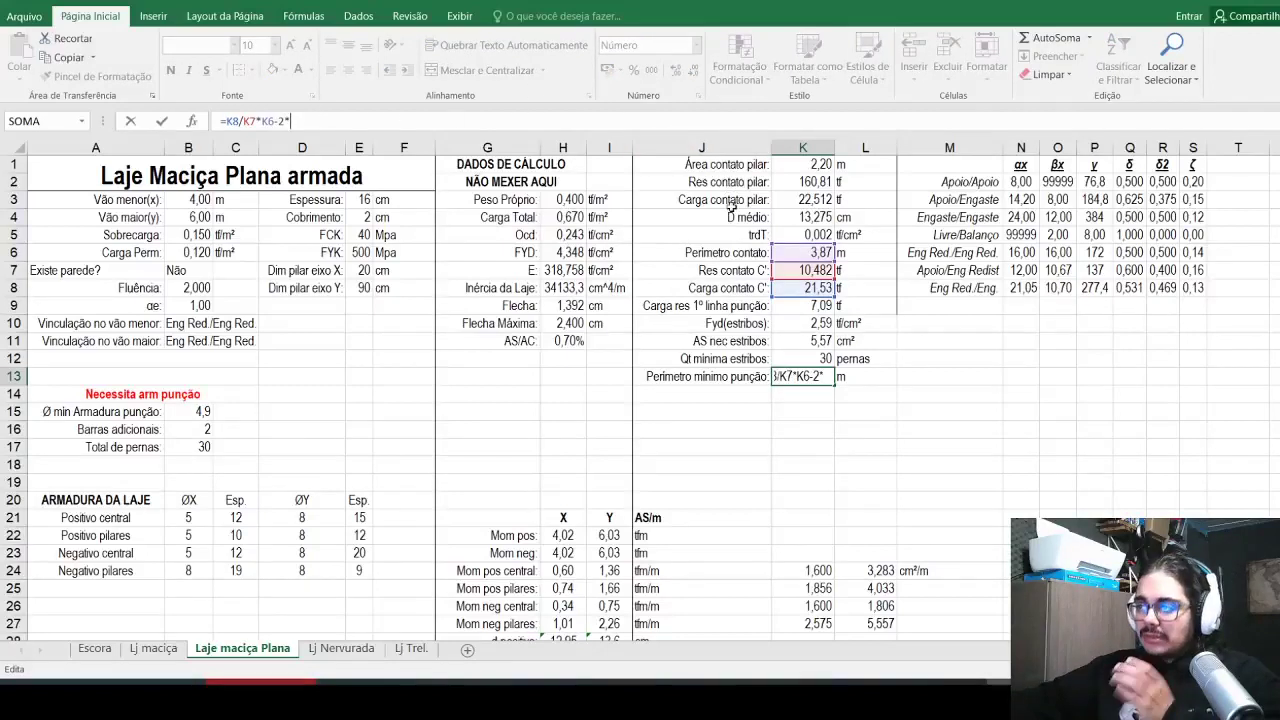
{"action": "left_click", "coordinate": [818, 218]}
{"action": "type", "text": "*4/100"}
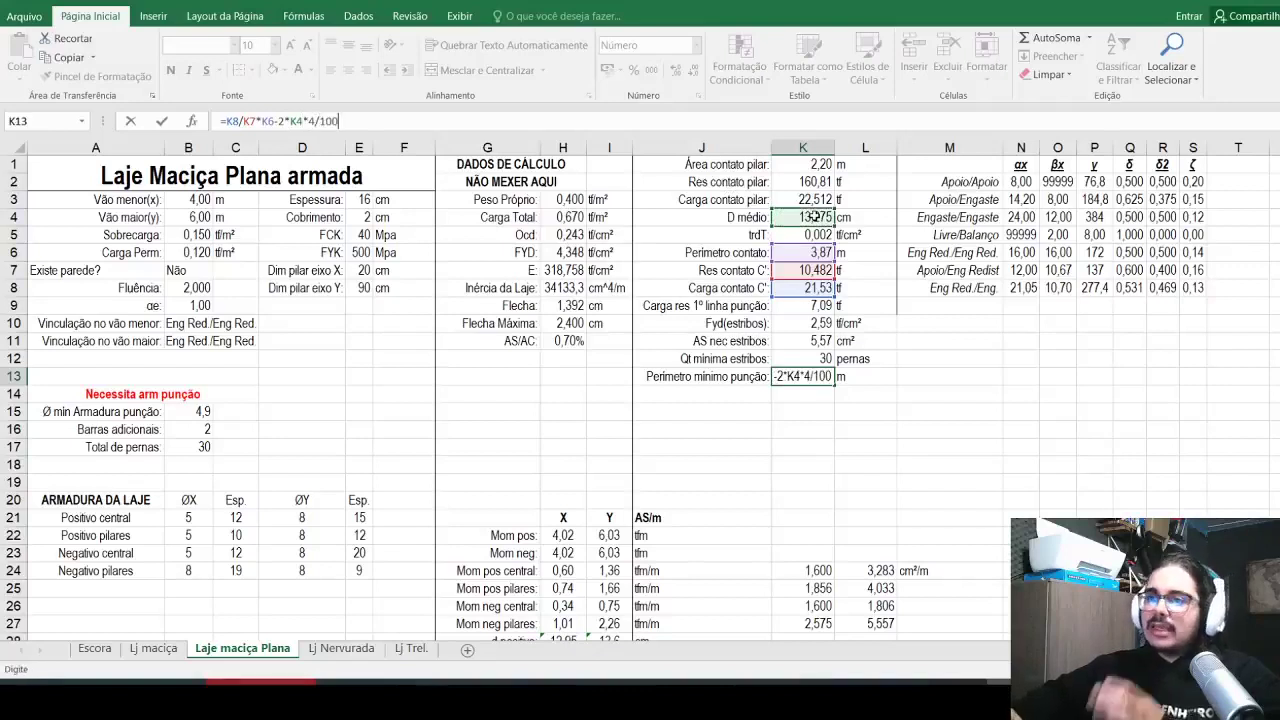
{"action": "key", "text": "Return"}
{"action": "key", "text": "Up"}
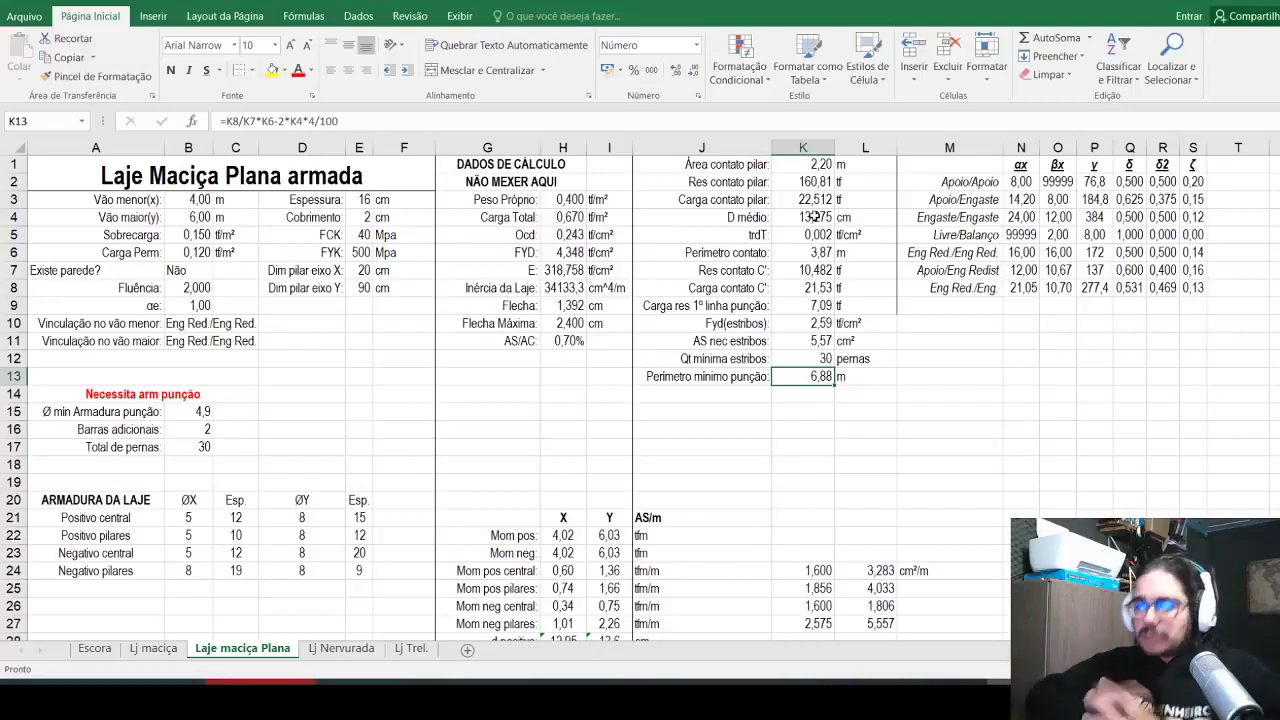
{"action": "key", "text": "Left"}
{"action": "key", "text": "Down"}
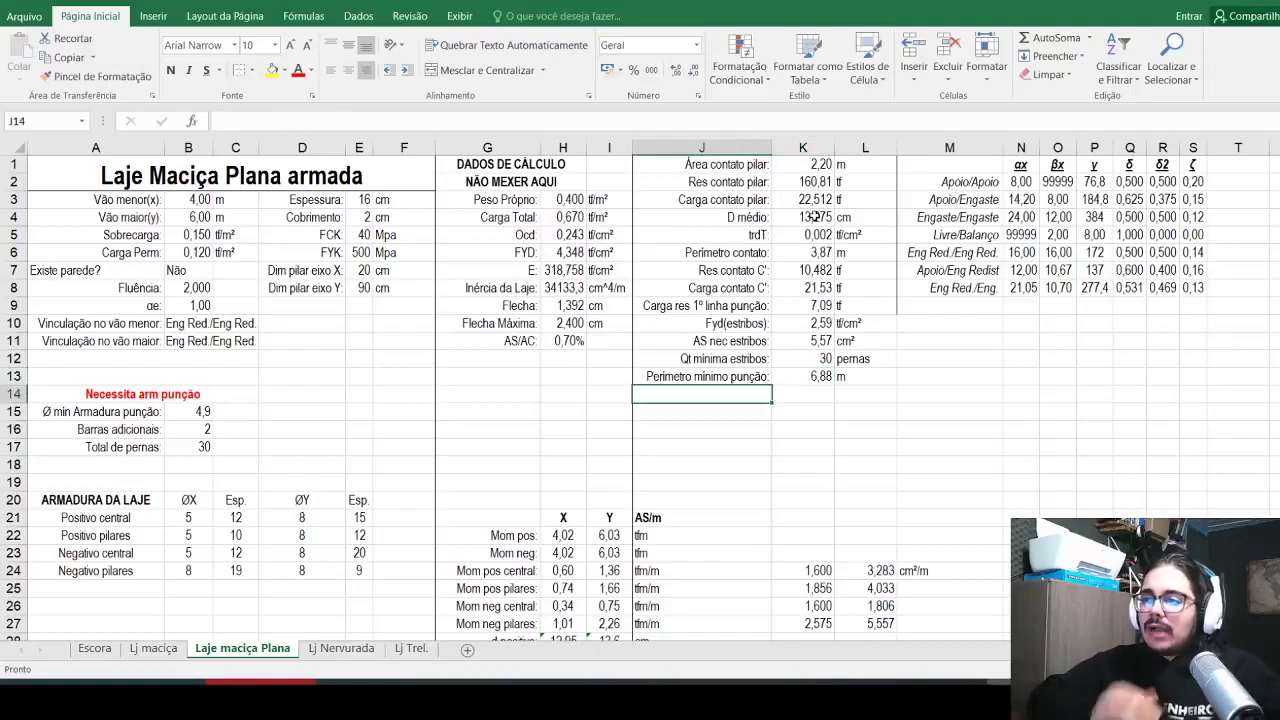
{"action": "type", "text": "Á"}
{"action": "key", "text": "Escape"}
{"action": "type", "text": "La"}
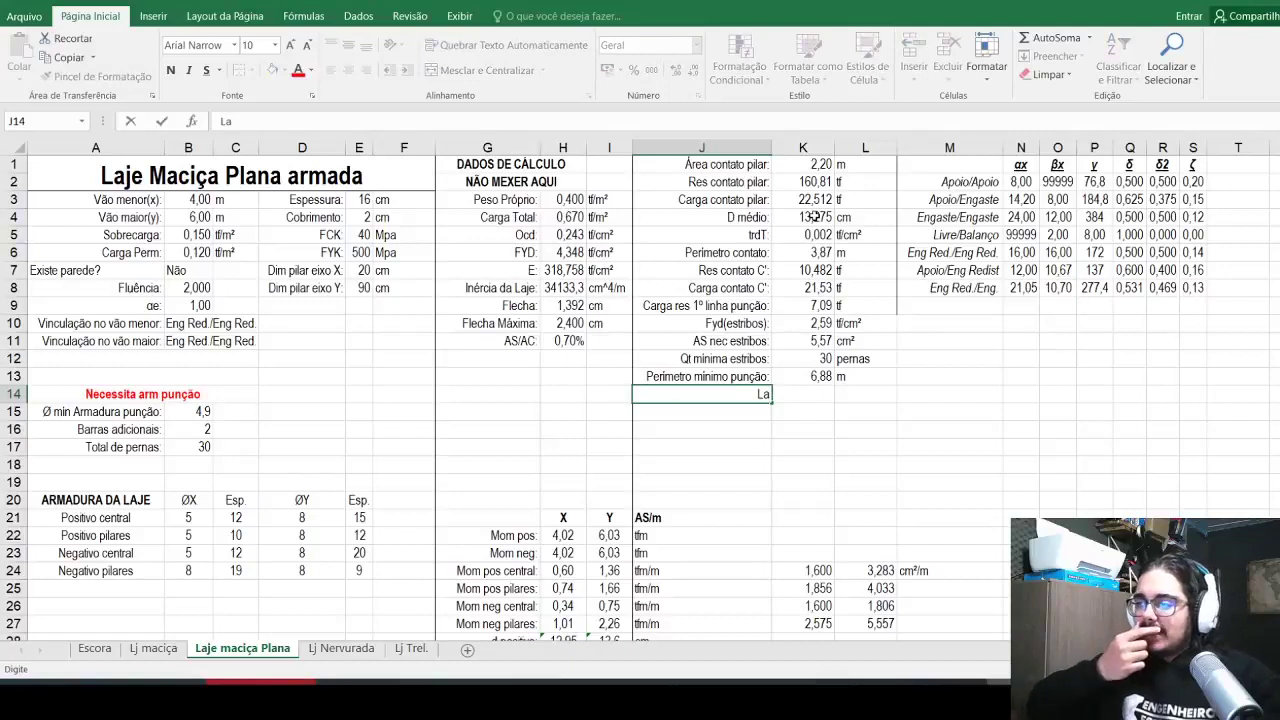
{"action": "key", "text": "Escape"}
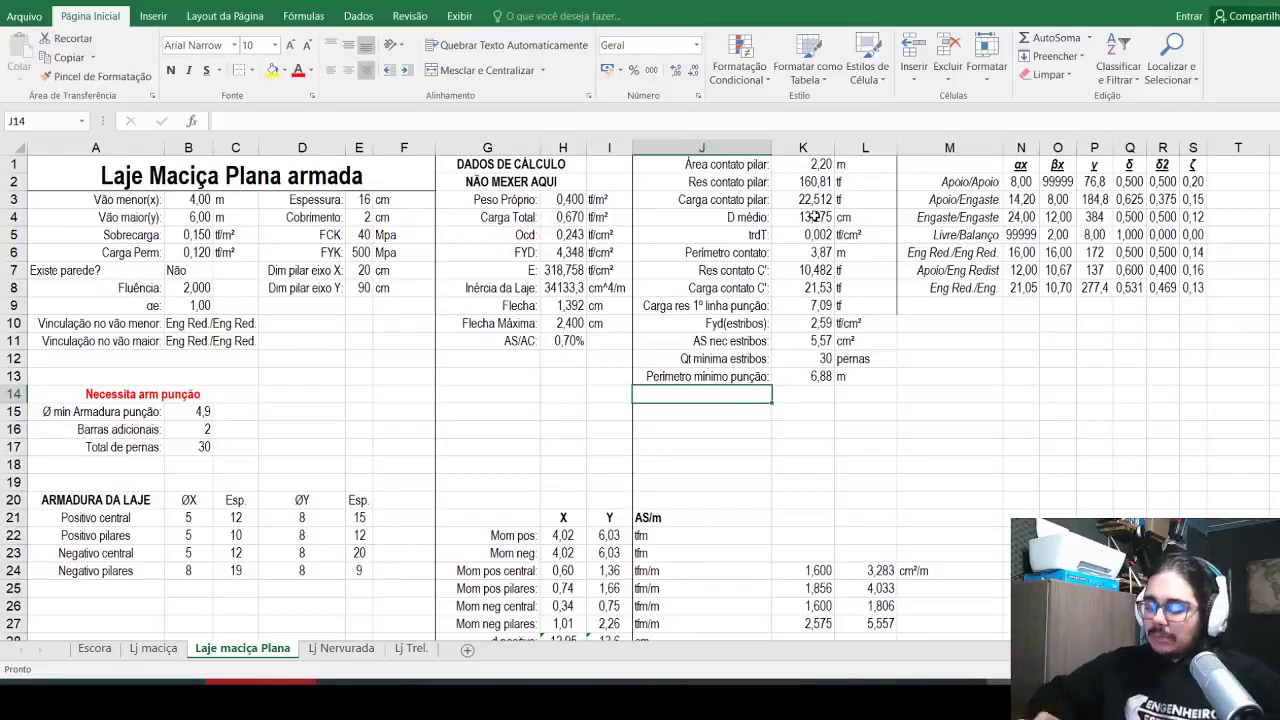
Step: Label J14 "Diferença perímetro:" and calculate the difference in K14 with =K13-K1
{"action": "key", "text": "BackSpace"}
{"action": "type", "text": "Diferença perimetro:"}
{"action": "key", "text": "Tab"}
{"action": "type", "text": "="}
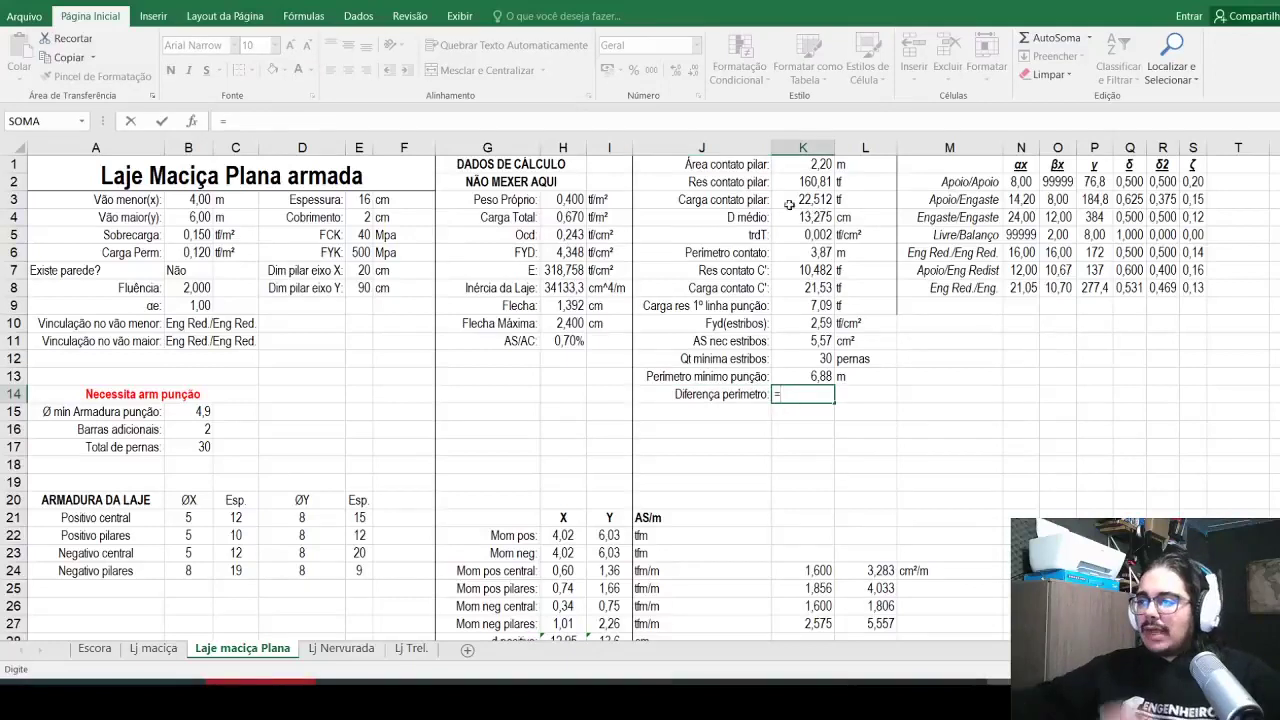
{"action": "left_click", "coordinate": [794, 381]}
{"action": "type", "text": "-"}
{"action": "left_click", "coordinate": [801, 162]}
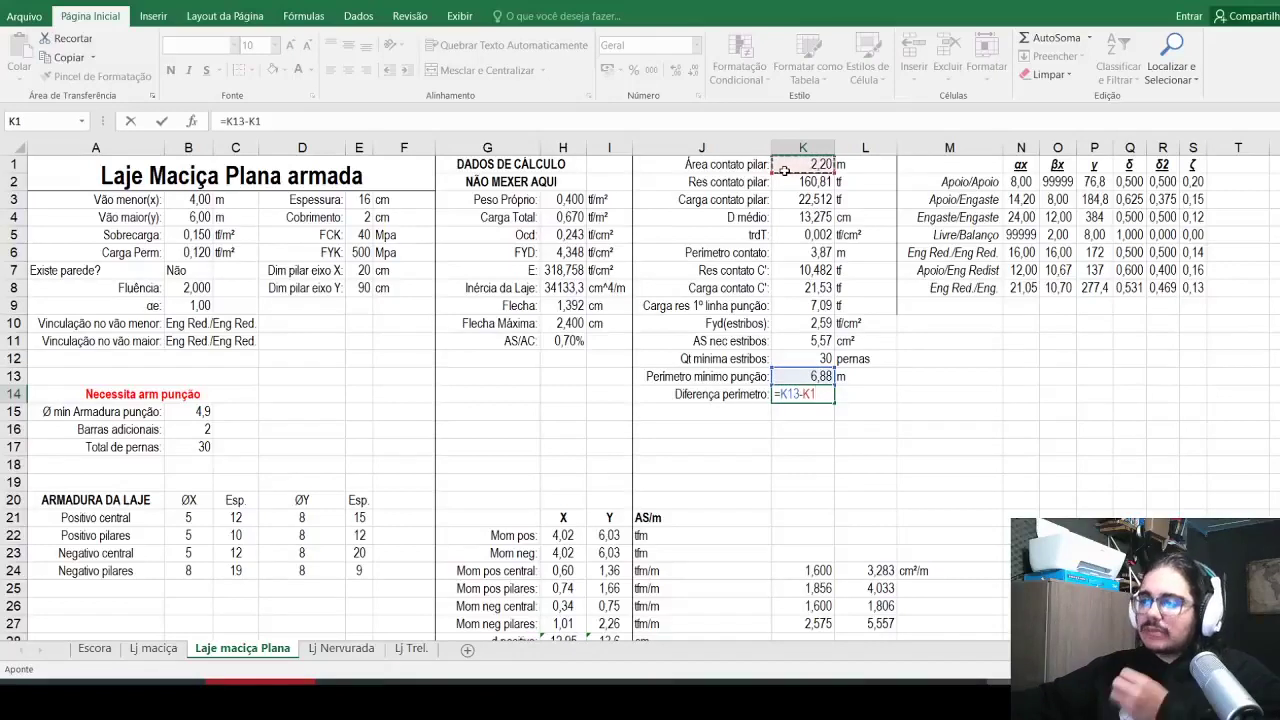
{"action": "key", "text": "Return"}
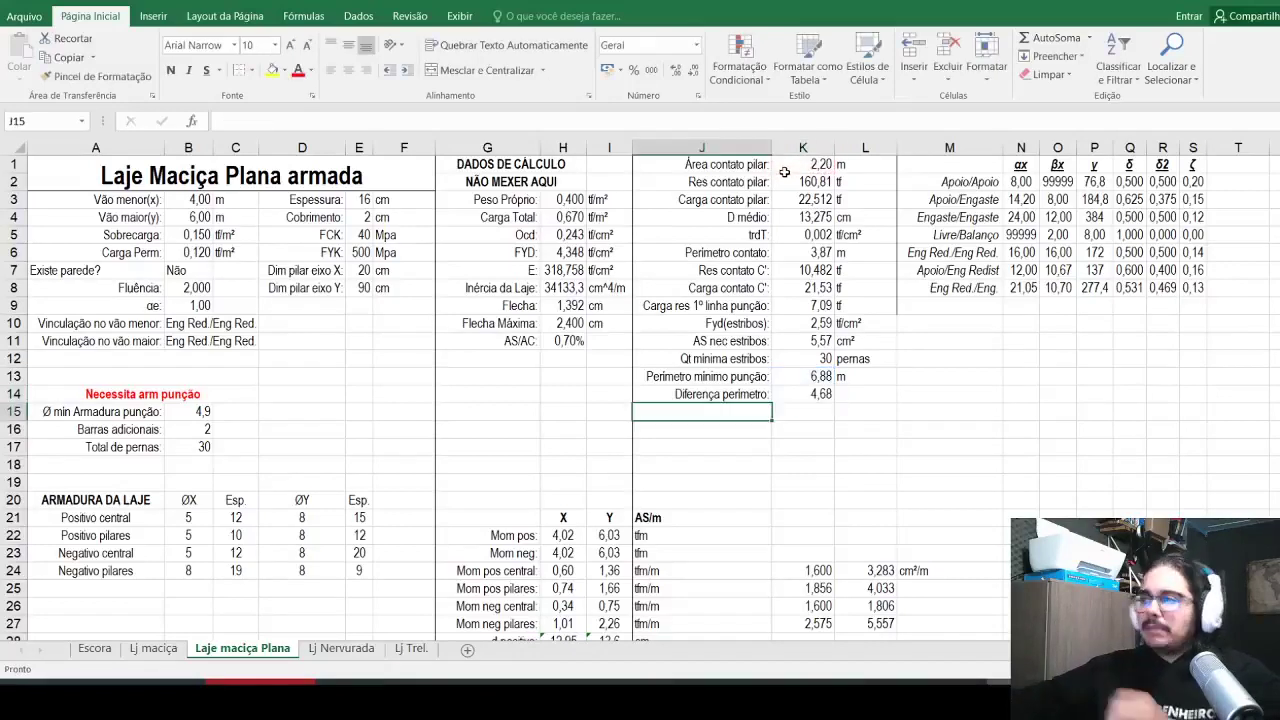
Step: Rename the J1 label to "Perímetro contato pilar:"
{"action": "left_click", "coordinate": [689, 166]}
{"action": "left_click", "coordinate": [222, 120]}
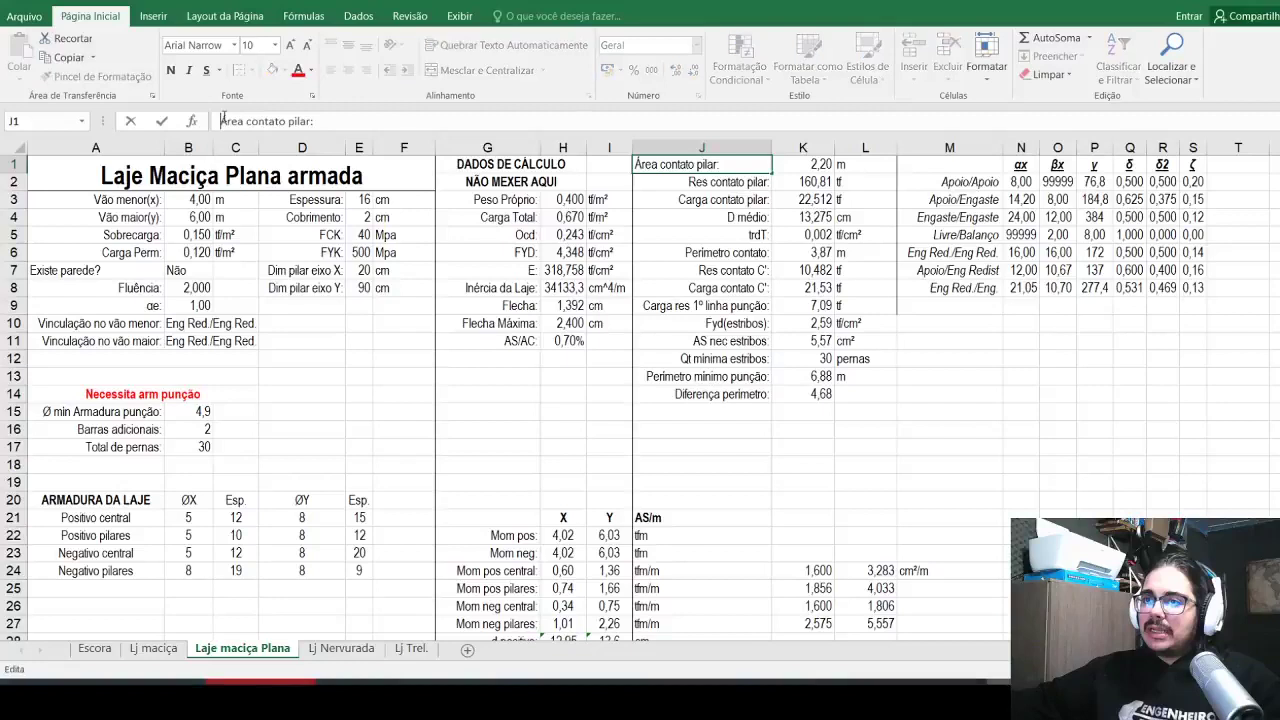
{"action": "key", "text": "Delete"}
{"action": "key", "text": "Delete"}
{"action": "key", "text": "Delete"}
{"action": "key", "text": "Delete"}
{"action": "type", "text": "Perimetro"}
{"action": "key", "text": "Return"}
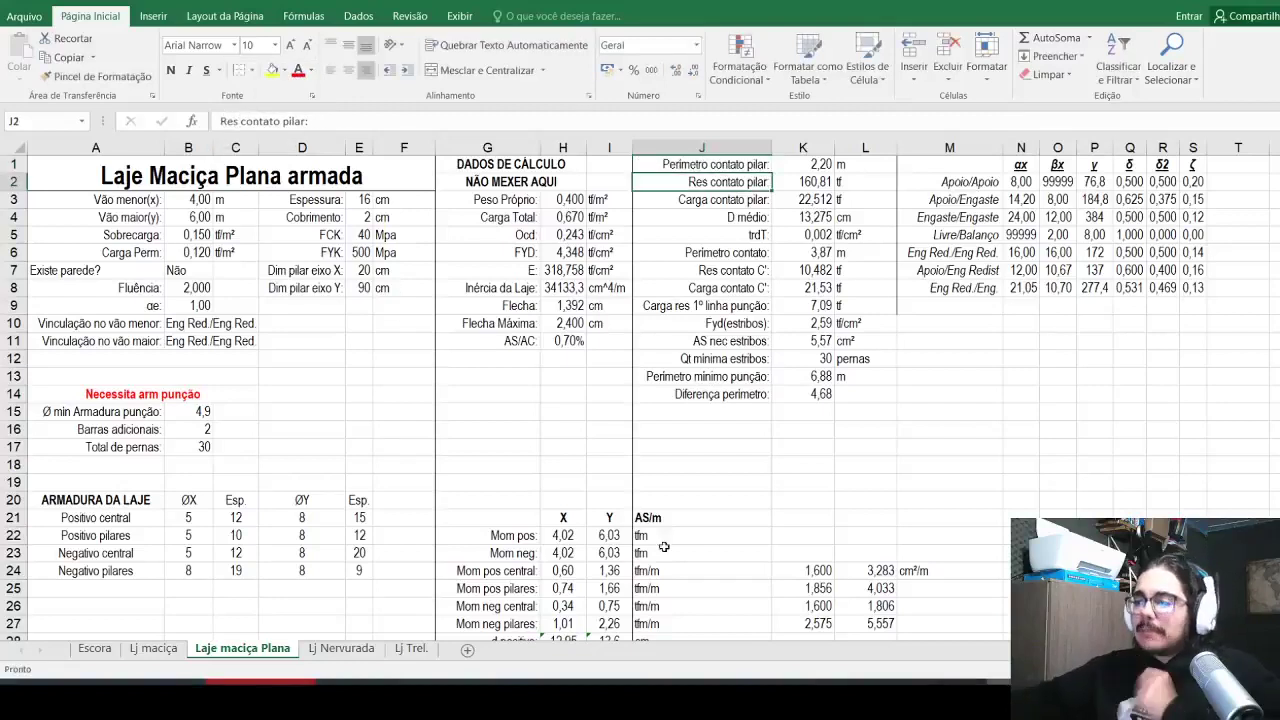
Step: Enter the unit "m" in L14 beside the perimeter difference
{"action": "left_click", "coordinate": [830, 398]}
{"action": "left_click", "coordinate": [851, 394]}
{"action": "type", "text": "m"}
{"action": "key", "text": "Return"}
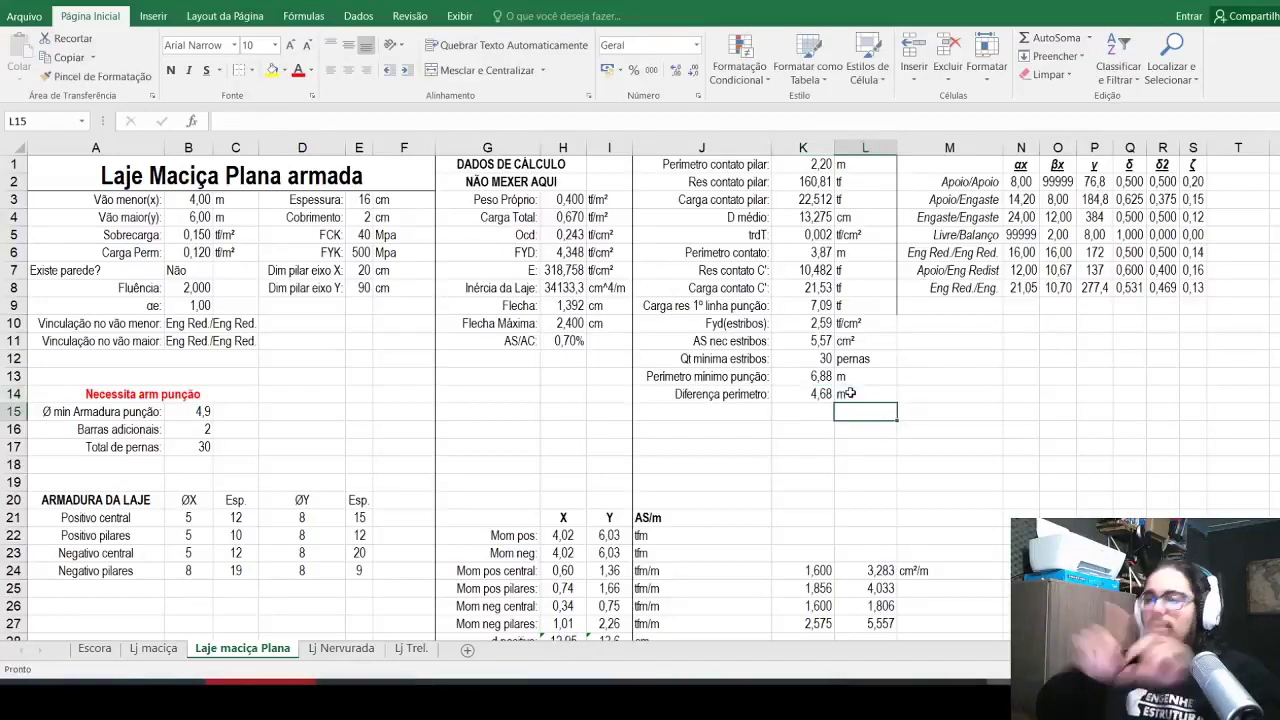
Step: Rename the J14 label to "Comprimento estribos:"
{"action": "key", "text": "Up"}
{"action": "key", "text": "Left"}
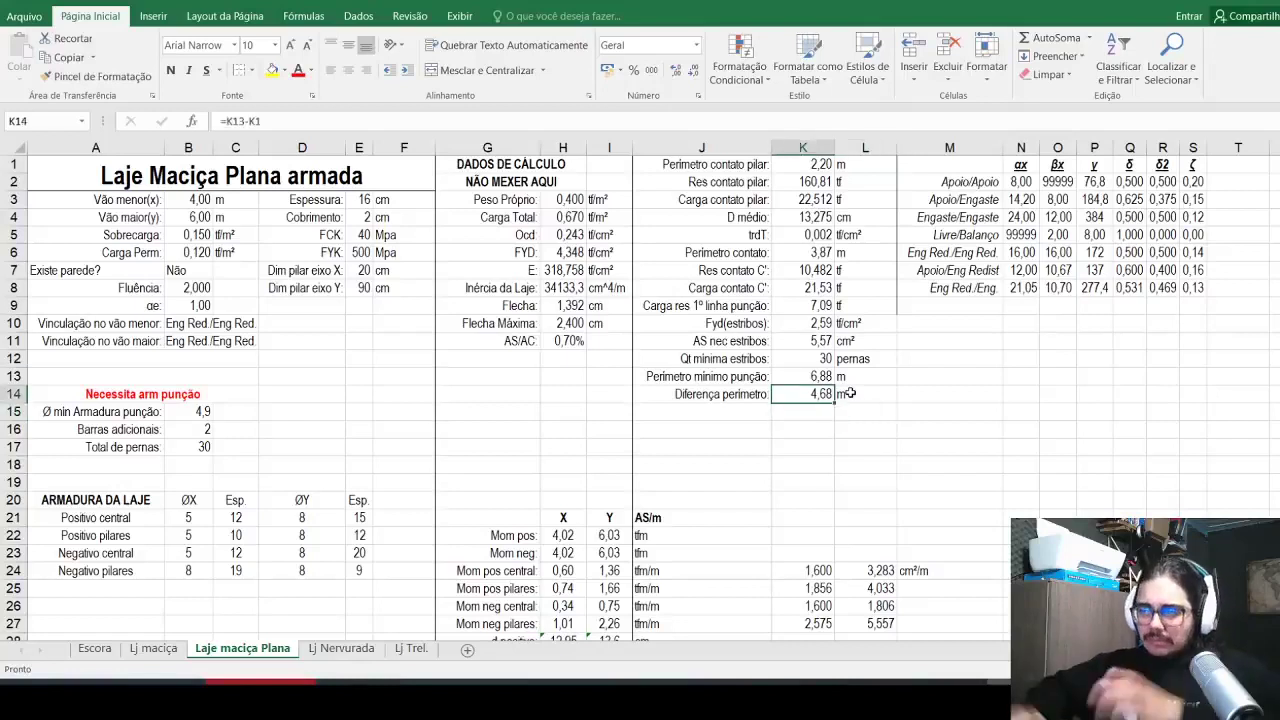
{"action": "left_click", "coordinate": [230, 121]}
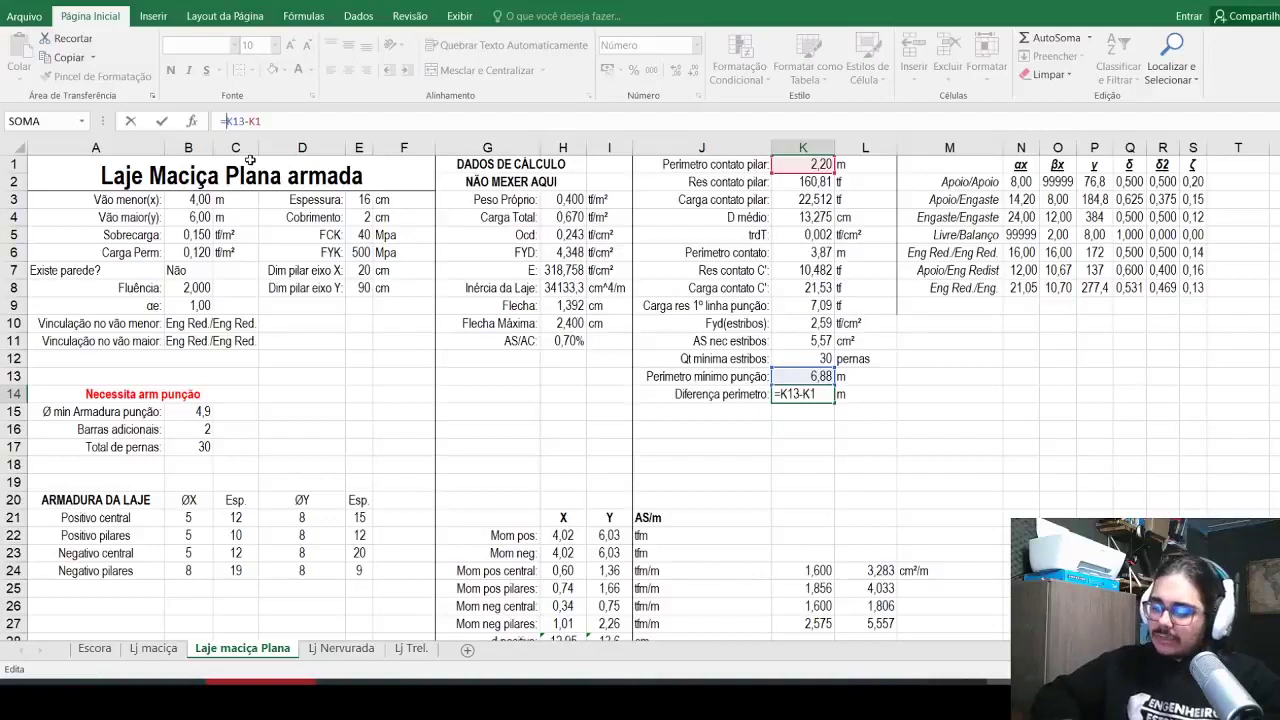
{"action": "key", "text": "Escape"}
{"action": "key", "text": "Left"}
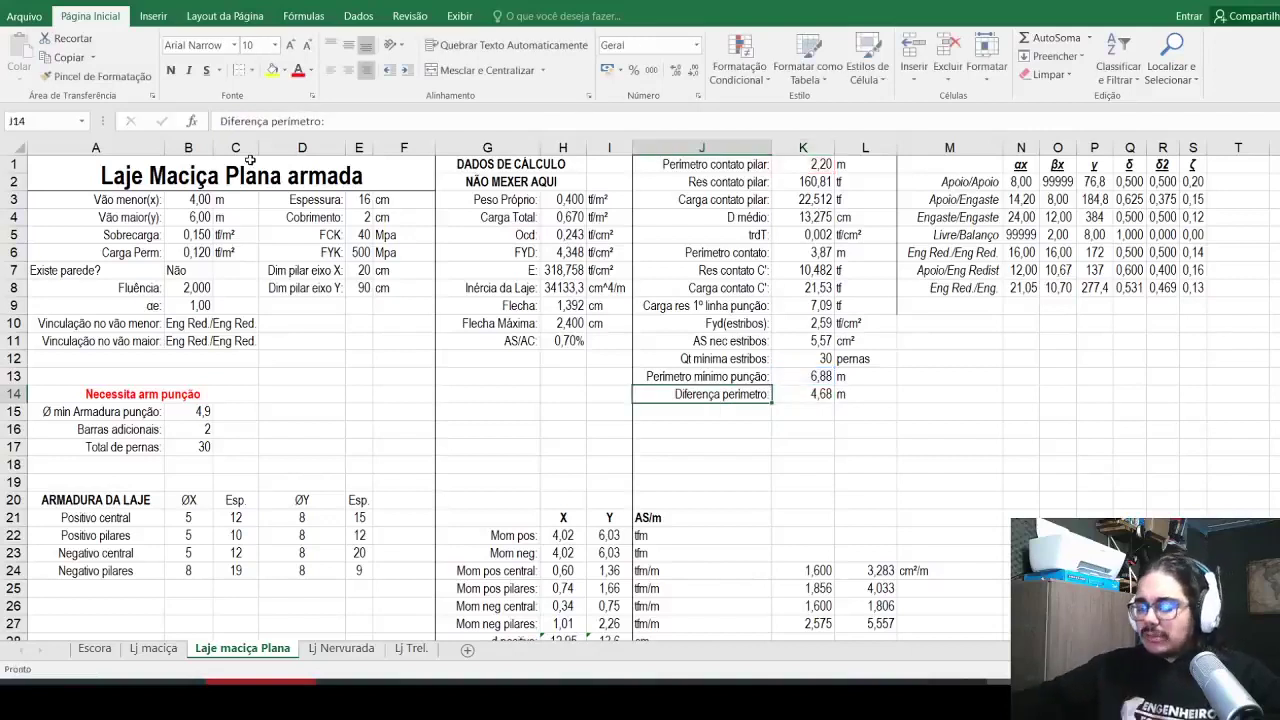
{"action": "type", "text": "Comp"}
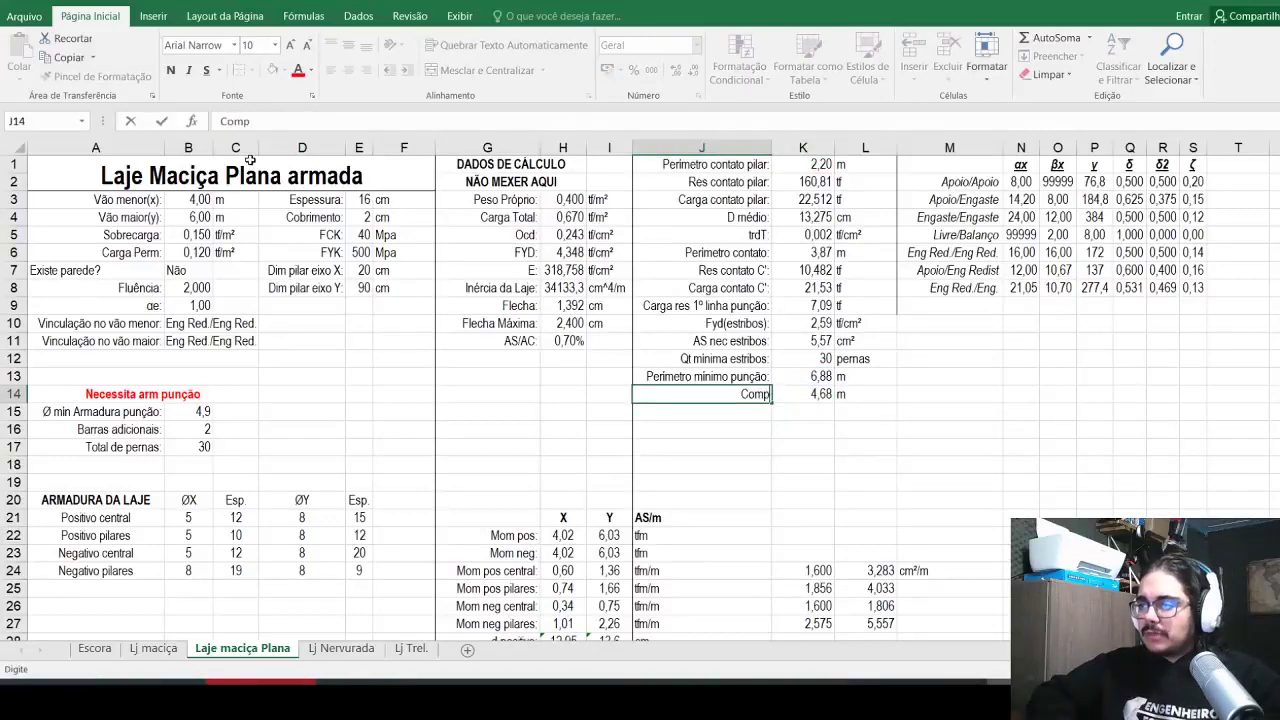
{"action": "type", "text": "rimento estribos"}
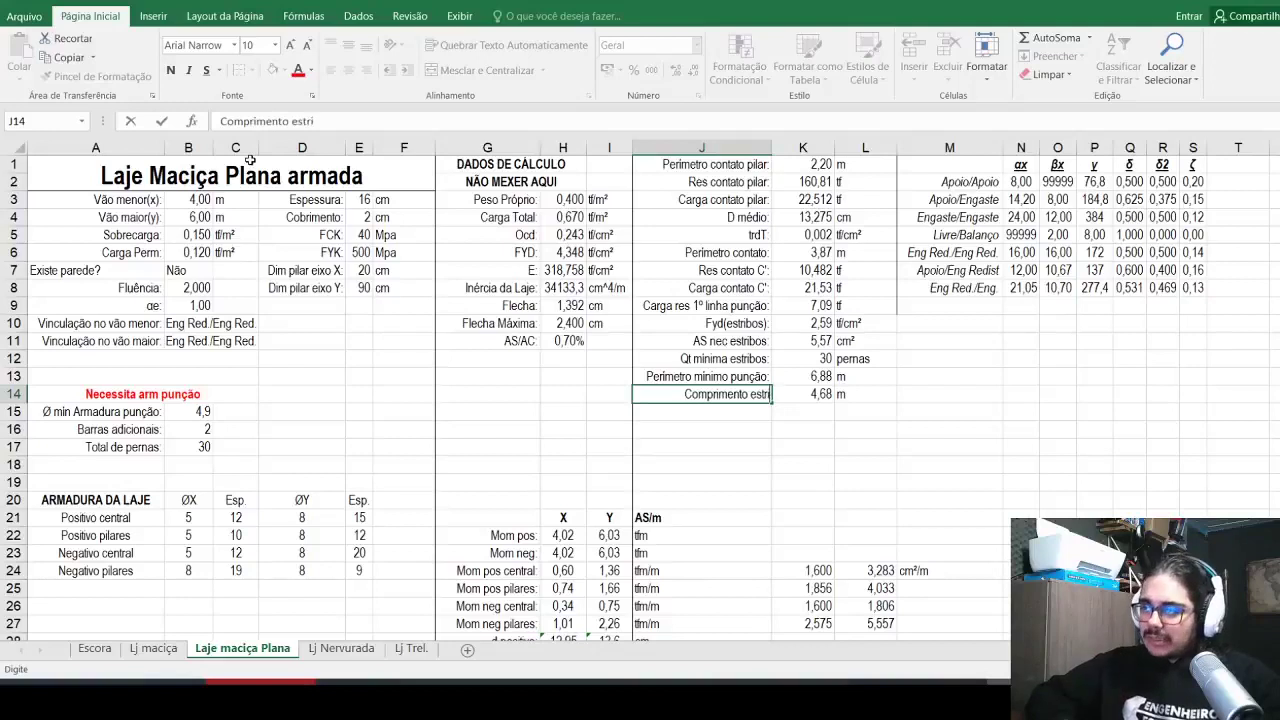
{"action": "key", "text": "Right"}
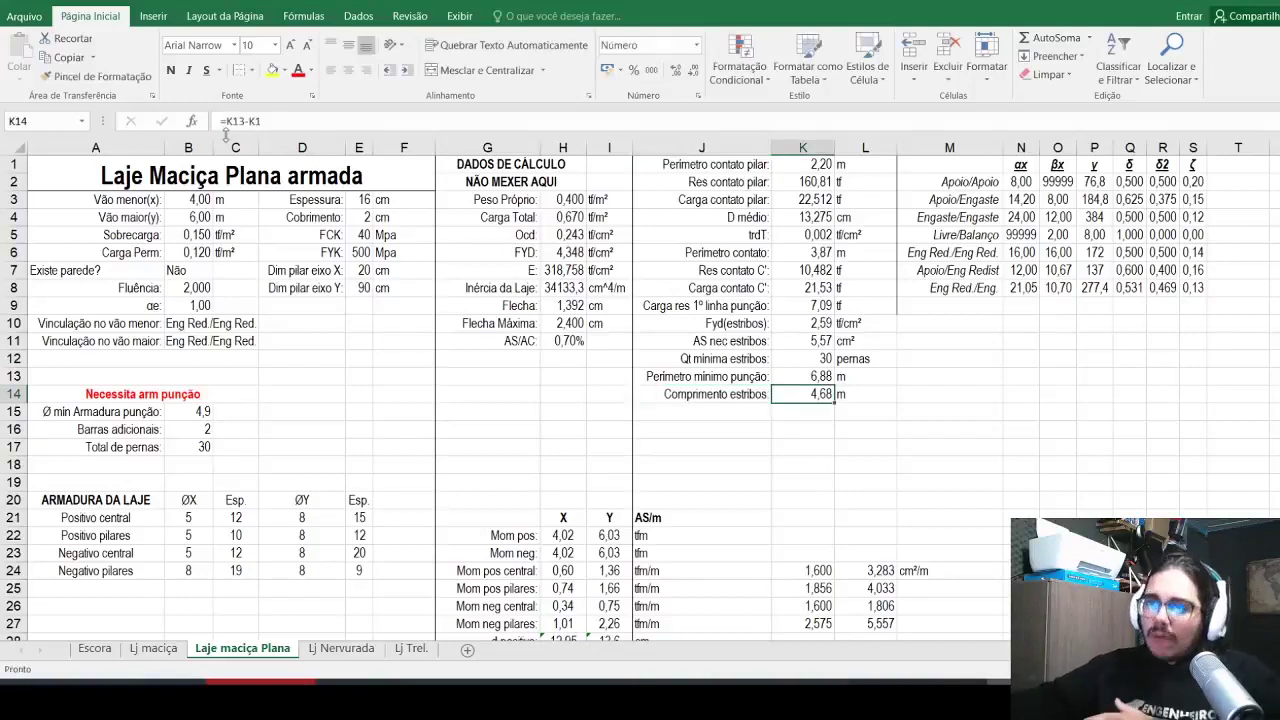
Step: Divide the perimeter difference in K14 by four, making the formula =(K13-K1)/4
{"action": "key", "text": "F2"}
{"action": "type", "text": "("}
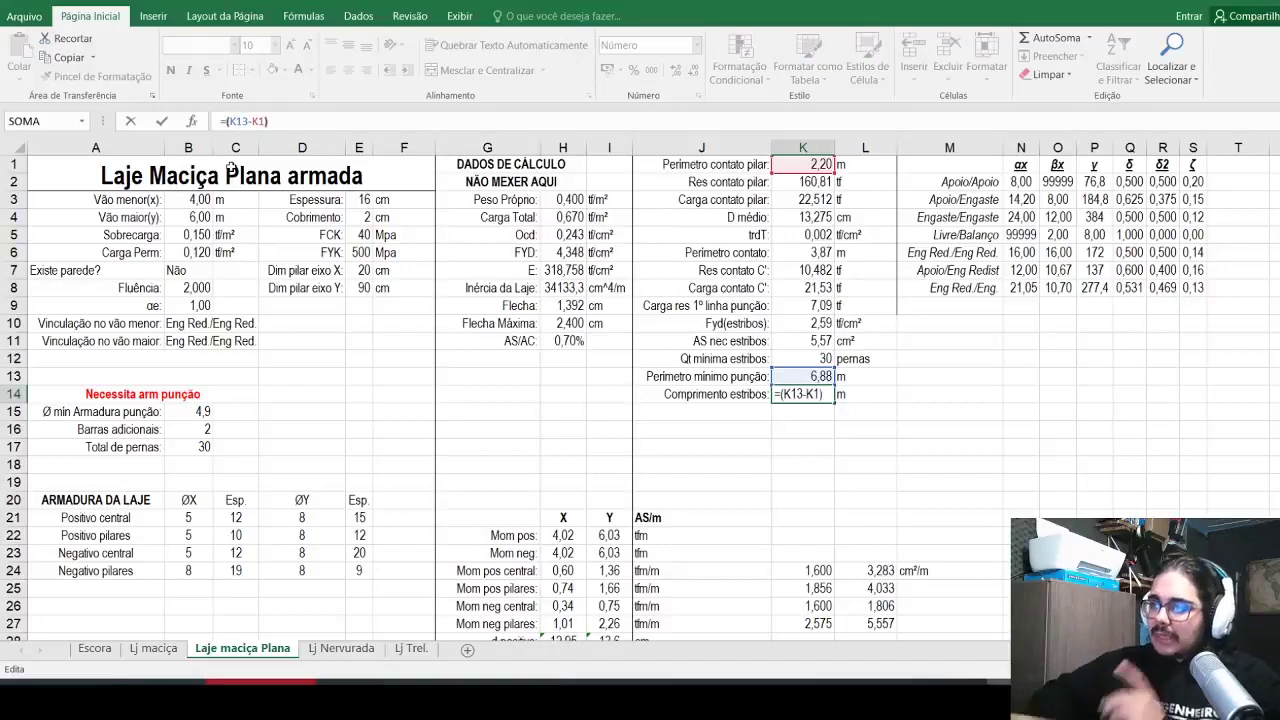
{"action": "type", "text": "/4"}
{"action": "key", "text": "Return"}
{"action": "key", "text": "Up"}
{"action": "key", "text": "Left"}
{"action": "key", "text": "Right"}
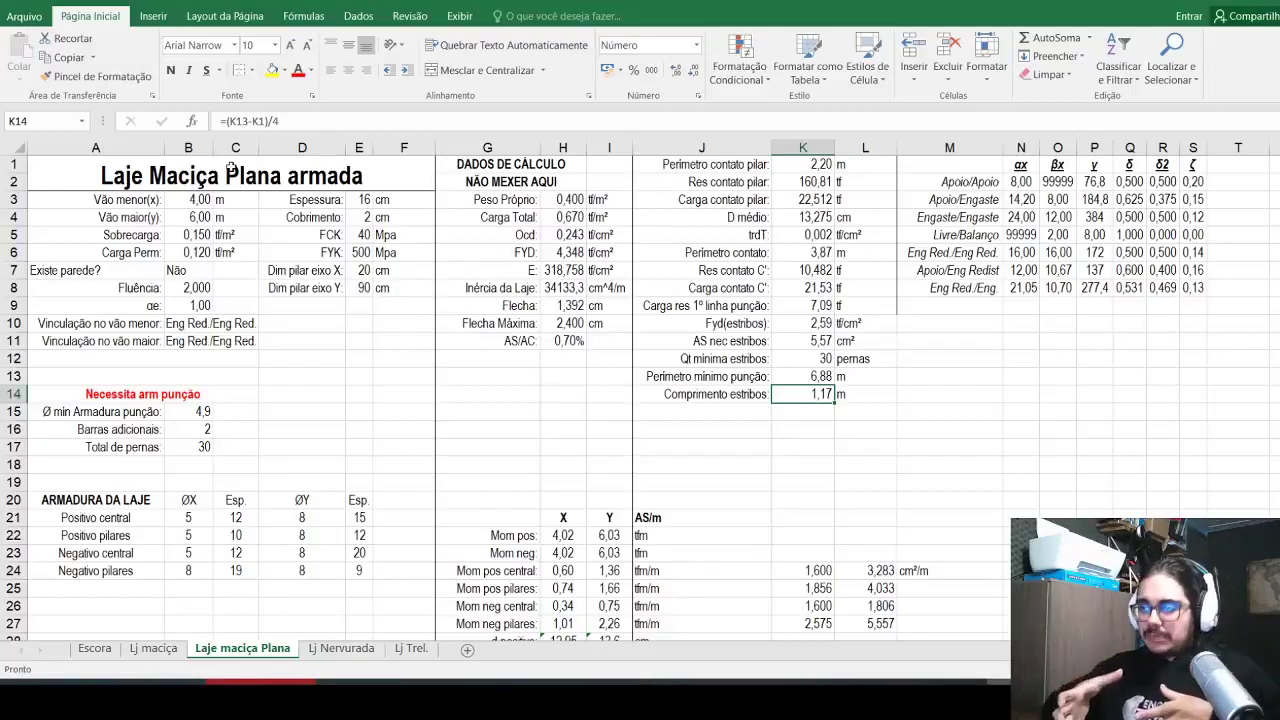
Step: Add the label "Redução cortante %:" in J15 and align it right
{"action": "key", "text": "Down"}
{"action": "key", "text": "Left"}
{"action": "type", "text": "Redu"}
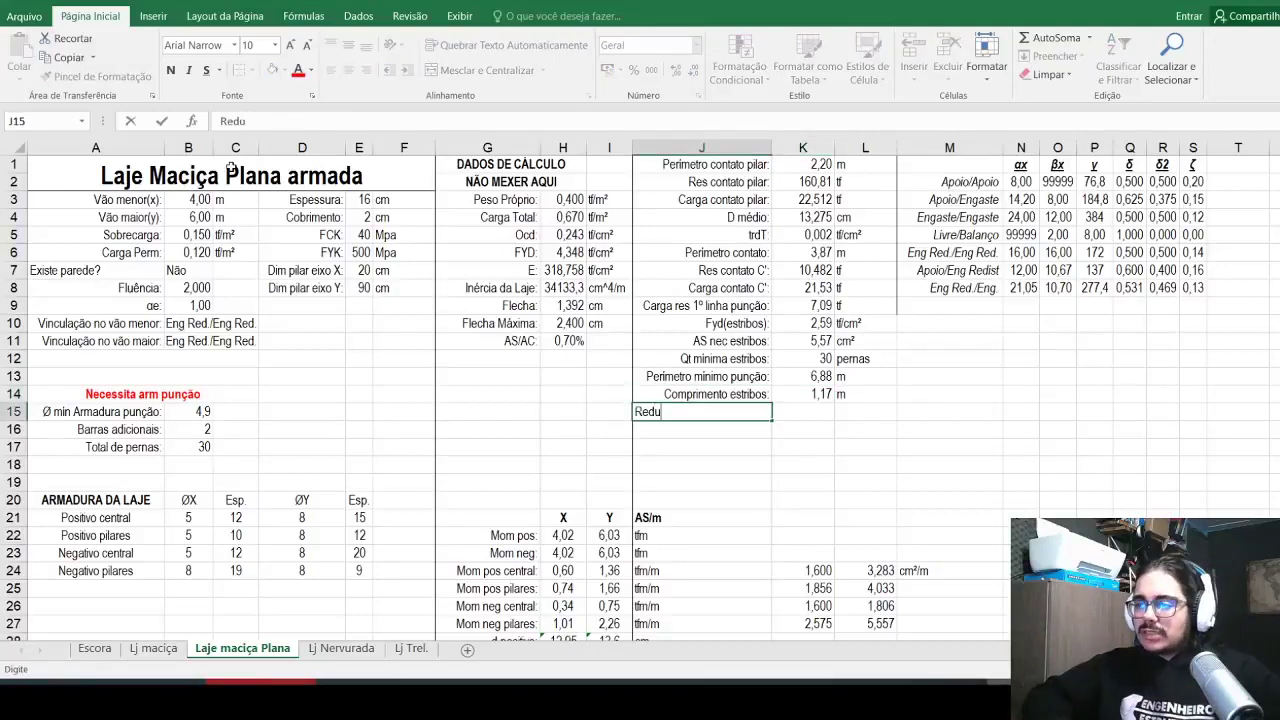
{"action": "type", "text": "ção cortante*"}
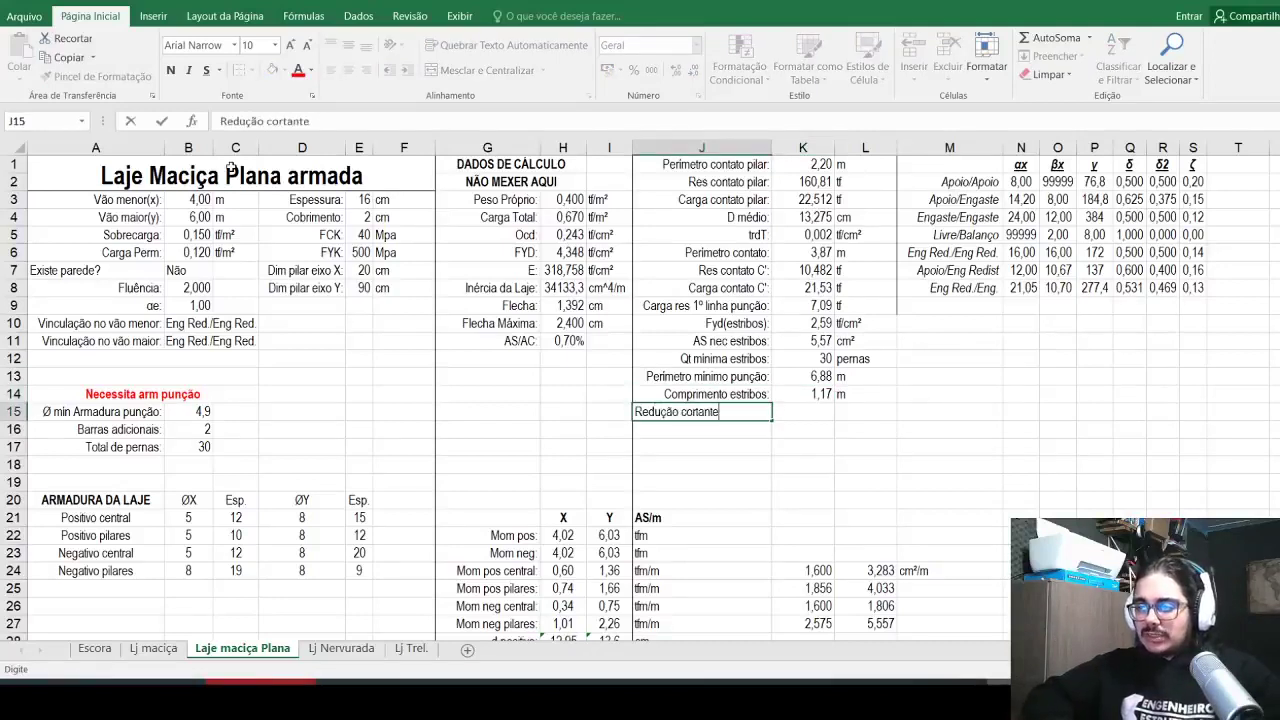
{"action": "key", "text": "BackSpace"}
{"action": "type", "text": "%"}
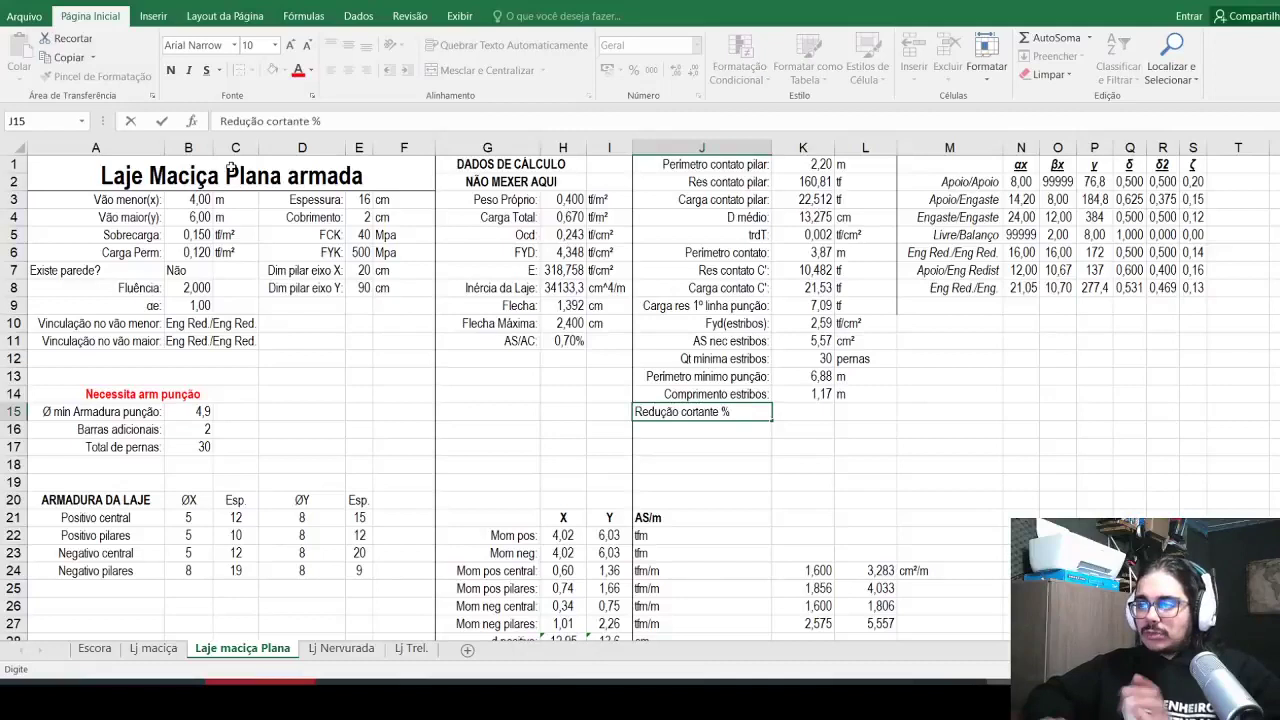
{"action": "type", "text": ":"}
{"action": "key", "text": "Return"}
{"action": "key", "text": "Up"}
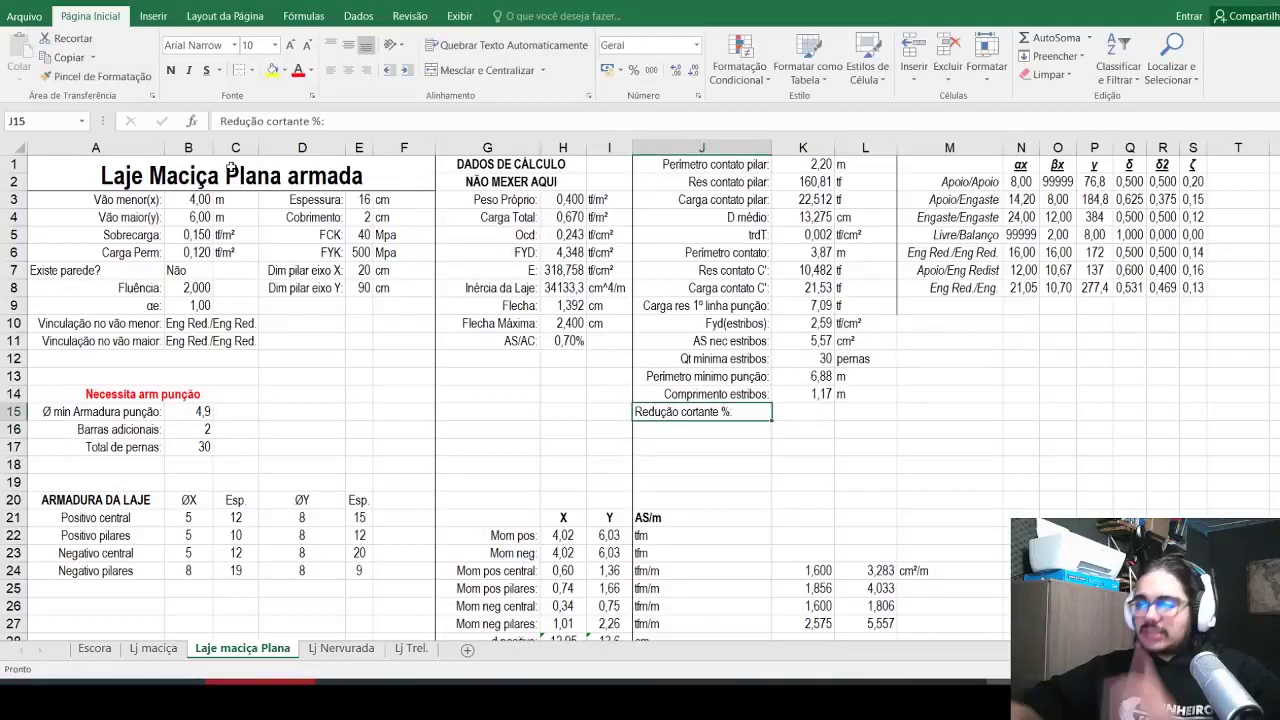
{"action": "left_click", "coordinate": [366, 70]}
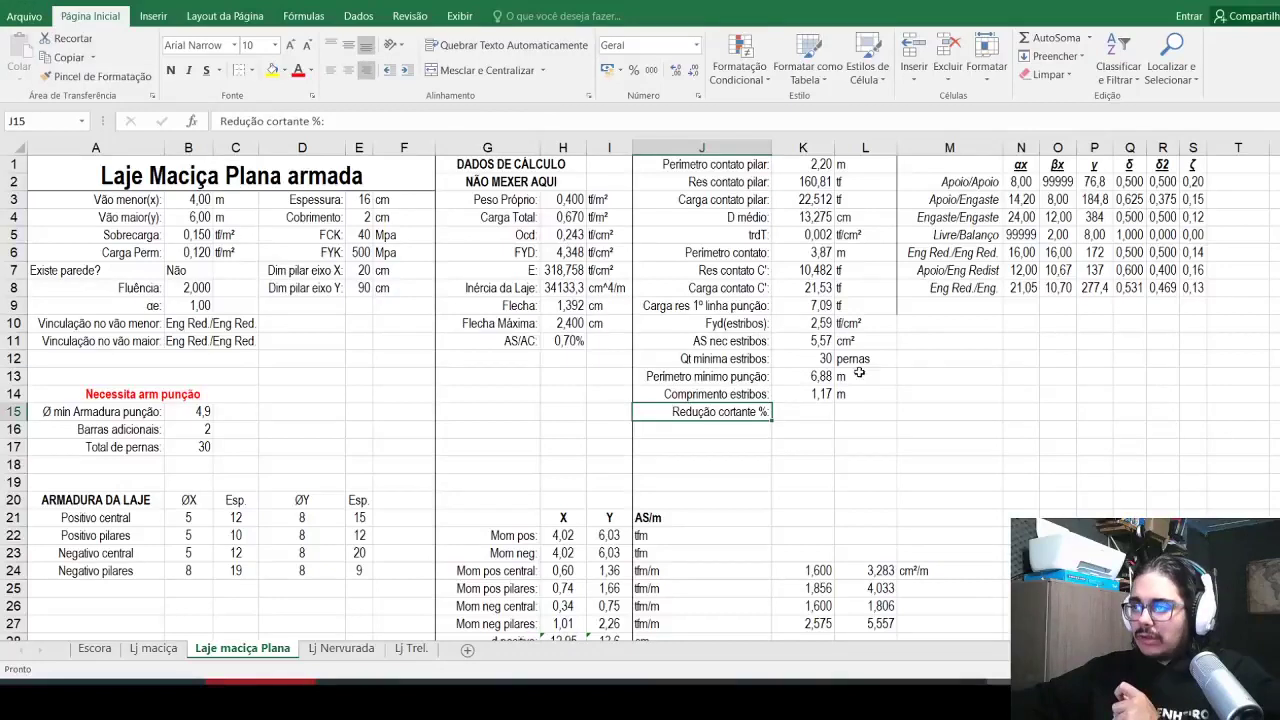
Step: Begin the shear reduction formula in K15 with the X-axis dimension factor =(E7/100+K14+2*K4/100)
{"action": "left_click", "coordinate": [805, 411]}
{"action": "type", "text": "="}
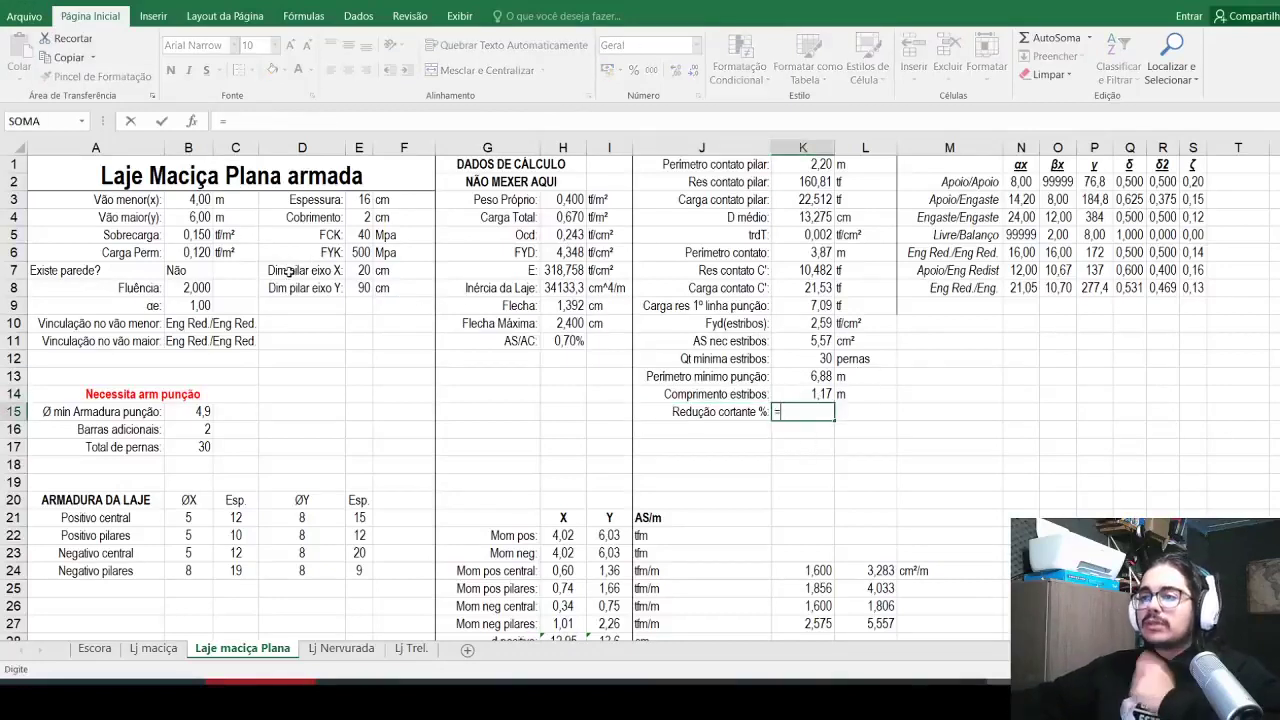
{"action": "type", "text": "("}
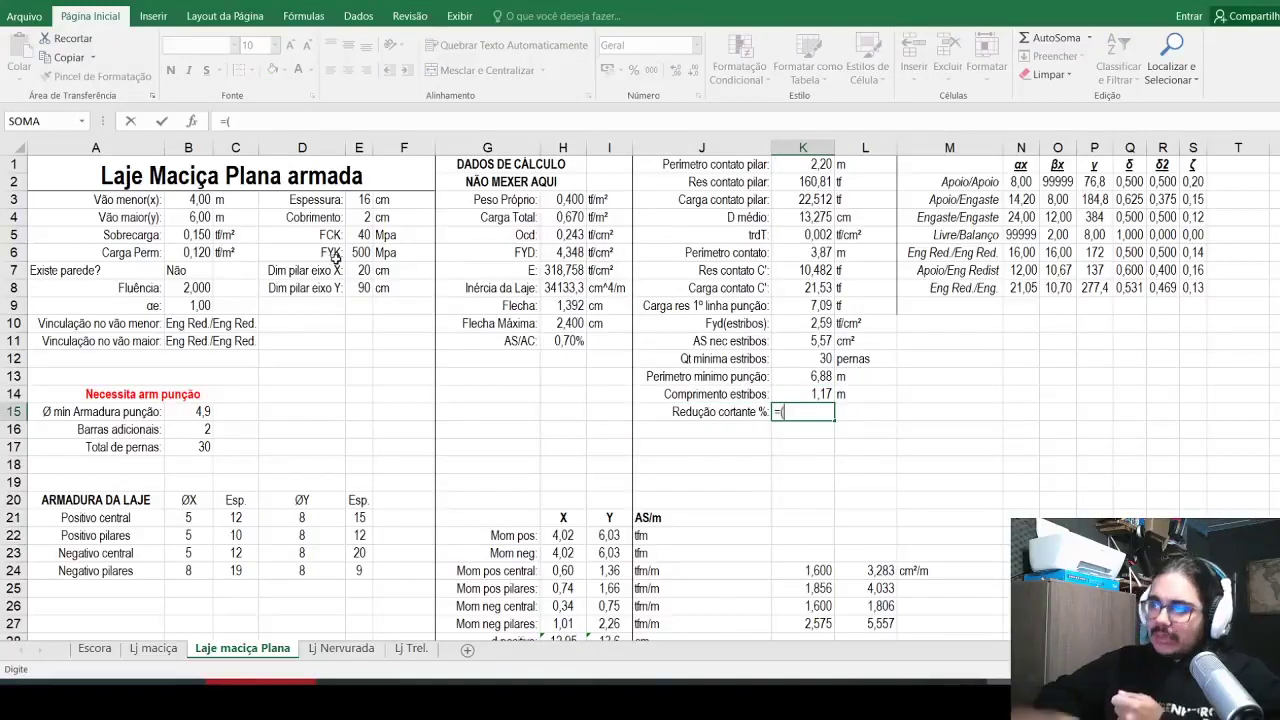
{"action": "left_click", "coordinate": [365, 268]}
{"action": "type", "text": "/100+"}
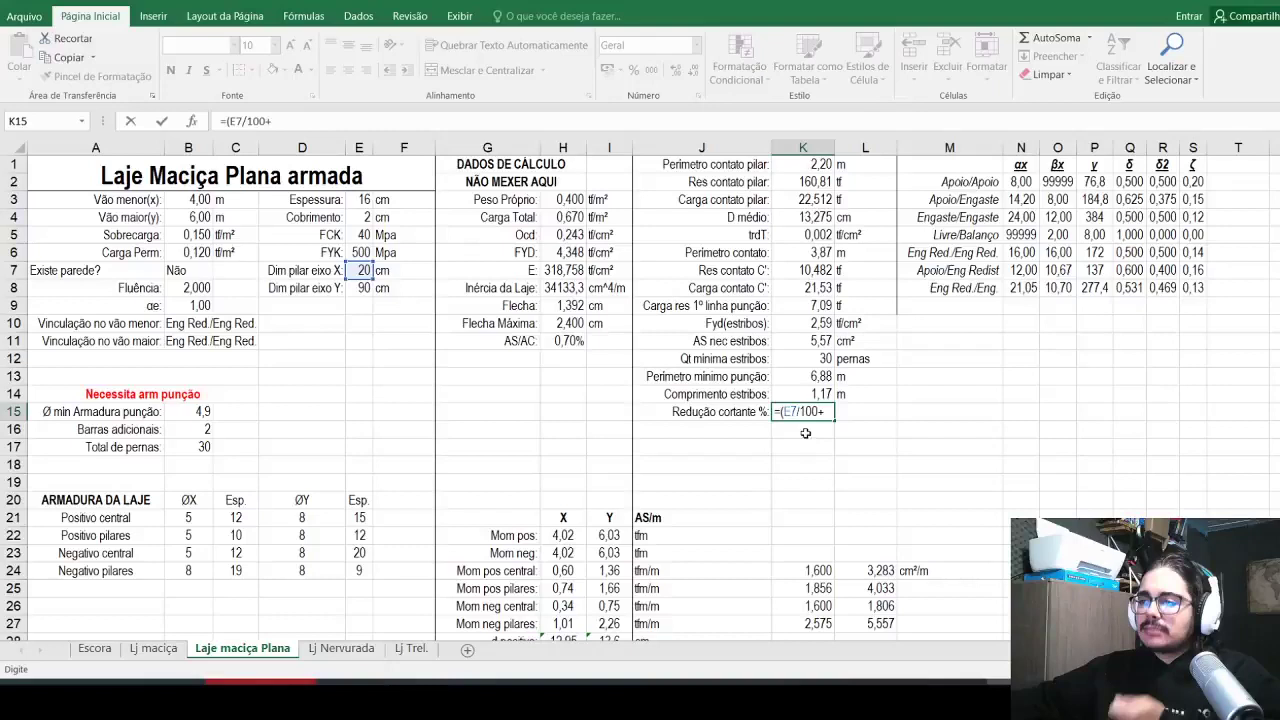
{"action": "left_click", "coordinate": [812, 377]}
{"action": "left_click", "coordinate": [813, 393]}
{"action": "type", "text": "+2*"}
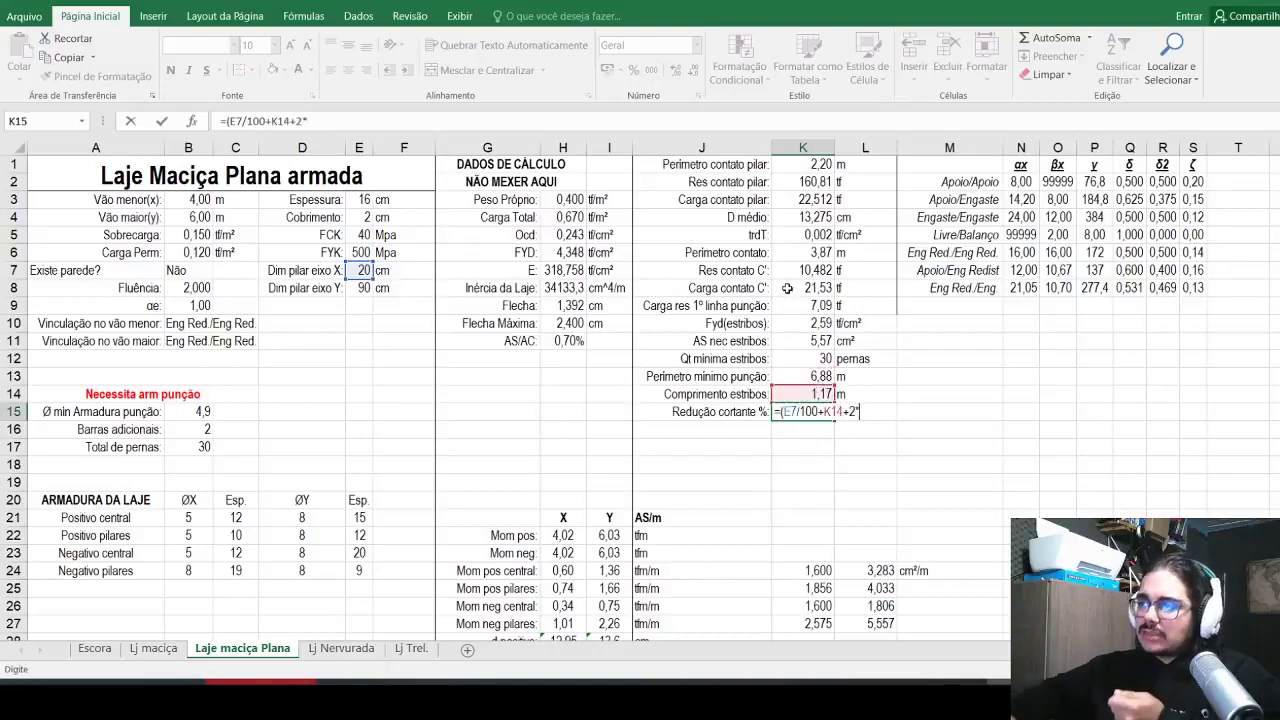
{"action": "left_click", "coordinate": [790, 216]}
{"action": "type", "text": "/"}
{"action": "key", "text": "BackSpace"}
{"action": "type", "text": "100"}
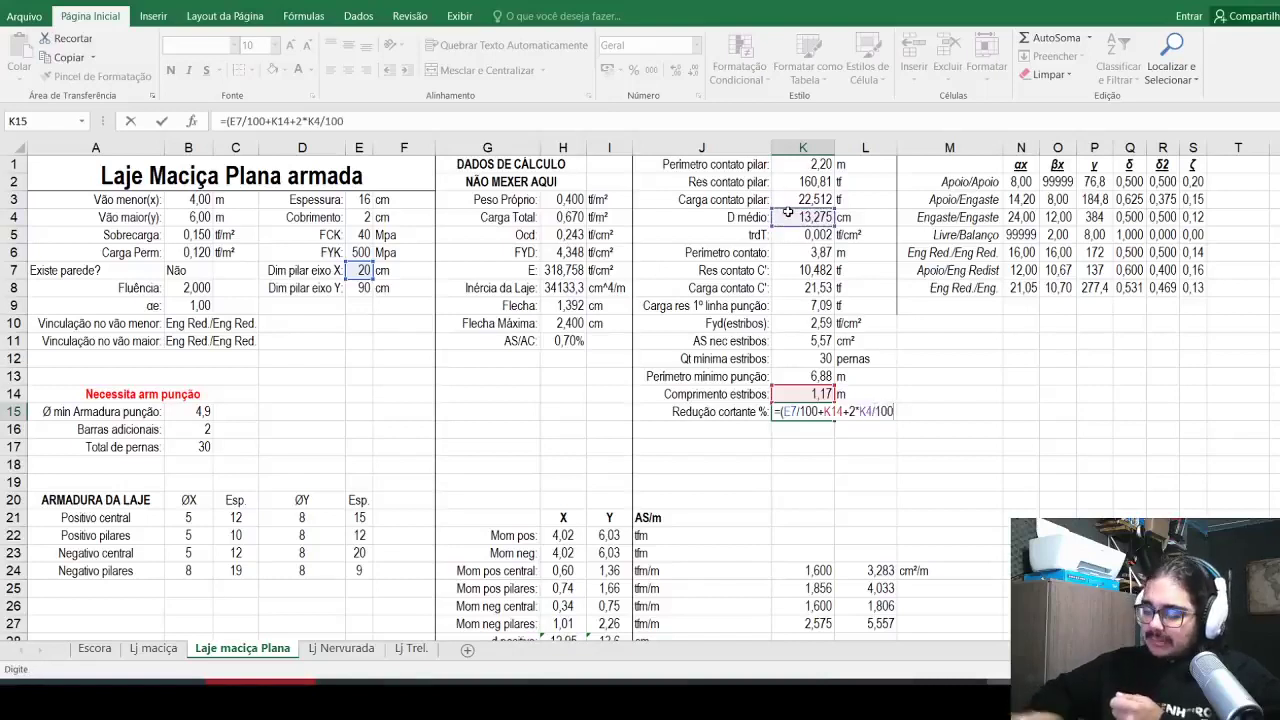
Step: Multiply the K15 formula by the Y-axis dimension factor (E8/100+K14+2*K4/100)
{"action": "type", "text": ")*("}
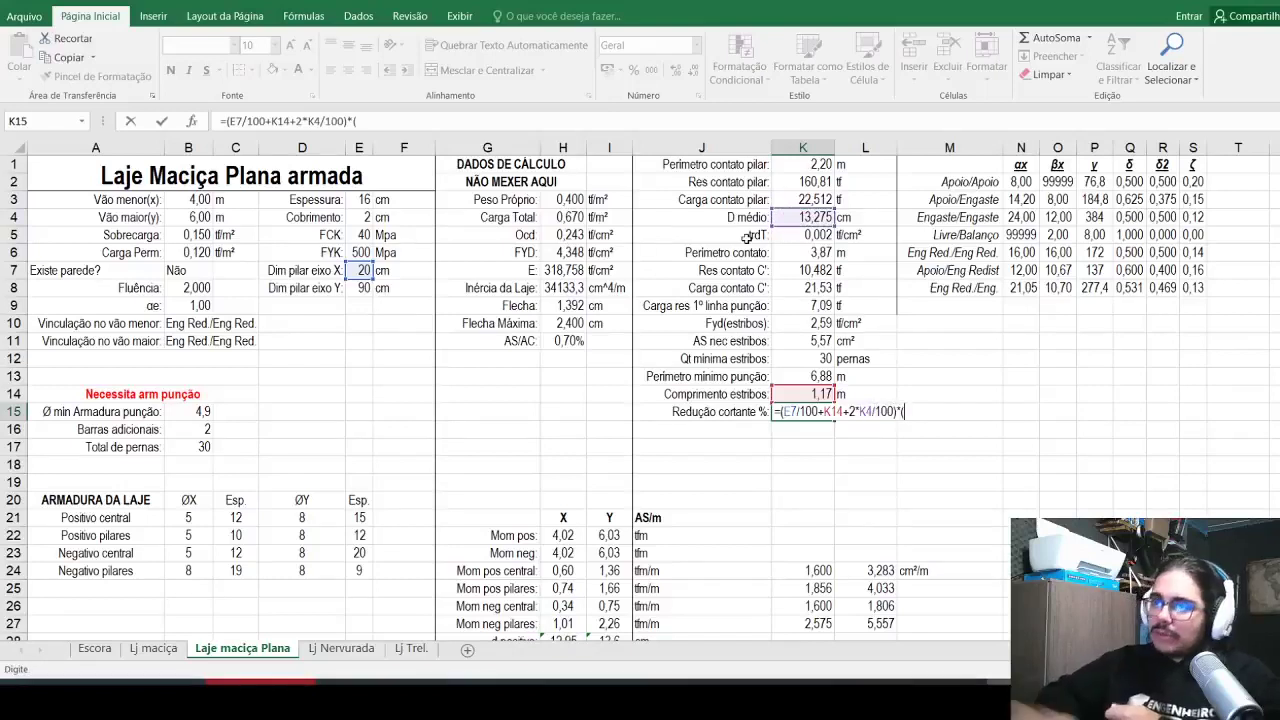
{"action": "left_click", "coordinate": [364, 287]}
{"action": "type", "text": "/100"}
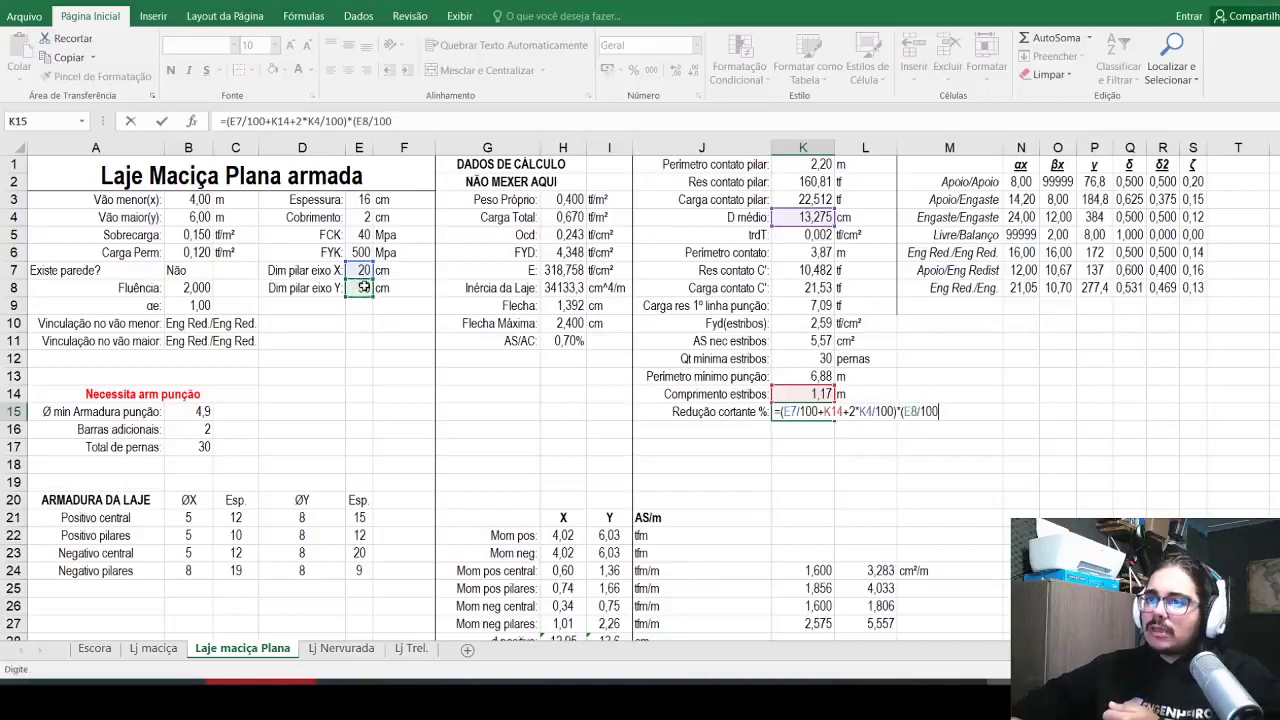
{"action": "type", "text": "+"}
{"action": "left_click", "coordinate": [806, 397]}
{"action": "type", "text": "+2*"}
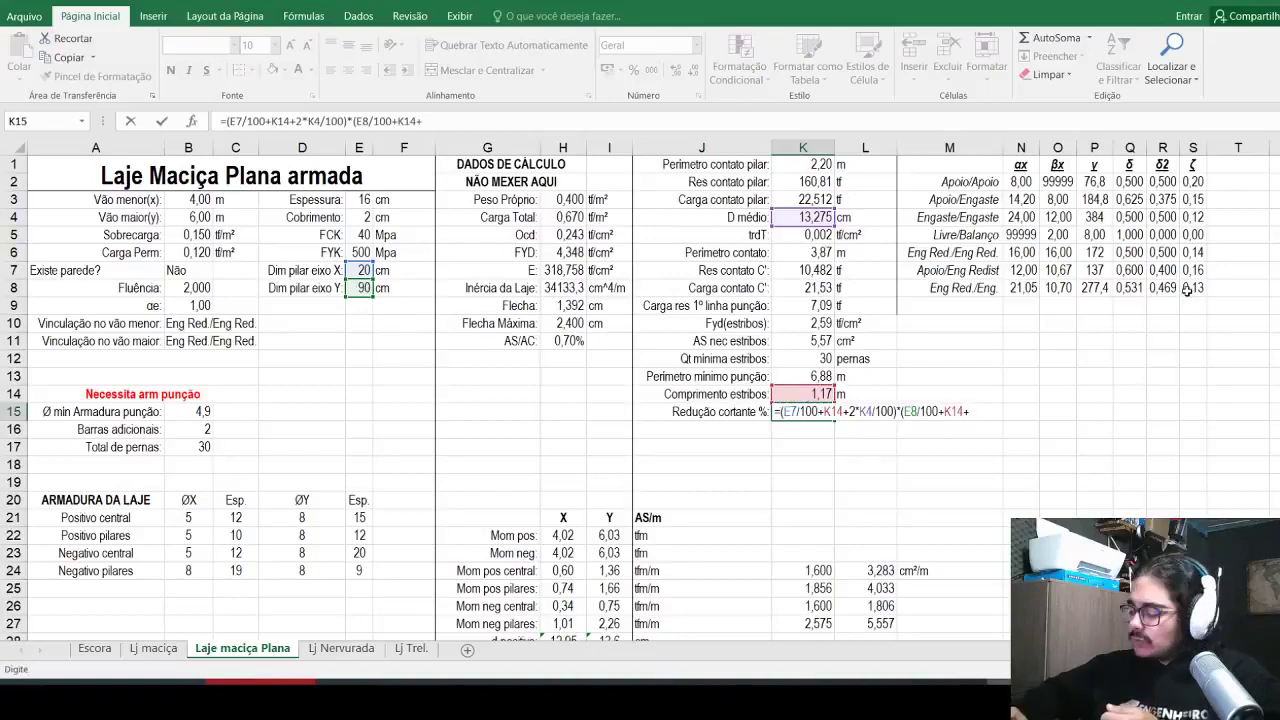
{"action": "left_click", "coordinate": [801, 214]}
{"action": "type", "text": "//100"}
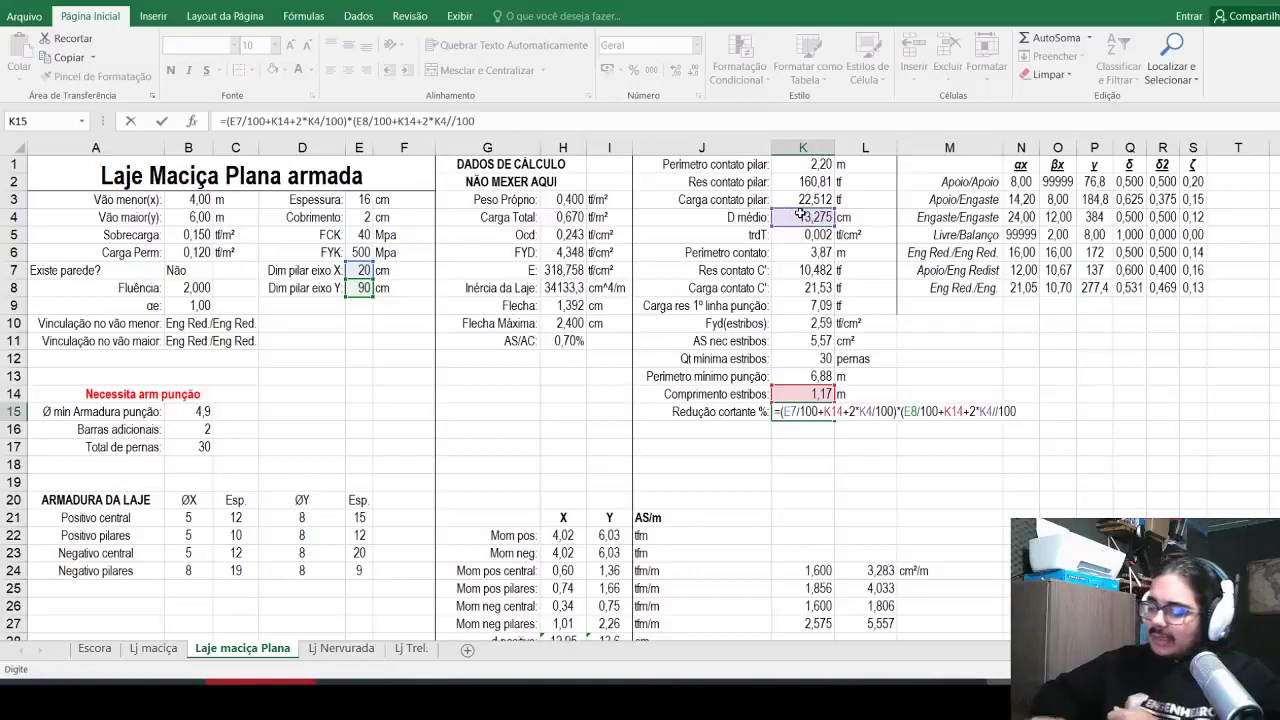
Step: Complete the K15 formula with *H4*1,4/K3, accepting the correction to =(E7/100+K14+2*K4/100)*(E8/100+K14+2*K4/100)*H4*1,4/K3
{"action": "type", "text": "))*"}
{"action": "left_click", "coordinate": [549, 217]}
{"action": "type", "text": "*1,4"}
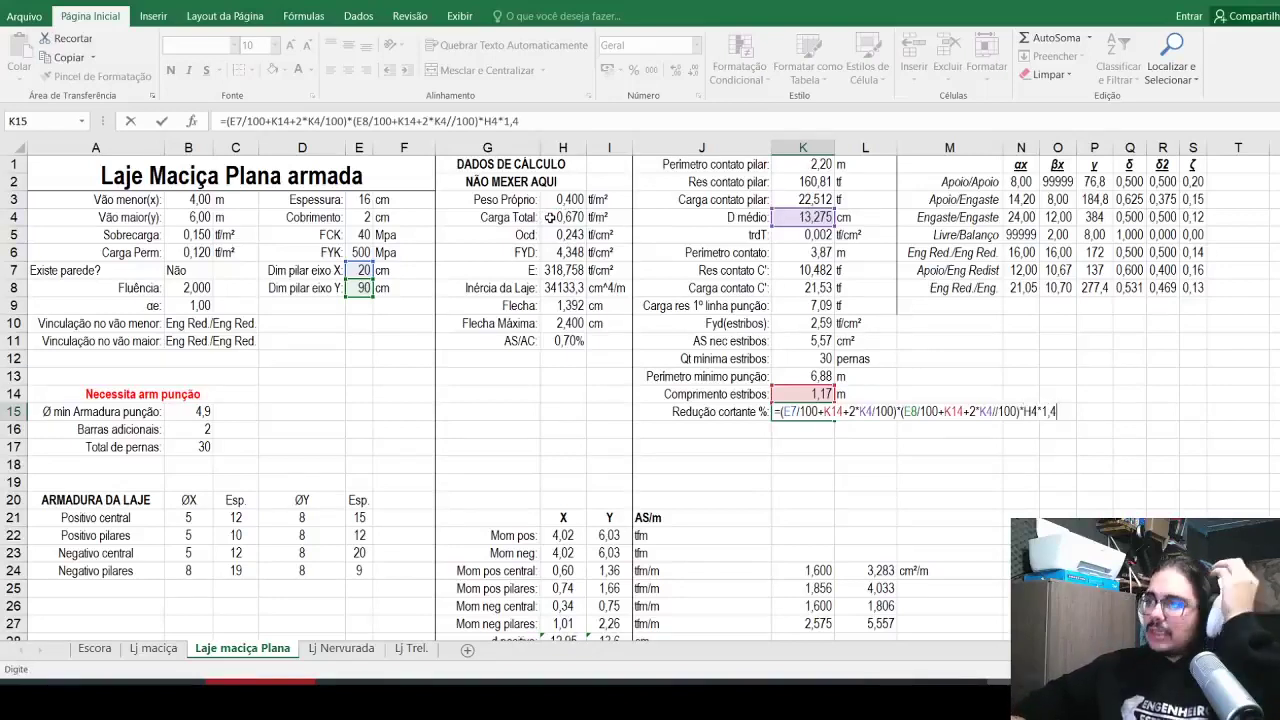
{"action": "type", "text": "/"}
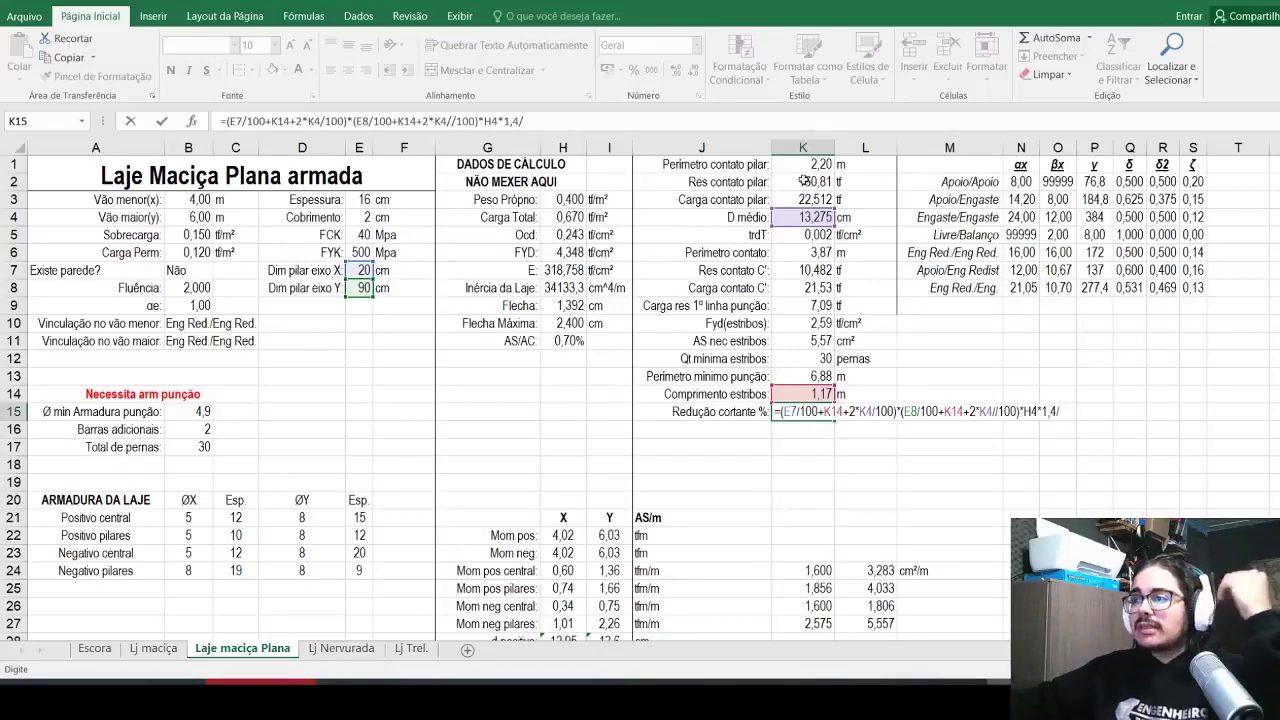
{"action": "left_click", "coordinate": [797, 199]}
{"action": "key", "text": "Return"}
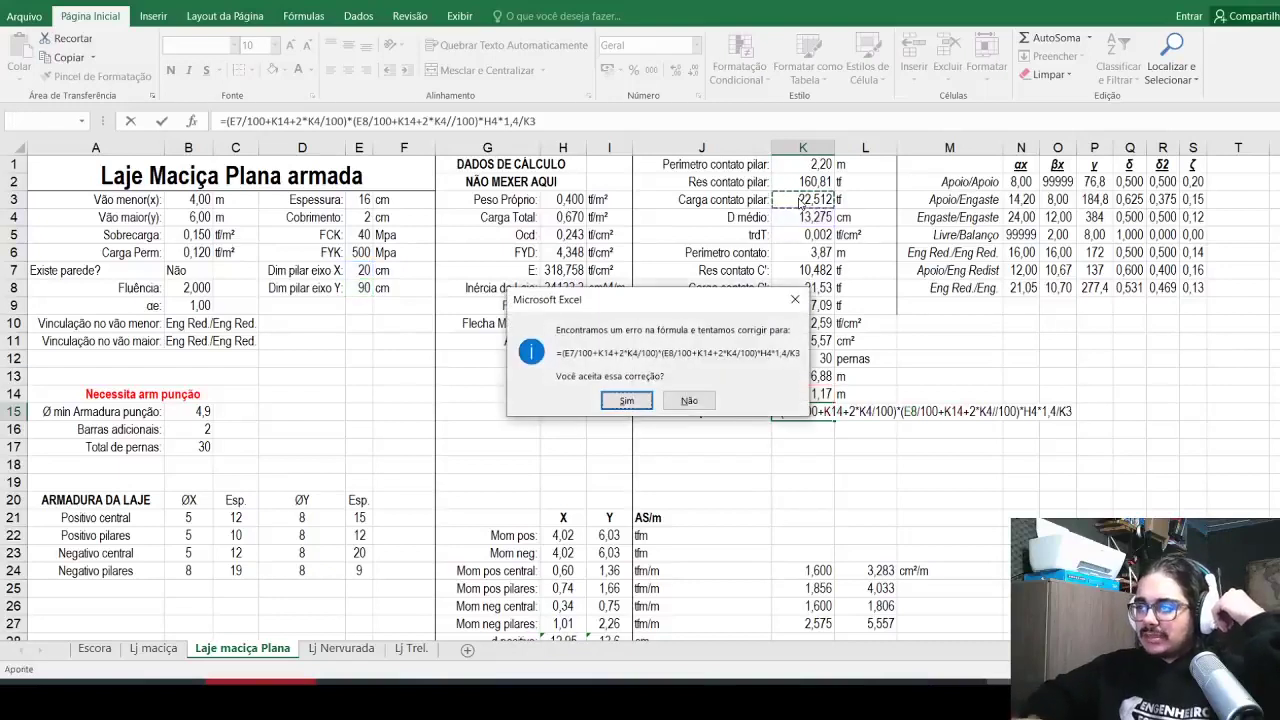
{"action": "key", "text": "Return"}
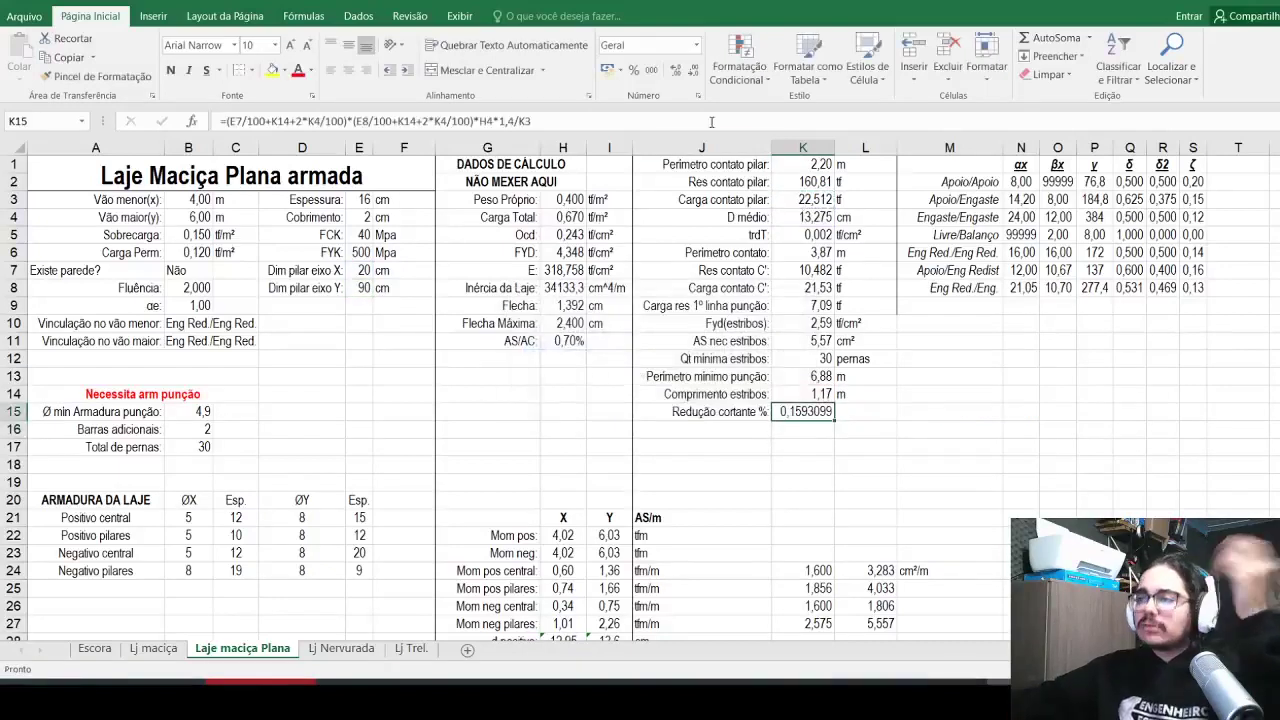
Step: Format the shear reduction in K15 as a percentage and set its font to Arial Narrow
{"action": "left_click", "coordinate": [633, 70]}
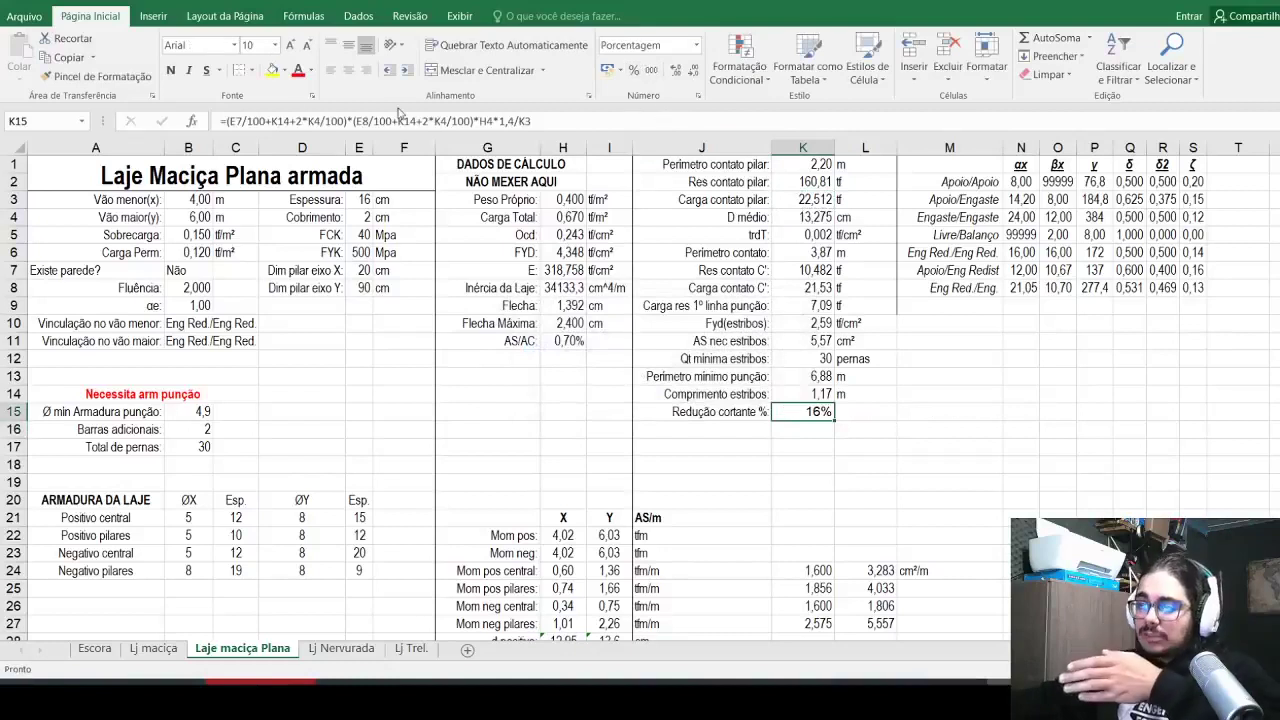
{"action": "left_click", "coordinate": [234, 45]}
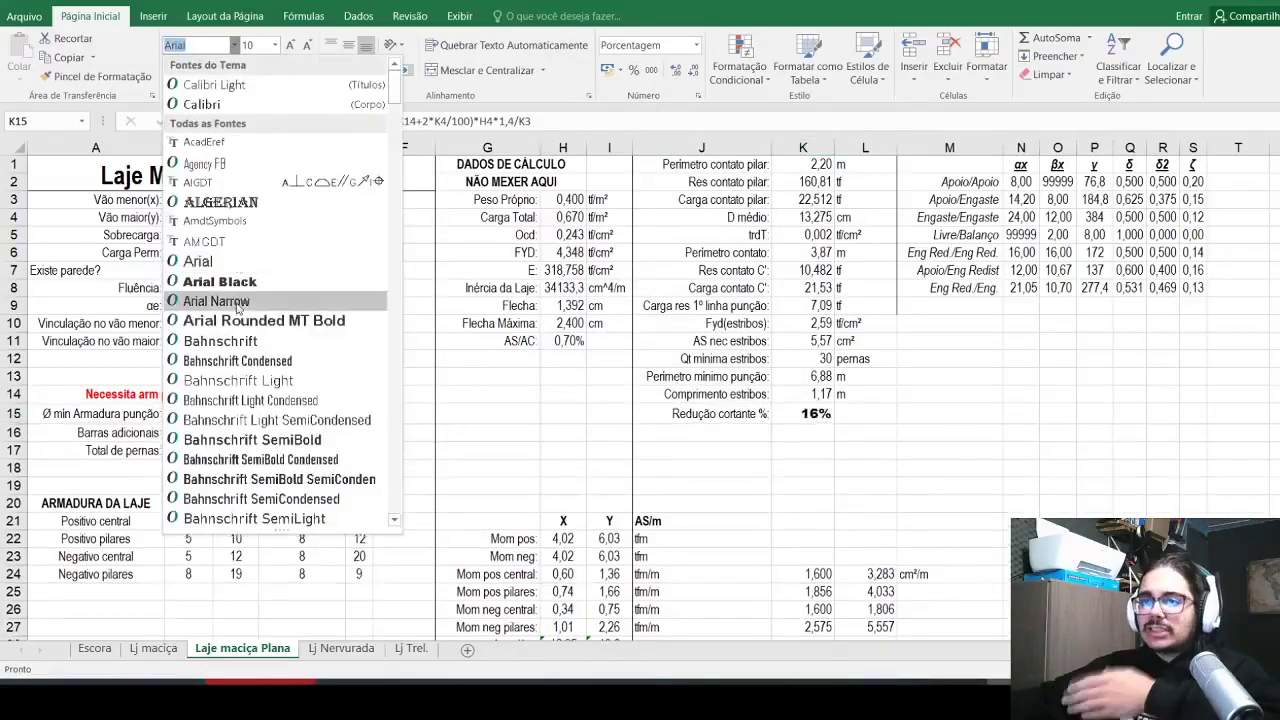
{"action": "left_click", "coordinate": [233, 304]}
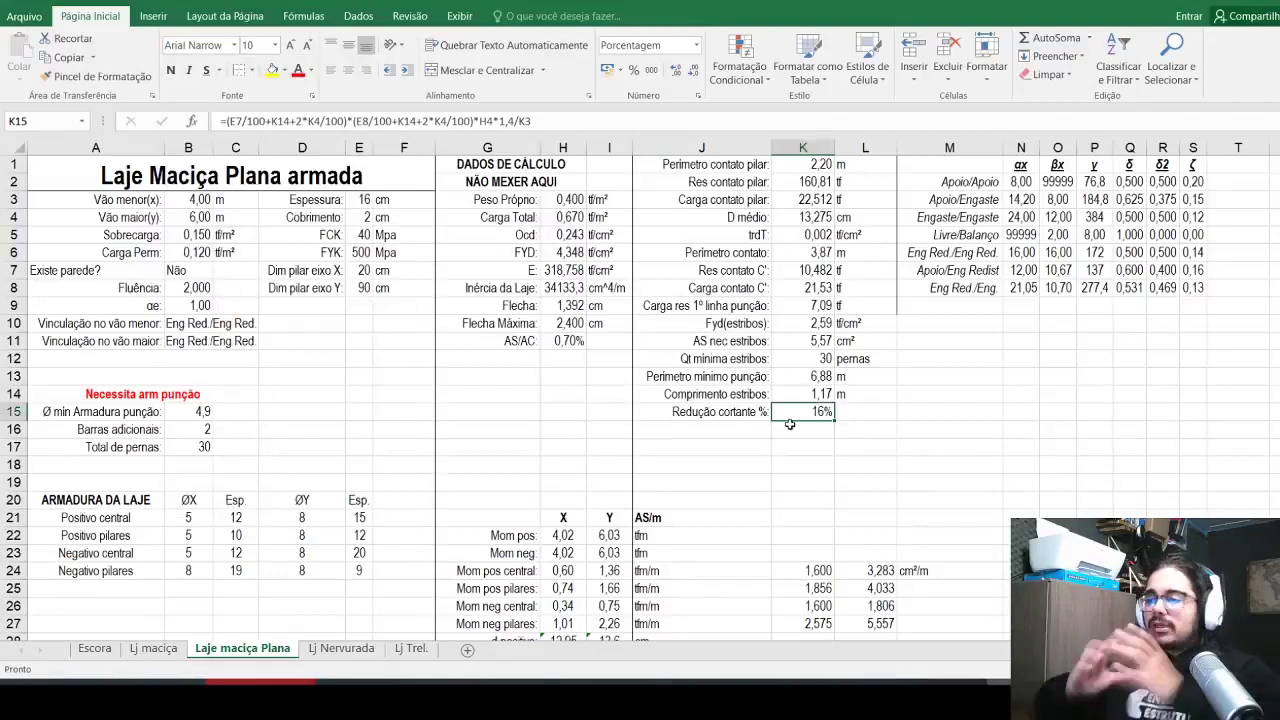
Step: Add the label "Comprimento efetivo:" in J16 and align it right
{"action": "key", "text": "Right"}
{"action": "key", "text": "Left"}
{"action": "key", "text": "Down"}
{"action": "key", "text": "Left"}
{"action": "type", "text": "C"}
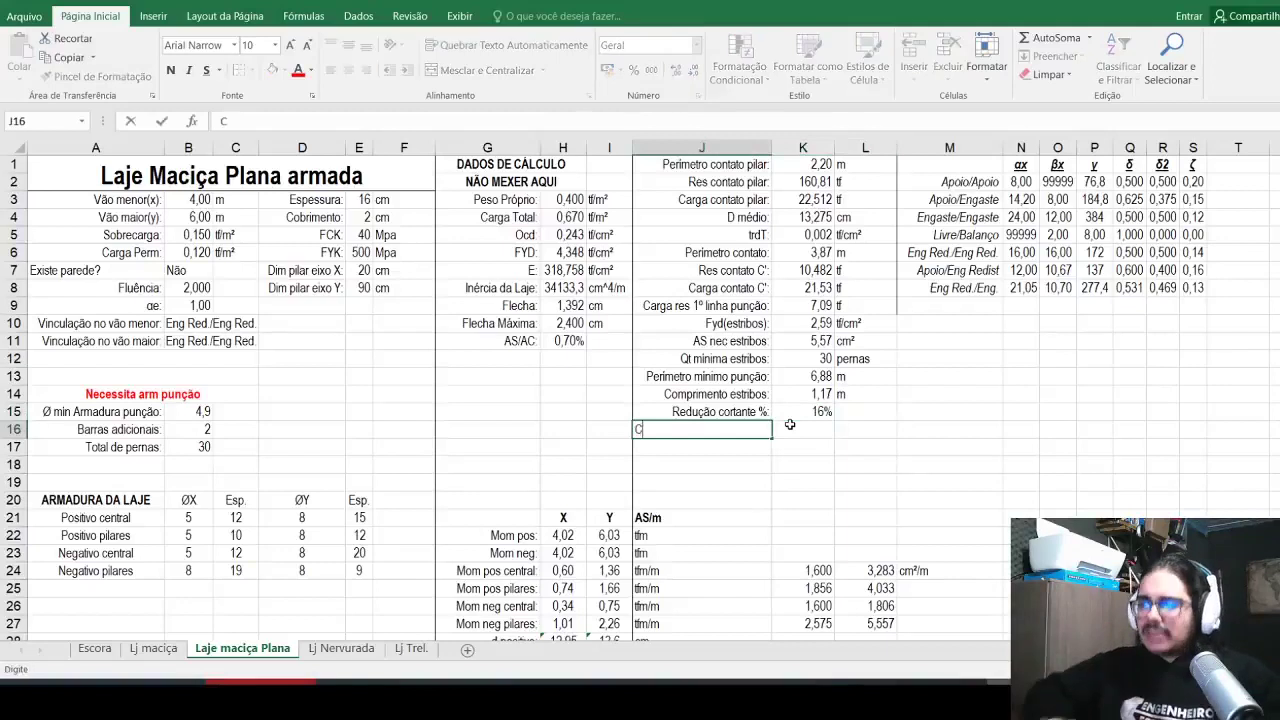
{"action": "type", "text": "omprimento efetio:"}
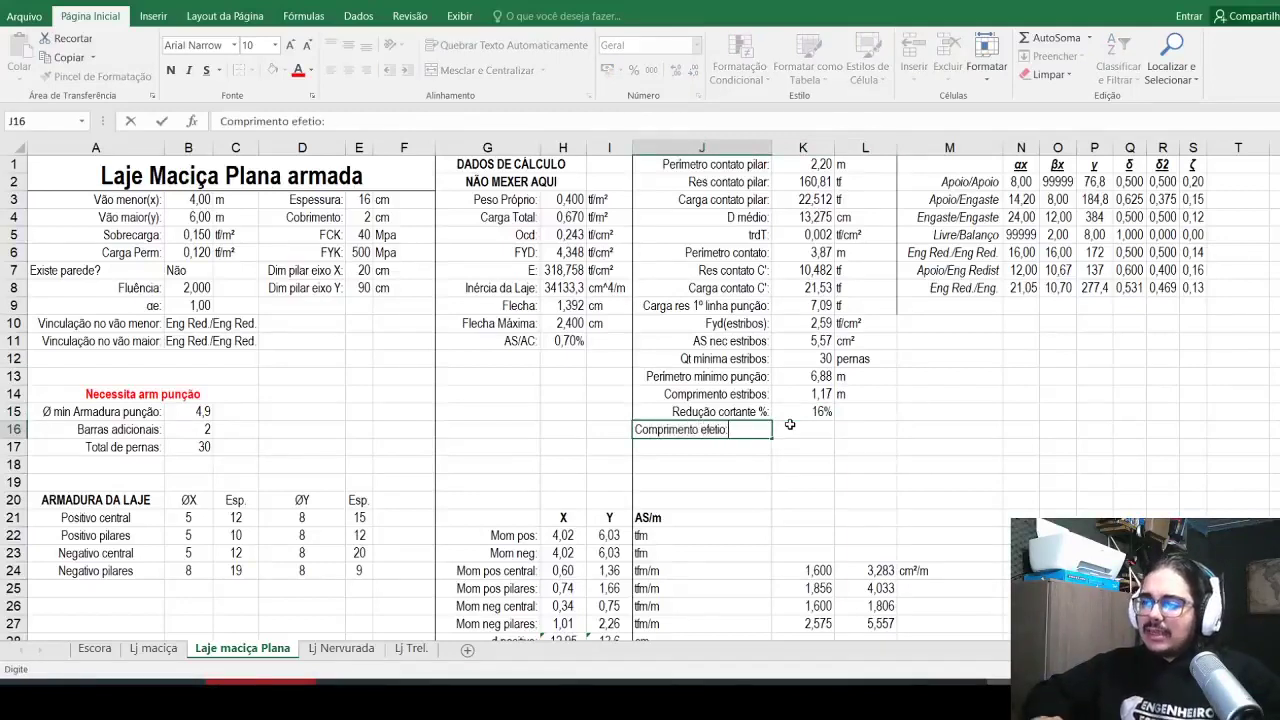
{"action": "key", "text": "BackSpace"}
{"action": "key", "text": "BackSpace"}
{"action": "type", "text": "vo:"}
{"action": "key", "text": "Return"}
{"action": "key", "text": "Up"}
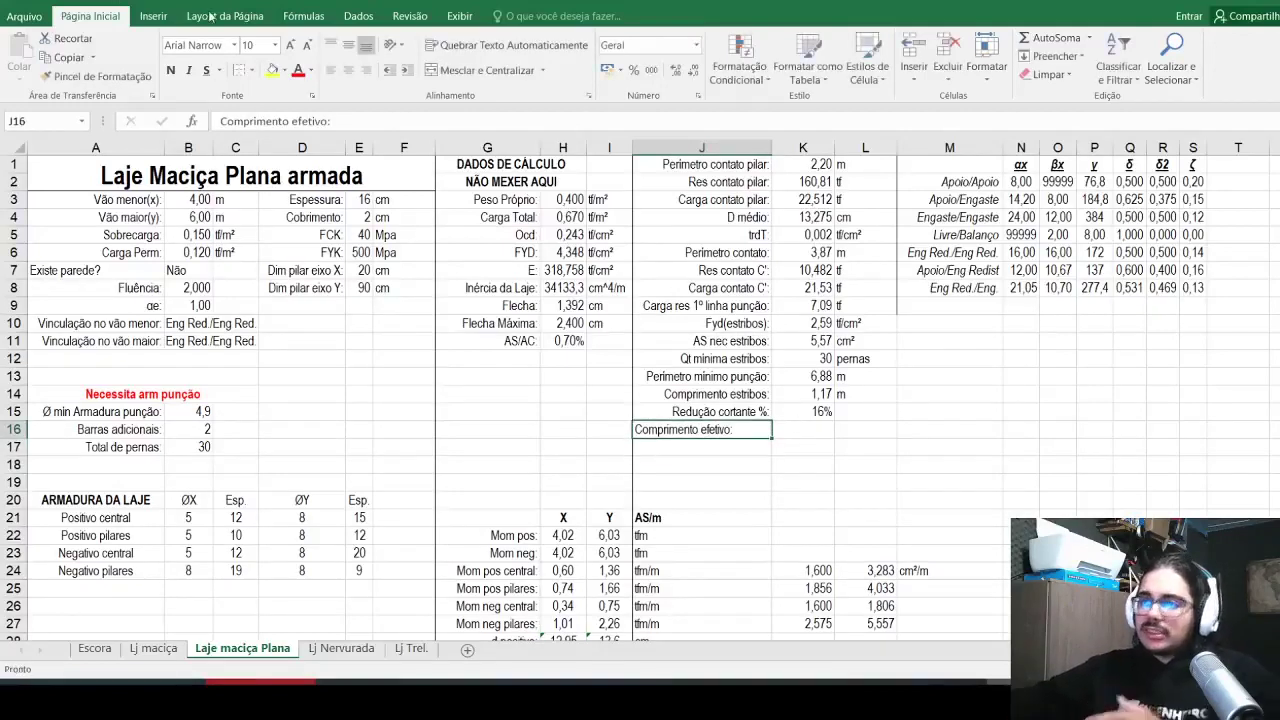
{"action": "left_click", "coordinate": [366, 70]}
Step: Calculate the effective stirrup length in K16 with the formula =K14*(1-K15)
{"action": "key", "text": "Right"}
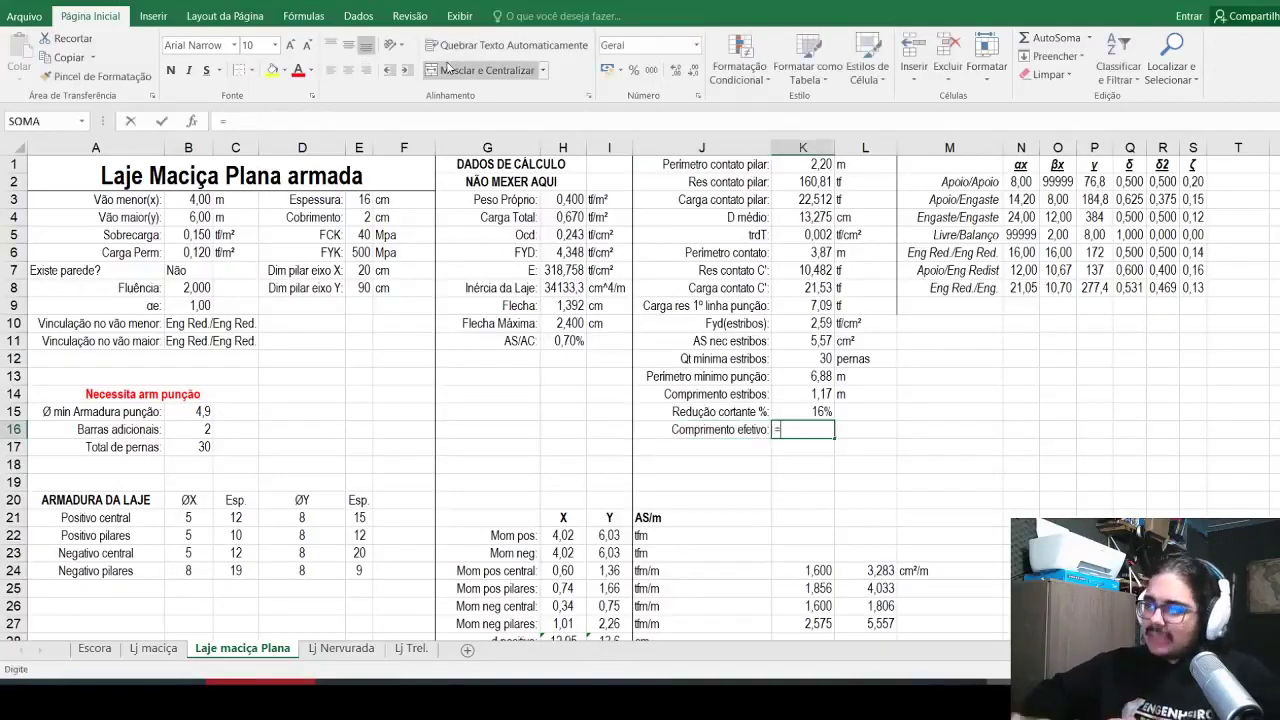
{"action": "type", "text": "="}
{"action": "left_click", "coordinate": [799, 392]}
{"action": "type", "text": "*(1-"}
{"action": "left_click", "coordinate": [838, 409]}
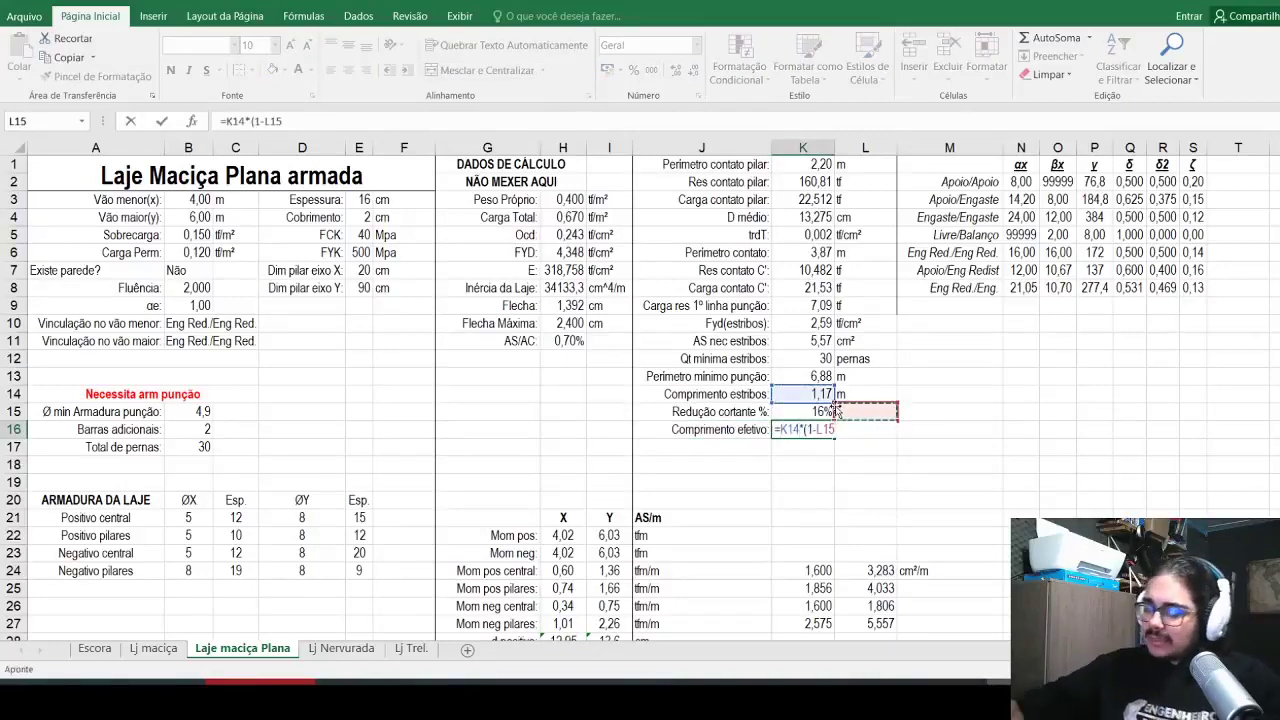
{"action": "left_click", "coordinate": [820, 409]}
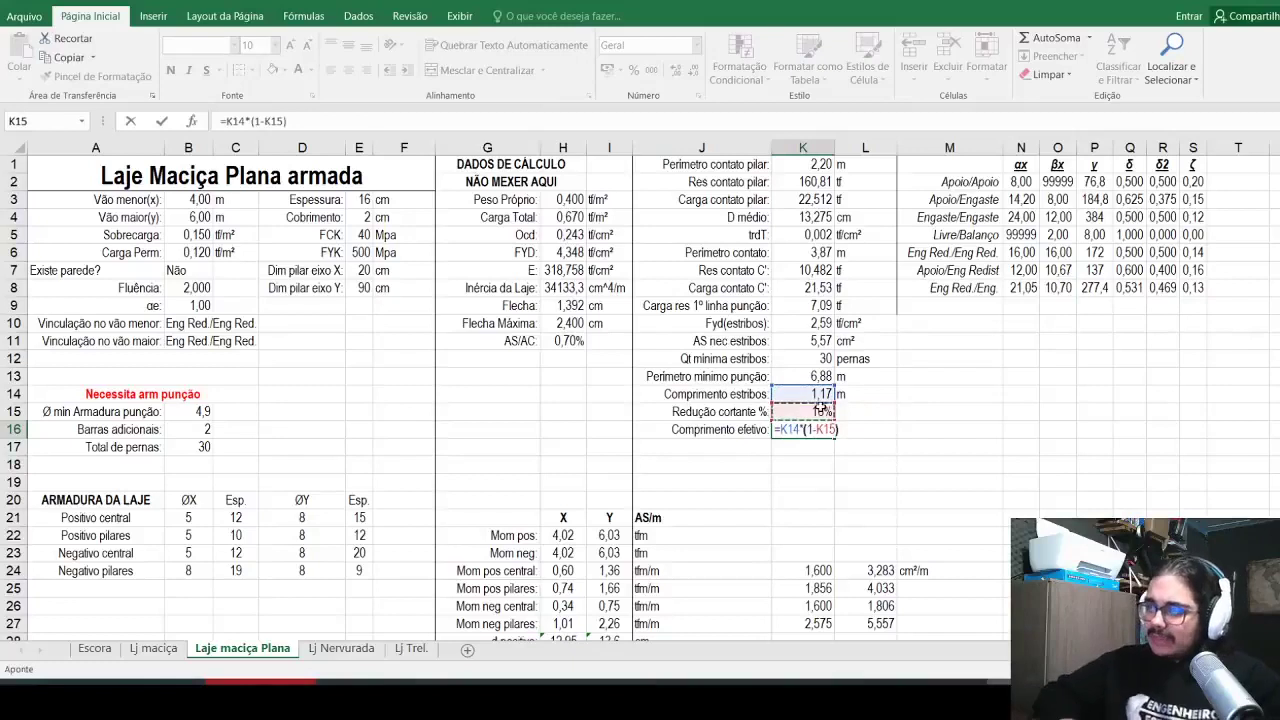
{"action": "key", "text": "Return"}
Step: Format the effective length in K16 with two decimals and add its unit "m" in L16
{"action": "key", "text": "Up"}
{"action": "left_click", "coordinate": [696, 68]}
{"action": "left_click", "coordinate": [696, 68]}
{"action": "left_click", "coordinate": [696, 68]}
{"action": "left_click", "coordinate": [696, 68]}
{"action": "left_click", "coordinate": [696, 68]}
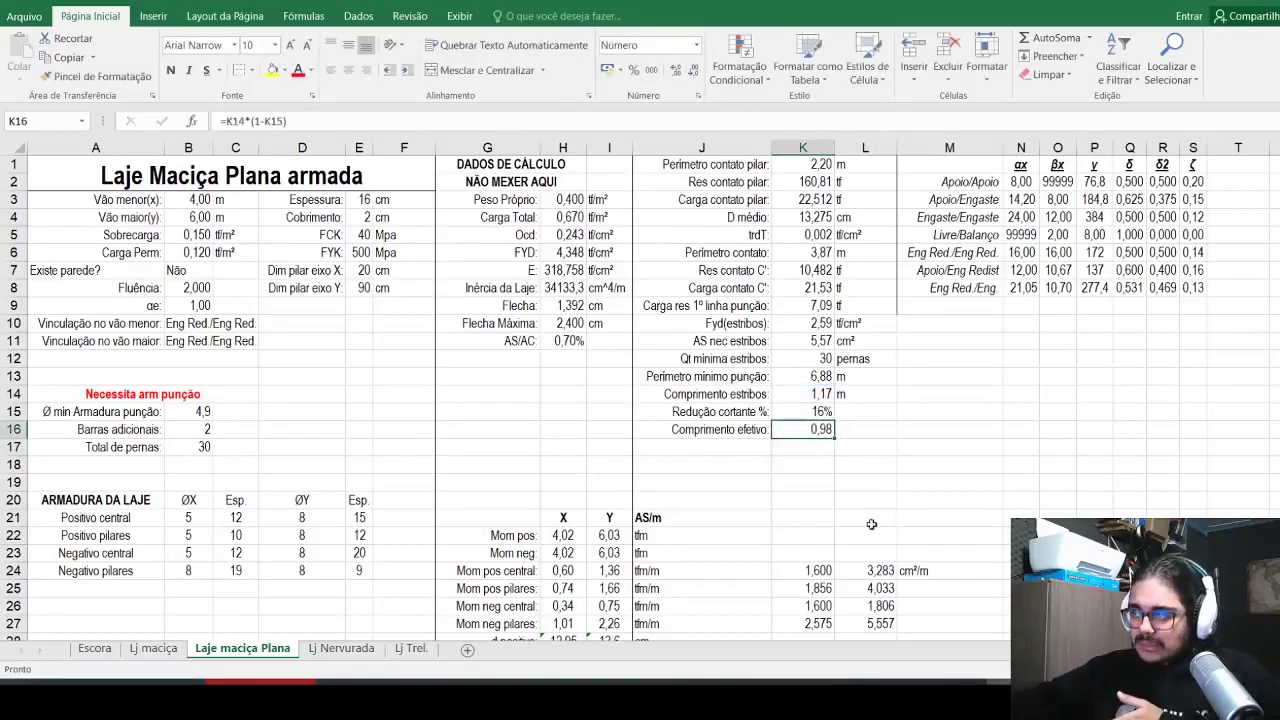
{"action": "left_click", "coordinate": [850, 430]}
{"action": "type", "text": "m"}
{"action": "key", "text": "Return"}
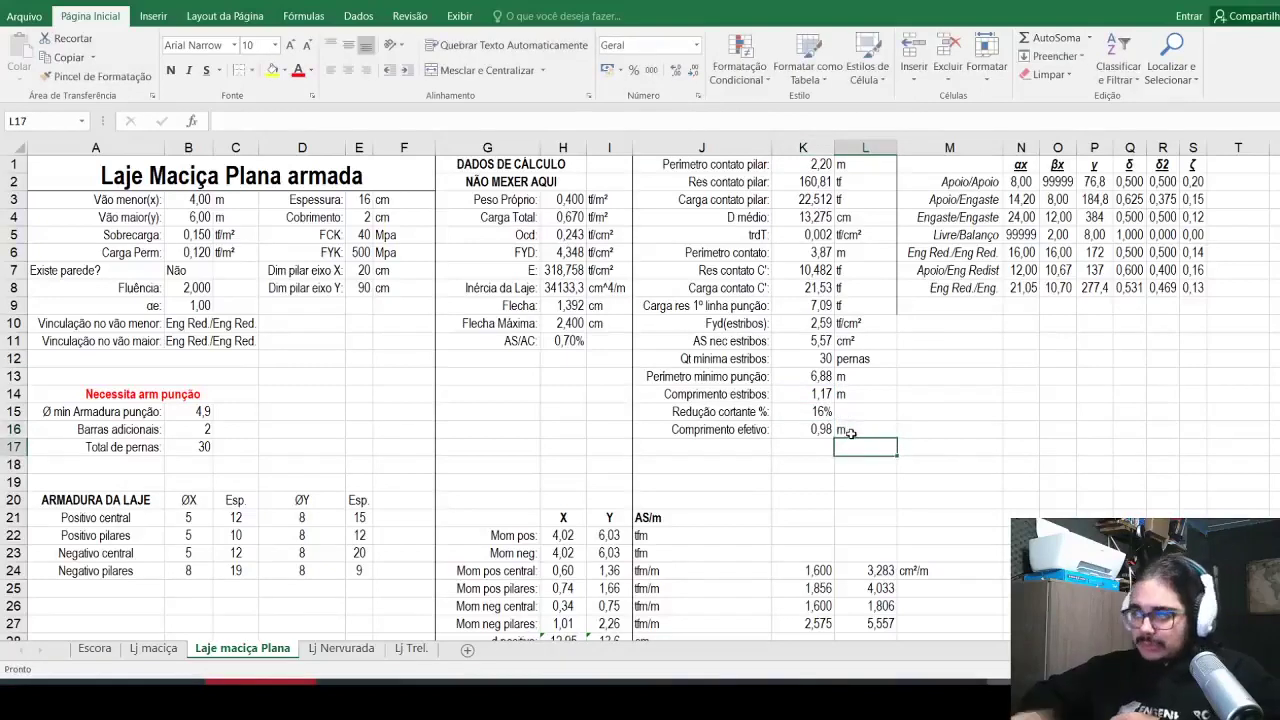
Step: Add the label "Qt pernas:" in J17 and align it right
{"action": "key", "text": "Left"}
{"action": "key", "text": "Left"}
{"action": "type", "text": "Qt pernas:"}
{"action": "key", "text": "Return"}
{"action": "key", "text": "Up"}
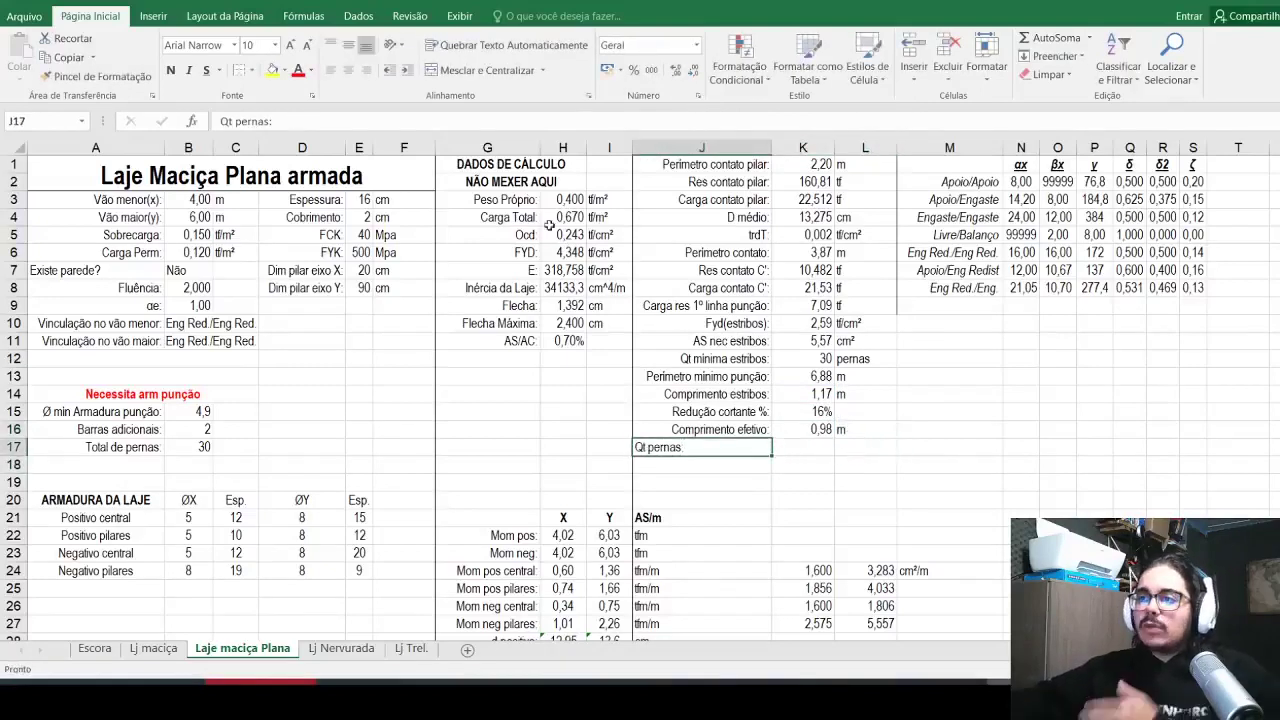
{"action": "left_click", "coordinate": [365, 70]}
{"action": "key", "text": "Right"}
{"action": "type", "text": "="}
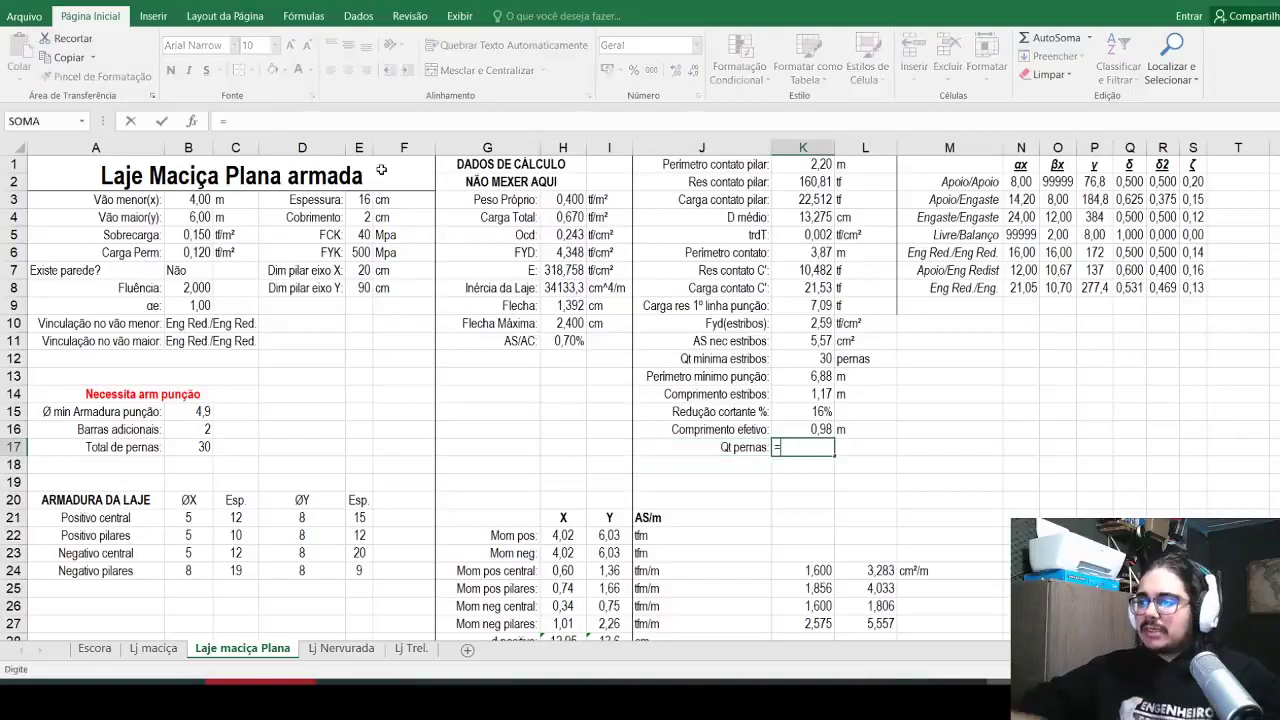
{"action": "left_click", "coordinate": [820, 431]}
{"action": "type", "text": "/"}
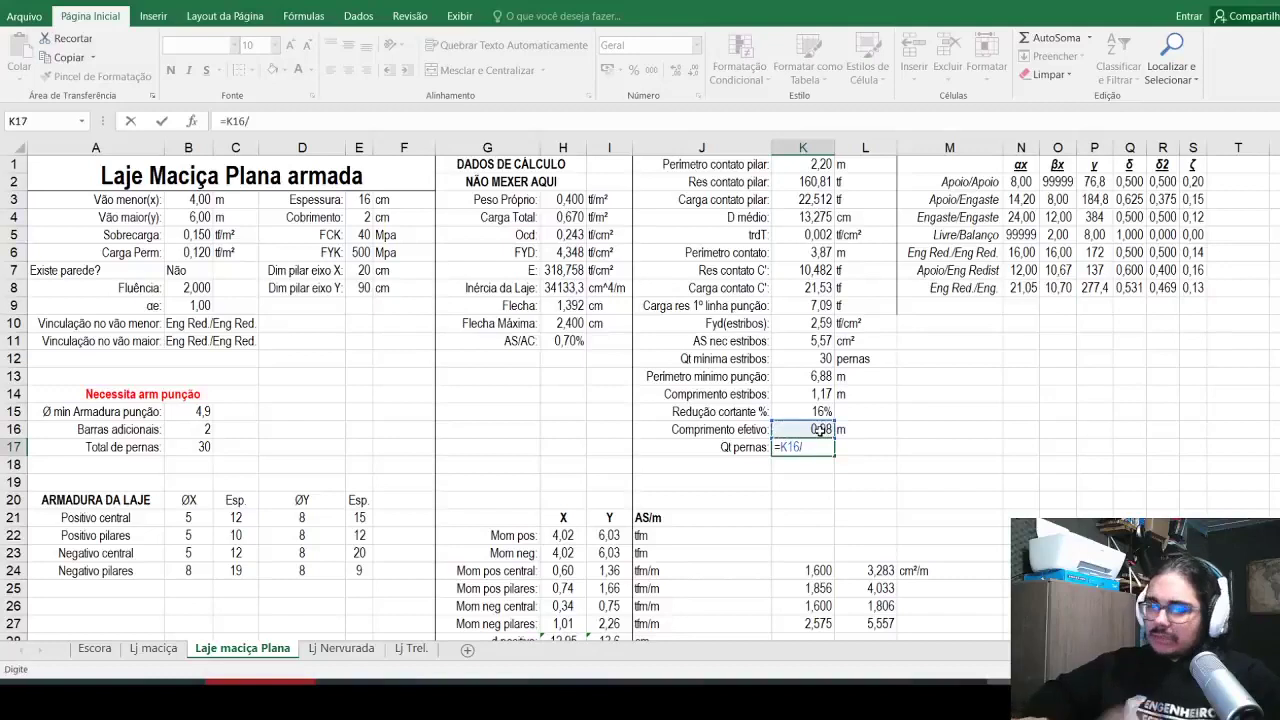
{"action": "key", "text": "Escape"}
{"action": "left_click", "coordinate": [138, 466]}
{"action": "type", "text": "Com"}
{"action": "key", "text": "BackSpace"}
{"action": "key", "text": "BackSpace"}
{"action": "key", "text": "BackSpace"}
{"action": "type", "text": "Qt bar"}
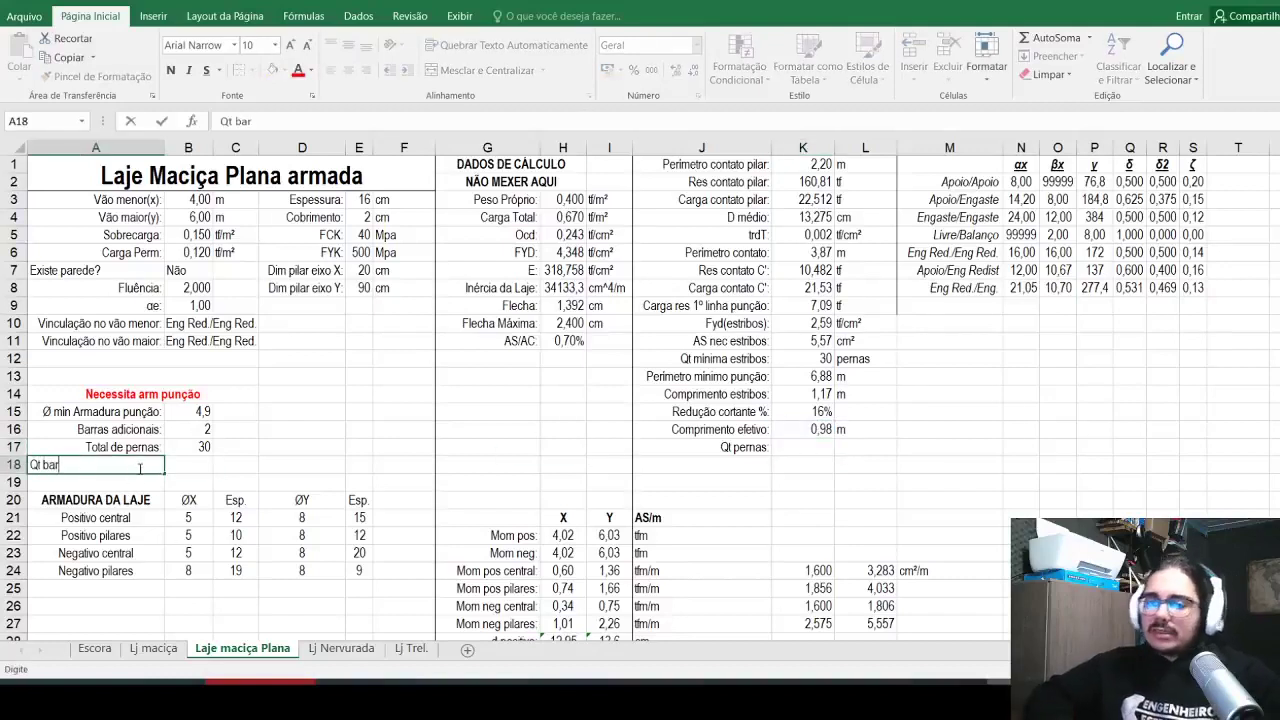
{"action": "type", "text": "r"}
{"action": "key", "text": "BackSpace"}
{"action": "key", "text": "BackSpace"}
{"action": "key", "text": "BackSpace"}
{"action": "key", "text": "BackSpace"}
{"action": "key", "text": "BackSpace"}
{"action": "key", "text": "BackSpace"}
{"action": "key", "text": "BackSpace"}
Step: Change the label in A17 to "Total de linhas de pernas:"
{"action": "key", "text": "Up"}
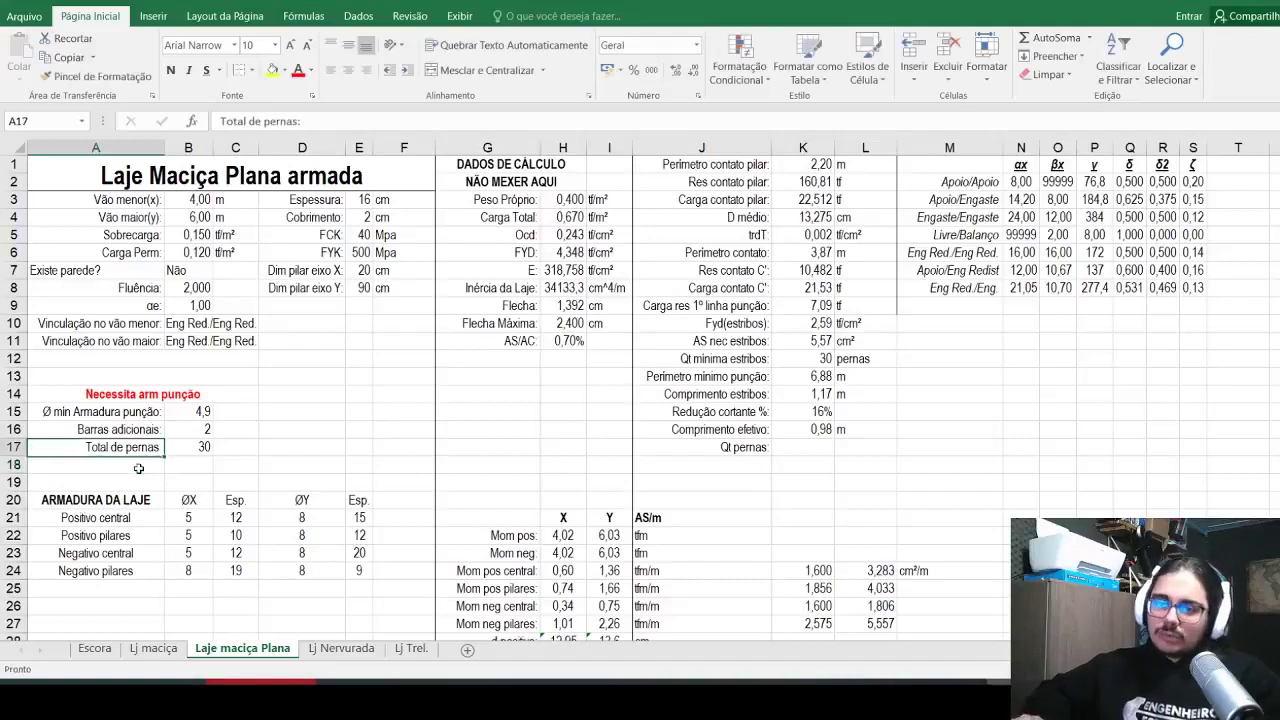
{"action": "double_click", "coordinate": [281, 127]}
{"action": "key", "text": "BackSpace"}
{"action": "type", "text": "linhas de pee"}
{"action": "key", "text": "BackSpace"}
{"action": "type", "text": "rnas:"}
{"action": "key", "text": "Return"}
Step: Add the label "Barras por linha:" in A18 and align it right
{"action": "type", "text": "Comprimento linhas:"}
{"action": "key", "text": "Escape"}
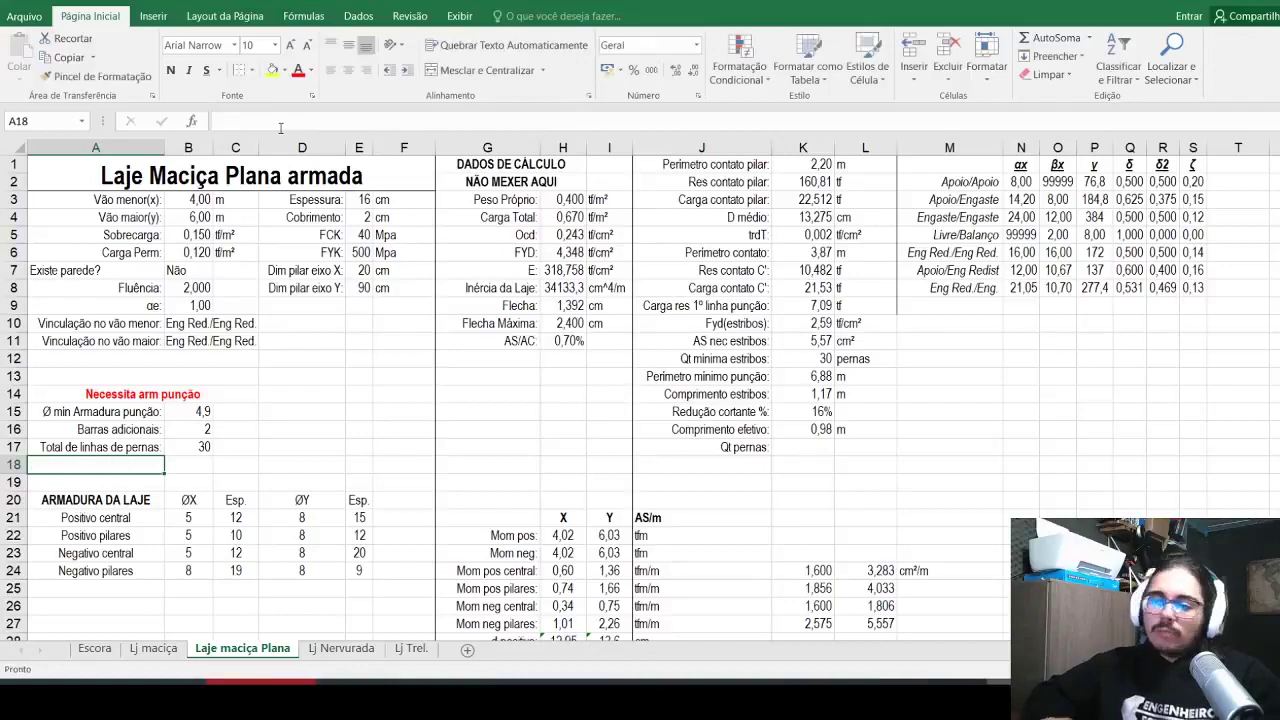
{"action": "type", "text": "Barras por linha"}
{"action": "key", "text": "Tab"}
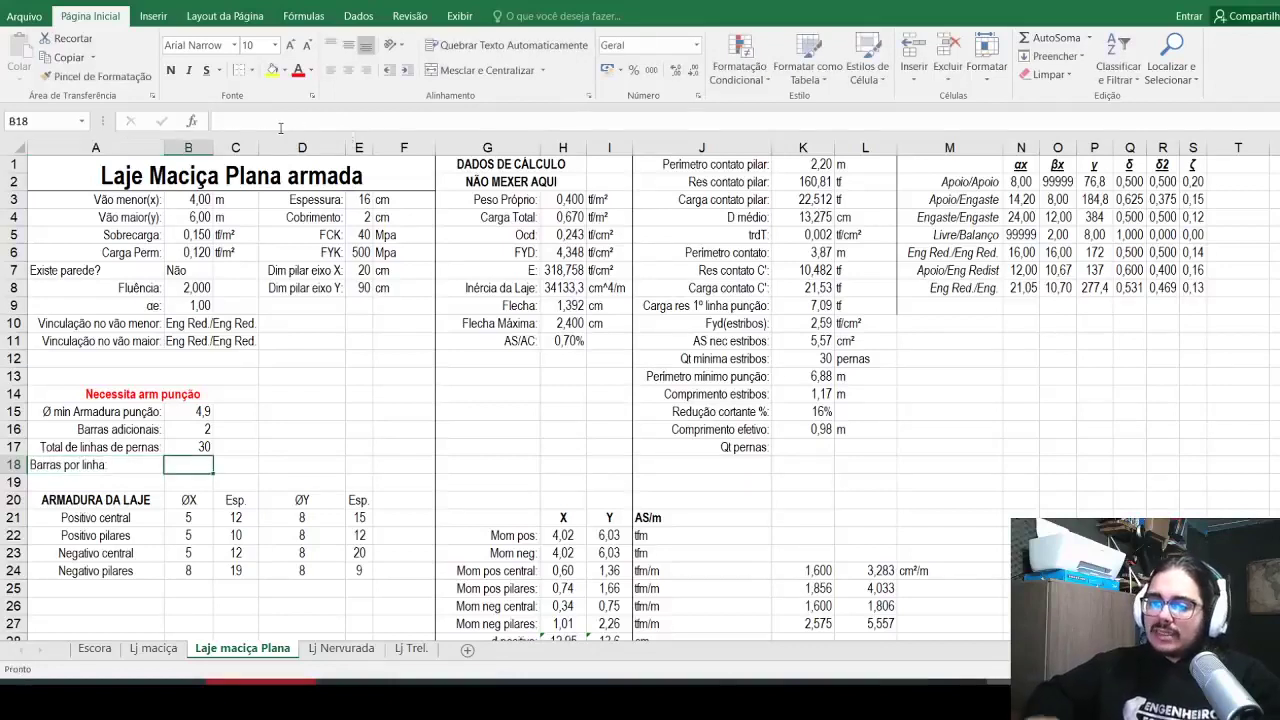
{"action": "key", "text": "Left"}
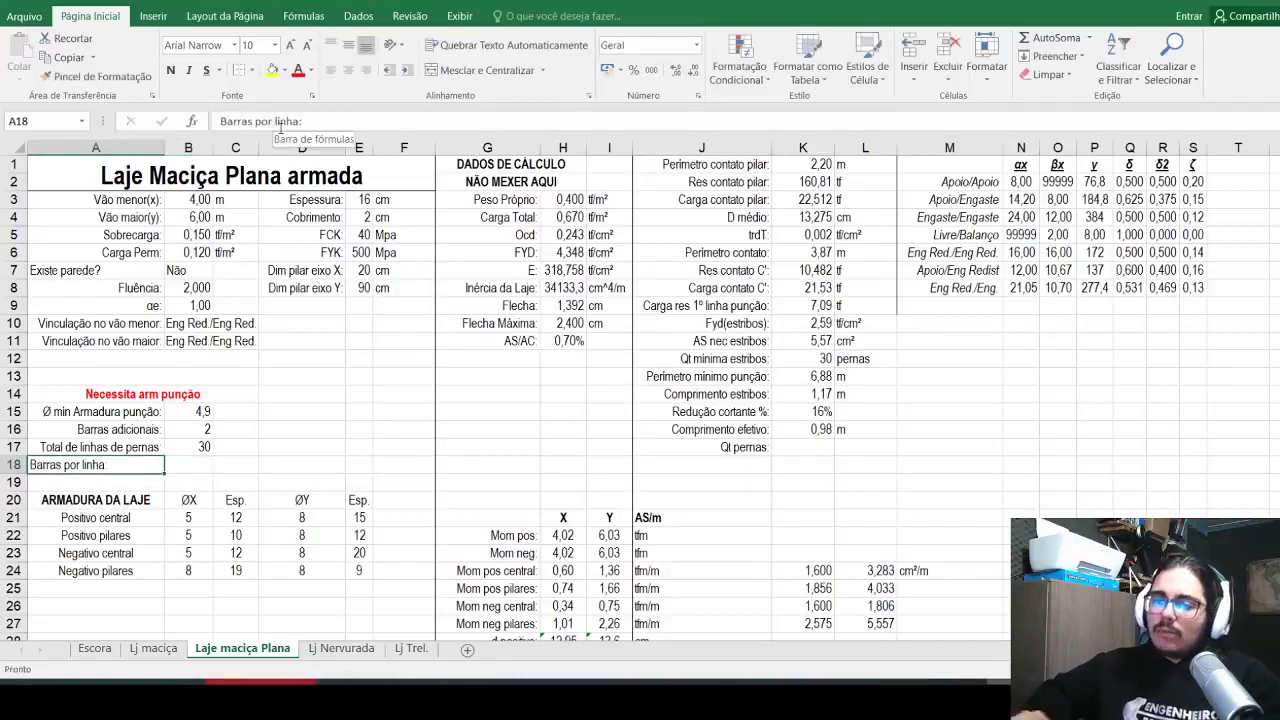
{"action": "left_click", "coordinate": [366, 71]}
Step: Calculate the bars per line in B18 with the formula =(K16/(0,75*K4)*100)
{"action": "key", "text": "Right"}
{"action": "type", "text": "=("}
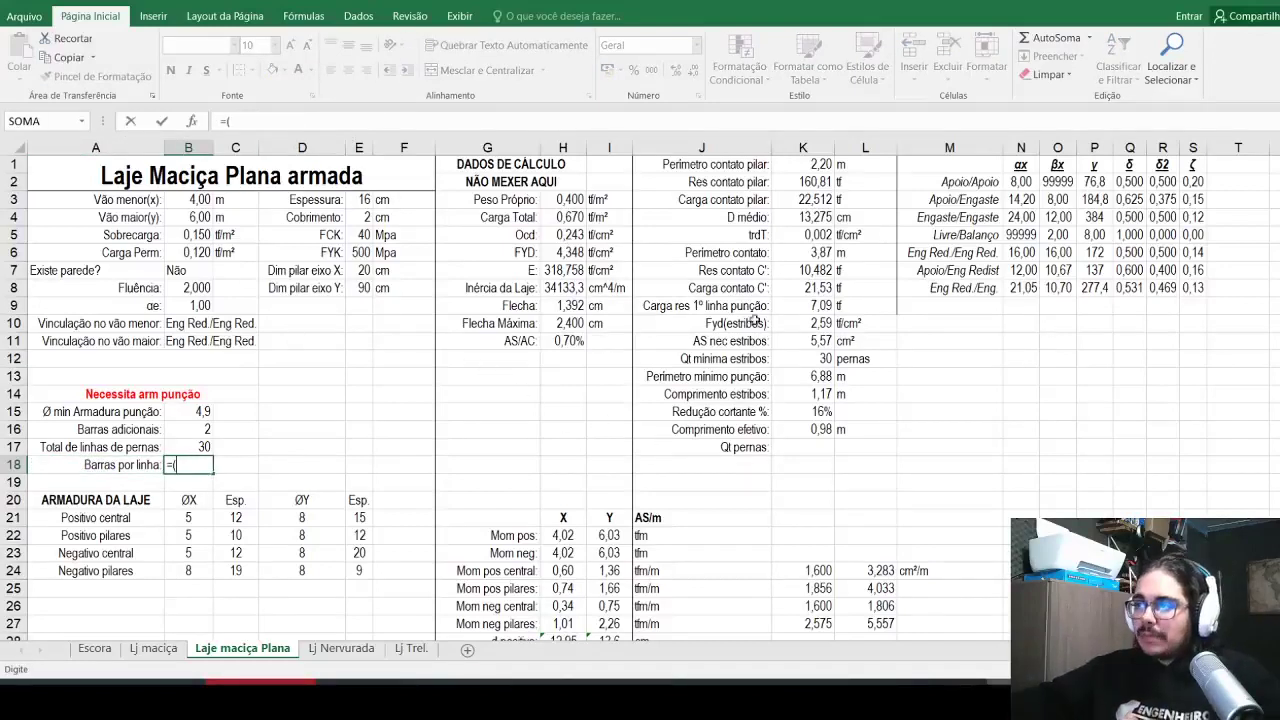
{"action": "left_click", "coordinate": [782, 428]}
{"action": "type", "text": "/(0,75*"}
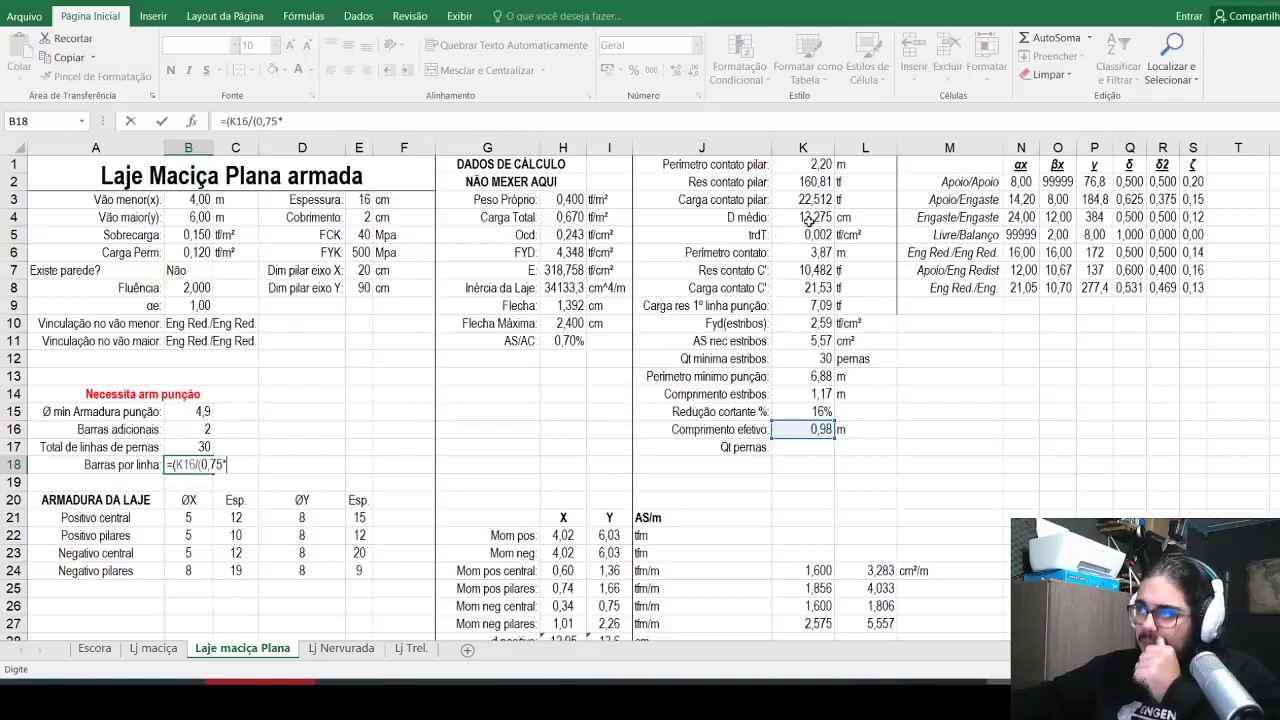
{"action": "left_click", "coordinate": [806, 219]}
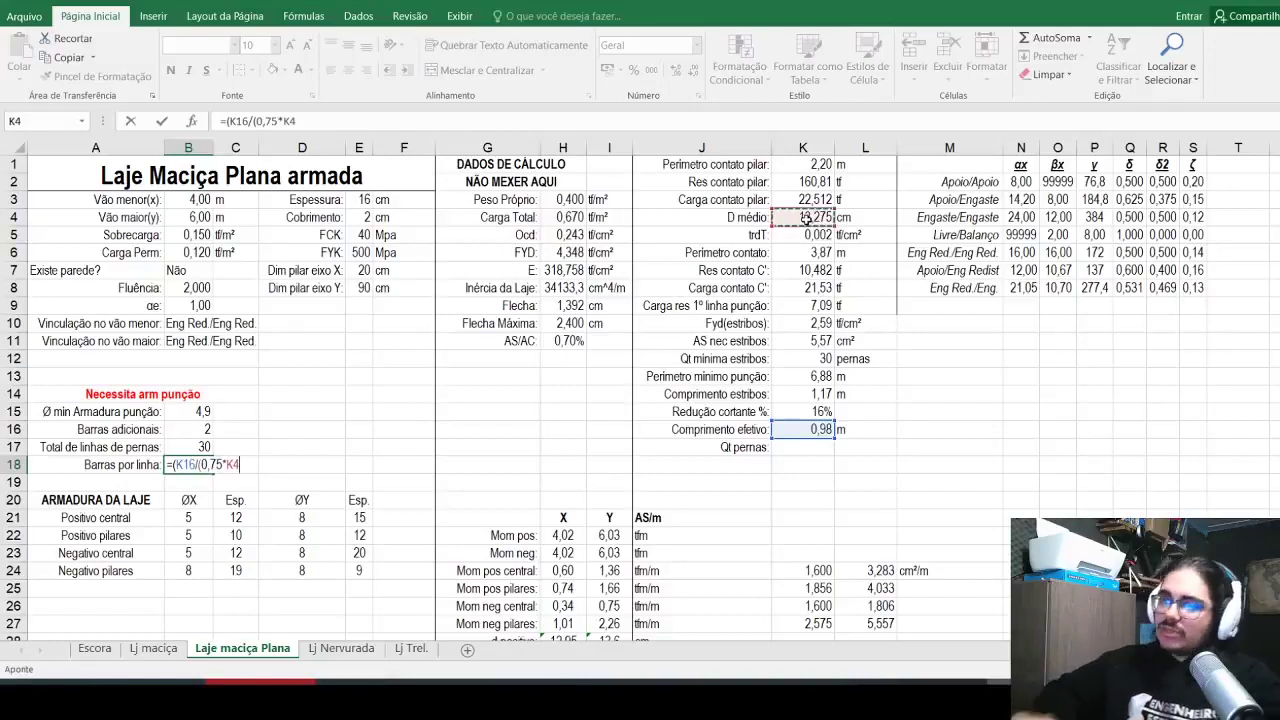
{"action": "type", "text": ")*1"}
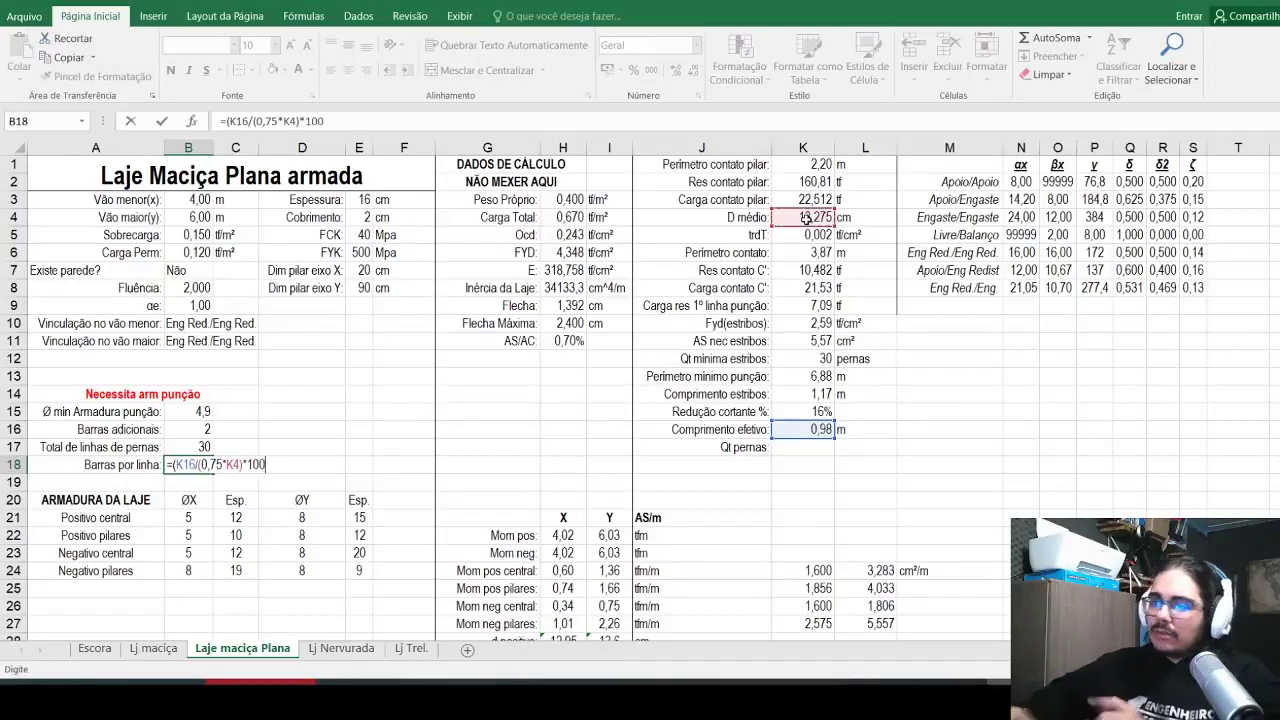
{"action": "type", "text": "00"}
{"action": "key", "text": "Return"}
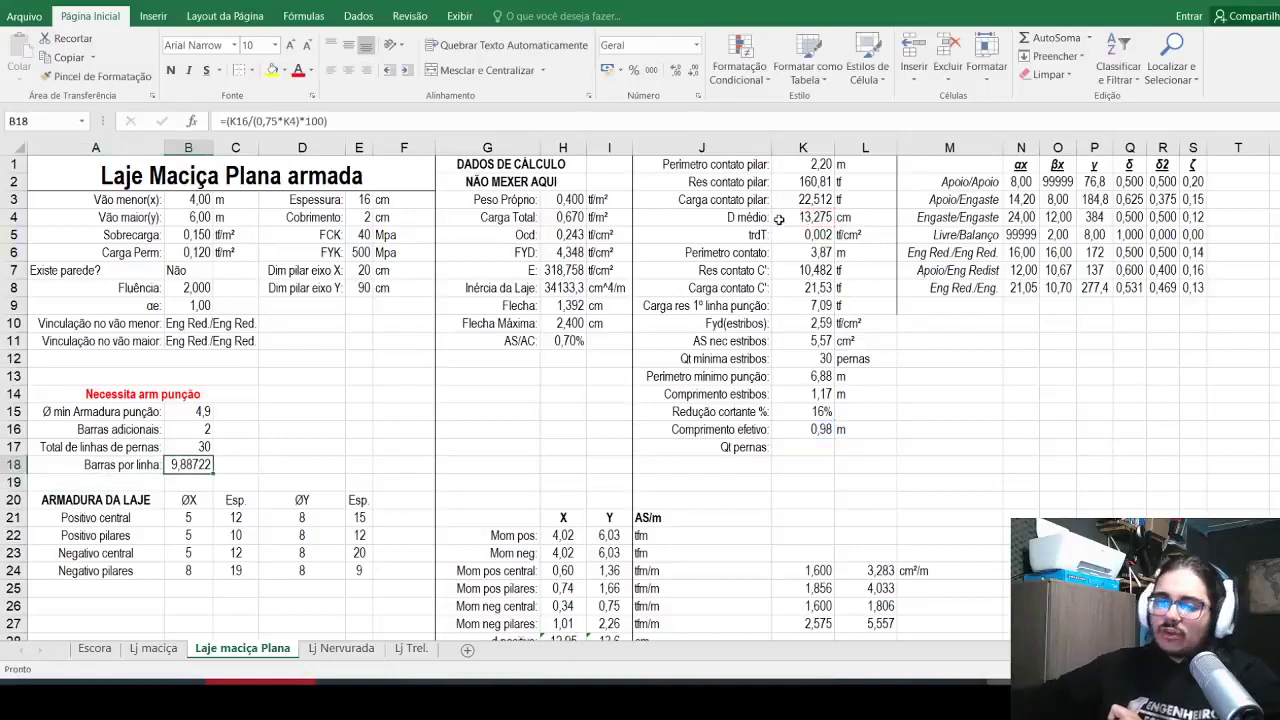
Step: Round the B18 result up to 0 digits by wrapping its formula in ARREDONDAR.PARA.CIMA
{"action": "left_click", "coordinate": [226, 121]}
{"action": "type", "text": "arredo"}
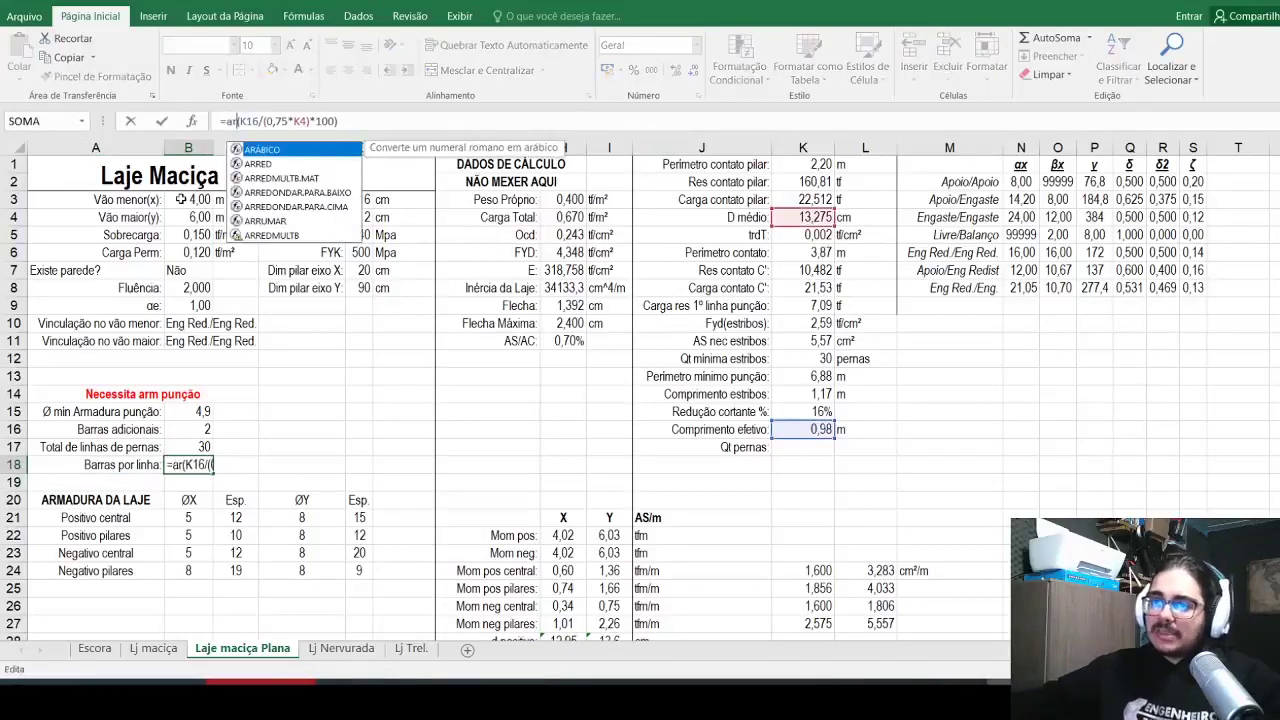
{"action": "type", "text": "ndar.para.cim"}
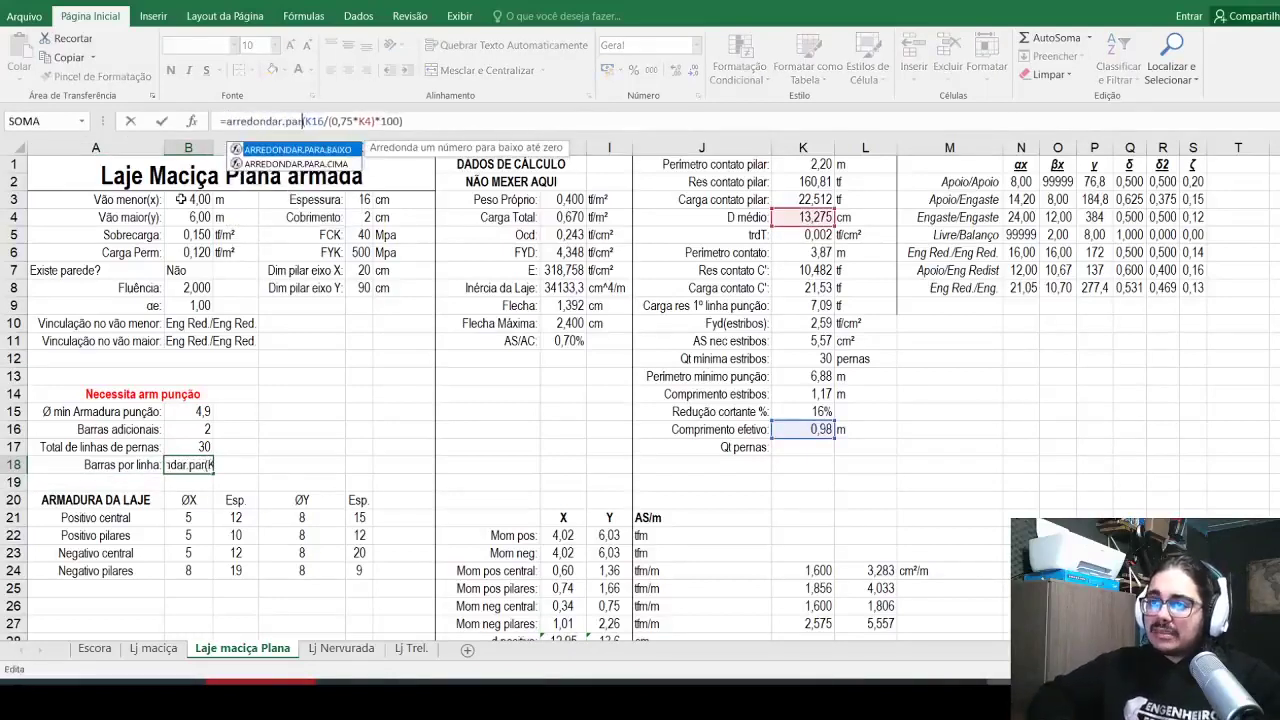
{"action": "type", "text": "a("}
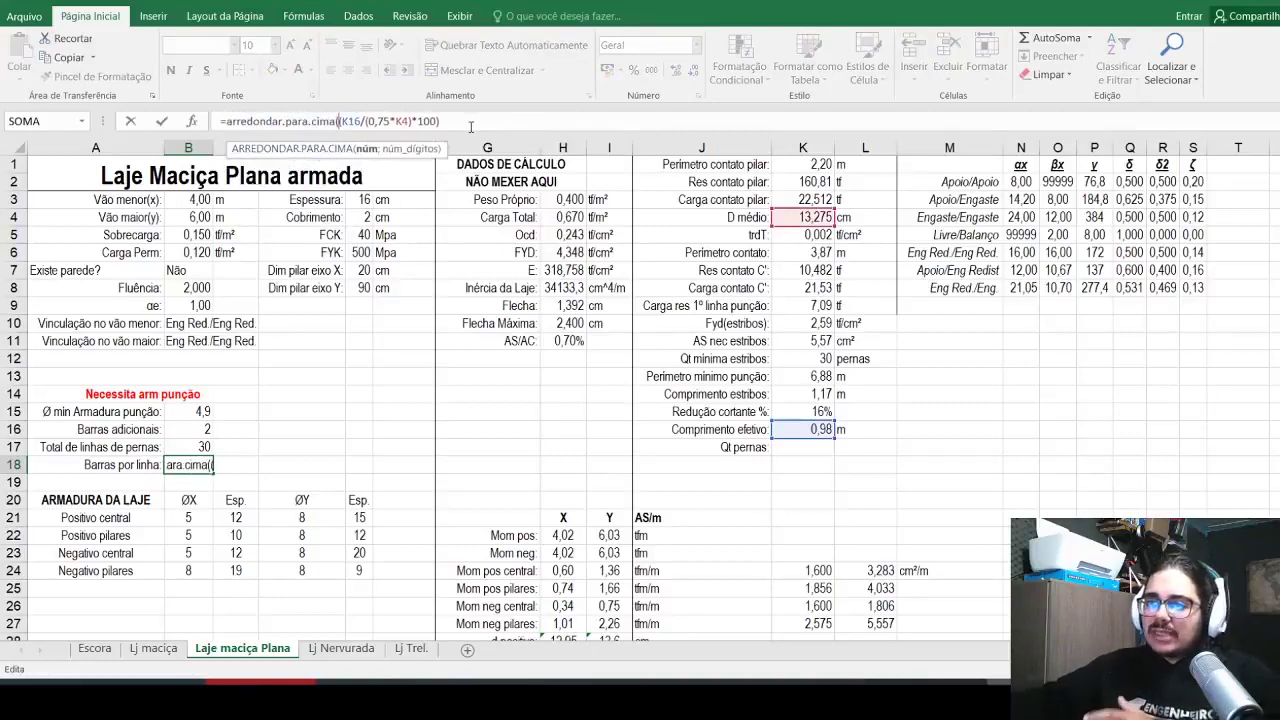
{"action": "type", "text": ";0"}
{"action": "key", "text": "Return"}
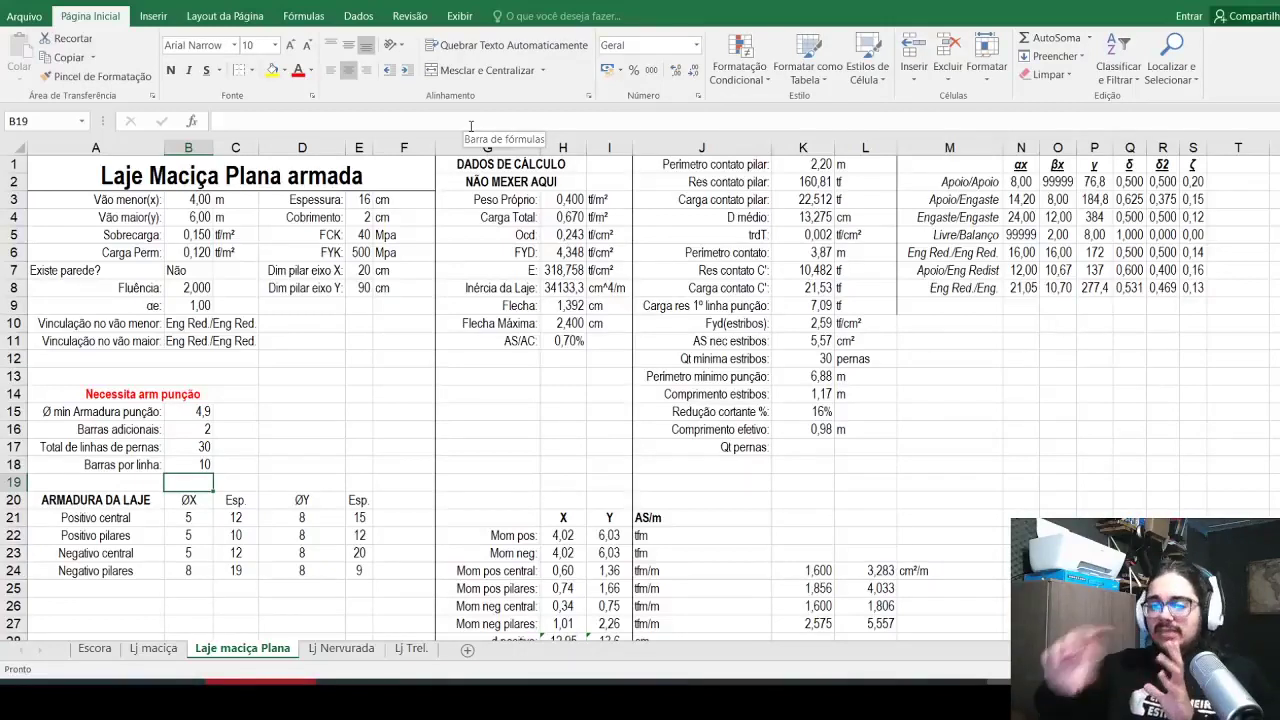
Step: Add the label "Espaçam dos estribos:" in A19 and align it right
{"action": "key", "text": "Left"}
{"action": "type", "text": "Espaça"}
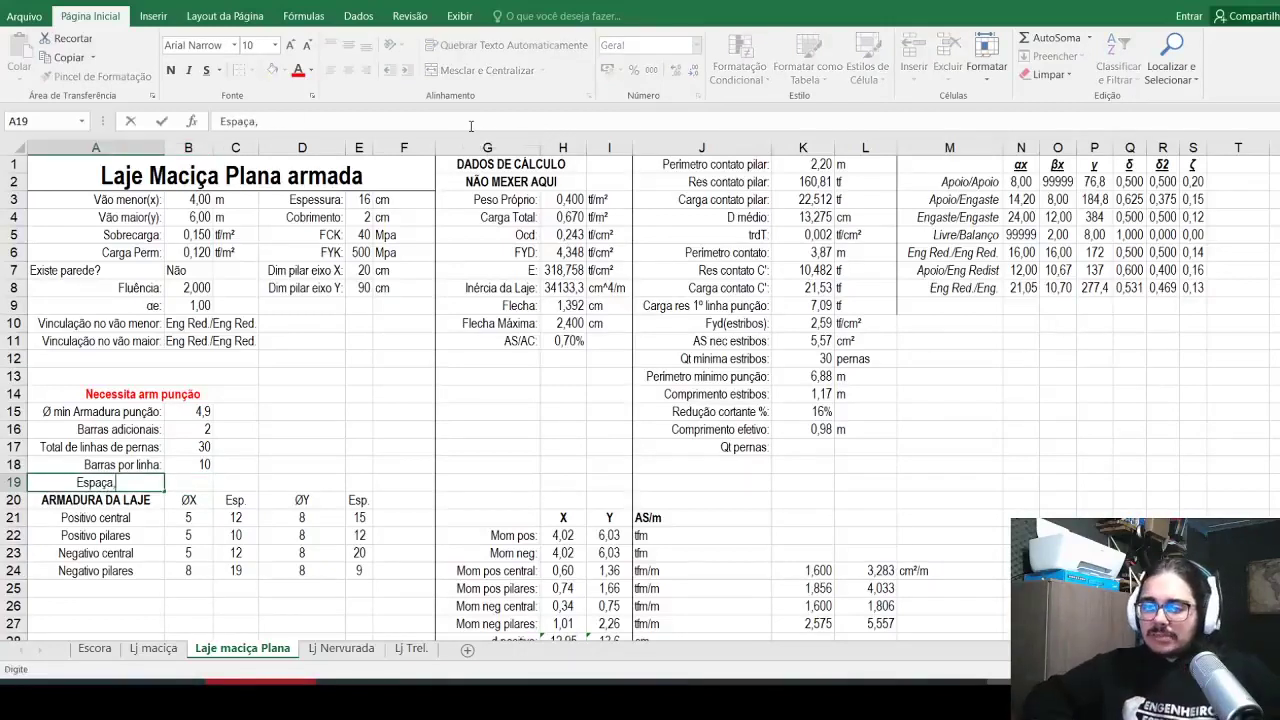
{"action": "type", "text": "m dos est"}
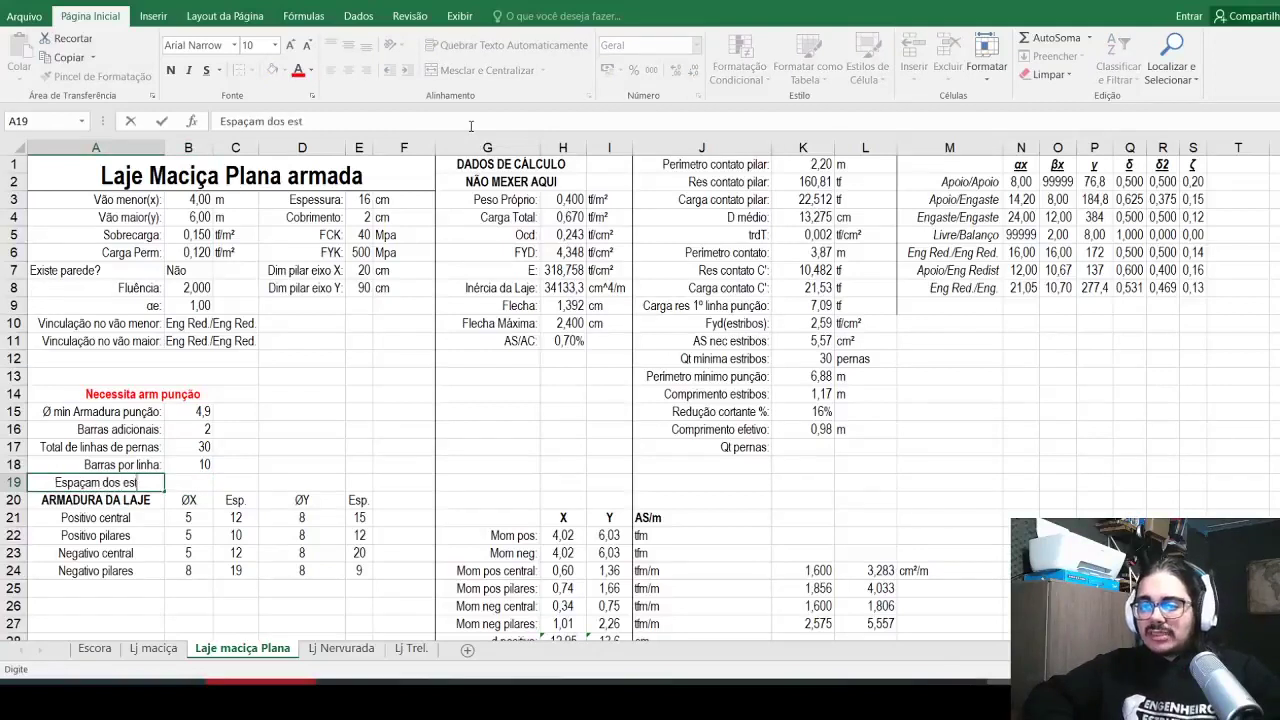
{"action": "type", "text": "ribos:"}
{"action": "key", "text": "Return"}
{"action": "key", "text": "Up"}
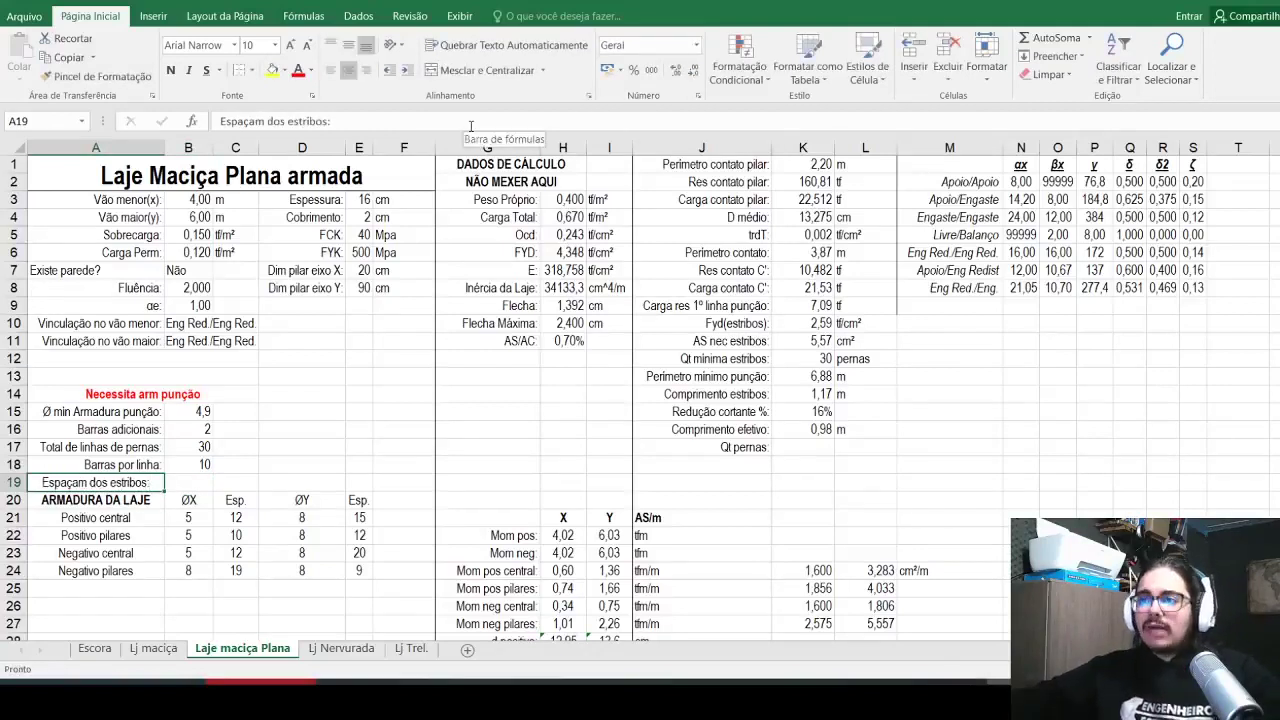
Step: Calculate the stirrup spacing in B19 with the formula =ARRED(K4*0,75;0)
{"action": "left_click", "coordinate": [175, 483]}
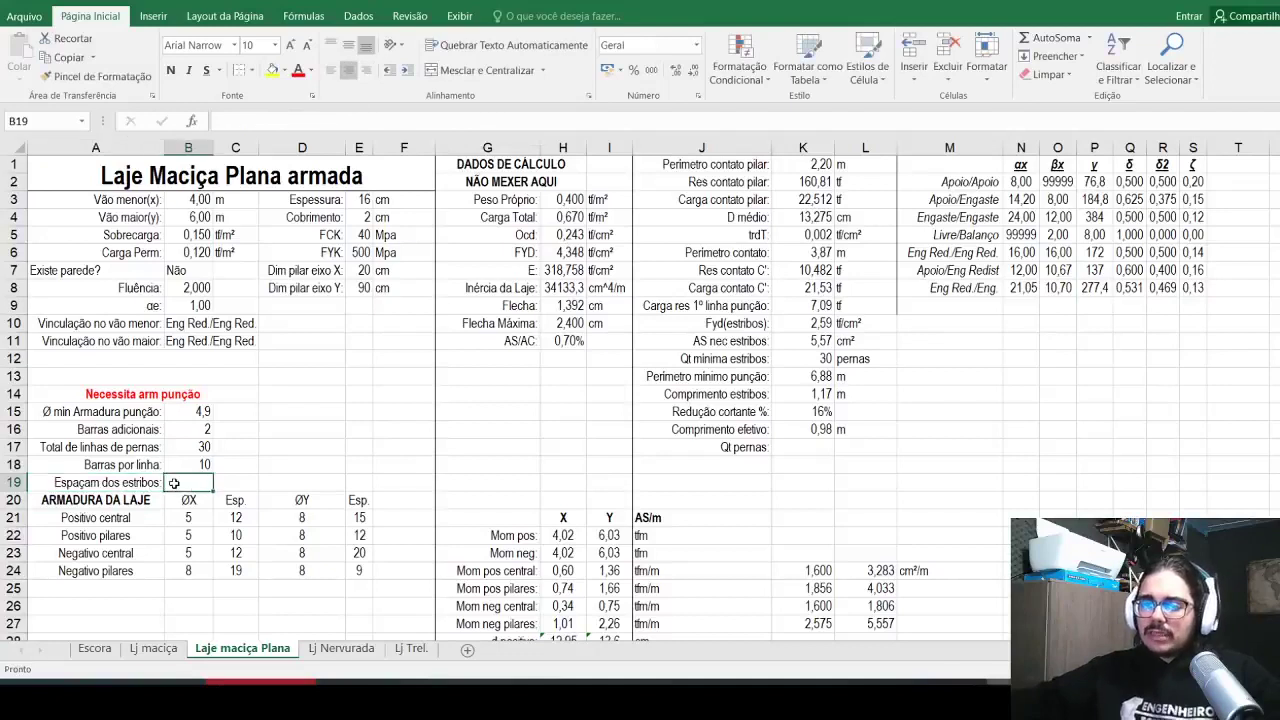
{"action": "type", "text": "=arred("}
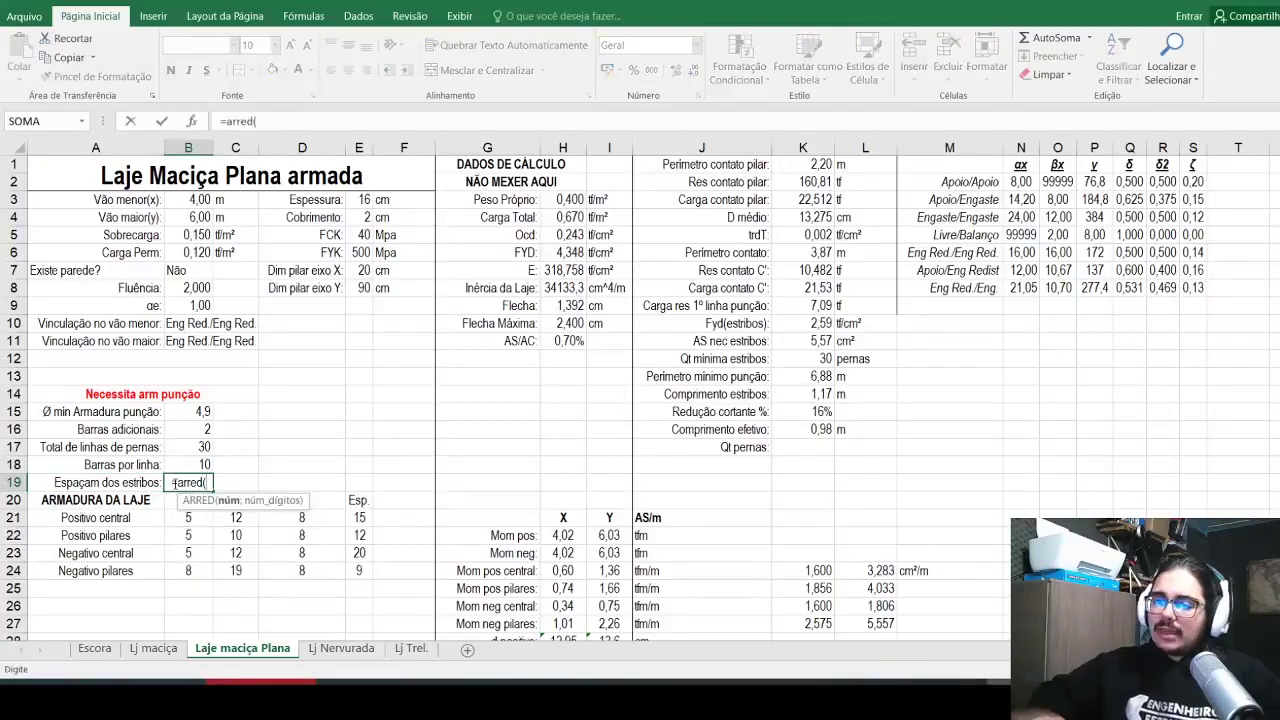
{"action": "left_click", "coordinate": [800, 234]}
{"action": "left_click", "coordinate": [810, 216]}
{"action": "type", "text": "*0,7"}
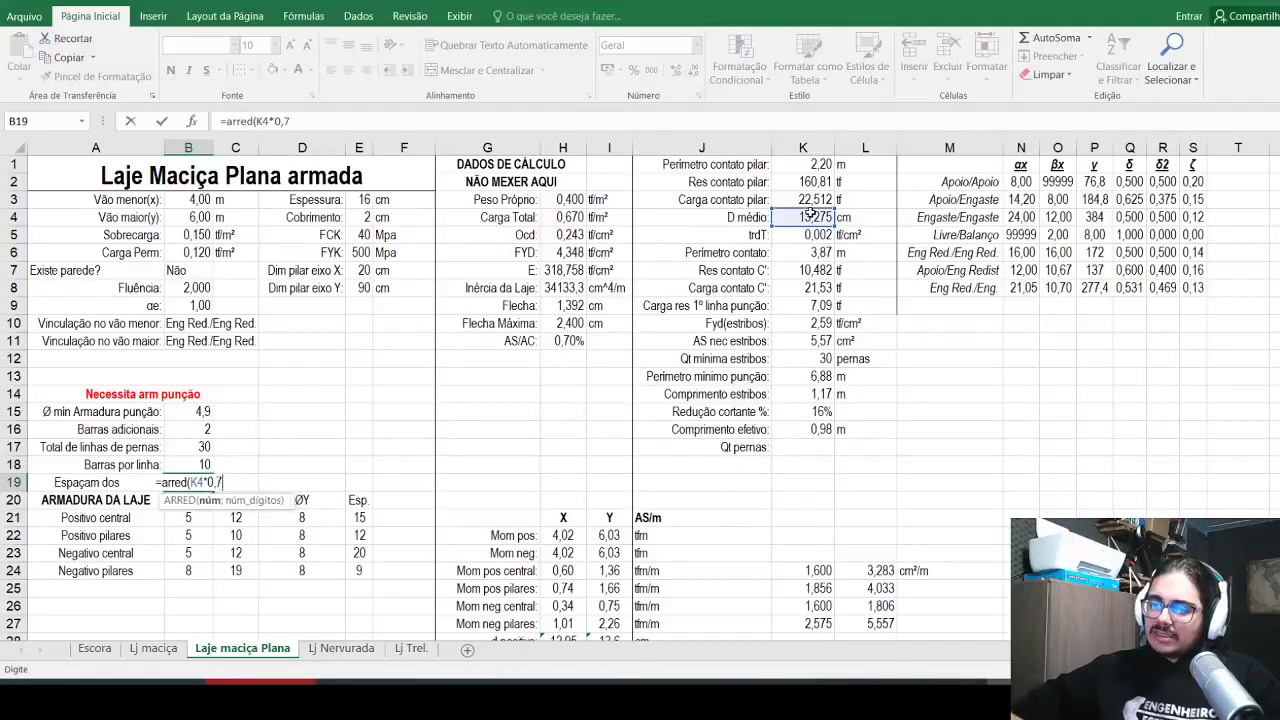
{"action": "type", "text": "5;0)"}
{"action": "key", "text": "ctrl+Return"}
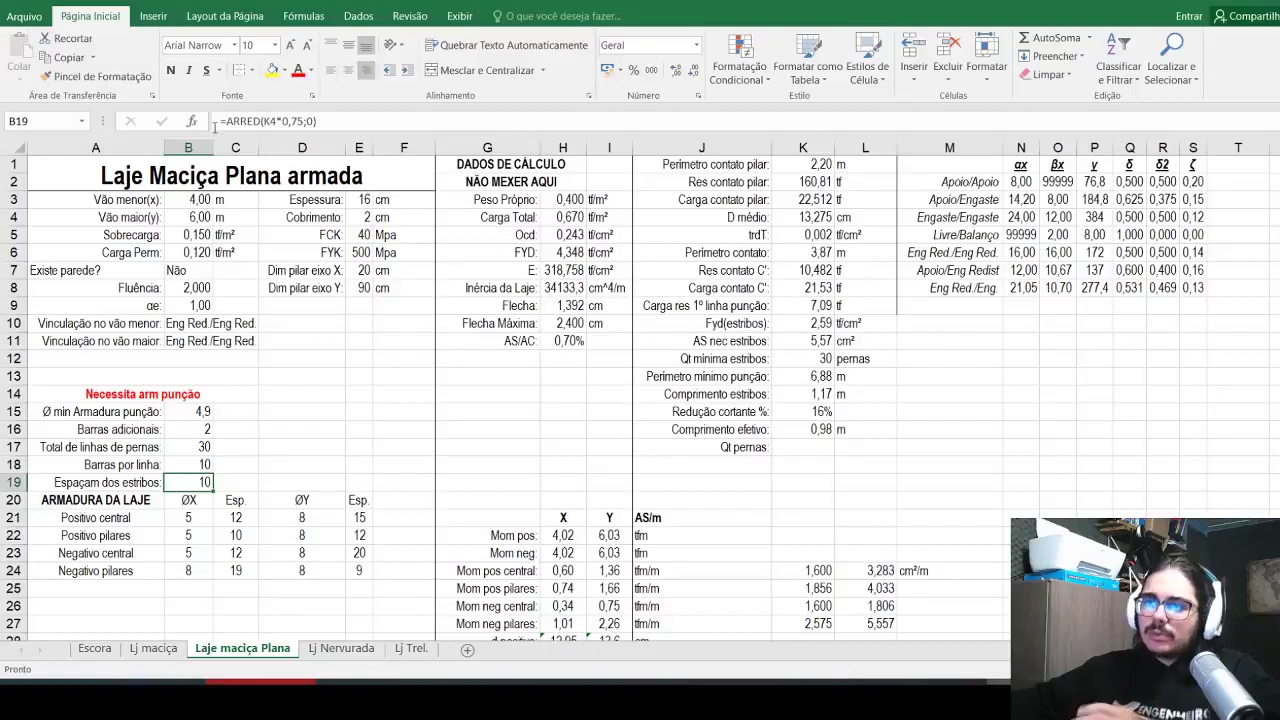
Step: Try removing the ARRED rounding from the stirrup spacing formula in B19 and undo that edit
{"action": "left_click", "coordinate": [248, 128]}
{"action": "double_click", "coordinate": [248, 128]}
{"action": "key", "text": "Delete"}
{"action": "key", "text": "BackSpace"}
{"action": "key", "text": "BackSpace"}
{"action": "key", "text": "Return"}
{"action": "key", "text": "ctrl+z"}
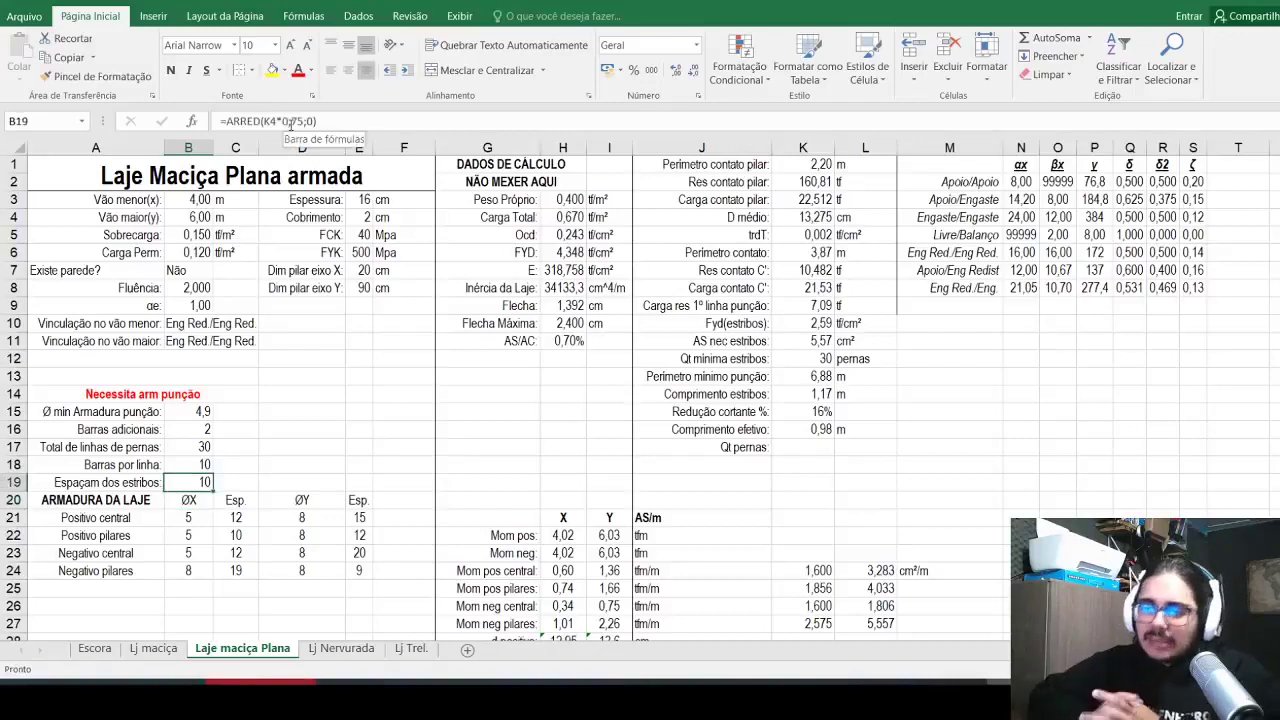
Step: Center the punching reinforcement results in B15:B19
{"action": "key", "text": "shift+Up"}
{"action": "key", "text": "shift+Up"}
{"action": "key", "text": "shift+Up"}
{"action": "key", "text": "shift+Up"}
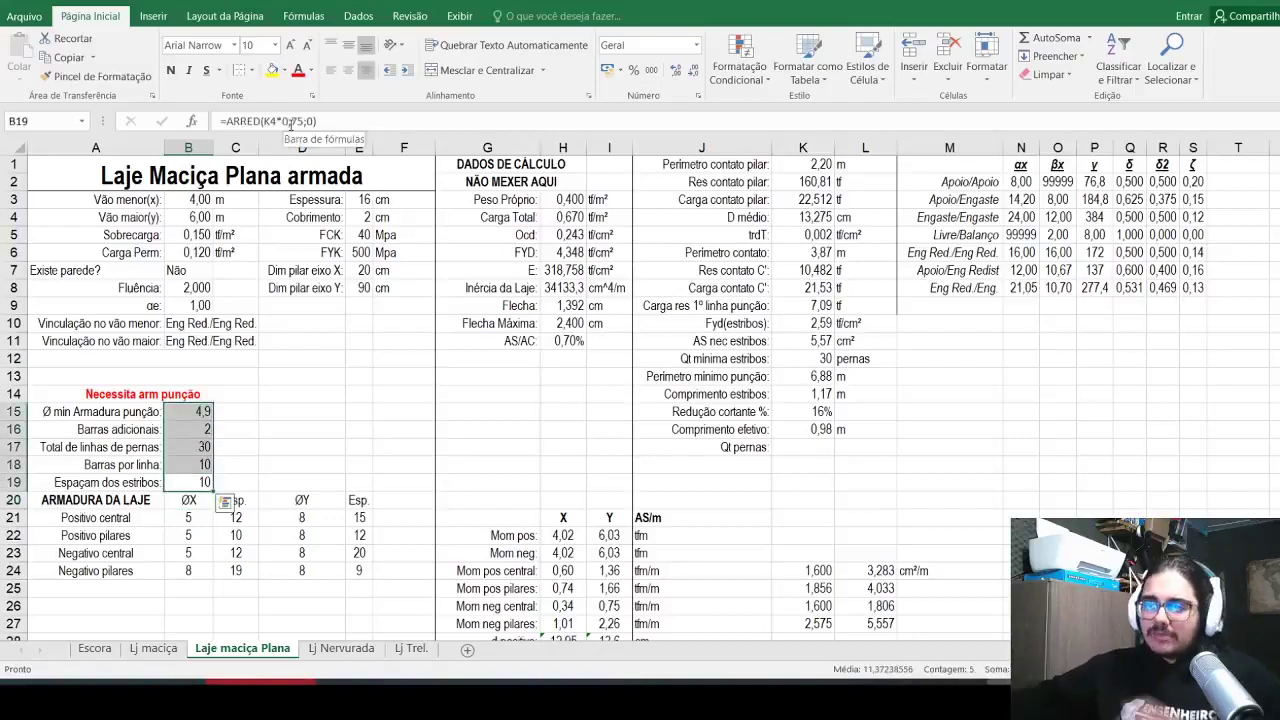
{"action": "left_click", "coordinate": [331, 70]}
{"action": "key", "text": "Return"}
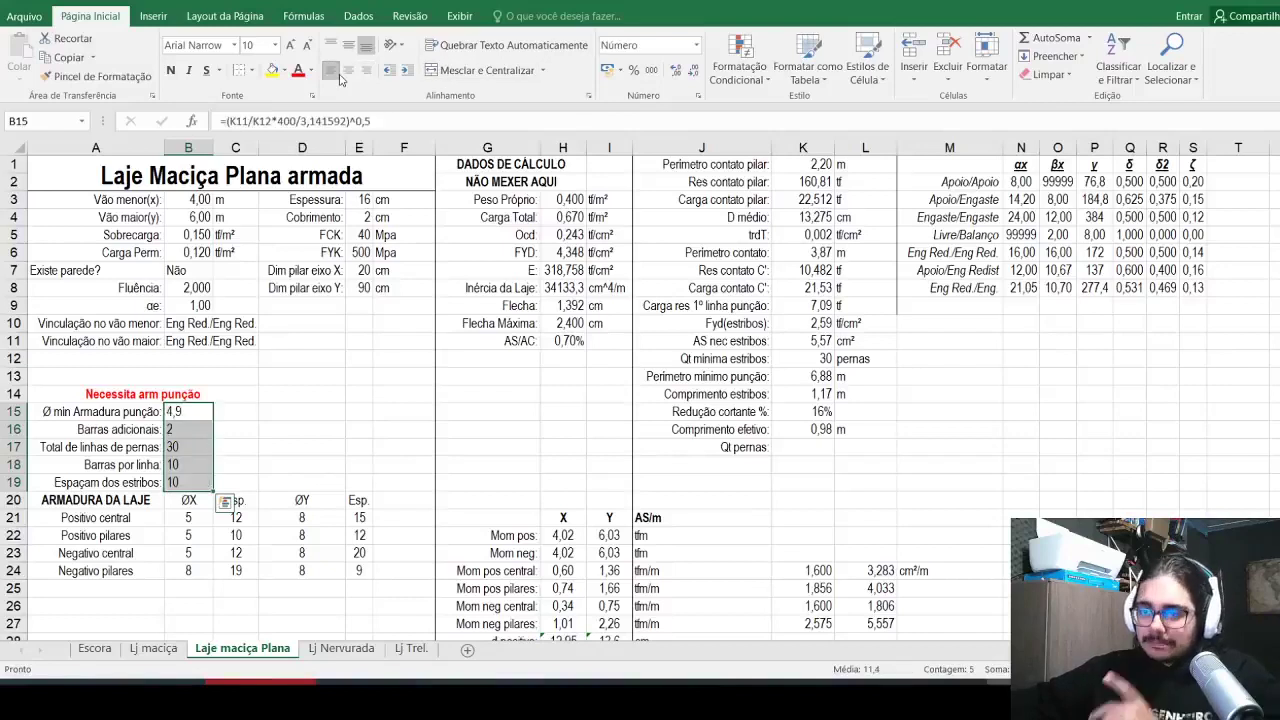
{"action": "left_click", "coordinate": [345, 72]}
{"action": "left_click", "coordinate": [260, 316]}
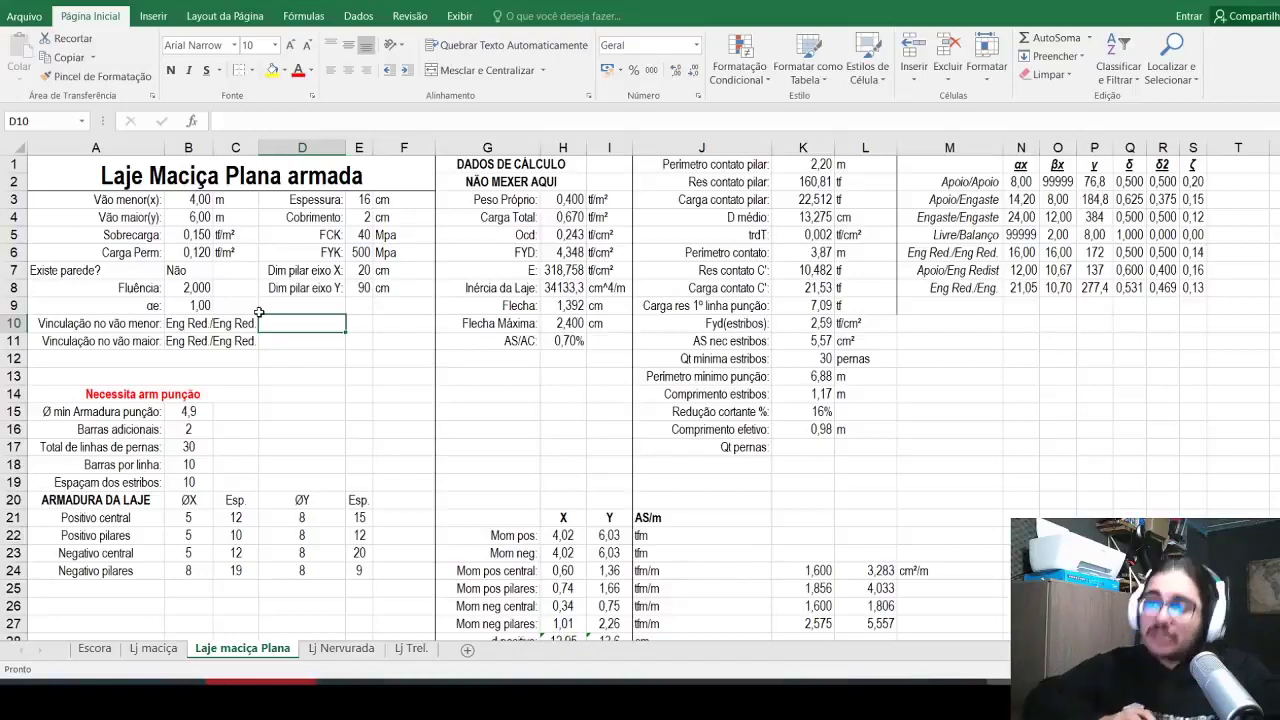
Step: Set the slab thickness (Espessura) in E3 to 18 cm
{"action": "left_click", "coordinate": [348, 199]}
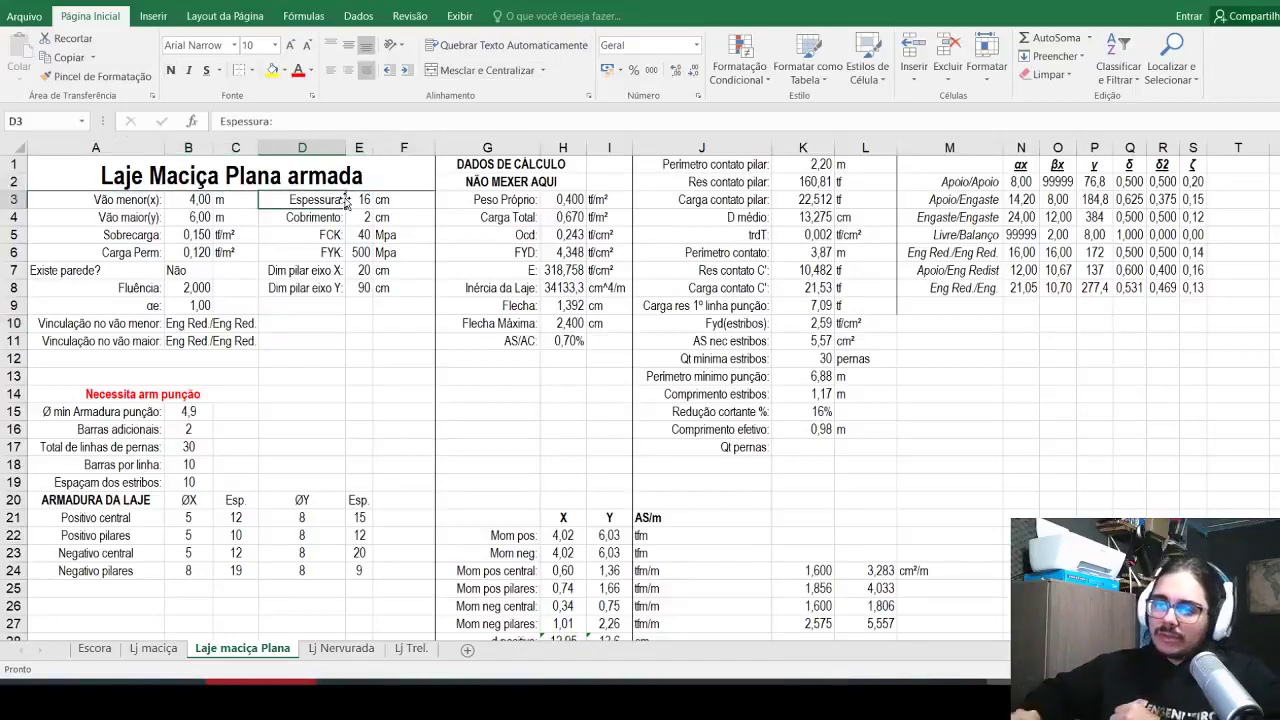
{"action": "left_click", "coordinate": [347, 199]}
{"action": "type", "text": "18"}
{"action": "key", "text": "Return"}
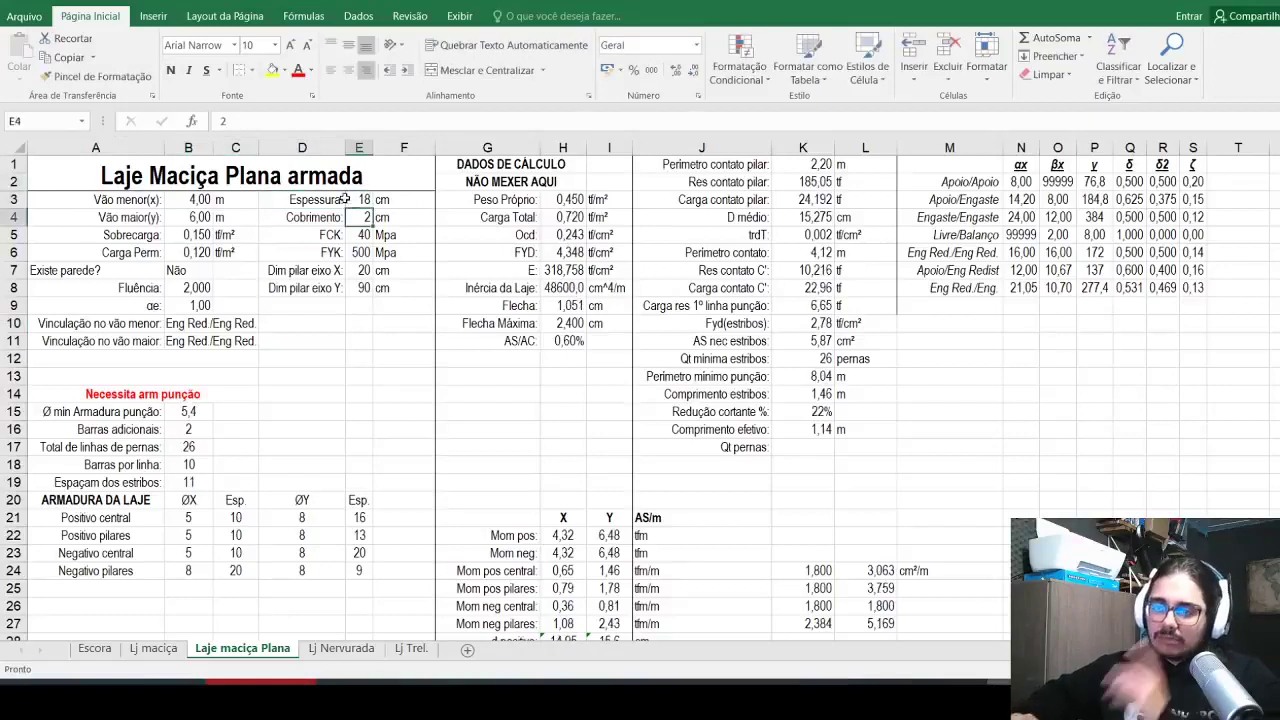
Step: Set the smaller span (Vão menor) in B3 to 6 m and the larger span (Vão maior) in B4 to 8 m
{"action": "key", "text": "Left"}
{"action": "key", "text": "Left"}
{"action": "key", "text": "Left"}
{"action": "key", "text": "Up"}
{"action": "type", "text": "6"}
{"action": "key", "text": "Return"}
{"action": "type", "text": "8"}
{"action": "key", "text": "Return"}
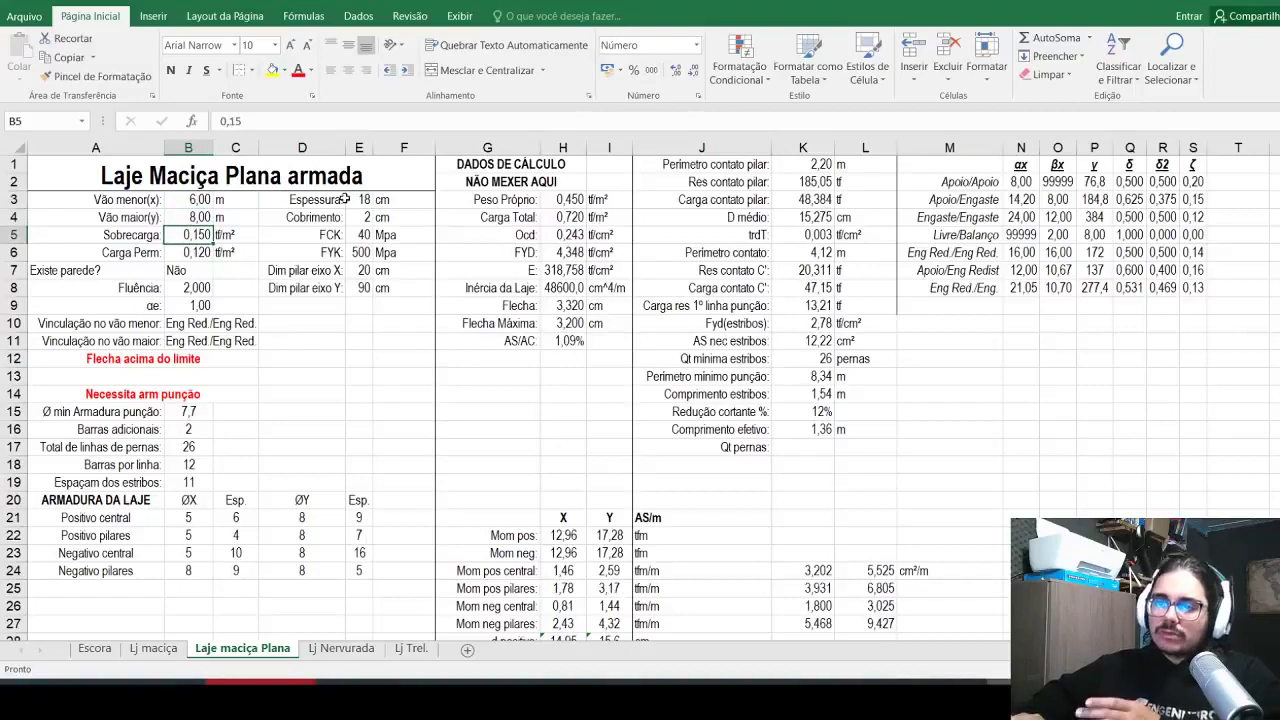
Step: Change the larger span (Vão maior) in B4 to 7 m
{"action": "key", "text": "Up"}
{"action": "type", "text": "7"}
{"action": "key", "text": "Return"}
{"action": "key", "text": "Up"}
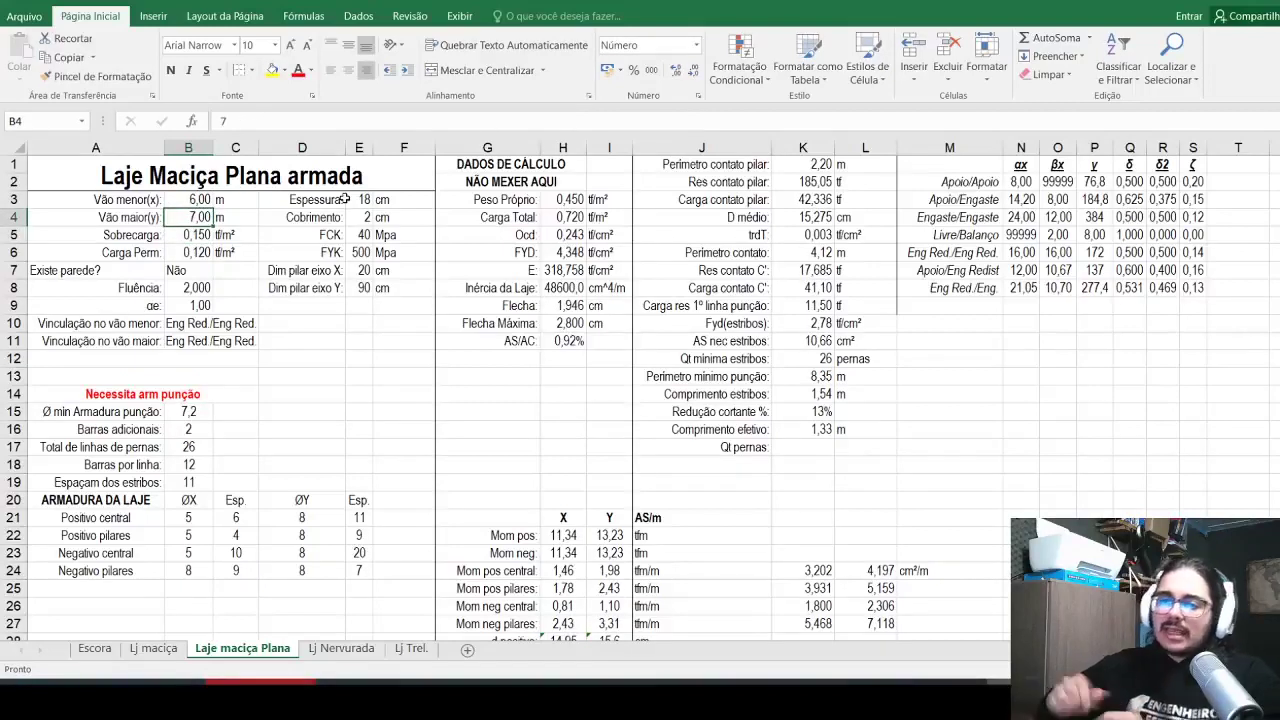
Step: Switch to the Calculator and compute 15 × 10 and 13 × 11 to check bar counts against stirrup spacing
{"action": "left_click", "coordinate": [190, 448]}
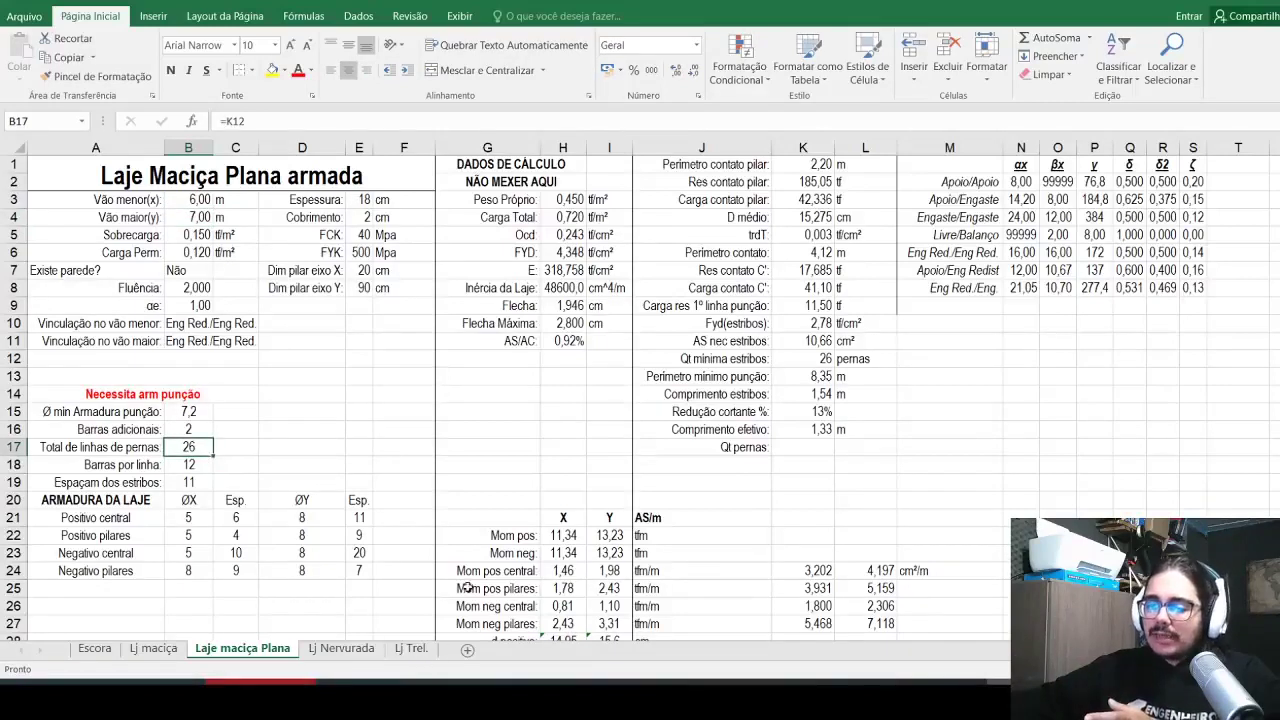
{"action": "left_click", "coordinate": [499, 701]}
{"action": "type", "text": "15*10"}
{"action": "key", "text": "Return"}
{"action": "type", "text": "13*"}
{"action": "type", "text": "13 × 11"}
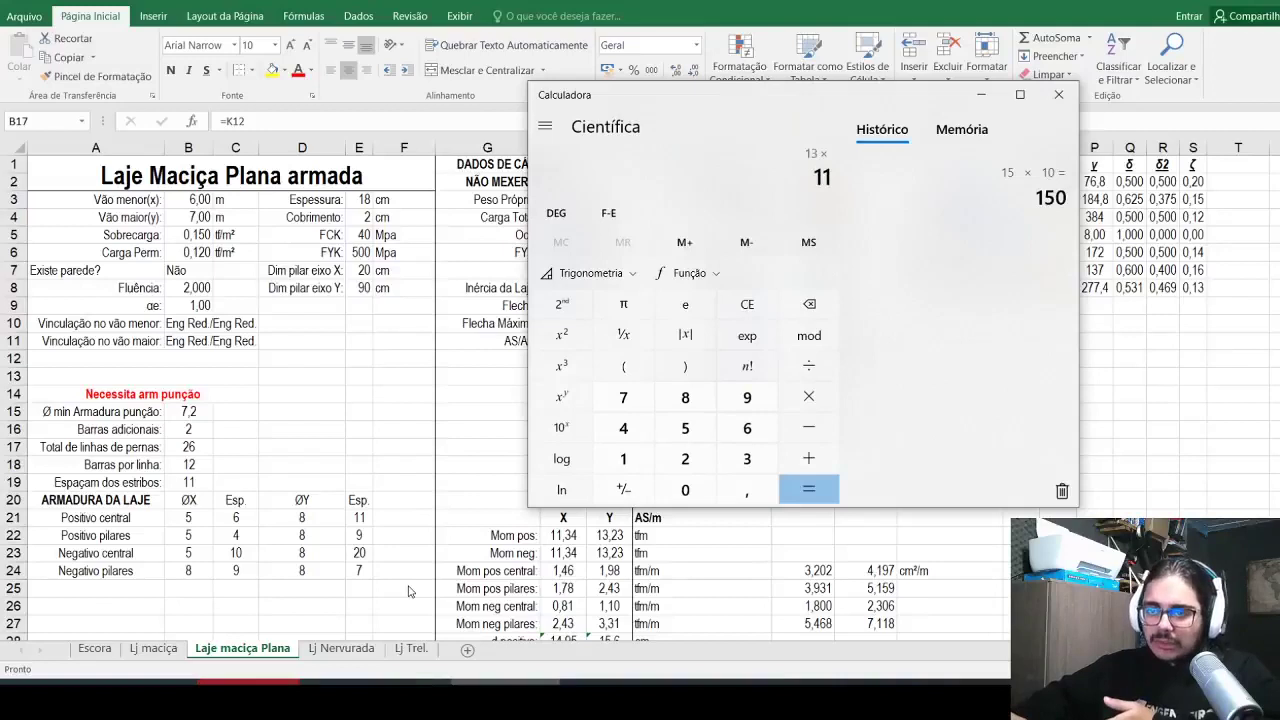
{"action": "key", "text": "Return"}
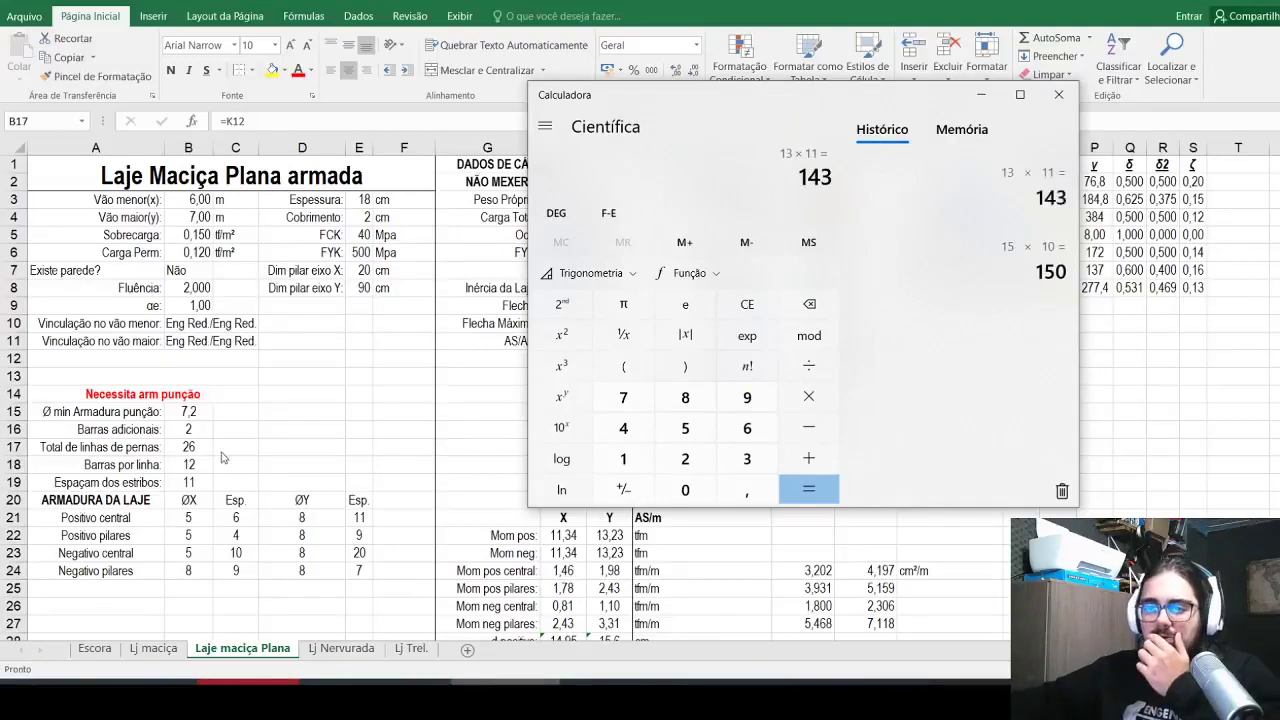
Step: Review the bars-per-line formula in B18 of the spreadsheet and compute 13 × 12 in the Calculator
{"action": "left_click", "coordinate": [194, 450]}
{"action": "left_click", "coordinate": [188, 464]}
{"action": "left_click", "coordinate": [356, 127]}
{"action": "key", "text": "Return"}
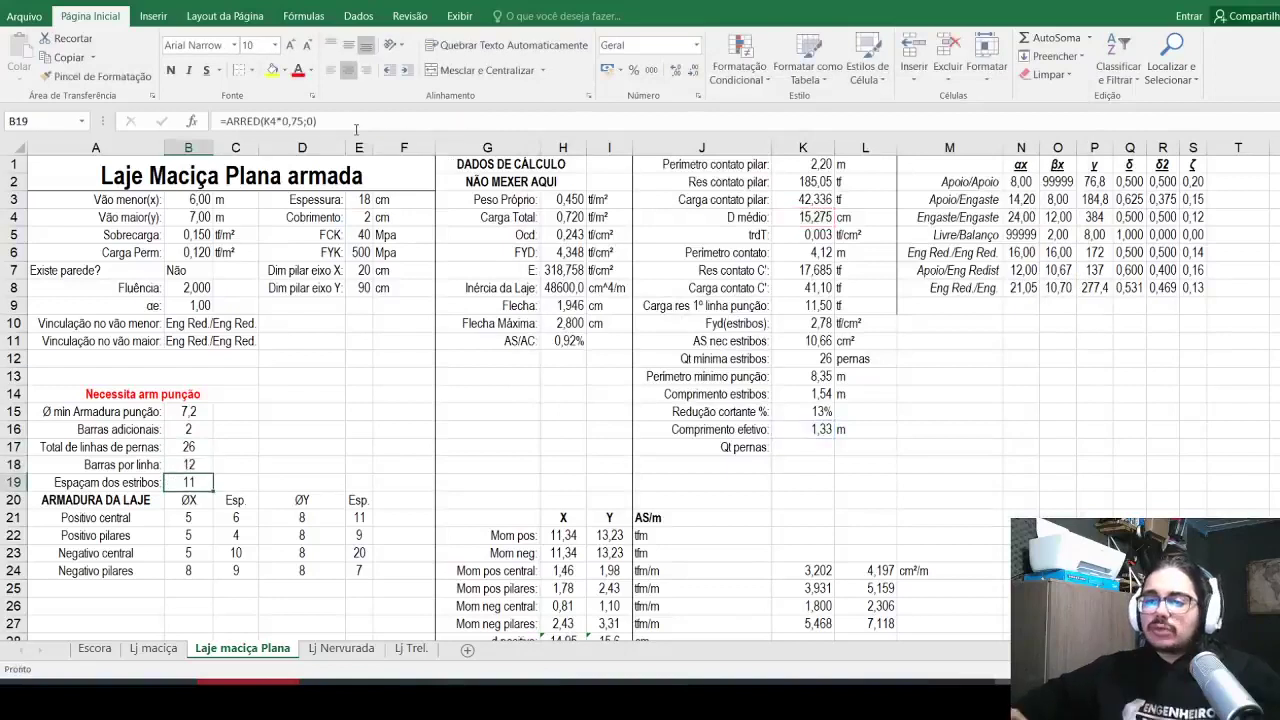
{"action": "key", "text": "alt+Tab"}
{"action": "type", "text": "13*12"}
{"action": "key", "text": "Return"}
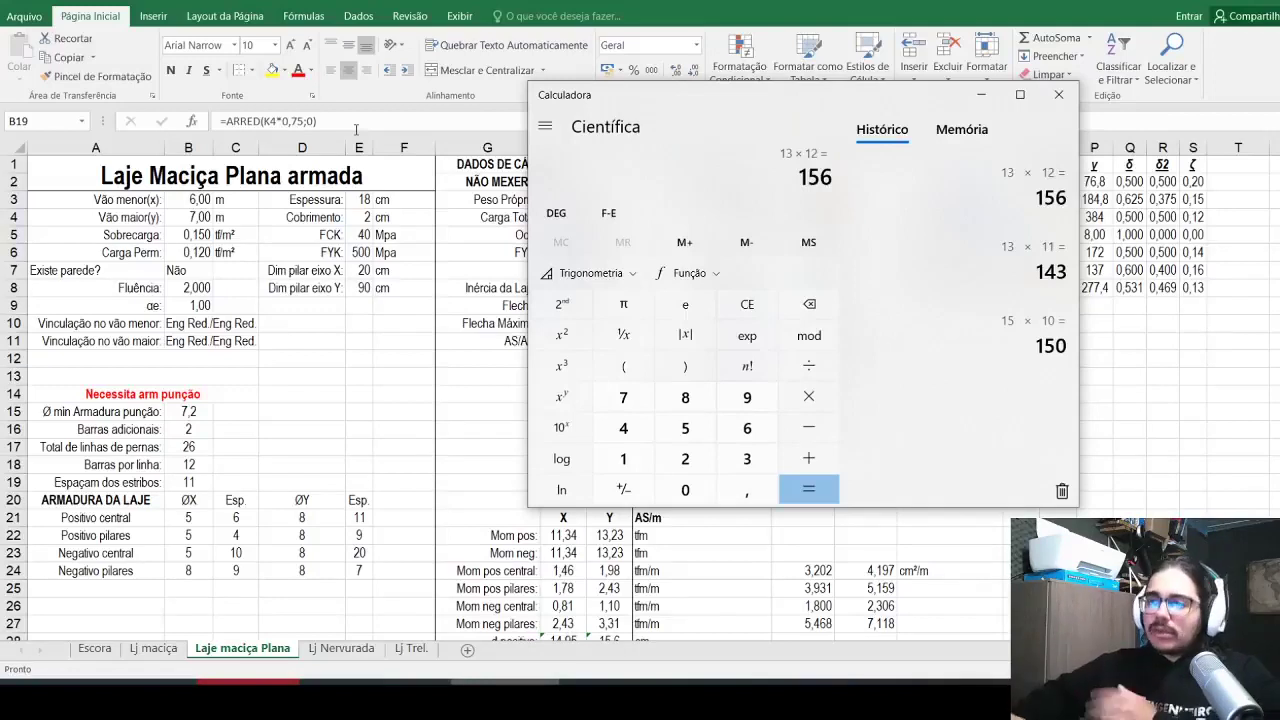
Step: Back in the spreadsheet, set the slab thickness in E3 to 20 cm, undo it to compare results, and enter 20 again
{"action": "key", "text": "alt+Tab"}
{"action": "left_click", "coordinate": [365, 199]}
{"action": "type", "text": "20"}
{"action": "key", "text": "Return"}
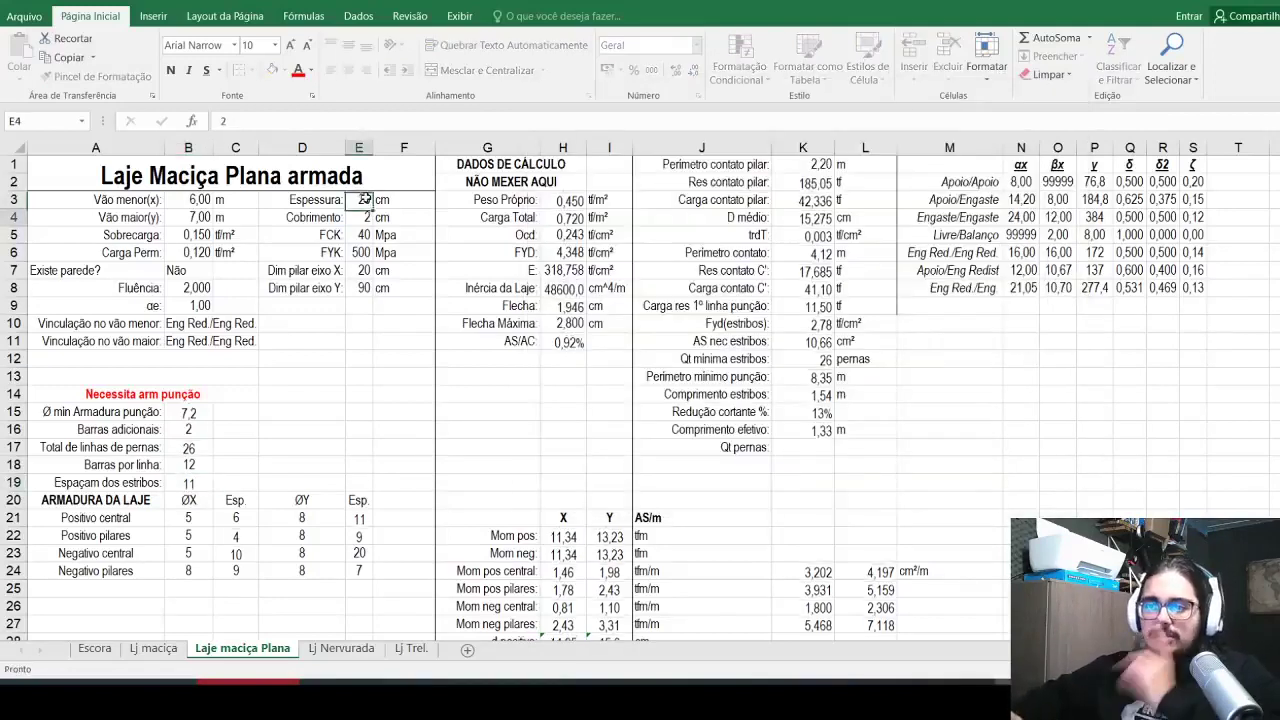
{"action": "key", "text": "ctrl+z"}
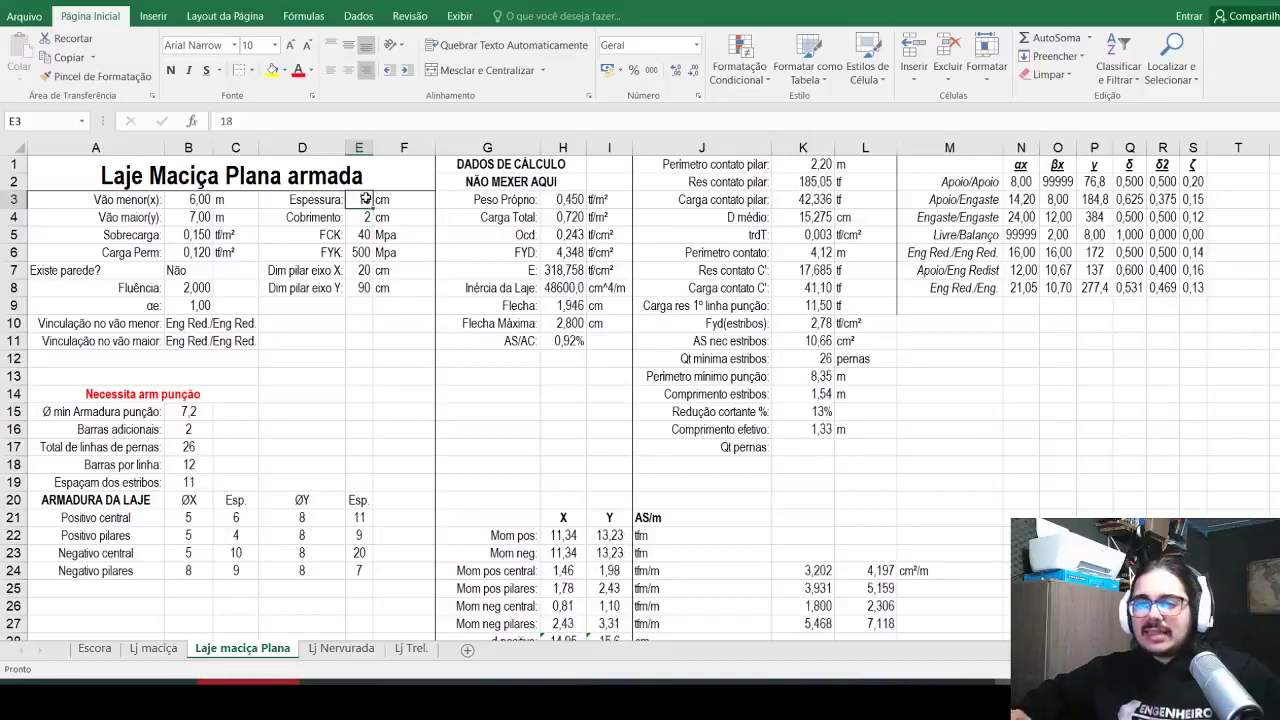
{"action": "type", "text": "20"}
{"action": "key", "text": "Return"}
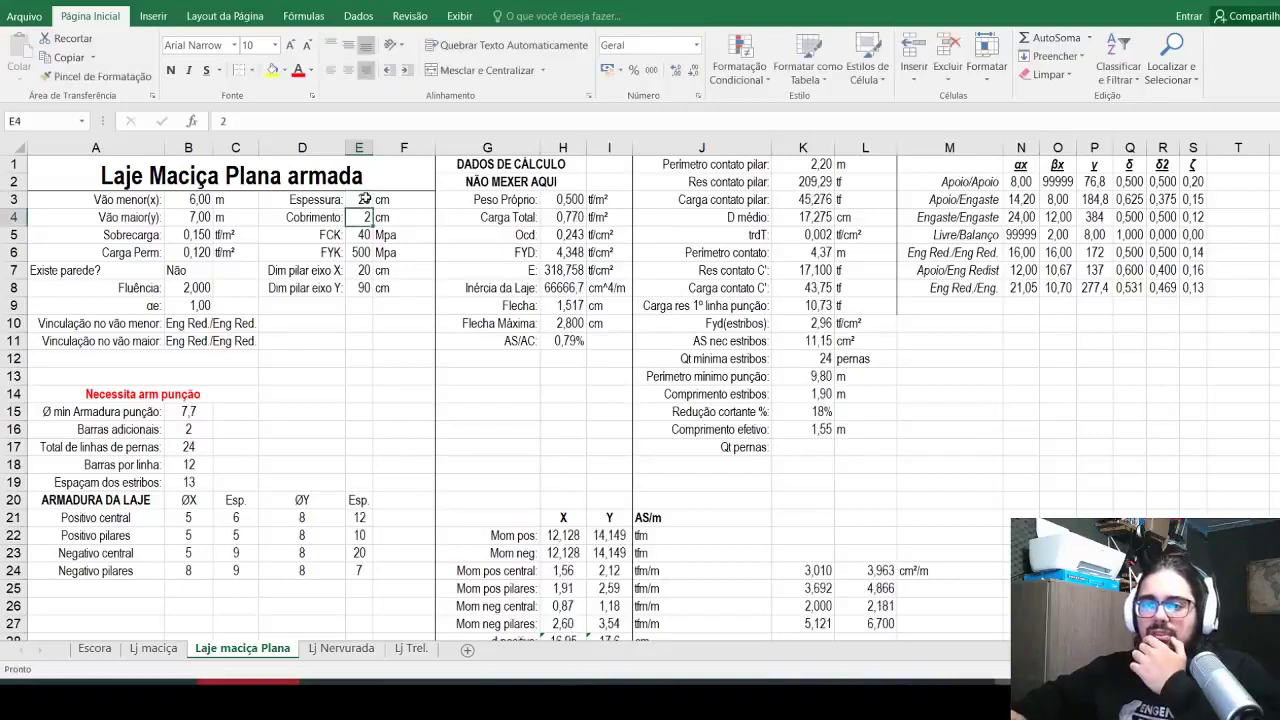
Step: Review the bars-per-line rounding formula in B18 and delete the unused "Qt pernas" label in J17
{"action": "left_click", "coordinate": [160, 464]}
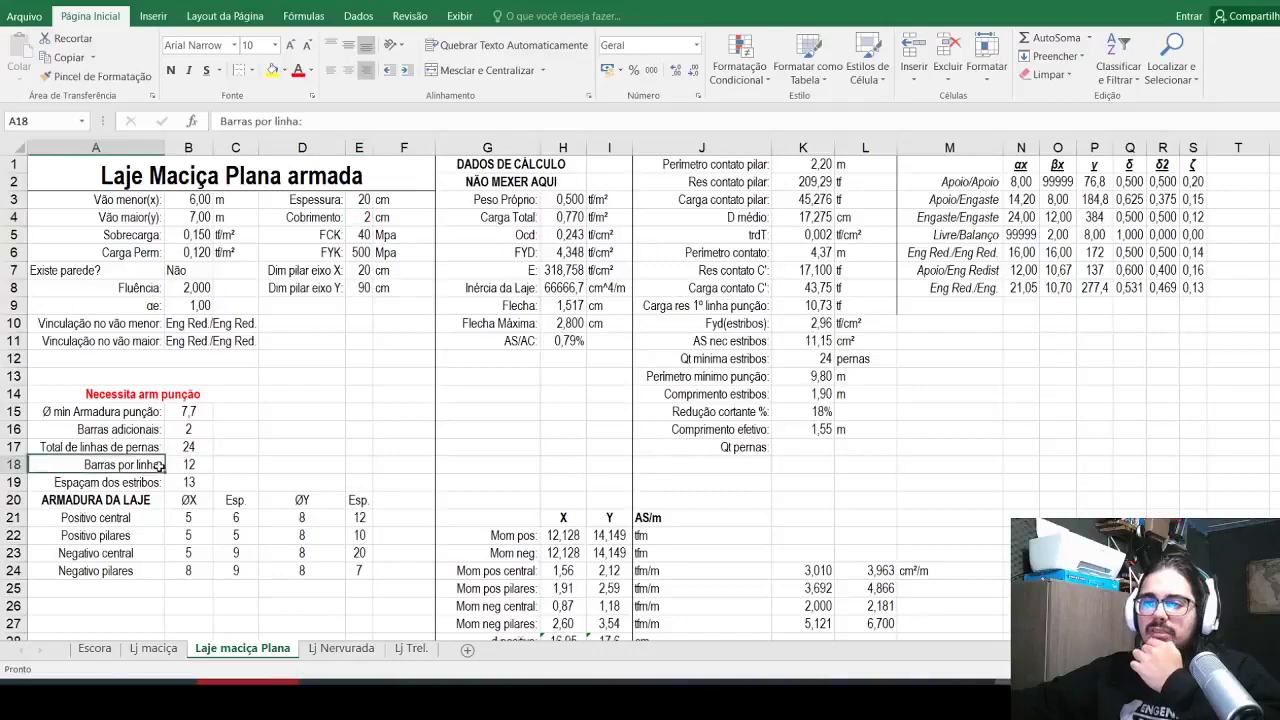
{"action": "left_click", "coordinate": [178, 465]}
{"action": "left_click", "coordinate": [356, 121]}
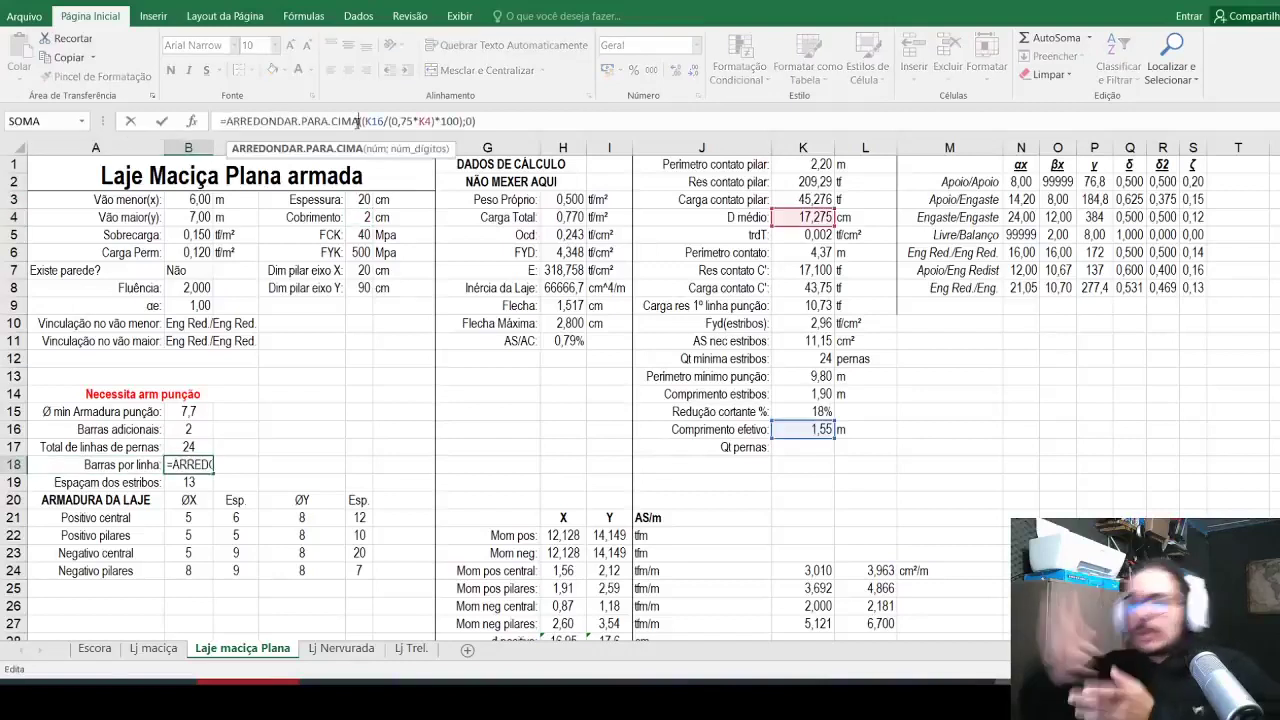
{"action": "key", "text": "Return"}
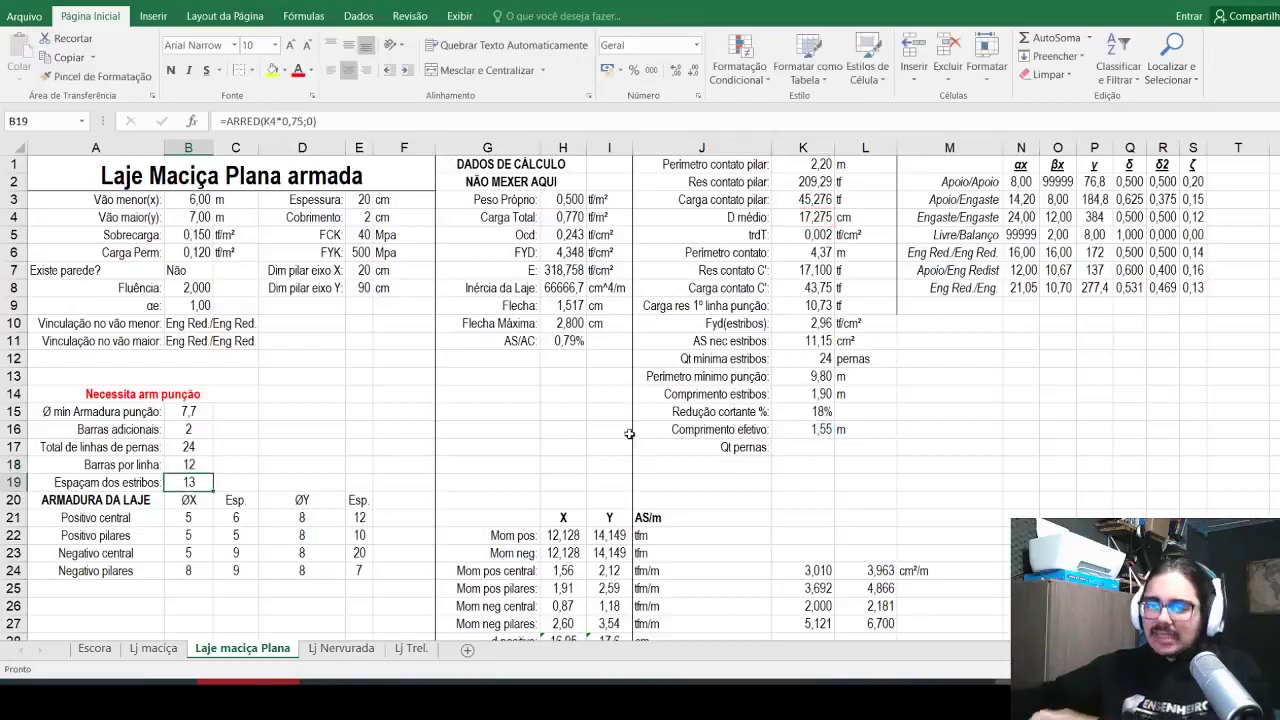
{"action": "left_click", "coordinate": [706, 453]}
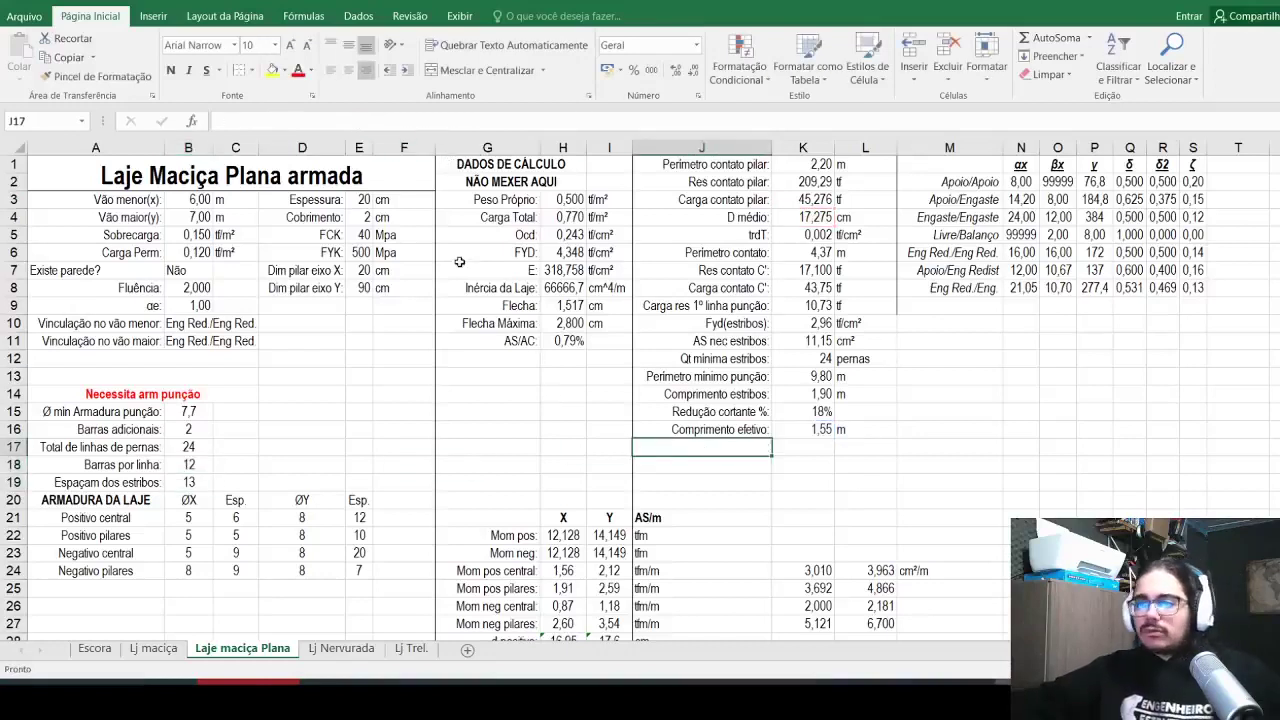
{"action": "key", "text": "Delete"}
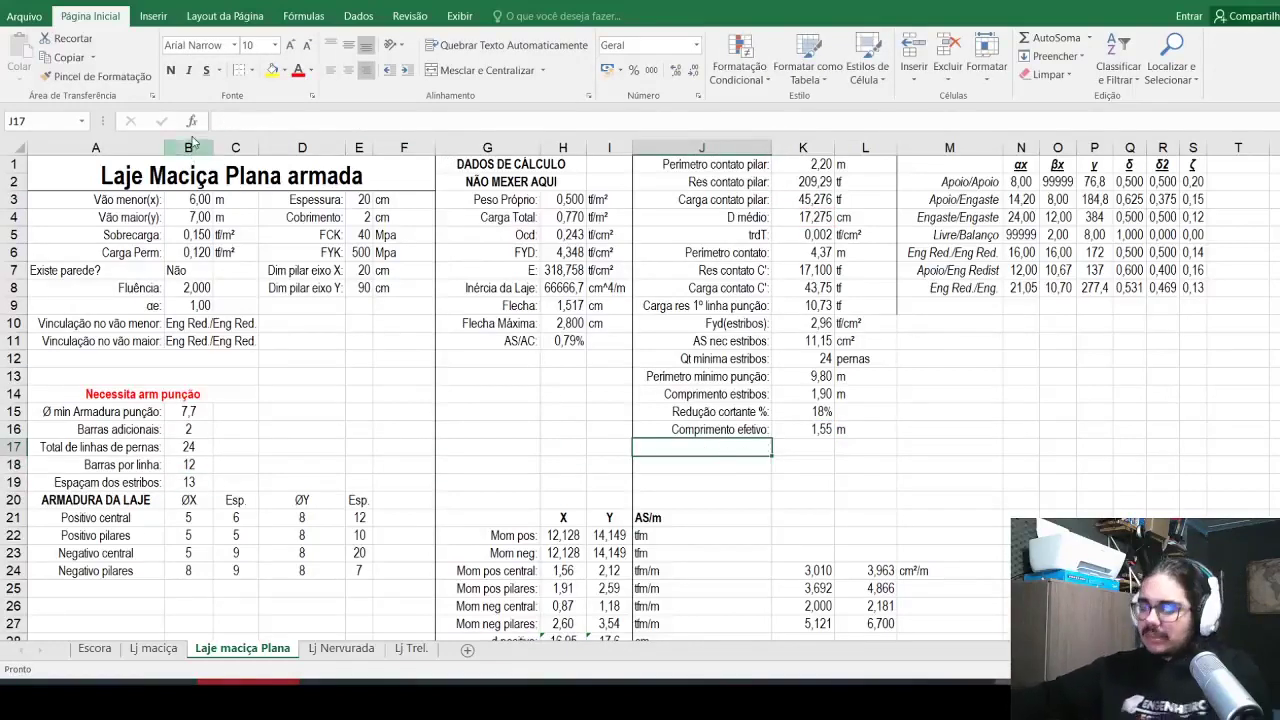
Step: Try a slab thickness of 18 cm in E3 and undo that change
{"action": "left_click", "coordinate": [355, 203]}
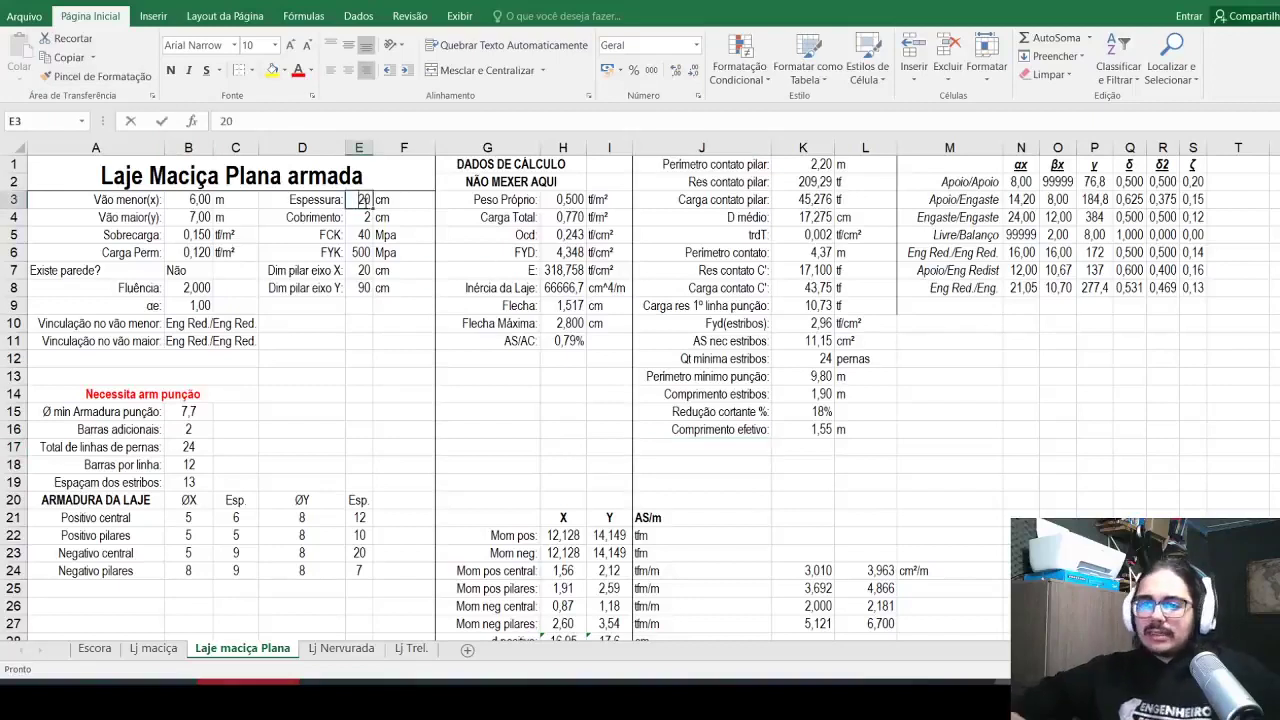
{"action": "type", "text": "18"}
{"action": "key", "text": "Return"}
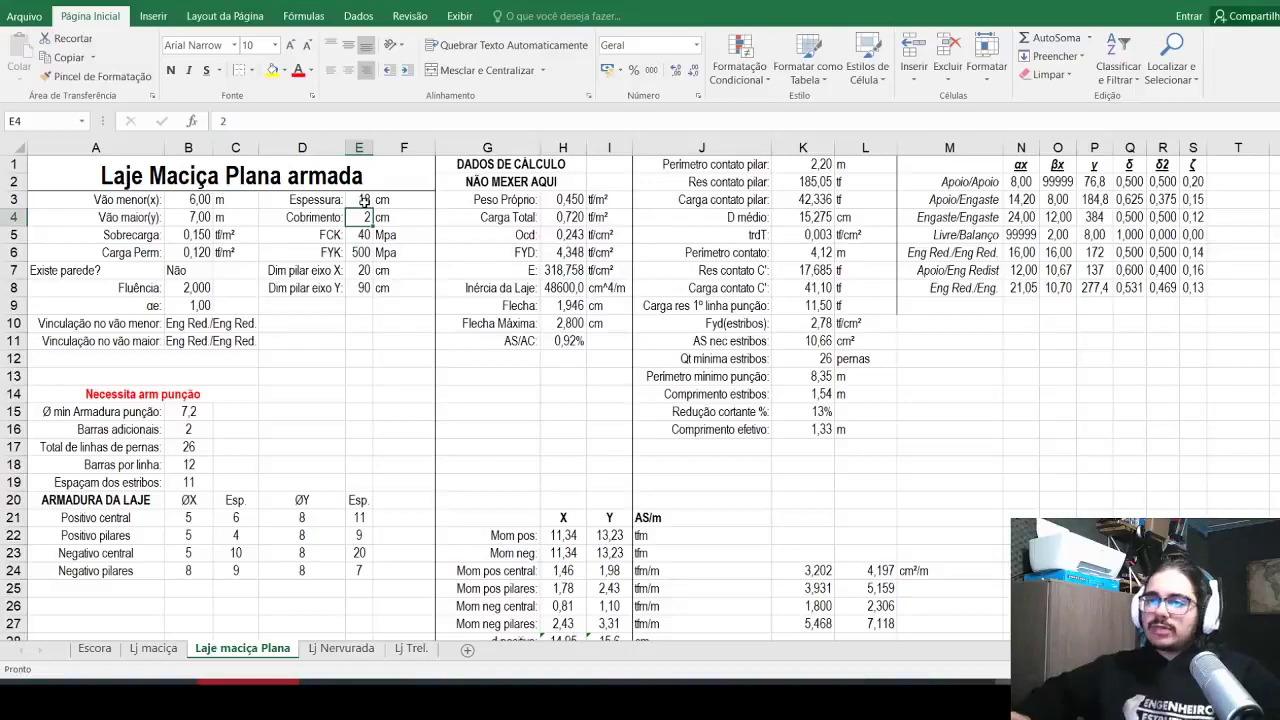
{"action": "key", "text": "ctrl+z"}
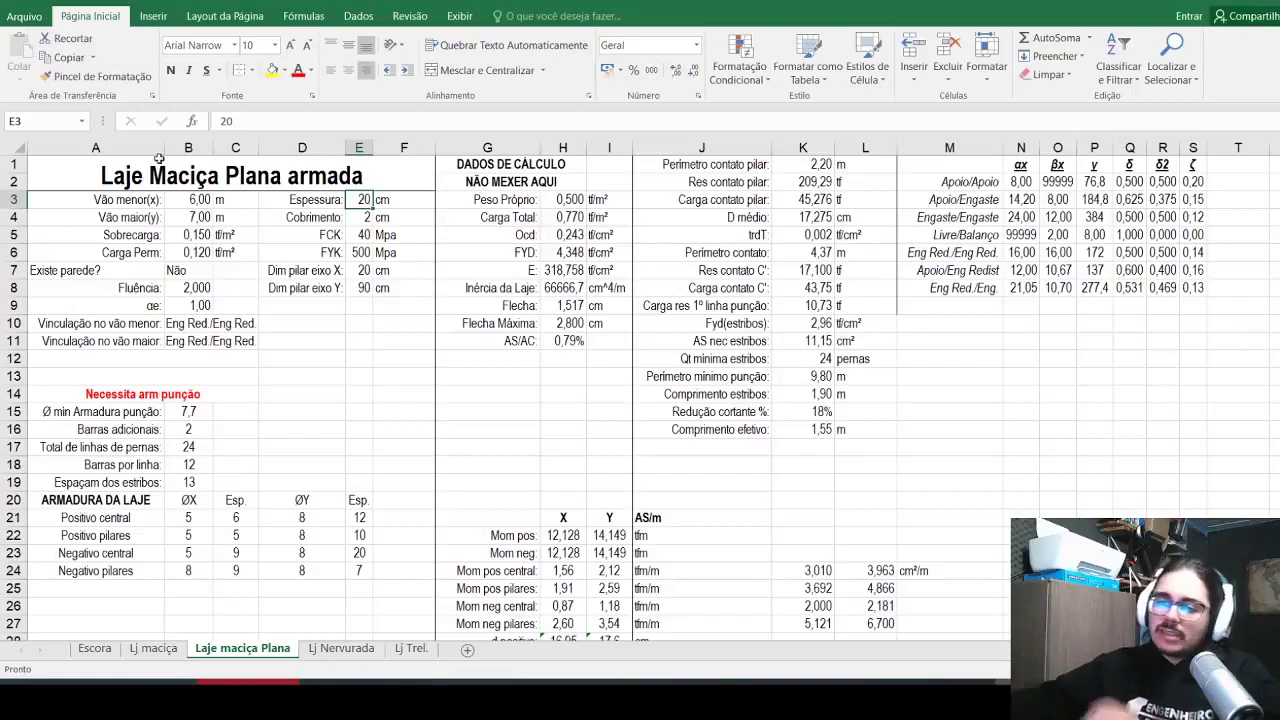
Step: Set the additional bars (Barras adicionais) in B16 to 0
{"action": "left_click", "coordinate": [204, 430]}
{"action": "type", "text": "0"}
{"action": "key", "text": "Return"}
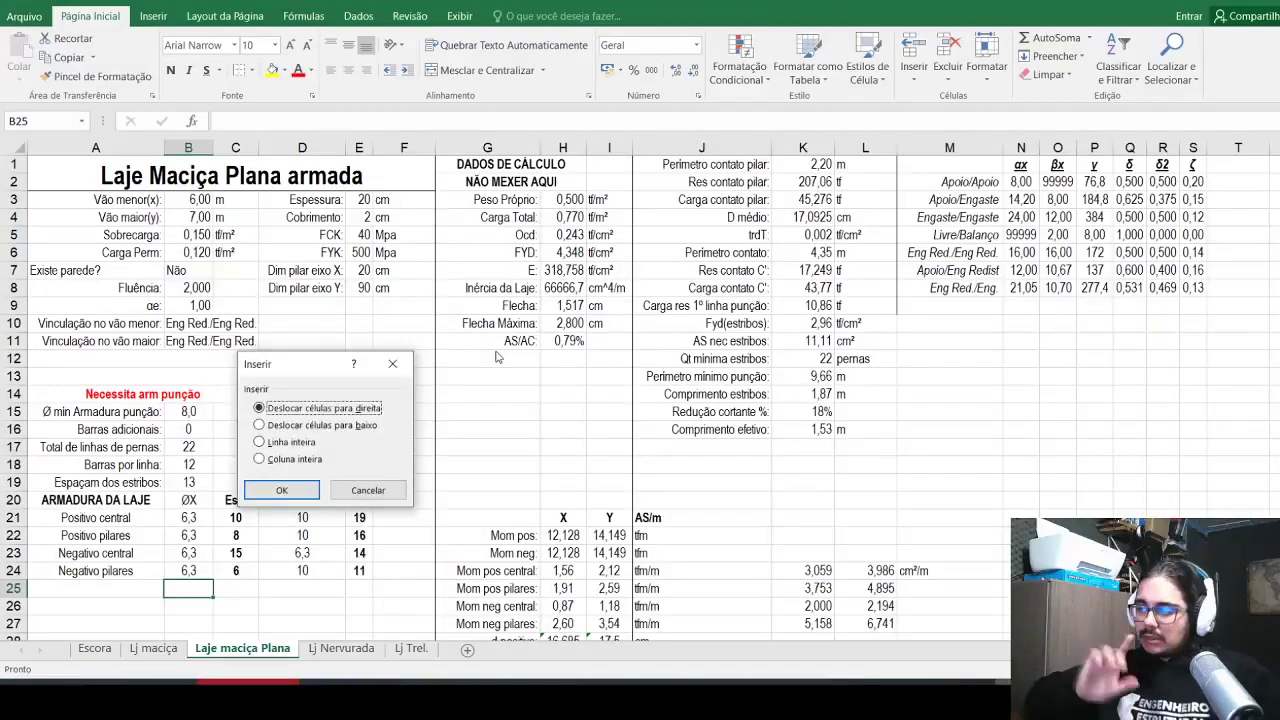
{"action": "key", "text": "Escape"}
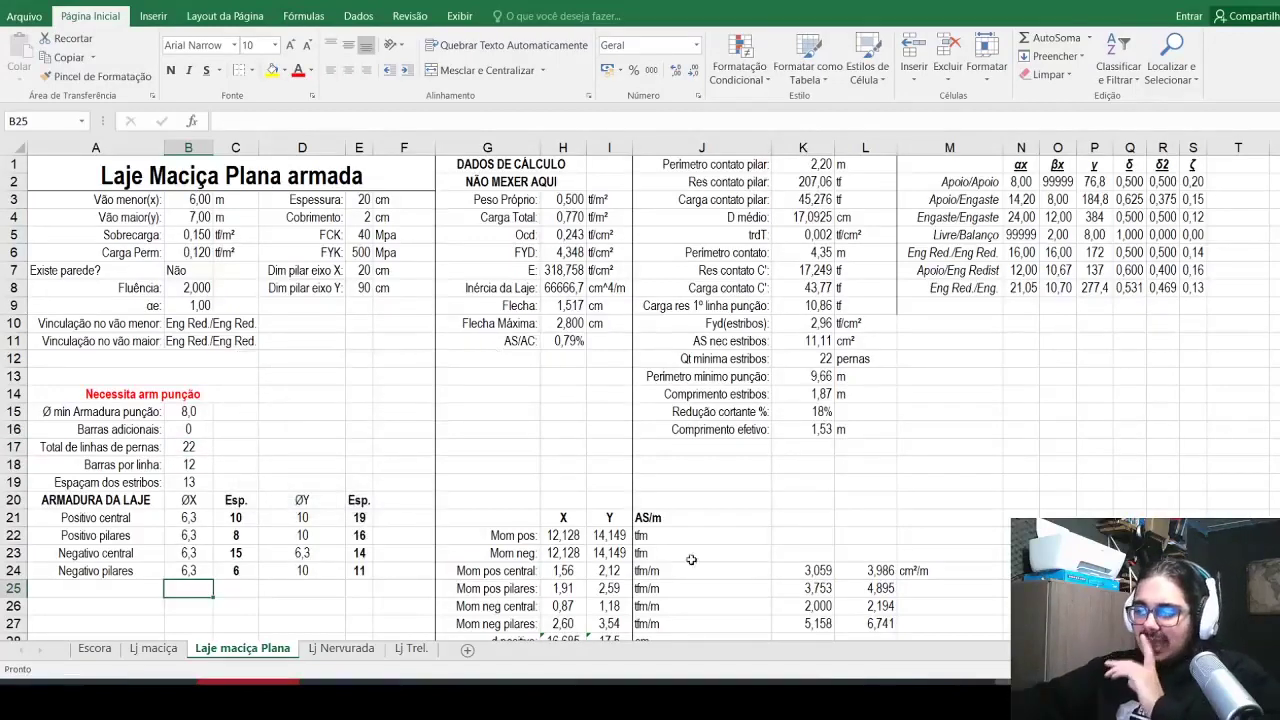
Step: Switch to the ABNT NBR standard PDF and examine how section 19.5.3.2 defines the flexural reinforcement ratio ρ
{"action": "left_click", "coordinate": [712, 677]}
{"action": "scroll", "coordinate": [285, 514], "scroll_direction": "up", "scroll_amount": 8}
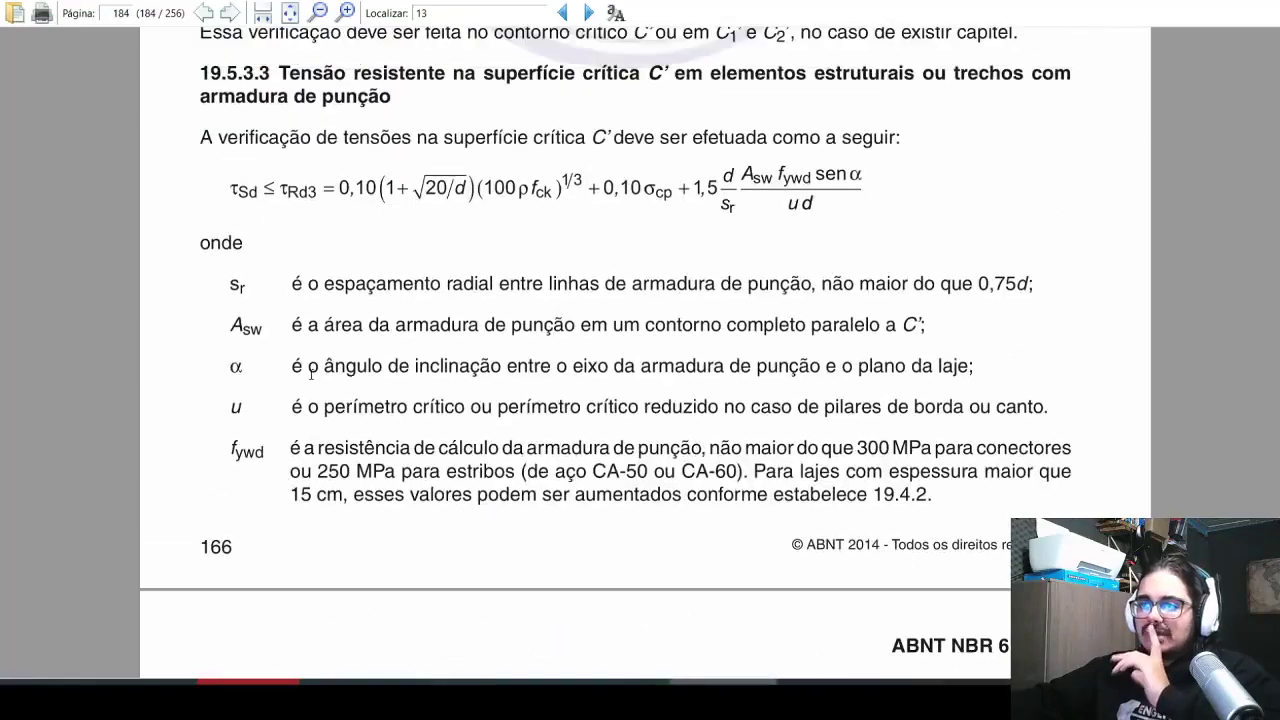
{"action": "scroll", "coordinate": [285, 514], "scroll_direction": "up", "scroll_amount": 5}
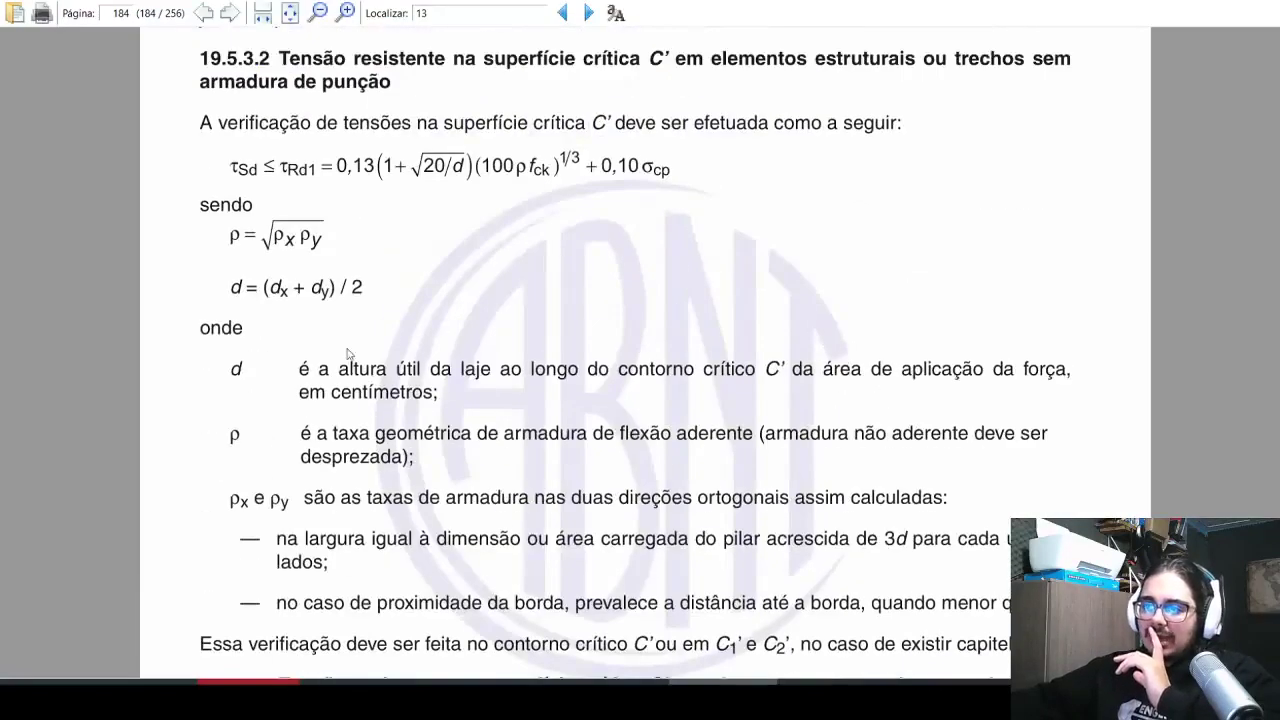
{"action": "left_click", "coordinate": [346, 239]}
{"action": "left_click_drag", "start_coordinate": [373, 428], "coordinate": [776, 455]}
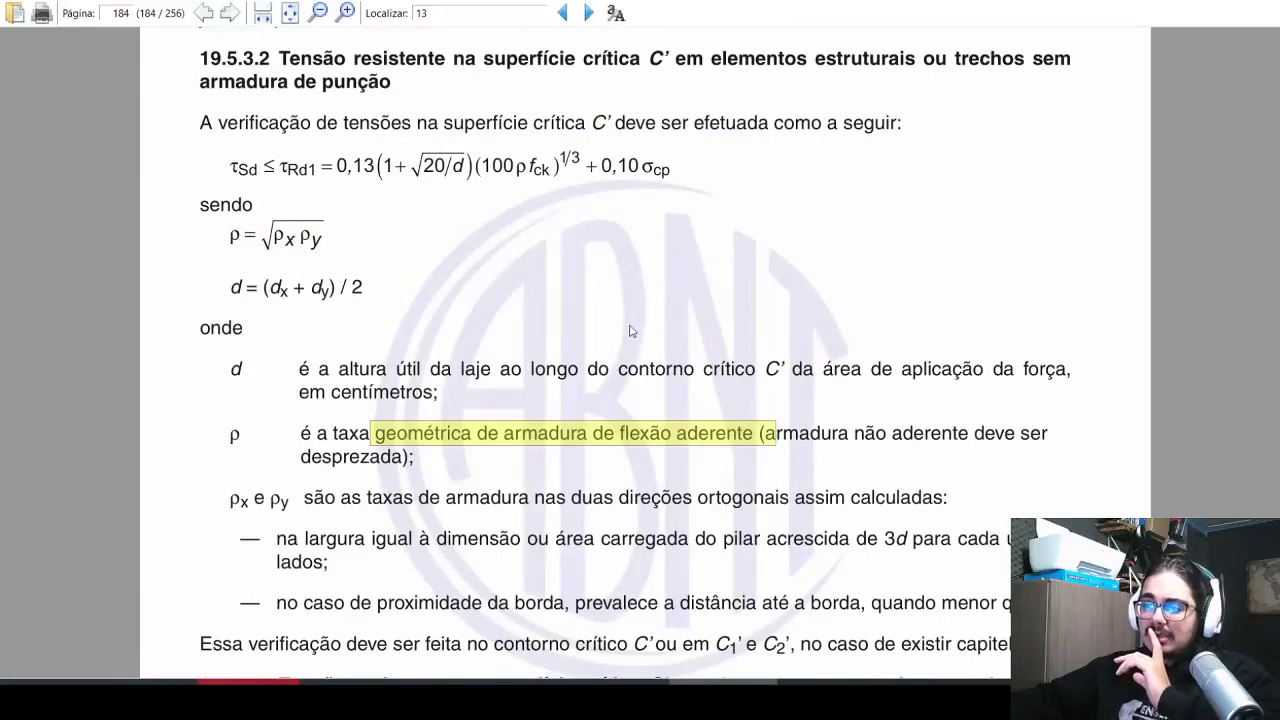
{"action": "left_click", "coordinate": [625, 316]}
{"action": "key", "text": "alt+Tab"}
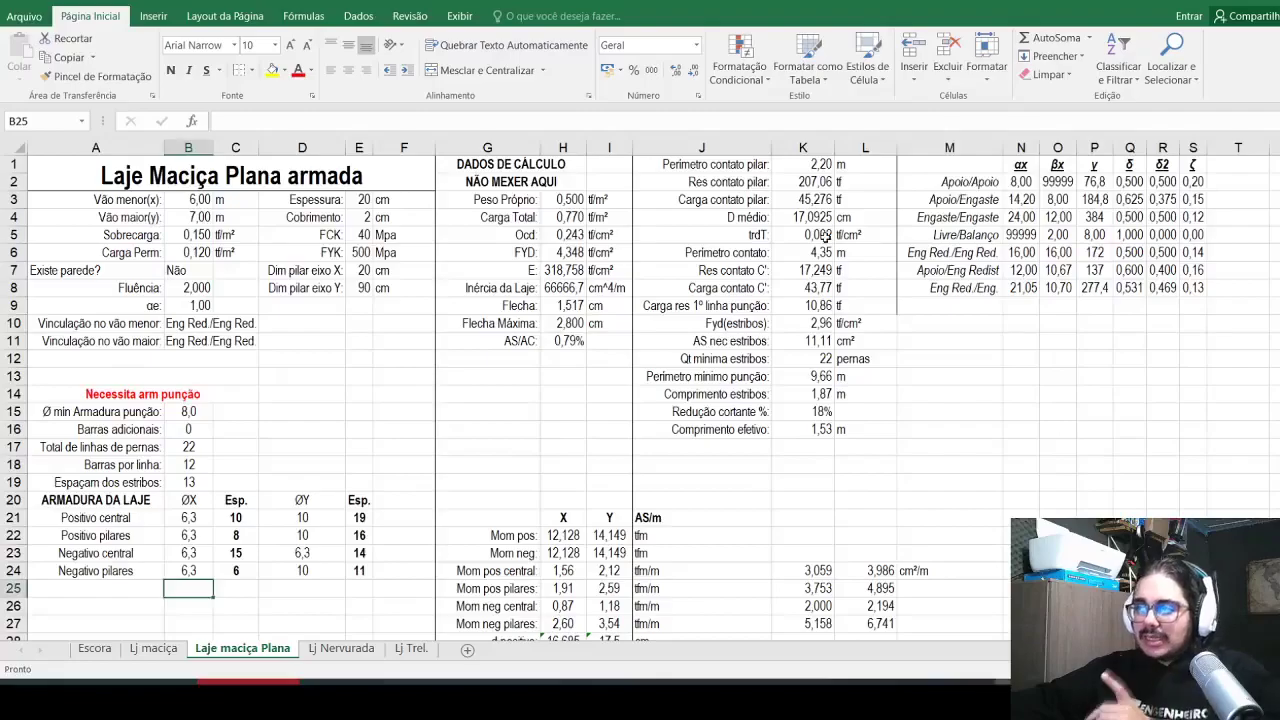
Step: Compare the trdT formula in K5 of the spreadsheet with the resisting stress equation in the standard
{"action": "left_click", "coordinate": [824, 236]}
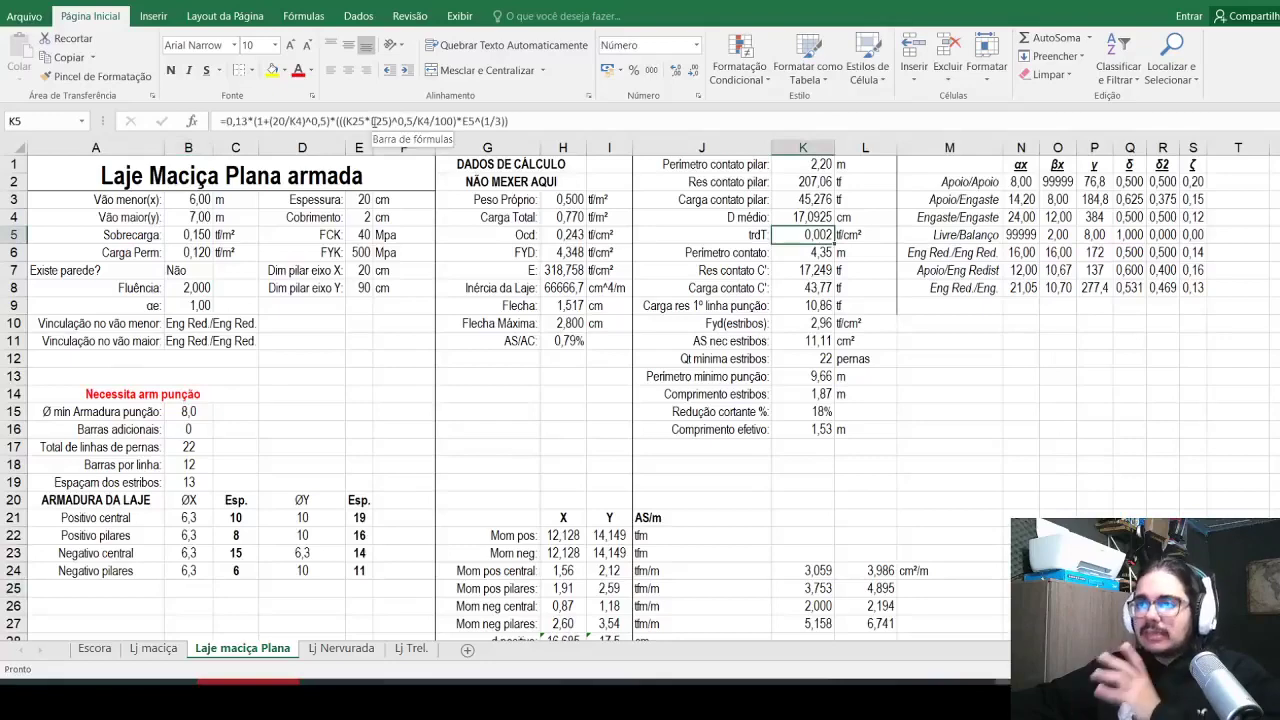
{"action": "key", "text": "alt+Tab"}
{"action": "scroll", "coordinate": [447, 462], "scroll_direction": "up", "scroll_amount": 2}
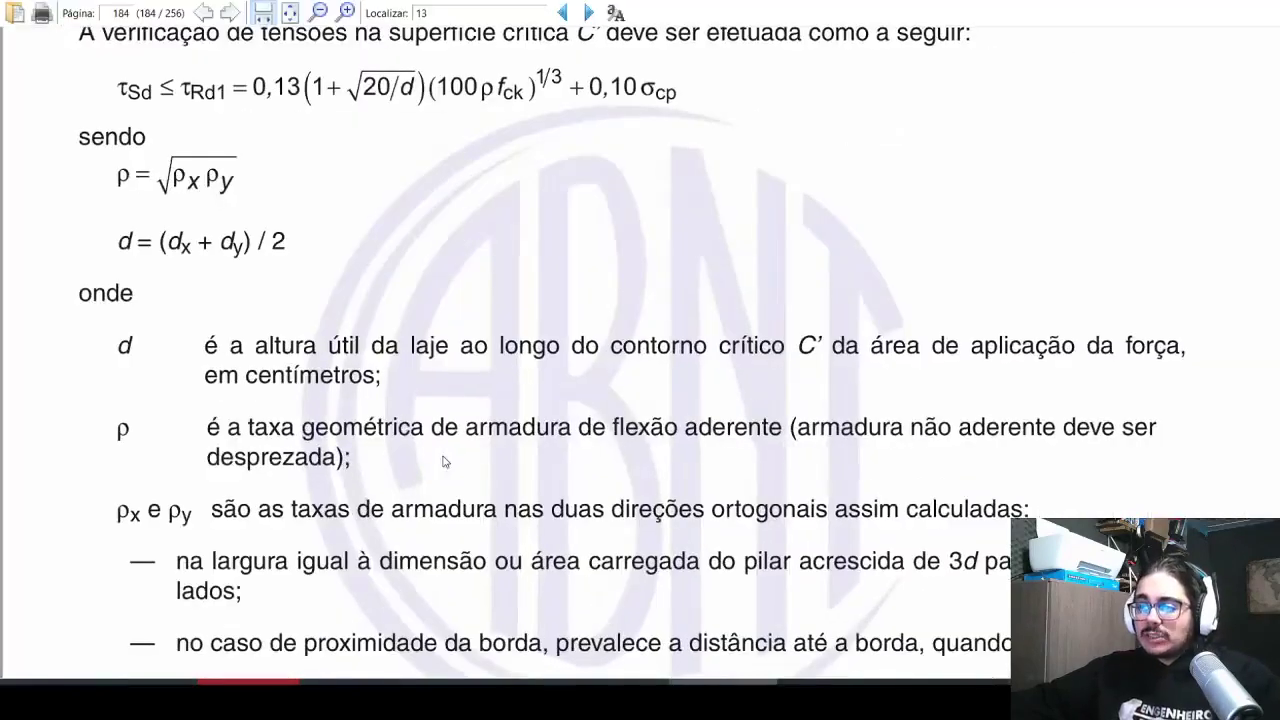
{"action": "key", "text": "alt+Tab"}
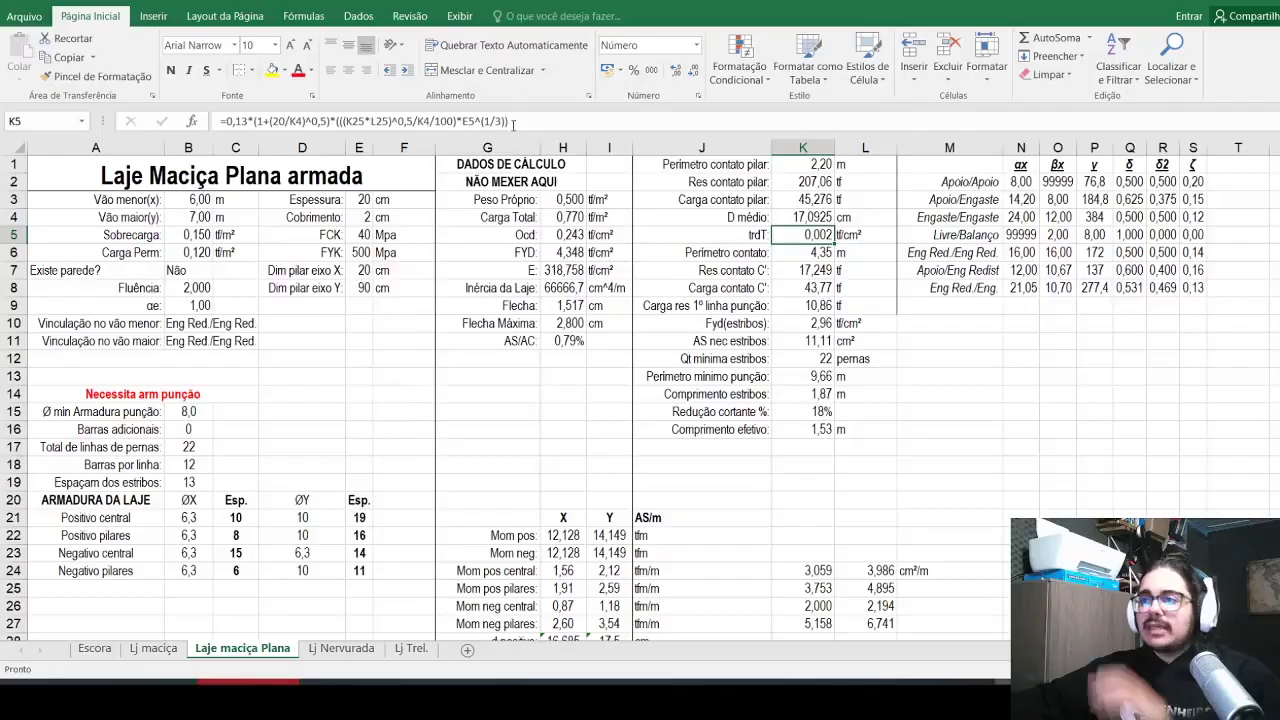
Step: Wrap the K25*L25 product in the K5 trdT formula in a MÁXIMO function, leaving room for a second argument
{"action": "left_click", "coordinate": [345, 121]}
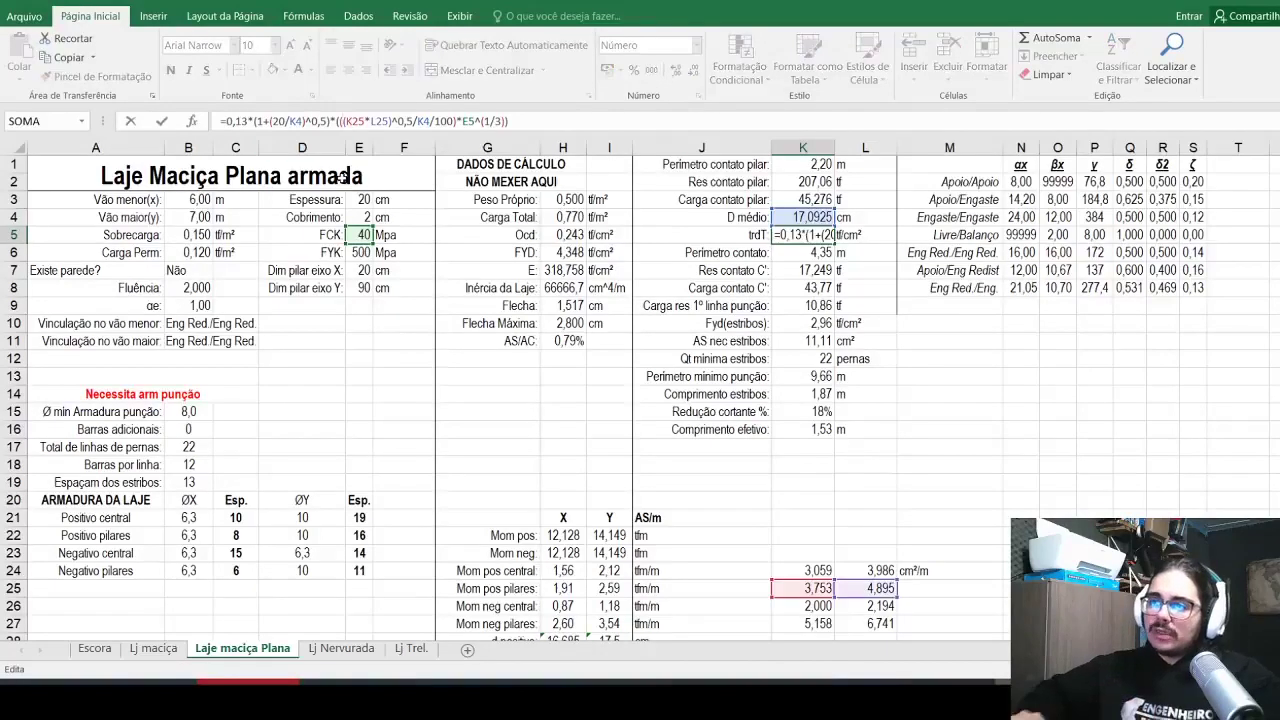
{"action": "type", "text": "máximo"}
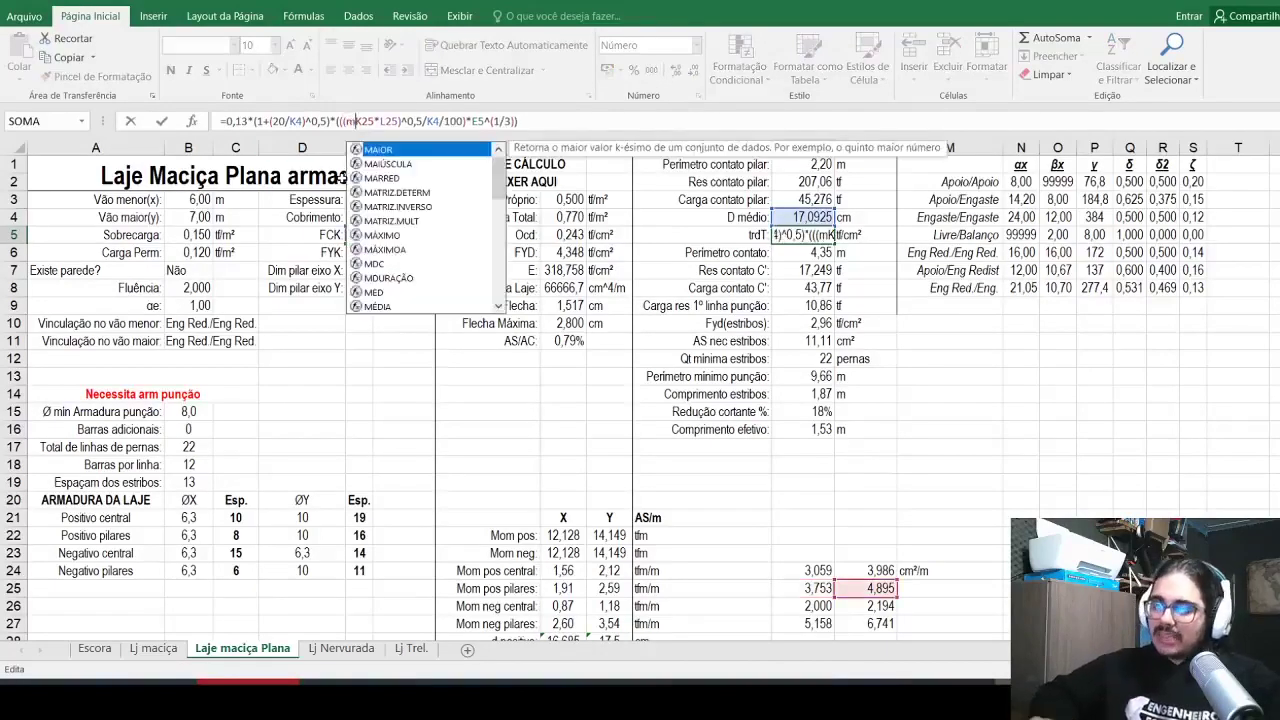
{"action": "type", "text": "("}
{"action": "key", "text": "Right"}
{"action": "key", "text": "Right"}
{"action": "key", "text": "Right"}
{"action": "key", "text": "Right"}
{"action": "key", "text": "Right"}
{"action": "key", "text": "Right"}
{"action": "key", "text": "Right"}
{"action": "type", "text": ")"}
{"action": "key", "text": "Left"}
{"action": "type", "text": ";"}
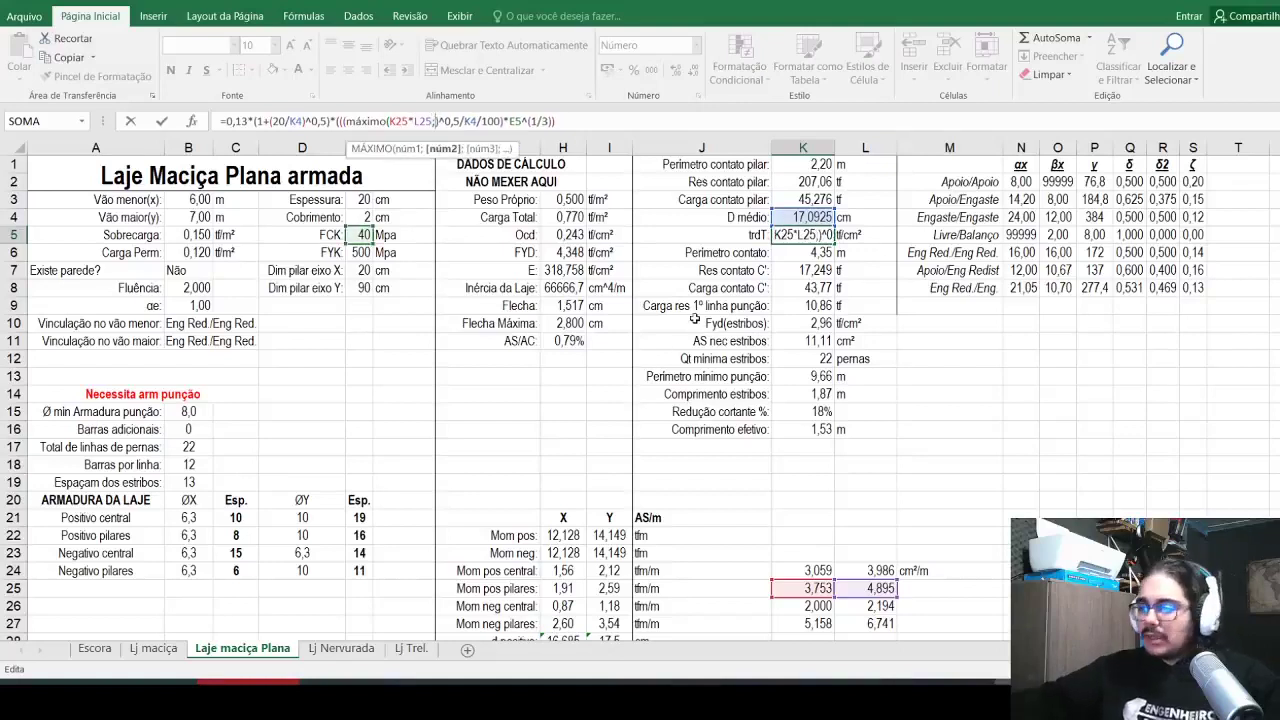
Step: Add K27*L27 as the second MÁXIMO argument in the K5 formula and commit it
{"action": "scroll", "coordinate": [425, 509], "scroll_direction": "down", "scroll_amount": 1}
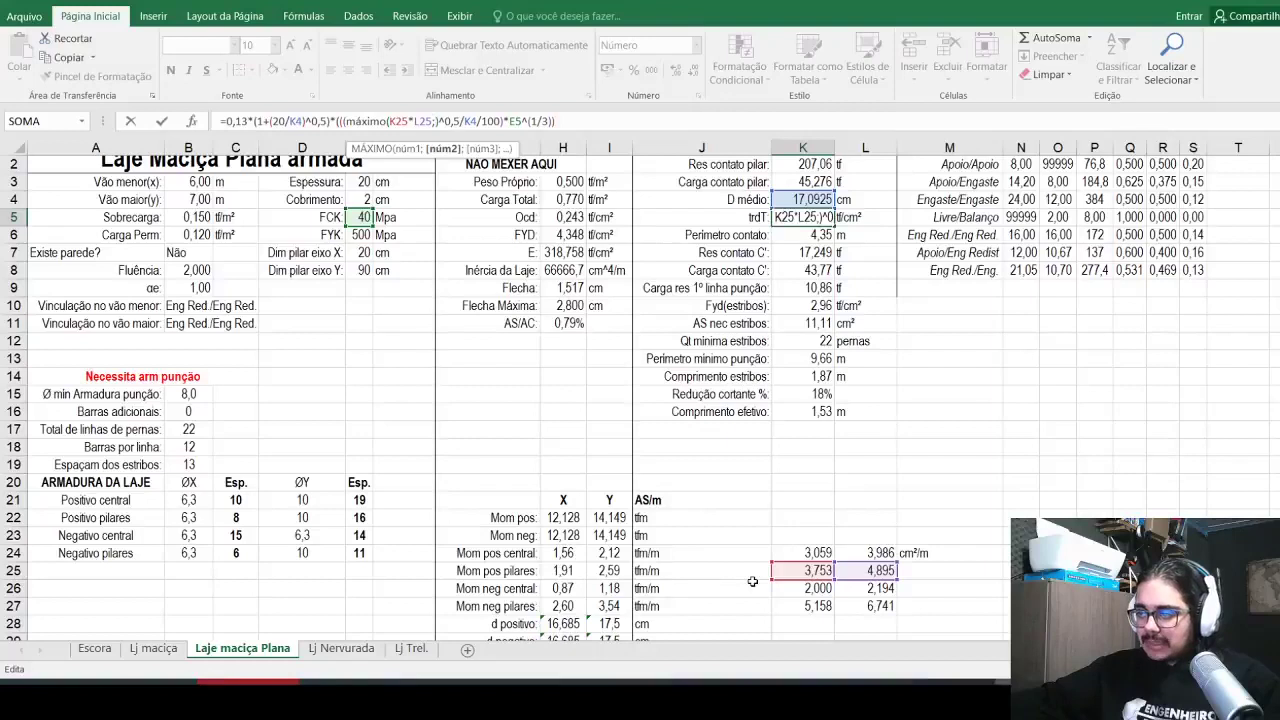
{"action": "left_click", "coordinate": [806, 605]}
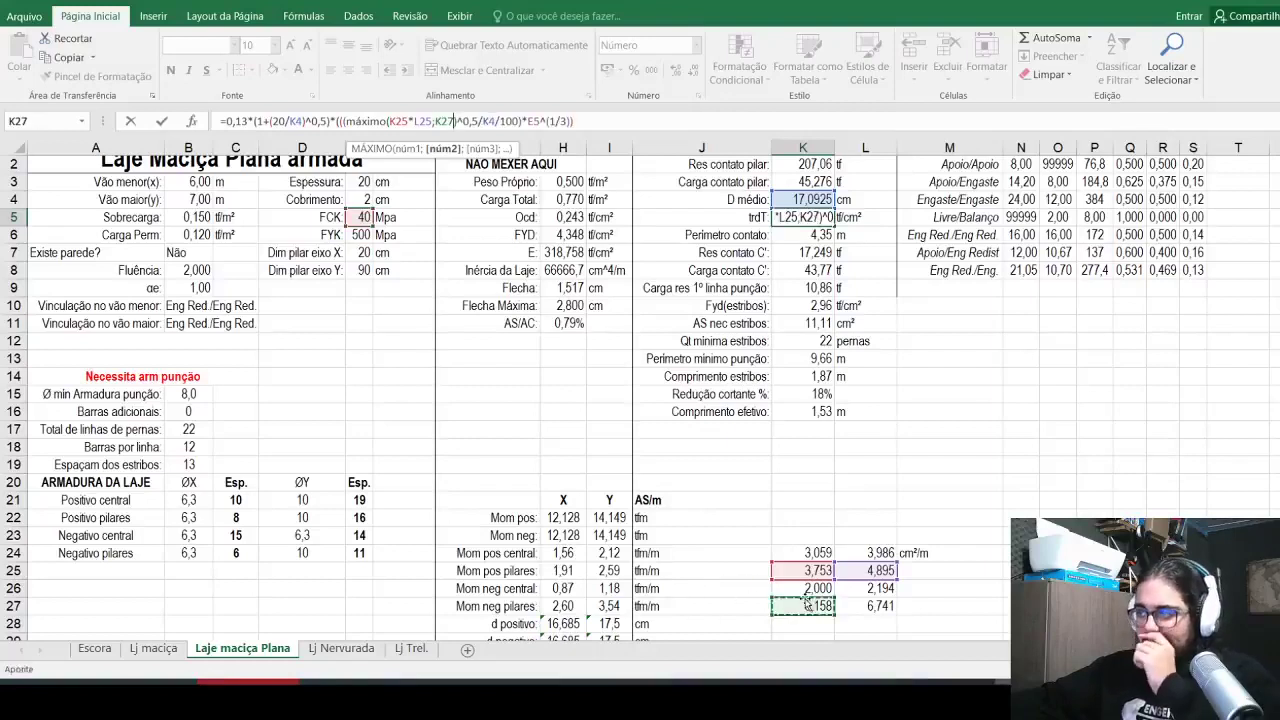
{"action": "type", "text": "*"}
{"action": "left_click", "coordinate": [862, 606]}
{"action": "type", "text": ")"}
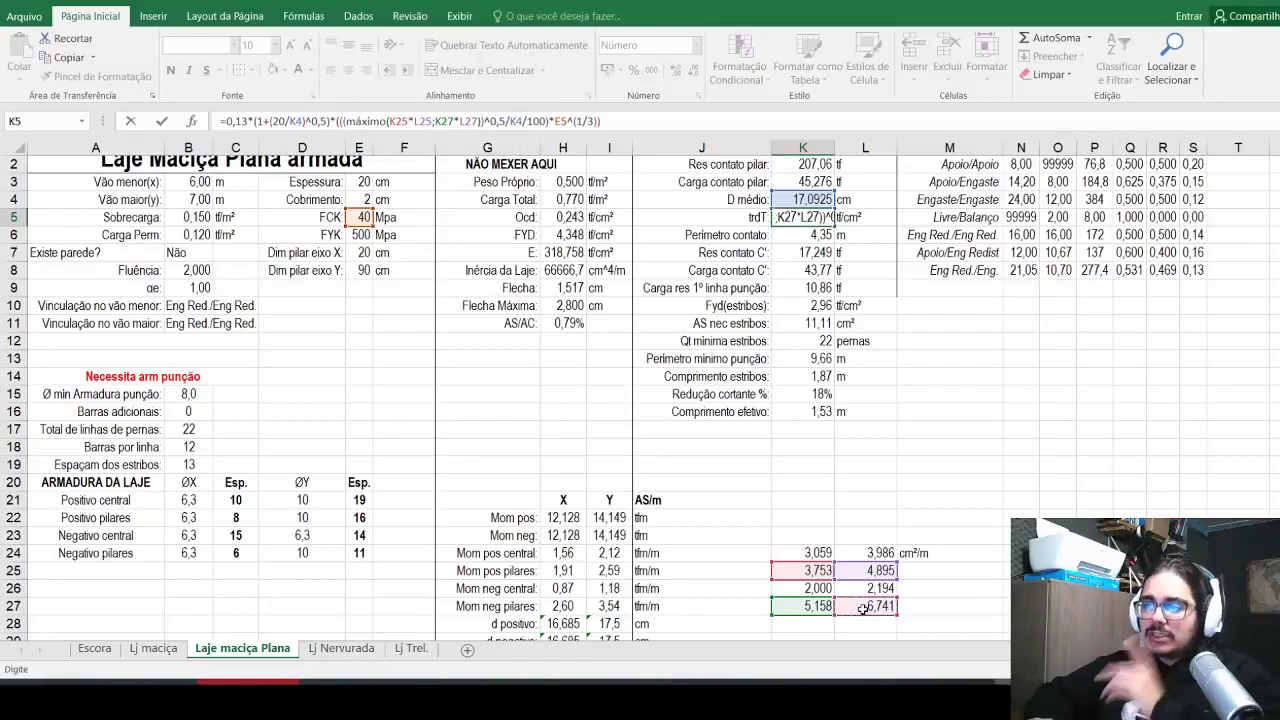
{"action": "key", "text": "Return"}
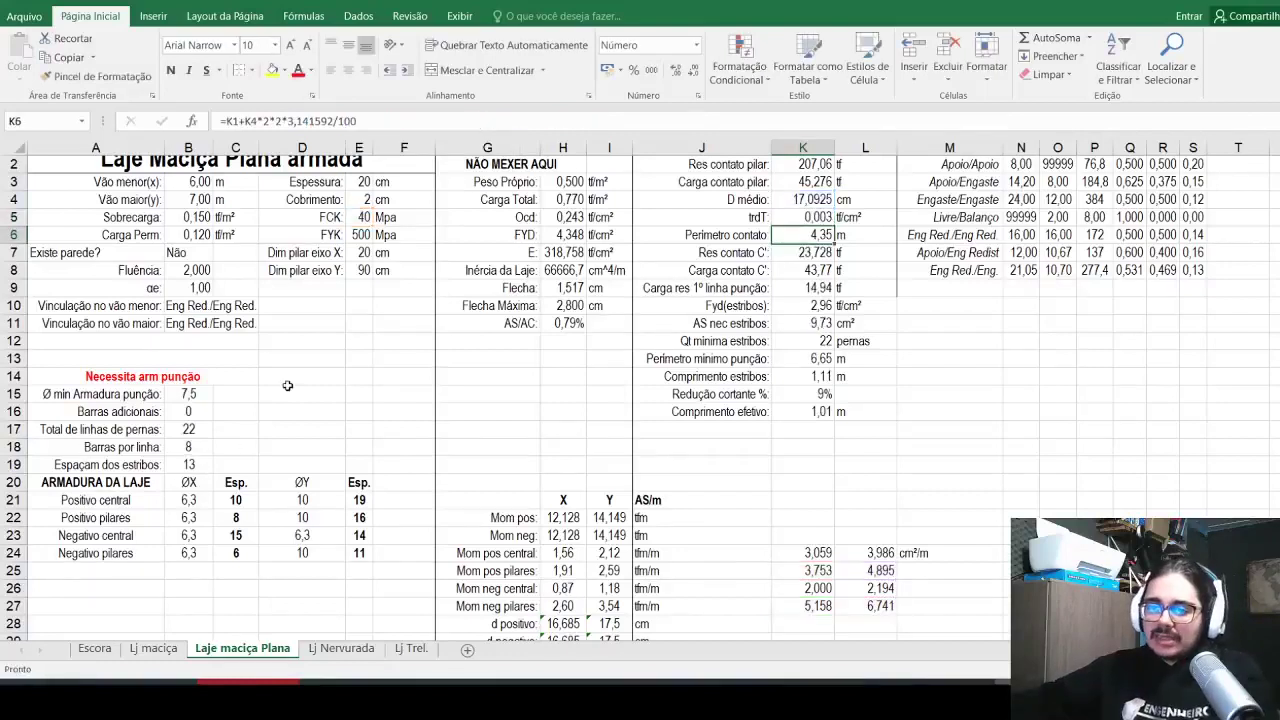
{"action": "key", "text": "Up"}
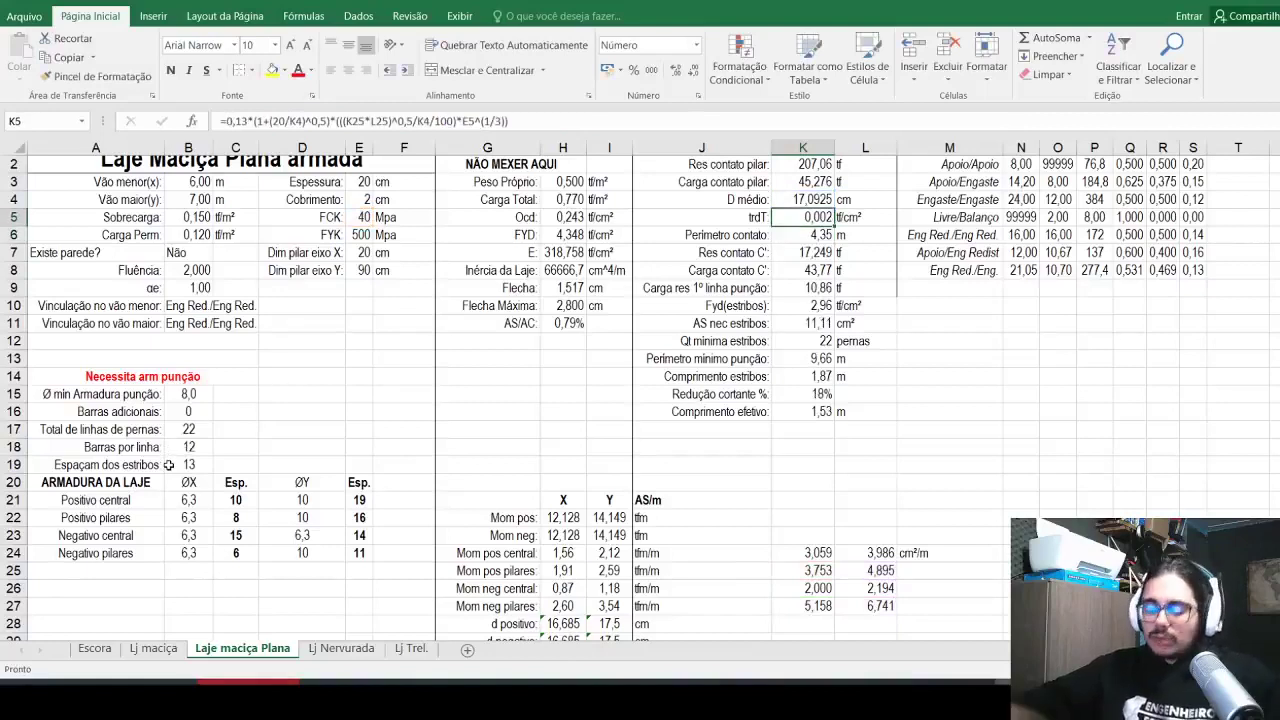
{"action": "scroll", "coordinate": [430, 300], "scroll_direction": "up", "scroll_amount": 1}
{"action": "scroll", "coordinate": [430, 300], "scroll_direction": "right", "scroll_amount": 1}
{"action": "scroll", "coordinate": [803, 205], "scroll_direction": "left", "scroll_amount": 1}
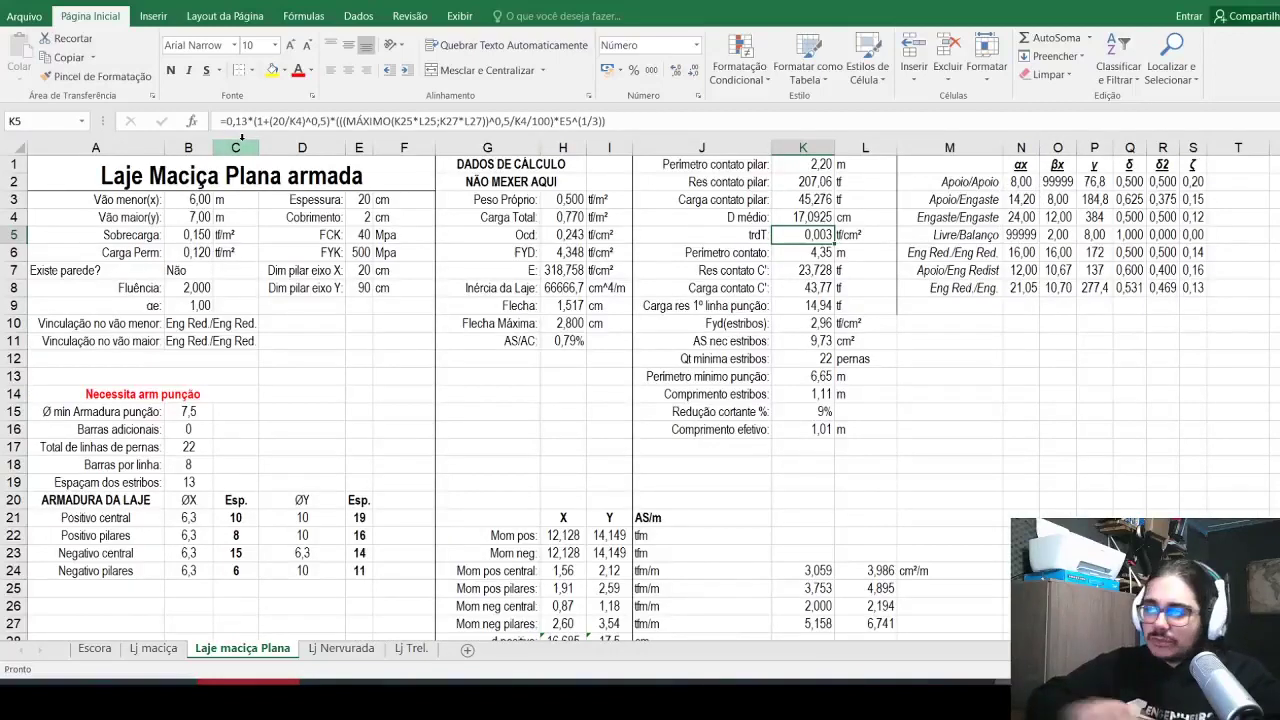
Step: Set the support conditions (Vinculação) of both the smaller and larger spans in B10 and B11 to Engaste/Engaste
{"action": "left_click", "coordinate": [254, 324]}
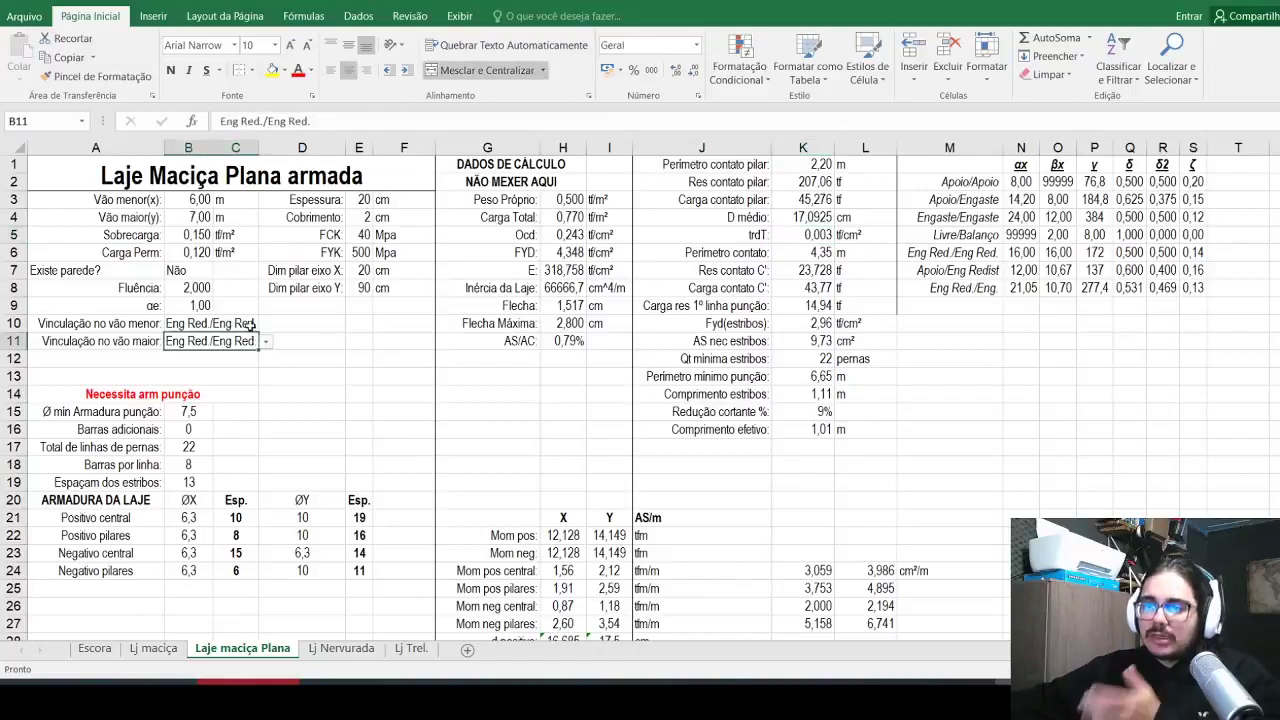
{"action": "left_click", "coordinate": [265, 324]}
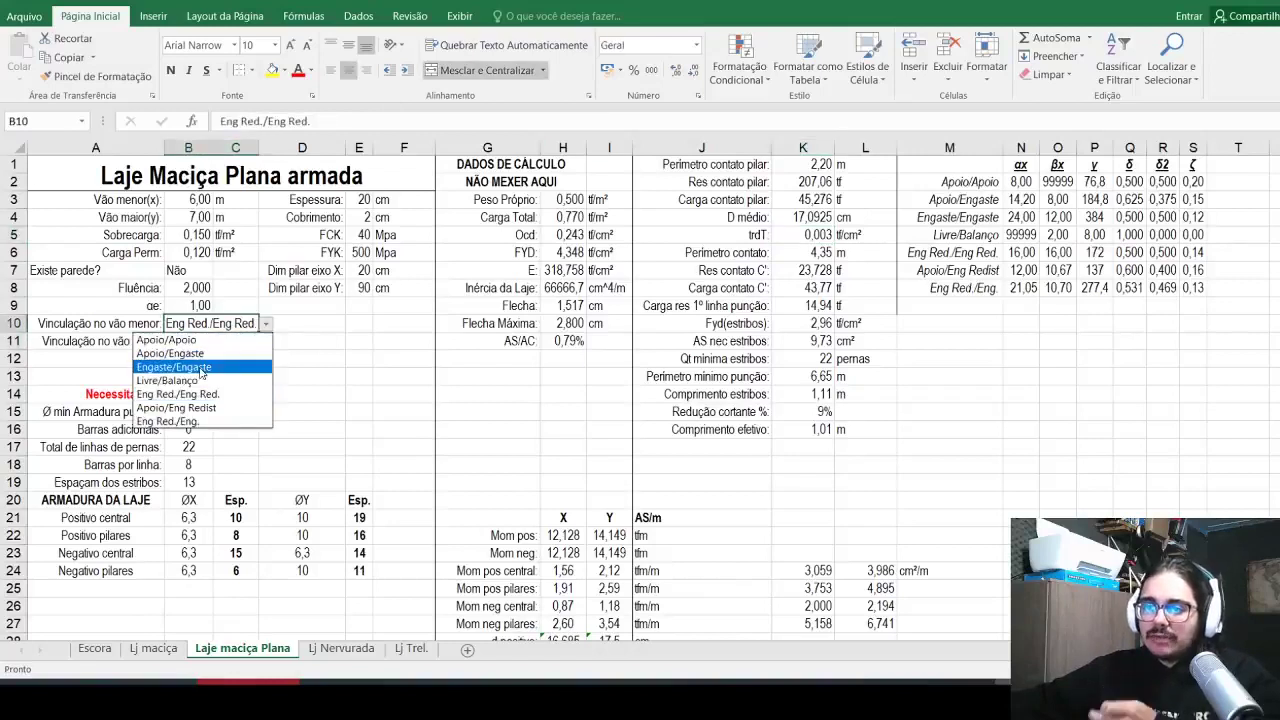
{"action": "left_click", "coordinate": [200, 367]}
{"action": "left_click", "coordinate": [238, 344]}
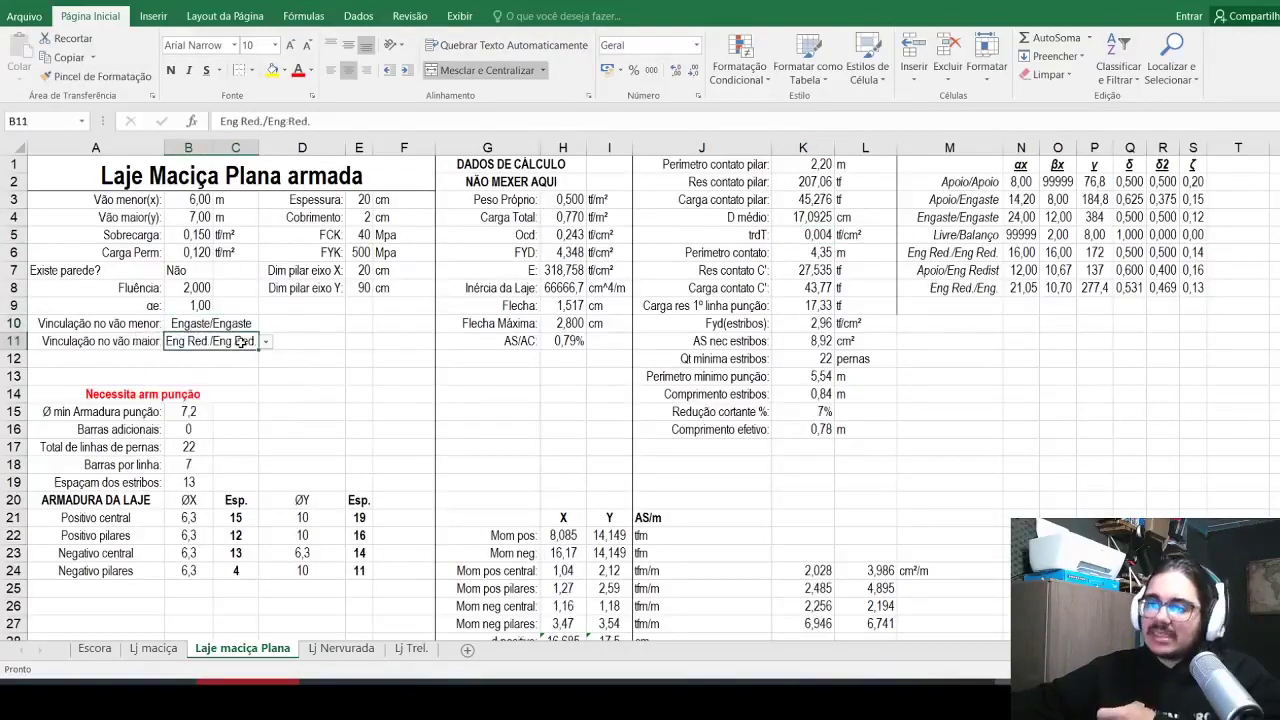
{"action": "left_click", "coordinate": [267, 342]}
{"action": "left_click", "coordinate": [200, 384]}
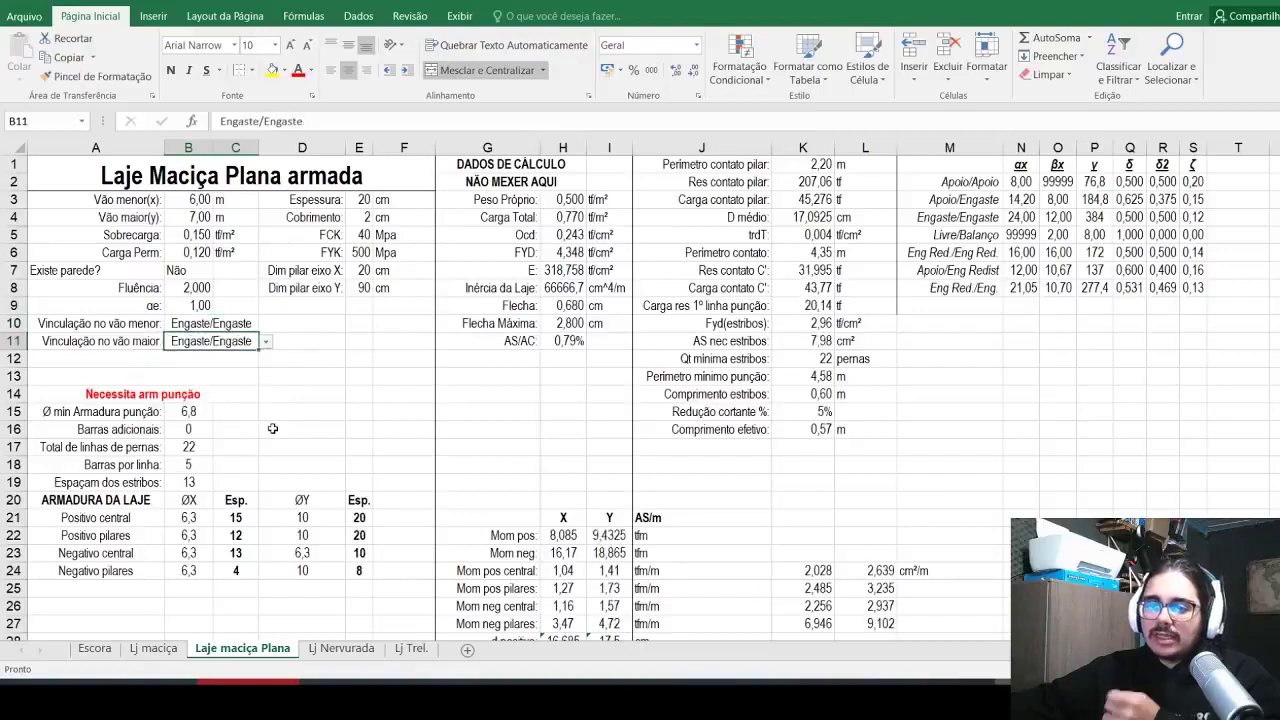